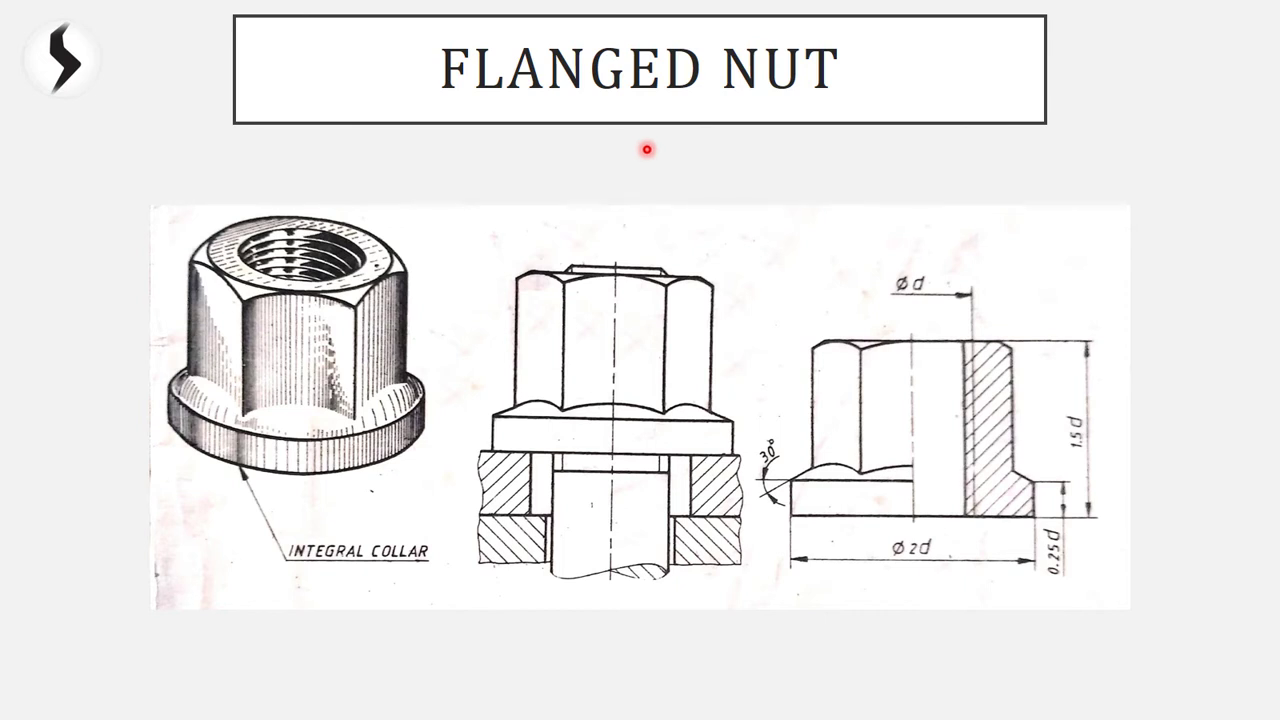
# Advance the slideshow from the FLANGED NUT slide to the SPHERICAL NUT slide
pyautogui.press('Right')
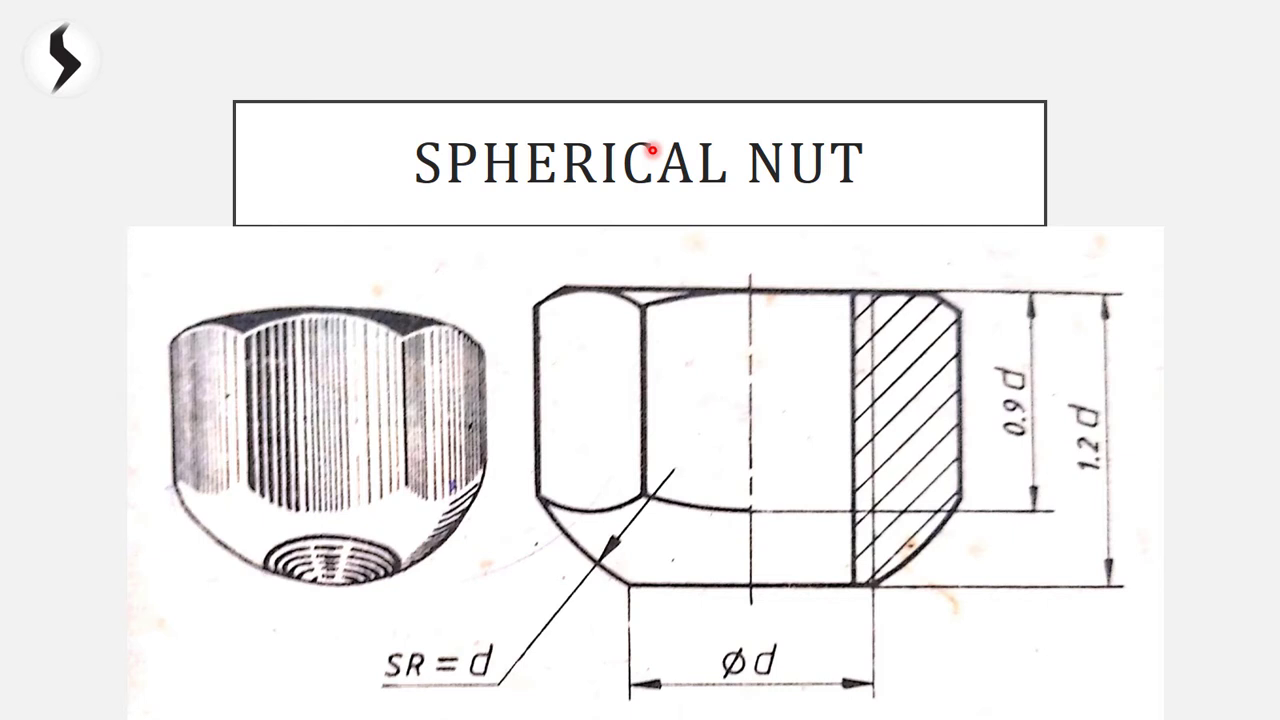
# Advance the slideshow to the next nut drawing, starting with the DOMED CAP NUT slide
pyautogui.press('Right')
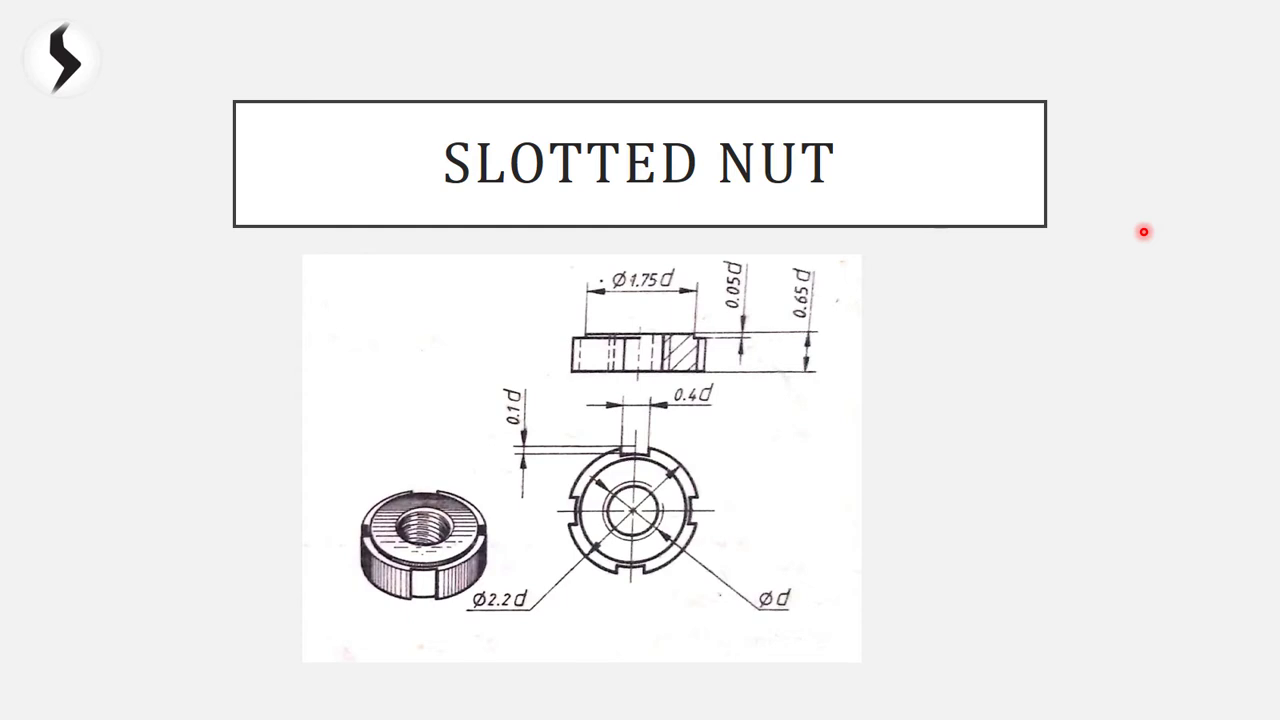
# Step through the KNURLED NUT and WING NUT slides
pyautogui.press('Right')
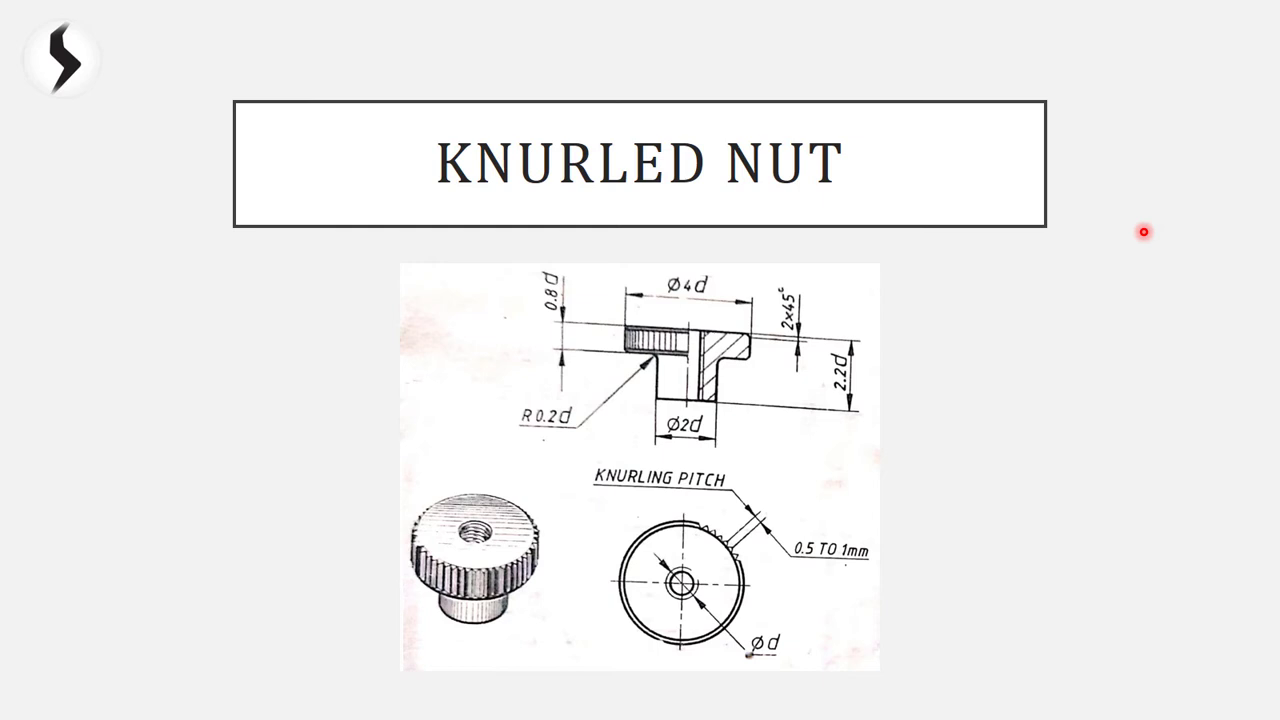
pyautogui.press('Right')
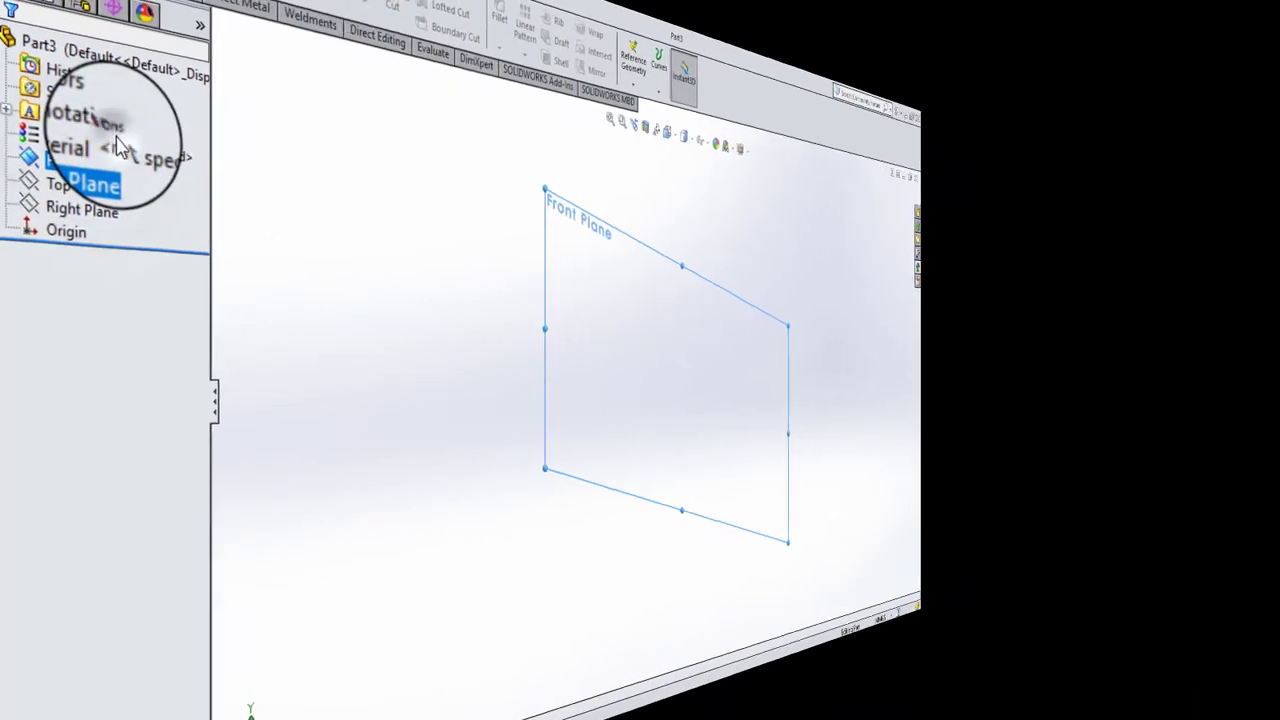
# Sketch a six-sided polygon centred on the origin on the Front Plane
pyautogui.click(183, 135)
pyautogui.click(95, 40)
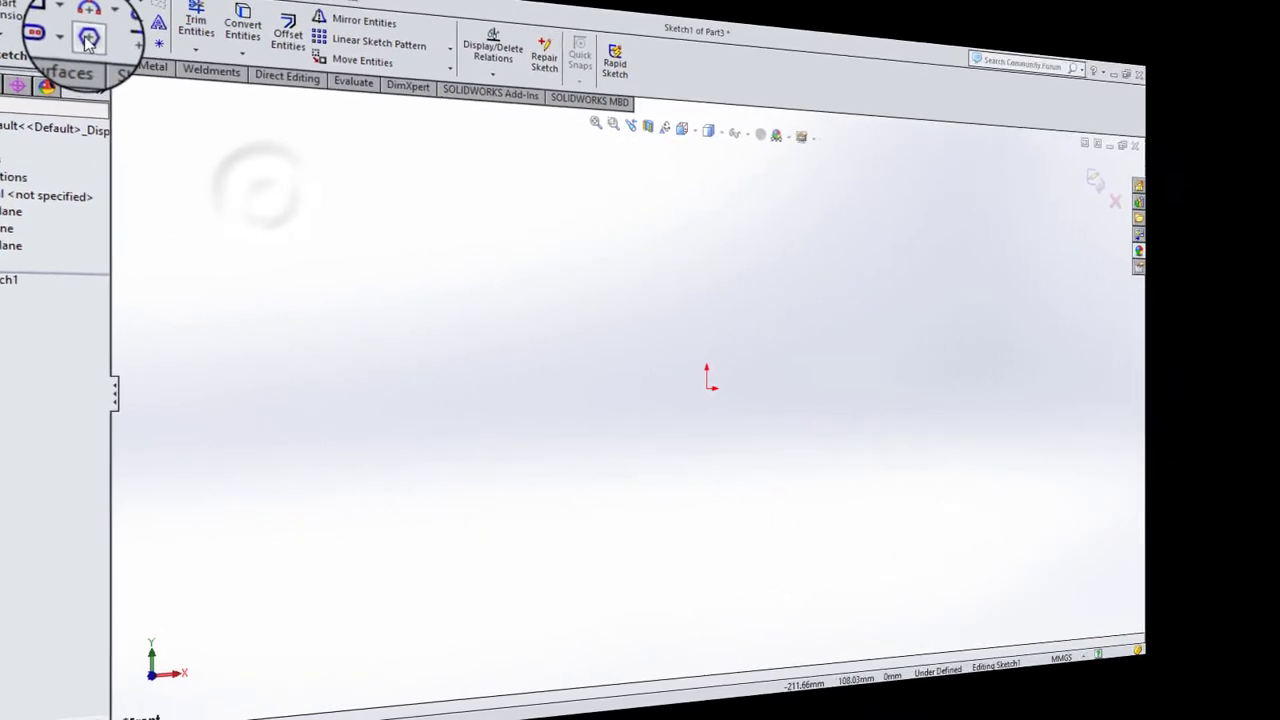
pyautogui.moveTo(714, 390); pyautogui.dragTo(603, 541)
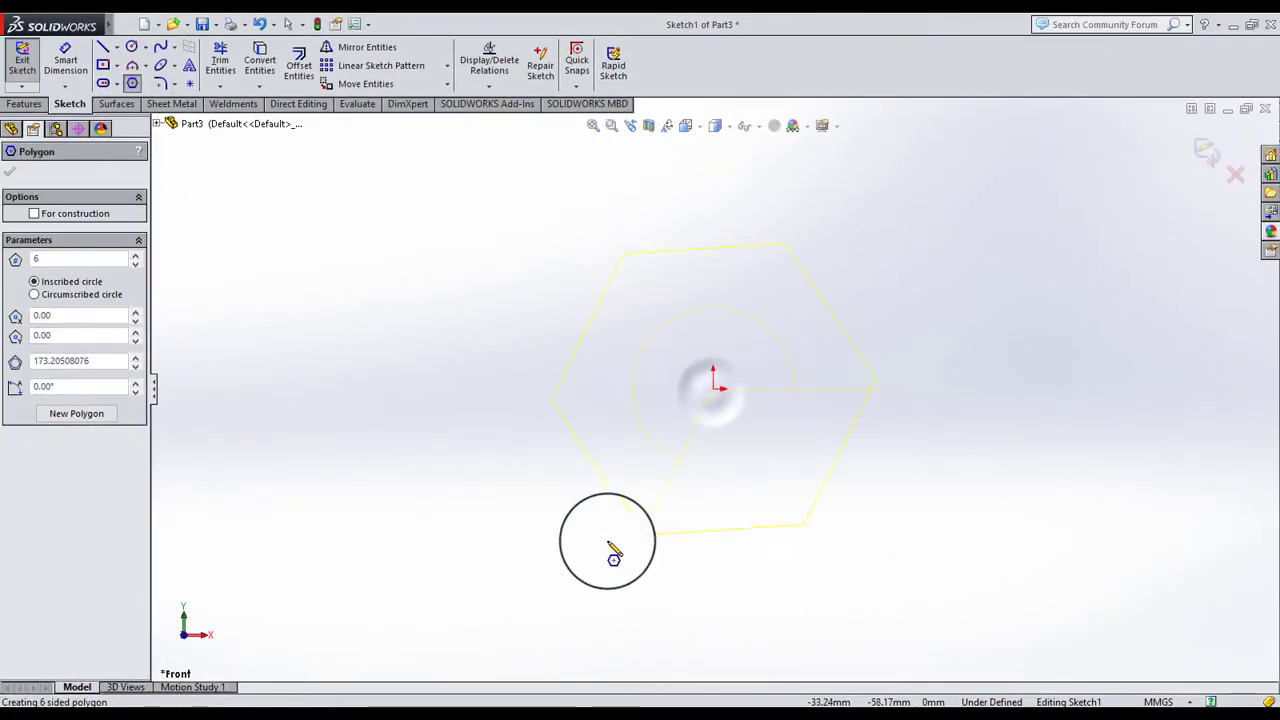
pyautogui.click(11, 175)
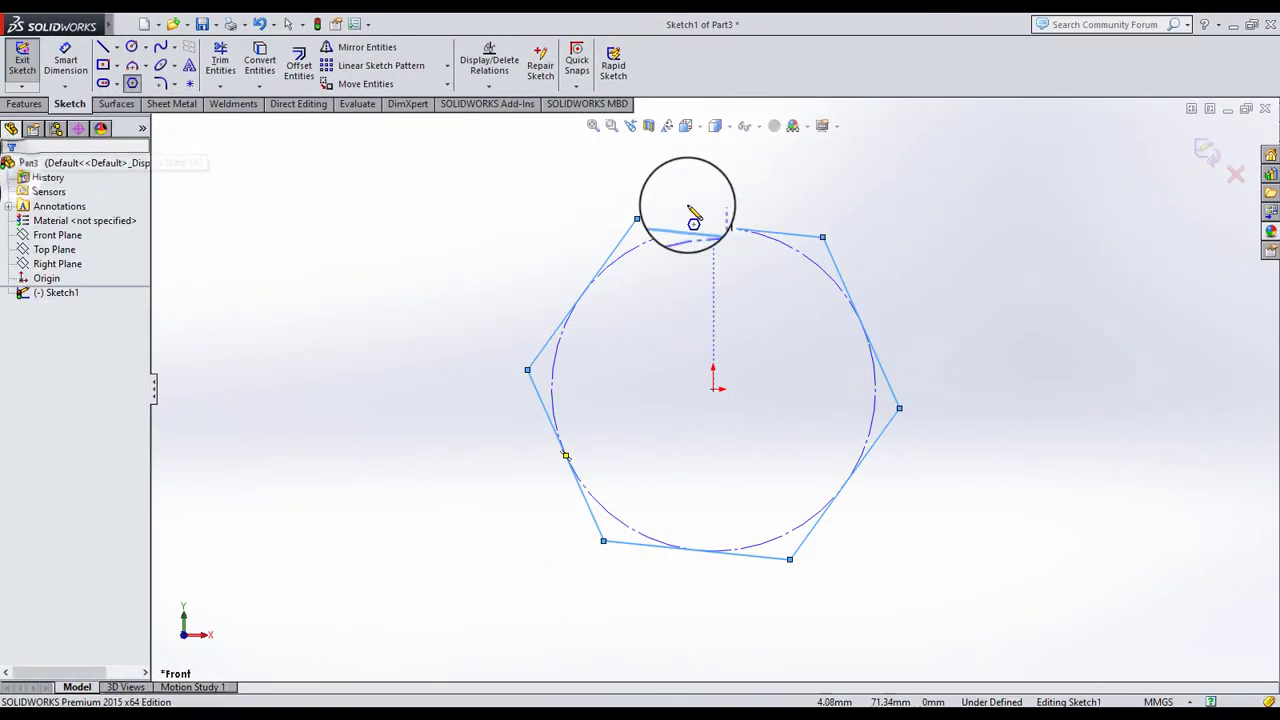
# Draw a smaller circle centred on the origin inside the hexagon
pyautogui.press('c')
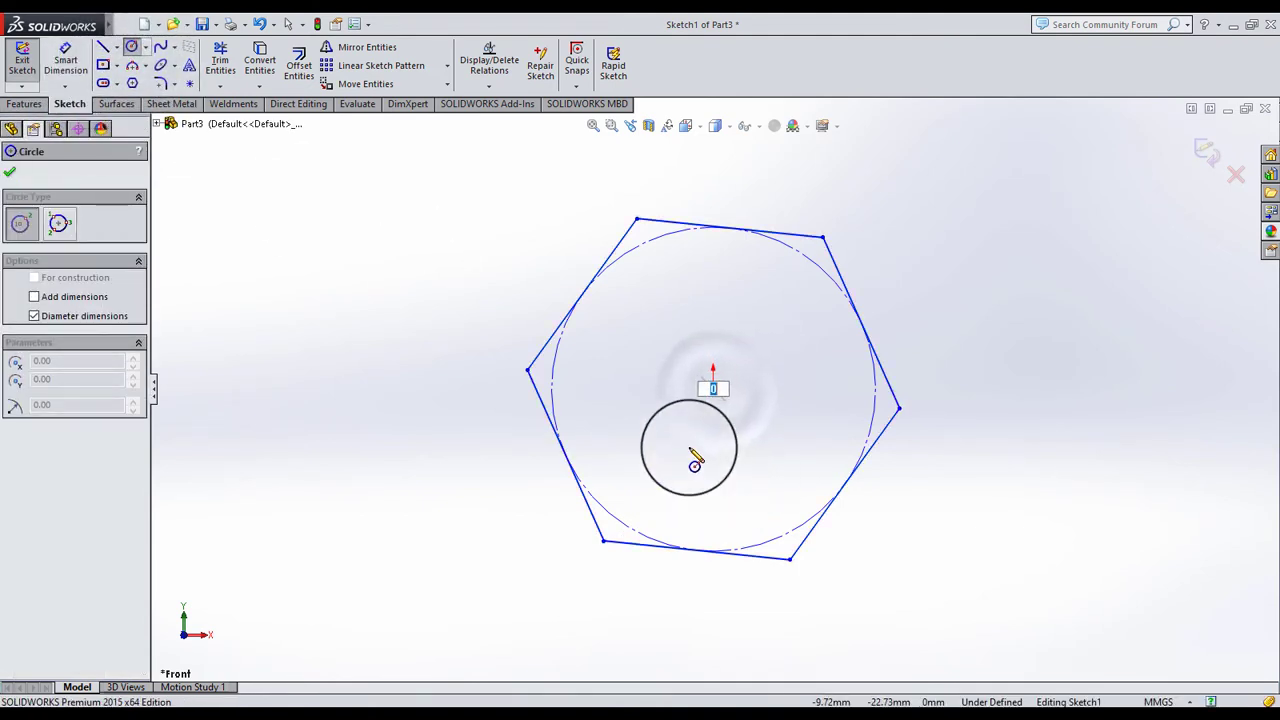
pyautogui.click(131, 47)
pyautogui.click(131, 47)
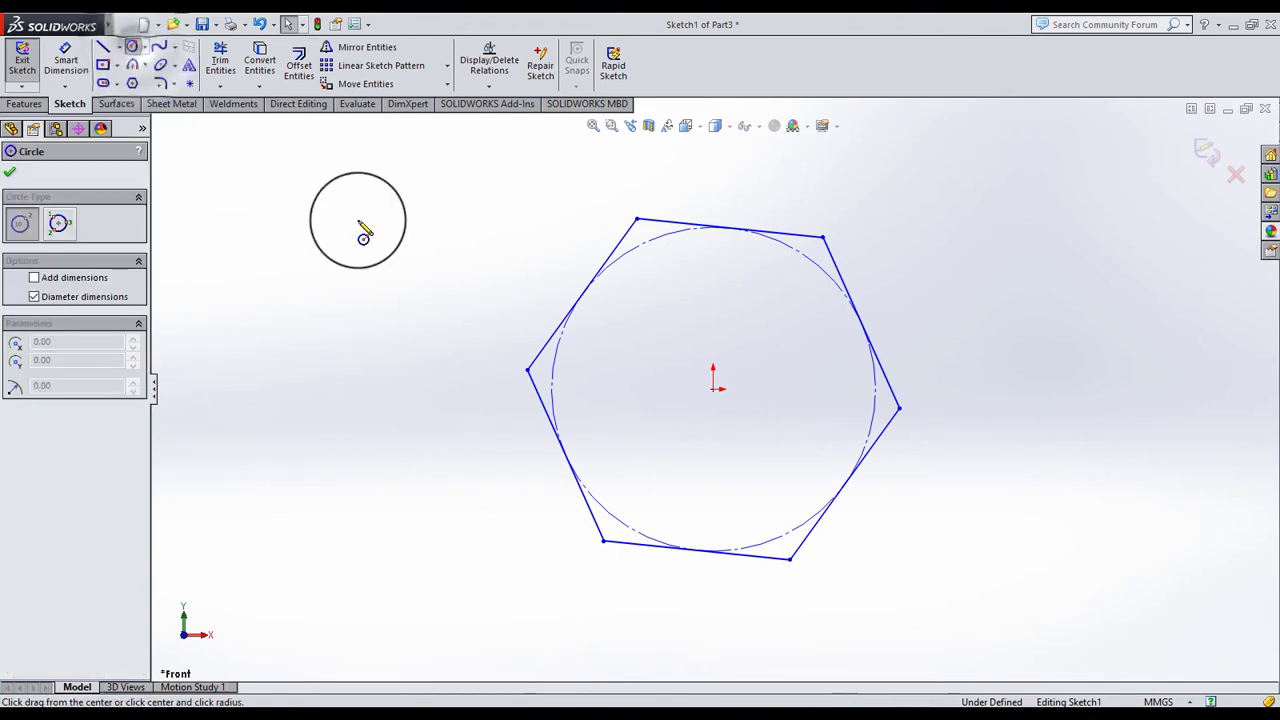
pyautogui.click(713, 388)
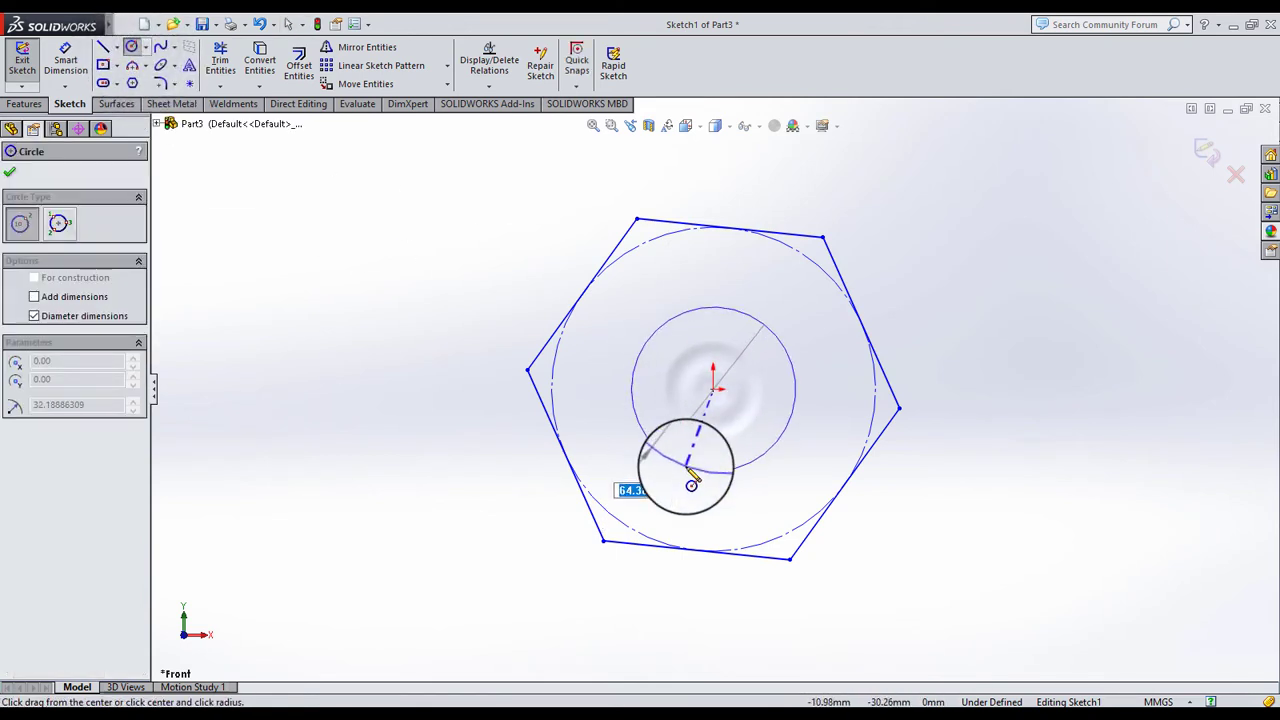
pyautogui.click(686, 468)
pyautogui.click(10, 172)
# Dimension the inner circle at Ø20 and the hexagon at 30 across flats
pyautogui.click(65, 62)
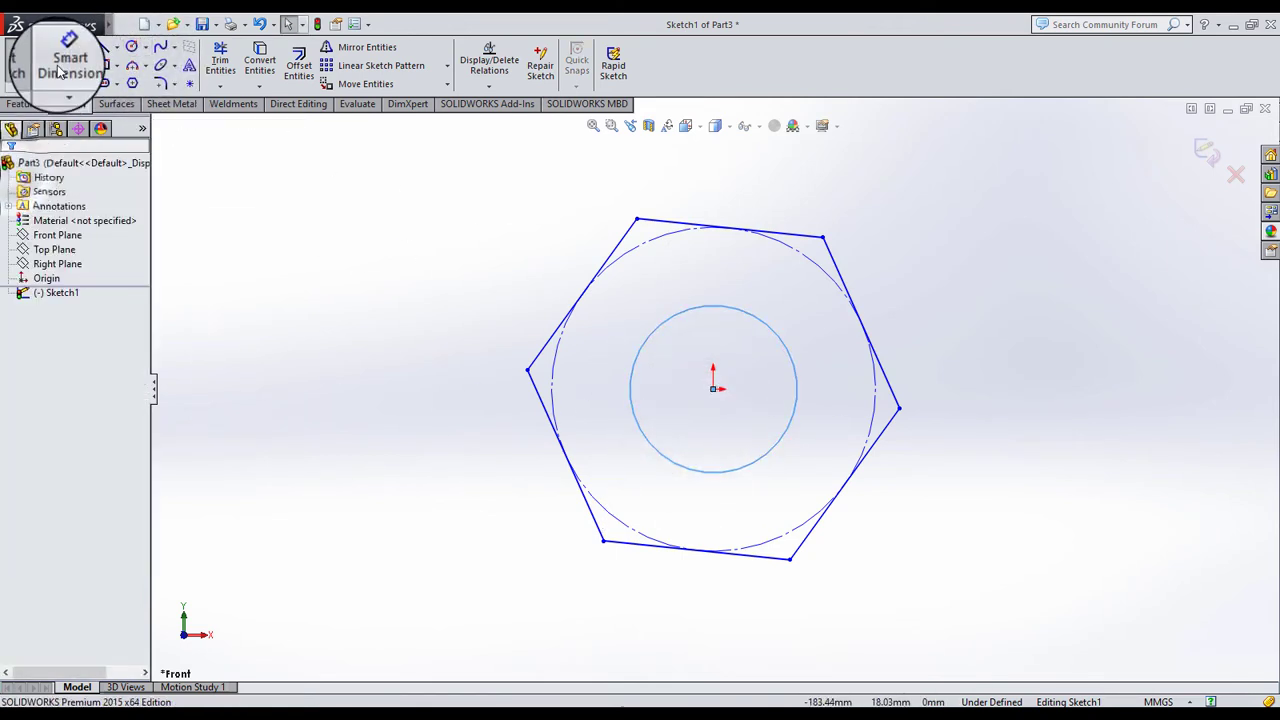
pyautogui.click(655, 452)
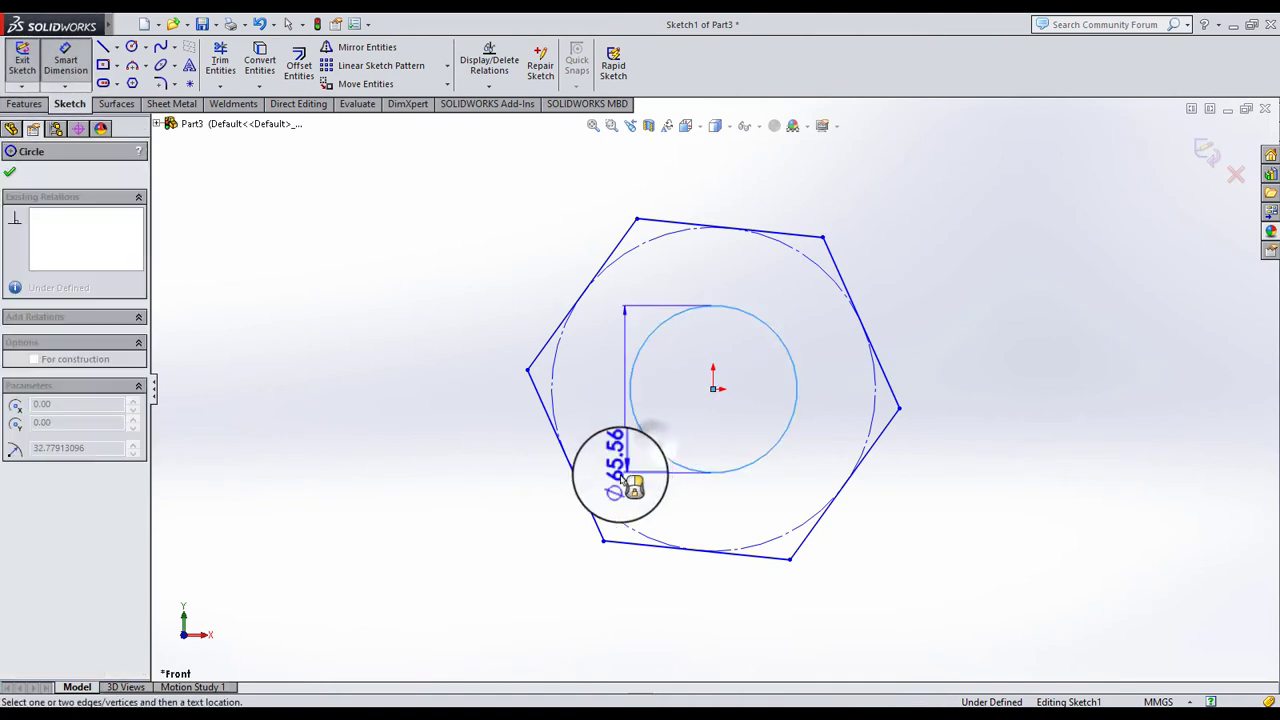
pyautogui.click(614, 455)
pyautogui.write('20')
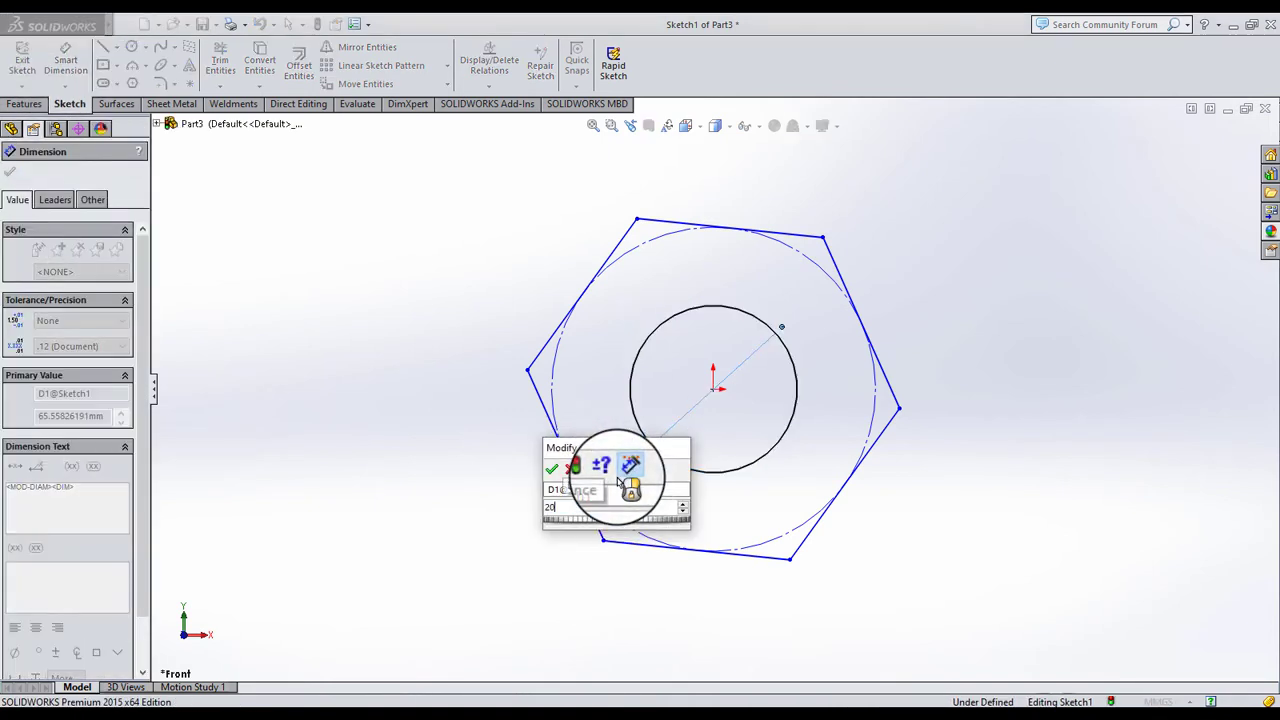
pyautogui.press('Return')
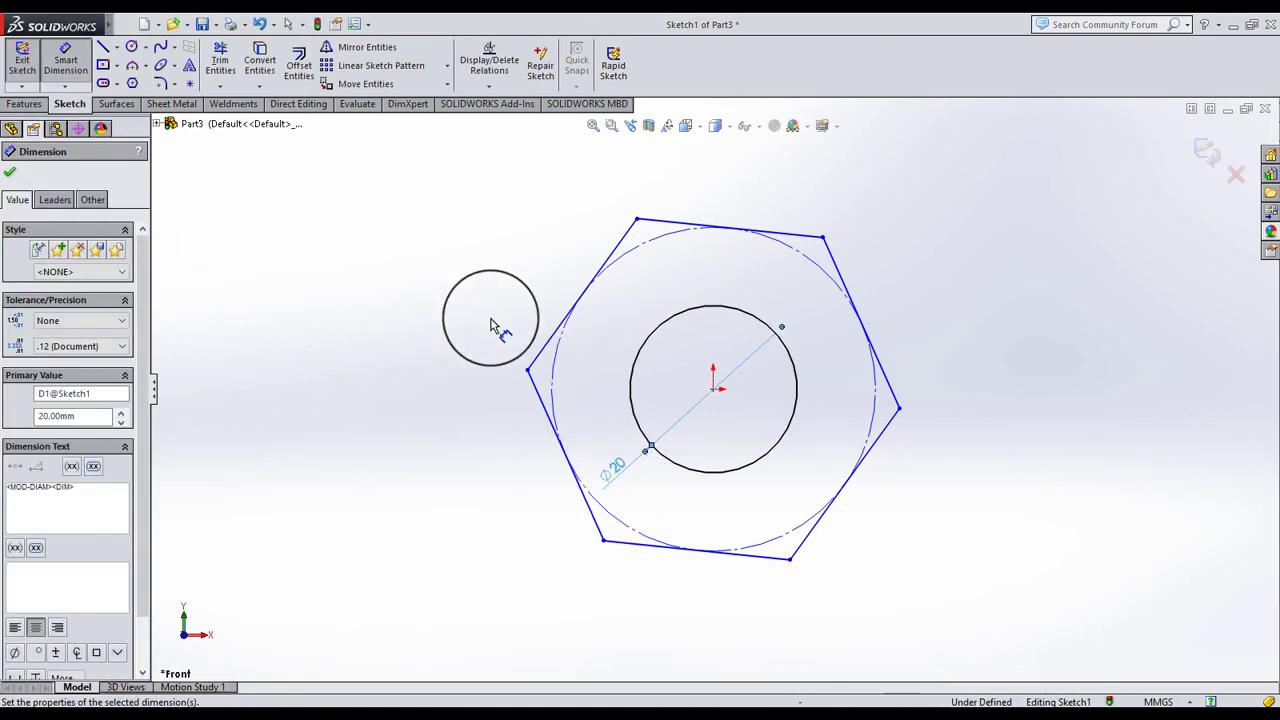
pyautogui.click(551, 337)
pyautogui.click(807, 538)
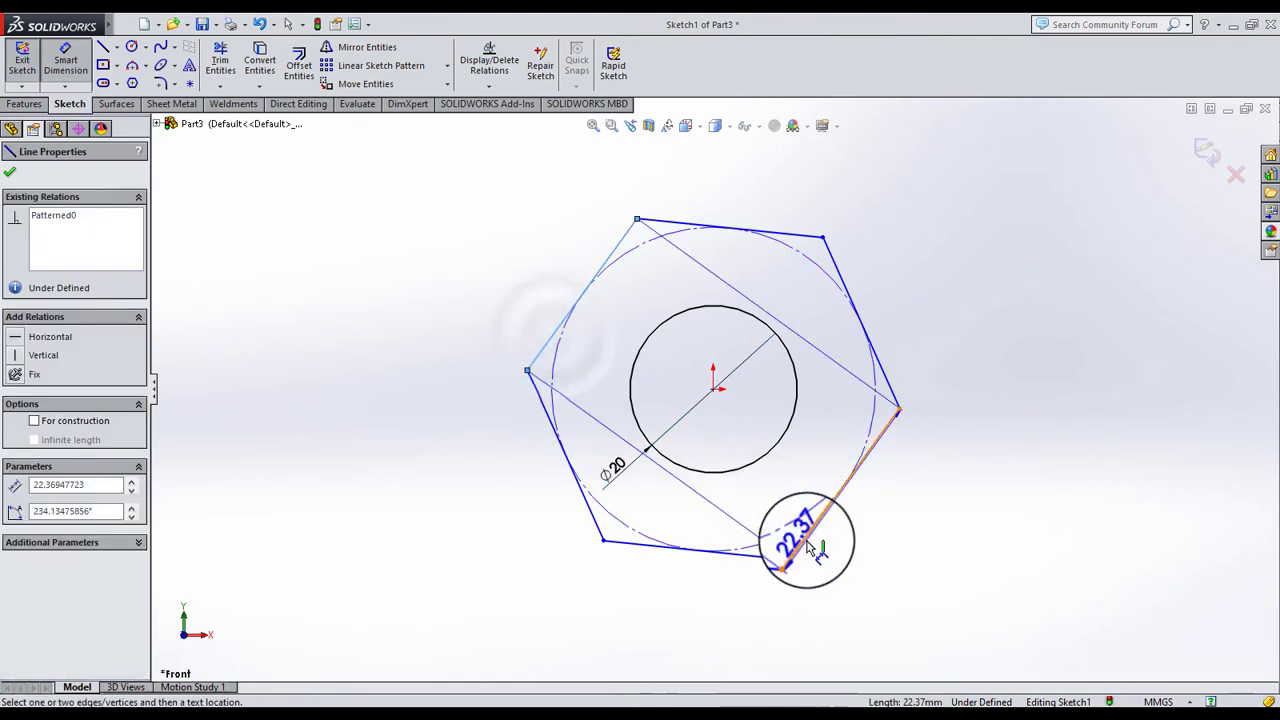
pyautogui.click(705, 512)
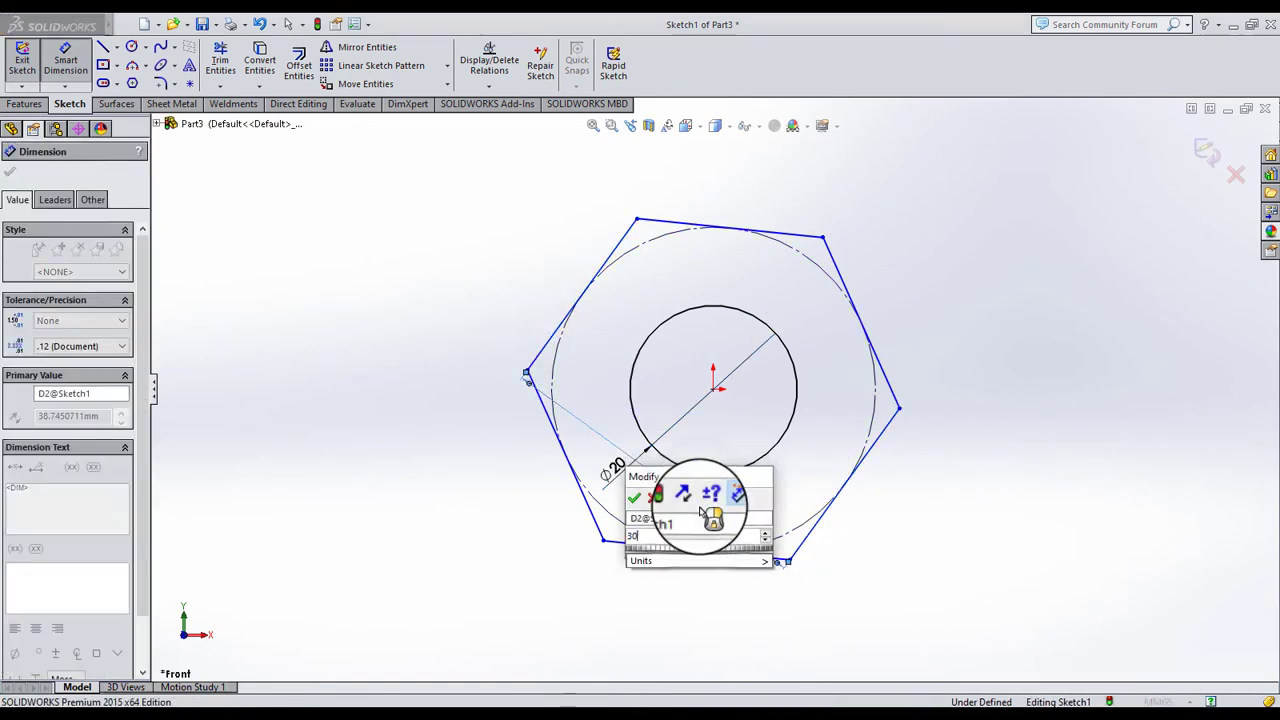
pyautogui.write('30')
pyautogui.press('Return')
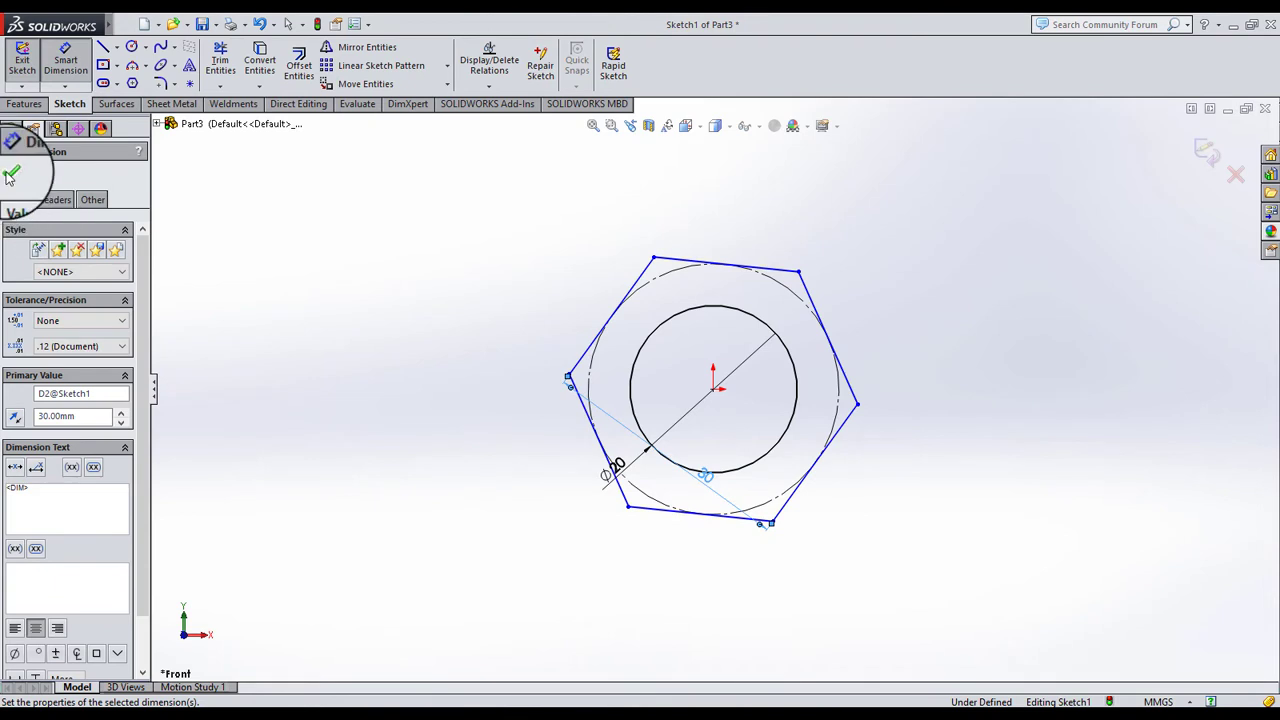
pyautogui.click(14, 172)
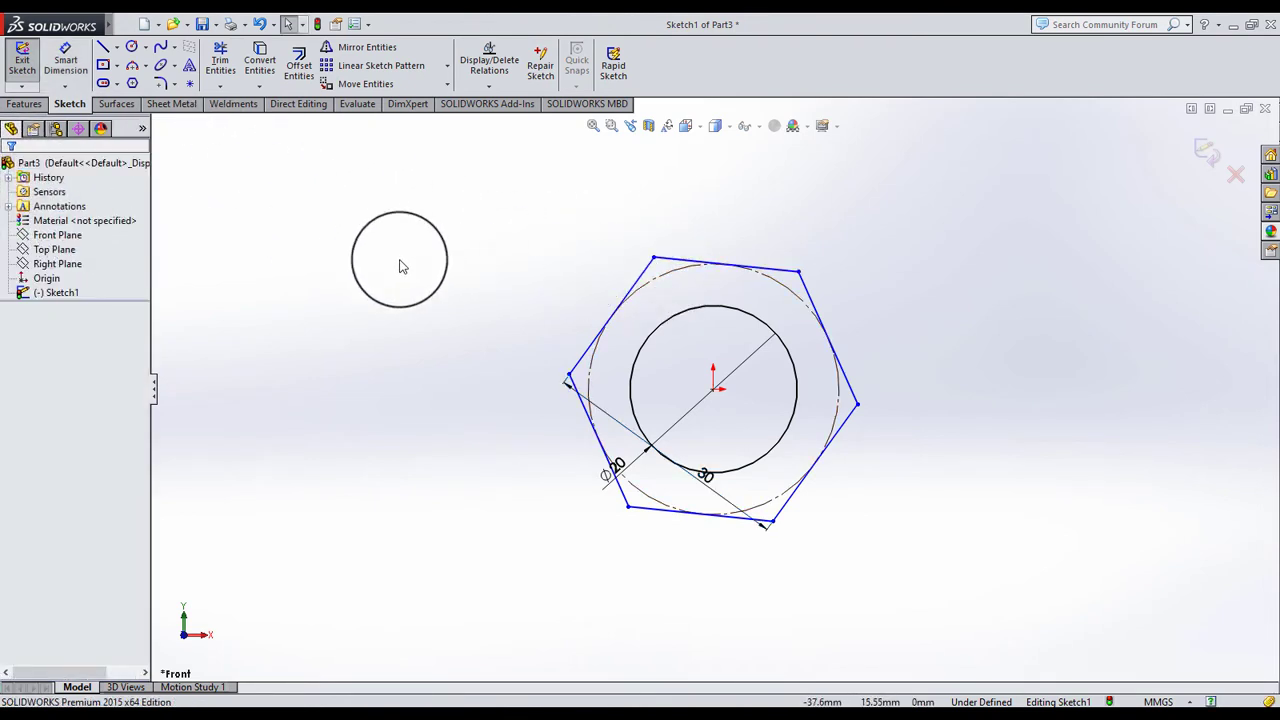
# Add a Vertical relation between the hexagon's top vertex and the centre point
pyautogui.click(653, 258)
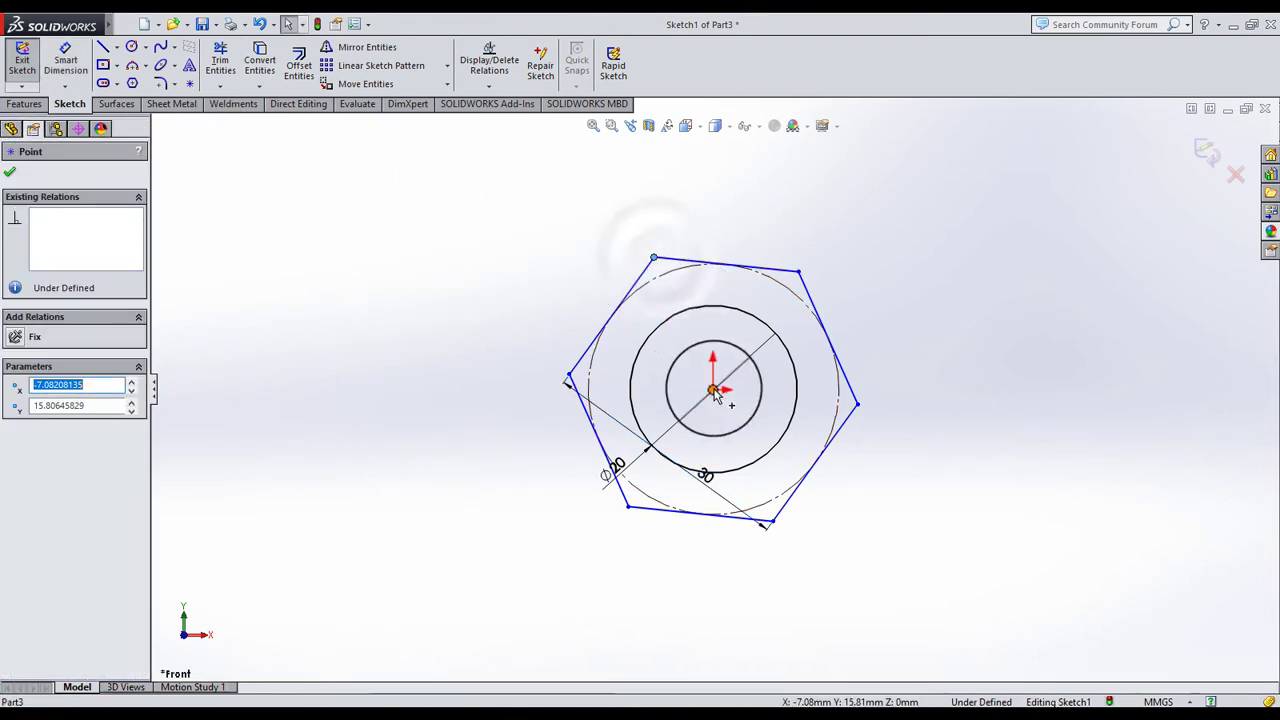
pyautogui.keyDown('ctrl'); pyautogui.click(713, 390); pyautogui.keyUp('ctrl')
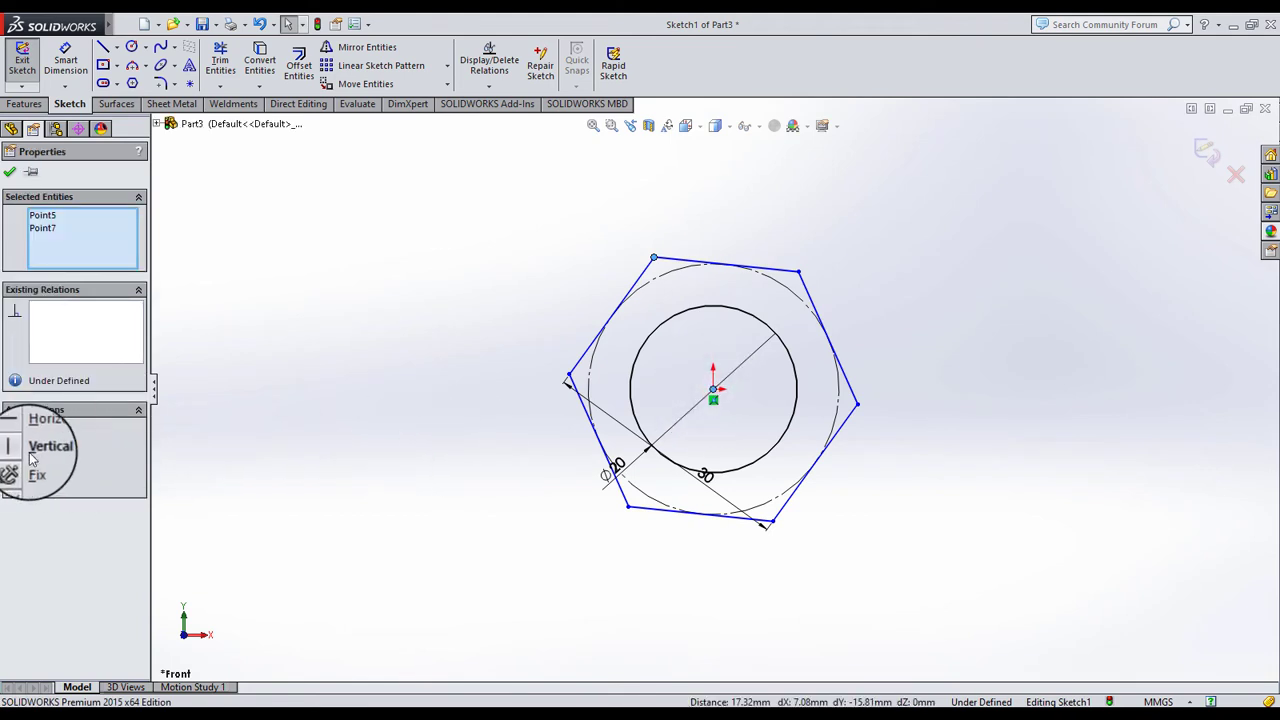
pyautogui.click(43, 448)
pyautogui.click(237, 372)
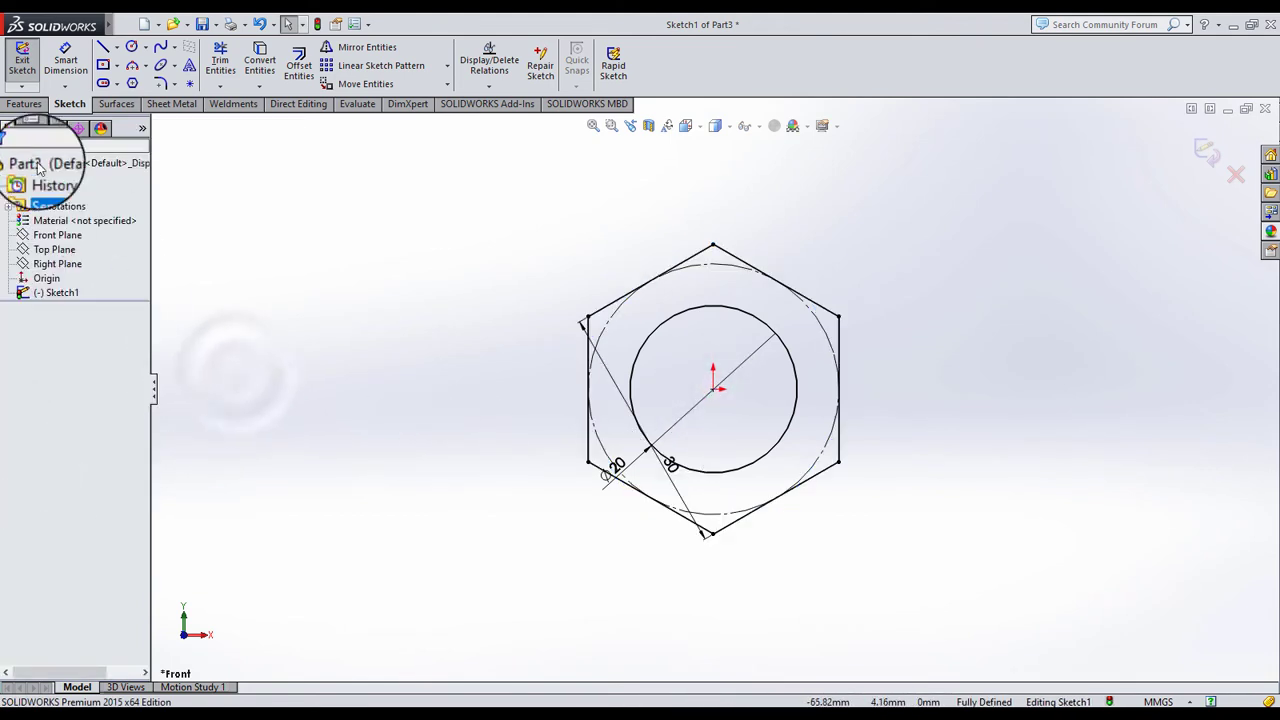
pyautogui.click(25, 104)
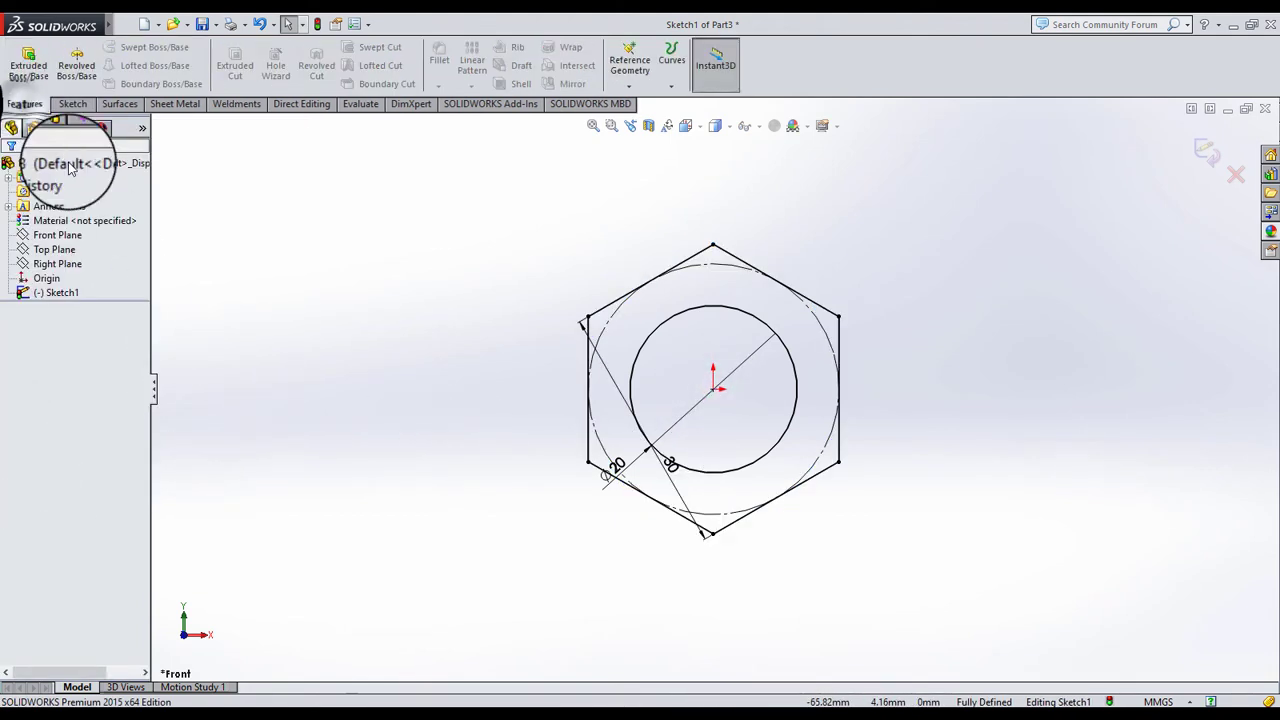
# Extrude the hexagon sketch Mid Plane to a 30 mm depth
pyautogui.click(28, 64)
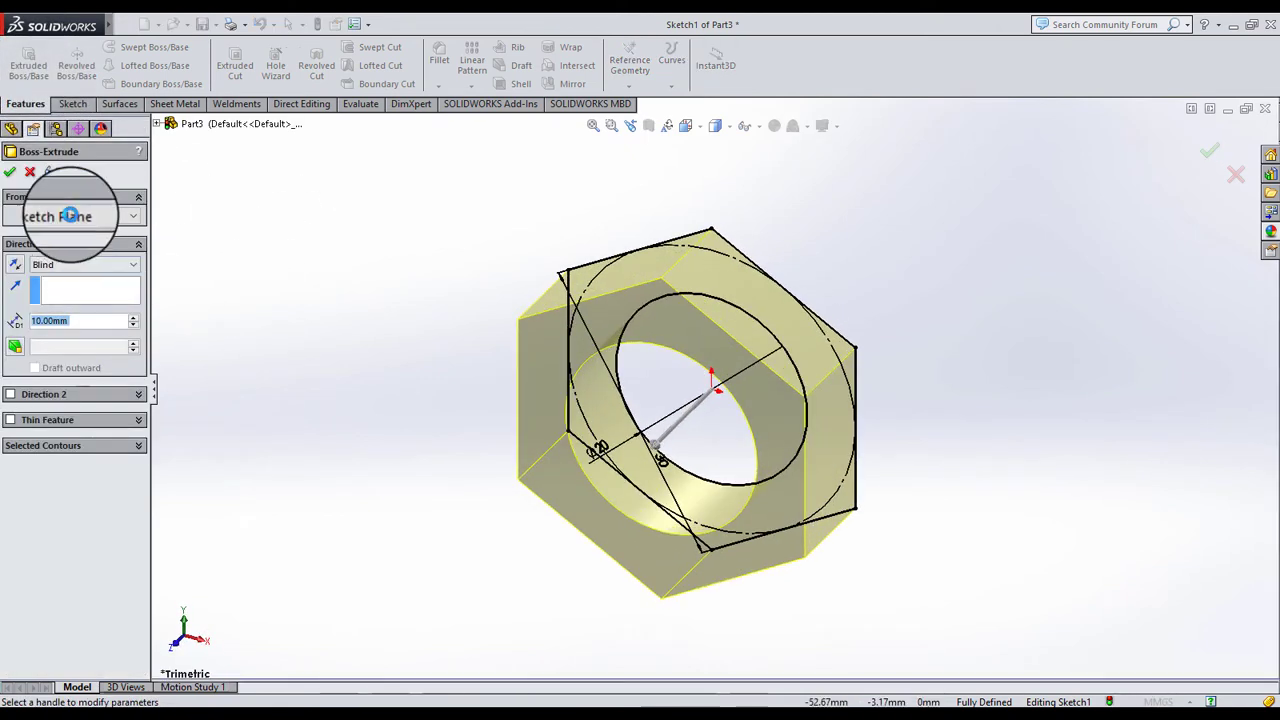
pyautogui.click(76, 262)
pyautogui.click(65, 338)
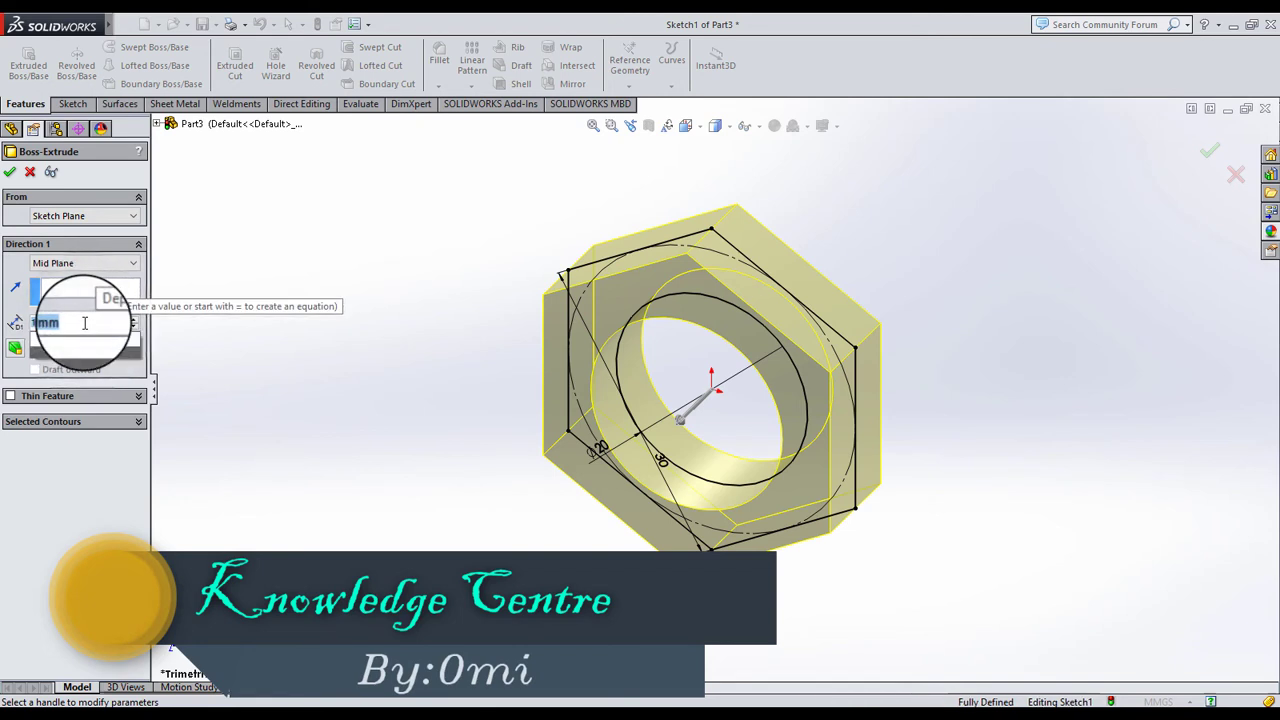
pyautogui.write('30')
pyautogui.press('Return')
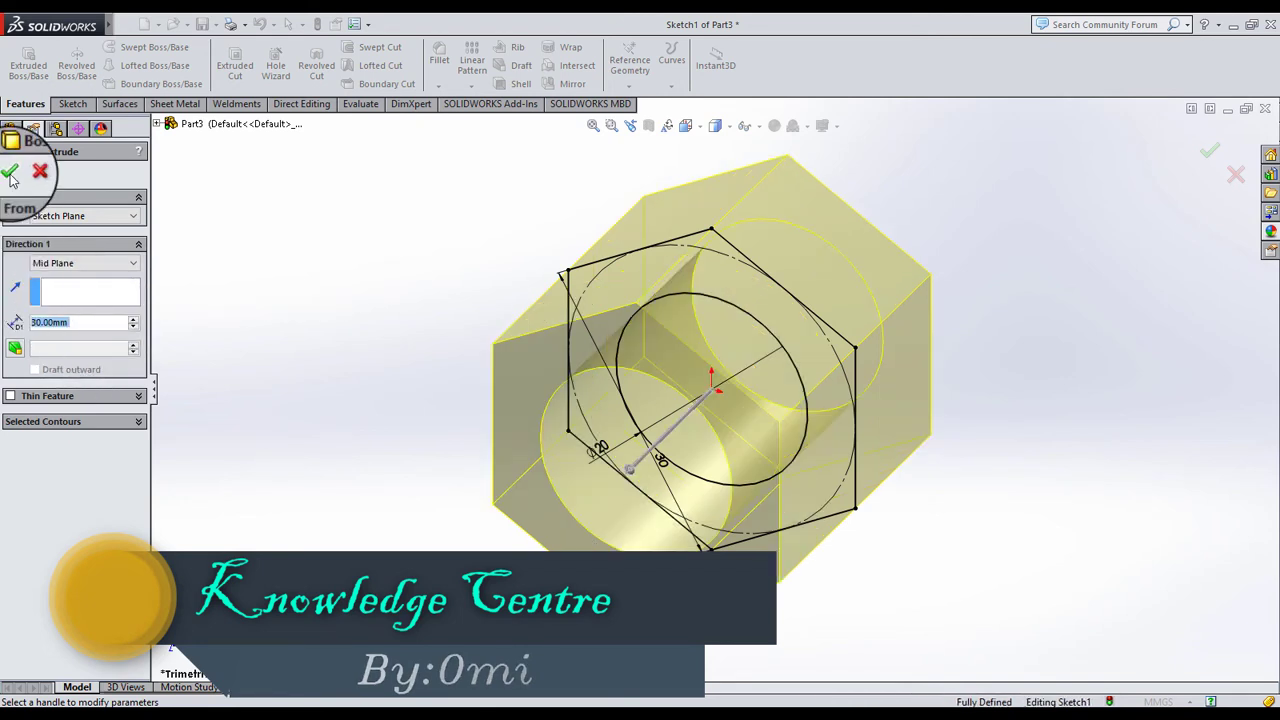
pyautogui.click(13, 171)
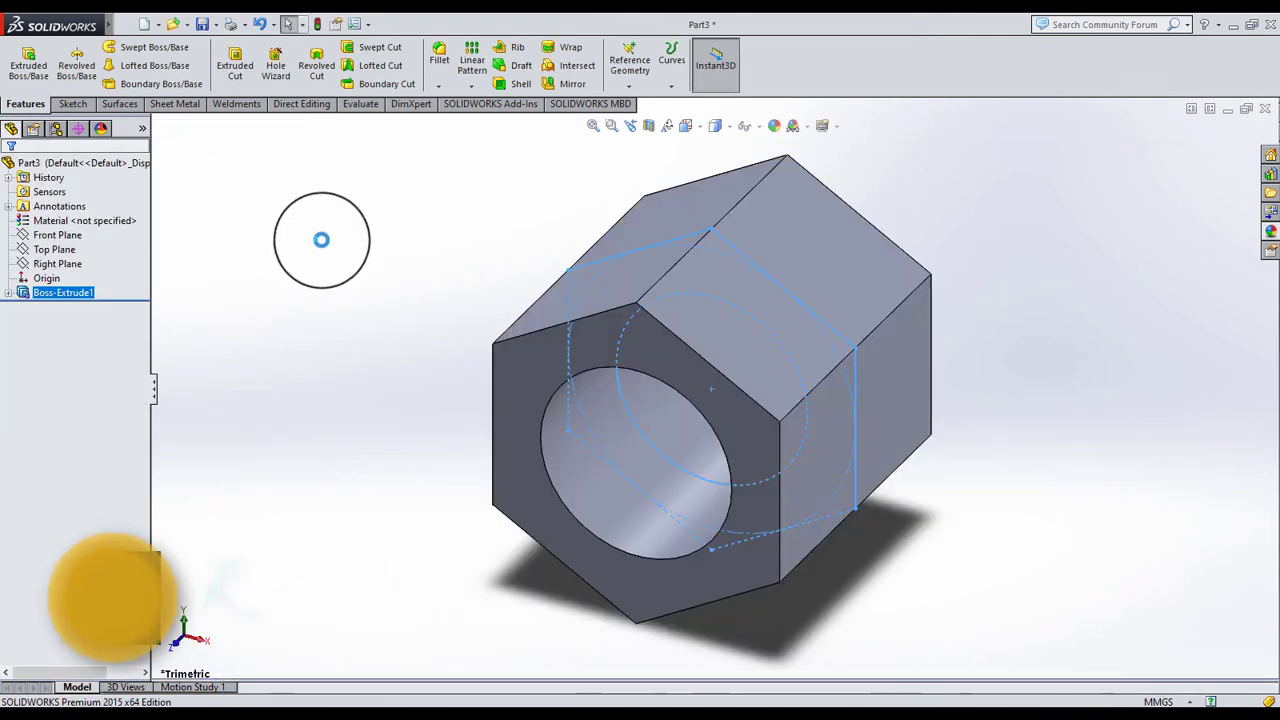
# Start a sketch on the Right Plane, viewed normal with hidden lines shown dashed
pyautogui.click(57, 263)
pyautogui.click(92, 251)
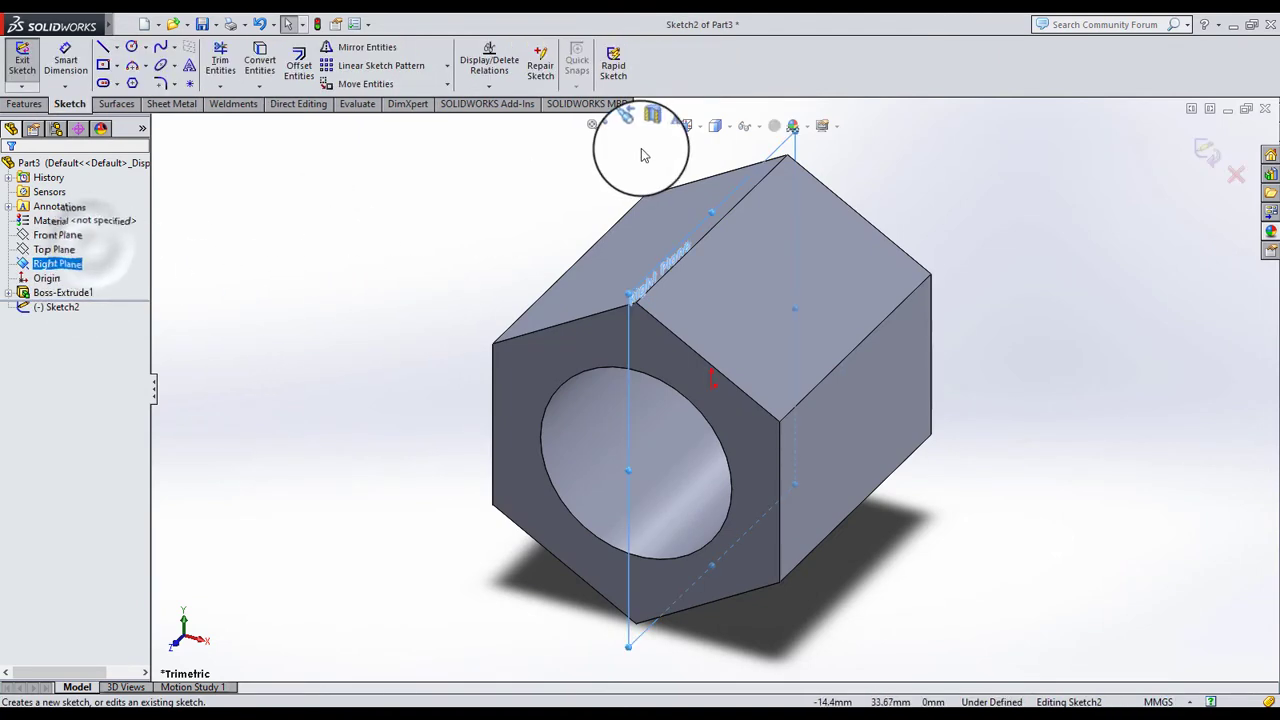
pyautogui.click(688, 126)
pyautogui.click(747, 187)
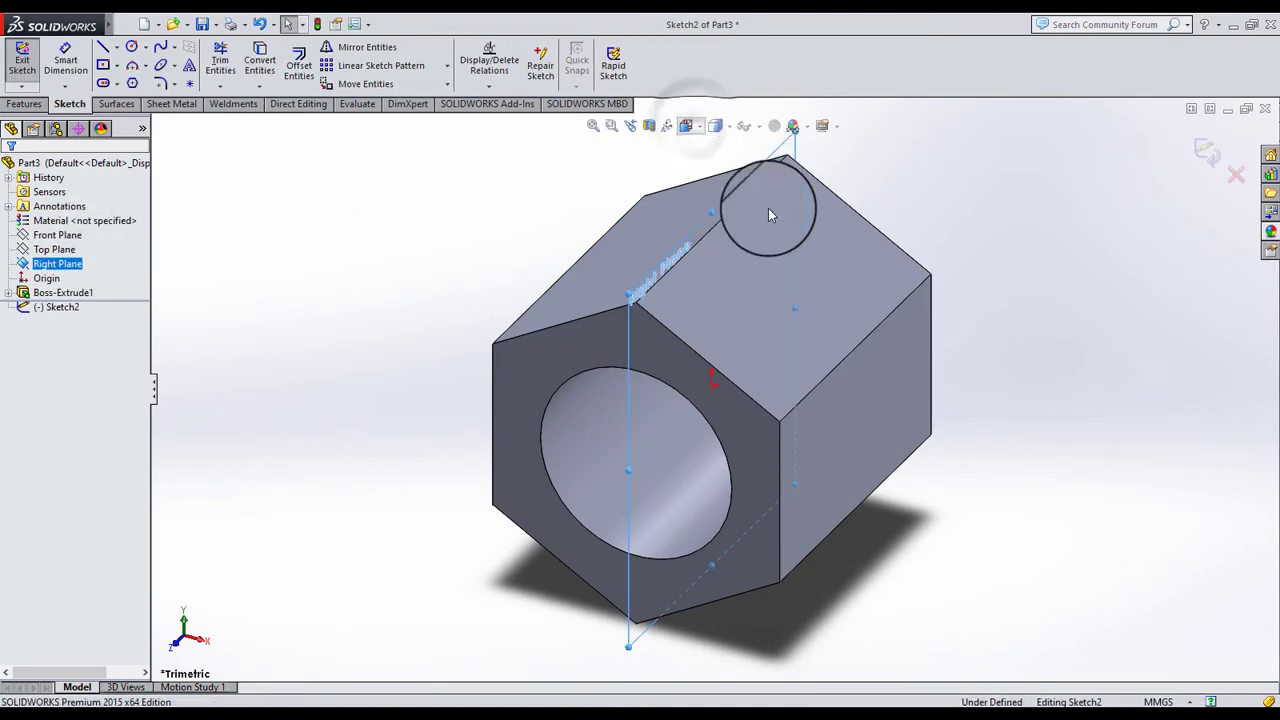
pyautogui.click(713, 127)
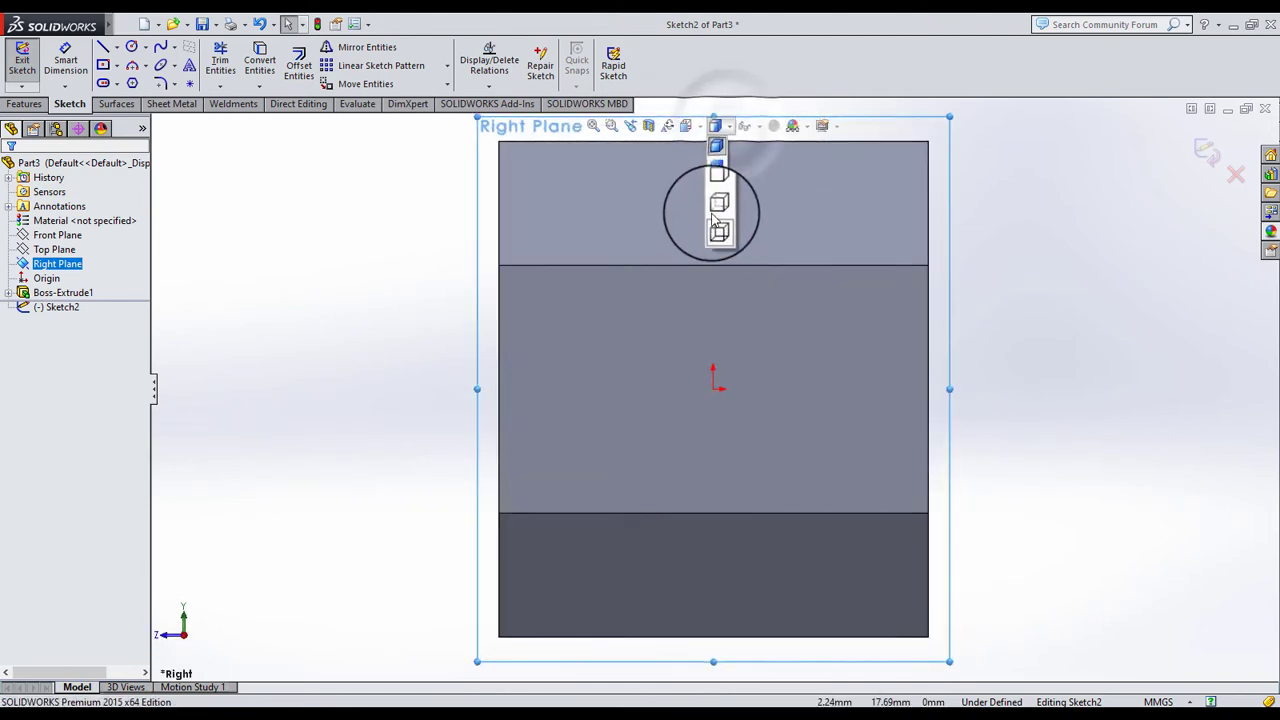
pyautogui.click(714, 211)
pyautogui.scroll(-2, 980, 290)
pyautogui.scroll(2, 977, 295)
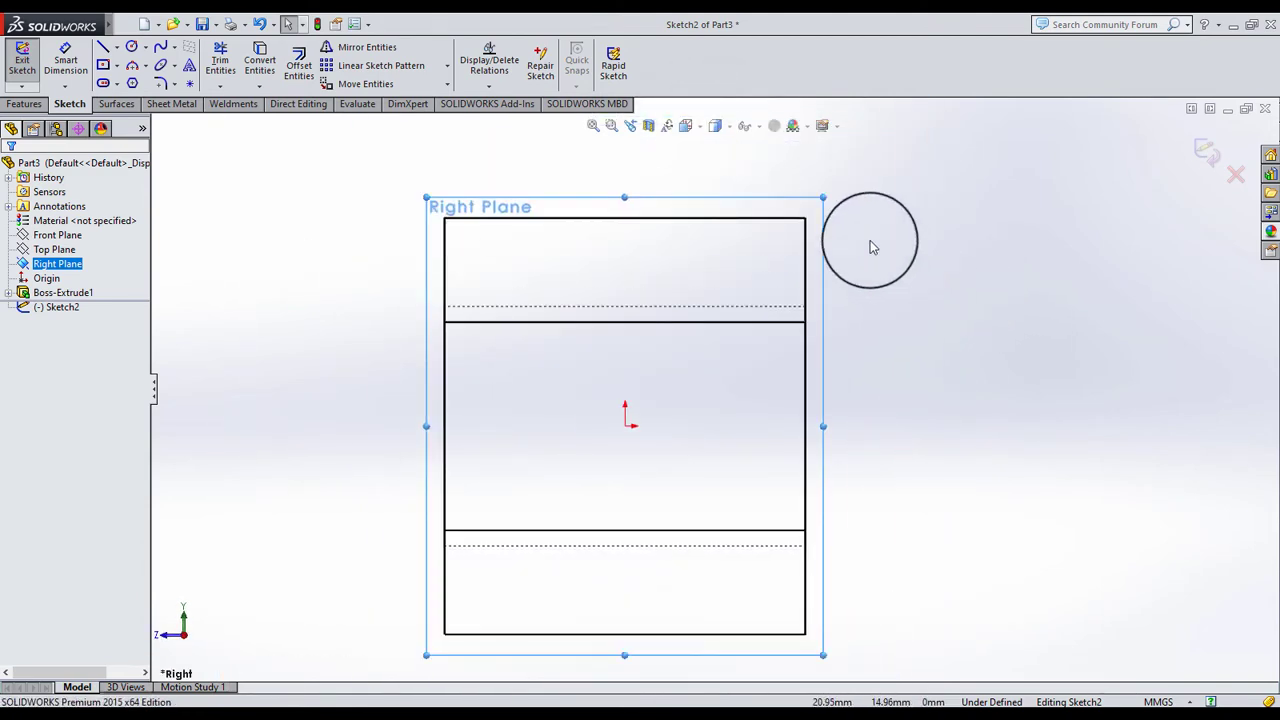
pyautogui.scroll(-1, 875, 245)
pyautogui.click(923, 260)
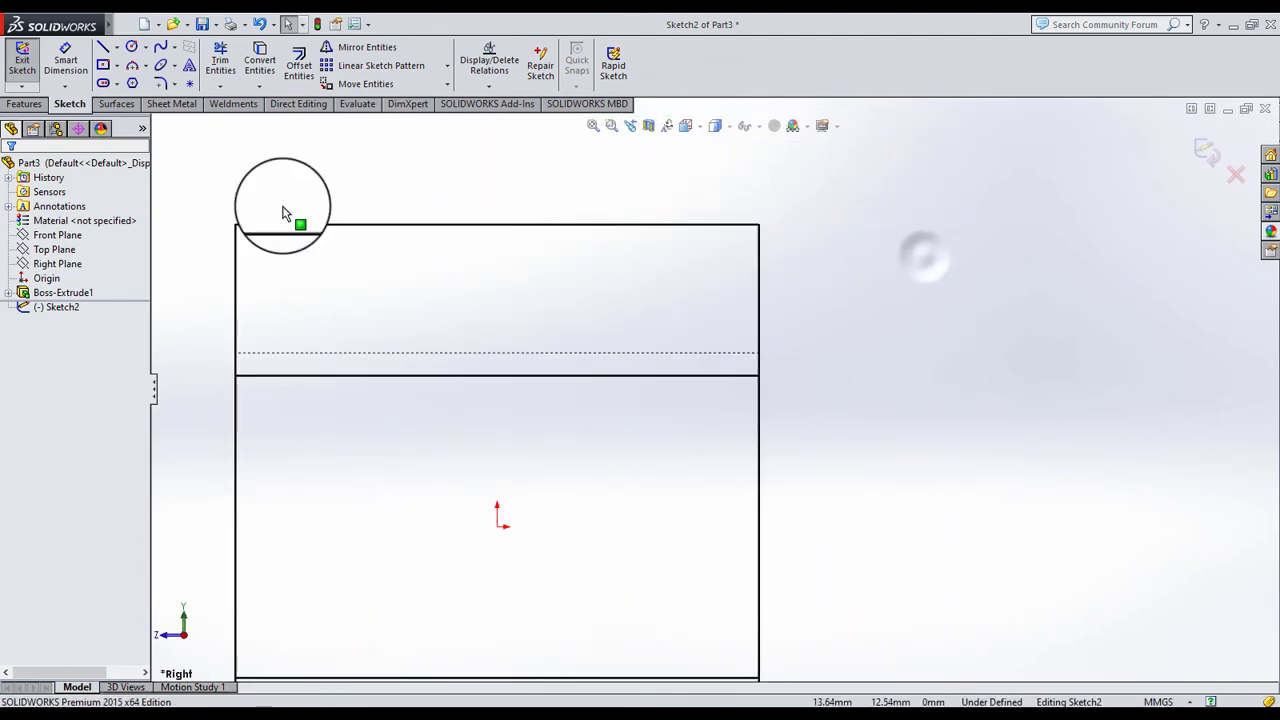
# Draw a closed five-sided line profile at the part's top right
pyautogui.click(103, 47)
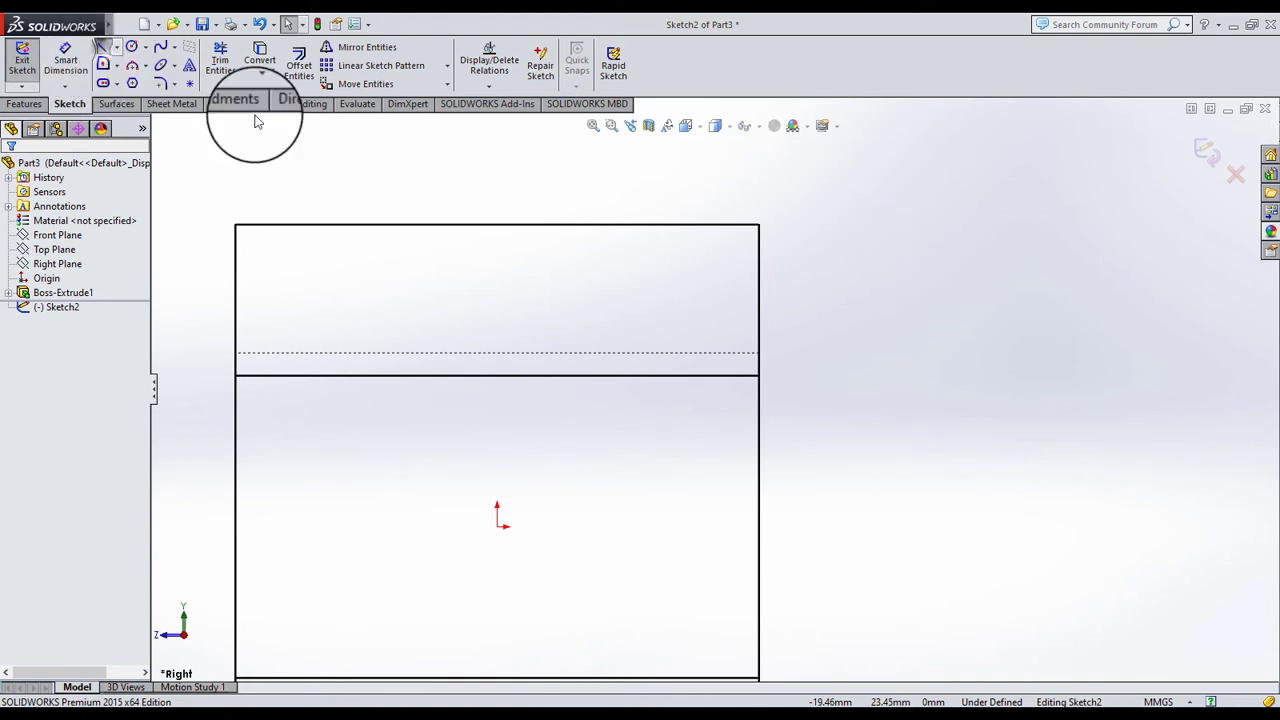
pyautogui.click(760, 352)
pyautogui.click(758, 167)
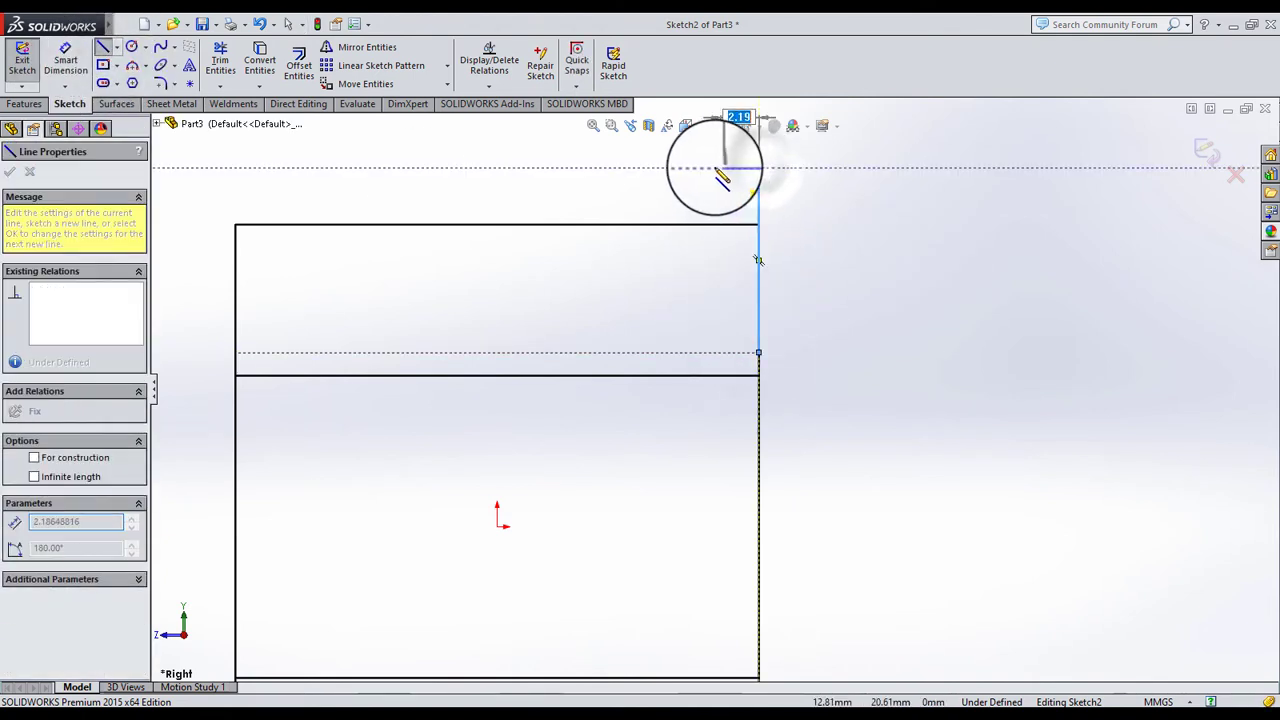
pyautogui.click(695, 167)
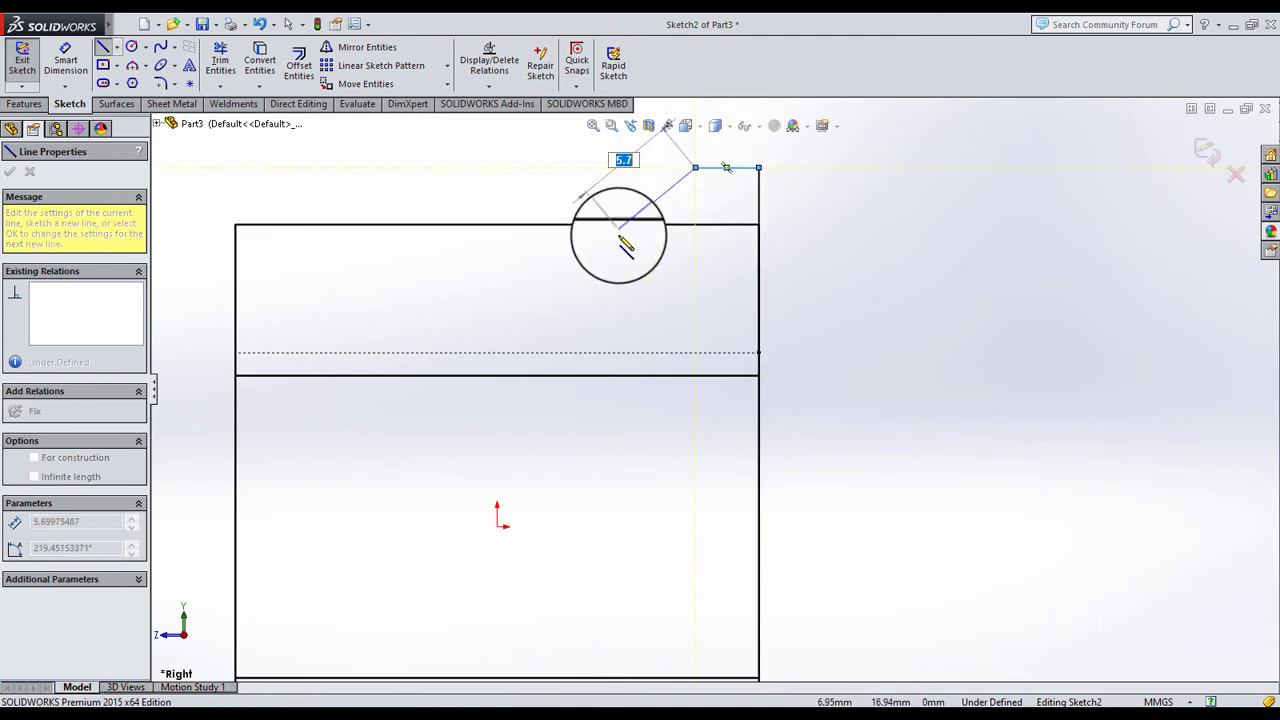
pyautogui.click(614, 248)
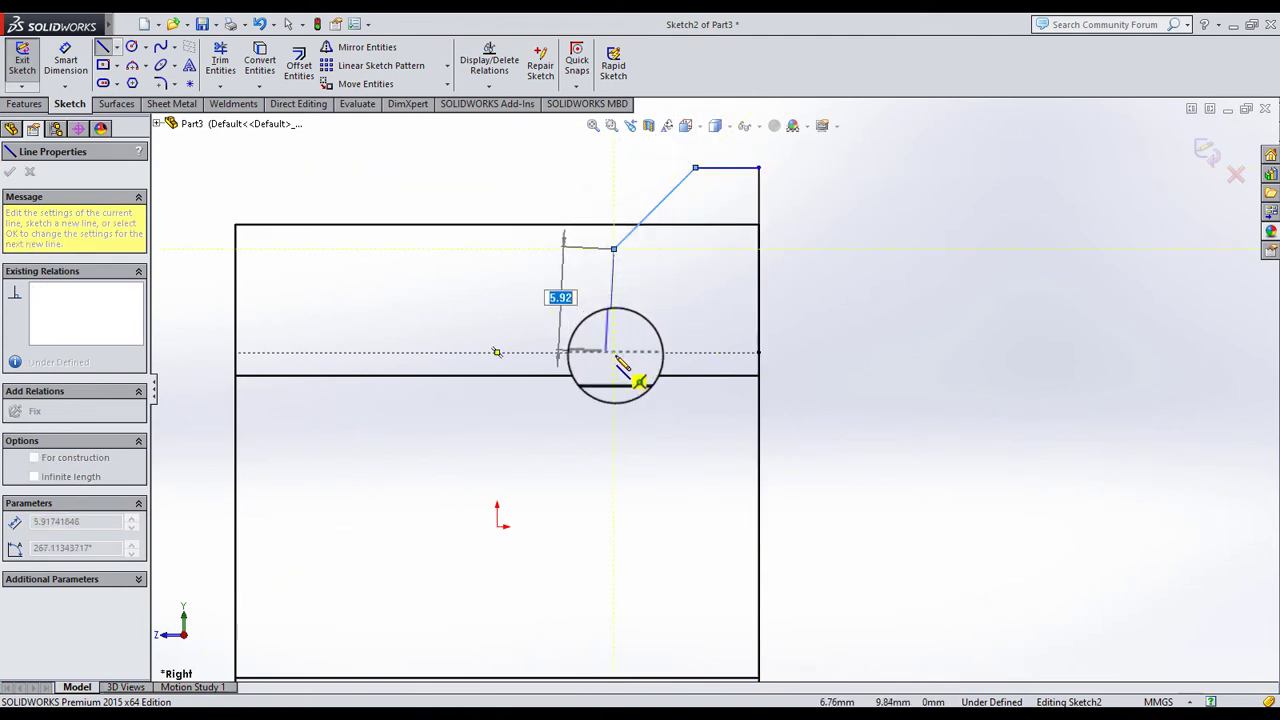
pyautogui.click(613, 352)
pyautogui.doubleClick(759, 352)
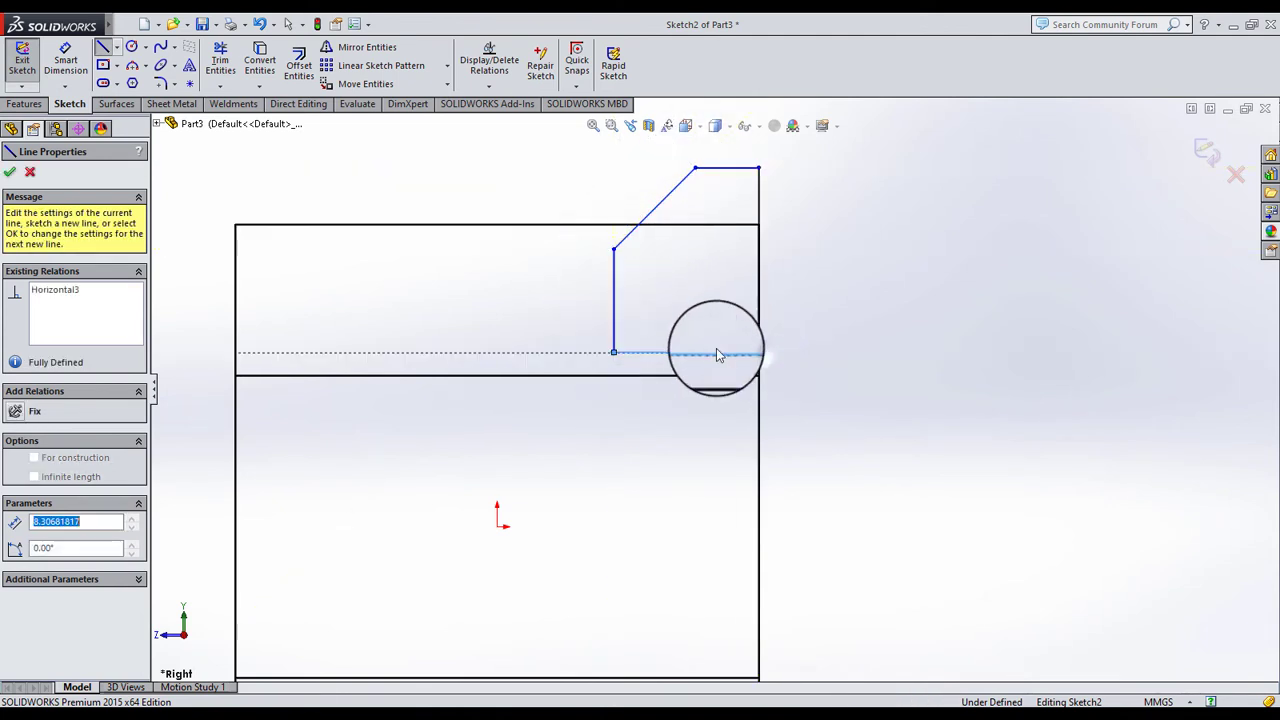
pyautogui.click(18, 170)
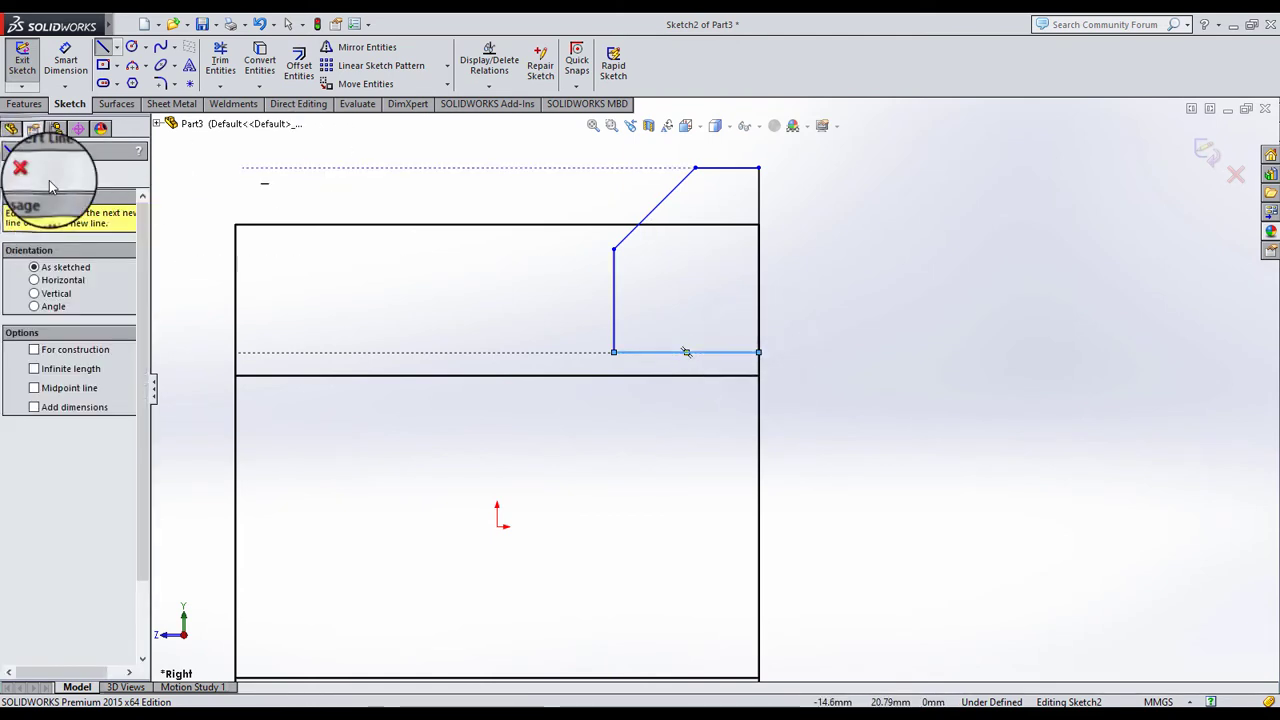
pyautogui.click(12, 175)
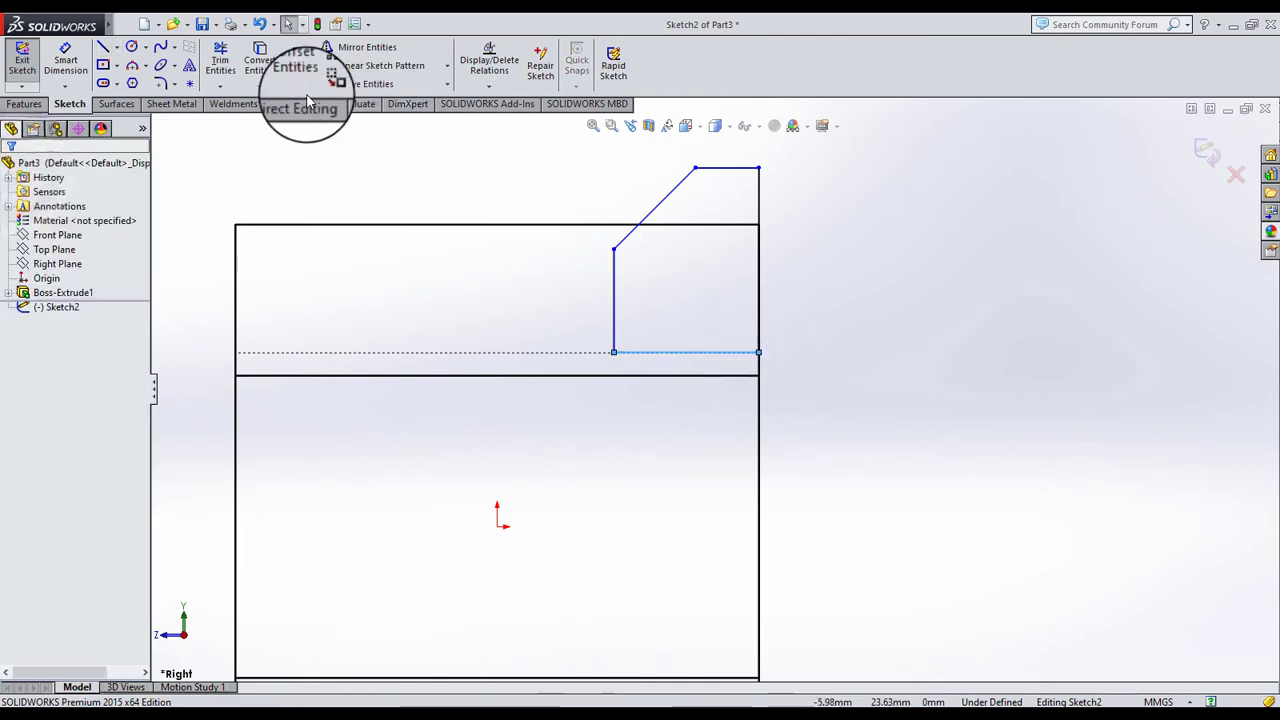
# Dimension the profile 20 high from the origin with a 5 mm top line
pyautogui.click(65, 60)
pyautogui.click(734, 168)
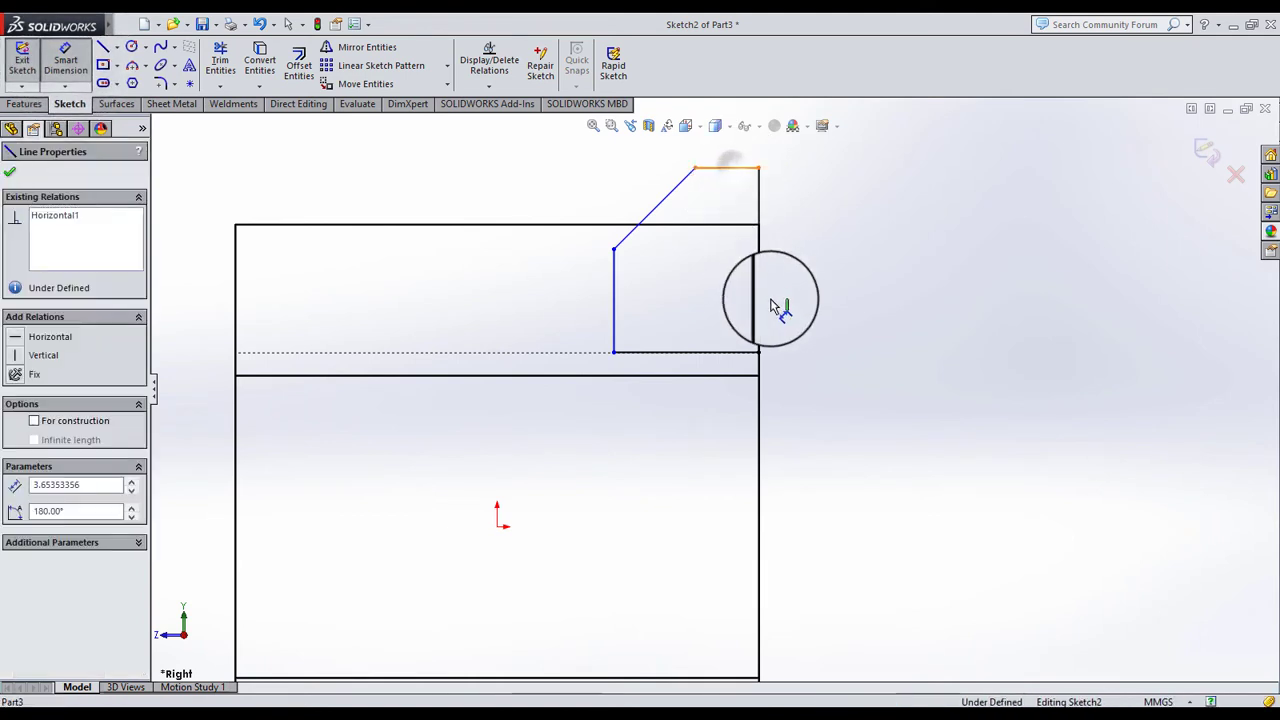
pyautogui.scroll(2, 714, 388)
pyautogui.click(564, 484)
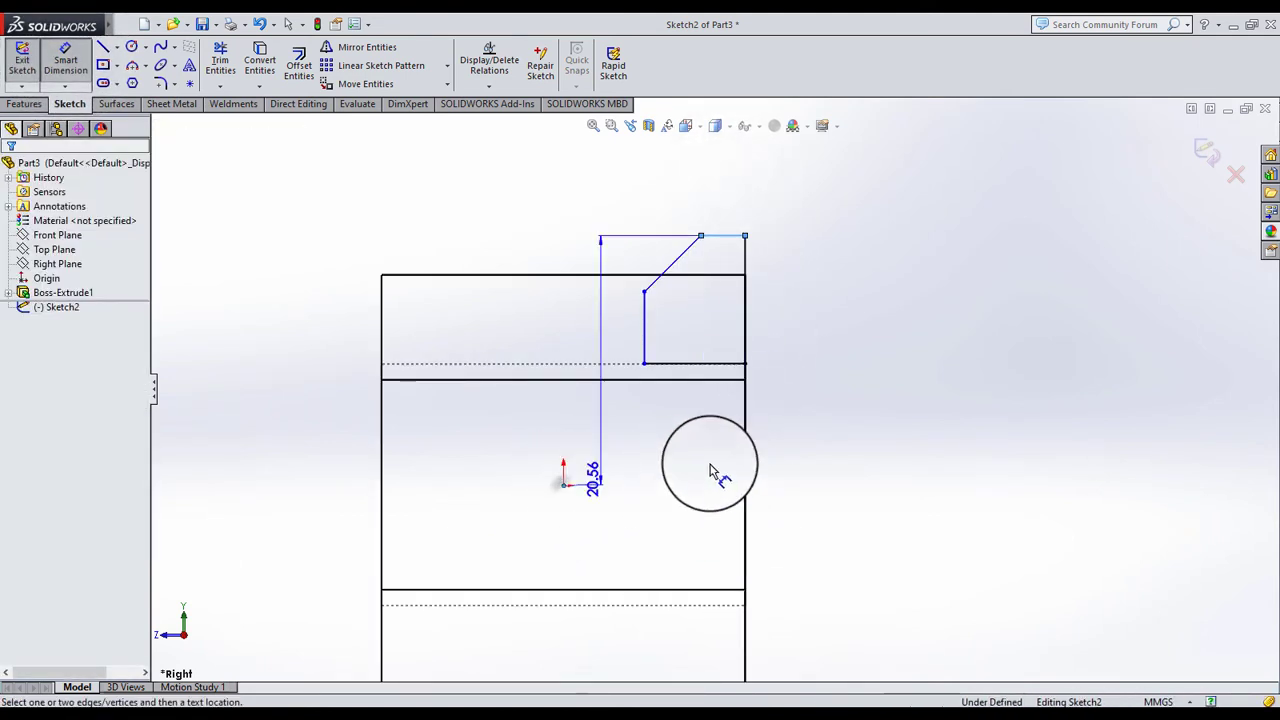
pyautogui.click(808, 434)
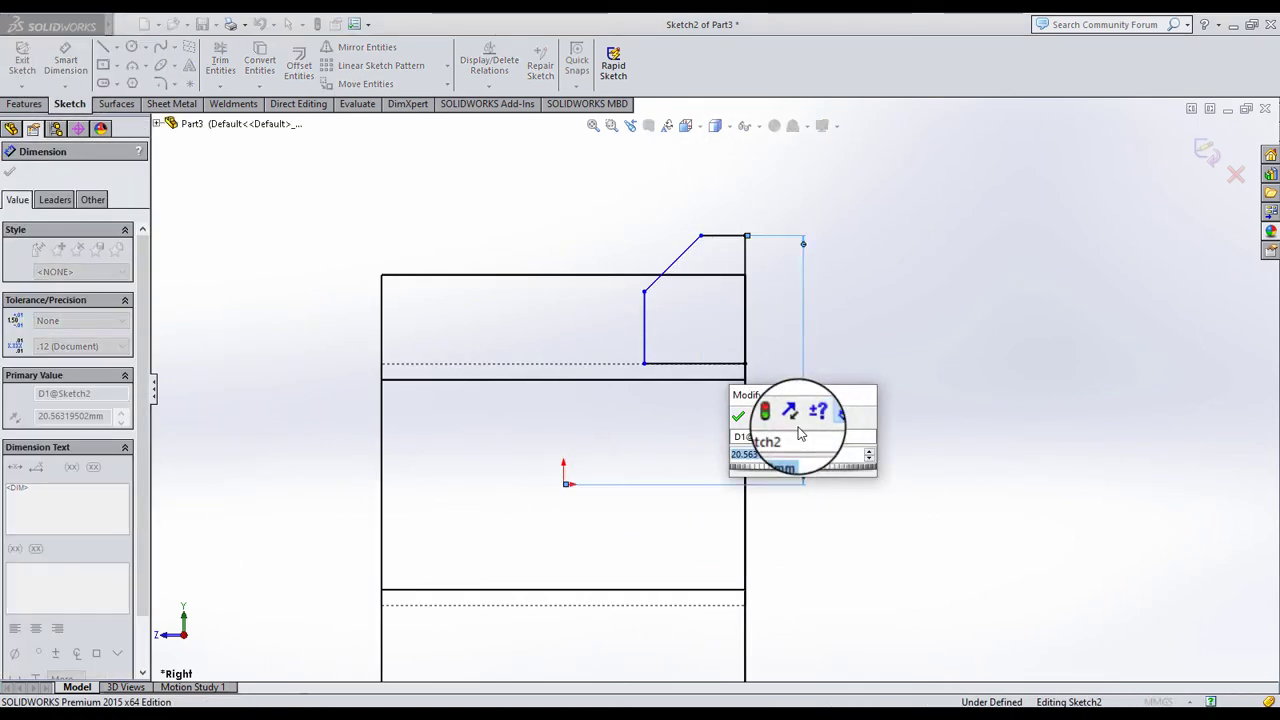
pyautogui.write('20')
pyautogui.press('Return')
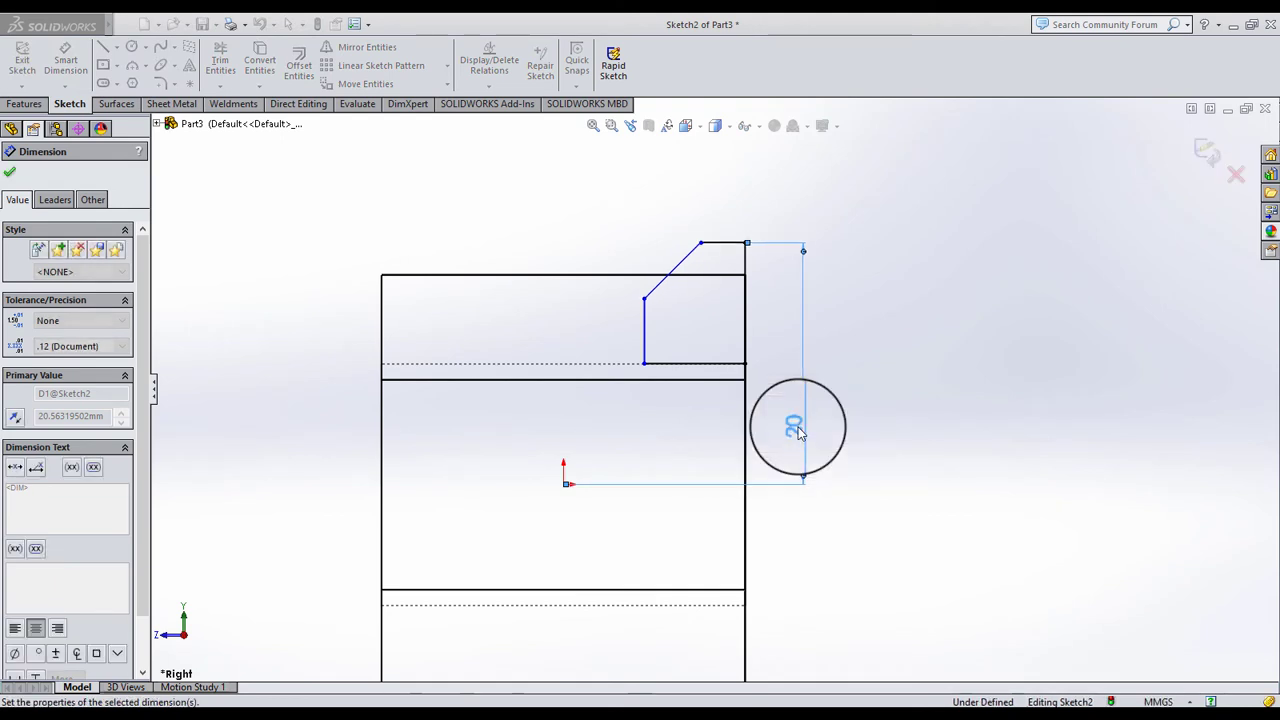
pyautogui.scroll(-3, 780, 270)
pyautogui.scroll(-1, 700, 255)
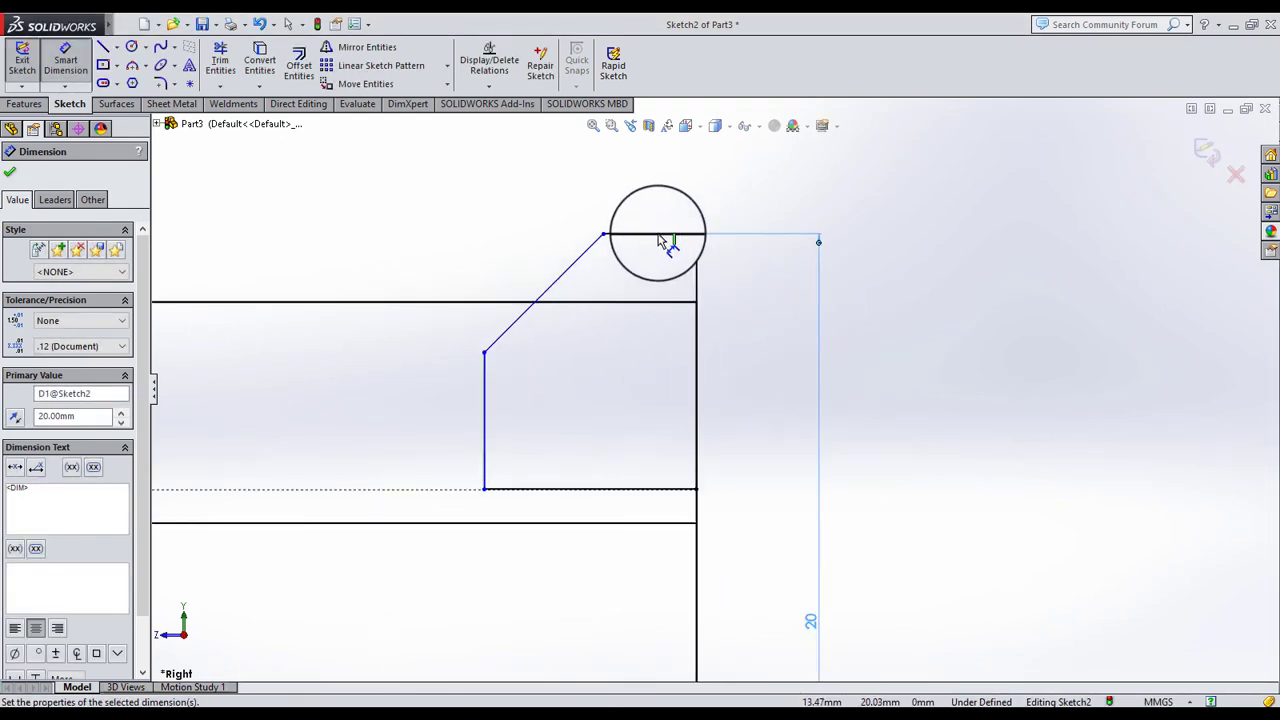
pyautogui.click(664, 236)
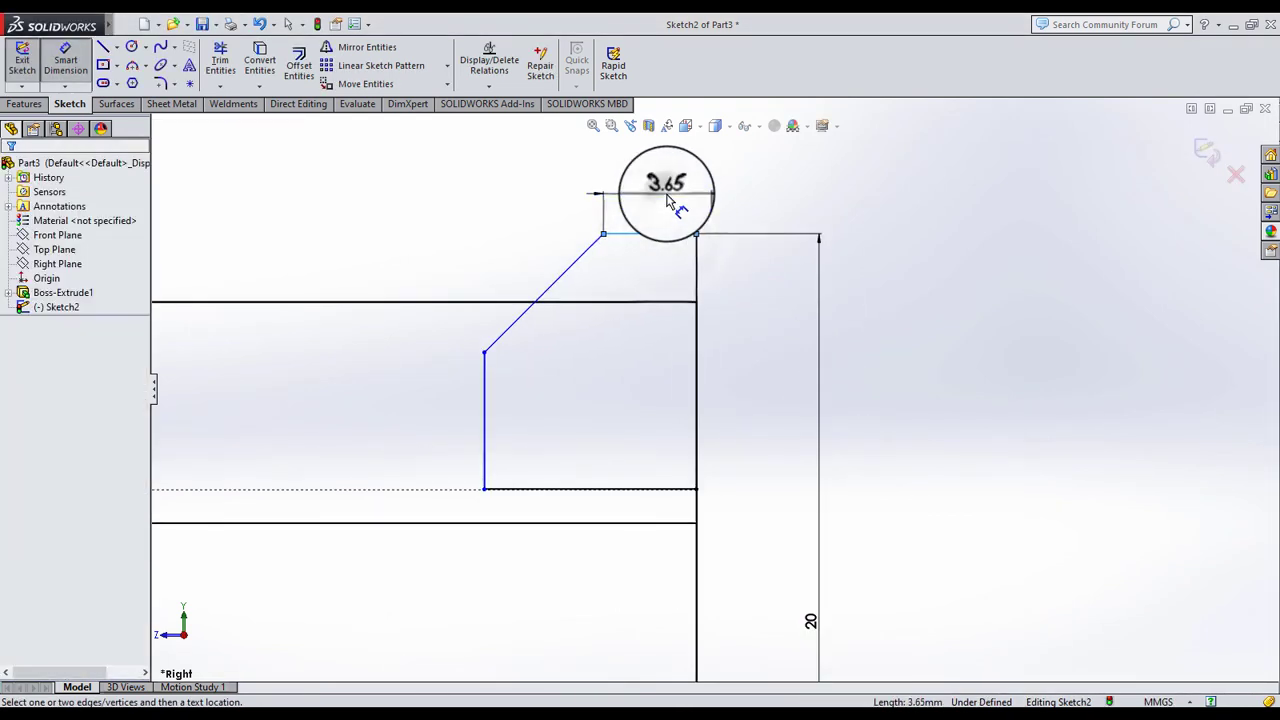
pyautogui.click(672, 202)
pyautogui.write('5')
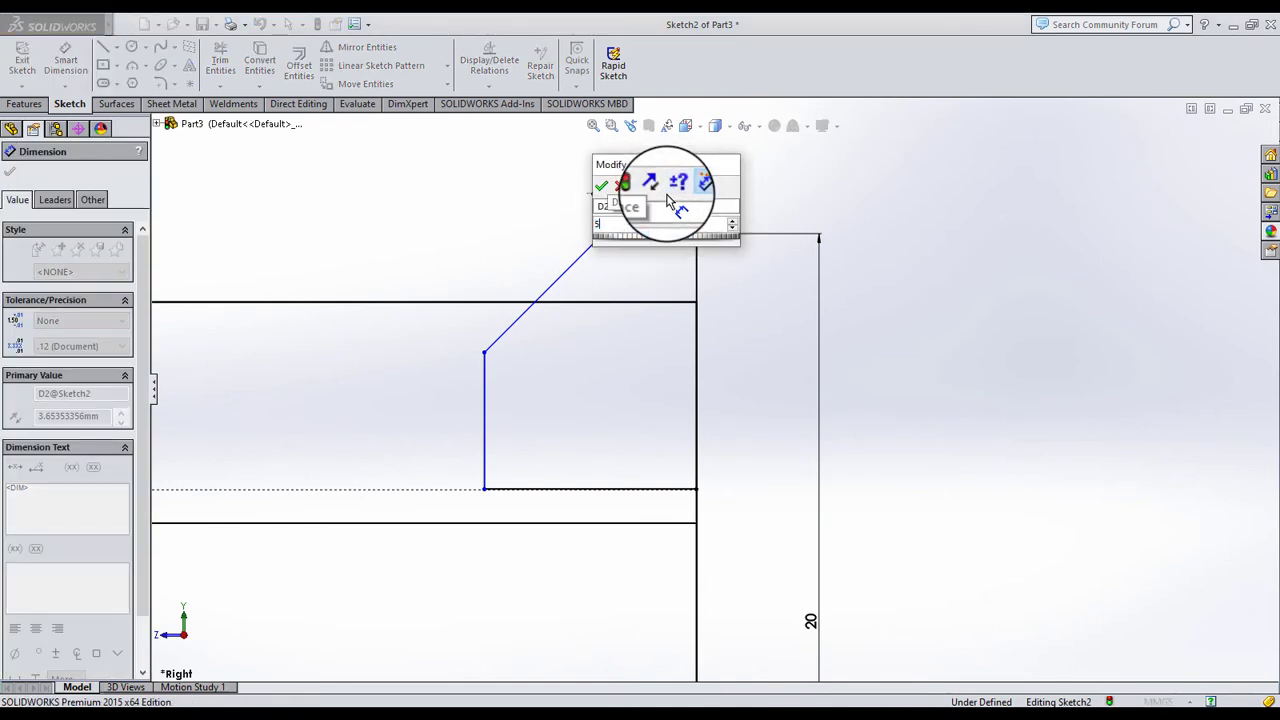
pyautogui.press('Return')
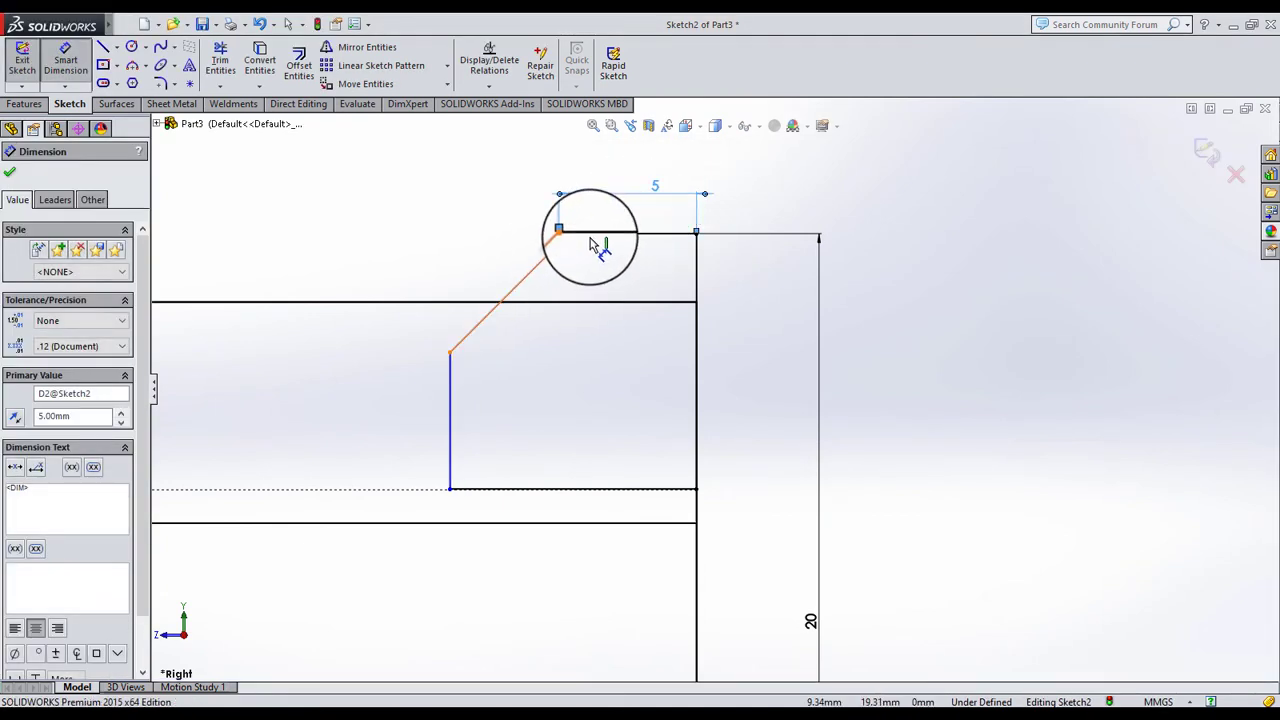
# Set the sloped line's angle to 30°
pyautogui.click(590, 243)
pyautogui.click(527, 244)
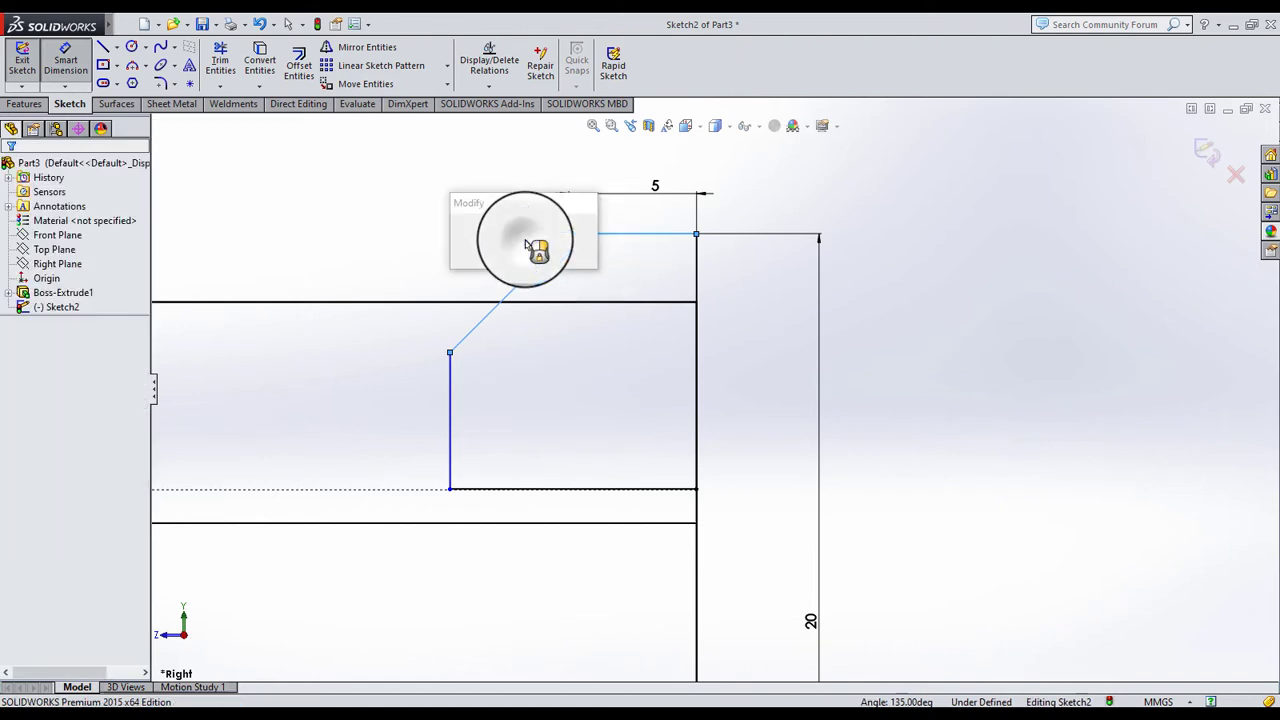
pyautogui.write('4')
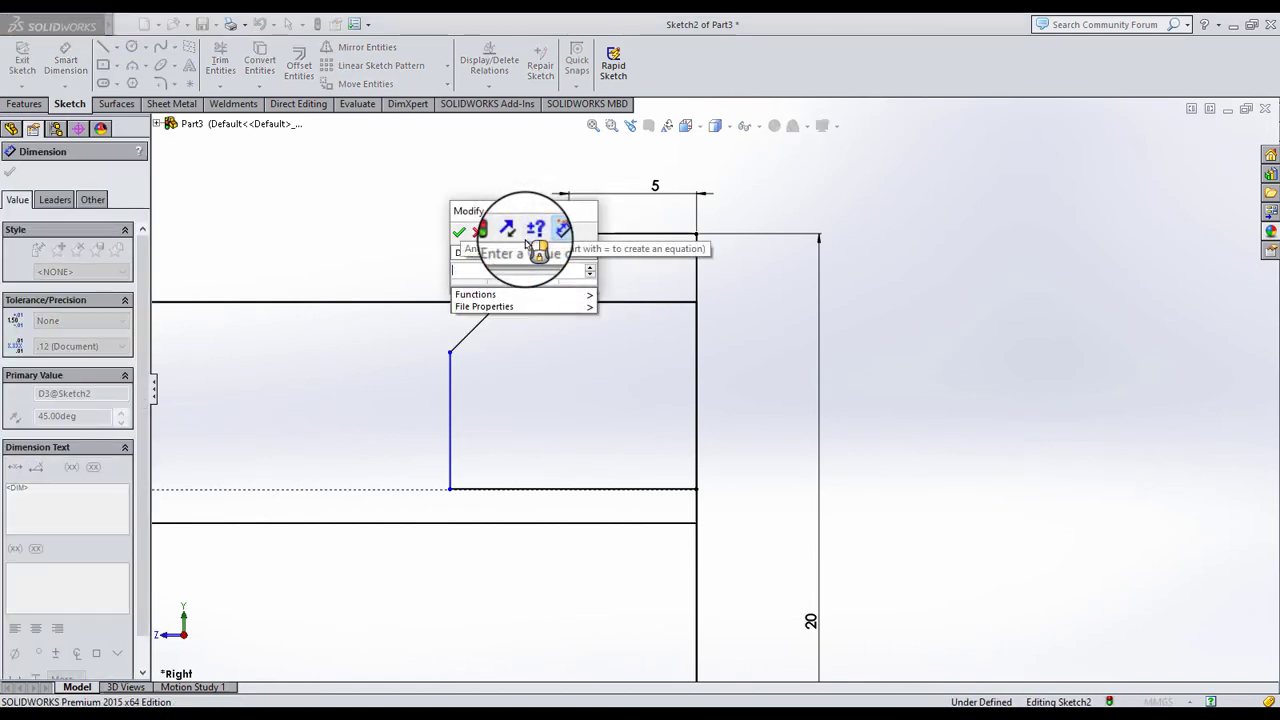
pyautogui.write('30')
pyautogui.press('Return')
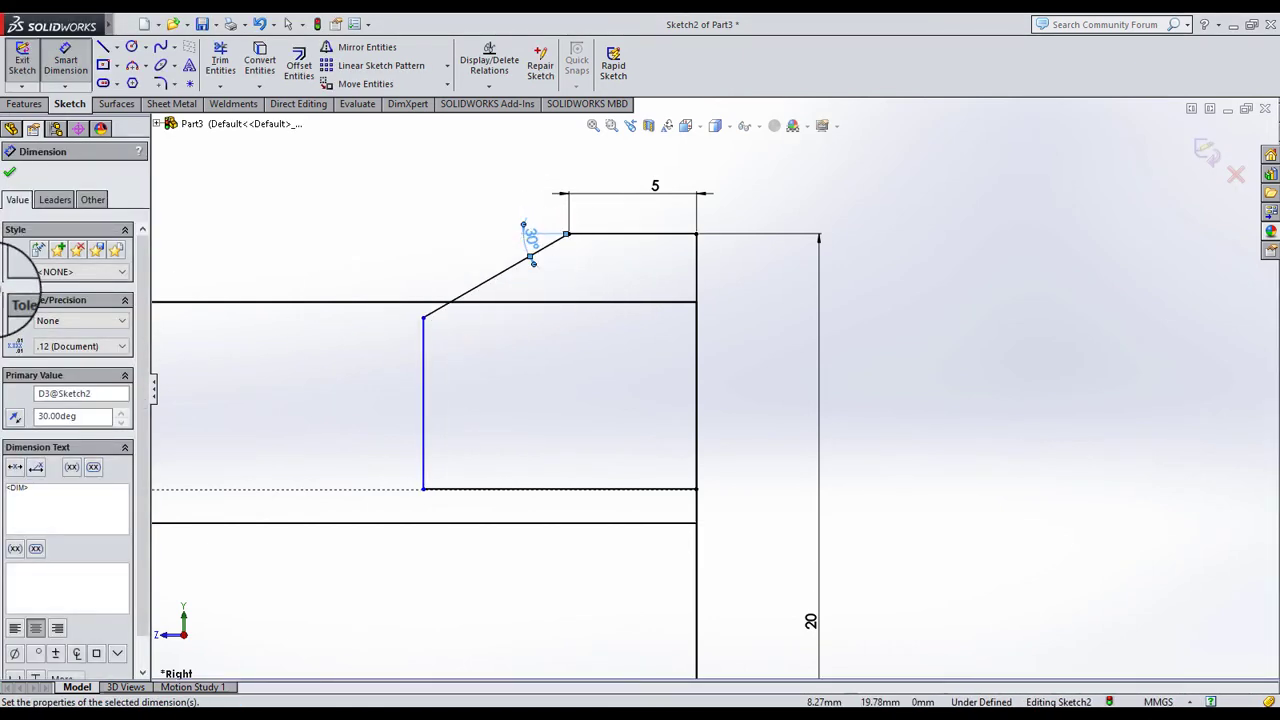
pyautogui.click(11, 166)
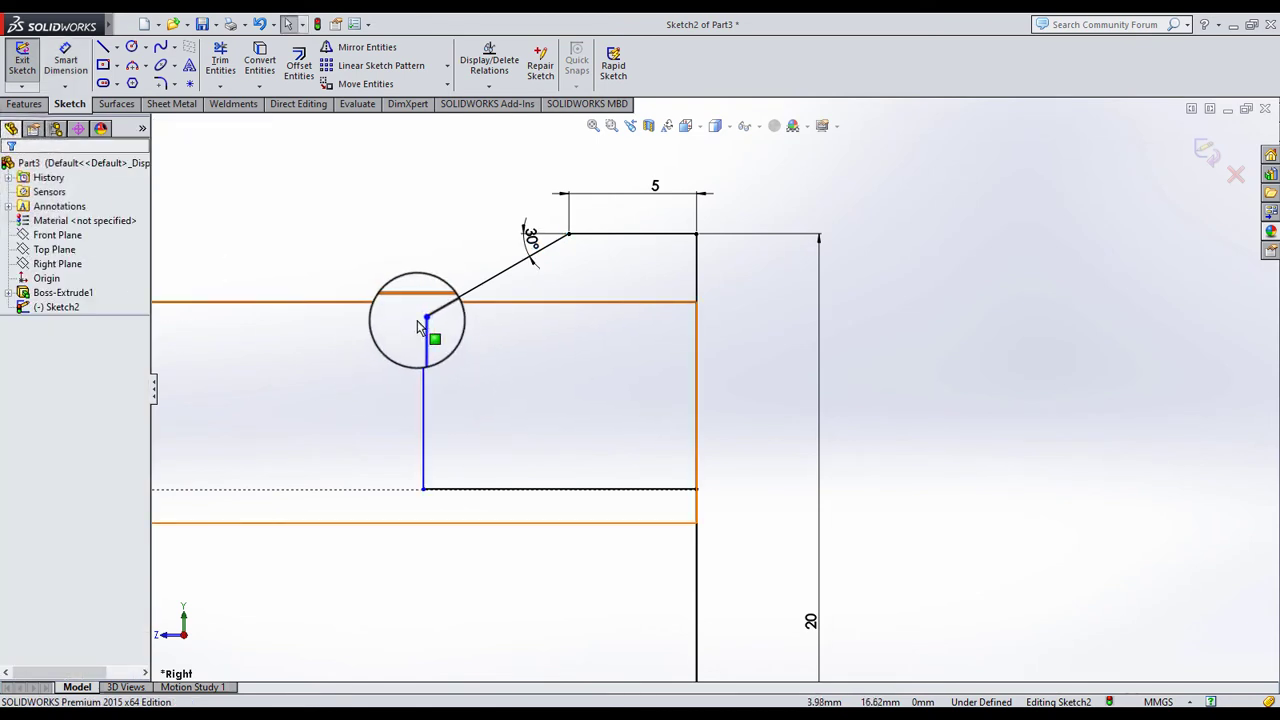
# Drag the lower corner further left and dimension the short vertical side 2.50
pyautogui.moveTo(424, 319); pyautogui.dragTo(362, 437)
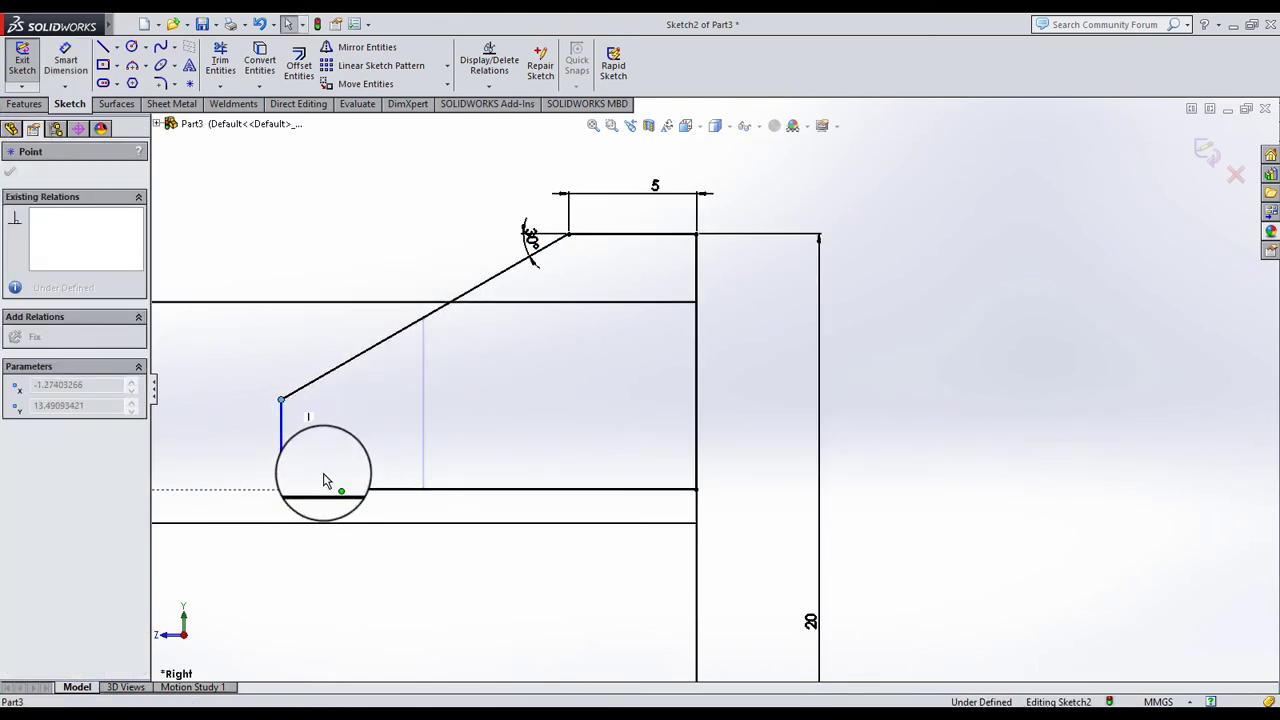
pyautogui.moveTo(323, 481); pyautogui.dragTo(325, 482)
pyautogui.click(10, 172)
pyautogui.click(65, 60)
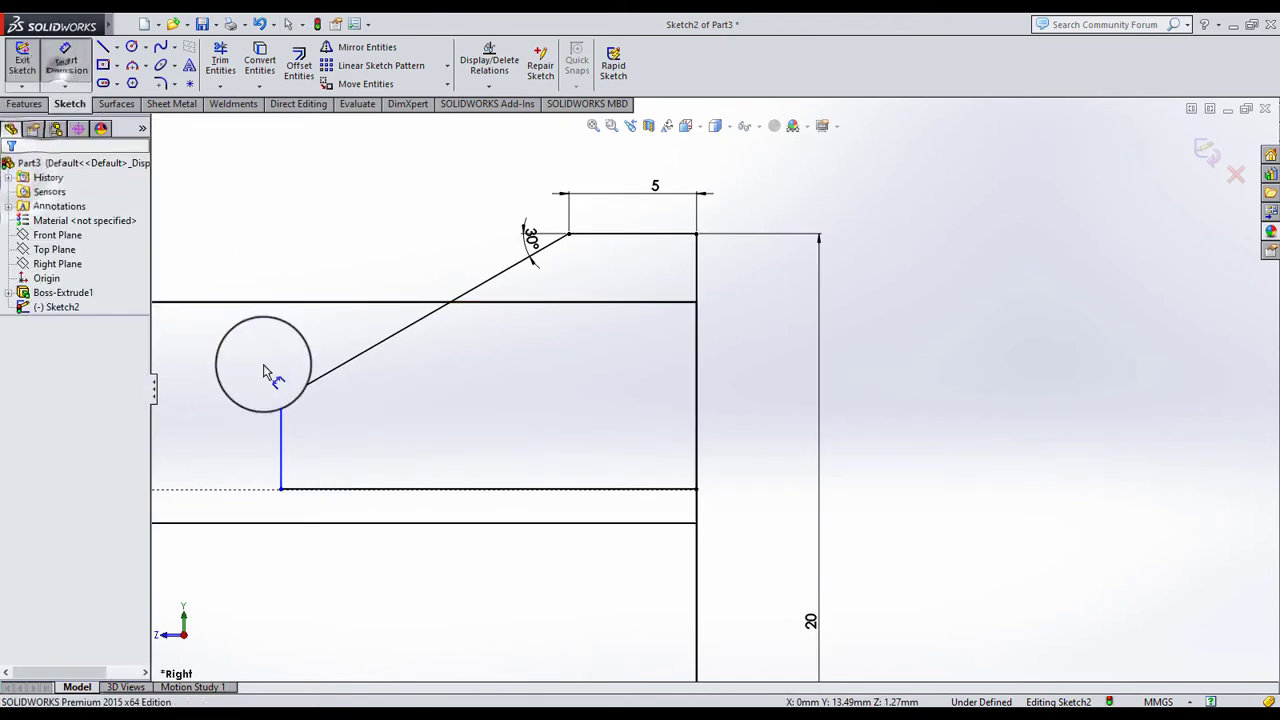
pyautogui.click(283, 443)
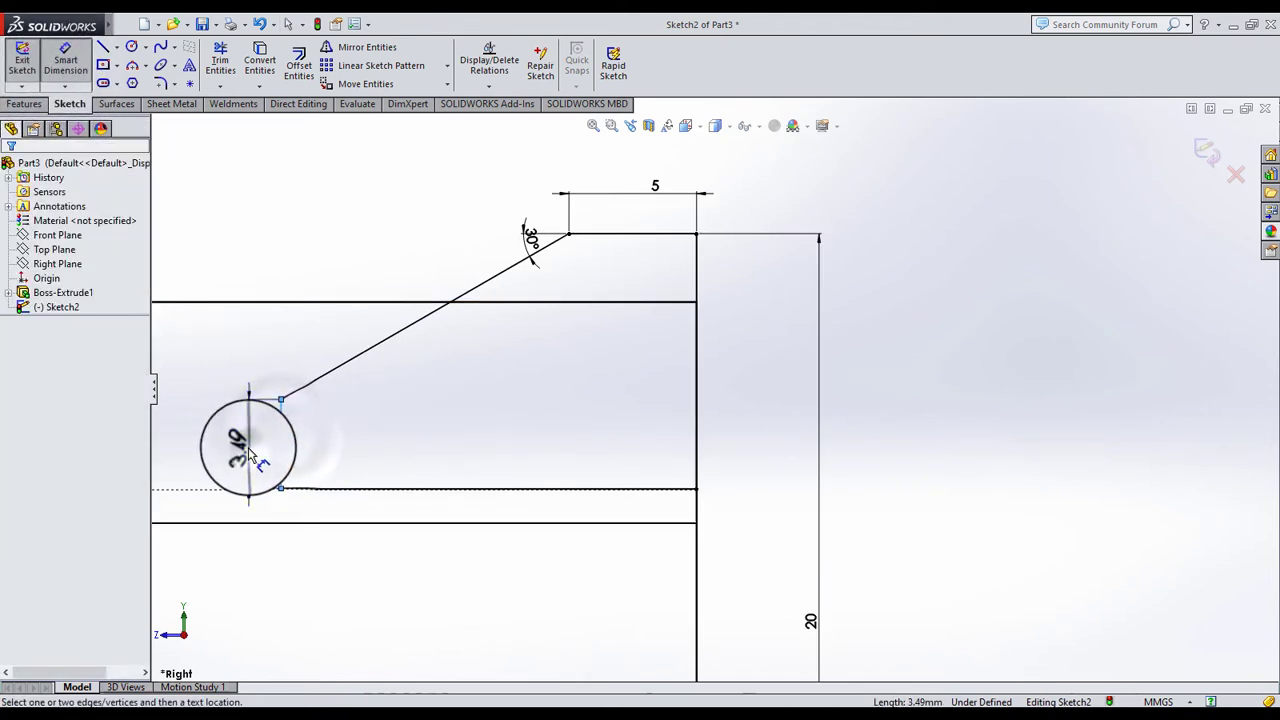
pyautogui.click(256, 455)
pyautogui.write('5')
pyautogui.press('Return')
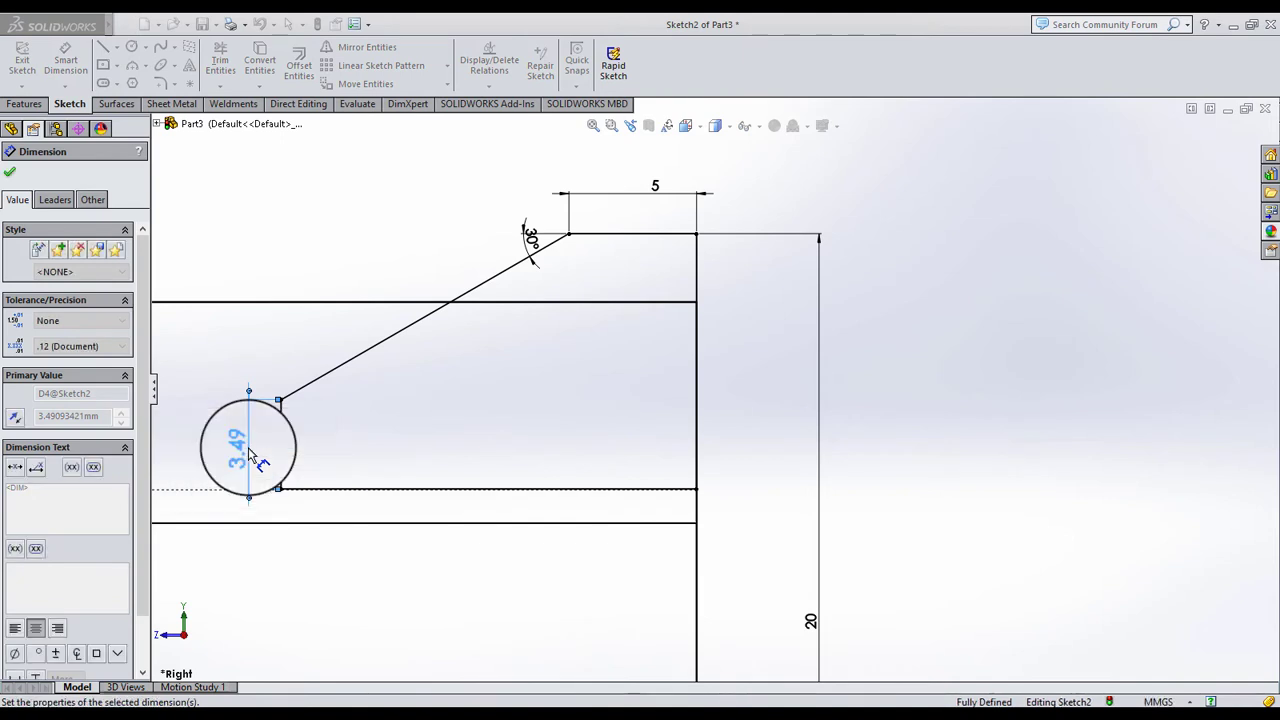
pyautogui.click(12, 174)
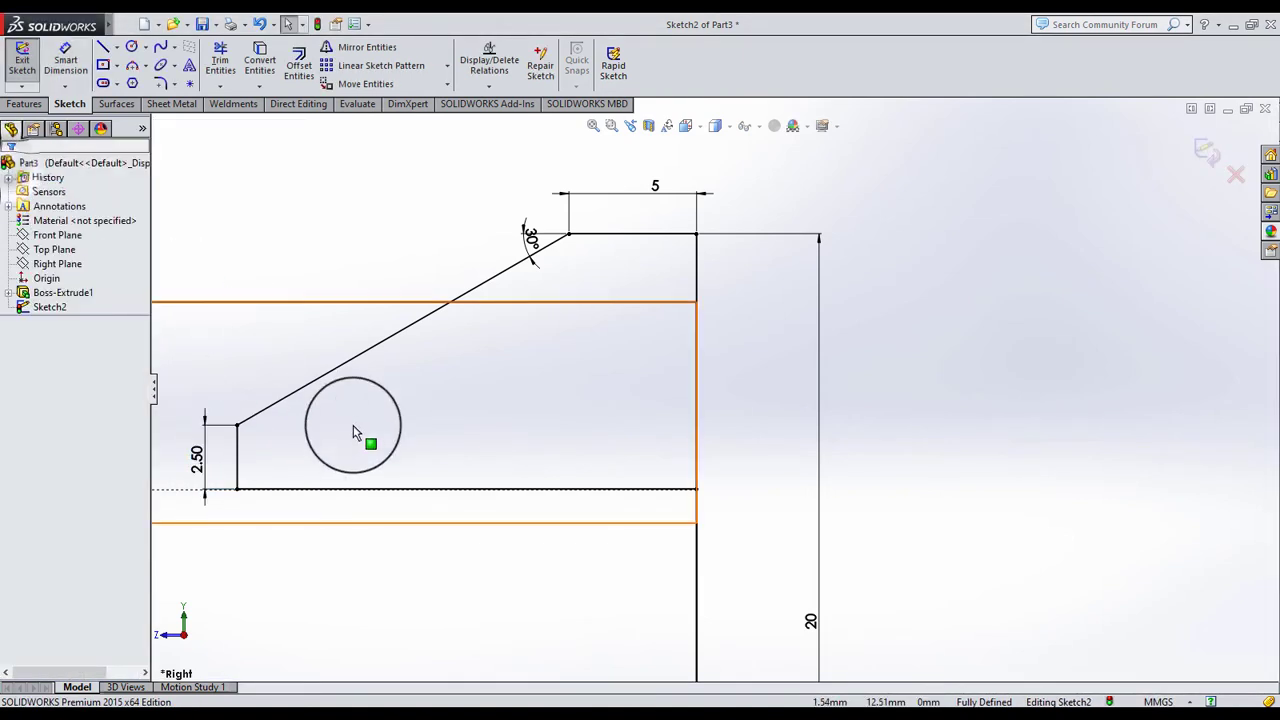
pyautogui.scroll(3, 357, 434)
pyautogui.scroll(2, 457, 443)
pyautogui.scroll(-1, 768, 457)
pyautogui.scroll(-2, 768, 457)
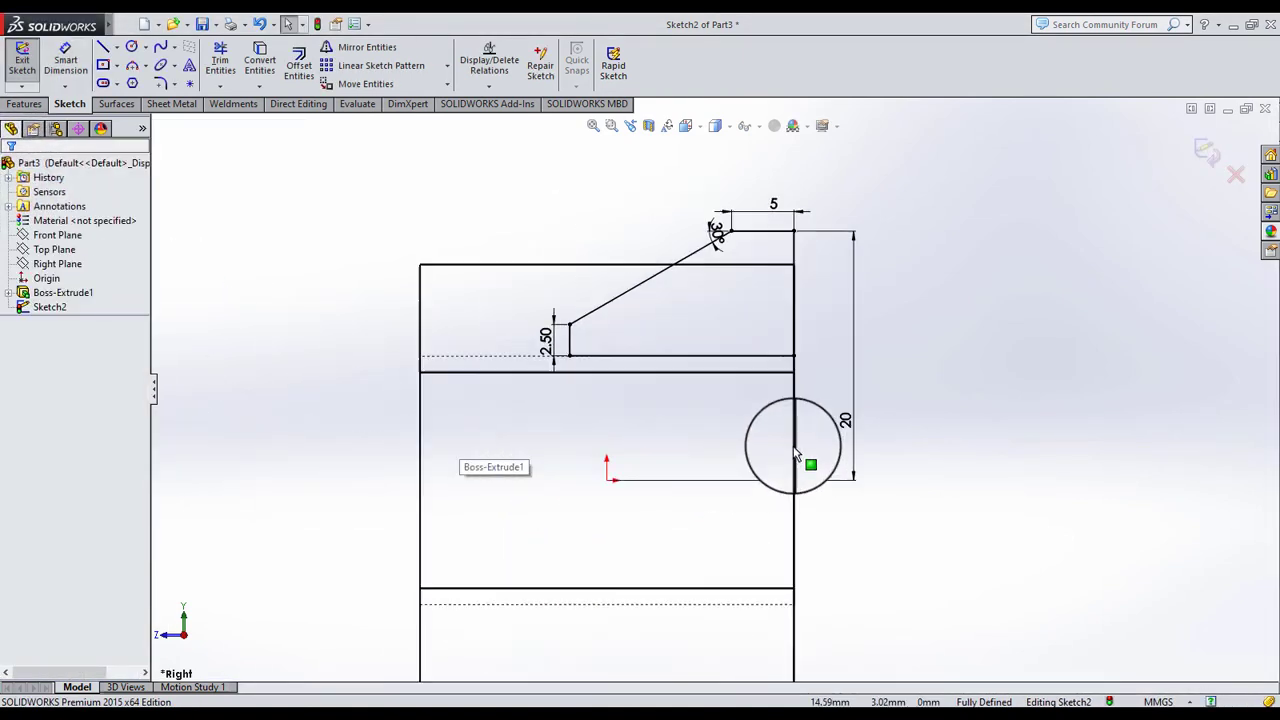
# Draw a horizontal centerline from the origin to the right of the part
pyautogui.click(114, 47)
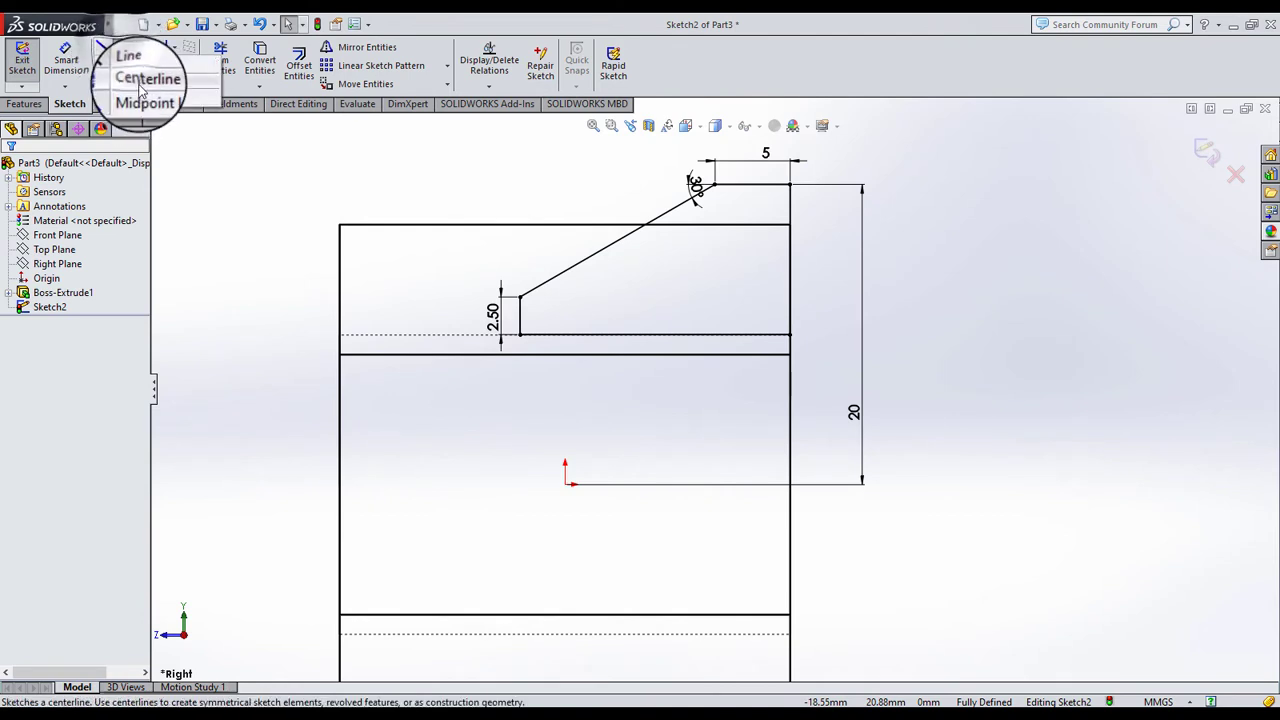
pyautogui.click(145, 76)
pyautogui.click(566, 484)
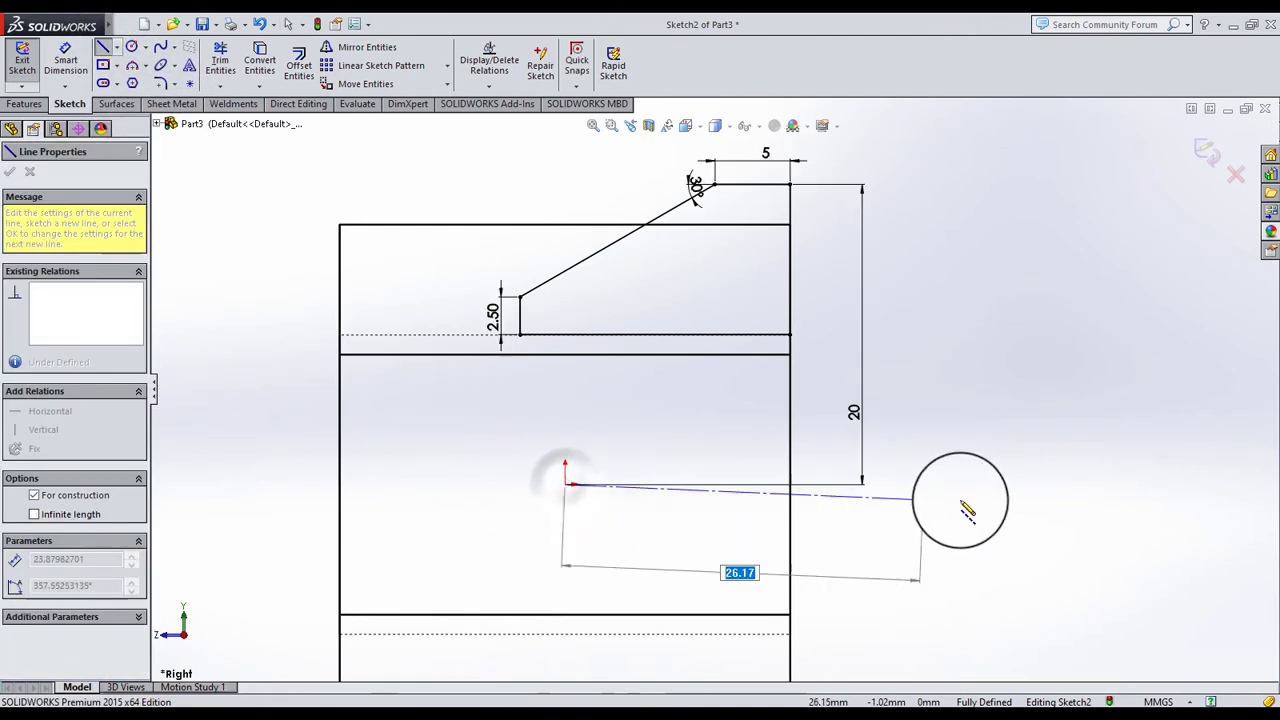
pyautogui.click(966, 485)
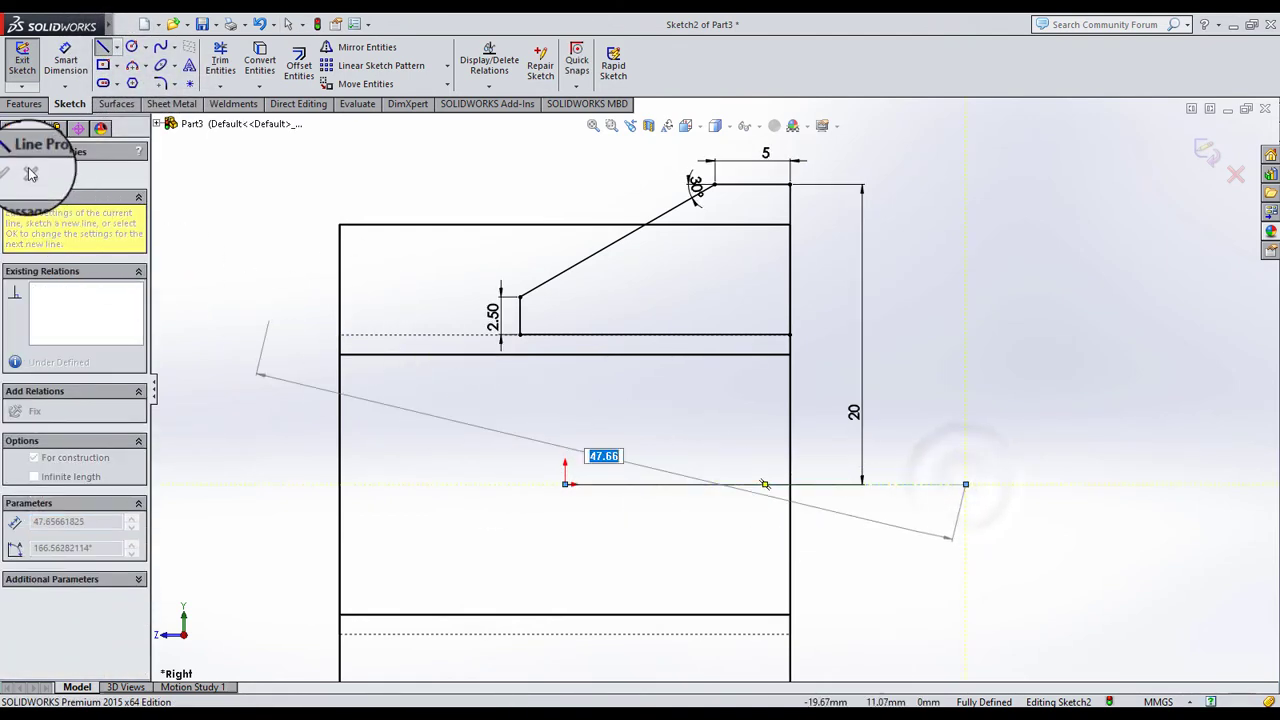
pyautogui.click(103, 47)
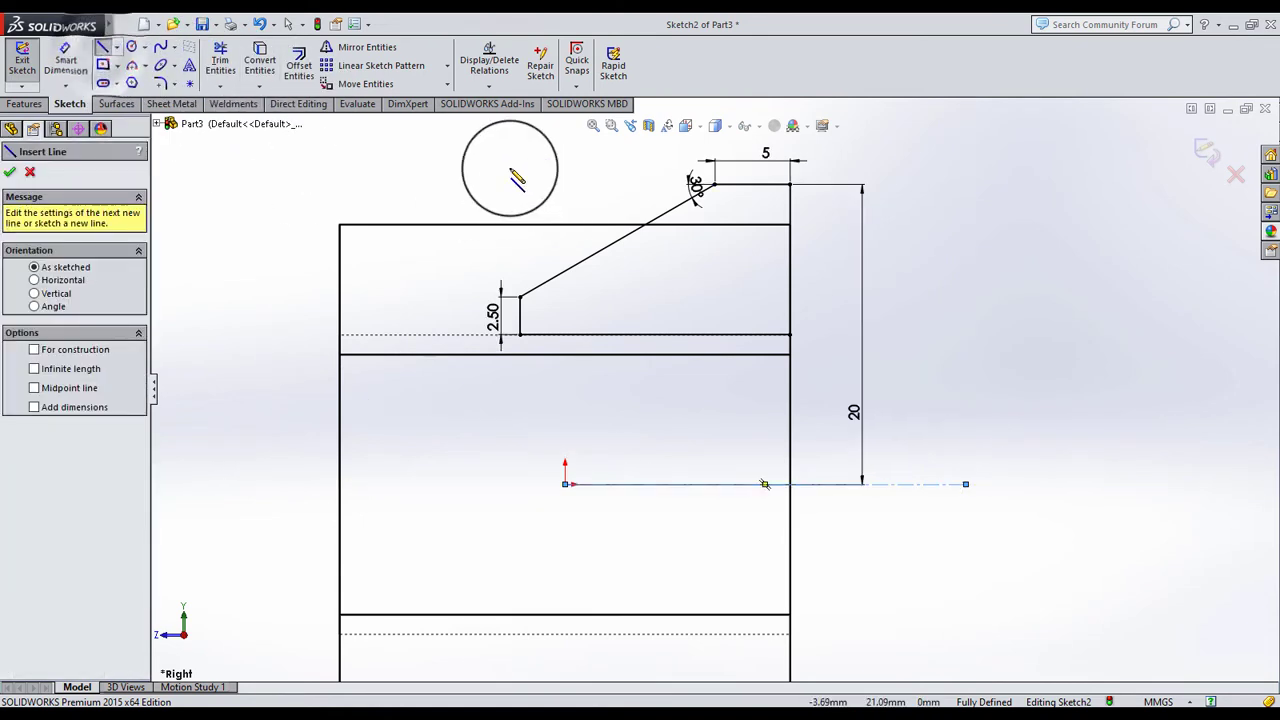
pyautogui.click(11, 174)
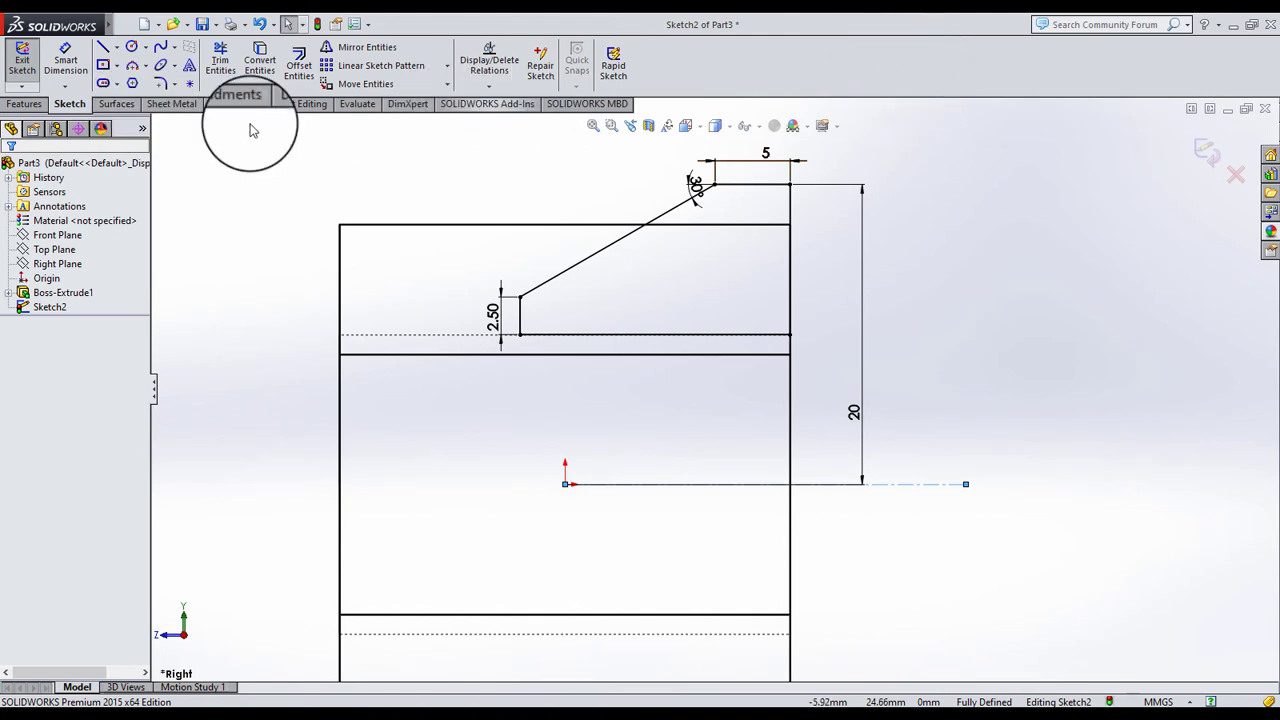
# Revolve the profile about the centerline and display the model shaded with edges
pyautogui.click(40, 104)
pyautogui.click(76, 65)
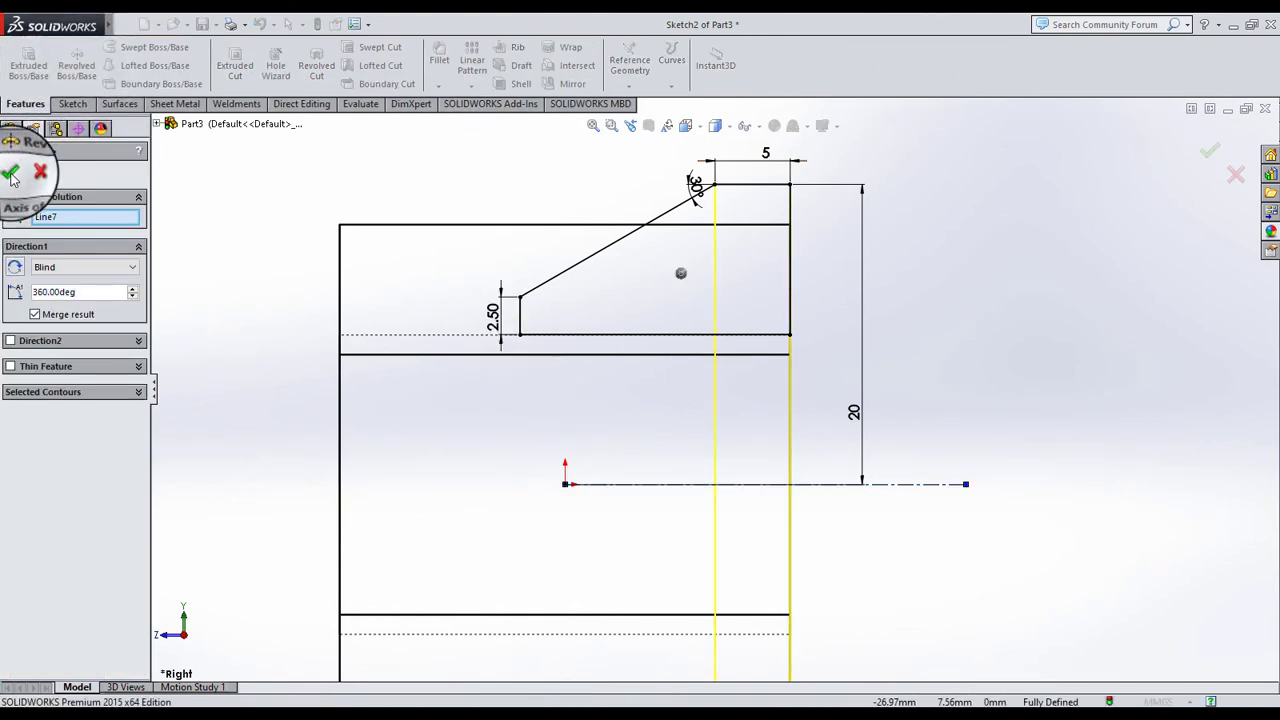
pyautogui.click(11, 174)
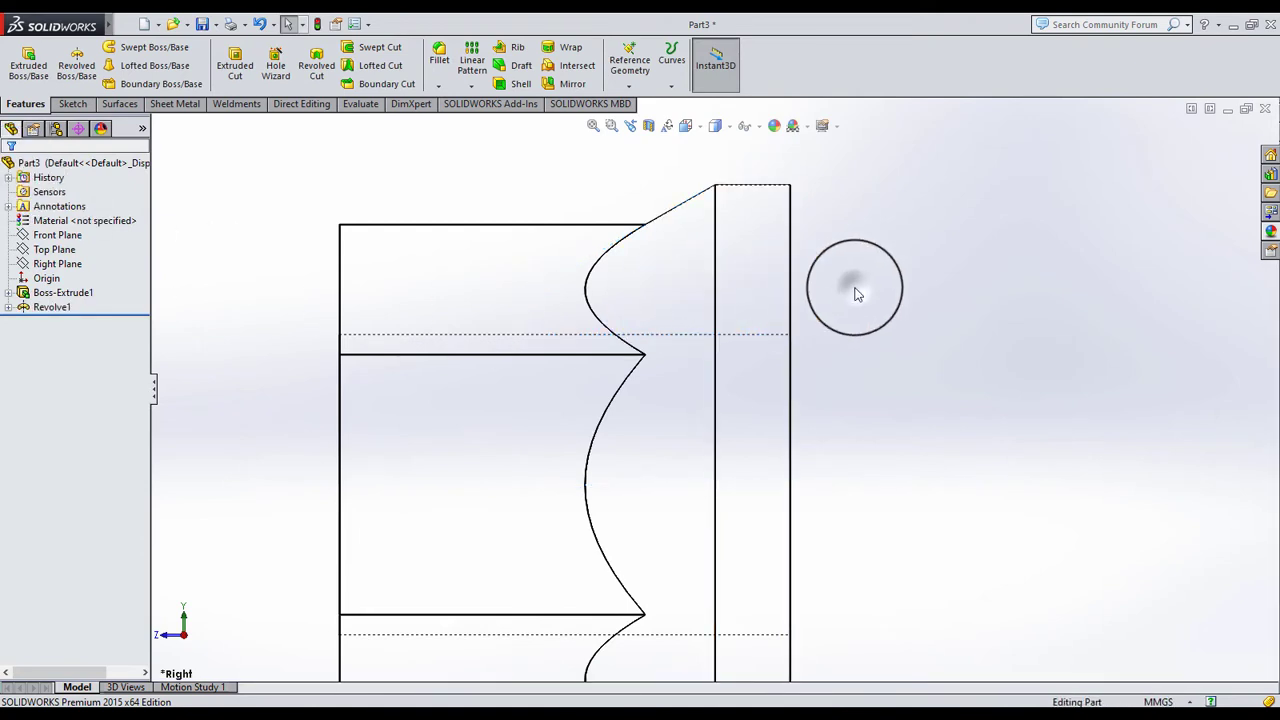
pyautogui.click(715, 125)
pyautogui.click(715, 150)
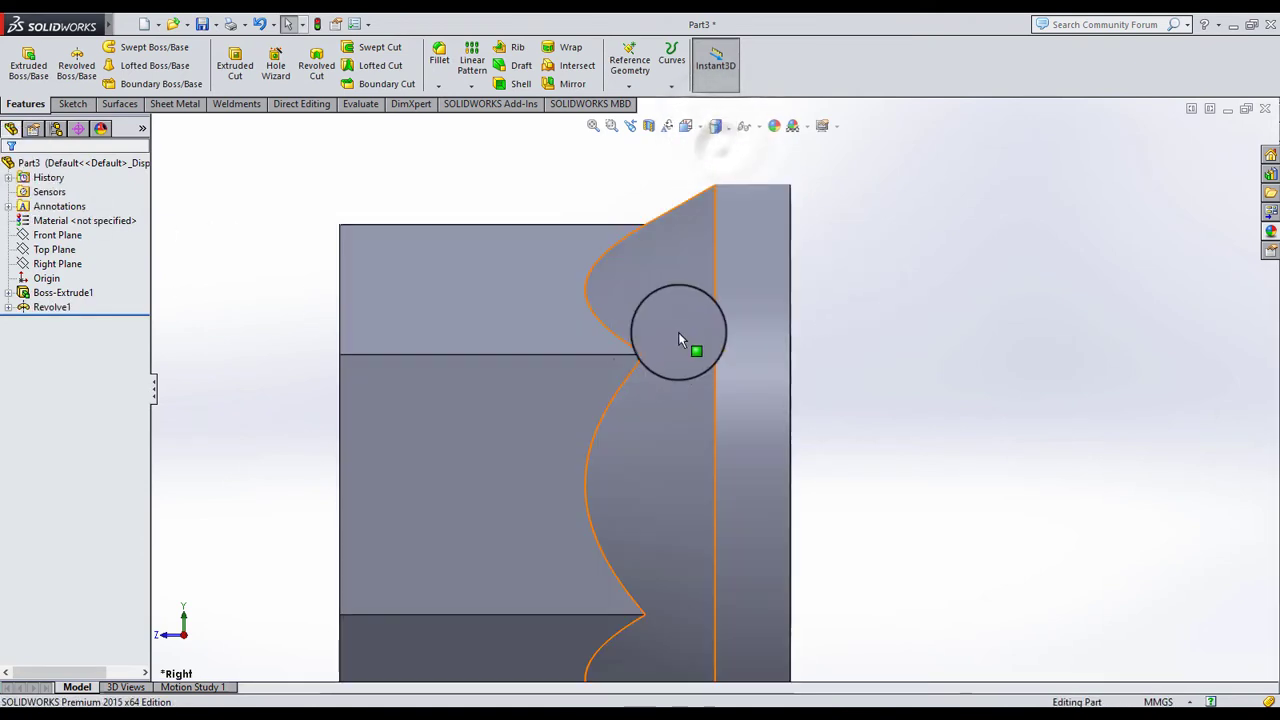
pyautogui.moveTo(678, 332)
pyautogui.mouseDown(button='middle')
pyautogui.moveTo(704, 363)
pyautogui.moveTo(713, 335)
pyautogui.mouseUp(button='middle')
# Sketch on the nut's top face and convert the Ø20 hole edge into a circle
pyautogui.click(688, 304)
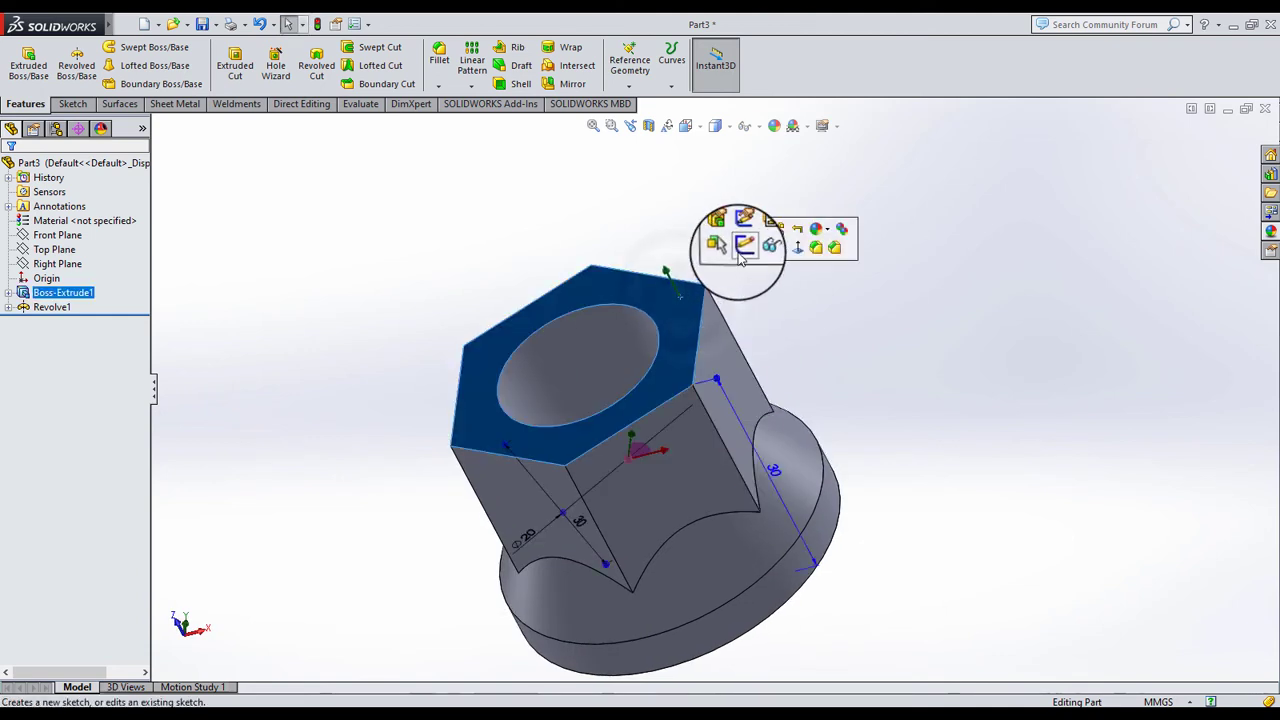
pyautogui.click(743, 255)
pyautogui.click(506, 229)
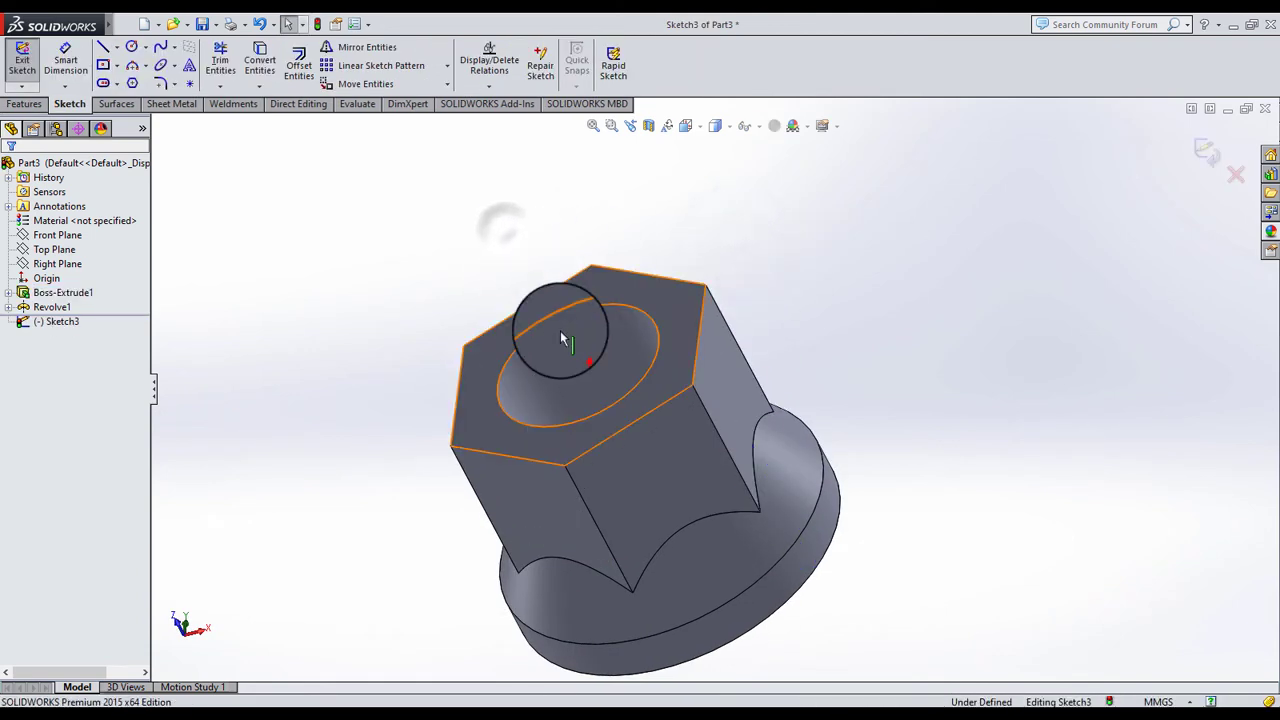
pyautogui.click(560, 330)
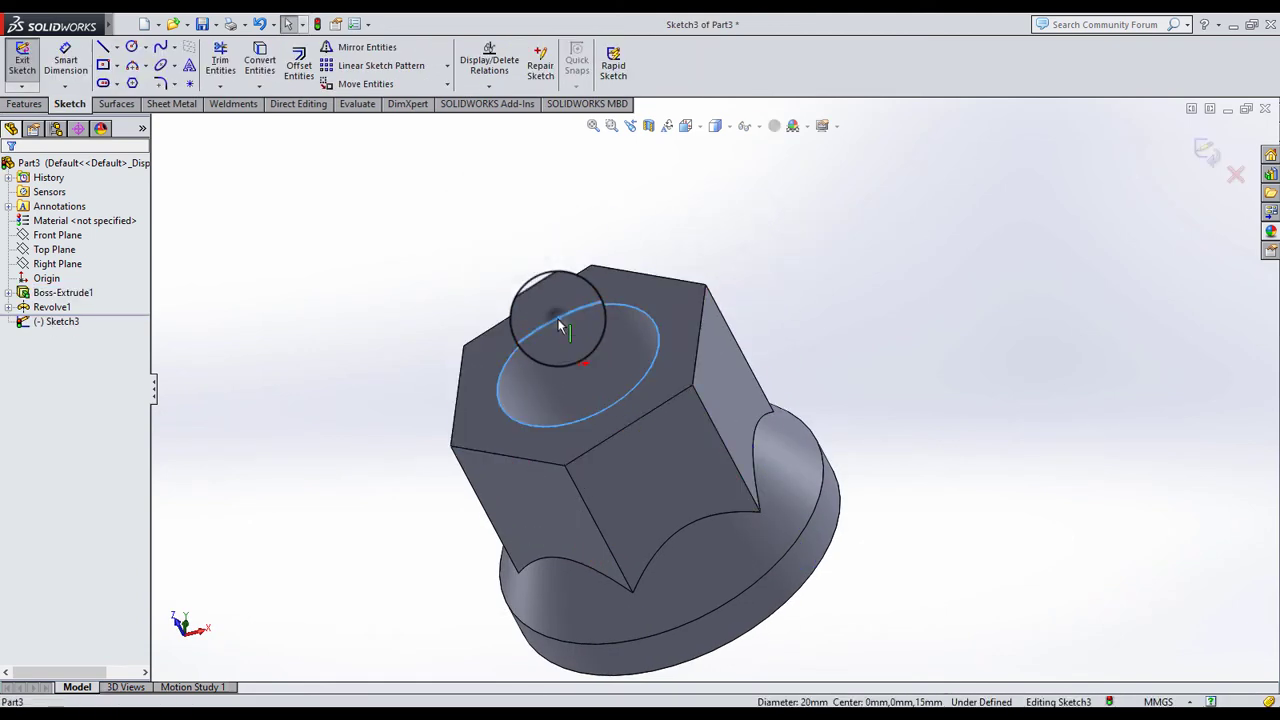
pyautogui.click(252, 66)
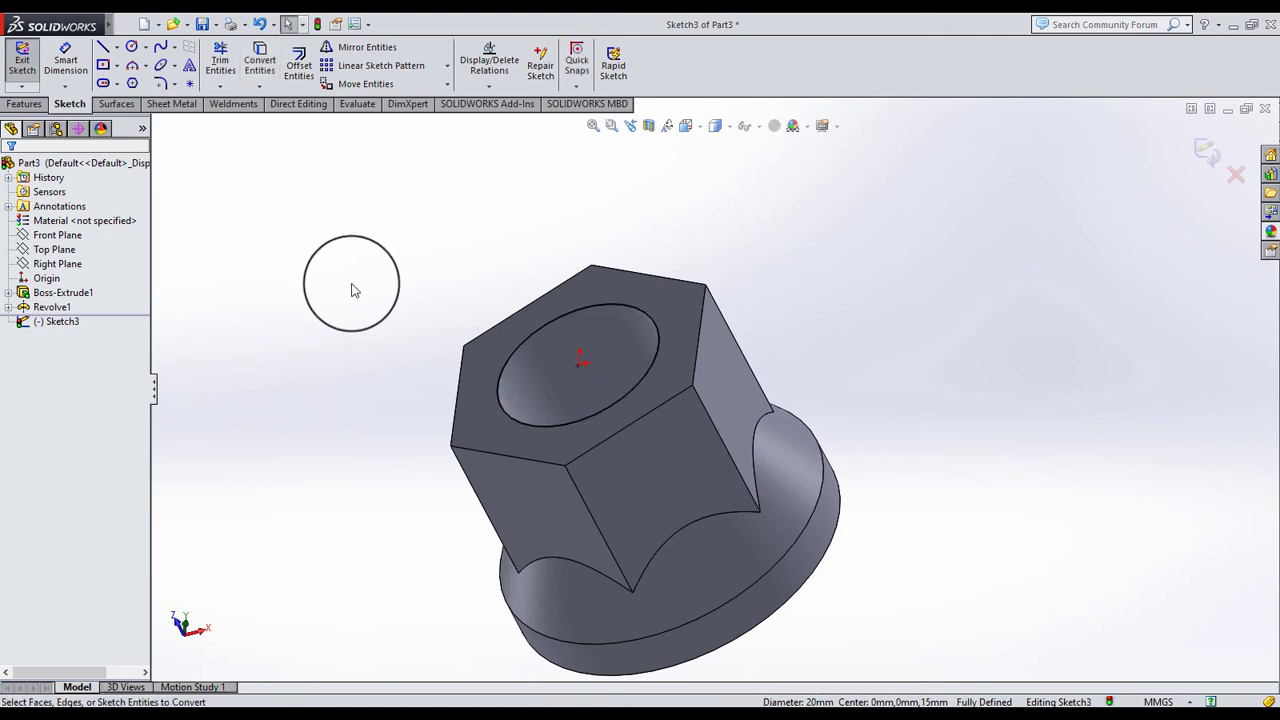
pyautogui.click(22, 108)
pyautogui.click(672, 55)
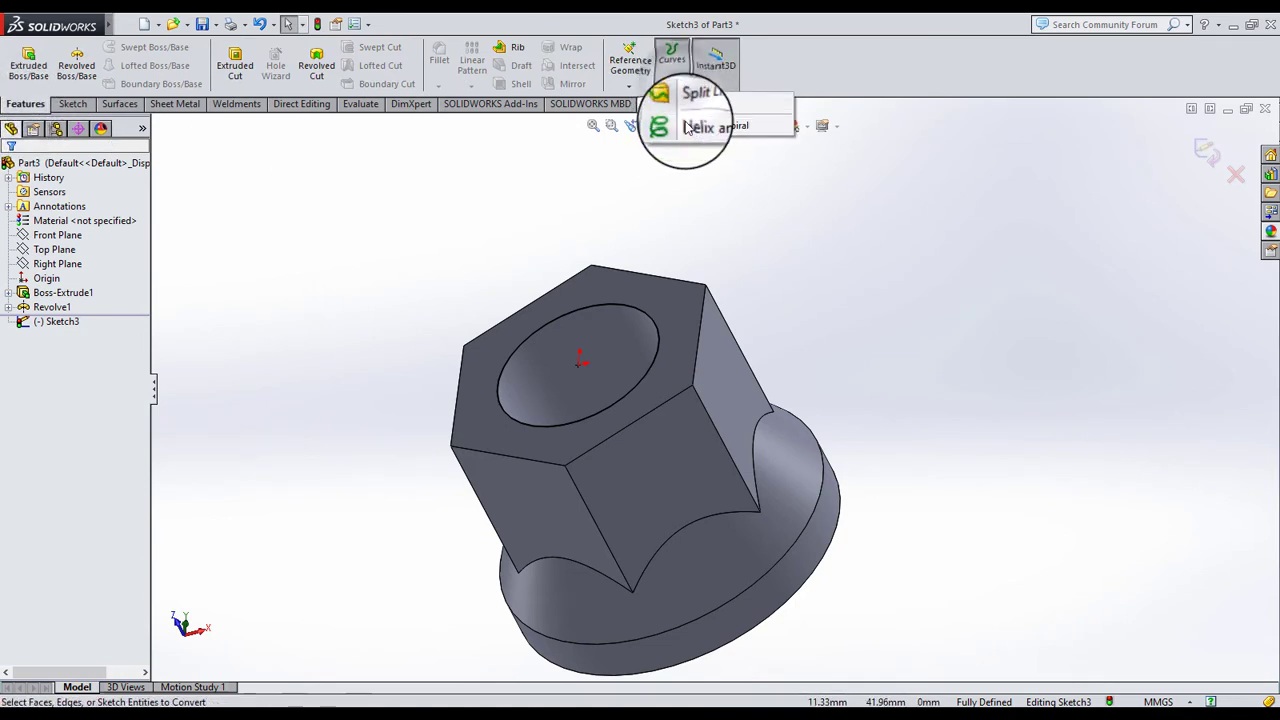
# Add a reversed Height and Pitch helix, 30 mm high with 3 mm pitch
pyautogui.click(688, 127)
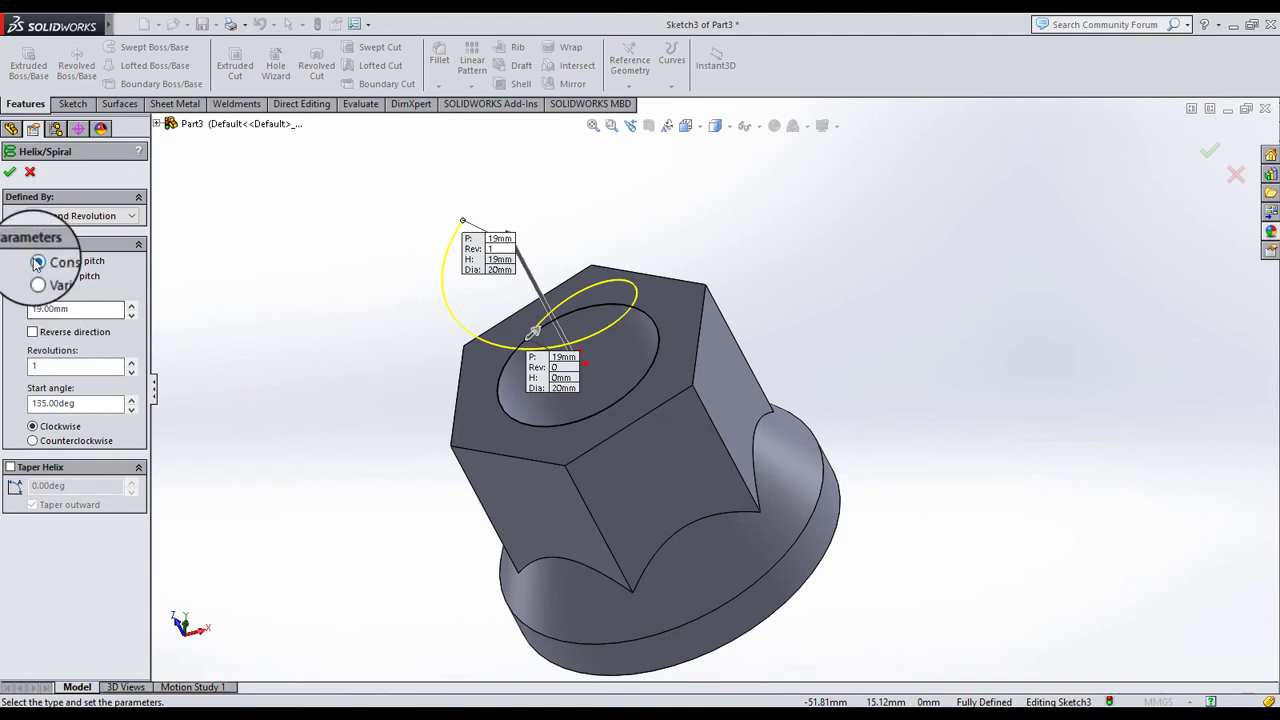
pyautogui.click(32, 332)
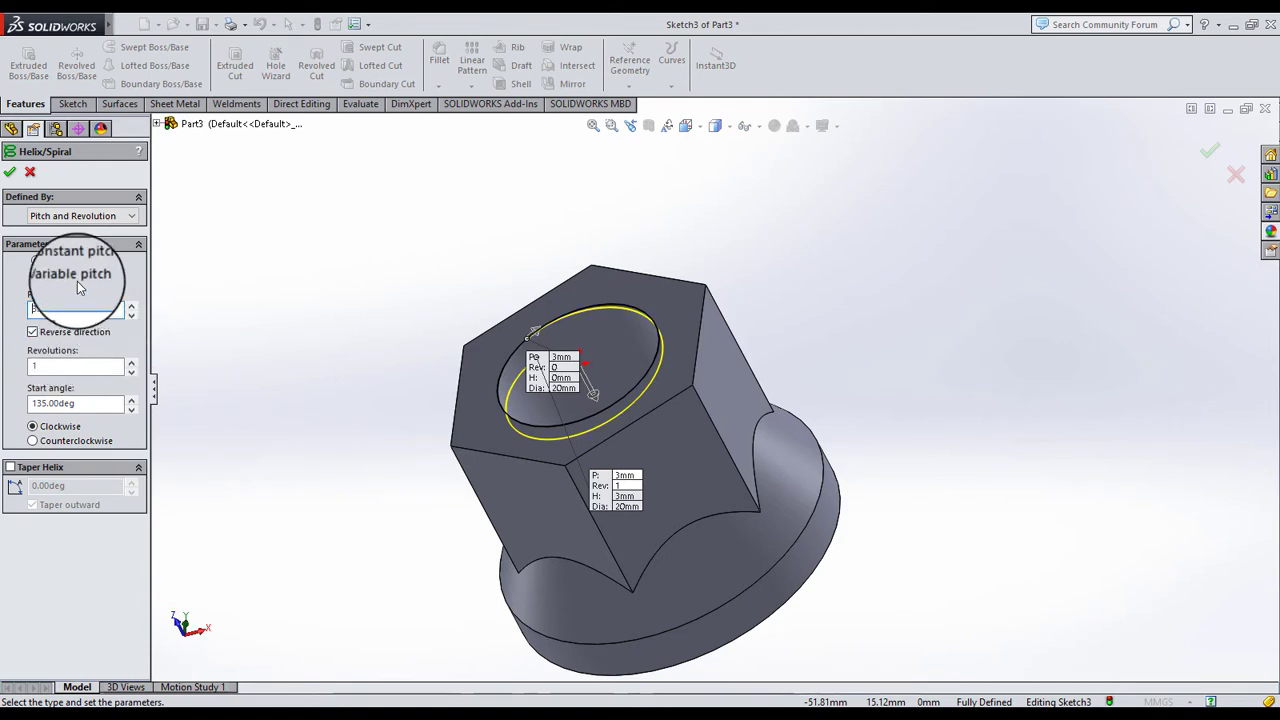
pyautogui.click(87, 219)
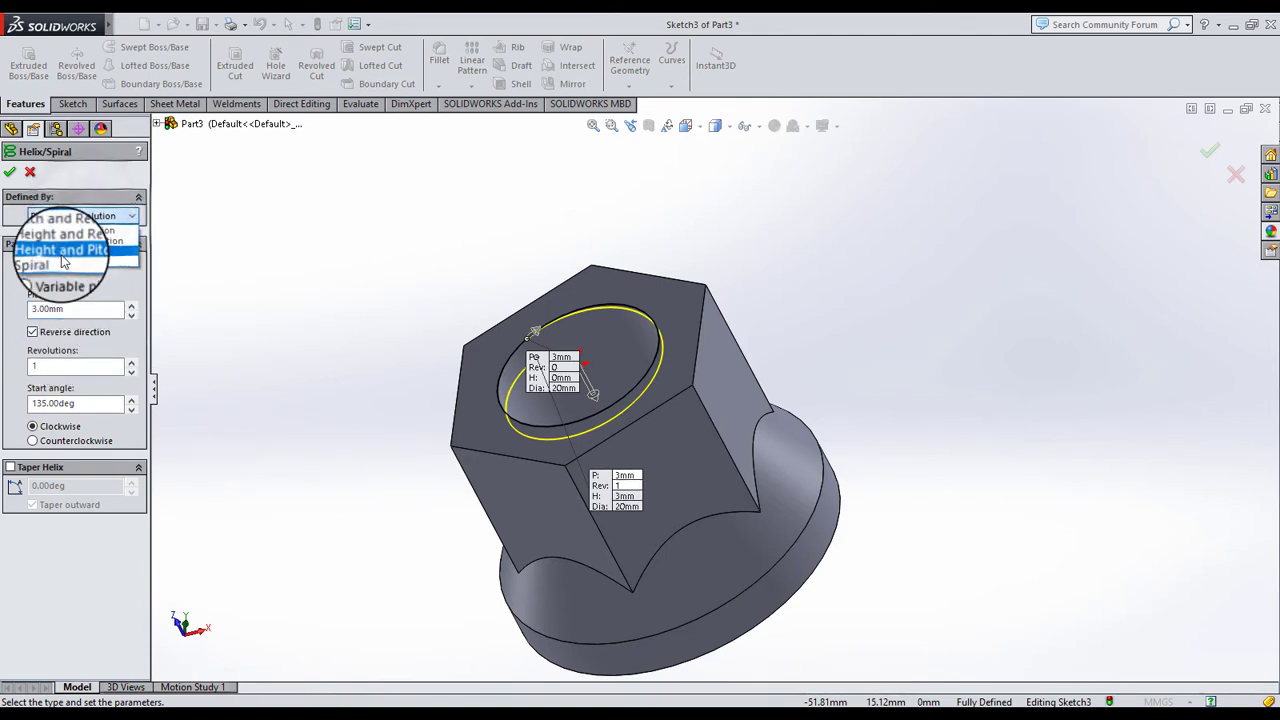
pyautogui.click(70, 252)
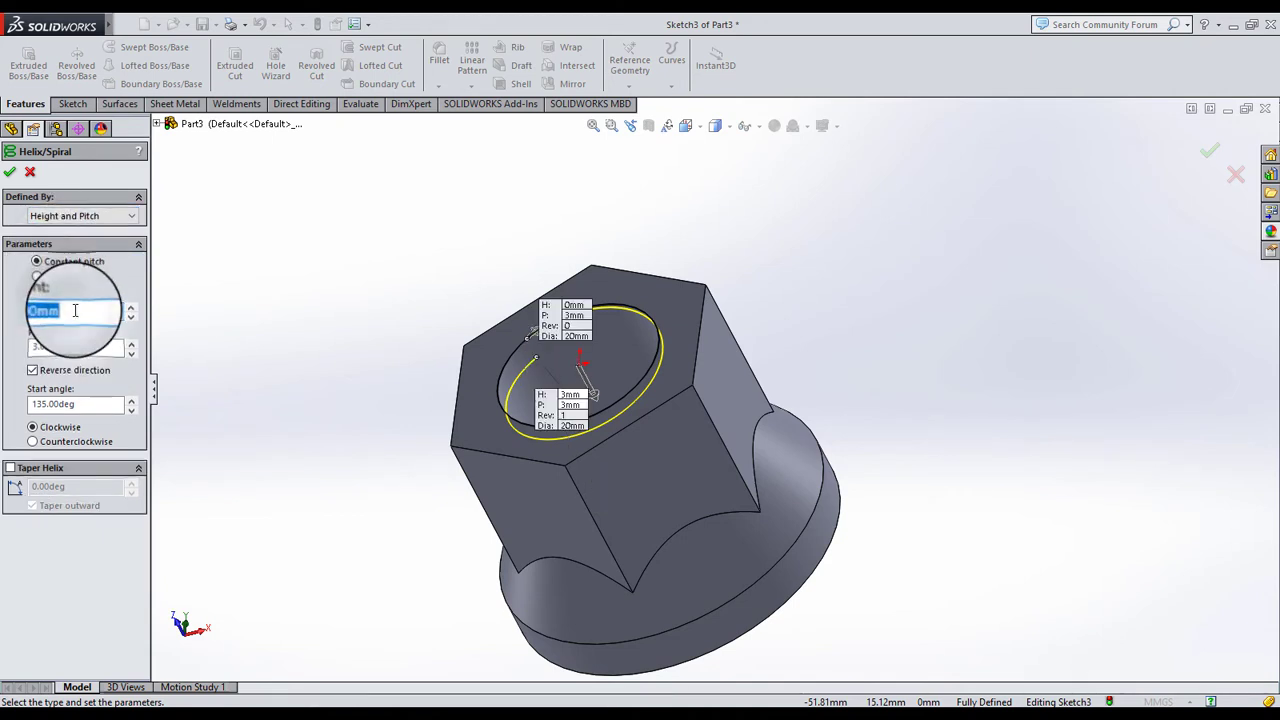
pyautogui.write('30')
pyautogui.press('Return')
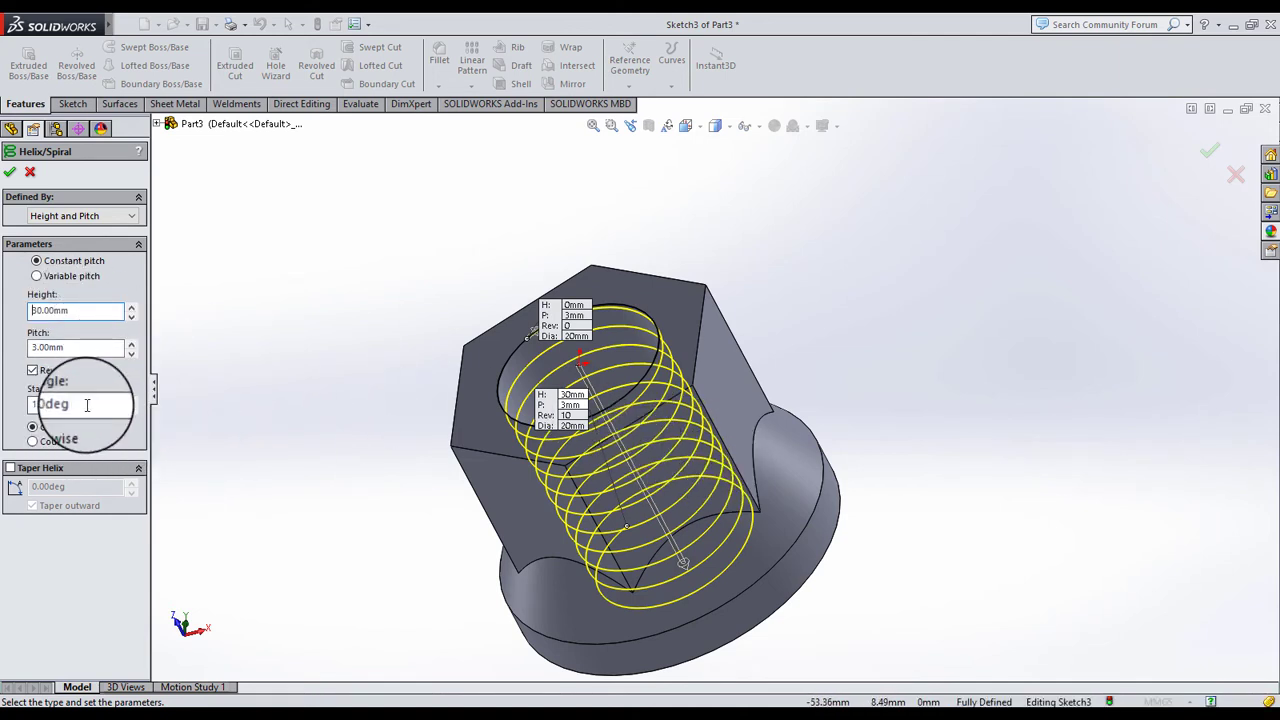
pyautogui.write('90')
pyautogui.press('Return')
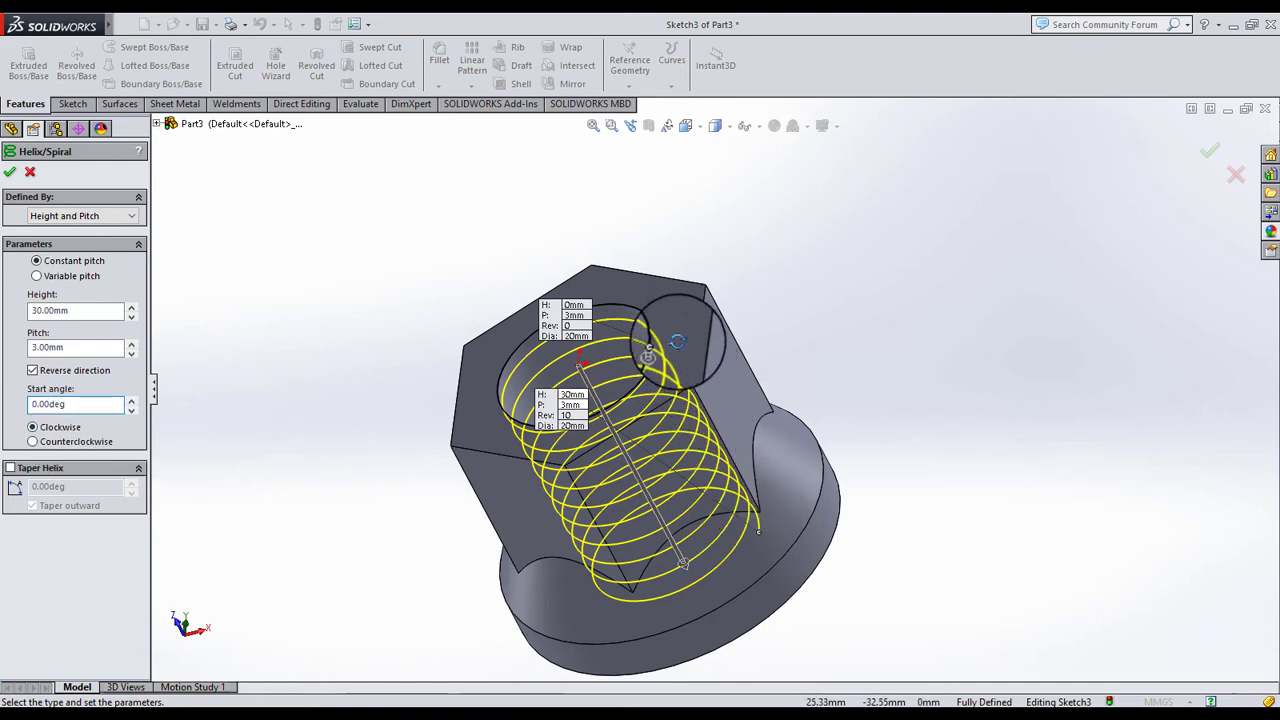
pyautogui.moveTo(759, 510); pyautogui.dragTo(604, 296, button='middle')
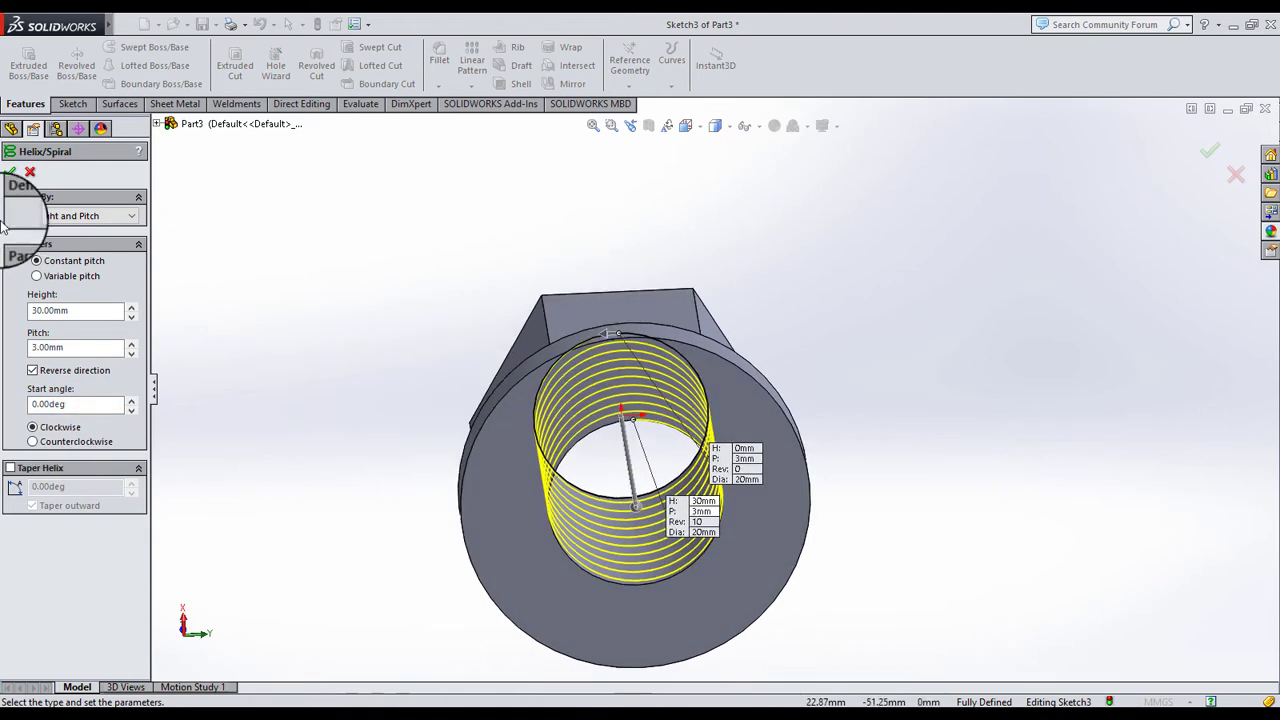
# Confirm Helix/Spiral1 and orbit out to see the whole nut and helix
pyautogui.press('Return')
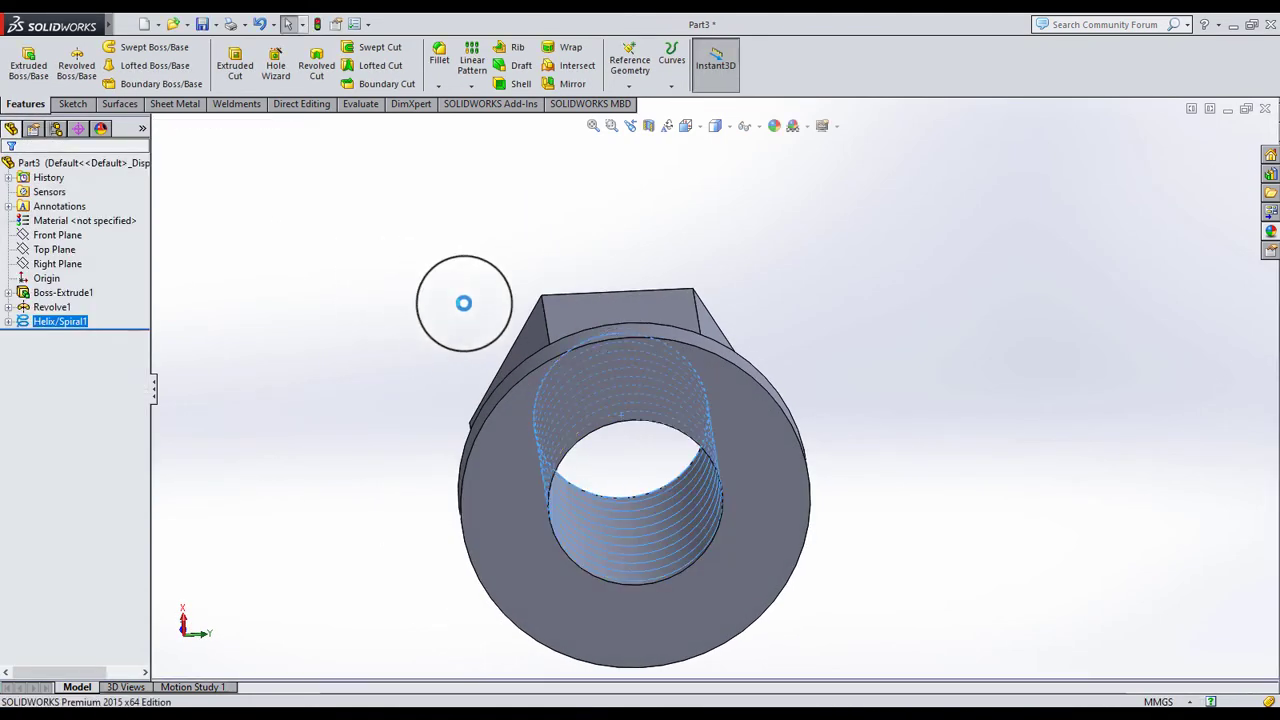
pyautogui.moveTo(682, 433)
pyautogui.mouseDown(button='middle')
pyautogui.moveTo(737, 474)
pyautogui.moveTo(573, 391)
pyautogui.mouseUp(button='middle')
pyautogui.scroll(-5, 573, 391)
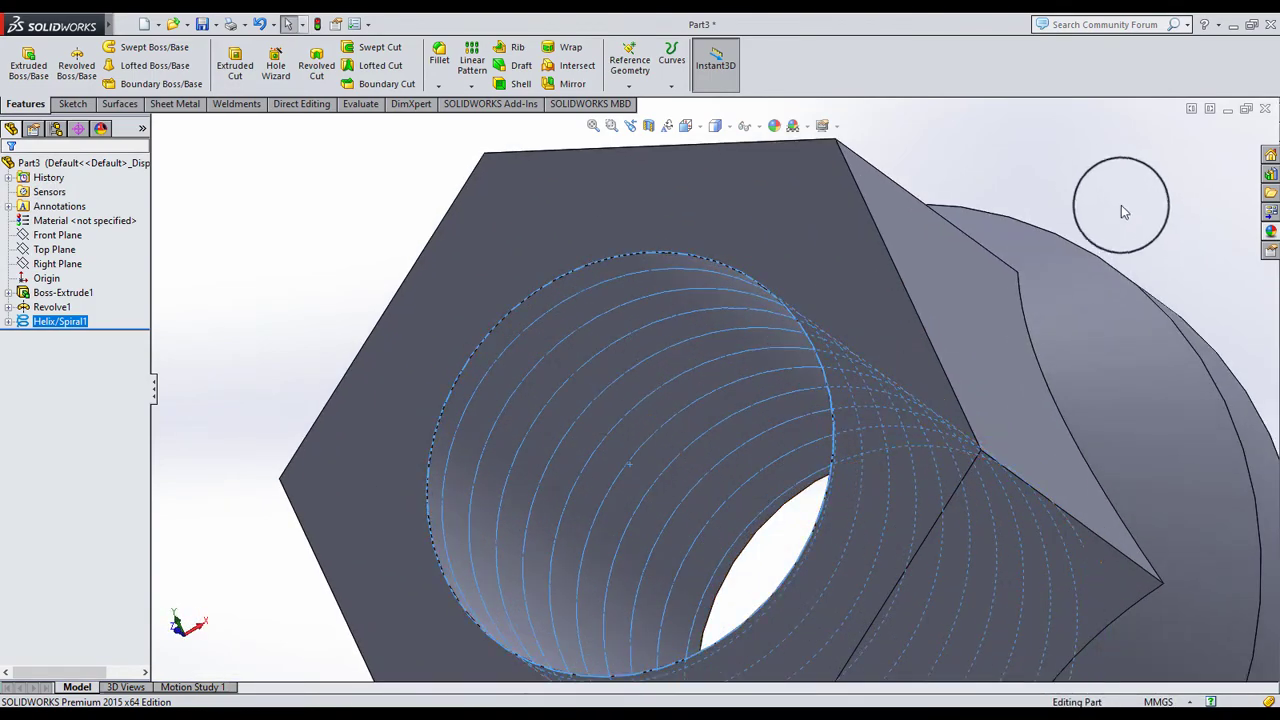
pyautogui.scroll(4, 748, 330)
pyautogui.moveTo(643, 357)
pyautogui.mouseDown(button='middle')
pyautogui.moveTo(614, 451)
pyautogui.moveTo(576, 452)
pyautogui.moveTo(549, 371)
pyautogui.moveTo(580, 229)
pyautogui.moveTo(811, 326)
pyautogui.mouseUp(button='middle')
pyautogui.scroll(-3, 811, 326)
pyautogui.scroll(-3, 686, 286)
pyautogui.scroll(-1, 789, 243)
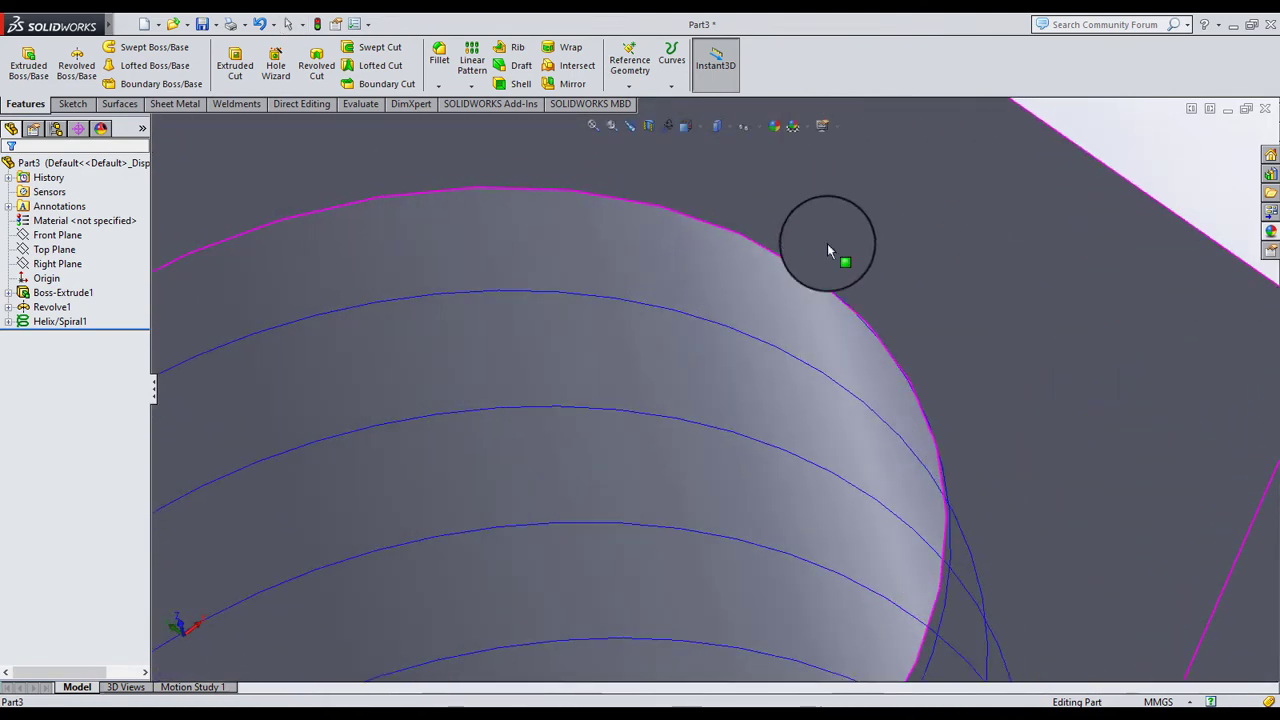
# Create Plane1 through the helix start point, perpendicular to the helix curve
pyautogui.click(812, 279)
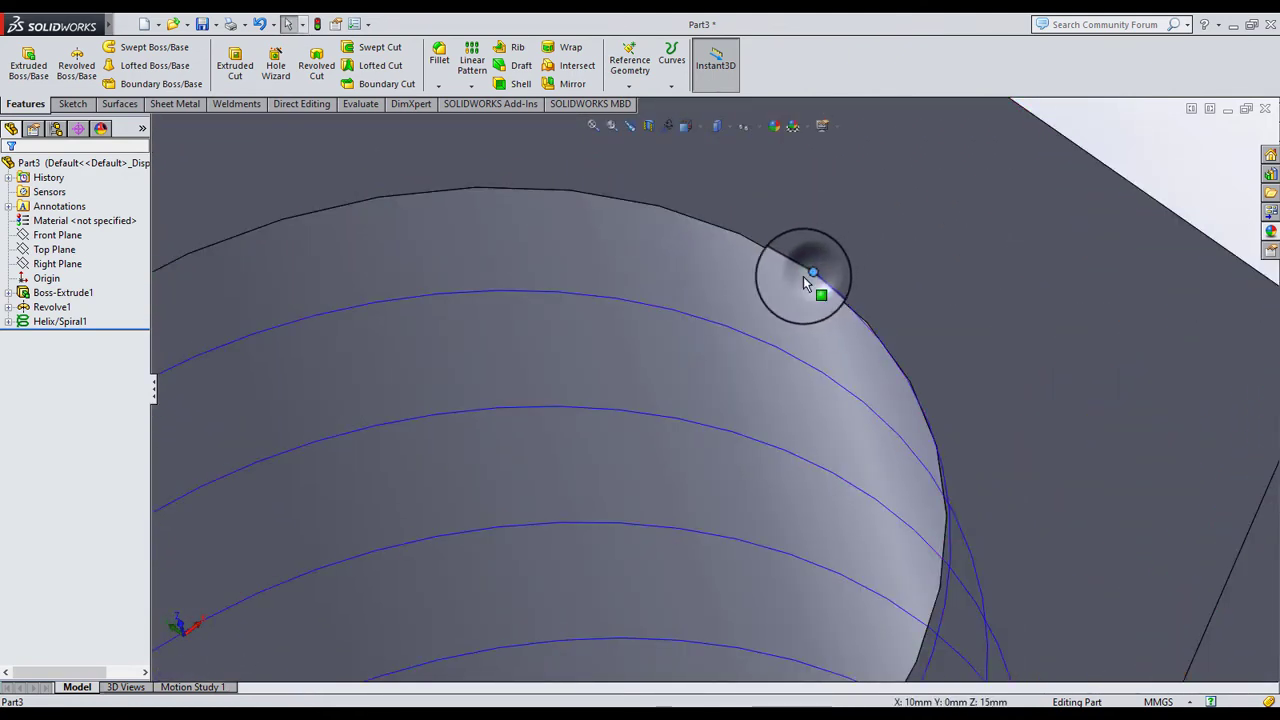
pyautogui.click(629, 85)
pyautogui.click(629, 82)
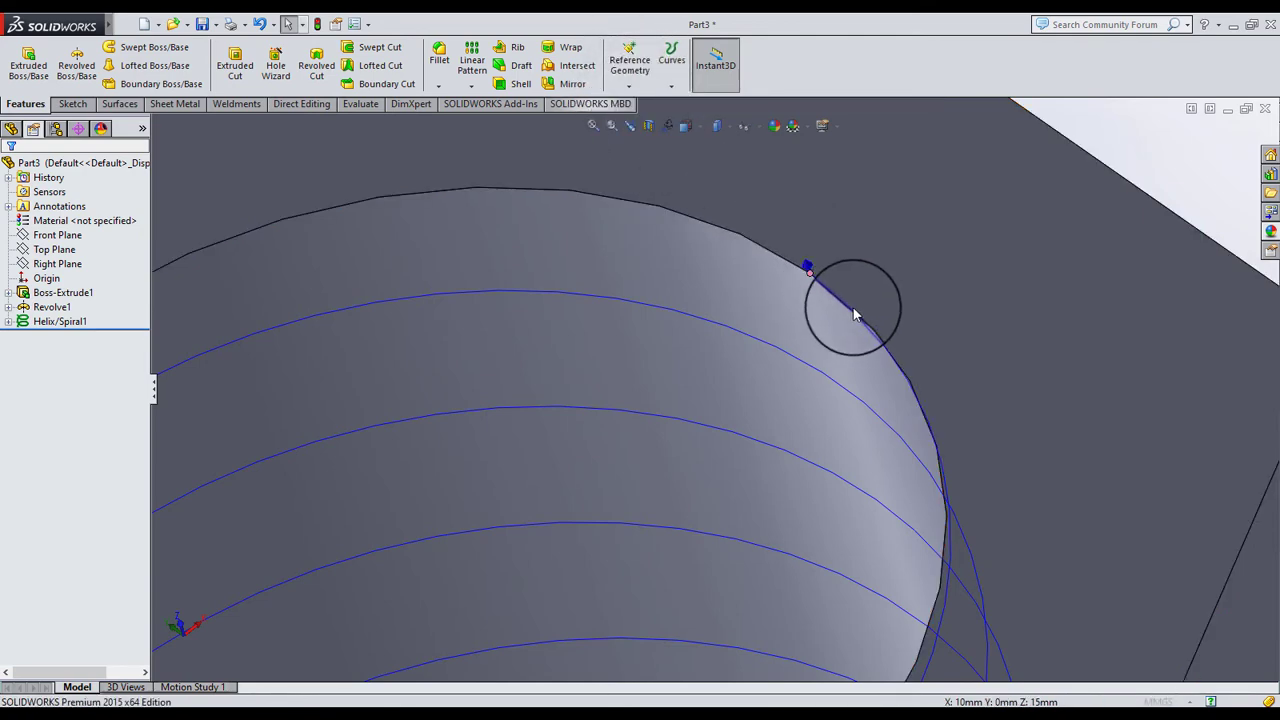
pyautogui.click(836, 390)
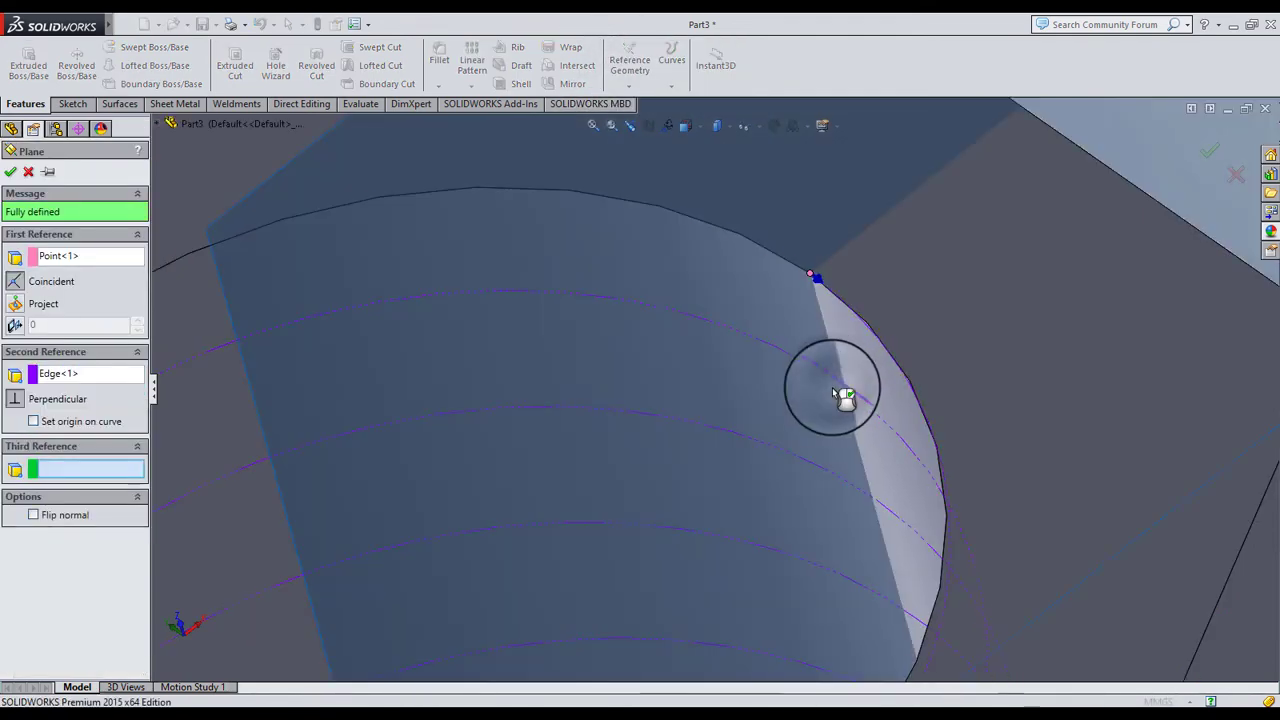
pyautogui.scroll(5, 790, 352)
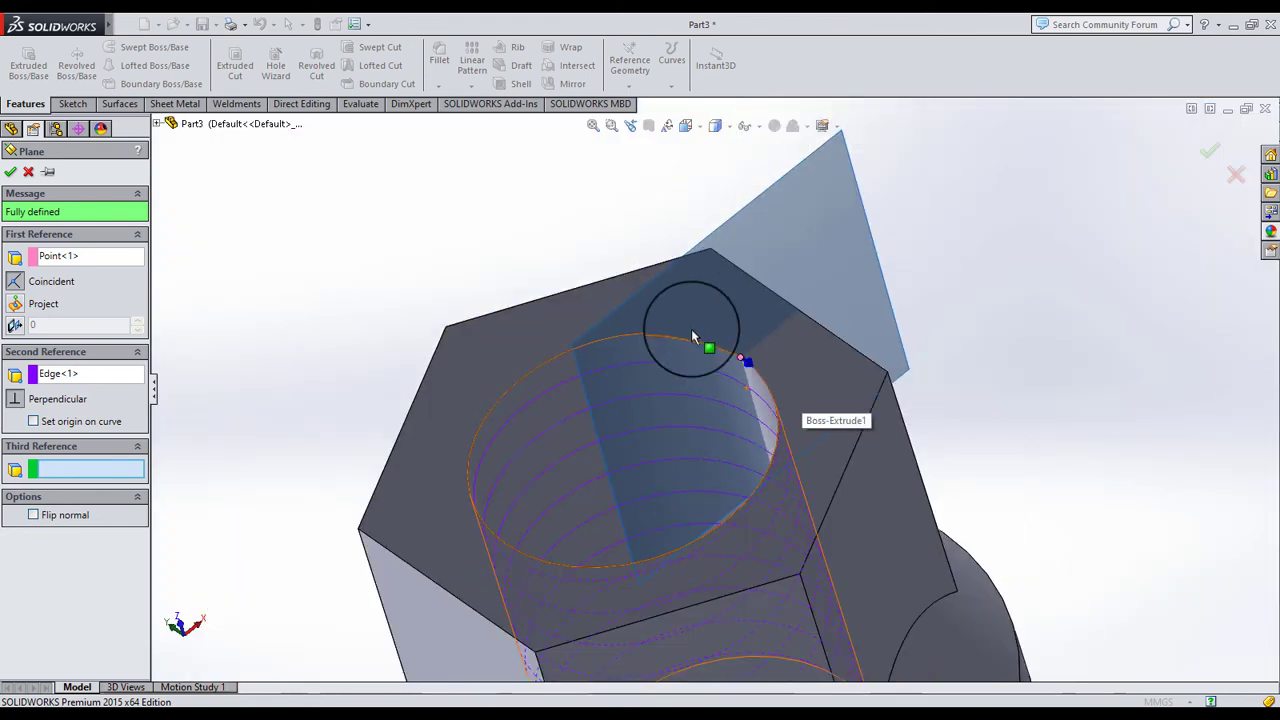
pyautogui.click(13, 176)
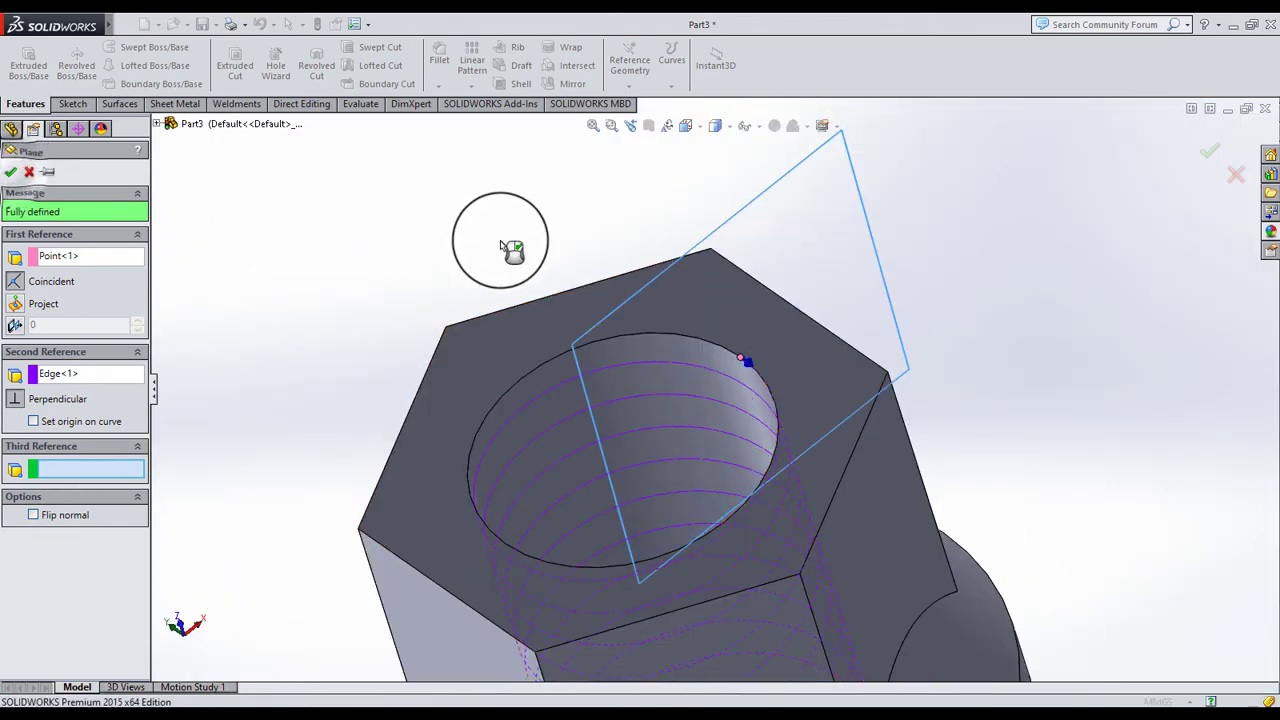
# Start Sketch4 on Plane1 and view it Normal To, zoomed on the helix start
pyautogui.click(730, 237)
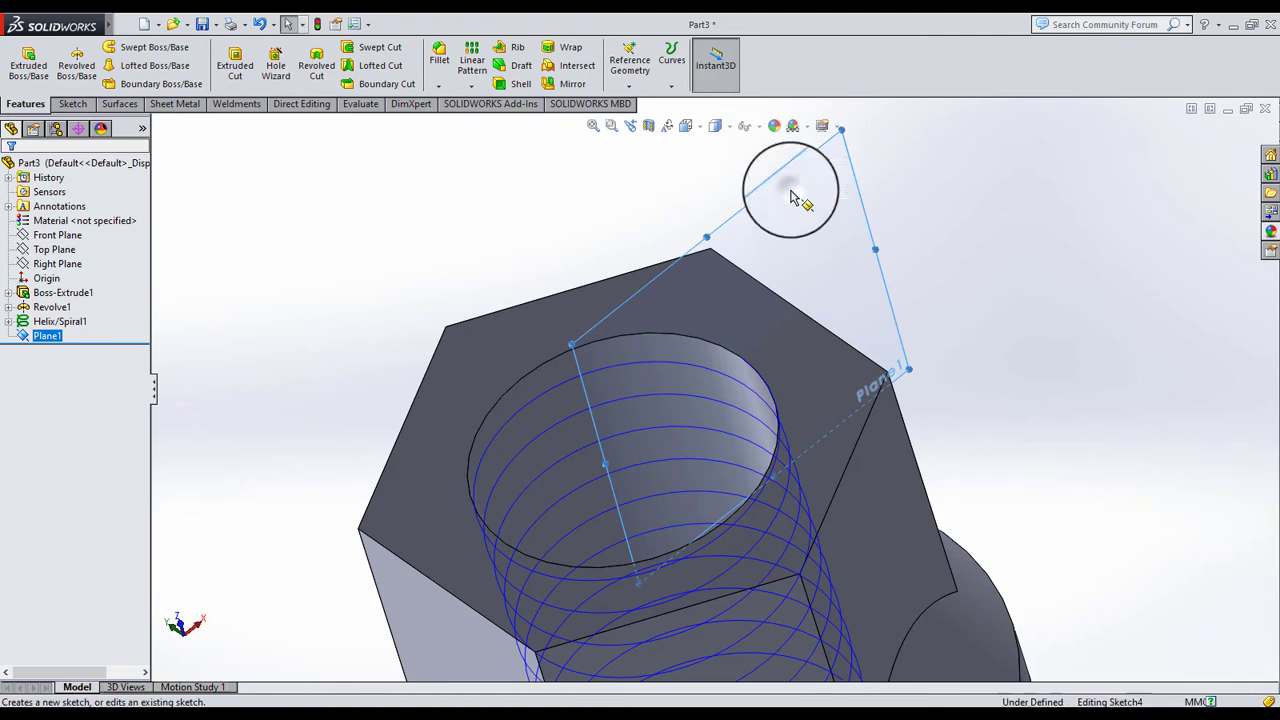
pyautogui.click(797, 180)
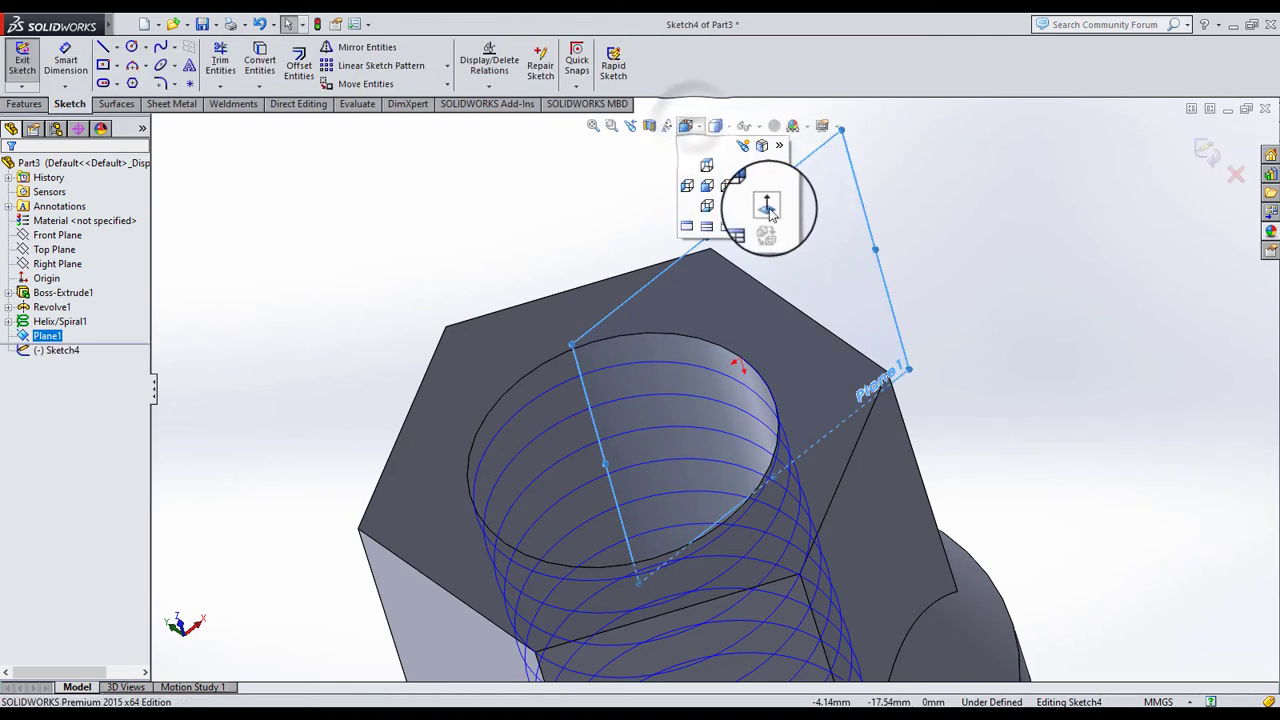
pyautogui.click(764, 204)
pyautogui.scroll(-3, 620, 512)
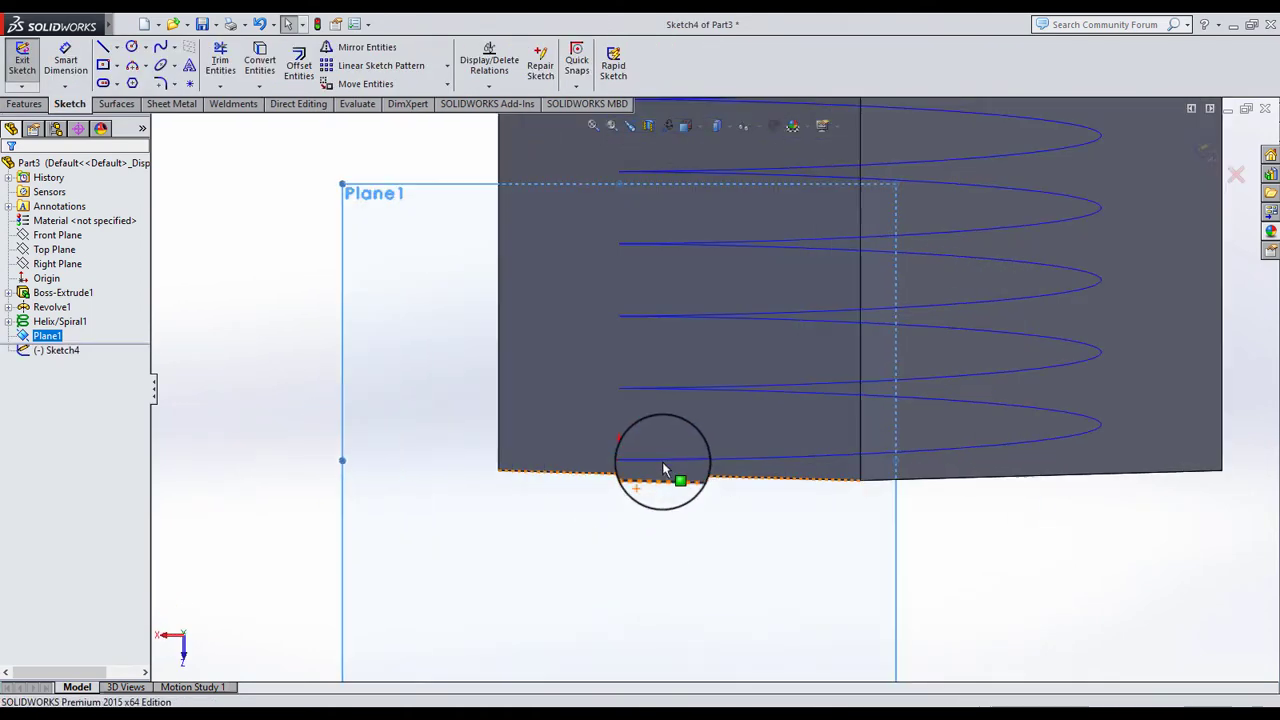
pyautogui.scroll(-2, 666, 469)
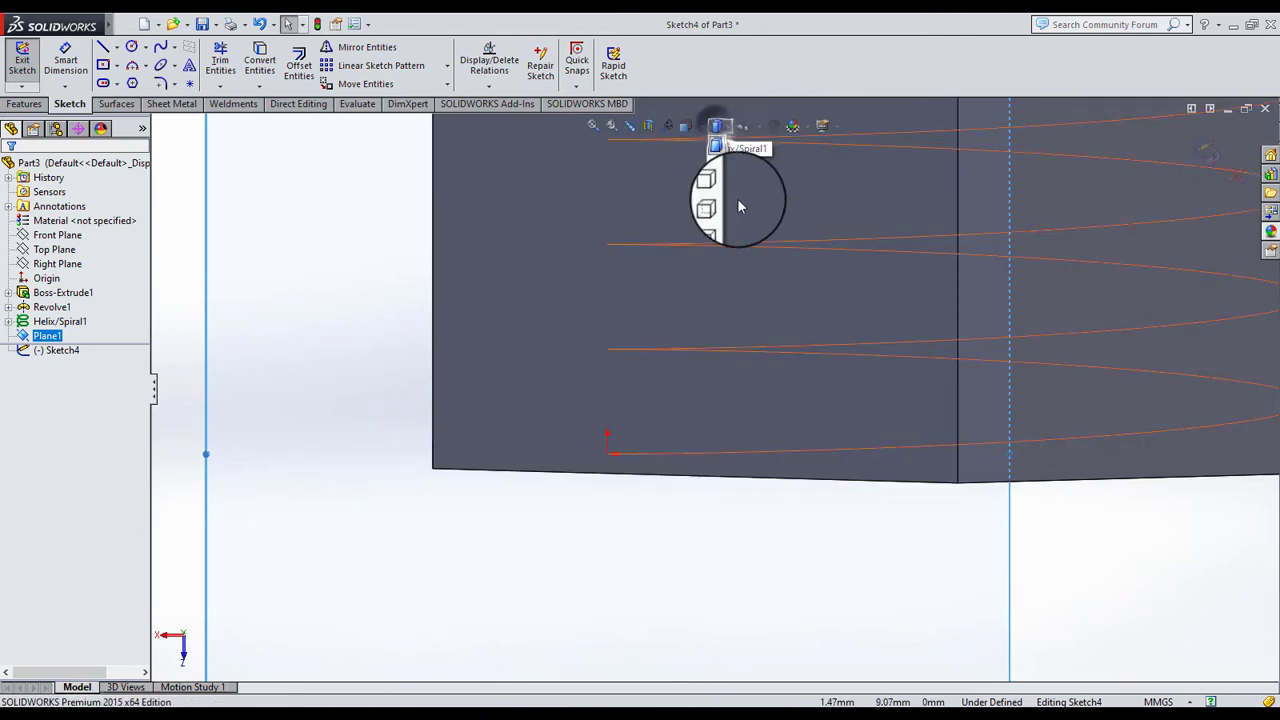
pyautogui.click(718, 207)
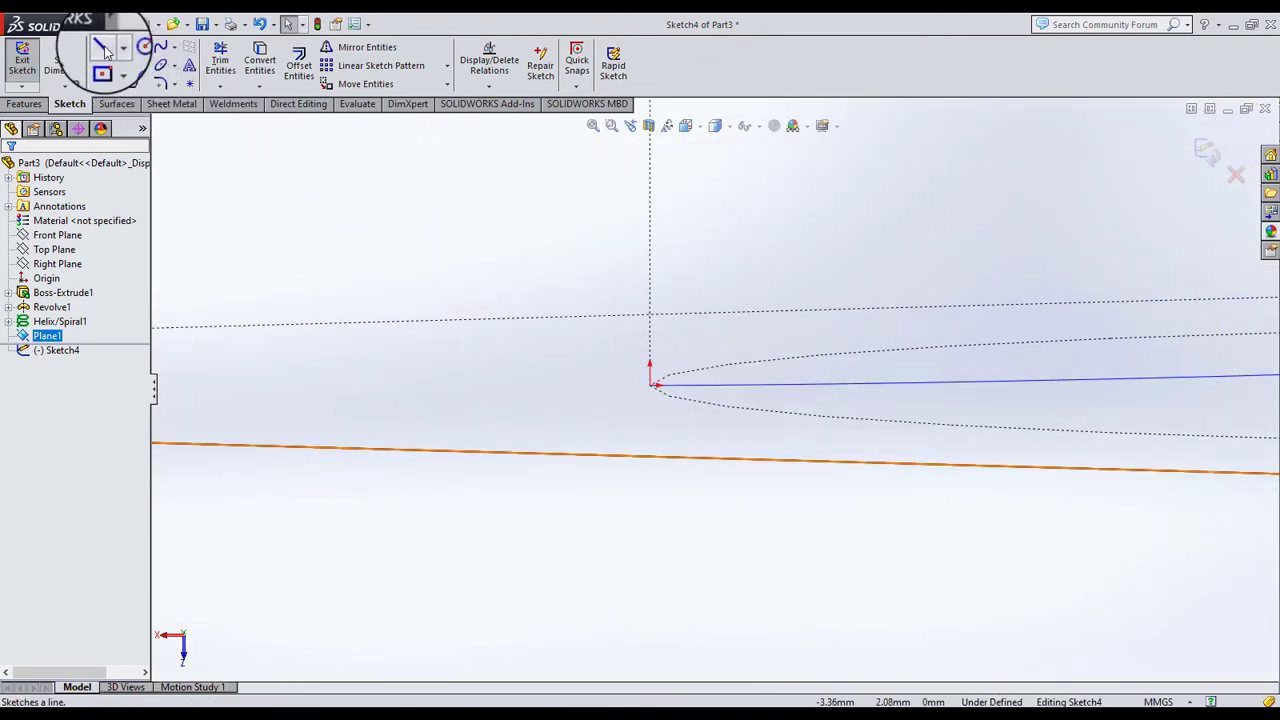
# Draw a closed four-line trapezoid profile beside the origin
pyautogui.click(103, 49)
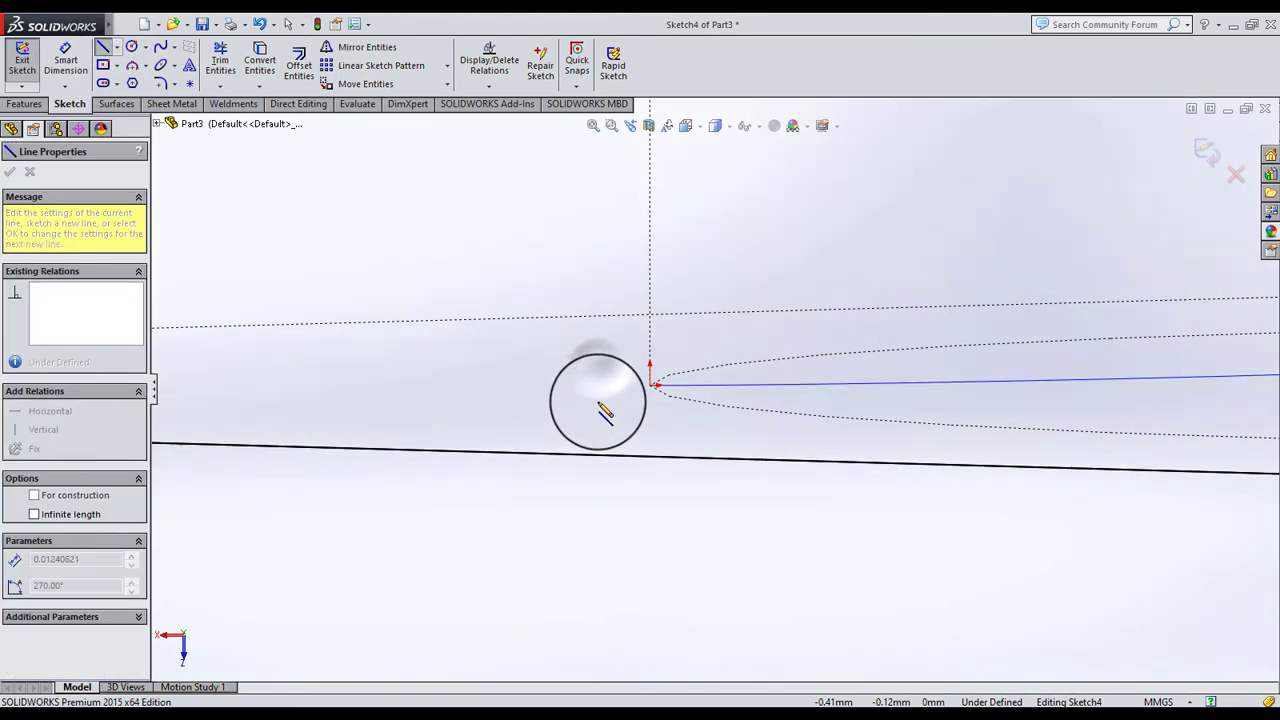
pyautogui.click(597, 368)
pyautogui.click(597, 400)
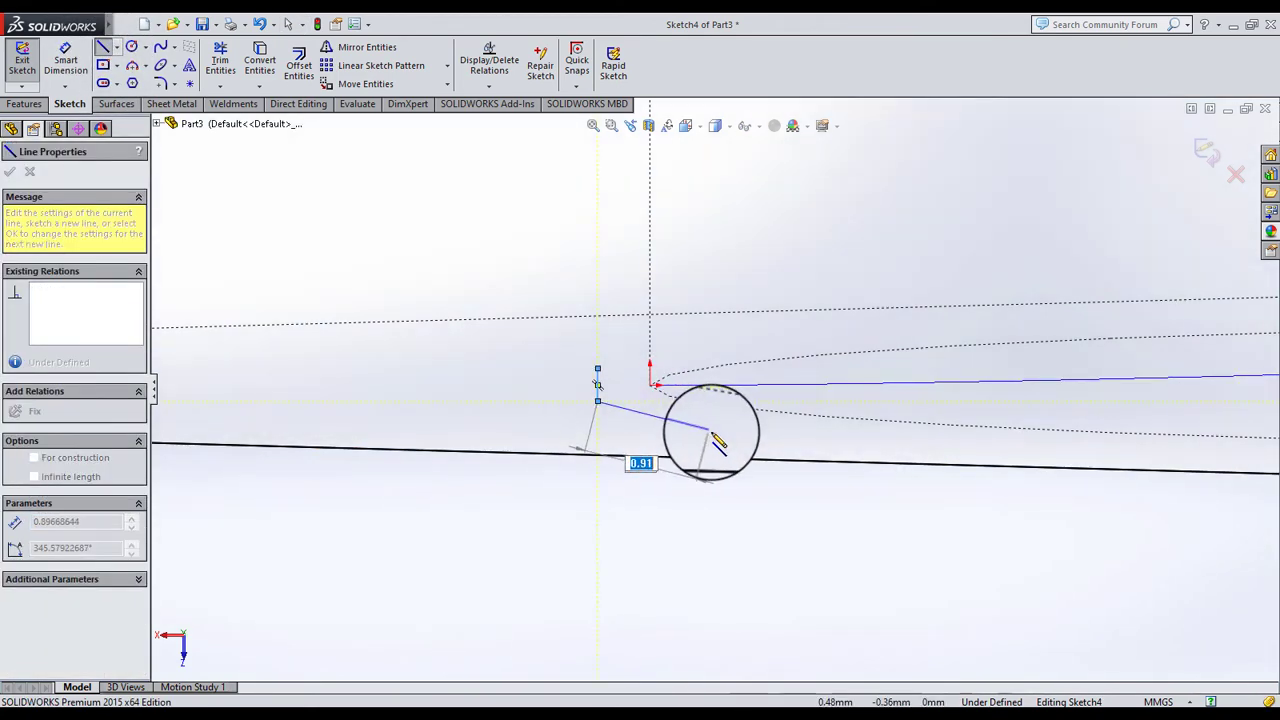
pyautogui.click(710, 432)
pyautogui.click(710, 348)
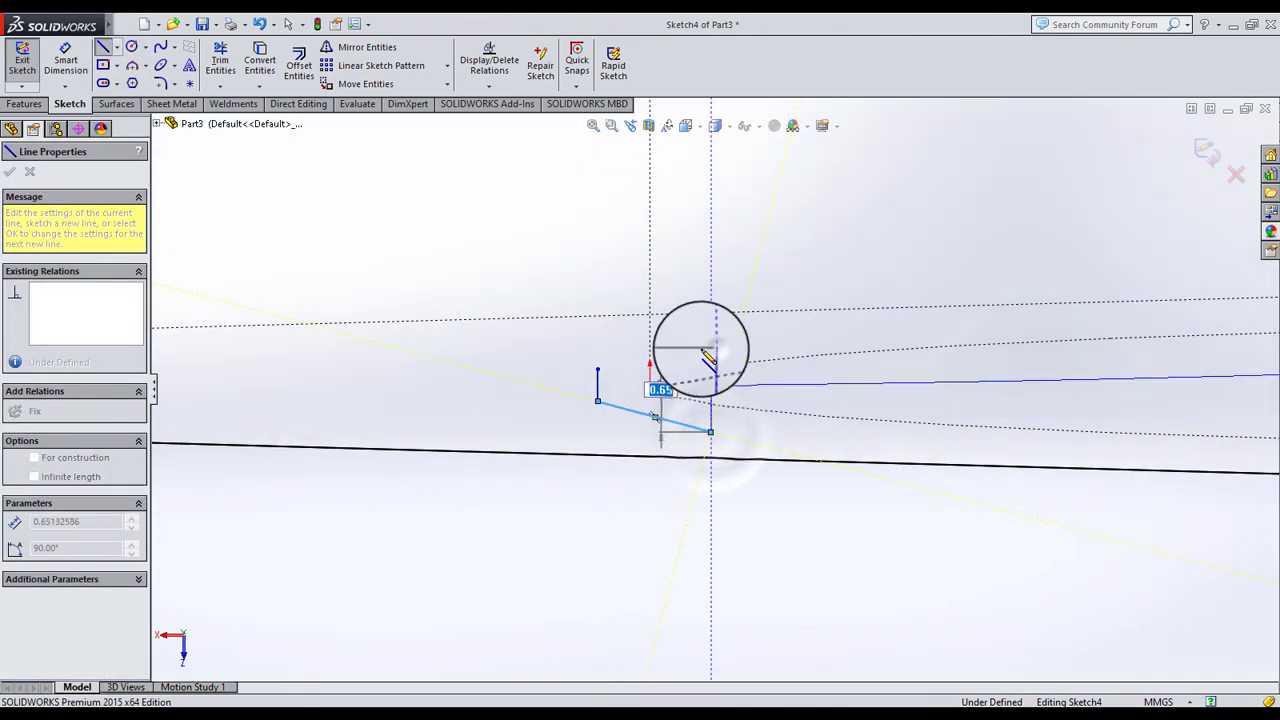
pyautogui.click(597, 368)
pyautogui.click(10, 175)
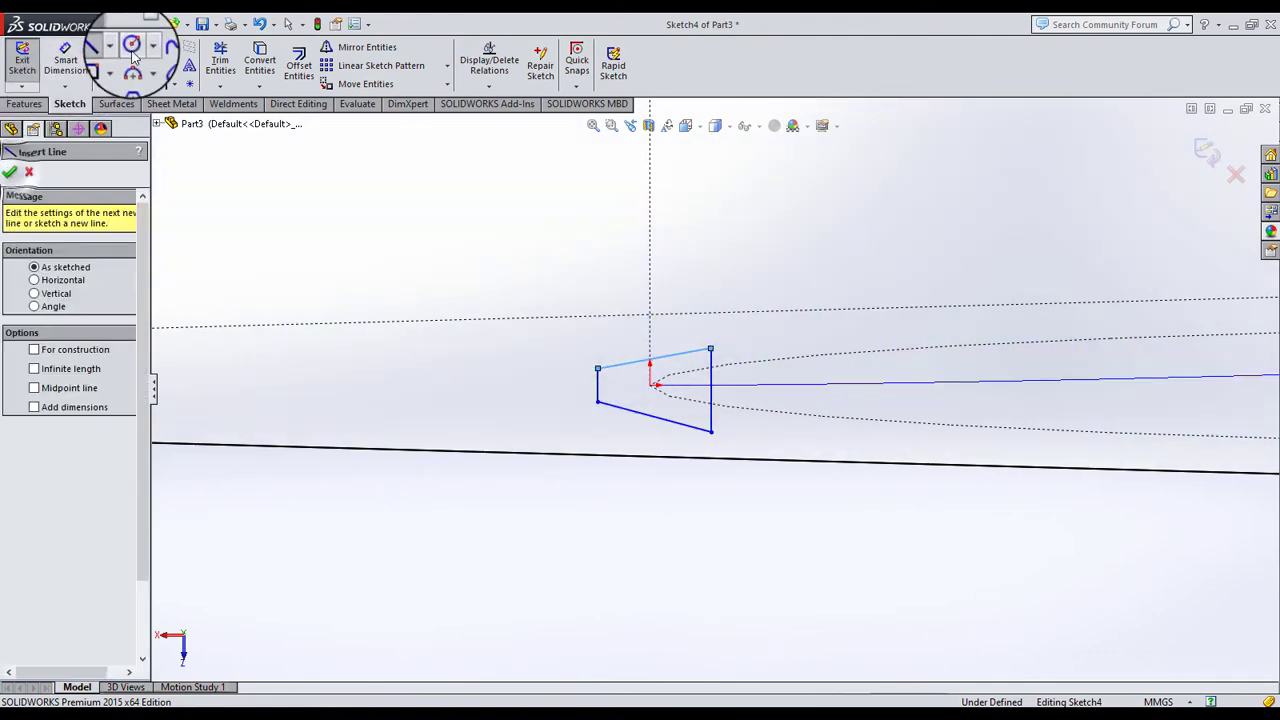
# Add a construction centerline from the origin along the thread axis
pyautogui.click(116, 47)
pyautogui.press('Escape')
pyautogui.click(650, 386)
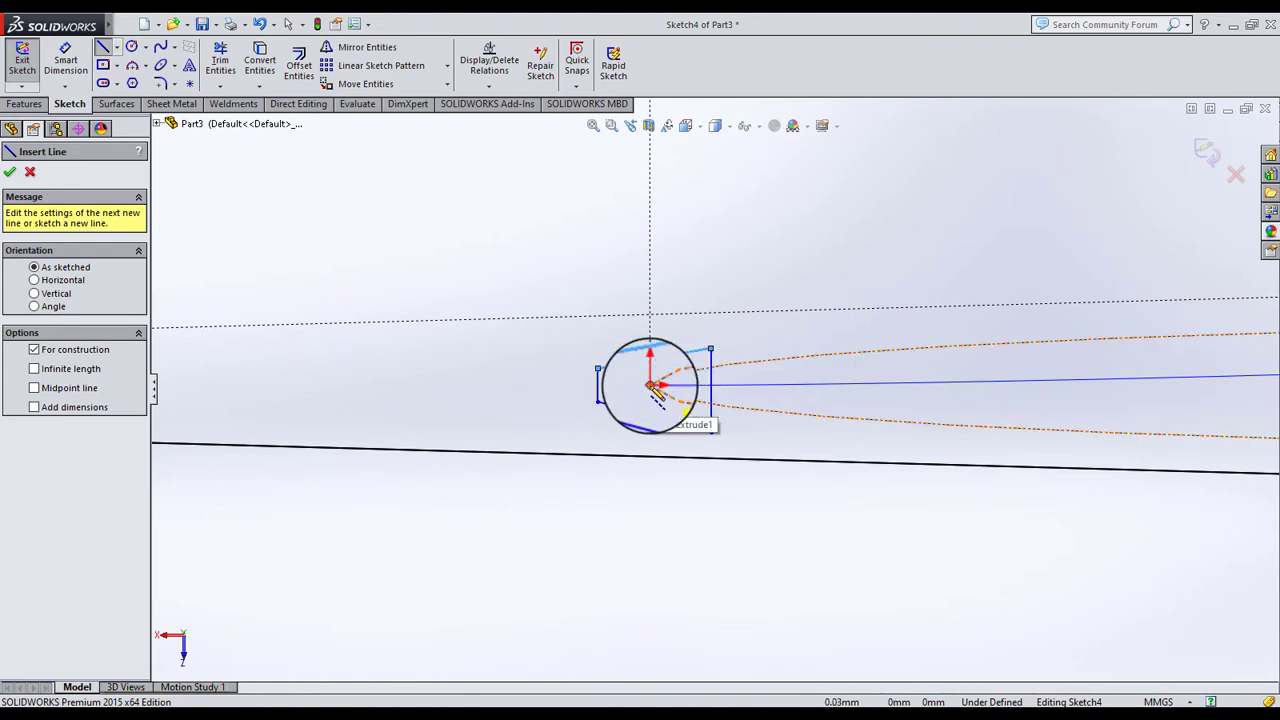
pyautogui.click(776, 385)
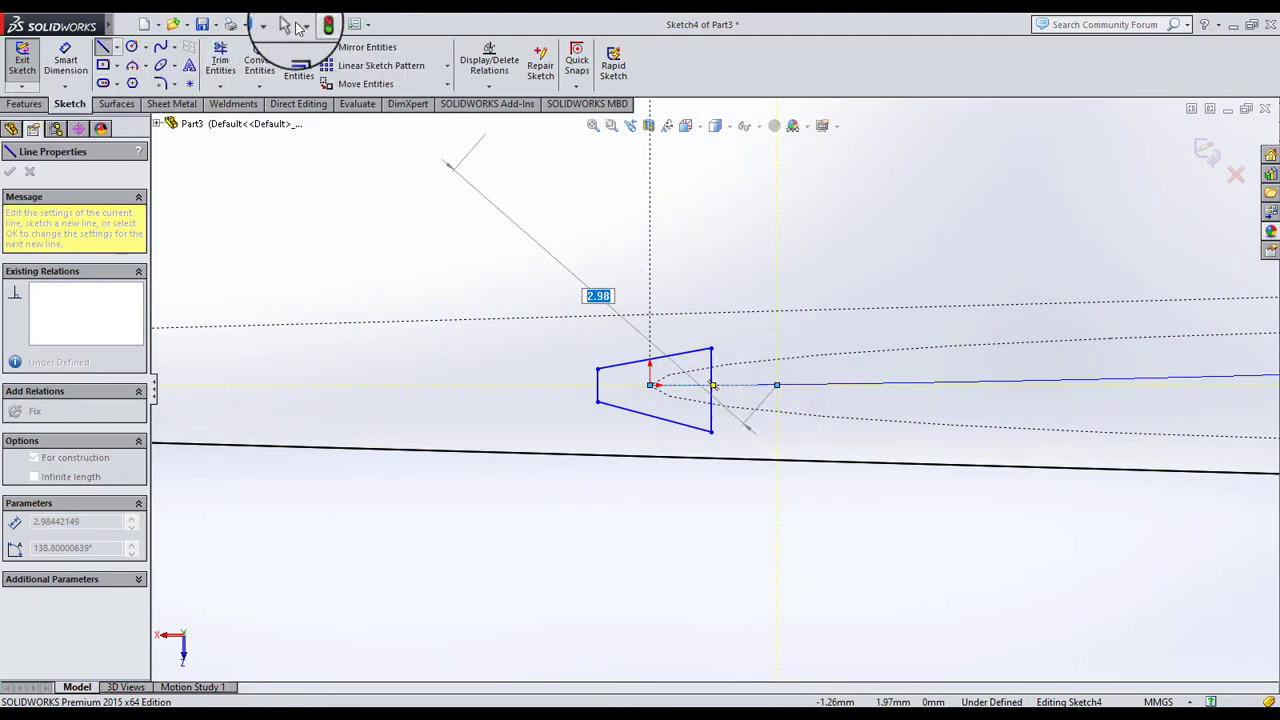
pyautogui.click(288, 24)
# Make the two slanted sides symmetric about the centerline
pyautogui.scroll(-5, 748, 429)
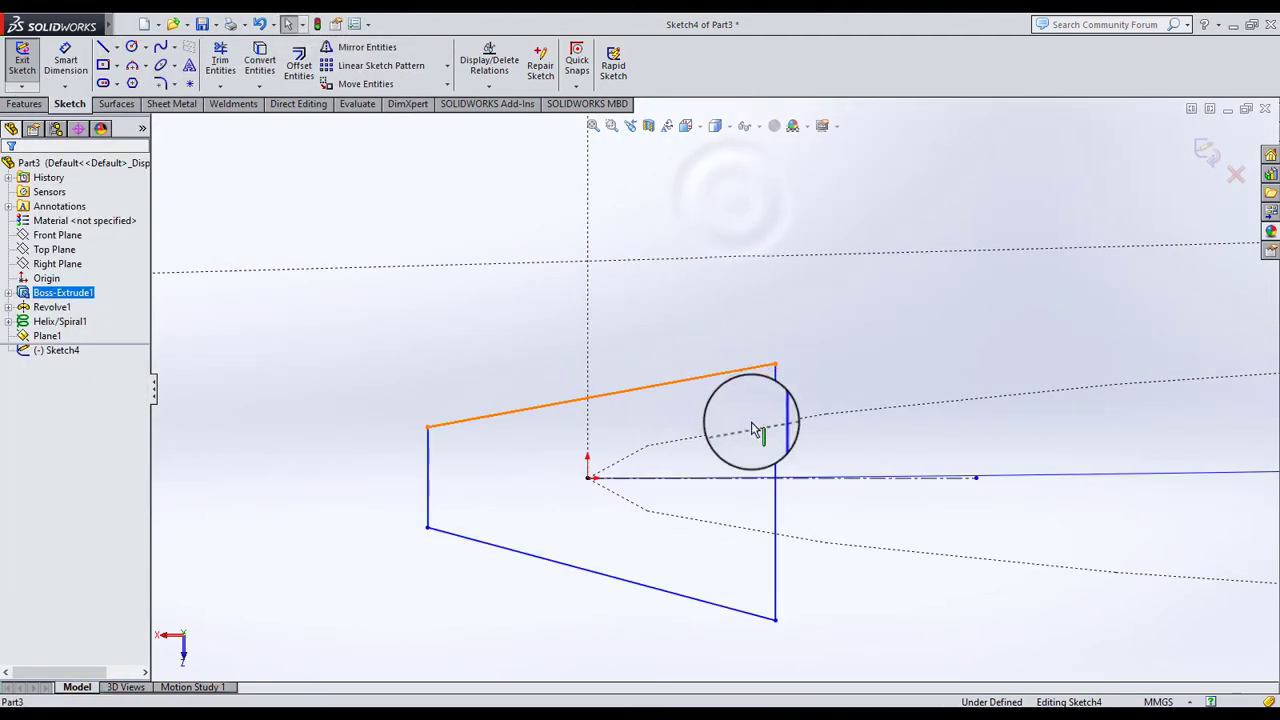
pyautogui.scroll(-1, 834, 523)
pyautogui.scroll(-3, 834, 530)
pyautogui.scroll(3, 713, 385)
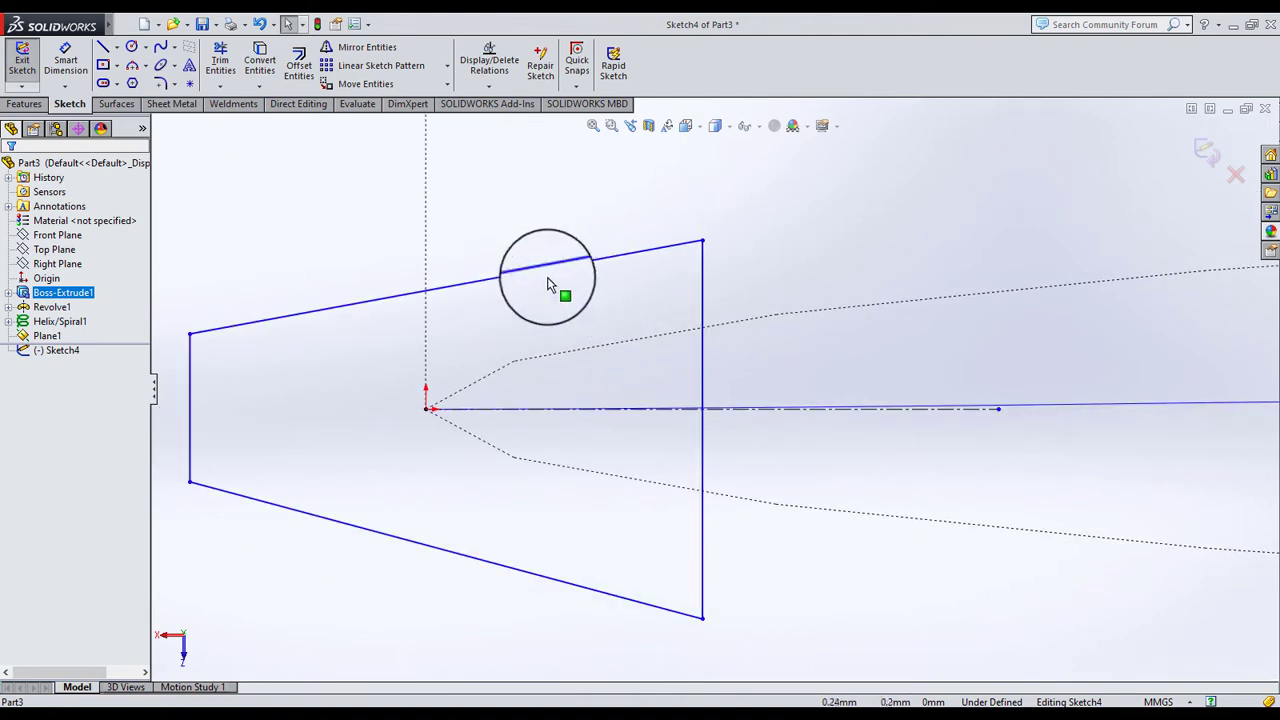
pyautogui.click(543, 269)
pyautogui.keyDown('ctrl'); pyautogui.click(535, 574); pyautogui.keyUp('ctrl')
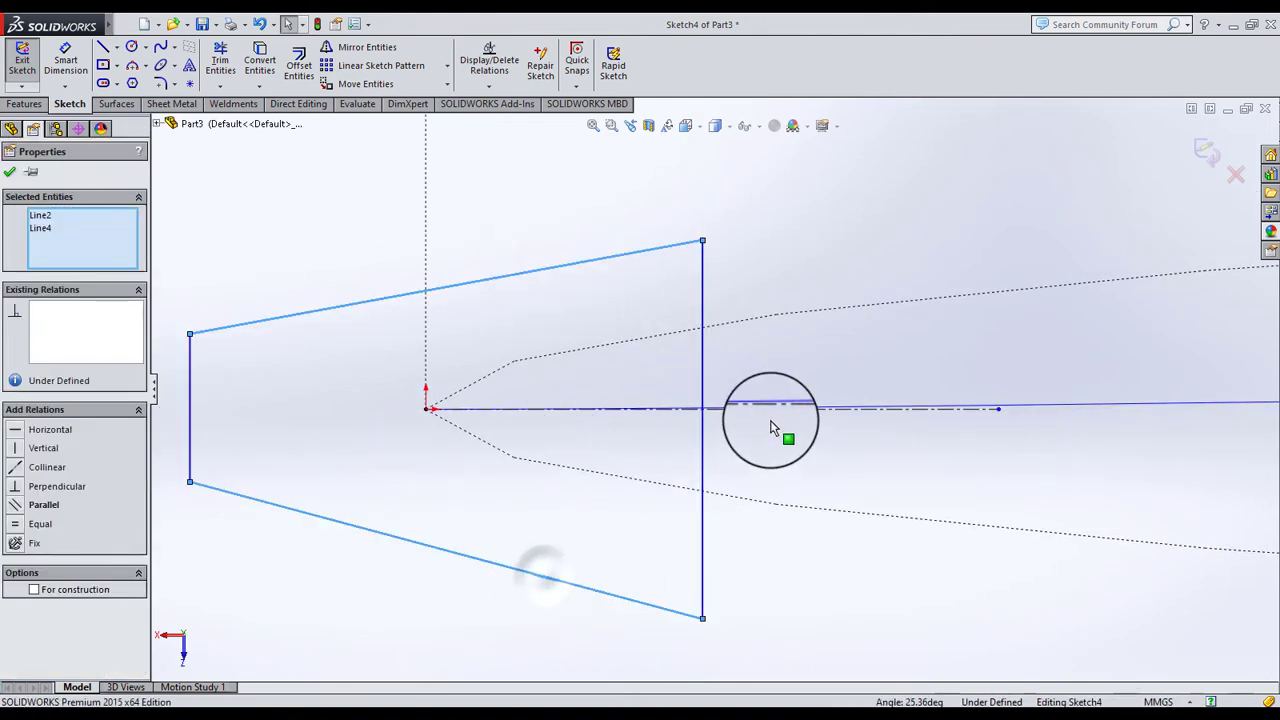
pyautogui.keyDown('ctrl'); pyautogui.click(772, 409); pyautogui.keyUp('ctrl')
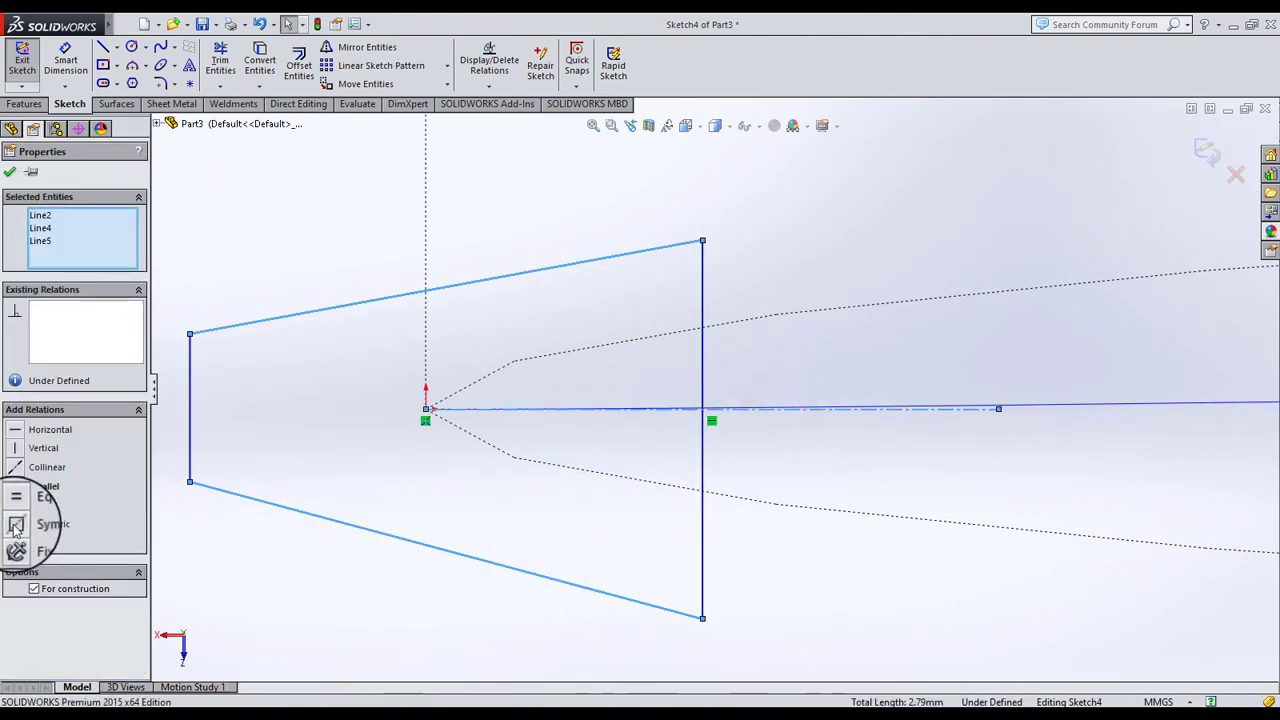
pyautogui.click(45, 523)
pyautogui.press('z')
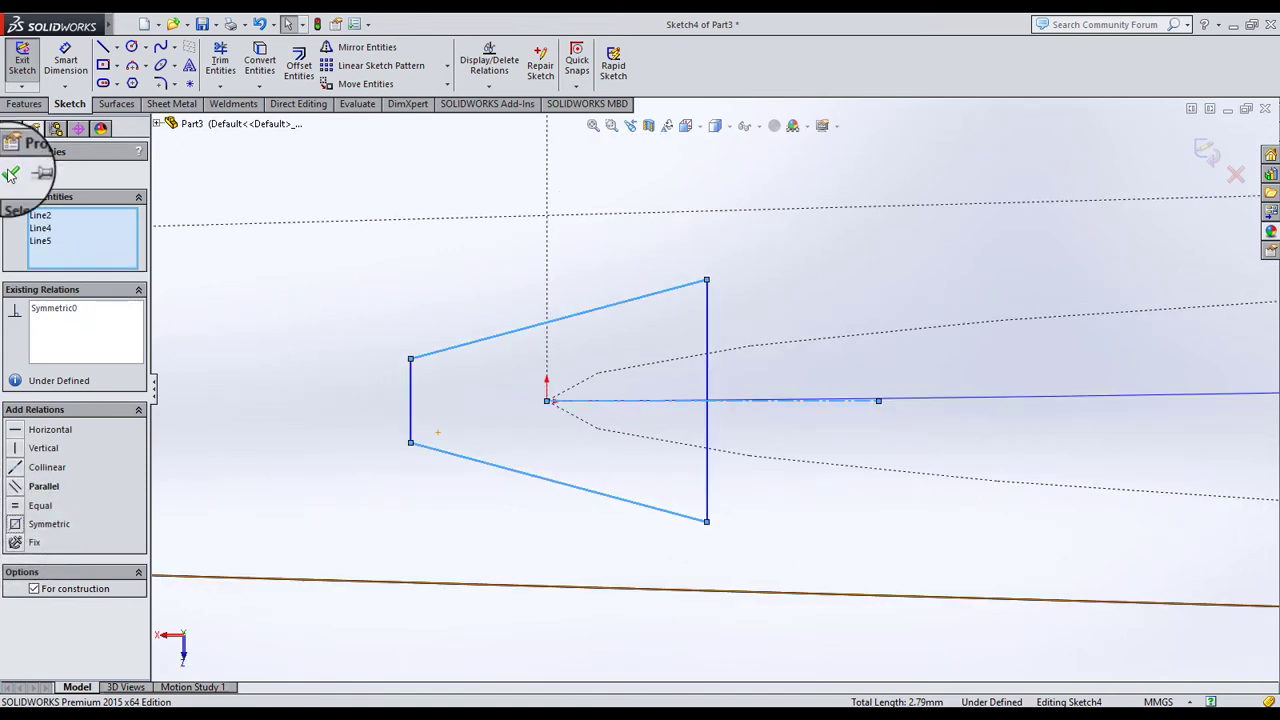
pyautogui.click(11, 174)
pyautogui.click(65, 60)
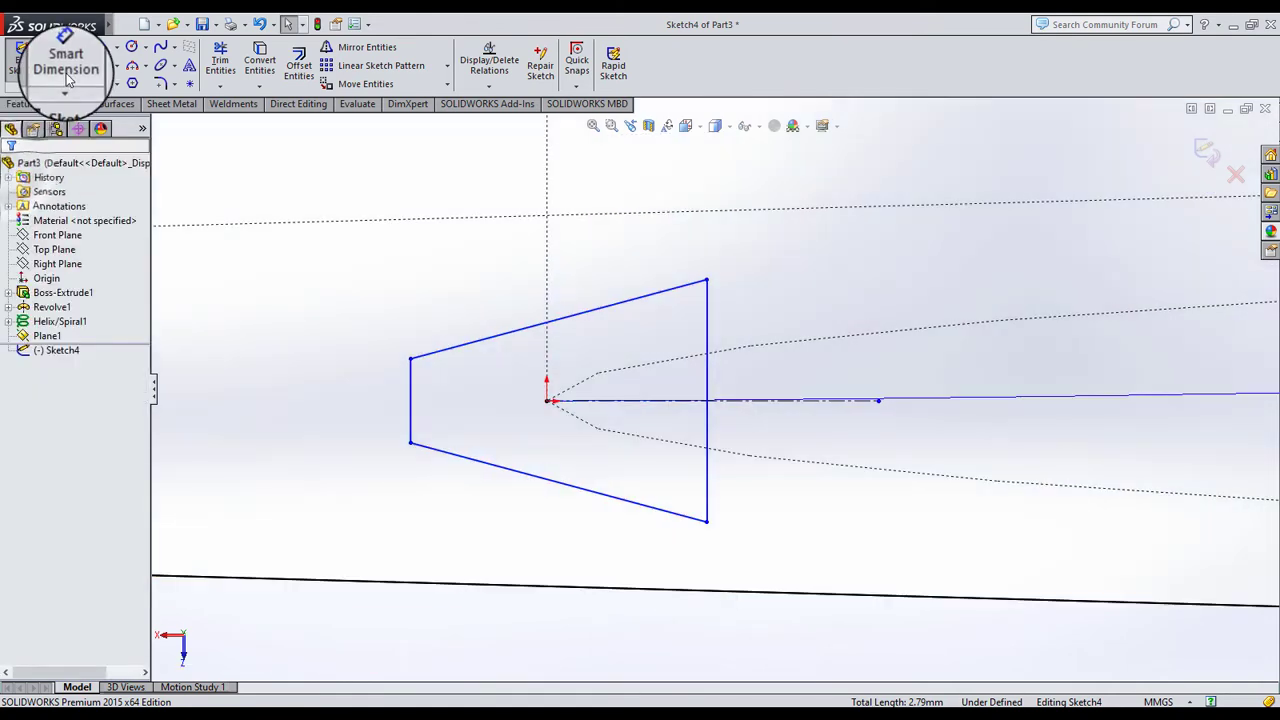
# Dimension the distance from the origin to the profile's left side at 2 mm
pyautogui.click(547, 401)
pyautogui.click(411, 396)
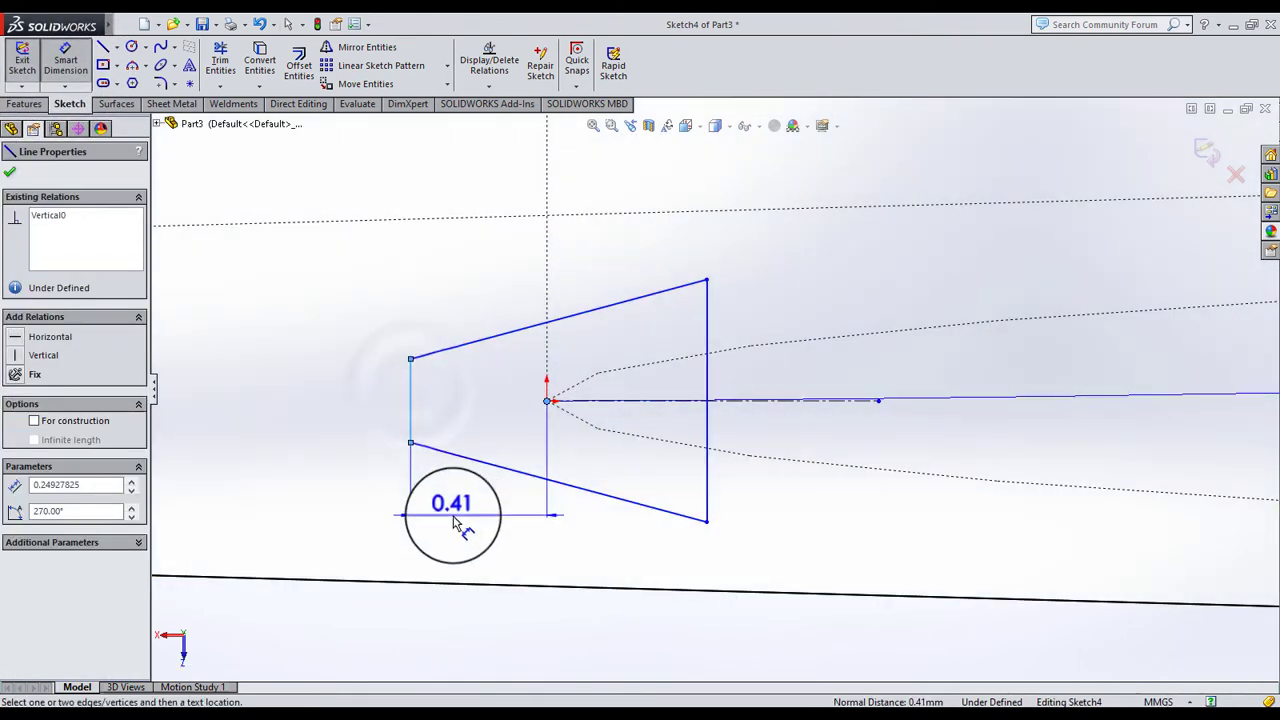
pyautogui.click(455, 522)
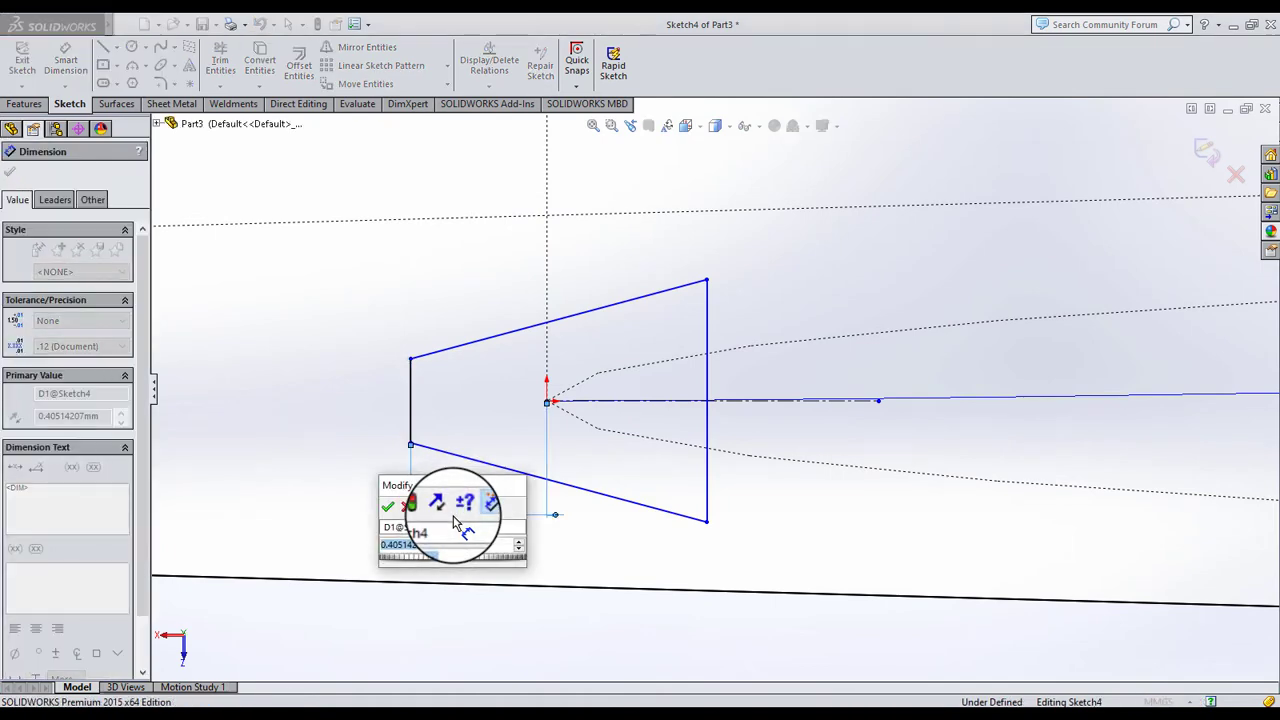
pyautogui.write('2')
pyautogui.press('Return')
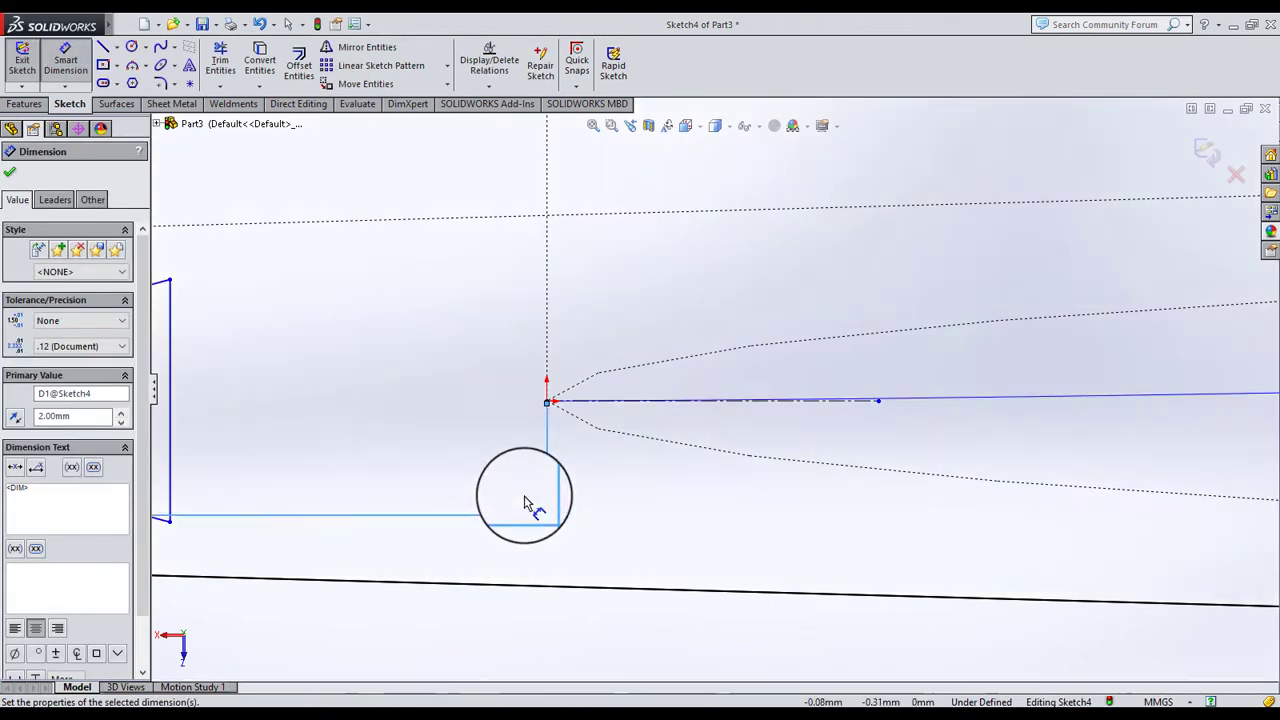
pyautogui.scroll(3, 560, 460)
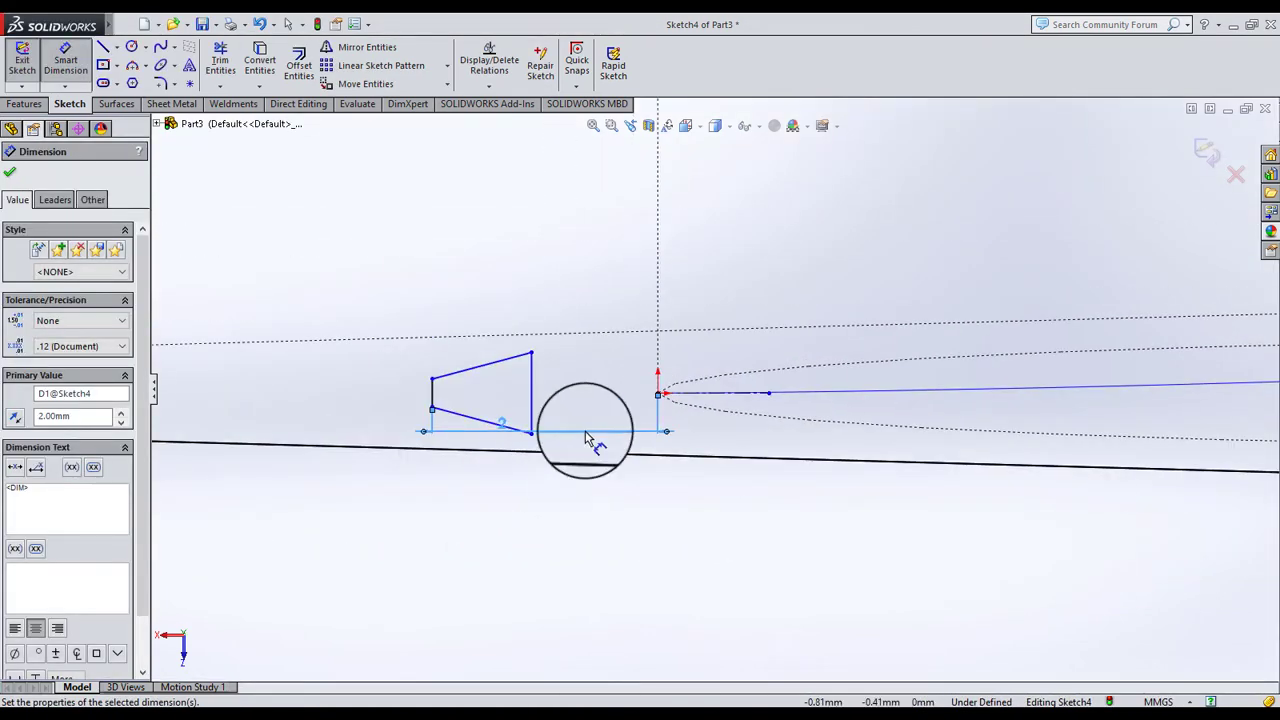
pyautogui.click(10, 173)
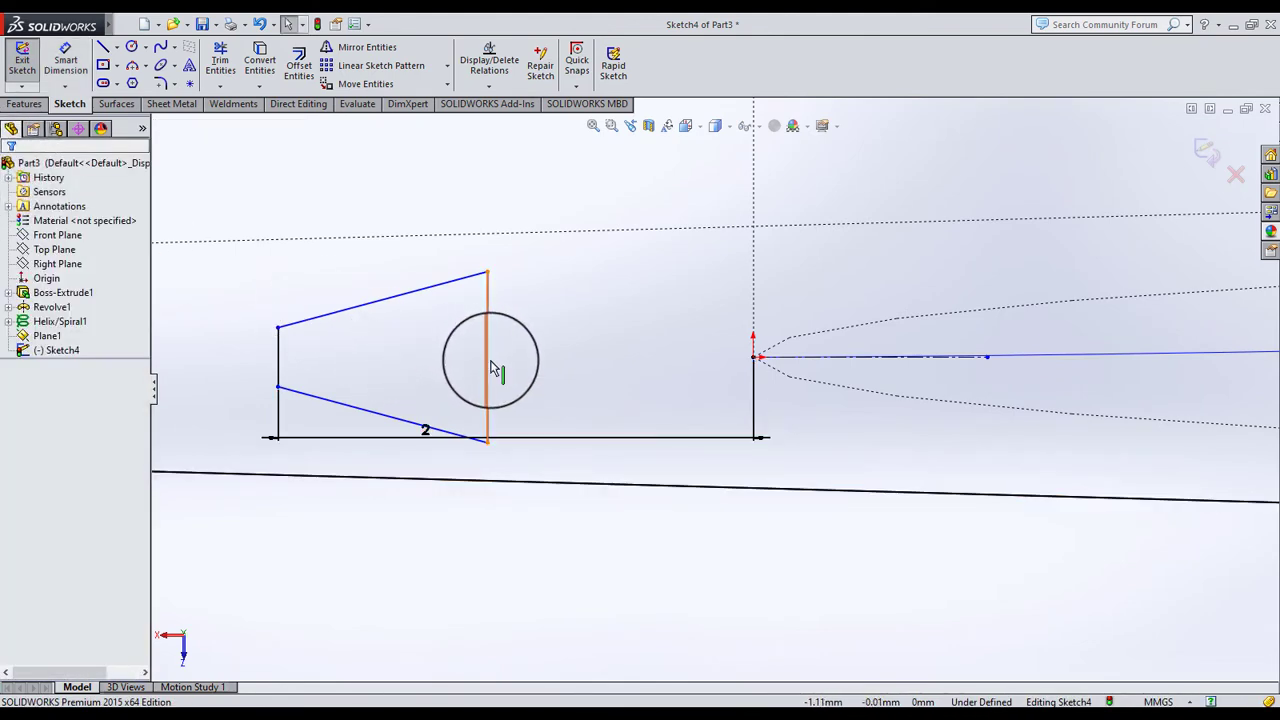
# Stretch the right side outward and change the origin distance to 1.25 mm
pyautogui.moveTo(490, 368); pyautogui.dragTo(925, 390)
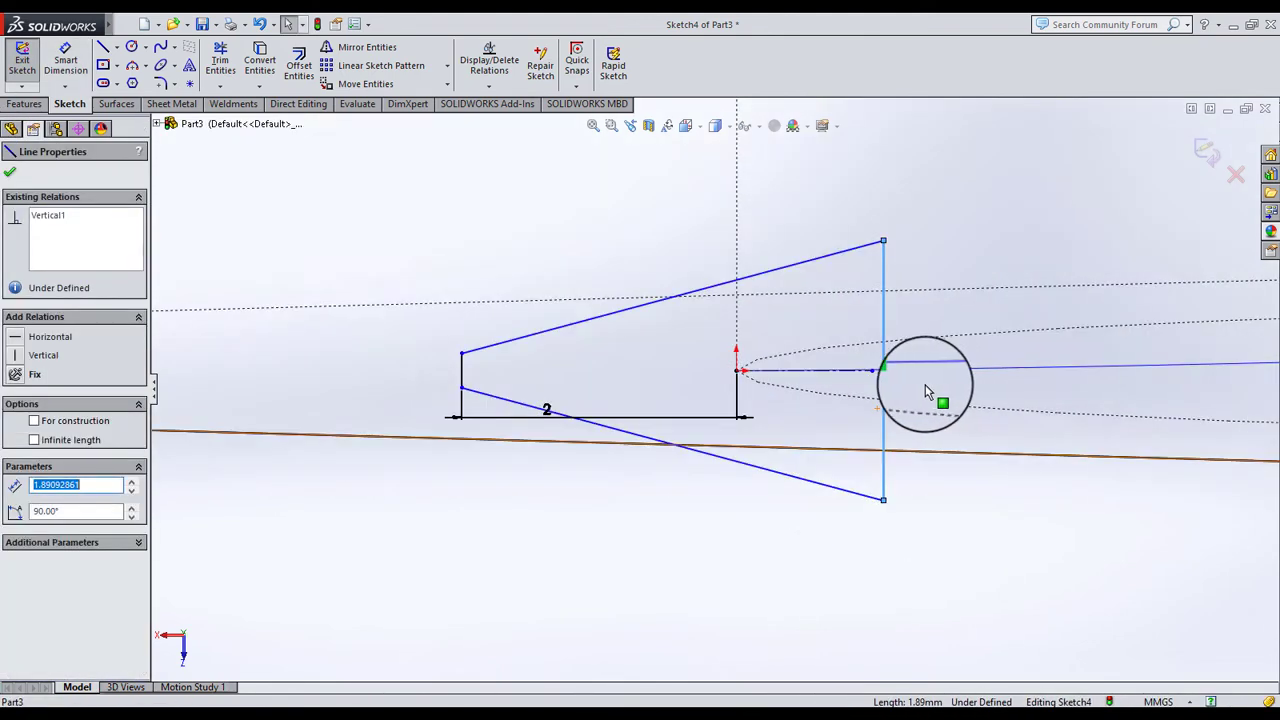
pyautogui.scroll(3, 890, 380)
pyautogui.moveTo(925, 390)
pyautogui.mouseDown()
pyautogui.moveTo(690, 398)
pyautogui.moveTo(588, 474)
pyautogui.mouseUp()
pyautogui.scroll(-2, 600, 470)
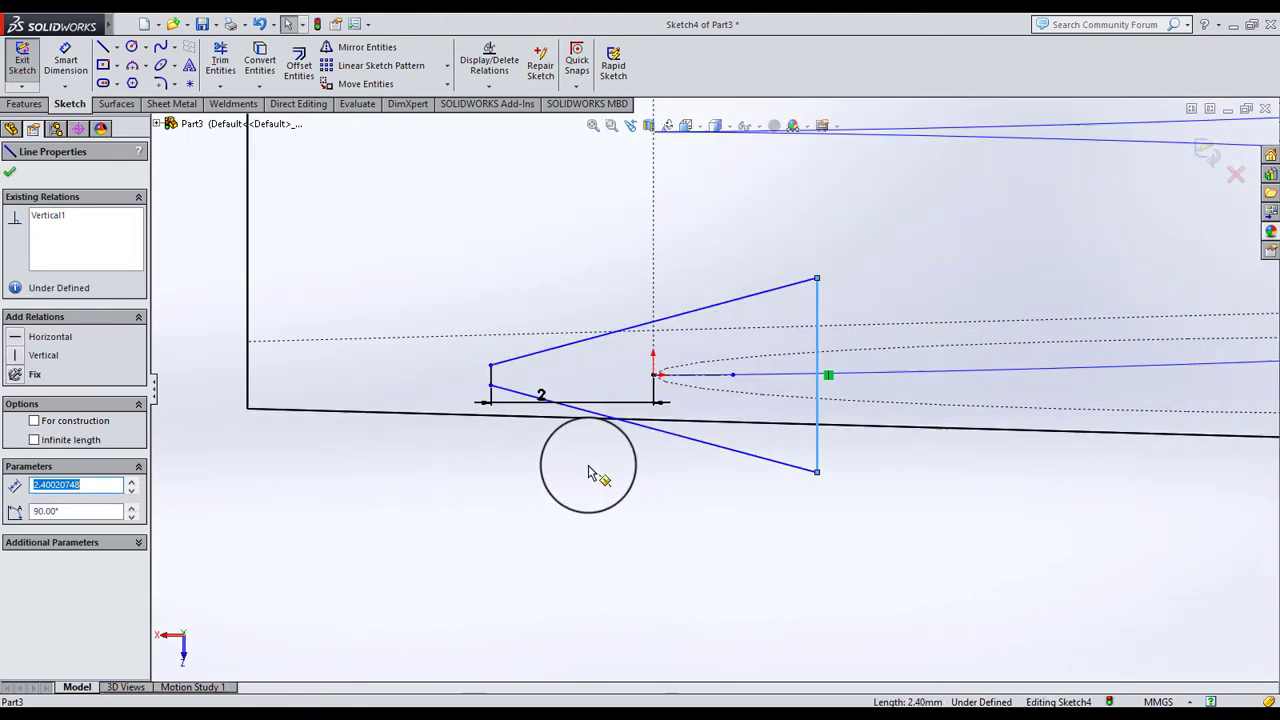
pyautogui.doubleClick(542, 395)
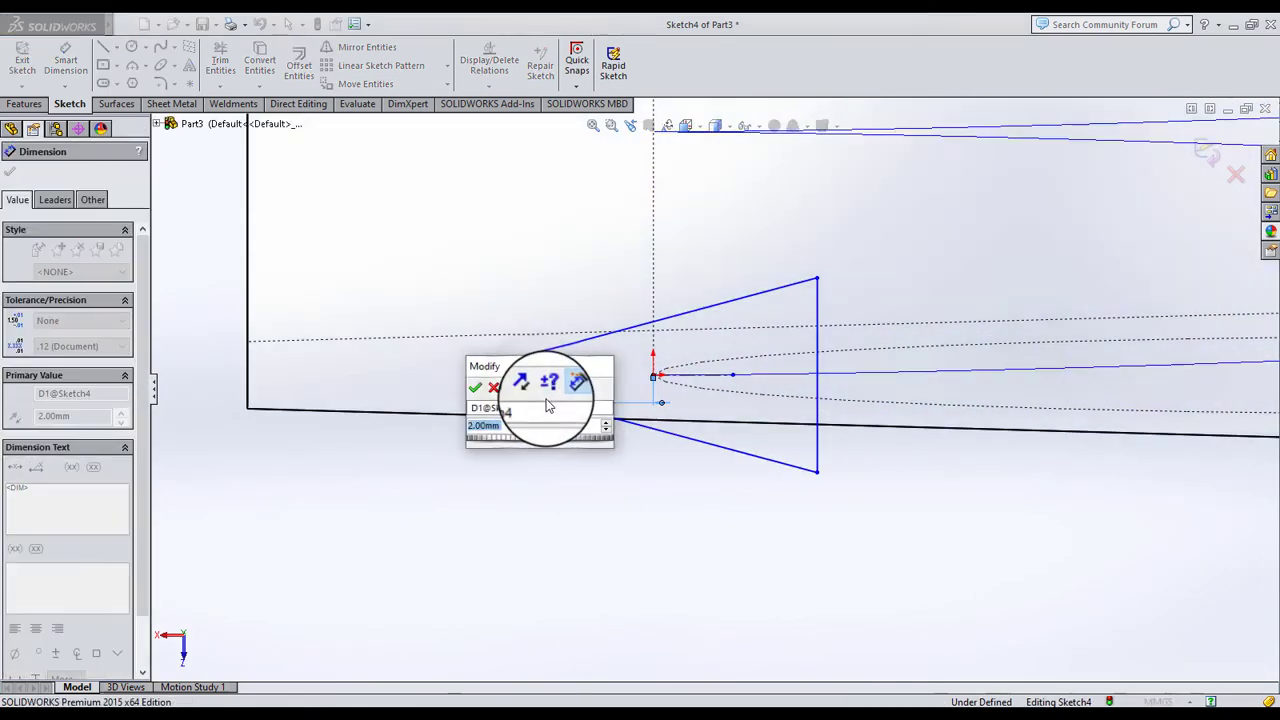
pyautogui.write('5')
pyautogui.press('Return')
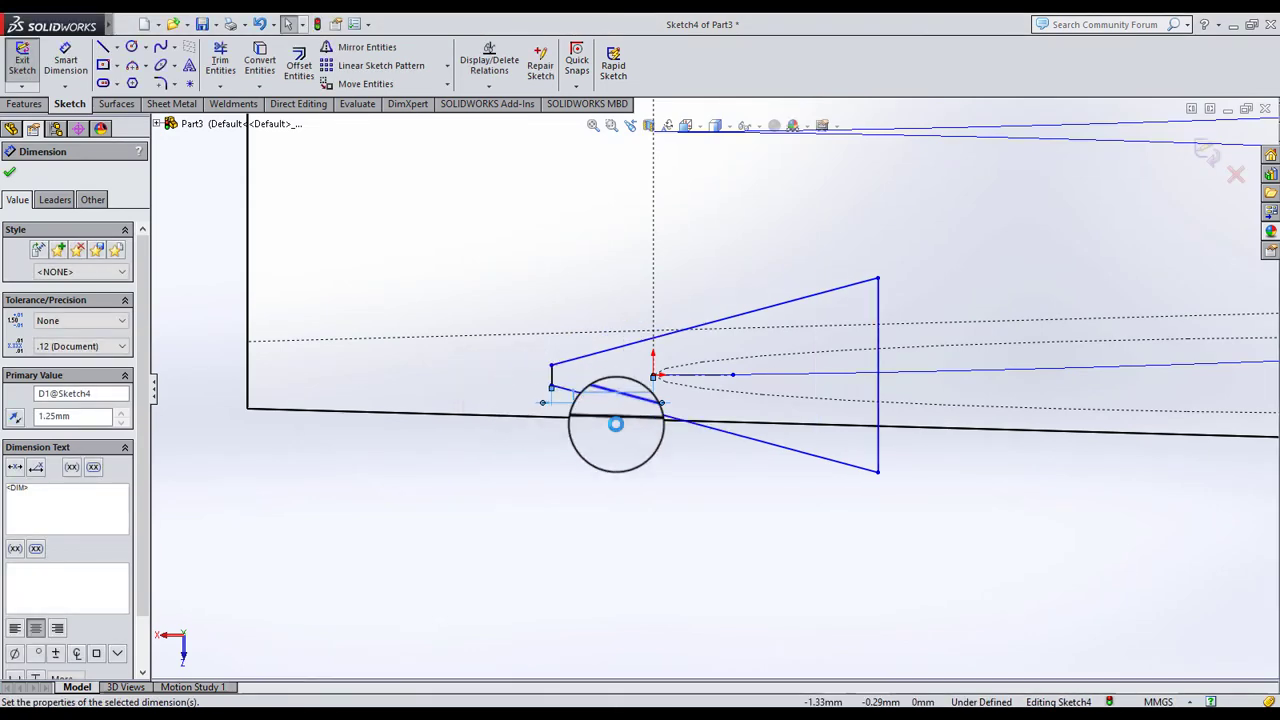
pyautogui.scroll(-2, 676, 418)
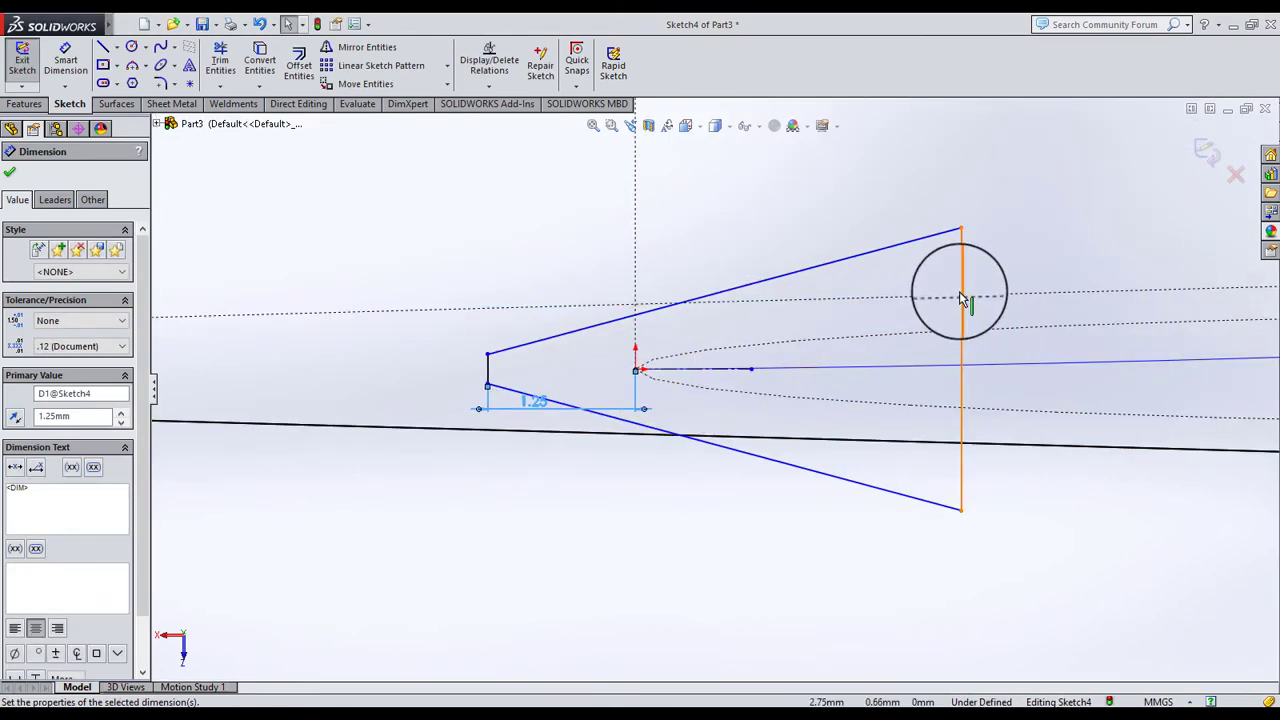
# Set the right vertical side length to 2 mm and the profile width to 2
pyautogui.click(960, 300)
pyautogui.click(66, 70)
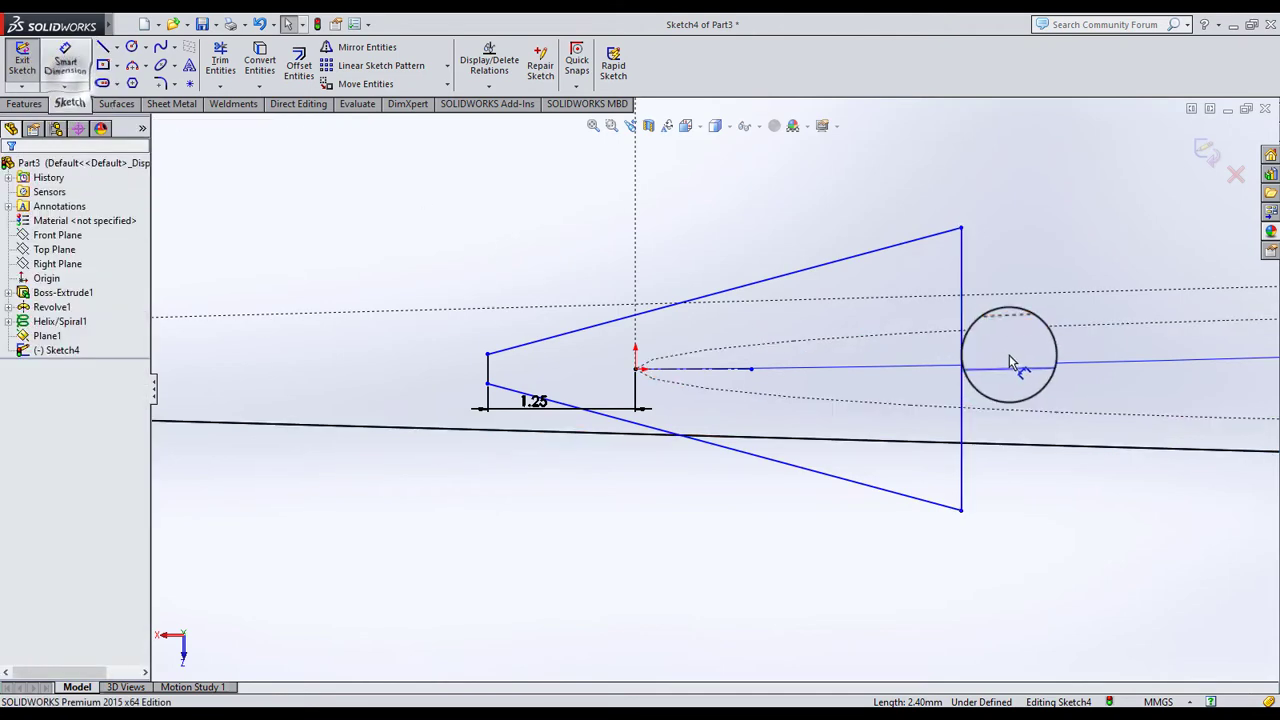
pyautogui.click(960, 352)
pyautogui.click(815, 388)
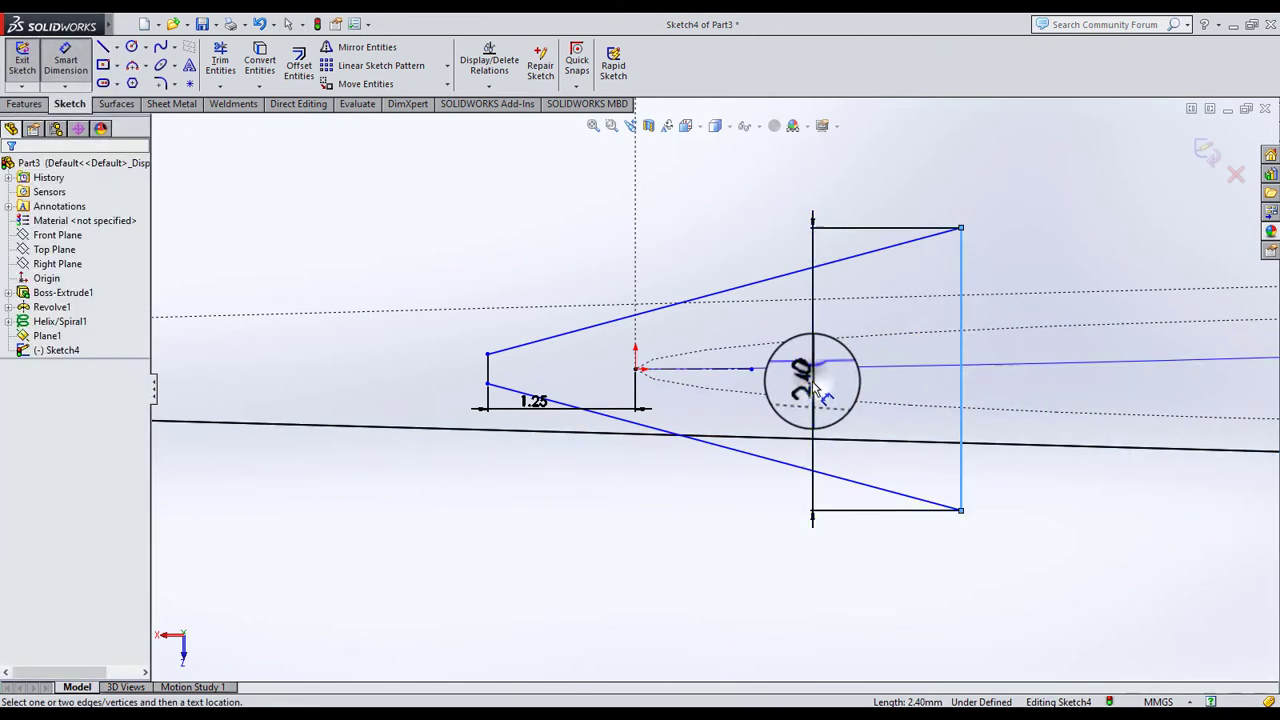
pyautogui.press('Return')
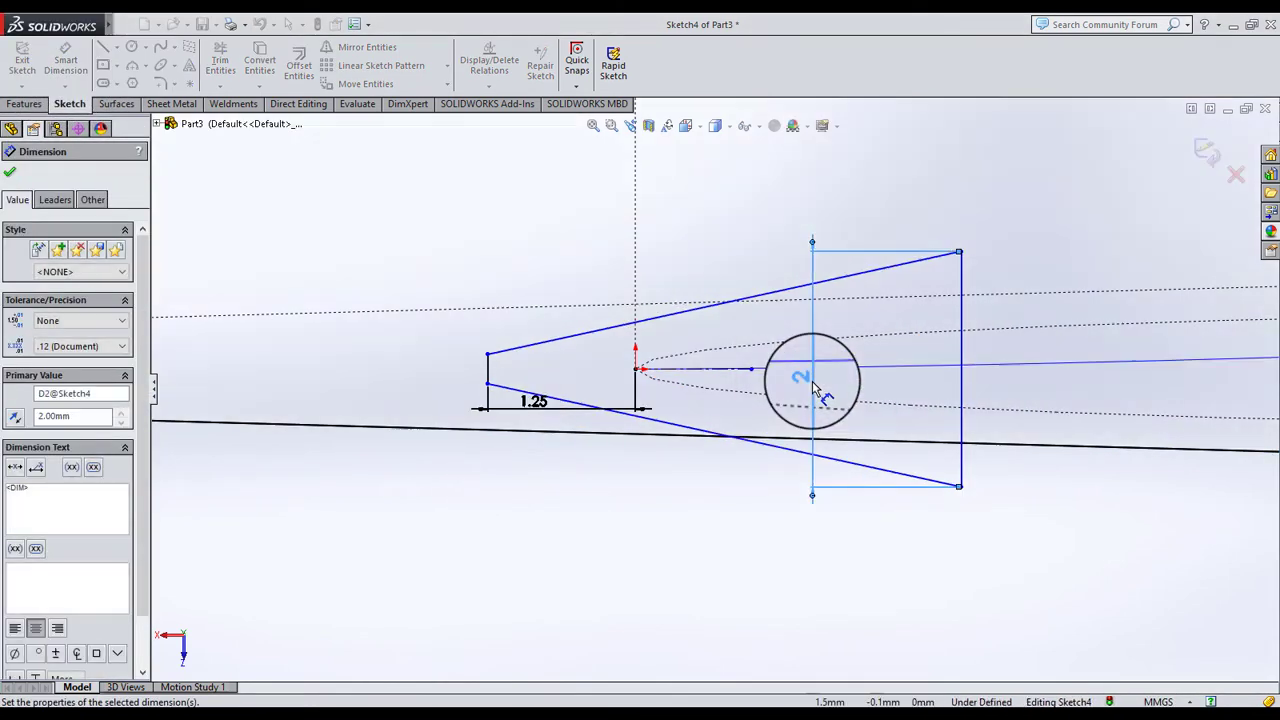
pyautogui.click(925, 268)
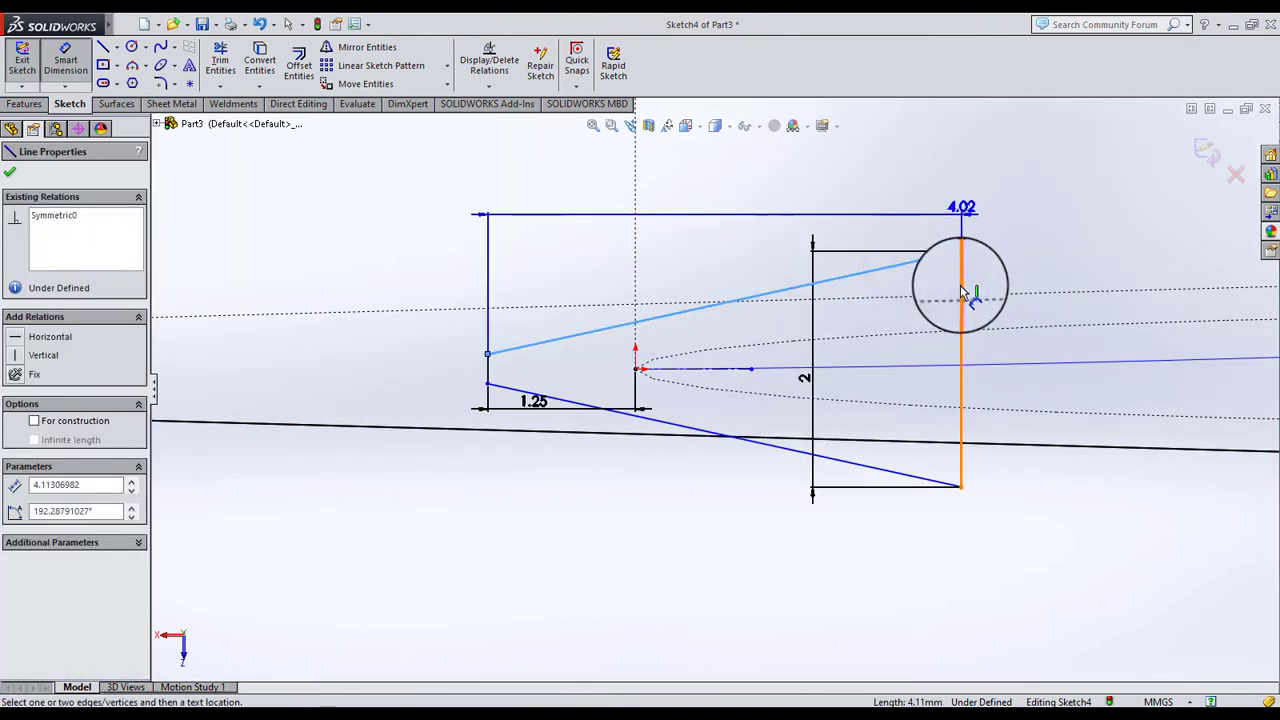
pyautogui.click(763, 205)
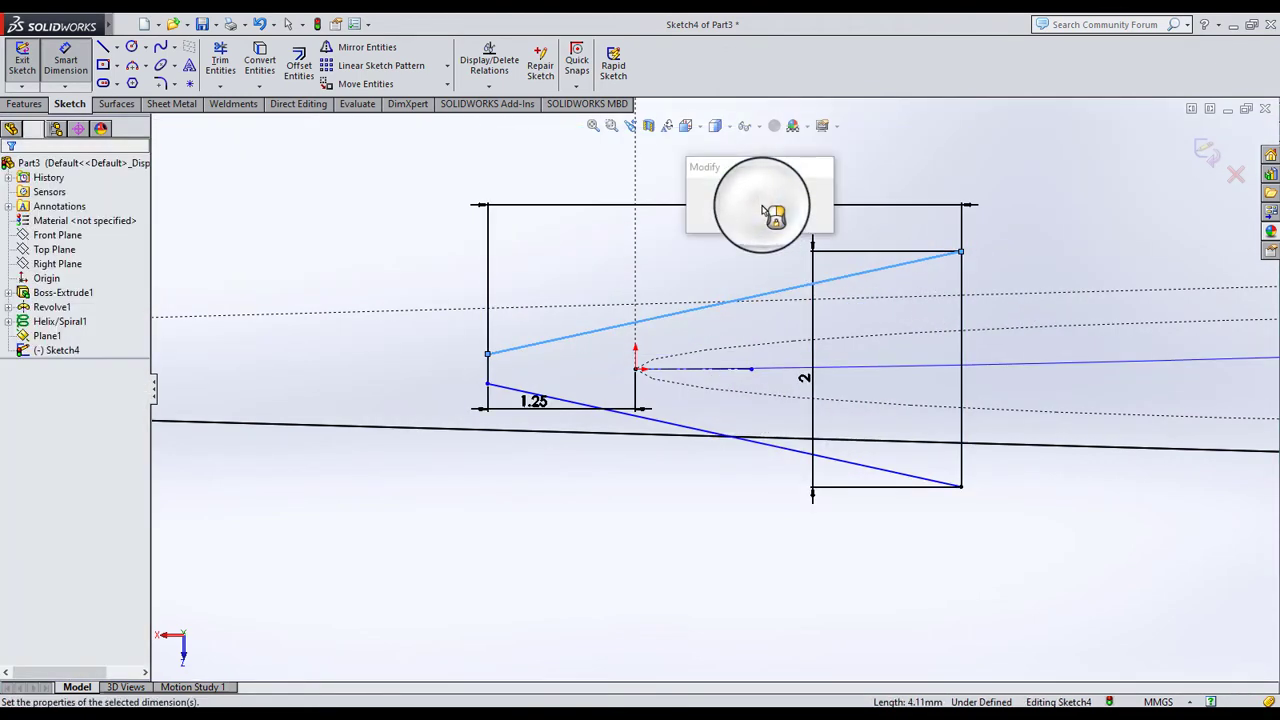
pyautogui.write('2')
pyautogui.press('Return')
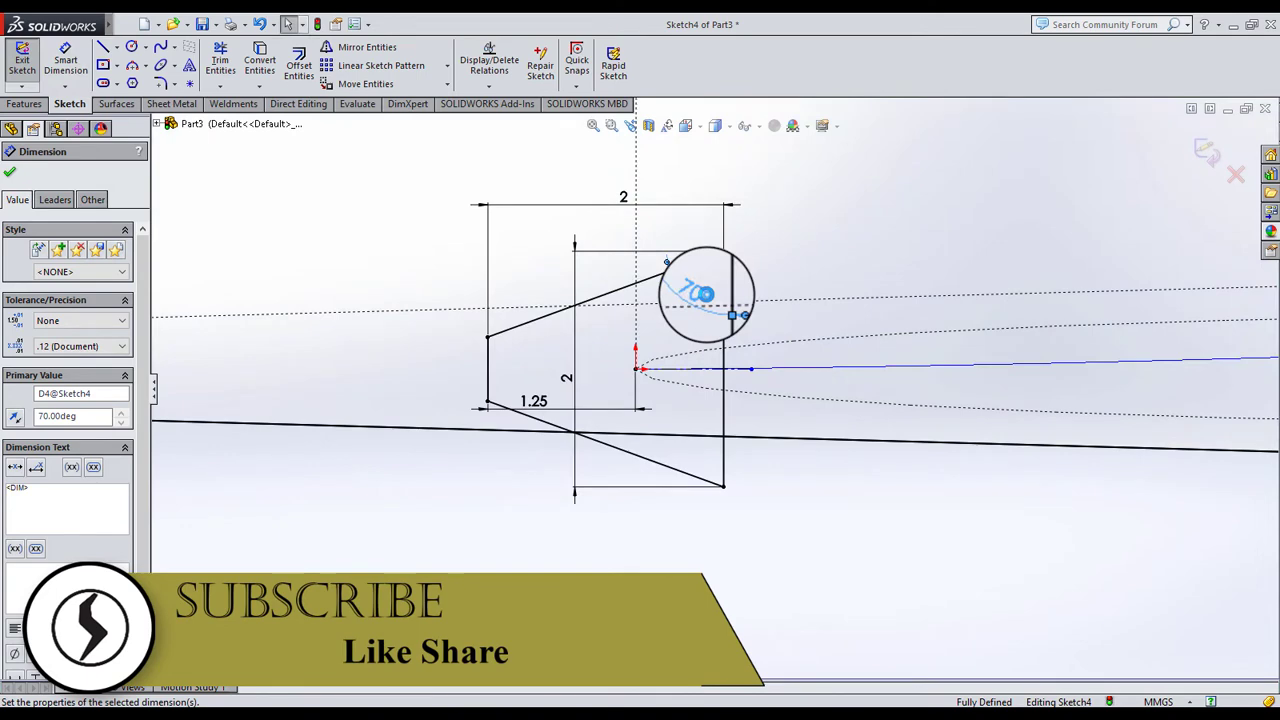
# Confirm the 70° angle dimension so the profile is fully defined
pyautogui.scroll(3, 704, 387)
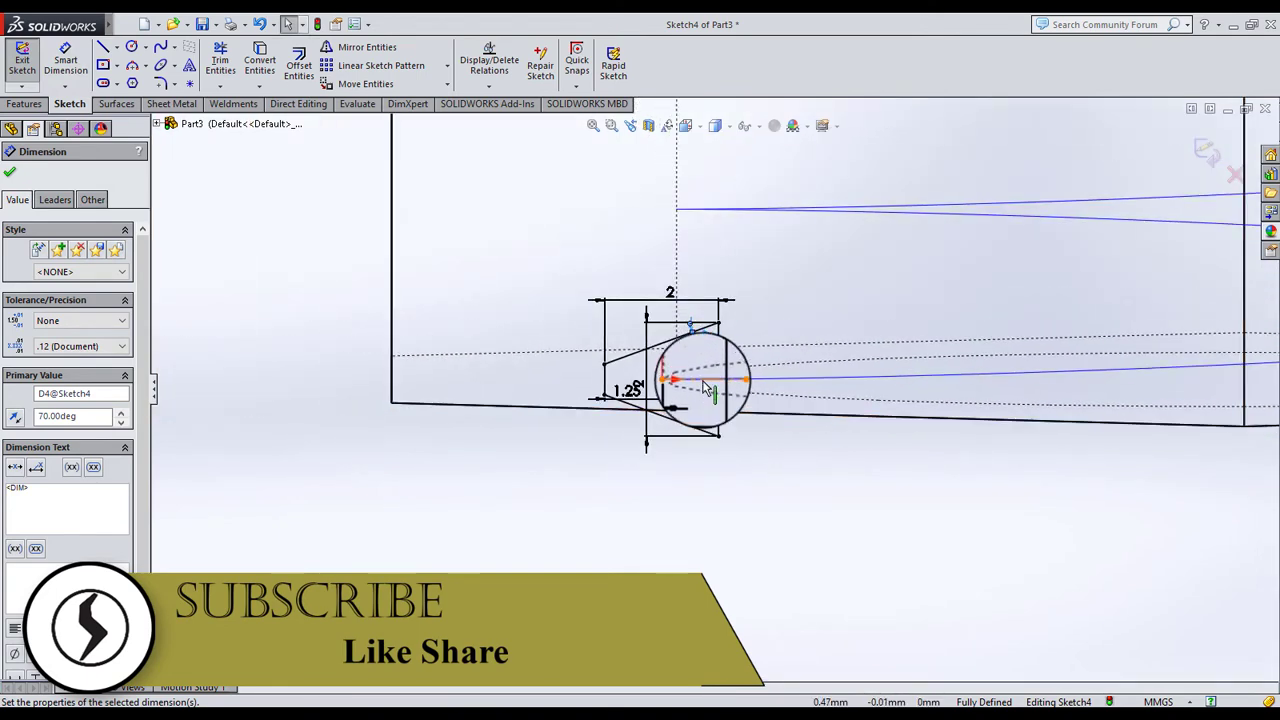
pyautogui.scroll(-2, 706, 345)
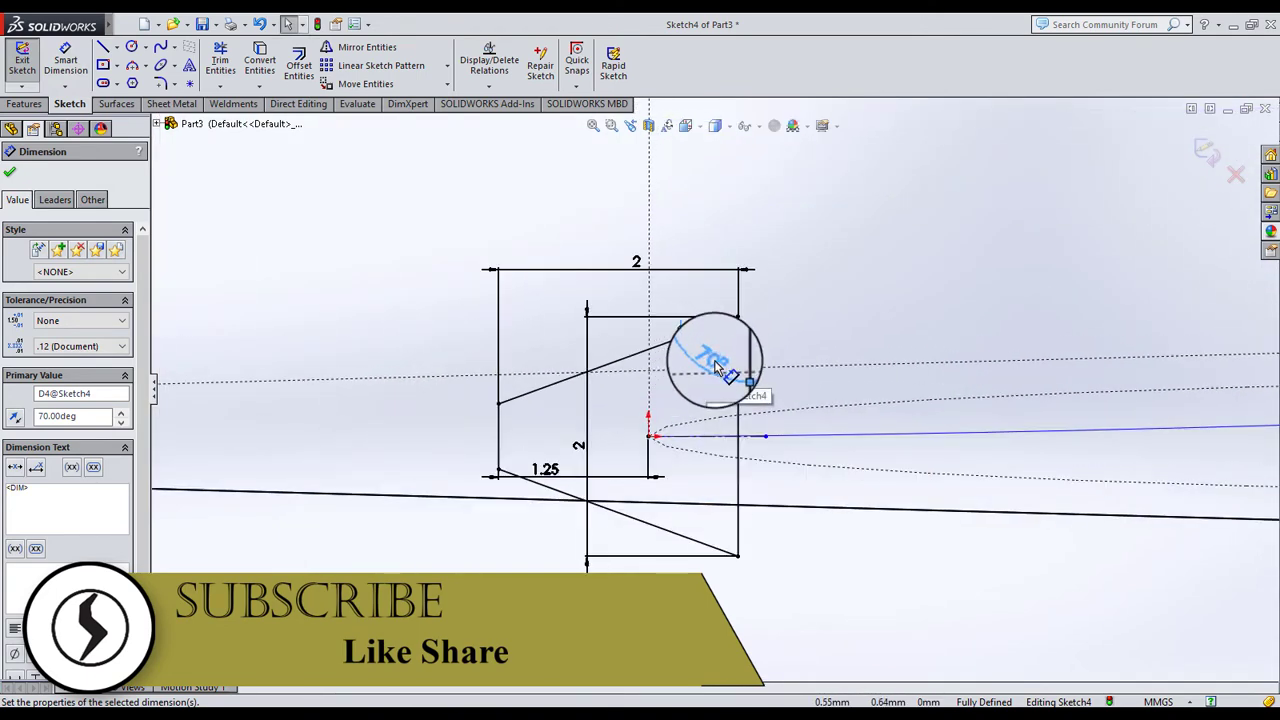
pyautogui.doubleClick(718, 366)
pyautogui.press('Return')
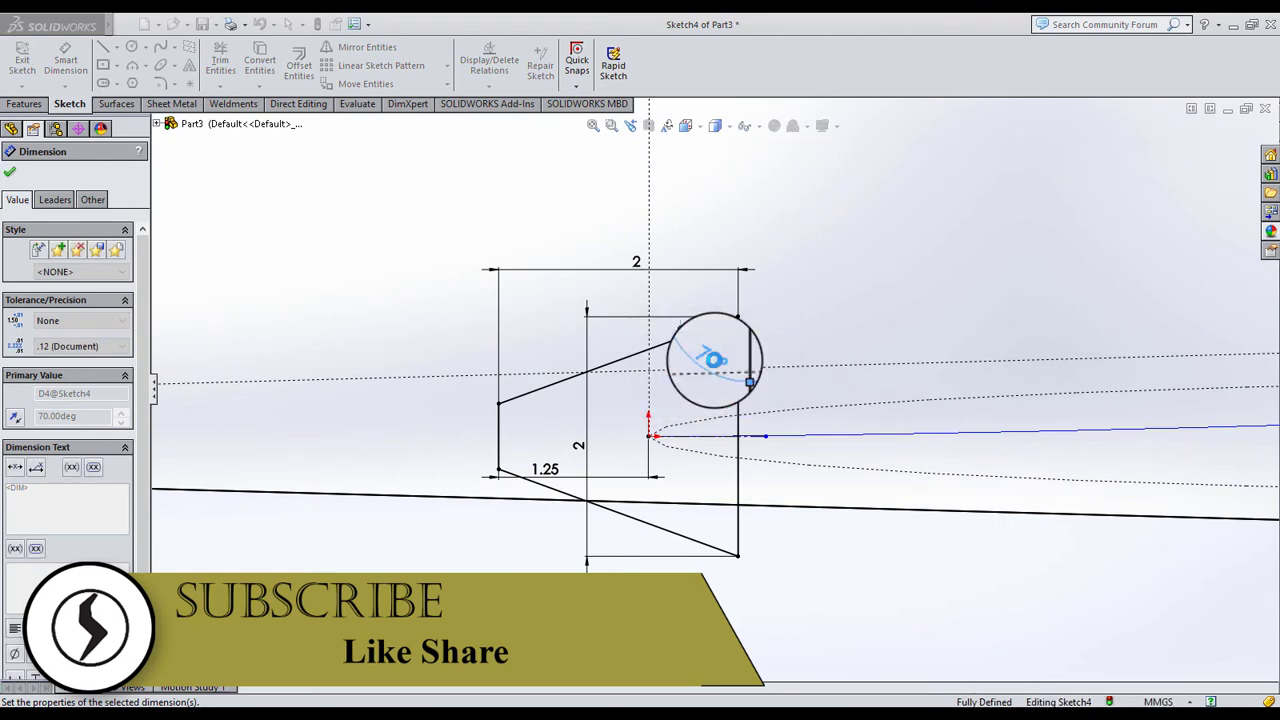
pyautogui.scroll(5, 731, 432)
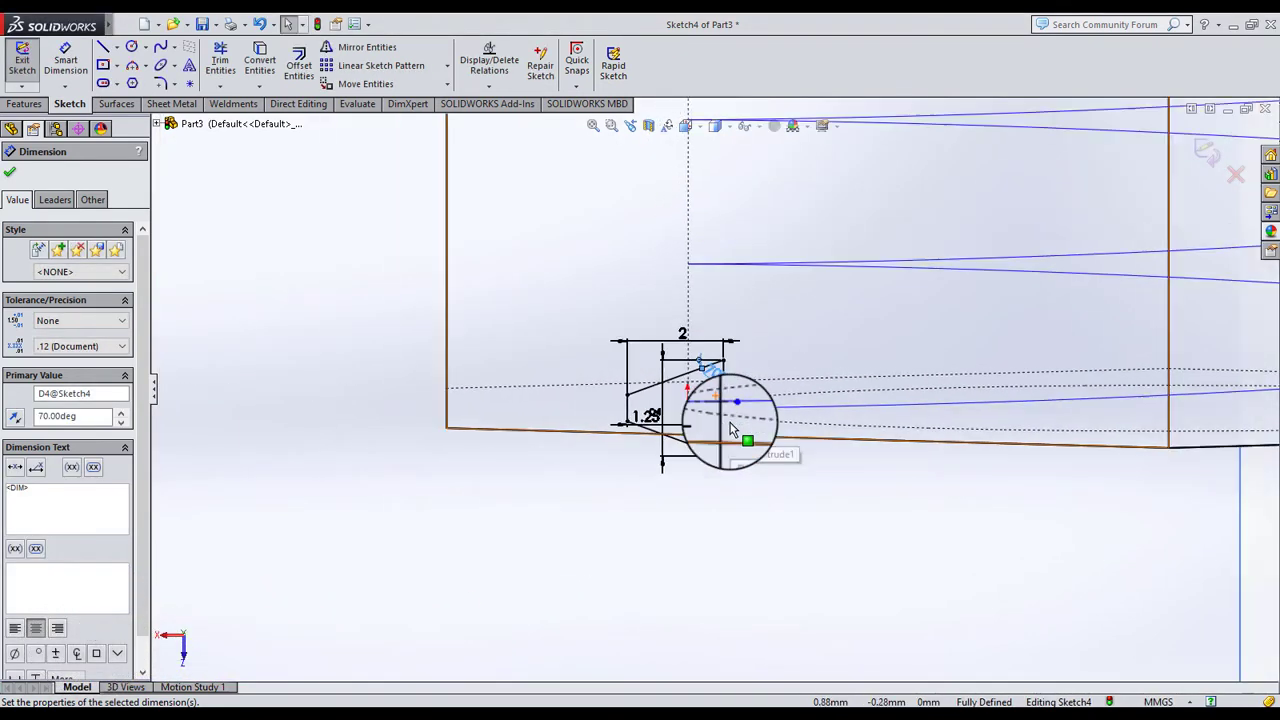
pyautogui.click(1105, 233)
# Exit the profile sketch, switch to shaded display, and orbit to see the whole nut
pyautogui.hotkey('ctrl', 'b')
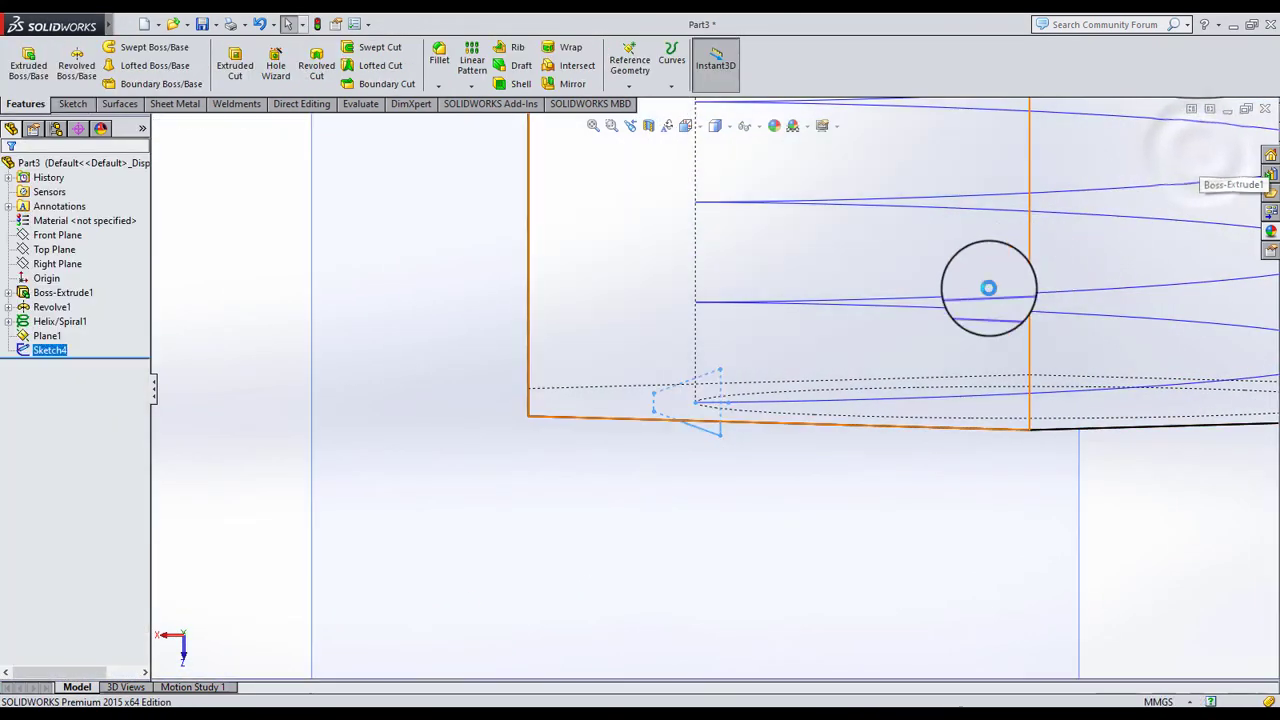
pyautogui.click(714, 125)
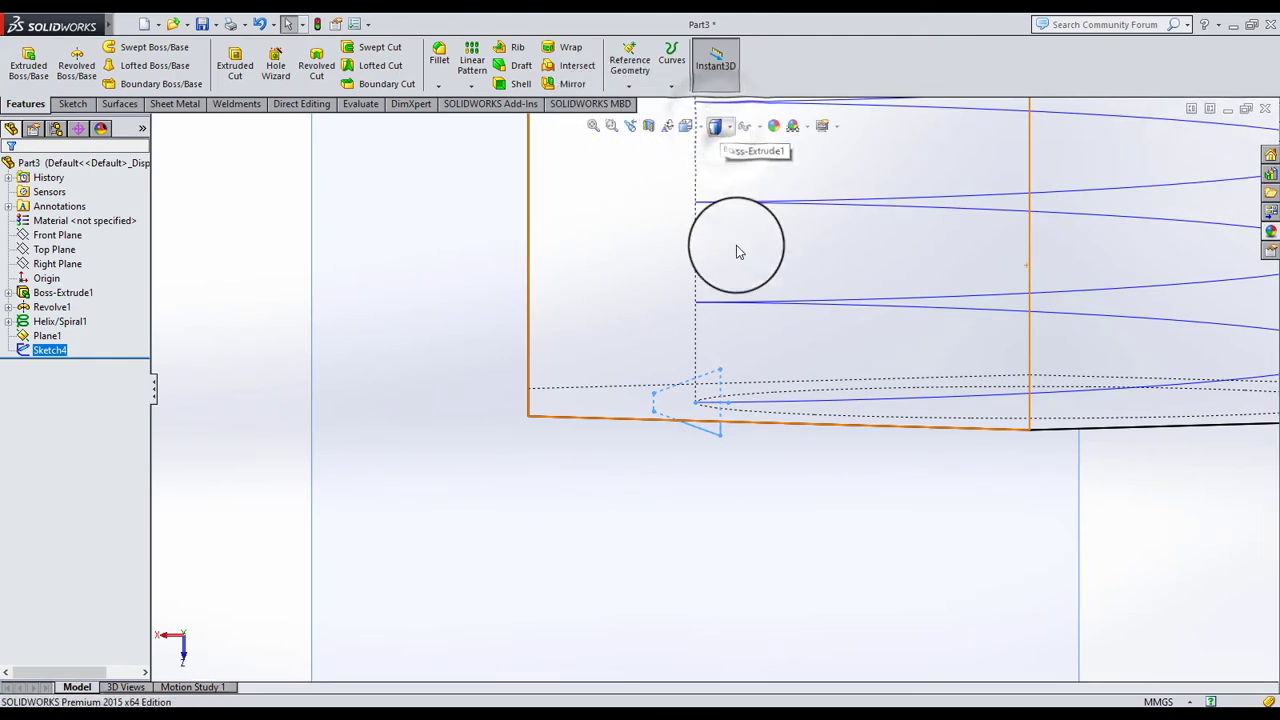
pyautogui.moveTo(751, 306); pyautogui.dragTo(766, 171, button='middle')
pyautogui.scroll(5, 766, 171)
pyautogui.moveTo(775, 338)
pyautogui.mouseDown(button='middle')
pyautogui.moveTo(733, 350)
pyautogui.moveTo(707, 437)
pyautogui.mouseUp(button='middle')
pyautogui.scroll(-4, 707, 437)
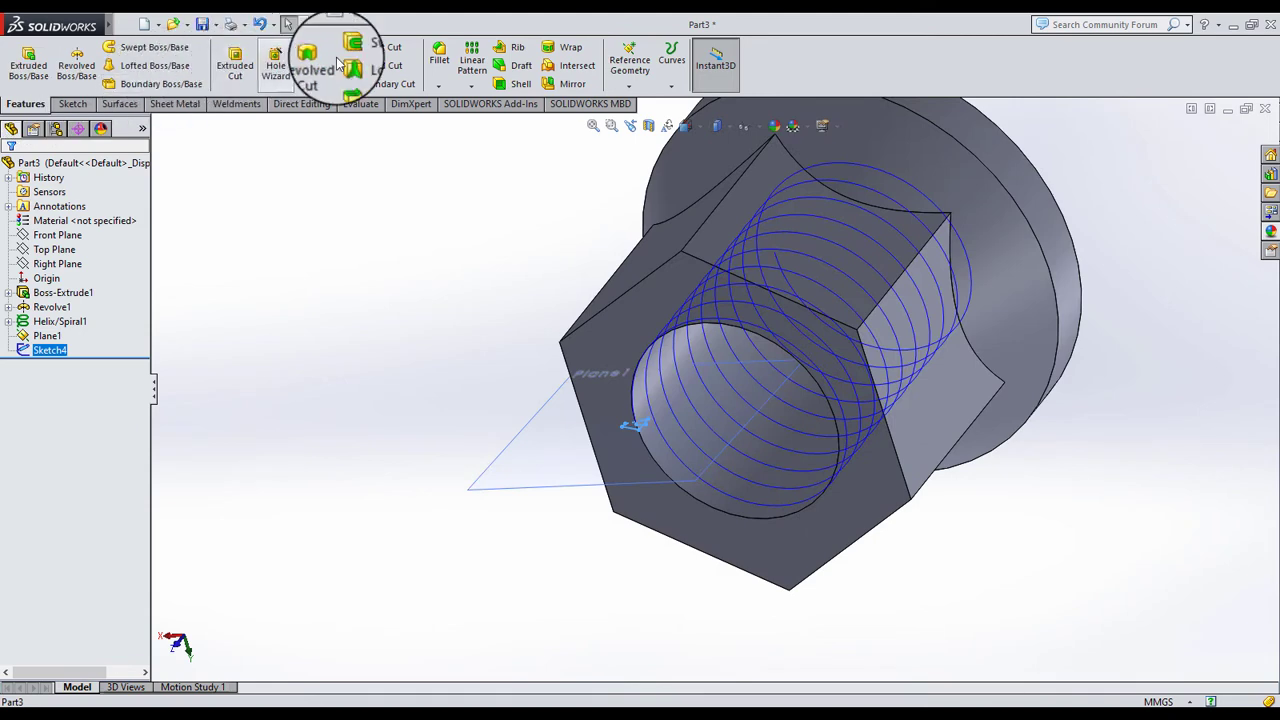
# Swept-cut Sketch4 along Helix/Spiral1 to create Cut-Sweep1, the internal thread
pyautogui.click(380, 47)
pyautogui.scroll(-2, 668, 443)
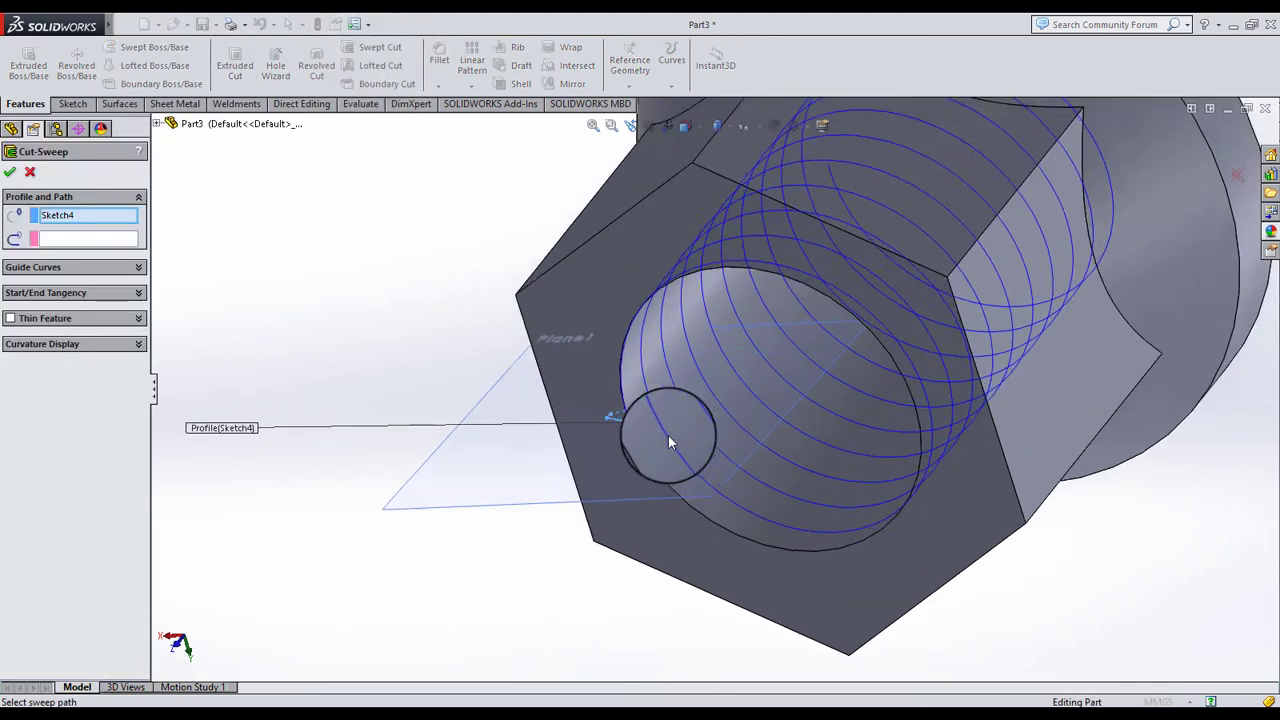
pyautogui.scroll(-3, 668, 440)
pyautogui.click(69, 238)
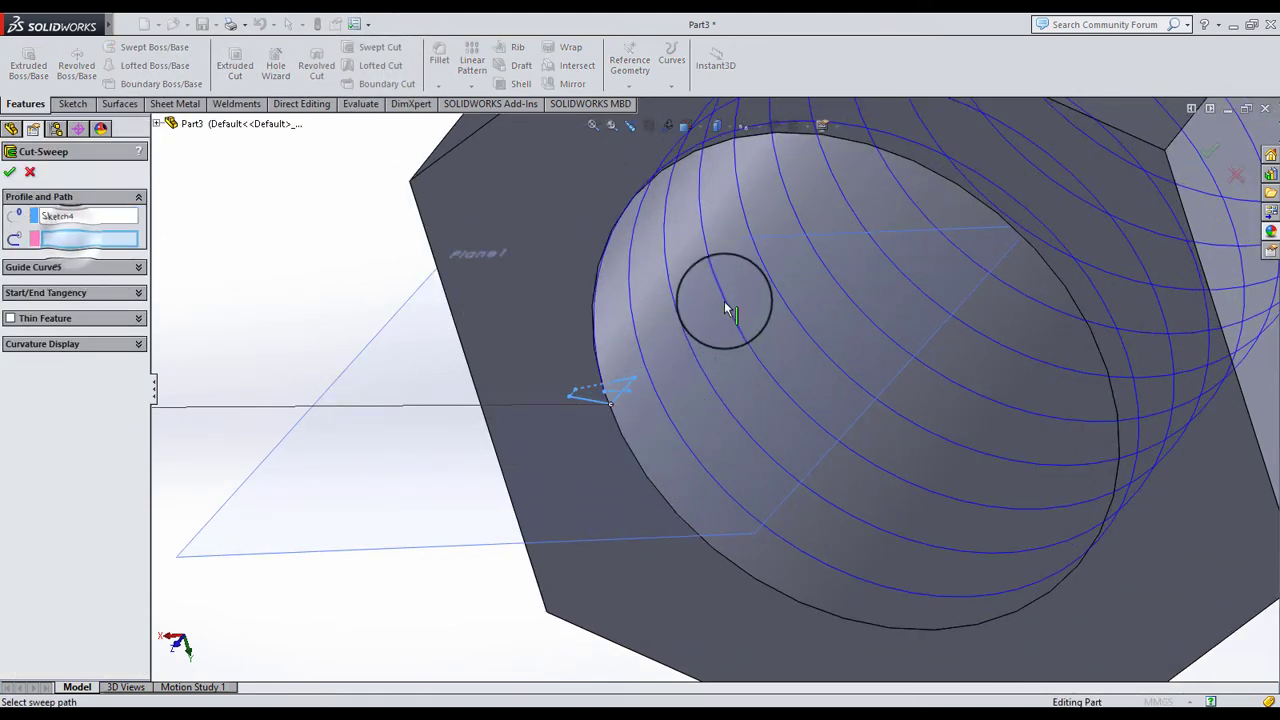
pyautogui.click(639, 343)
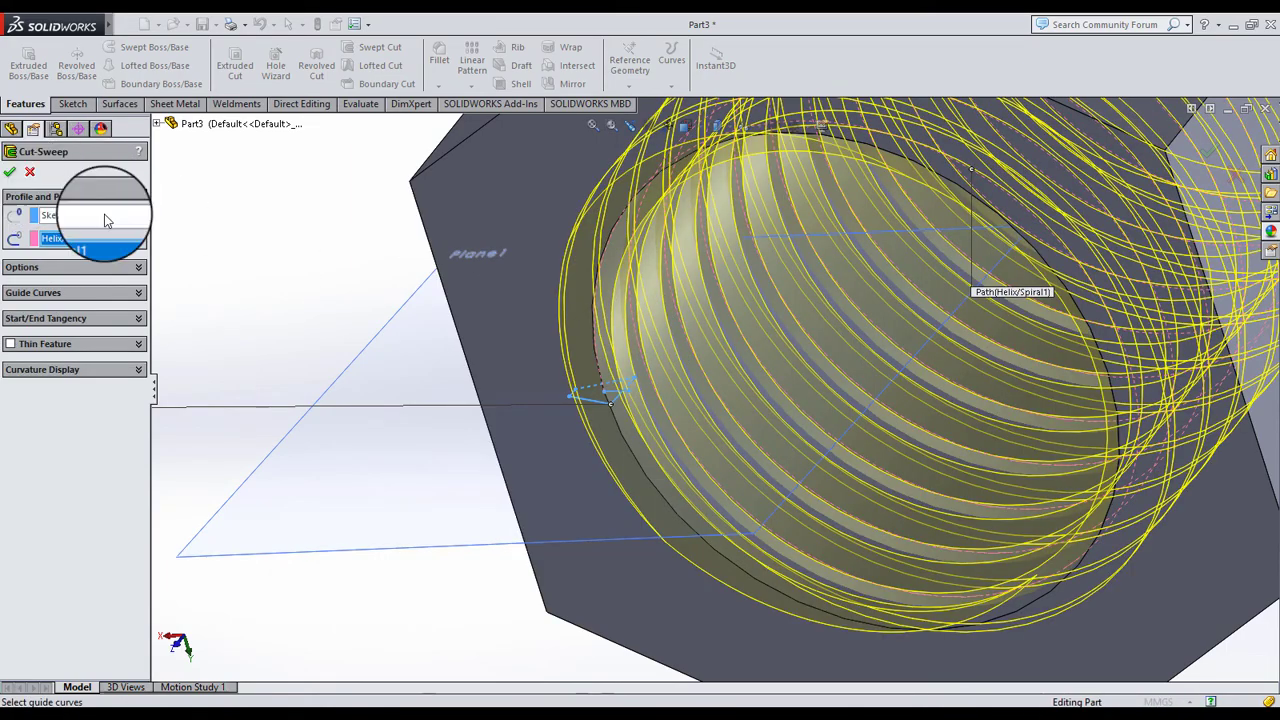
pyautogui.moveTo(514, 343)
pyautogui.mouseDown(button='middle')
pyautogui.moveTo(494, 392)
pyautogui.moveTo(470, 360)
pyautogui.mouseUp(button='middle')
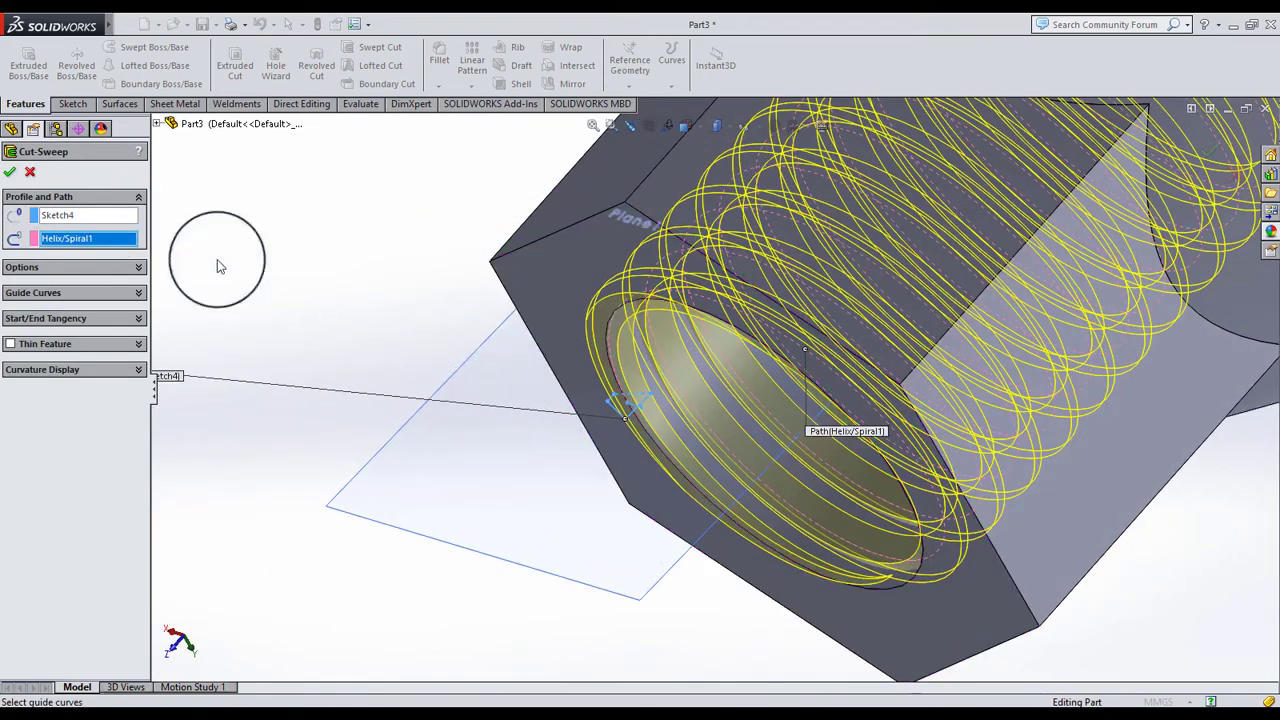
pyautogui.click(9, 176)
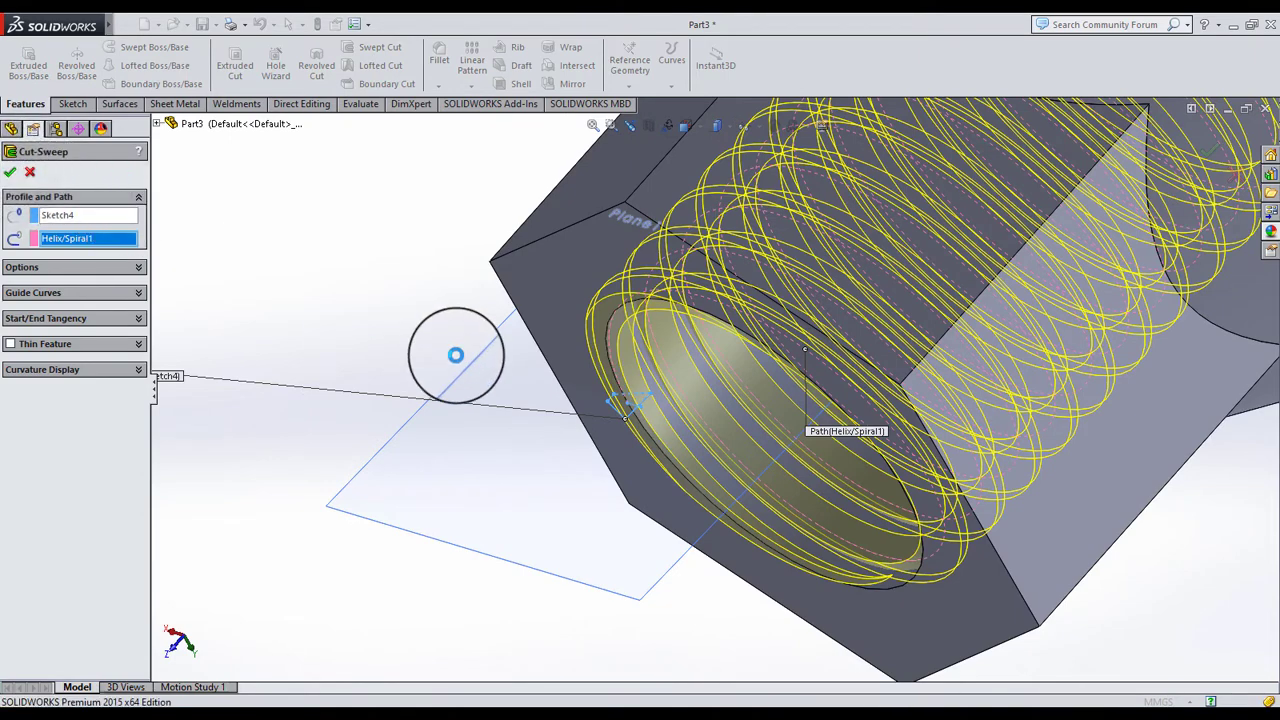
pyautogui.moveTo(681, 490)
pyautogui.mouseDown(button='middle')
pyautogui.moveTo(806, 371)
pyautogui.moveTo(860, 251)
pyautogui.moveTo(943, 377)
pyautogui.mouseUp(button='middle')
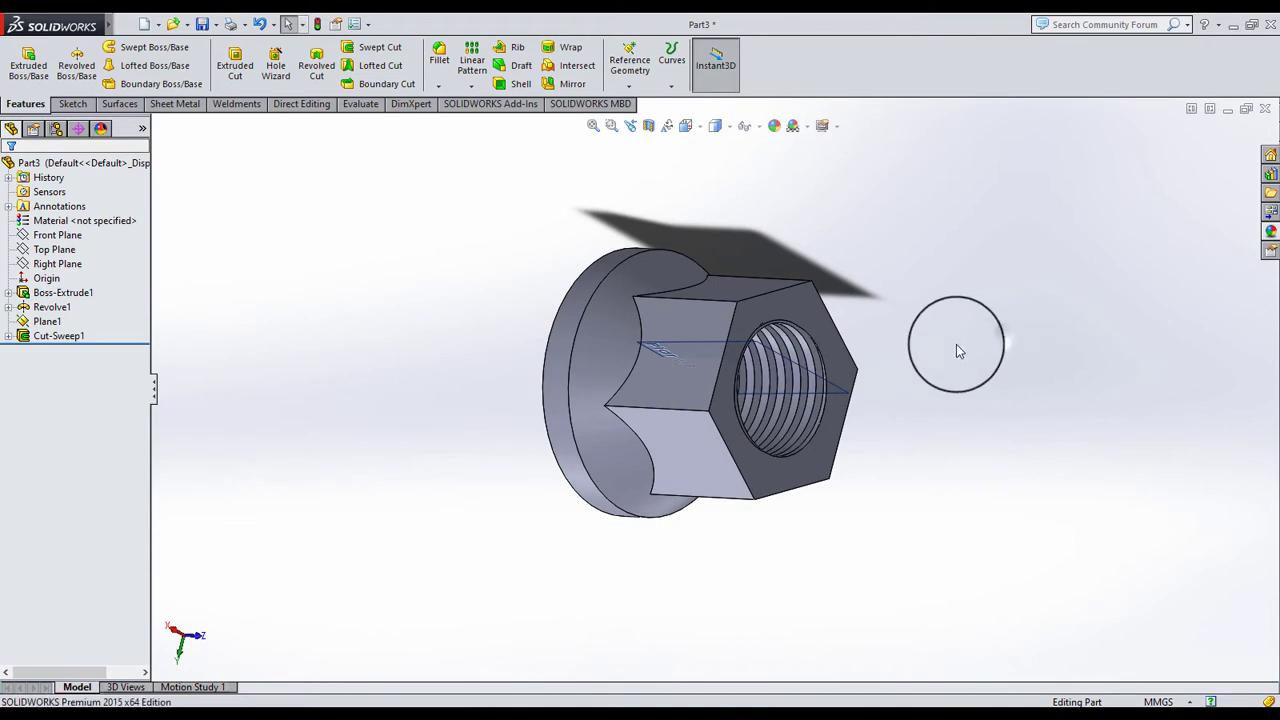
pyautogui.scroll(-5, 857, 360)
pyautogui.moveTo(857, 360)
pyautogui.mouseDown(button='middle')
pyautogui.moveTo(900, 409)
pyautogui.moveTo(863, 386)
pyautogui.moveTo(864, 398)
pyautogui.mouseUp(button='middle')
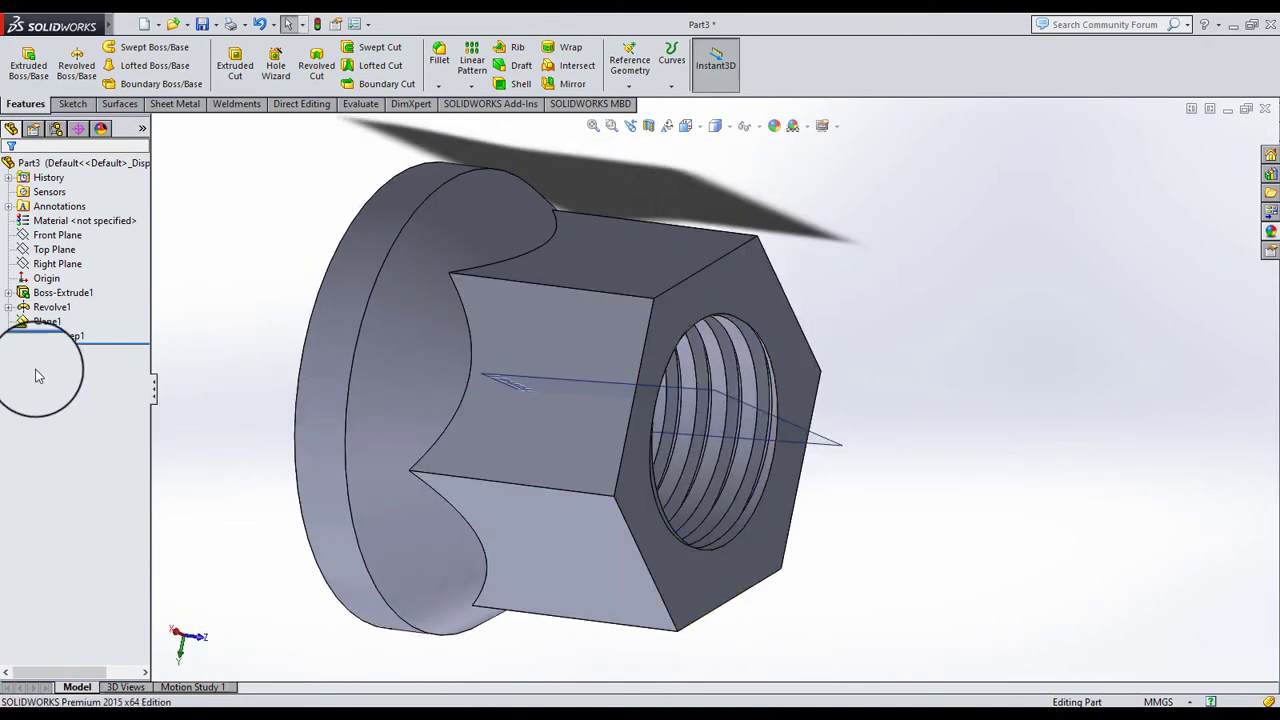
pyautogui.click(72, 364)
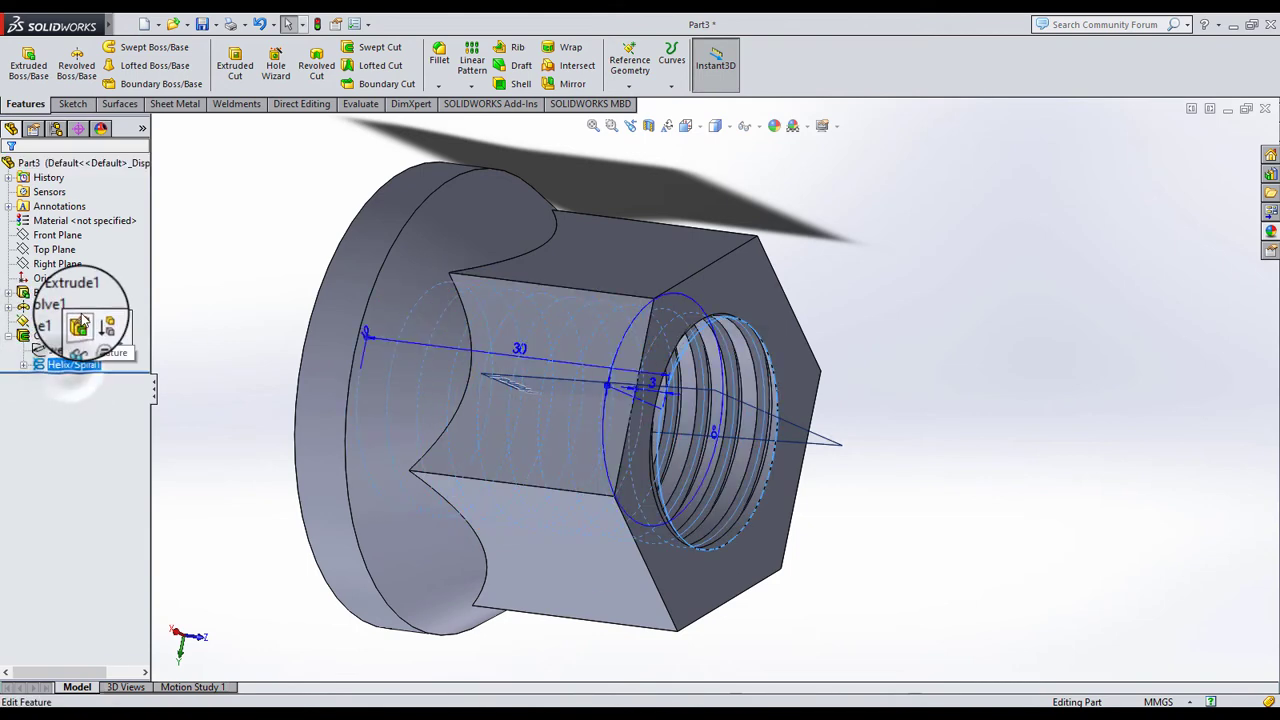
pyautogui.click(80, 318)
pyautogui.click(87, 360)
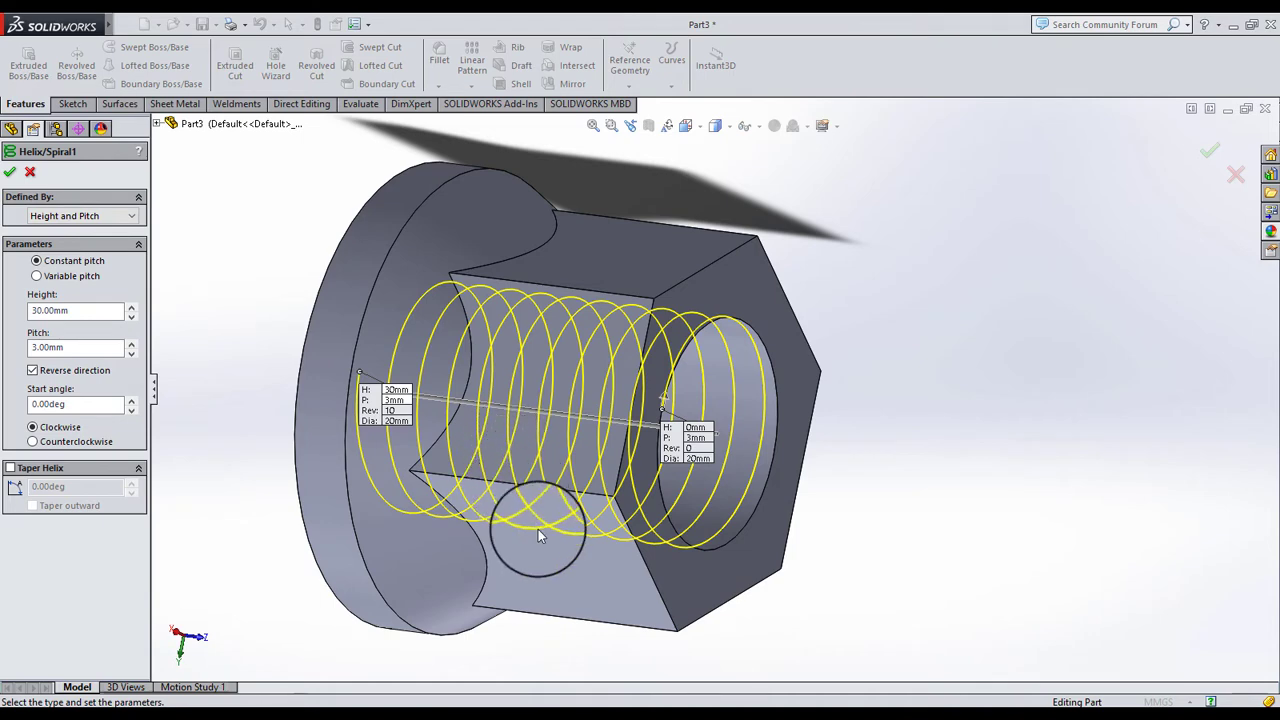
pyautogui.scroll(-3, 538, 529)
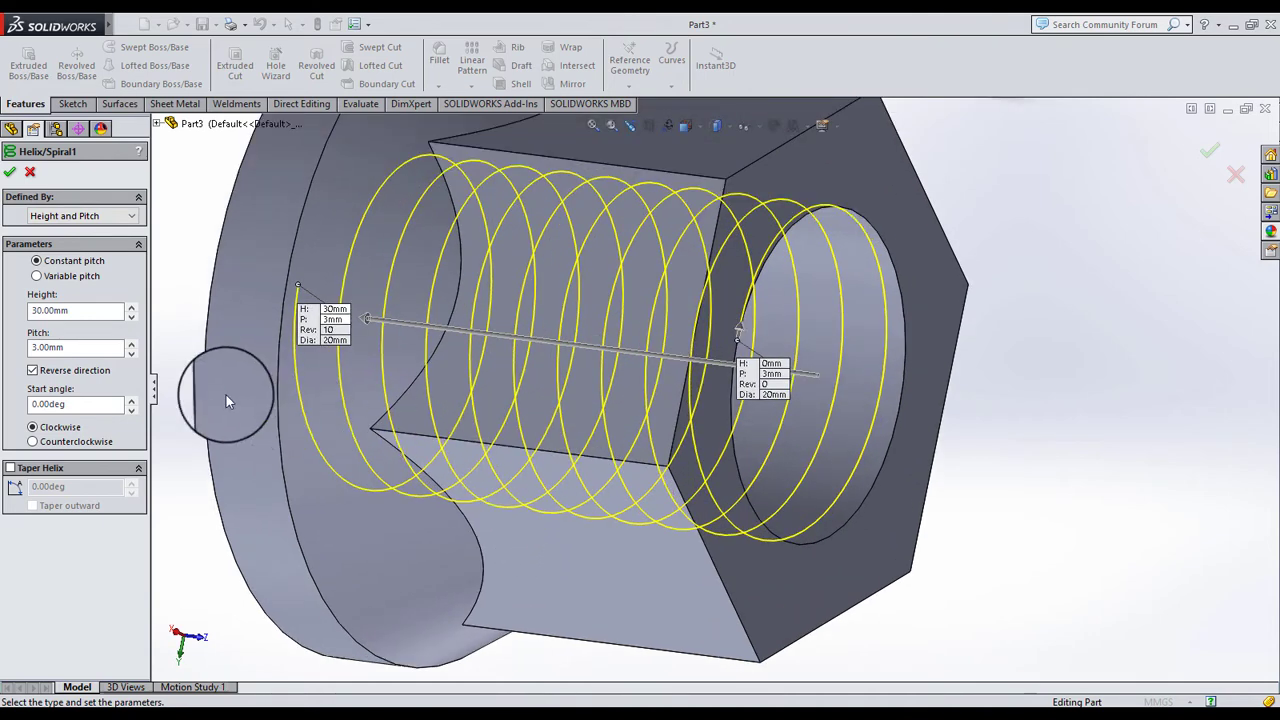
pyautogui.scroll(2, 335, 372)
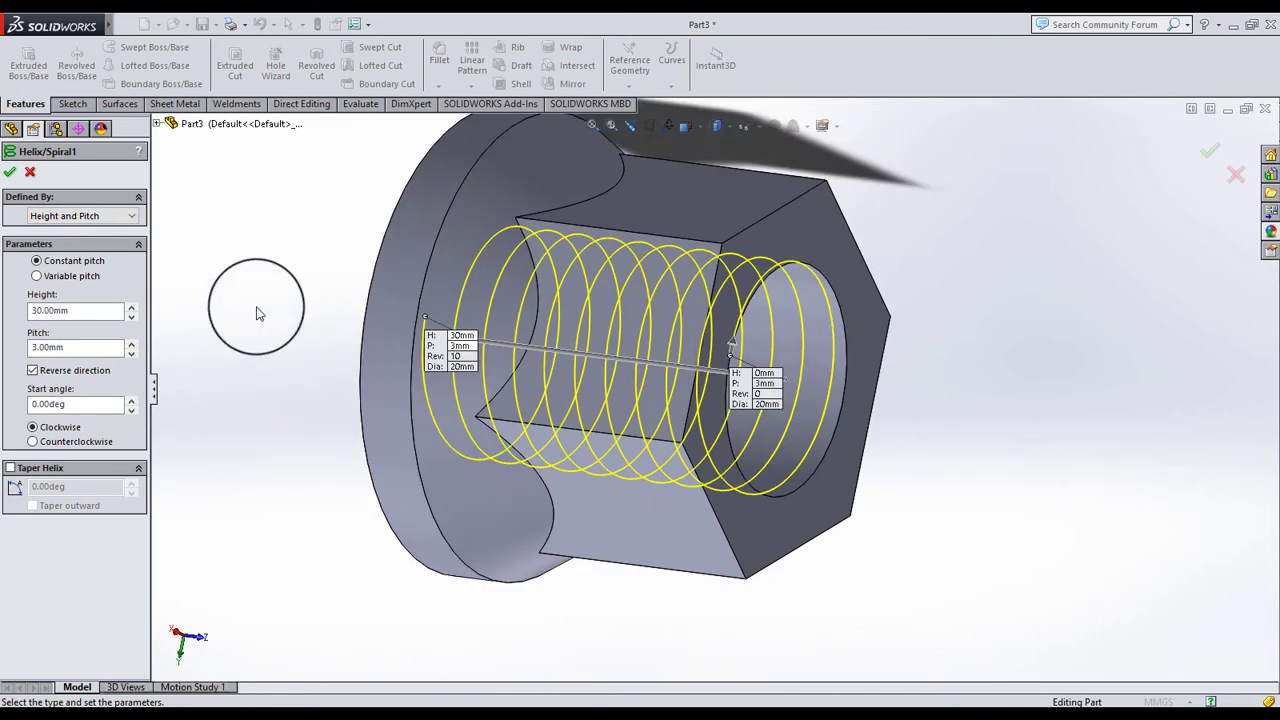
pyautogui.click(30, 172)
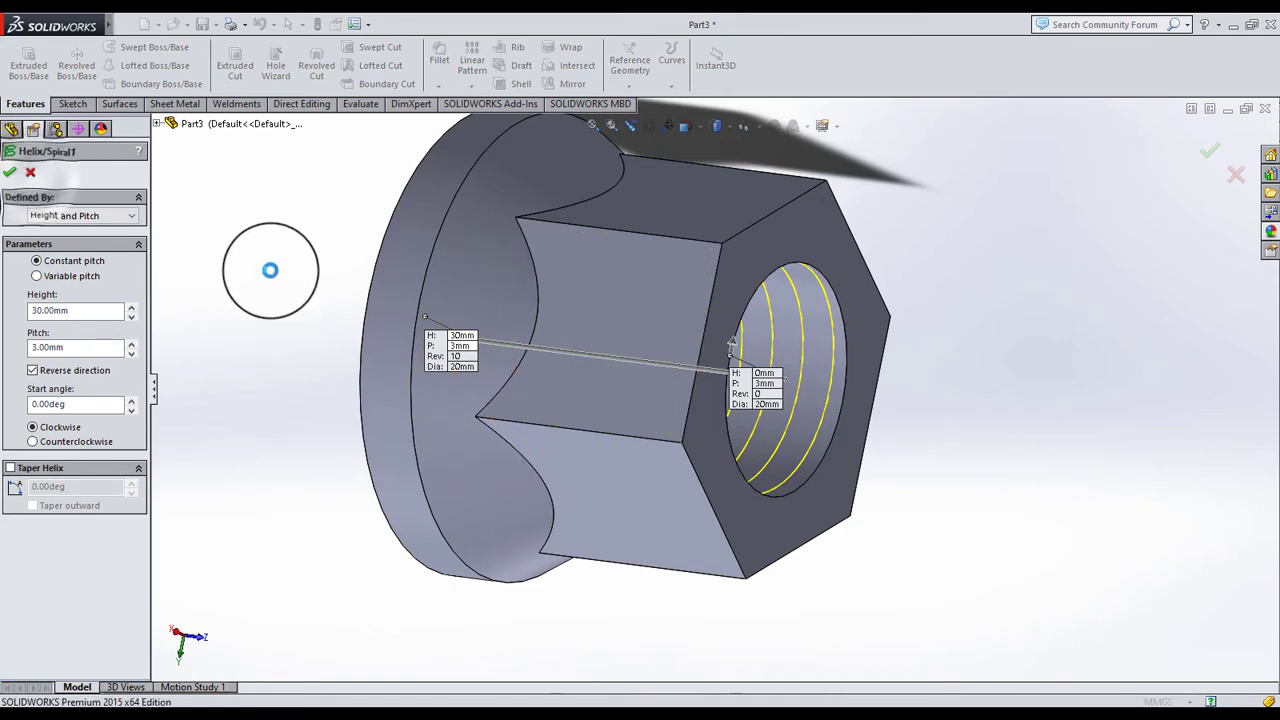
pyautogui.moveTo(358, 334)
pyautogui.mouseDown(button='middle')
pyautogui.moveTo(597, 371)
pyautogui.moveTo(566, 277)
pyautogui.moveTo(677, 334)
pyautogui.moveTo(778, 412)
pyautogui.mouseUp(button='middle')
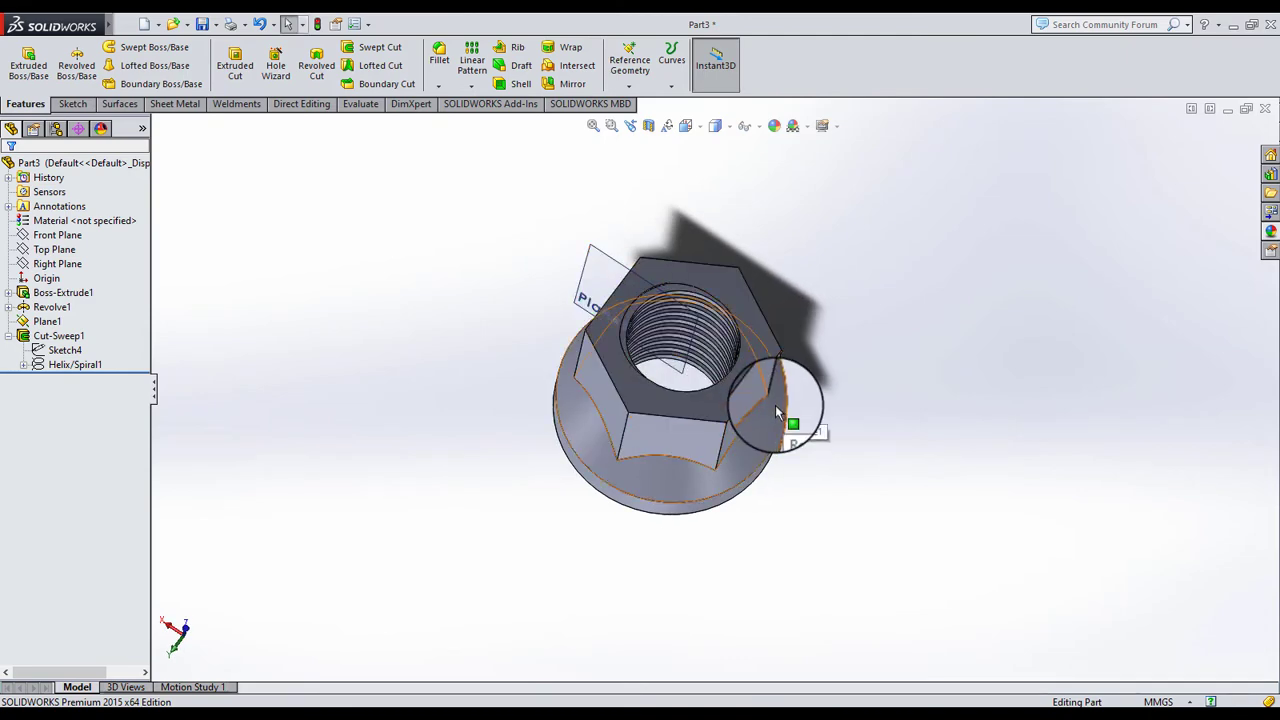
# Start Sketch5 on the nut's top hex face and view it Normal To
pyautogui.scroll(-2, 777, 412)
pyautogui.scroll(-3, 771, 360)
pyautogui.click(771, 345)
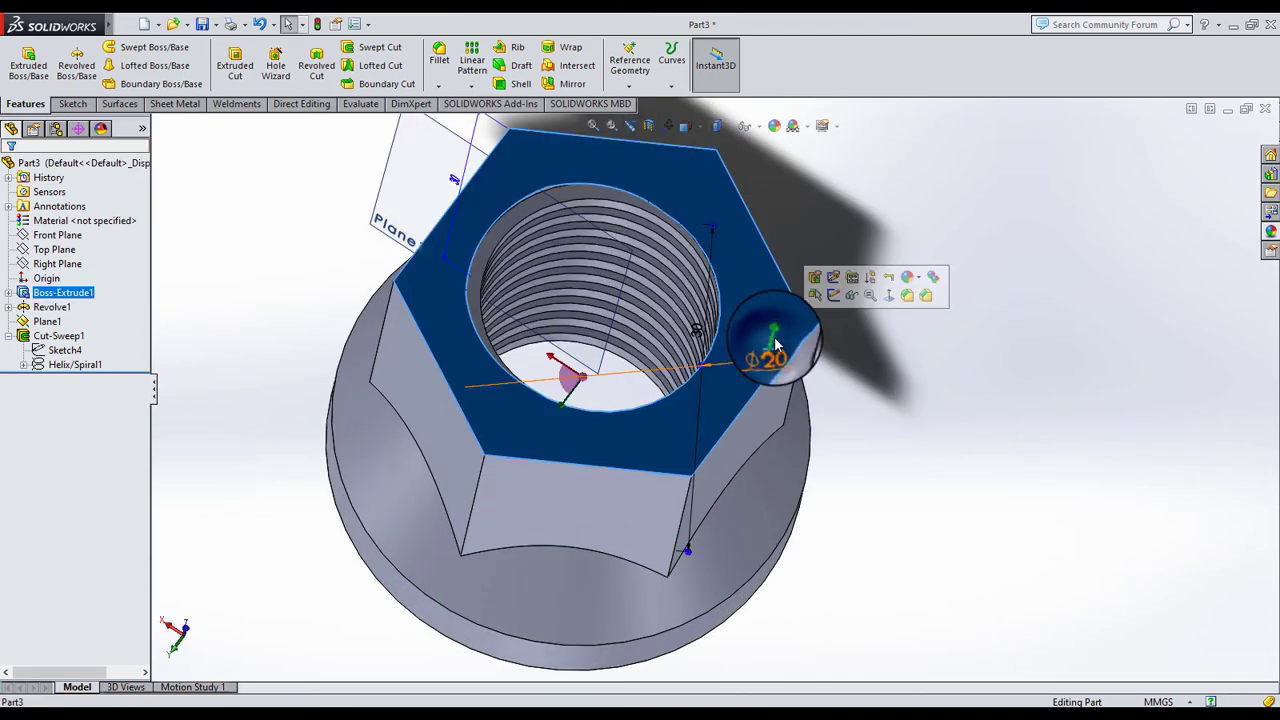
pyautogui.click(833, 294)
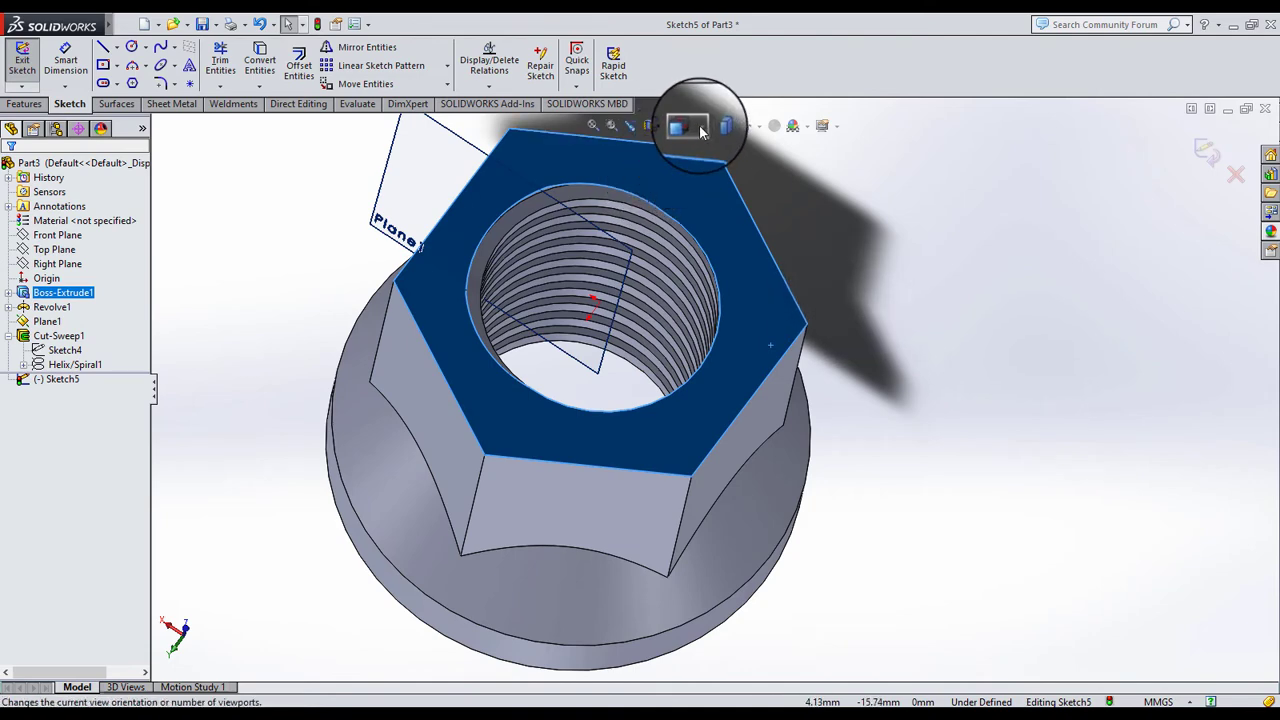
pyautogui.click(668, 127)
pyautogui.click(767, 202)
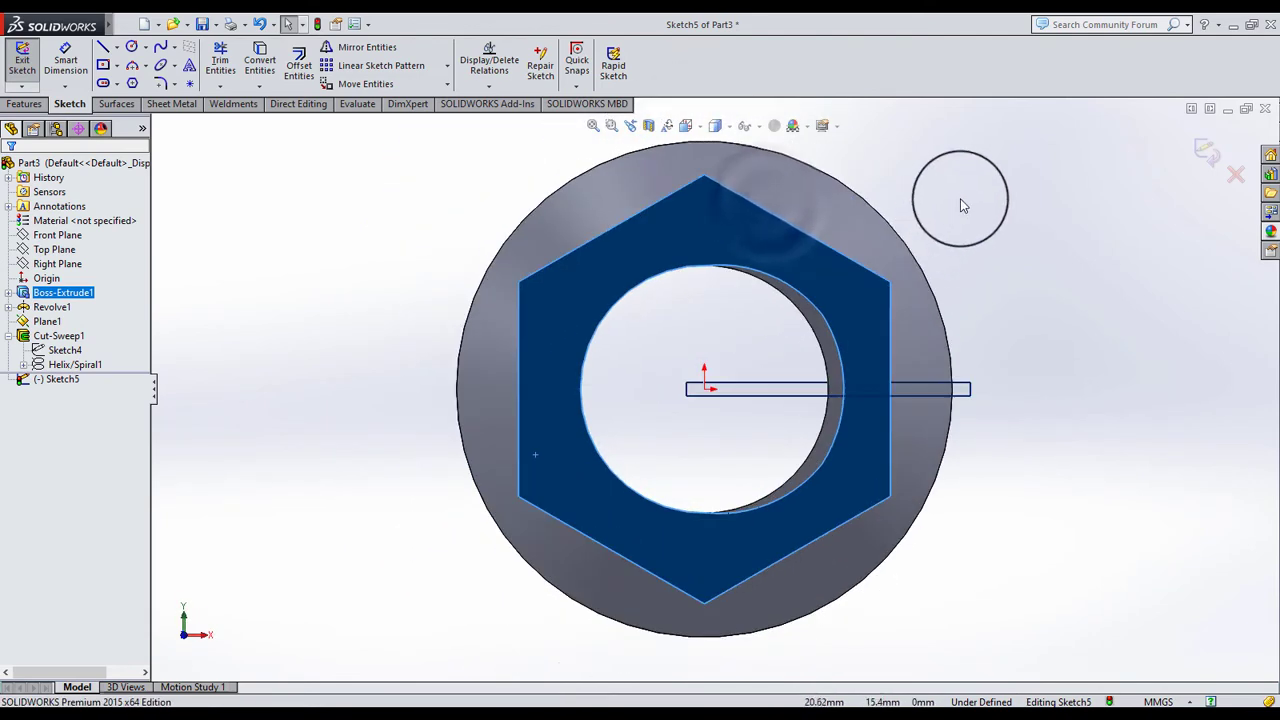
pyautogui.click(958, 196)
# Draw a circle centred on the origin and make it tangent to the hexagon's left edge
pyautogui.click(131, 46)
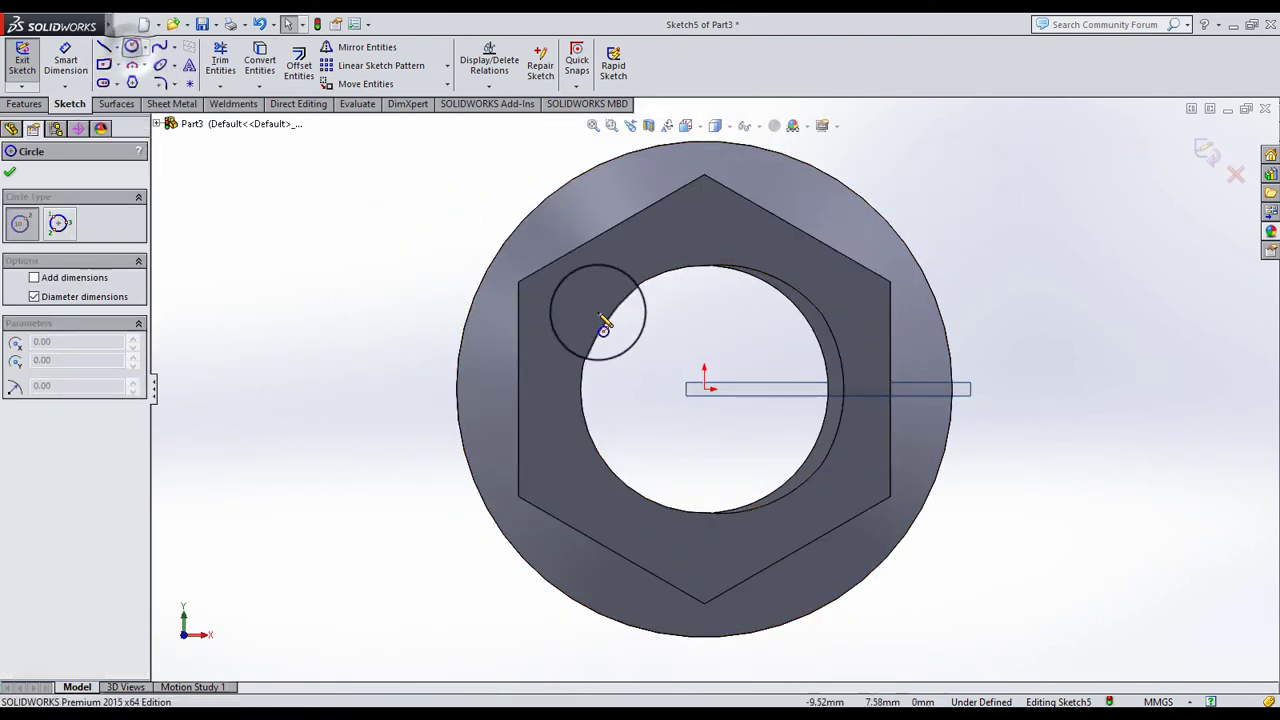
pyautogui.click(704, 389)
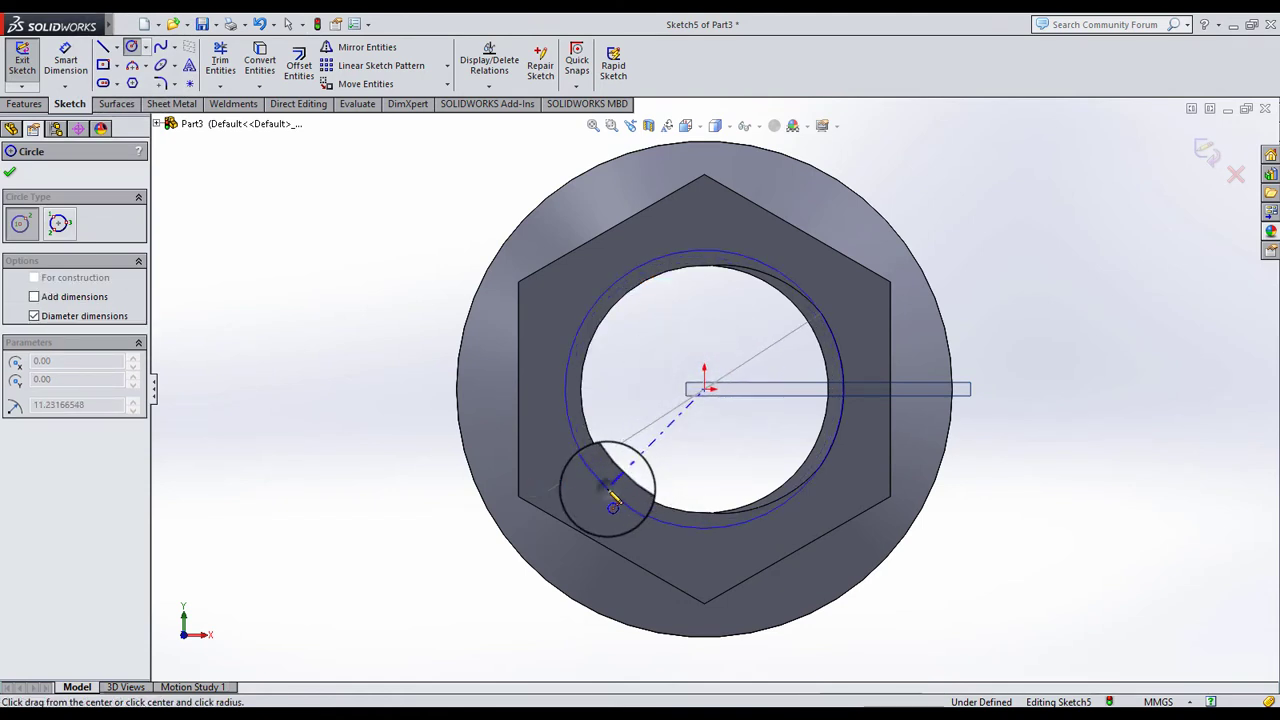
pyautogui.click(605, 488)
pyautogui.click(14, 183)
pyautogui.click(343, 206)
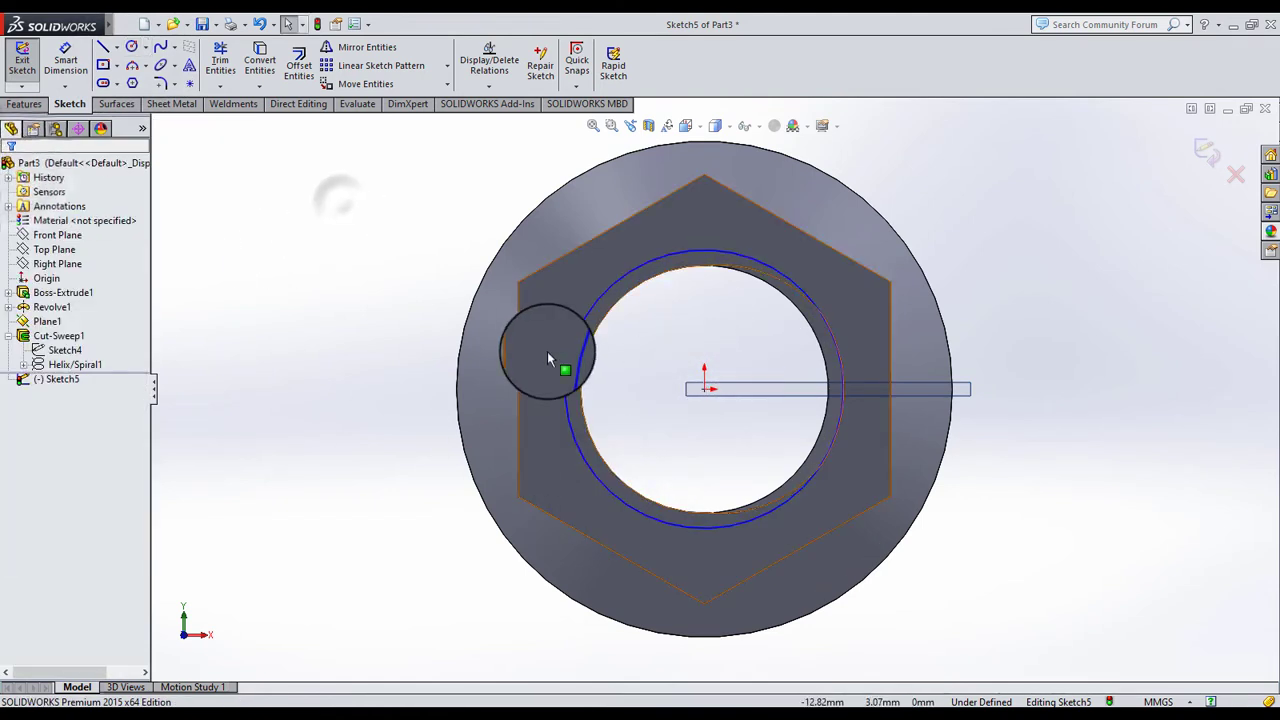
pyautogui.click(581, 339)
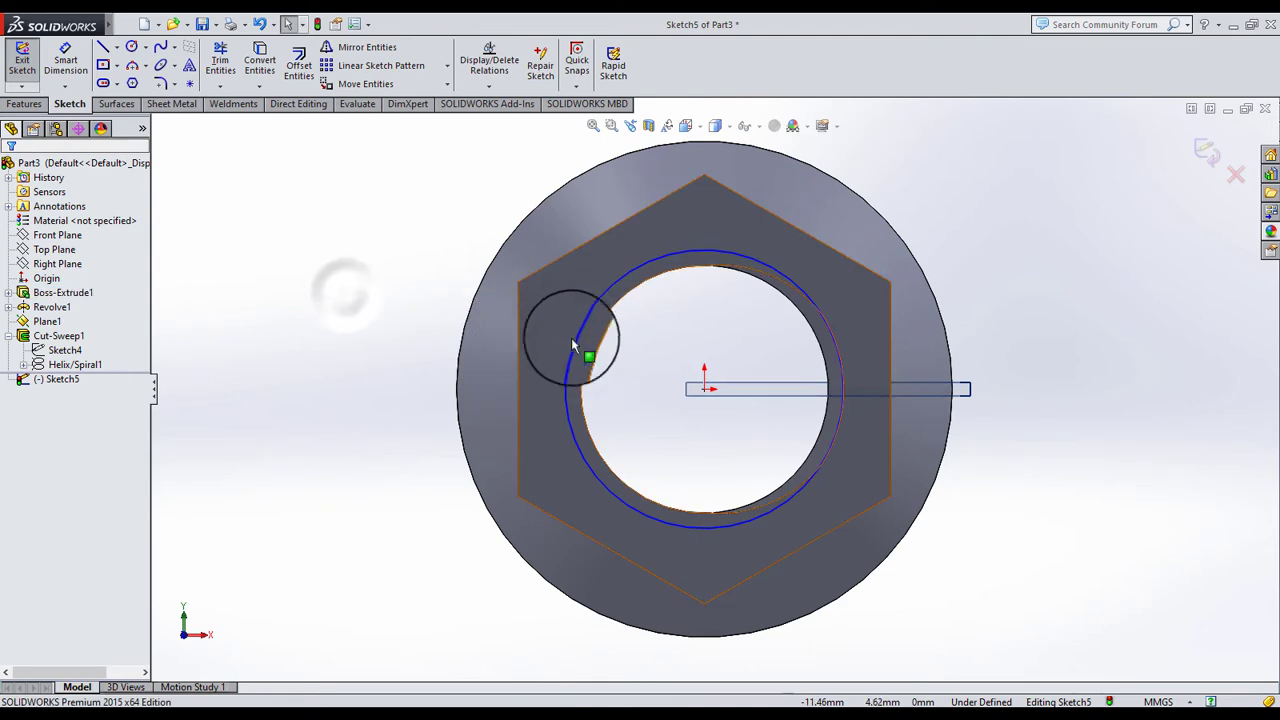
pyautogui.click(572, 340)
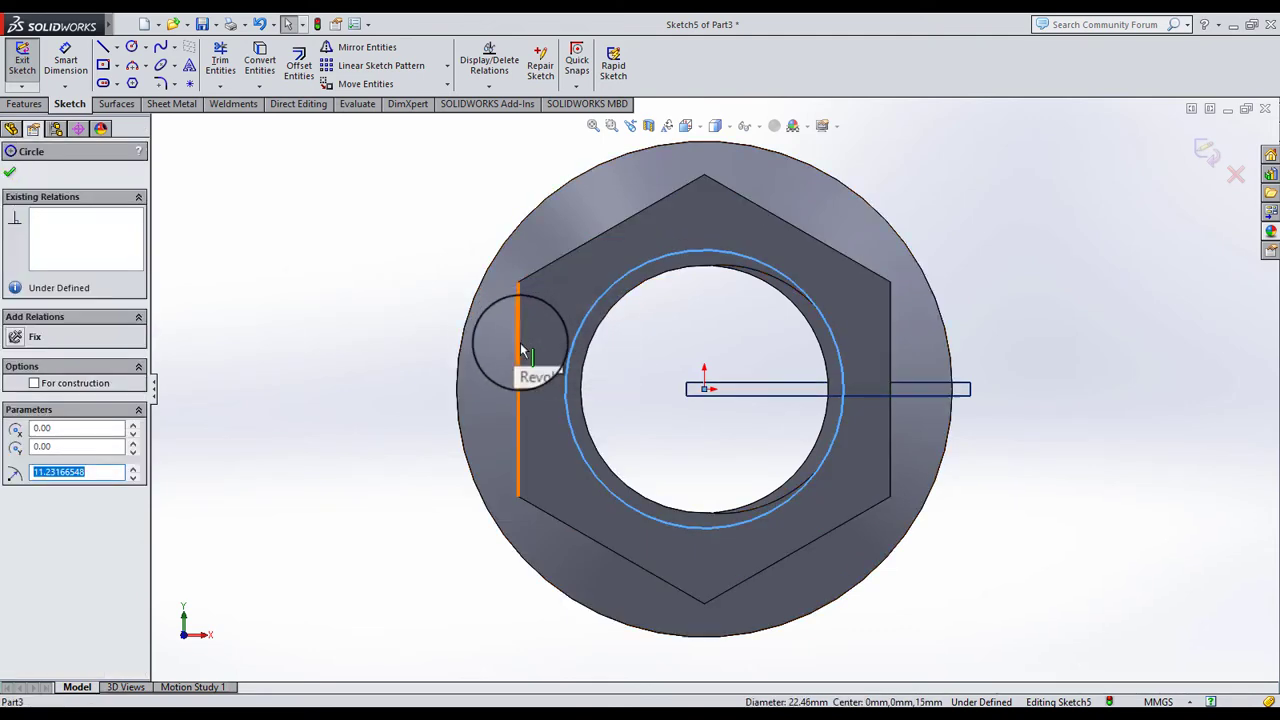
pyautogui.keyDown('ctrl'); pyautogui.click(519, 352); pyautogui.keyUp('ctrl')
pyautogui.click(14, 432)
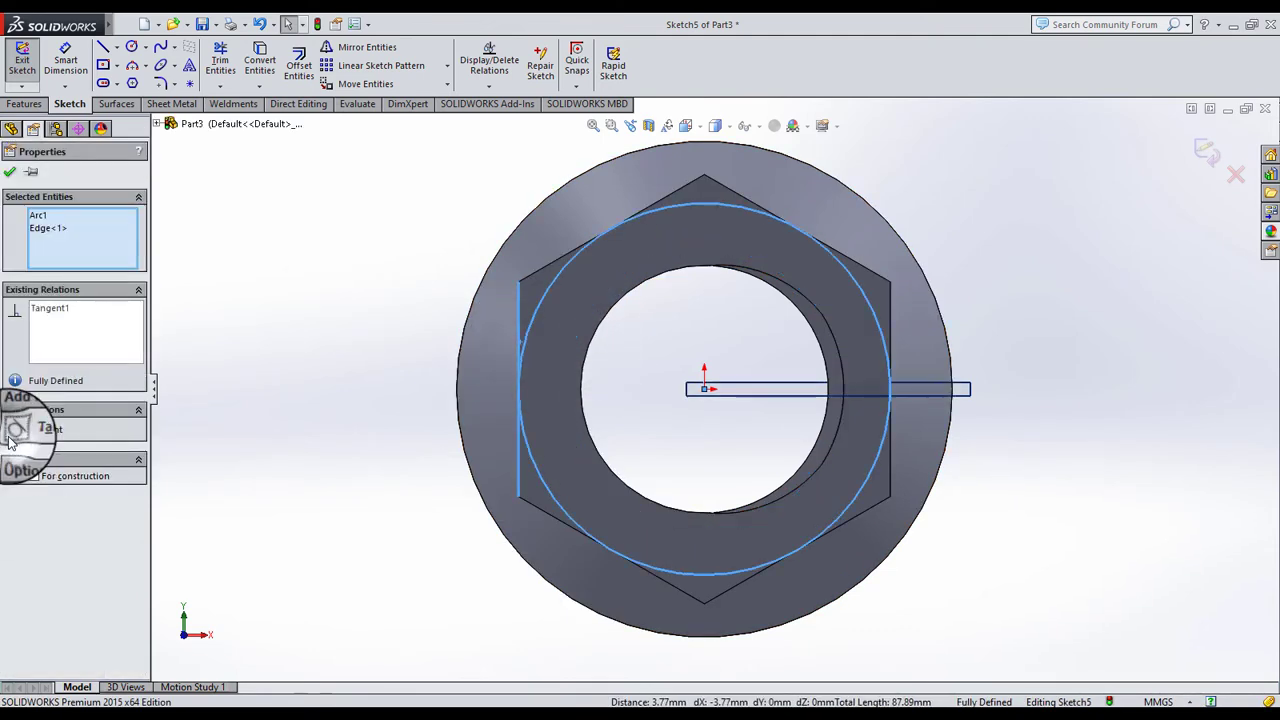
pyautogui.click(252, 351)
pyautogui.click(32, 104)
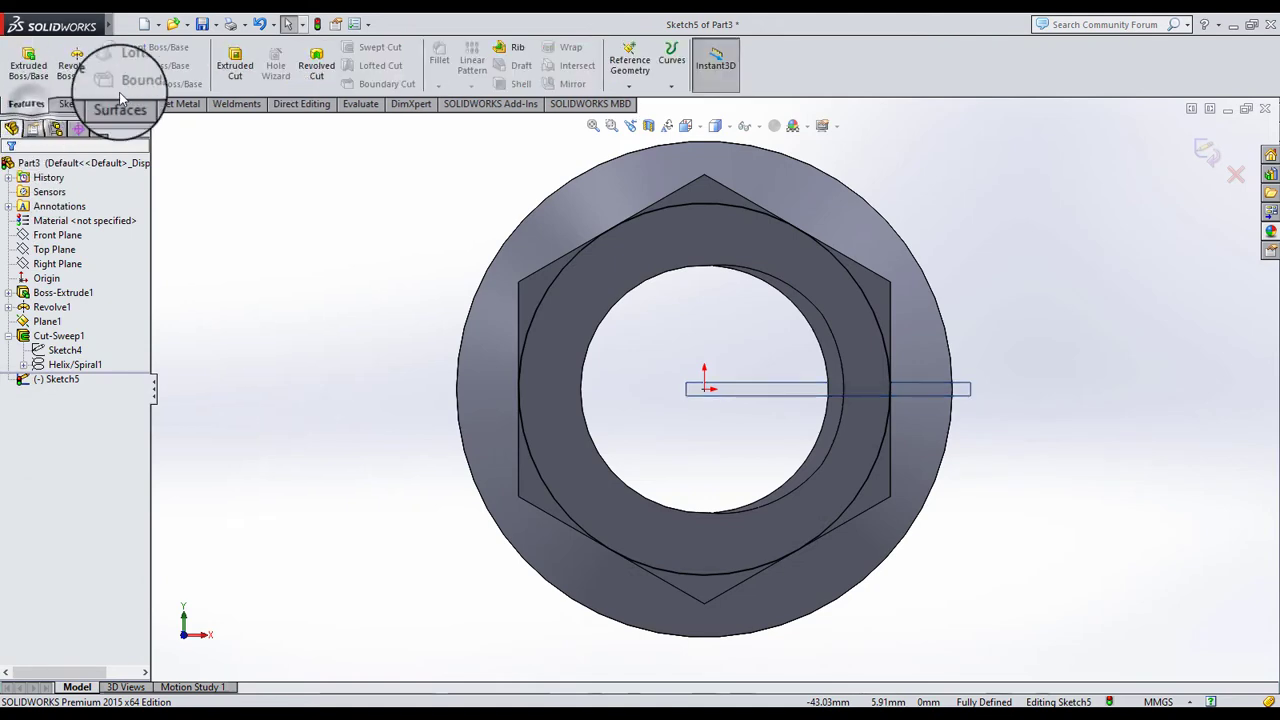
# Extrude-cut Sketch5 10 mm deep into the nut
pyautogui.click(234, 62)
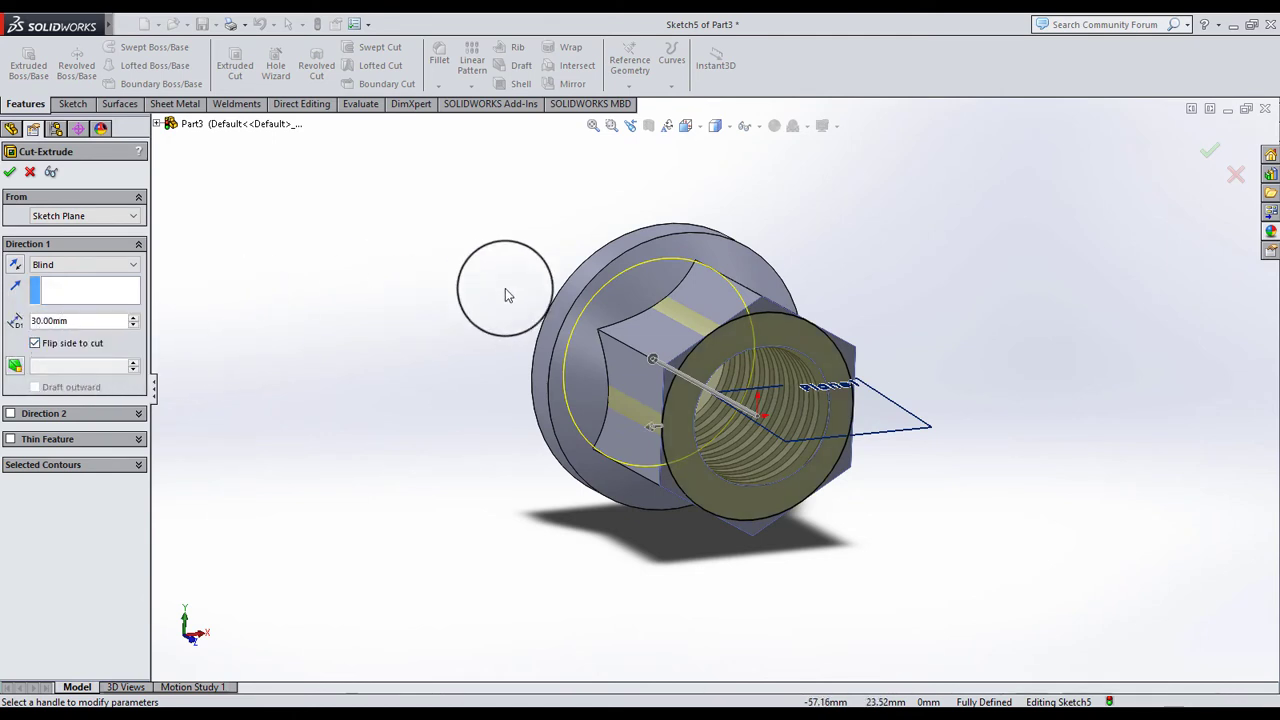
pyautogui.scroll(-2, 505, 295)
pyautogui.doubleClick(90, 321)
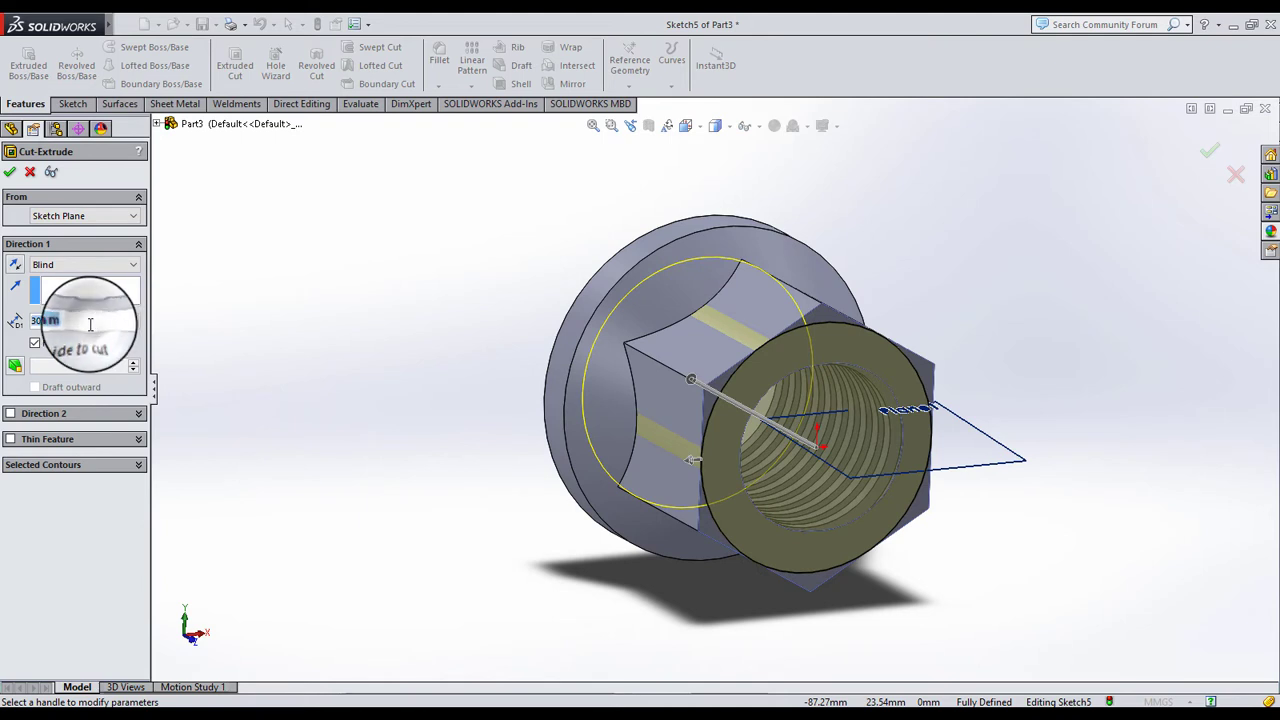
pyautogui.write('10')
pyautogui.press('Return')
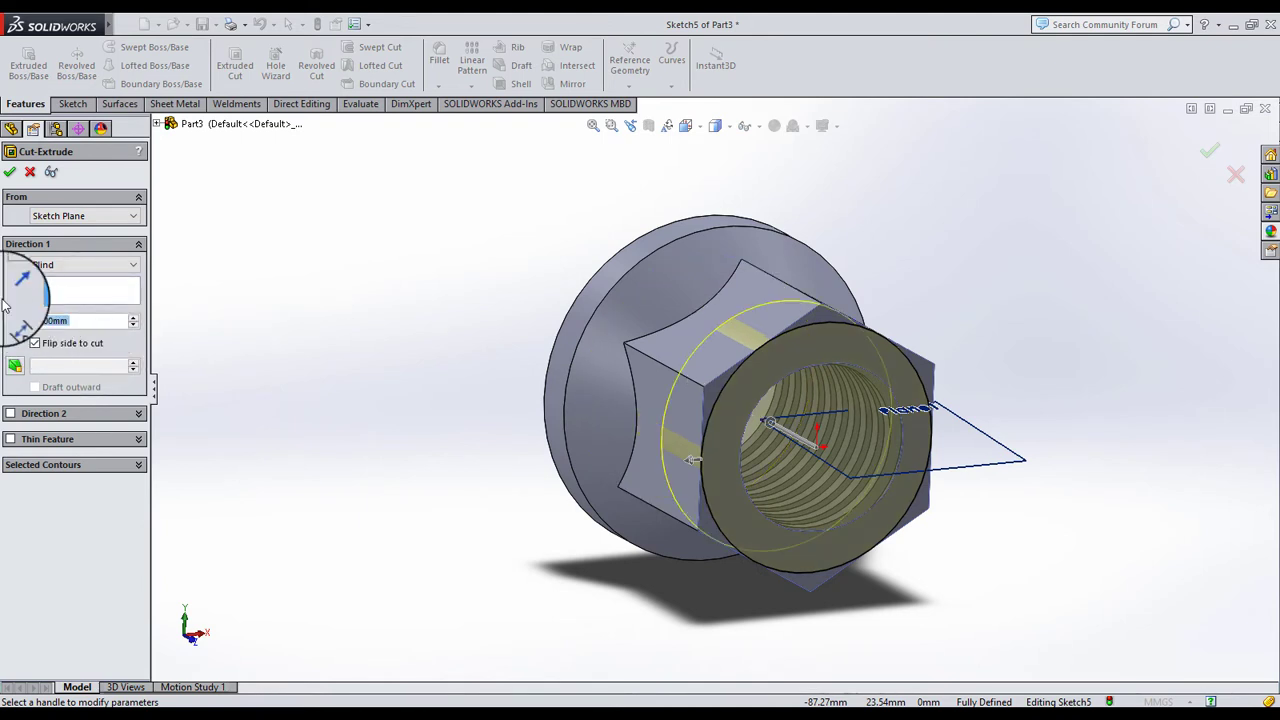
pyautogui.click(12, 172)
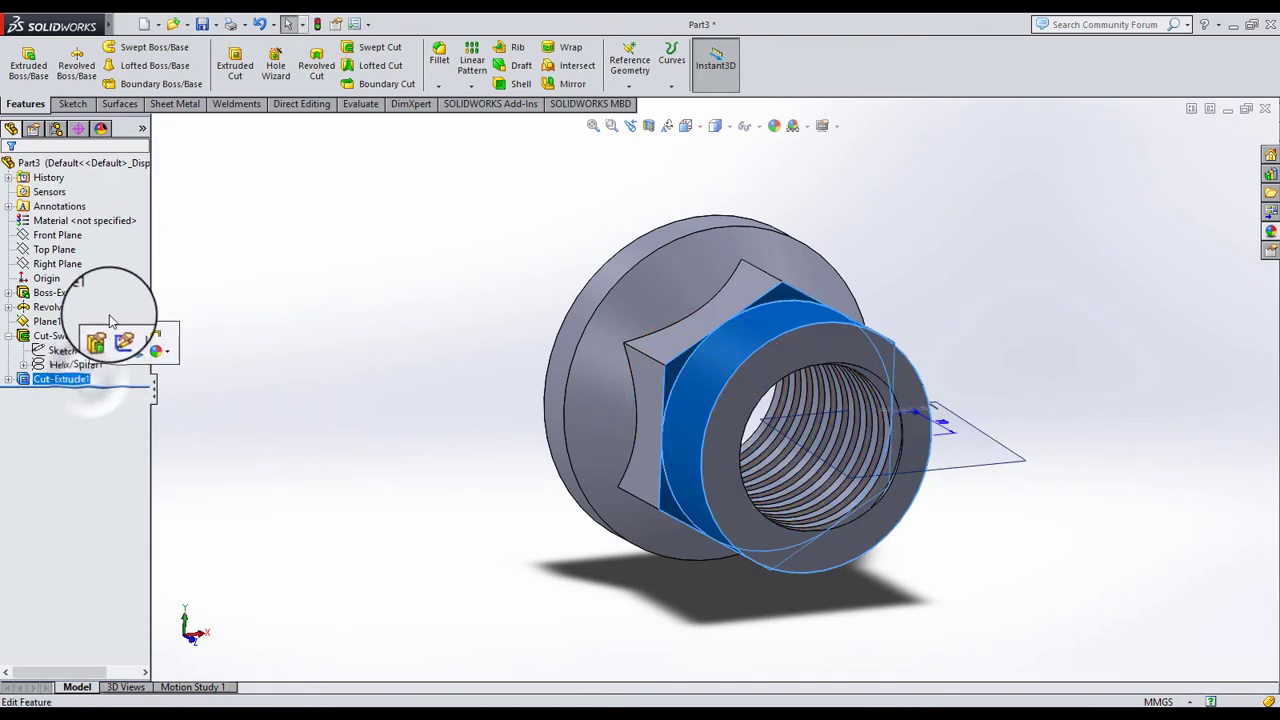
# Edit Cut-Extrude1 to flip the side to cut and add a 30° draft
pyautogui.click(95, 337)
pyautogui.click(35, 342)
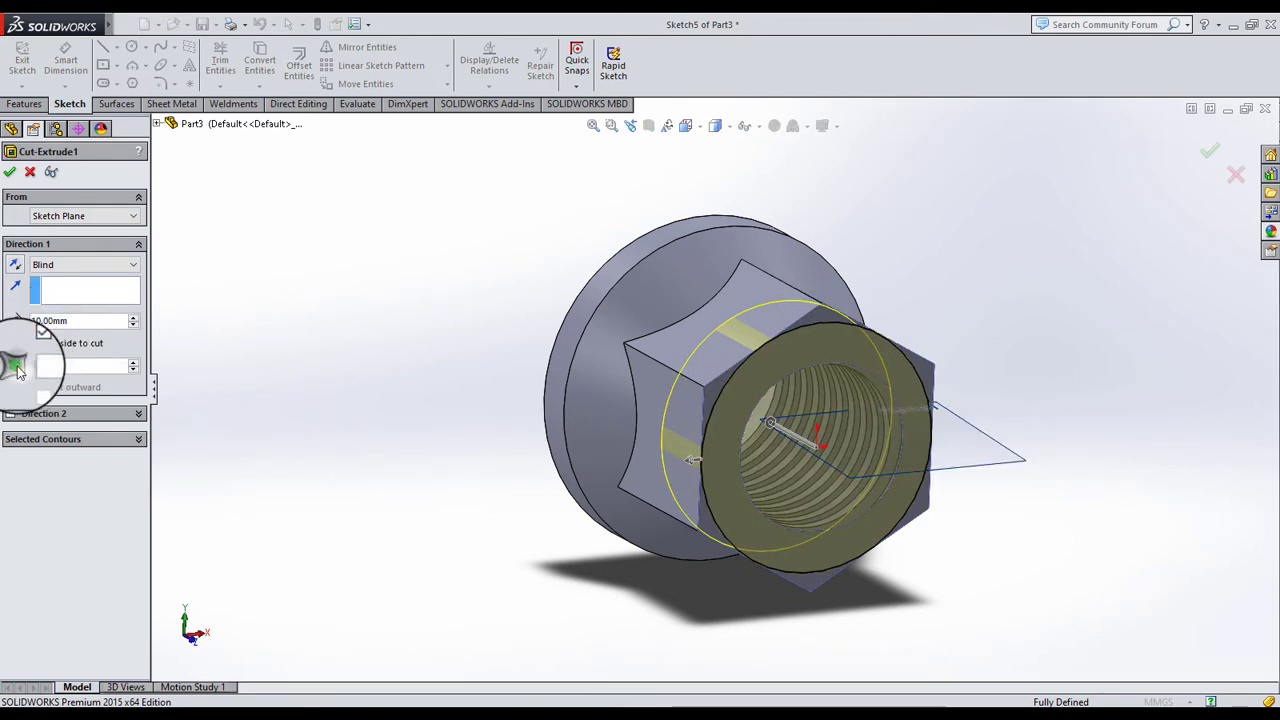
pyautogui.click(17, 367)
pyautogui.write('30')
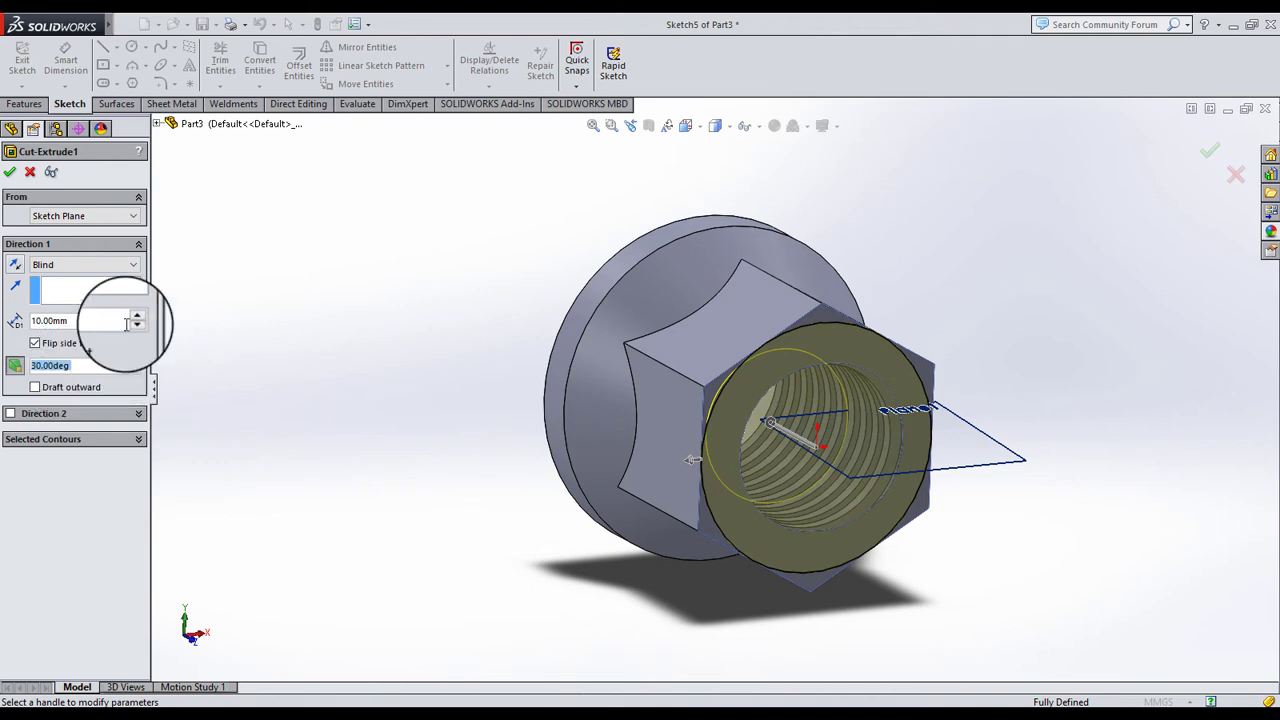
pyautogui.click(12, 173)
pyautogui.moveTo(742, 357)
pyautogui.mouseDown(button='middle')
pyautogui.moveTo(809, 286)
pyautogui.moveTo(889, 440)
pyautogui.moveTo(920, 266)
pyautogui.moveTo(822, 357)
pyautogui.mouseUp(button='middle')
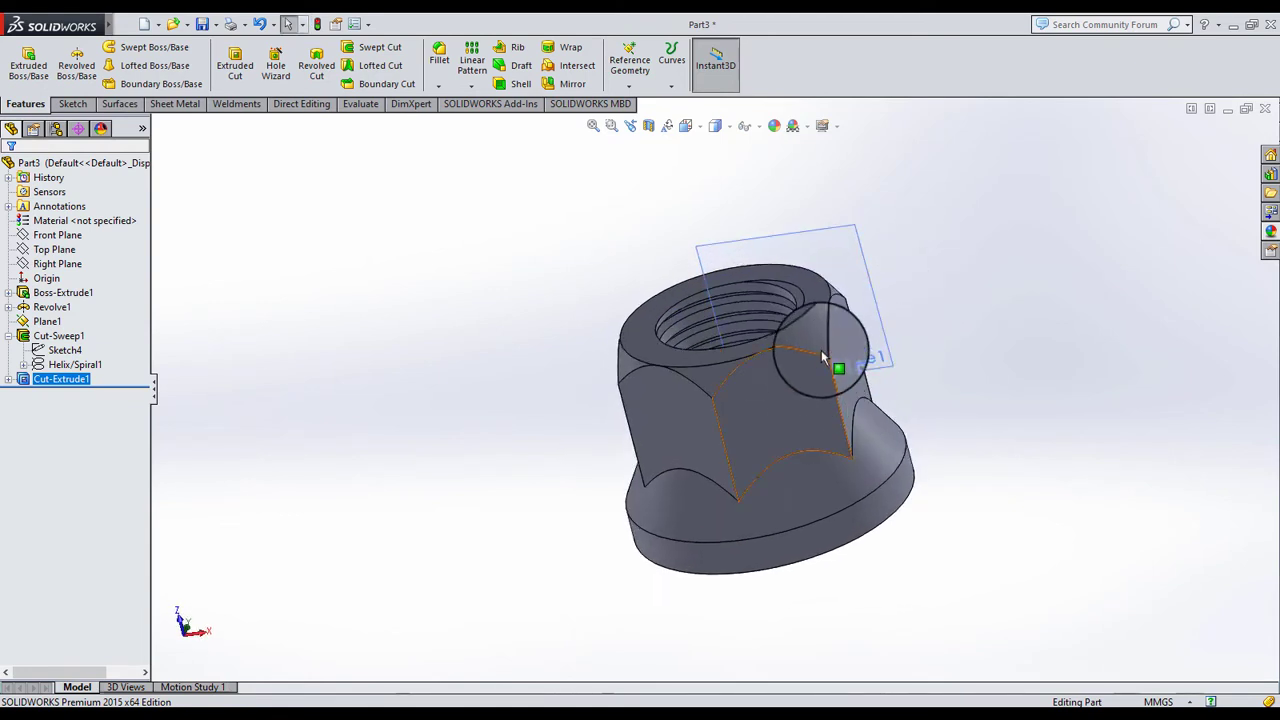
# Hide Plane1 and orbit the nut to view its flanged end, side and hex body
pyautogui.click(750, 130)
pyautogui.click(742, 145)
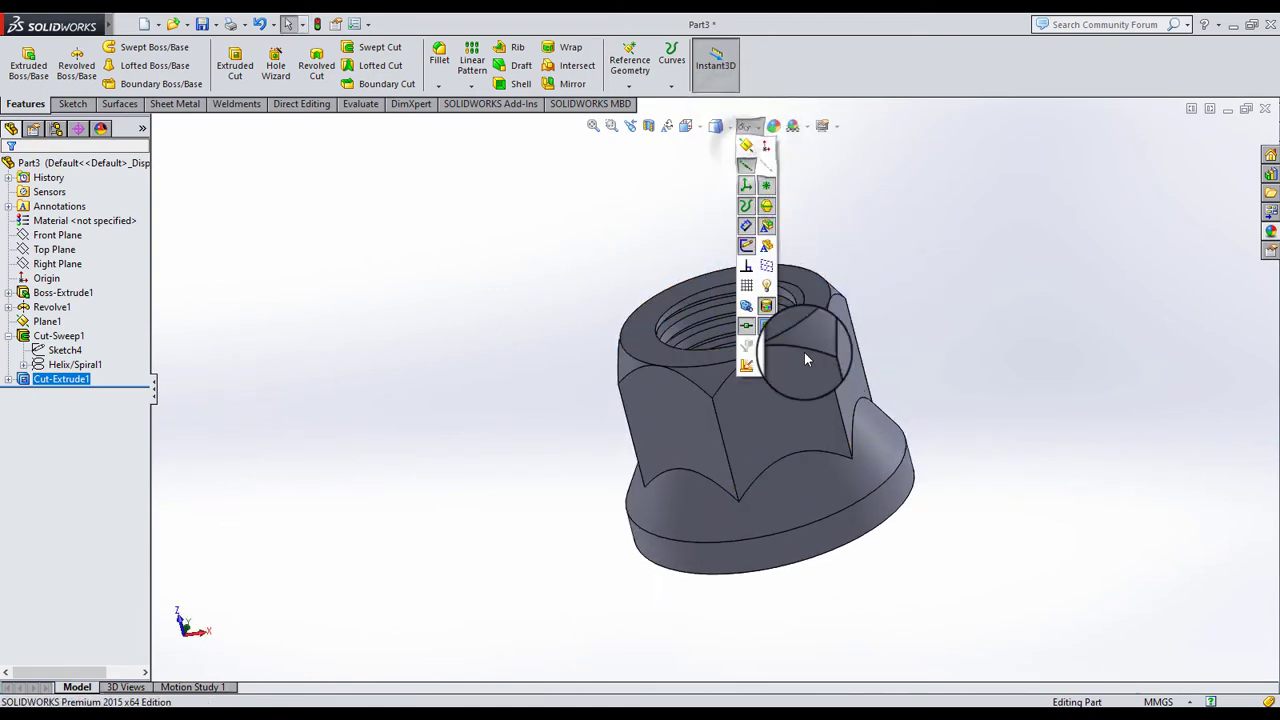
pyautogui.moveTo(928, 321)
pyautogui.mouseDown(button='middle')
pyautogui.moveTo(897, 371)
pyautogui.moveTo(786, 371)
pyautogui.moveTo(814, 403)
pyautogui.moveTo(765, 479)
pyautogui.moveTo(771, 500)
pyautogui.moveTo(746, 266)
pyautogui.moveTo(736, 342)
pyautogui.mouseUp(button='middle')
pyautogui.scroll(5, 766, 491)
pyautogui.scroll(-5, 758, 410)
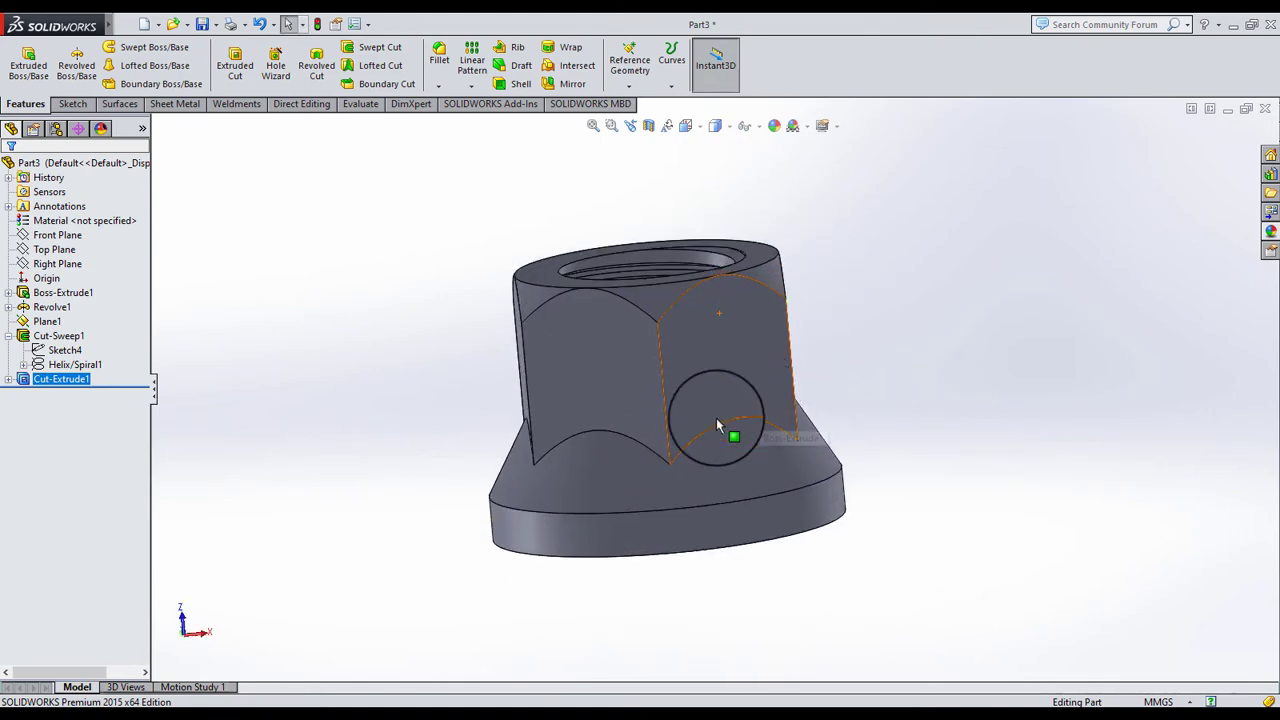
pyautogui.moveTo(716, 418)
pyautogui.mouseDown(button='middle')
pyautogui.moveTo(808, 477)
pyautogui.moveTo(963, 343)
pyautogui.moveTo(912, 244)
pyautogui.moveTo(800, 349)
pyautogui.mouseUp(button='middle')
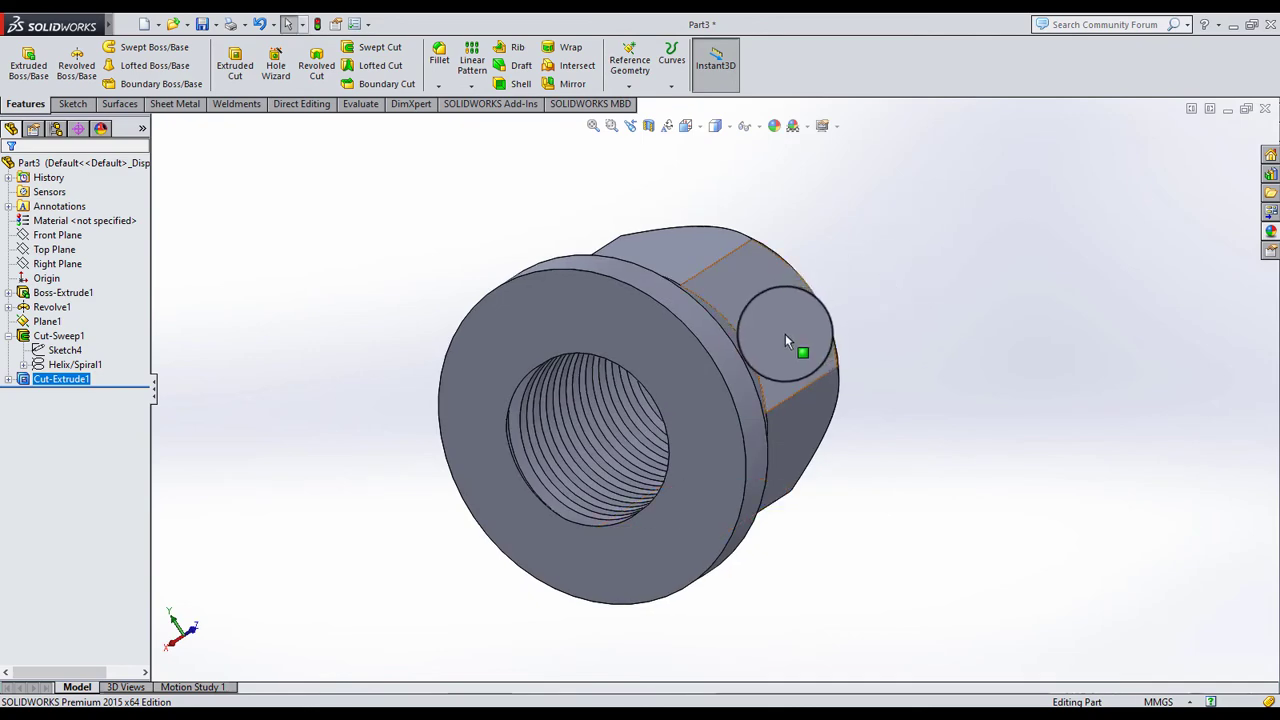
pyautogui.scroll(-5, 700, 420)
pyautogui.moveTo(666, 451); pyautogui.dragTo(657, 481, button='middle')
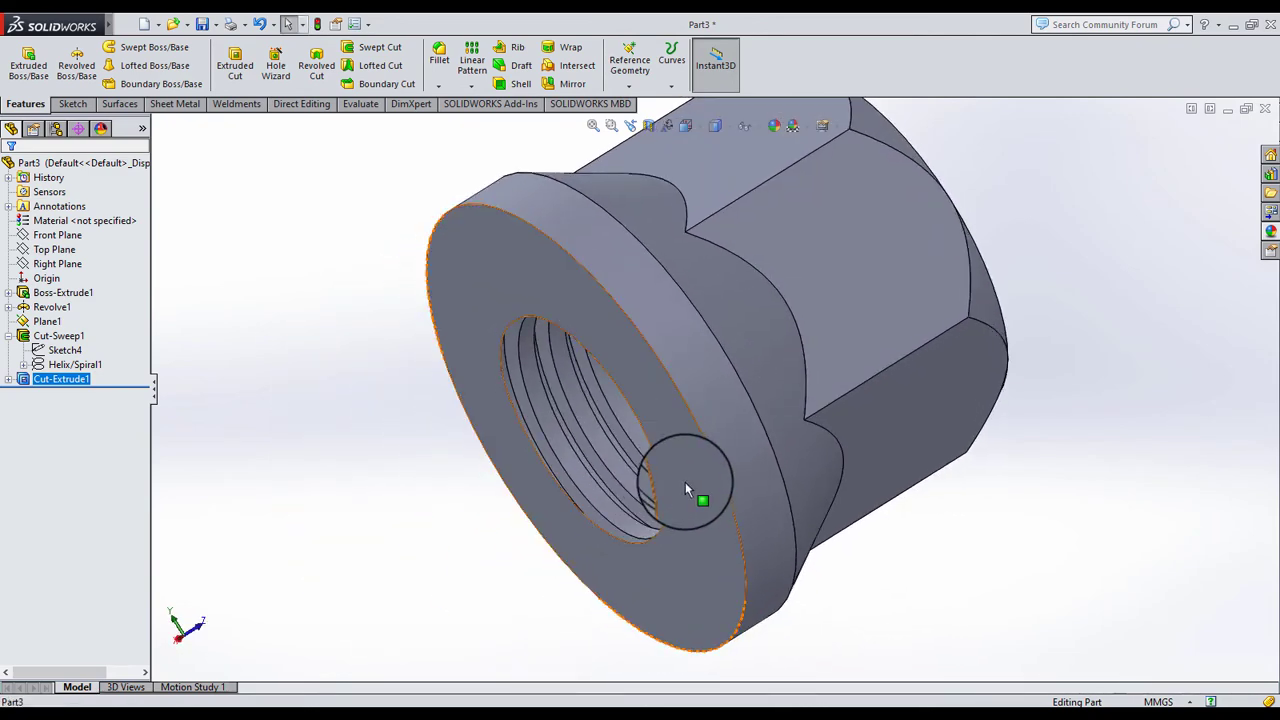
pyautogui.scroll(5, 685, 482)
pyautogui.moveTo(691, 363)
pyautogui.mouseDown(button='middle')
pyautogui.moveTo(714, 560)
pyautogui.moveTo(632, 561)
pyautogui.mouseUp(button='middle')
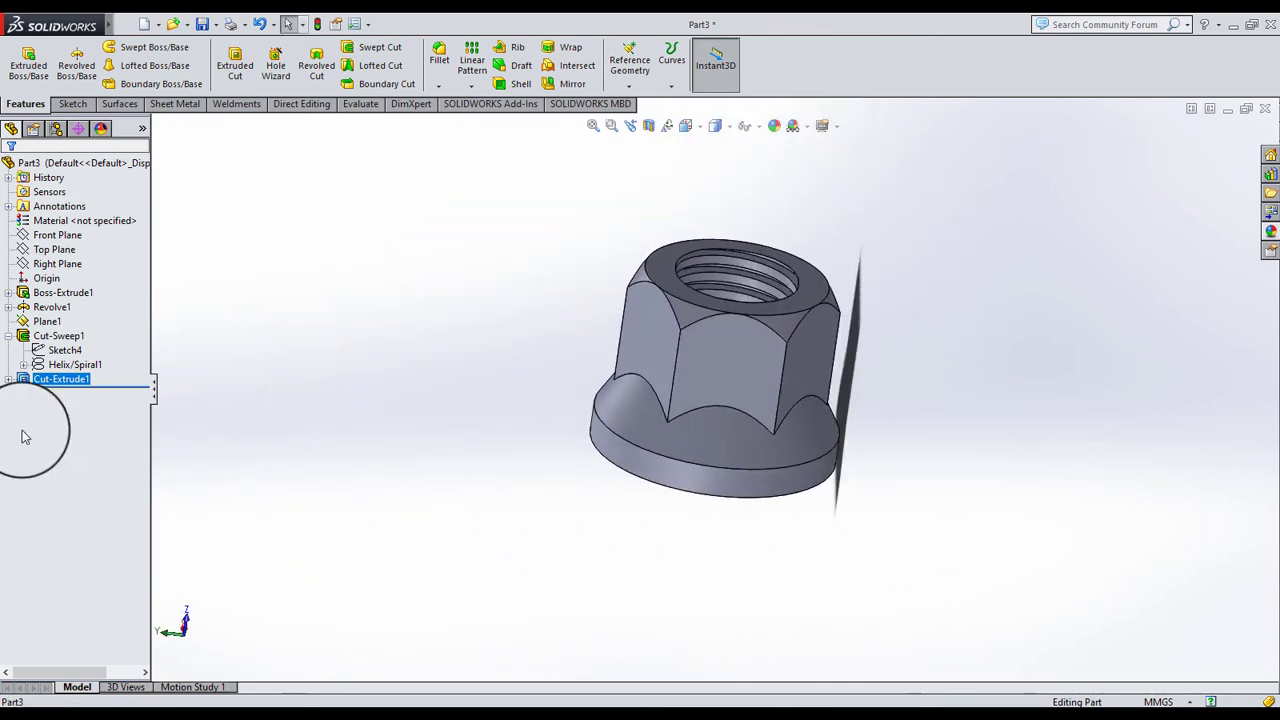
# Show Helix/Spiral1's dimensions, including its 30 height, and orbit to inspect the threaded bore
pyautogui.click(62, 364)
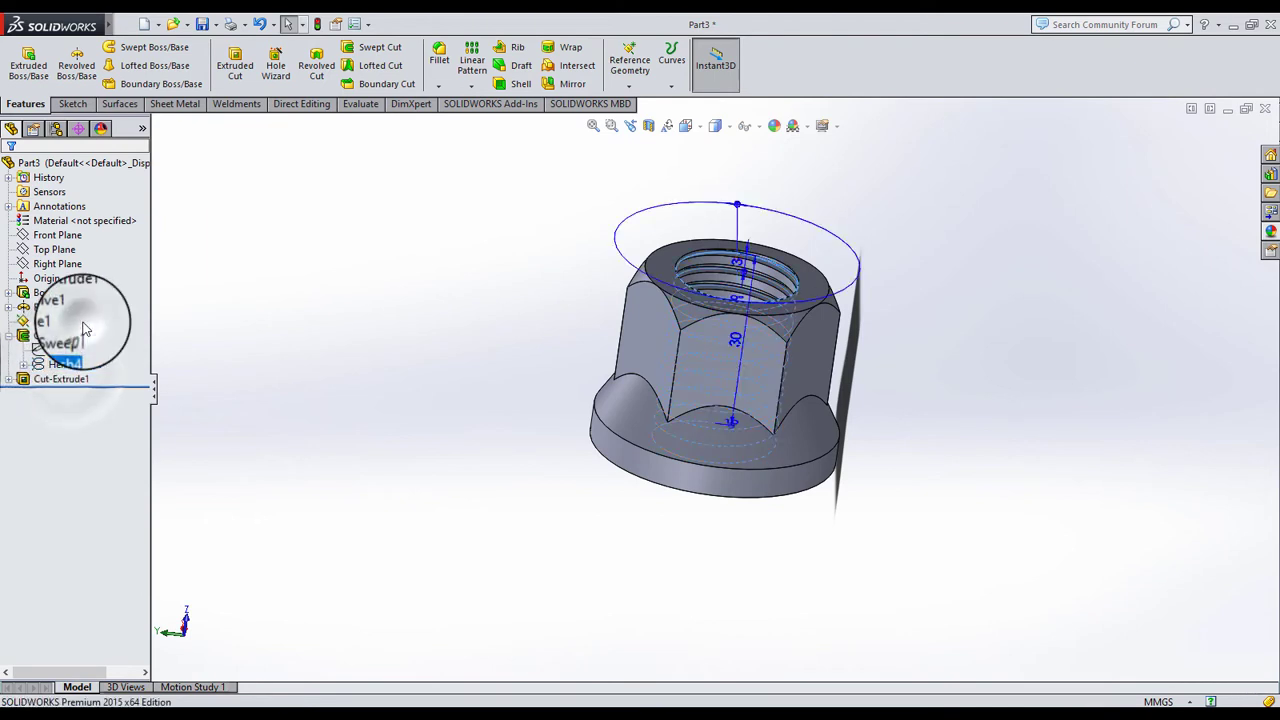
pyautogui.click(75, 318)
pyautogui.doubleClick(70, 312)
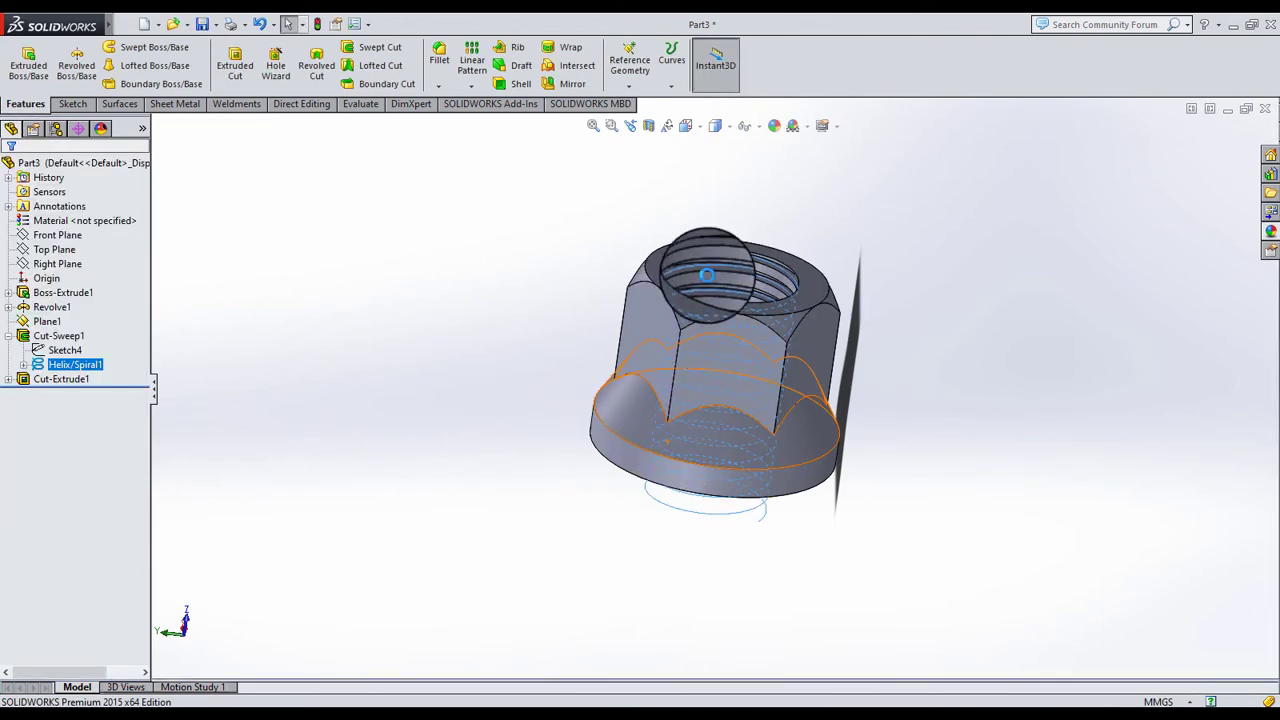
pyautogui.moveTo(717, 373); pyautogui.dragTo(702, 447, button='middle')
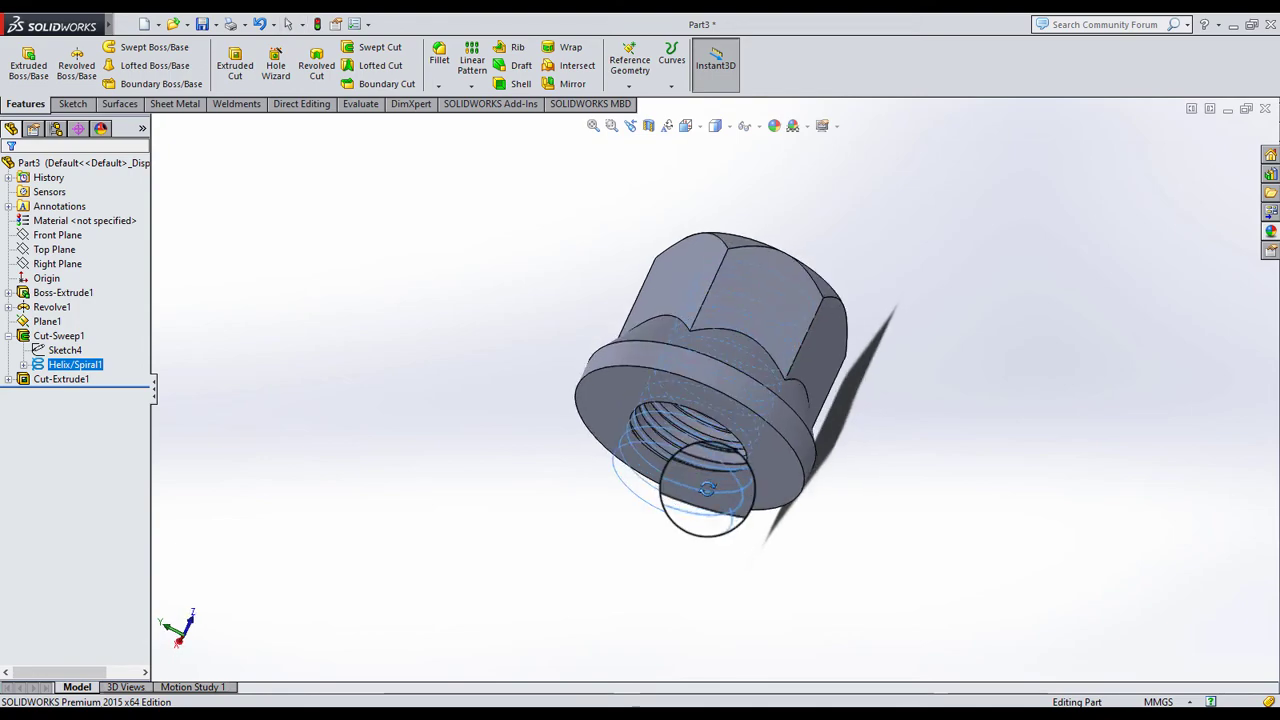
pyautogui.scroll(-2, 702, 447)
pyautogui.scroll(-2, 702, 455)
pyautogui.scroll(3, 700, 471)
pyautogui.moveTo(680, 460)
pyautogui.mouseDown(button='middle')
pyautogui.moveTo(748, 271)
pyautogui.moveTo(818, 260)
pyautogui.moveTo(874, 297)
pyautogui.mouseUp(button='middle')
pyautogui.click(881, 285)
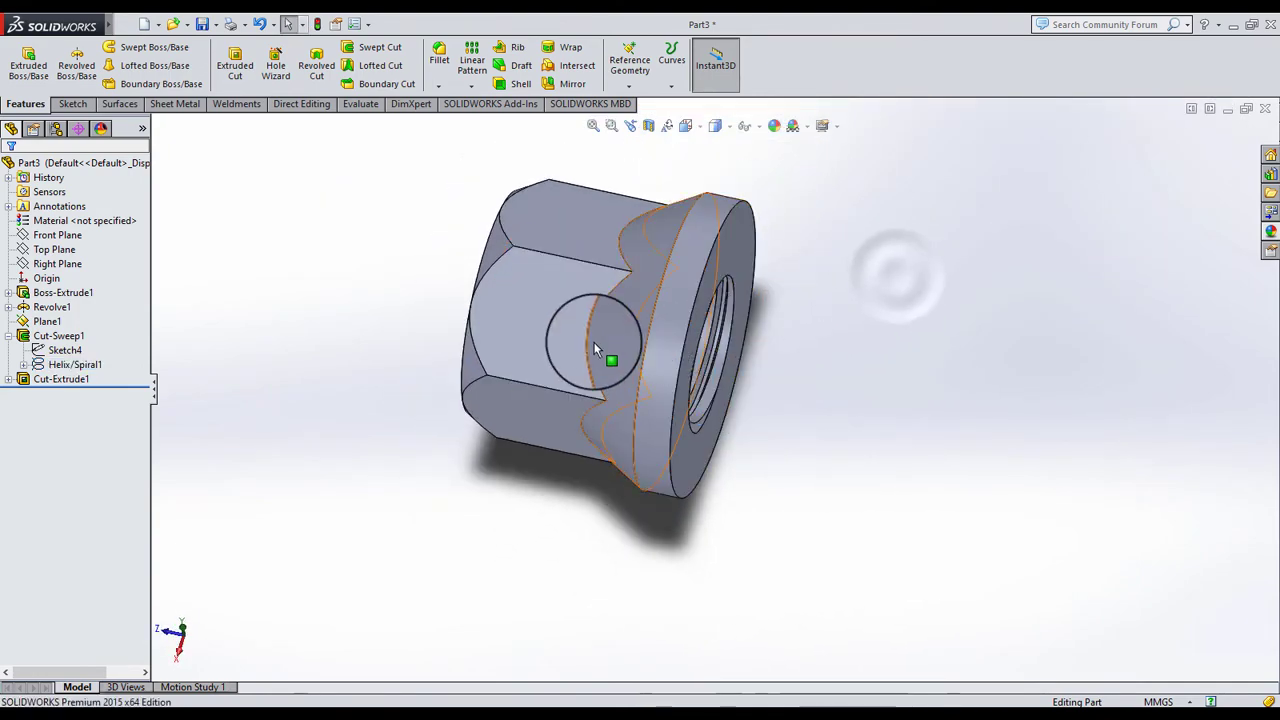
pyautogui.moveTo(608, 351)
pyautogui.mouseDown(button='middle')
pyautogui.moveTo(630, 263)
pyautogui.moveTo(794, 251)
pyautogui.moveTo(729, 349)
pyautogui.moveTo(689, 200)
pyautogui.moveTo(685, 260)
pyautogui.moveTo(671, 229)
pyautogui.moveTo(714, 366)
pyautogui.moveTo(529, 429)
pyautogui.moveTo(575, 567)
pyautogui.moveTo(600, 563)
pyautogui.moveTo(558, 538)
pyautogui.mouseUp(button='middle')
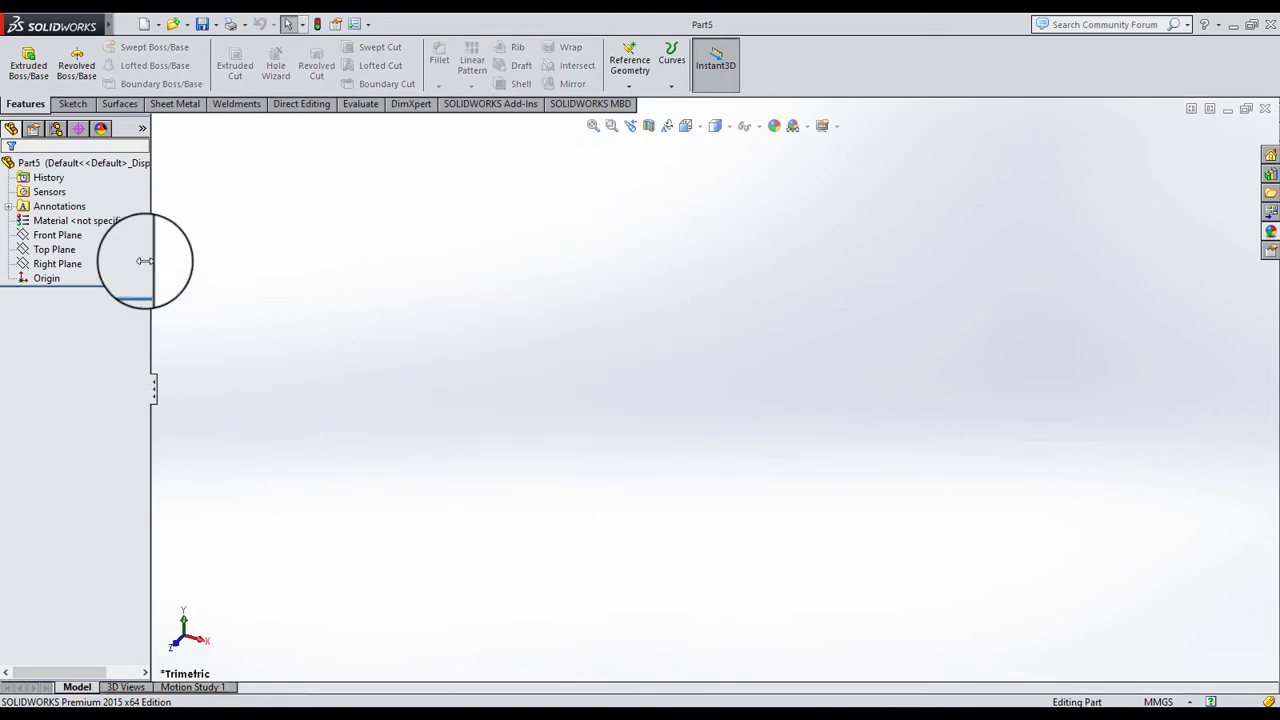
# Sketch a six-sided polygon centred on the origin on the Front Plane
pyautogui.click(57, 234)
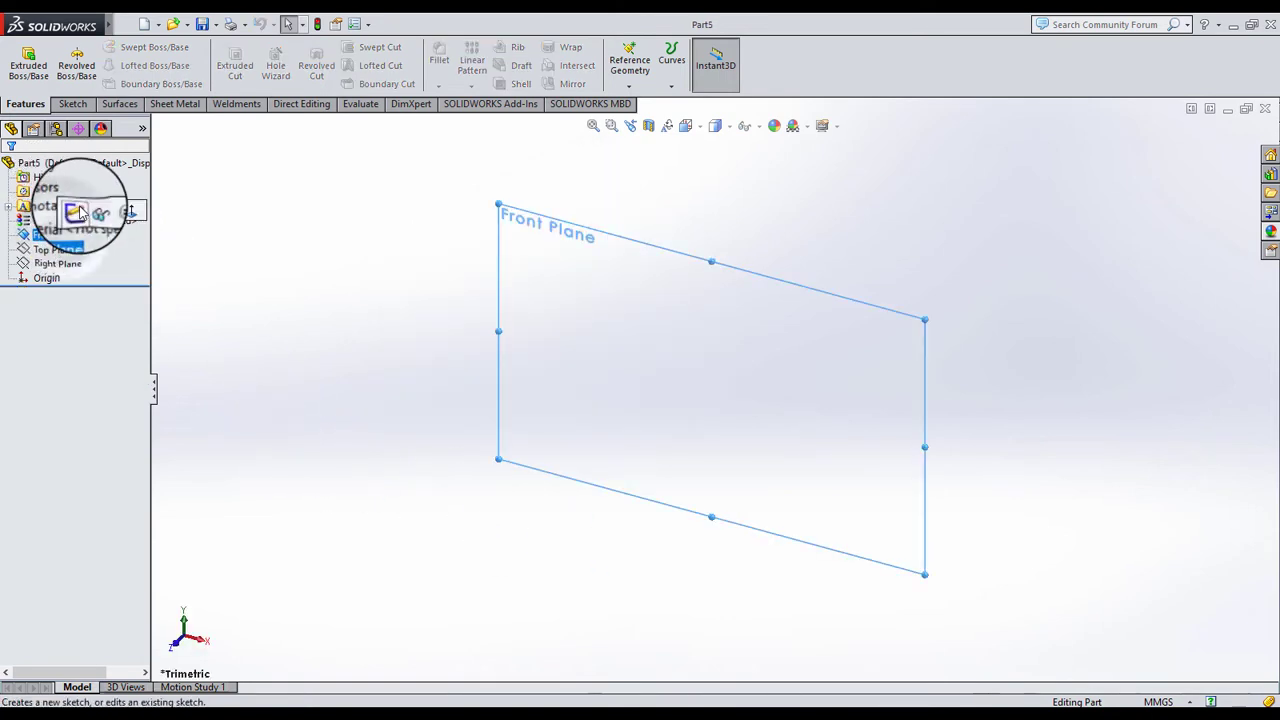
pyautogui.click(97, 208)
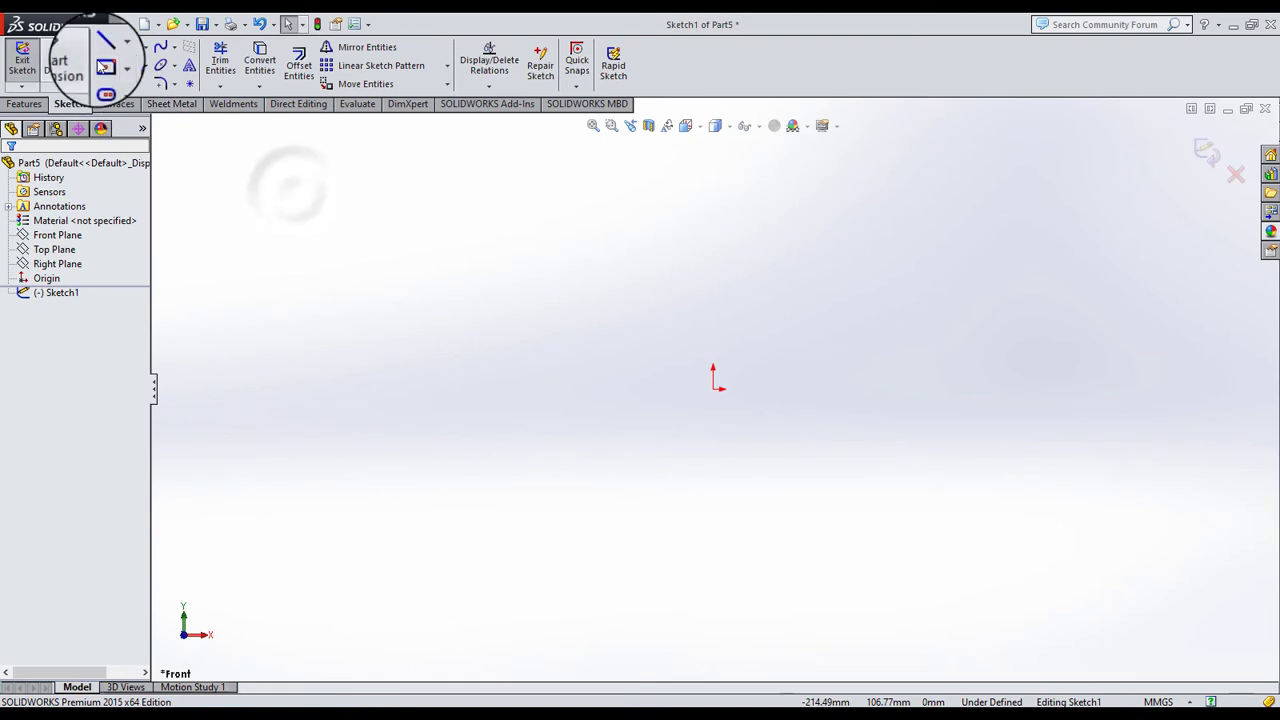
pyautogui.click(132, 84)
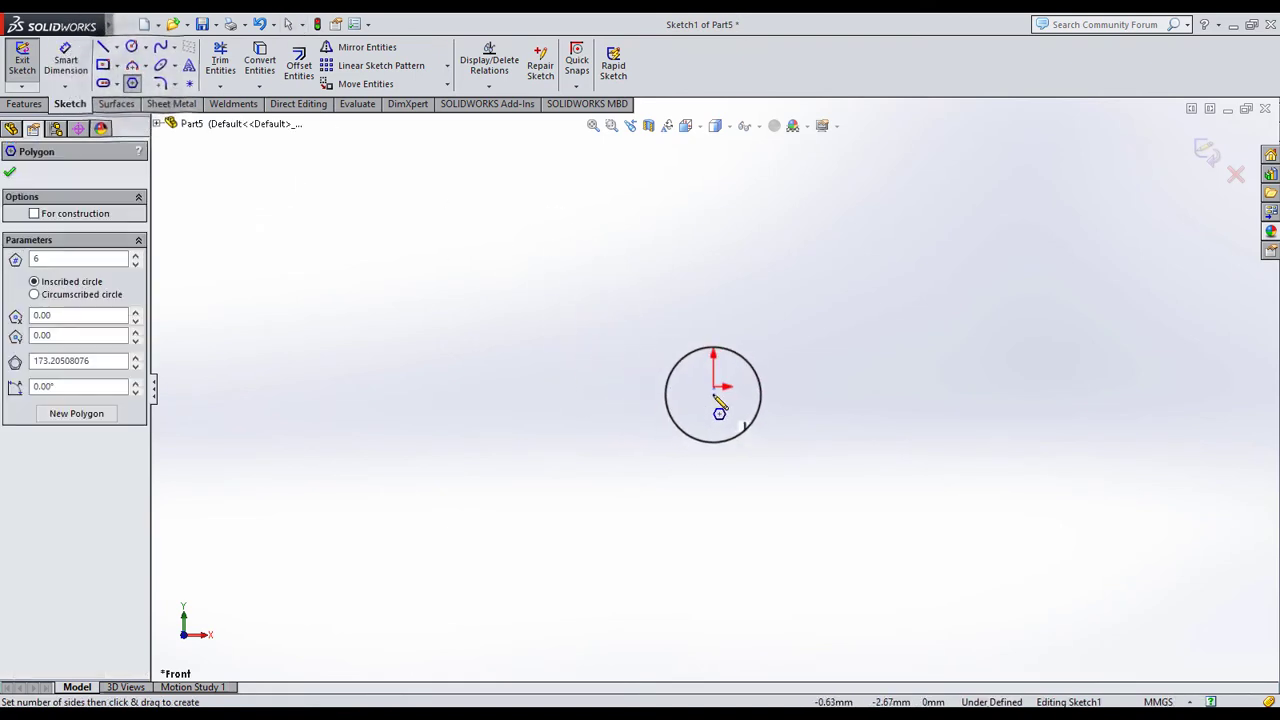
pyautogui.moveTo(713, 390); pyautogui.dragTo(650, 480)
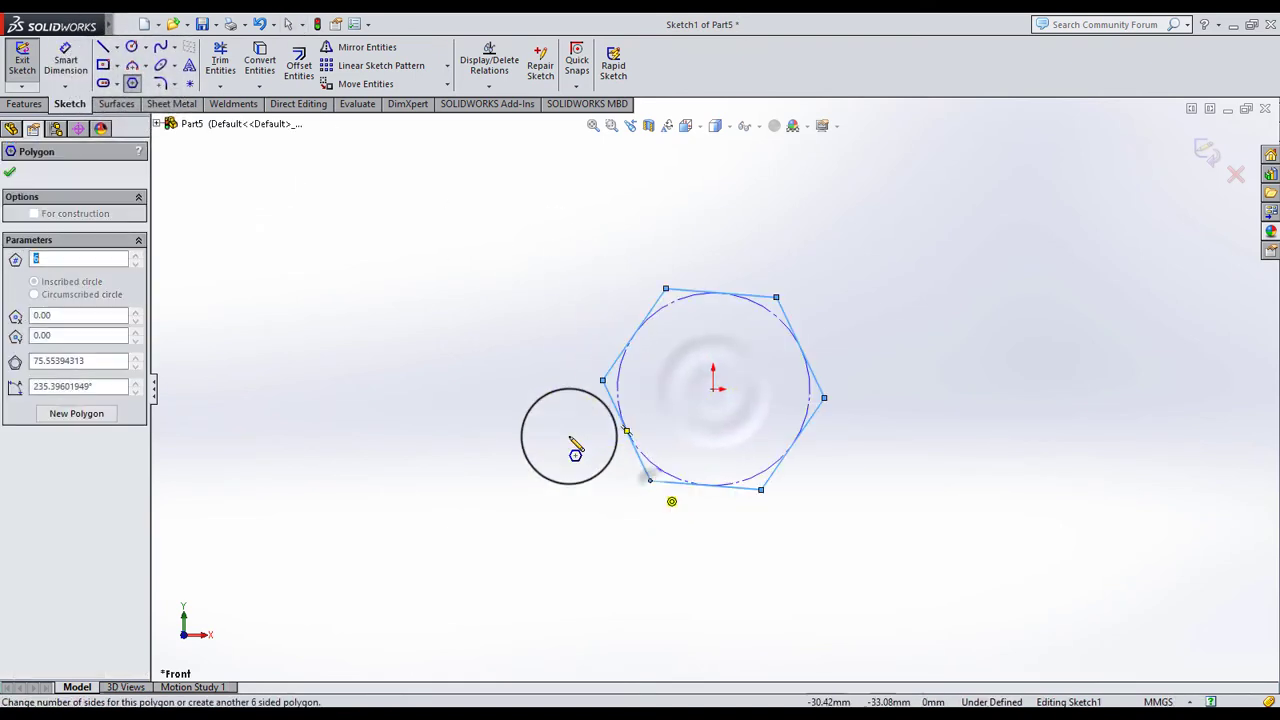
pyautogui.click(11, 176)
# Dimension the hexagon's inscribed circle to 30 mm diameter
pyautogui.click(75, 65)
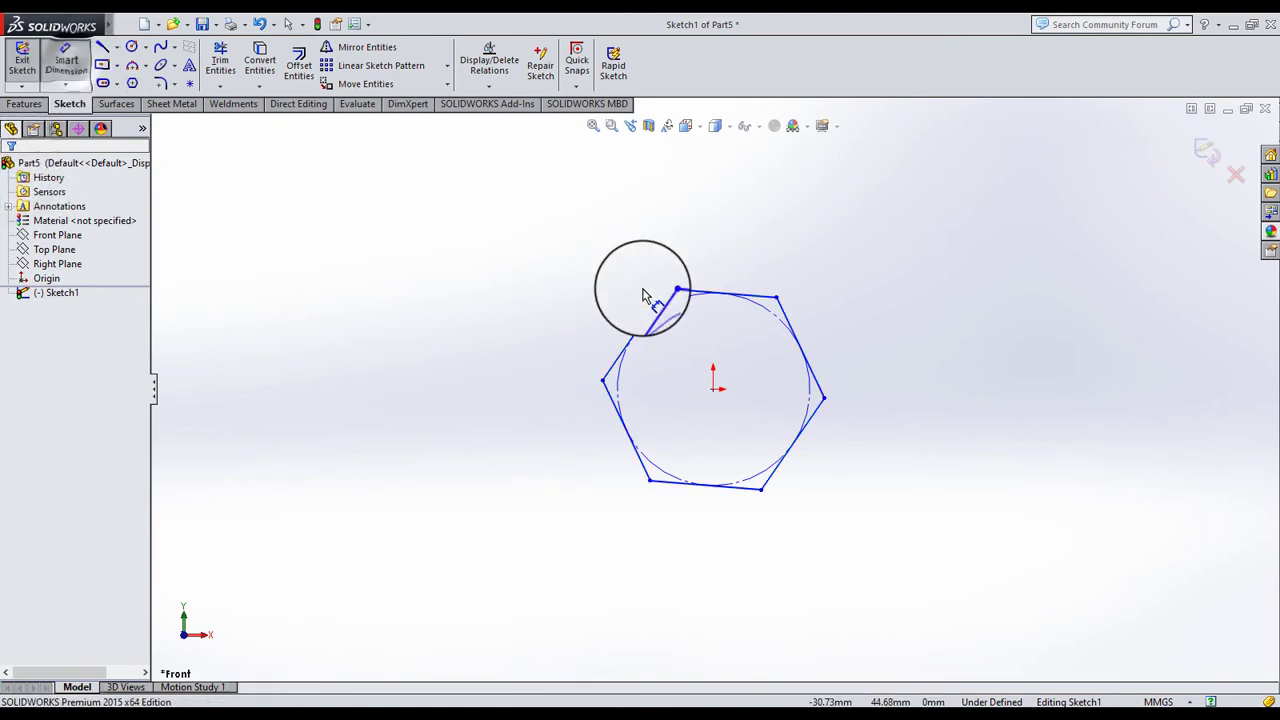
pyautogui.click(655, 303)
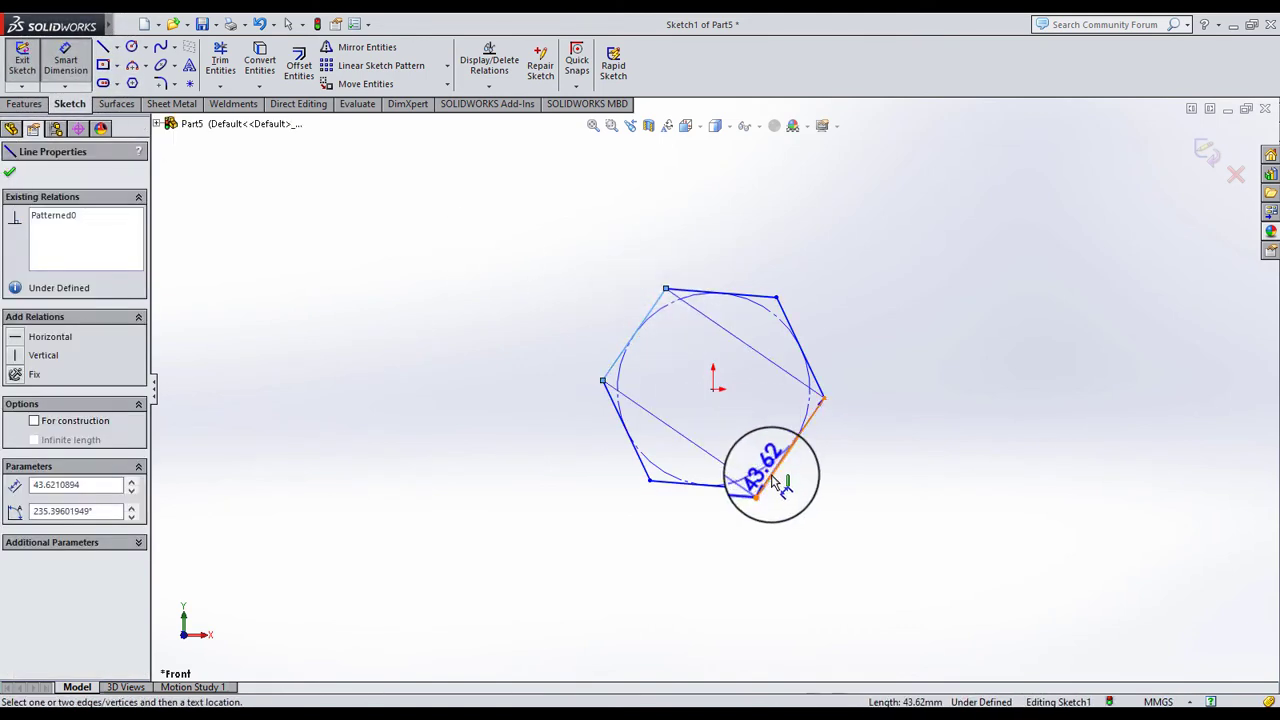
pyautogui.click(697, 412)
pyautogui.write('0')
pyautogui.press('Return')
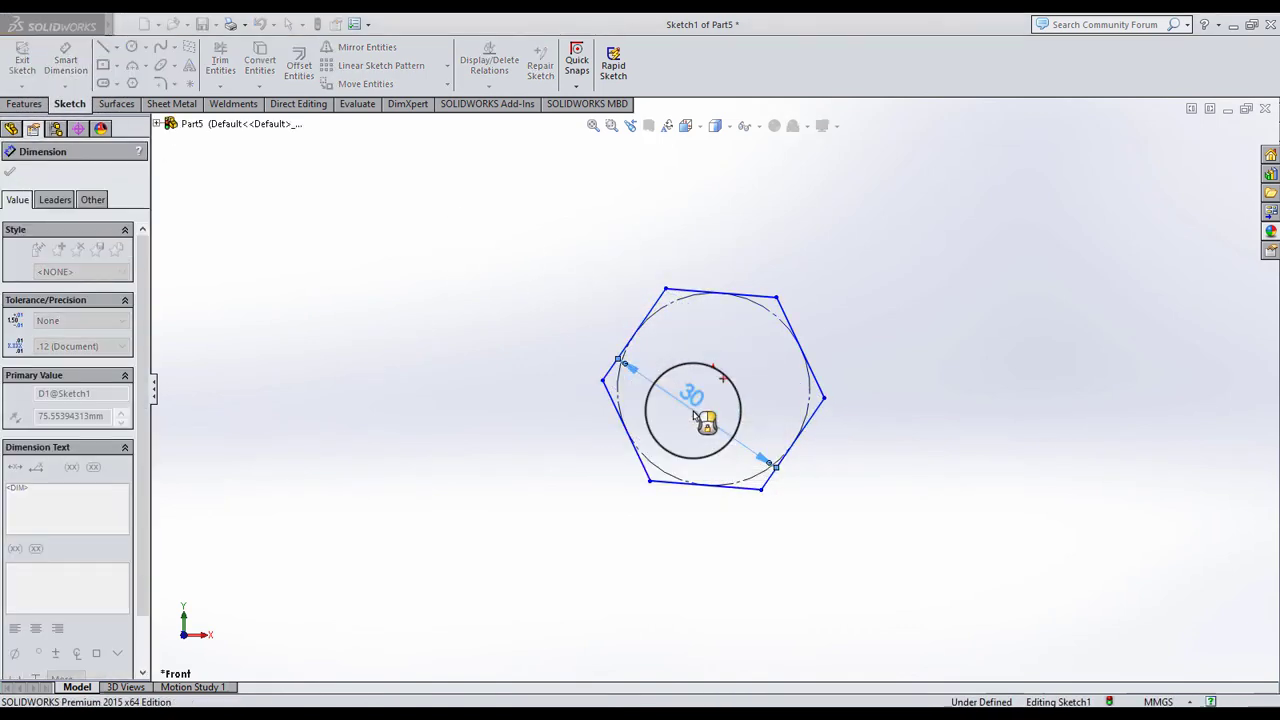
pyautogui.press('Escape')
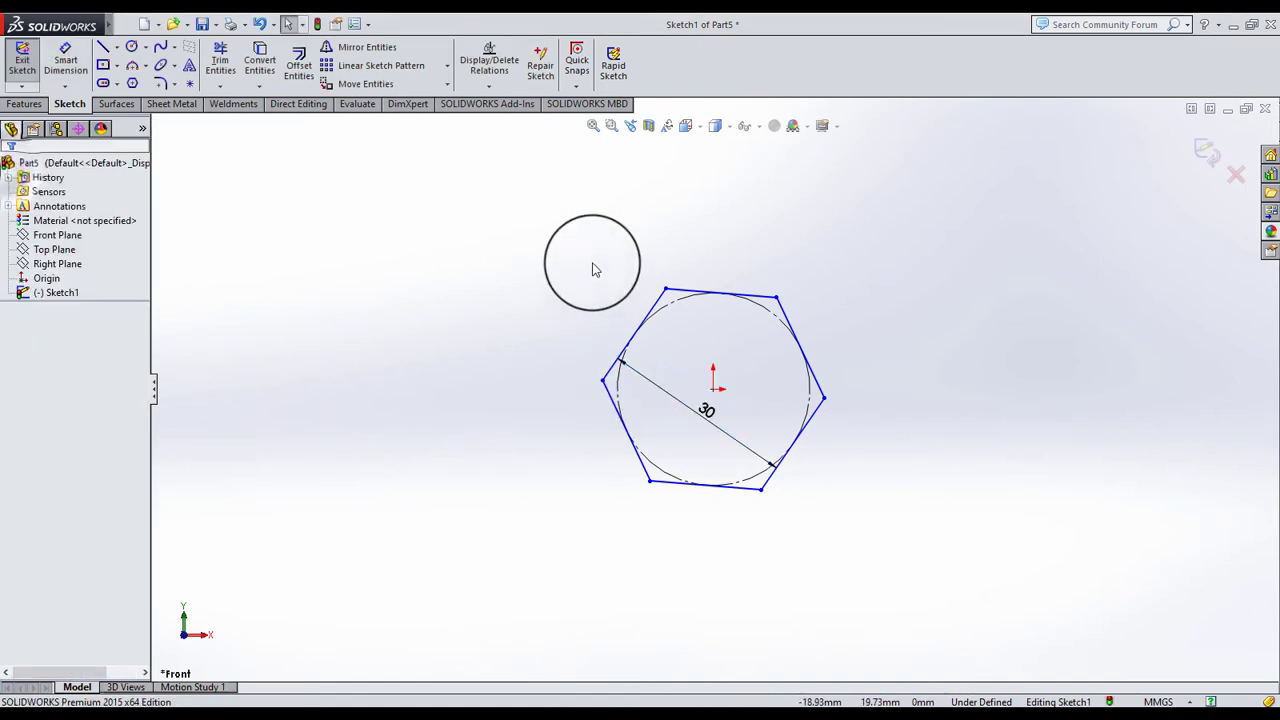
# Add a Vertical relation between the top vertex and the centre point
pyautogui.click(665, 290)
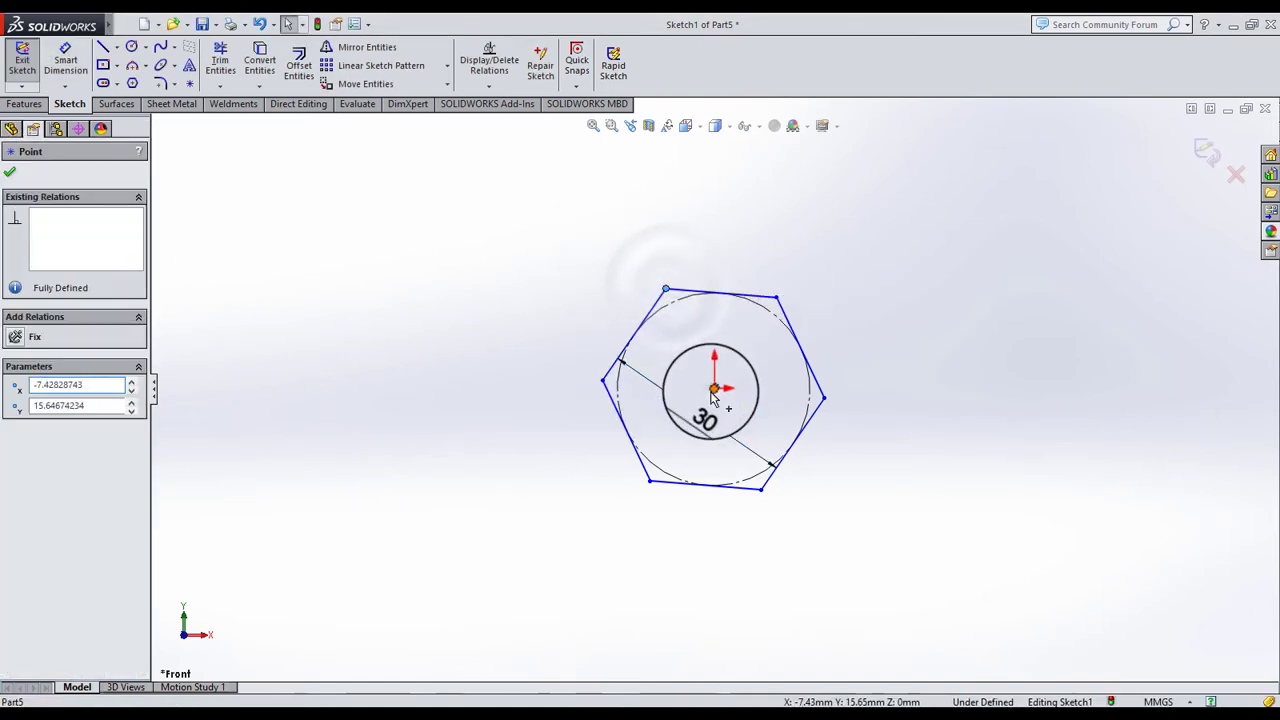
pyautogui.keyDown('ctrl'); pyautogui.click(713, 390); pyautogui.keyUp('ctrl')
pyautogui.click(14, 460)
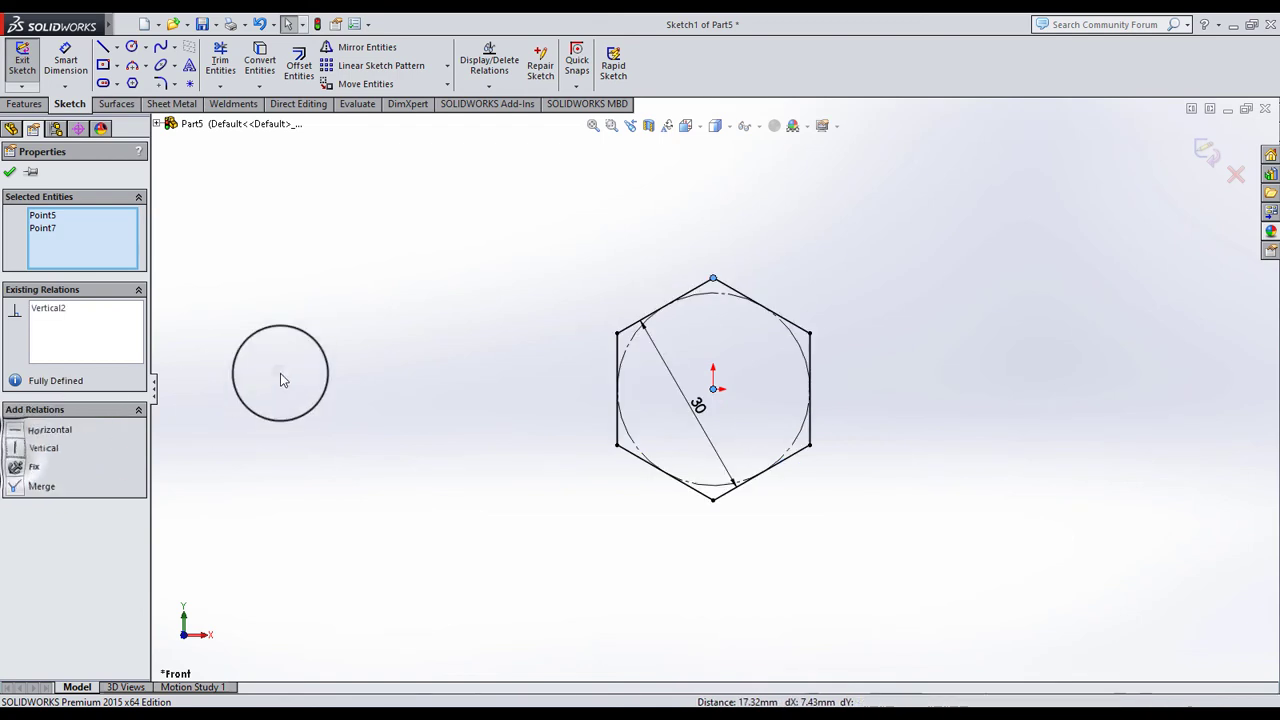
pyautogui.click(285, 367)
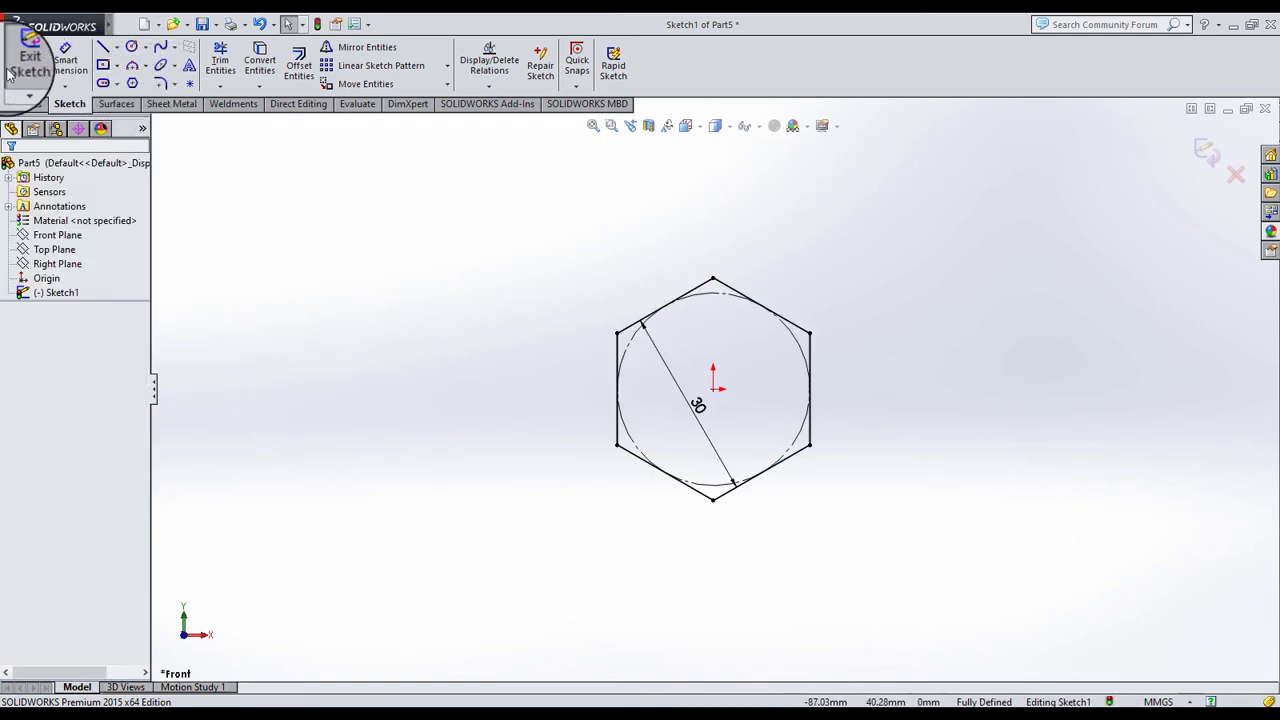
# Extrude the hexagon sketch 18 mm Mid Plane into a solid hex prism
pyautogui.click(25, 104)
pyautogui.click(28, 62)
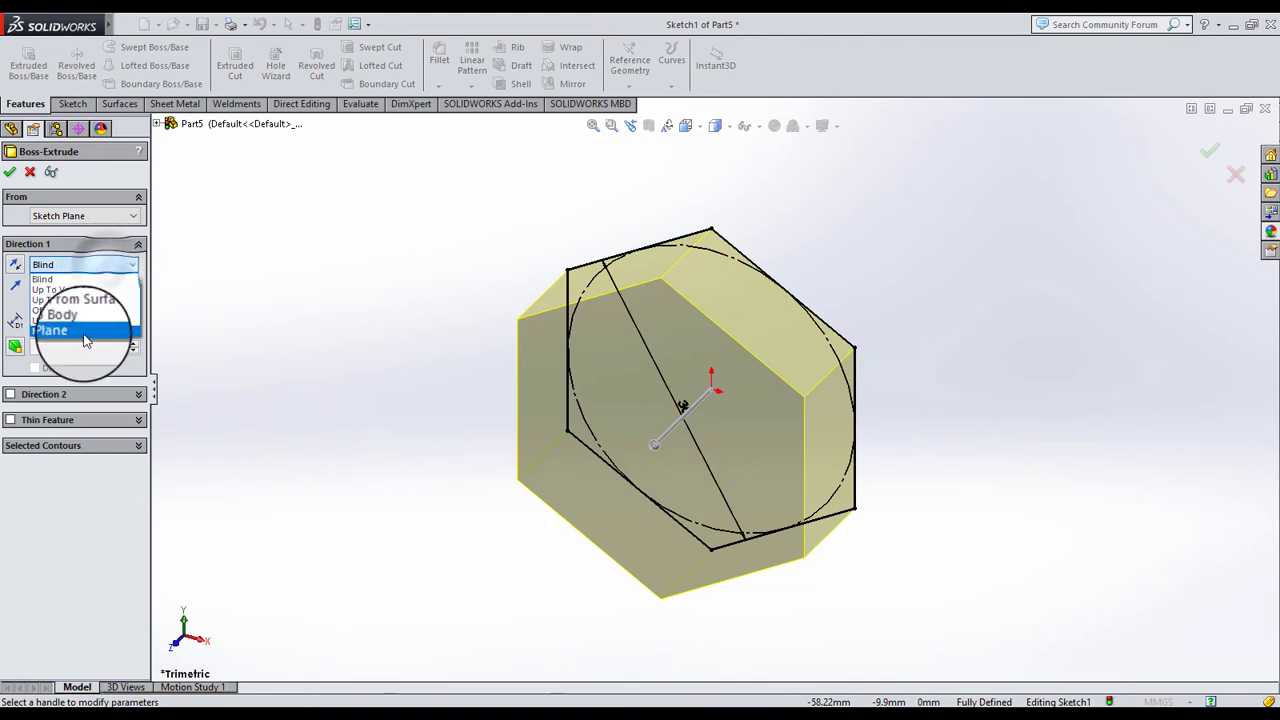
pyautogui.click(82, 330)
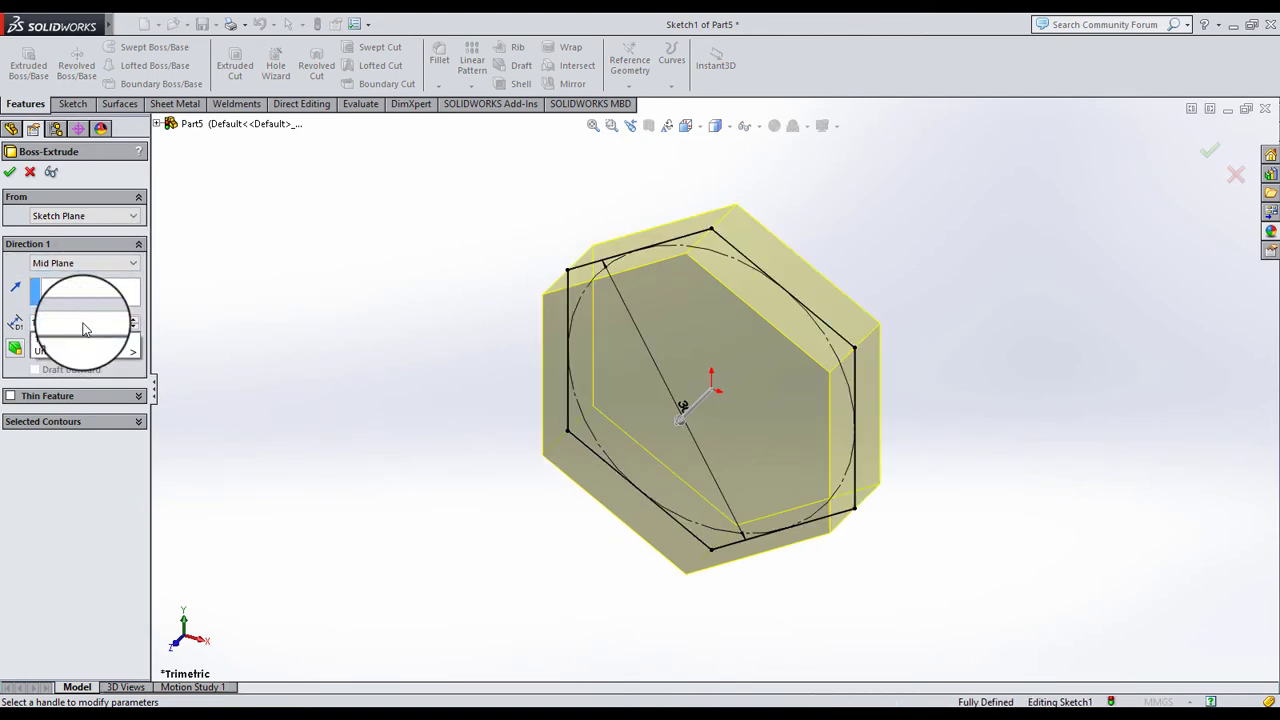
pyautogui.write('18')
pyautogui.press('Return')
pyautogui.click(16, 158)
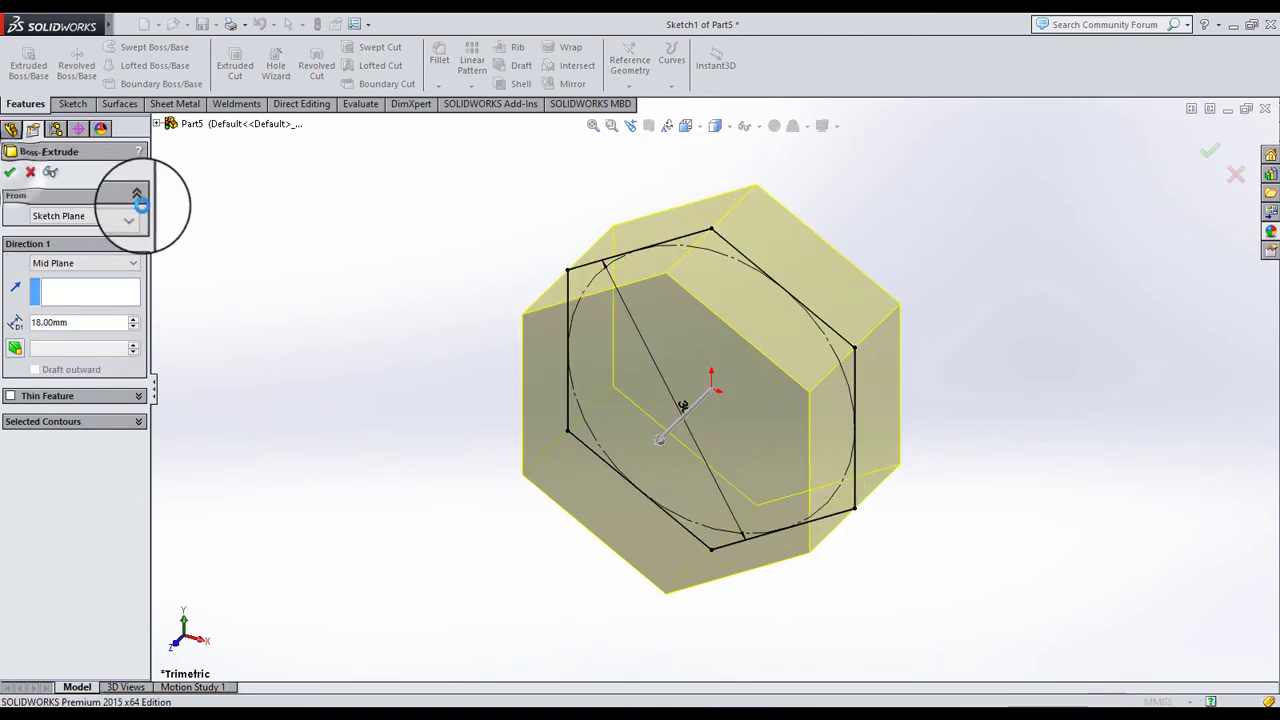
pyautogui.click(44, 266)
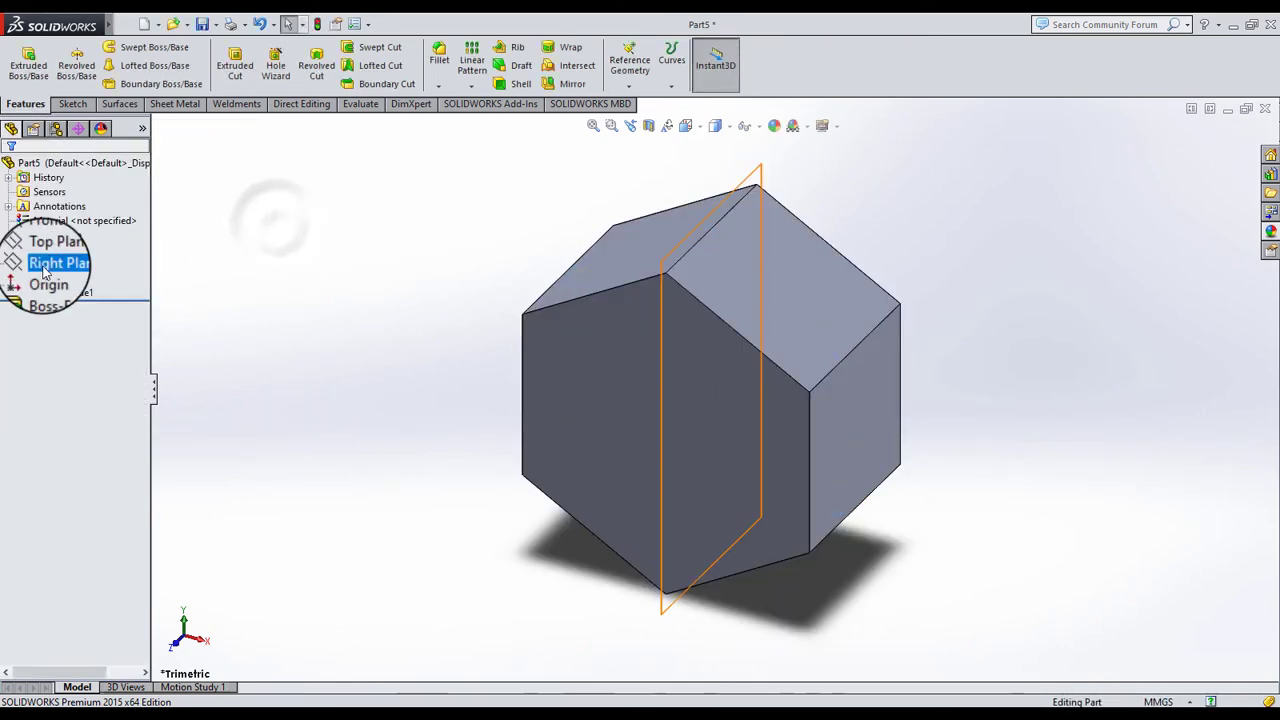
# Sketch a large circle at the origin on the Right Plane in Right view
pyautogui.click(60, 233)
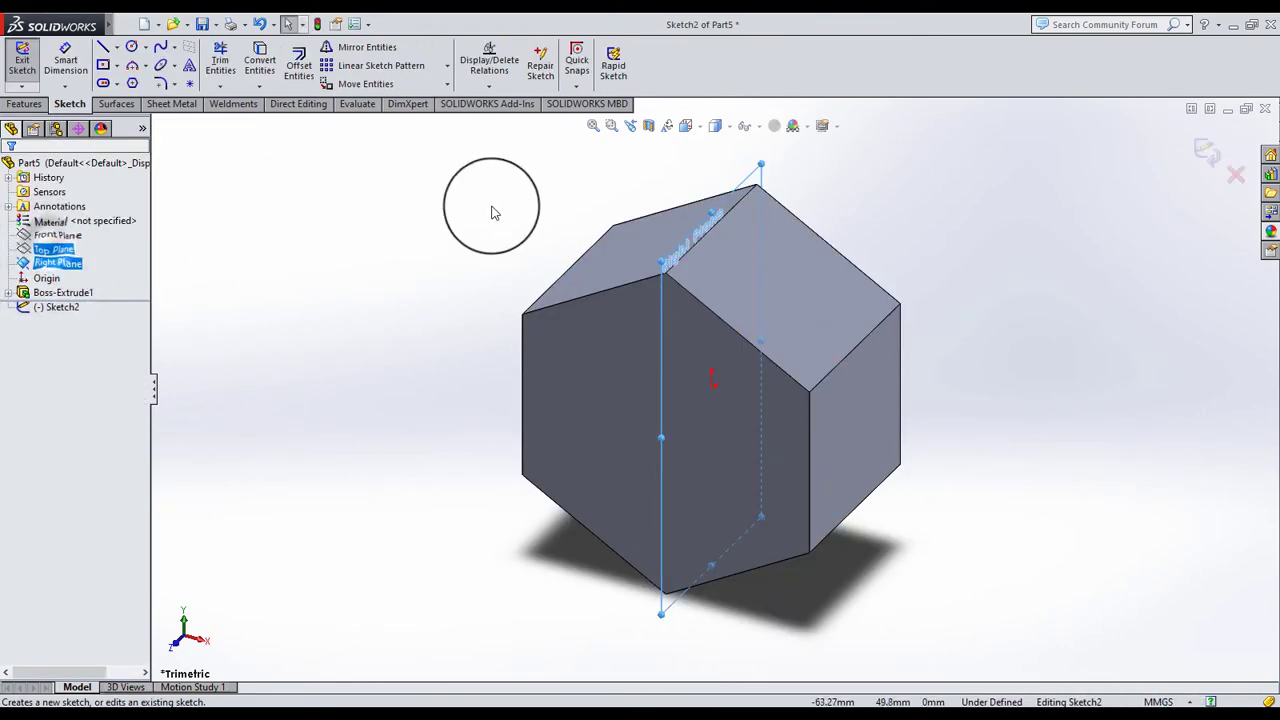
pyautogui.click(686, 125)
pyautogui.click(766, 212)
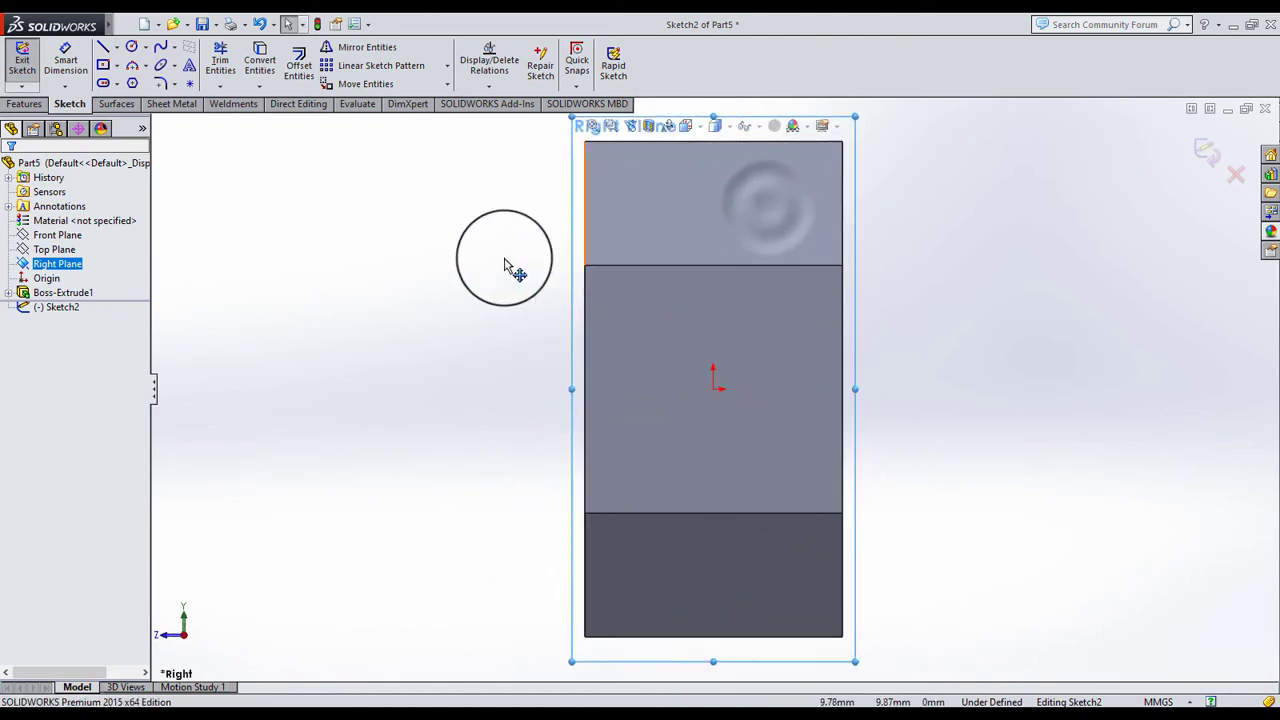
pyautogui.click(131, 47)
pyautogui.click(701, 389)
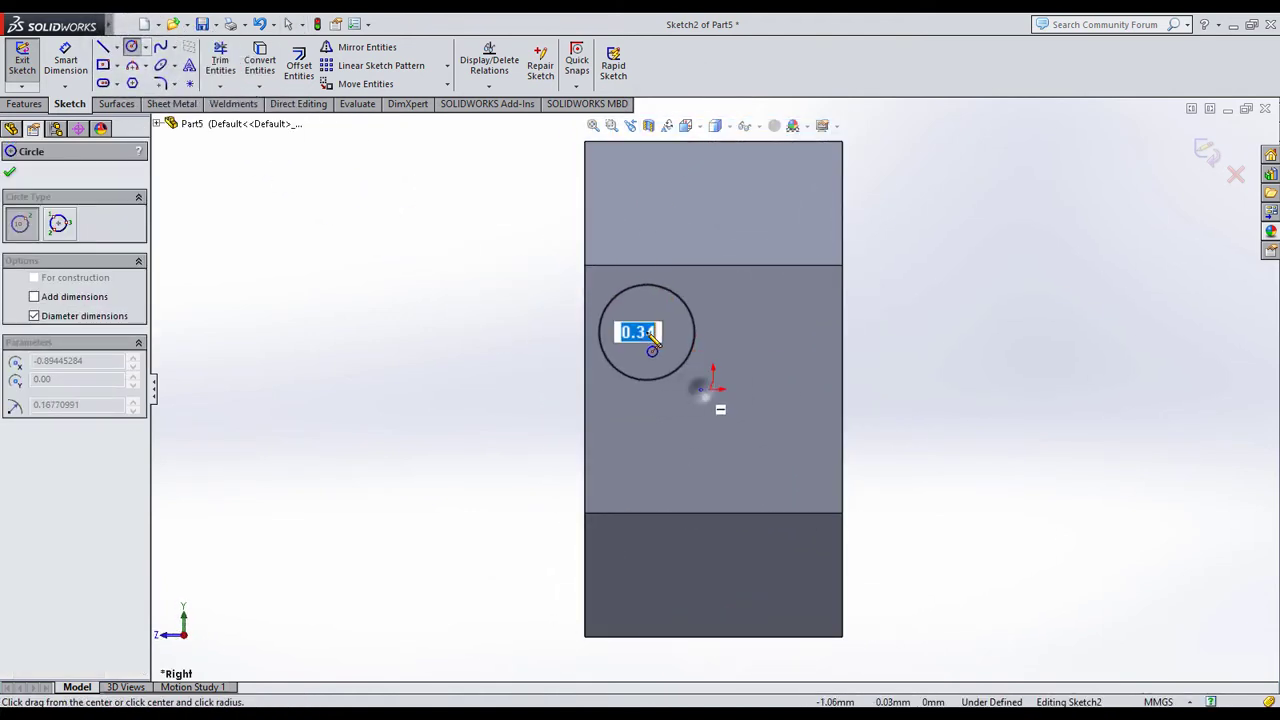
pyautogui.click(448, 192)
pyautogui.click(10, 172)
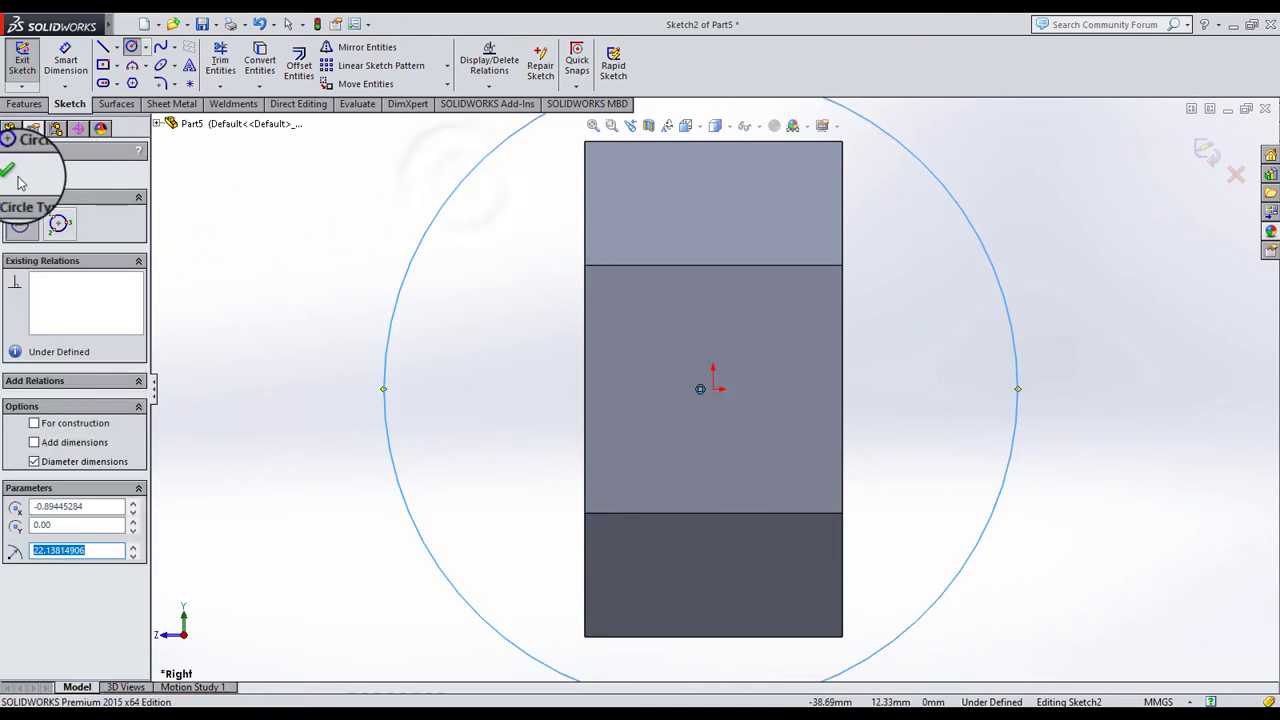
# Make the circle Coincident with the hex body's top-left and bottom-left corners
pyautogui.click(441, 213)
pyautogui.press('f')
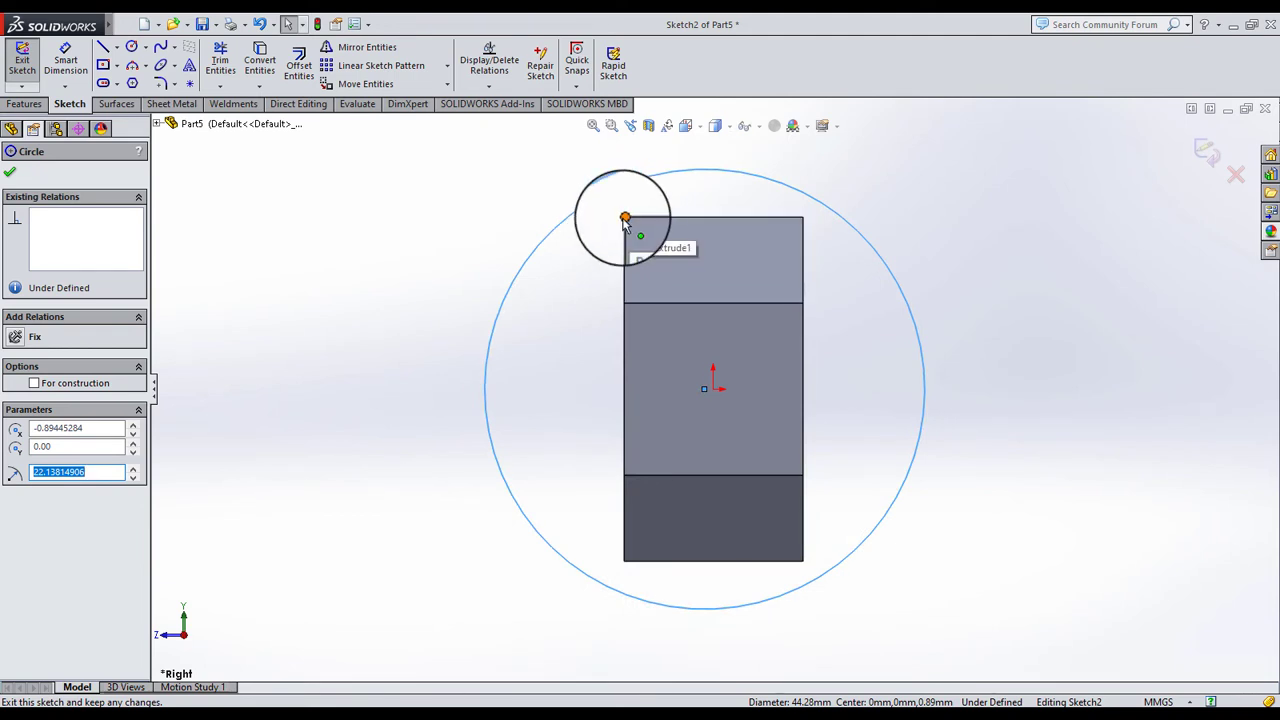
pyautogui.keyDown('ctrl'); pyautogui.click(625, 218); pyautogui.keyUp('ctrl')
pyautogui.click(15, 452)
pyautogui.click(505, 519)
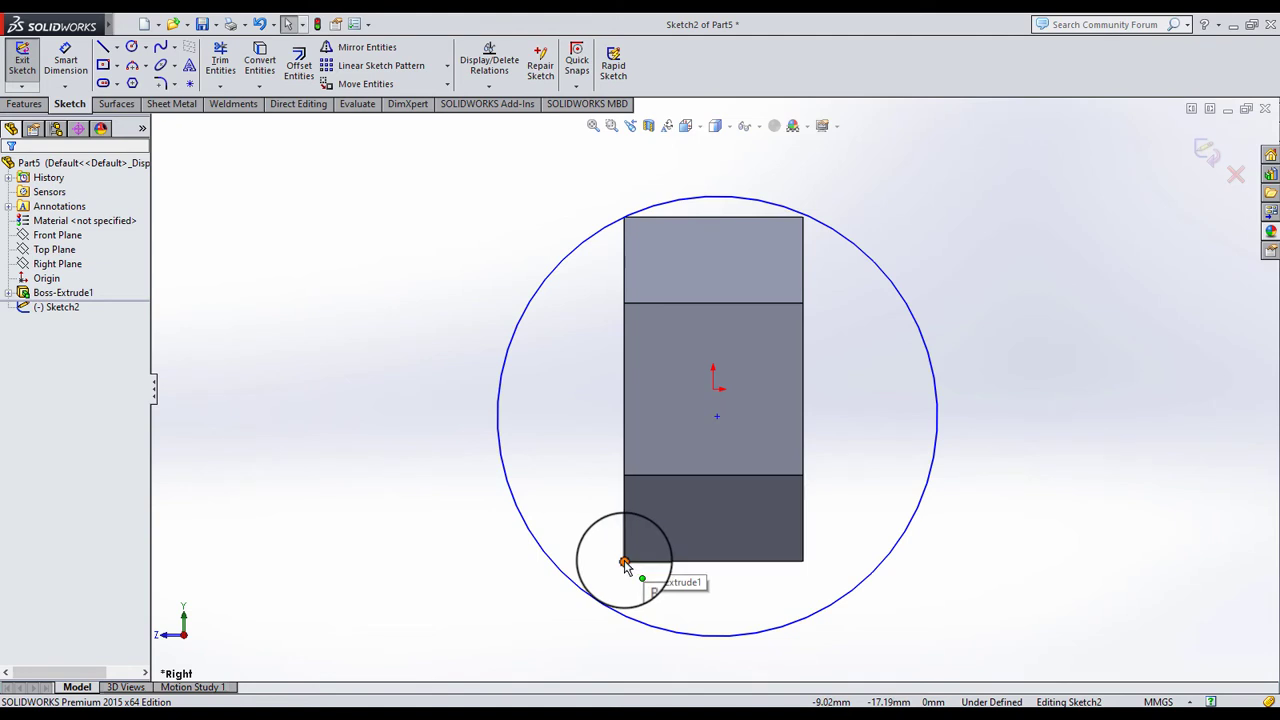
pyautogui.click(585, 598)
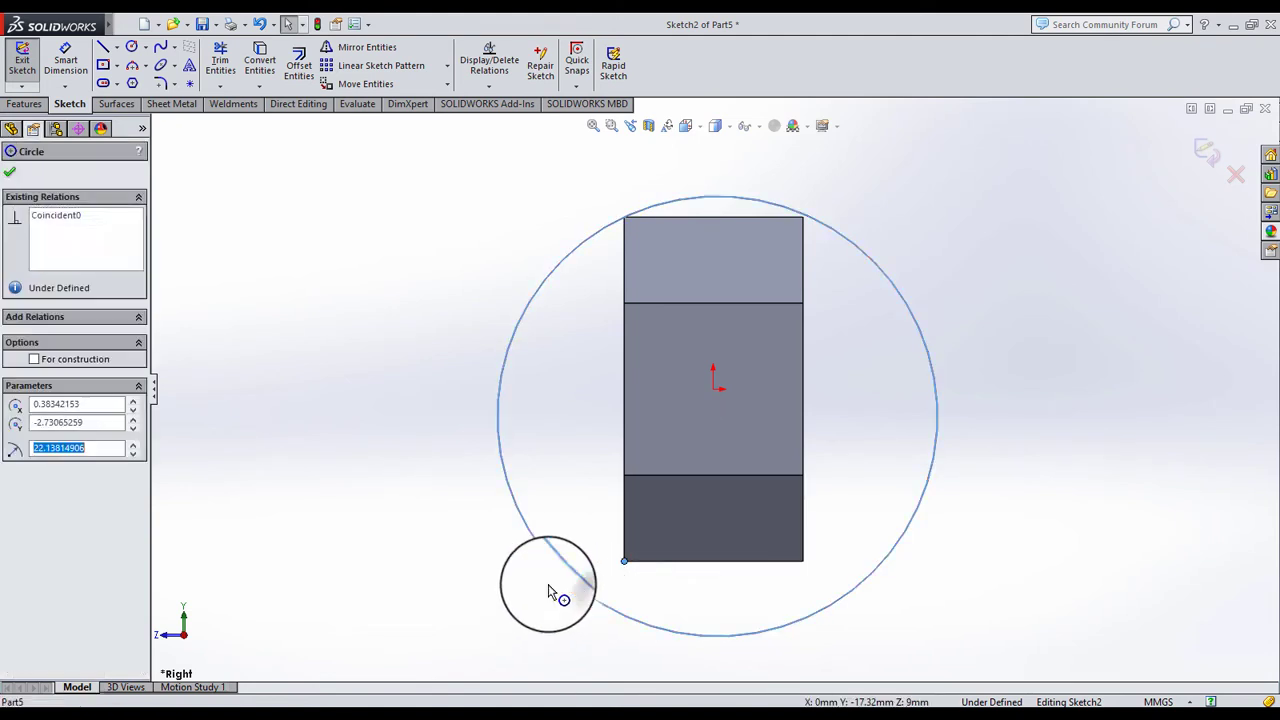
pyautogui.keyDown('ctrl'); pyautogui.click(625, 218); pyautogui.keyUp('ctrl')
pyautogui.click(16, 449)
pyautogui.click(171, 371)
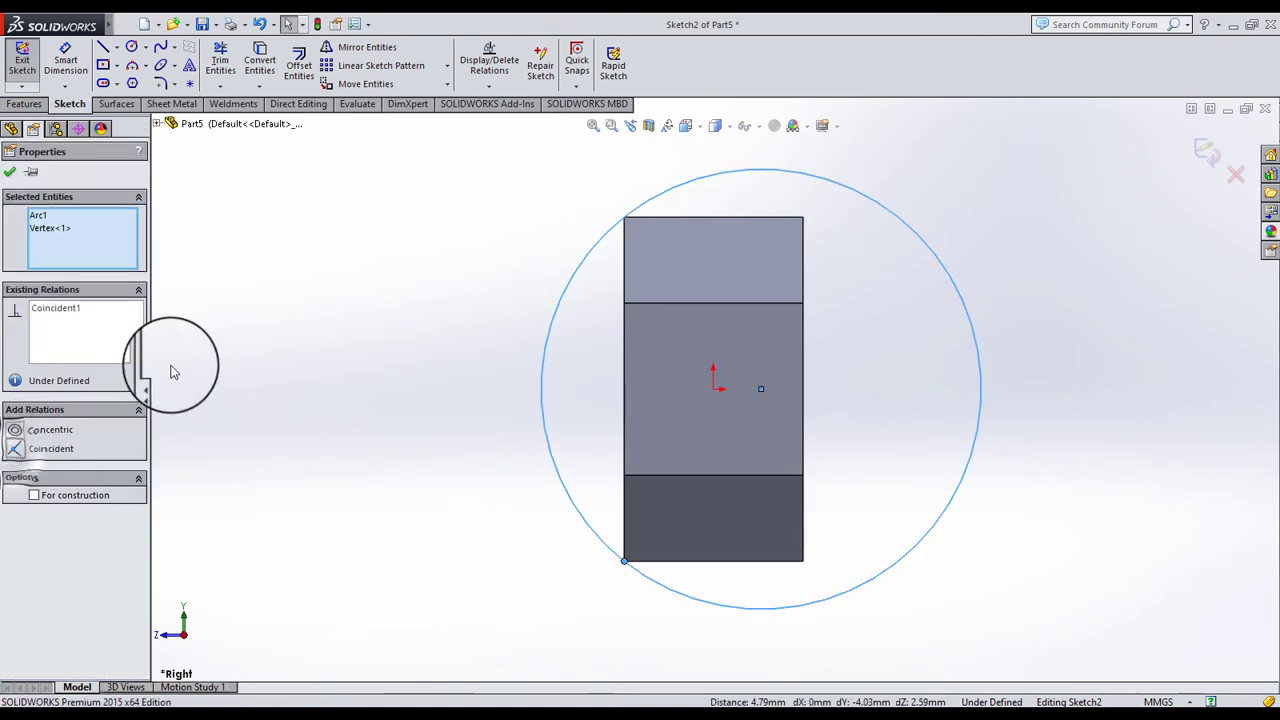
# Dimension the circle's diameter to 40 mm
pyautogui.click(50, 80)
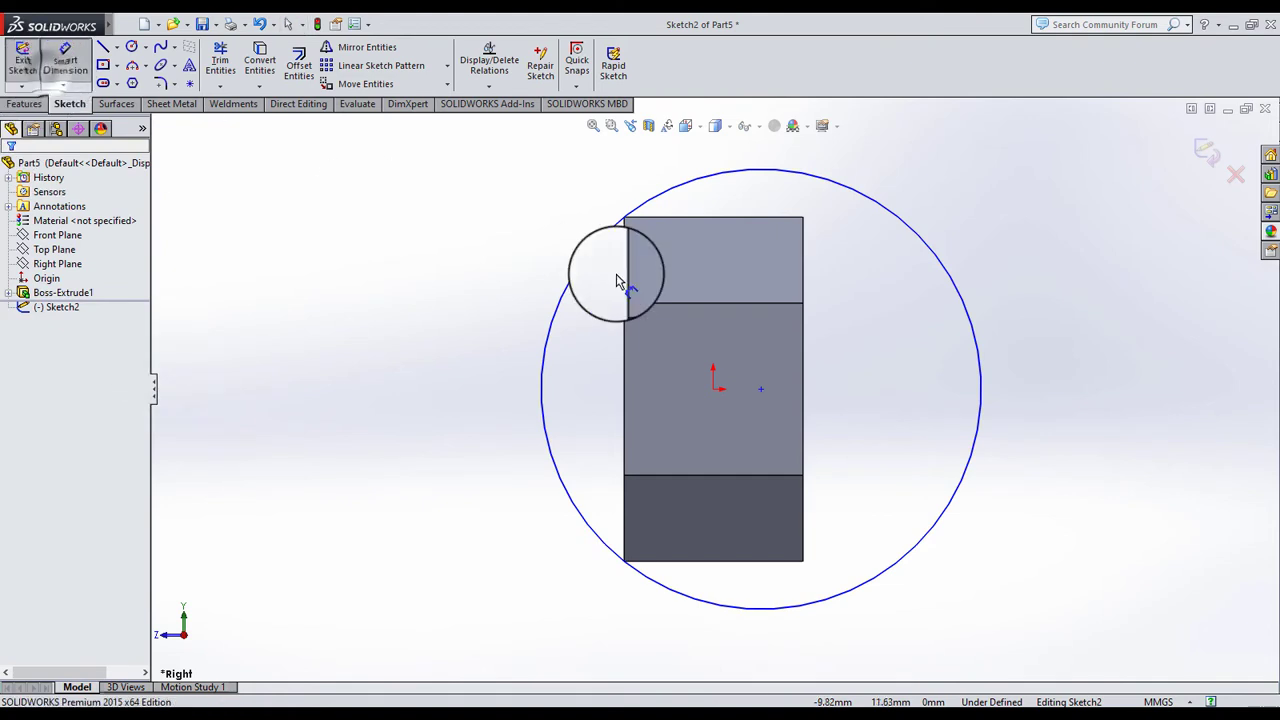
pyautogui.click(600, 263)
pyautogui.click(503, 385)
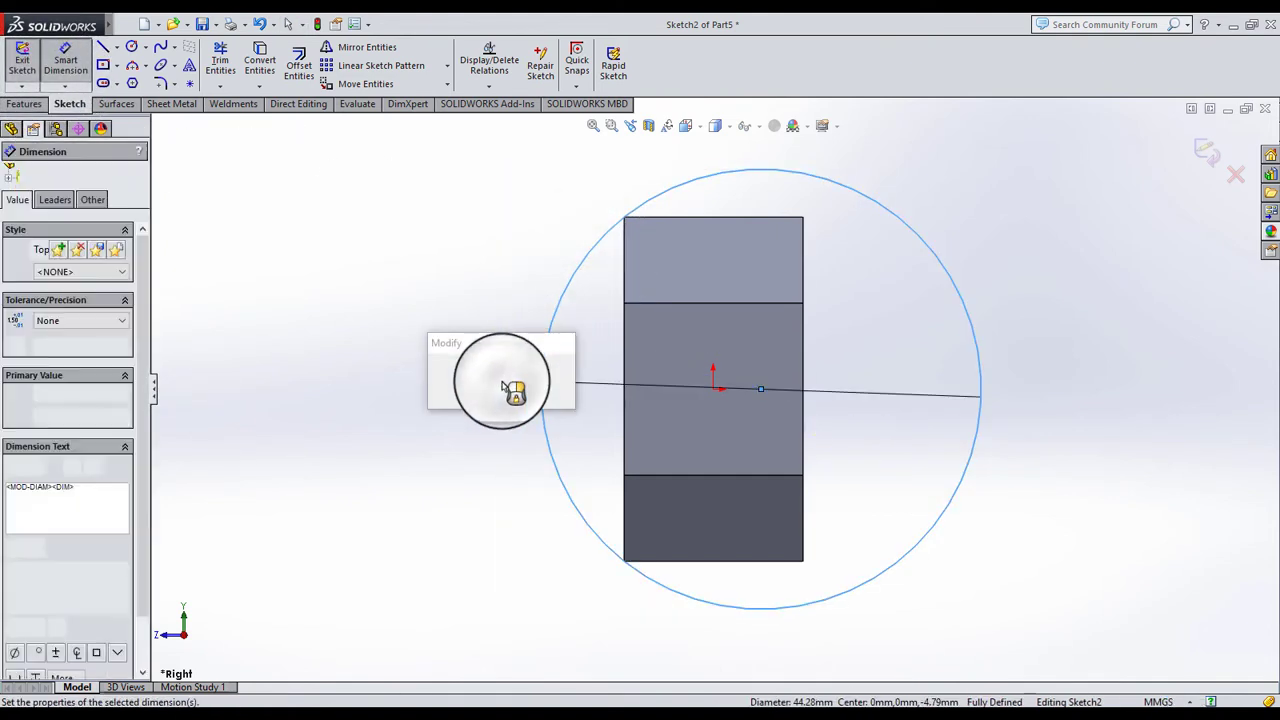
pyautogui.write('40')
pyautogui.press('Return')
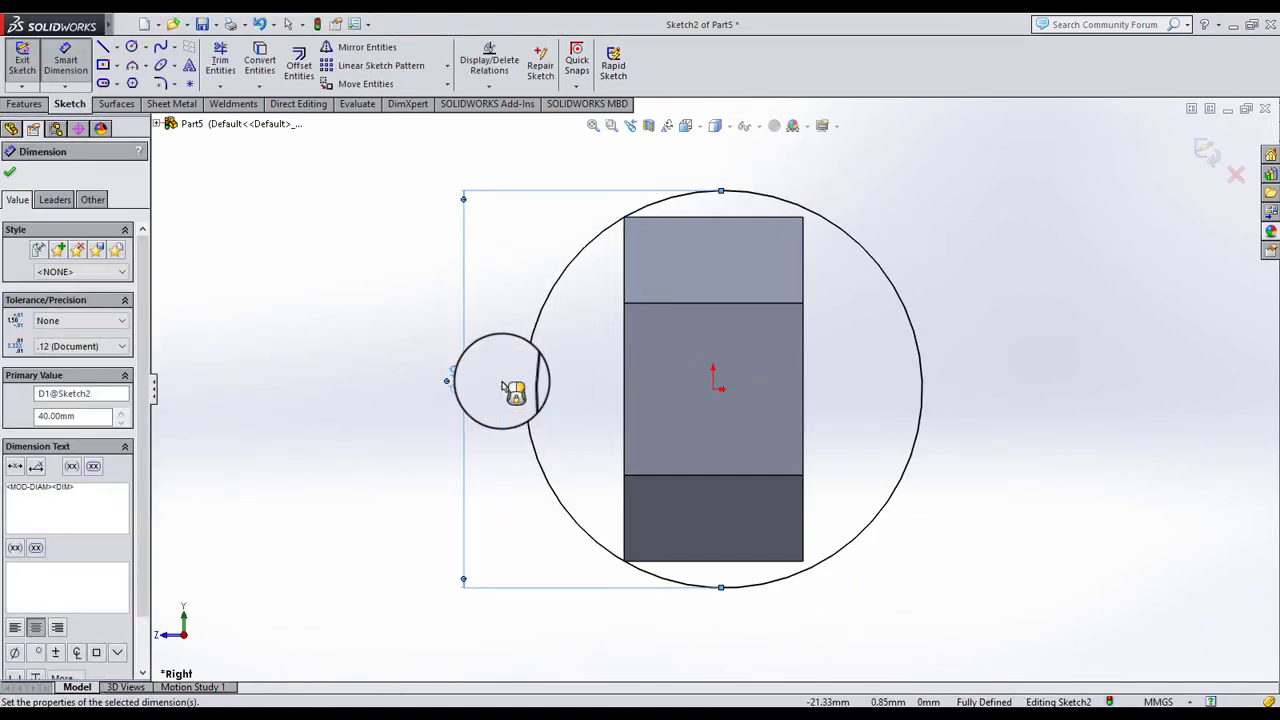
pyautogui.click(322, 322)
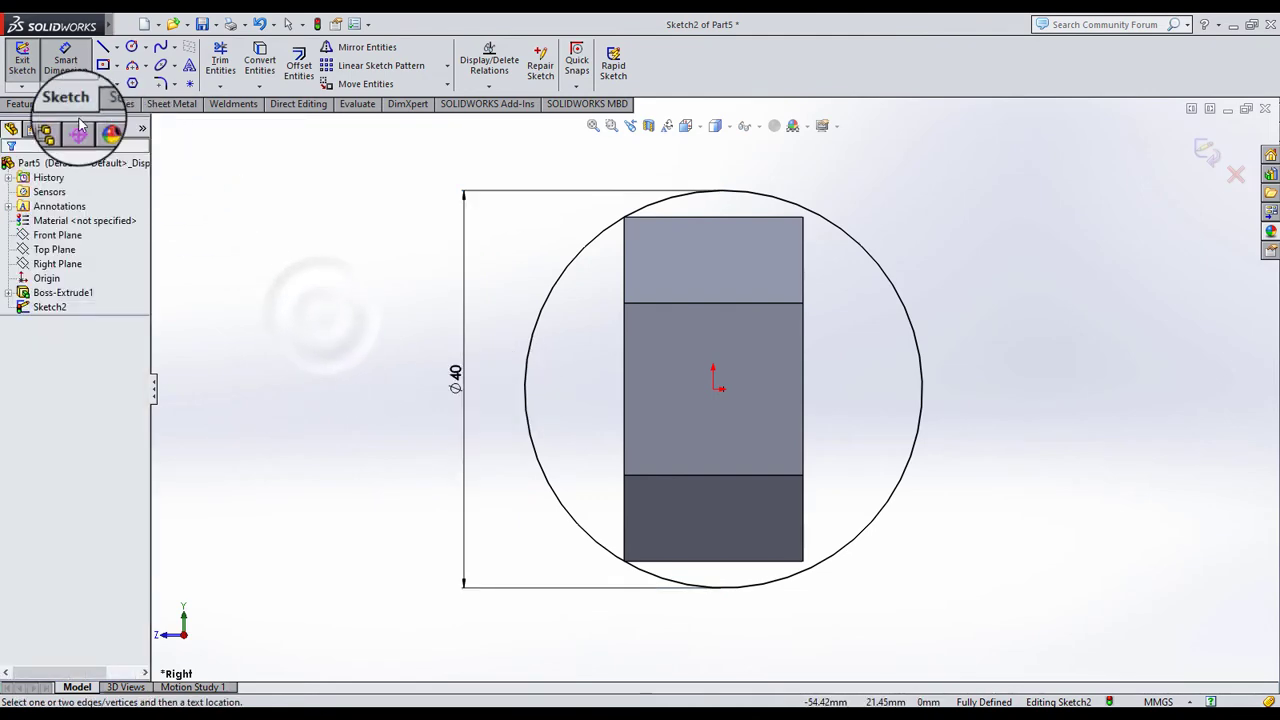
# Draw a vertical line from the top-left corner to origin level, then a horizontal line past the circle
pyautogui.click(103, 47)
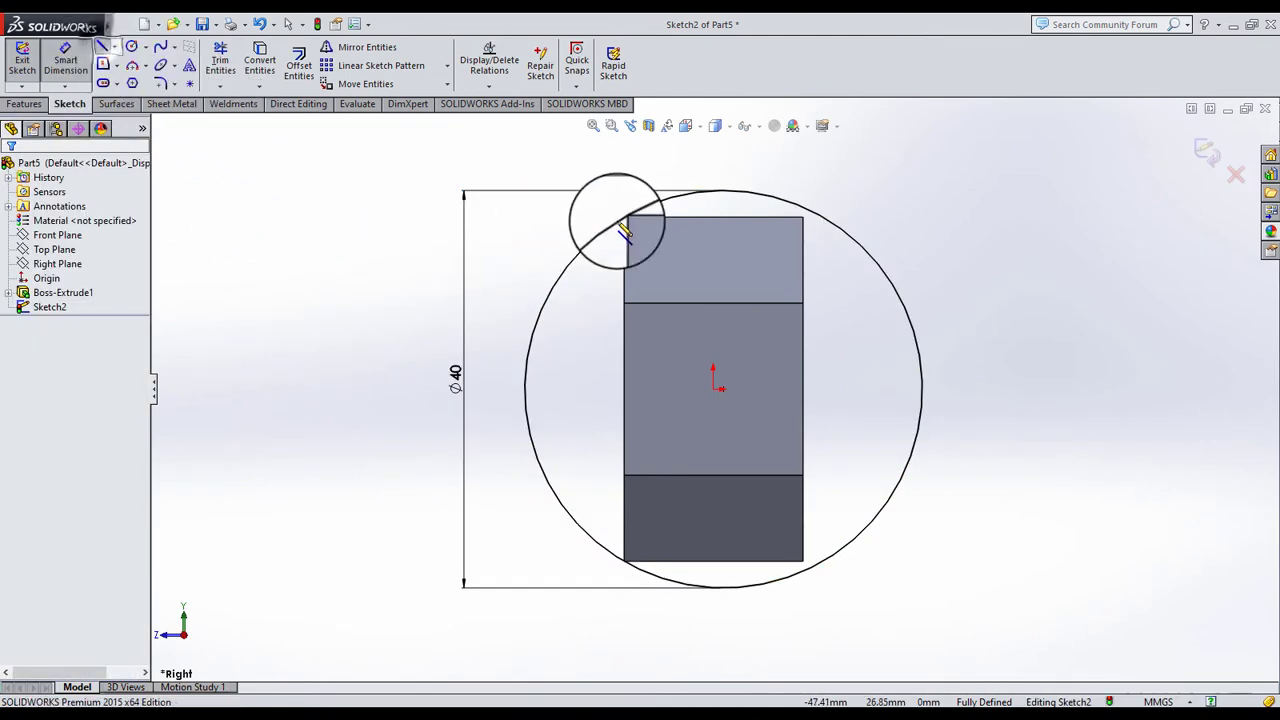
pyautogui.scroll(-2, 630, 230)
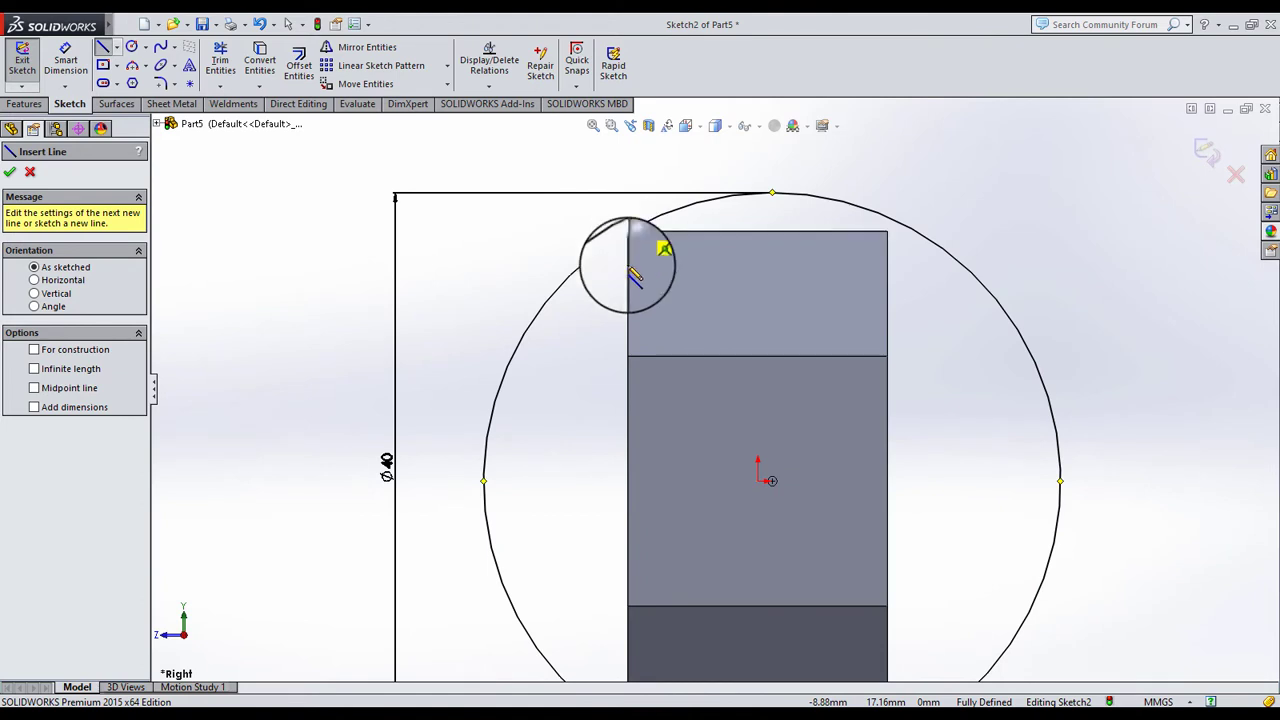
pyautogui.click(628, 232)
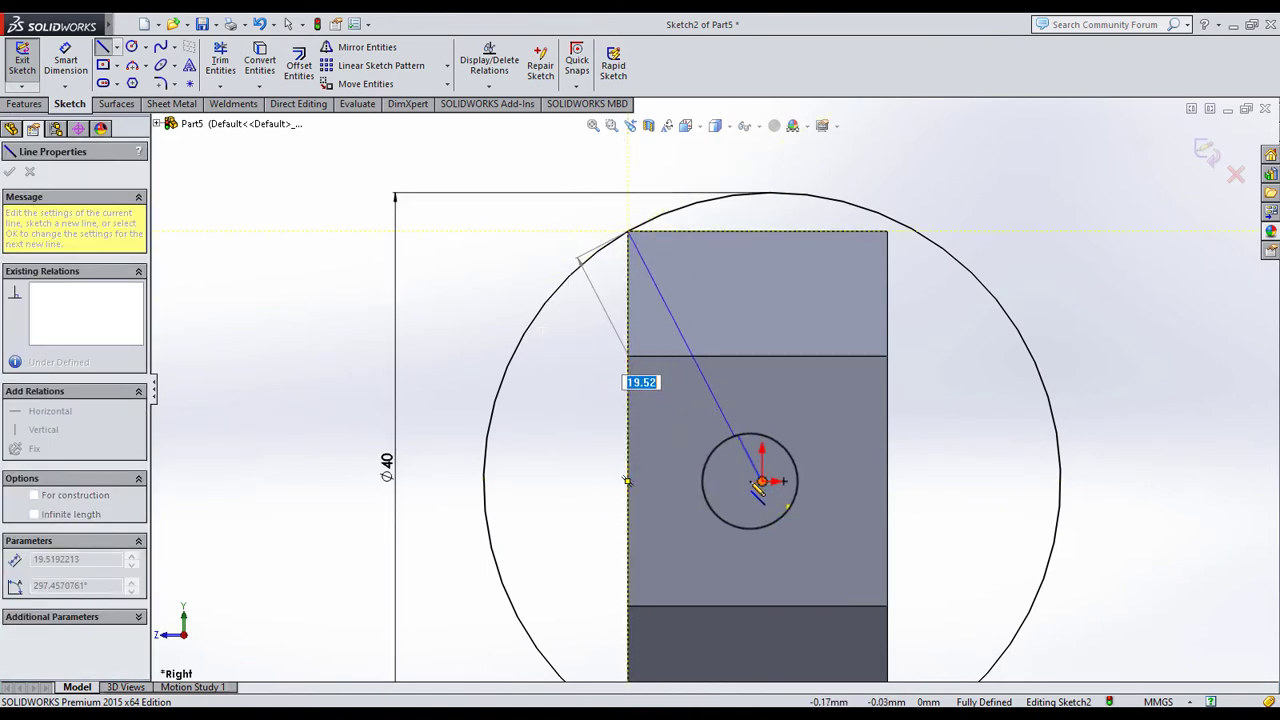
pyautogui.click(628, 482)
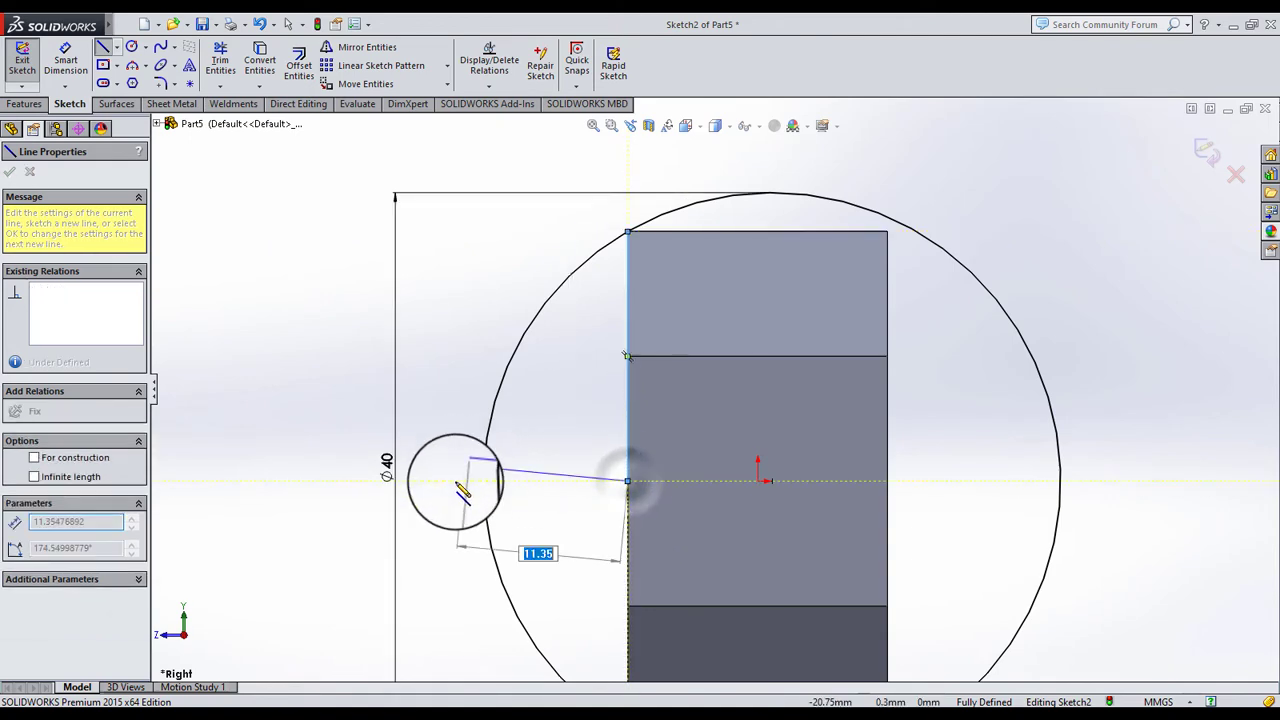
pyautogui.click(451, 481)
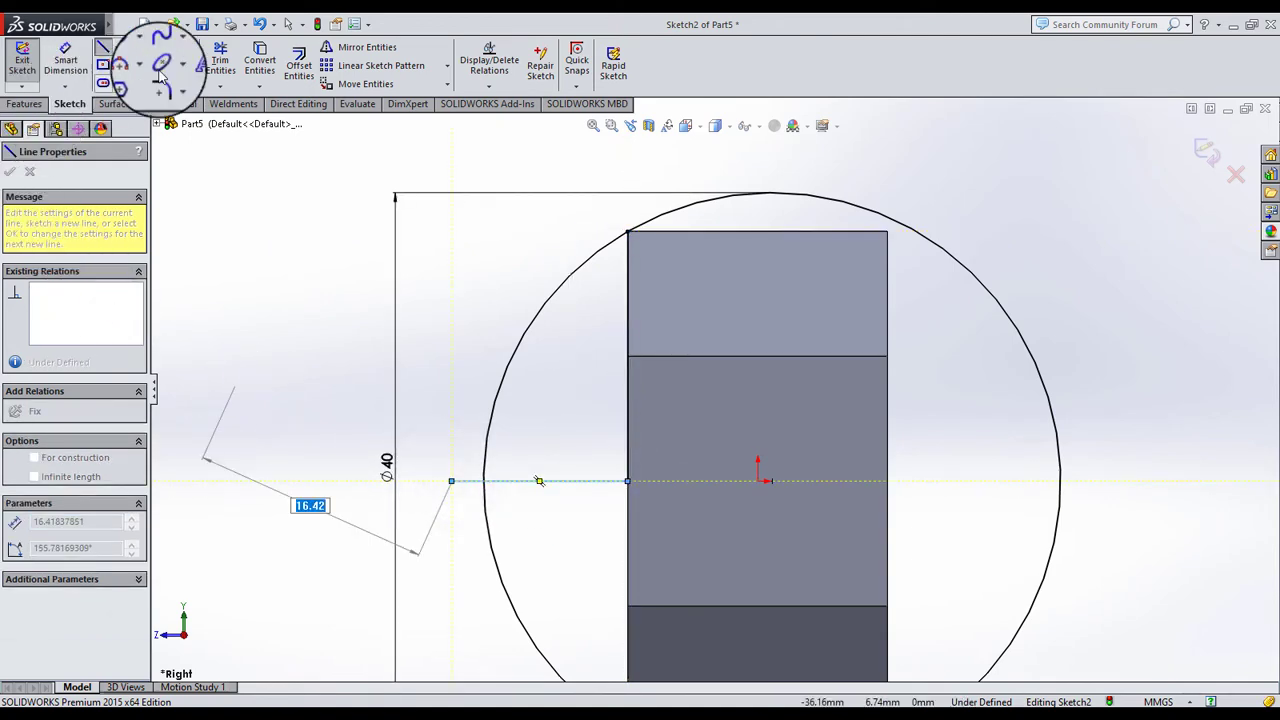
# Trim the sketch to the upper-left quarter arc and add a horizontal centerline from the origin
pyautogui.click(220, 58)
pyautogui.click(455, 484)
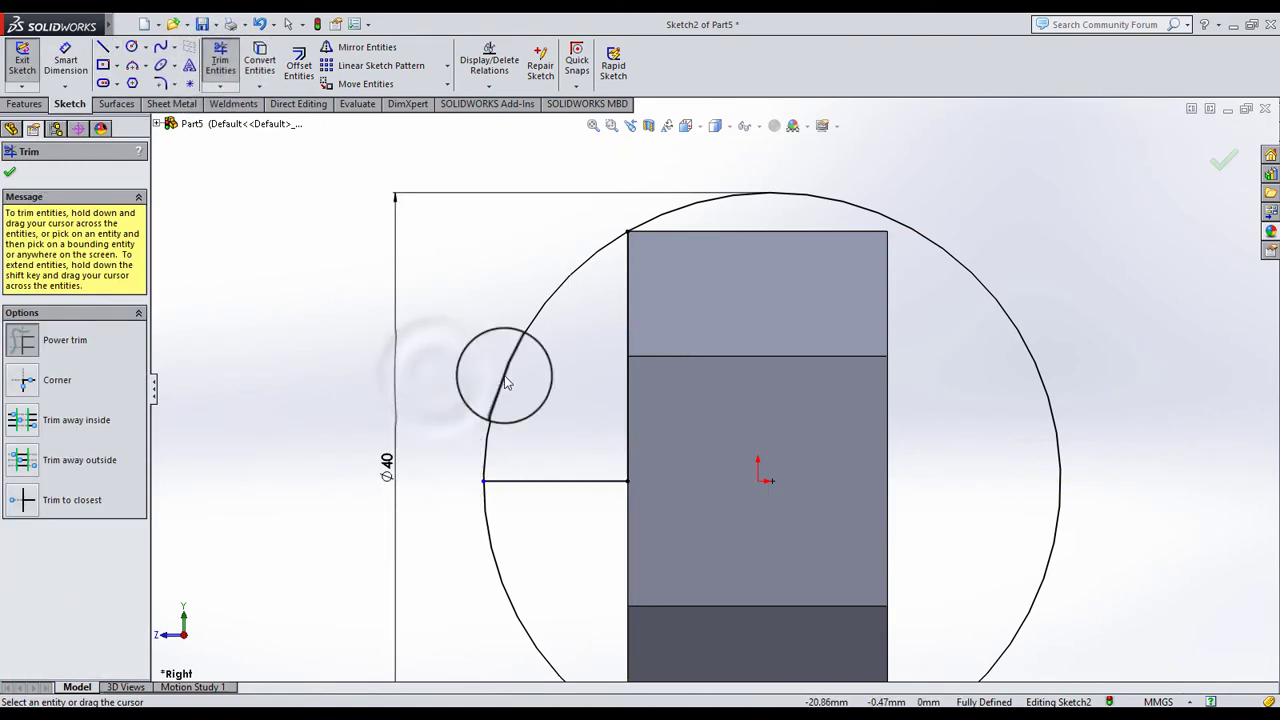
pyautogui.click(996, 286)
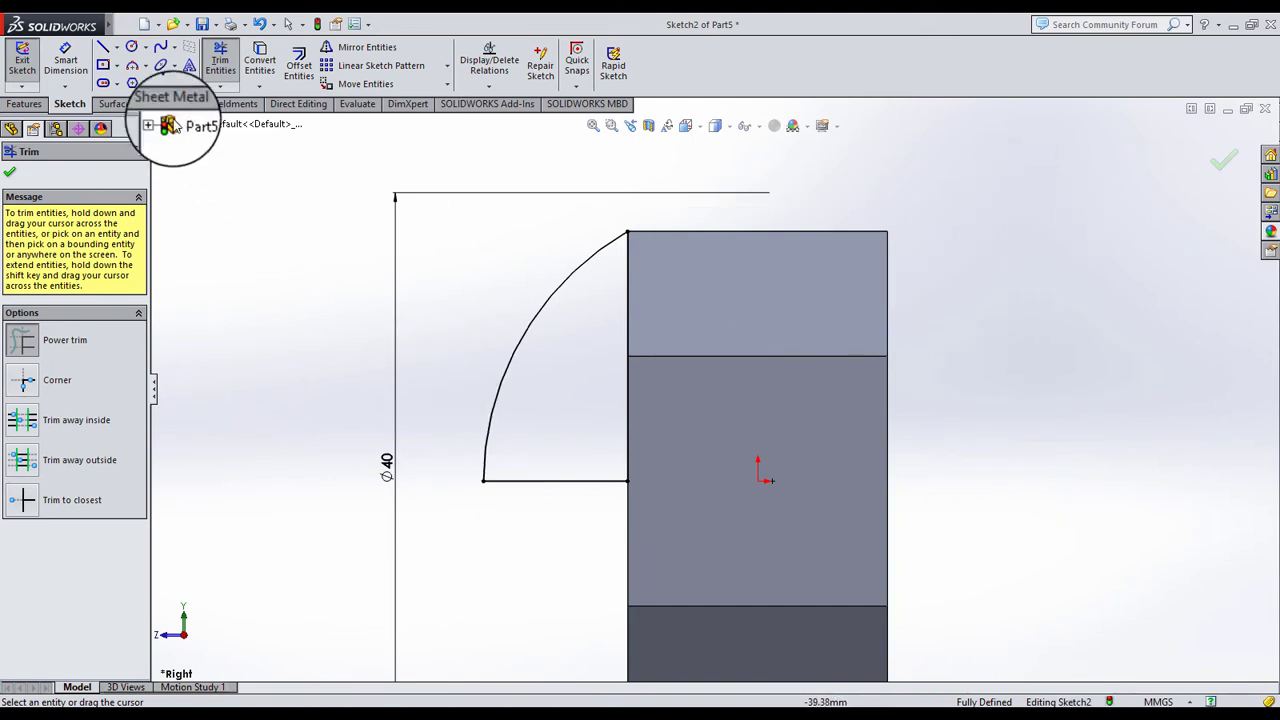
pyautogui.click(10, 175)
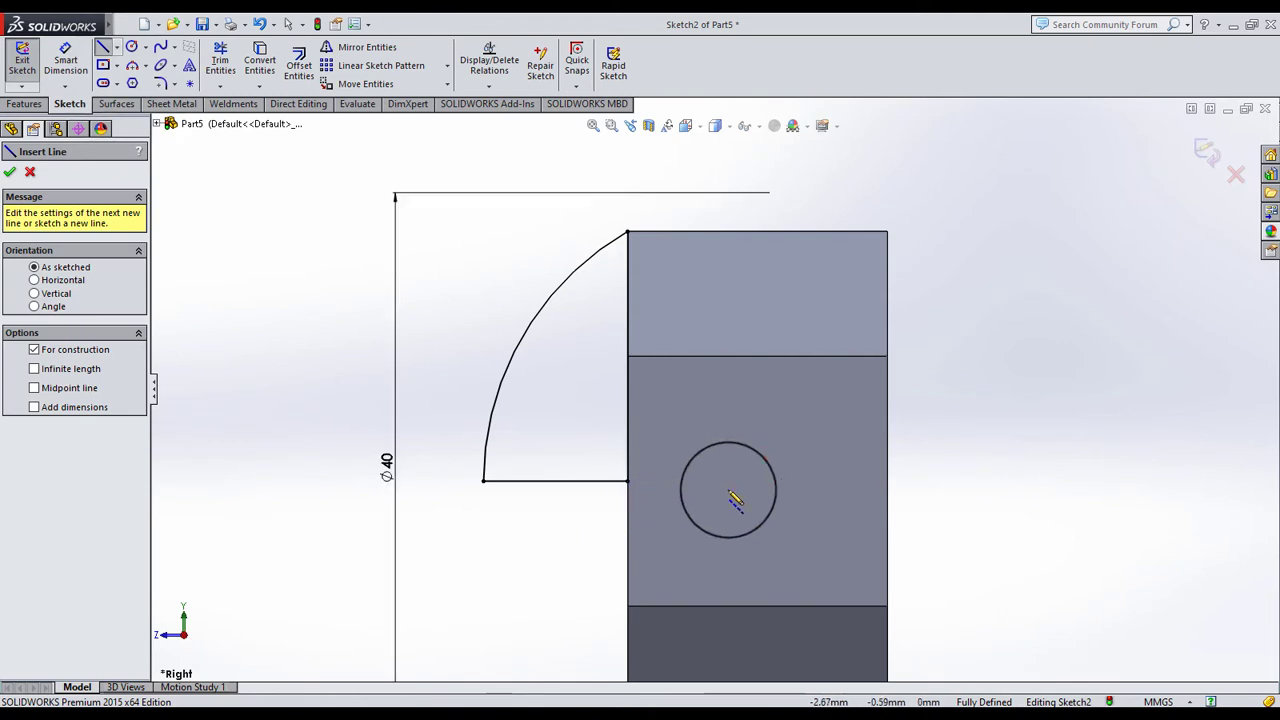
pyautogui.moveTo(758, 481); pyautogui.dragTo(925, 480)
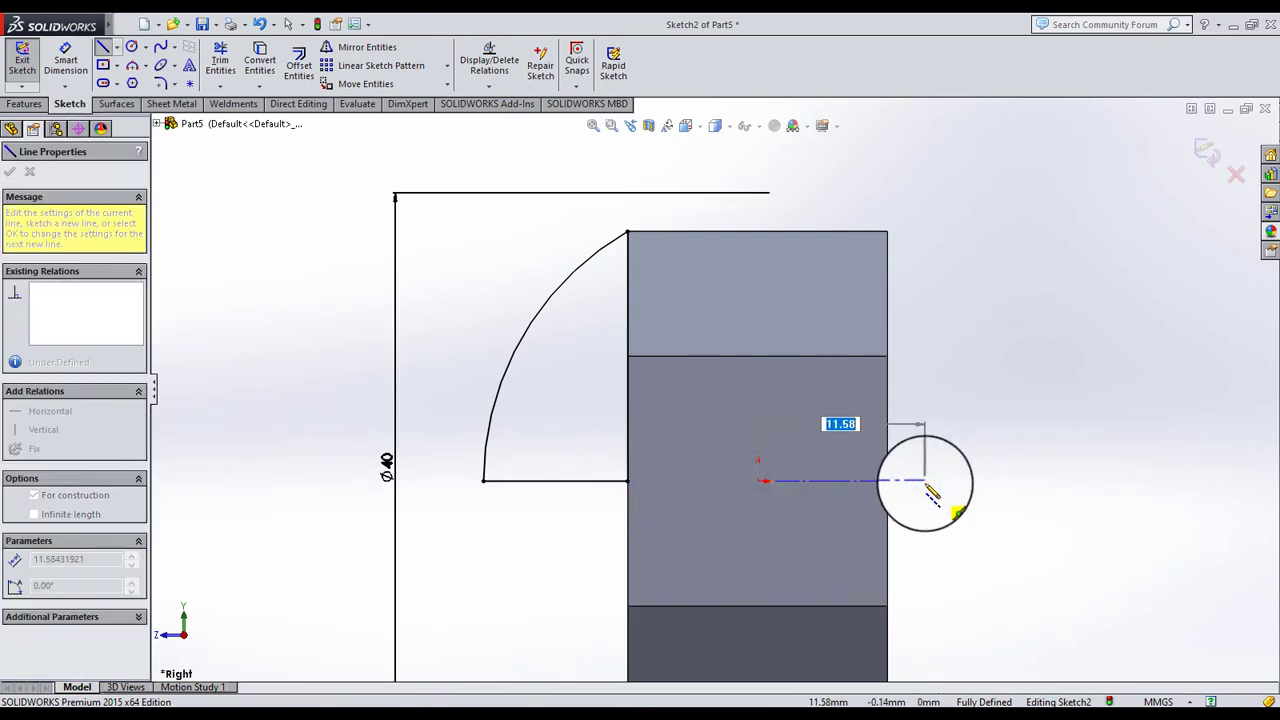
pyautogui.click(288, 24)
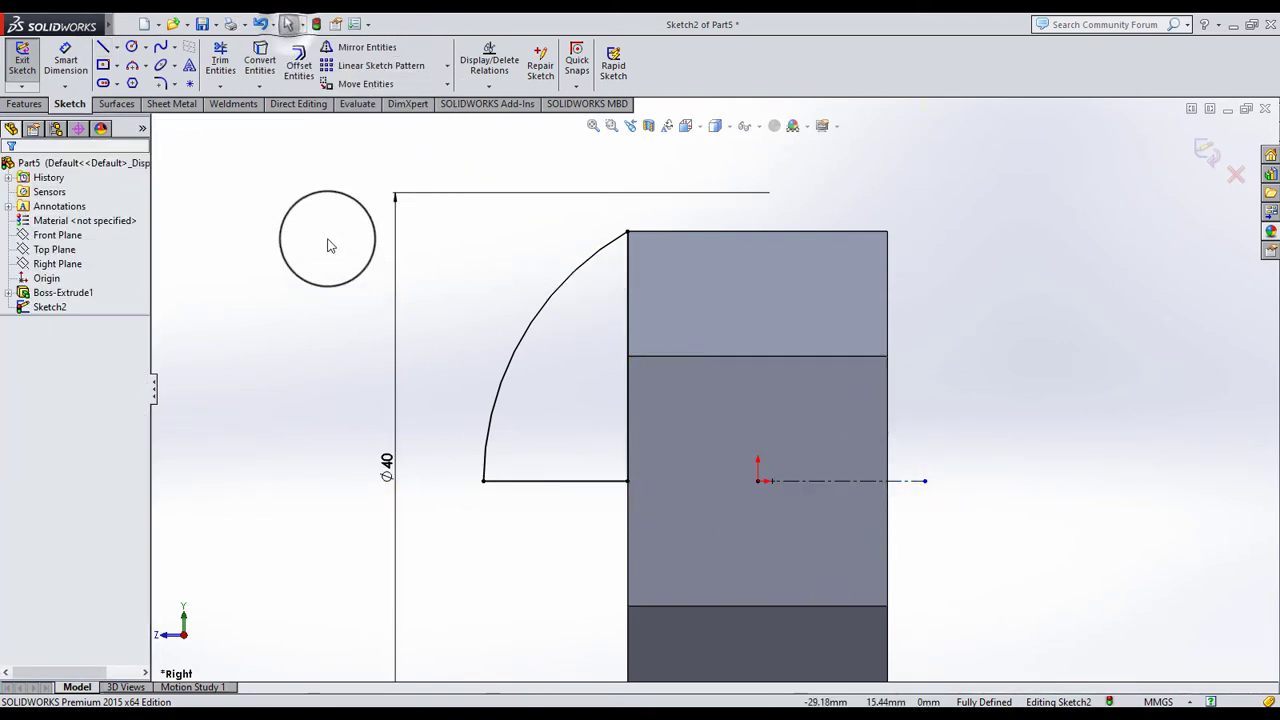
# Revolve the arc profile 360° about the centerline to form the domed flange
pyautogui.click(25, 103)
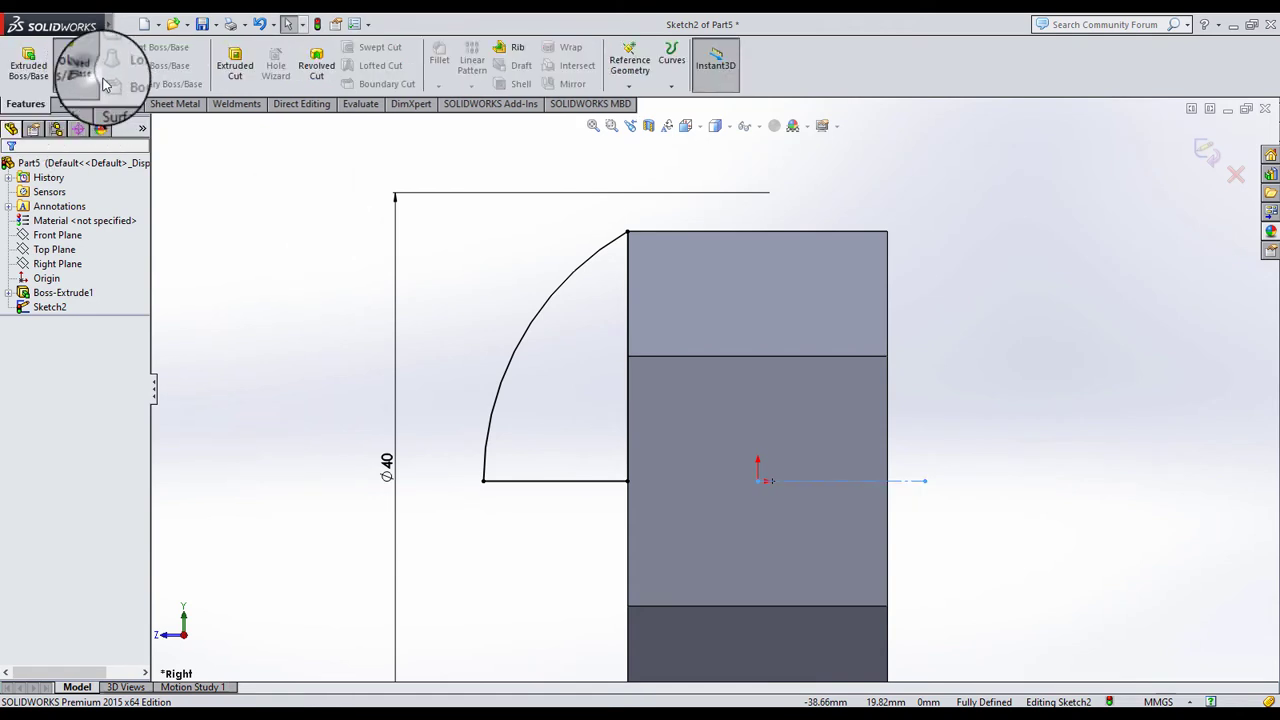
pyautogui.click(103, 80)
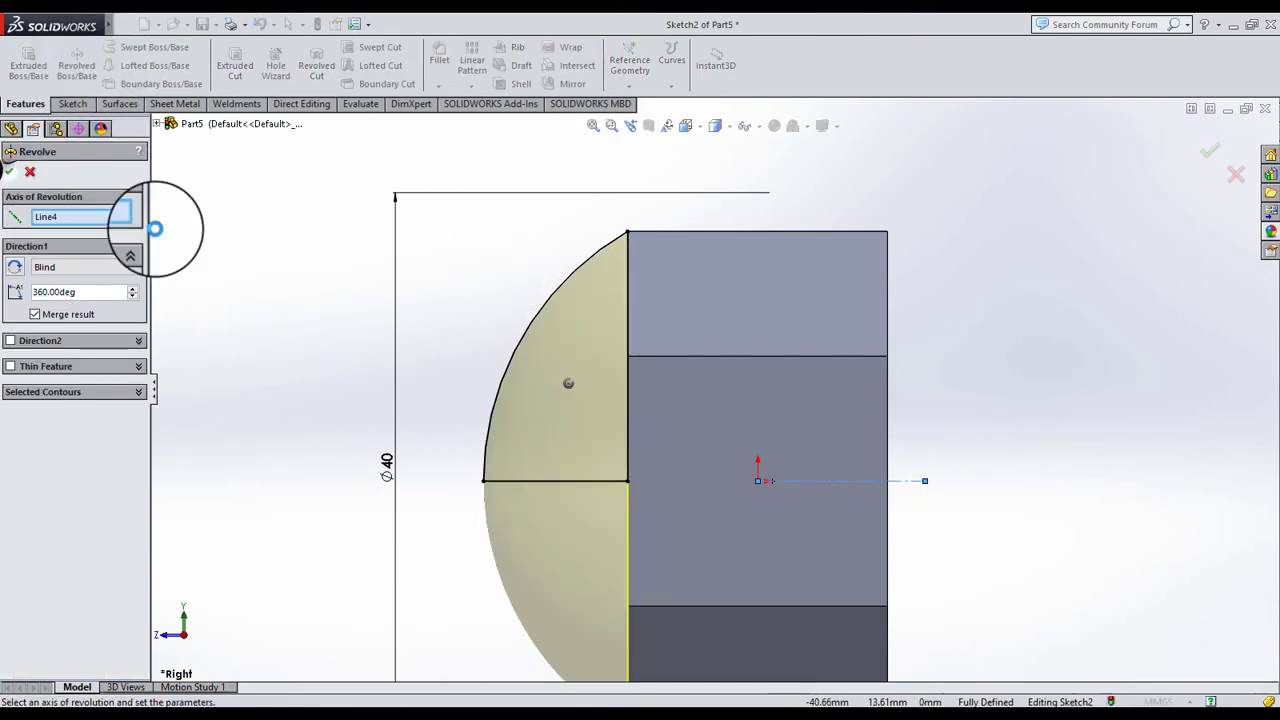
pyautogui.press('Return')
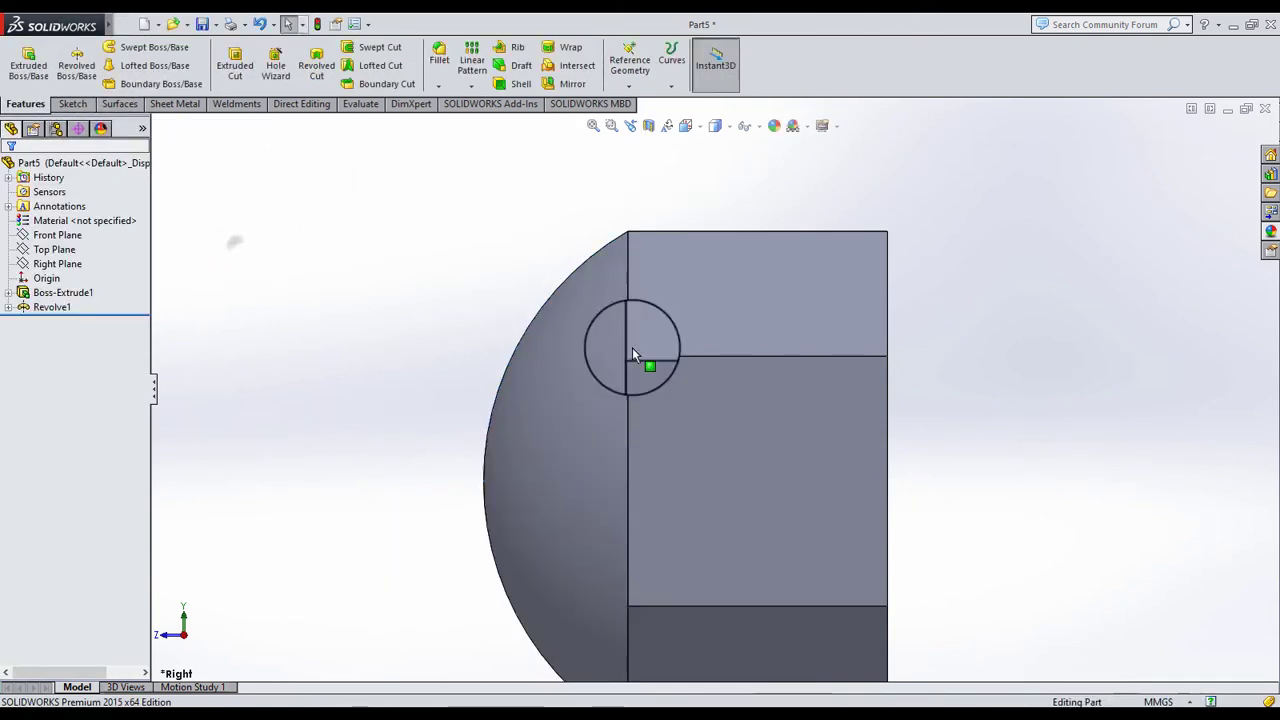
pyautogui.moveTo(632, 355); pyautogui.dragTo(680, 334, button='middle')
pyautogui.click(680, 334)
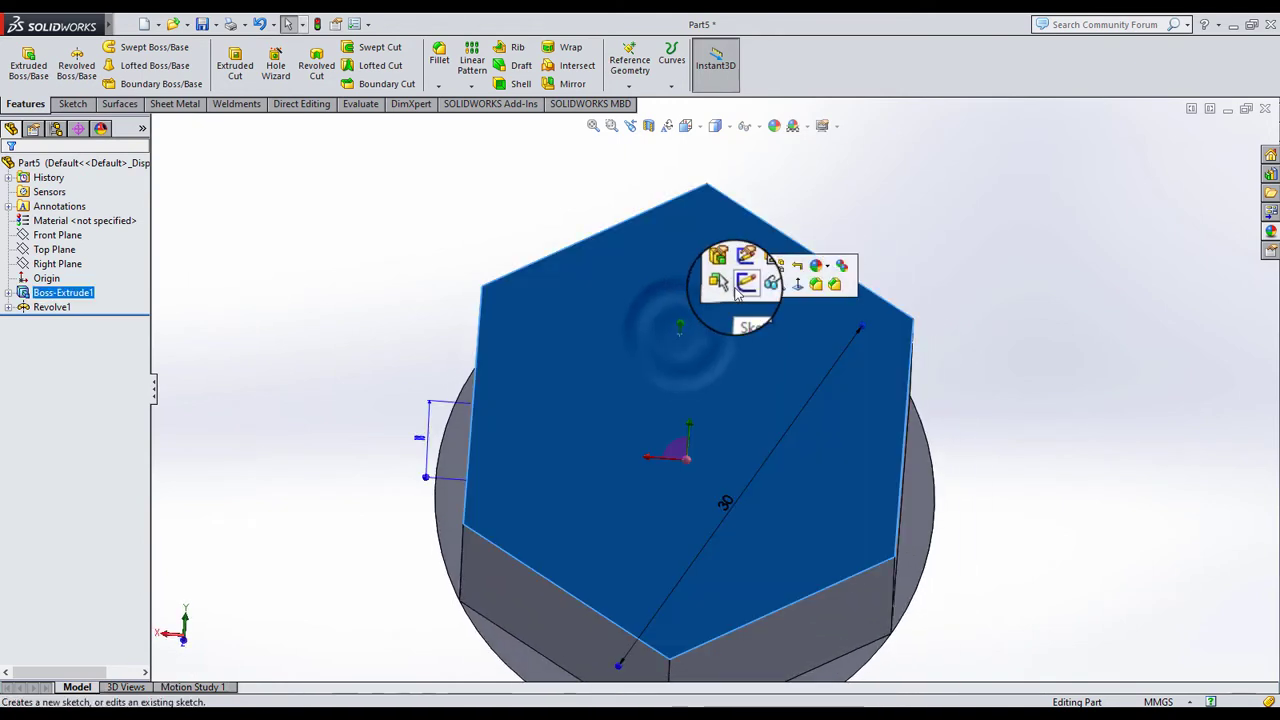
# Sketch on the hexagon face and convert its edges into sketch lines
pyautogui.click(742, 286)
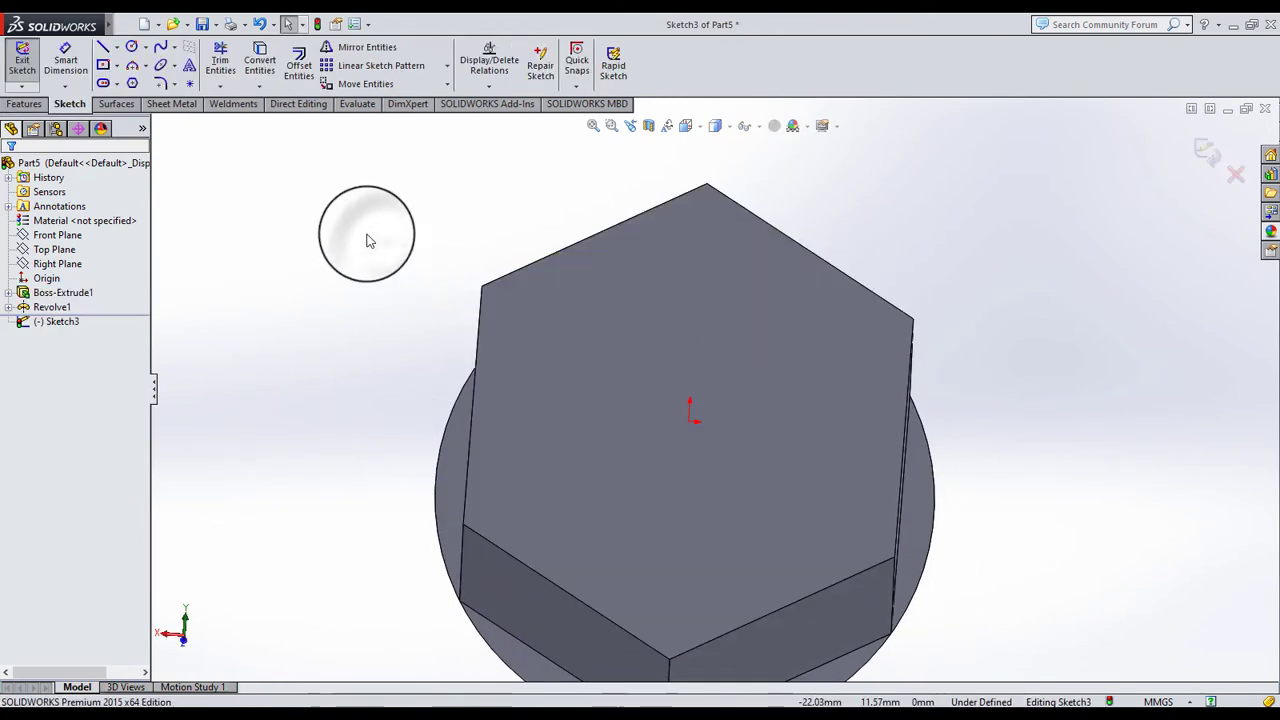
pyautogui.scroll(2, 658, 268)
pyautogui.scroll(1, 680, 330)
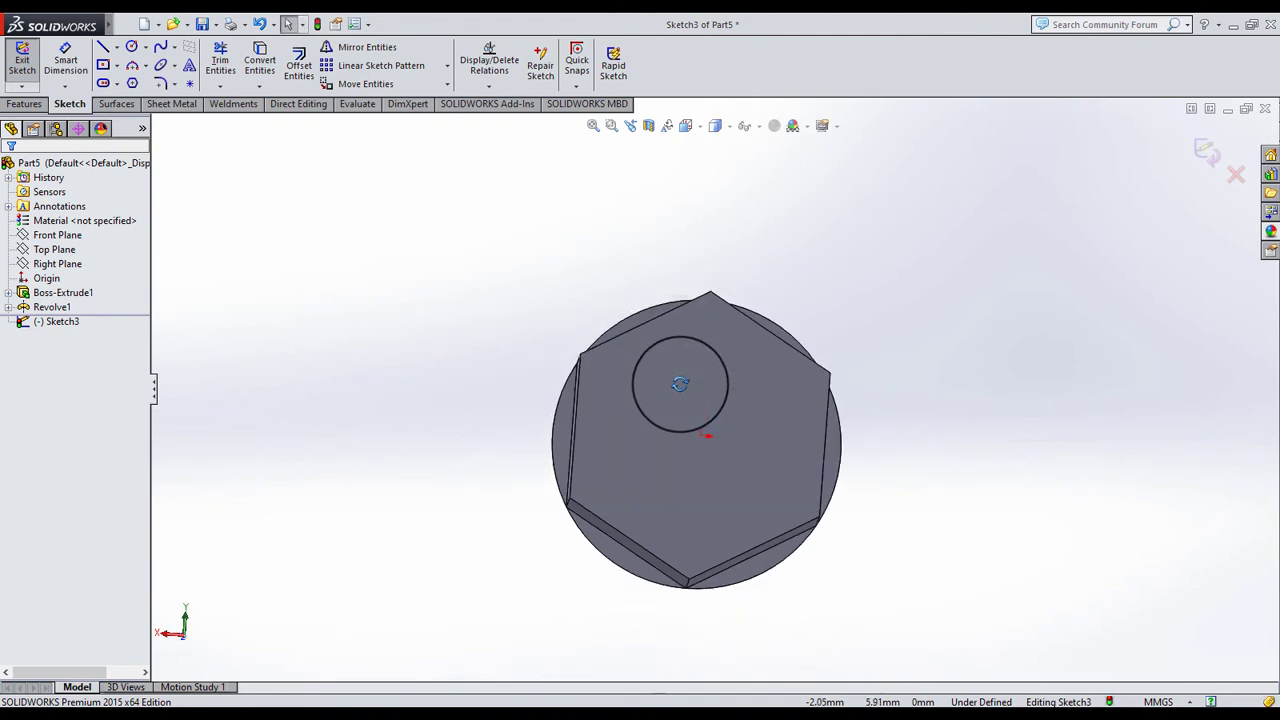
pyautogui.click(265, 80)
pyautogui.scroll(-3, 652, 399)
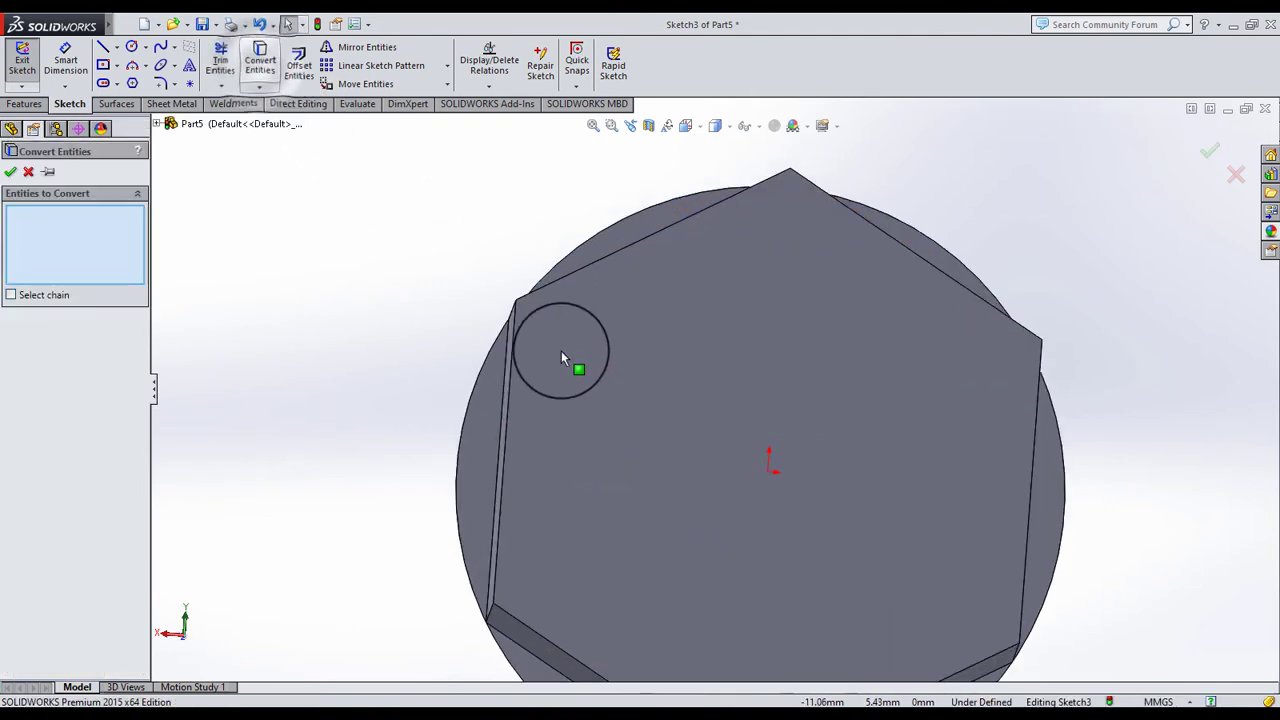
pyautogui.click(511, 318)
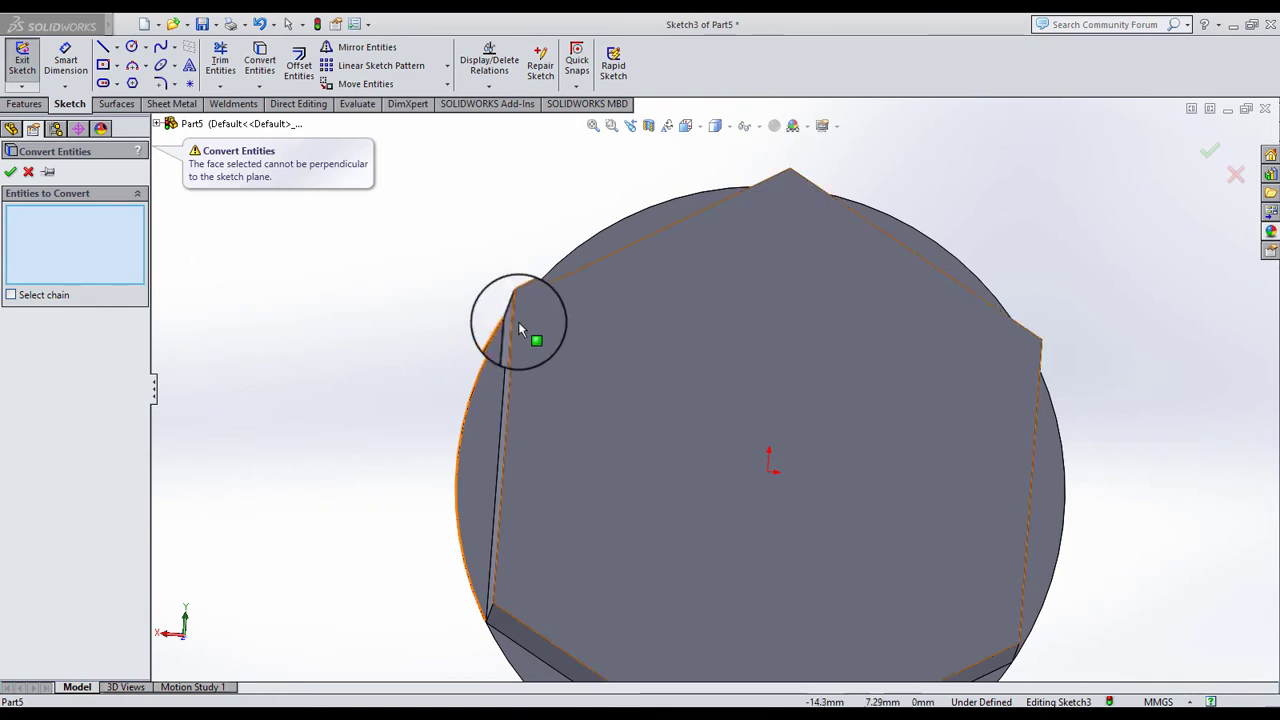
pyautogui.click(557, 331)
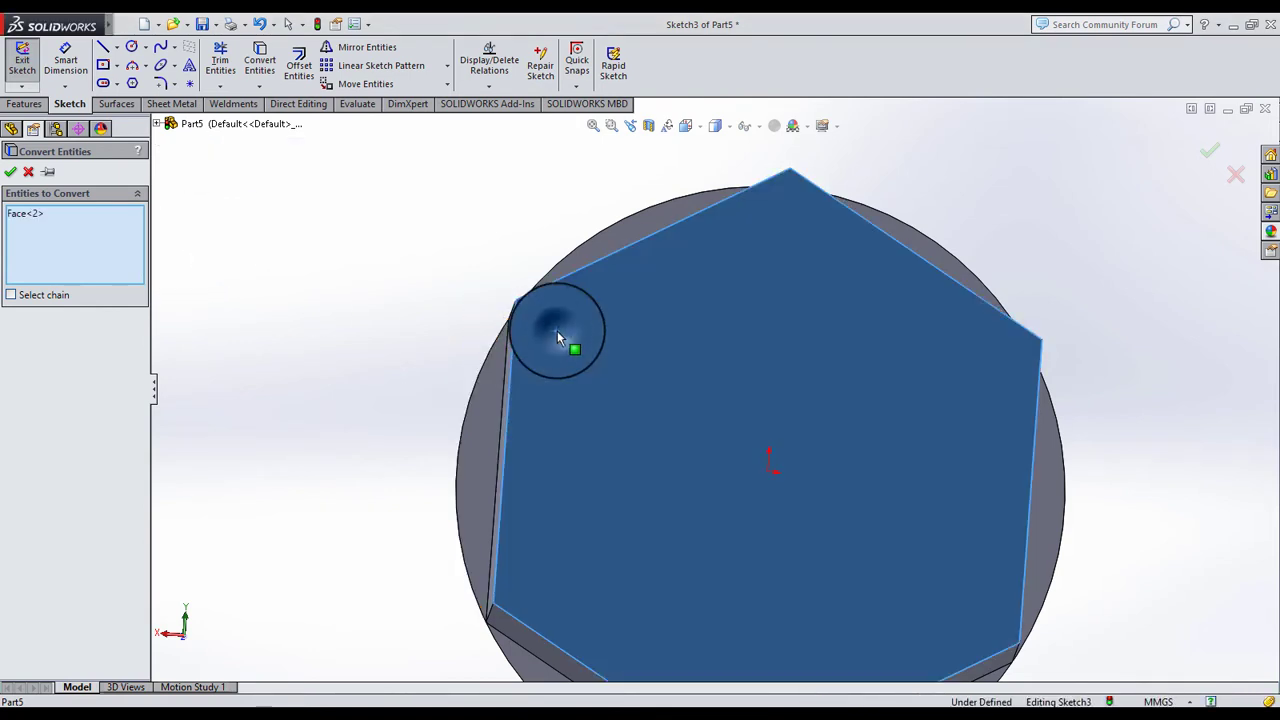
pyautogui.click(12, 168)
pyautogui.scroll(2, 703, 311)
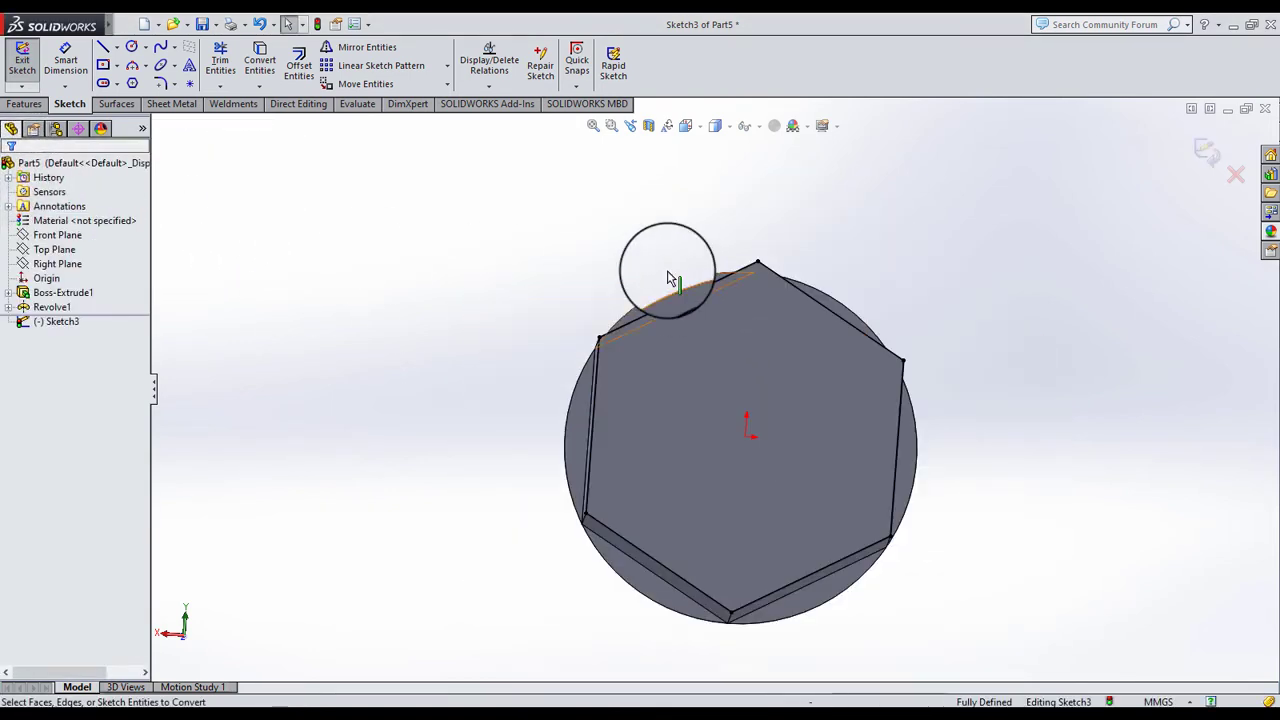
pyautogui.moveTo(754, 380); pyautogui.dragTo(825, 398, button='middle')
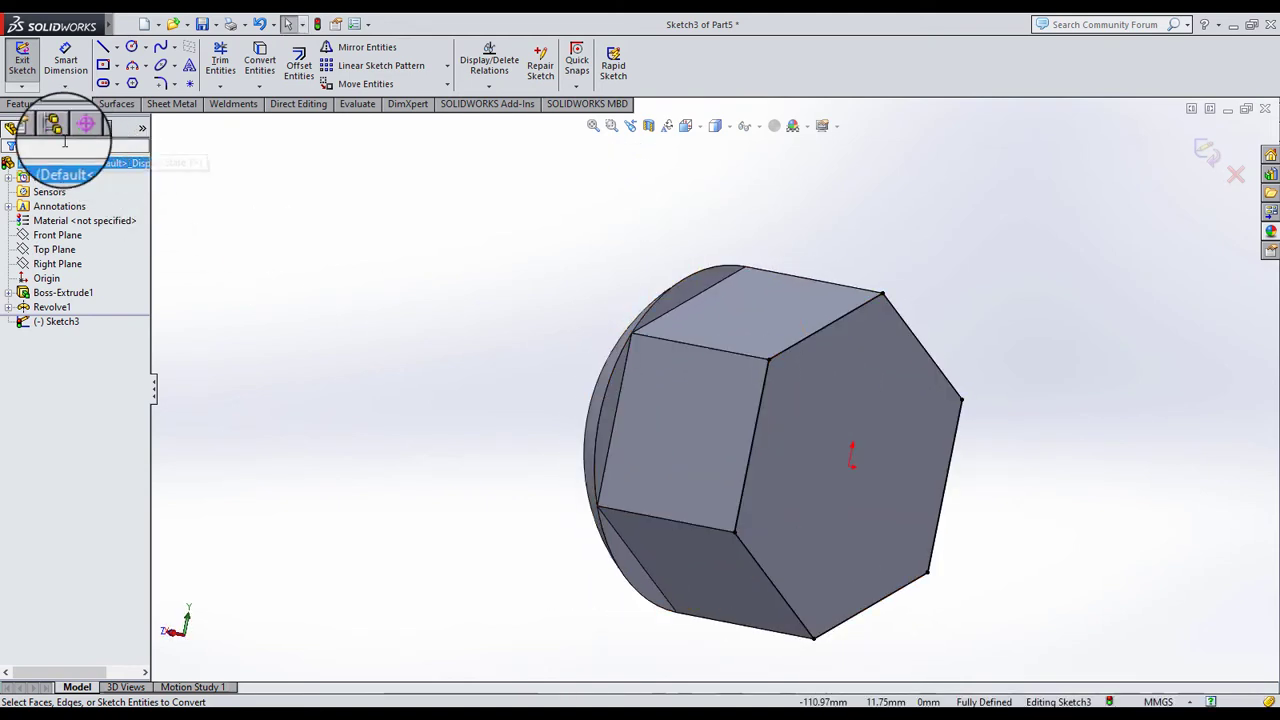
# Extrude-cut the hexagon sketch 40 mm blind with the cut side flipped outward
pyautogui.click(35, 106)
pyautogui.click(235, 64)
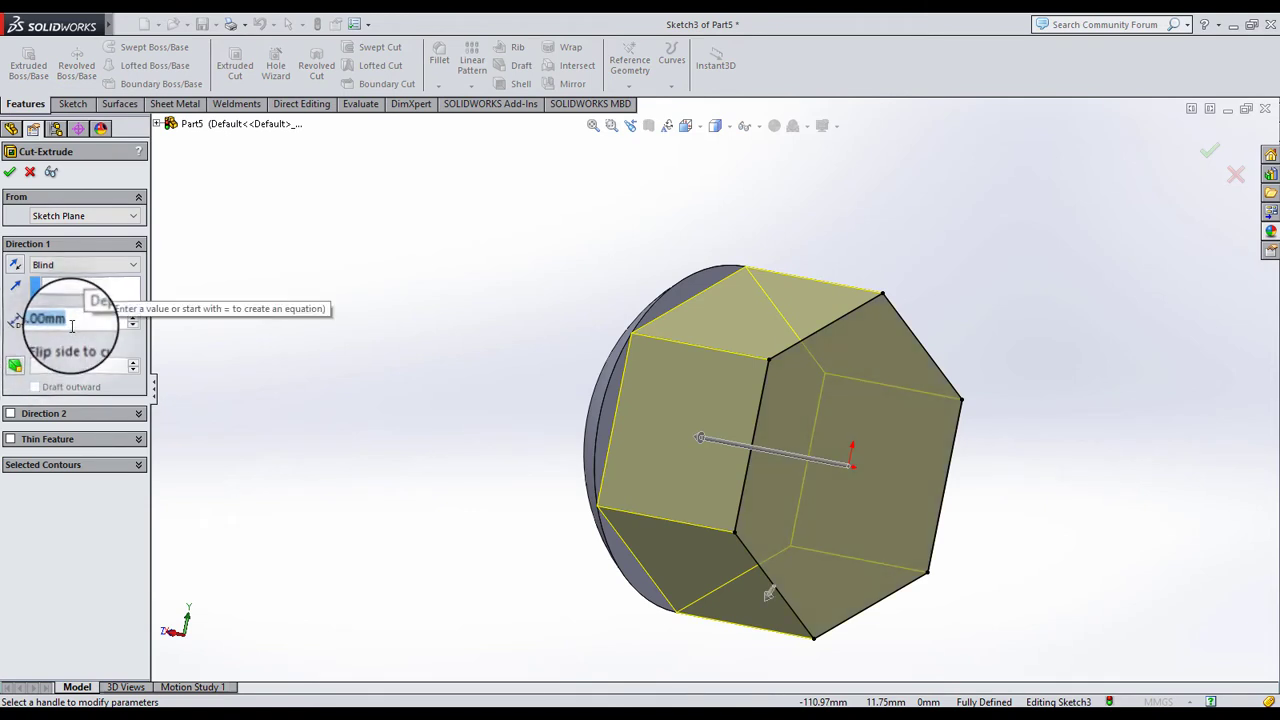
pyautogui.write('40')
pyautogui.press('Return')
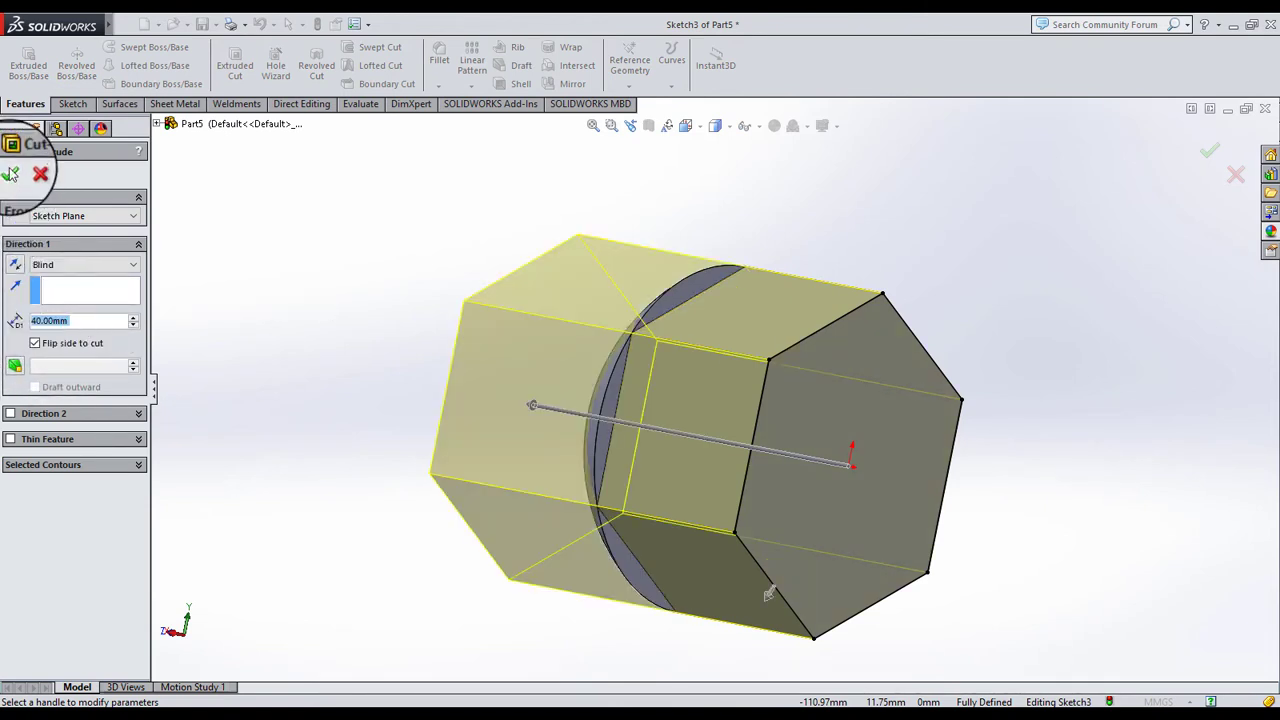
pyautogui.click(43, 200)
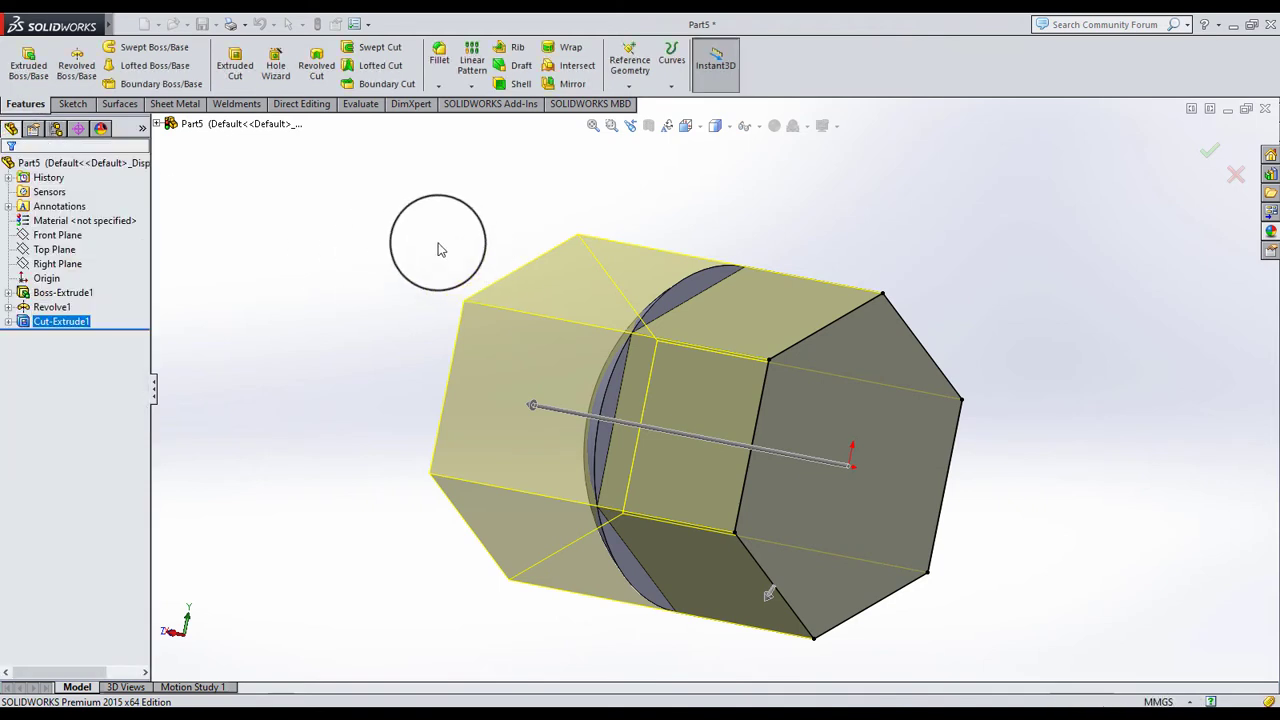
# Sketch a circle centred on the origin on the hexagon face, viewed head-on
pyautogui.click(846, 444)
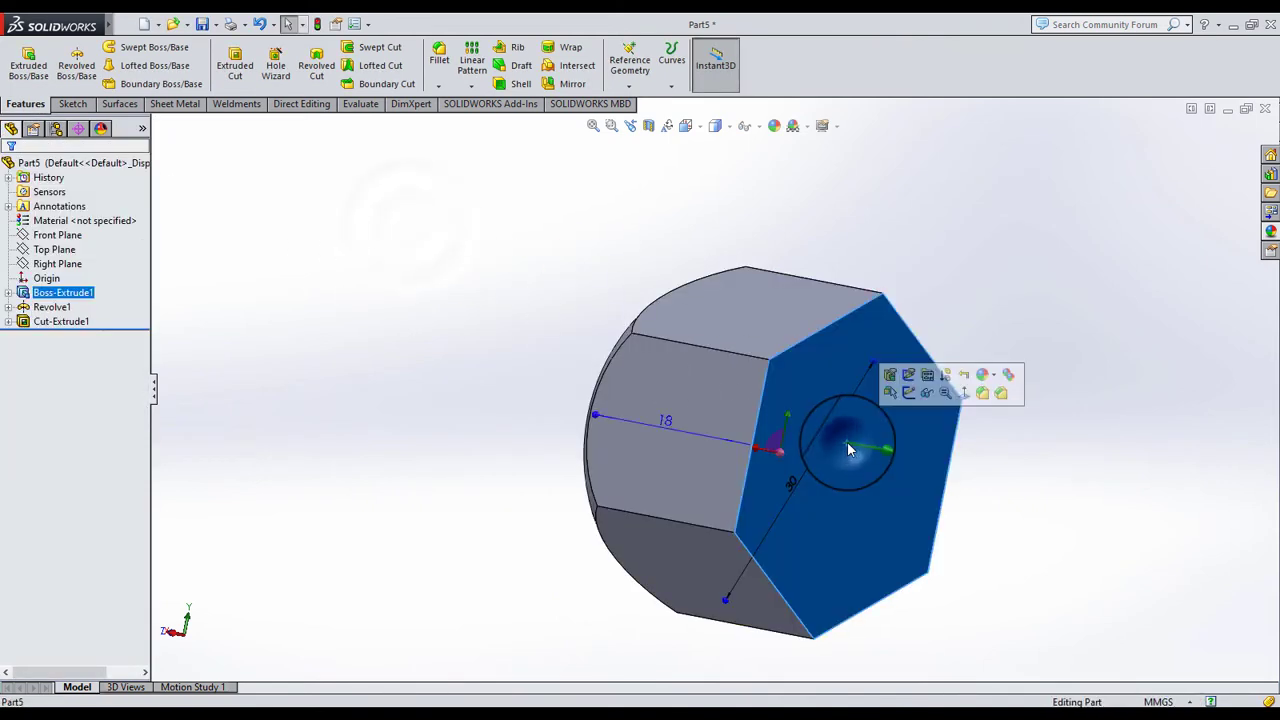
pyautogui.click(900, 393)
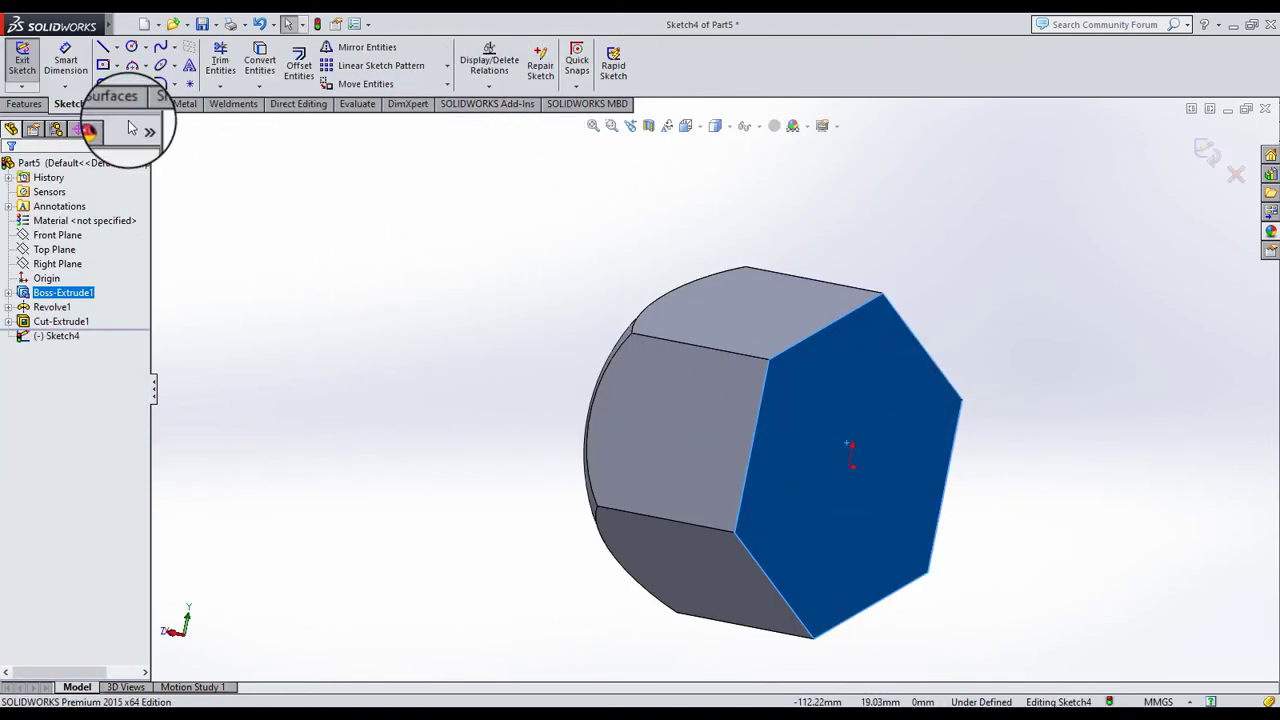
pyautogui.click(686, 127)
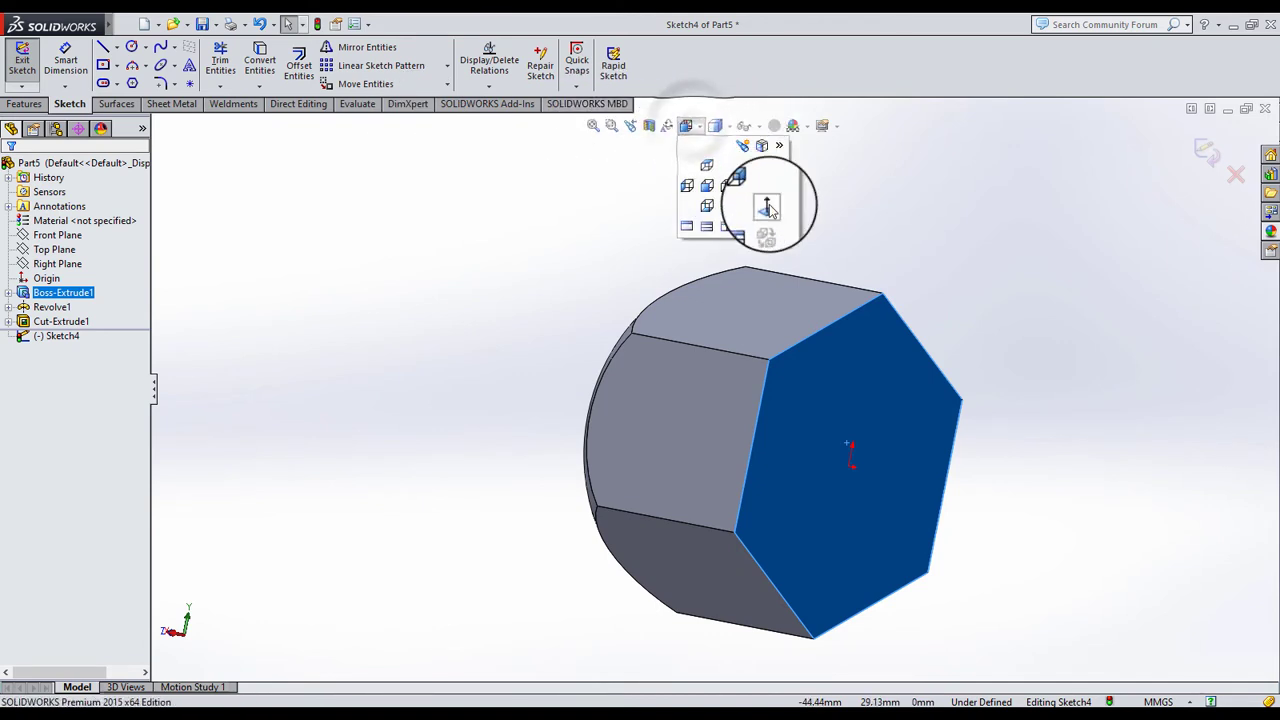
pyautogui.click(768, 207)
pyautogui.click(360, 215)
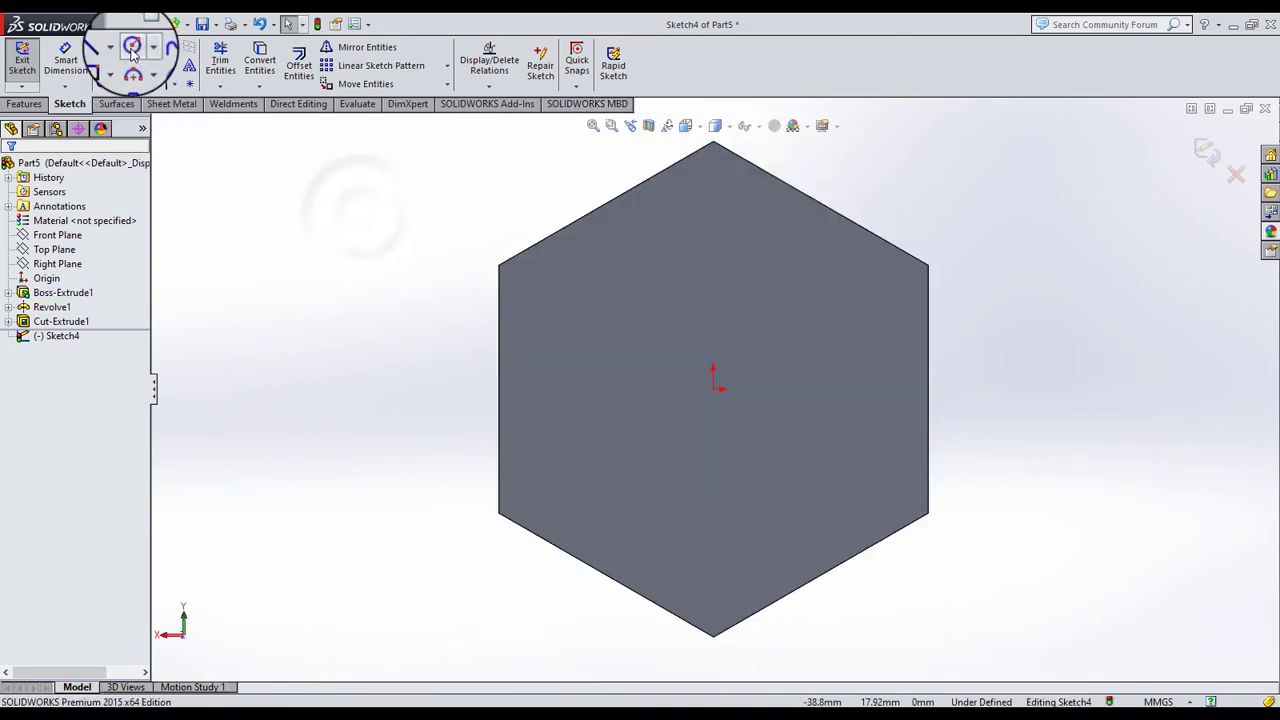
pyautogui.click(132, 50)
pyautogui.moveTo(714, 389); pyautogui.dragTo(663, 515)
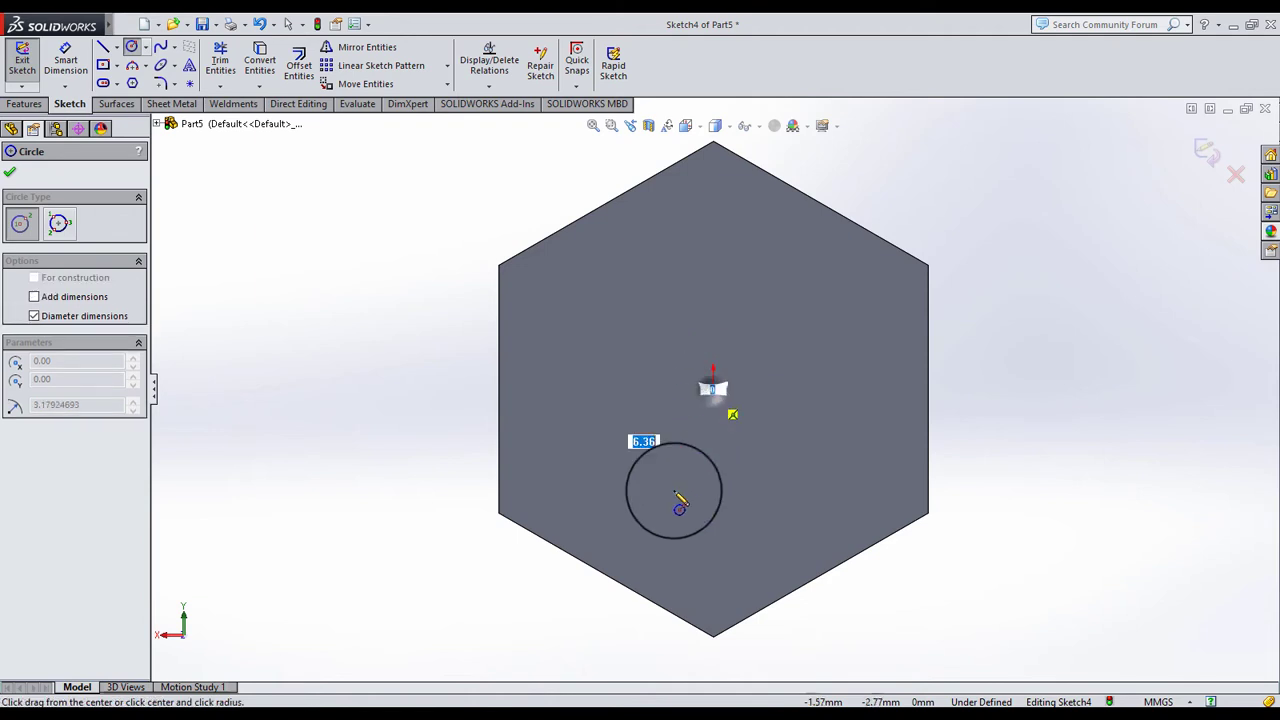
# Dimension the circle's diameter to 20 mm
pyautogui.click(62, 70)
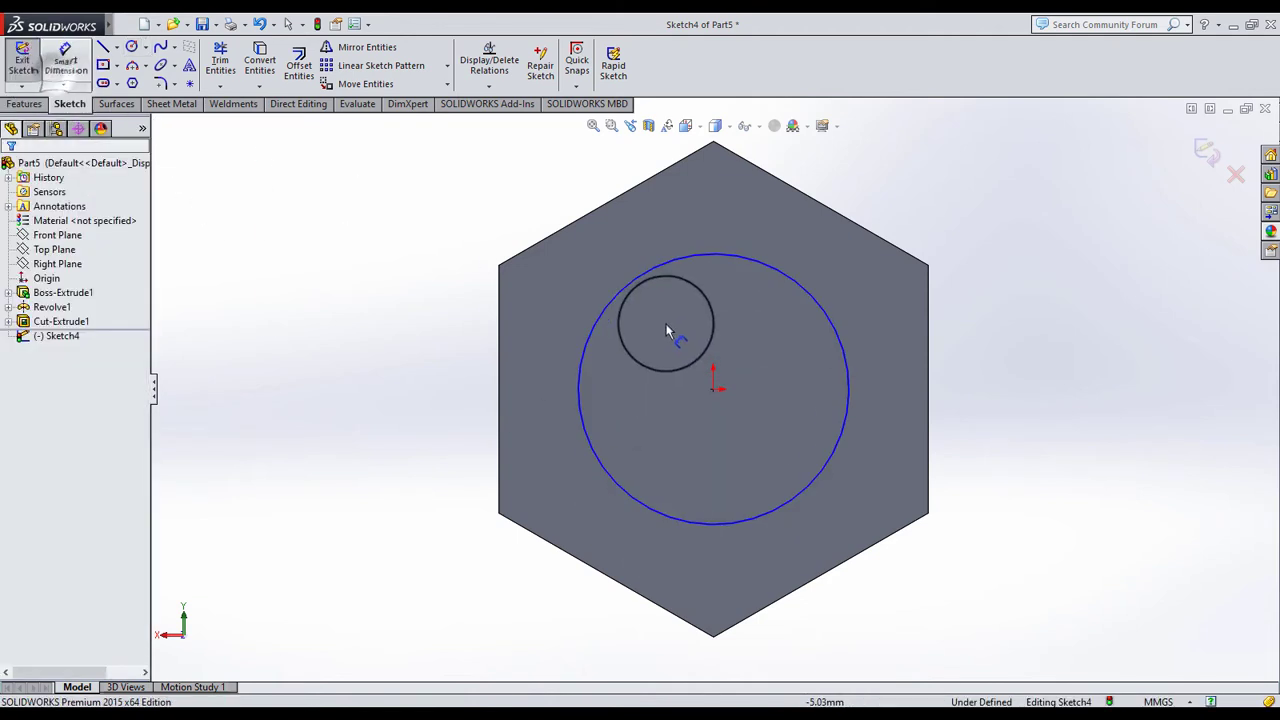
pyautogui.click(634, 295)
pyautogui.click(644, 346)
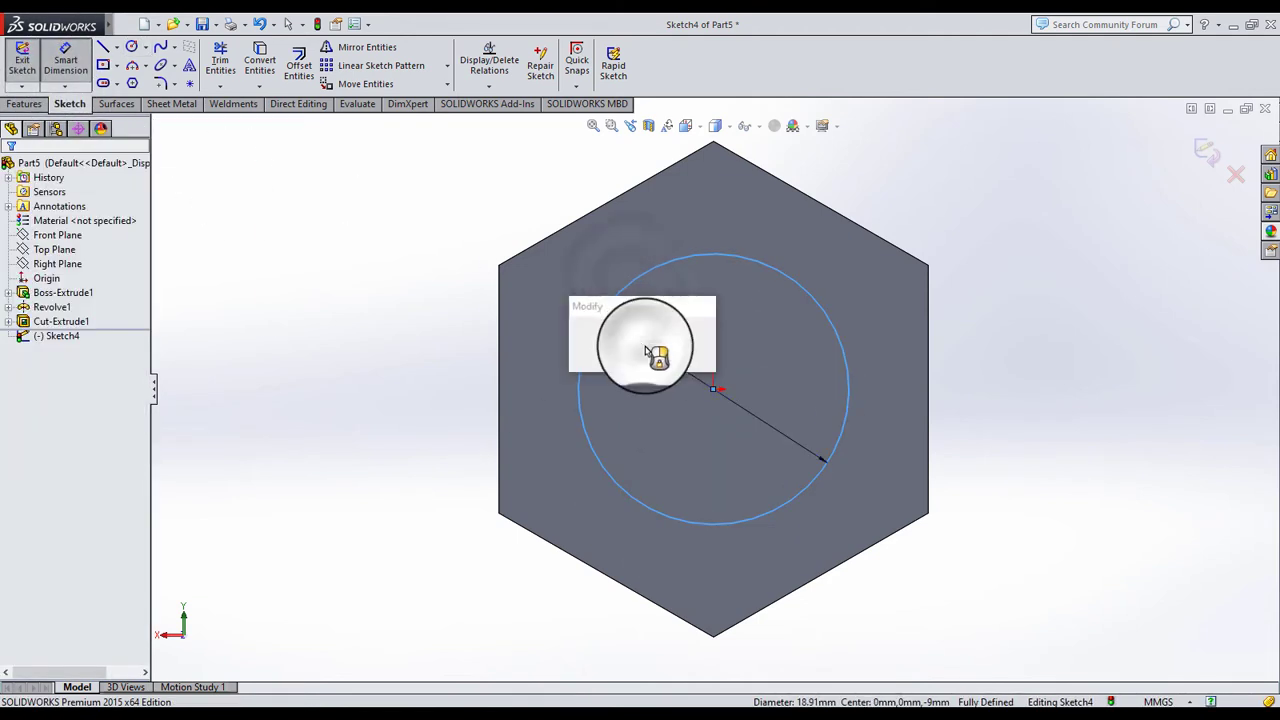
pyautogui.write('20')
pyautogui.press('Return')
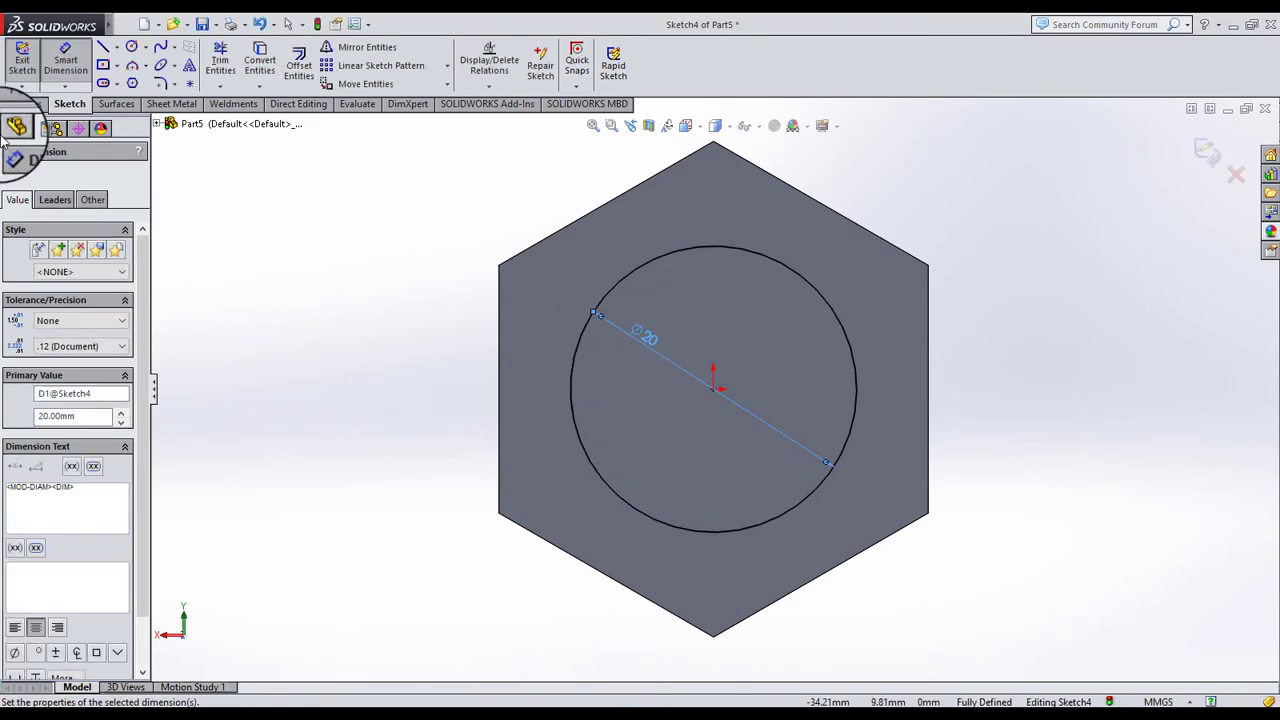
pyautogui.click(10, 175)
# Extrude-cut the 20 mm circle 40 mm blind to bore the hole
pyautogui.click(24, 104)
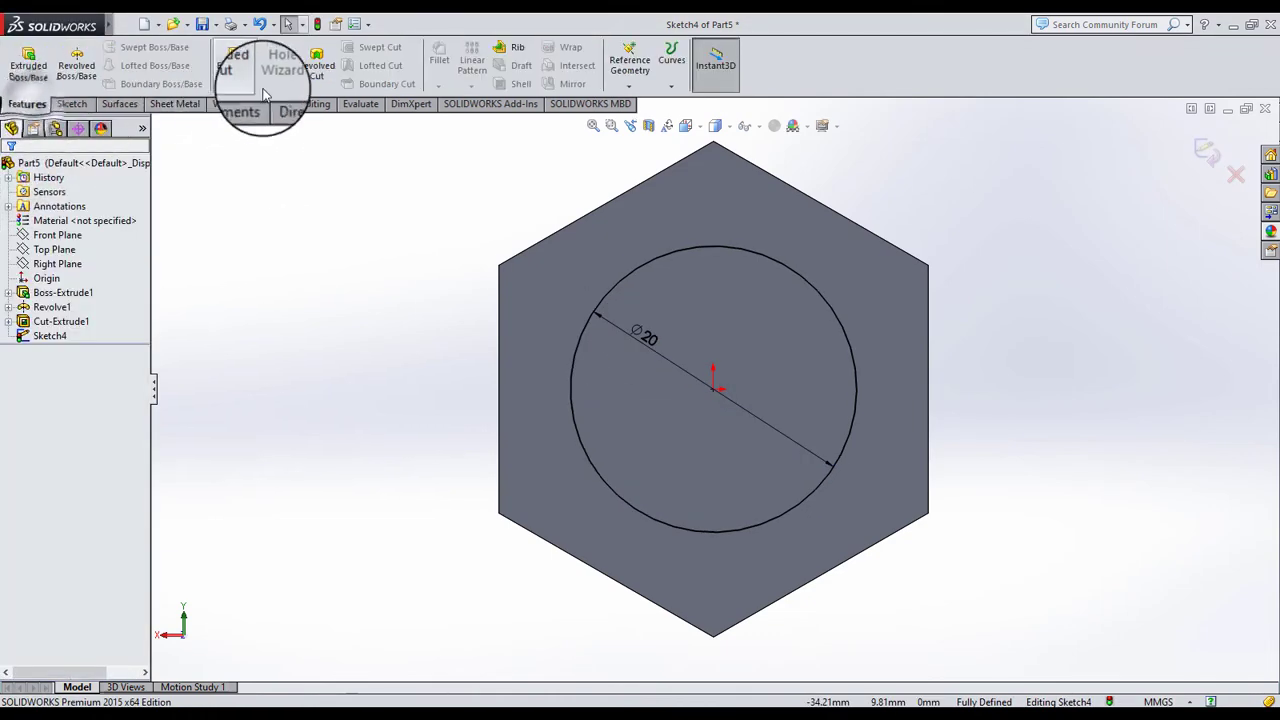
pyautogui.click(245, 82)
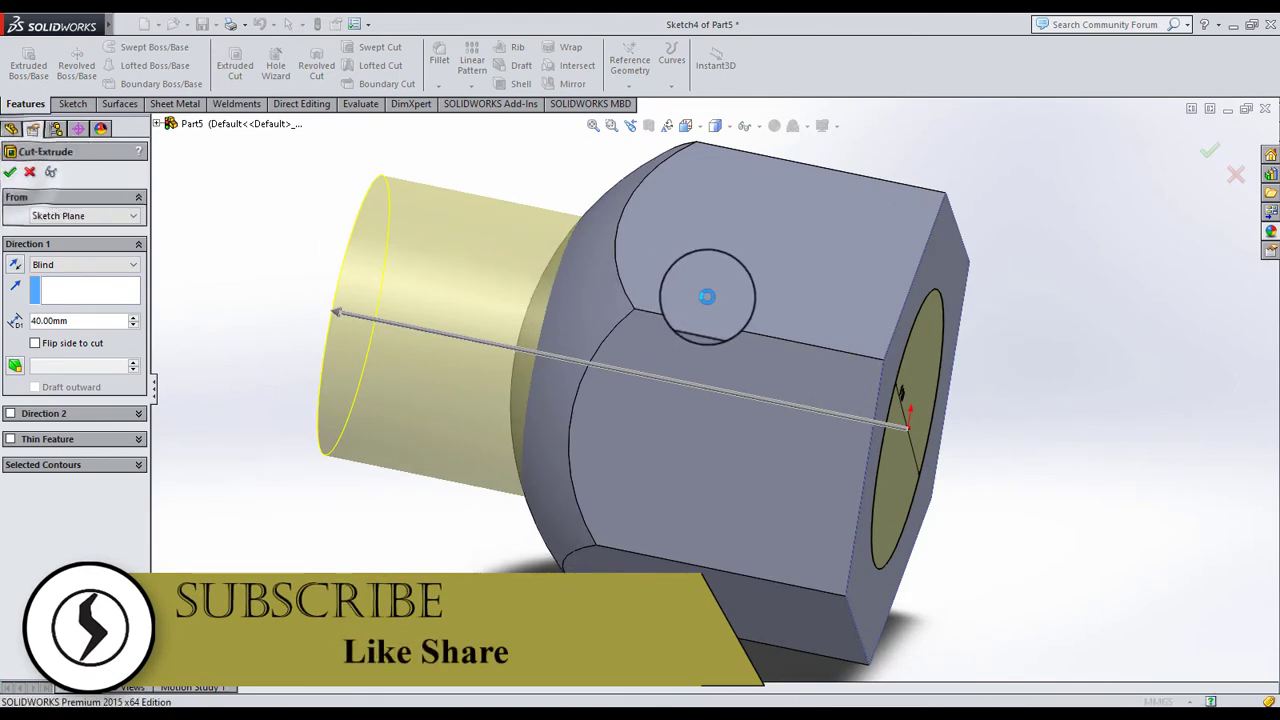
pyautogui.press('Return')
pyautogui.moveTo(994, 323)
pyautogui.mouseDown(button='middle')
pyautogui.moveTo(1157, 380)
pyautogui.moveTo(1000, 310)
pyautogui.moveTo(904, 300)
pyautogui.mouseUp(button='middle')
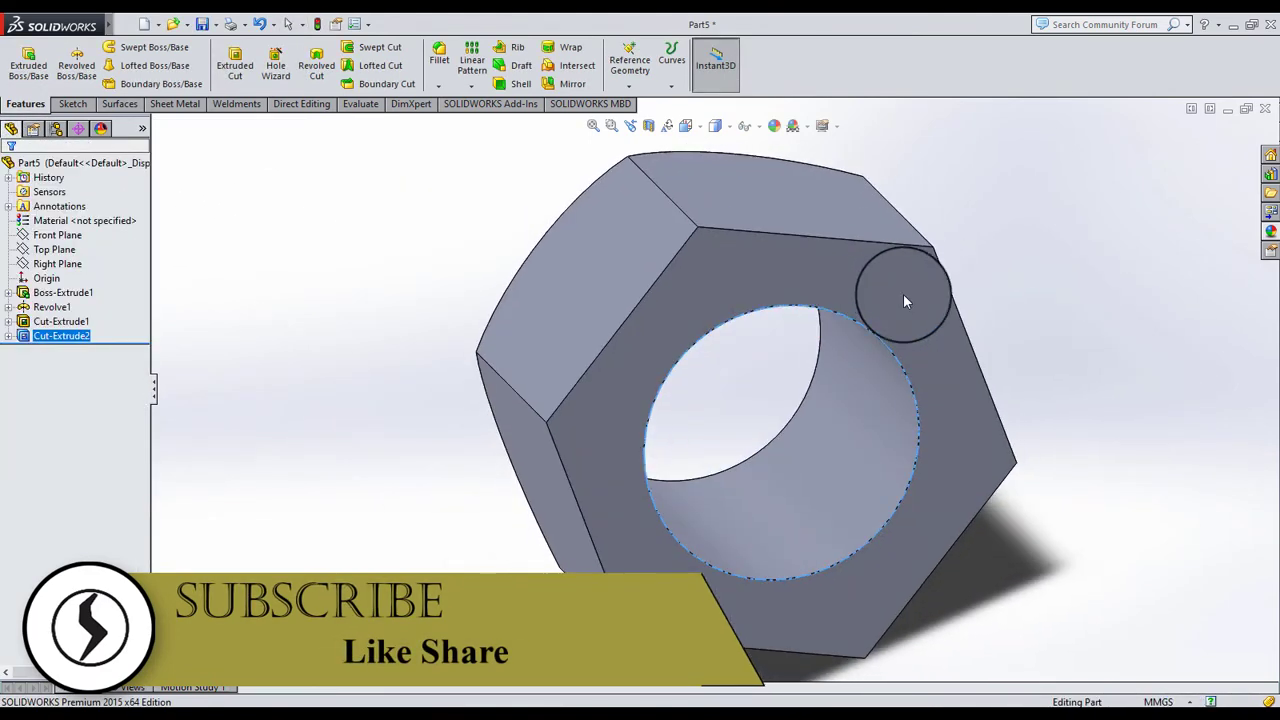
# Sketch on the nut's front face and convert the hole's circular edge into a circle
pyautogui.click(781, 280)
pyautogui.click(836, 226)
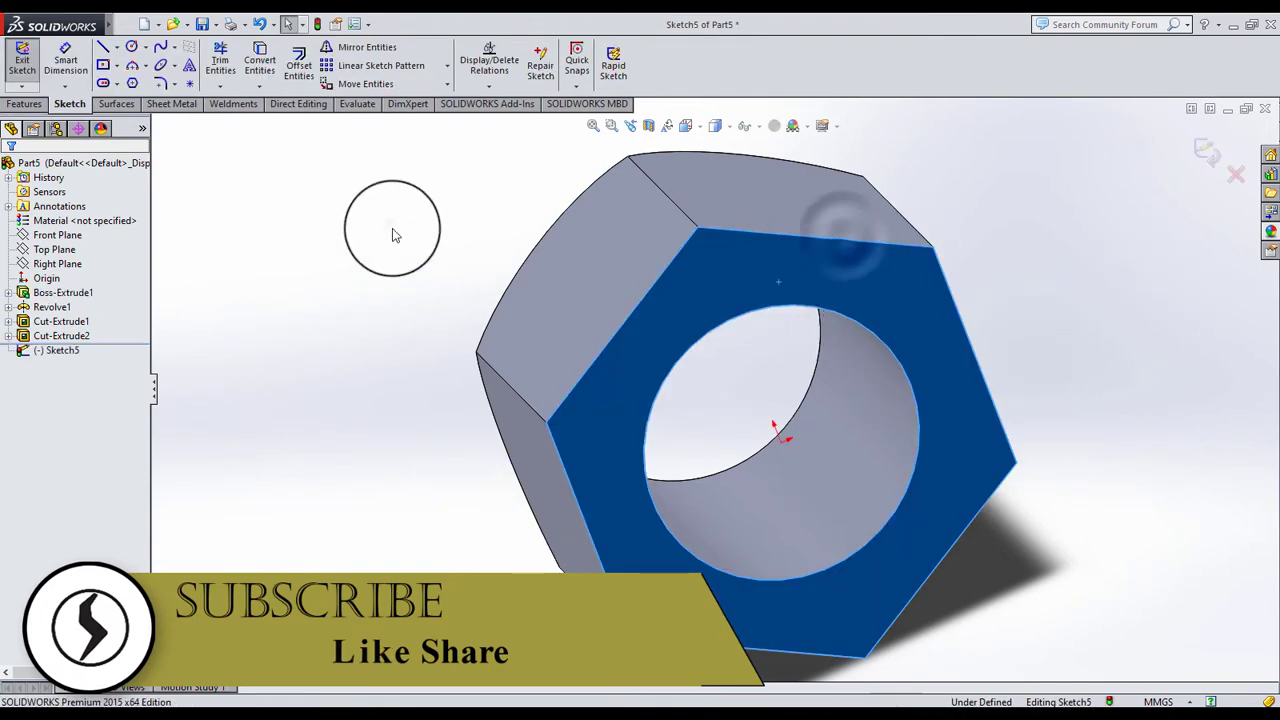
pyautogui.click(391, 234)
pyautogui.click(676, 350)
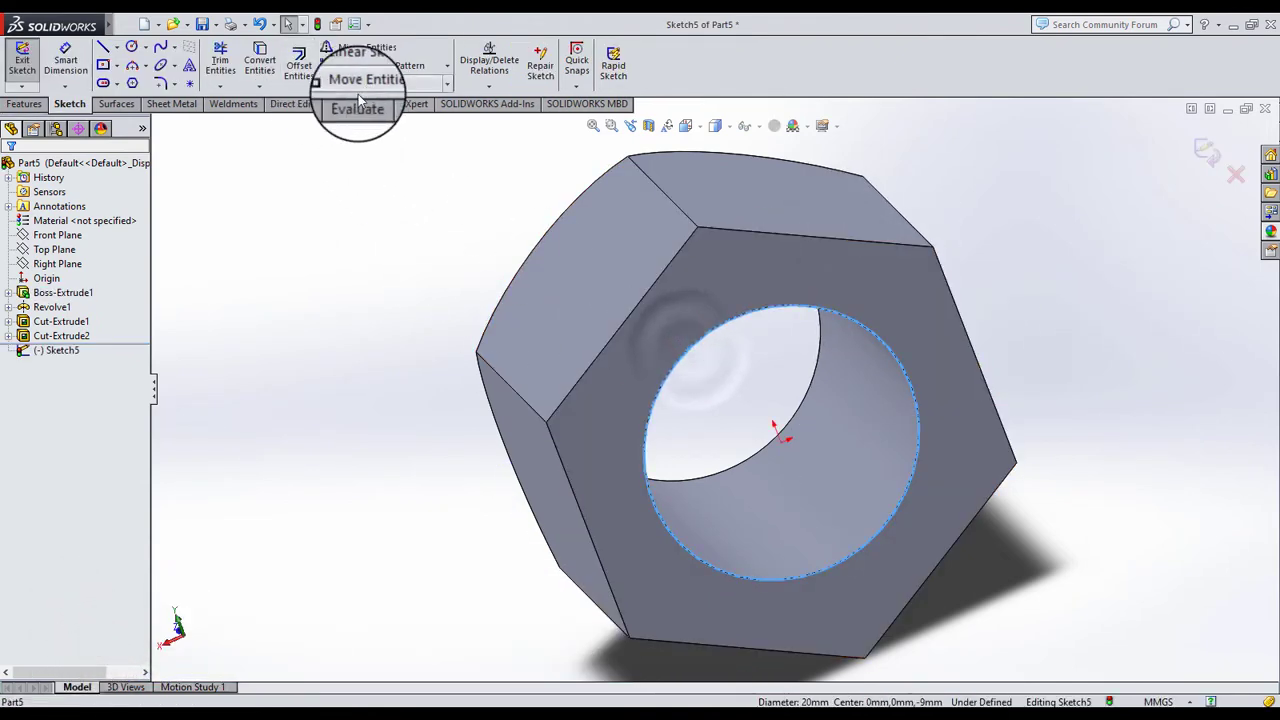
pyautogui.click(260, 62)
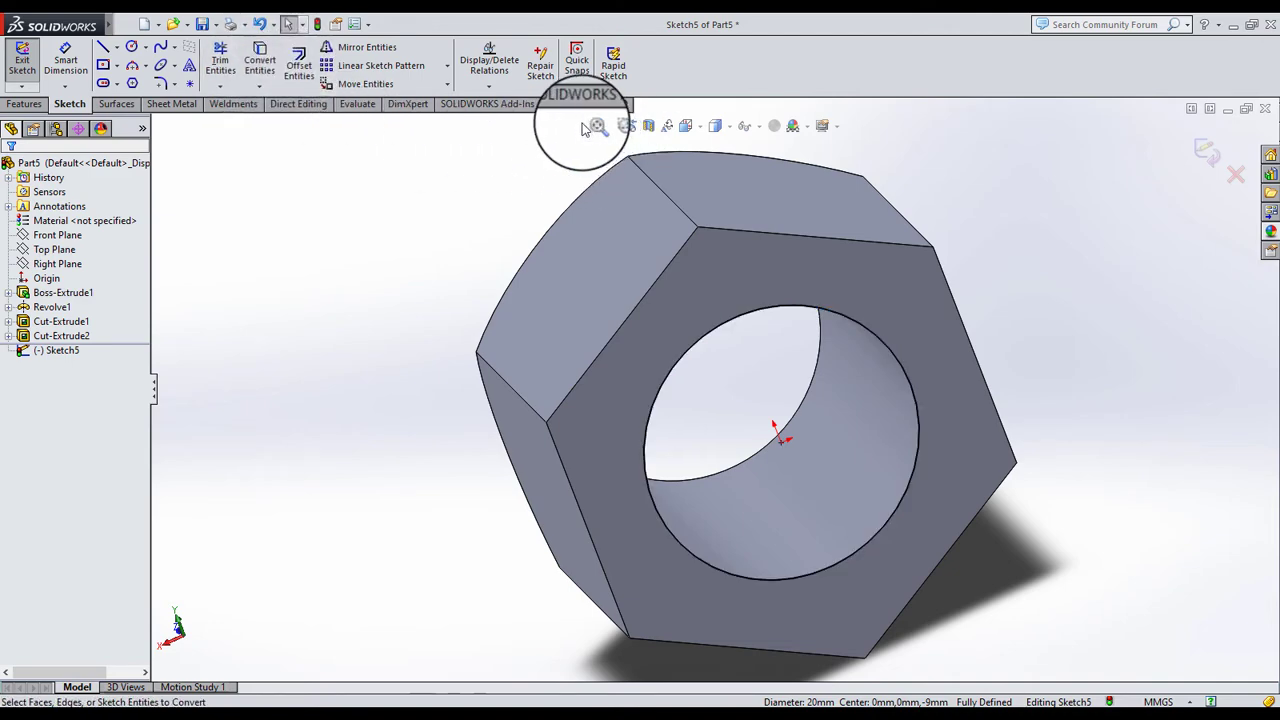
# Create a Helix and Spiral on the hole circle, 30 mm high with 3 mm pitch
pyautogui.click(22, 104)
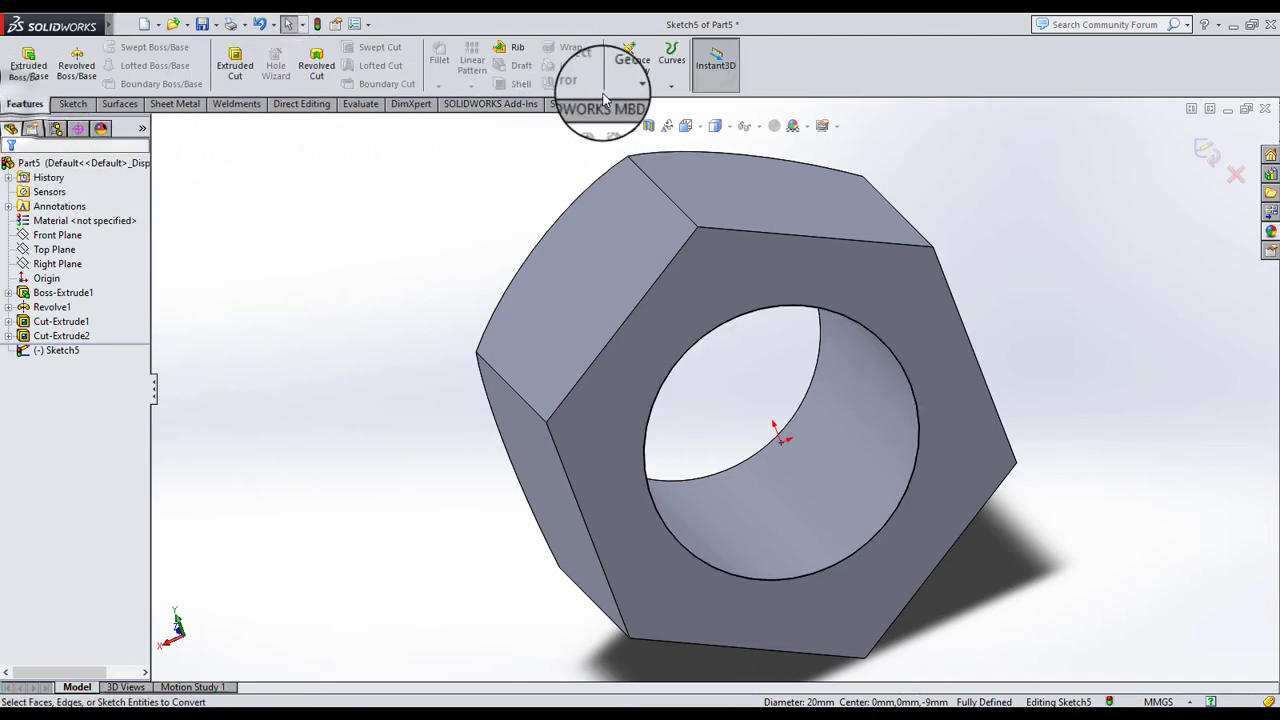
pyautogui.click(672, 58)
pyautogui.click(700, 125)
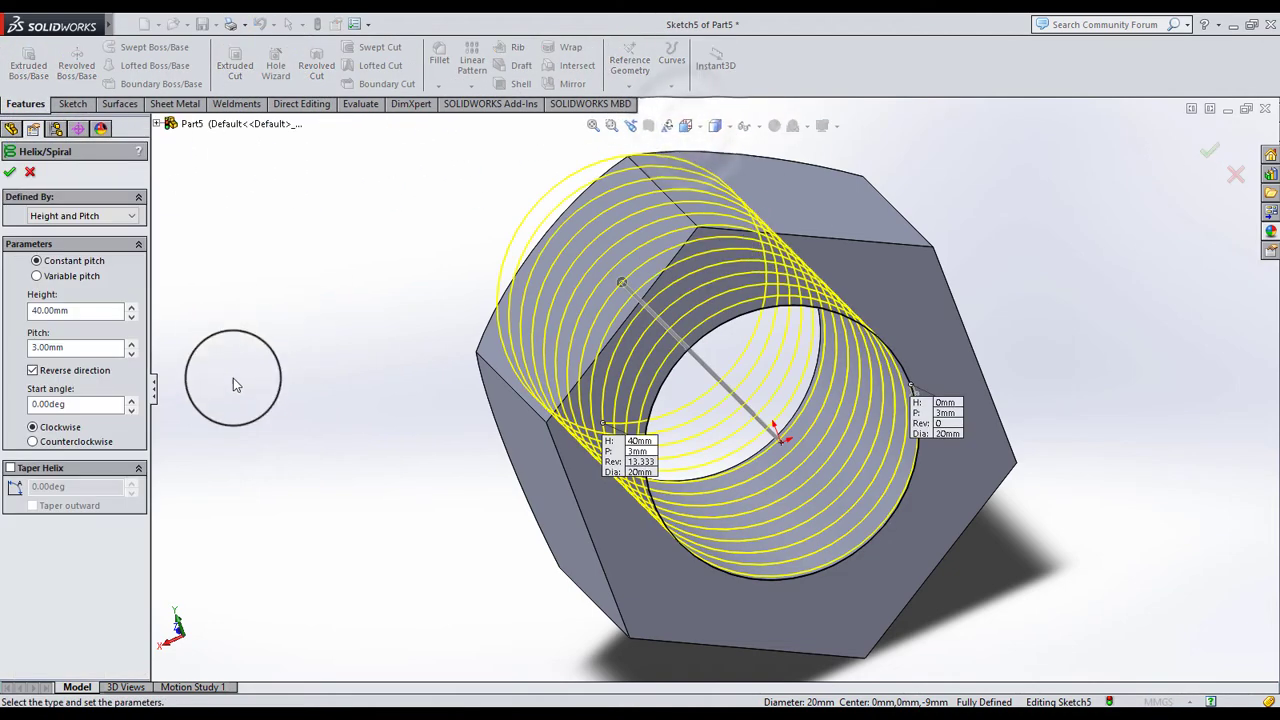
pyautogui.moveTo(704, 397)
pyautogui.mouseDown(button='middle')
pyautogui.moveTo(797, 409)
pyautogui.moveTo(725, 392)
pyautogui.mouseUp(button='middle')
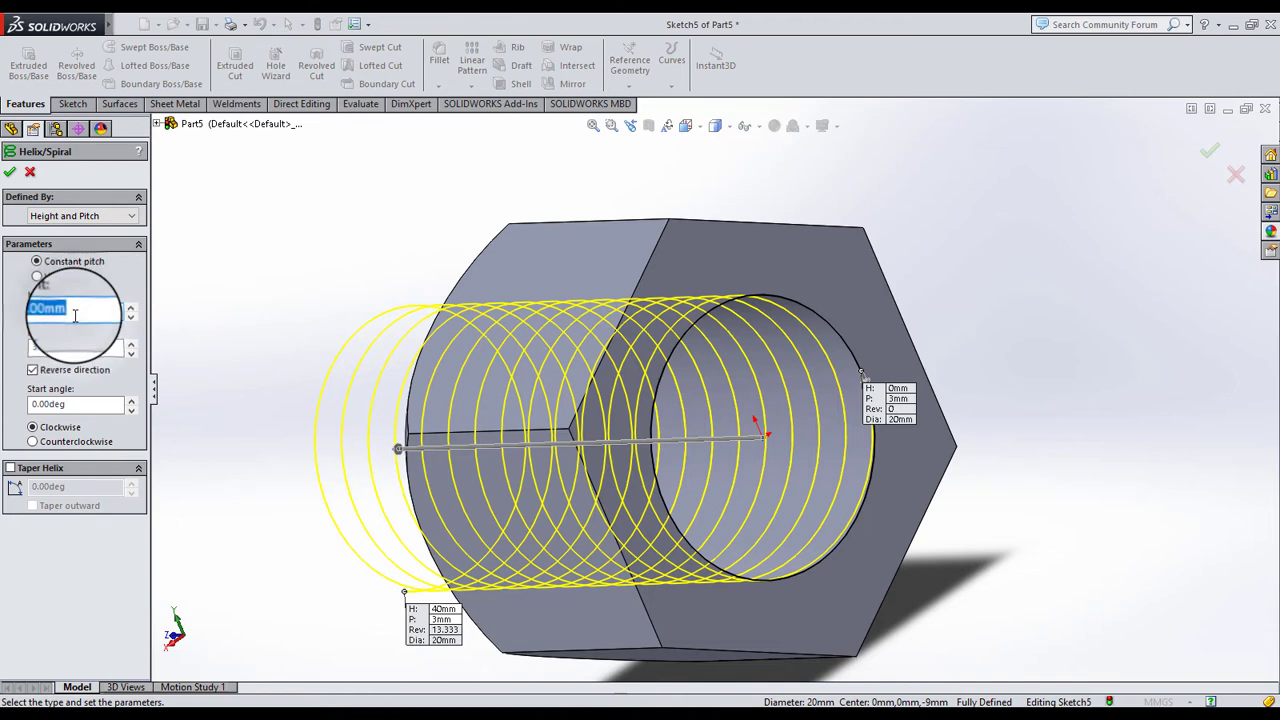
pyautogui.scroll(-1, 75, 315)
pyautogui.write('30')
pyautogui.moveTo(418, 300); pyautogui.dragTo(429, 309, button='middle')
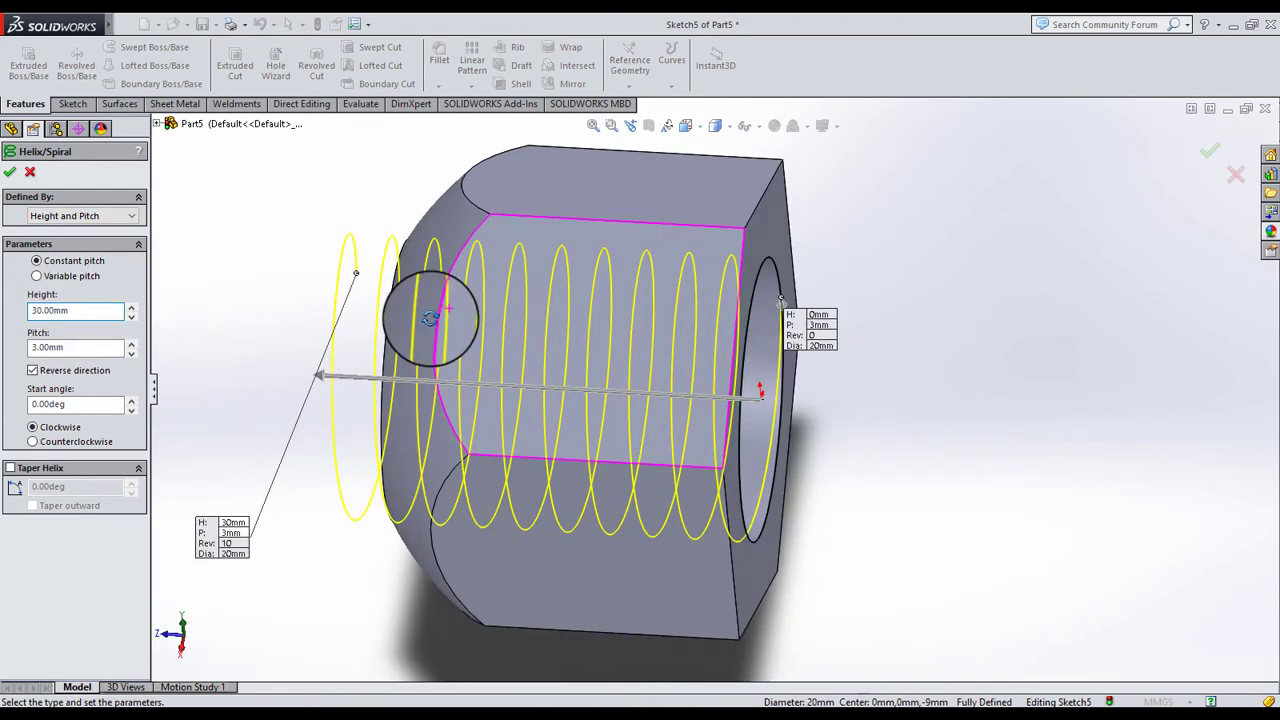
pyautogui.click(10, 175)
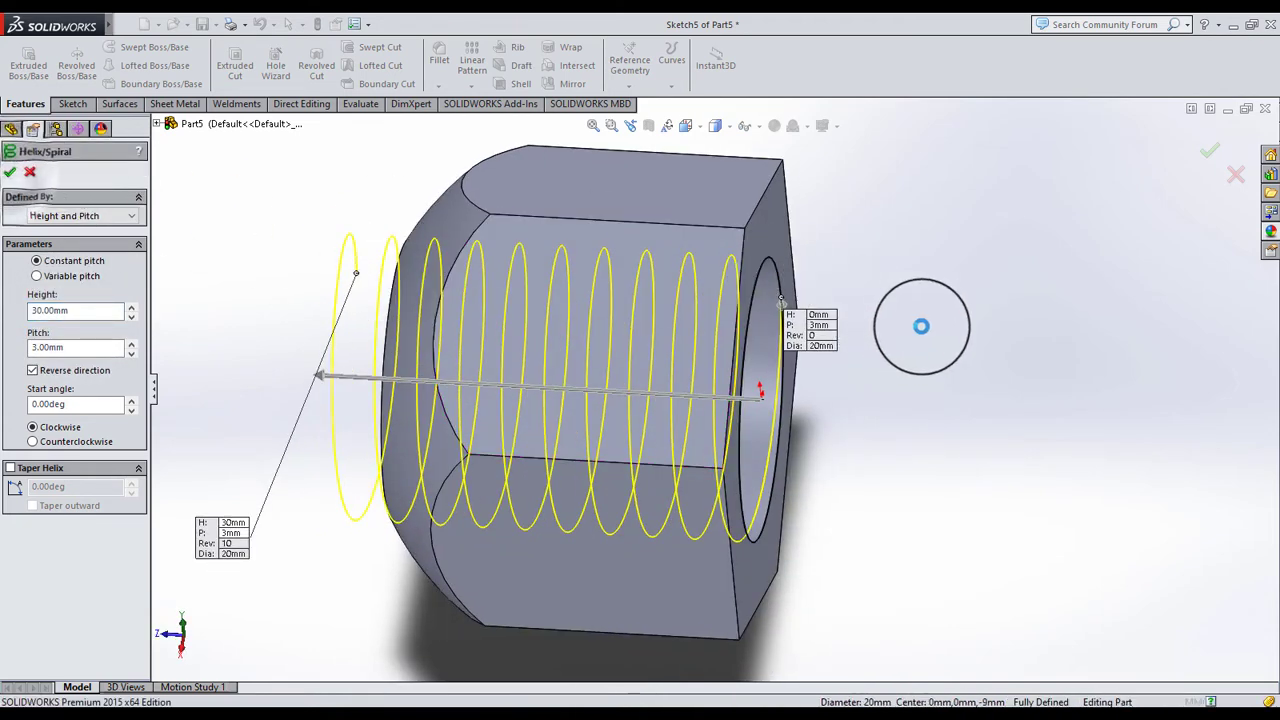
pyautogui.scroll(-3, 855, 342)
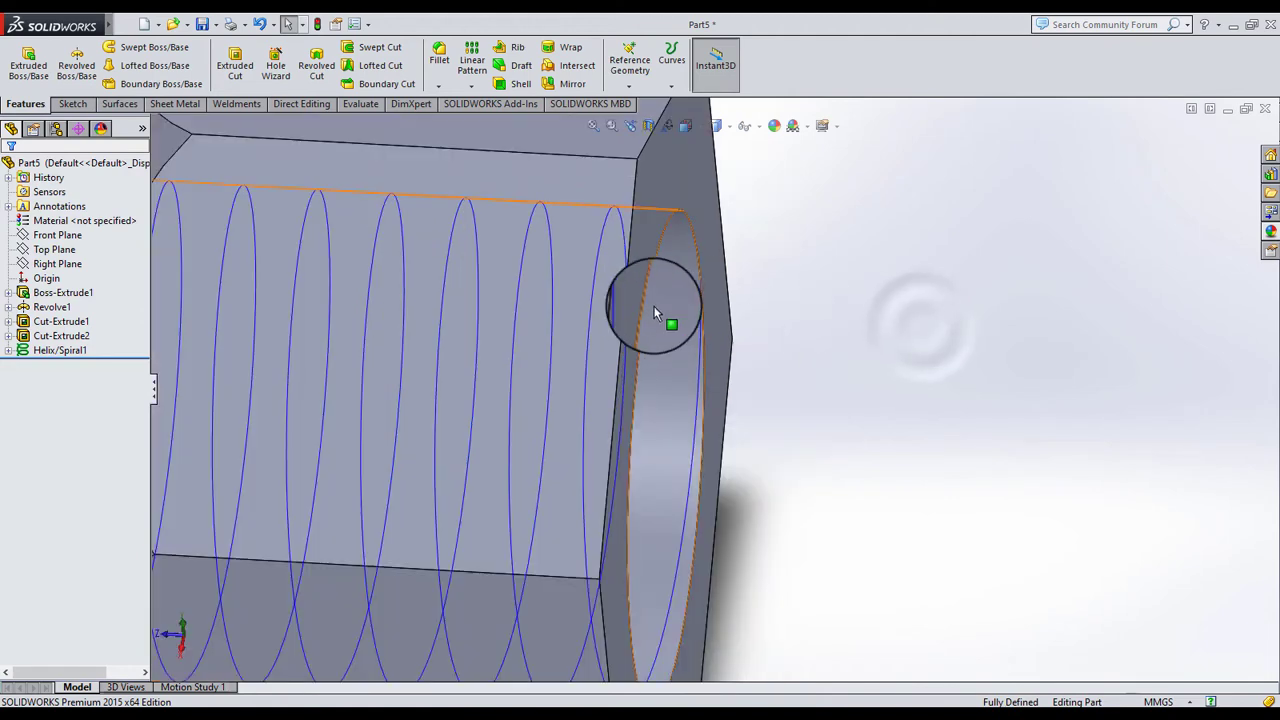
# Create Plane1 through the helix end point, perpendicular to the helix, and open a sketch on it
pyautogui.click(700, 281)
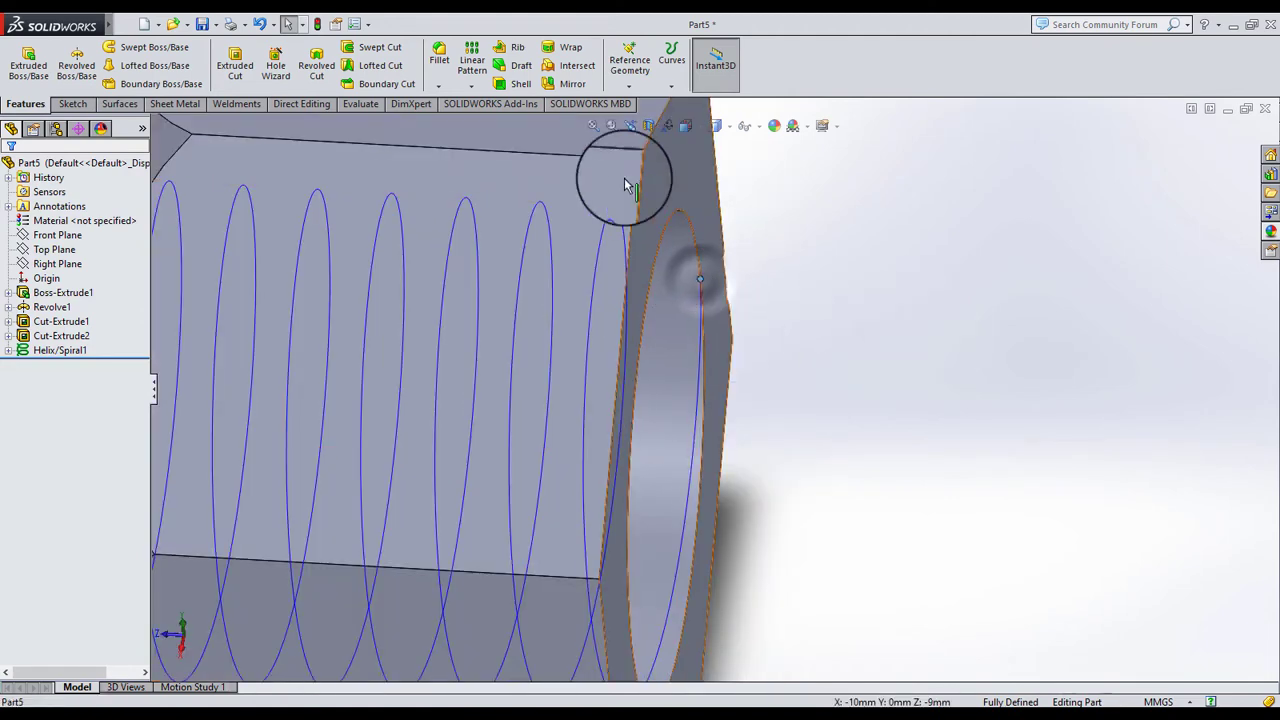
pyautogui.click(629, 85)
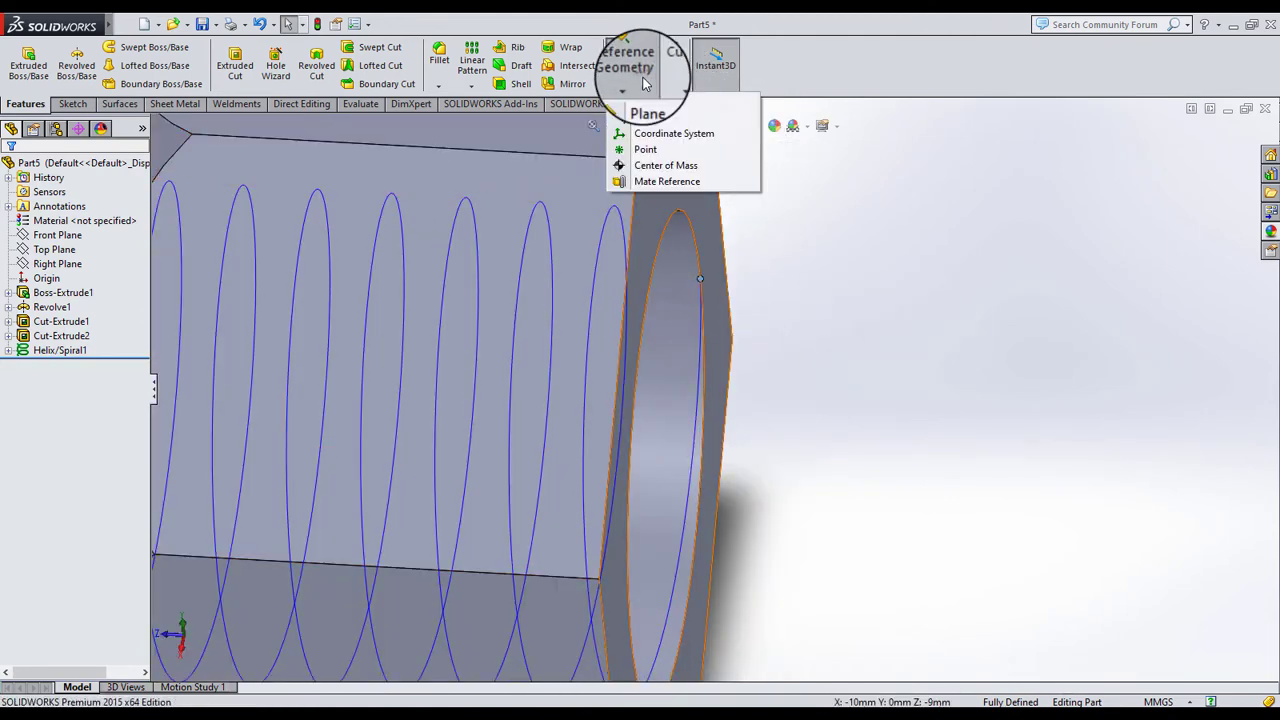
pyautogui.click(642, 117)
pyautogui.click(698, 270)
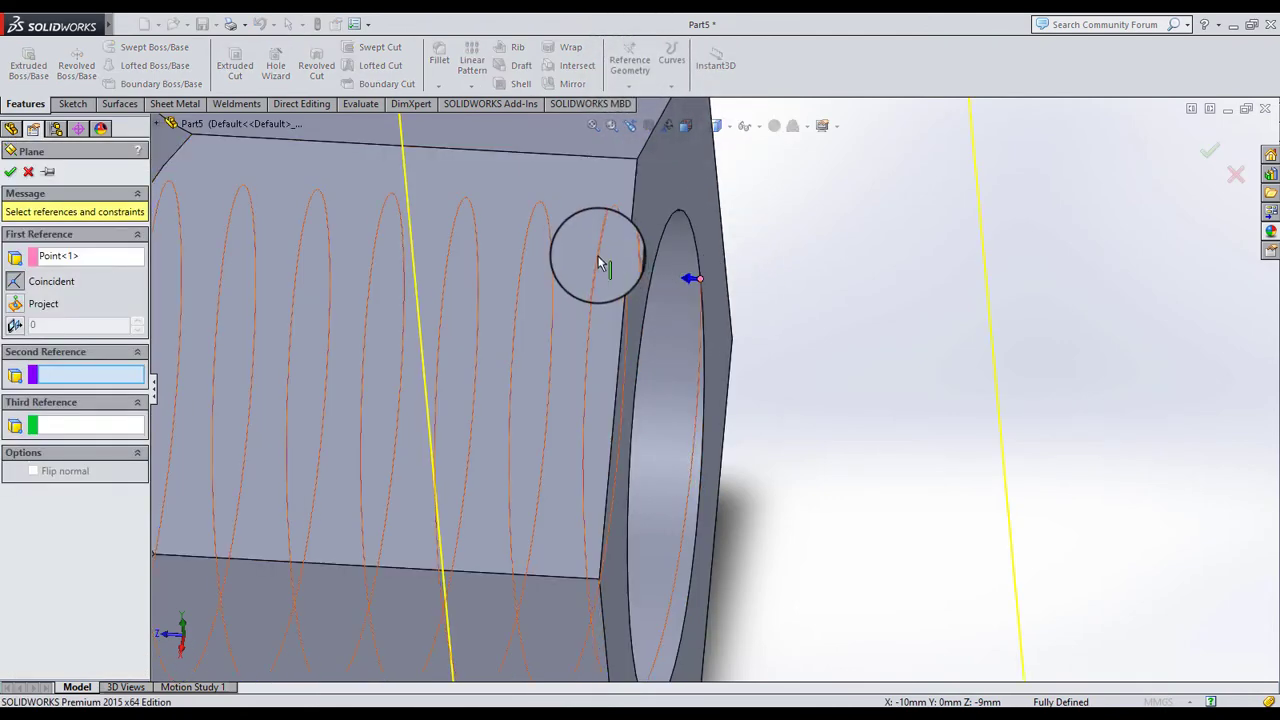
pyautogui.click(600, 263)
pyautogui.click(10, 173)
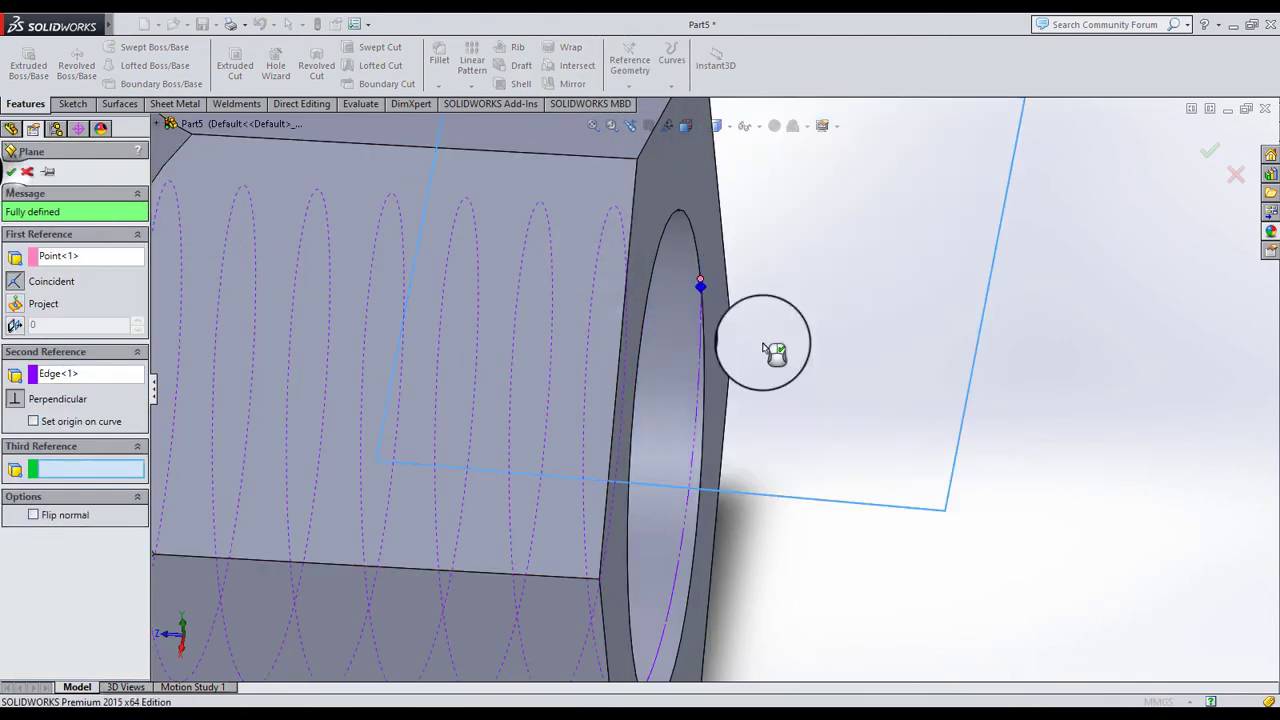
pyautogui.click(952, 327)
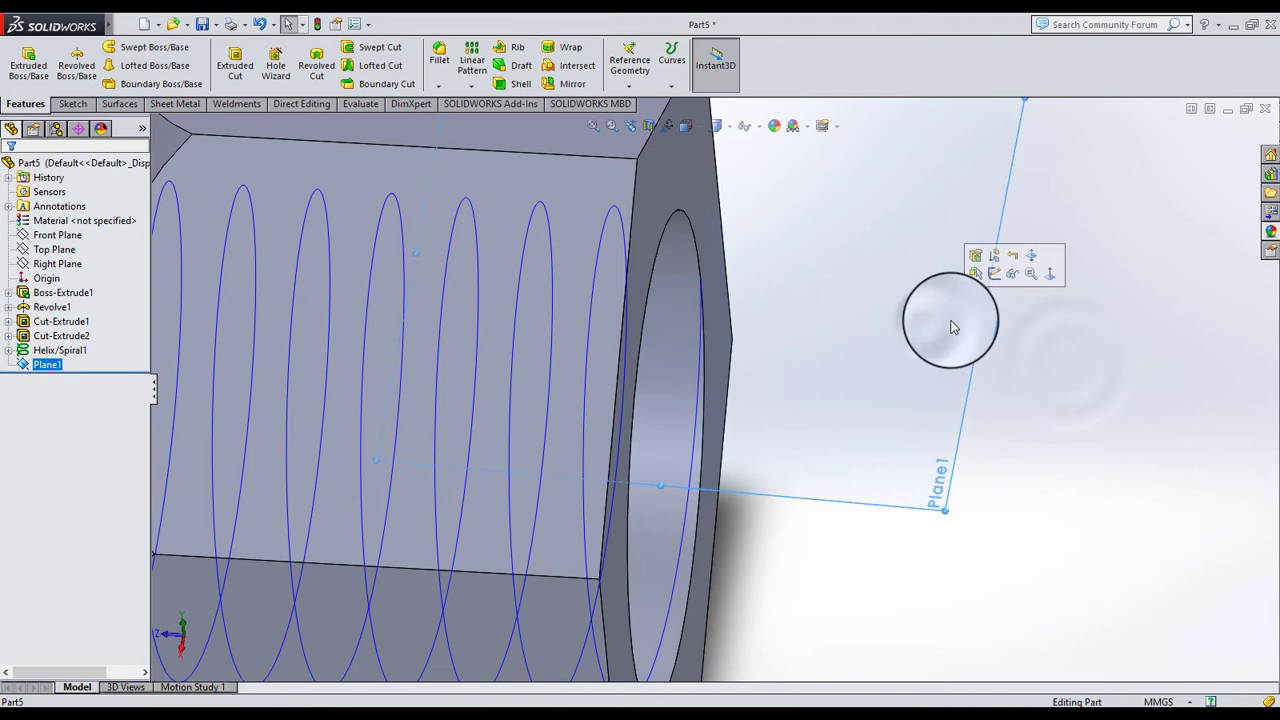
pyautogui.click(994, 273)
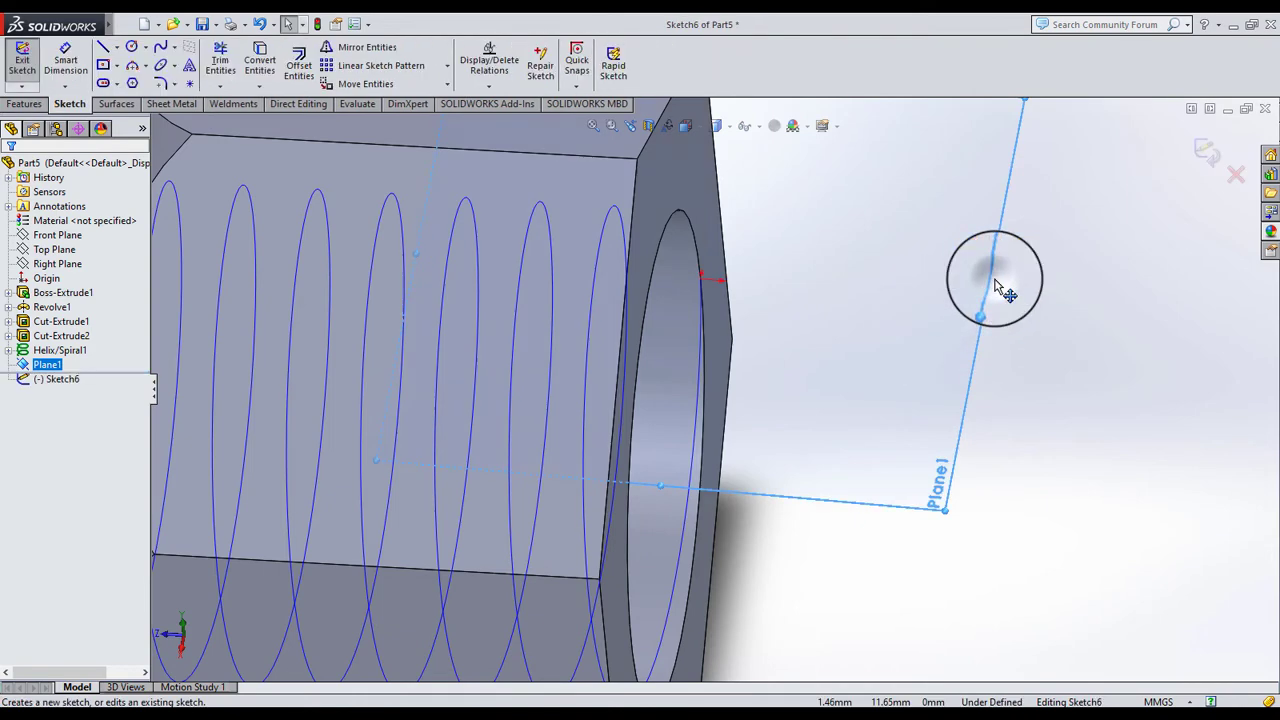
# View the sketch plane Normal To with Hidden Lines Visible
pyautogui.click(685, 125)
pyautogui.click(767, 228)
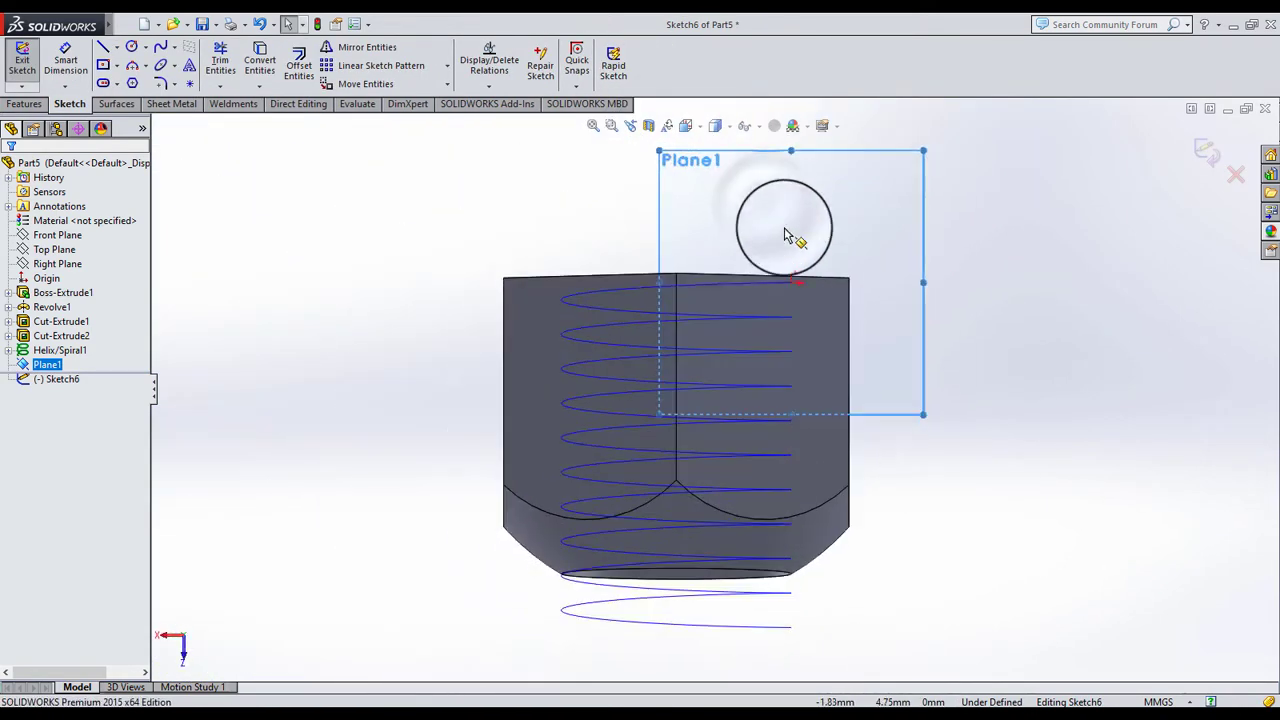
pyautogui.scroll(-4, 808, 275)
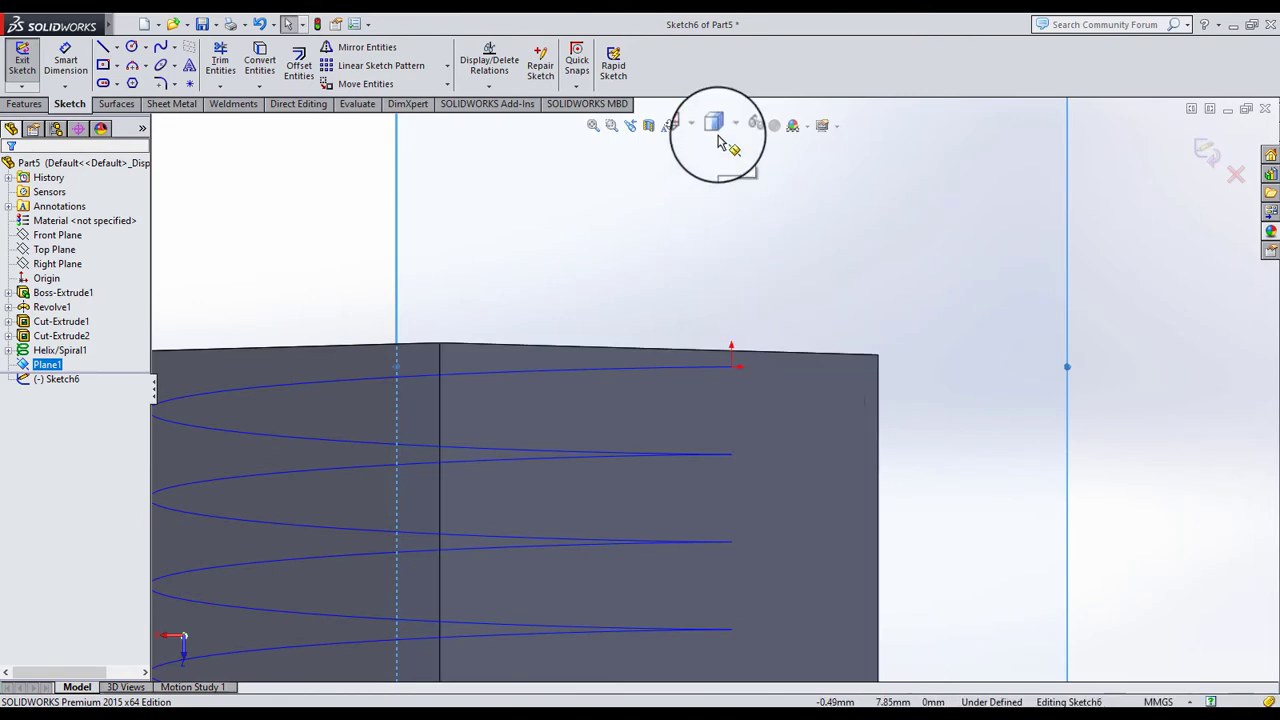
pyautogui.click(714, 206)
pyautogui.scroll(-1, 762, 376)
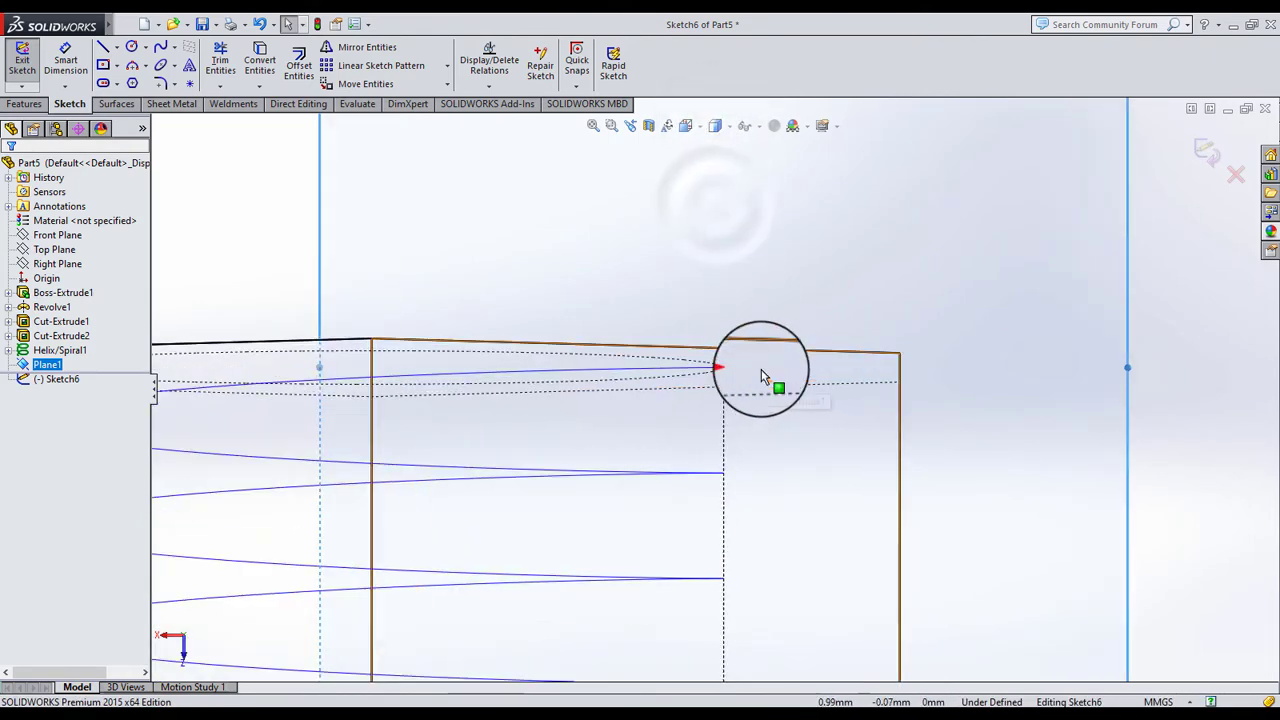
pyautogui.scroll(-1, 757, 381)
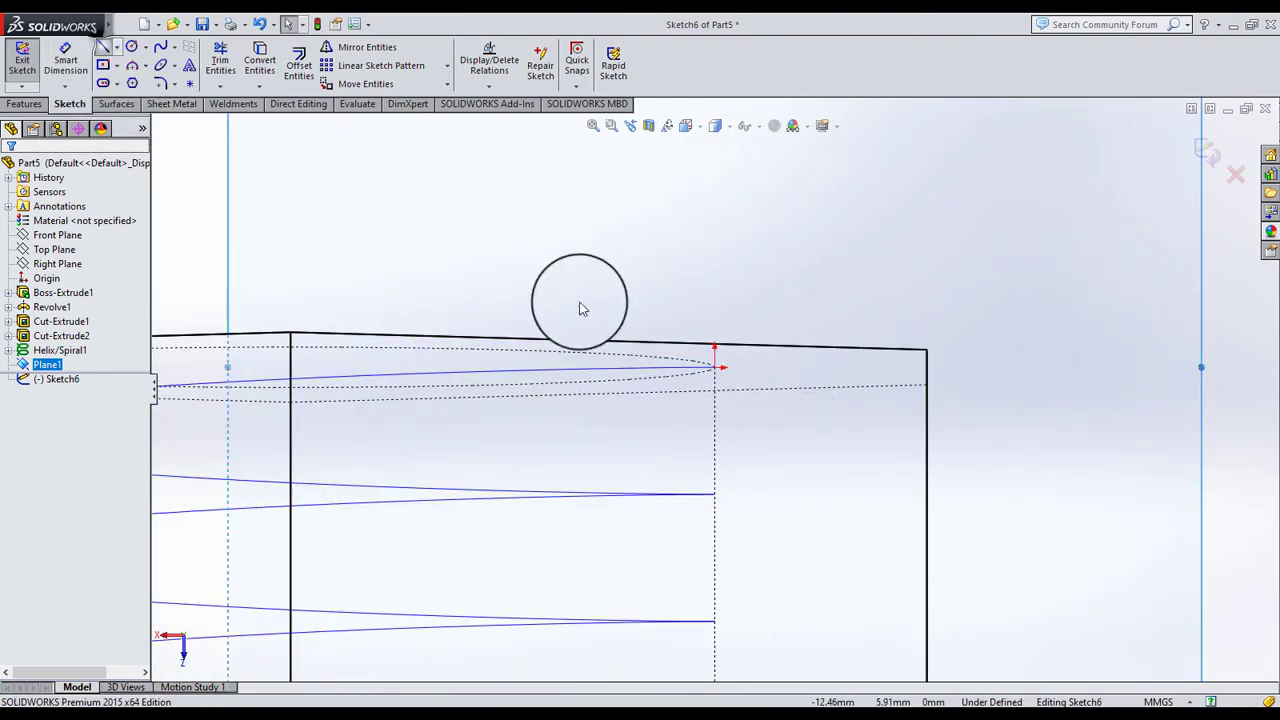
# Draw a closed triangular thread profile at the helix end
pyautogui.press('l')
pyautogui.scroll(-1, 686, 386)
pyautogui.scroll(-1, 866, 350)
pyautogui.click(858, 346)
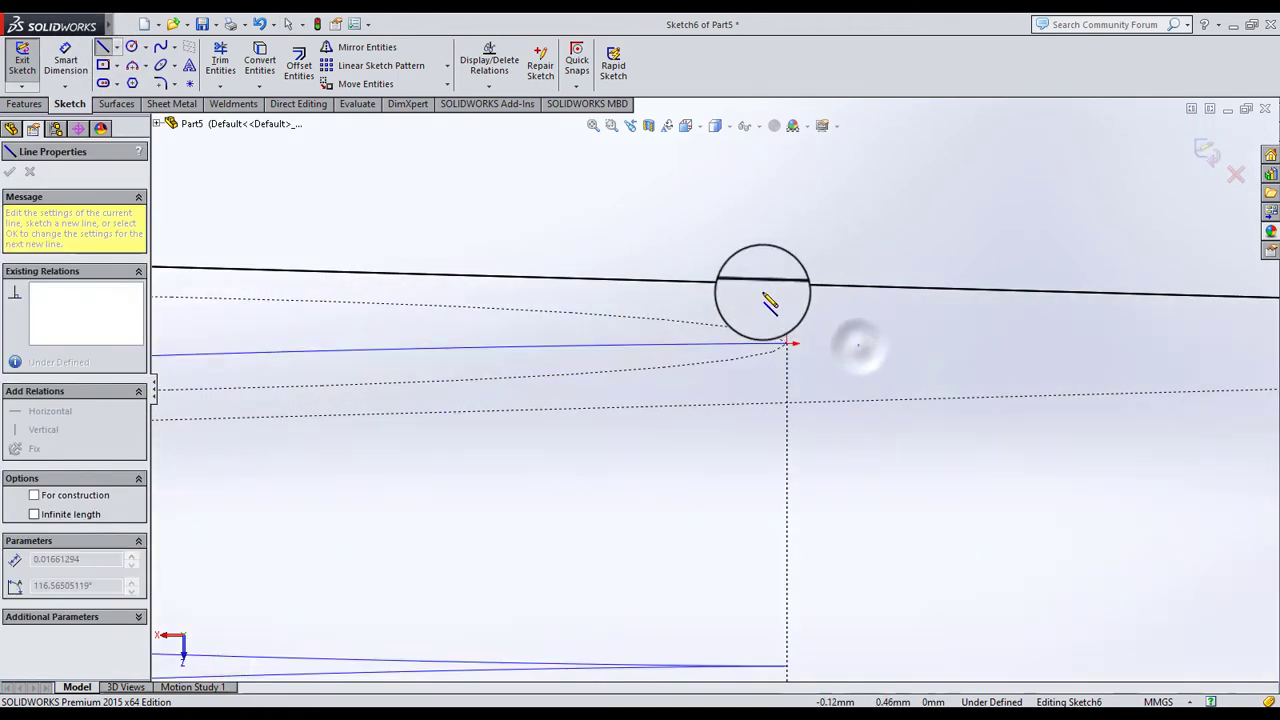
pyautogui.click(731, 289)
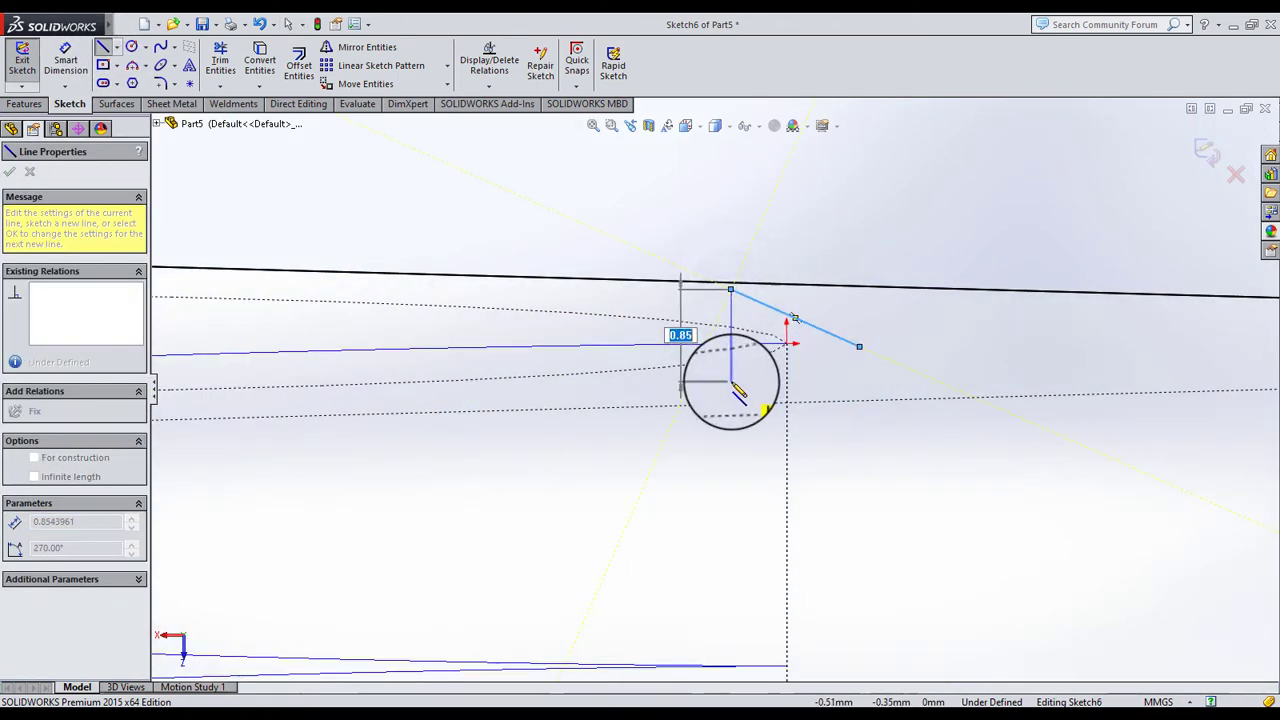
pyautogui.click(731, 381)
pyautogui.click(858, 346)
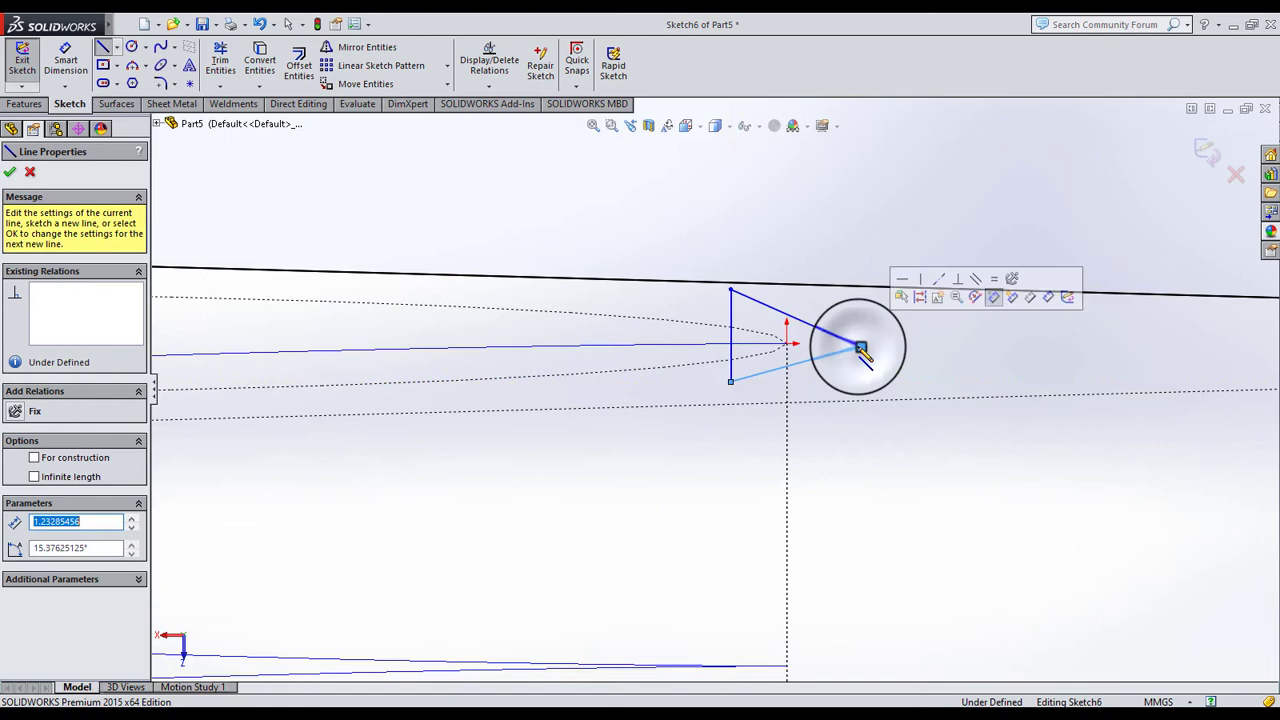
pyautogui.click(9, 171)
# Add a horizontal centerline from the triangle's vertical edge midpoint past its apex
pyautogui.click(118, 48)
pyautogui.click(140, 76)
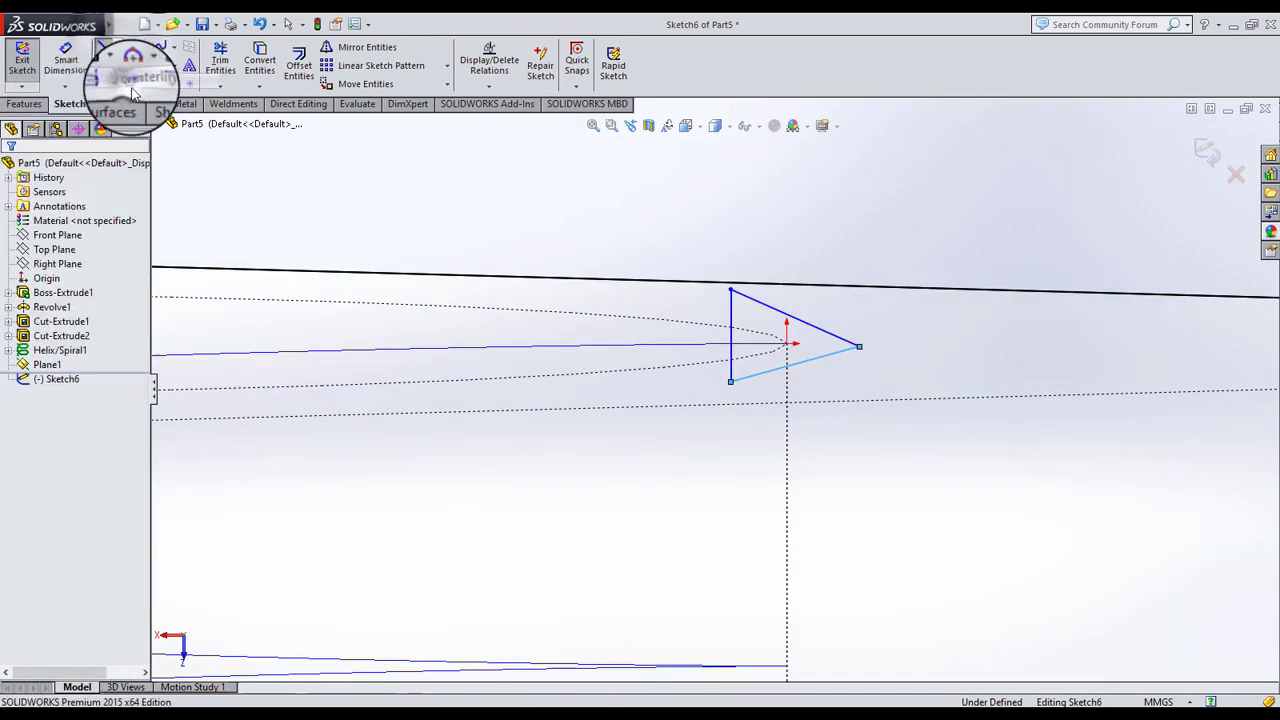
pyautogui.click(731, 335)
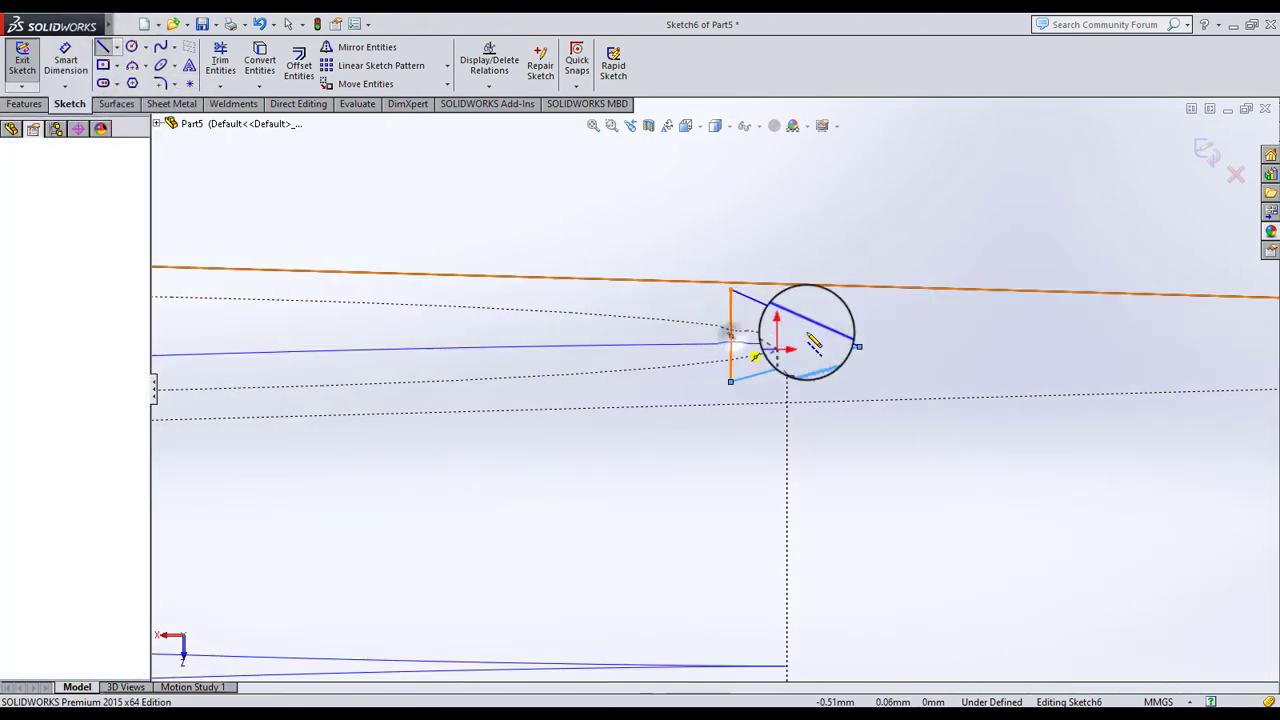
pyautogui.click(881, 335)
pyautogui.click(9, 171)
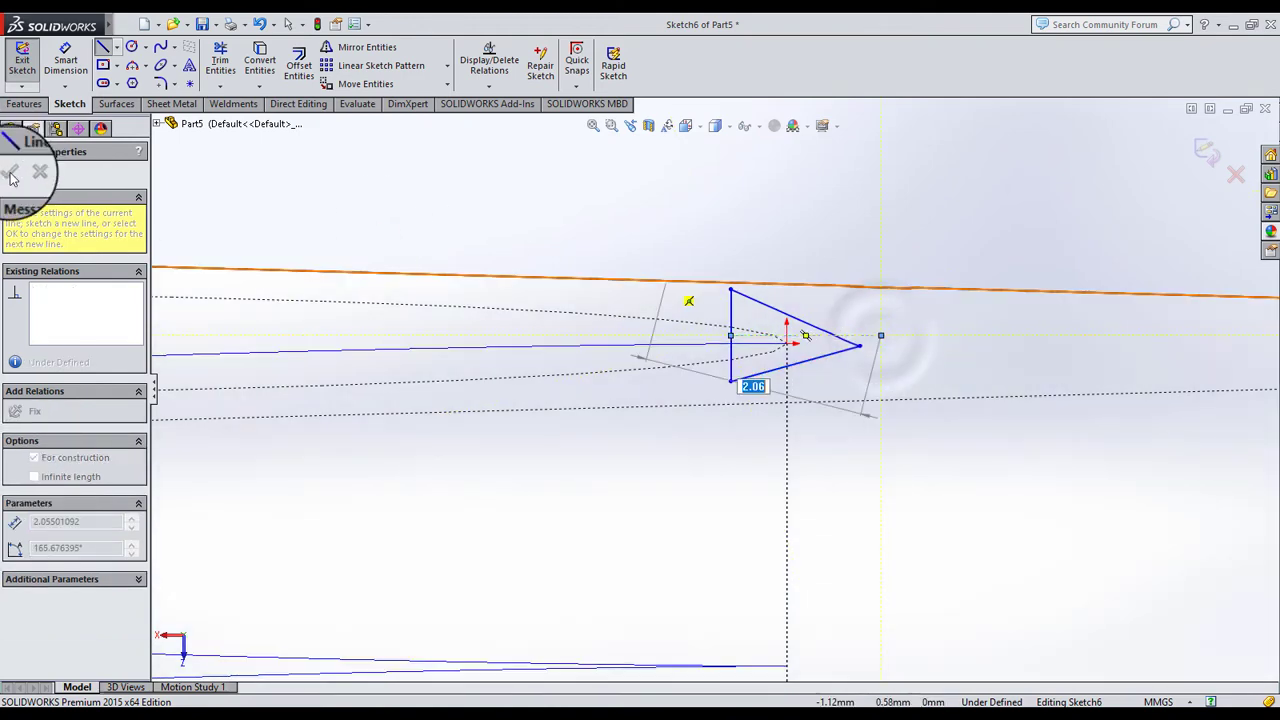
pyautogui.click(65, 55)
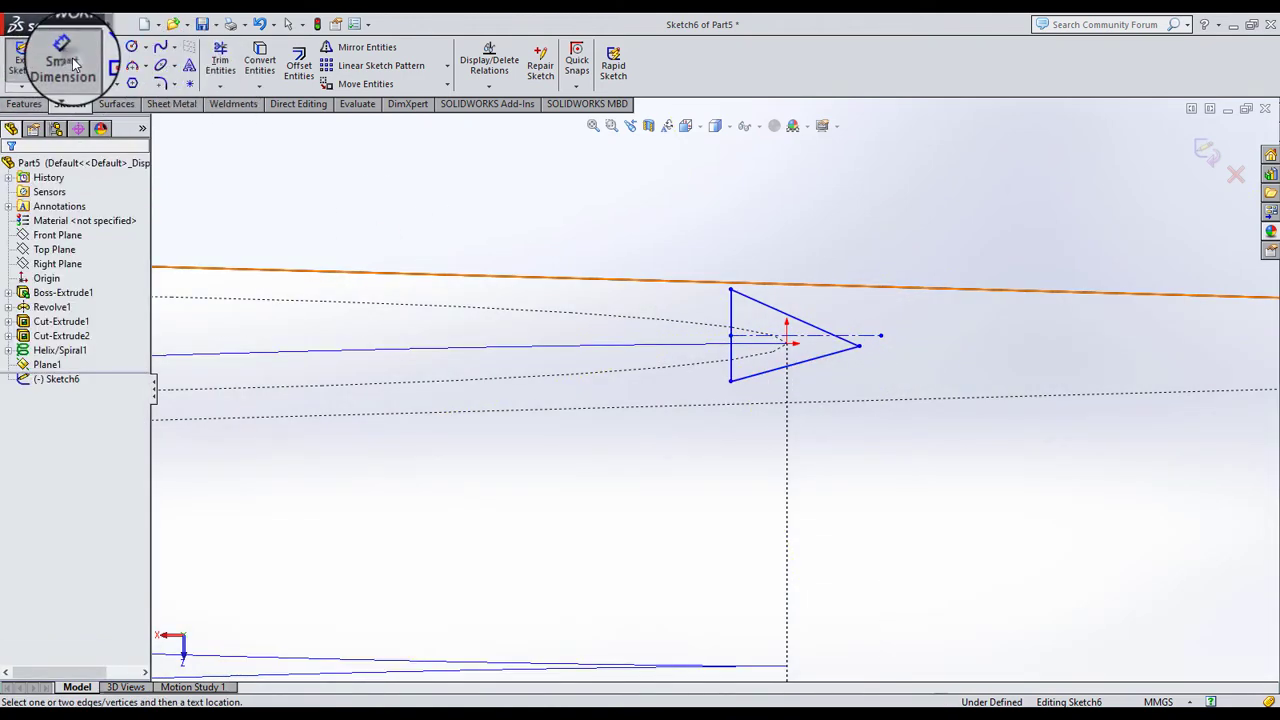
# Make the triangle's two slanted edges symmetric about the centerline
pyautogui.scroll(-5, 865, 340)
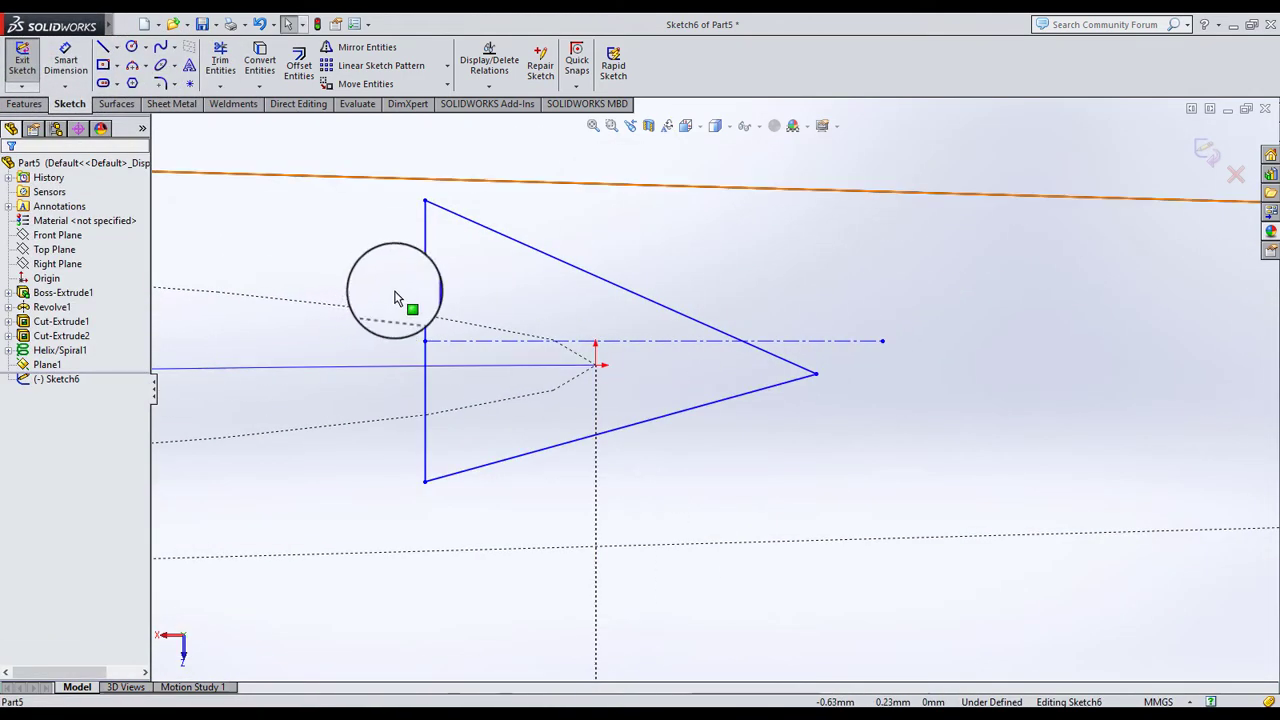
pyautogui.click(480, 240)
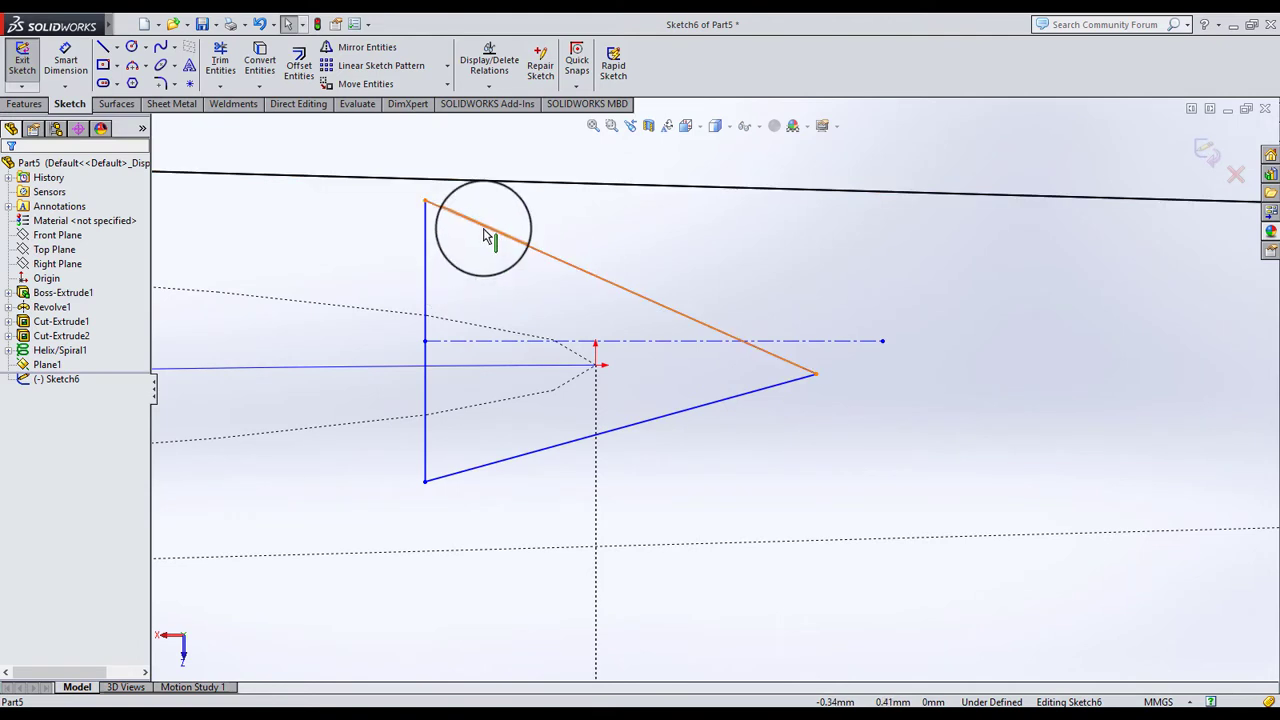
pyautogui.keyDown('ctrl'); pyautogui.click(535, 460); pyautogui.keyUp('ctrl')
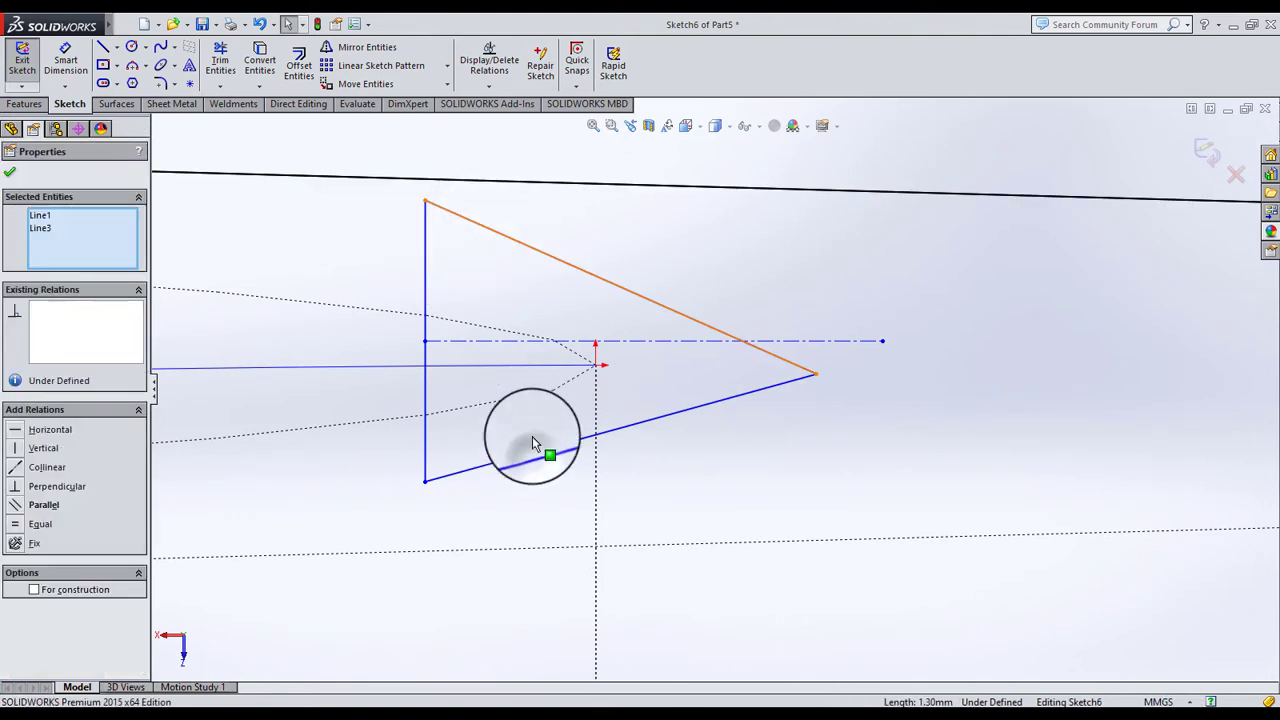
pyautogui.keyDown('ctrl'); pyautogui.click(655, 345); pyautogui.keyUp('ctrl')
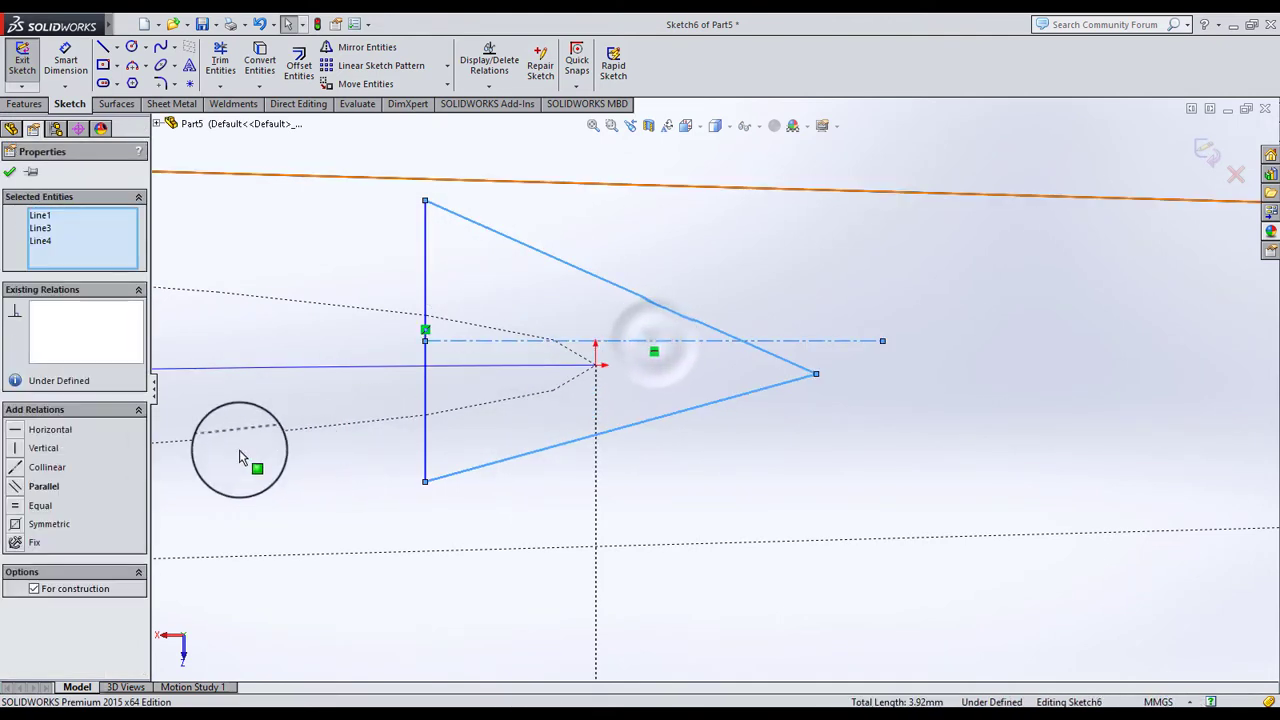
pyautogui.click(15, 525)
pyautogui.click(315, 281)
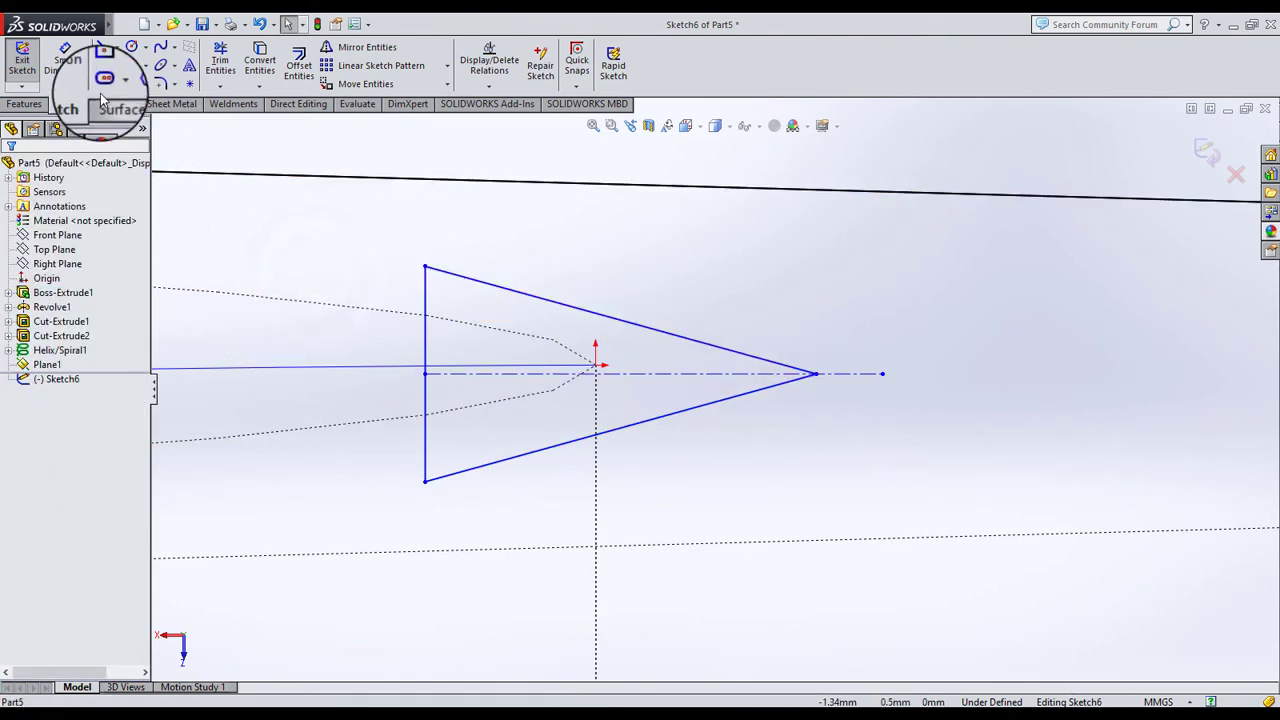
# Place a sketch point on the centerline inside the triangle
pyautogui.click(190, 84)
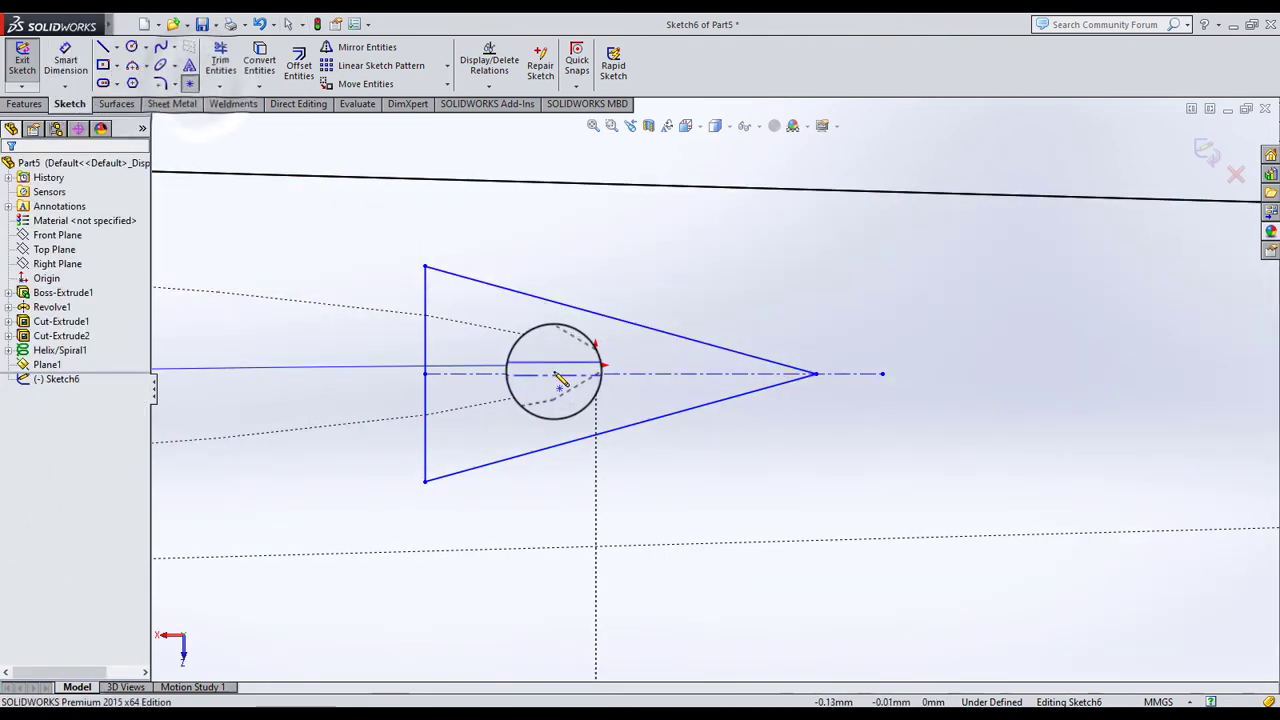
pyautogui.click(559, 375)
pyautogui.click(21, 155)
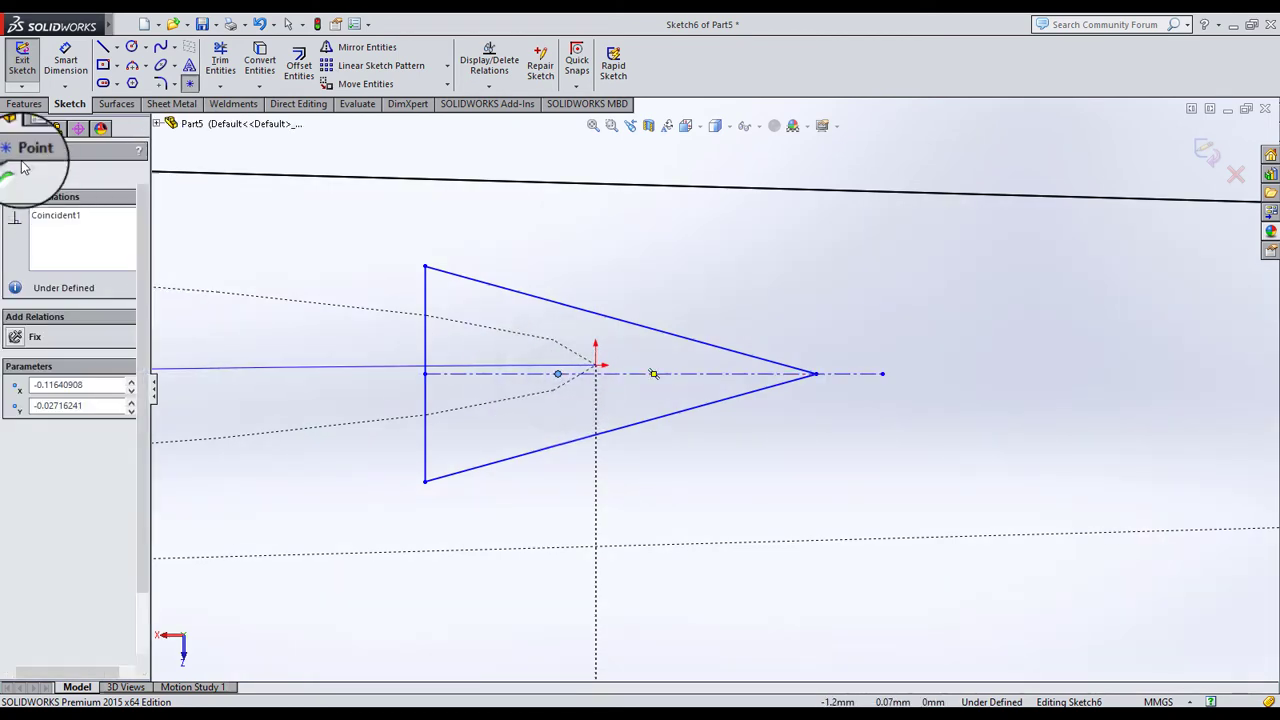
# Dimension the triangle 2 mm high and 2 mm deep
pyautogui.click(65, 62)
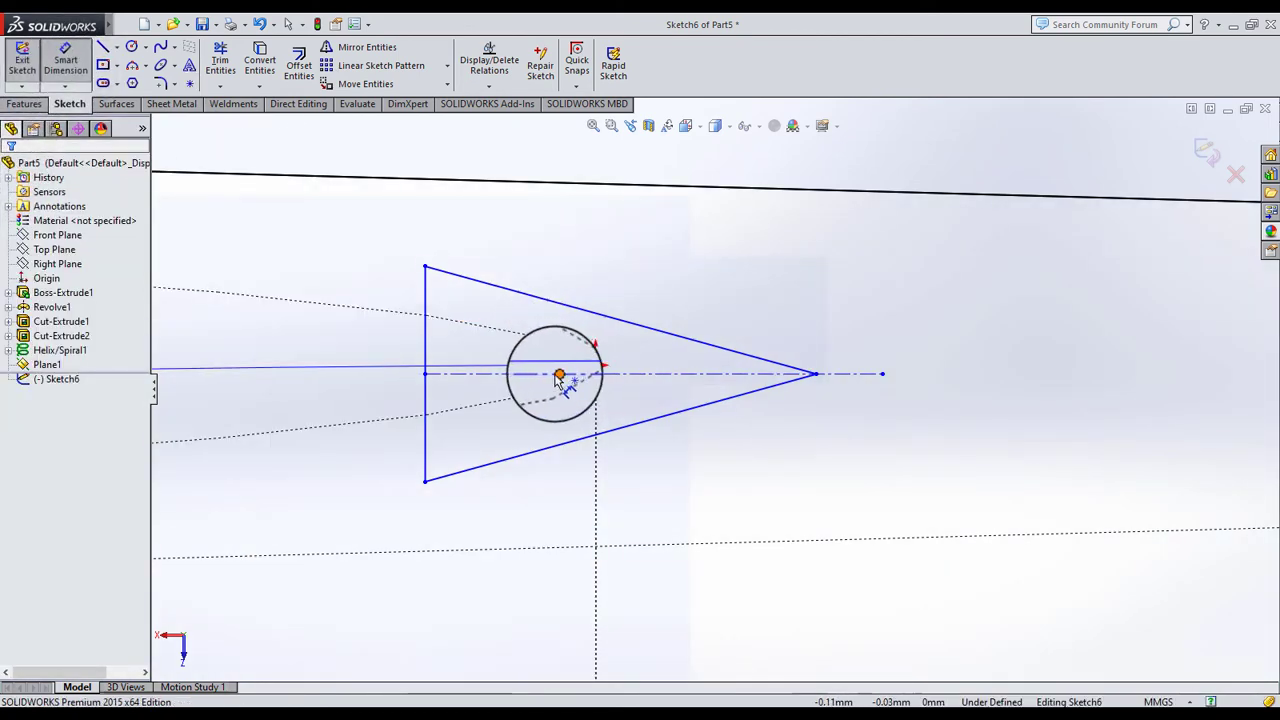
pyautogui.click(428, 336)
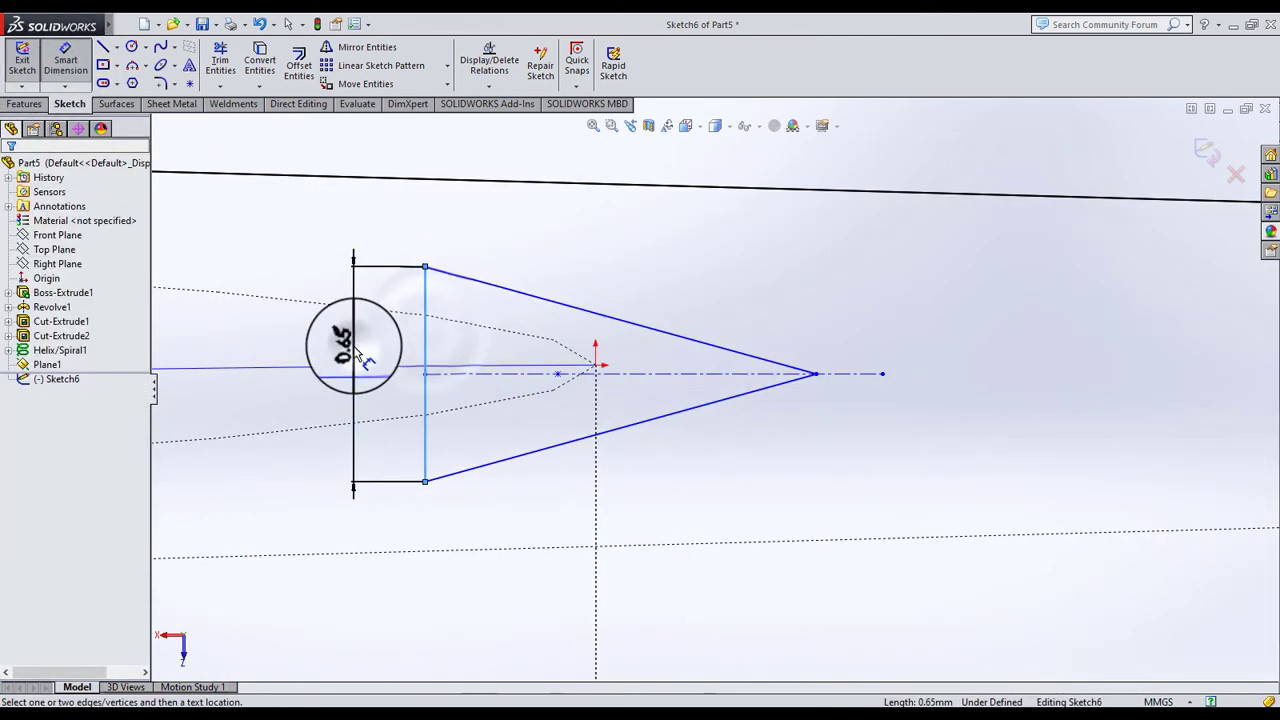
pyautogui.click(354, 355)
pyautogui.write('2')
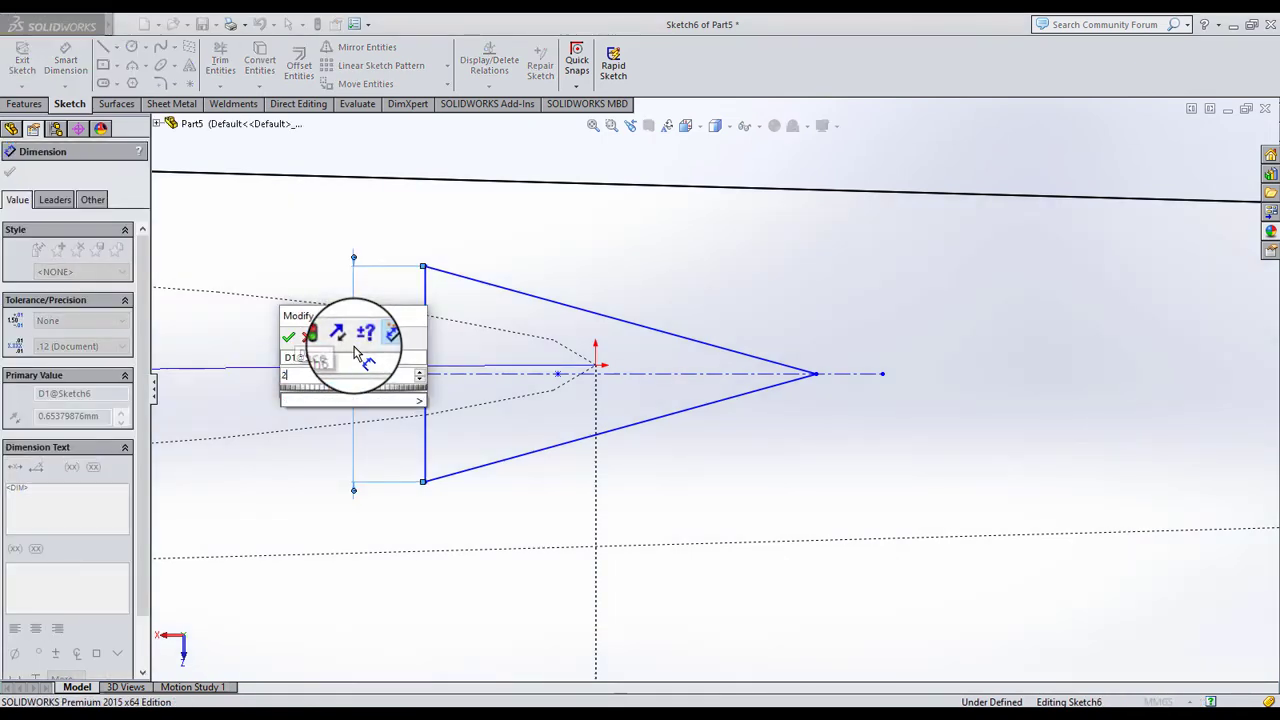
pyautogui.press('Return')
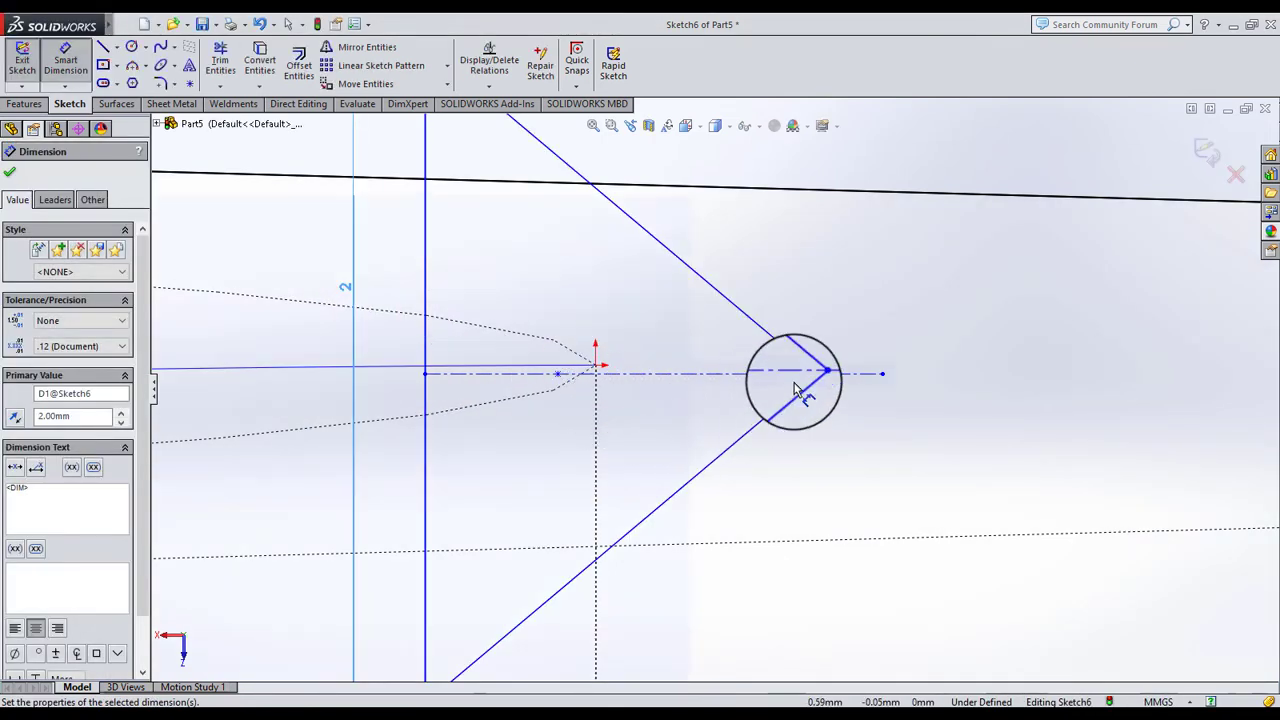
pyautogui.click(817, 375)
pyautogui.click(425, 290)
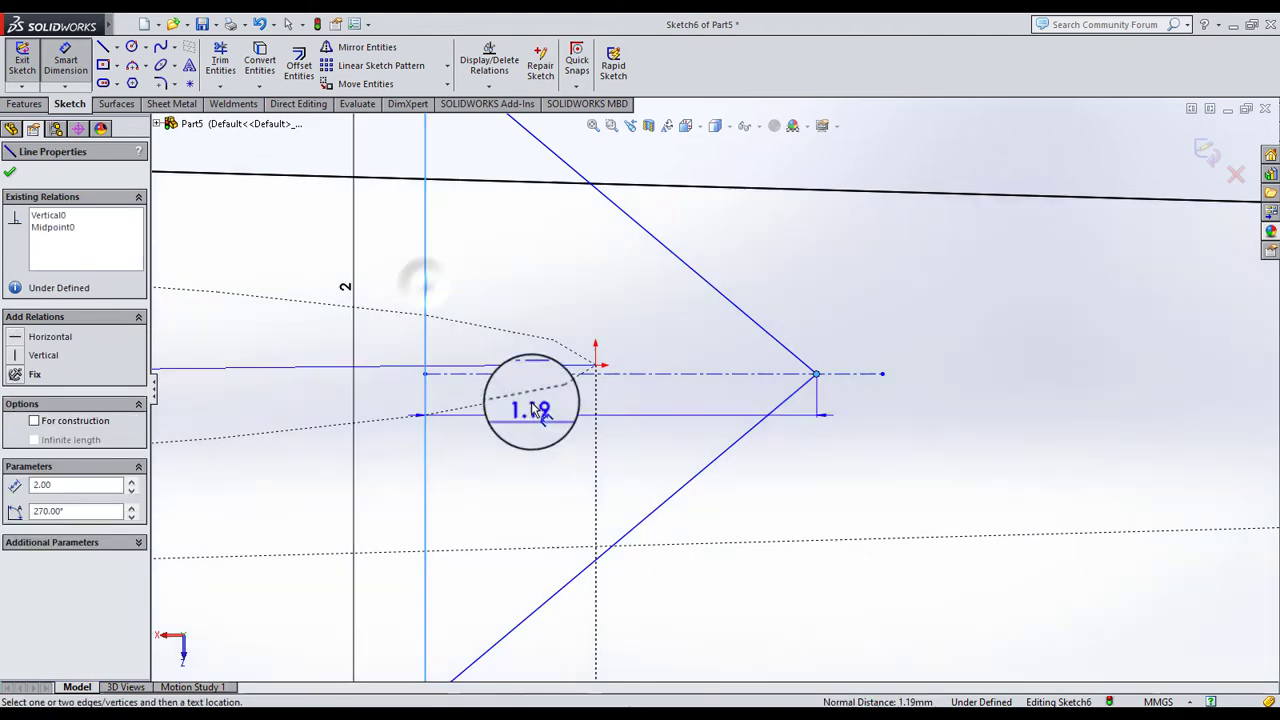
pyautogui.scroll(2, 550, 430)
pyautogui.click(593, 605)
pyautogui.write('2')
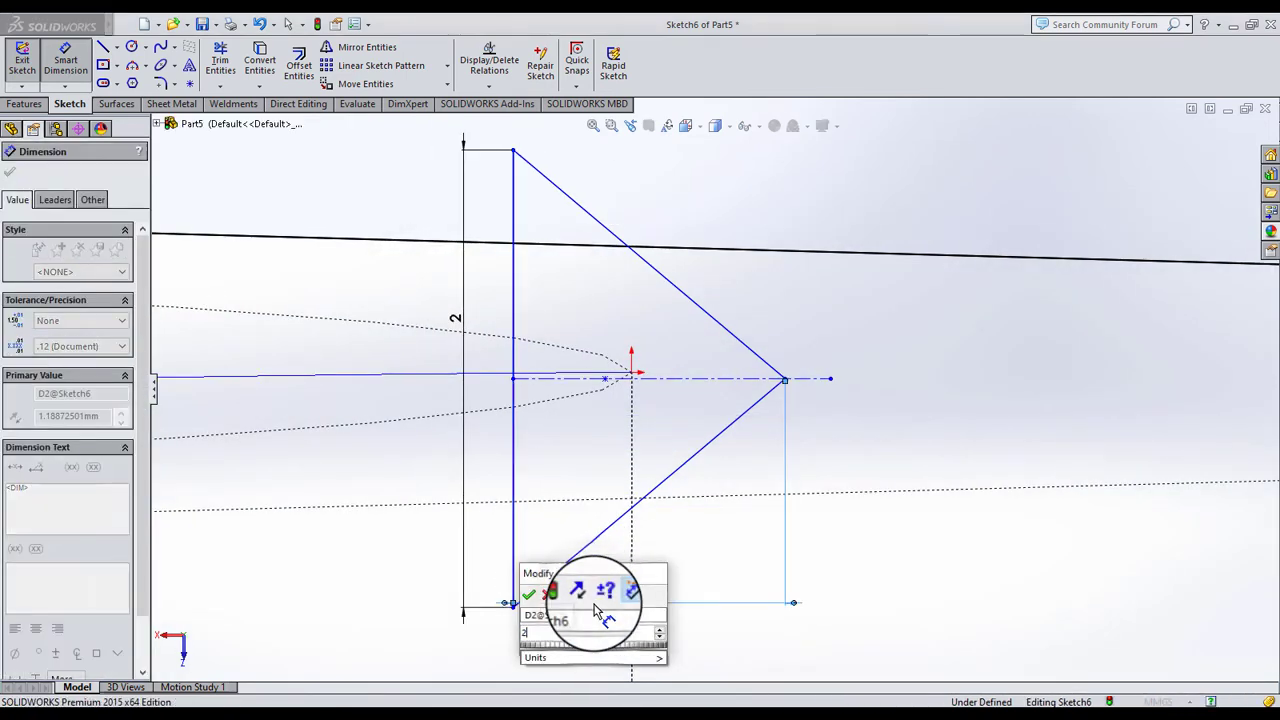
pyautogui.click(590, 585)
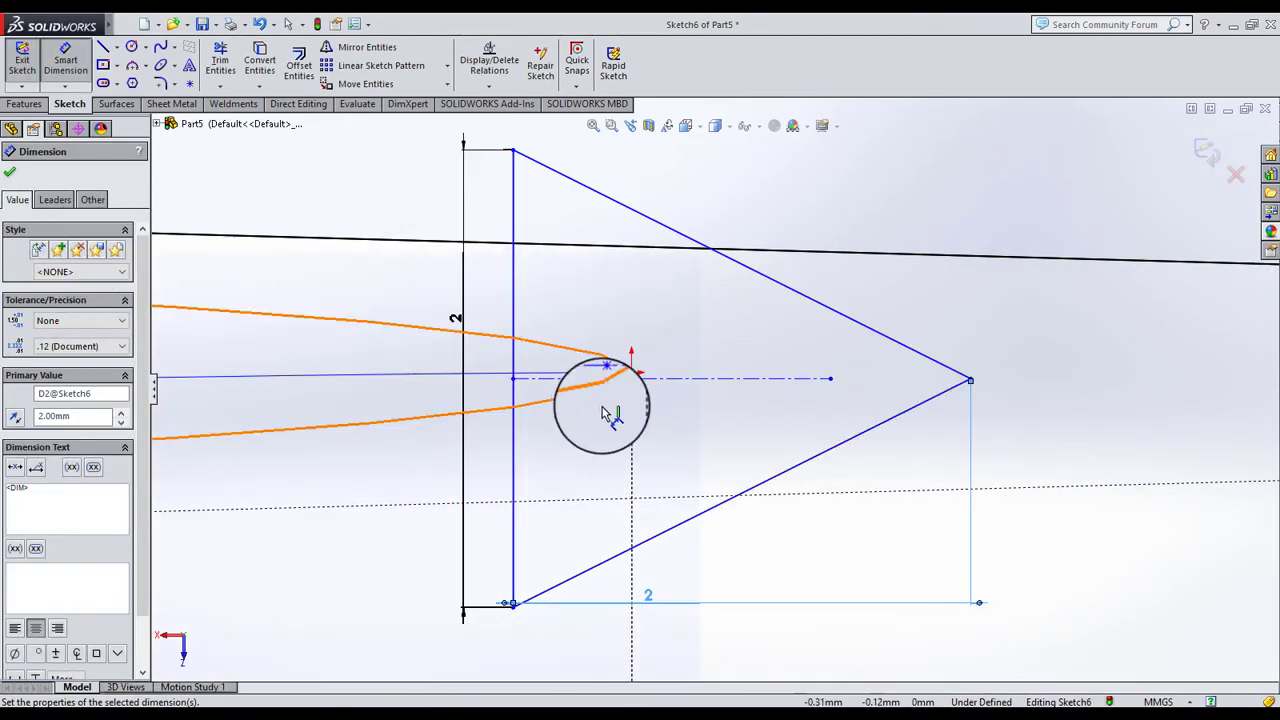
# Dimension the construction point 1.50 mm from the triangle's tip
pyautogui.moveTo(605, 380); pyautogui.dragTo(980, 386)
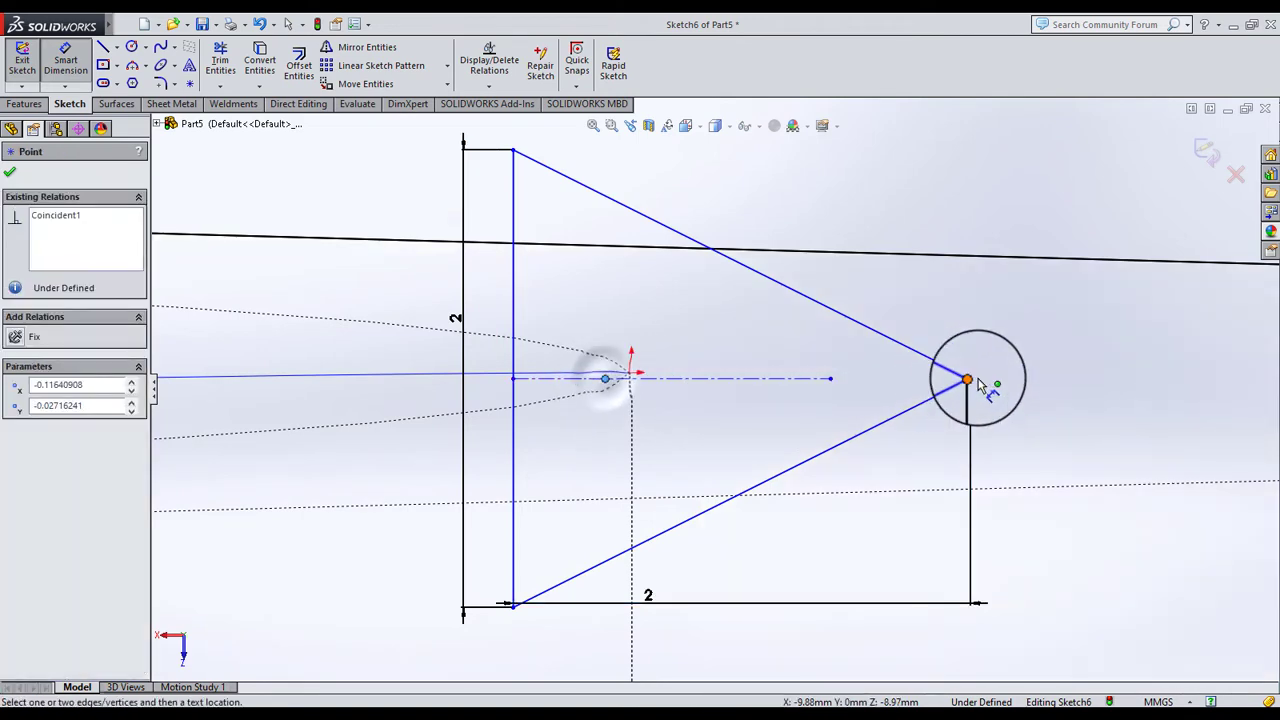
pyautogui.click(714, 445)
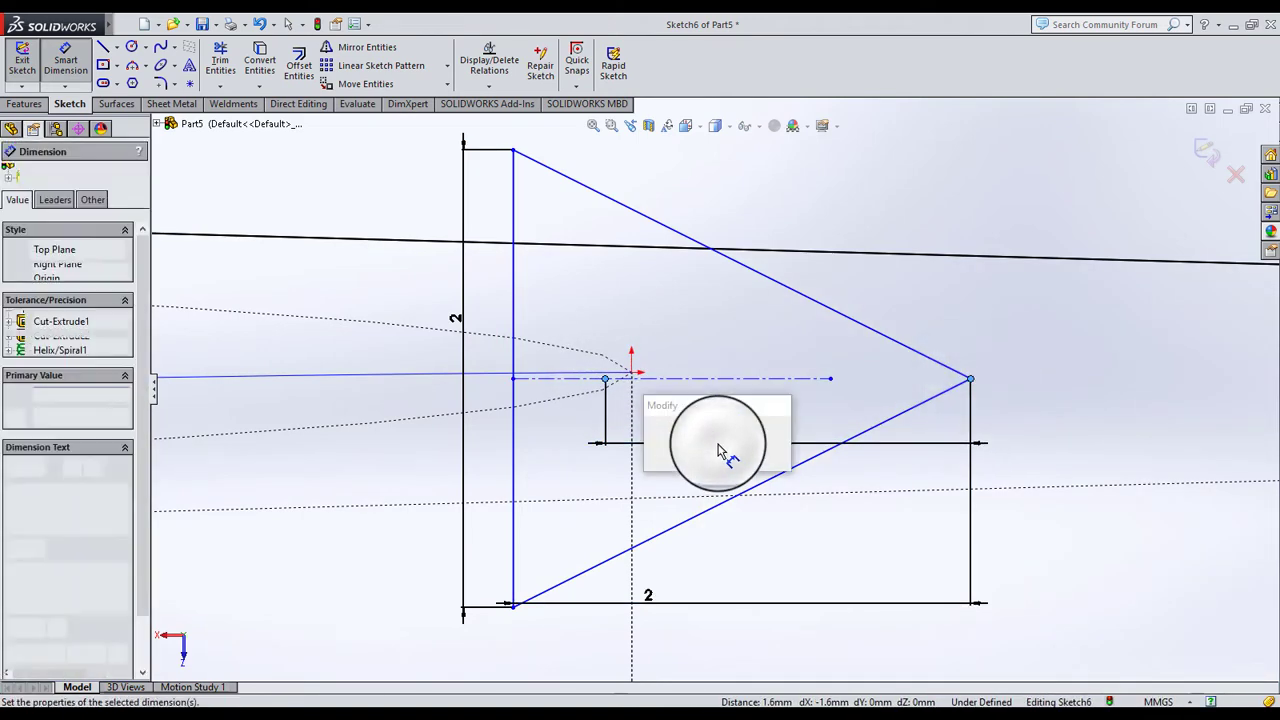
pyautogui.write('1.50')
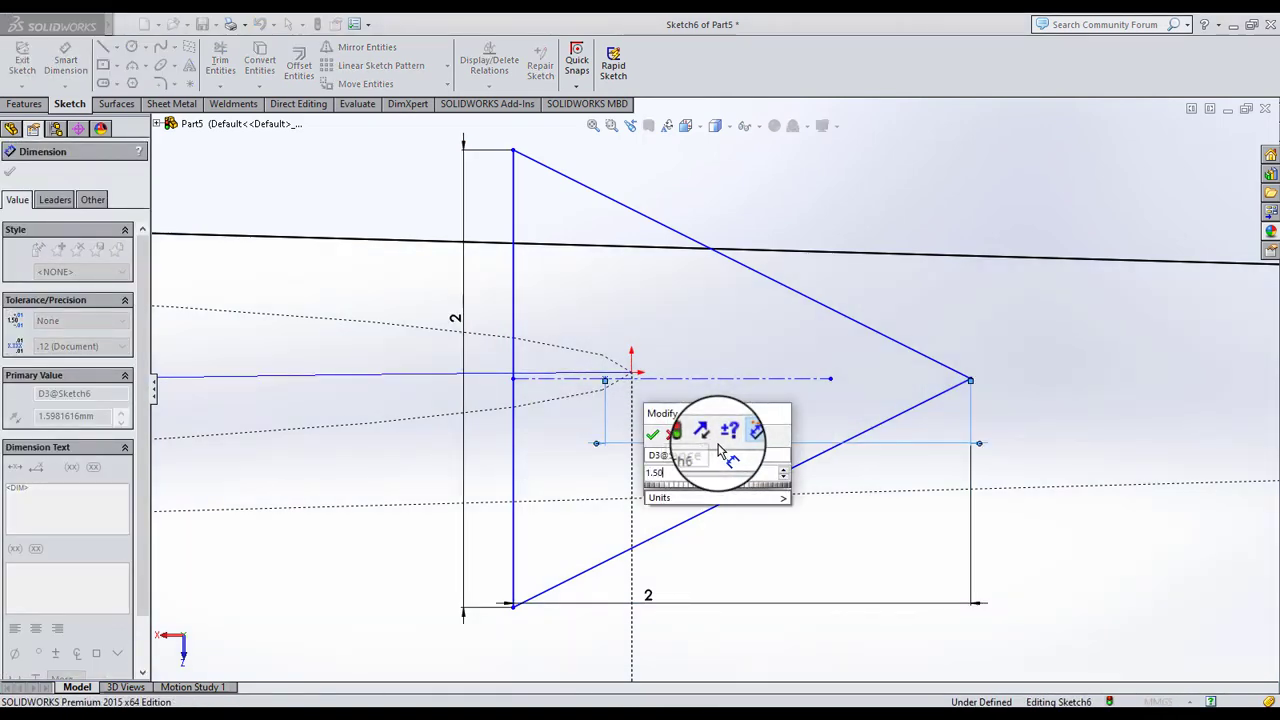
pyautogui.press('Return')
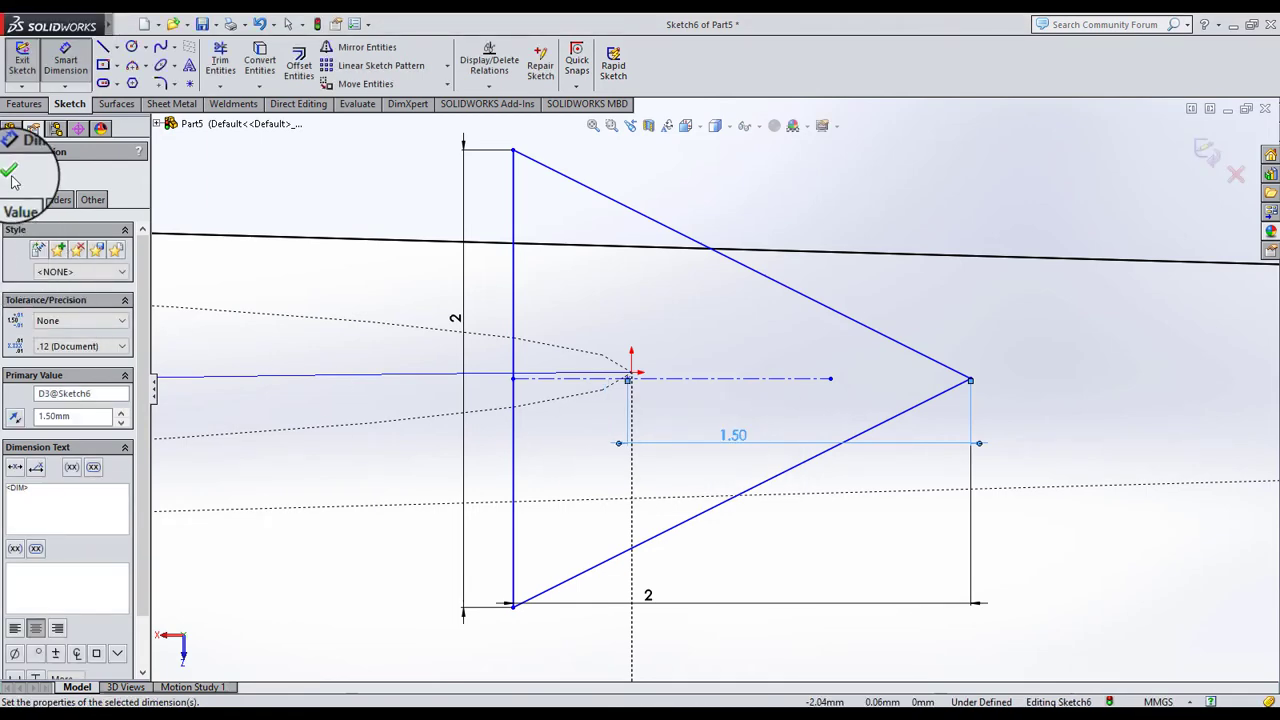
pyautogui.click(13, 180)
pyautogui.scroll(-3, 623, 385)
pyautogui.scroll(-1, 645, 400)
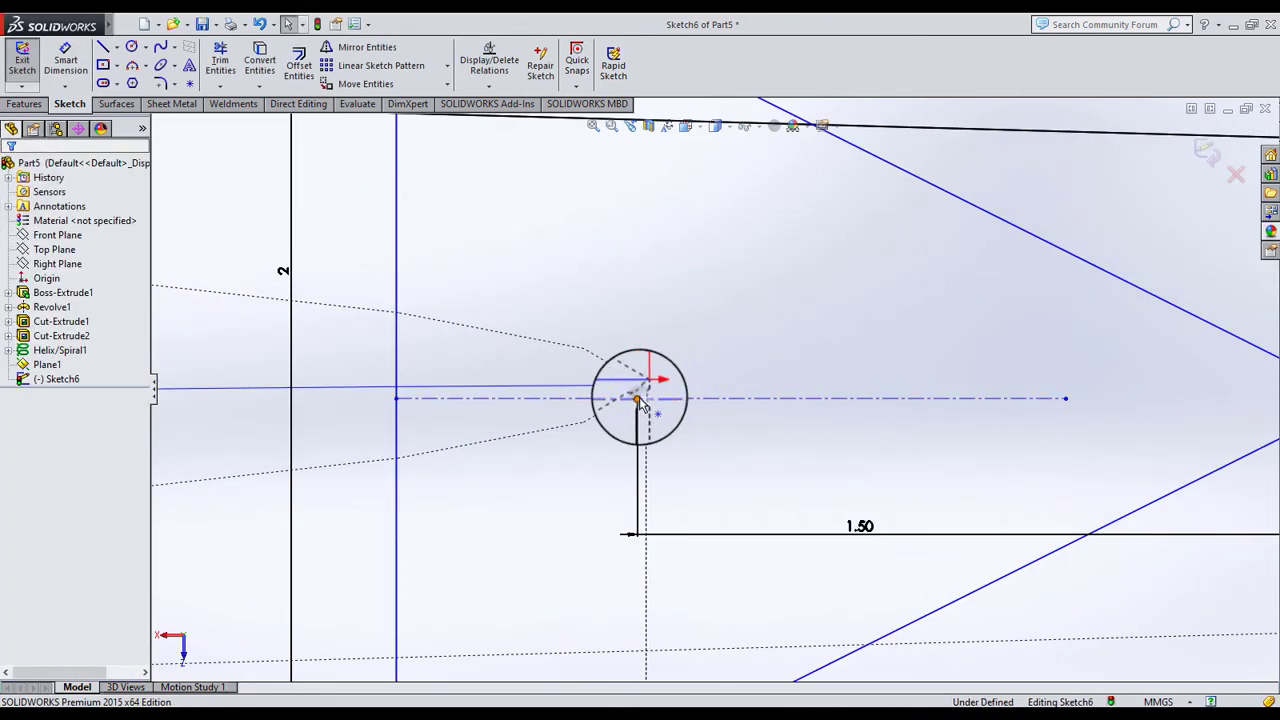
# Add a Pierce relation between the profile point and the part edge, then delete PiercePoint2
pyautogui.click(641, 404)
pyautogui.moveTo(641, 404)
pyautogui.mouseDown(button='middle')
pyautogui.moveTo(693, 448)
pyautogui.moveTo(541, 500)
pyautogui.mouseUp(button='middle')
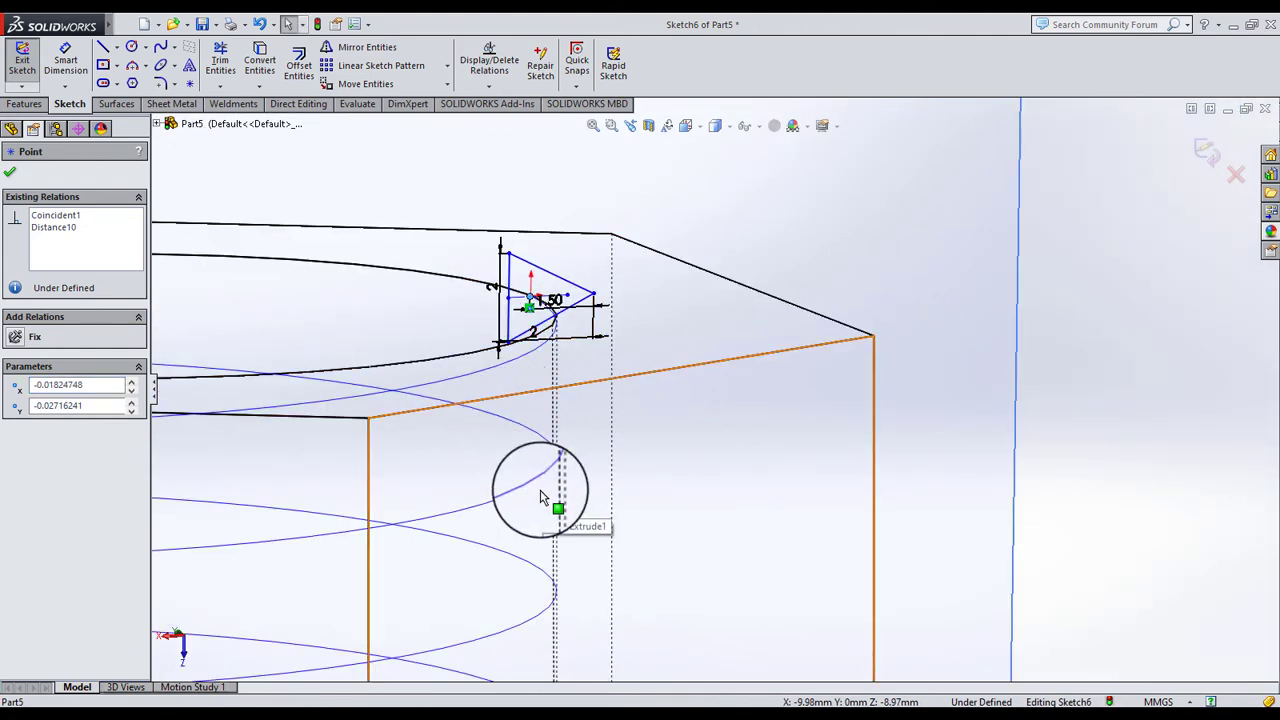
pyautogui.keyDown('ctrl'); pyautogui.click(541, 497); pyautogui.keyUp('ctrl')
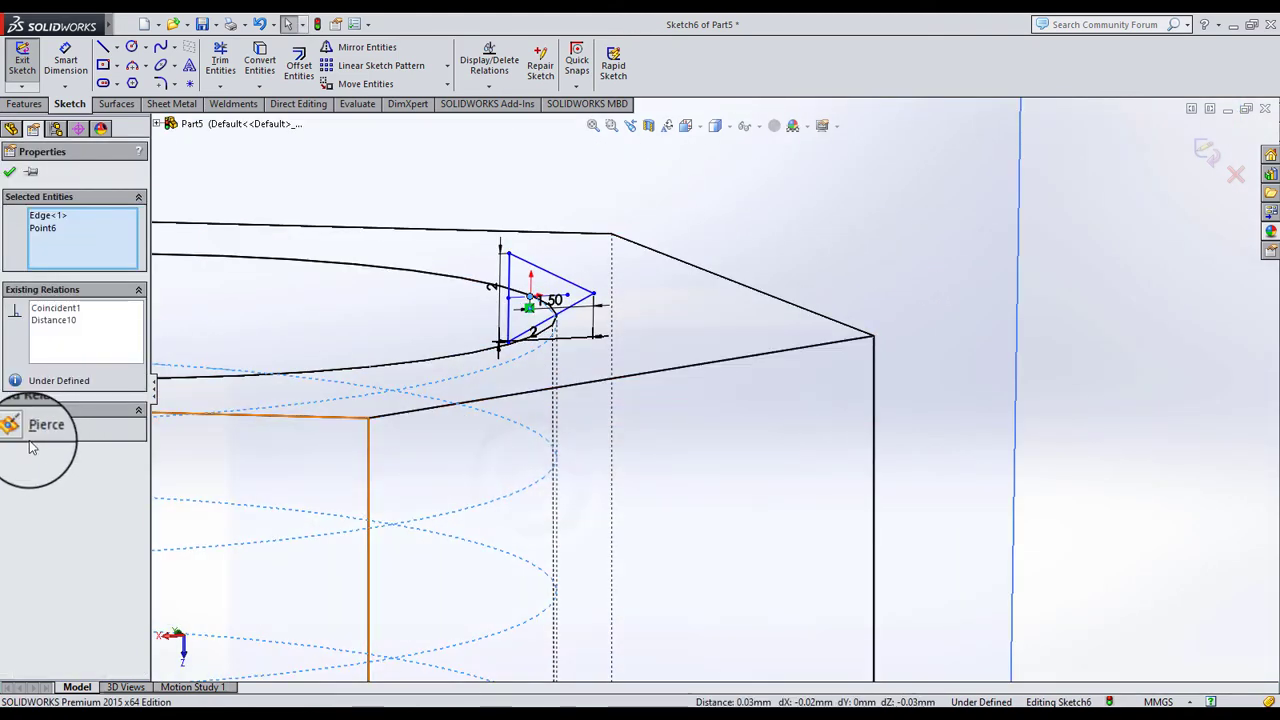
pyautogui.click(27, 433)
pyautogui.moveTo(780, 434)
pyautogui.mouseDown(button='middle')
pyautogui.moveTo(680, 429)
pyautogui.moveTo(792, 328)
pyautogui.mouseUp(button='middle')
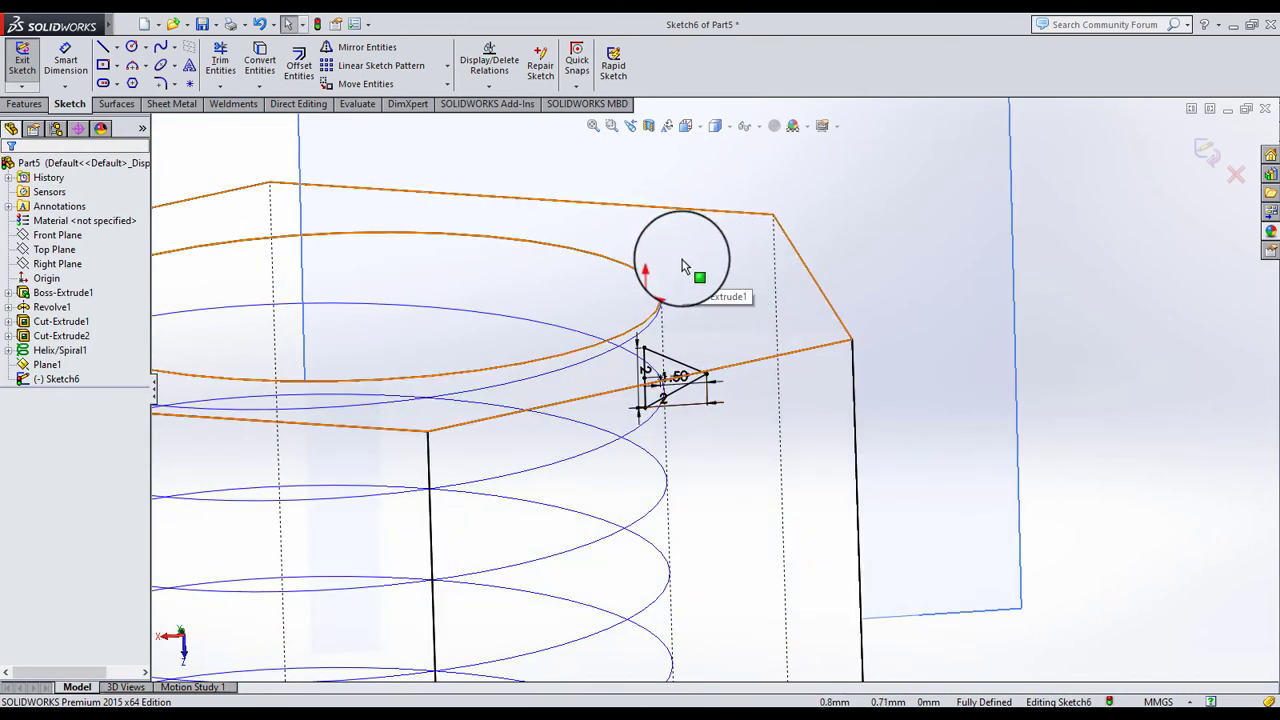
pyautogui.scroll(-2, 682, 265)
pyautogui.scroll(-2, 670, 430)
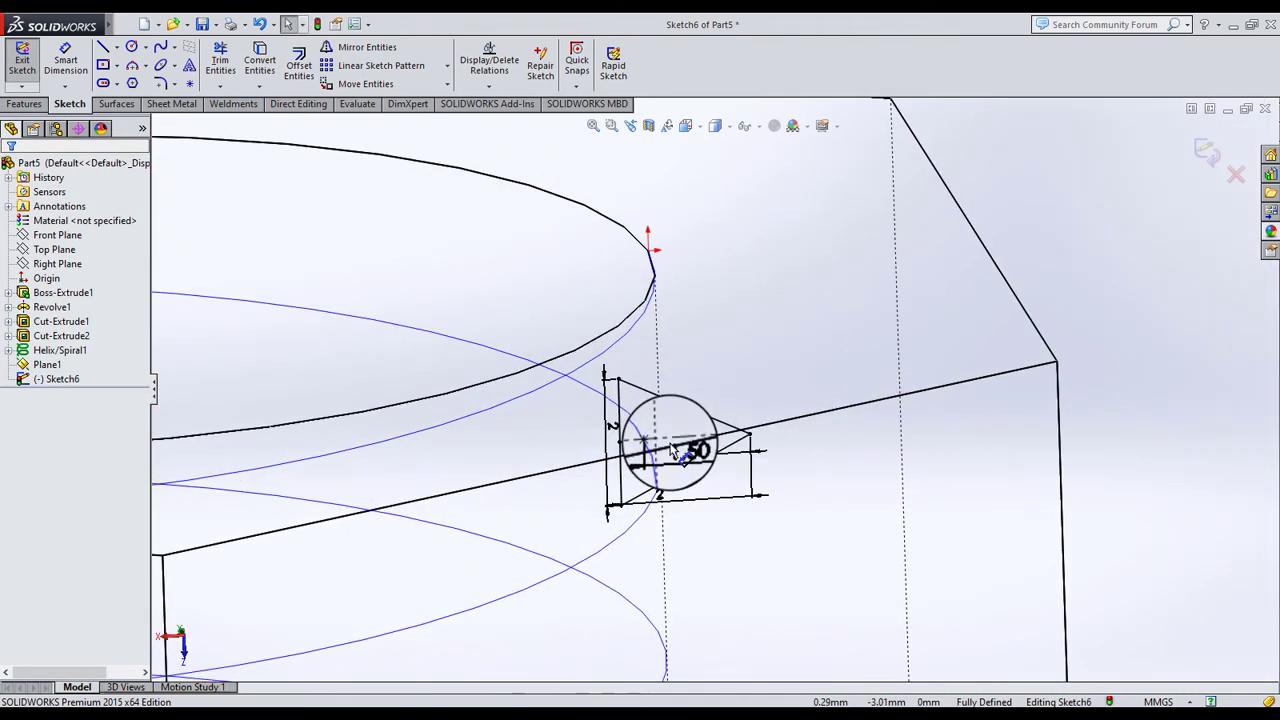
pyautogui.click(651, 441)
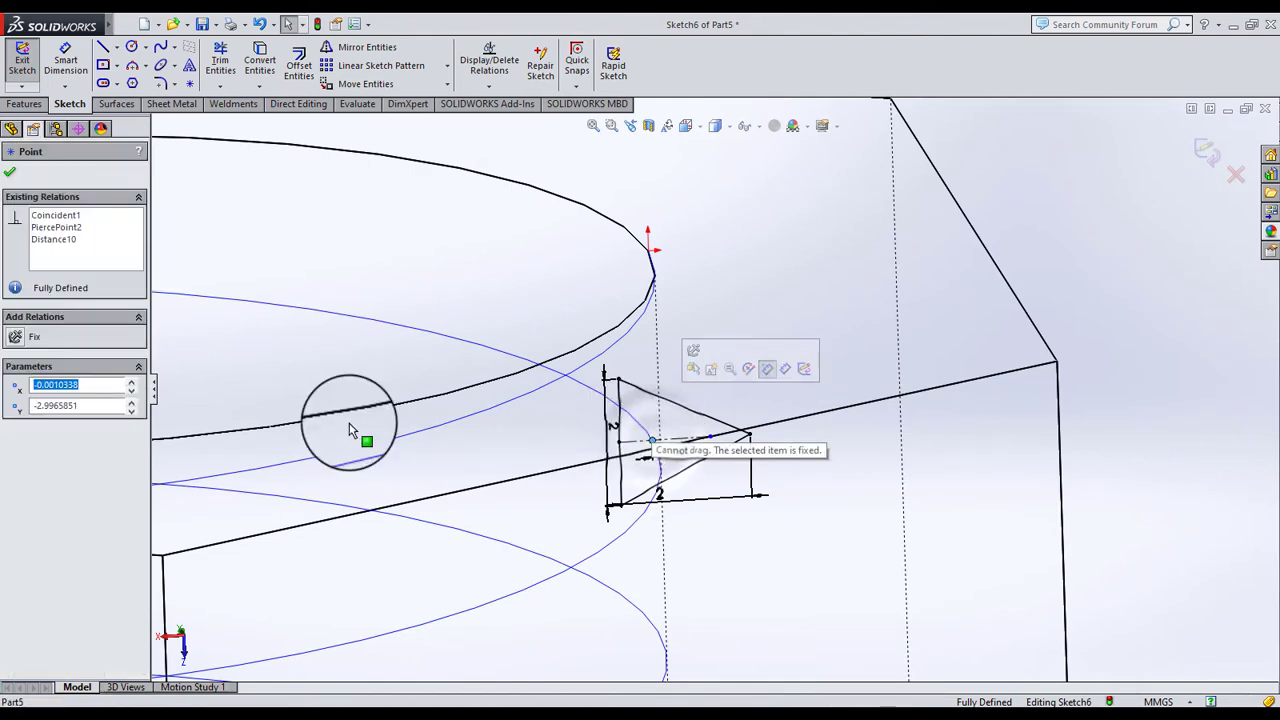
pyautogui.click(55, 226)
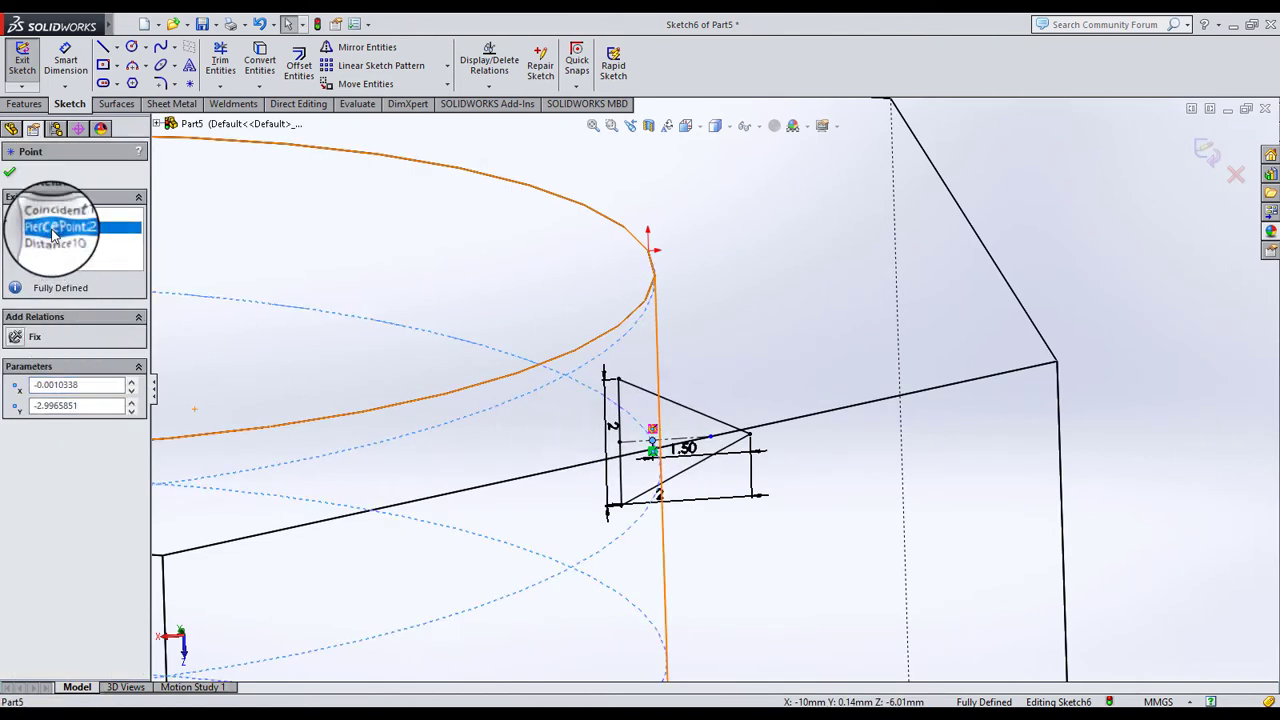
pyautogui.rightClick(55, 226)
pyautogui.click(90, 257)
# Make the profile point coincident with the helix's top end vertex
pyautogui.click(1210, 340)
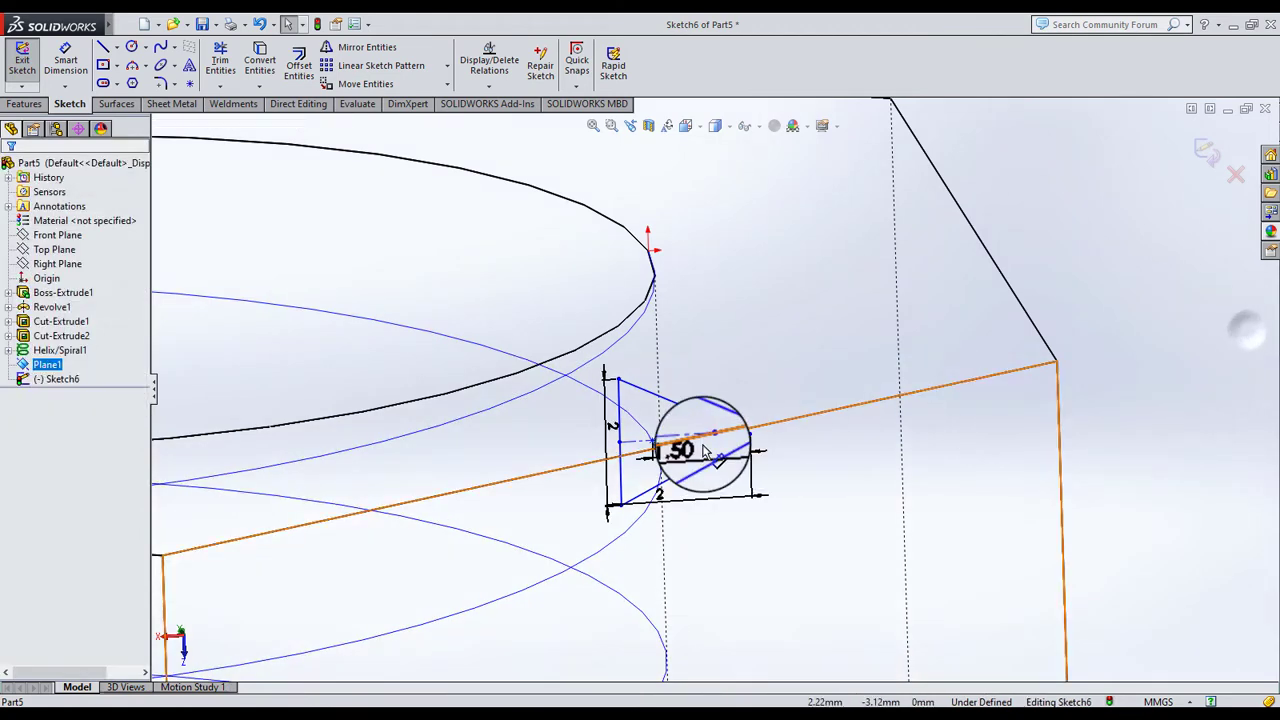
pyautogui.moveTo(651, 441); pyautogui.dragTo(651, 420)
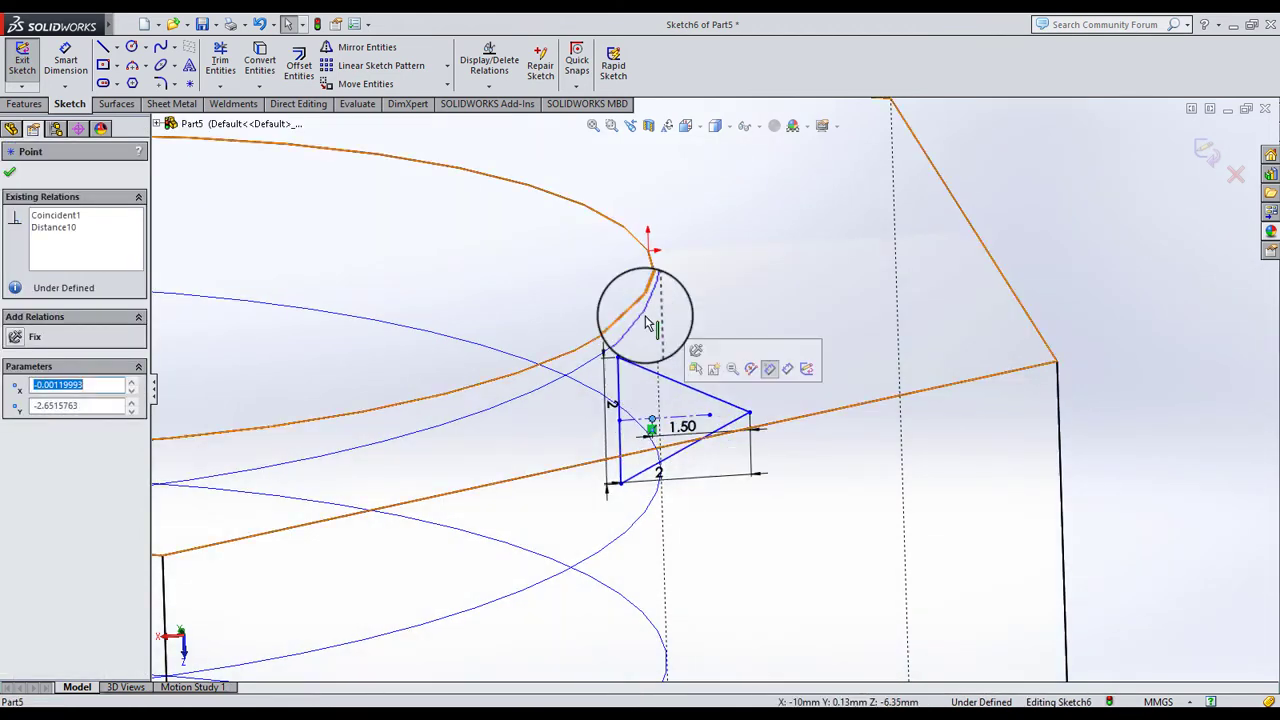
pyautogui.keyDown('ctrl'); pyautogui.click(649, 252); pyautogui.keyUp('ctrl')
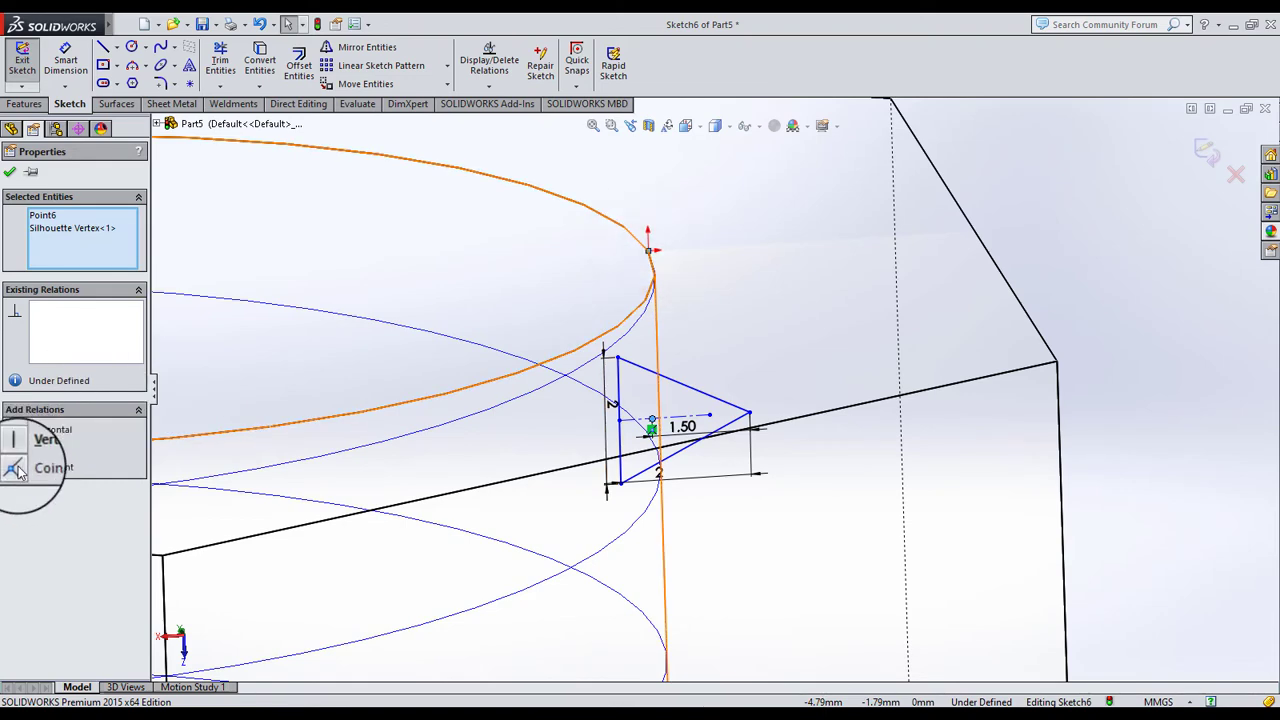
pyautogui.click(17, 467)
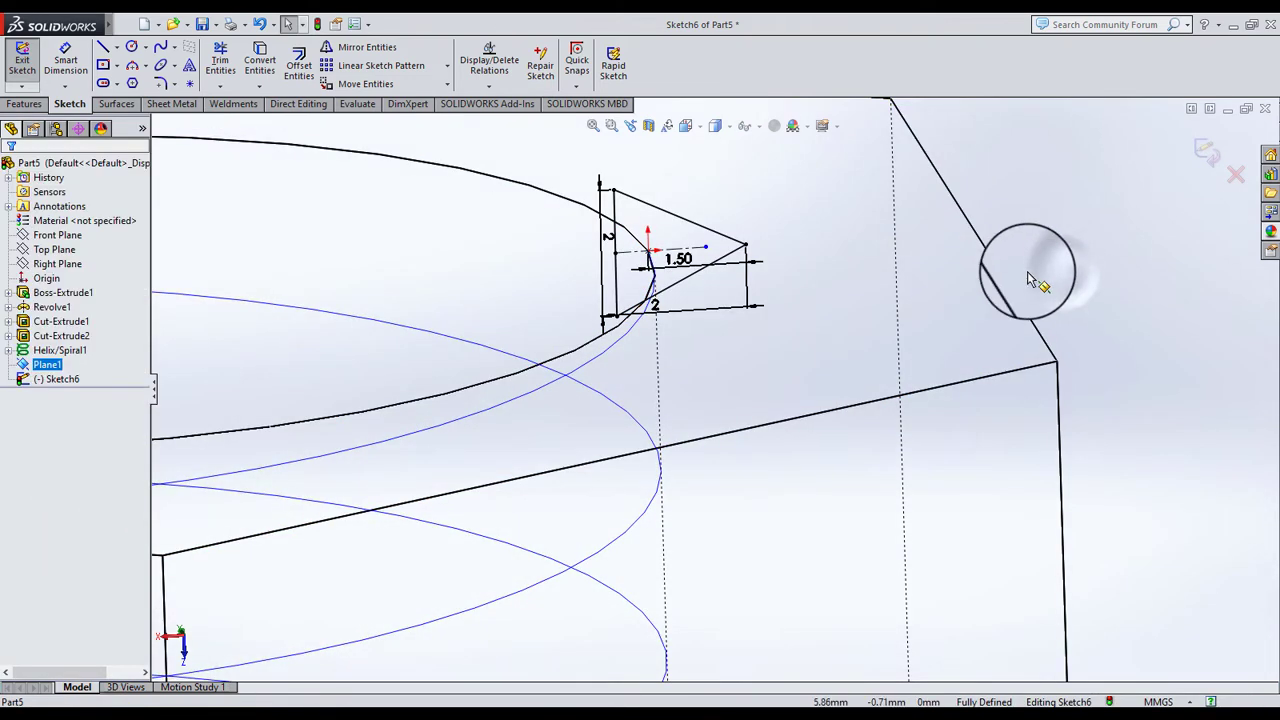
pyautogui.moveTo(1029, 286)
pyautogui.mouseDown(button='middle')
pyautogui.moveTo(857, 329)
pyautogui.moveTo(1136, 214)
pyautogui.mouseUp(button='middle')
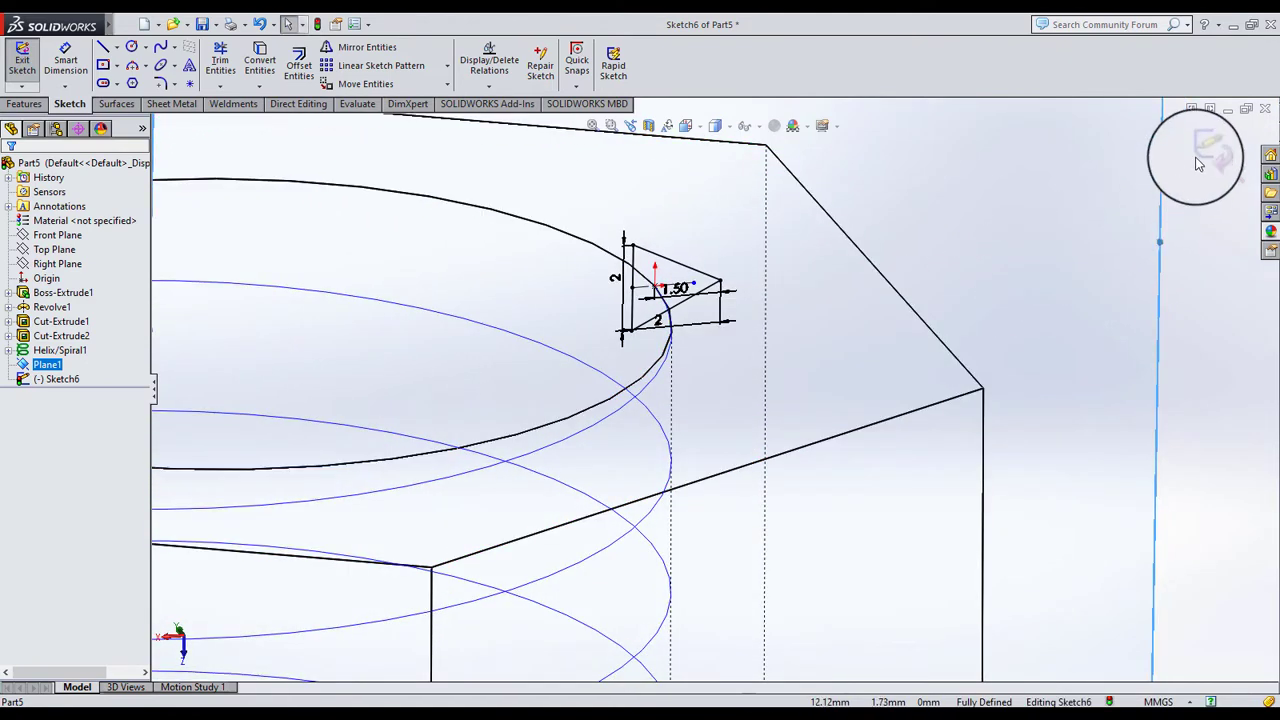
# Sweep-cut Sketch6 along Helix/Spiral1 to create Cut-Sweep1, the internal thread
pyautogui.click(27, 106)
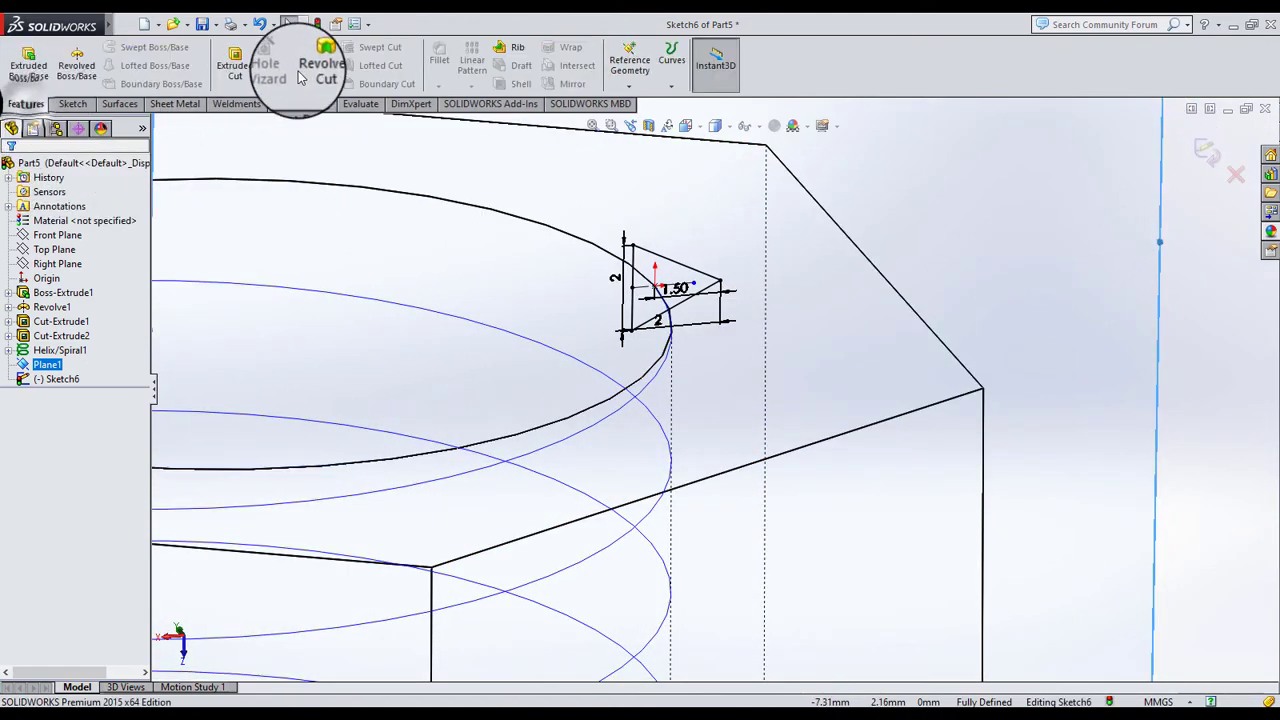
pyautogui.click(1205, 155)
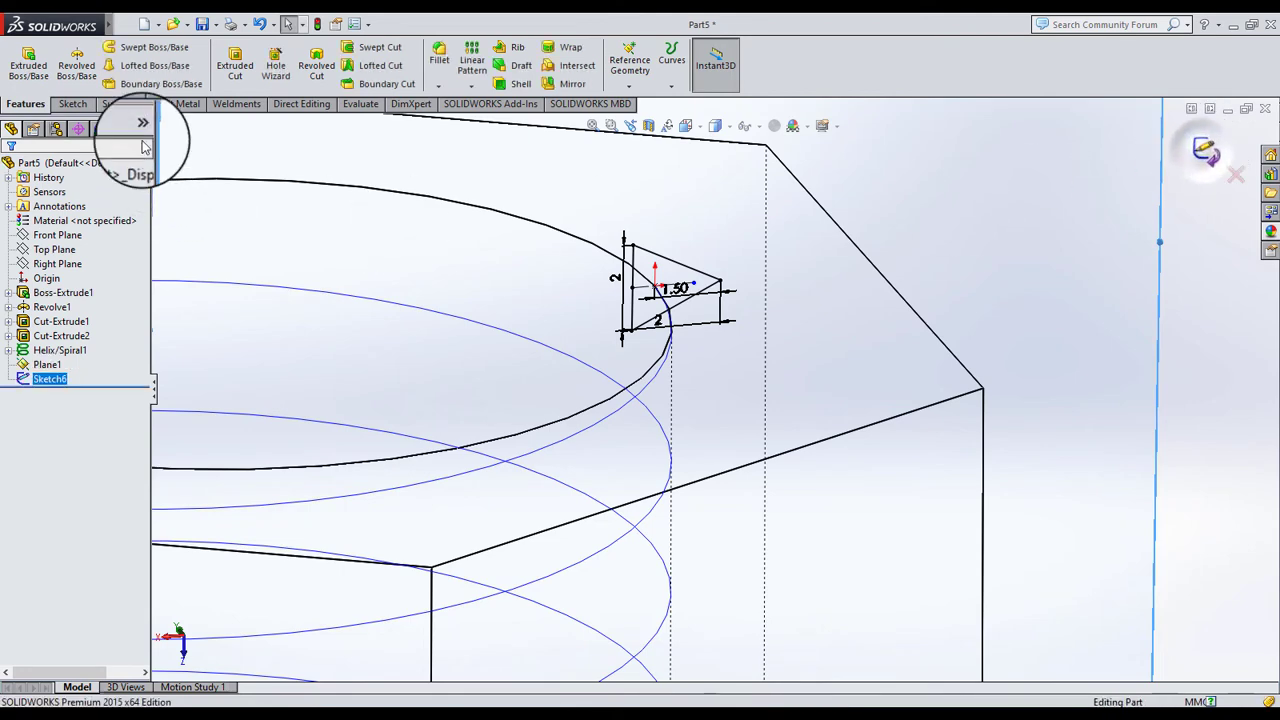
pyautogui.click(378, 47)
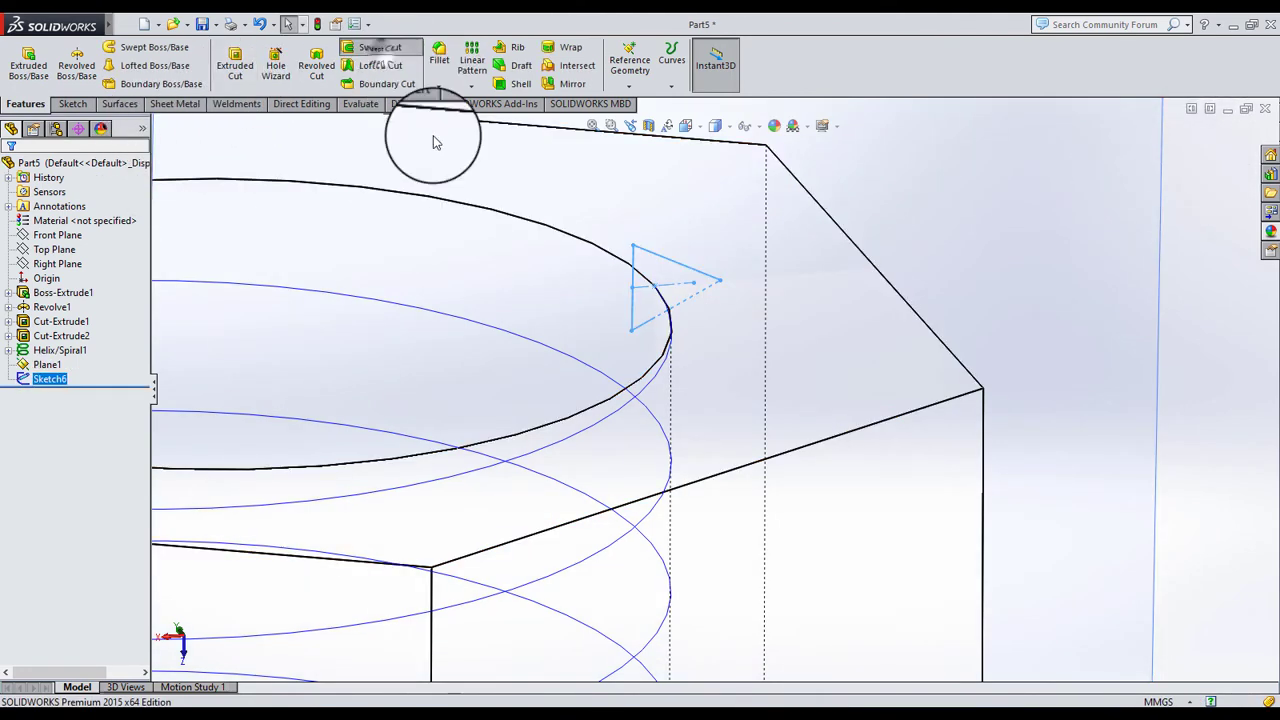
pyautogui.click(328, 295)
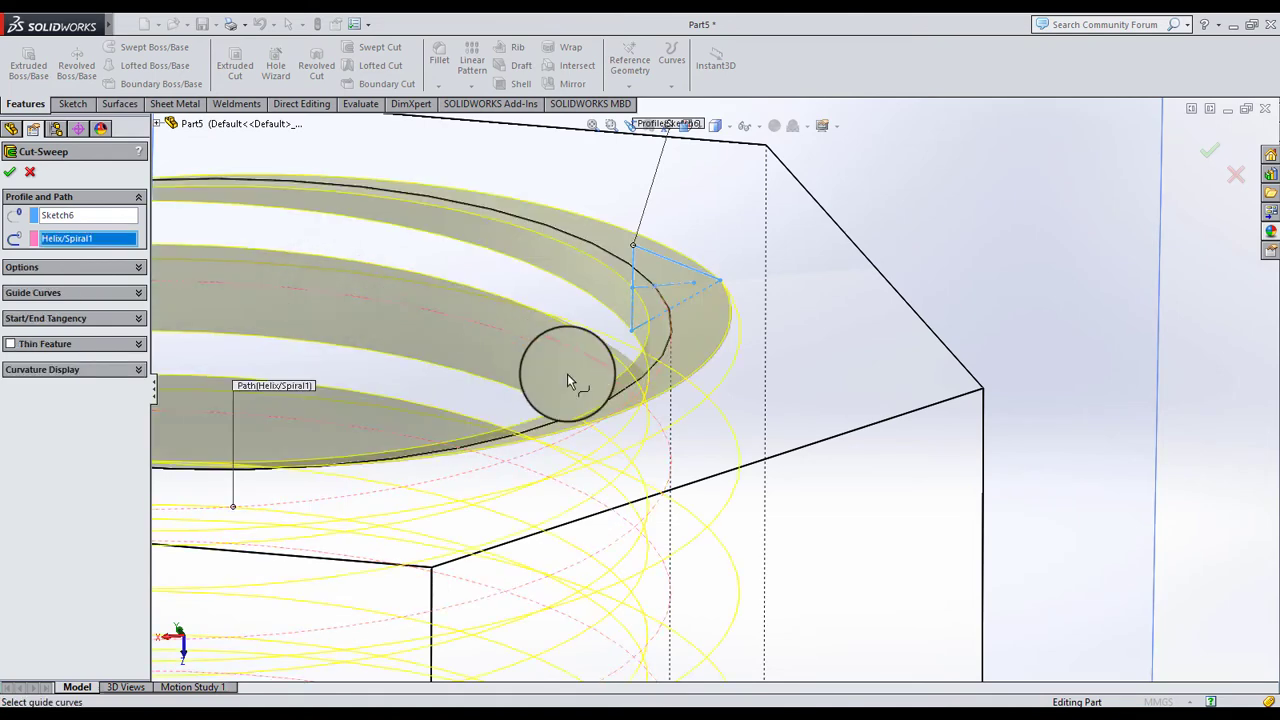
pyautogui.scroll(5, 567, 380)
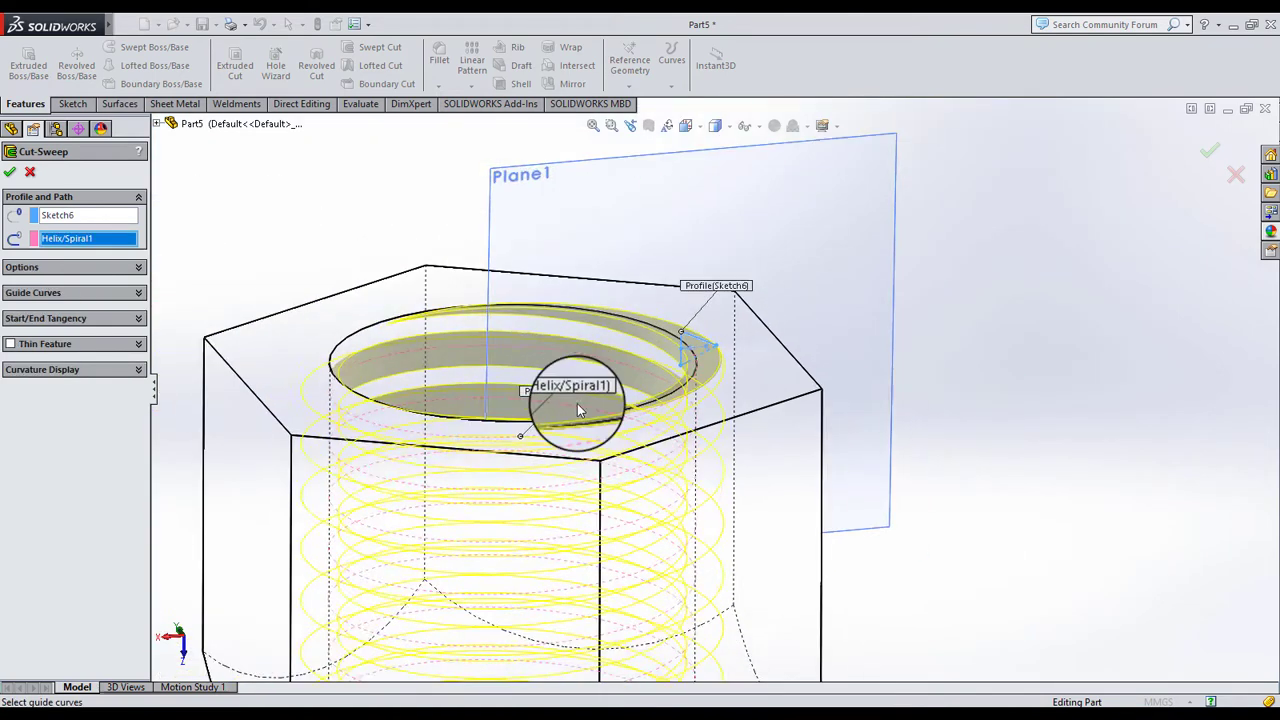
pyautogui.click(20, 172)
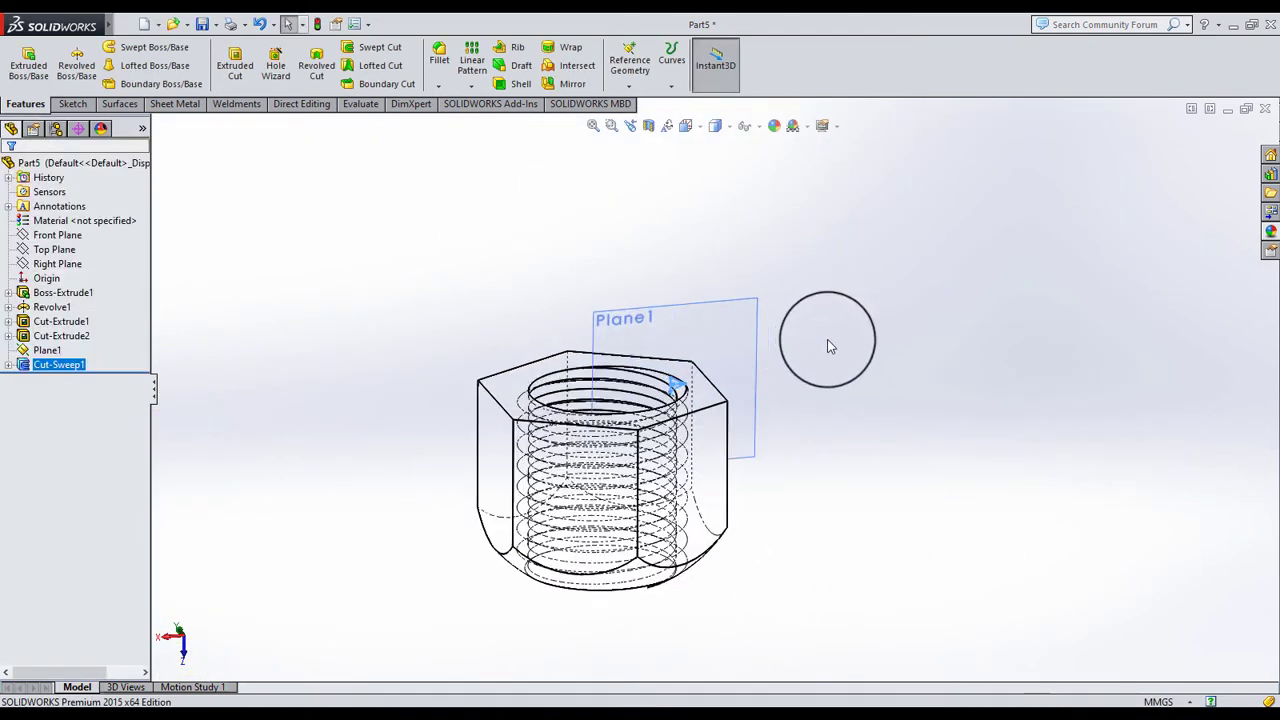
pyautogui.scroll(-2, 829, 346)
# Switch the nut to Shaded display and orbit to view the threaded bore
pyautogui.click(716, 128)
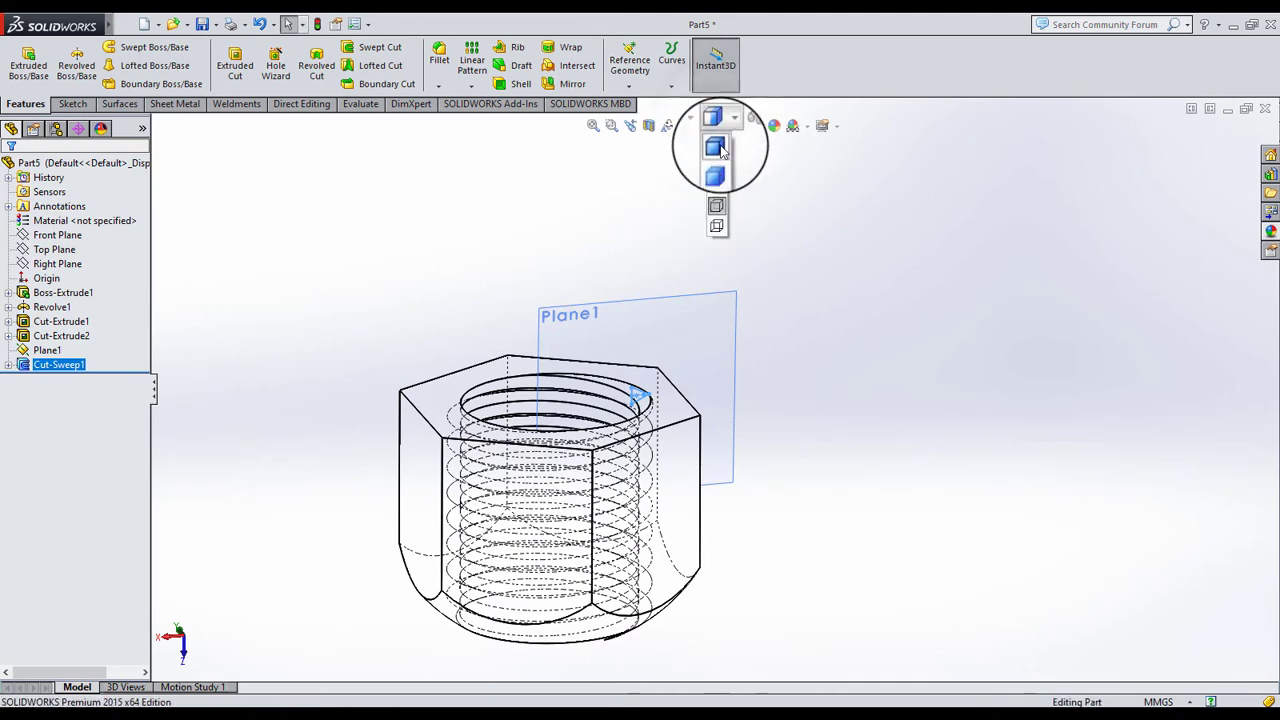
pyautogui.moveTo(663, 457)
pyautogui.mouseDown(button='middle')
pyautogui.moveTo(600, 251)
pyautogui.moveTo(550, 249)
pyautogui.mouseUp(button='middle')
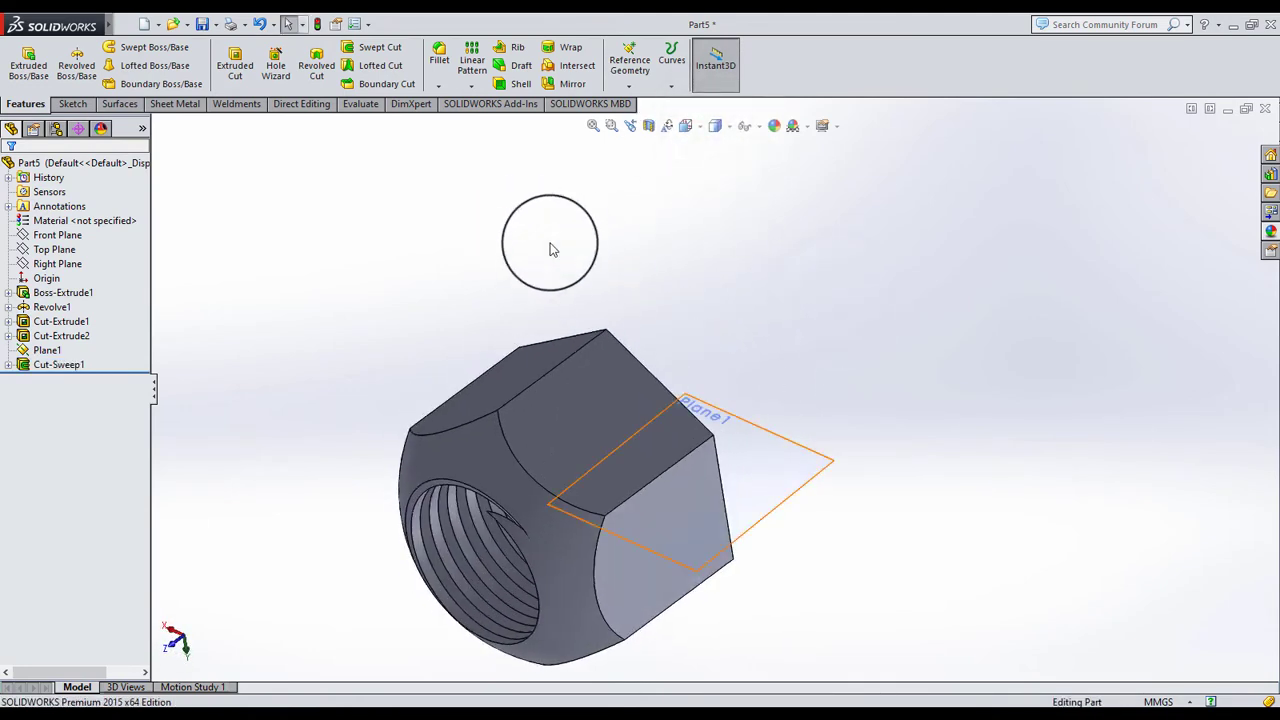
pyautogui.scroll(3, 609, 407)
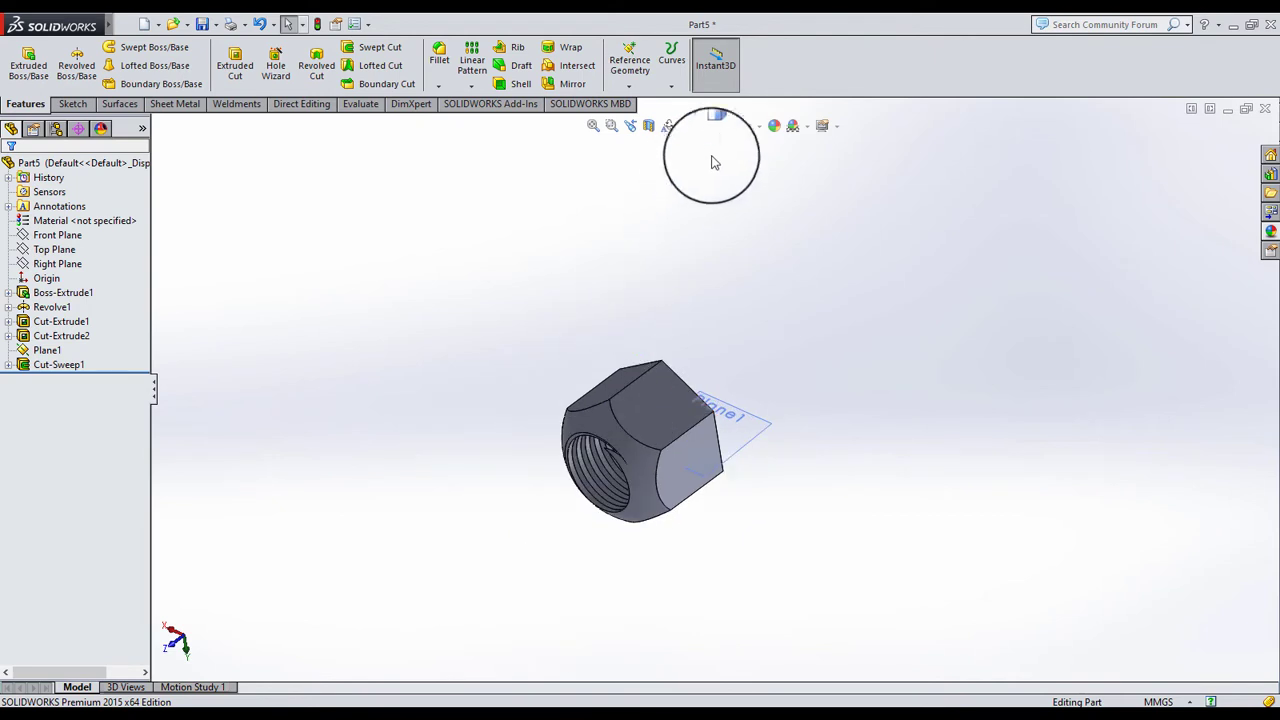
pyautogui.moveTo(744, 126)
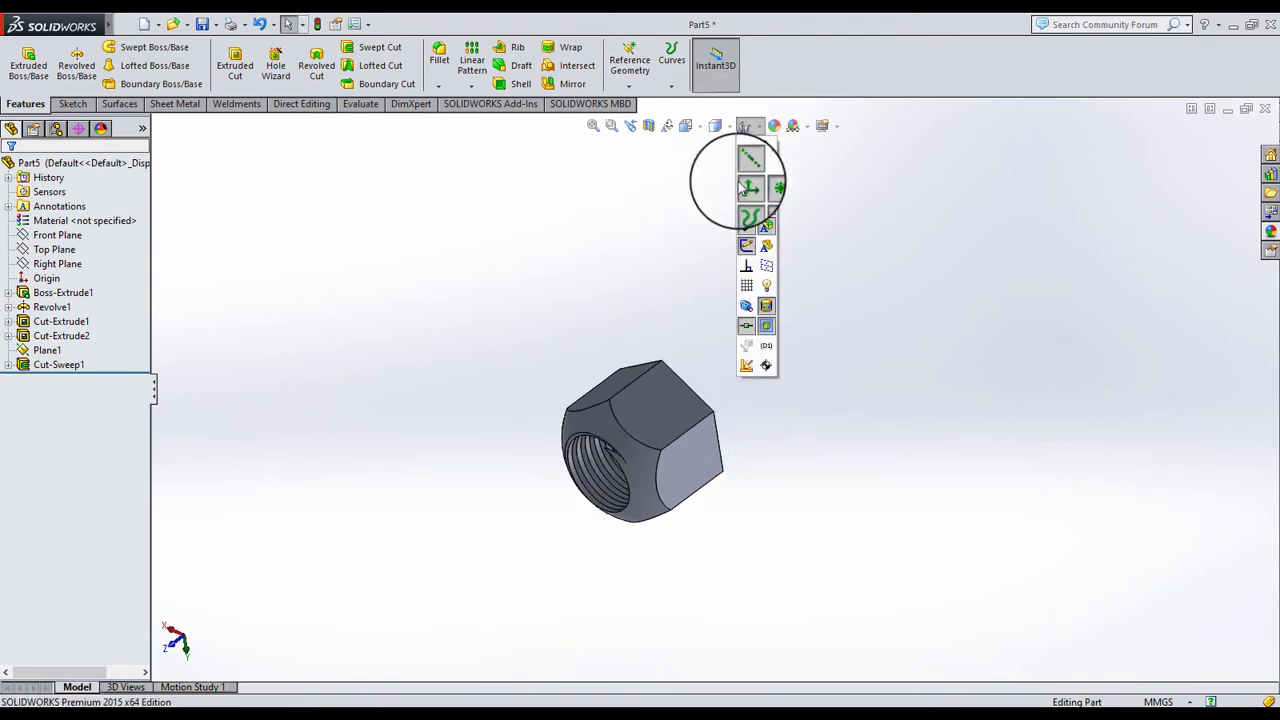
# Open Helix/Spiral1 under Cut-Sweep1 for editing its height and pitch
pyautogui.click(9, 367)
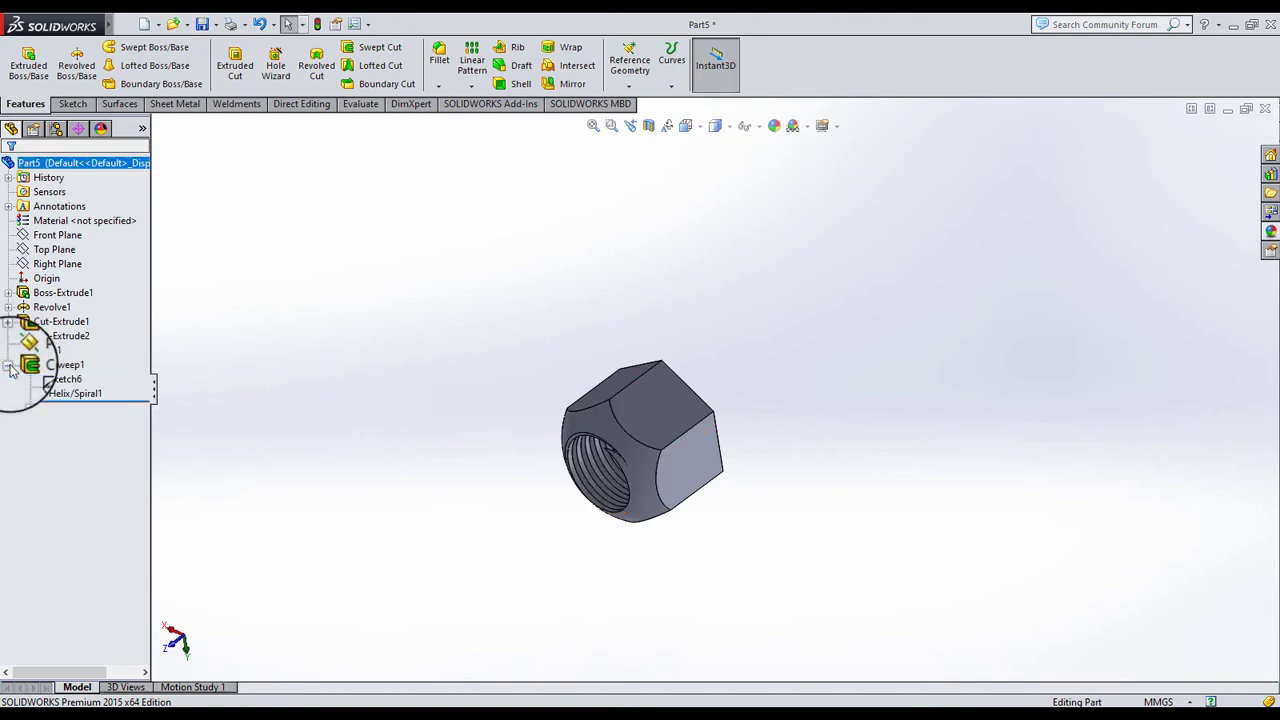
pyautogui.click(66, 398)
pyautogui.click(82, 358)
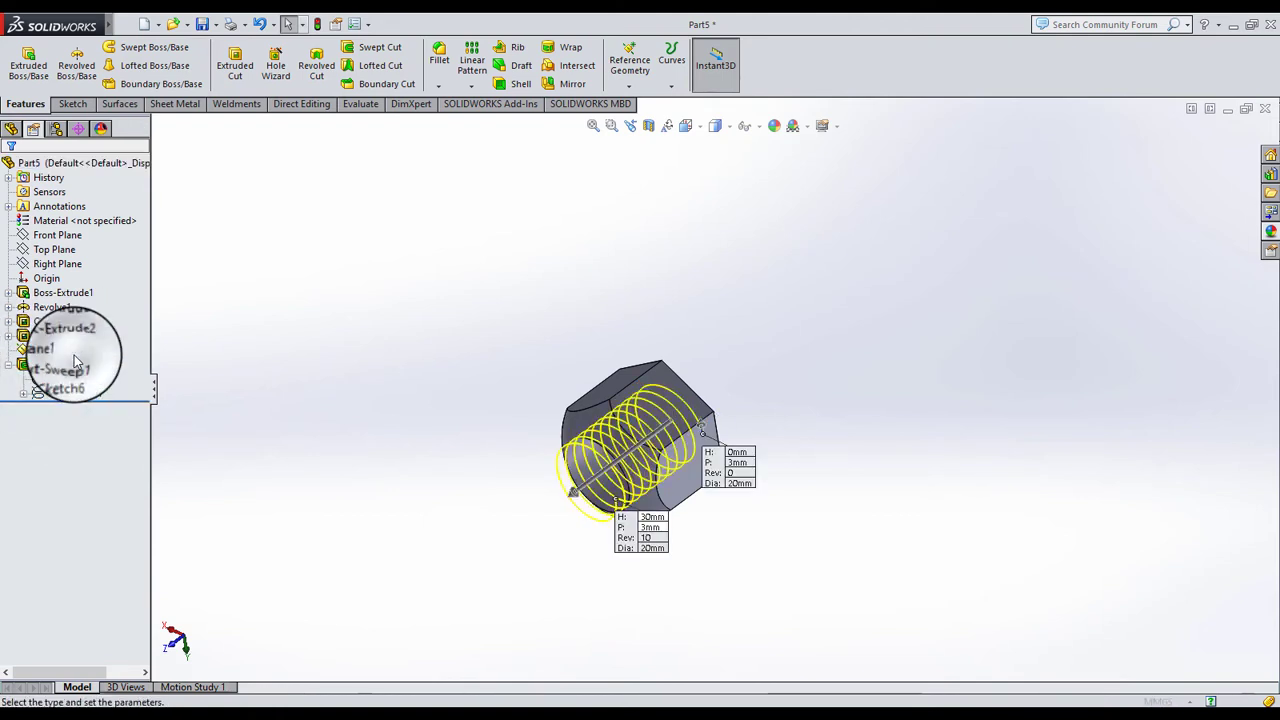
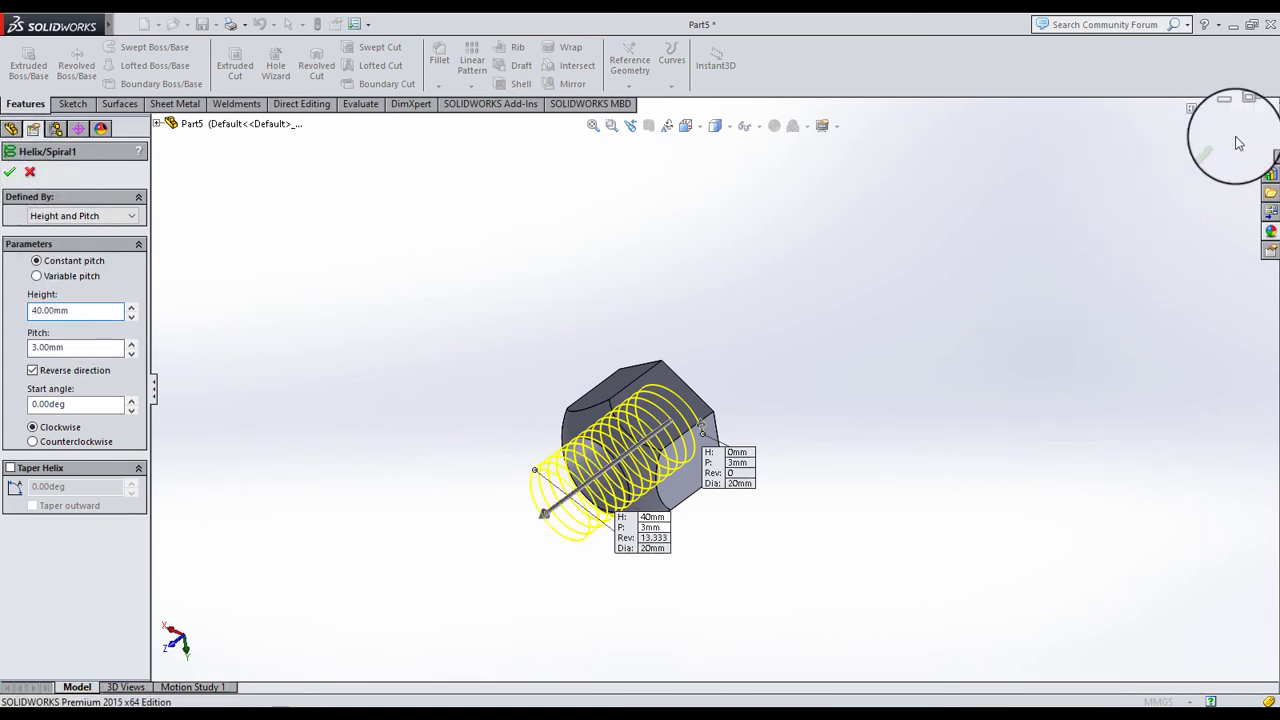
# Apply the 40 mm tall helix with a 3 mm pitch and check it on the nut
pyautogui.click(1240, 140)
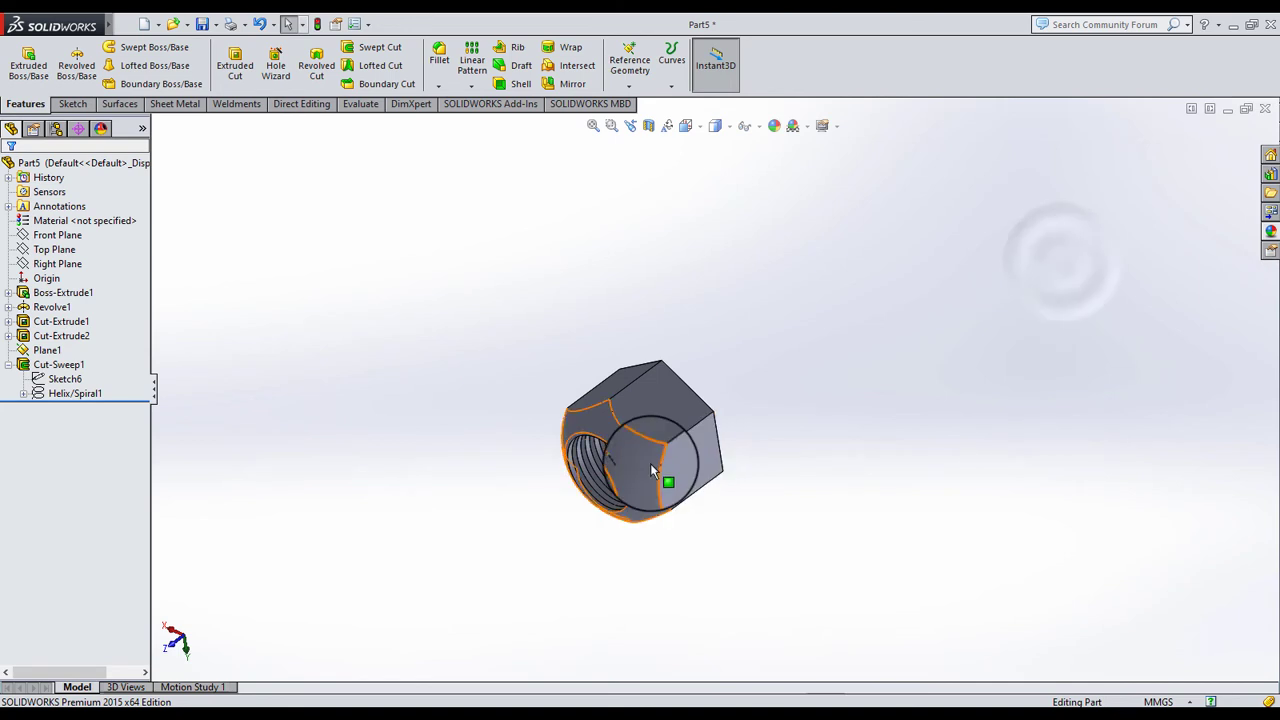
pyautogui.moveTo(650, 463)
pyautogui.mouseDown(button='middle')
pyautogui.moveTo(723, 366)
pyautogui.moveTo(826, 323)
pyautogui.moveTo(810, 448)
pyautogui.mouseUp(button='middle')
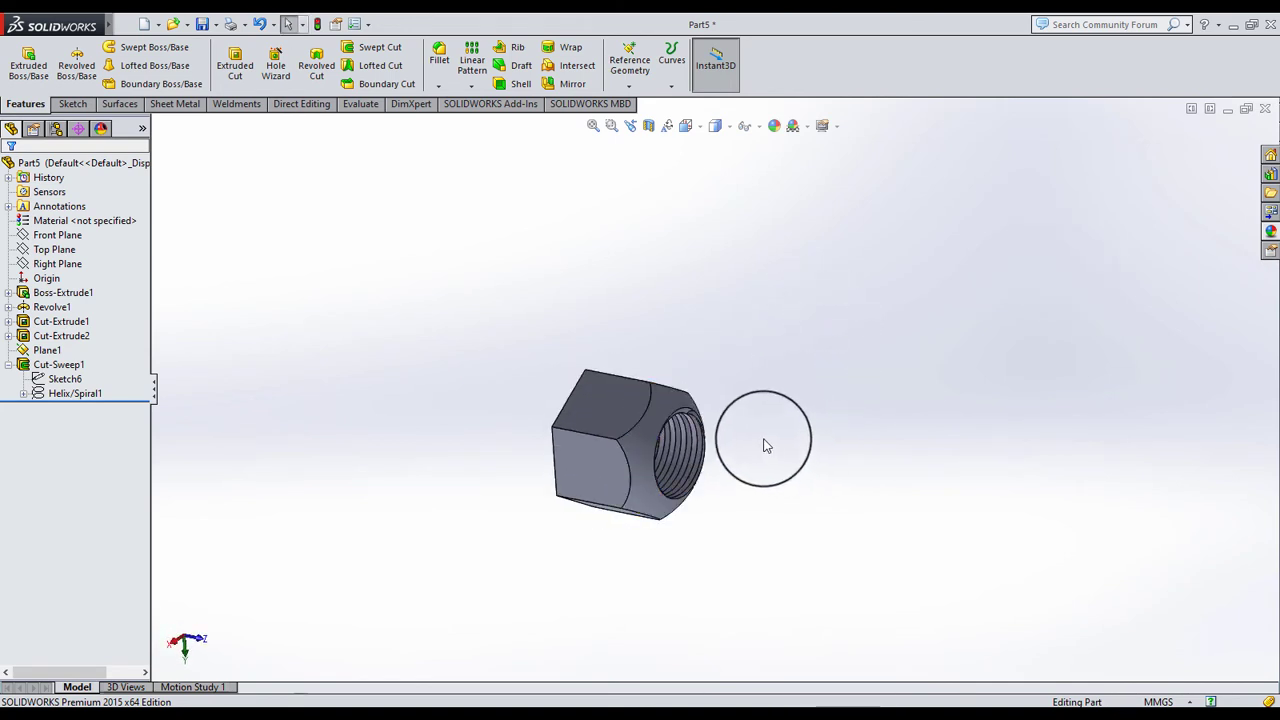
pyautogui.scroll(-3, 700, 425)
pyautogui.moveTo(665, 422)
pyautogui.mouseDown(button='middle')
pyautogui.moveTo(683, 334)
pyautogui.moveTo(708, 311)
pyautogui.moveTo(671, 417)
pyautogui.moveTo(663, 571)
pyautogui.moveTo(655, 549)
pyautogui.mouseUp(button='middle')
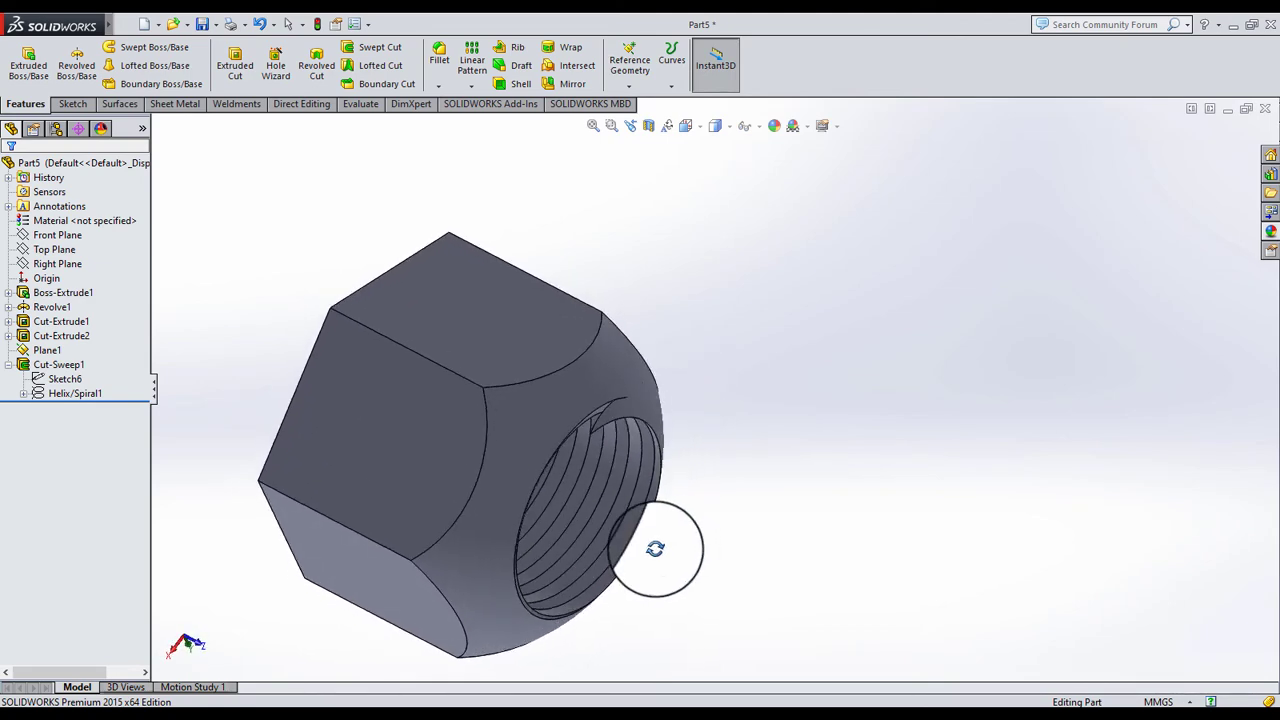
# Edit Cut-Sweep1 and confirm it so the helical thread is recut through the nut
pyautogui.click(60, 365)
pyautogui.click(62, 364)
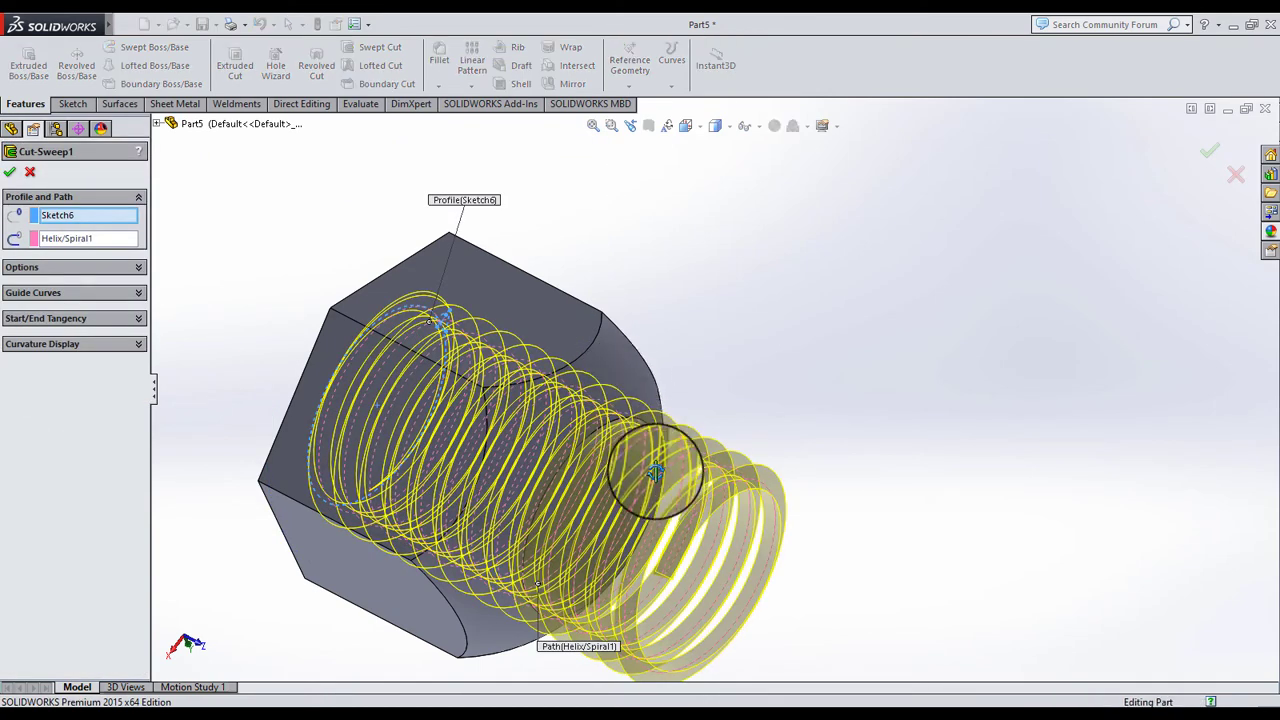
pyautogui.moveTo(655, 472)
pyautogui.mouseDown(button='middle')
pyautogui.moveTo(654, 414)
pyautogui.moveTo(643, 514)
pyautogui.moveTo(608, 466)
pyautogui.mouseUp(button='middle')
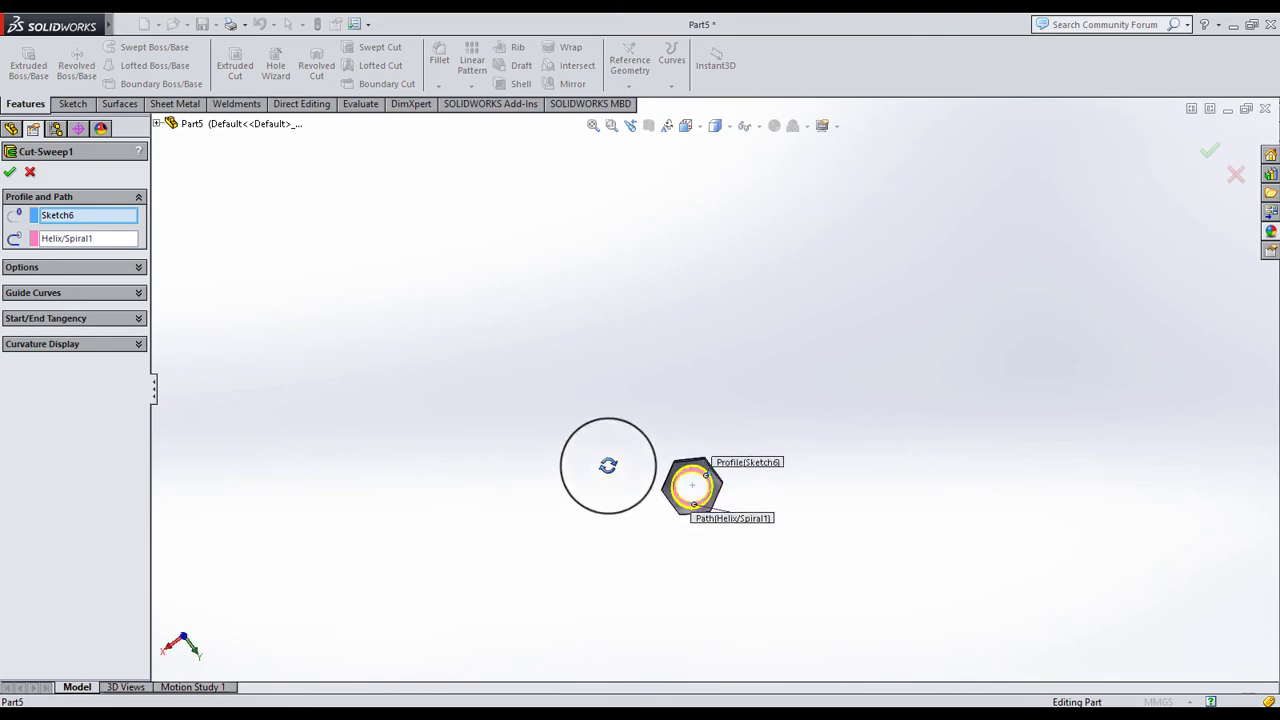
pyautogui.moveTo(686, 423); pyautogui.dragTo(686, 500, button='middle')
pyautogui.scroll(-3, 645, 420)
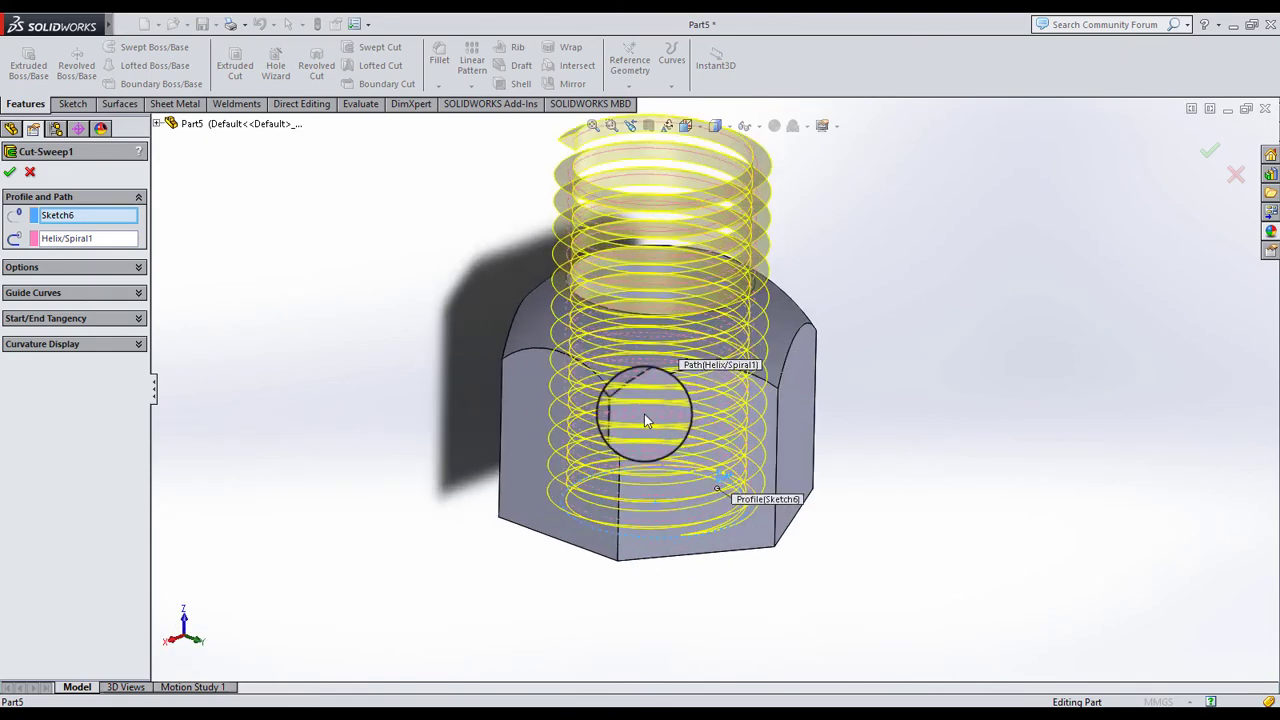
pyautogui.moveTo(645, 420)
pyautogui.mouseDown(button='middle')
pyautogui.moveTo(677, 409)
pyautogui.moveTo(734, 451)
pyautogui.moveTo(749, 500)
pyautogui.mouseUp(button='middle')
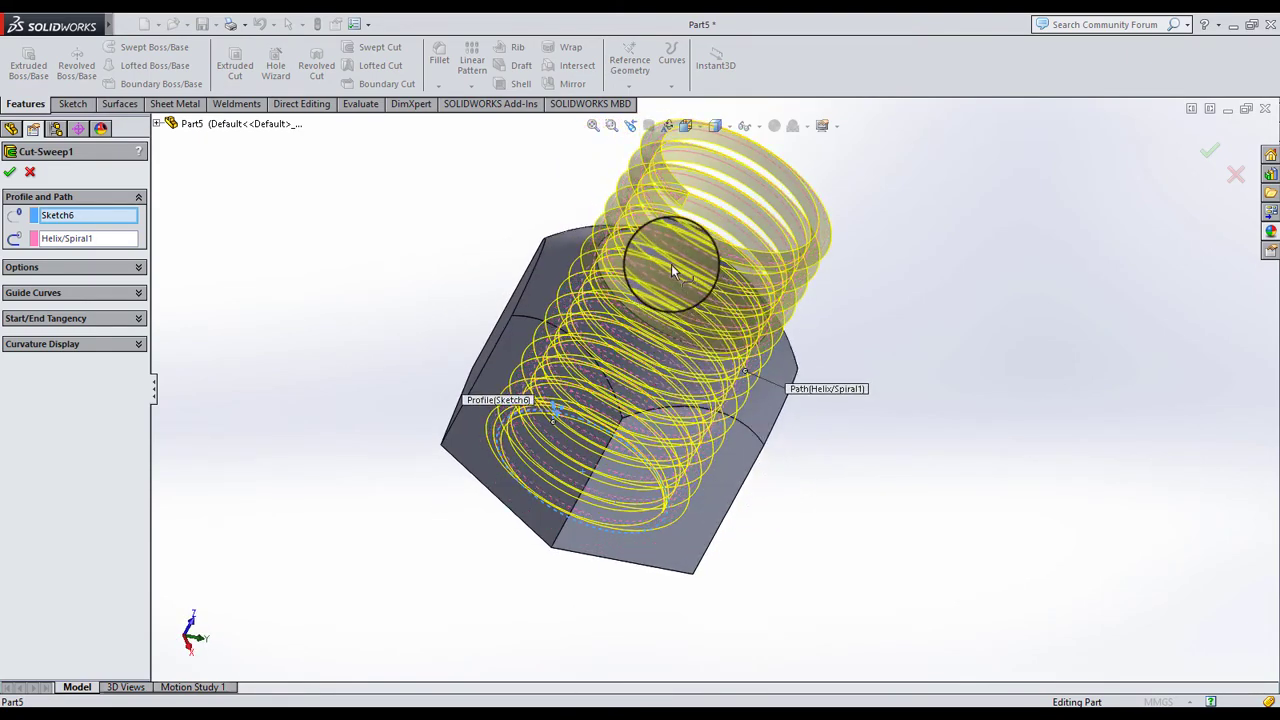
pyautogui.scroll(-3, 671, 264)
pyautogui.moveTo(671, 286); pyautogui.dragTo(620, 268, button='middle')
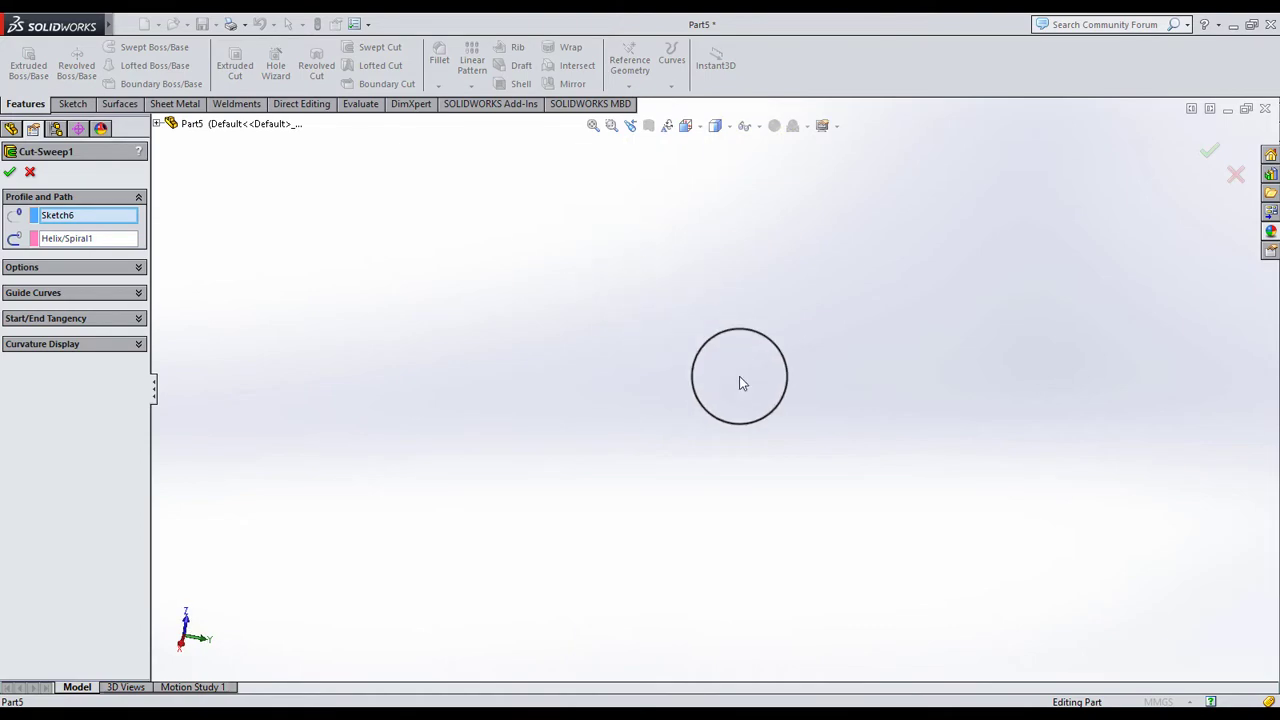
pyautogui.scroll(3, 739, 376)
pyautogui.scroll(-2, 806, 429)
pyautogui.scroll(-2, 809, 371)
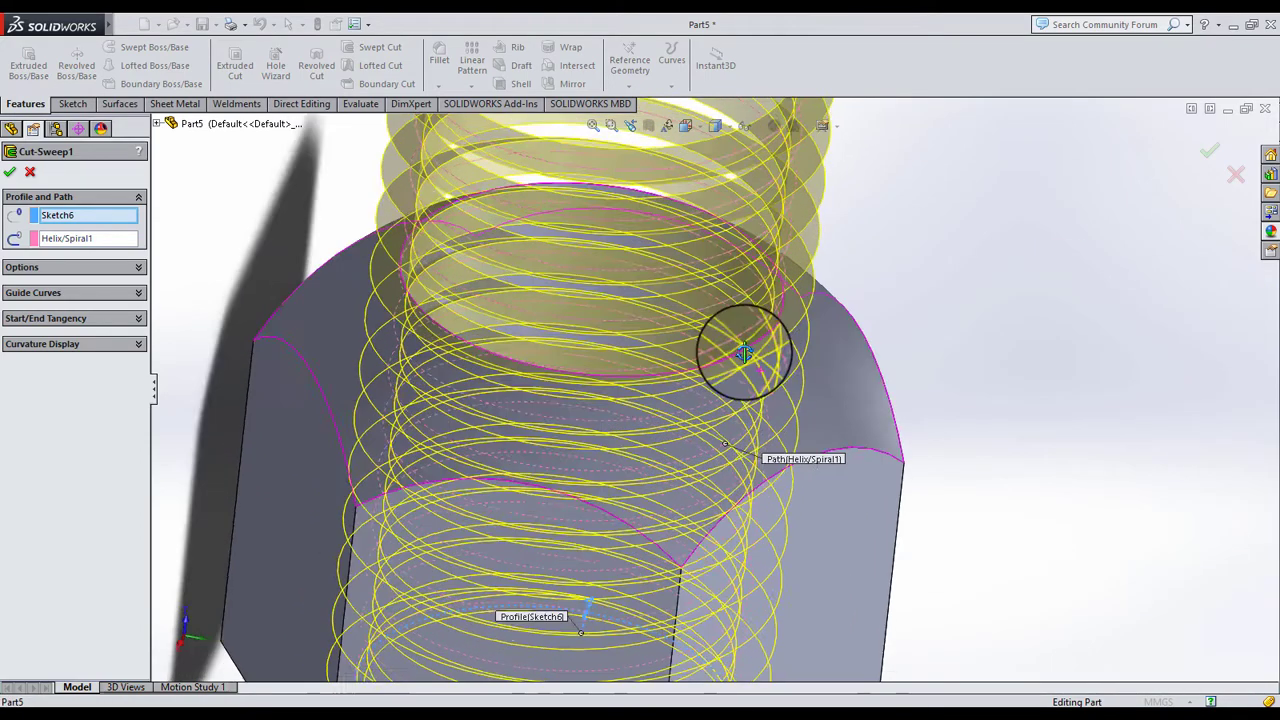
pyautogui.moveTo(744, 352); pyautogui.dragTo(729, 337, button='middle')
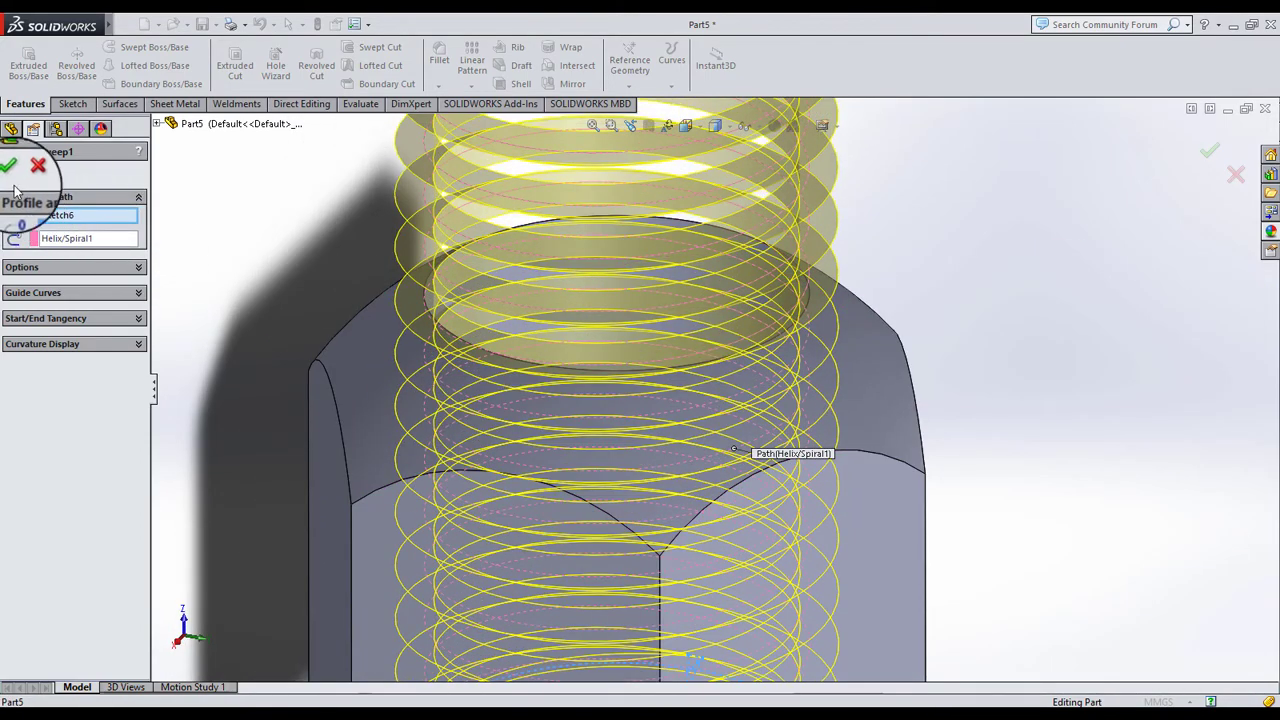
pyautogui.click(11, 173)
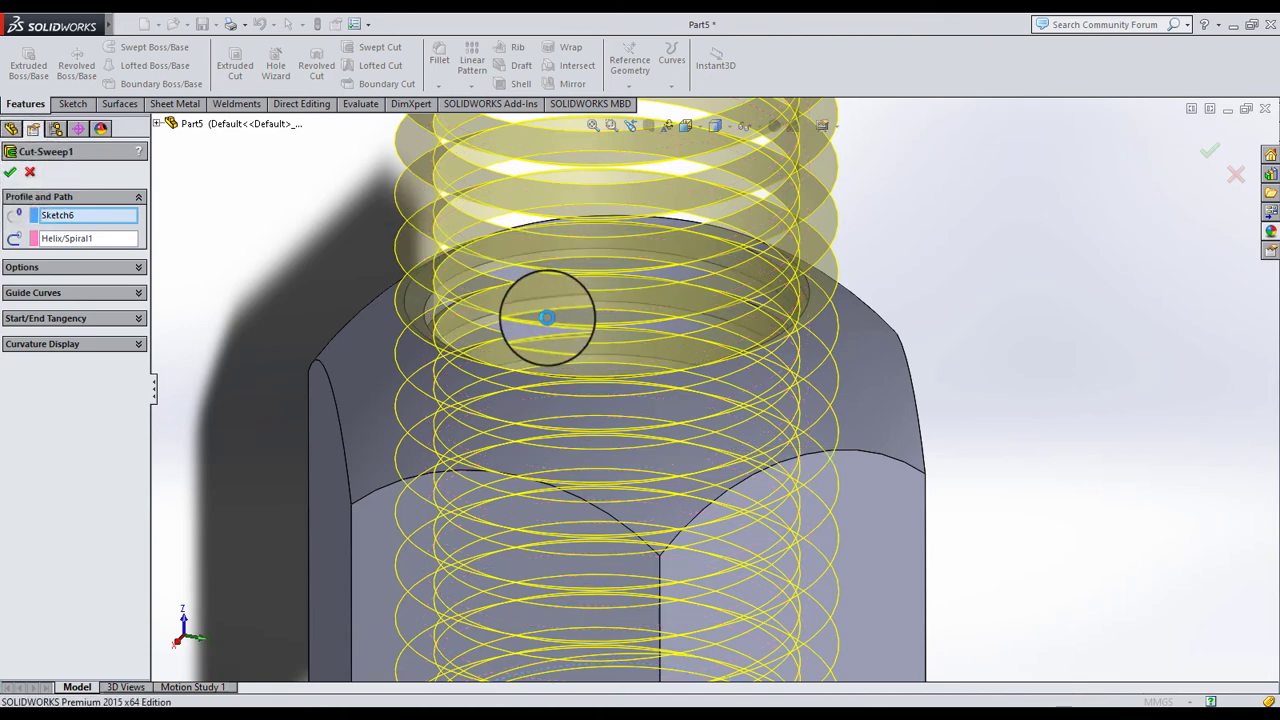
# Orbit the threaded nut to inspect the cut thread on the hex face
pyautogui.scroll(2, 546, 317)
pyautogui.moveTo(663, 520)
pyautogui.mouseDown(button='middle')
pyautogui.moveTo(608, 386)
pyautogui.moveTo(720, 540)
pyautogui.moveTo(643, 271)
pyautogui.moveTo(591, 226)
pyautogui.moveTo(569, 289)
pyautogui.mouseUp(button='middle')
pyautogui.scroll(-3, 710, 467)
pyautogui.moveTo(710, 467)
pyautogui.mouseDown(button='middle')
pyautogui.moveTo(714, 457)
pyautogui.moveTo(871, 480)
pyautogui.moveTo(914, 531)
pyautogui.moveTo(852, 520)
pyautogui.moveTo(736, 432)
pyautogui.moveTo(671, 514)
pyautogui.moveTo(712, 393)
pyautogui.mouseUp(button='middle')
pyautogui.scroll(-2, 846, 514)
pyautogui.scroll(2, 846, 514)
# Apply a dark gray RGB 128/128/128 appearance to the whole Part5 nut
pyautogui.click(712, 393)
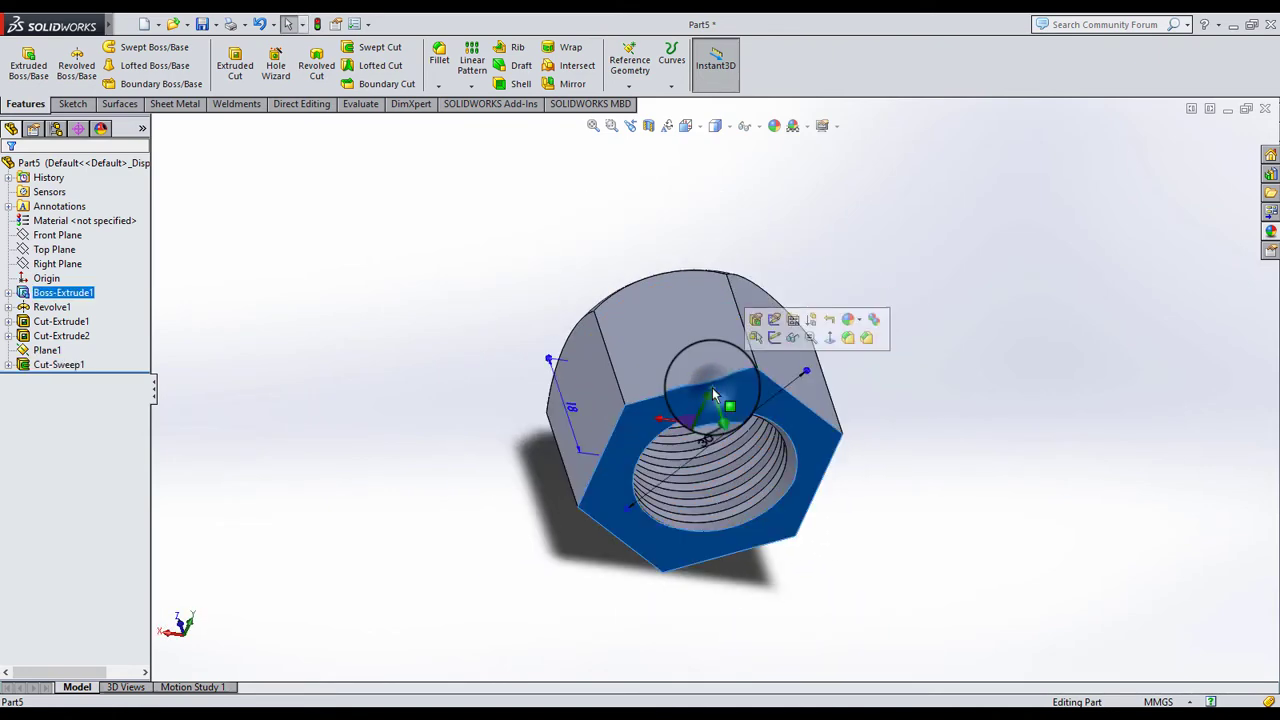
pyautogui.click(850, 320)
pyautogui.click(895, 400)
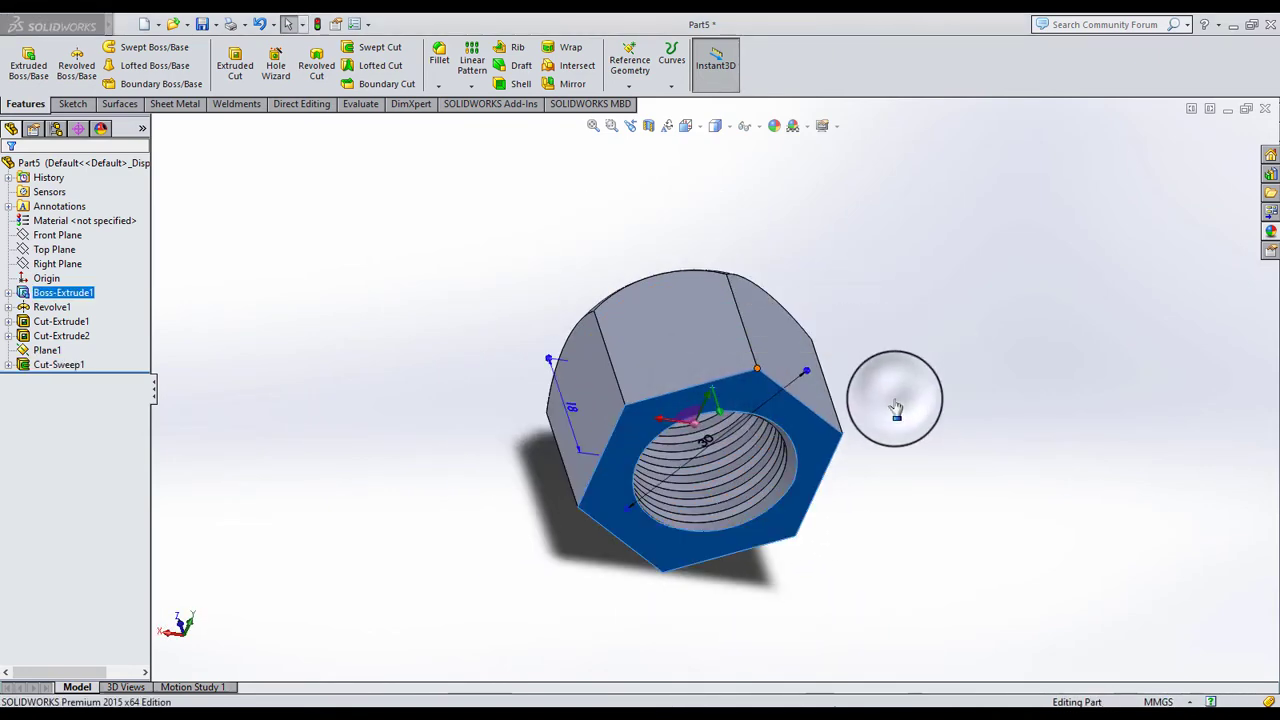
pyautogui.click(175, 396)
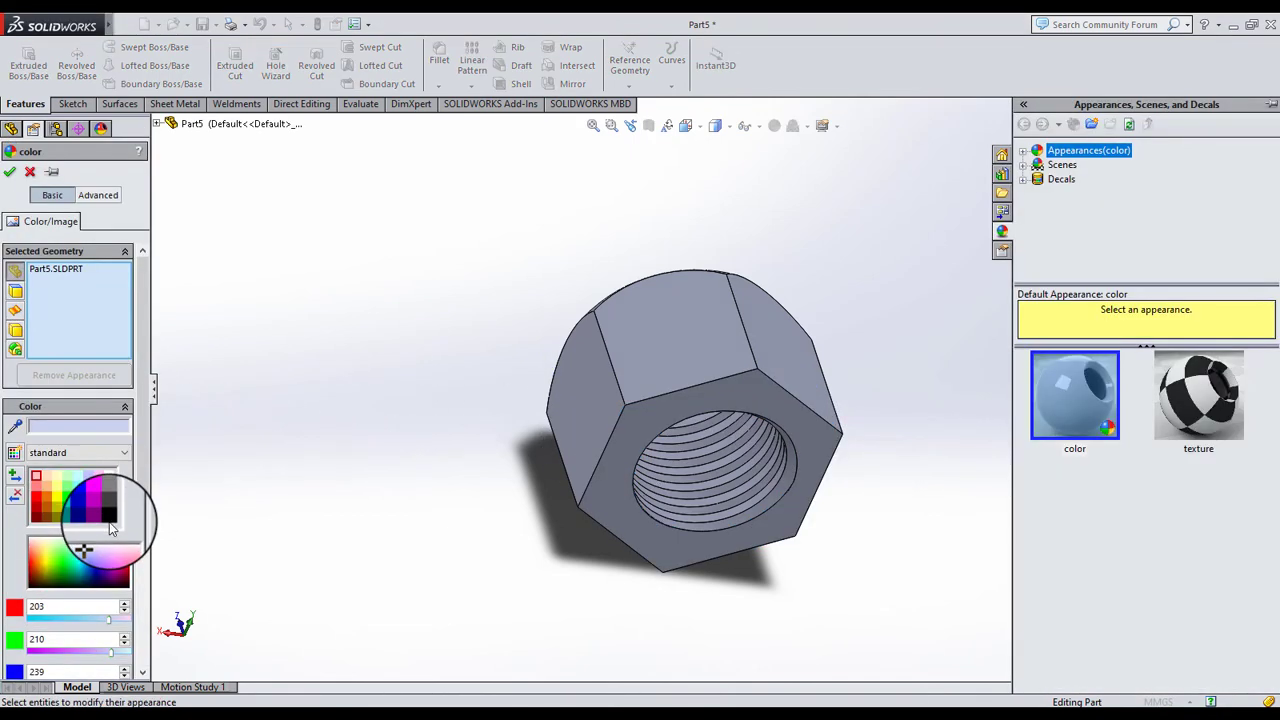
pyautogui.click(107, 503)
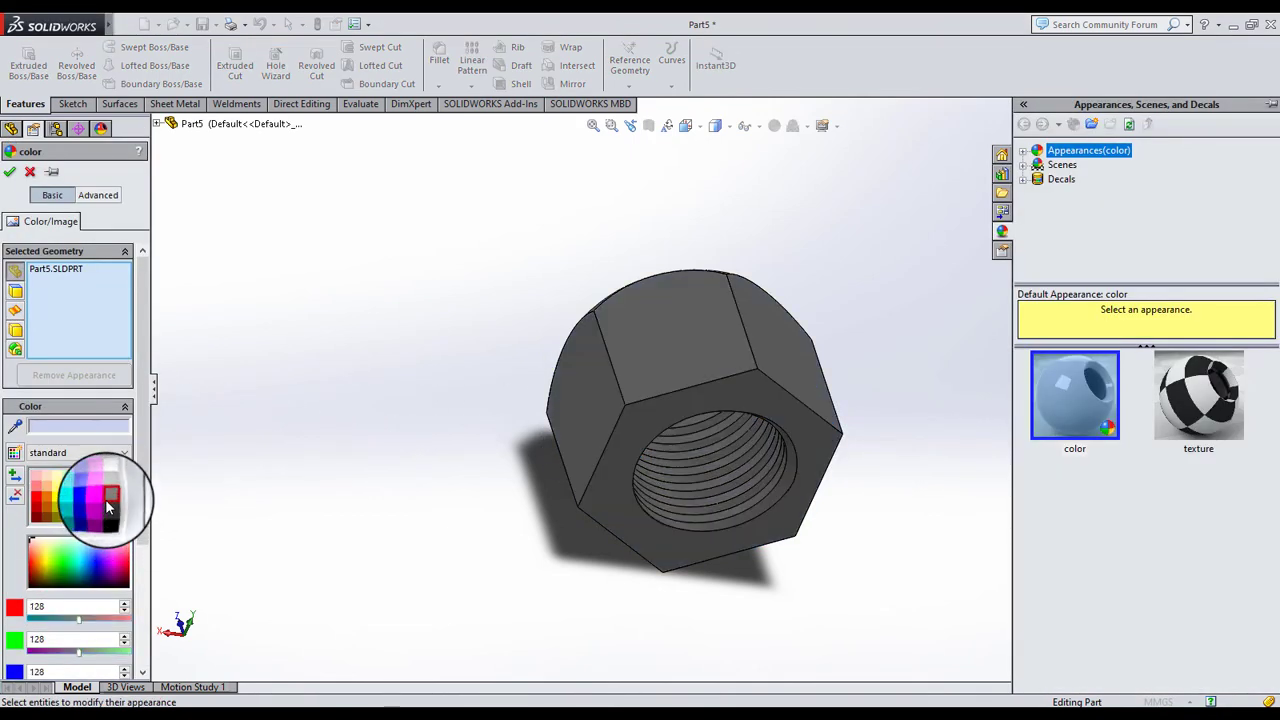
pyautogui.click(12, 175)
pyautogui.moveTo(571, 380)
pyautogui.mouseDown(button='middle')
pyautogui.moveTo(766, 320)
pyautogui.moveTo(745, 263)
pyautogui.mouseUp(button='middle')
pyautogui.moveTo(740, 360)
pyautogui.mouseDown(button='middle')
pyautogui.moveTo(451, 206)
pyautogui.moveTo(517, 226)
pyautogui.moveTo(741, 364)
pyautogui.mouseUp(button='middle')
pyautogui.scroll(3, 865, 398)
pyautogui.moveTo(868, 398)
pyautogui.mouseDown(button='middle')
pyautogui.moveTo(666, 391)
pyautogui.moveTo(683, 341)
pyautogui.mouseUp(button='middle')
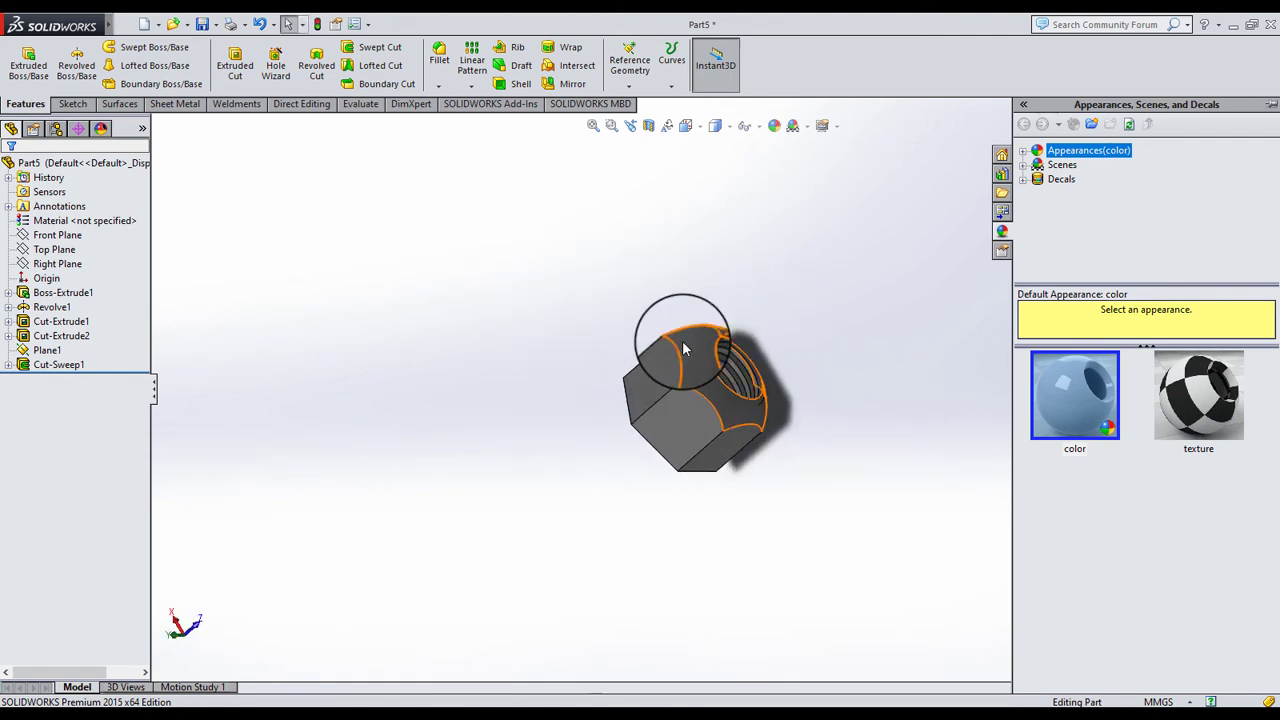
pyautogui.moveTo(829, 495)
pyautogui.mouseDown(button='middle')
pyautogui.moveTo(823, 326)
pyautogui.moveTo(765, 444)
pyautogui.moveTo(820, 409)
pyautogui.moveTo(885, 430)
pyautogui.mouseUp(button='middle')
pyautogui.scroll(-3, 846, 400)
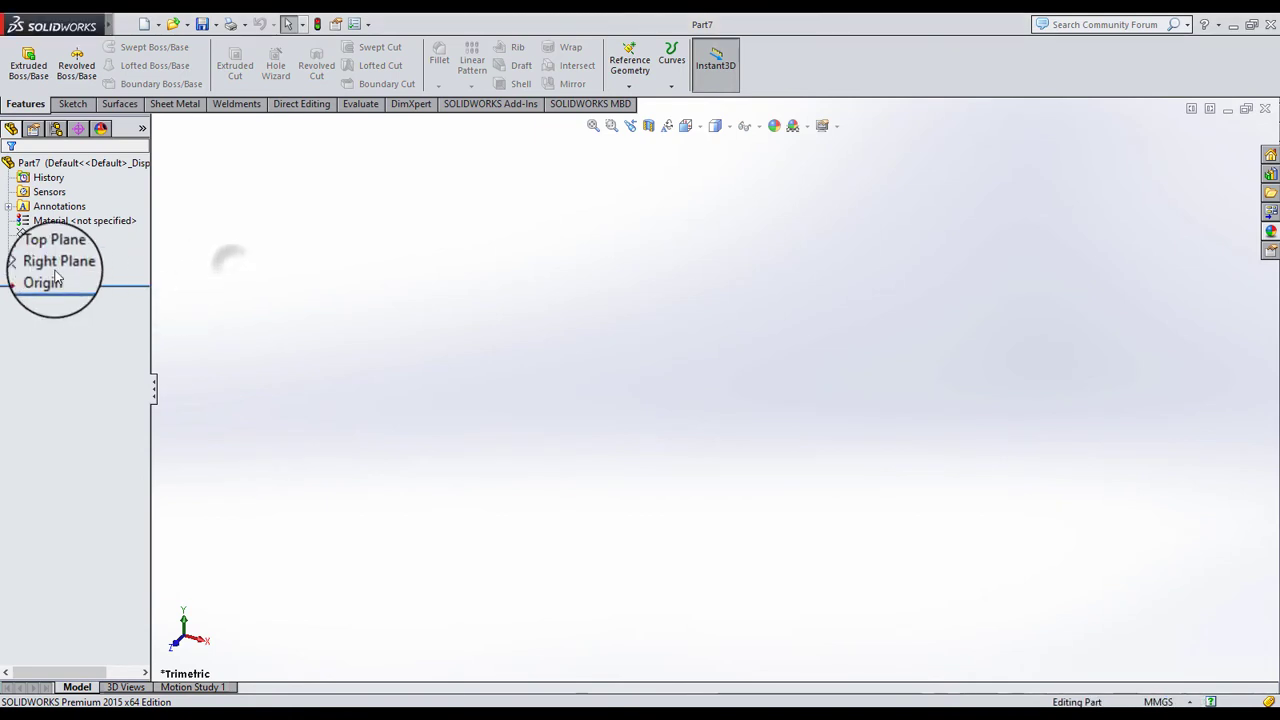
# Sketch a six-sided polygon centred on the origin on the Front Plane
pyautogui.click(57, 236)
pyautogui.click(122, 209)
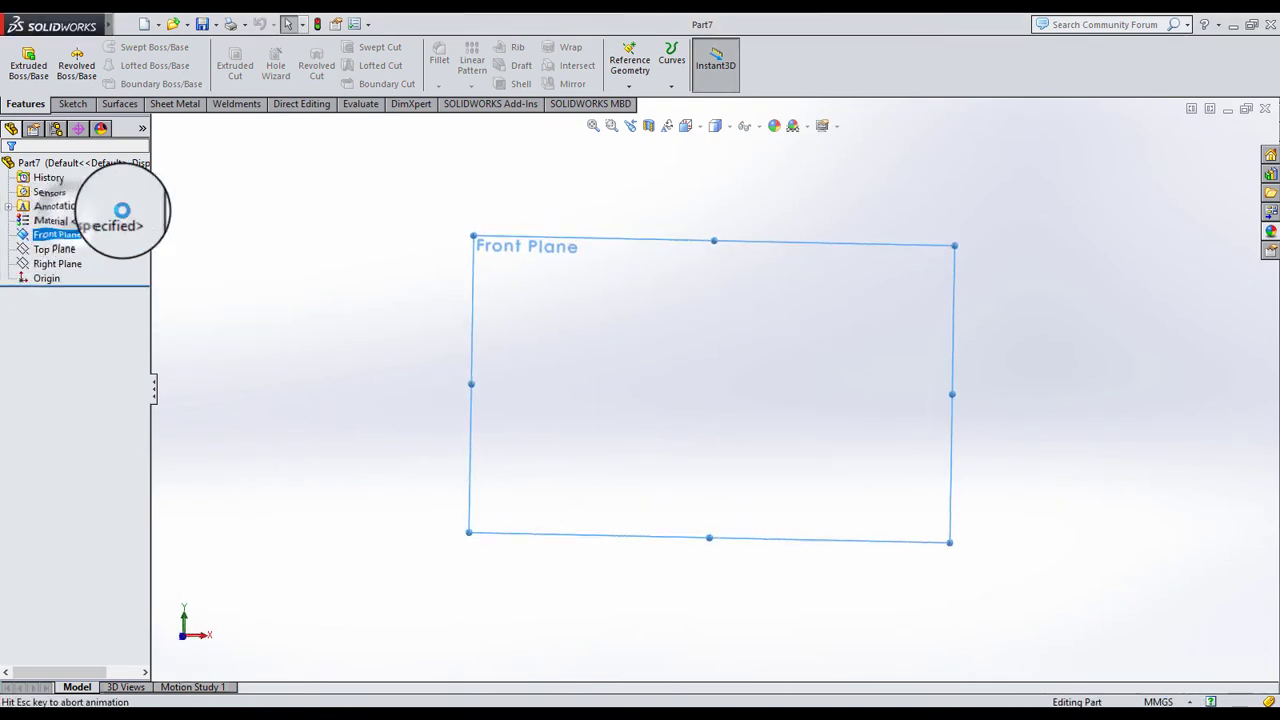
pyautogui.click(131, 84)
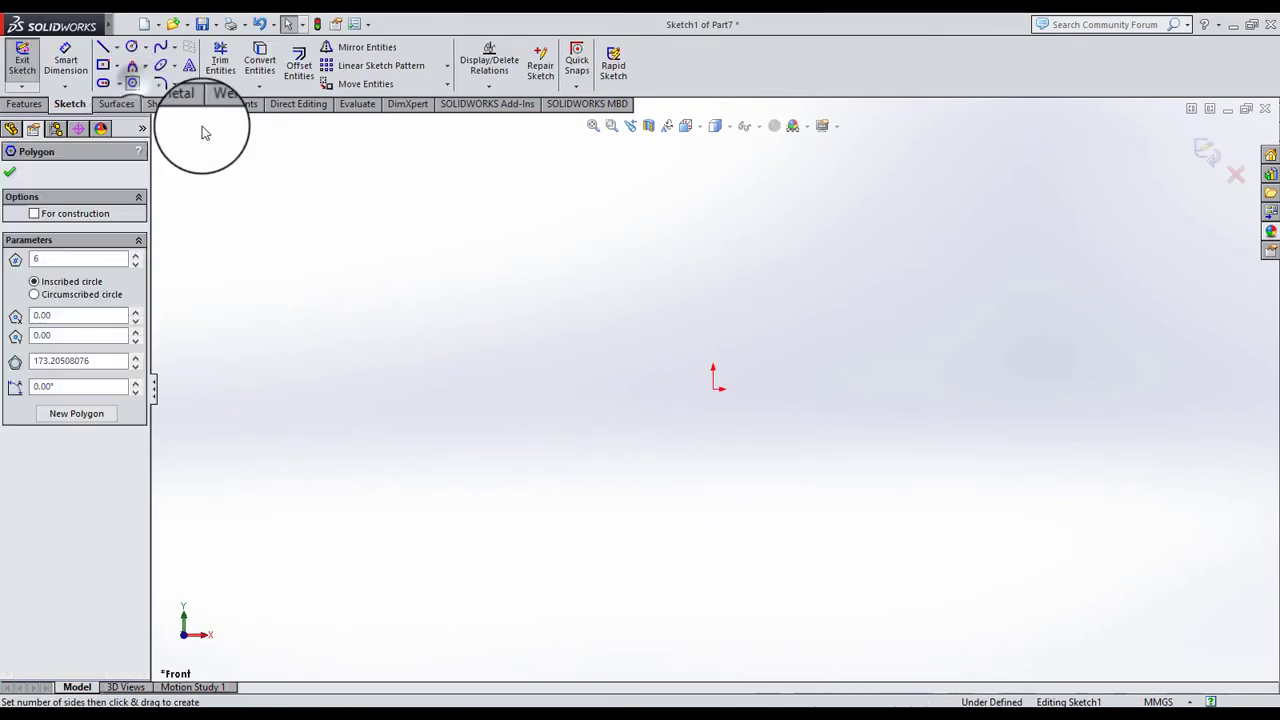
pyautogui.click(713, 384)
pyautogui.click(565, 465)
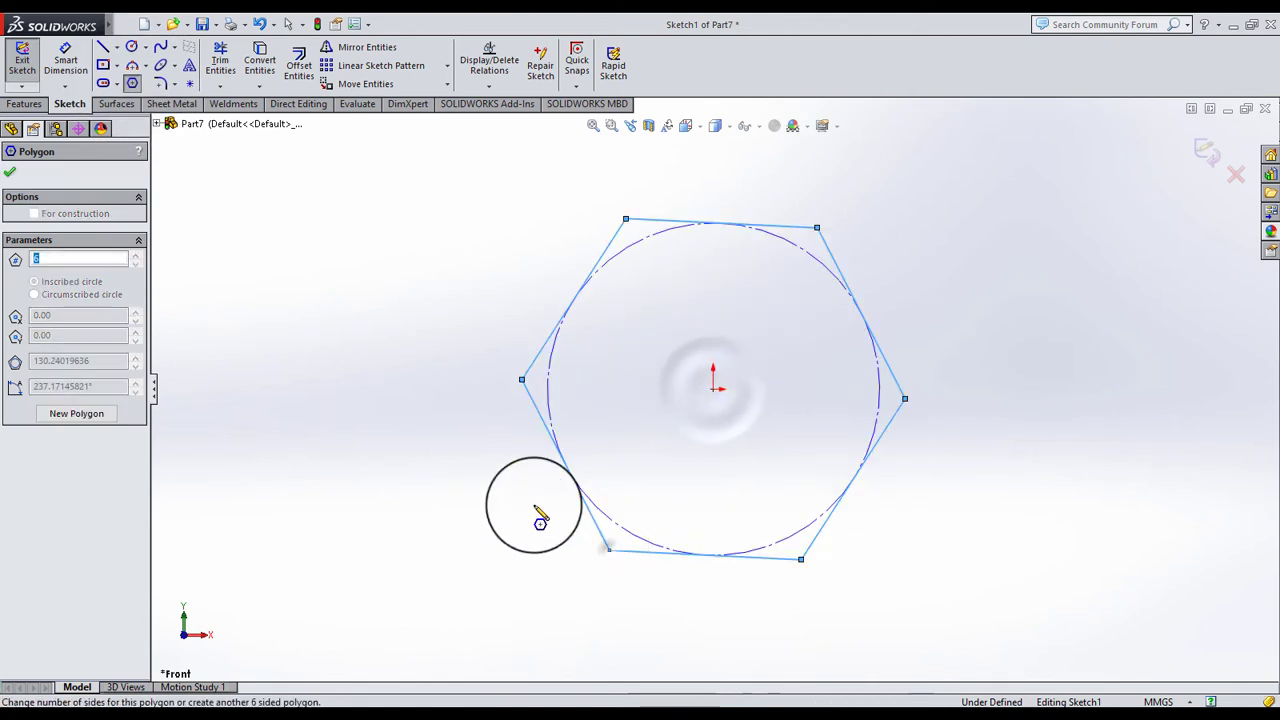
pyautogui.click(10, 171)
pyautogui.click(460, 220)
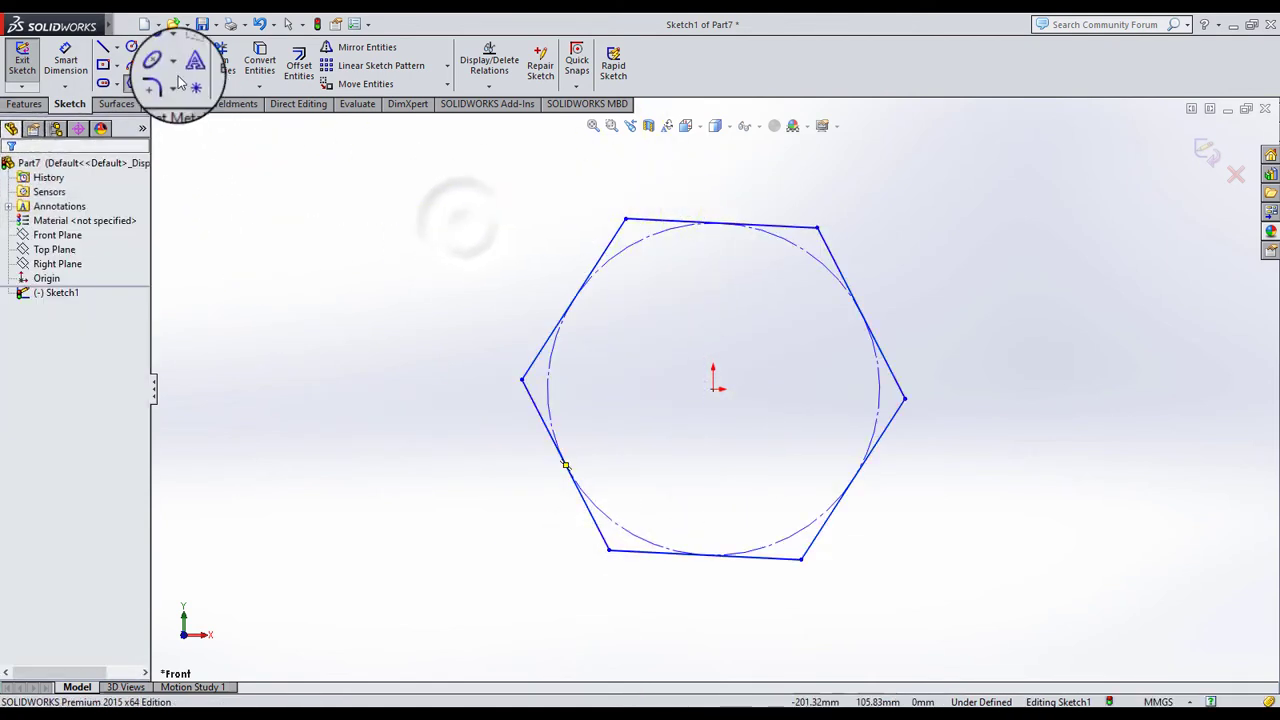
# Add a Vertical relation between a hexagon vertex and the centre point
pyautogui.click(411, 285)
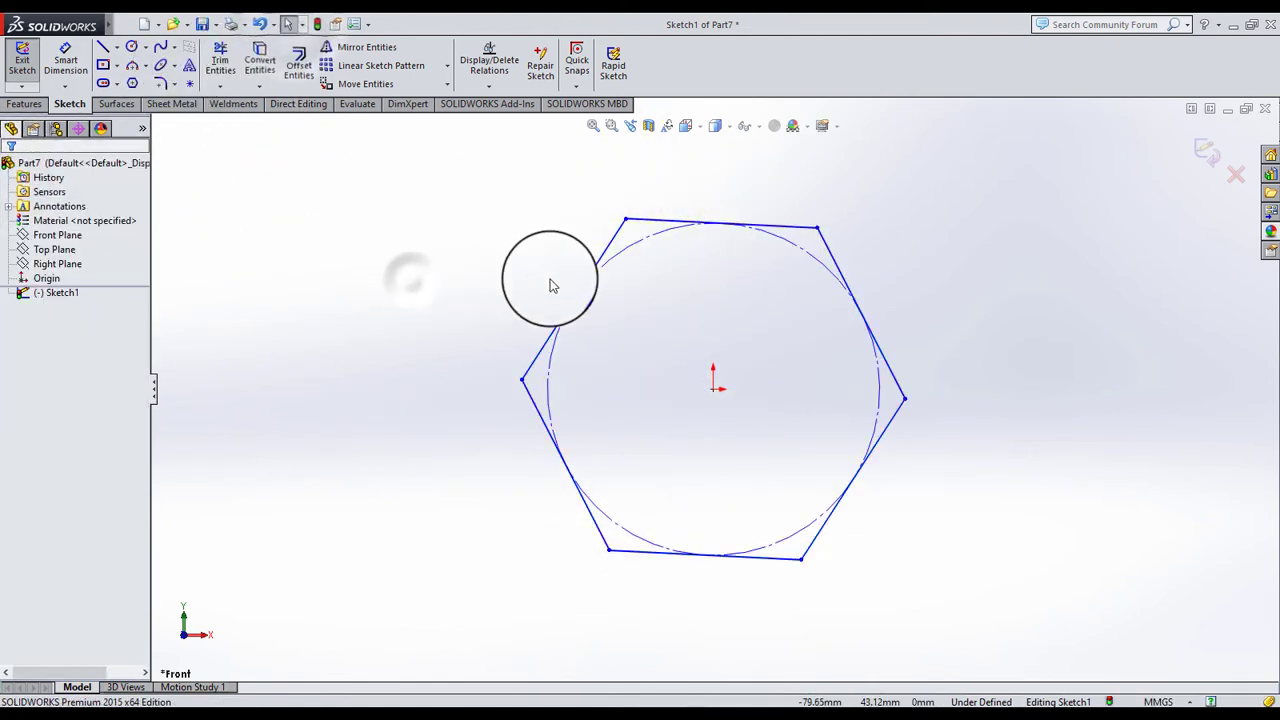
pyautogui.click(626, 220)
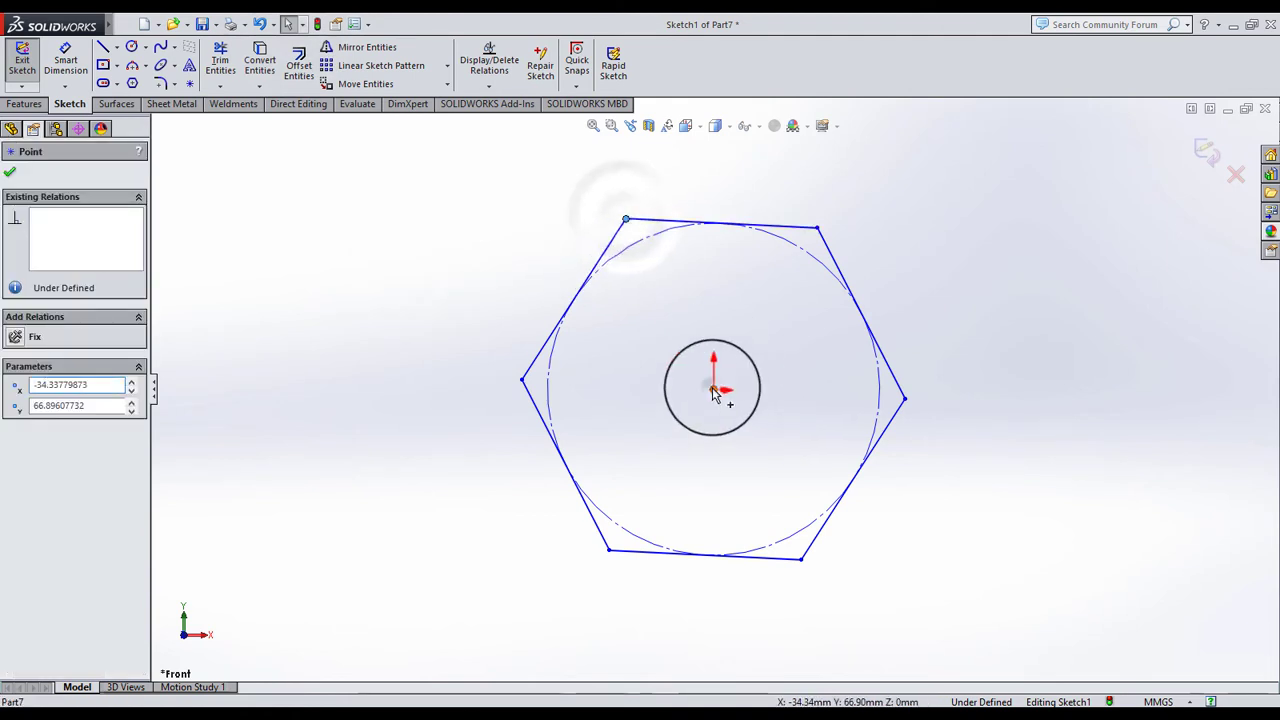
pyautogui.keyDown('ctrl'); pyautogui.click(714, 390); pyautogui.keyUp('ctrl')
pyautogui.click(16, 455)
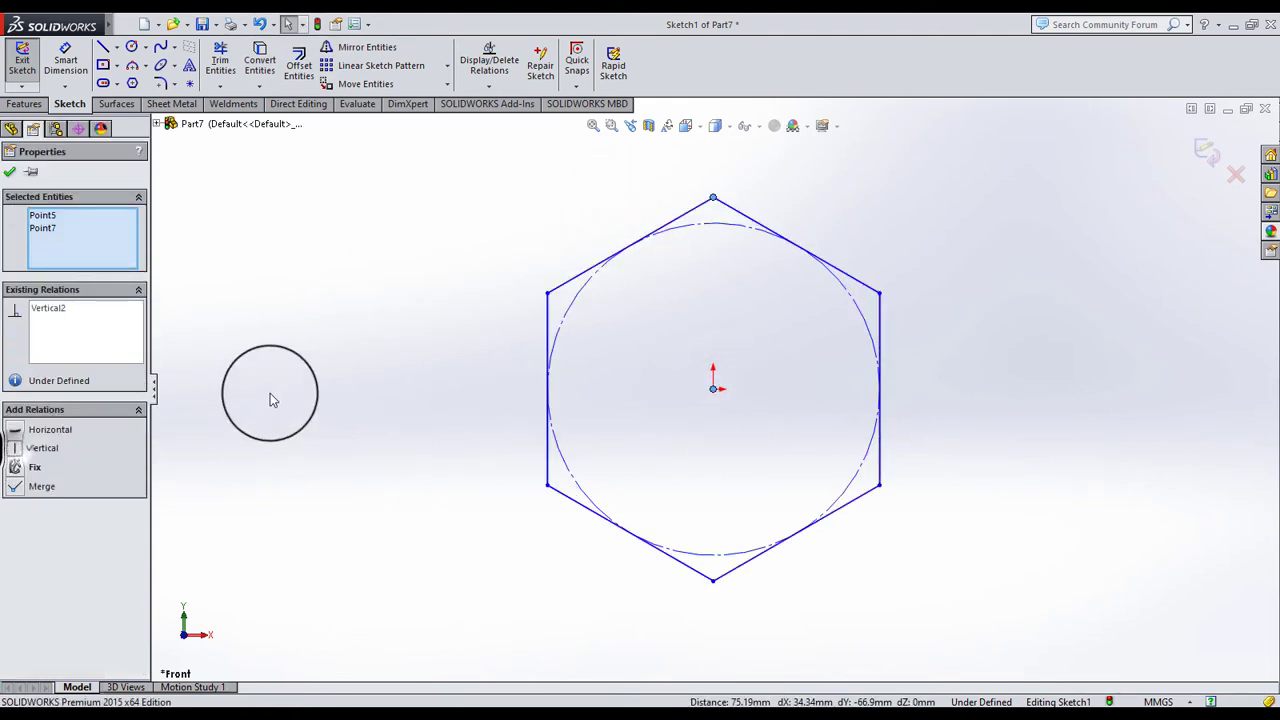
pyautogui.click(271, 392)
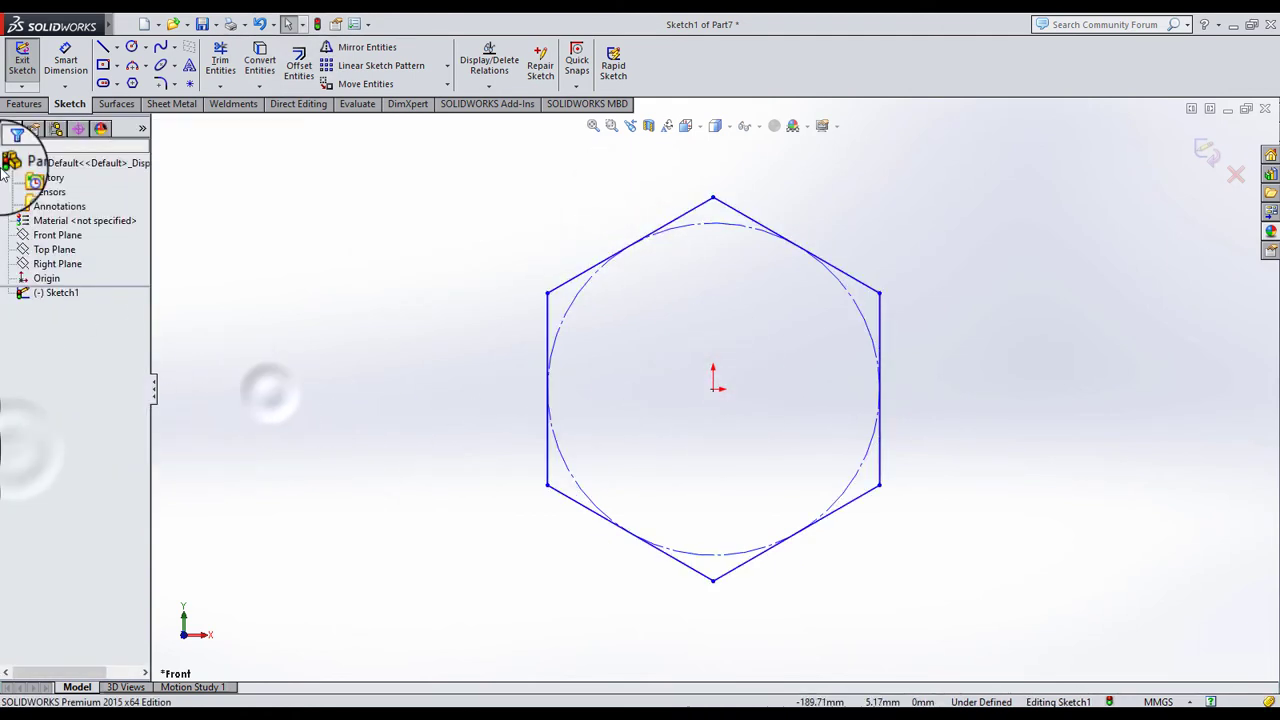
# Dimension the hexagon 40 mm across opposite corners
pyautogui.click(65, 74)
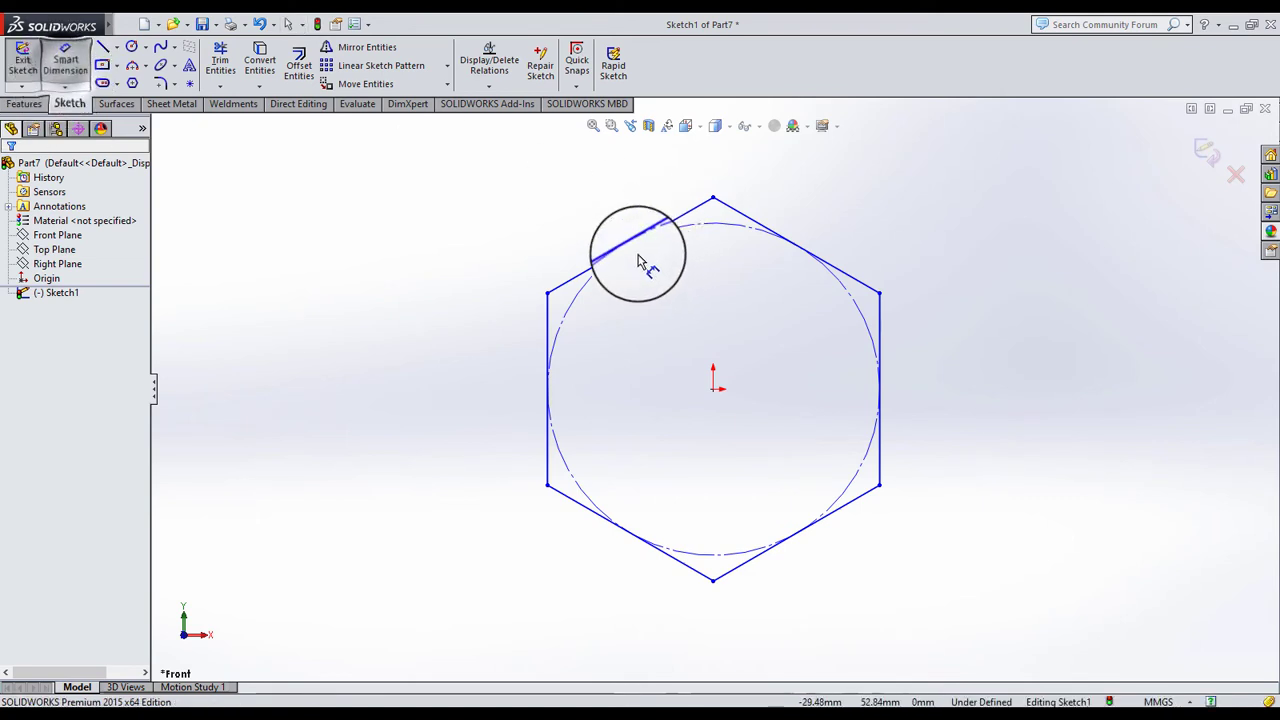
pyautogui.click(548, 295)
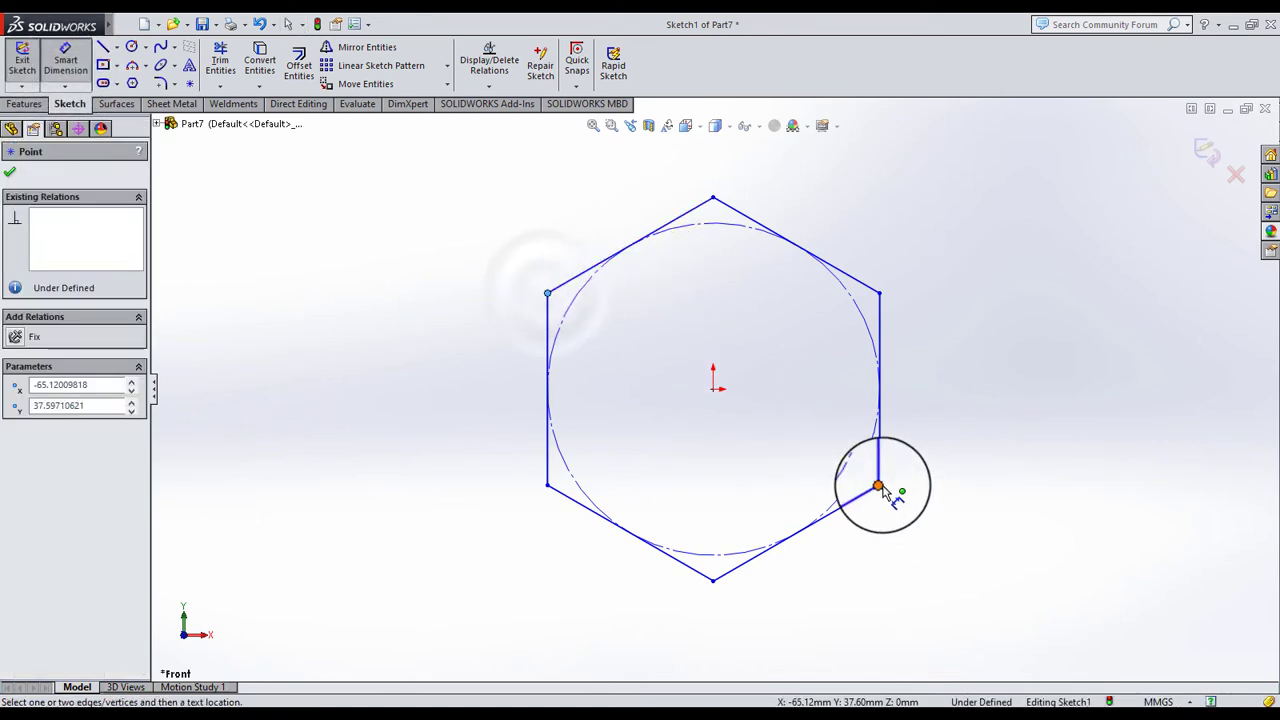
pyautogui.click(466, 567)
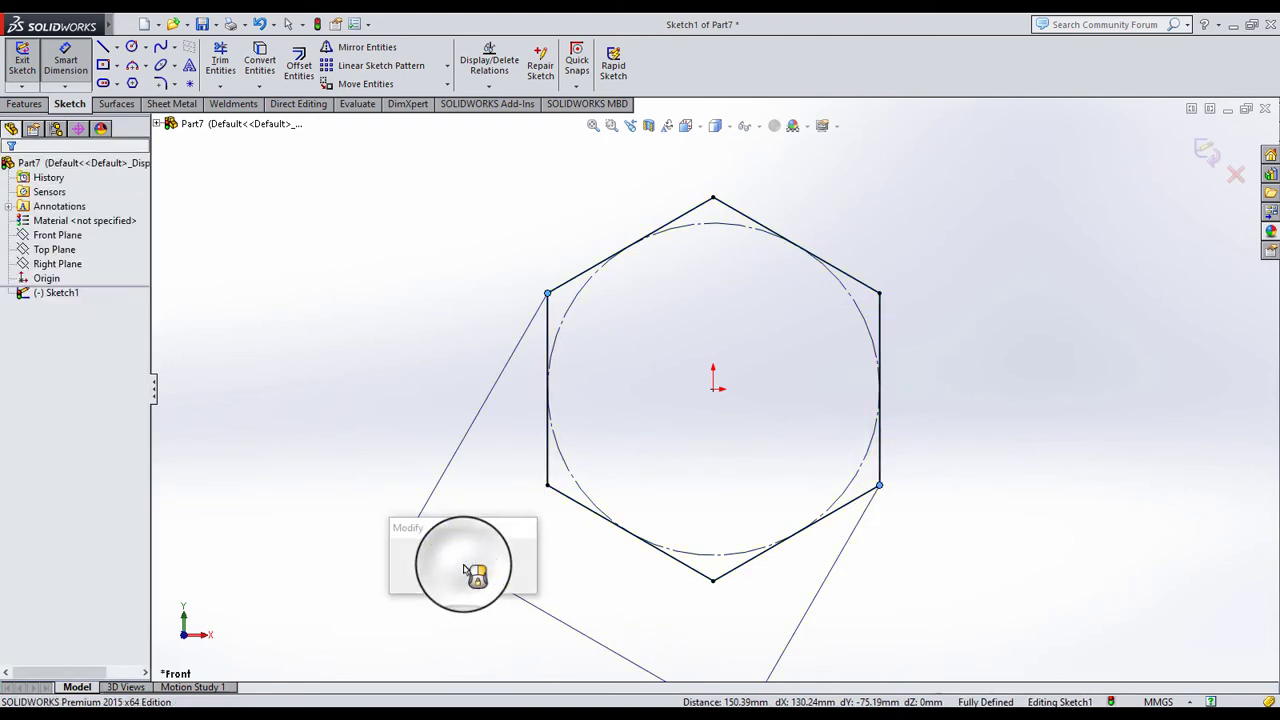
pyautogui.write('40')
pyautogui.press('Return')
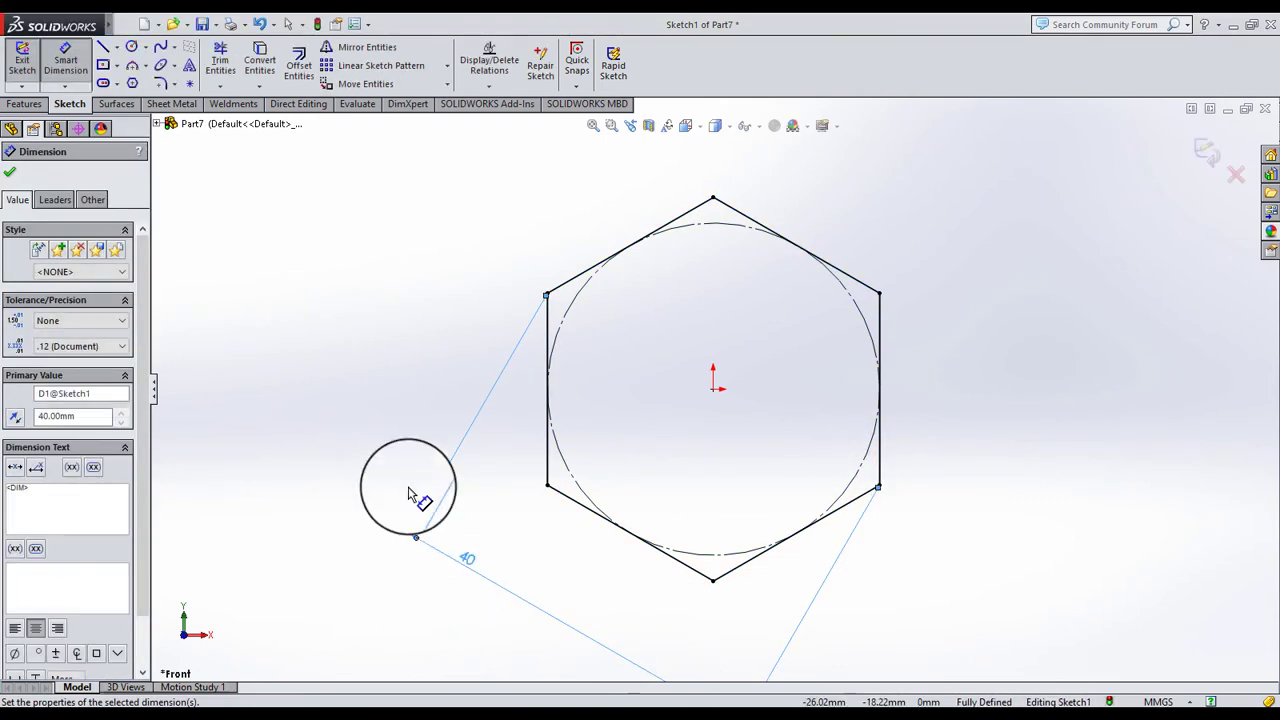
pyautogui.click(329, 363)
# Extrude the hexagon sketch Mid Plane to a 16 mm depth
pyautogui.click(22, 106)
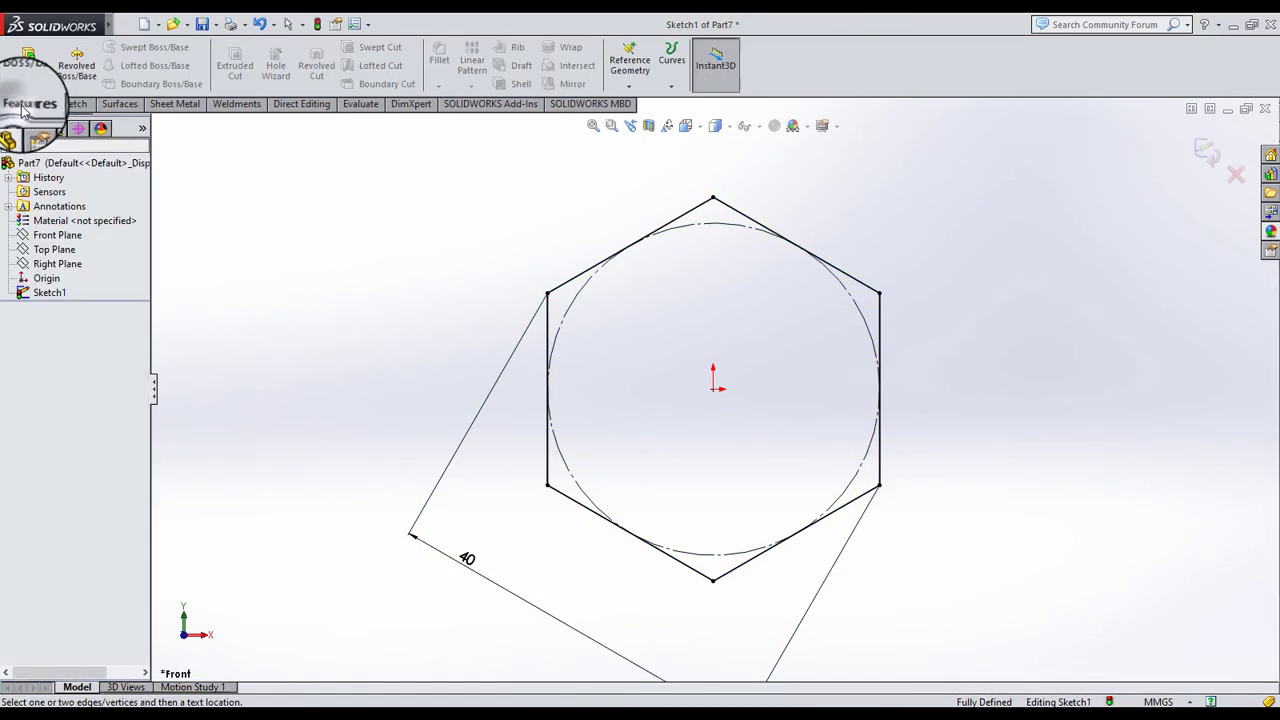
pyautogui.click(31, 82)
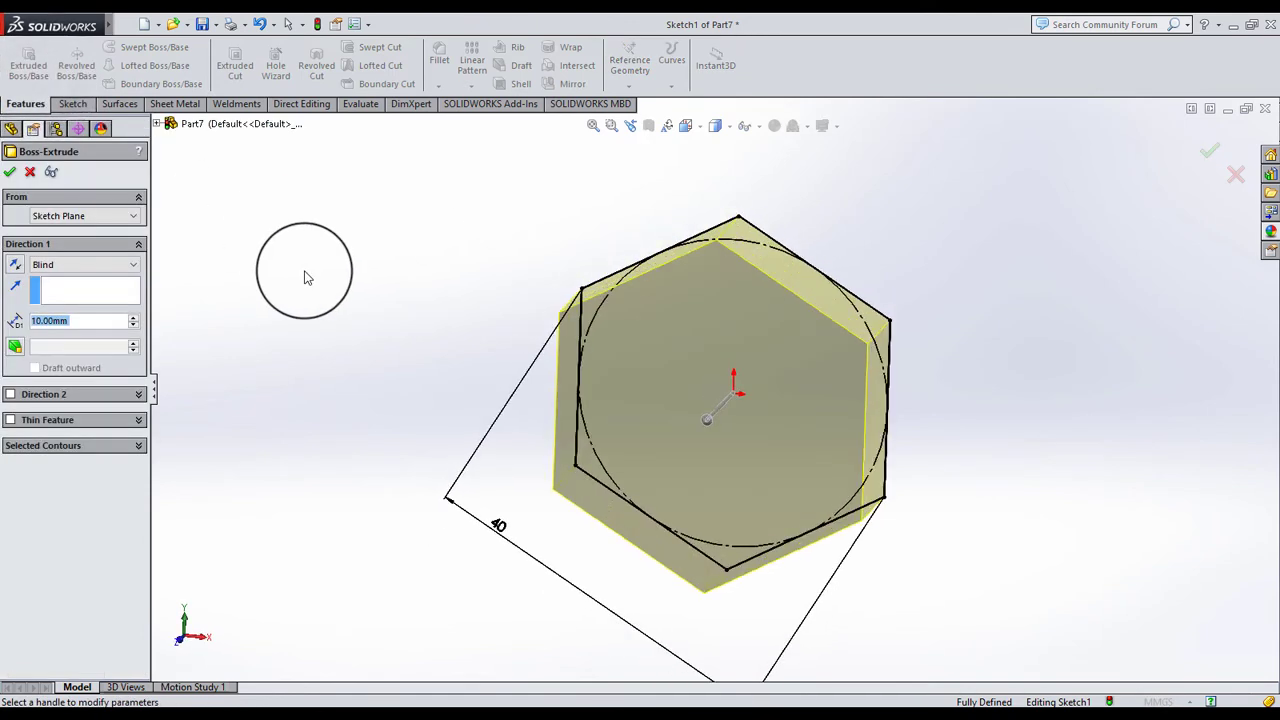
pyautogui.click(102, 264)
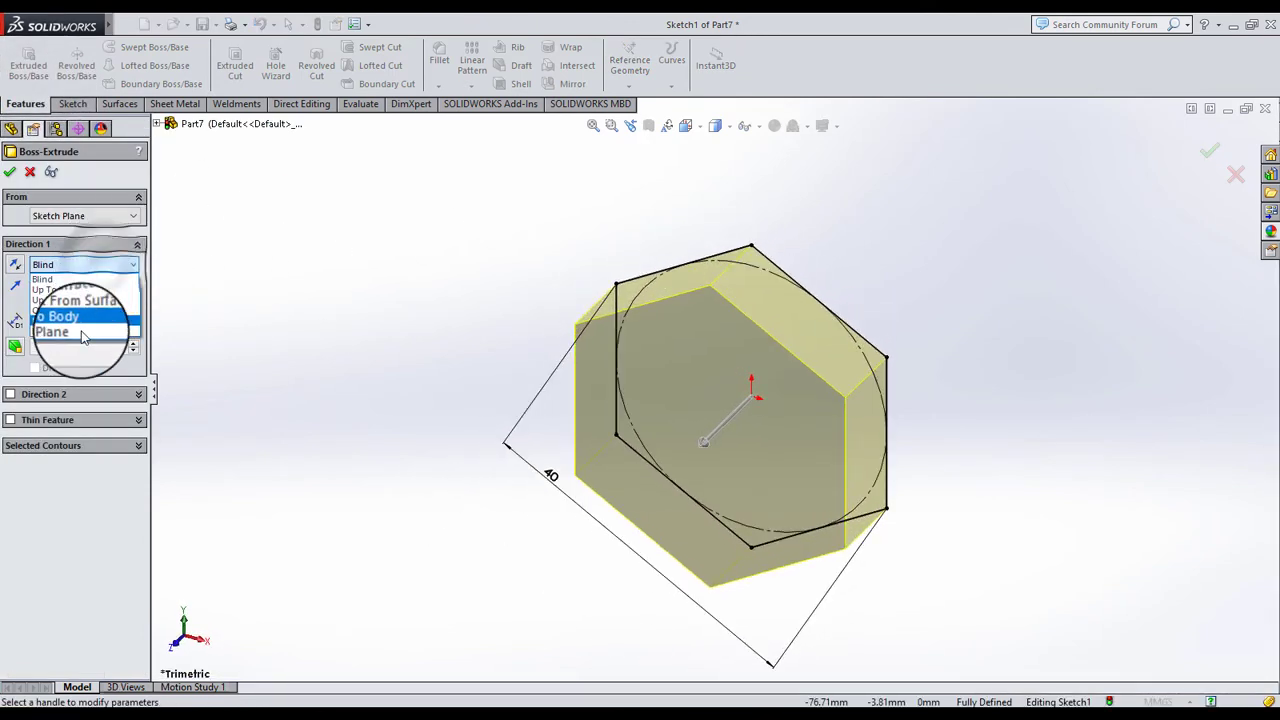
pyautogui.click(82, 338)
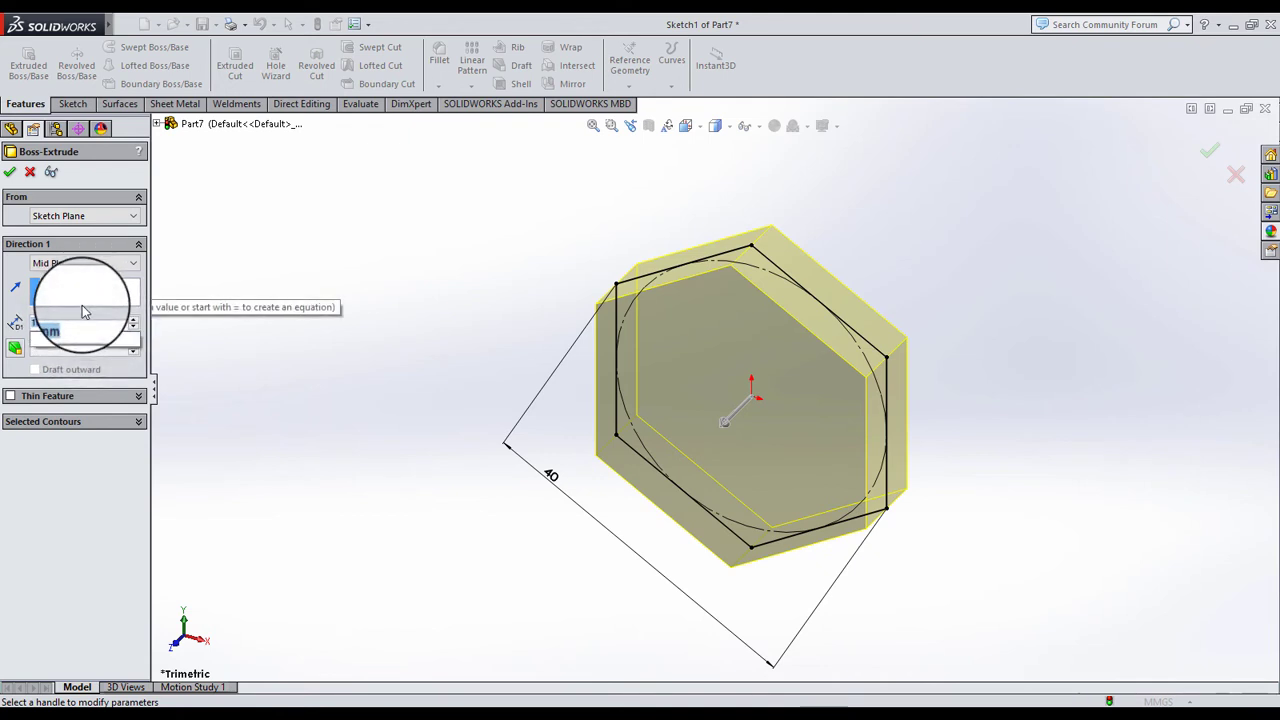
pyautogui.press('BackSpace')
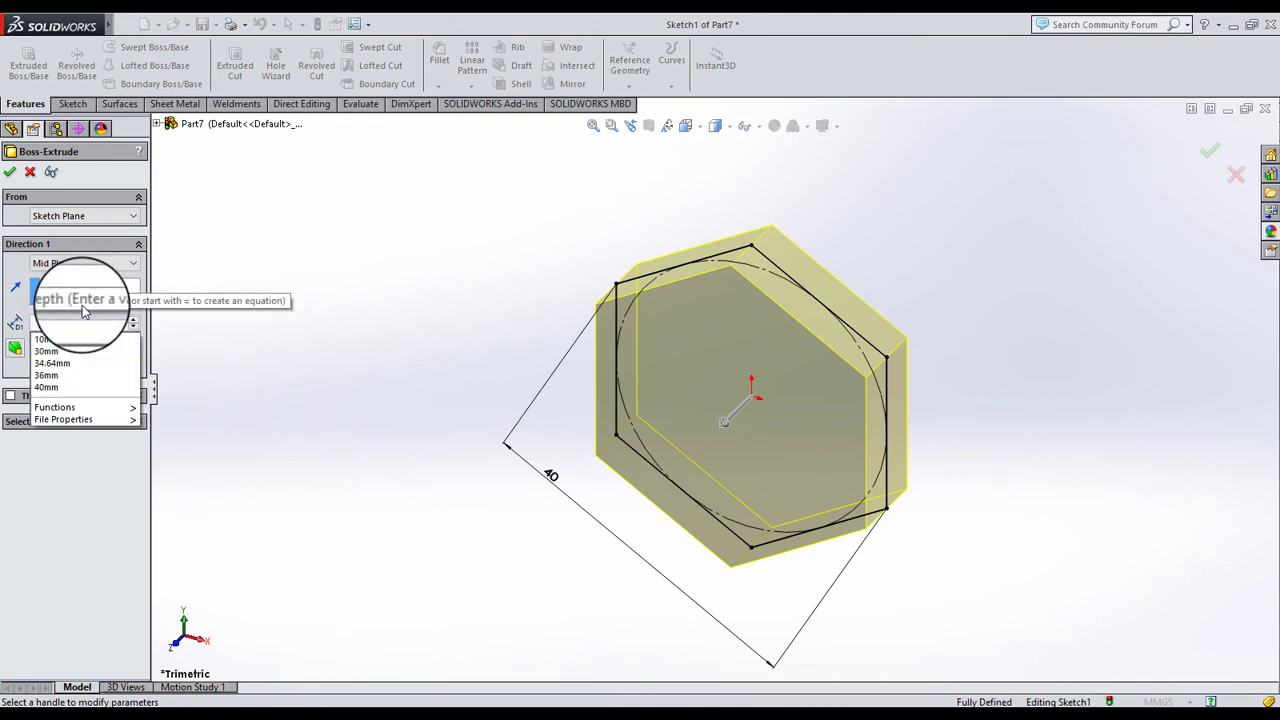
pyautogui.write('1')
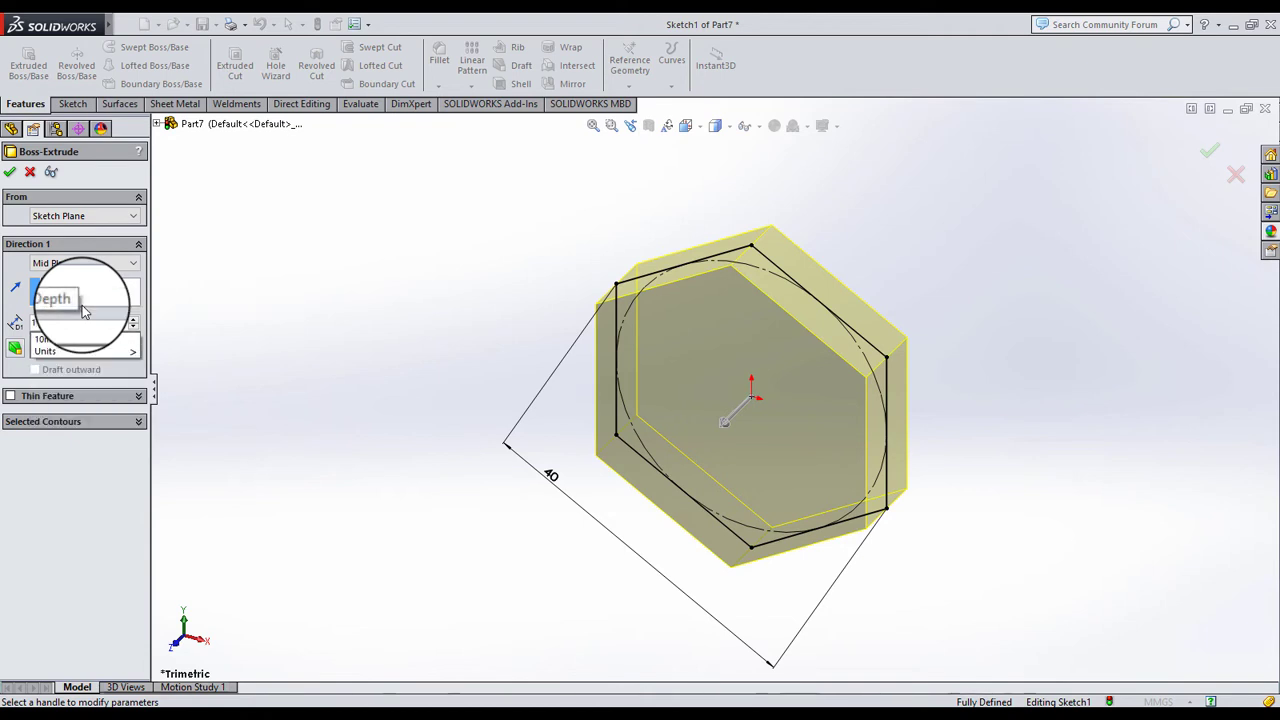
pyautogui.write('6')
pyautogui.press('Return')
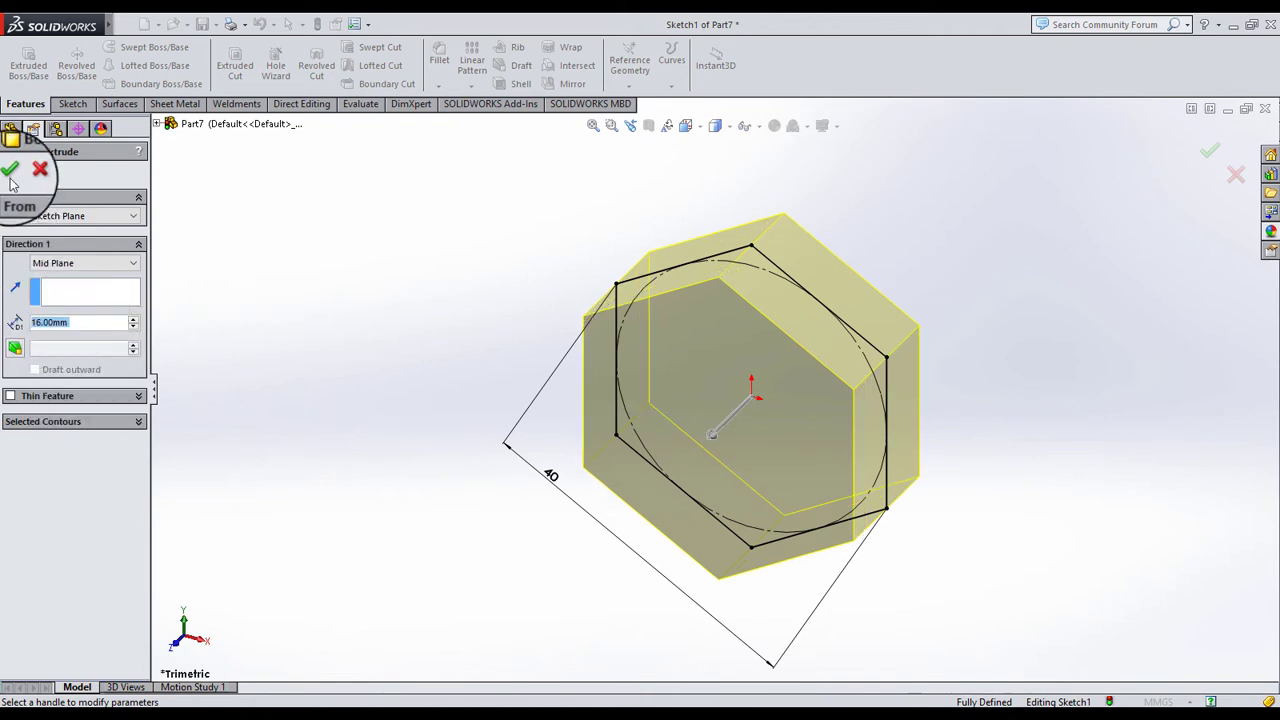
pyautogui.press('Return')
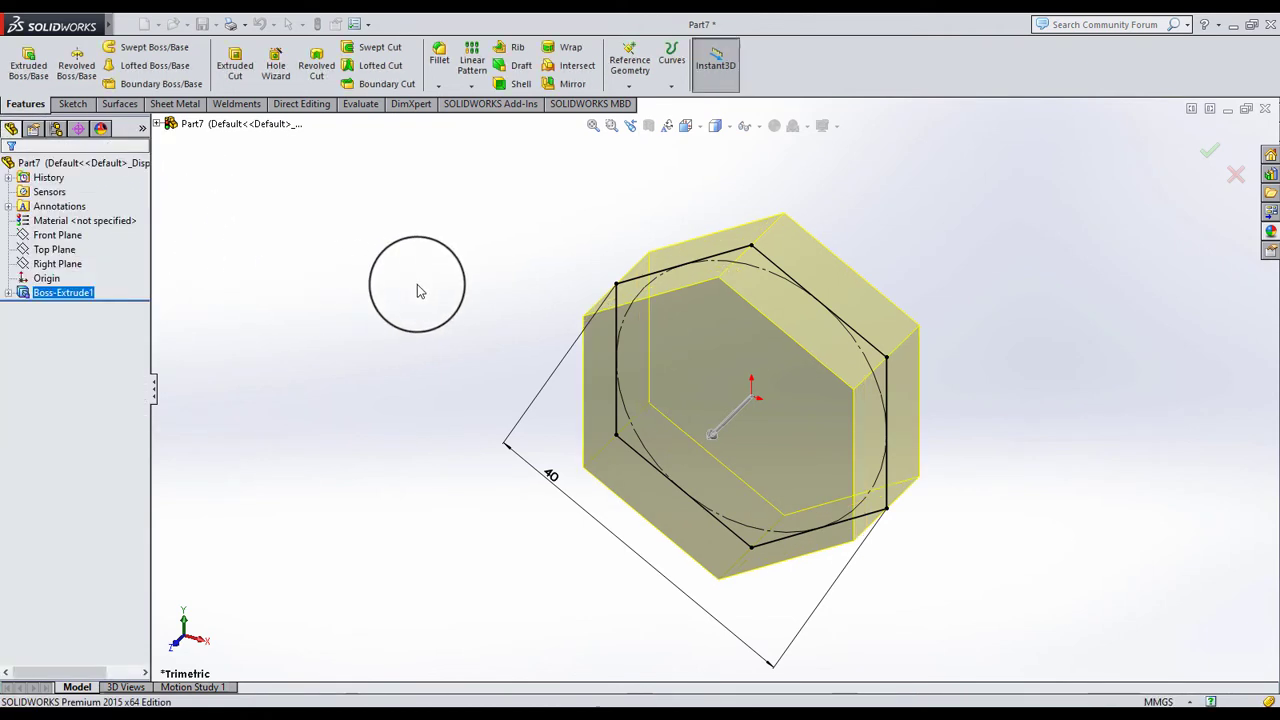
pyautogui.moveTo(423, 286)
pyautogui.mouseDown(button='middle')
pyautogui.moveTo(829, 380)
pyautogui.moveTo(1006, 260)
pyautogui.mouseUp(button='middle')
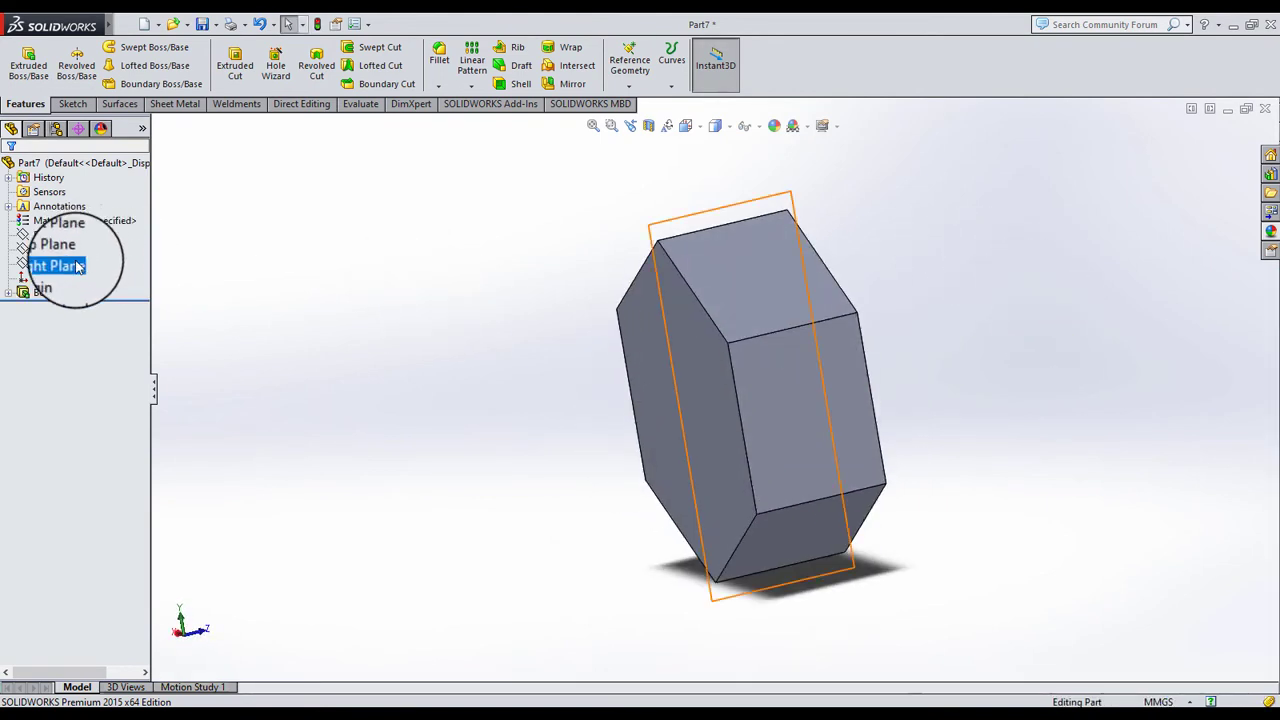
# On the Right Plane, sketch a horizontal centerline starting from the origin
pyautogui.click(95, 238)
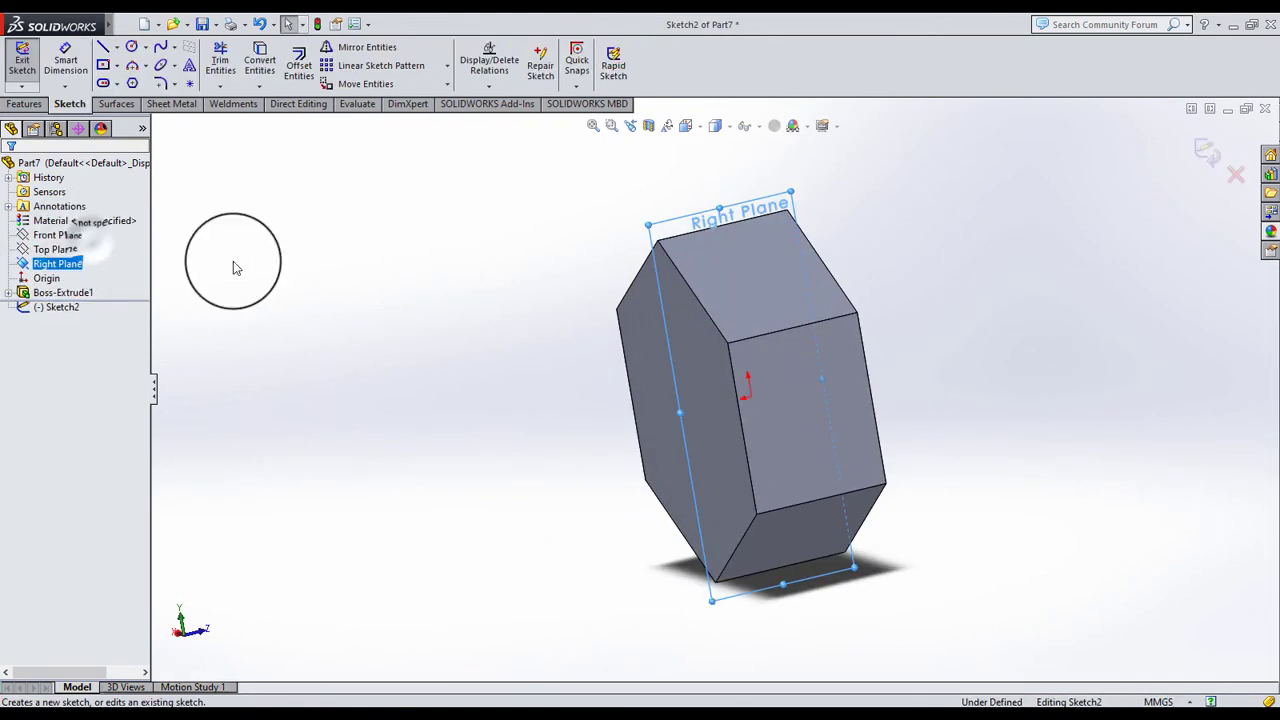
pyautogui.click(685, 120)
pyautogui.click(759, 205)
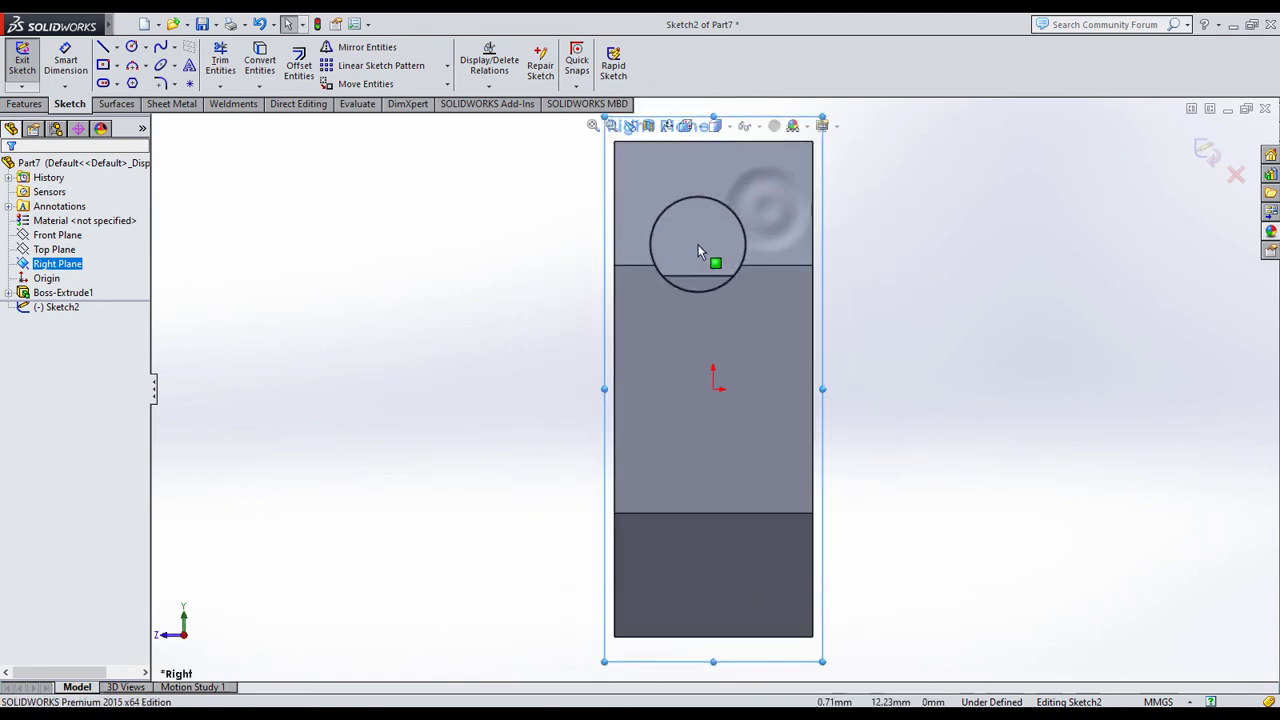
pyautogui.click(471, 251)
pyautogui.click(117, 47)
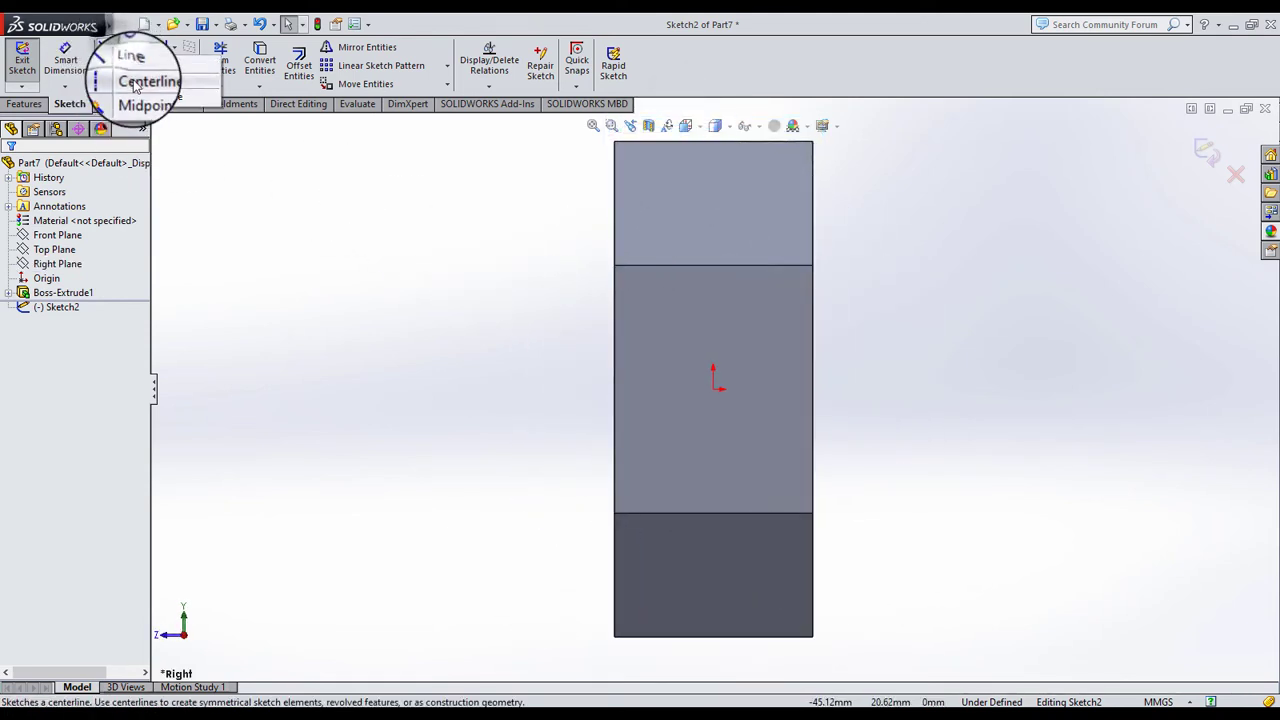
pyautogui.click(135, 85)
pyautogui.click(713, 389)
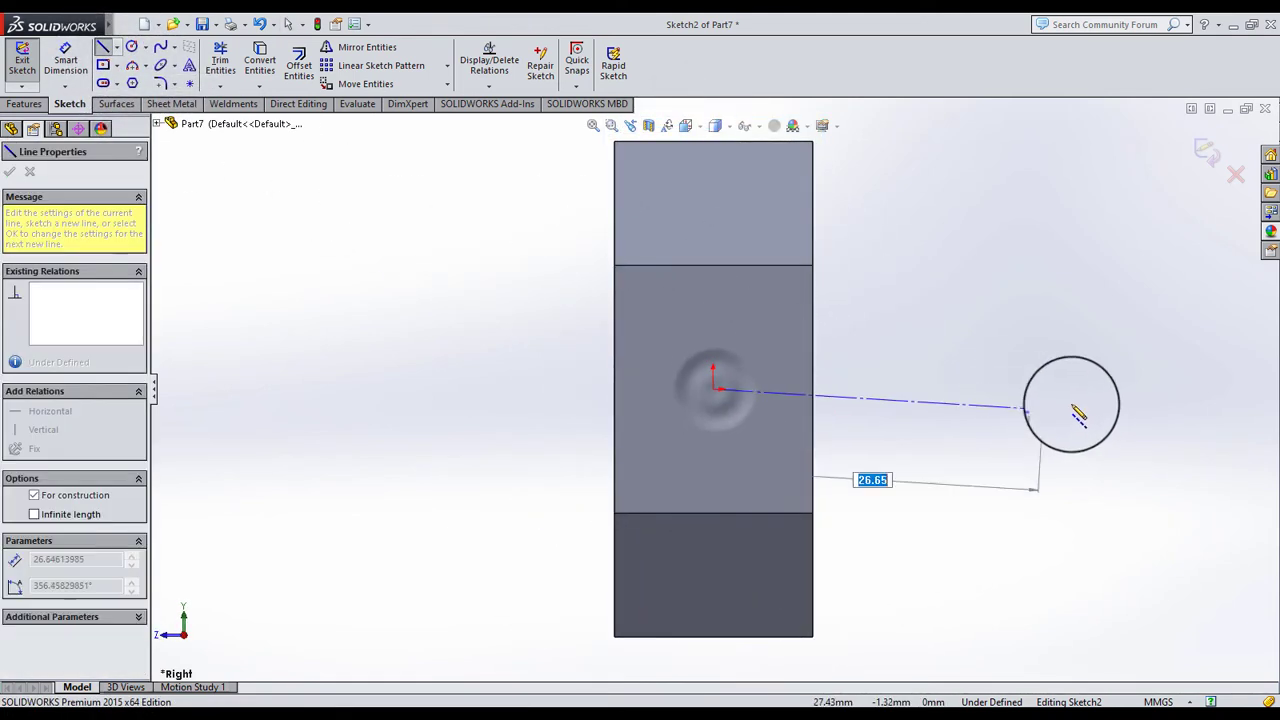
pyautogui.click(1081, 388)
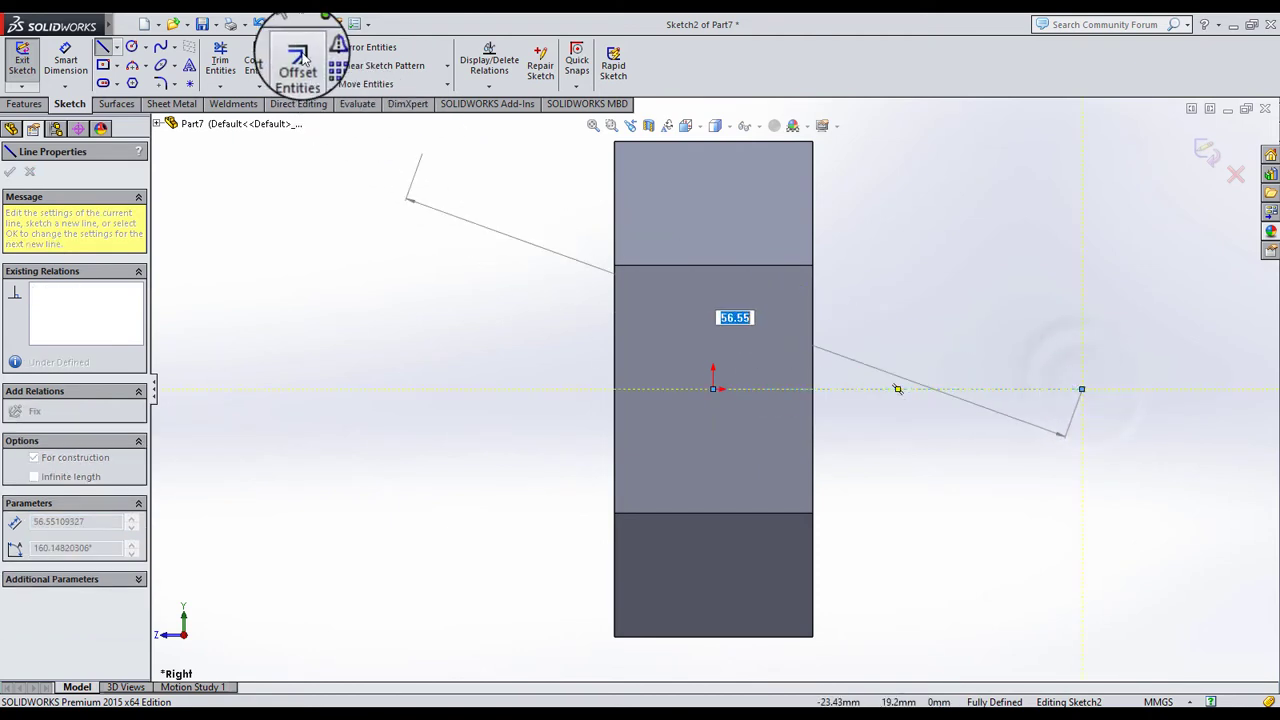
pyautogui.press('Escape')
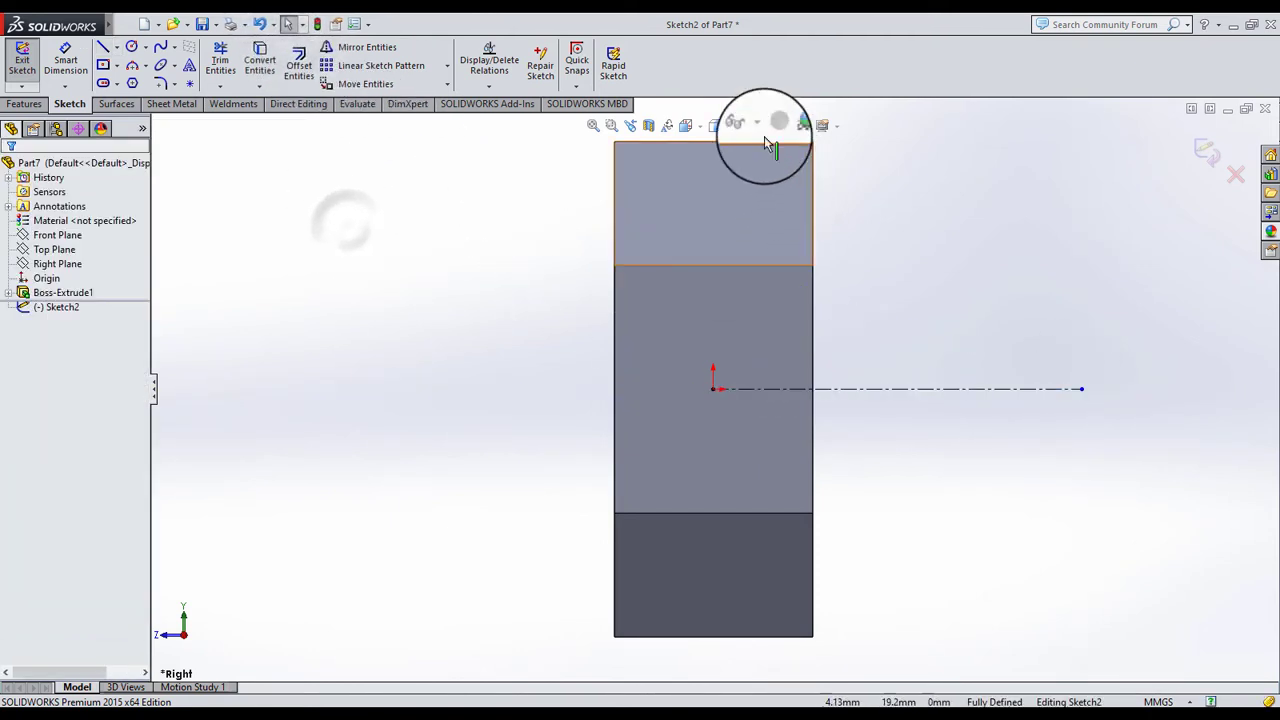
# Change the model display style, orbit to a 3D view, and exit the centerline sketch
pyautogui.click(710, 204)
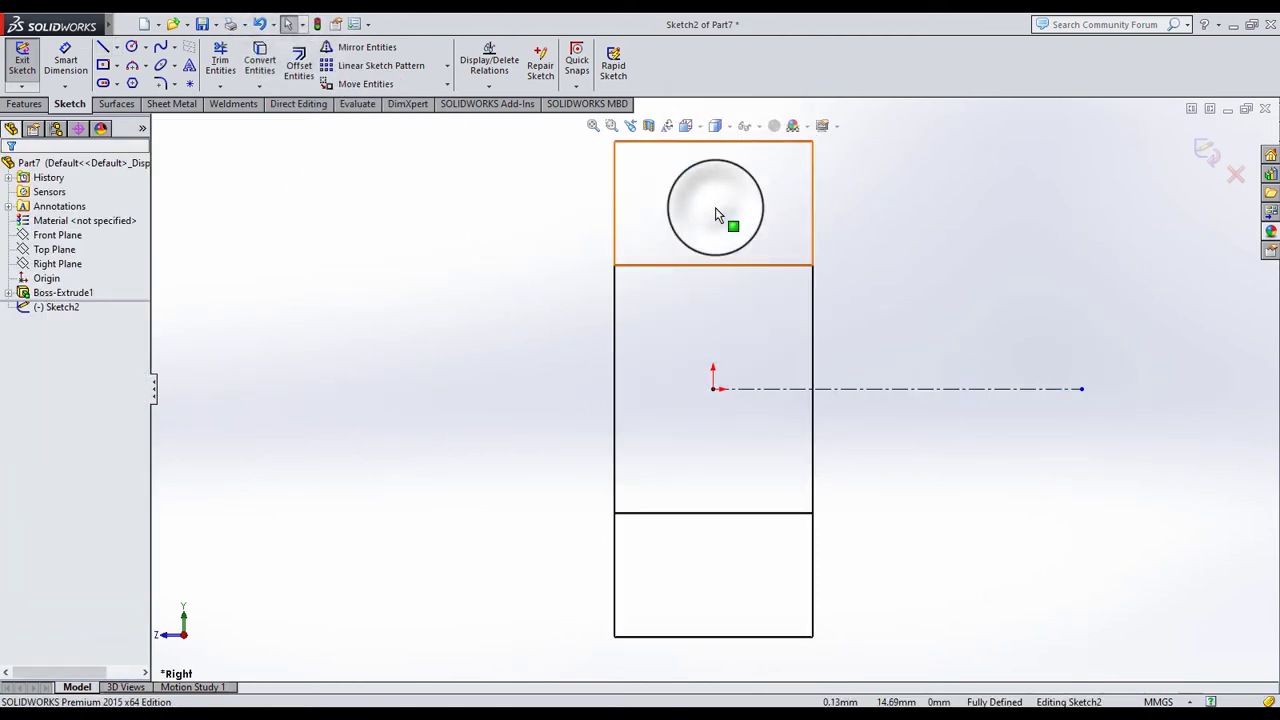
pyautogui.click(727, 231)
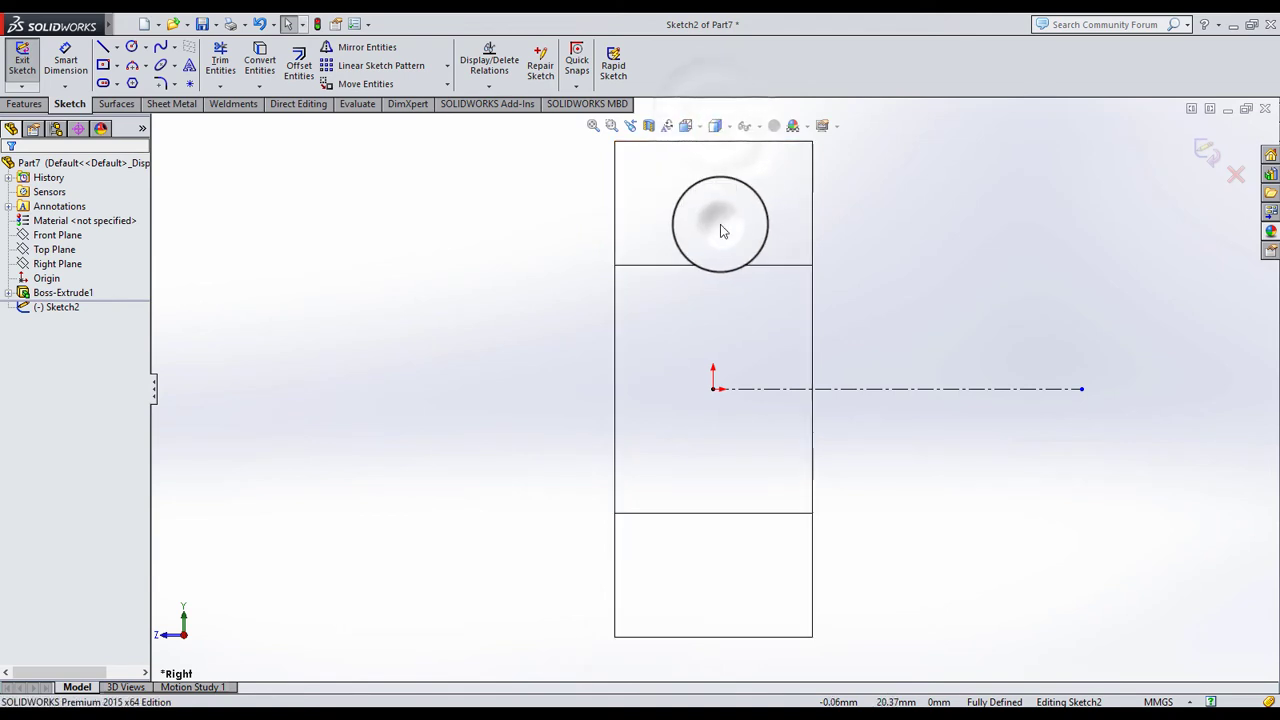
pyautogui.click(730, 125)
pyautogui.click(723, 205)
pyautogui.click(507, 269)
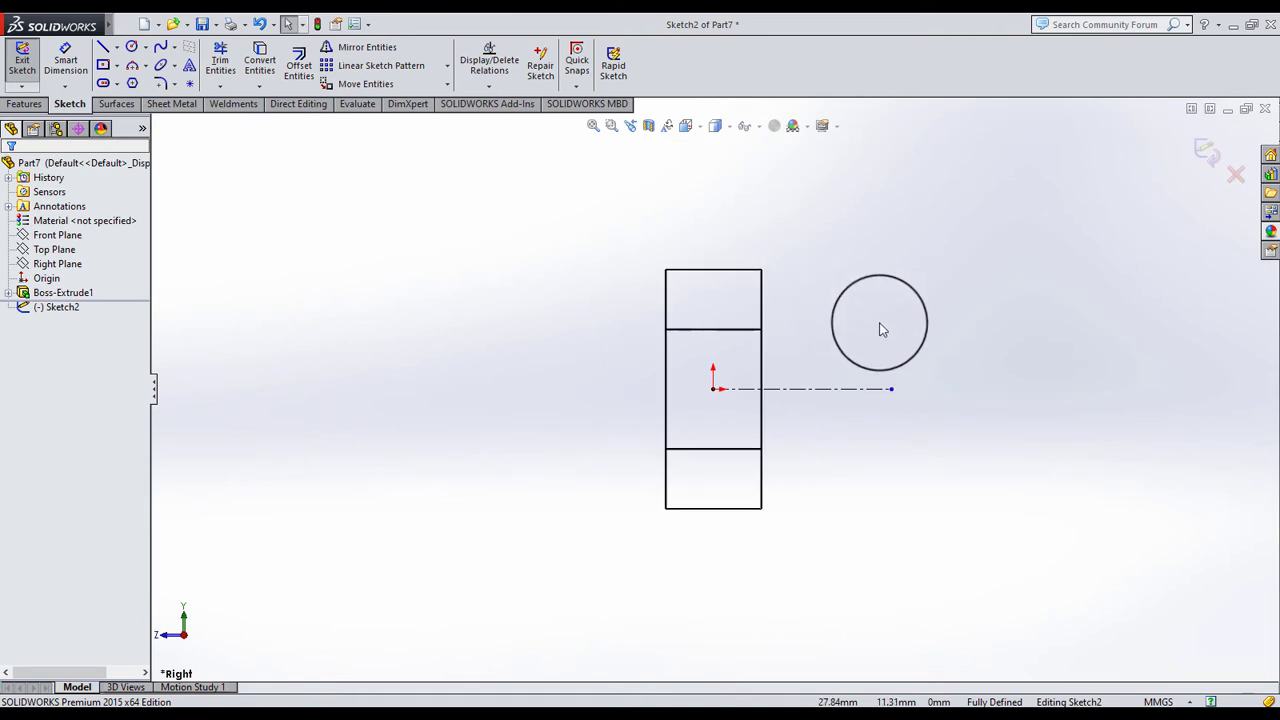
pyautogui.moveTo(877, 331)
pyautogui.mouseDown(button='middle')
pyautogui.moveTo(674, 363)
pyautogui.moveTo(571, 334)
pyautogui.moveTo(586, 328)
pyautogui.mouseUp(button='middle')
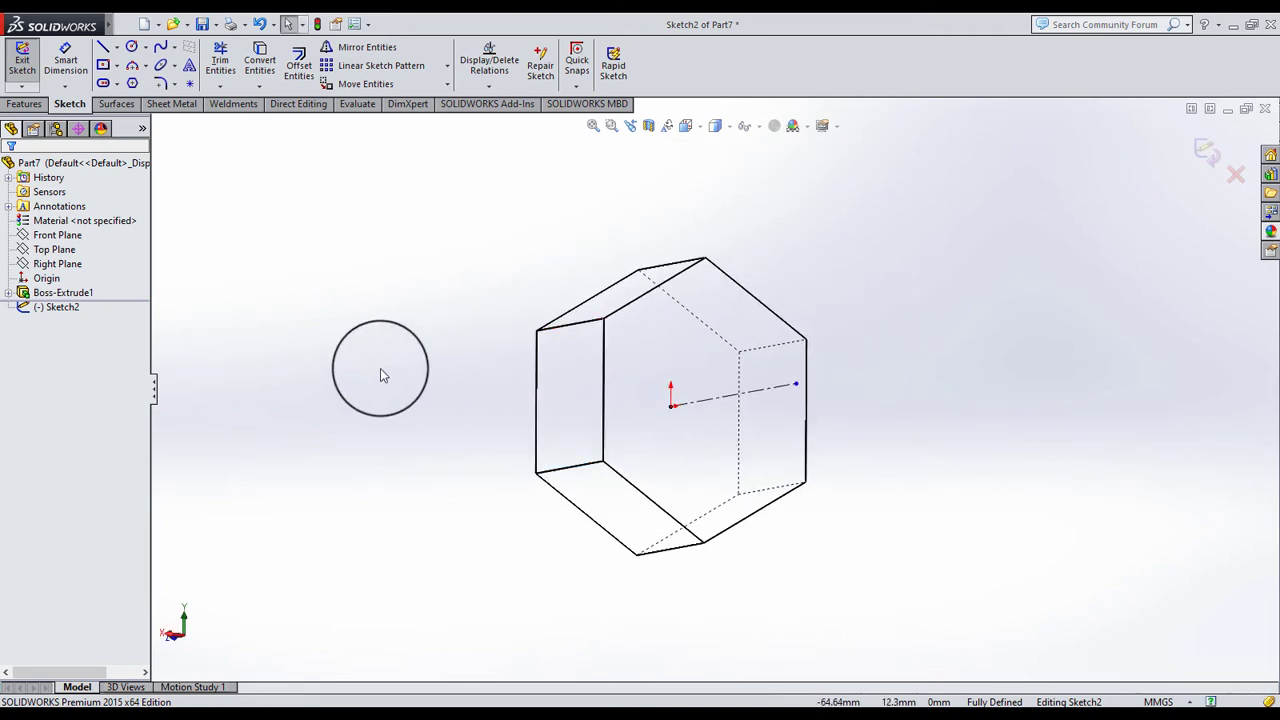
pyautogui.click(1205, 152)
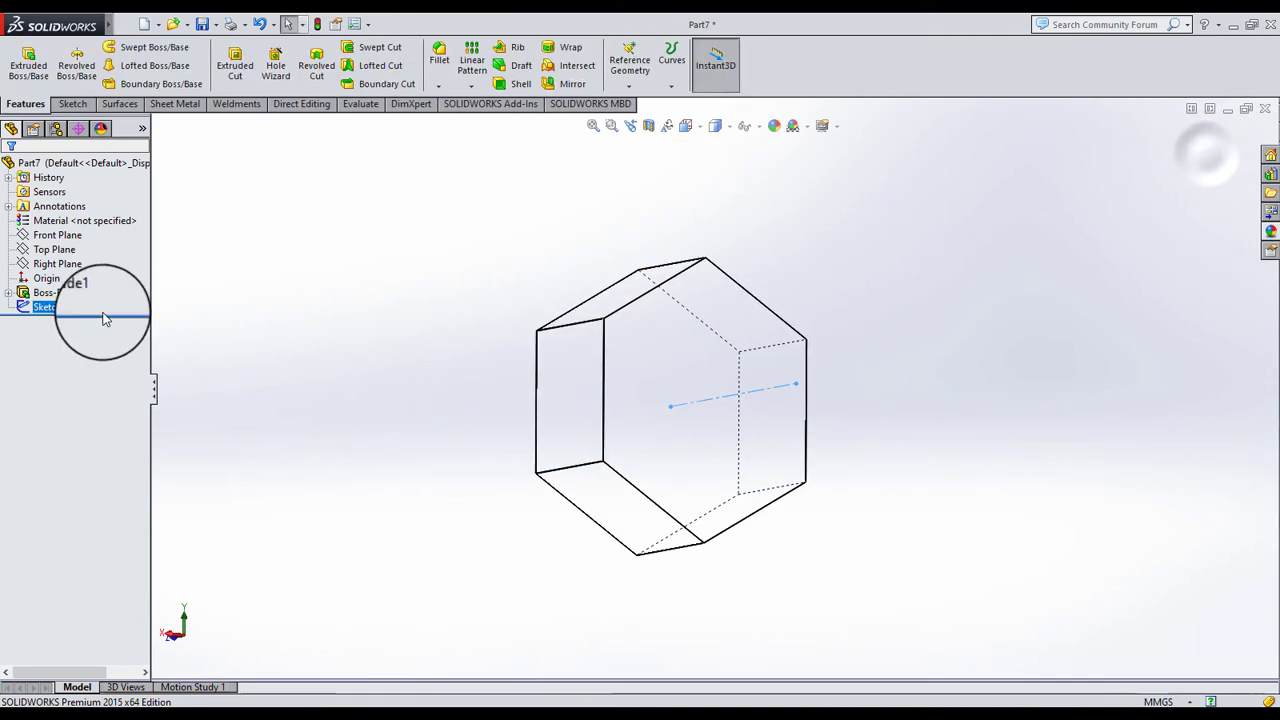
# Measure the hexagon's across-flats width (34.64 mm) in Sketch1, then reopen Sketch2 for editing
pyautogui.click(8, 292)
pyautogui.click(64, 307)
pyautogui.click(50, 258)
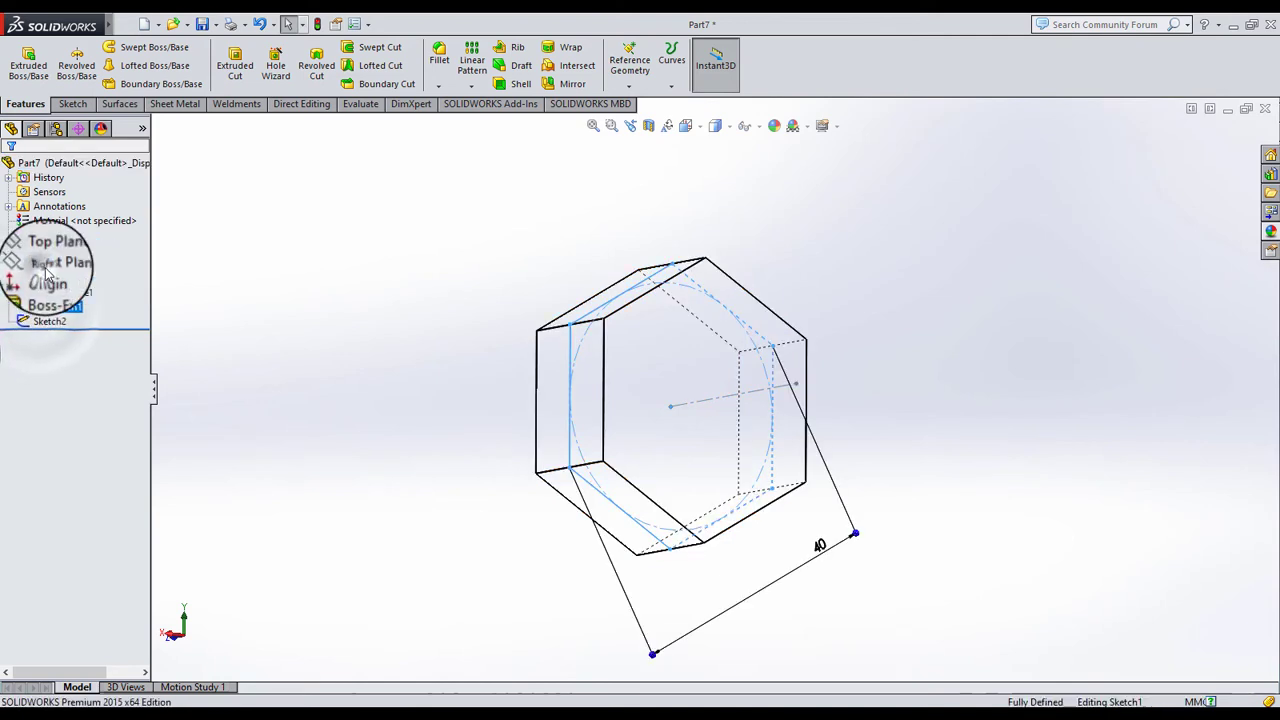
pyautogui.click(65, 60)
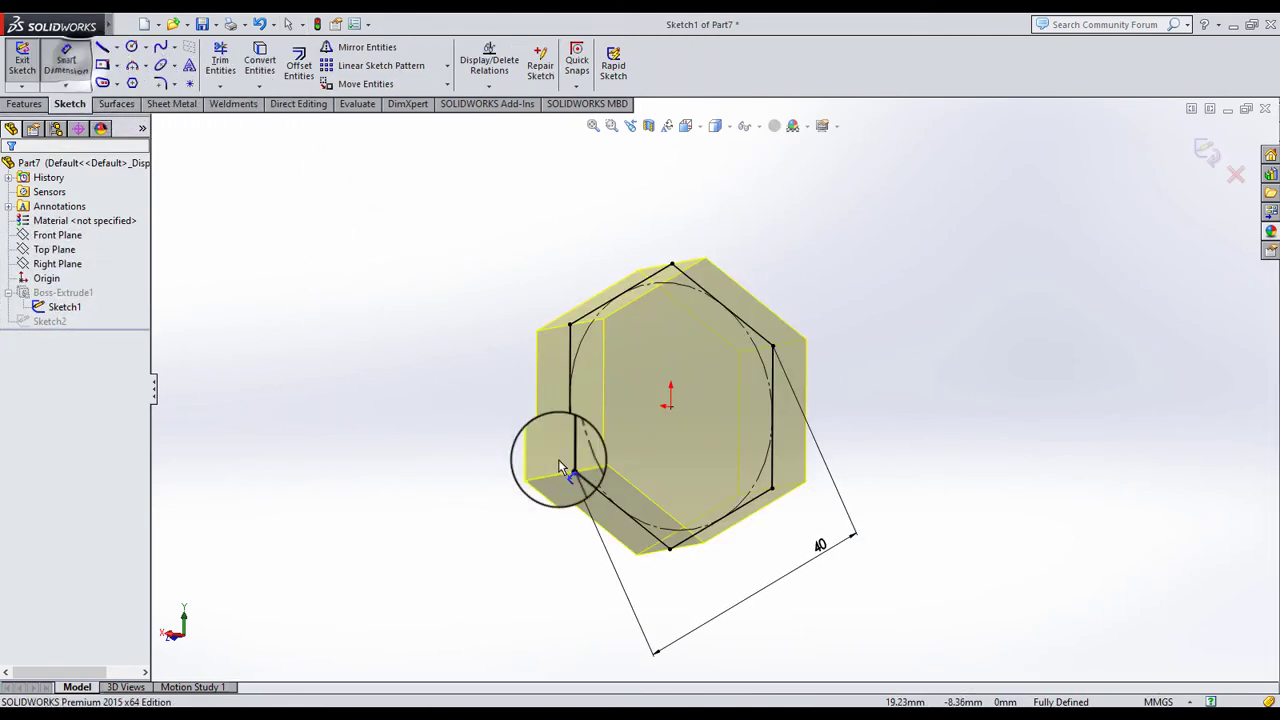
pyautogui.click(570, 443)
pyautogui.click(772, 455)
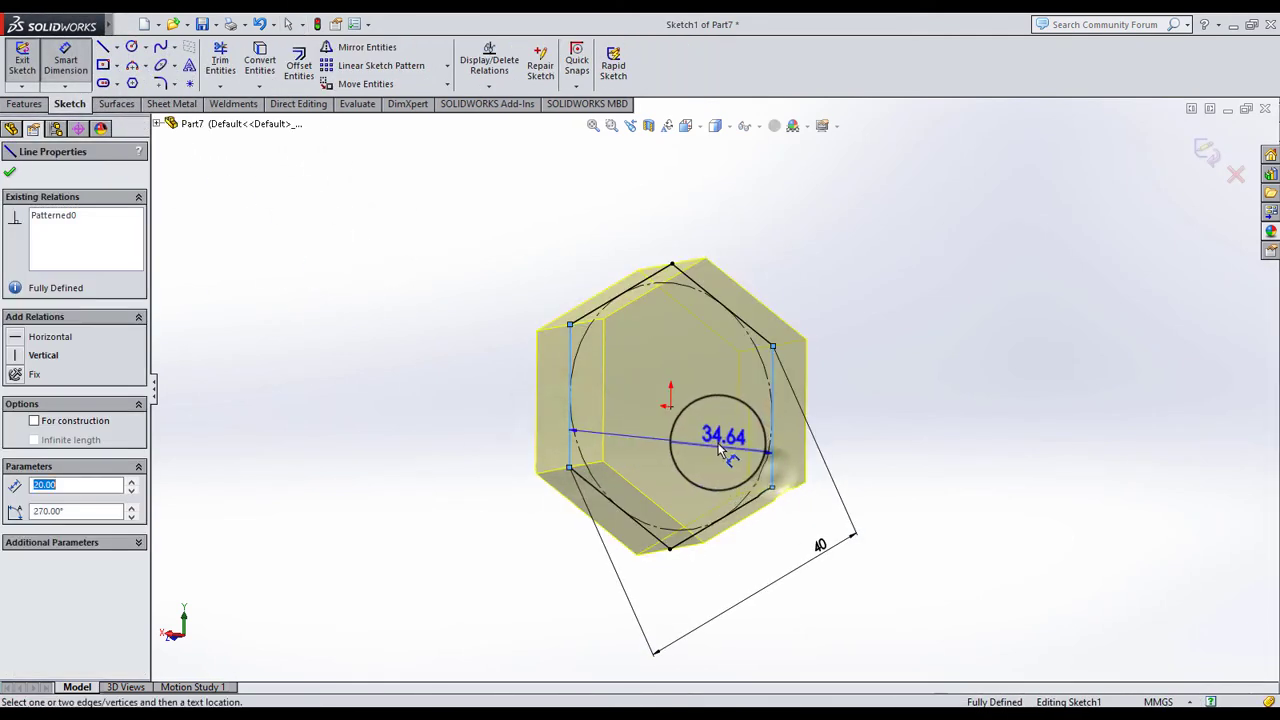
pyautogui.press('Escape')
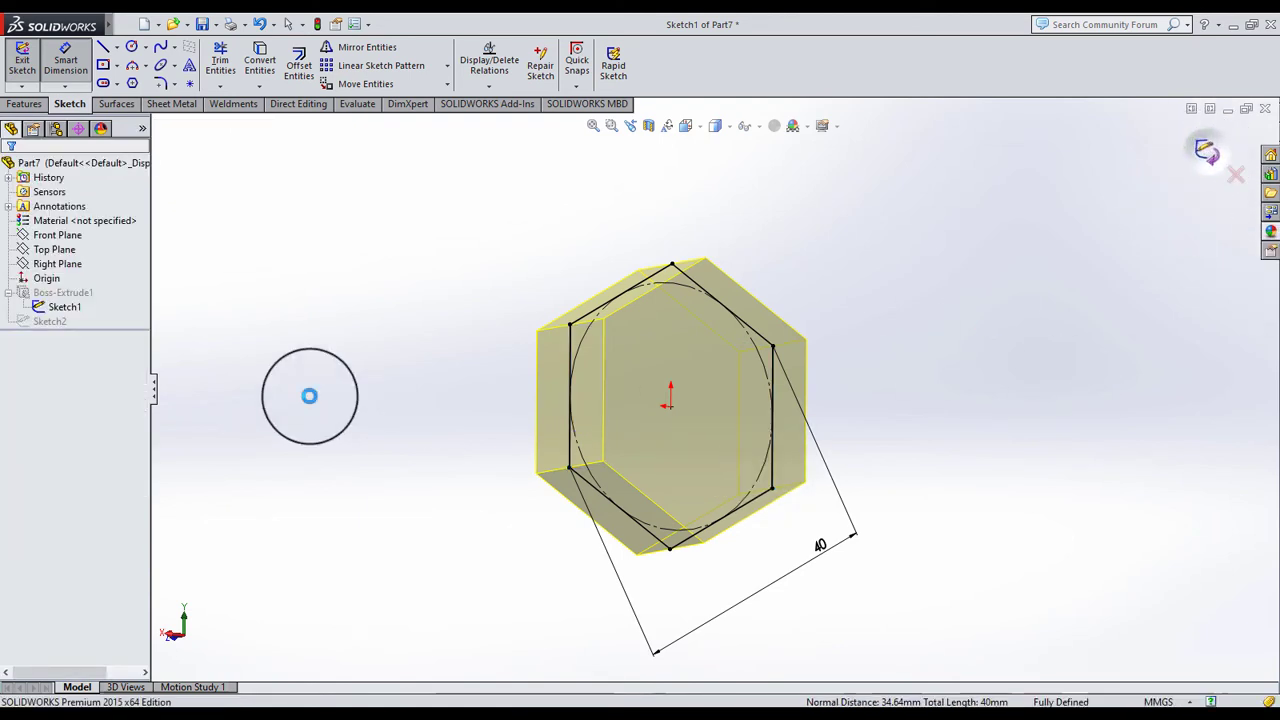
pyautogui.hotkey('ctrl', 'b')
pyautogui.click(44, 330)
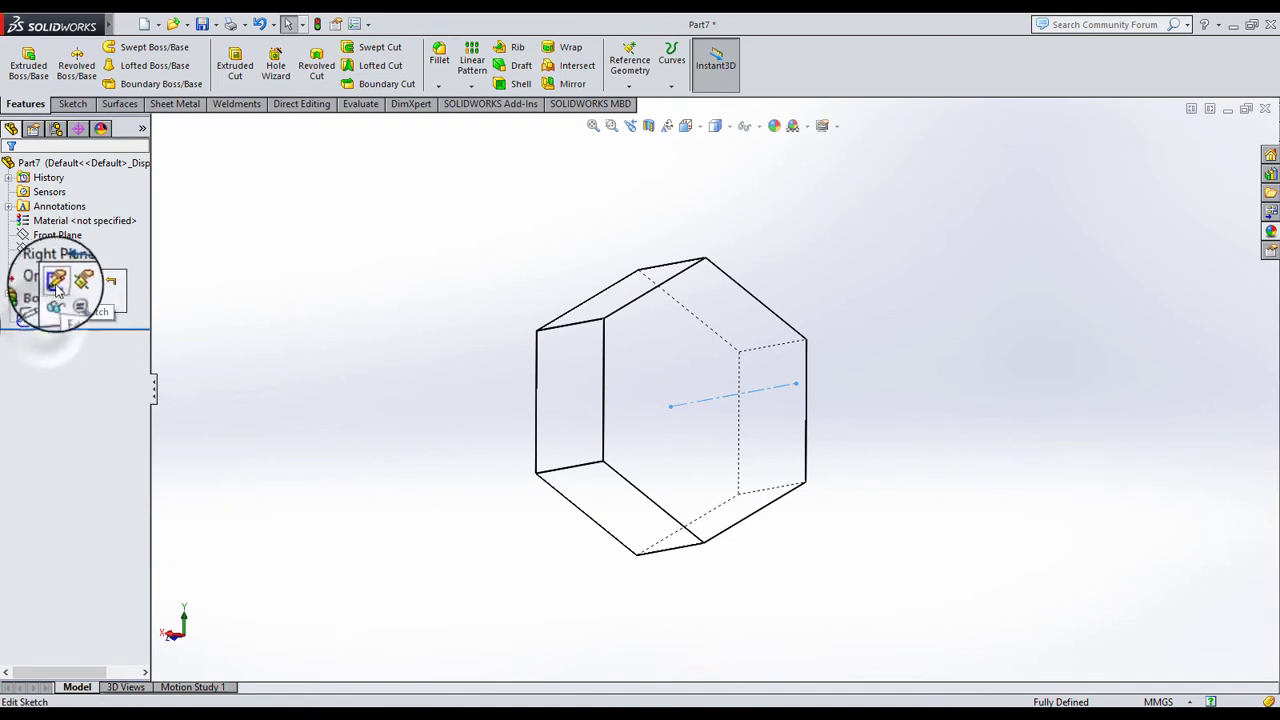
pyautogui.click(34, 294)
# Draw a 34.64 mm diameter circle centred on the centerline, viewed normal to the Right Plane
pyautogui.click(697, 130)
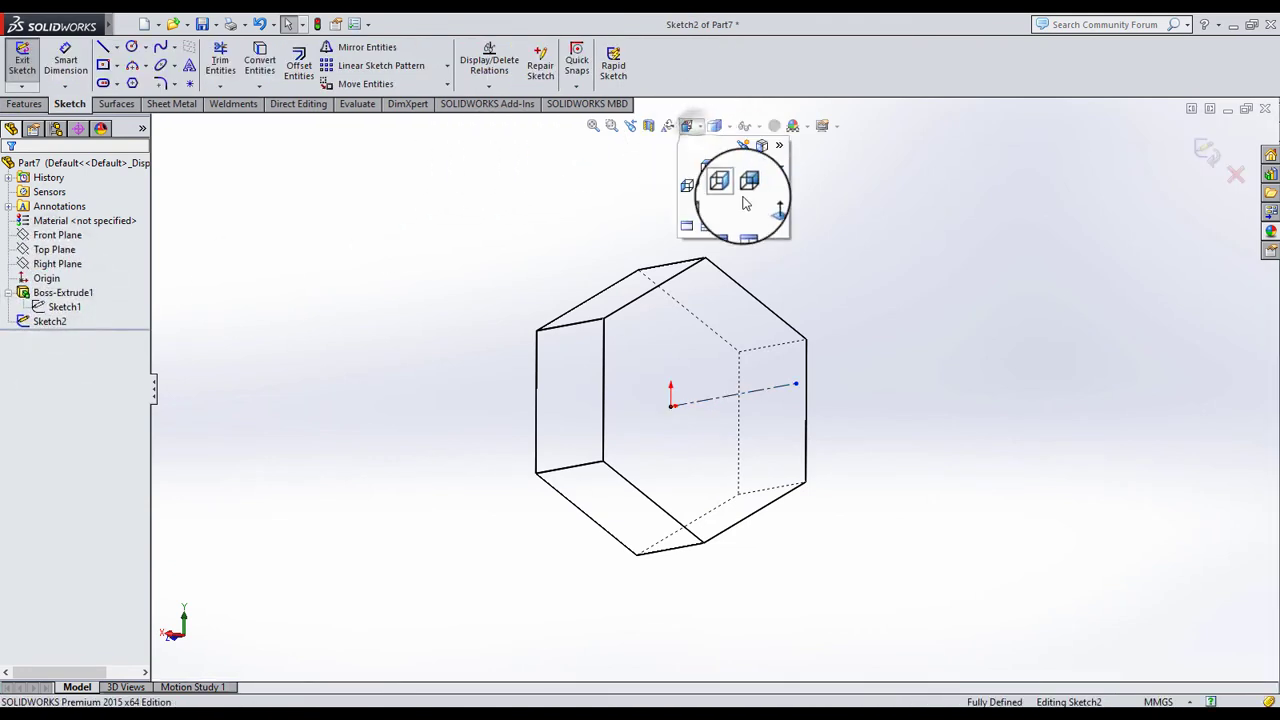
pyautogui.click(768, 208)
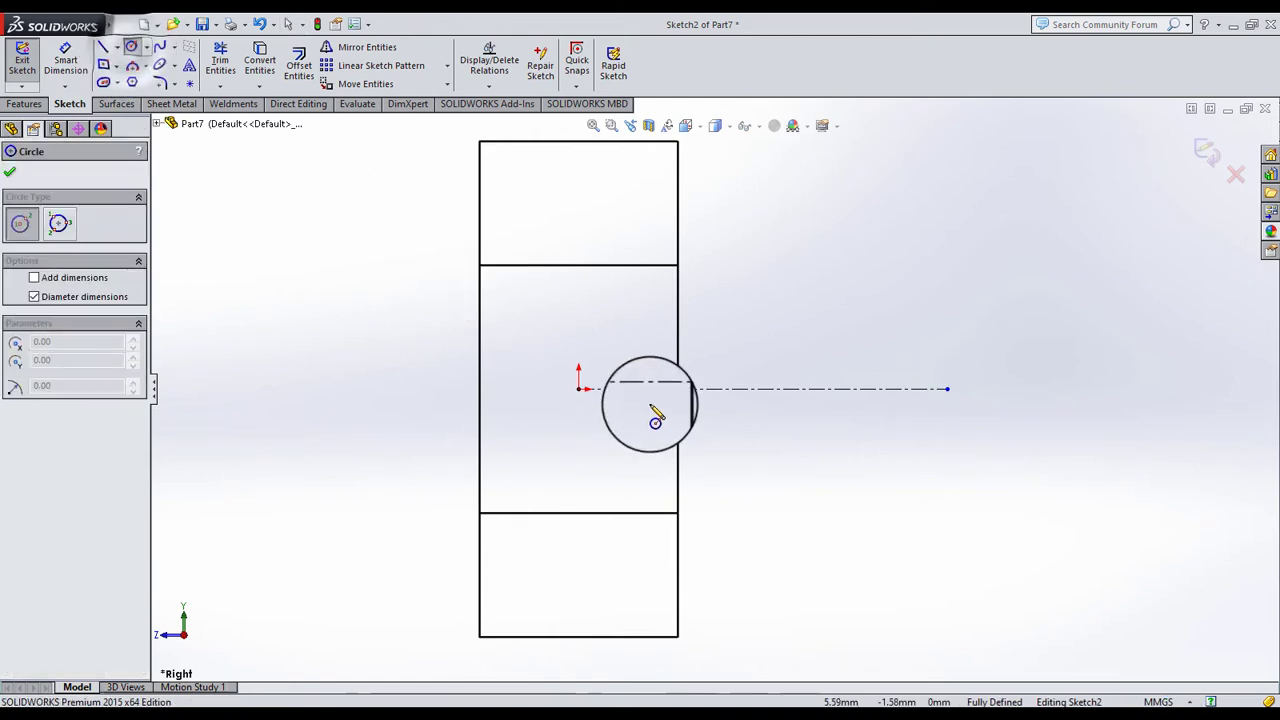
pyautogui.click(651, 388)
pyautogui.click(800, 490)
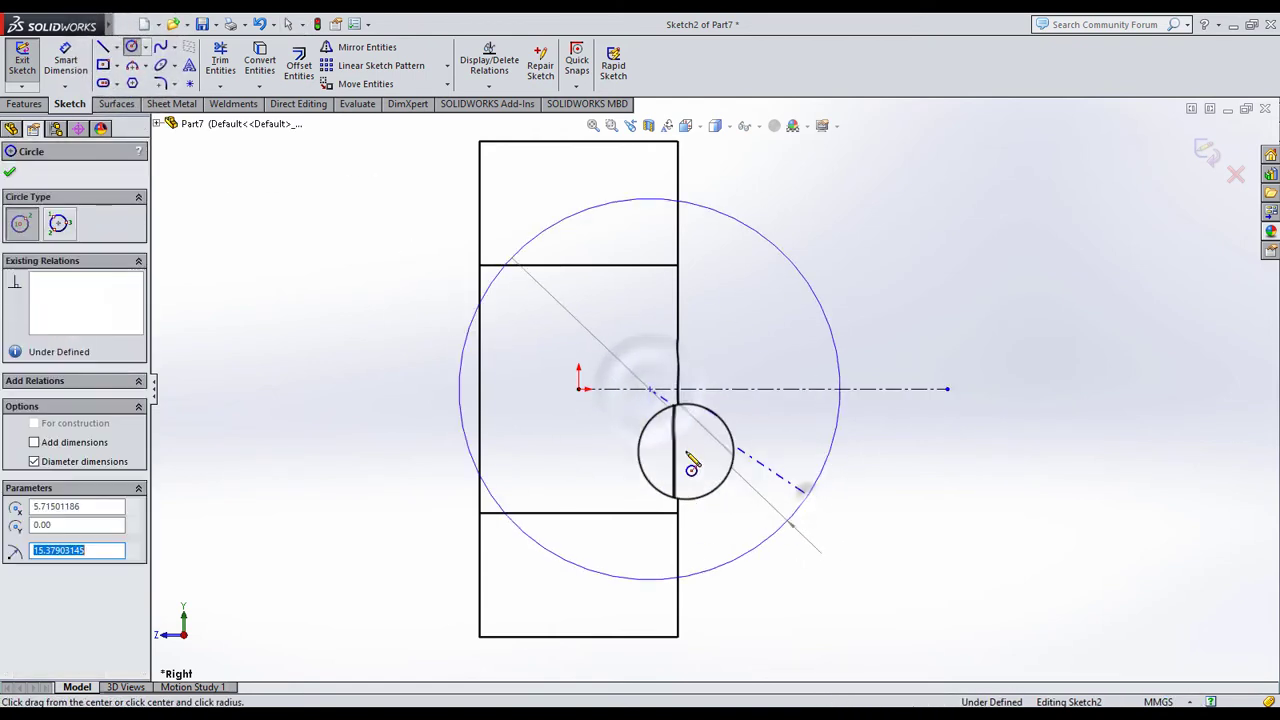
pyautogui.click(65, 60)
pyautogui.click(748, 225)
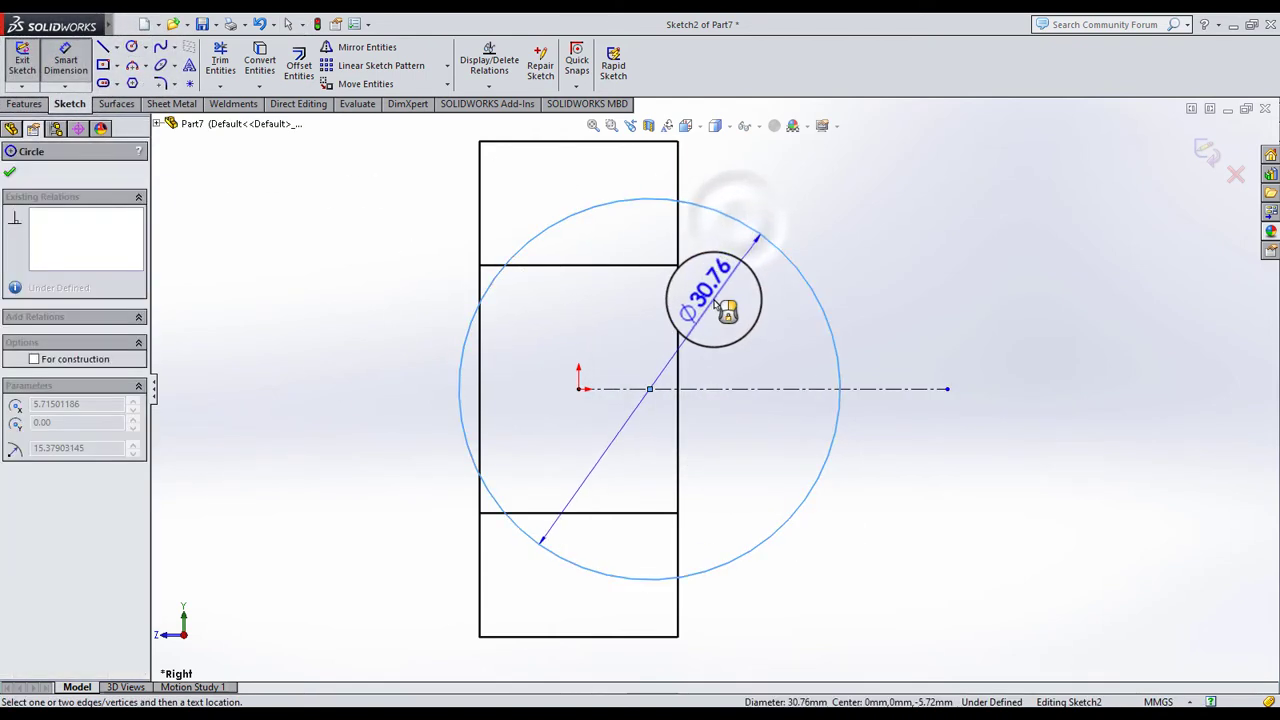
pyautogui.click(718, 296)
pyautogui.write('34.64')
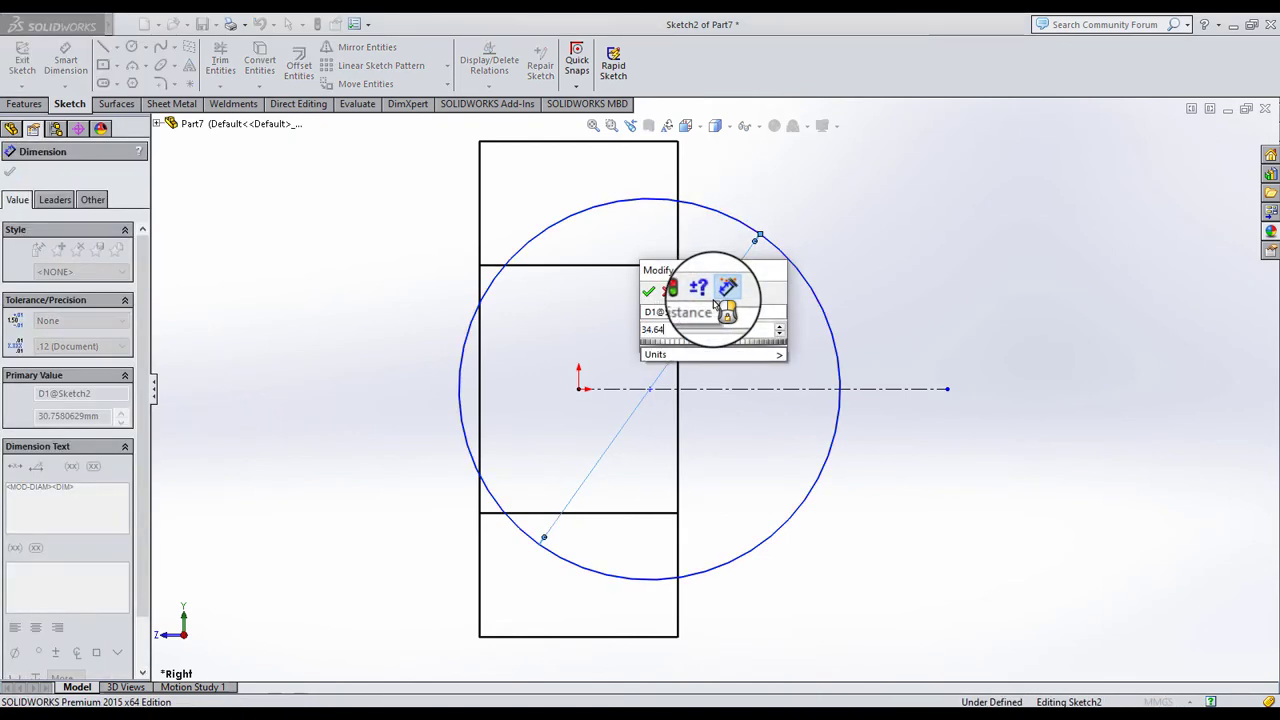
pyautogui.press('Return')
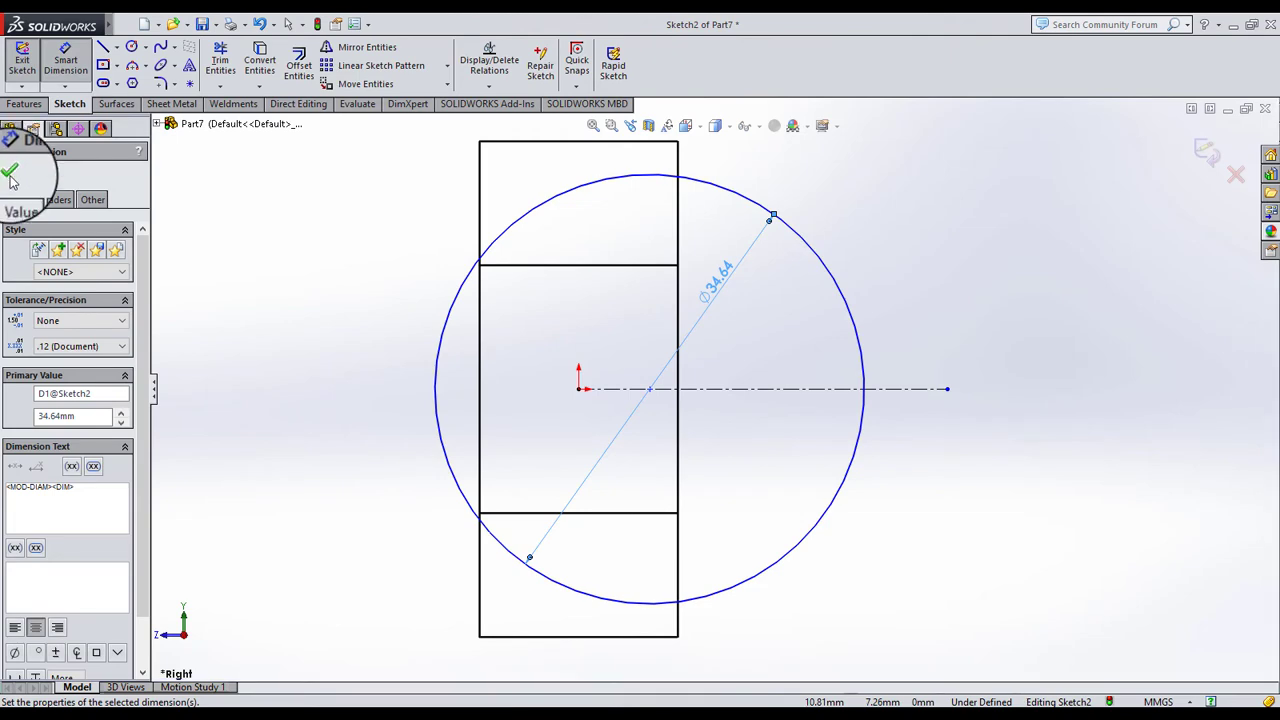
pyautogui.click(9, 175)
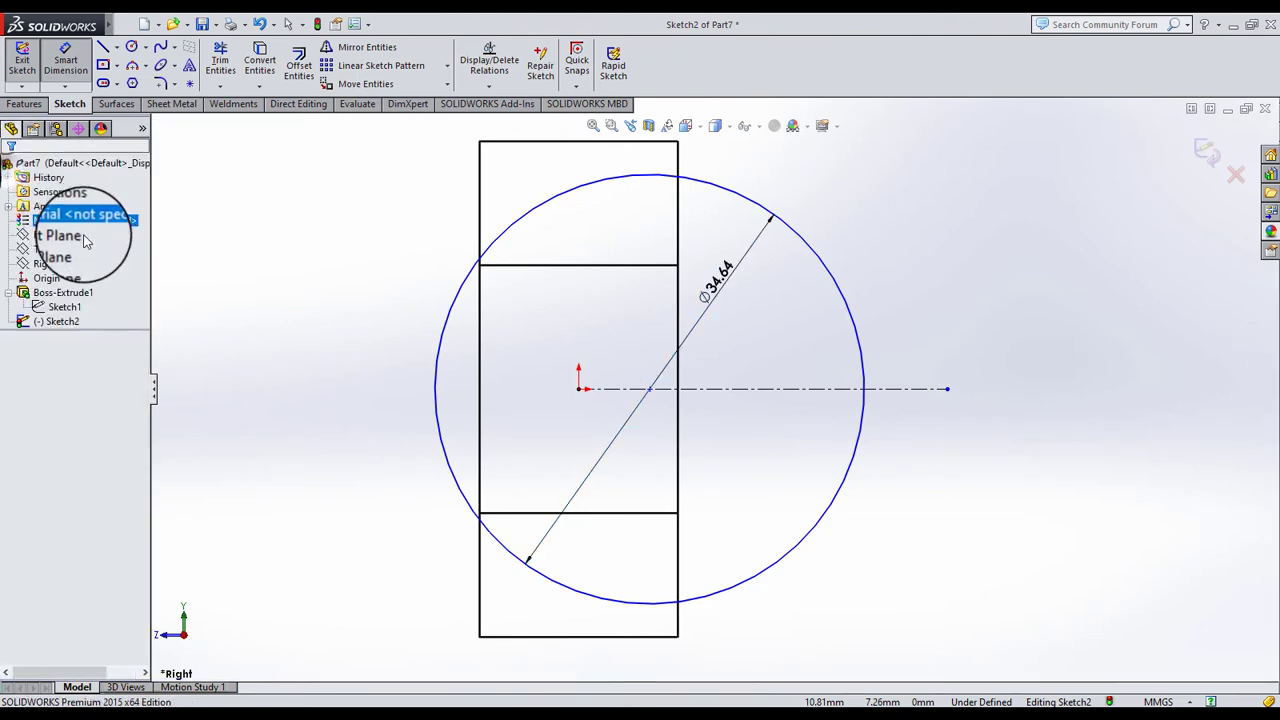
# Move the circle right, add a right-quadrant point, and dimension it 36 mm from the nut's left face
pyautogui.click(190, 85)
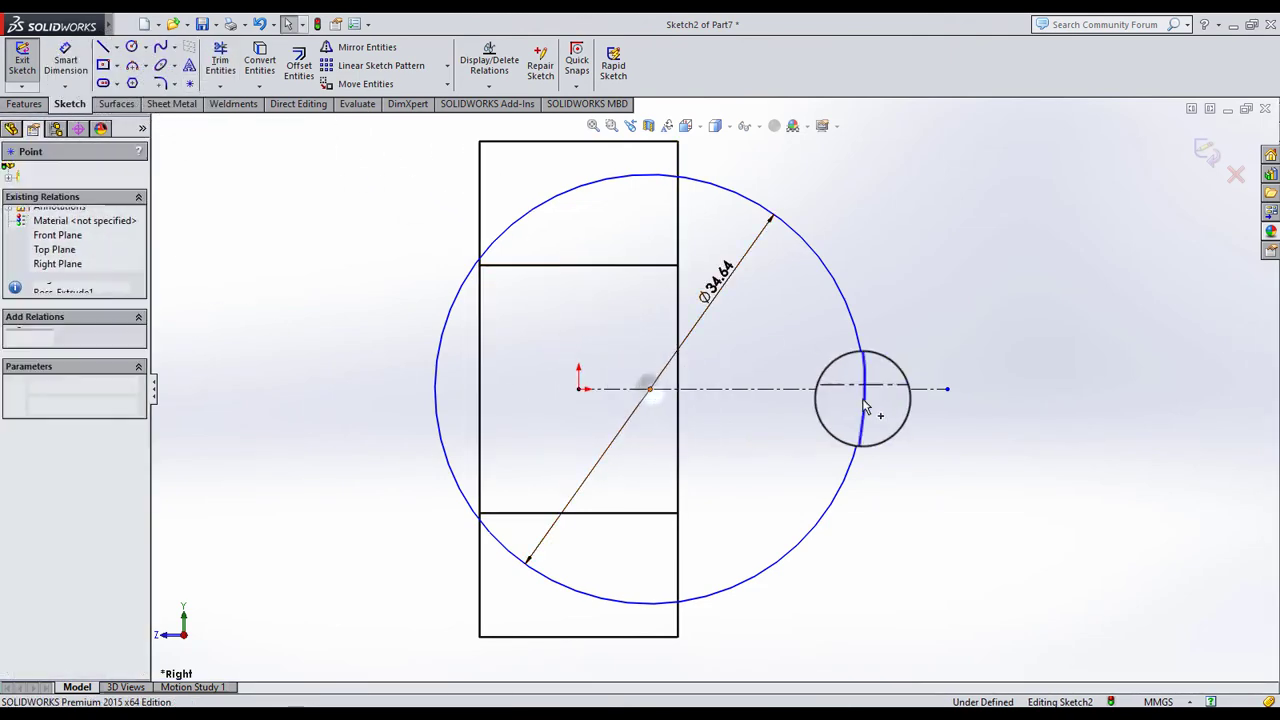
pyautogui.moveTo(647, 398); pyautogui.dragTo(1000, 388)
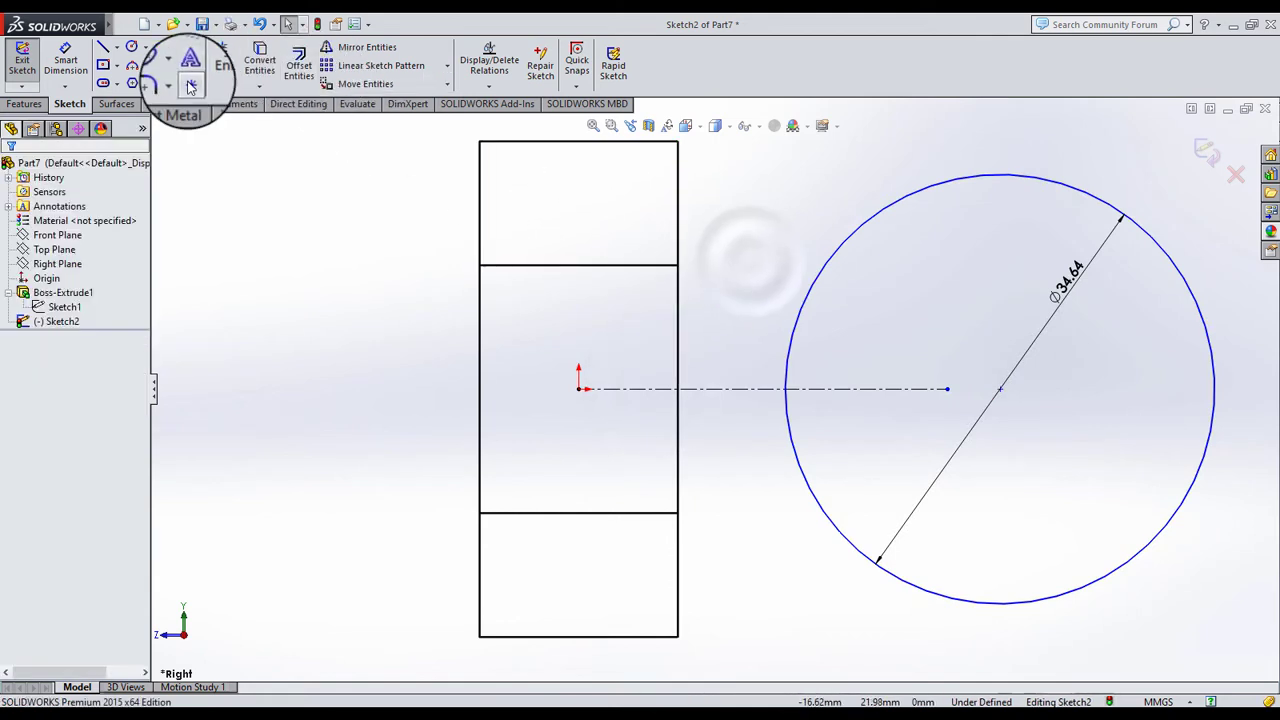
pyautogui.click(1214, 388)
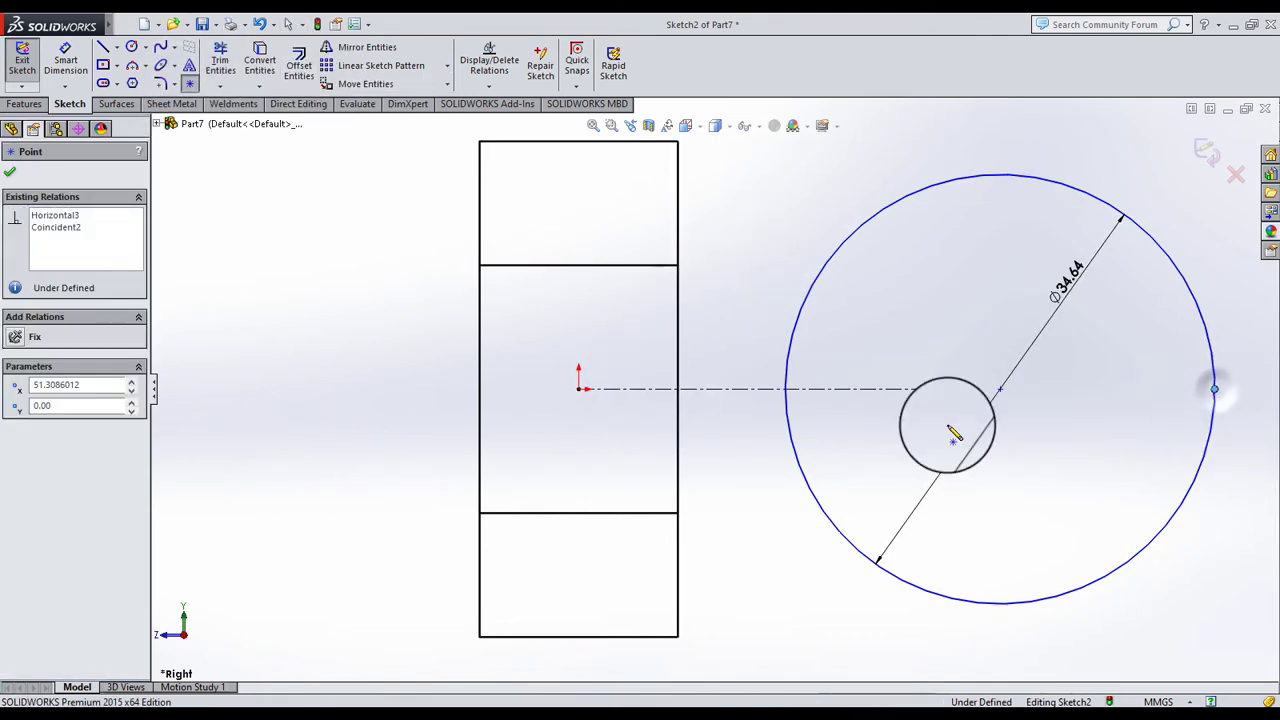
pyautogui.click(12, 174)
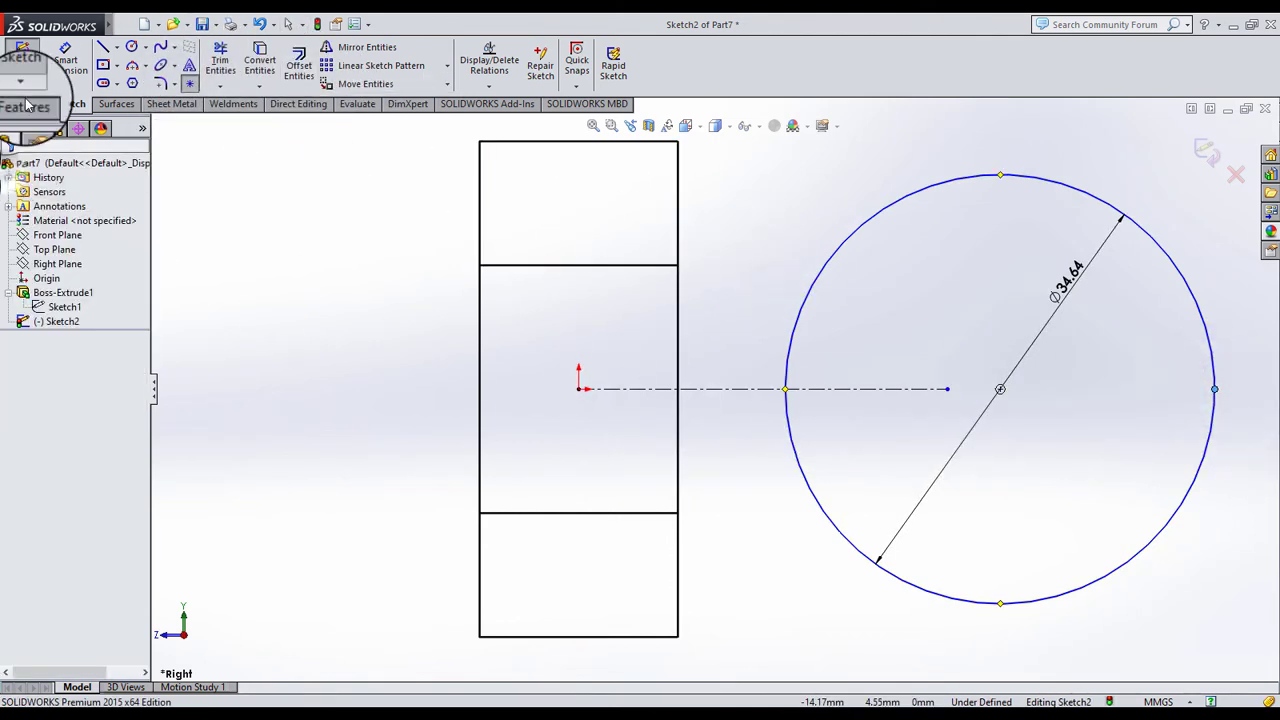
pyautogui.click(65, 58)
pyautogui.click(1214, 388)
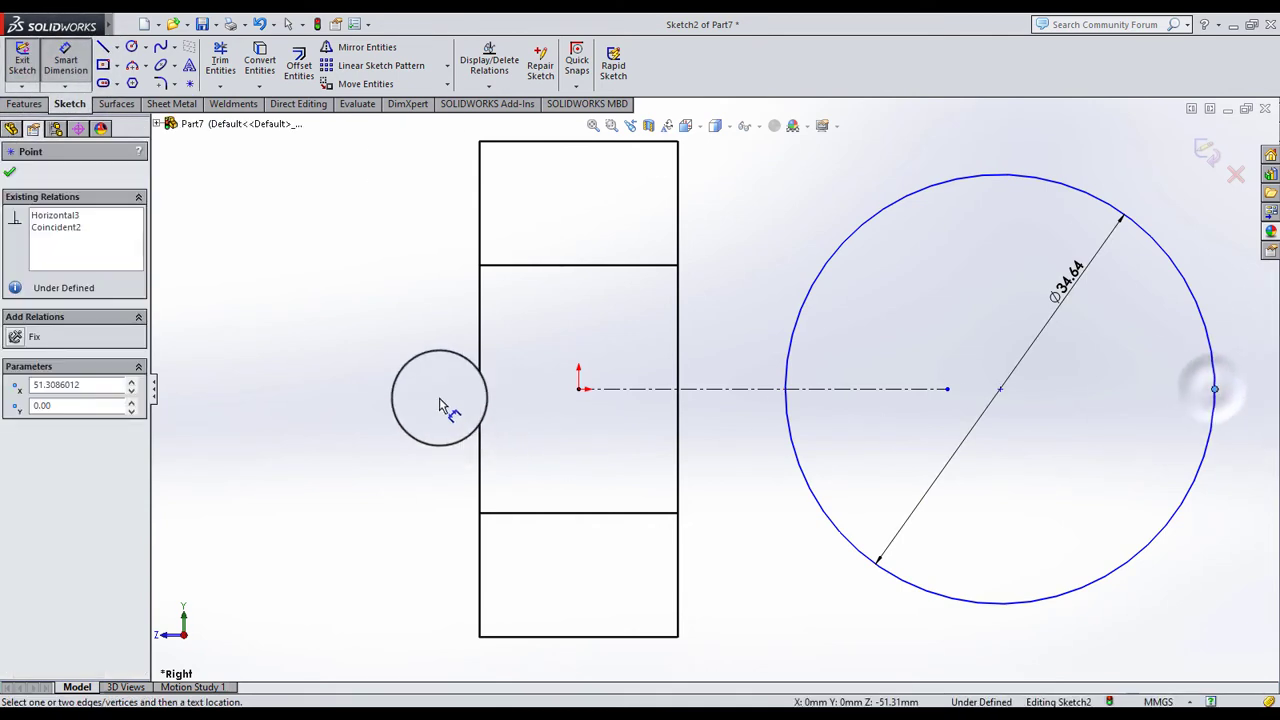
pyautogui.scroll(4, 714, 390)
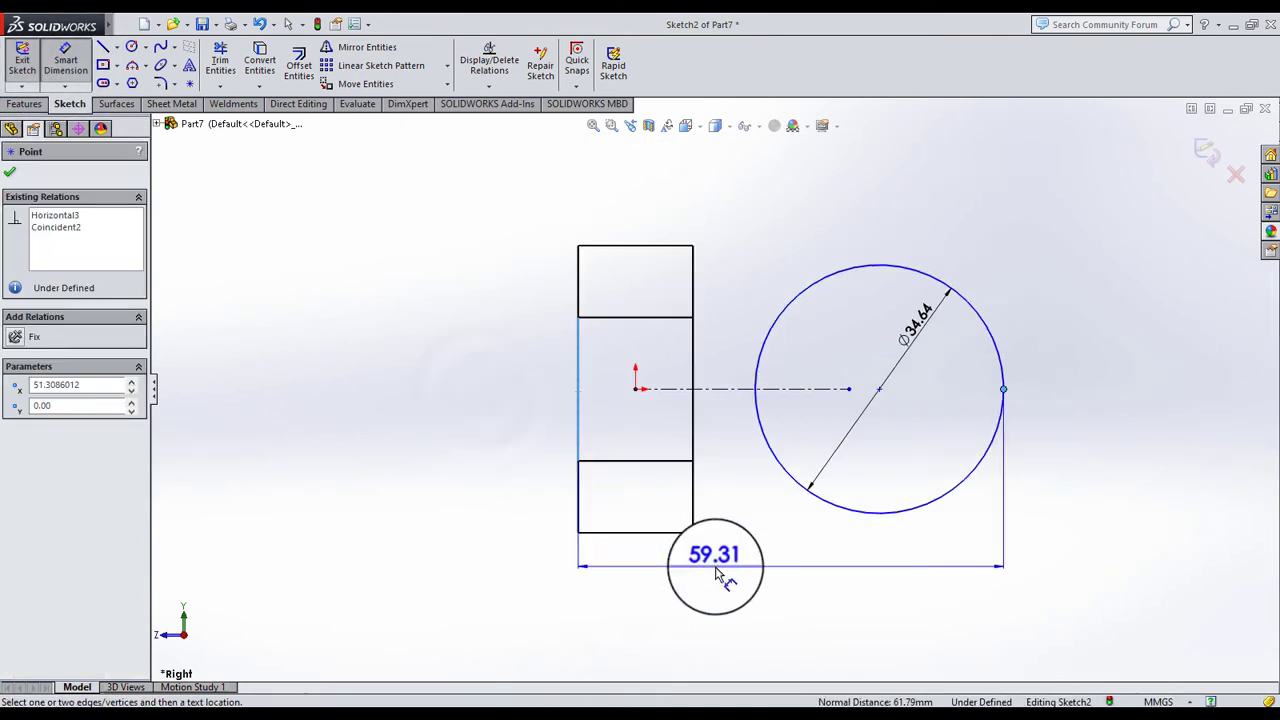
pyautogui.click(711, 564)
pyautogui.write('36')
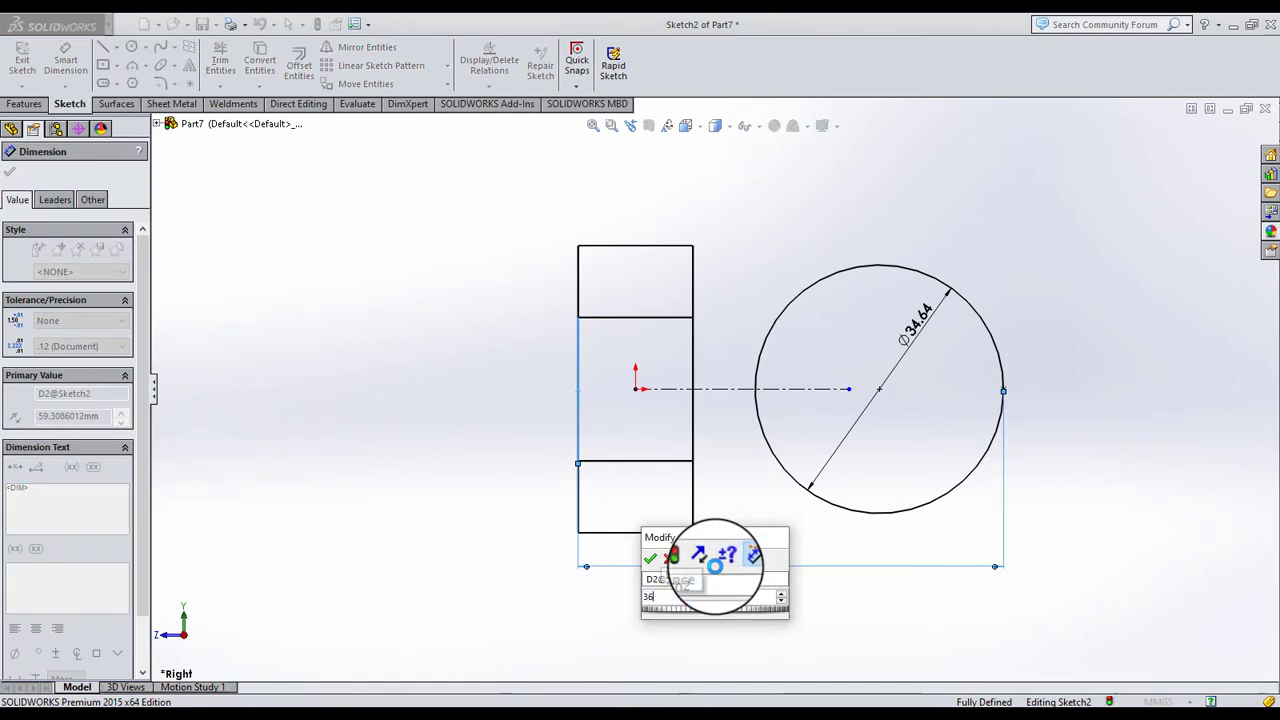
pyautogui.press('Return')
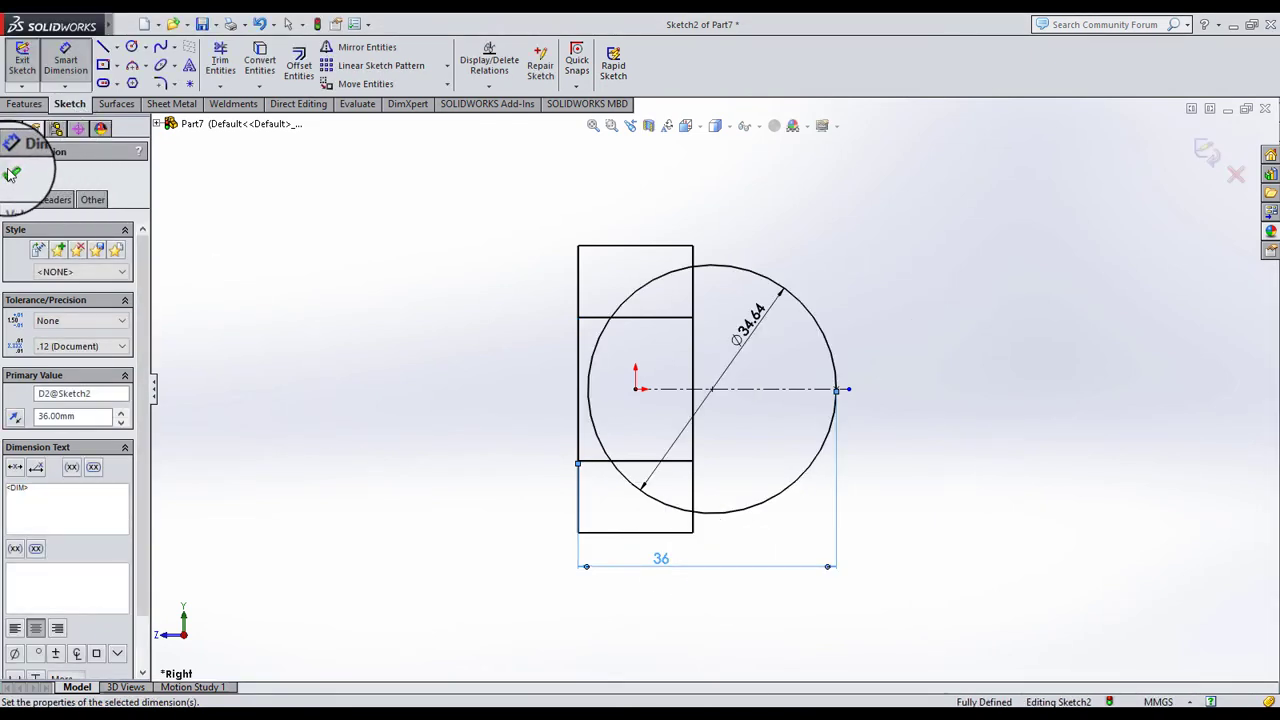
pyautogui.click(12, 175)
pyautogui.scroll(-4, 760, 260)
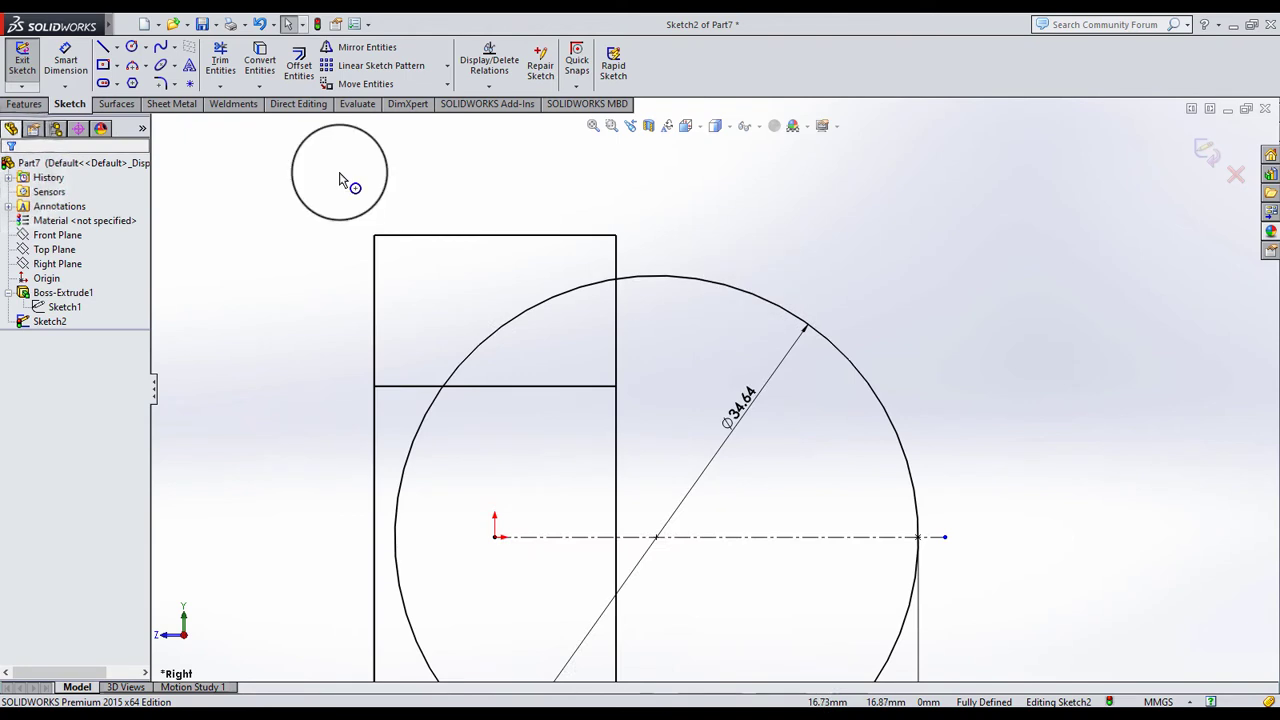
# Draw a horizontal line from the circle top and a vertical line down the nut's right face
pyautogui.click(103, 50)
pyautogui.scroll(-2, 682, 280)
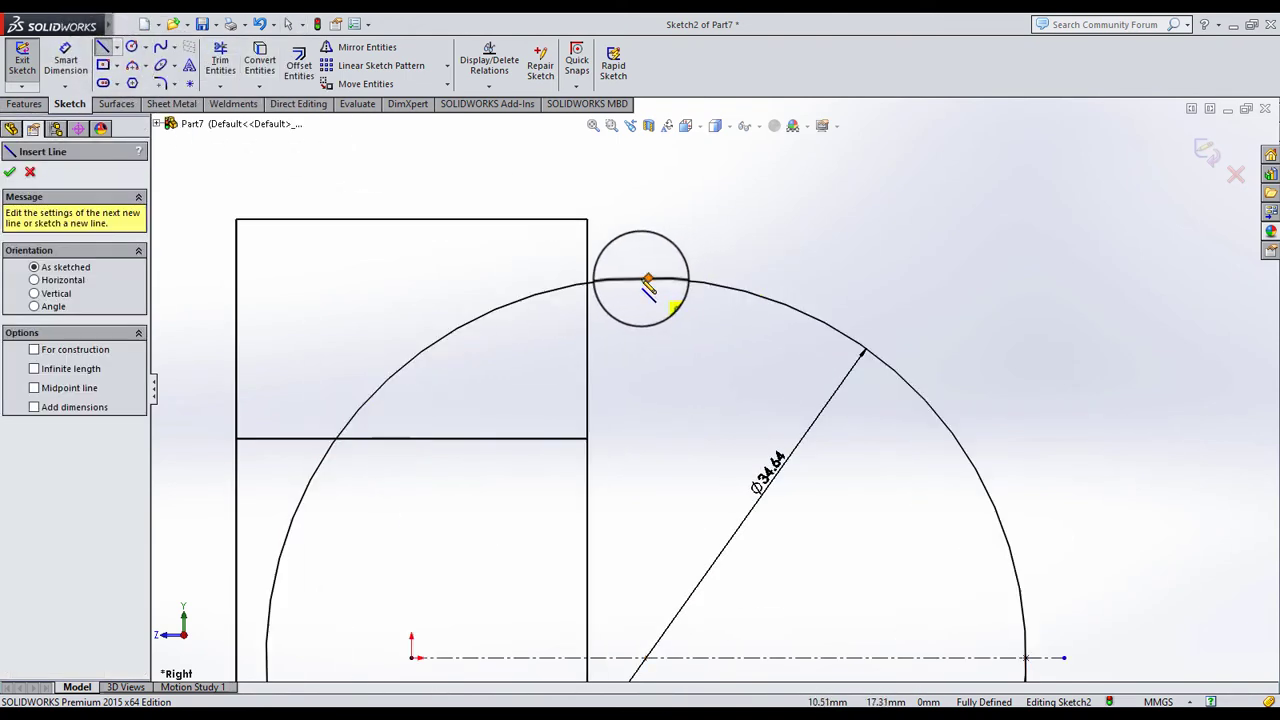
pyautogui.moveTo(645, 278); pyautogui.dragTo(466, 278)
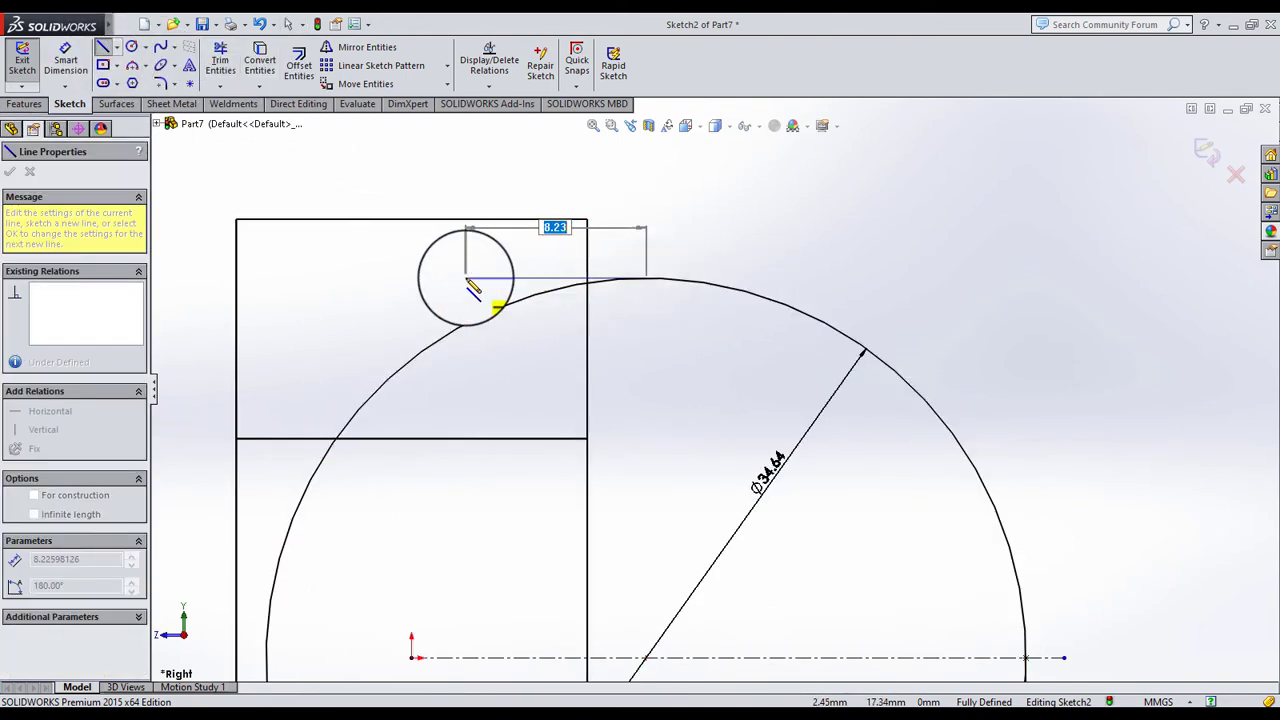
pyautogui.click(288, 30)
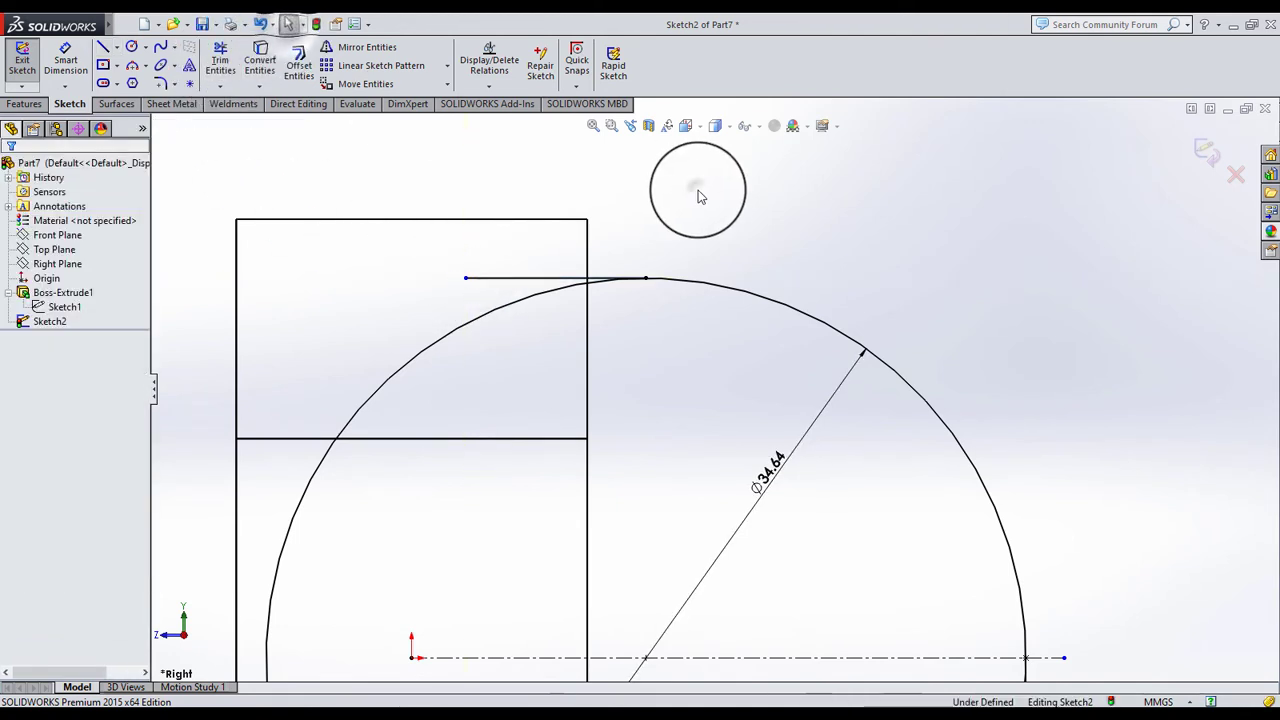
pyautogui.click(103, 47)
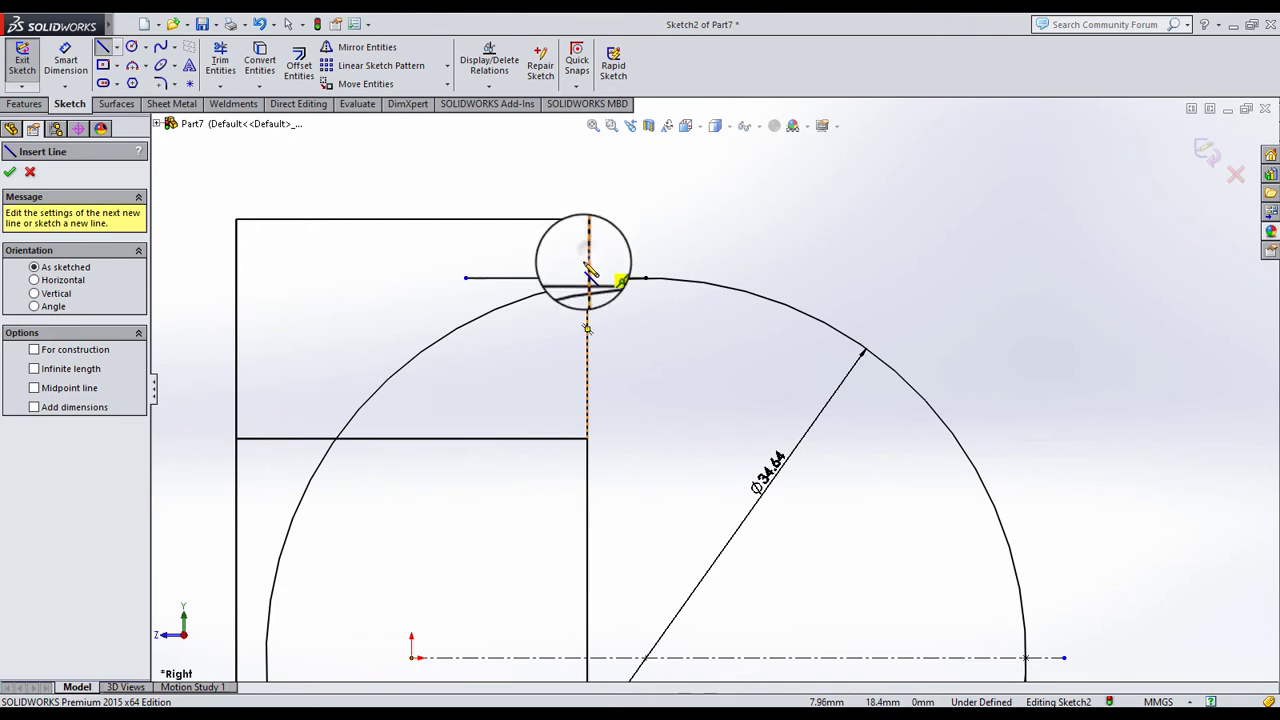
pyautogui.click(587, 255)
pyautogui.scroll(2, 605, 320)
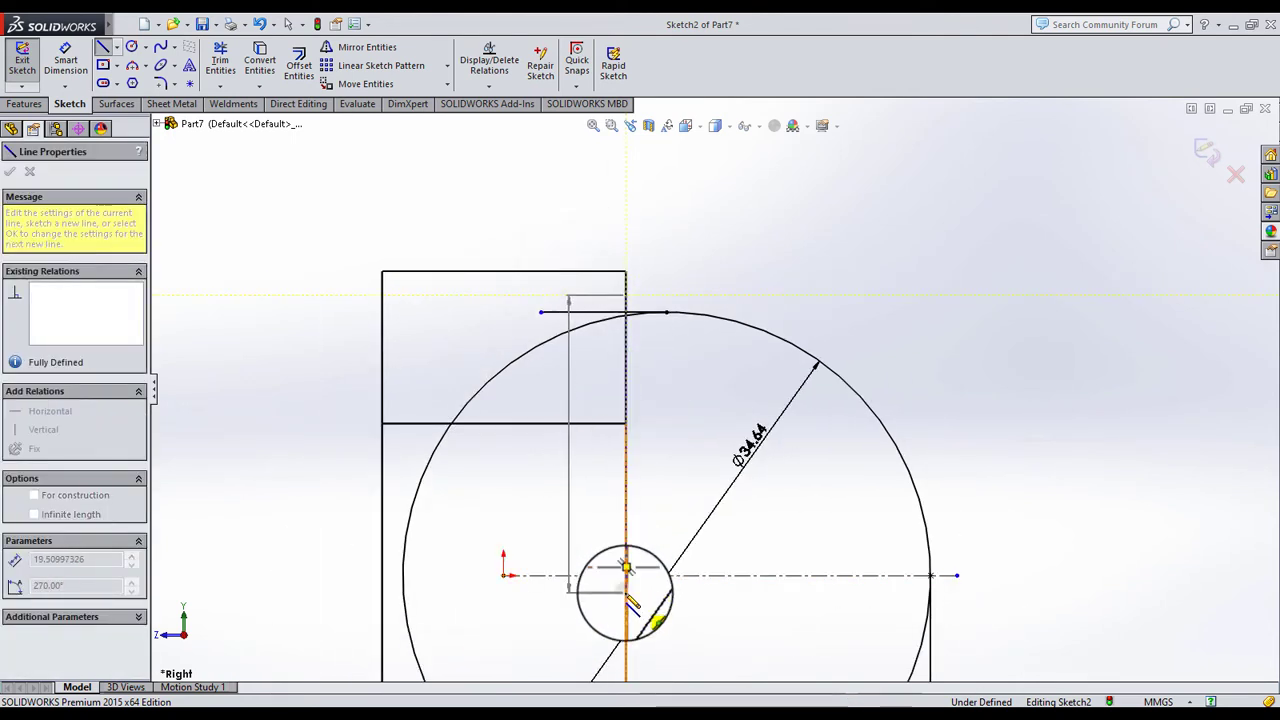
pyautogui.click(626, 594)
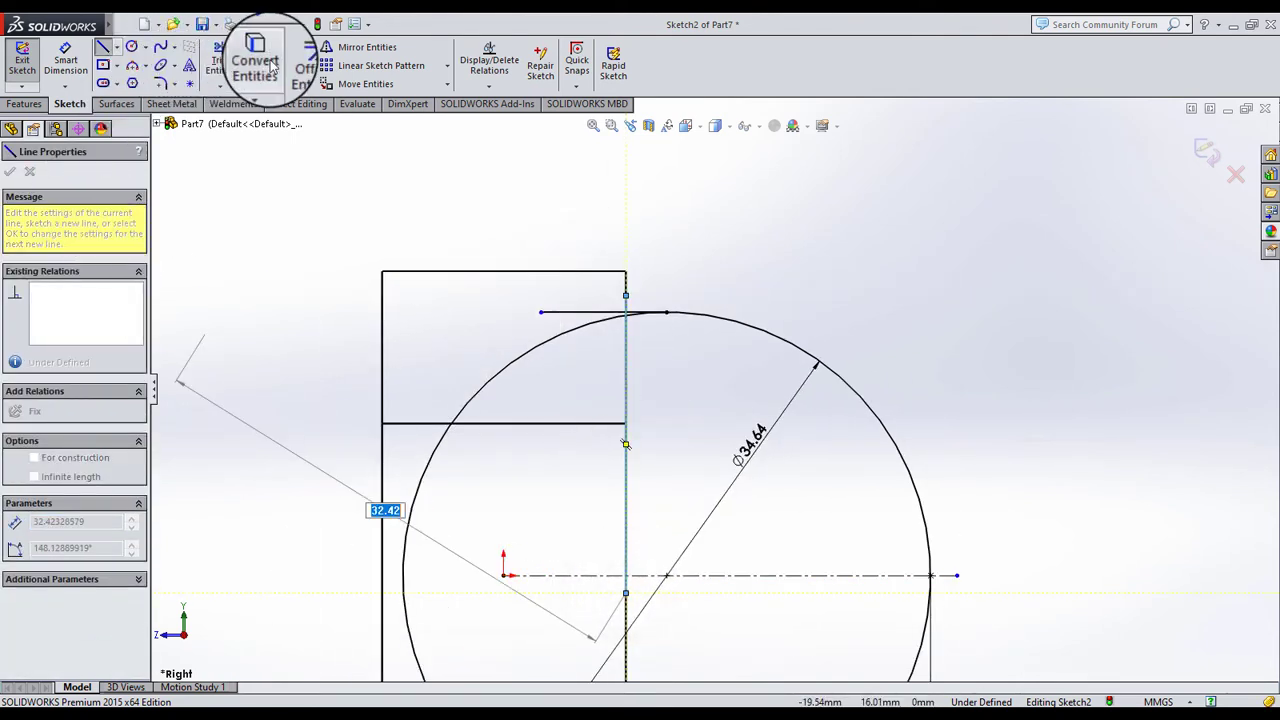
# Trim the excess line and circle portions to leave a quarter-arc profile
pyautogui.click(219, 64)
pyautogui.scroll(-3, 673, 300)
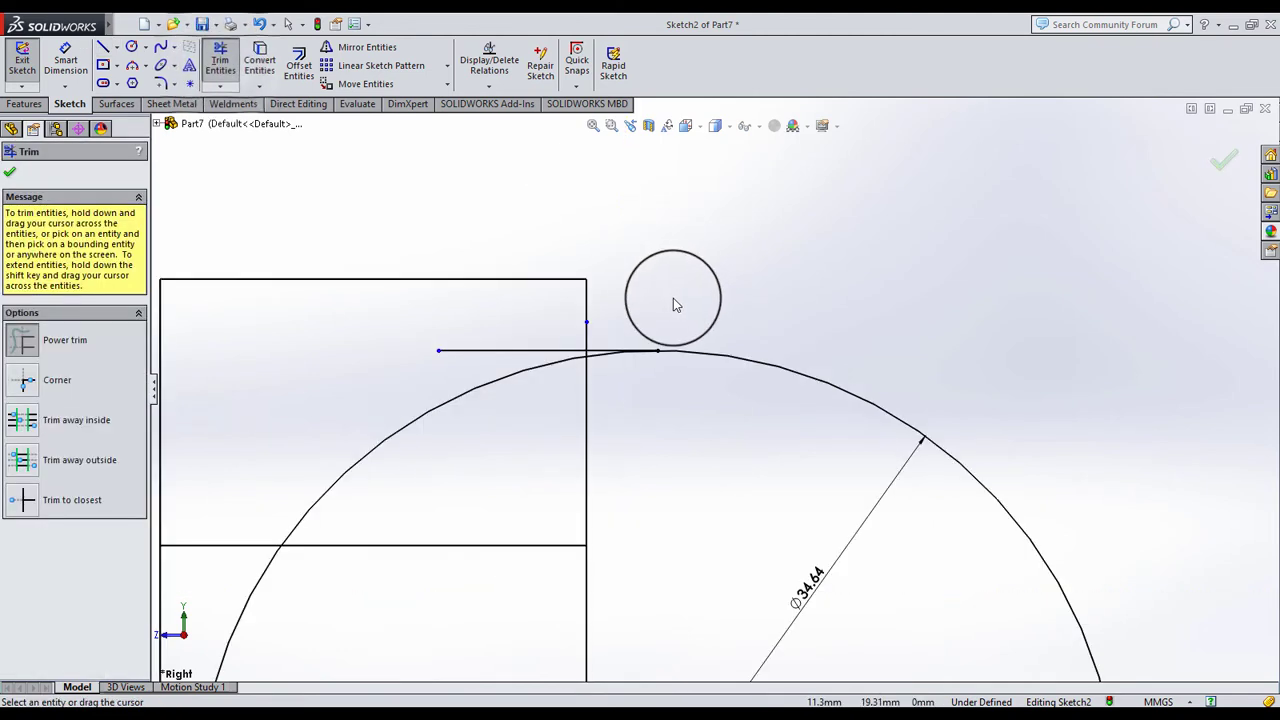
pyautogui.moveTo(596, 338); pyautogui.dragTo(548, 347)
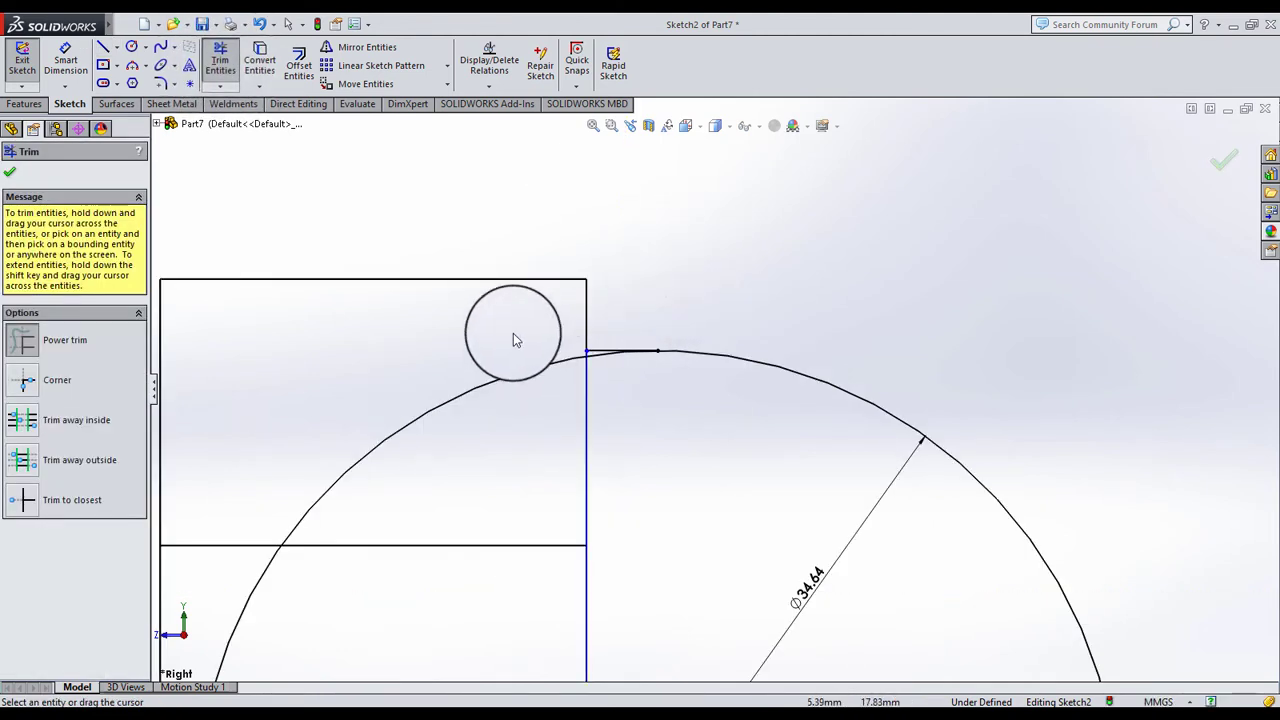
pyautogui.scroll(-3, 624, 384)
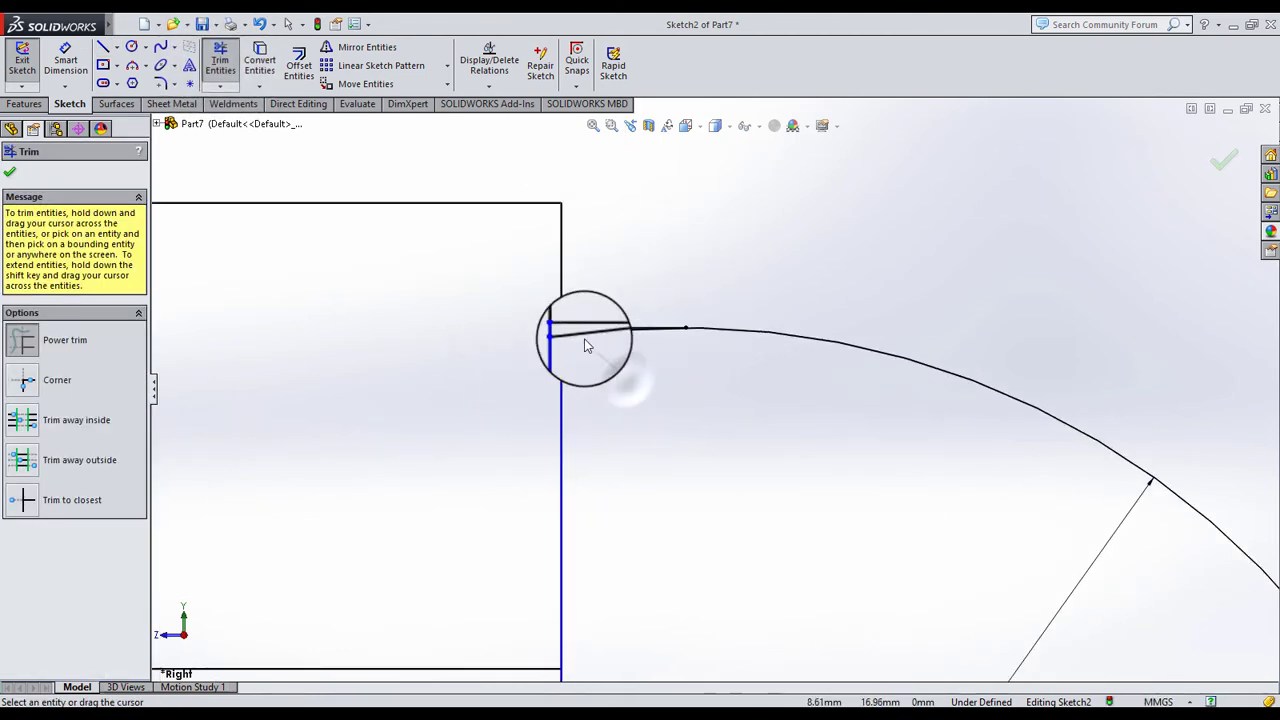
pyautogui.scroll(3, 700, 420)
pyautogui.scroll(3, 715, 500)
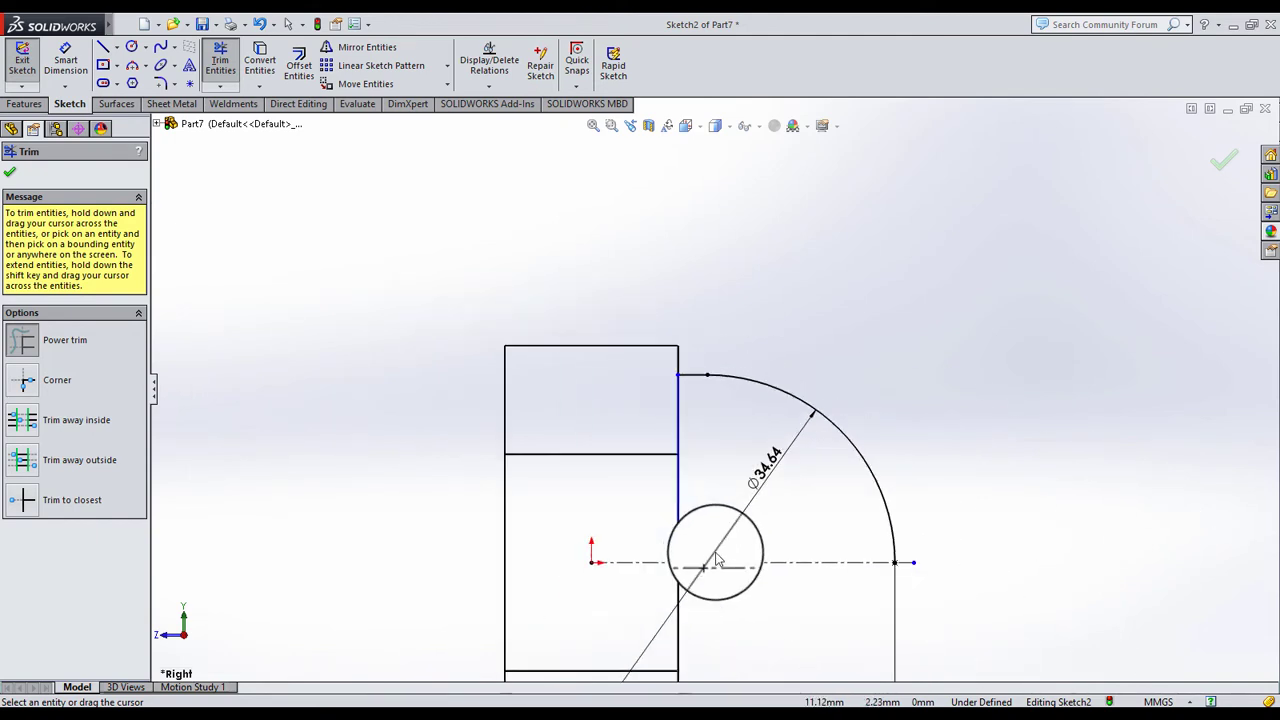
pyautogui.scroll(-2, 743, 600)
pyautogui.scroll(-2, 644, 510)
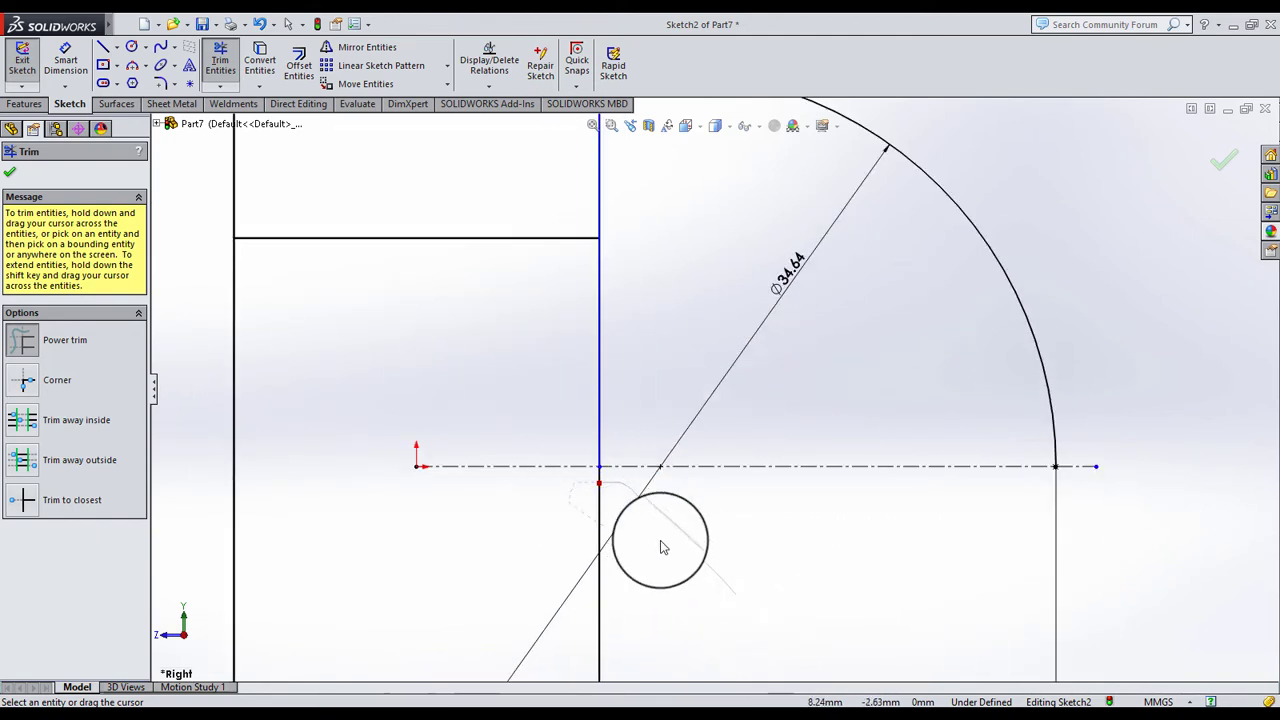
pyautogui.scroll(5, 820, 592)
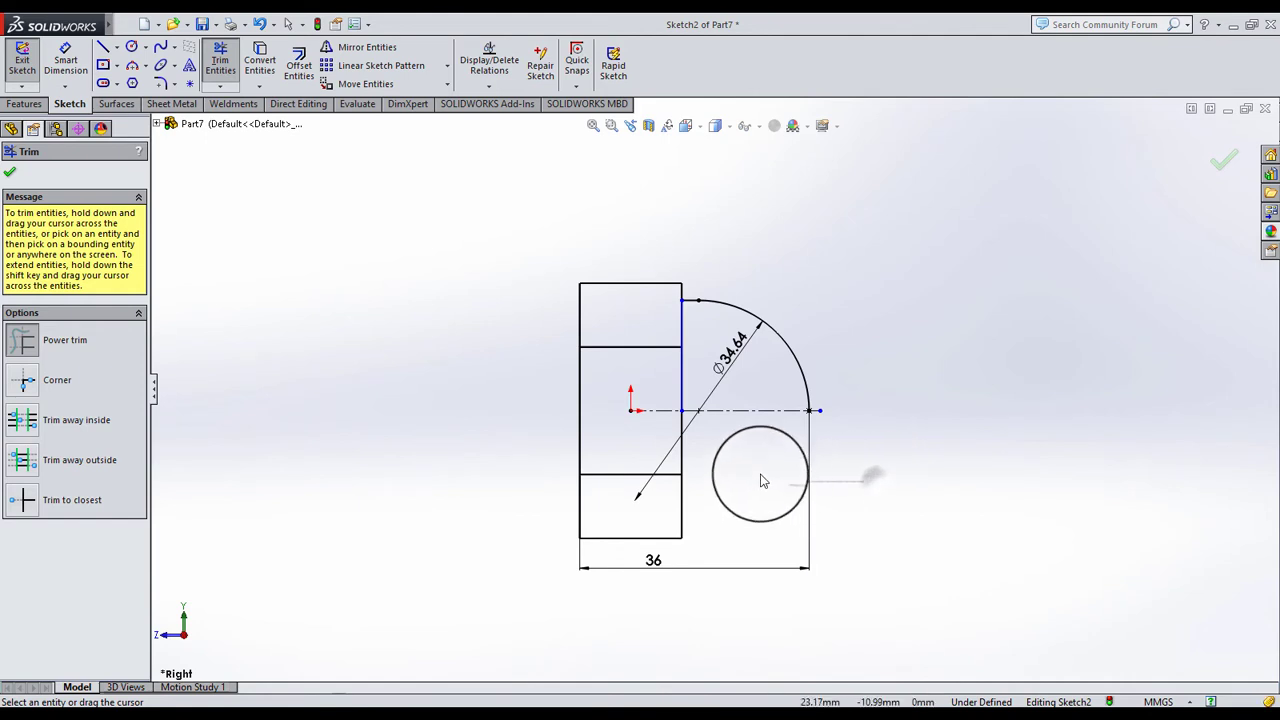
pyautogui.click(10, 171)
pyautogui.scroll(-5, 710, 378)
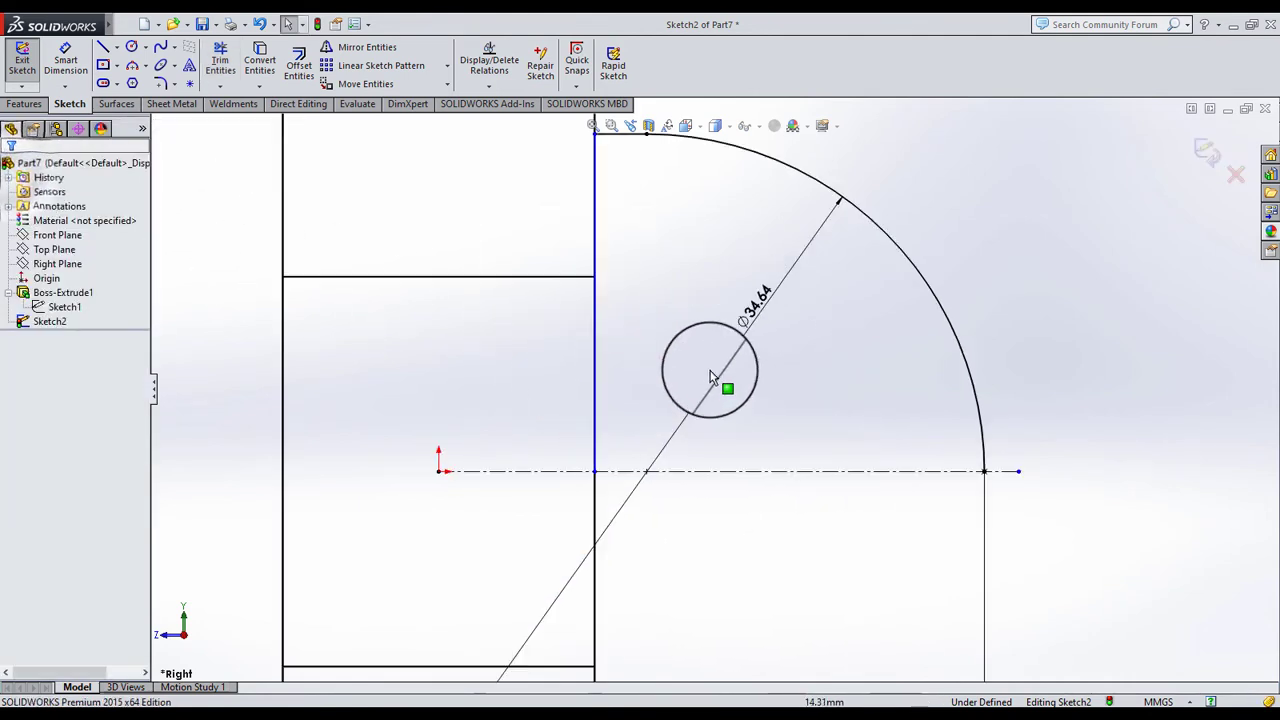
# Make the vertical line collinear with the nut's right face edge
pyautogui.click(617, 477)
pyautogui.scroll(2, 617, 477)
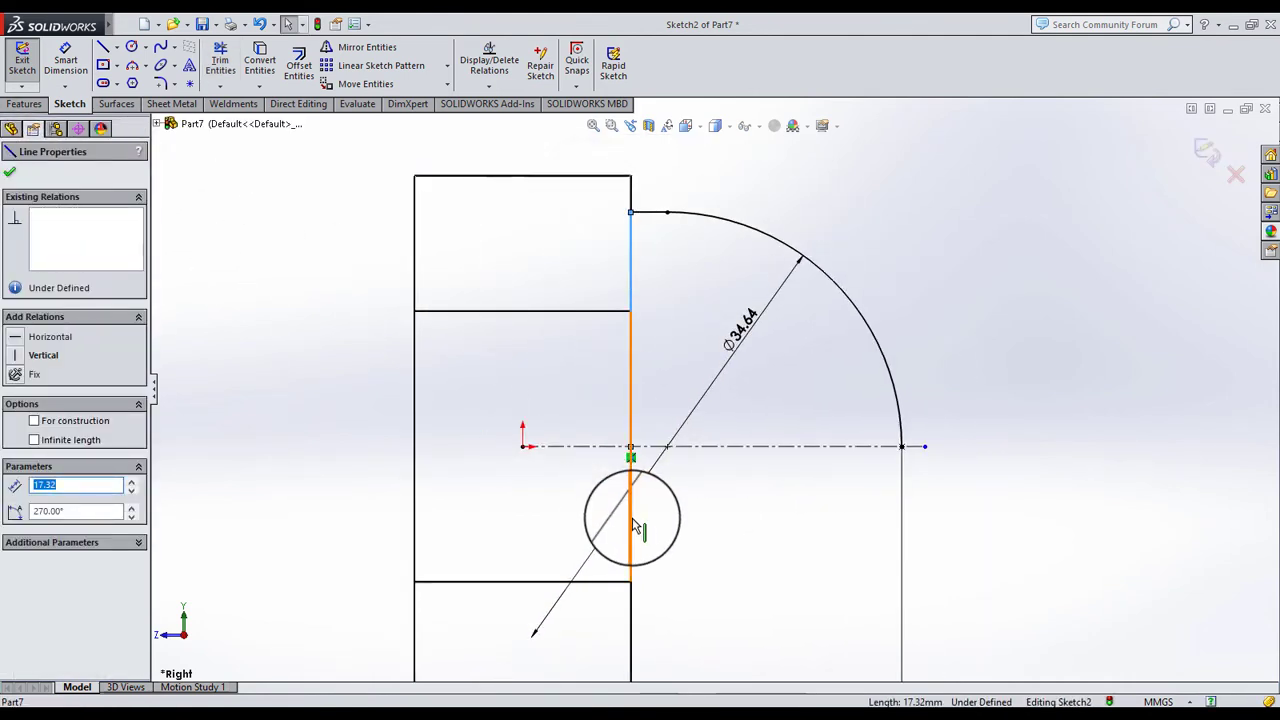
pyautogui.keyDown('ctrl'); pyautogui.click(634, 528); pyautogui.keyUp('ctrl')
pyautogui.click(20, 438)
pyautogui.click(314, 376)
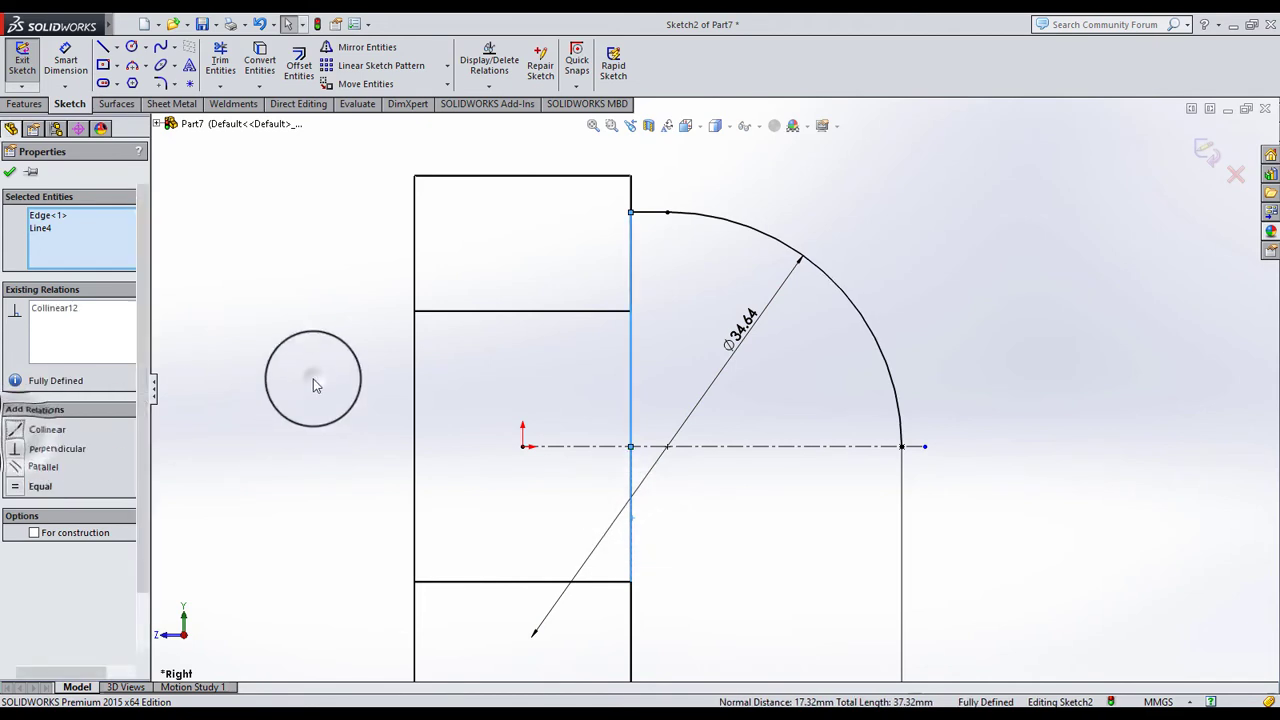
pyautogui.scroll(2, 732, 437)
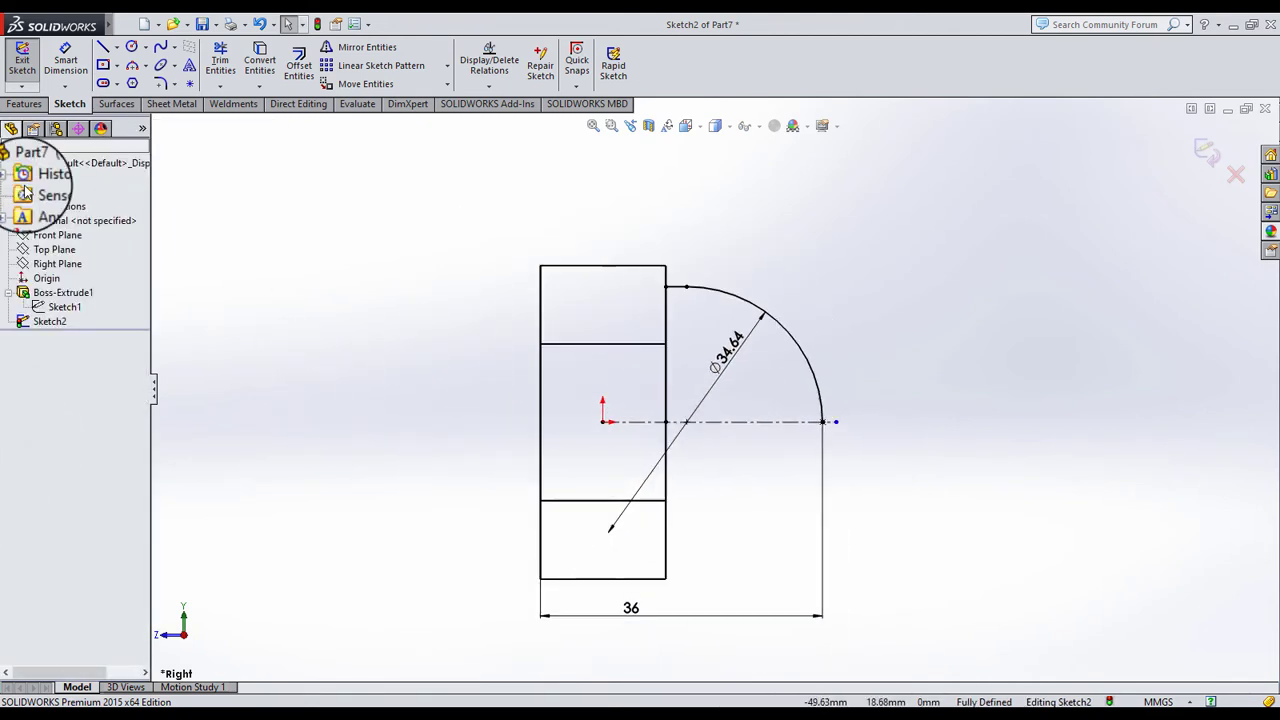
pyautogui.click(25, 104)
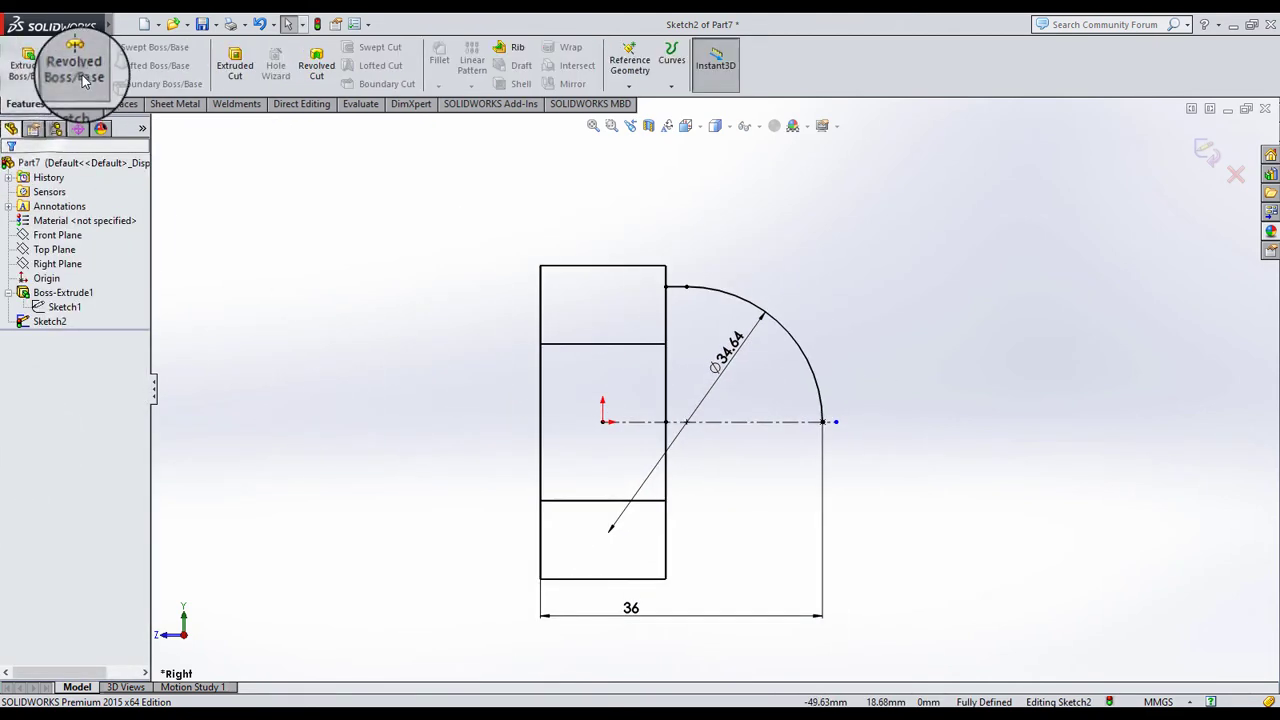
# Close the dome profile with a line along the centerline to the arc's end point
pyautogui.click(76, 62)
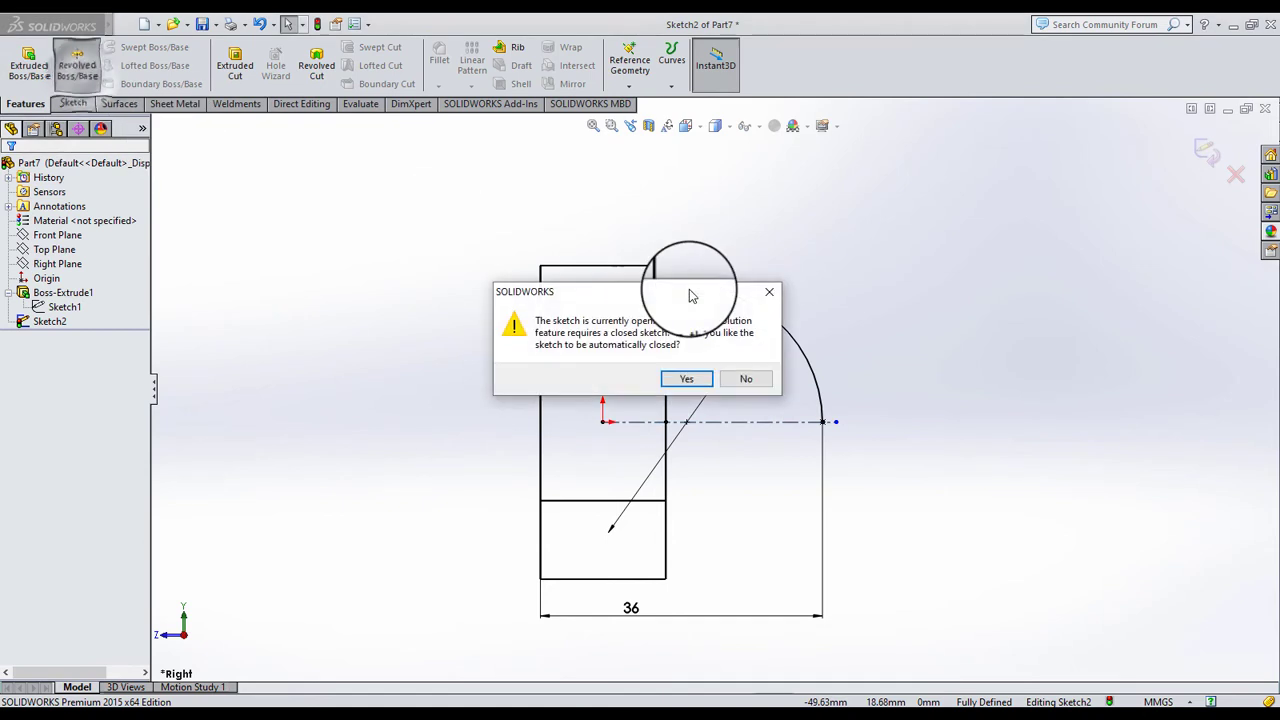
pyautogui.click(686, 378)
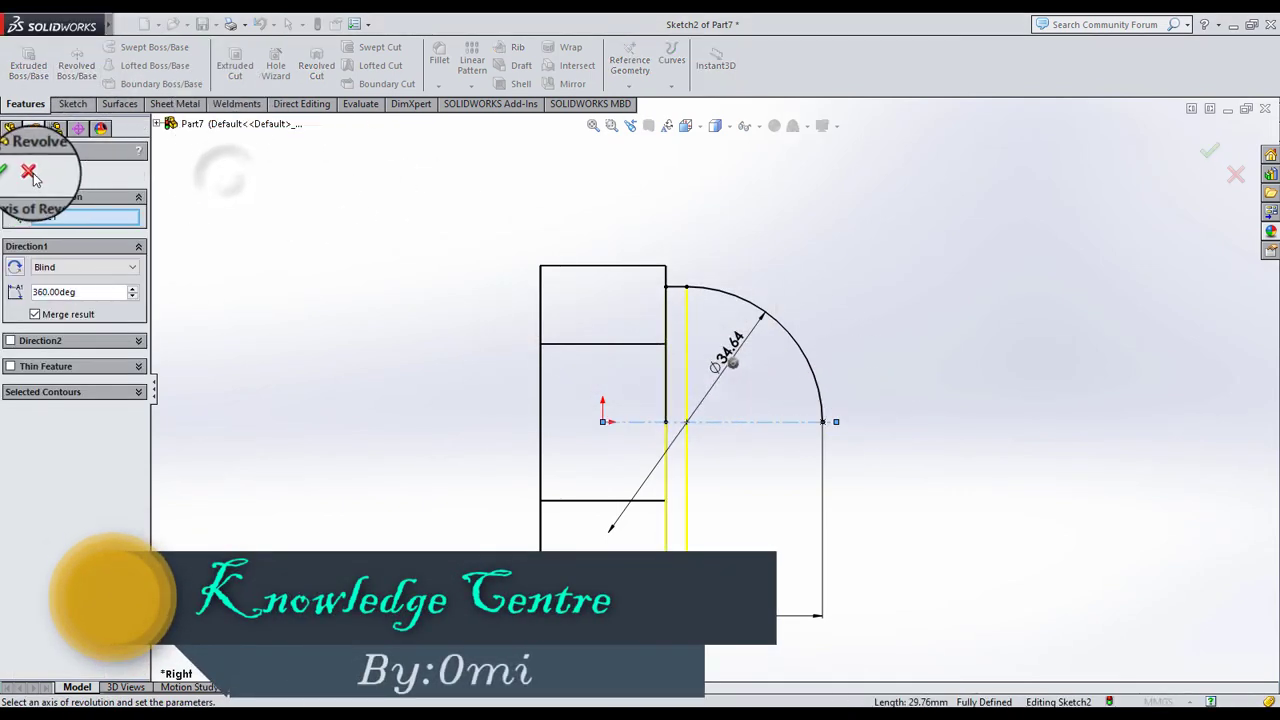
pyautogui.click(30, 170)
pyautogui.click(72, 104)
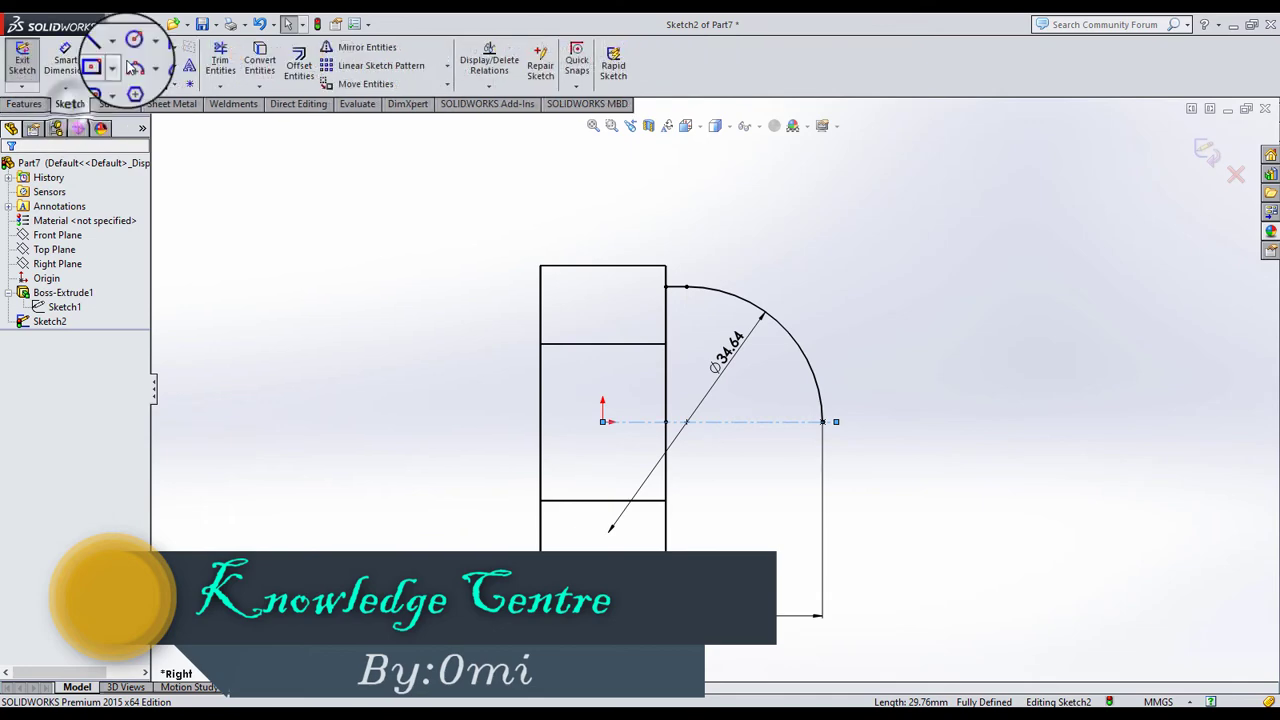
pyautogui.click(102, 47)
pyautogui.click(602, 421)
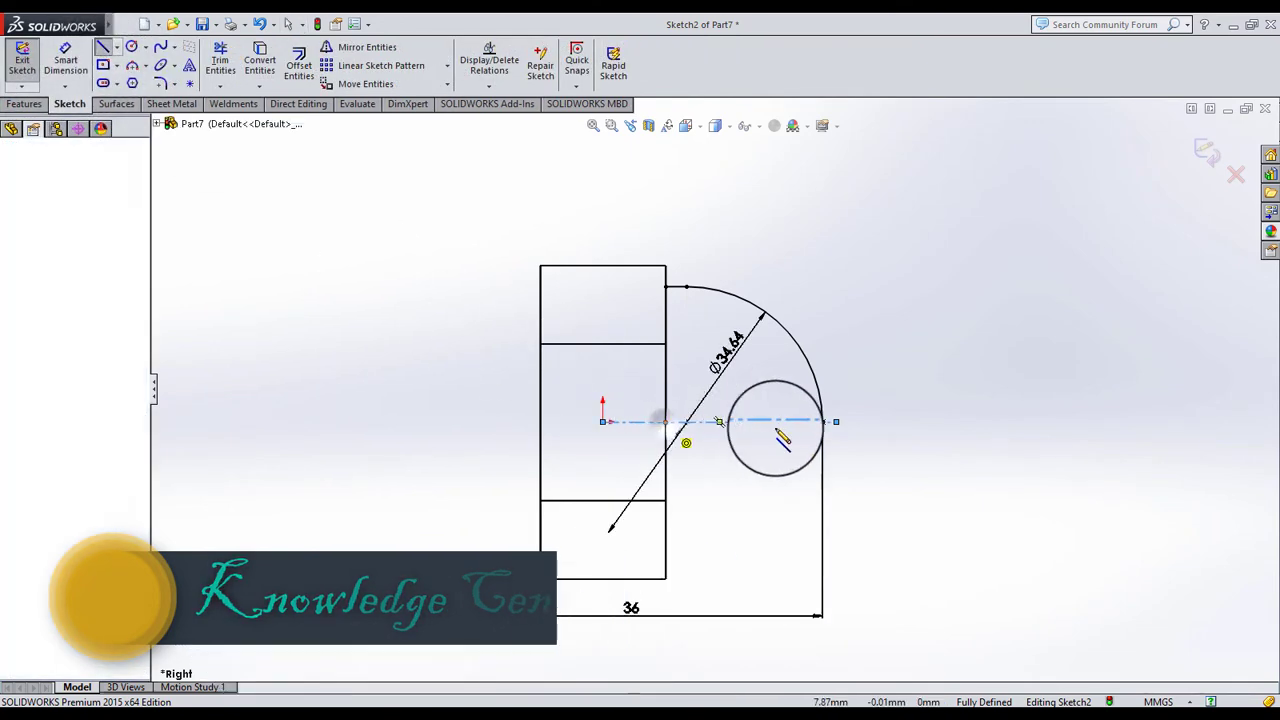
pyautogui.click(822, 422)
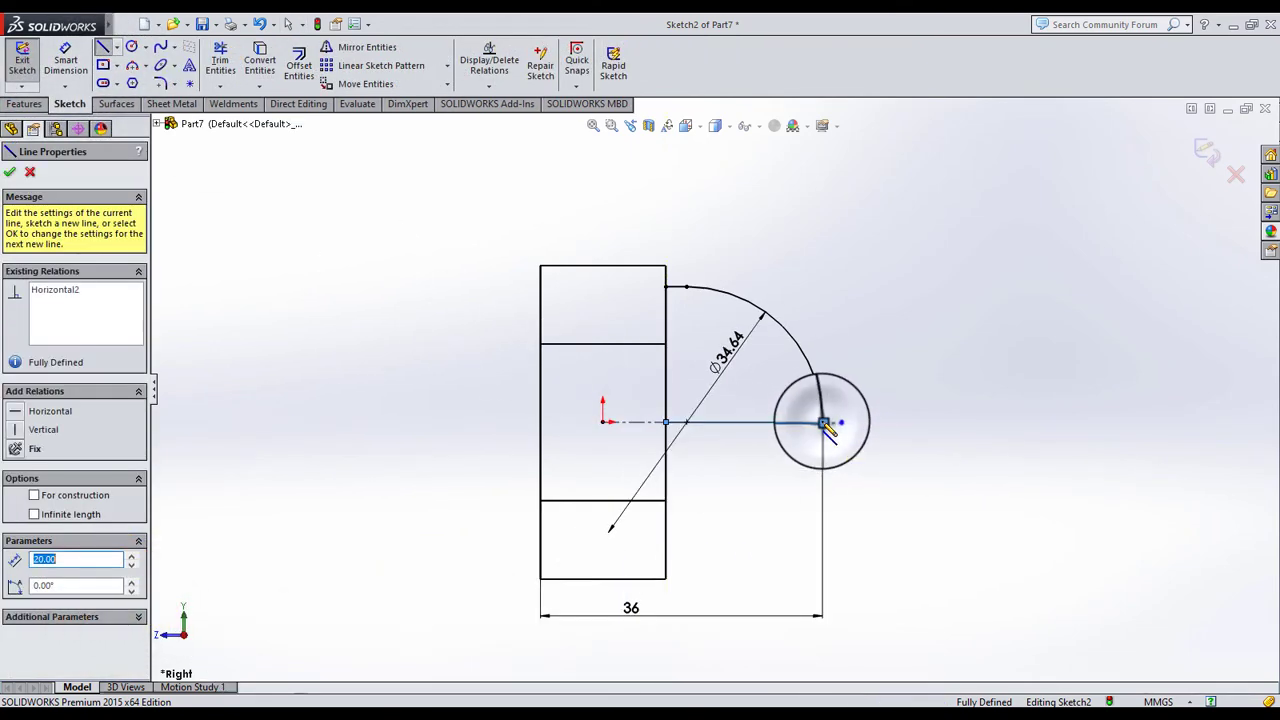
pyautogui.click(10, 172)
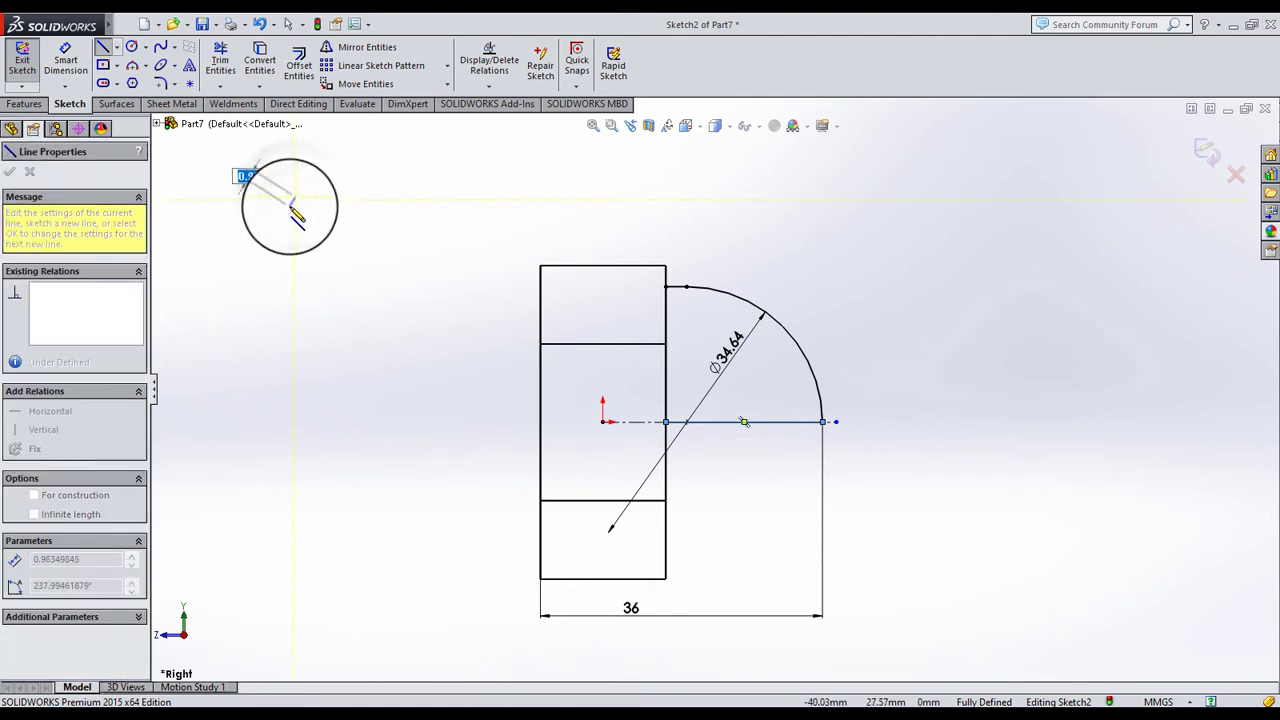
pyautogui.click(288, 26)
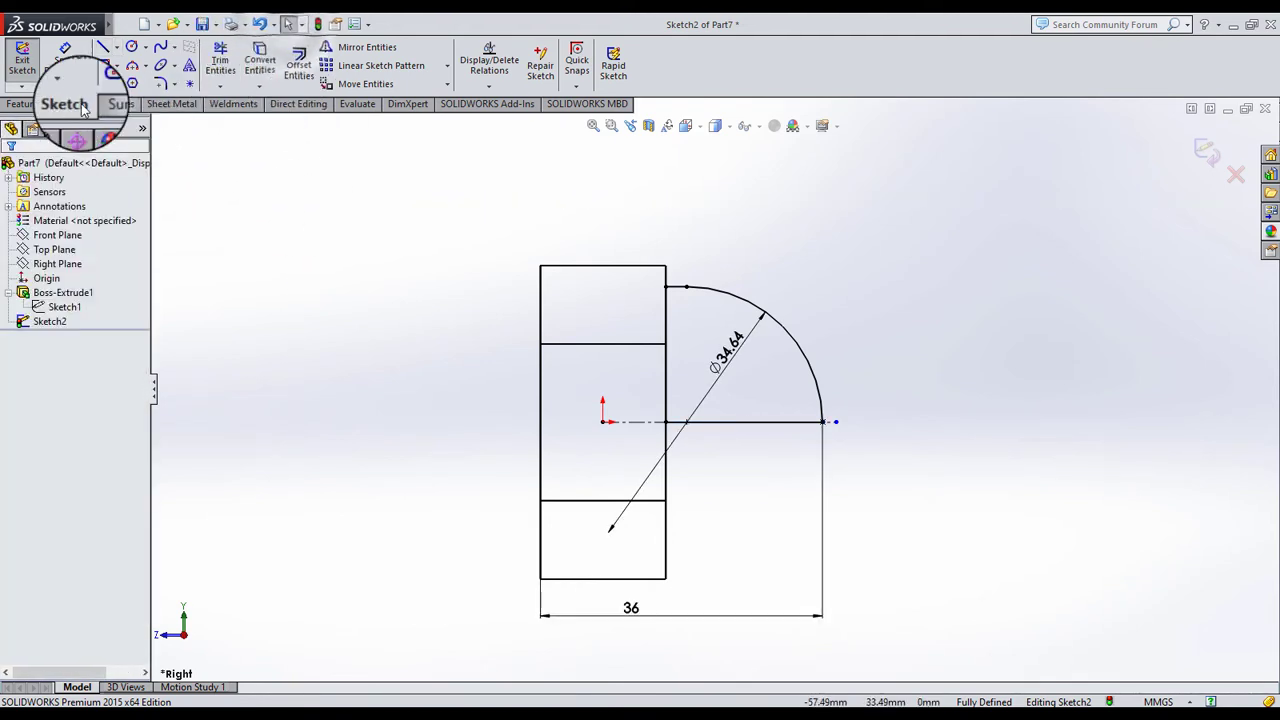
# Revolve the quarter-circle region 360° about Line1 to create the dome
pyautogui.click(24, 103)
pyautogui.click(84, 80)
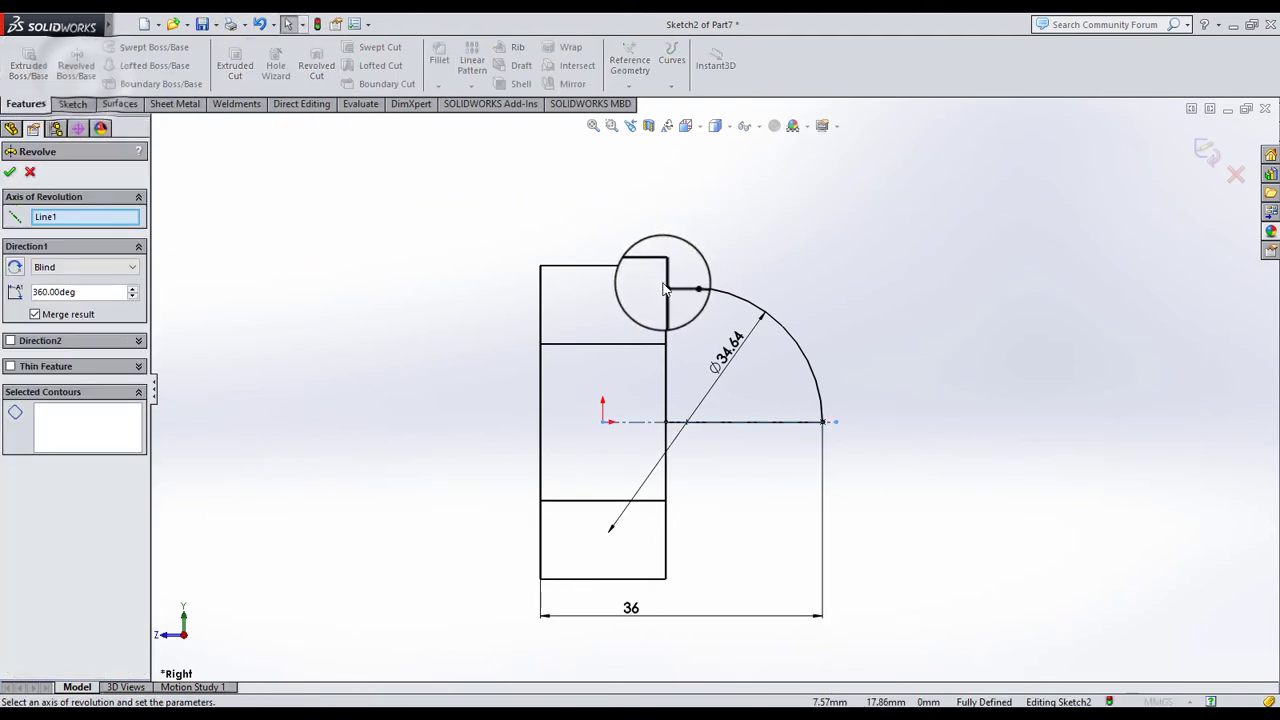
pyautogui.click(740, 370)
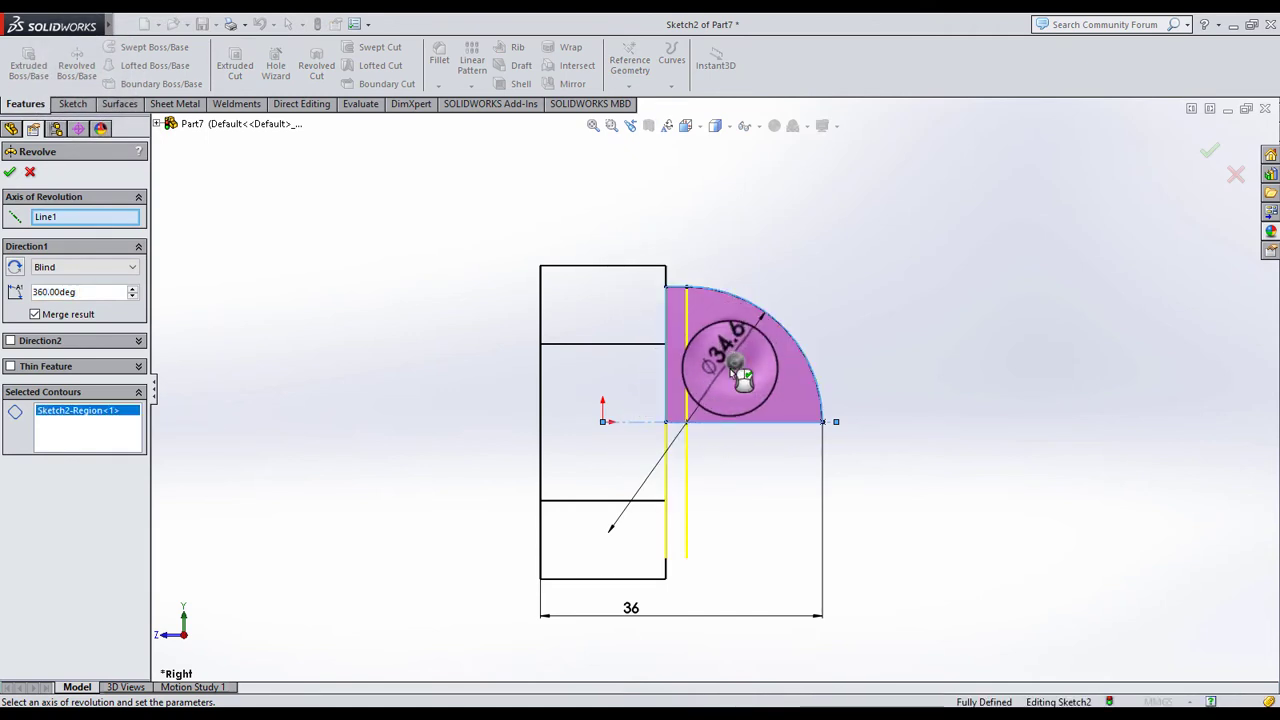
pyautogui.click(11, 174)
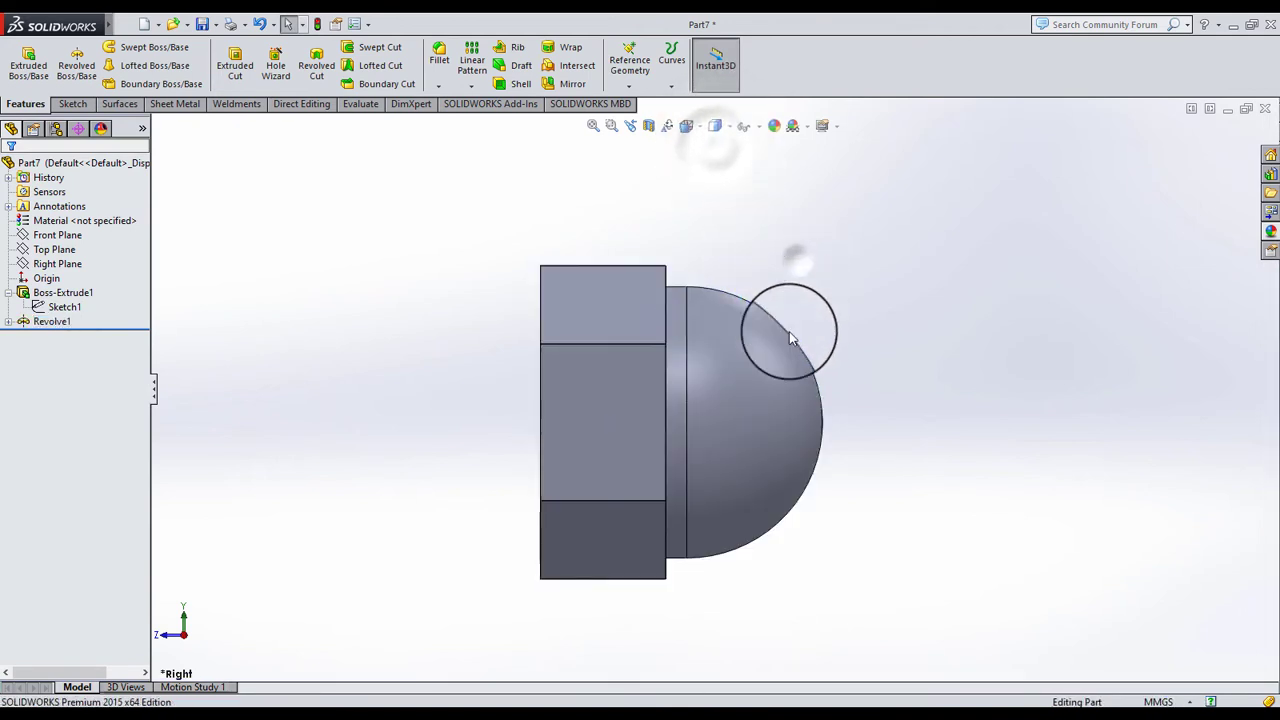
# Edit Sketch2 of Revolve1 and drag the vertical line's endpoint onto the intersection
pyautogui.click(8, 321)
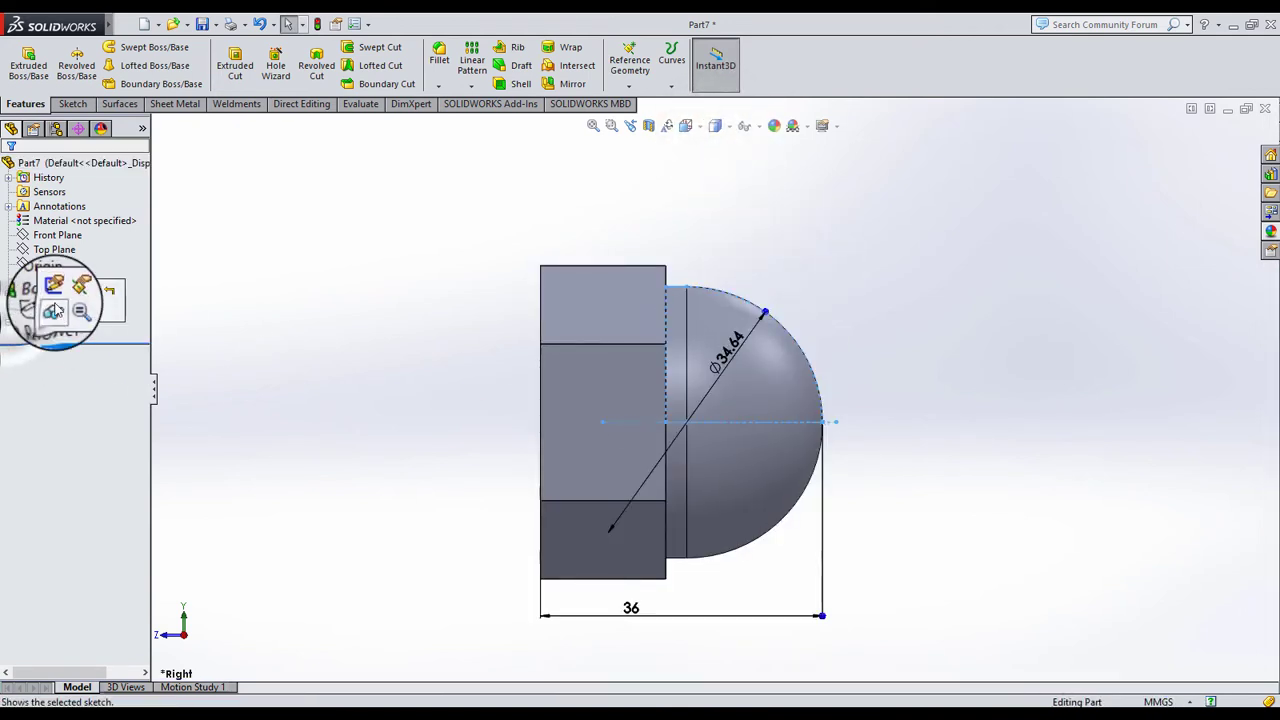
pyautogui.click(45, 295)
pyautogui.scroll(-5, 805, 461)
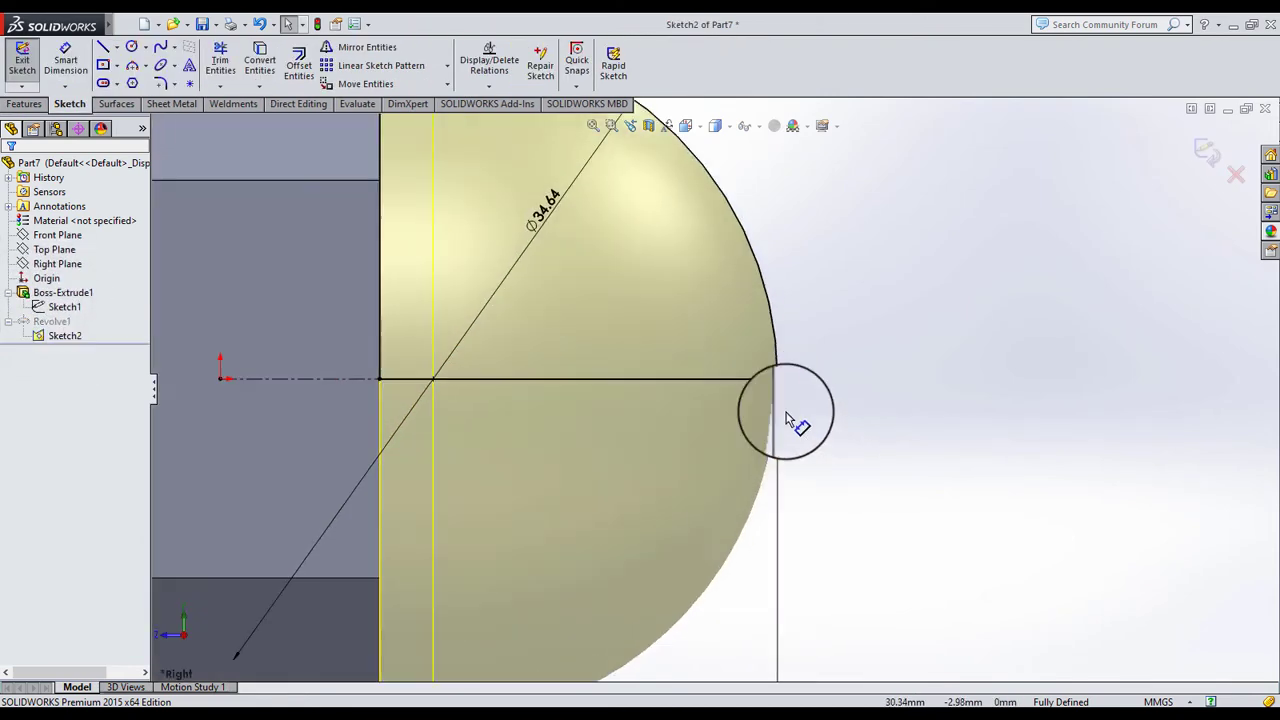
pyautogui.scroll(-5, 300, 380)
pyautogui.scroll(-5, 515, 404)
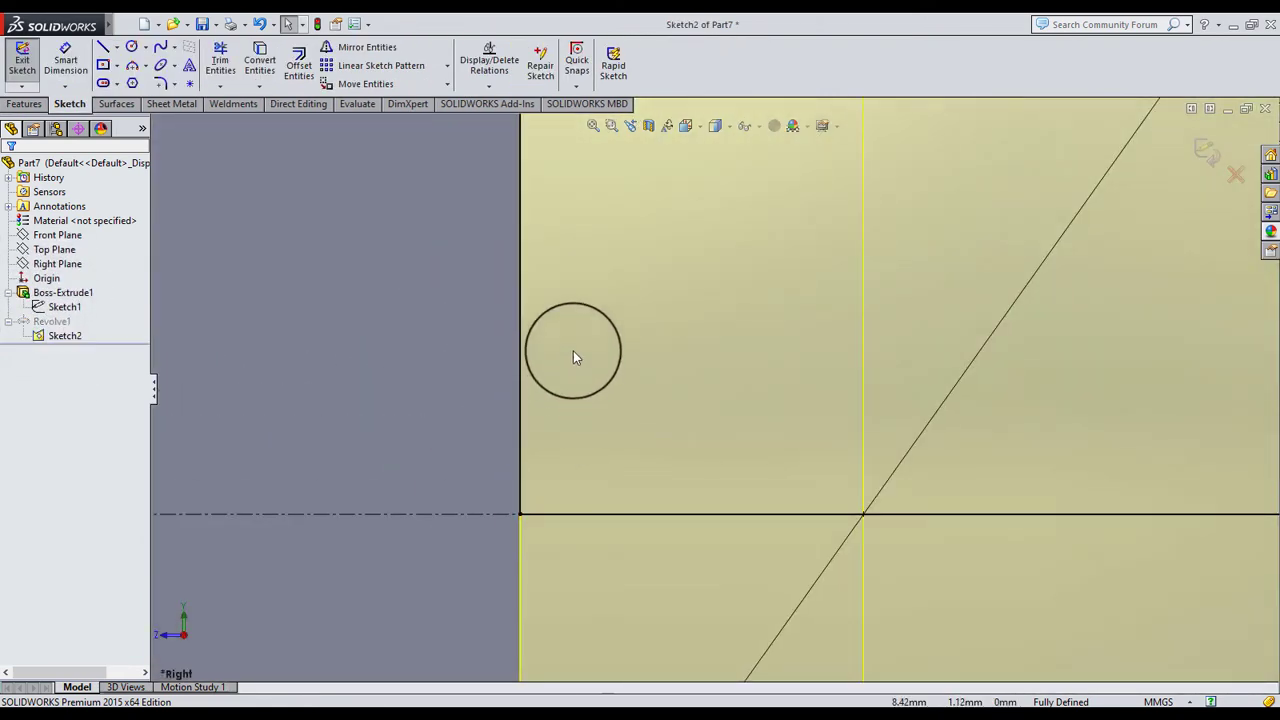
pyautogui.scroll(3, 610, 290)
pyautogui.scroll(3, 737, 177)
pyautogui.scroll(-3, 731, 157)
pyautogui.scroll(-3, 669, 172)
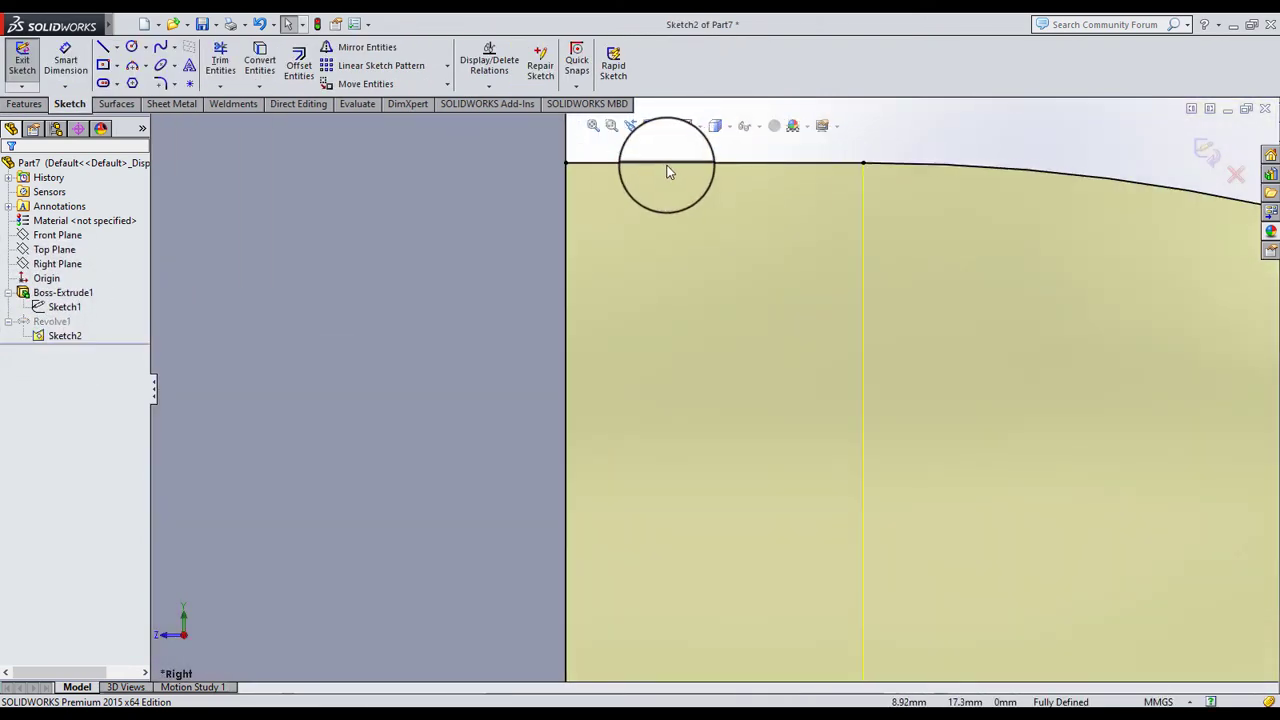
pyautogui.scroll(-3, 574, 203)
pyautogui.scroll(1, 626, 263)
pyautogui.moveTo(626, 263)
pyautogui.mouseDown(button='middle')
pyautogui.moveTo(583, 297)
pyautogui.moveTo(672, 296)
pyautogui.mouseUp(button='middle')
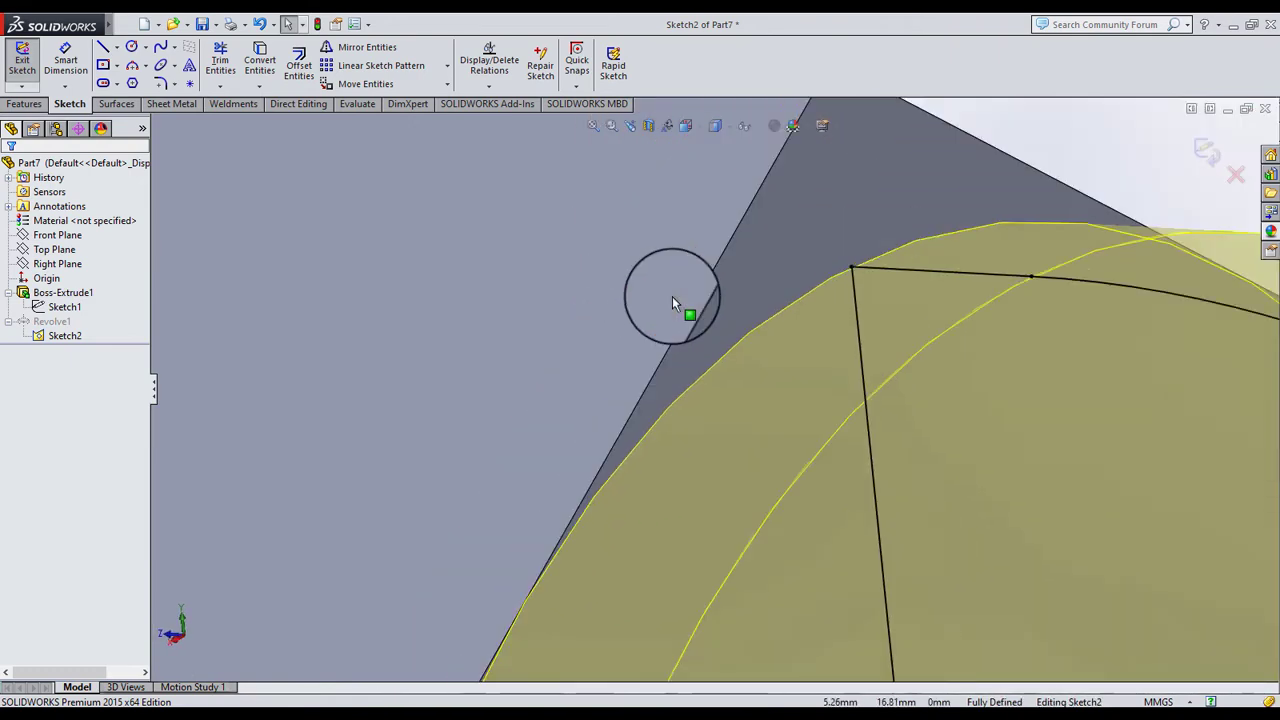
pyautogui.scroll(3, 672, 296)
pyautogui.scroll(2, 723, 343)
pyautogui.moveTo(839, 432); pyautogui.dragTo(826, 346, button='middle')
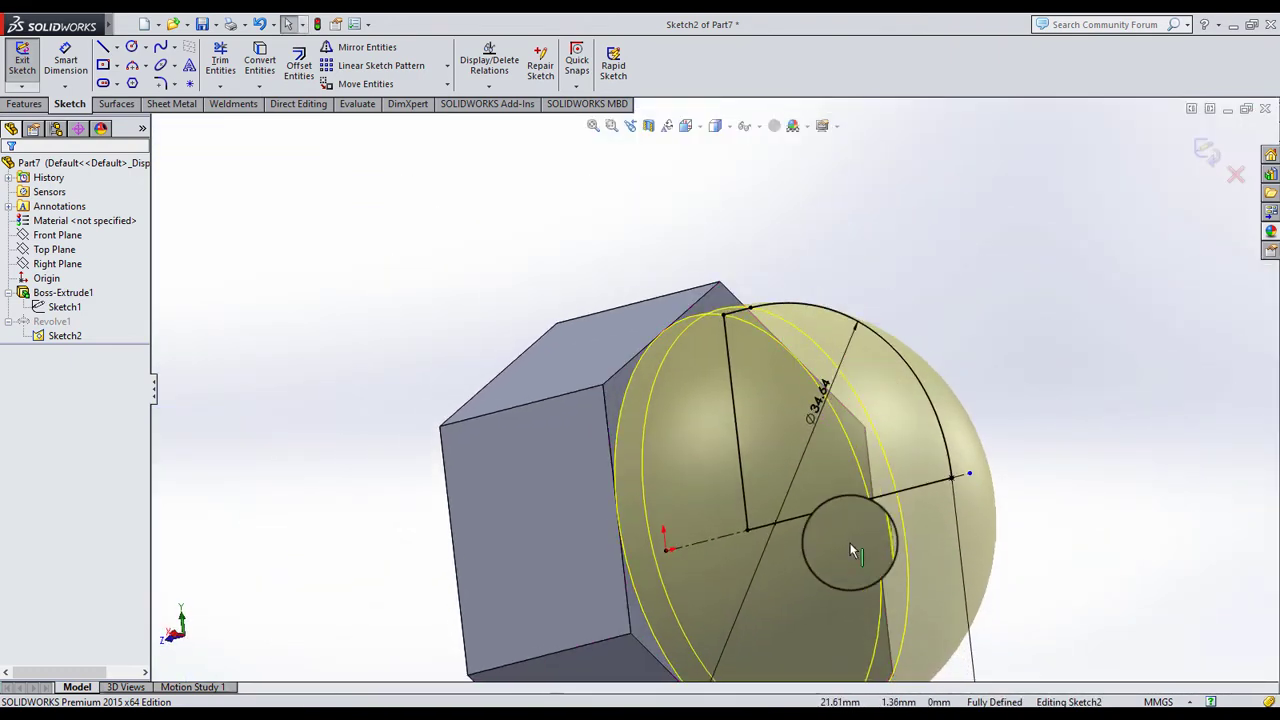
pyautogui.scroll(2, 698, 459)
pyautogui.scroll(-2, 698, 459)
pyautogui.scroll(-3, 794, 400)
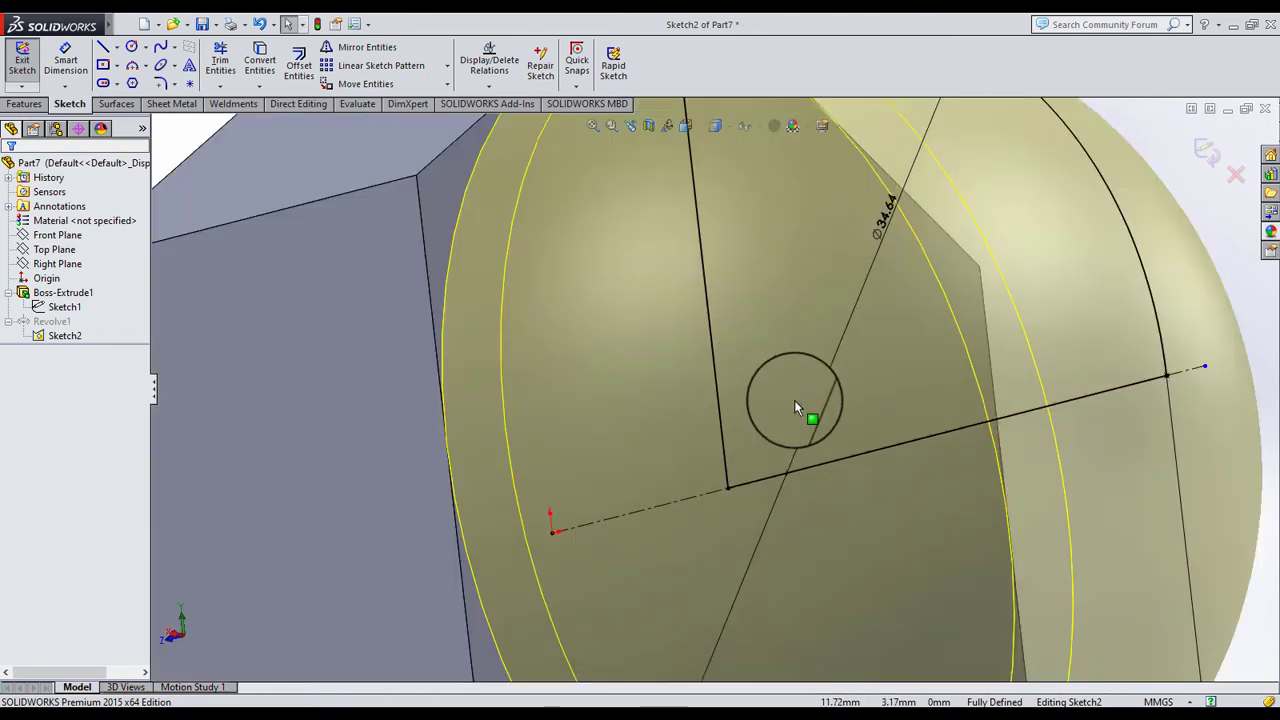
pyautogui.scroll(-2, 741, 497)
pyautogui.scroll(-2, 654, 500)
pyautogui.scroll(-1, 652, 496)
pyautogui.scroll(-1, 678, 470)
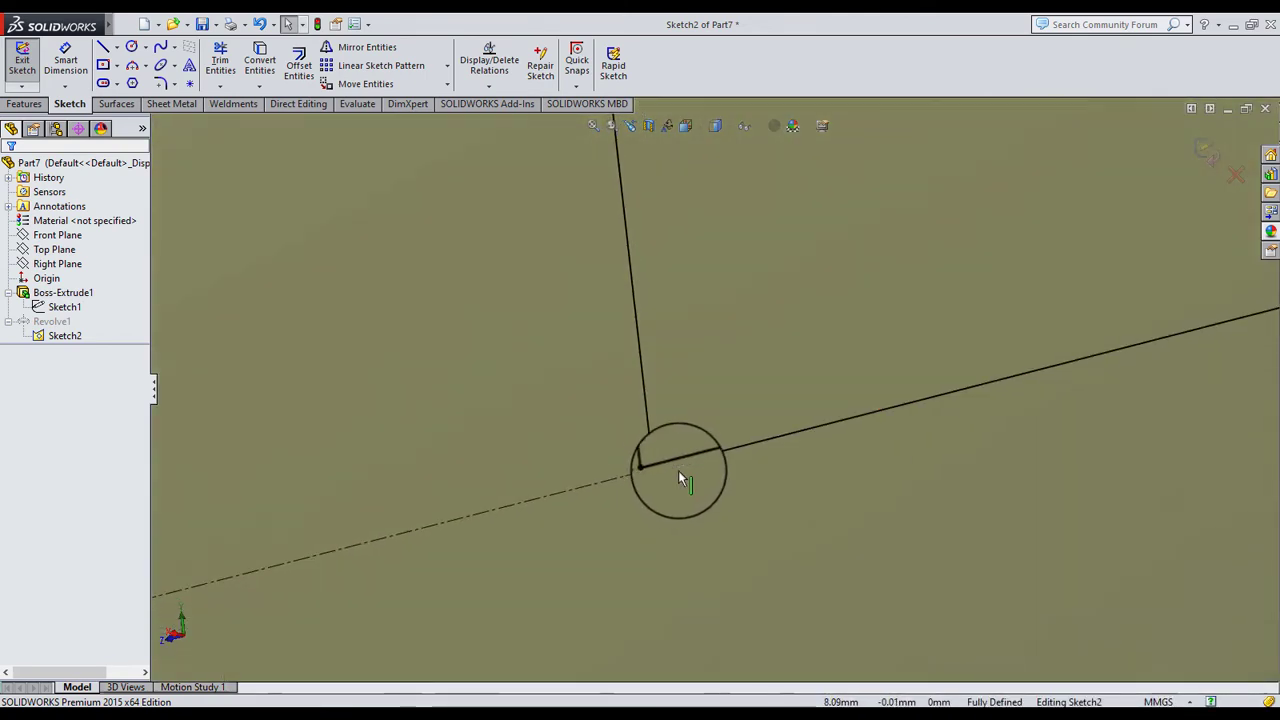
pyautogui.scroll(-1, 678, 470)
pyautogui.moveTo(679, 470); pyautogui.dragTo(651, 452)
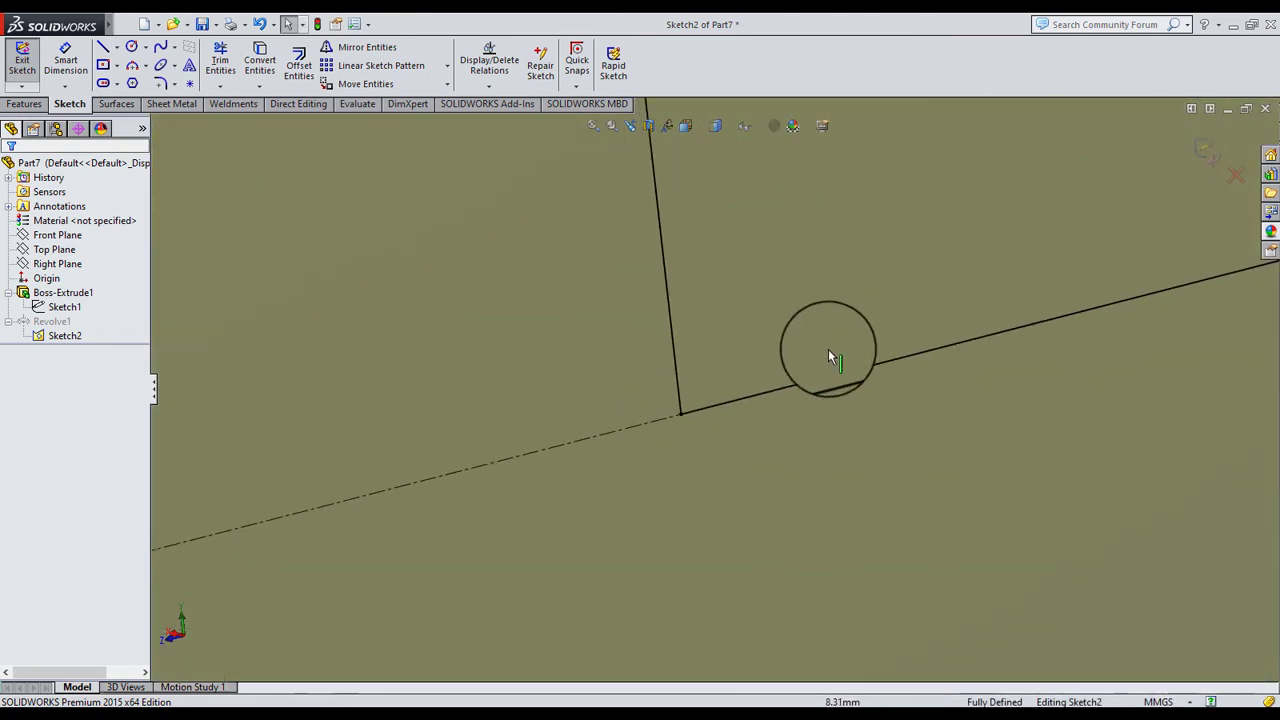
# Check the corrected line junction from other angles and exit the sketch to rebuild the dome
pyautogui.scroll(1, 831, 345)
pyautogui.scroll(1, 836, 330)
pyautogui.scroll(2, 837, 327)
pyautogui.scroll(2, 838, 326)
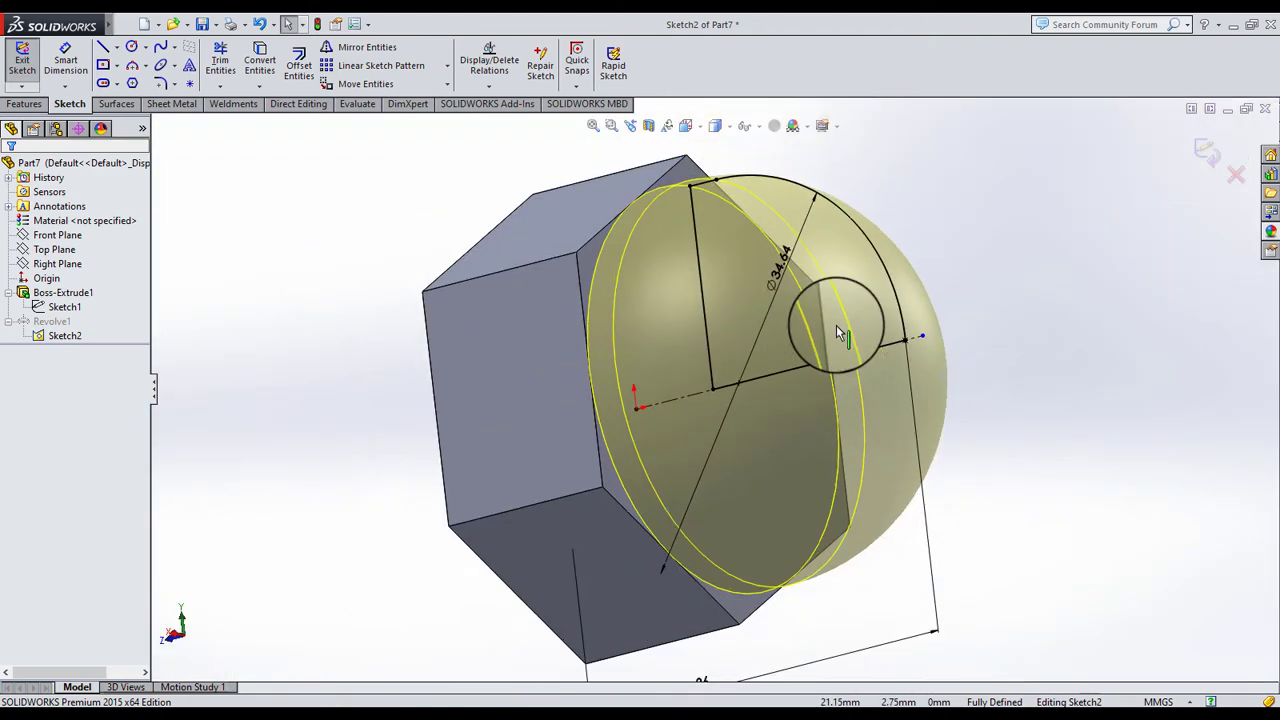
pyautogui.moveTo(836, 325)
pyautogui.mouseDown(button='middle')
pyautogui.moveTo(871, 371)
pyautogui.moveTo(929, 391)
pyautogui.moveTo(909, 386)
pyautogui.mouseUp(button='middle')
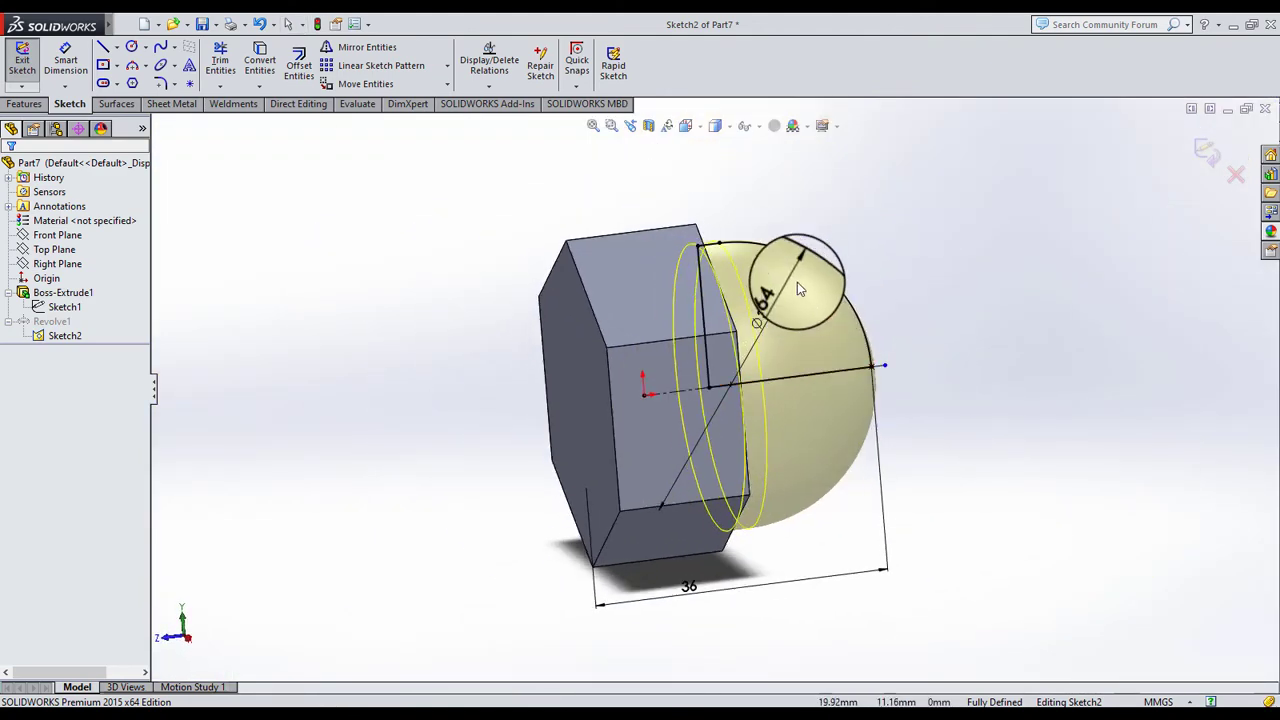
pyautogui.scroll(-2, 694, 234)
pyautogui.scroll(-2, 503, 240)
pyautogui.scroll(-2, 569, 366)
pyautogui.scroll(-1, 597, 347)
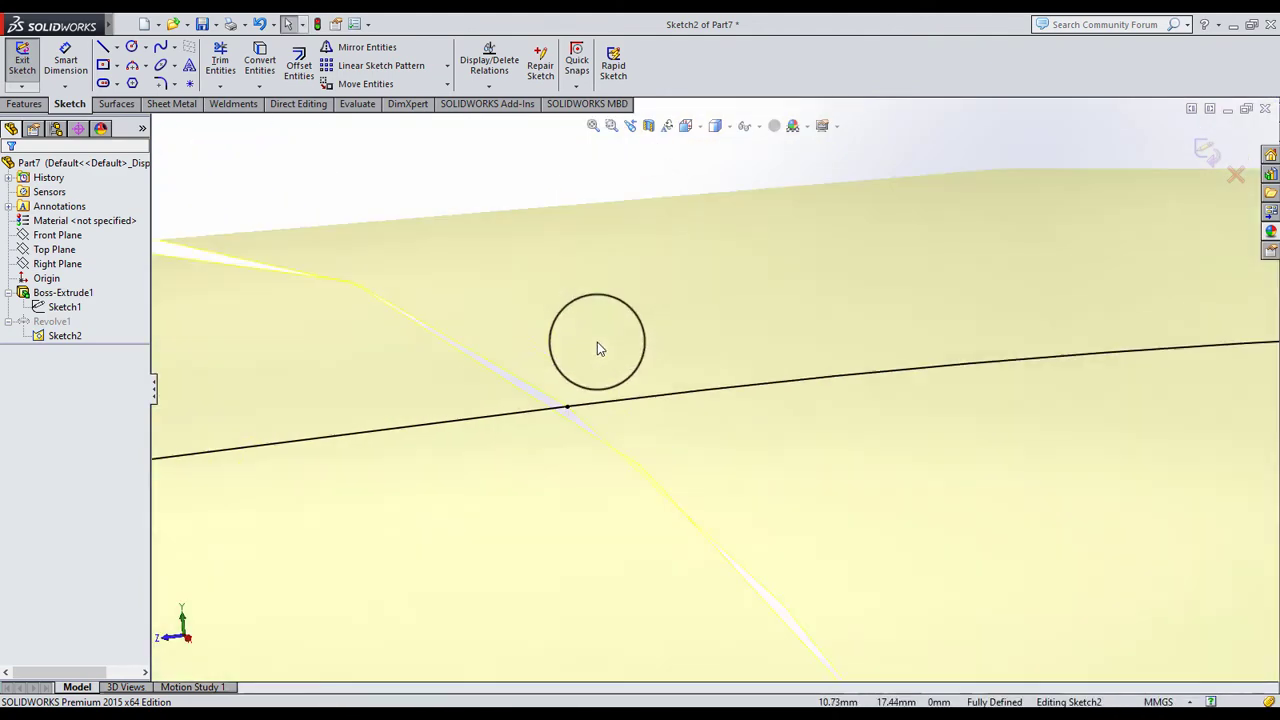
pyautogui.scroll(-2, 610, 420)
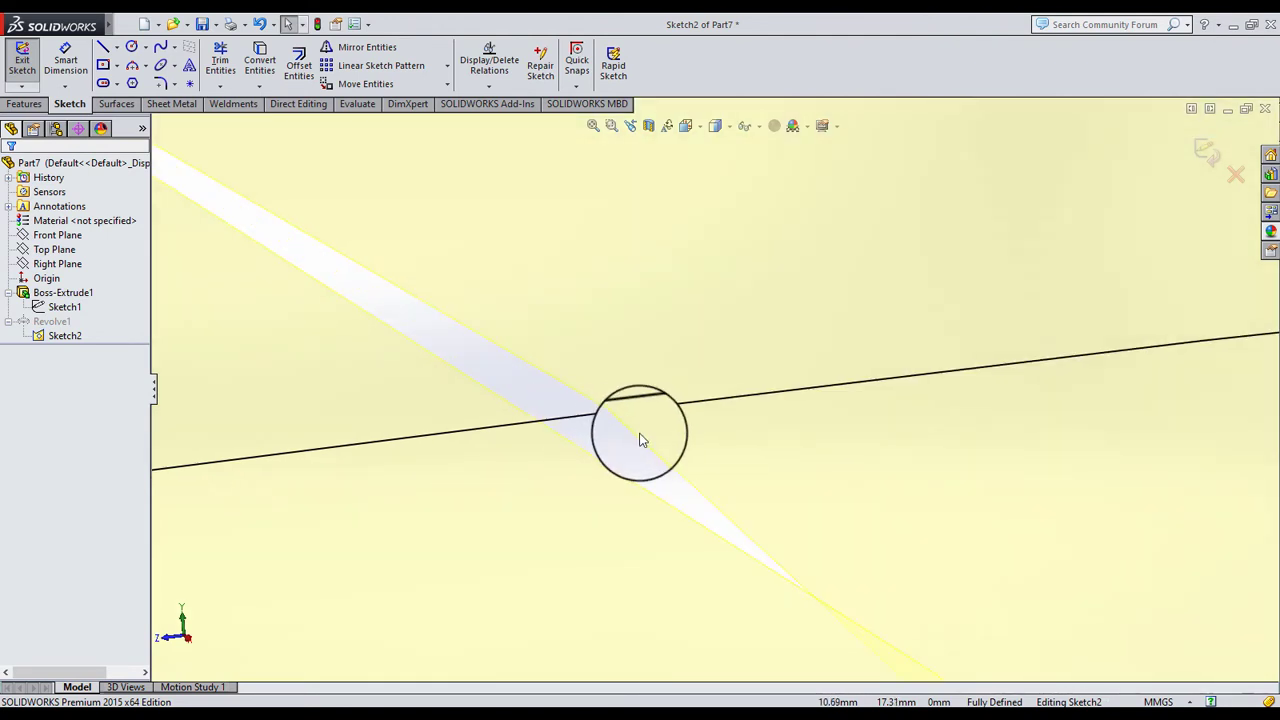
pyautogui.scroll(-2, 630, 420)
pyautogui.scroll(-1, 666, 417)
pyautogui.scroll(-2, 674, 414)
pyautogui.scroll(-1, 665, 405)
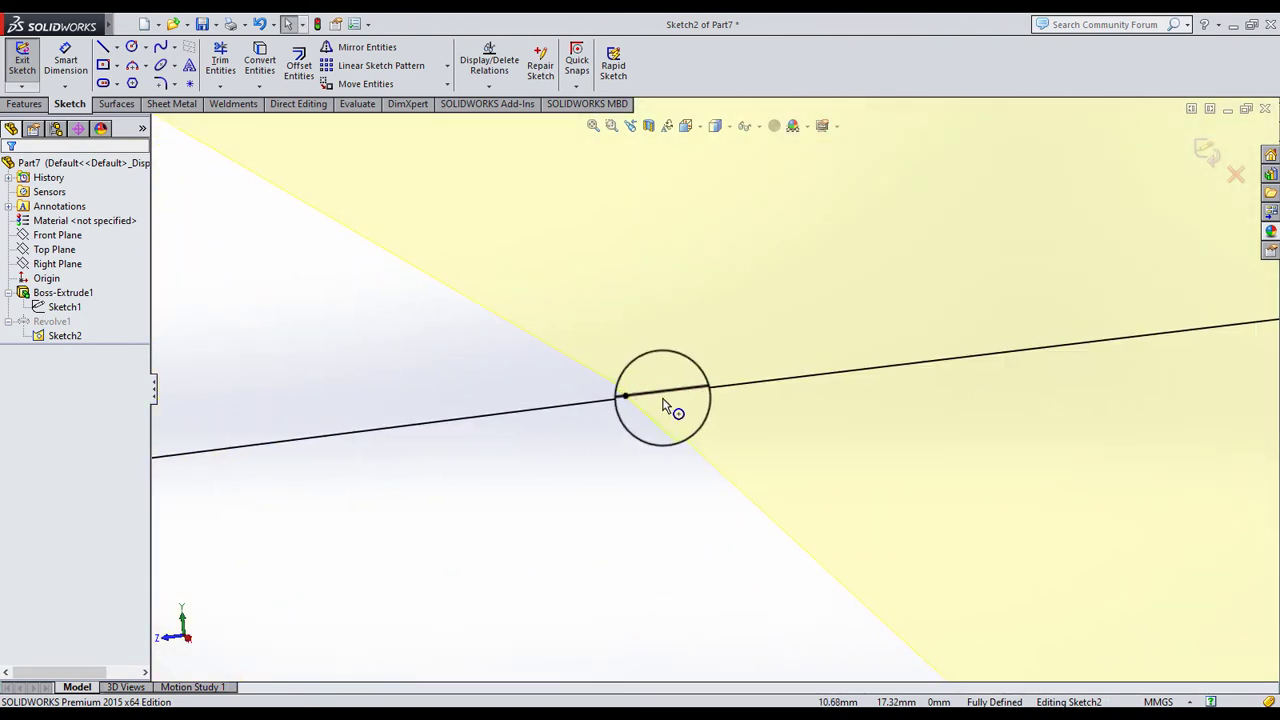
pyautogui.scroll(-1, 663, 404)
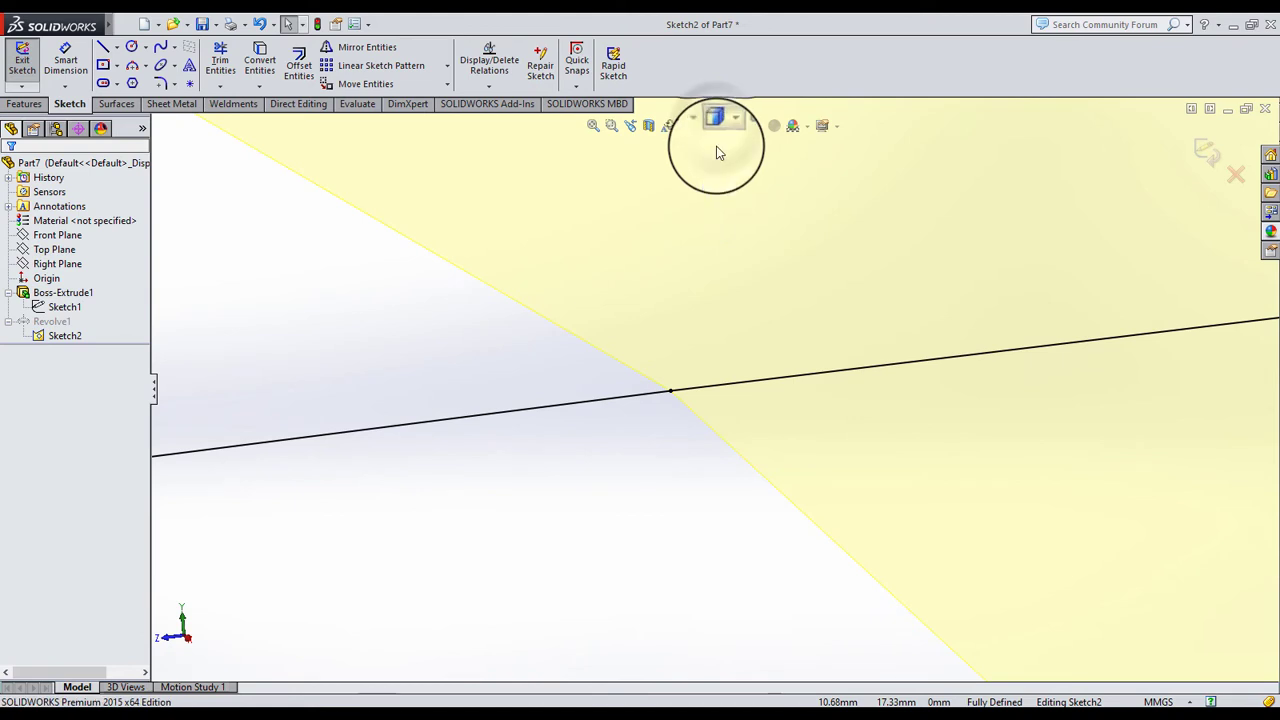
pyautogui.scroll(-1, 716, 326)
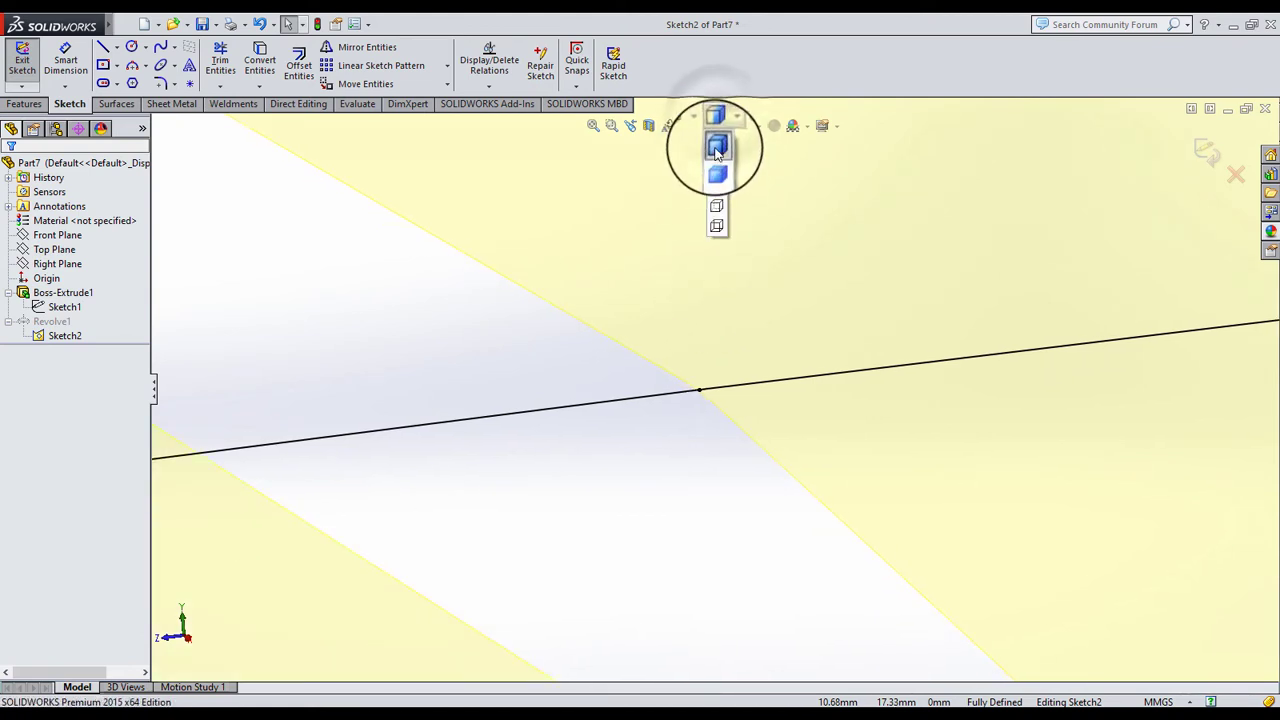
pyautogui.scroll(1, 705, 307)
pyautogui.scroll(1, 714, 314)
pyautogui.scroll(1, 894, 394)
pyautogui.scroll(2, 813, 425)
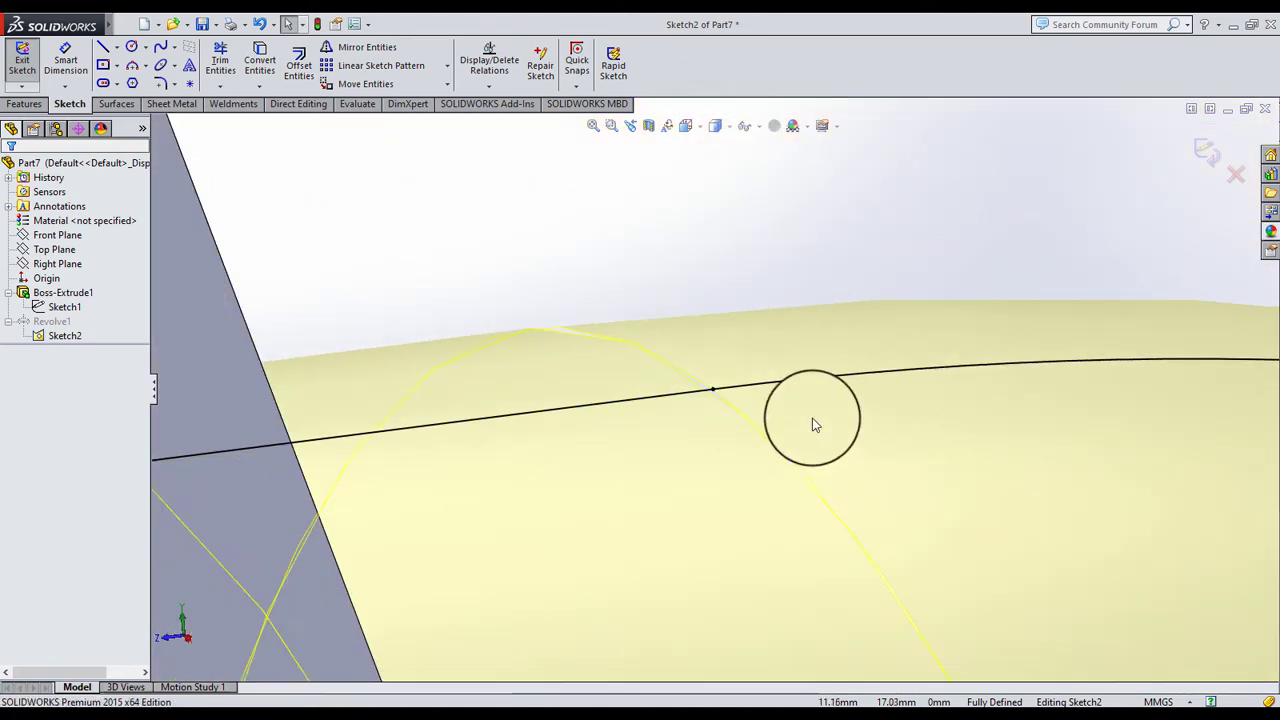
pyautogui.moveTo(813, 425)
pyautogui.mouseDown(button='middle')
pyautogui.moveTo(814, 366)
pyautogui.moveTo(1152, 197)
pyautogui.mouseUp(button='middle')
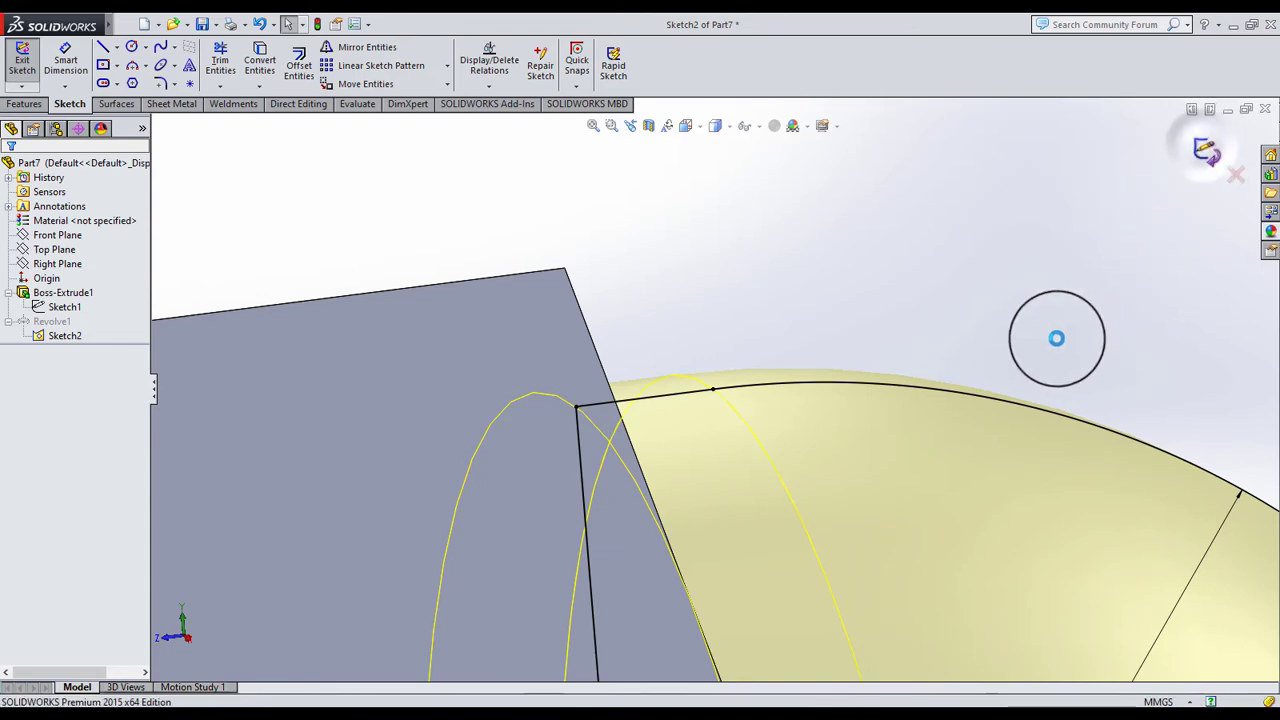
pyautogui.moveTo(1056, 338)
pyautogui.mouseDown(button='middle')
pyautogui.moveTo(951, 423)
pyautogui.moveTo(843, 434)
pyautogui.moveTo(786, 354)
pyautogui.moveTo(820, 450)
pyautogui.moveTo(737, 617)
pyautogui.moveTo(714, 594)
pyautogui.moveTo(709, 577)
pyautogui.moveTo(762, 483)
pyautogui.moveTo(832, 457)
pyautogui.moveTo(927, 507)
pyautogui.moveTo(888, 590)
pyautogui.moveTo(771, 518)
pyautogui.mouseUp(button='middle')
# Sketch on the hex face, converting the dome edge and drawing a circle at the origin
pyautogui.click(698, 490)
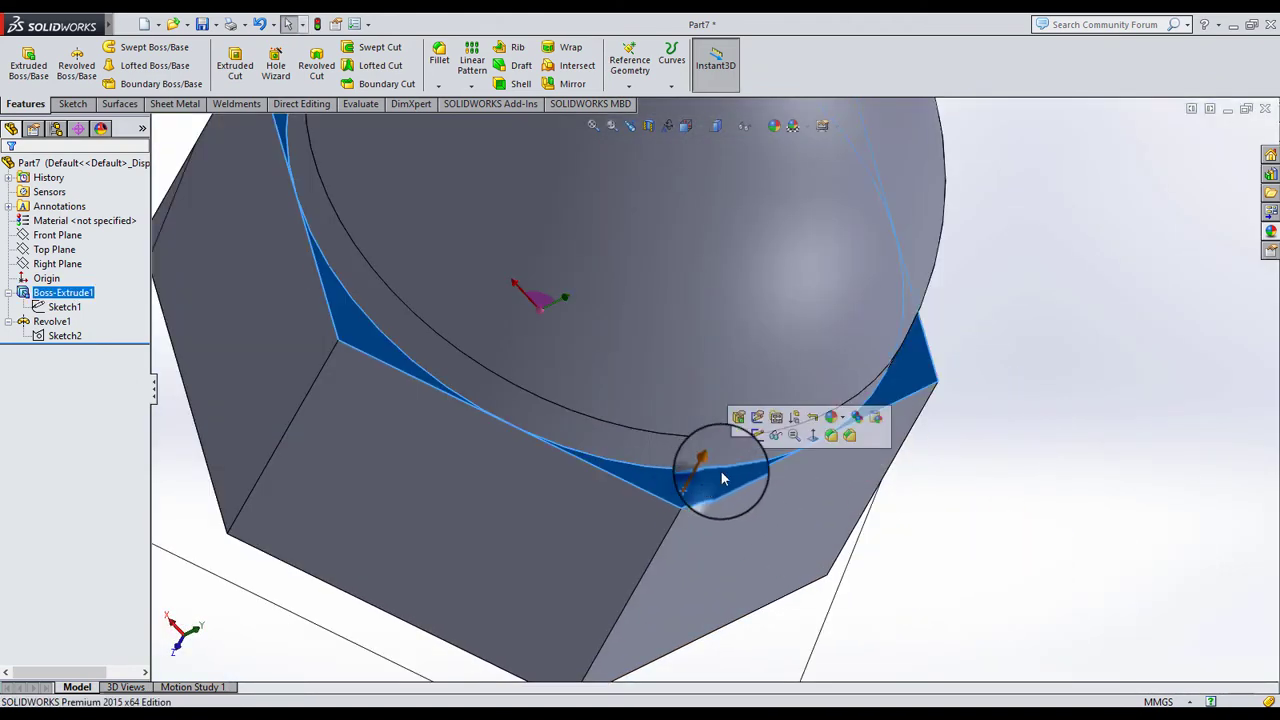
pyautogui.click(765, 440)
pyautogui.click(628, 120)
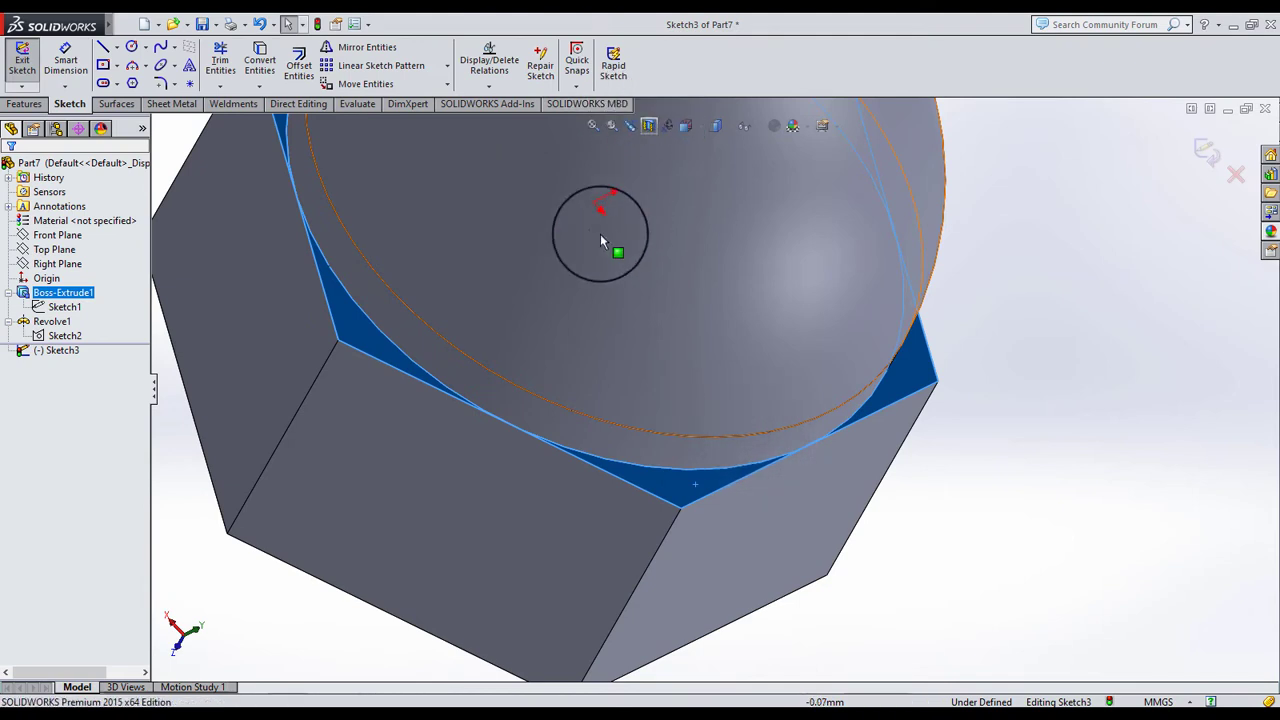
pyautogui.click(132, 50)
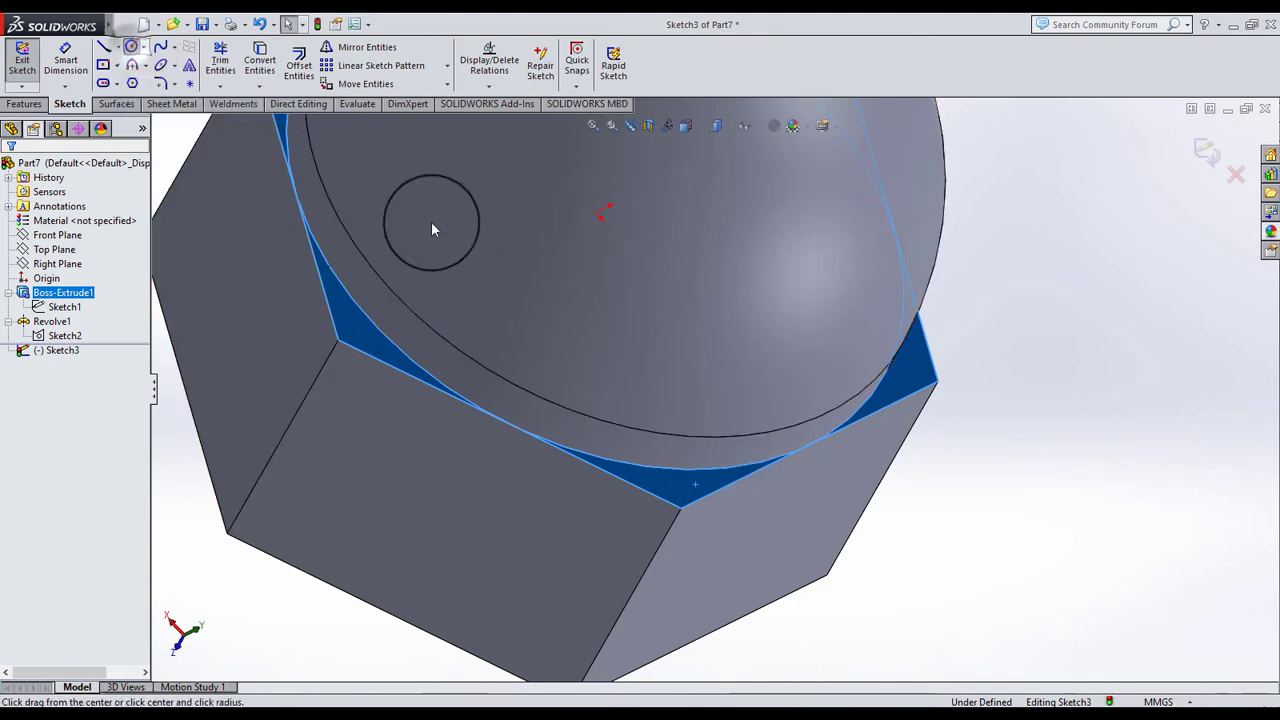
pyautogui.click(592, 220)
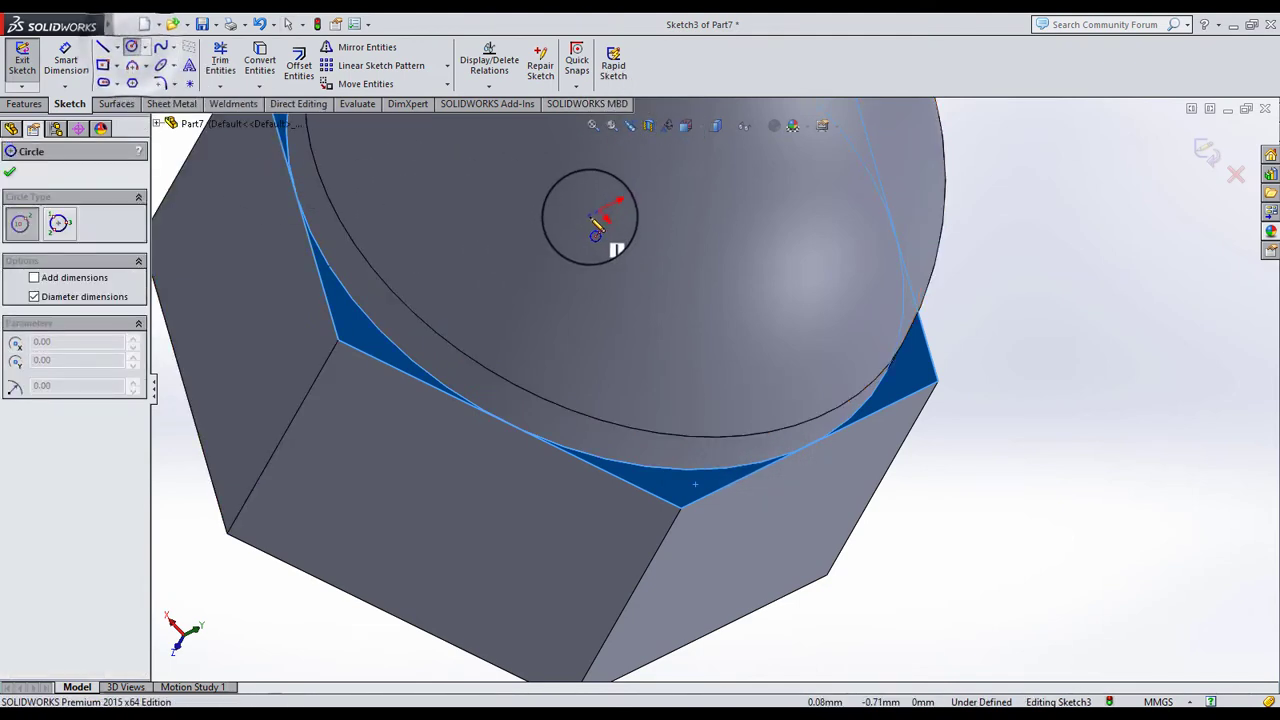
pyautogui.click(610, 388)
pyautogui.click(25, 186)
pyautogui.click(746, 485)
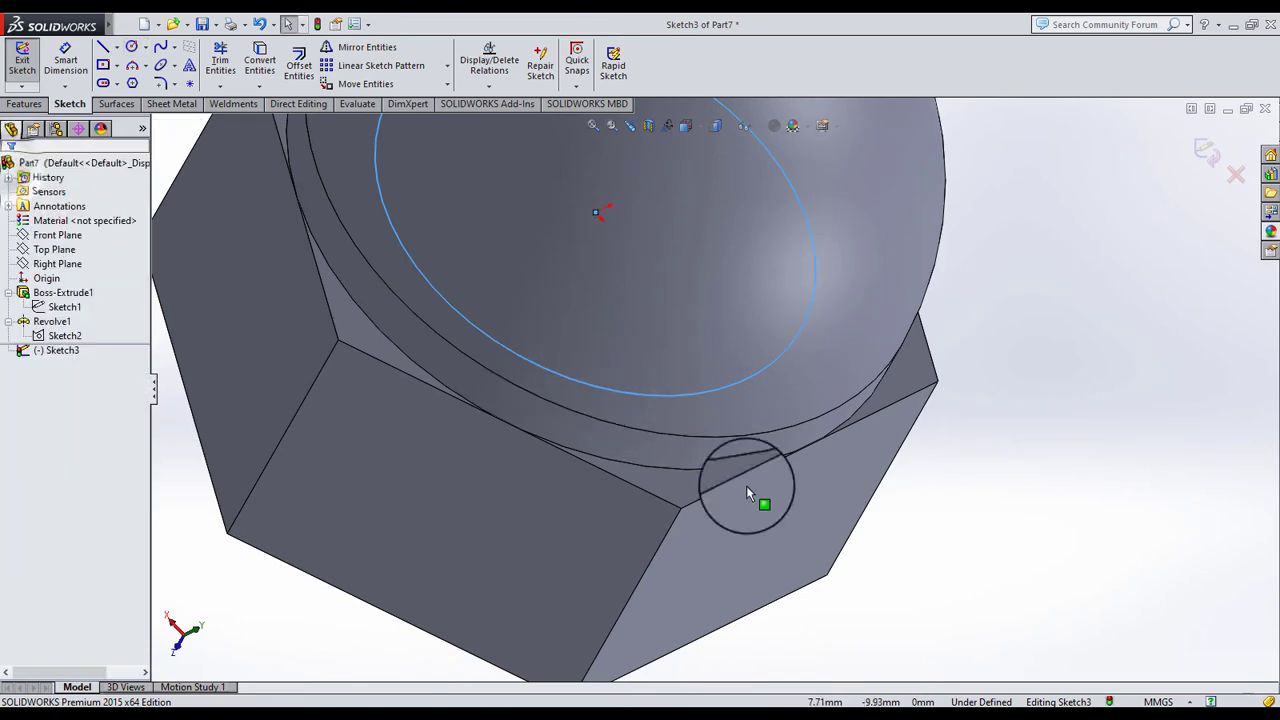
# Make the sketch circle tangent to the hex face's edge
pyautogui.click(677, 396)
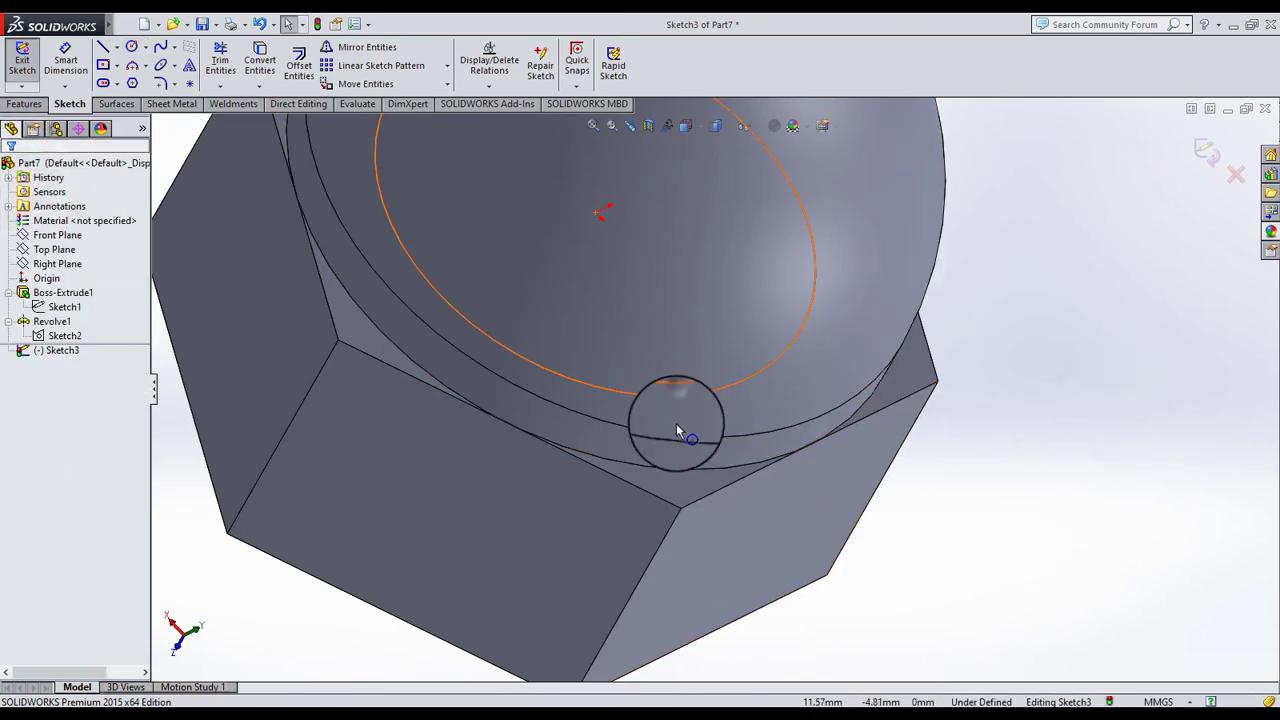
pyautogui.keyDown('ctrl'); pyautogui.click(648, 500); pyautogui.keyUp('ctrl')
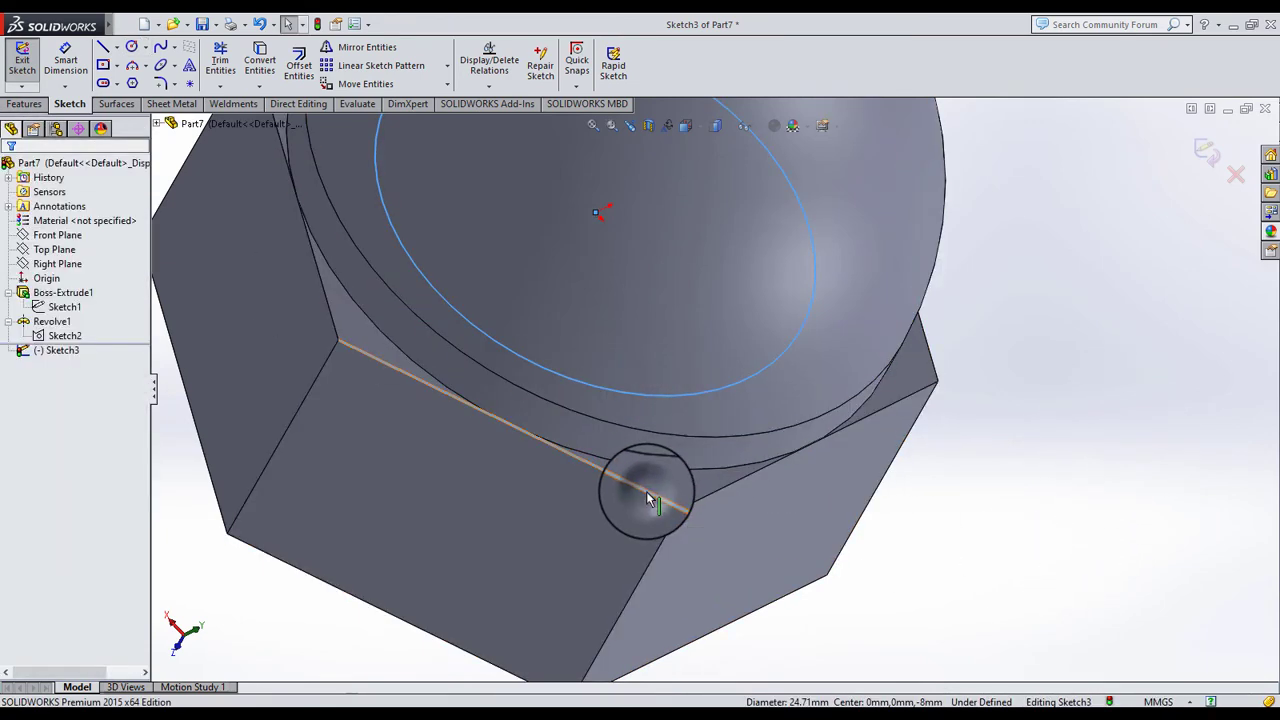
pyautogui.click(15, 430)
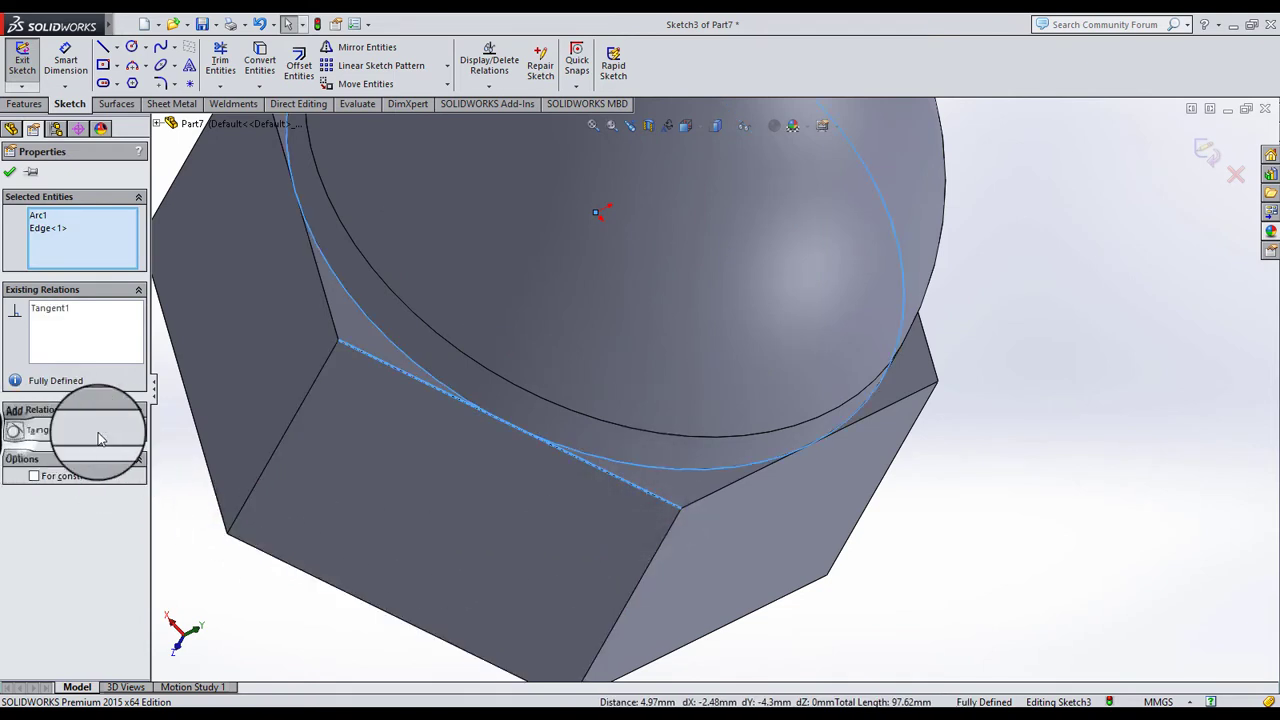
pyautogui.click(11, 175)
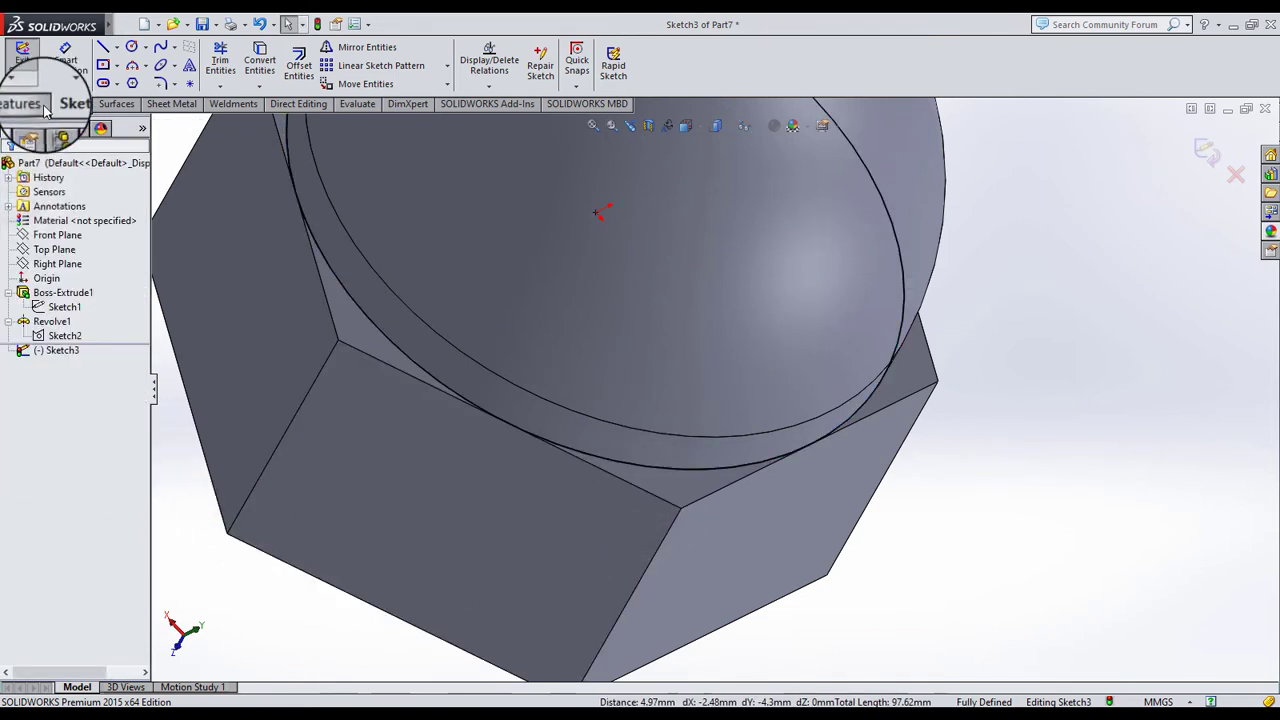
# Extrude-cut the circle blind 16 mm, flipped side, with a 30° draft
pyautogui.click(24, 104)
pyautogui.click(240, 67)
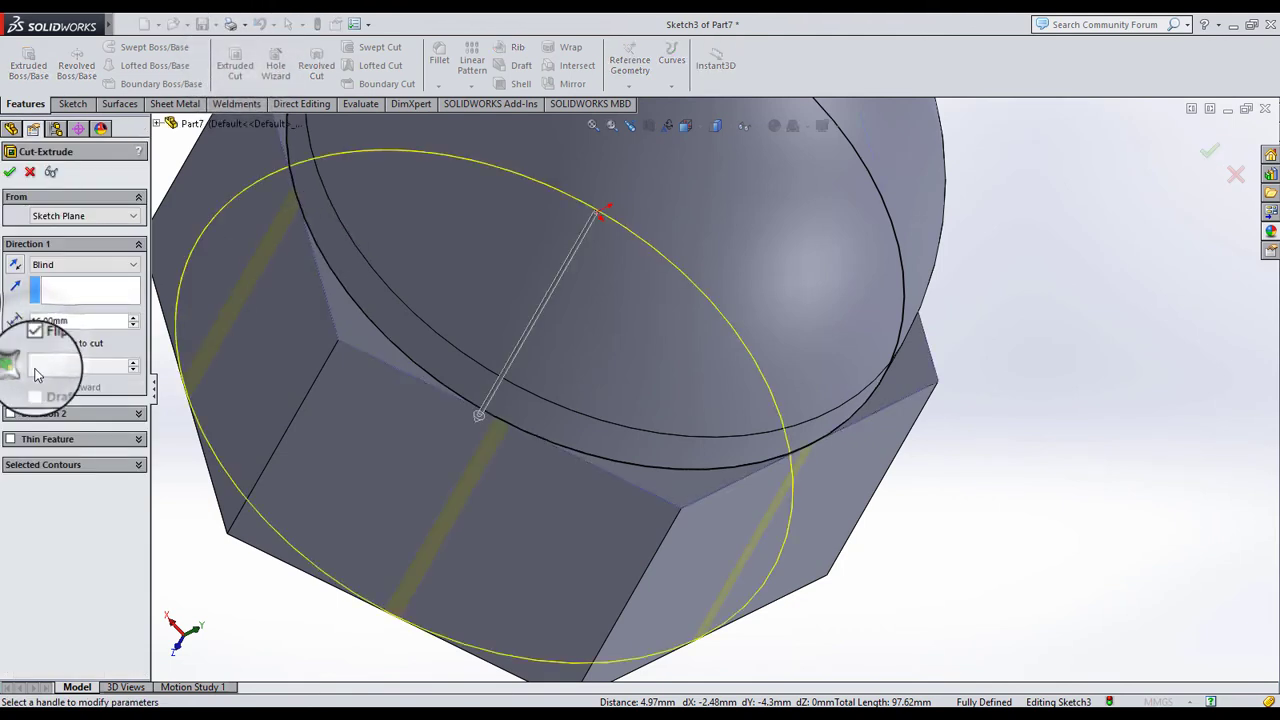
pyautogui.click(92, 366)
pyautogui.write('30')
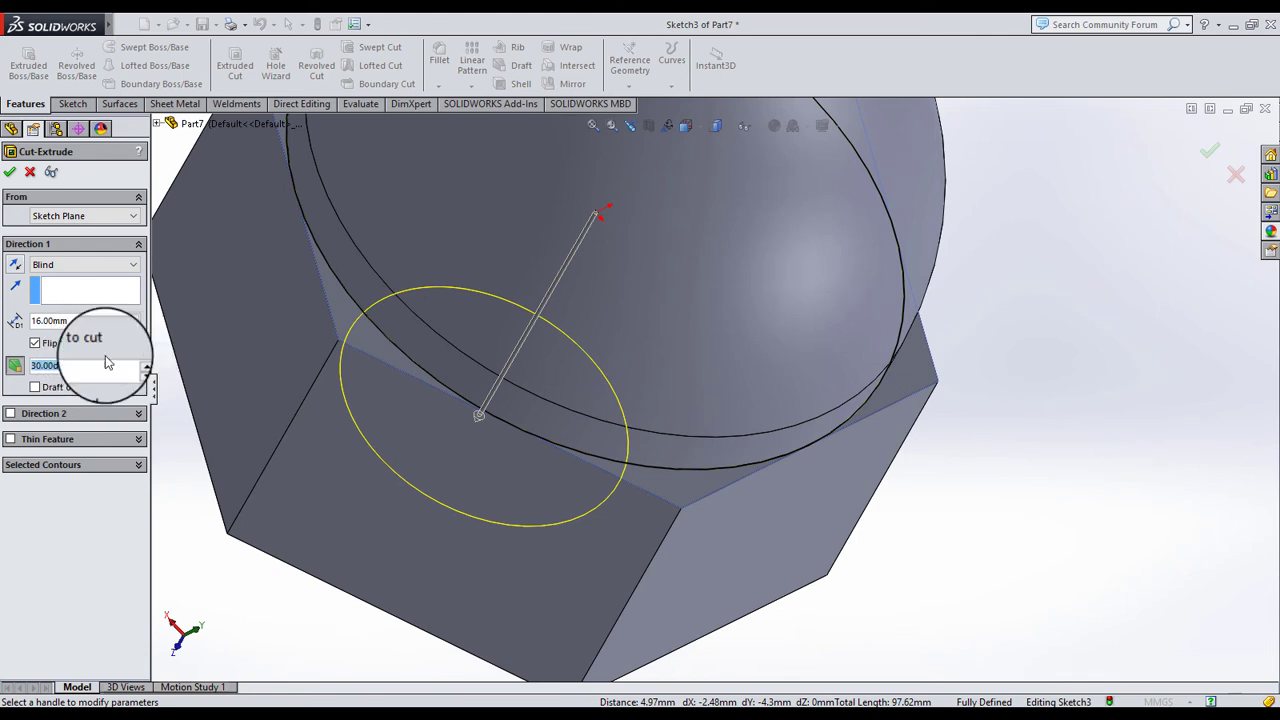
pyautogui.click(12, 171)
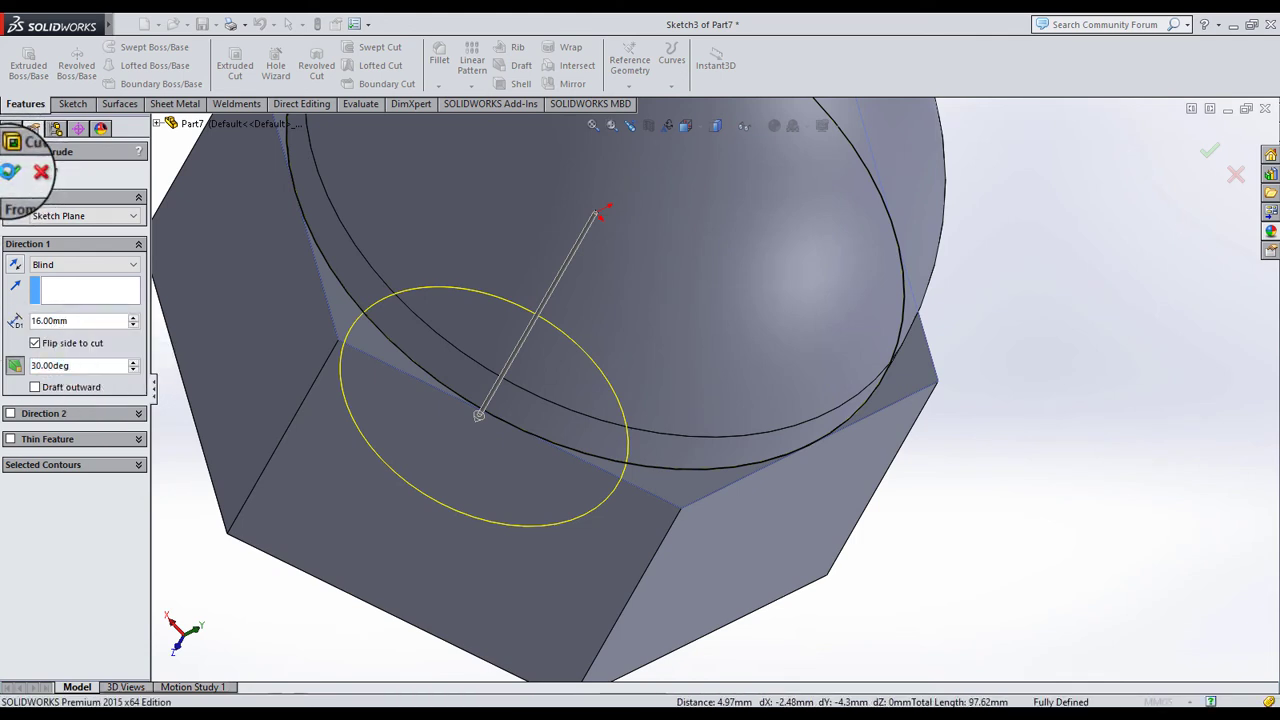
# Sketch a circle centred on the origin on the hex end face
pyautogui.scroll(-5, 640, 350)
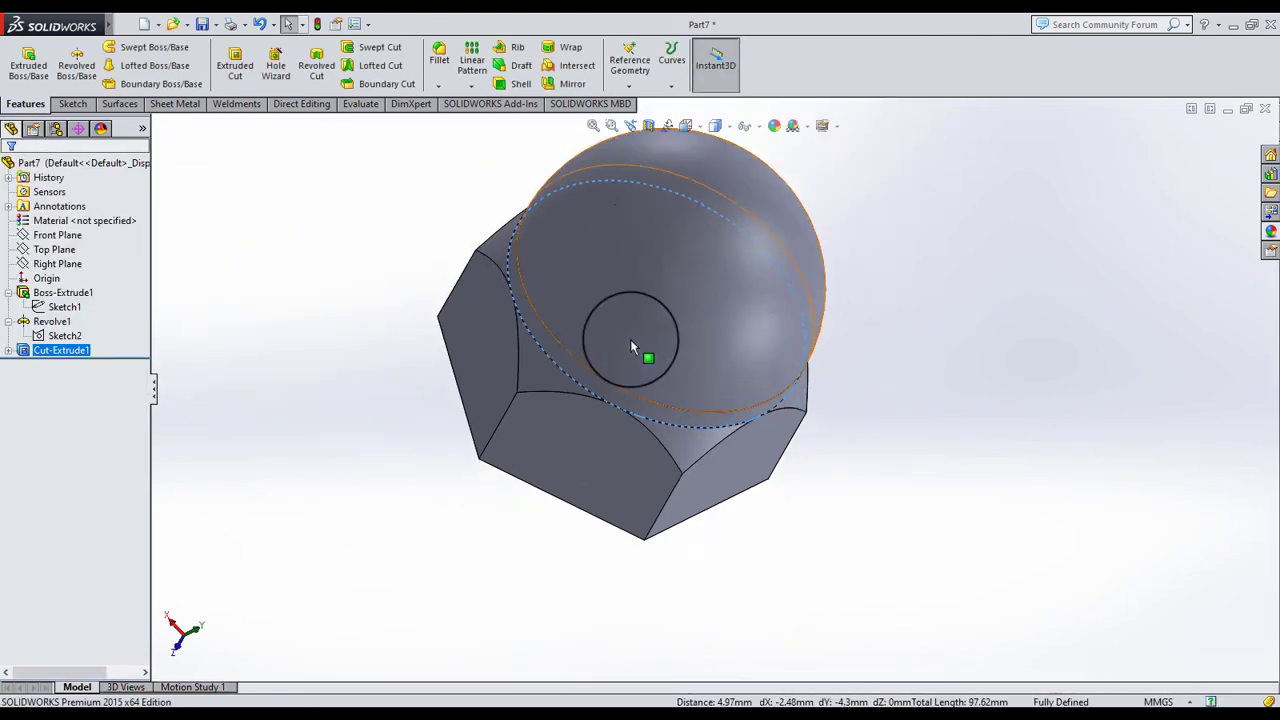
pyautogui.moveTo(643, 357)
pyautogui.mouseDown(button='middle')
pyautogui.moveTo(711, 309)
pyautogui.moveTo(479, 381)
pyautogui.mouseUp(button='middle')
pyautogui.scroll(-3, 606, 403)
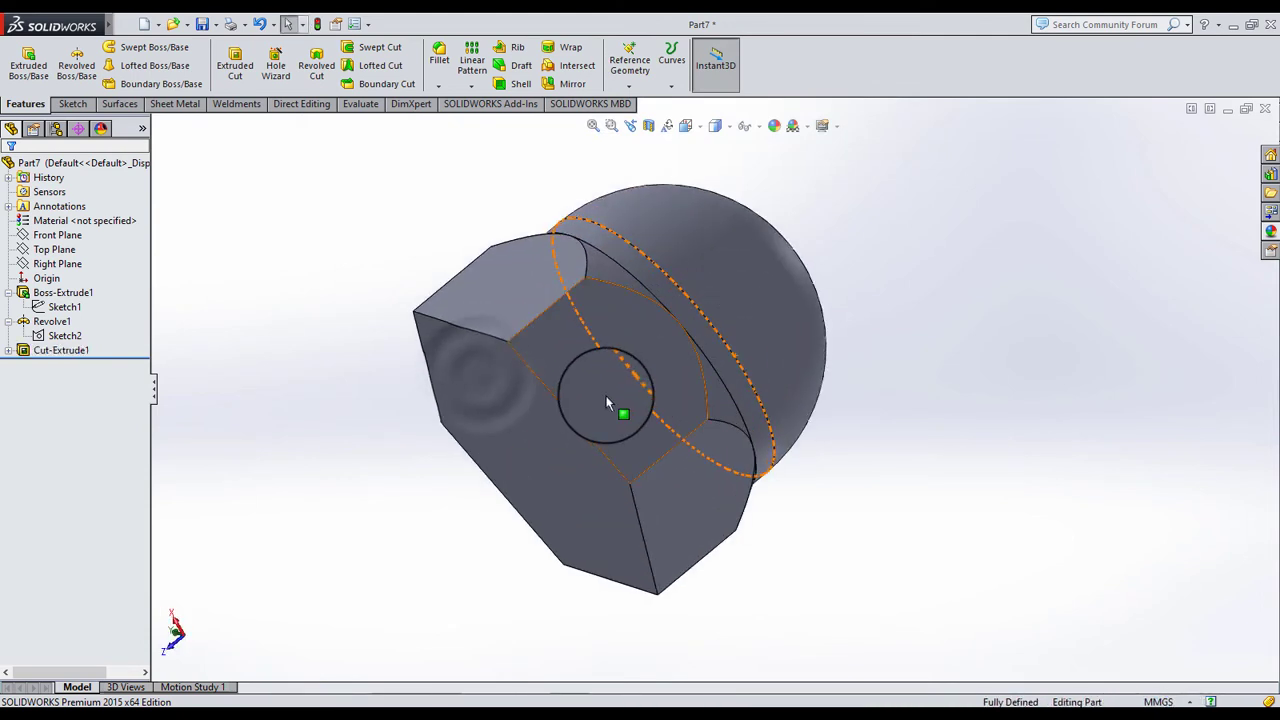
pyautogui.click(533, 455)
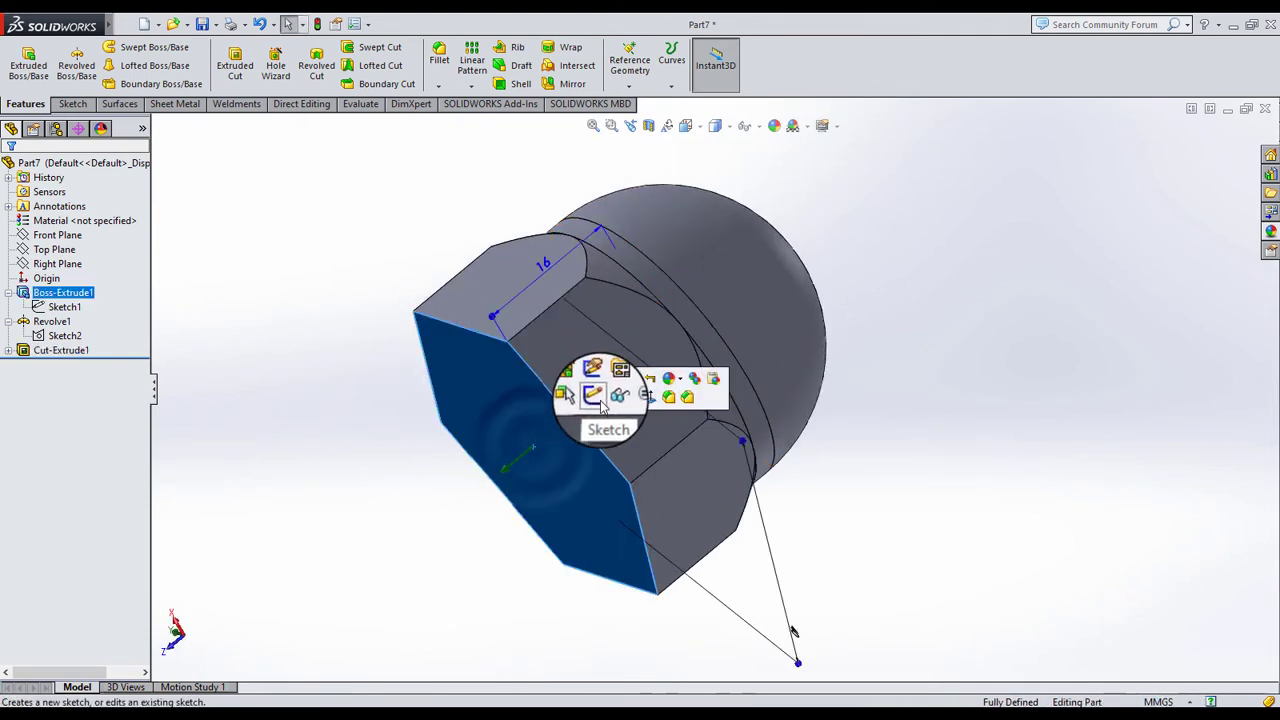
pyautogui.click(591, 396)
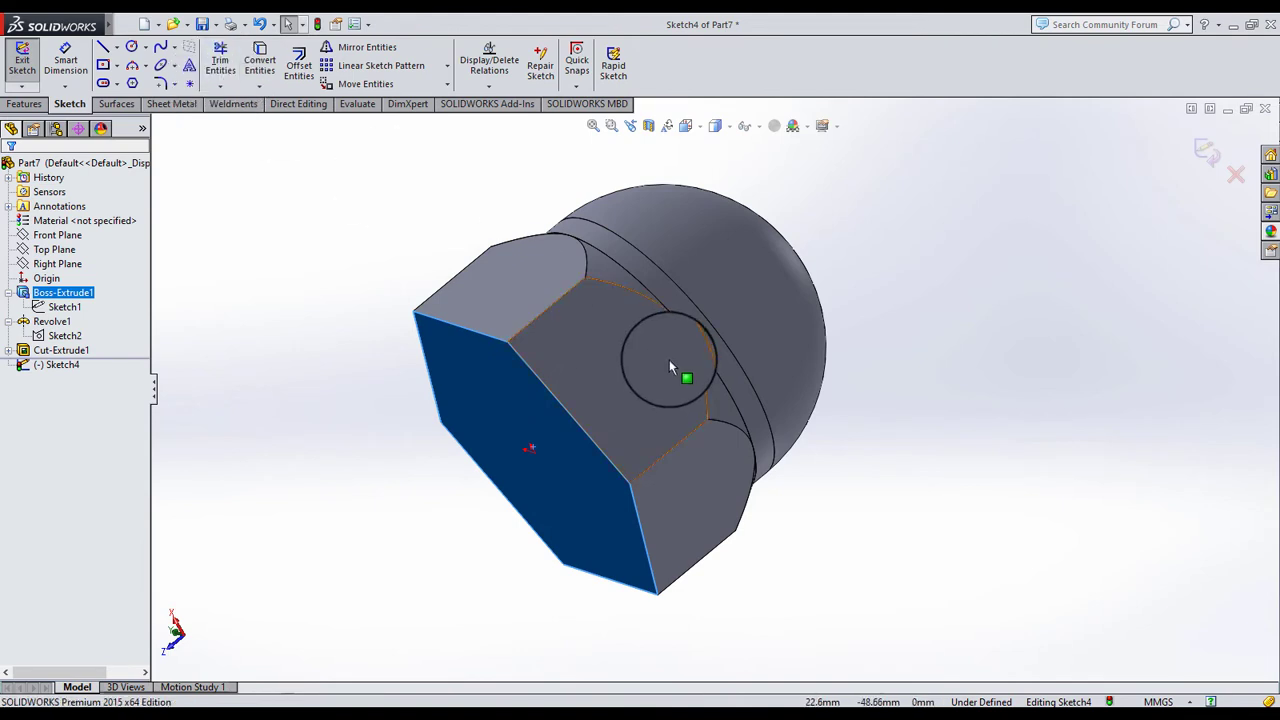
pyautogui.moveTo(669, 359); pyautogui.dragTo(604, 287, button='middle')
pyautogui.click(132, 47)
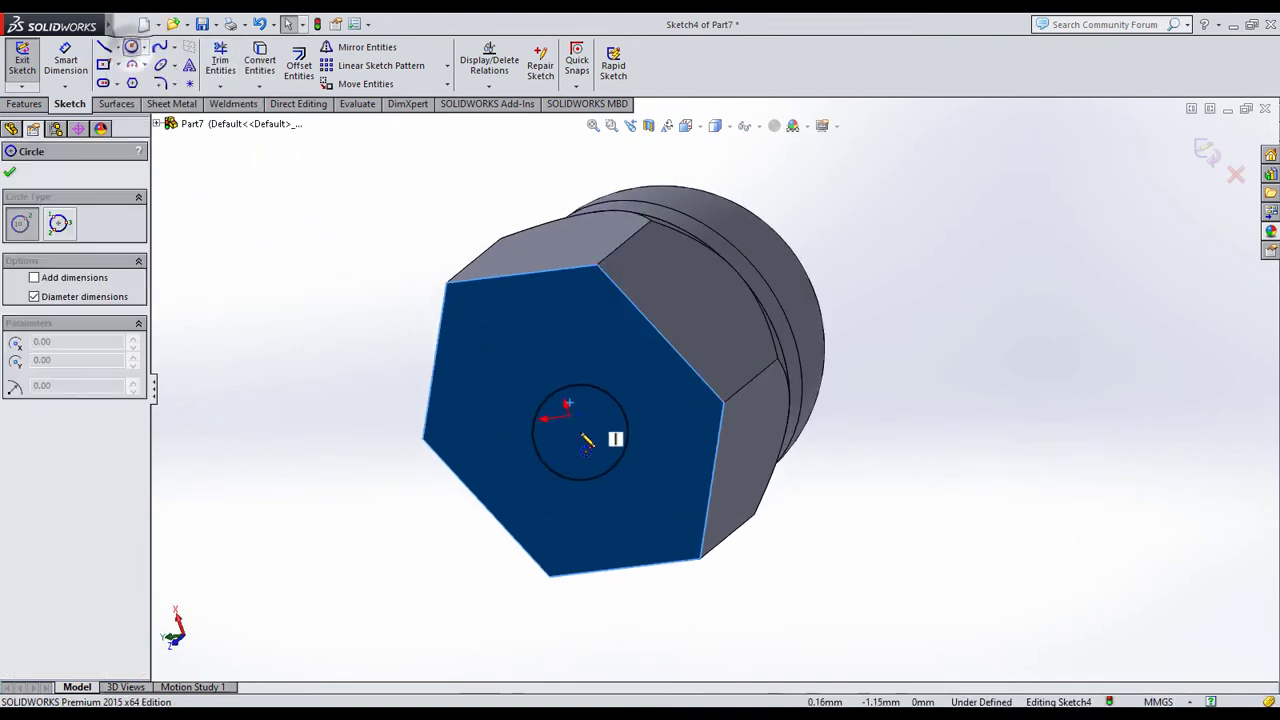
pyautogui.click(566, 418)
pyautogui.click(662, 497)
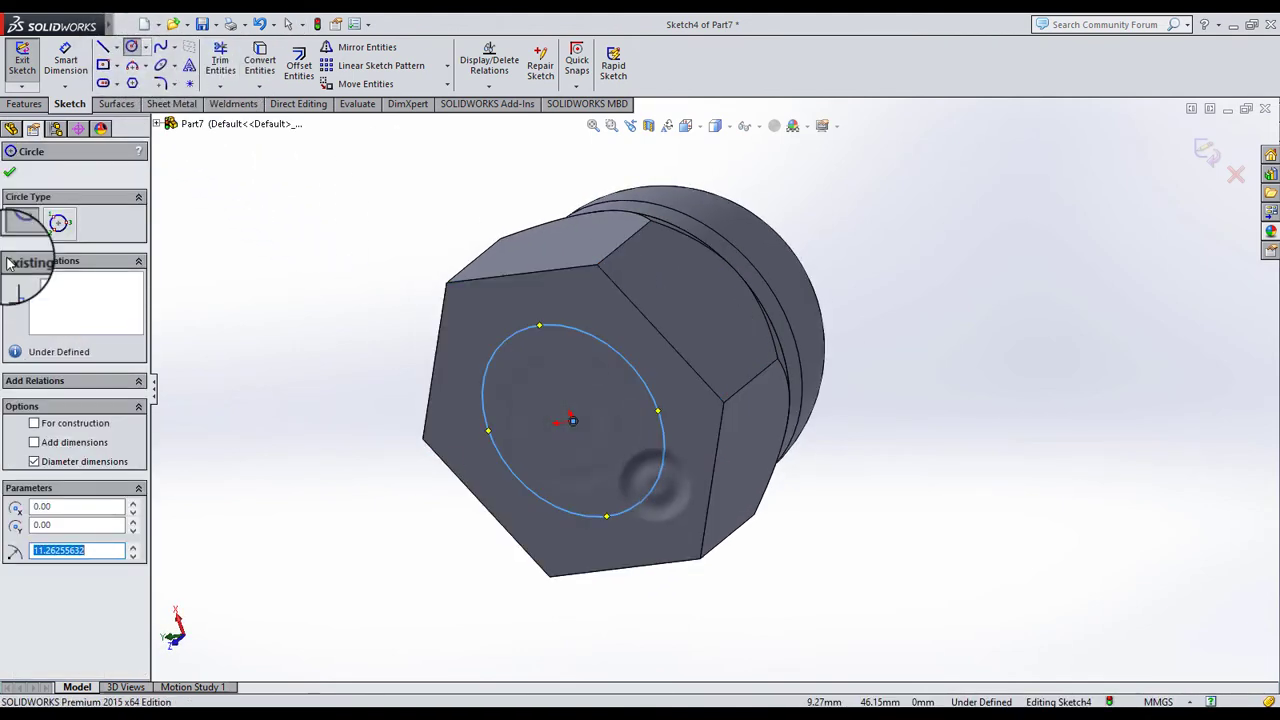
pyautogui.click(10, 171)
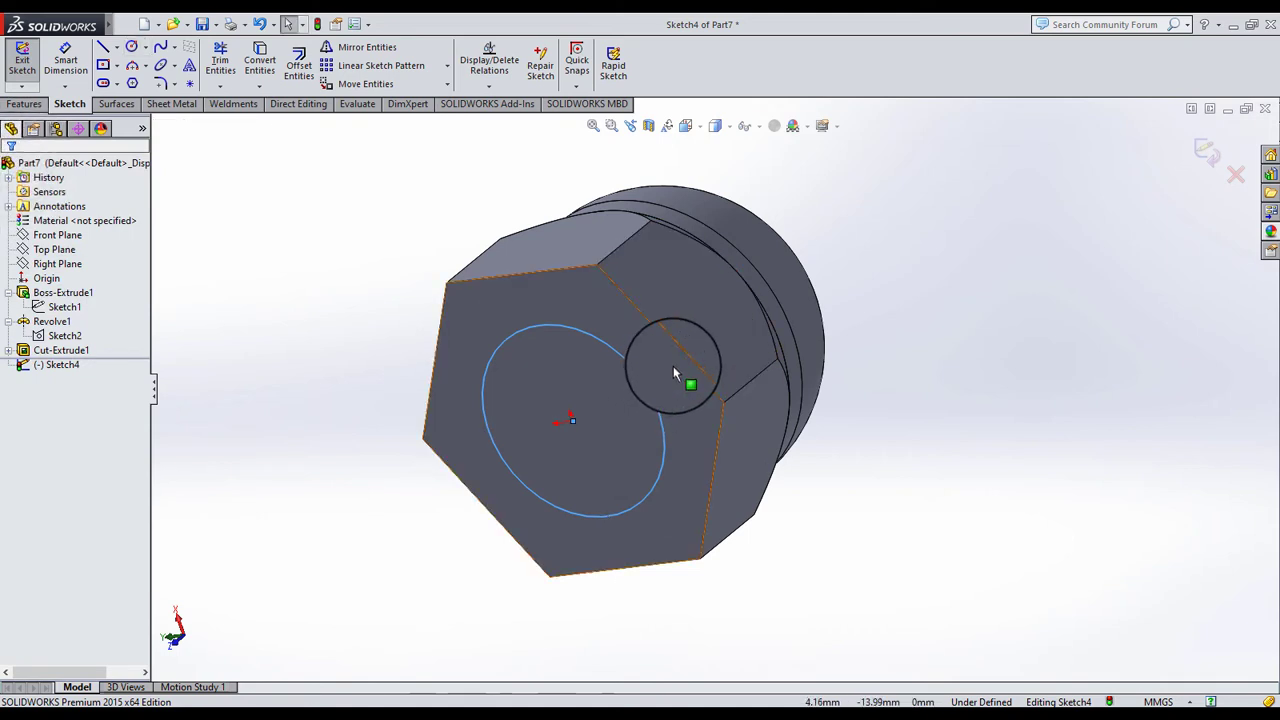
# Make the circle tangent to a hex edge
pyautogui.keyDown('ctrl'); pyautogui.click(675, 348); pyautogui.keyUp('ctrl')
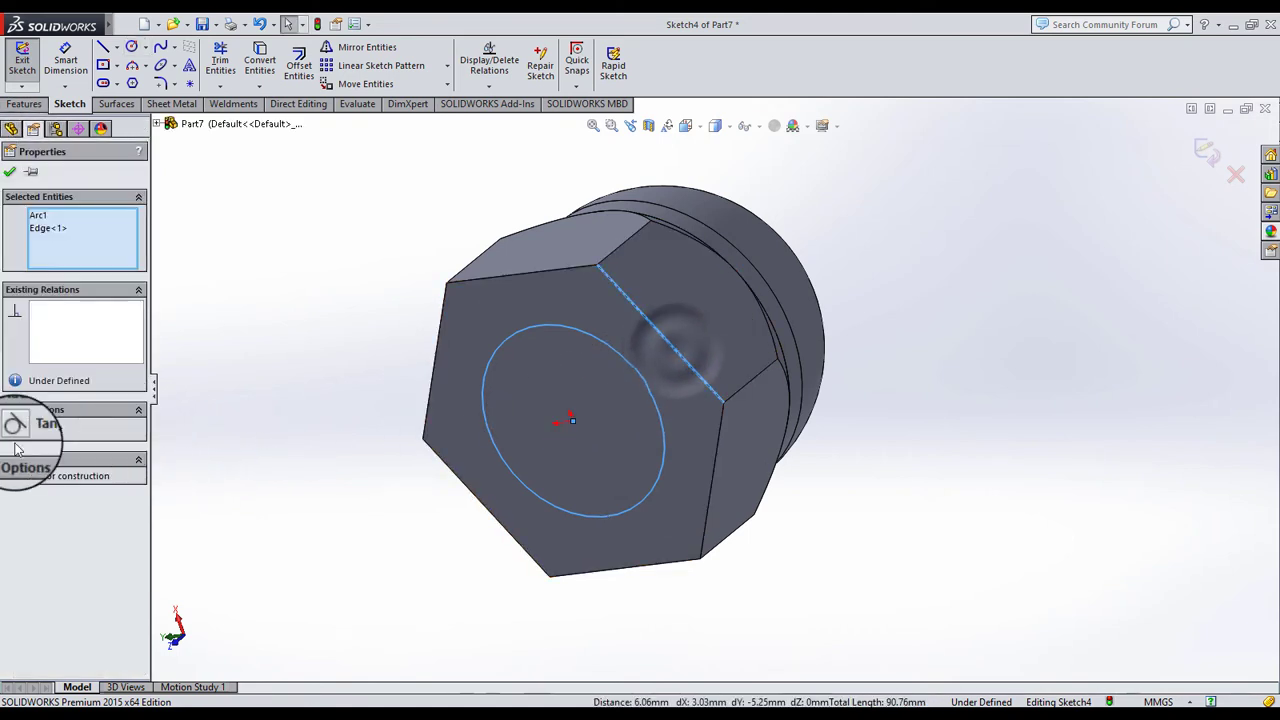
pyautogui.click(15, 430)
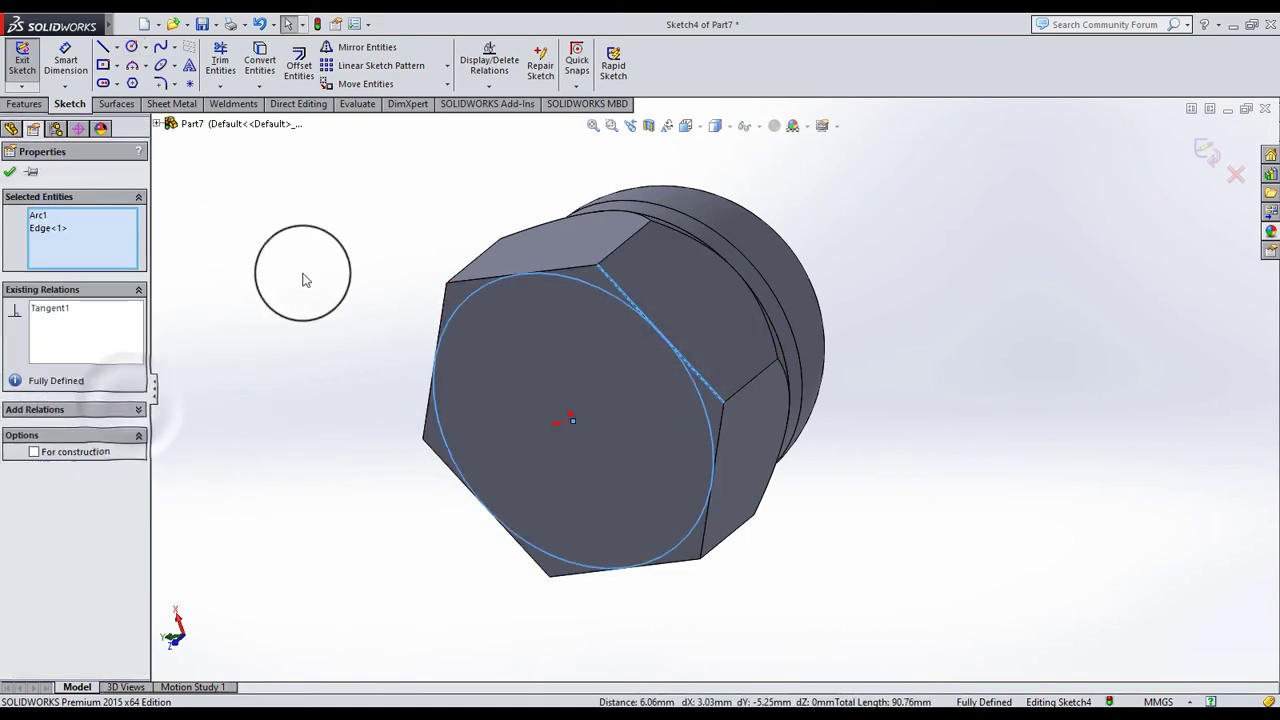
pyautogui.click(300, 268)
# Extrude-cut the tangent circle 16 mm blind with a 30° draft to chamfer the corners
pyautogui.click(25, 104)
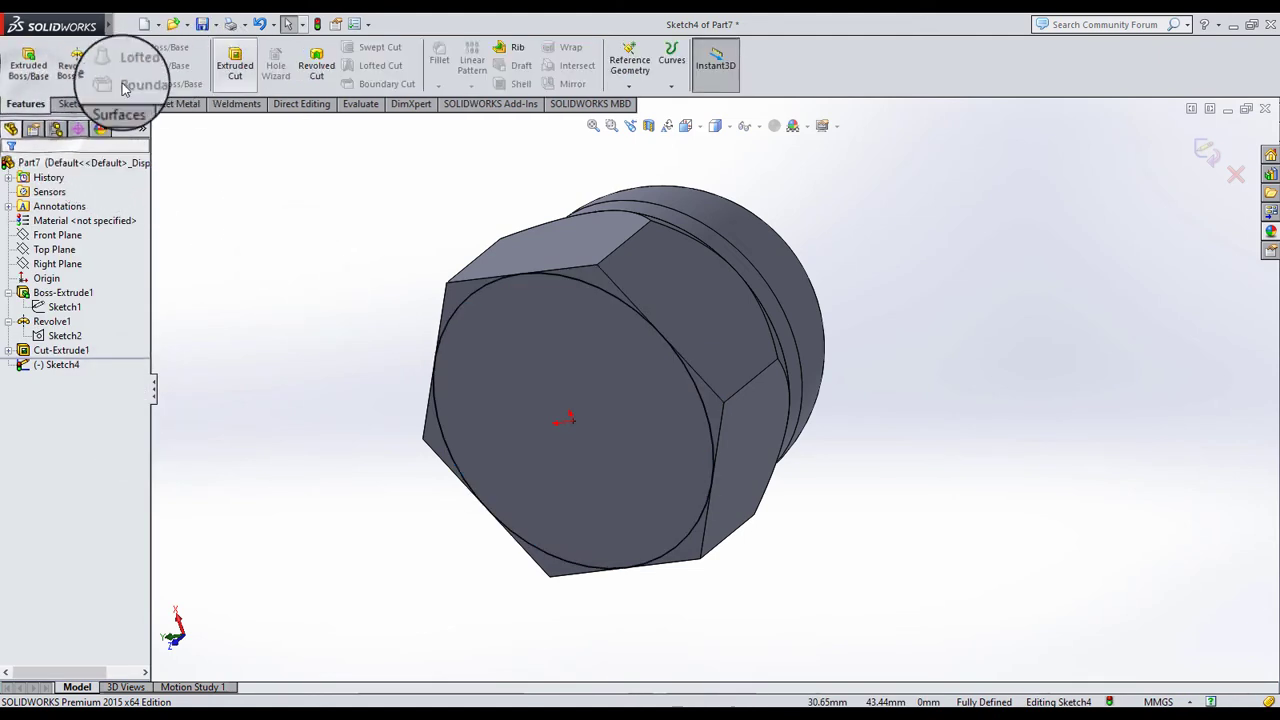
pyautogui.click(235, 62)
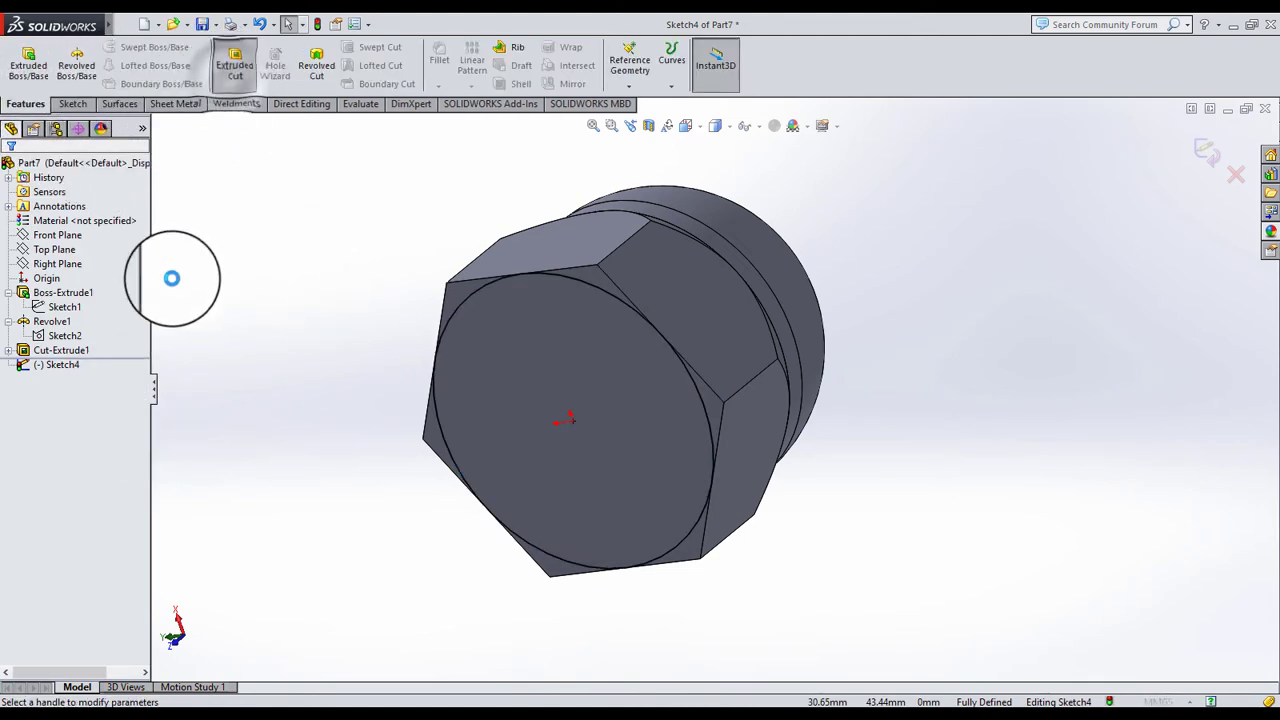
pyautogui.click(16, 368)
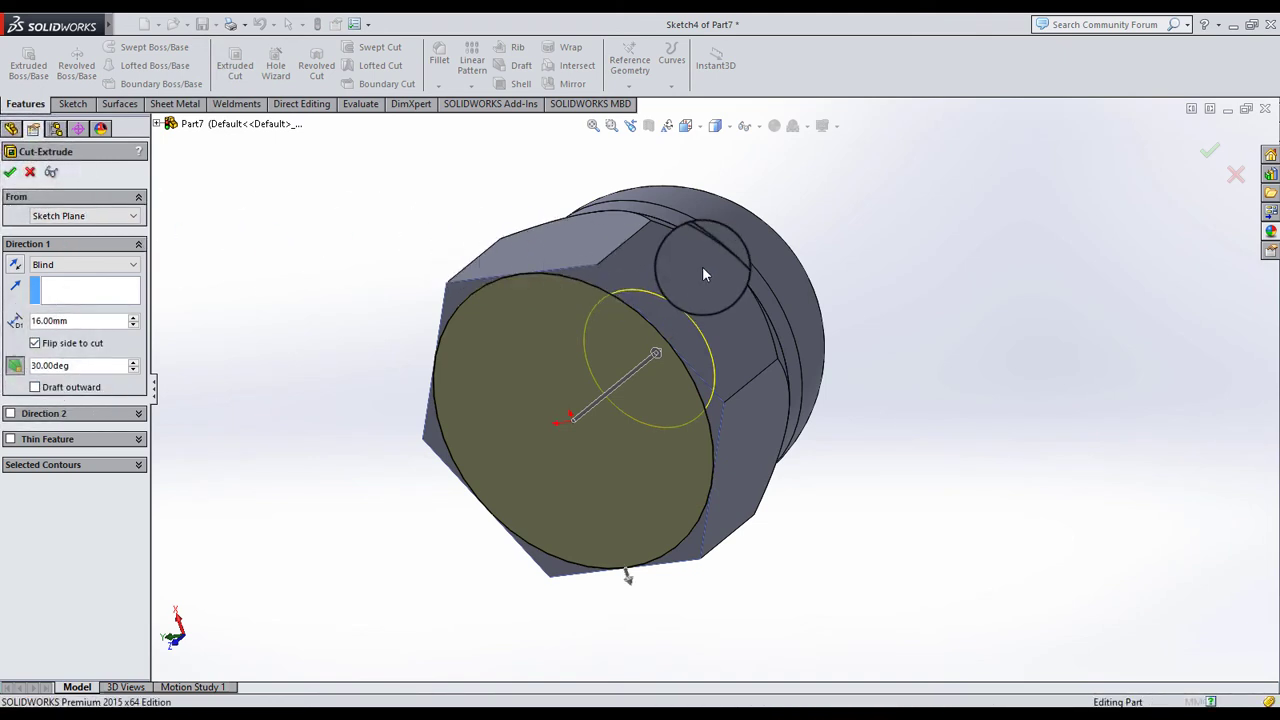
pyautogui.press('Return')
pyautogui.moveTo(823, 232); pyautogui.dragTo(689, 418, button='middle')
# Start a sketch on the Right Plane, viewed normal to it in wireframe display
pyautogui.scroll(-3, 689, 418)
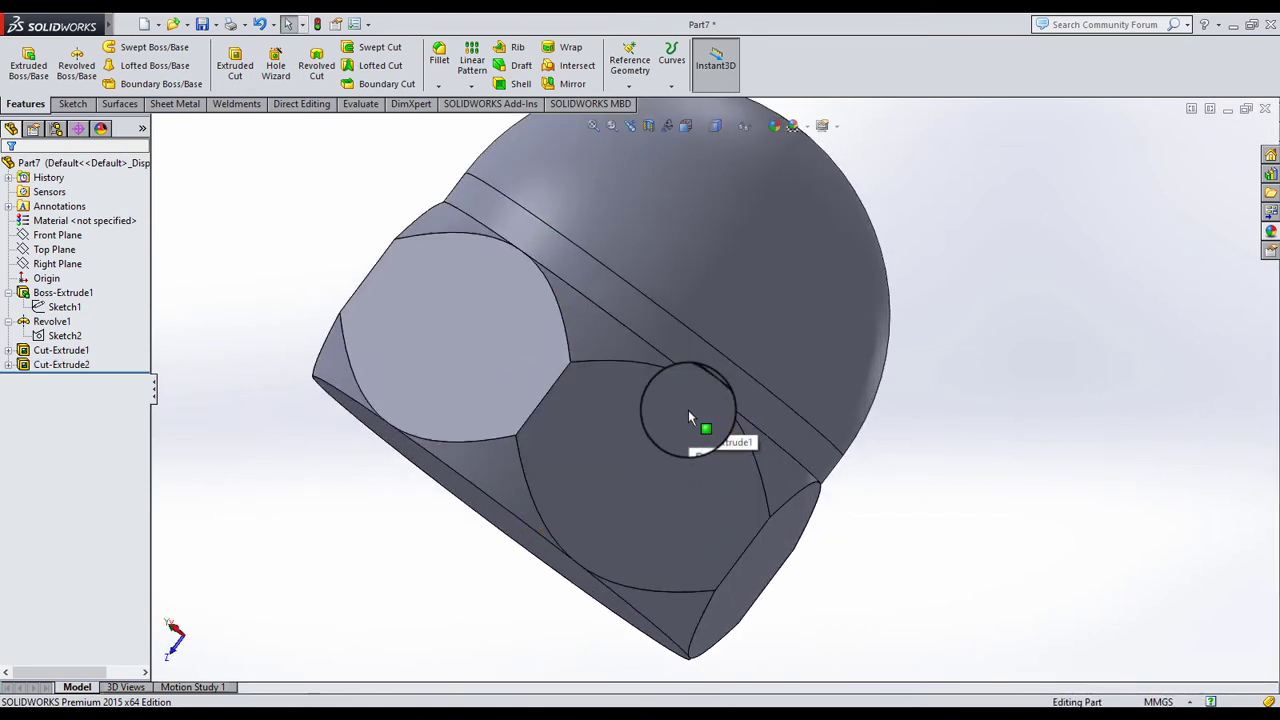
pyautogui.click(70, 265)
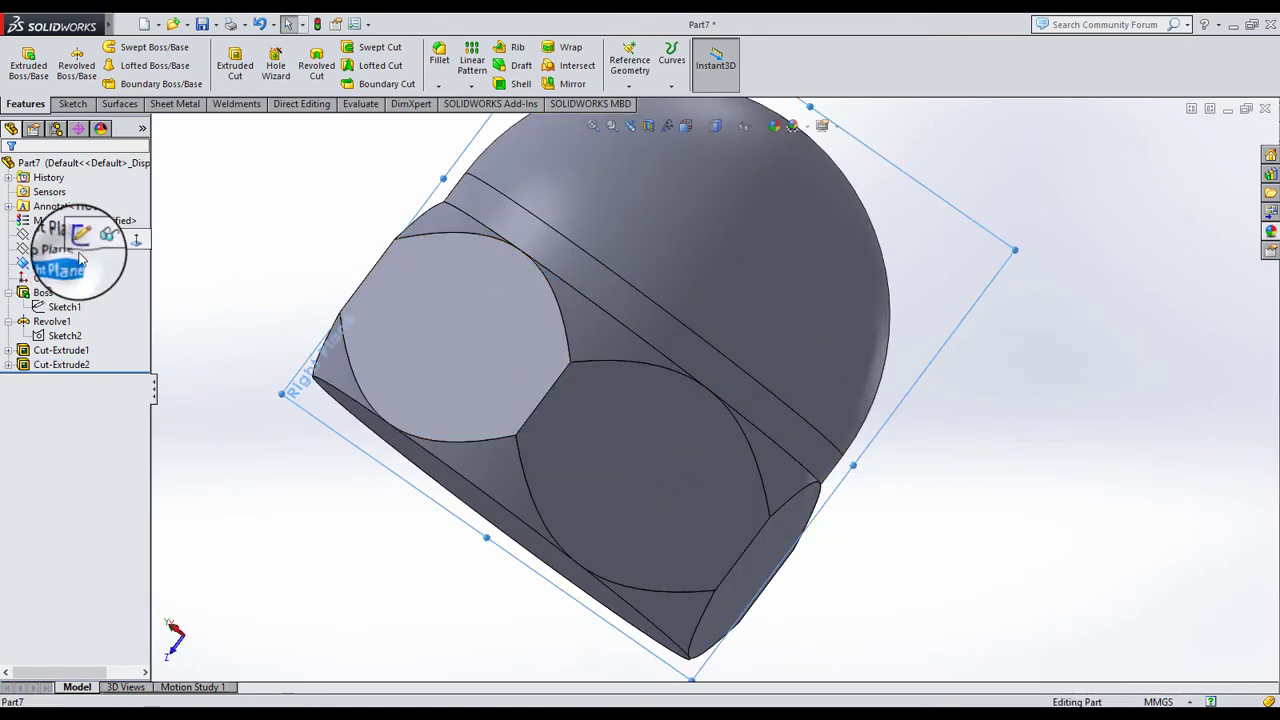
pyautogui.click(112, 217)
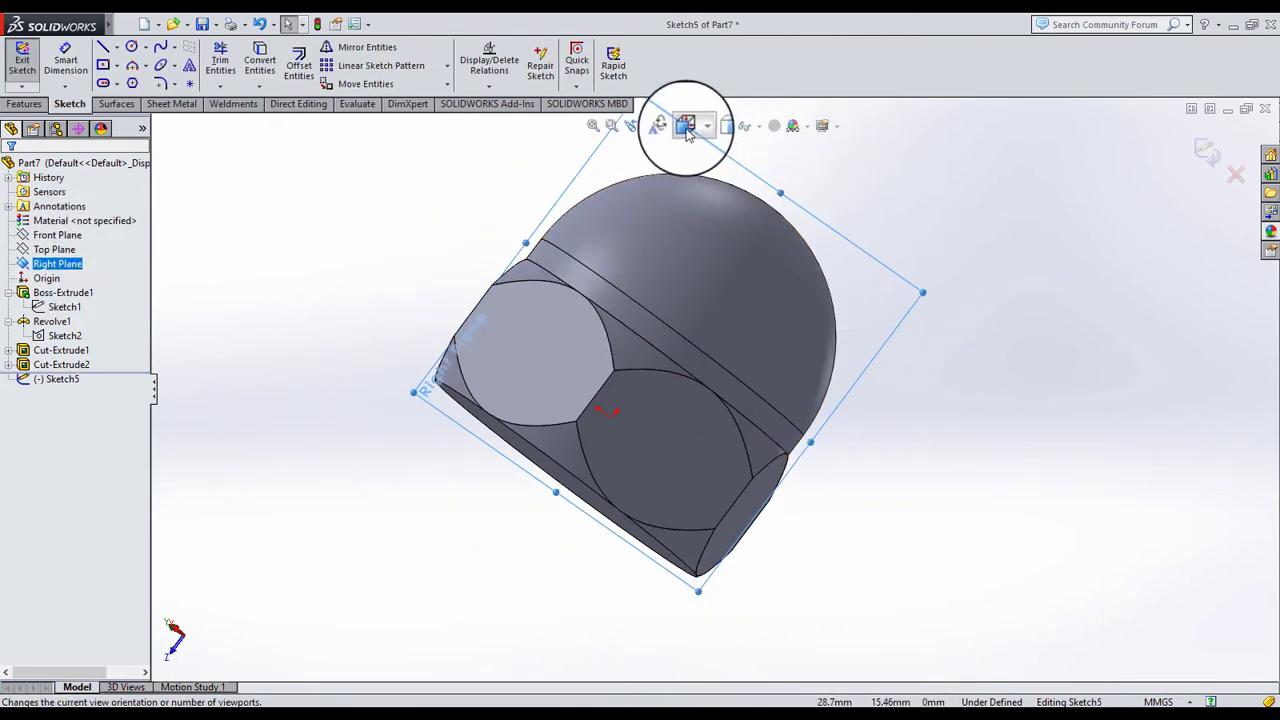
pyautogui.click(686, 125)
pyautogui.click(760, 206)
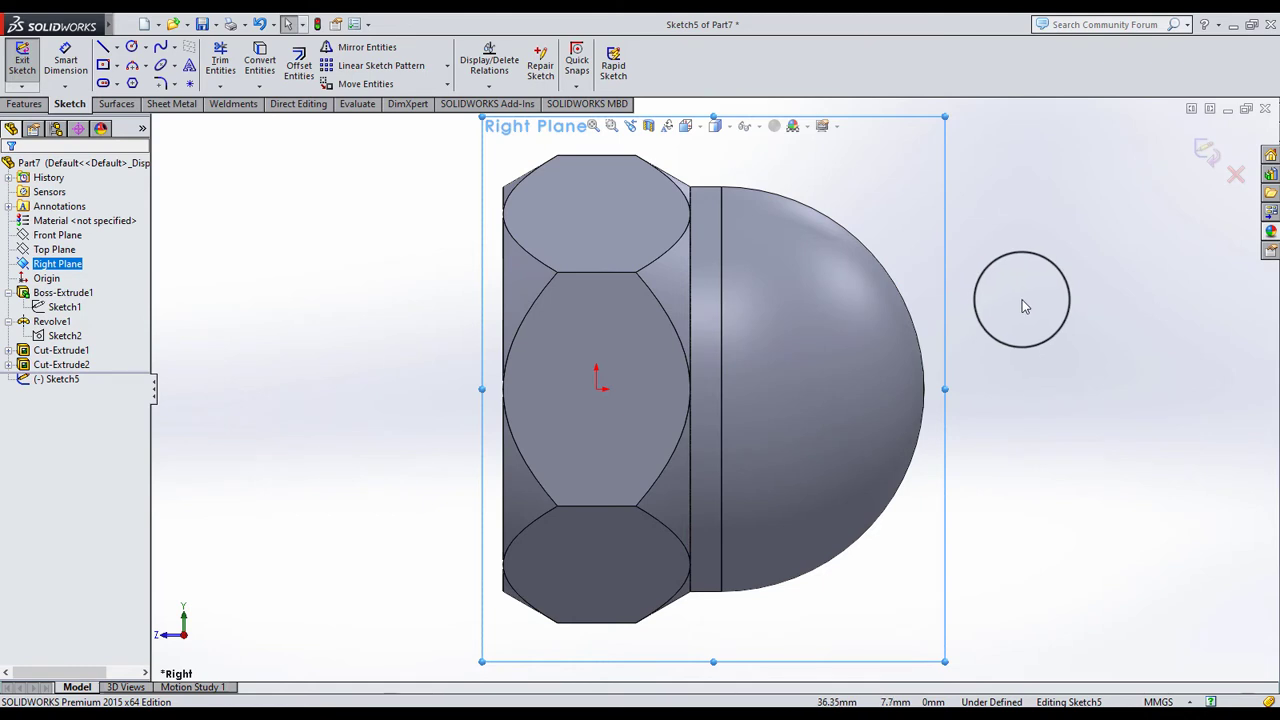
pyautogui.click(1024, 306)
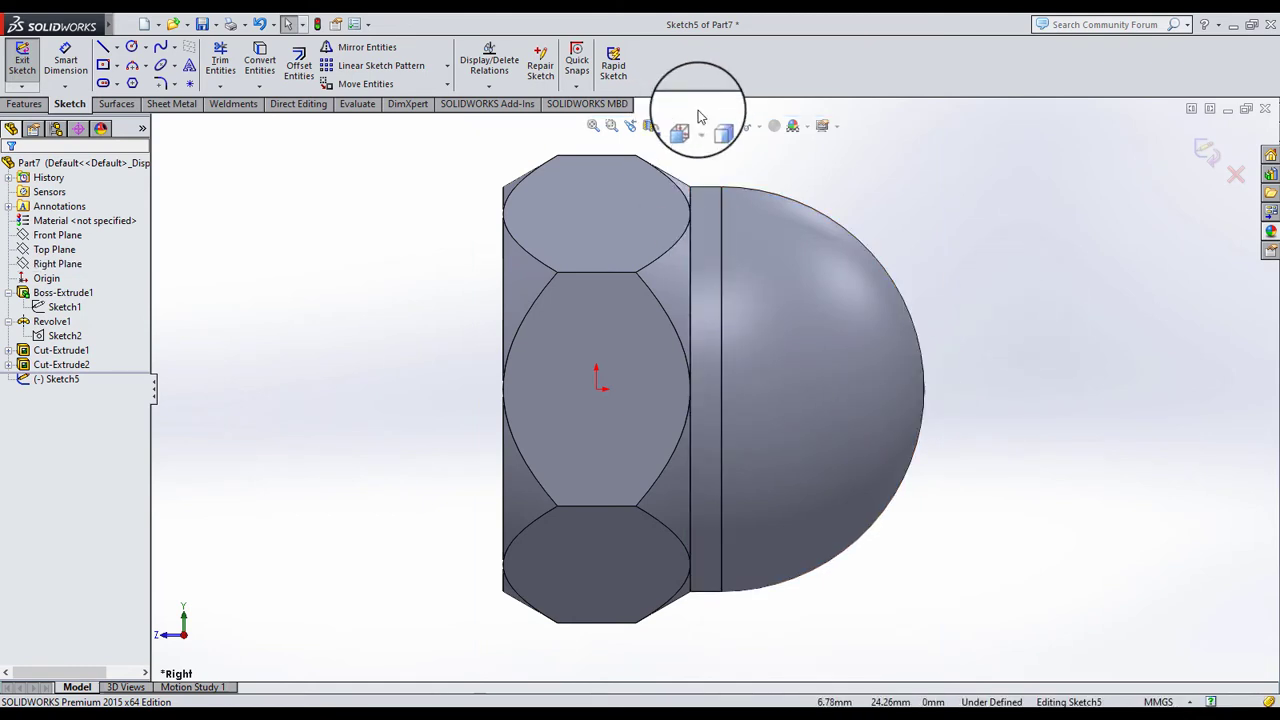
pyautogui.click(723, 133)
pyautogui.click(720, 205)
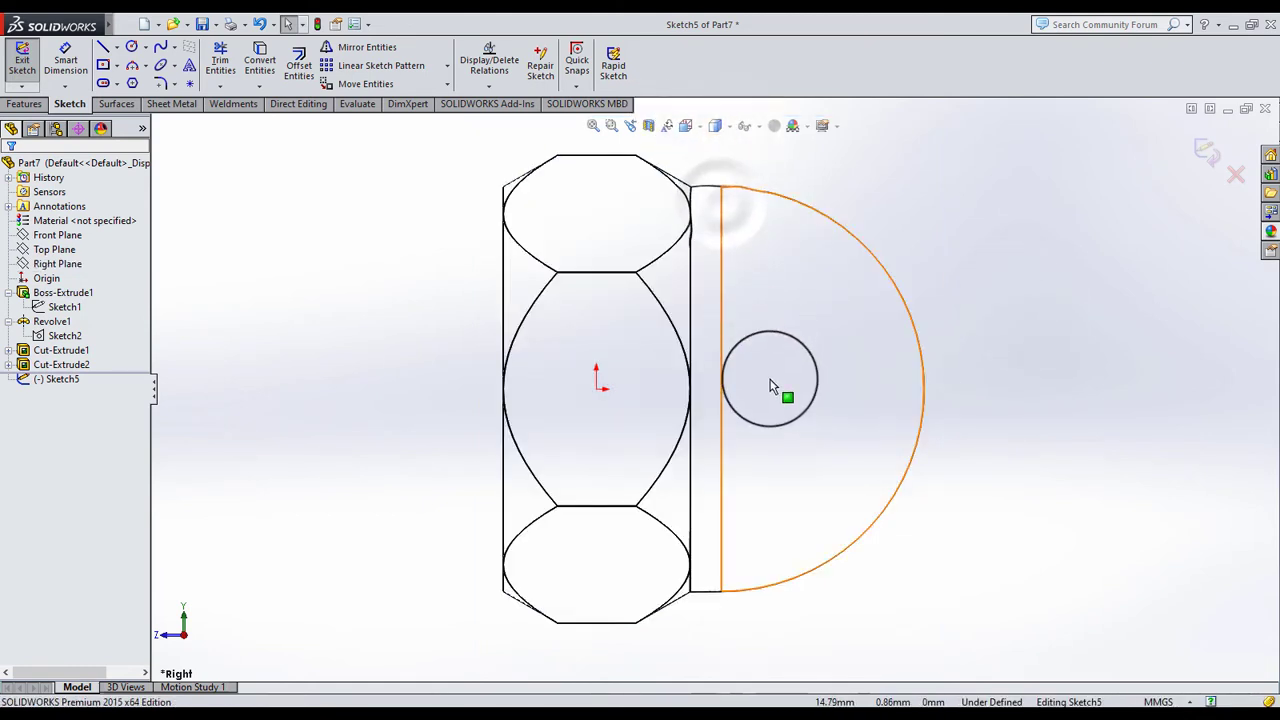
pyautogui.click(716, 126)
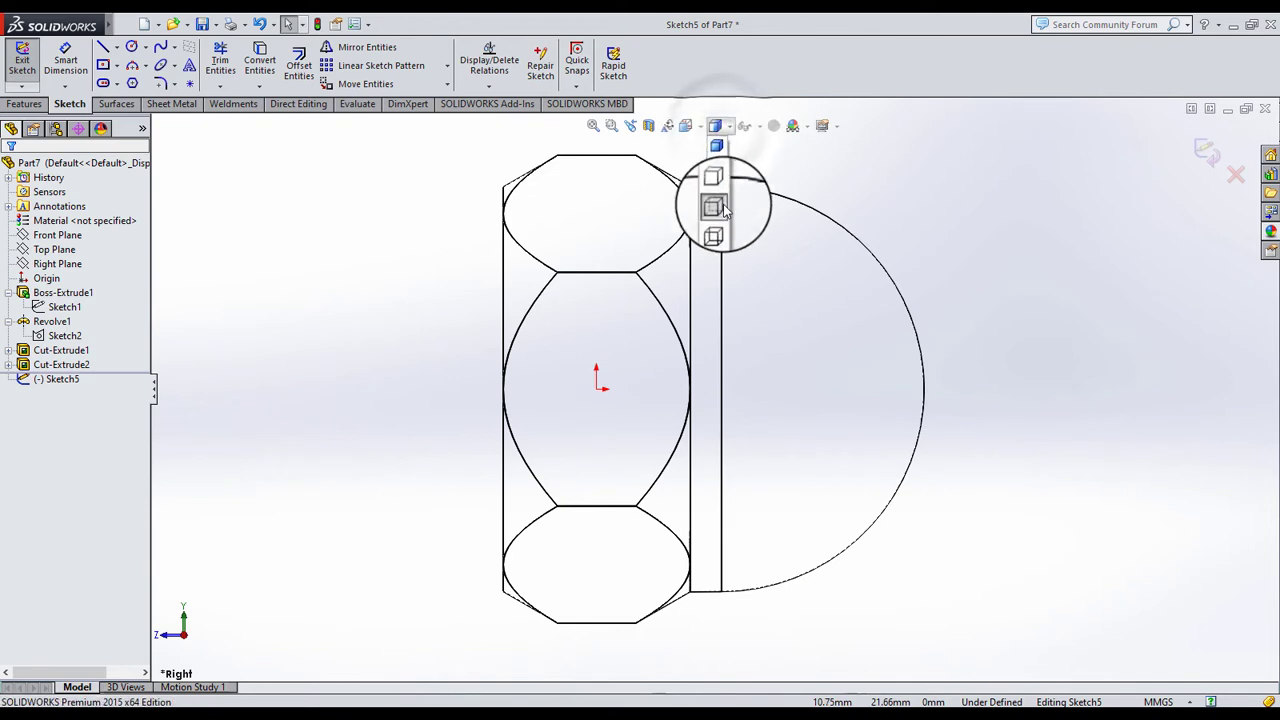
pyautogui.click(724, 207)
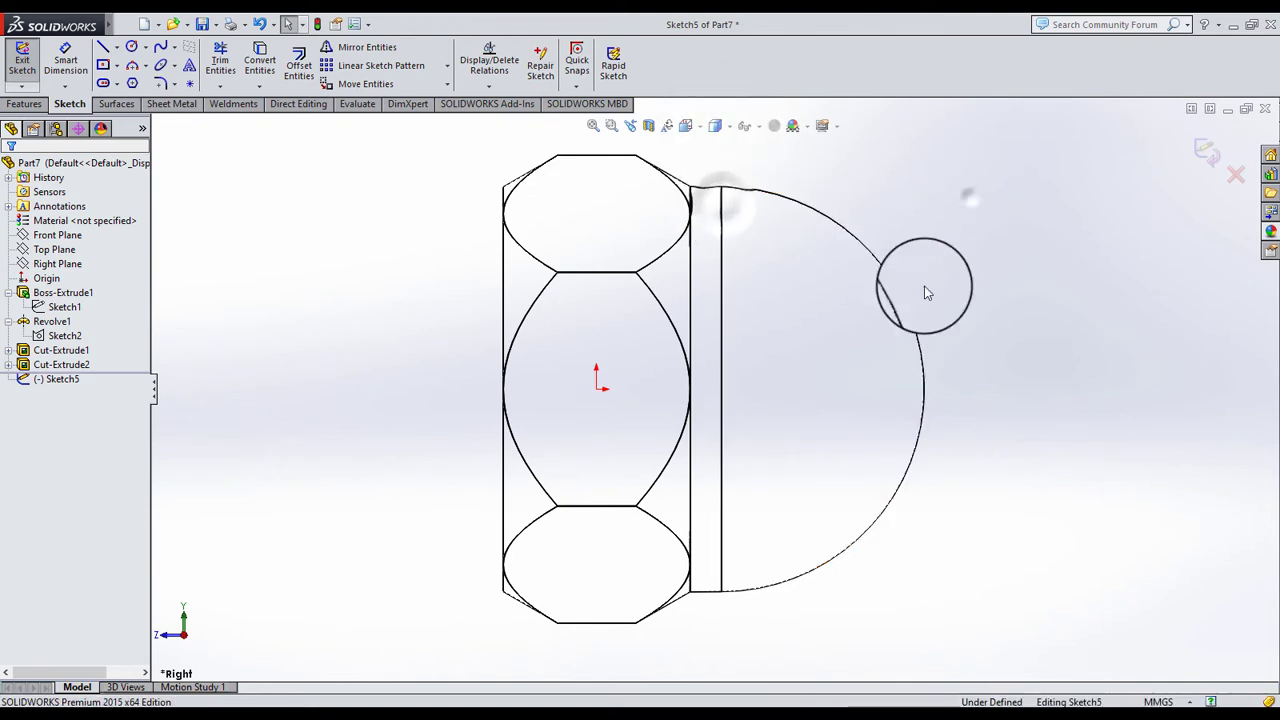
# Draw a horizontal centerline through the nut past the dome
pyautogui.click(117, 52)
pyautogui.click(148, 54)
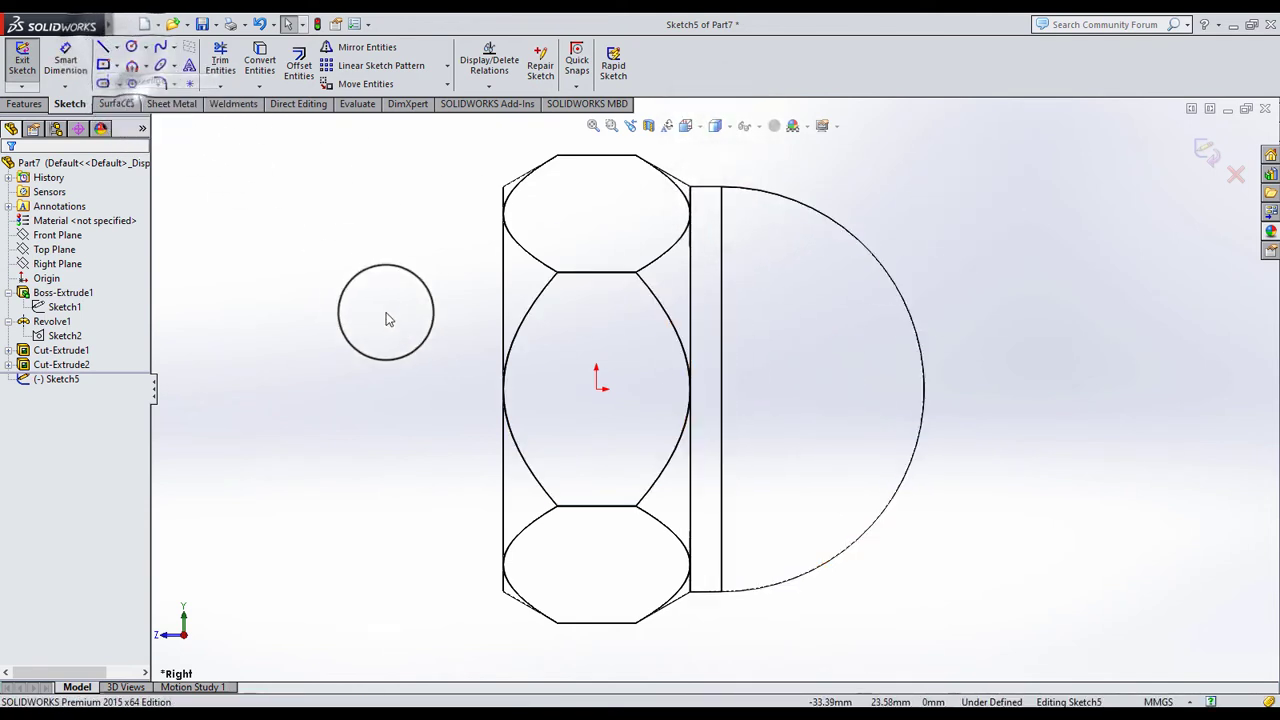
pyautogui.click(471, 388)
pyautogui.click(964, 389)
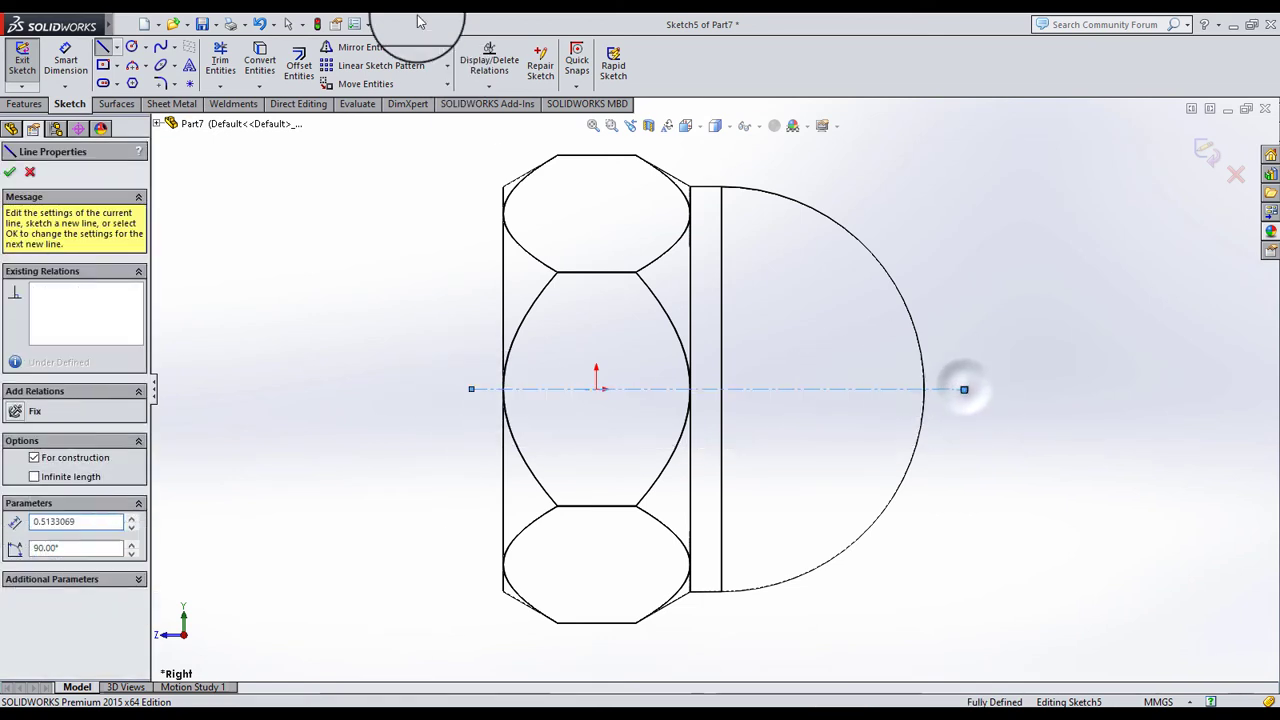
pyautogui.click(287, 23)
pyautogui.moveTo(791, 337); pyautogui.dragTo(869, 386)
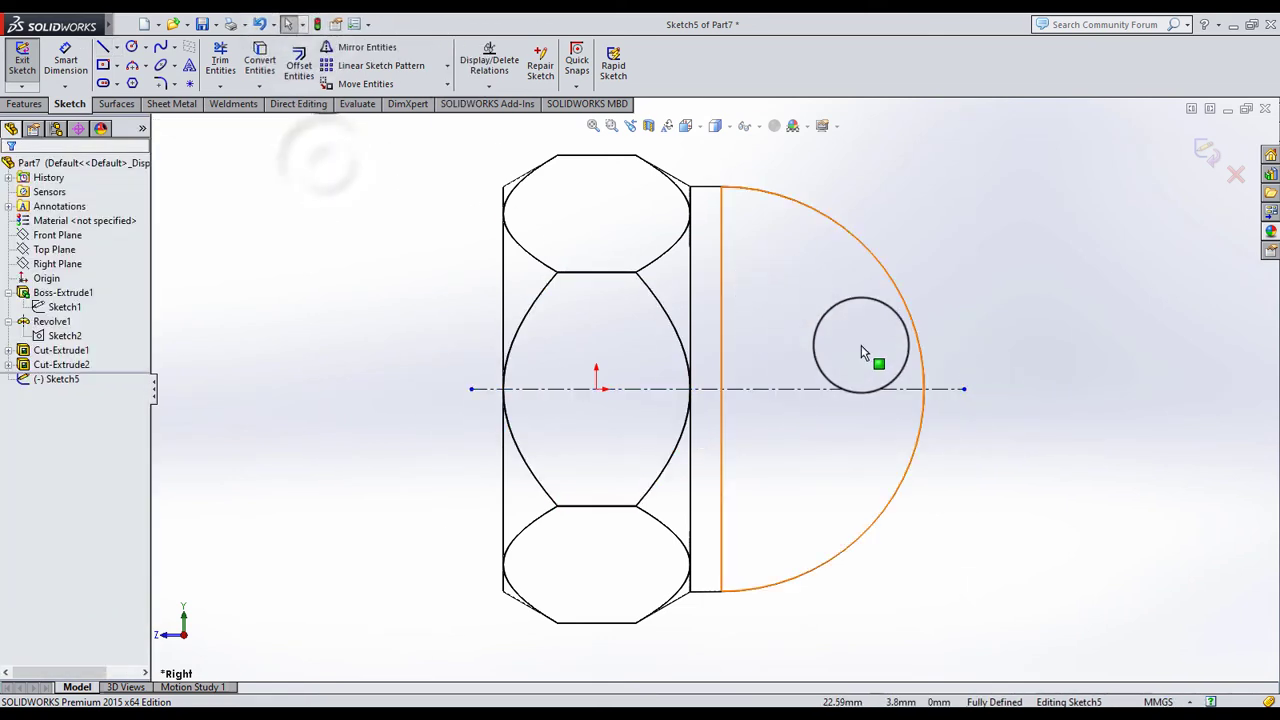
pyautogui.scroll(-1, 866, 392)
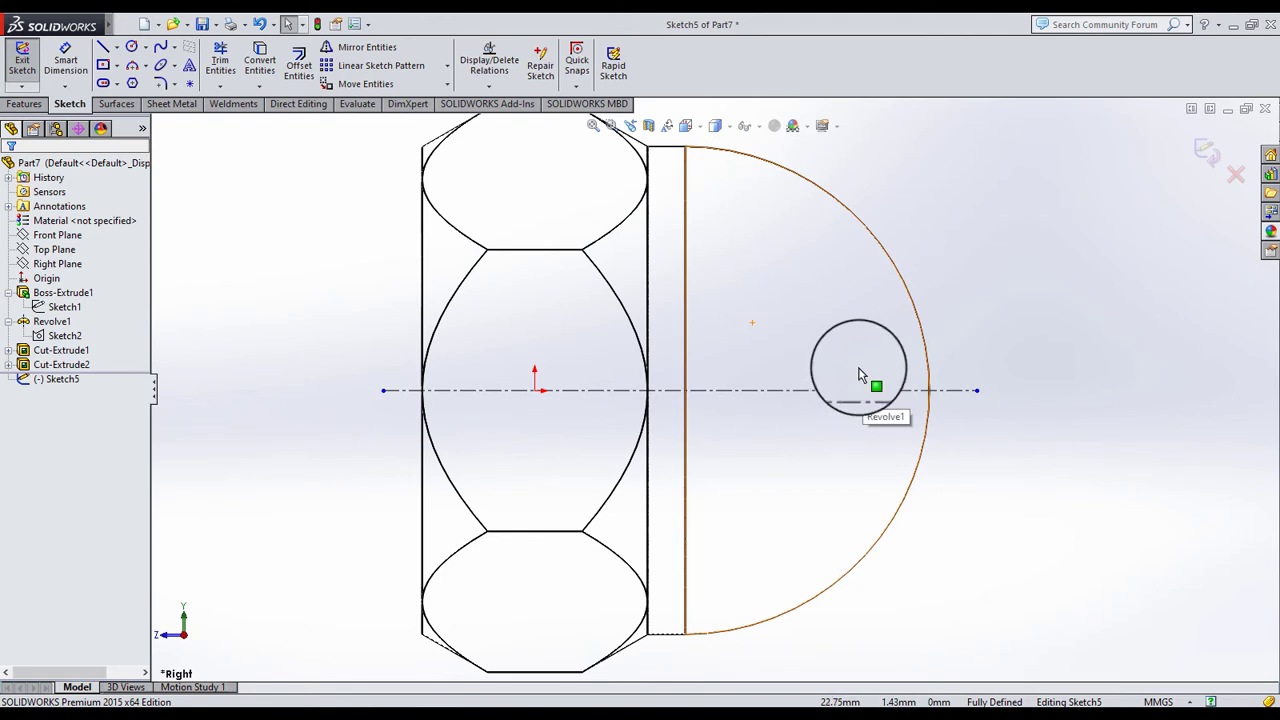
# Draw the diagonal, top edge, left edge and bottom edge back along the centerline
pyautogui.click(103, 47)
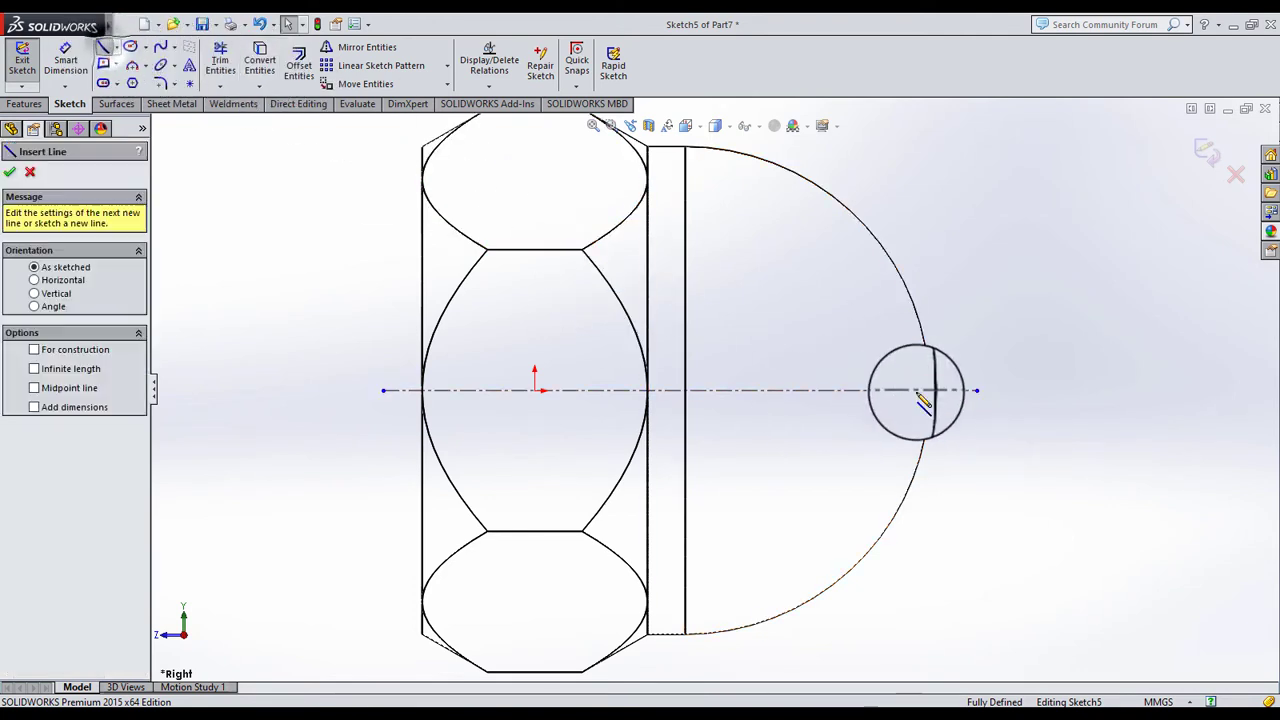
pyautogui.click(871, 390)
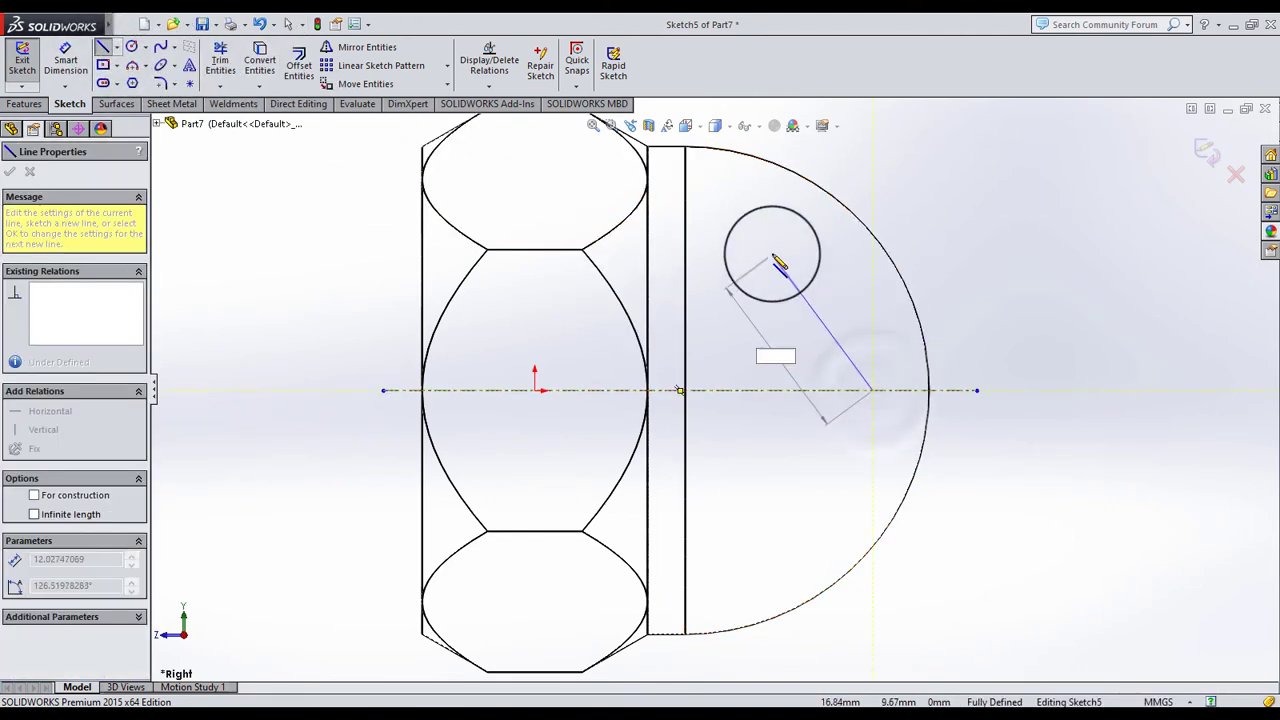
pyautogui.click(771, 254)
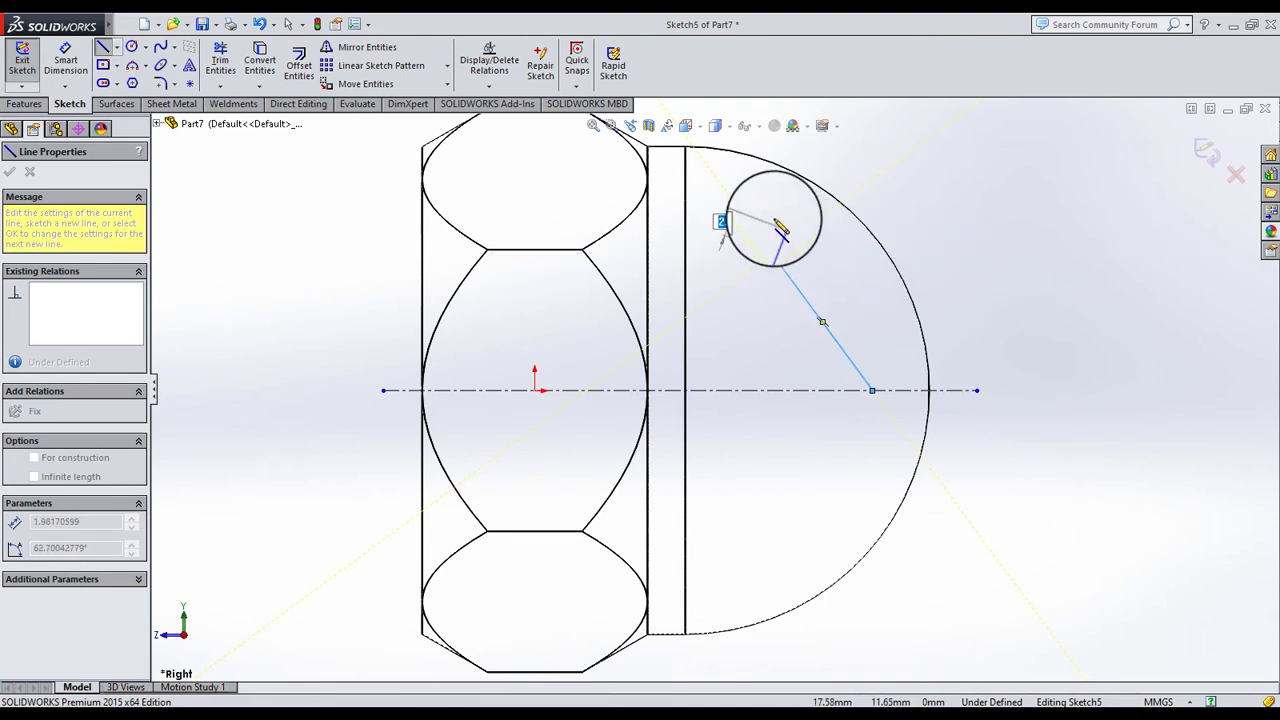
pyautogui.click(773, 218)
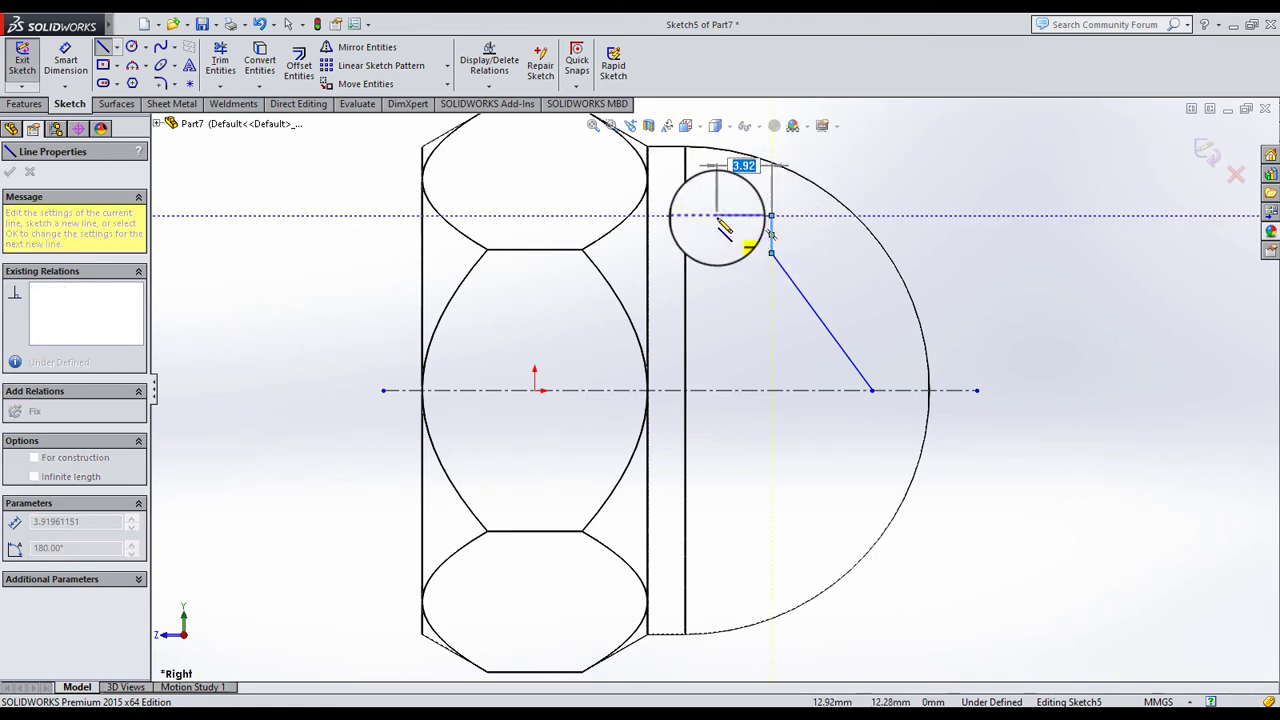
pyautogui.click(383, 215)
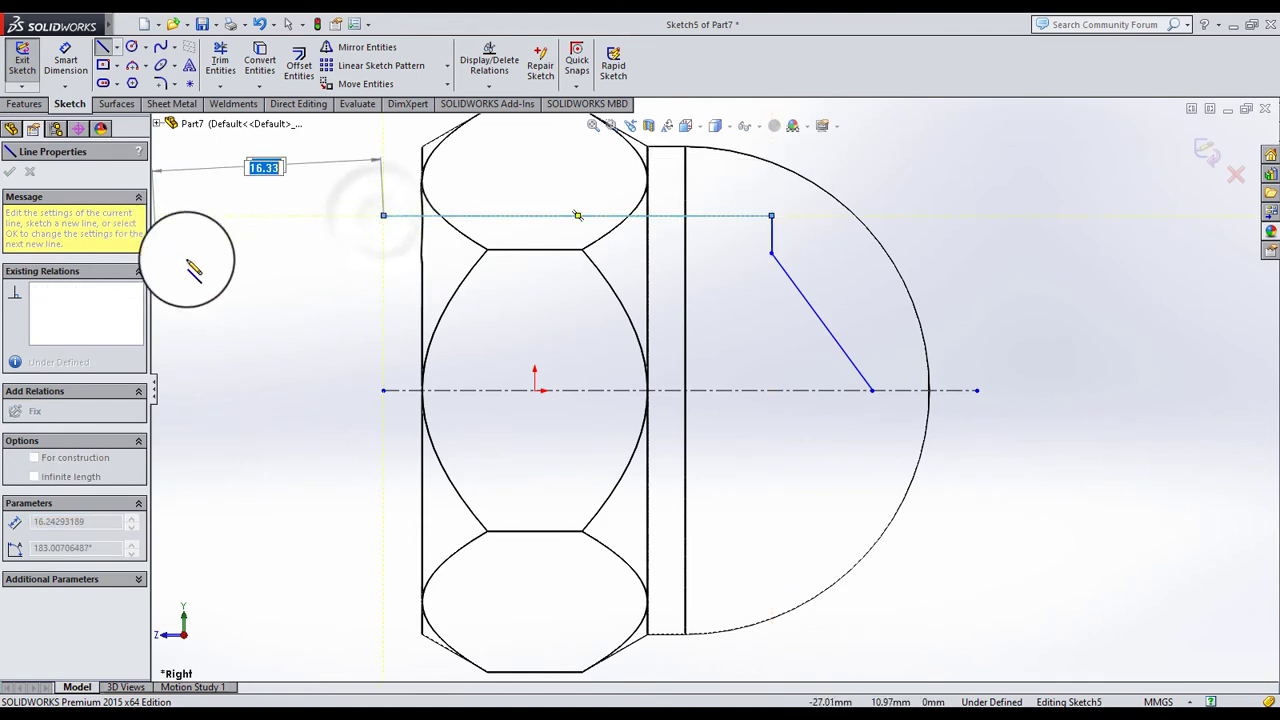
pyautogui.click(392, 390)
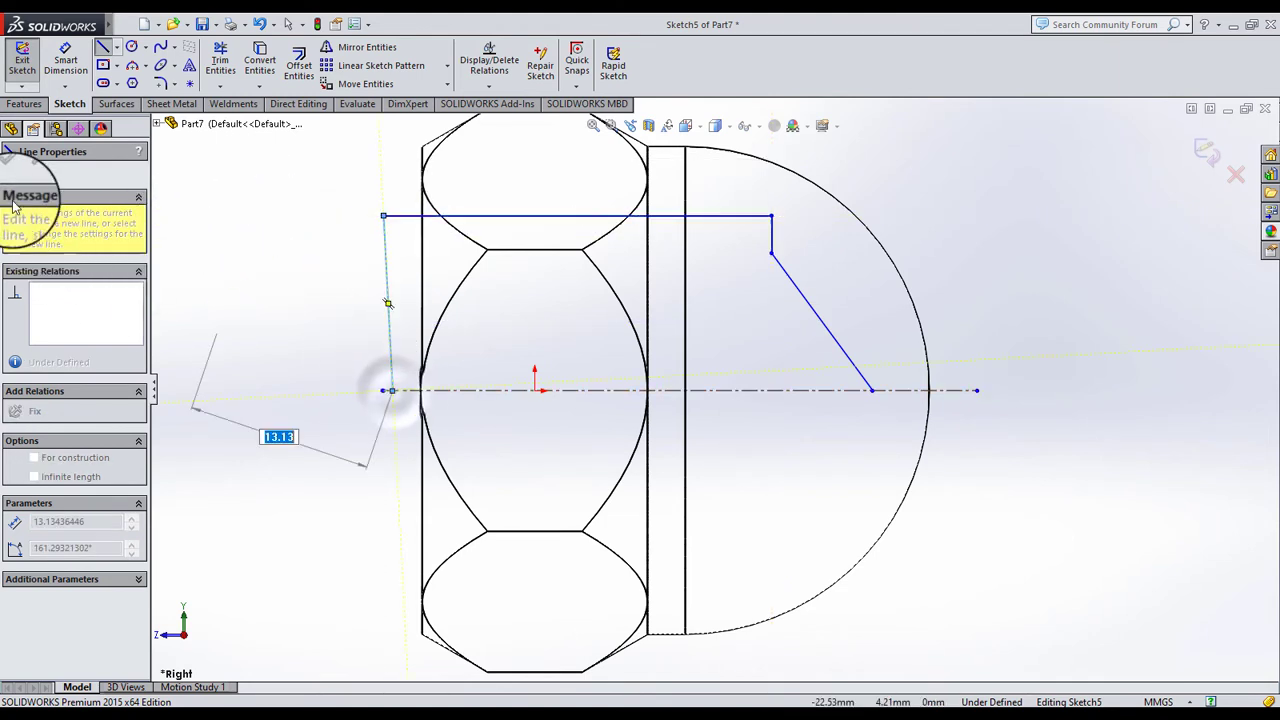
pyautogui.click(872, 390)
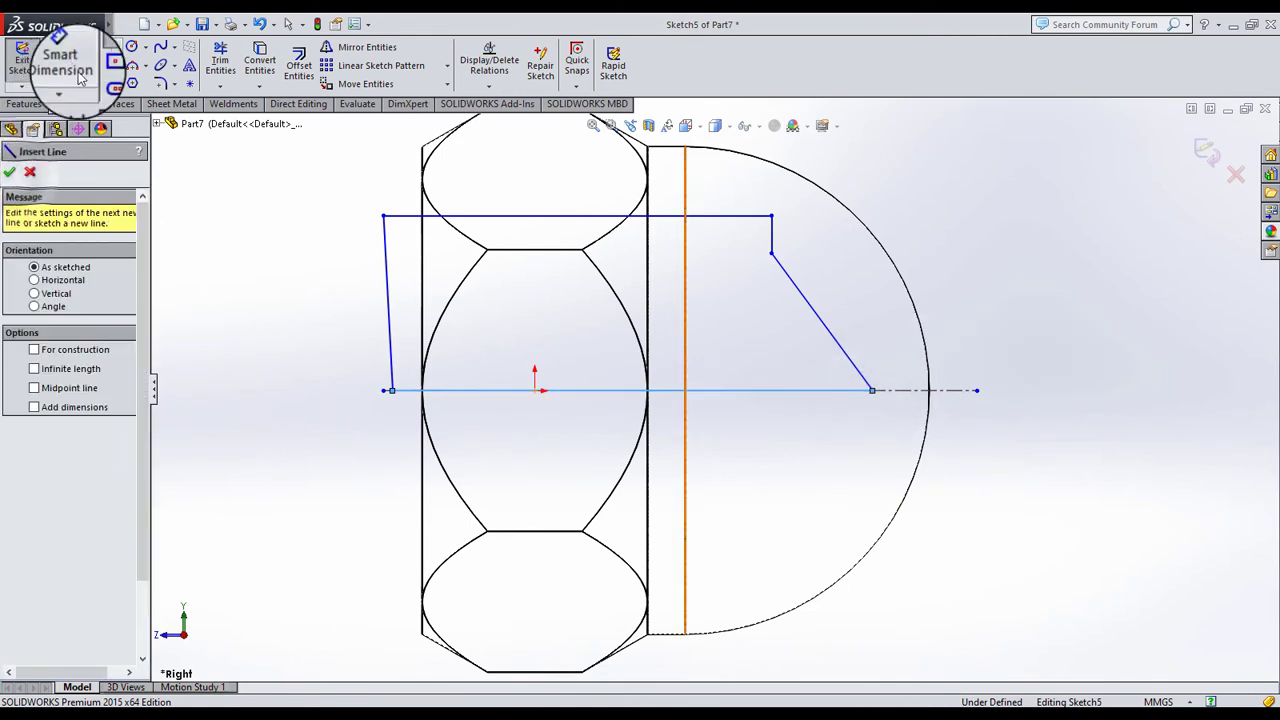
# Add a Vertical relation to the profile's left edge
pyautogui.press('Escape')
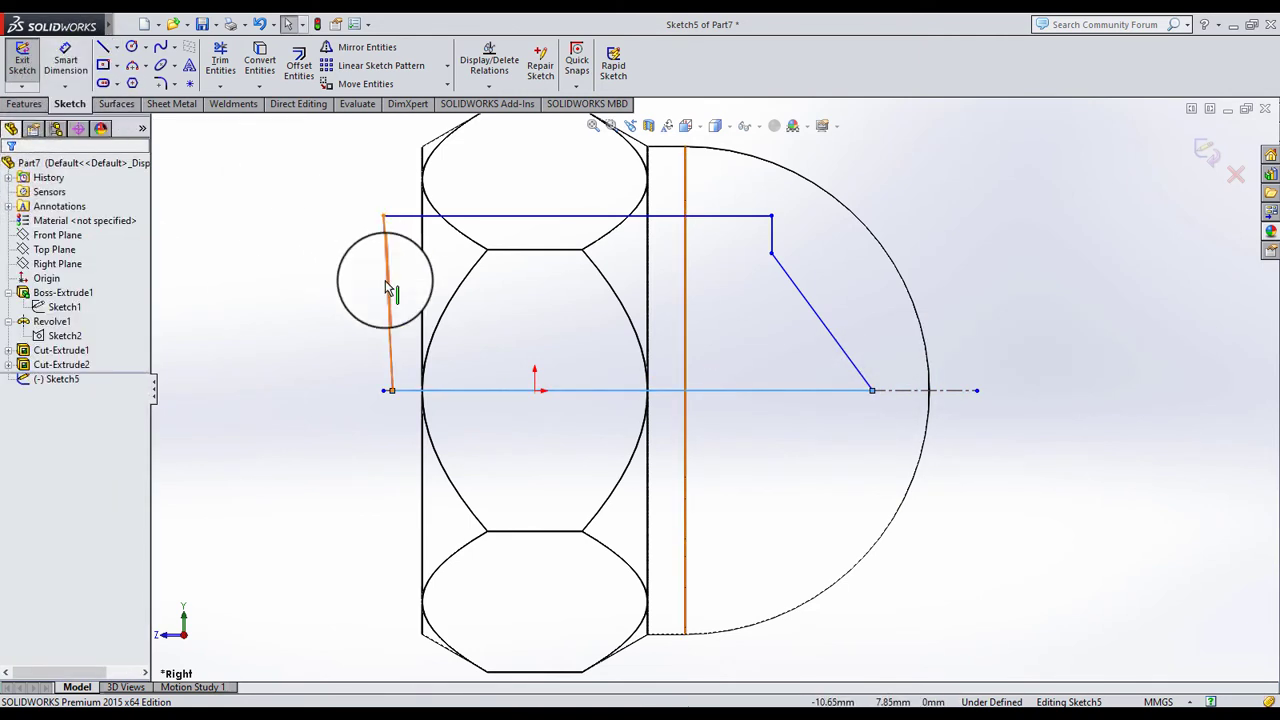
pyautogui.click(387, 286)
pyautogui.click(63, 358)
pyautogui.click(255, 261)
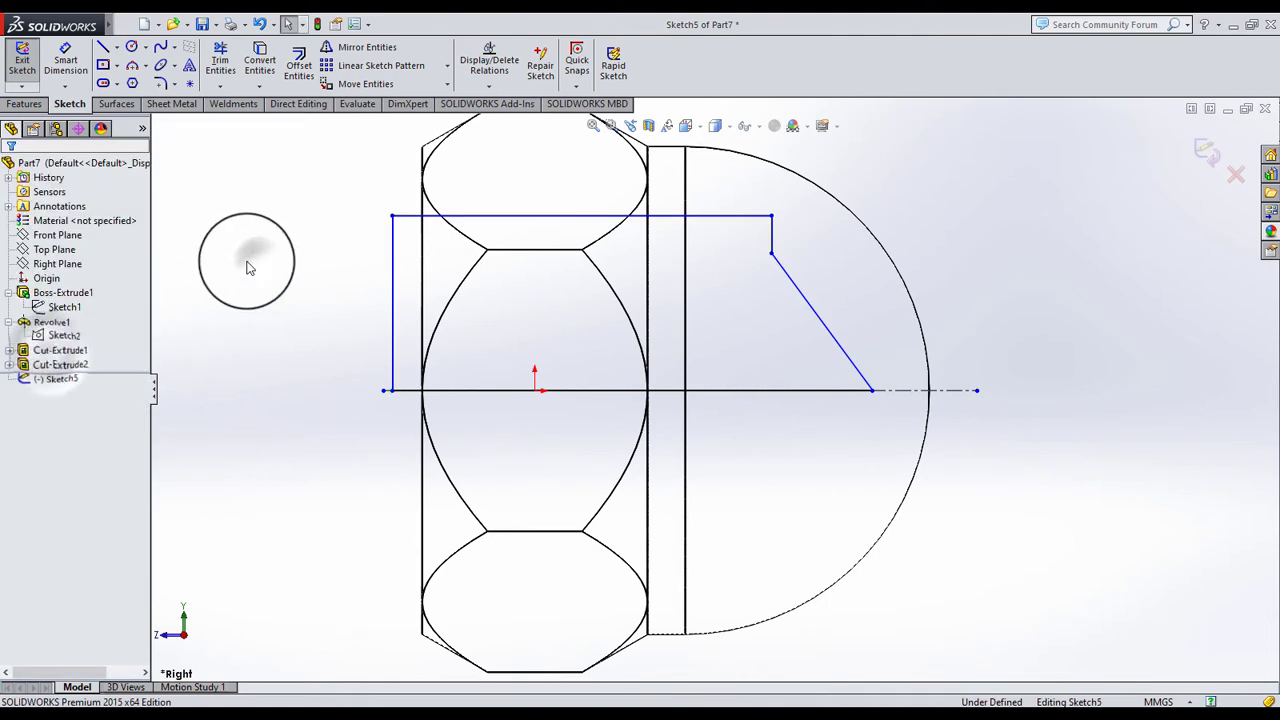
# Place a sketch point where the dome arc crosses the centerline
pyautogui.click(63, 62)
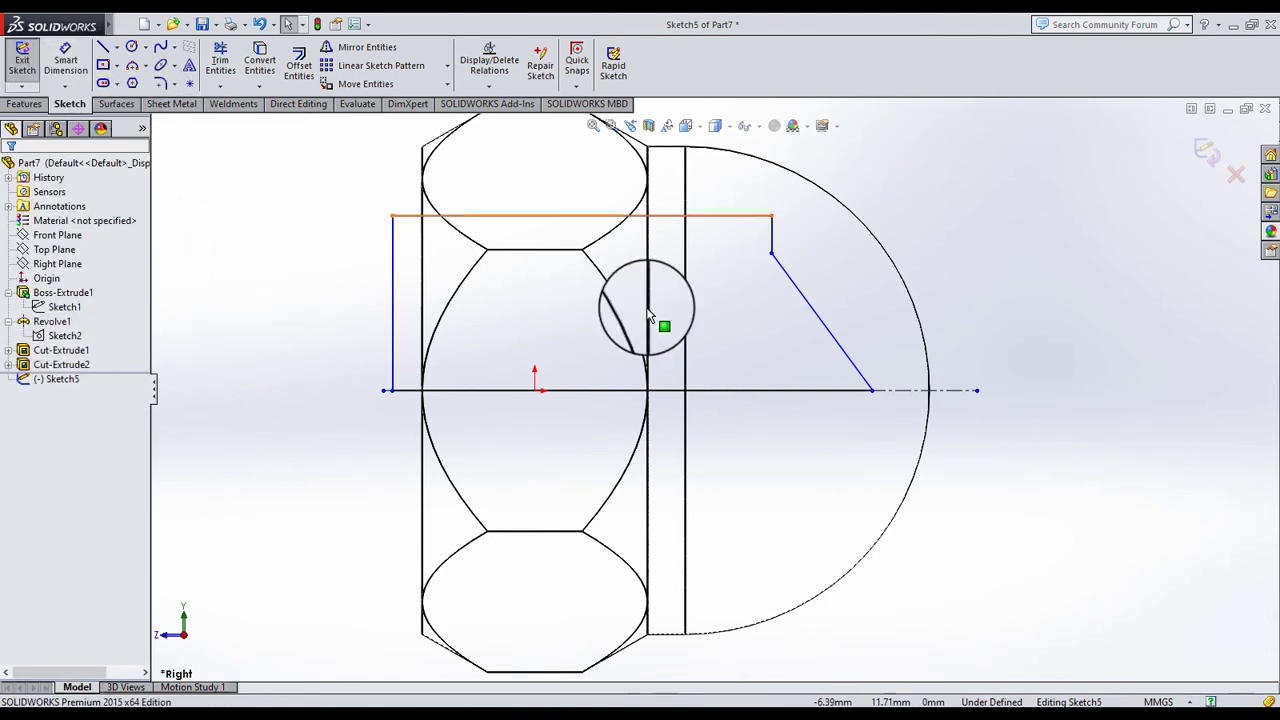
pyautogui.scroll(3, 700, 328)
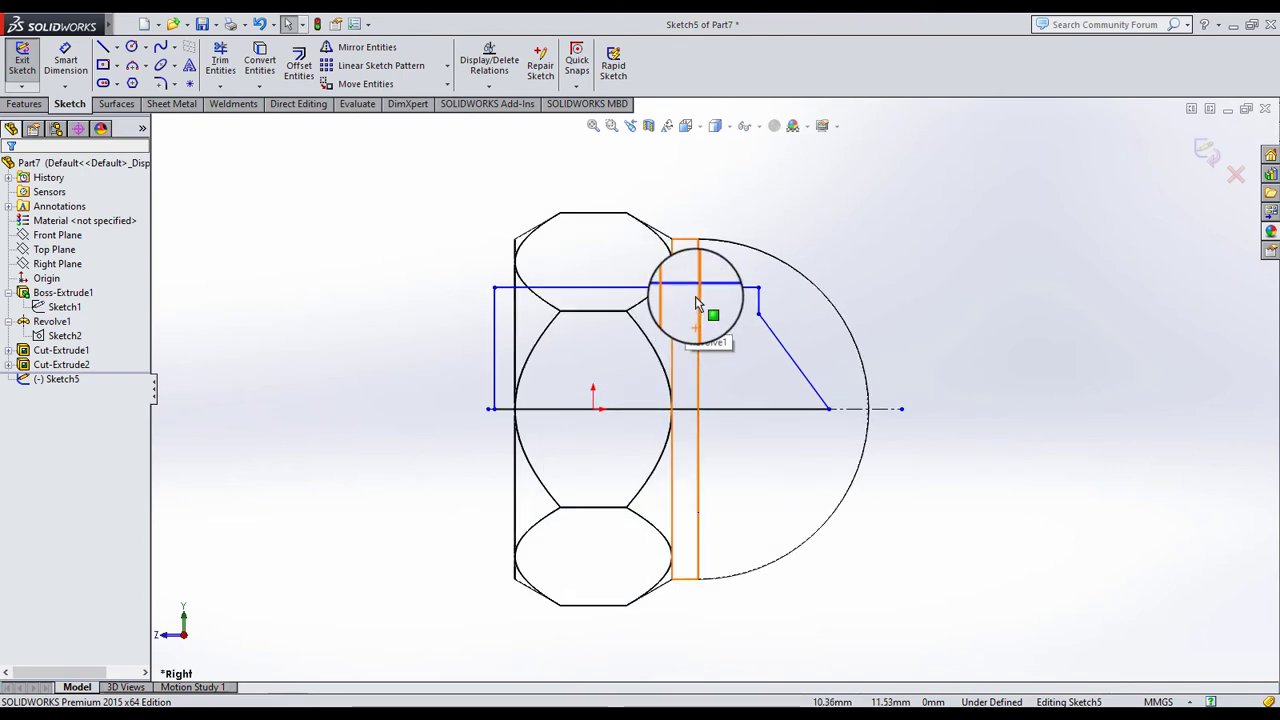
pyautogui.click(65, 62)
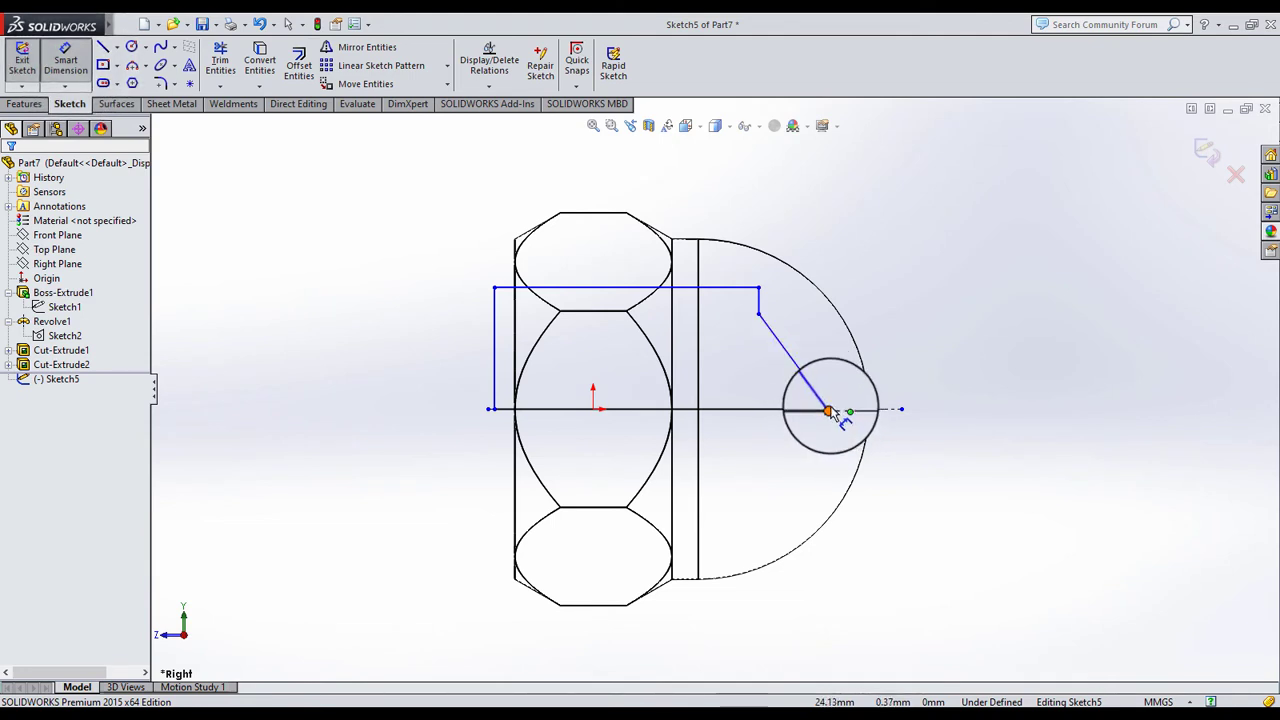
pyautogui.click(828, 411)
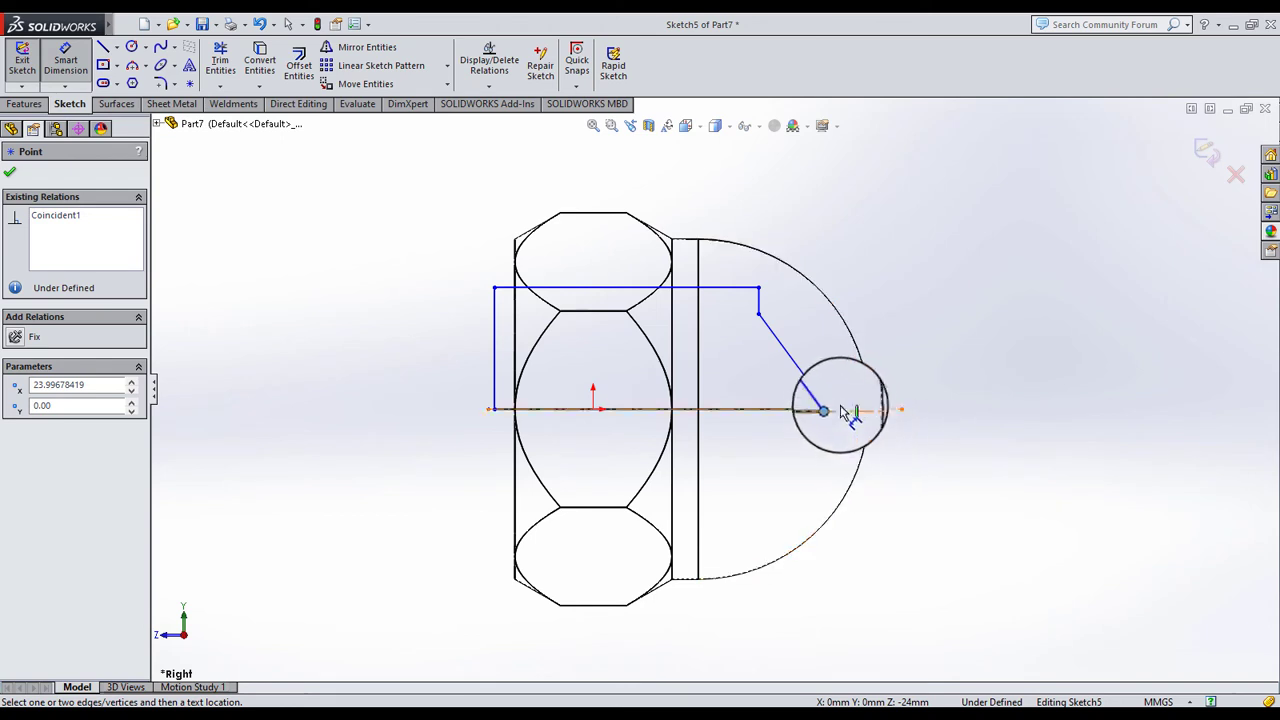
pyautogui.scroll(-2, 845, 415)
pyautogui.scroll(-3, 867, 427)
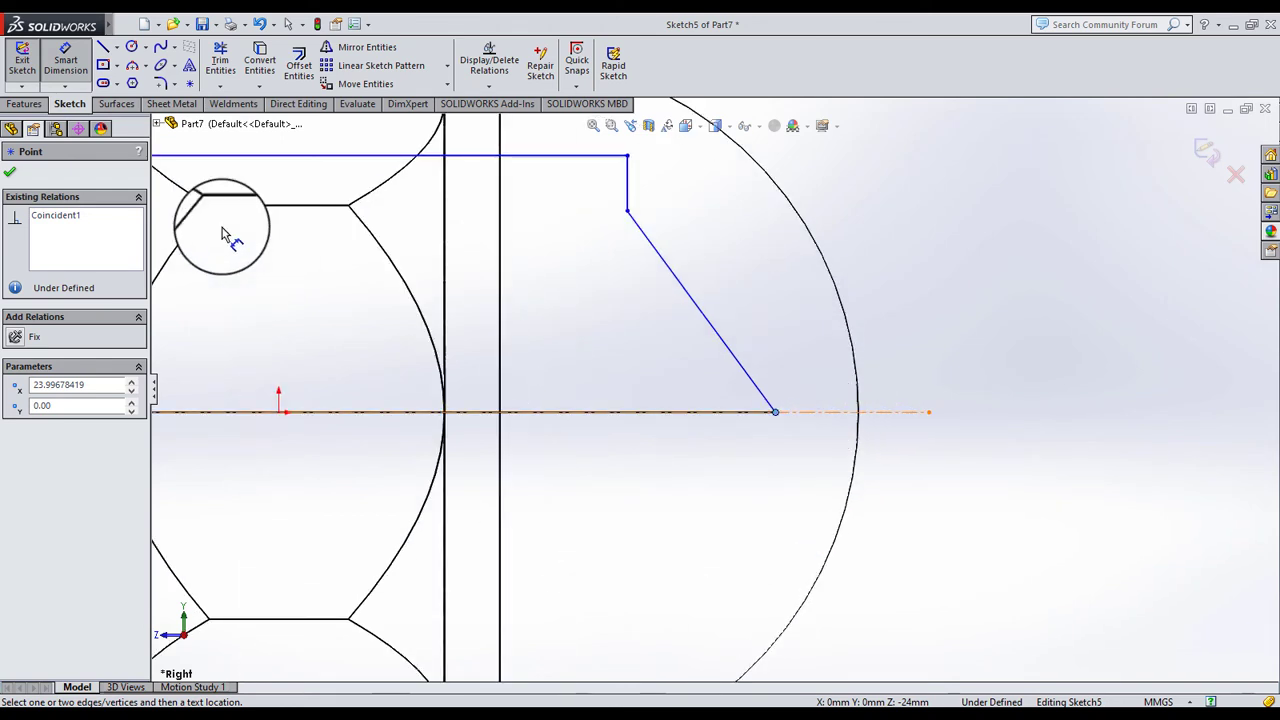
pyautogui.click(10, 171)
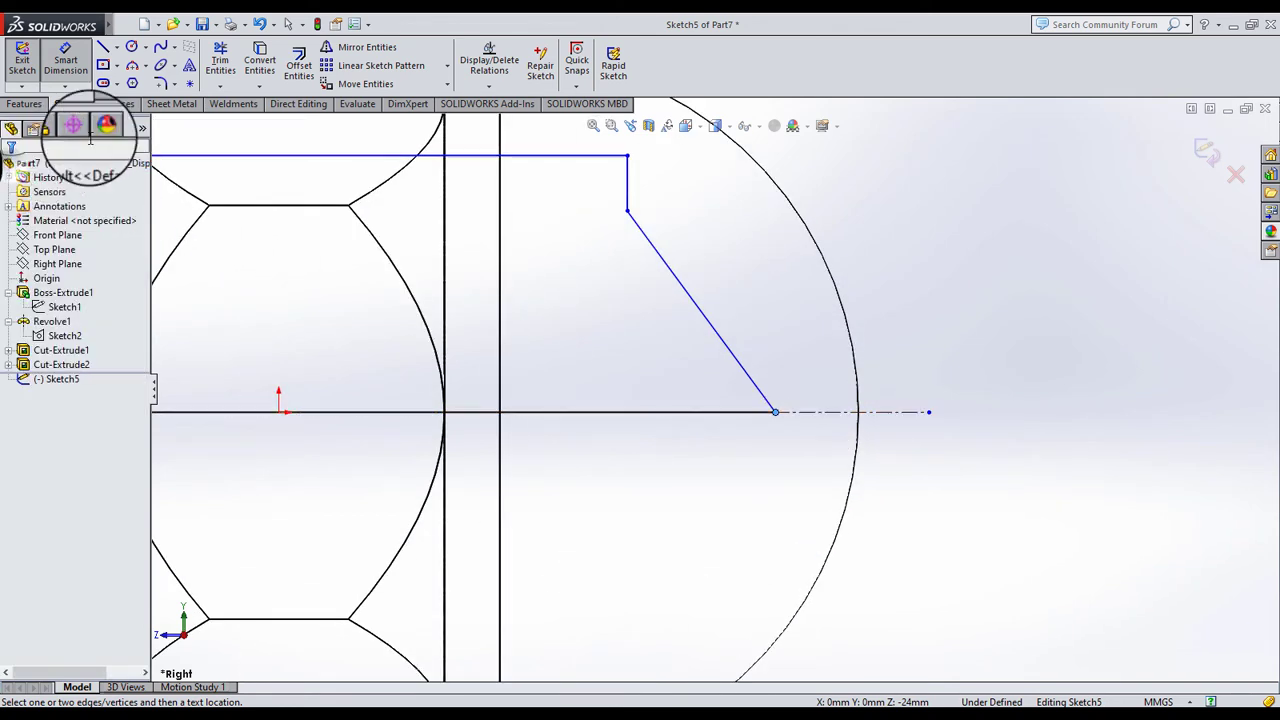
pyautogui.click(191, 88)
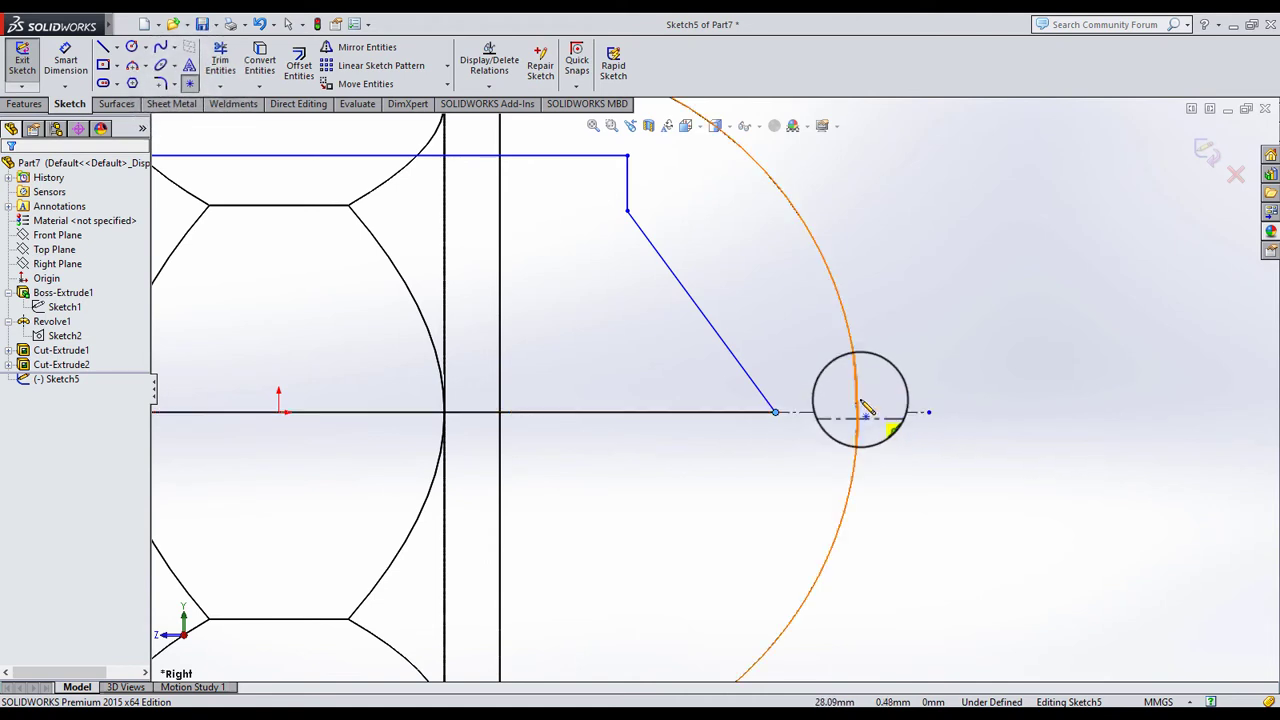
pyautogui.click(858, 412)
# Dimension the new point to the diagonal's lower endpoint at 3 mm
pyautogui.click(14, 171)
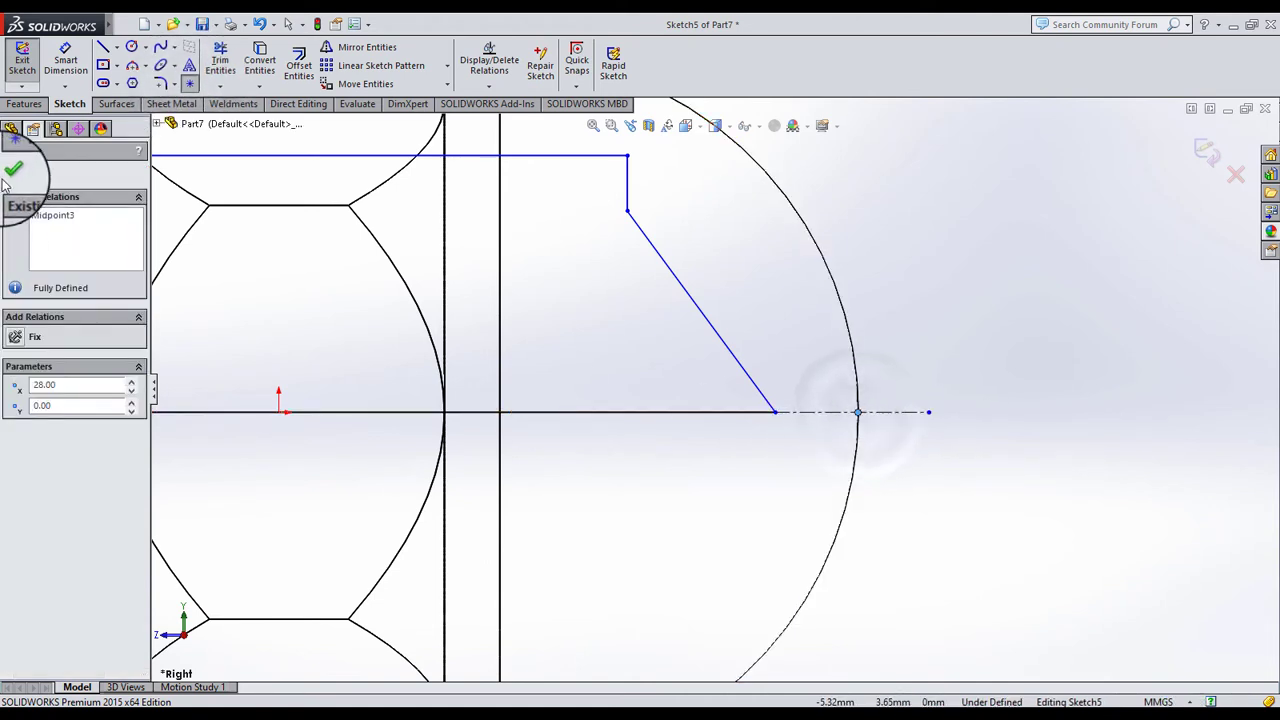
pyautogui.click(66, 66)
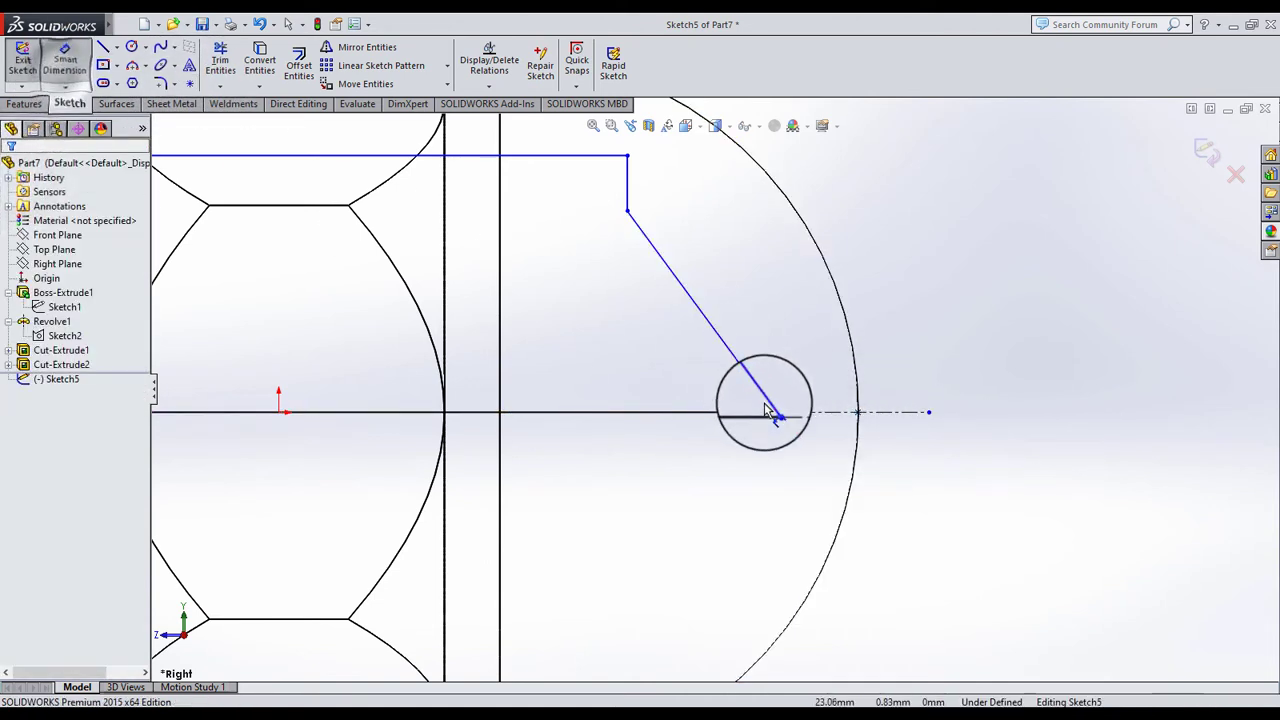
pyautogui.click(858, 412)
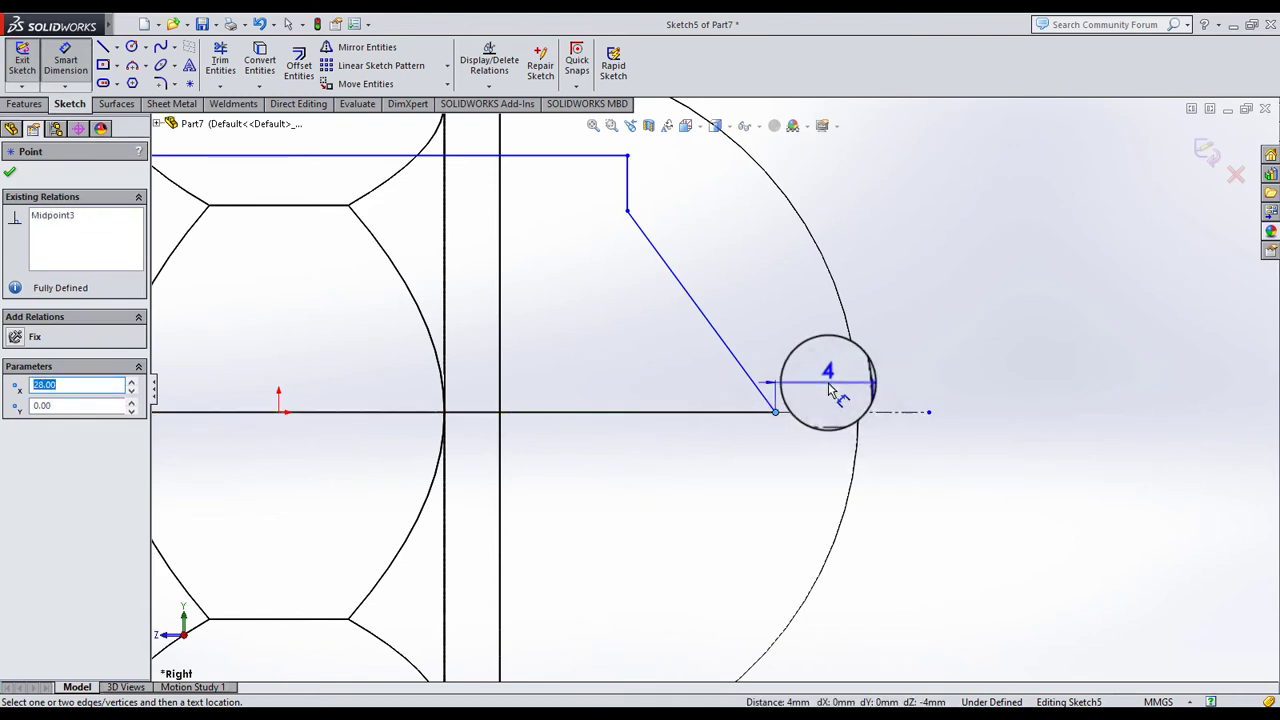
pyautogui.click(828, 390)
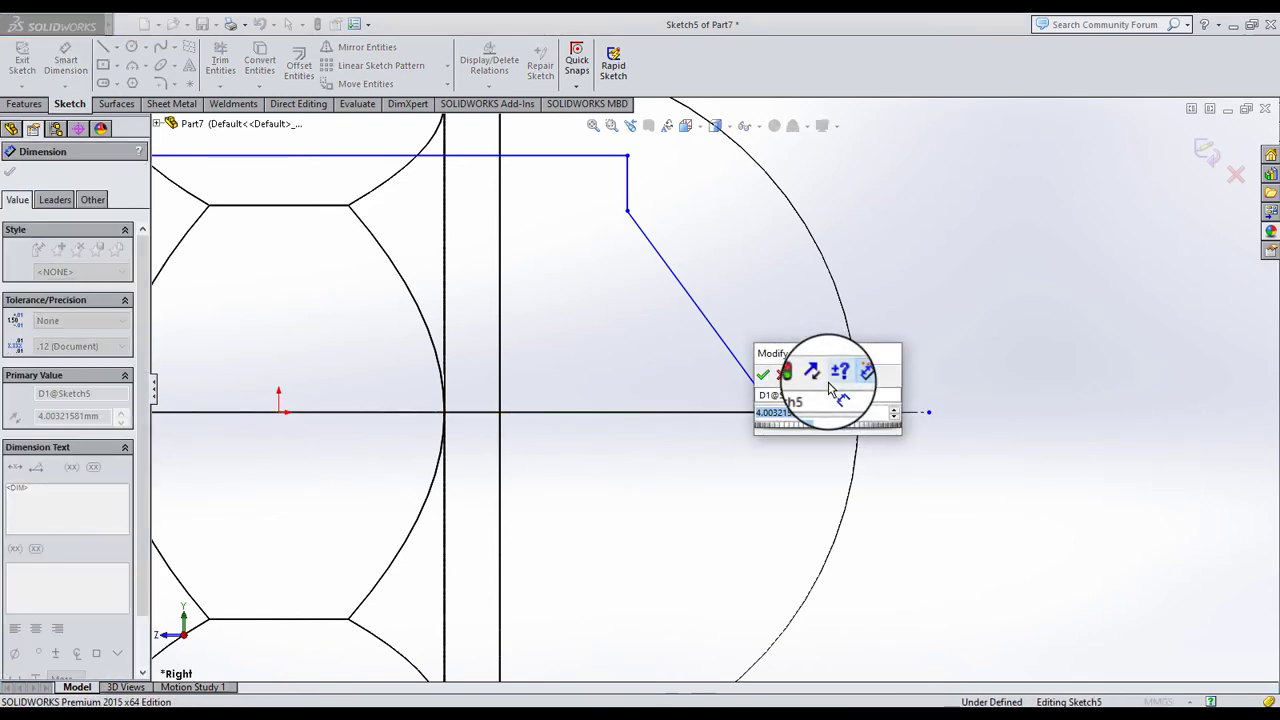
pyautogui.write('3')
pyautogui.press('Return')
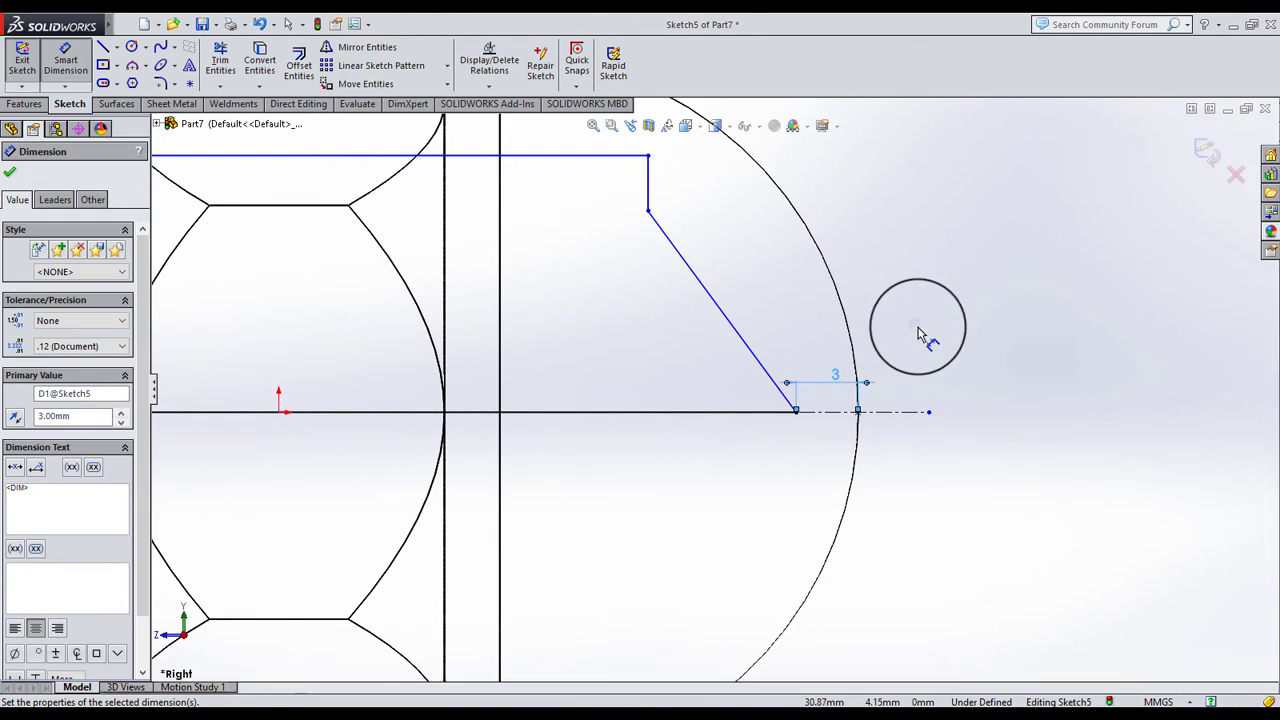
pyautogui.click(918, 335)
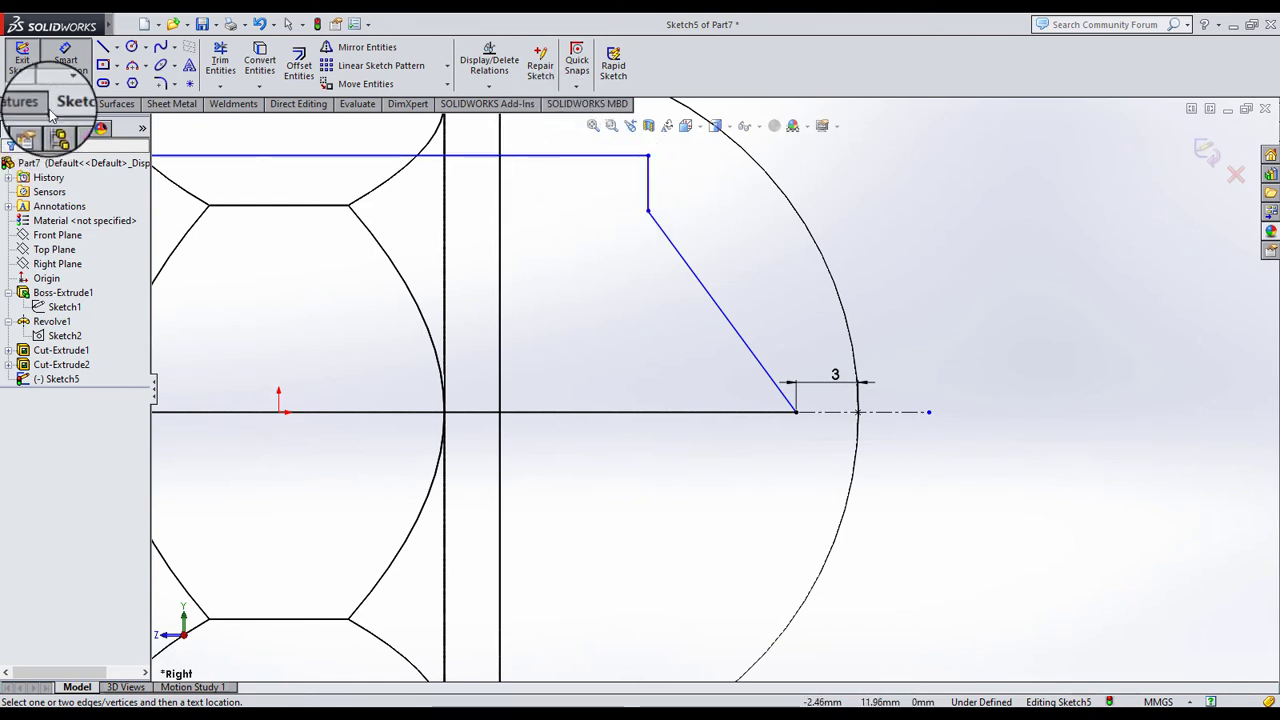
# Delete the flat top edge of the bore profile
pyautogui.click(65, 80)
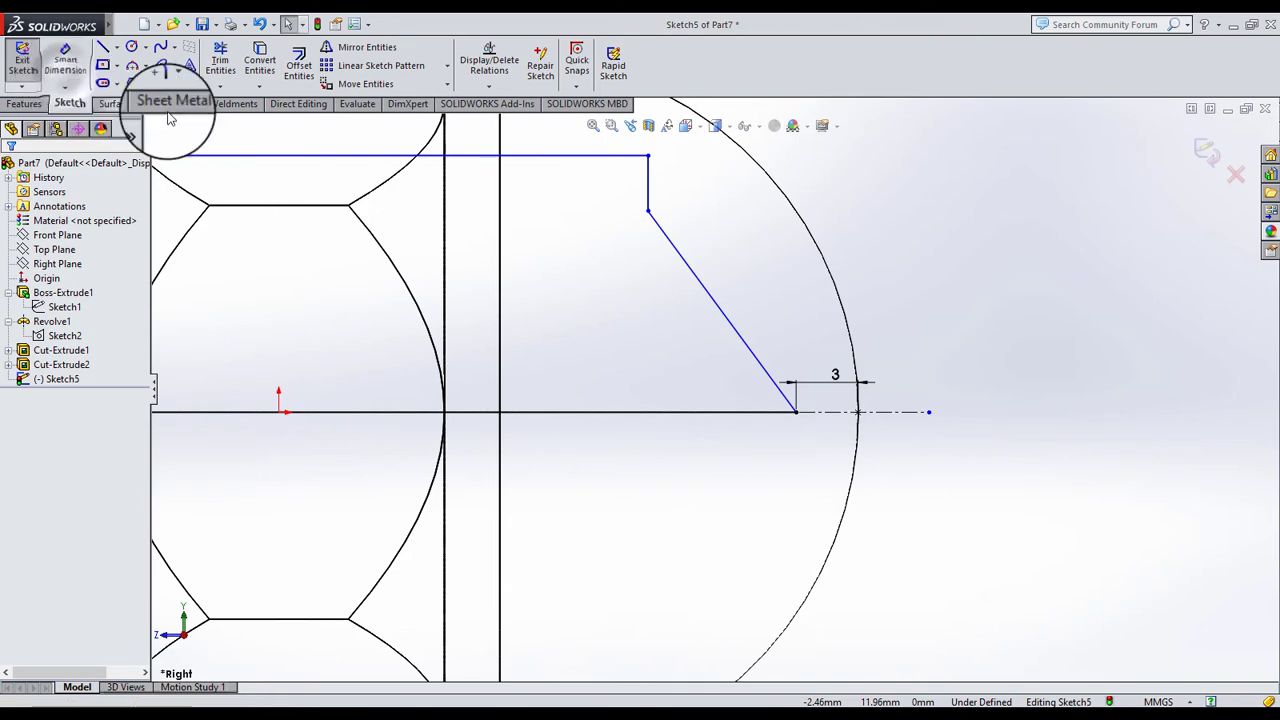
pyautogui.click(258, 155)
pyautogui.press('Delete')
pyautogui.scroll(1, 430, 260)
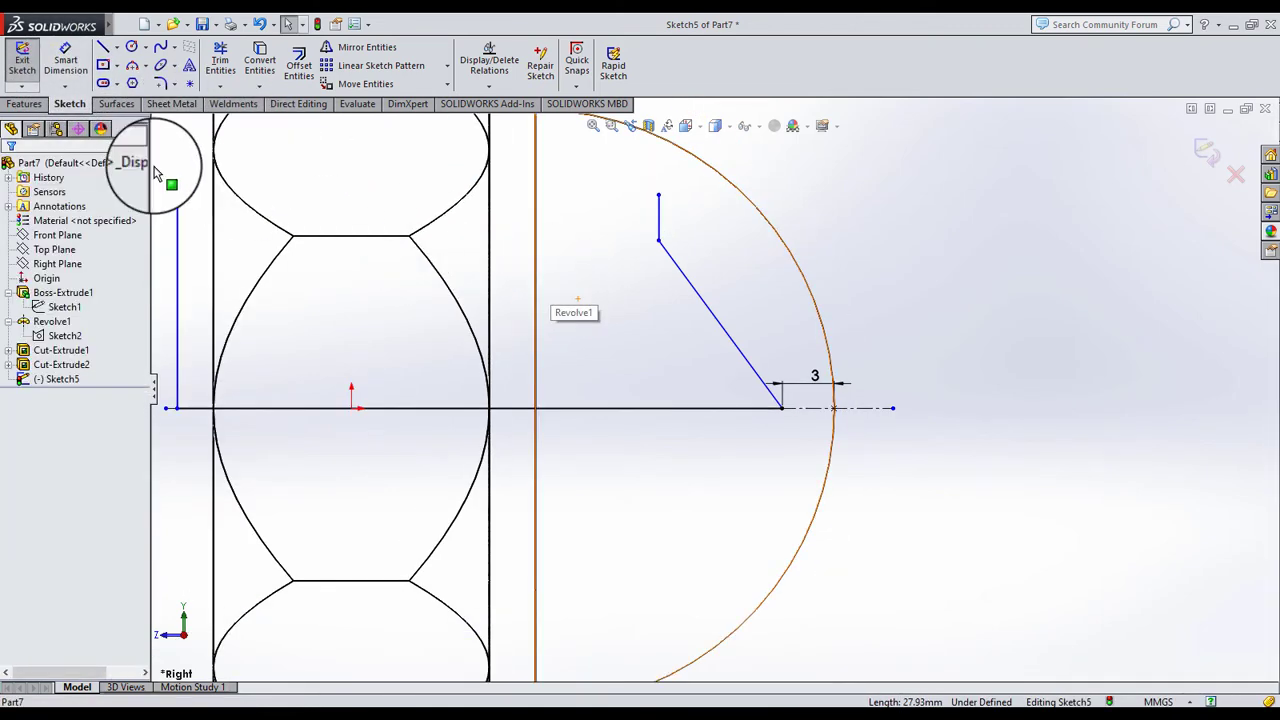
# Redraw the edge as a short step, angled drop, long top line and small left chamfer
pyautogui.click(103, 47)
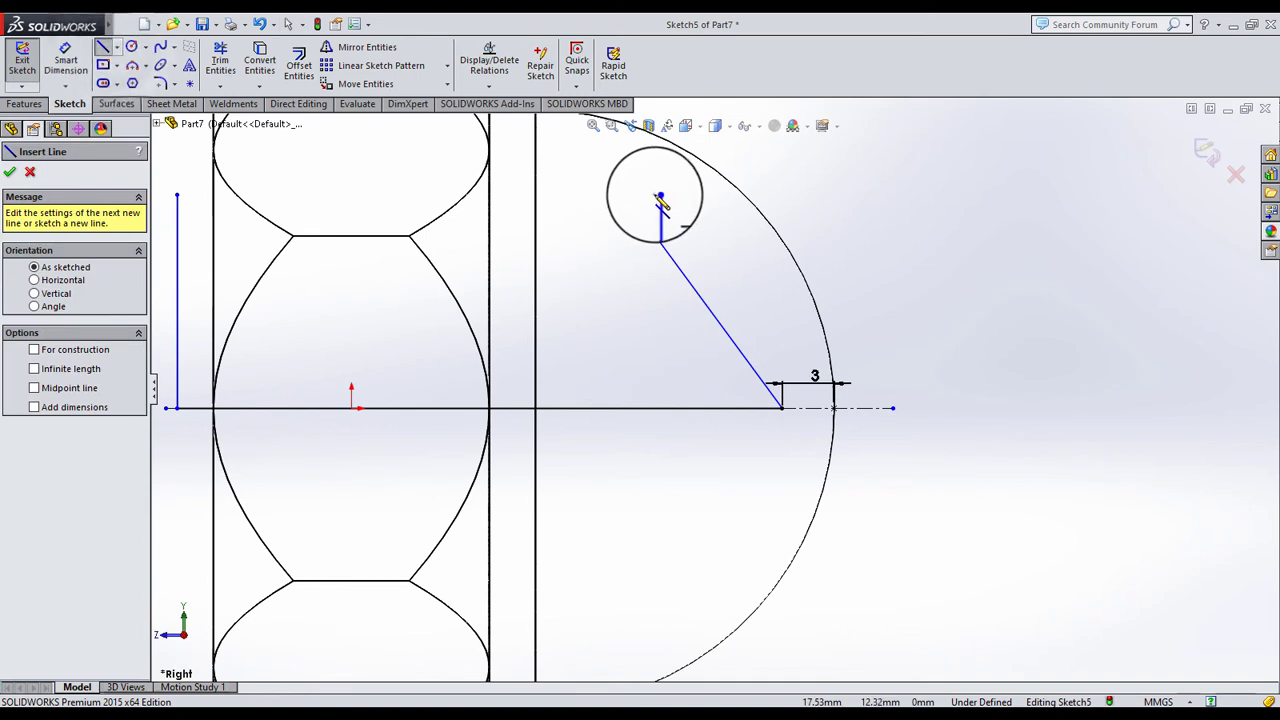
pyautogui.click(659, 195)
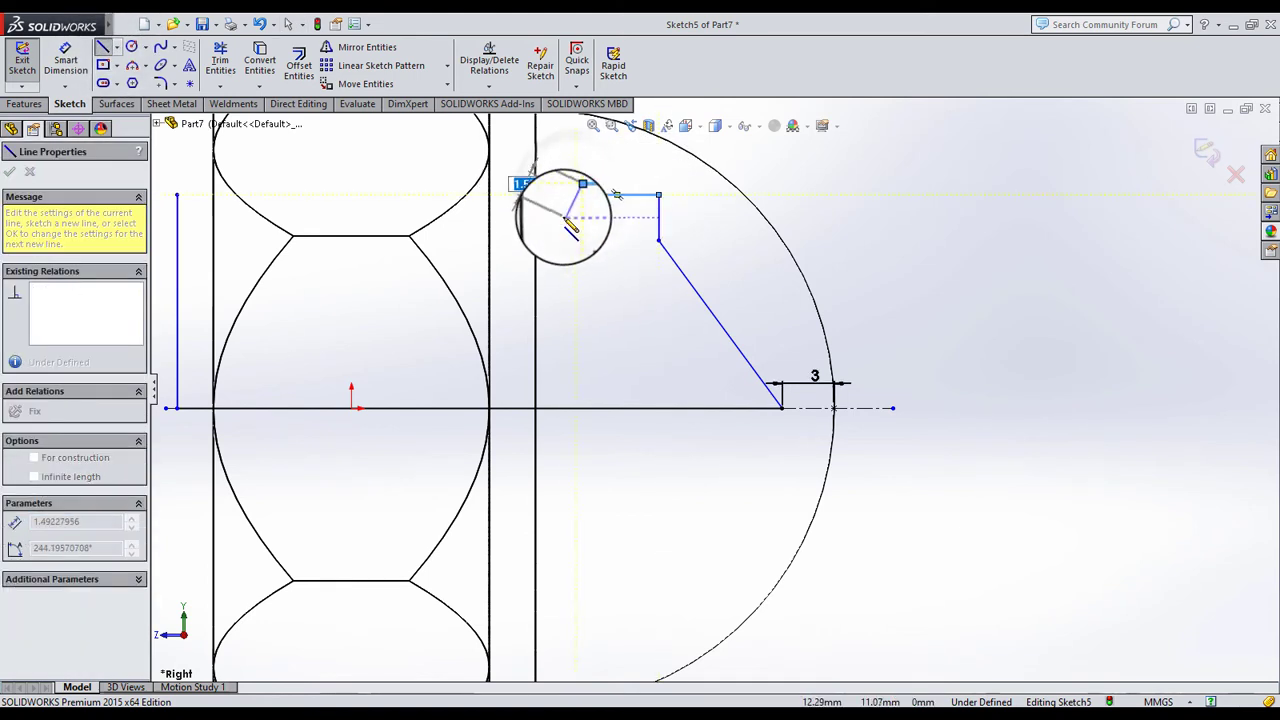
pyautogui.click(616, 193)
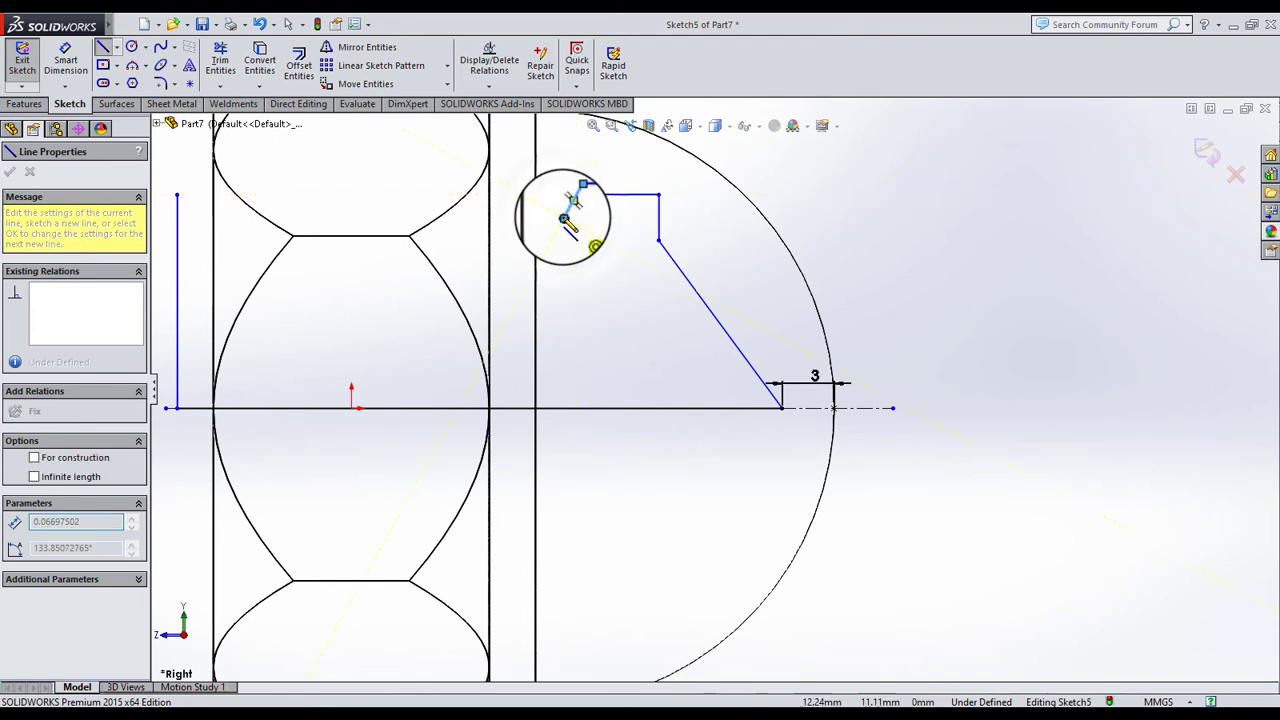
pyautogui.click(572, 195)
pyautogui.scroll(2, 300, 235)
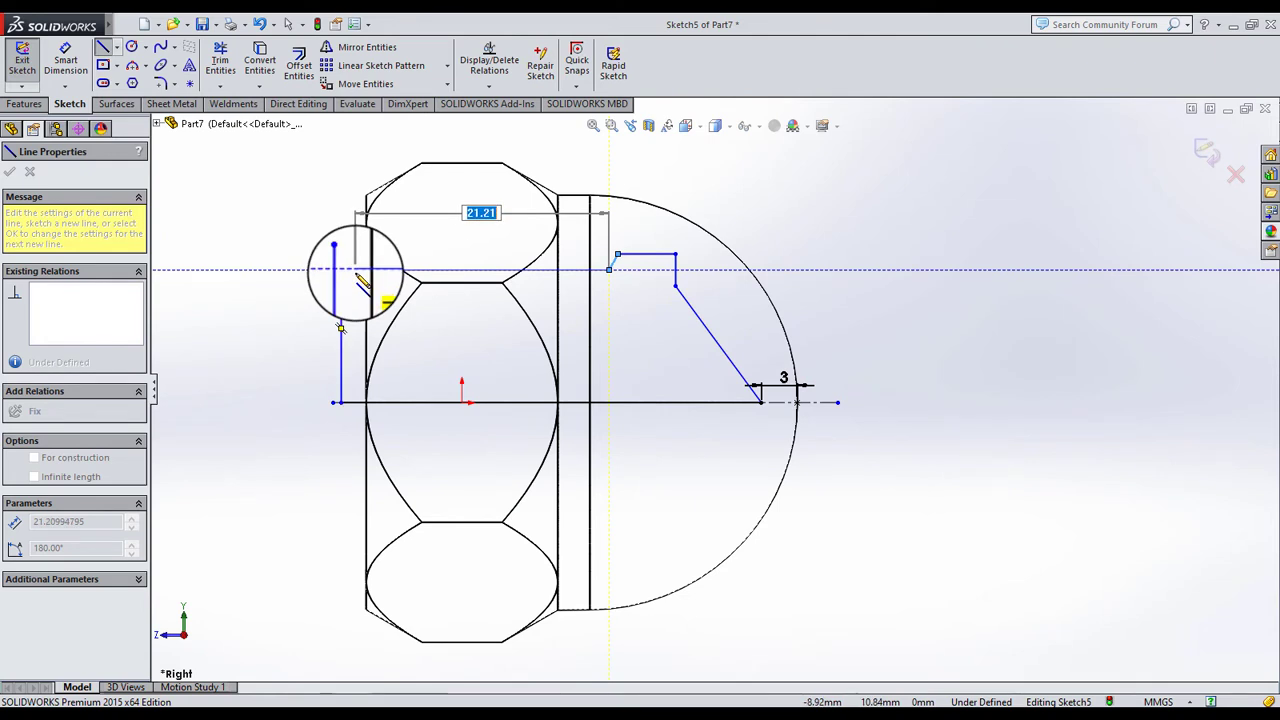
pyautogui.click(355, 270)
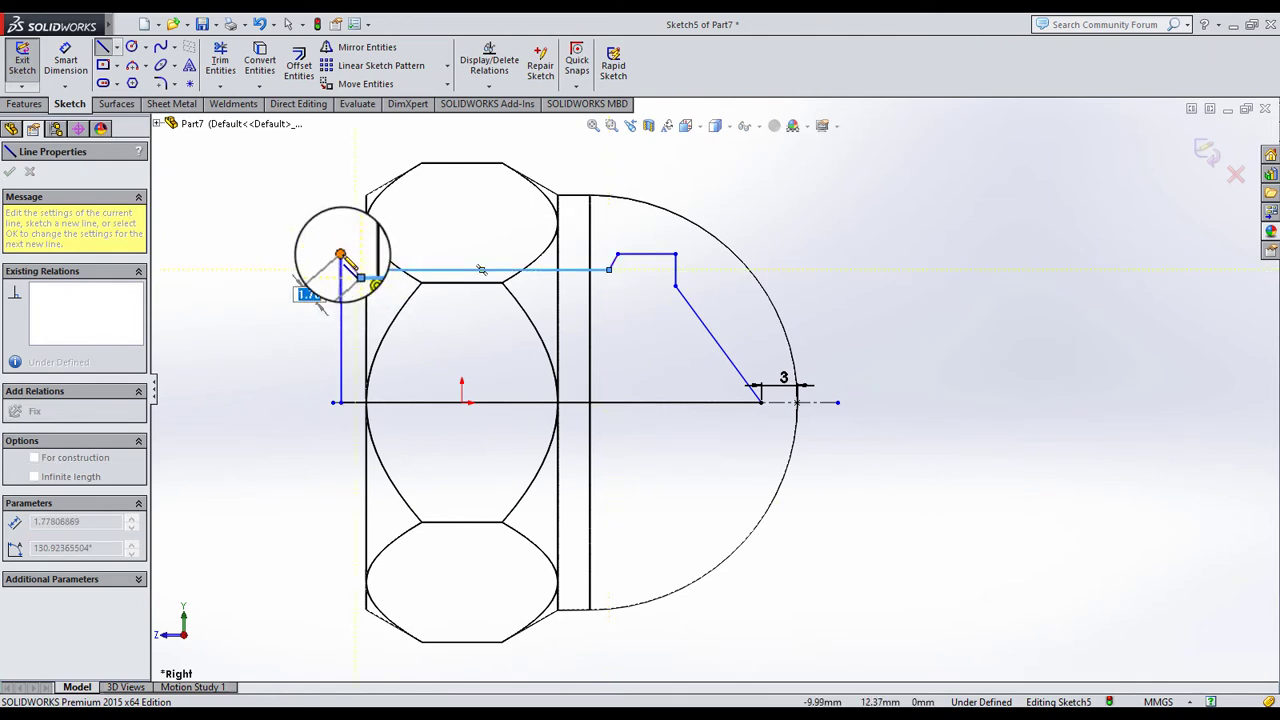
pyautogui.click(29, 171)
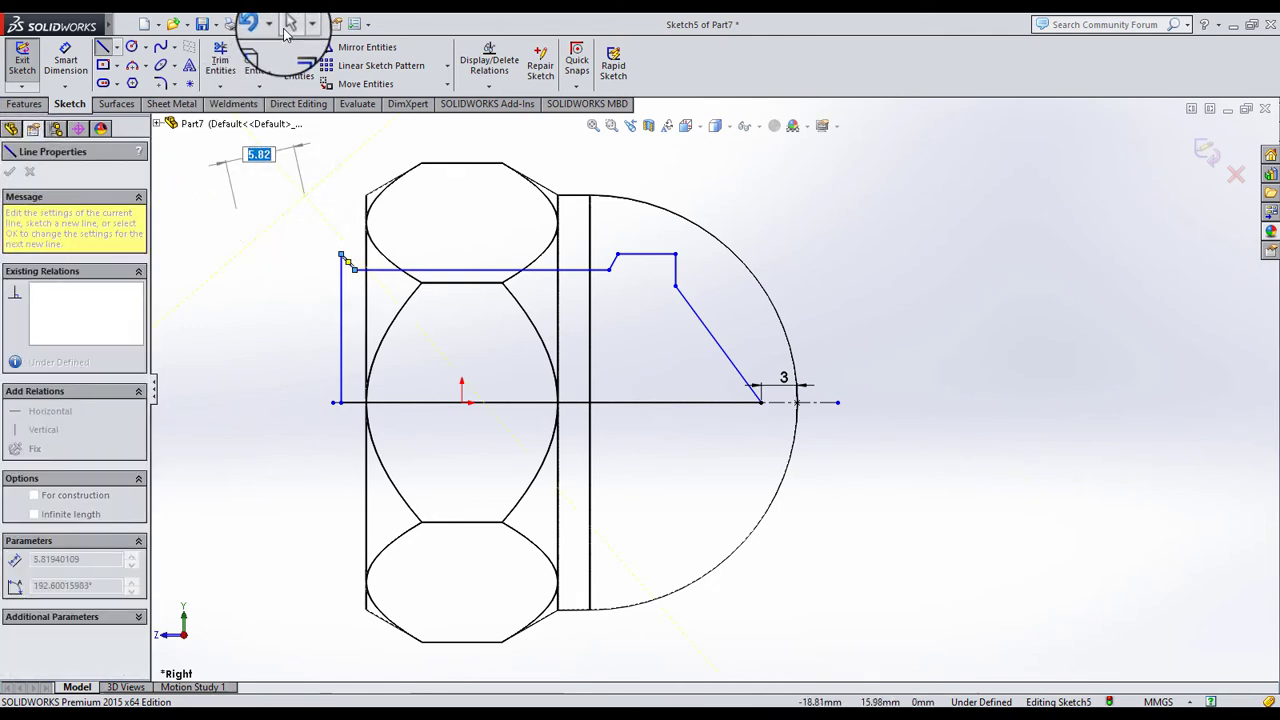
pyautogui.click(287, 24)
pyautogui.scroll(-3, 540, 275)
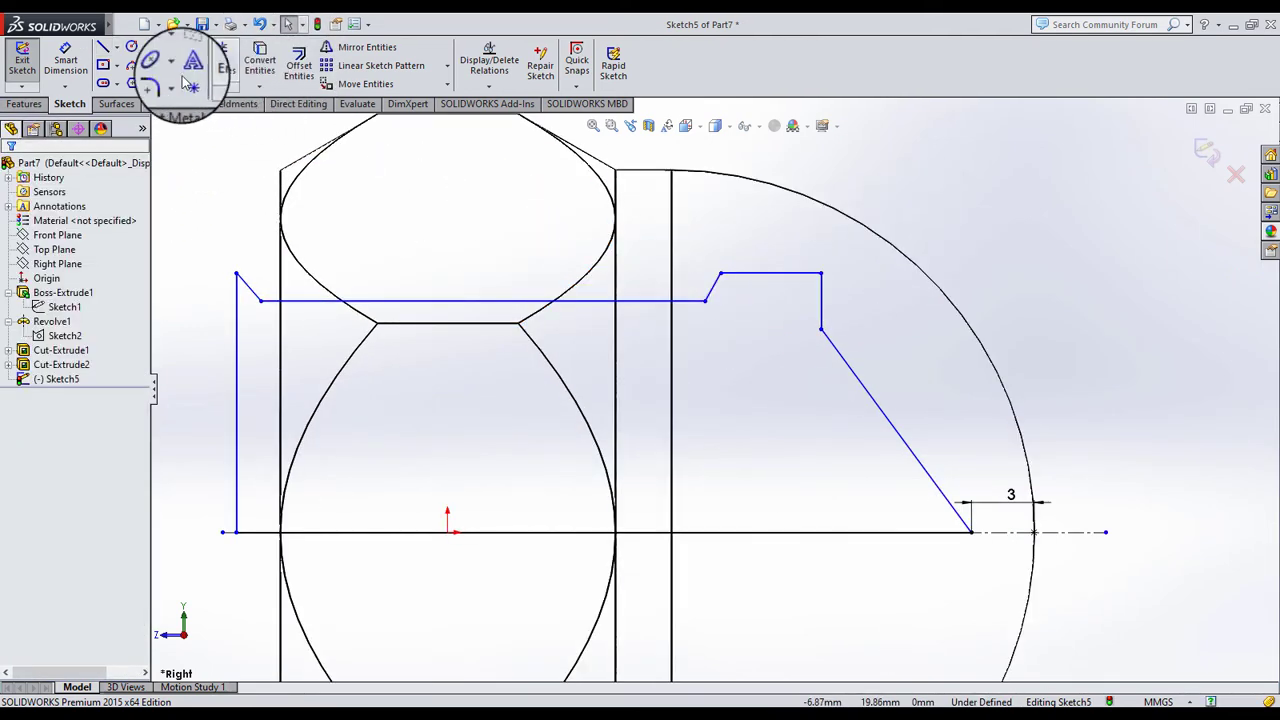
# Dimension the short top step segment to 6 mm
pyautogui.click(65, 73)
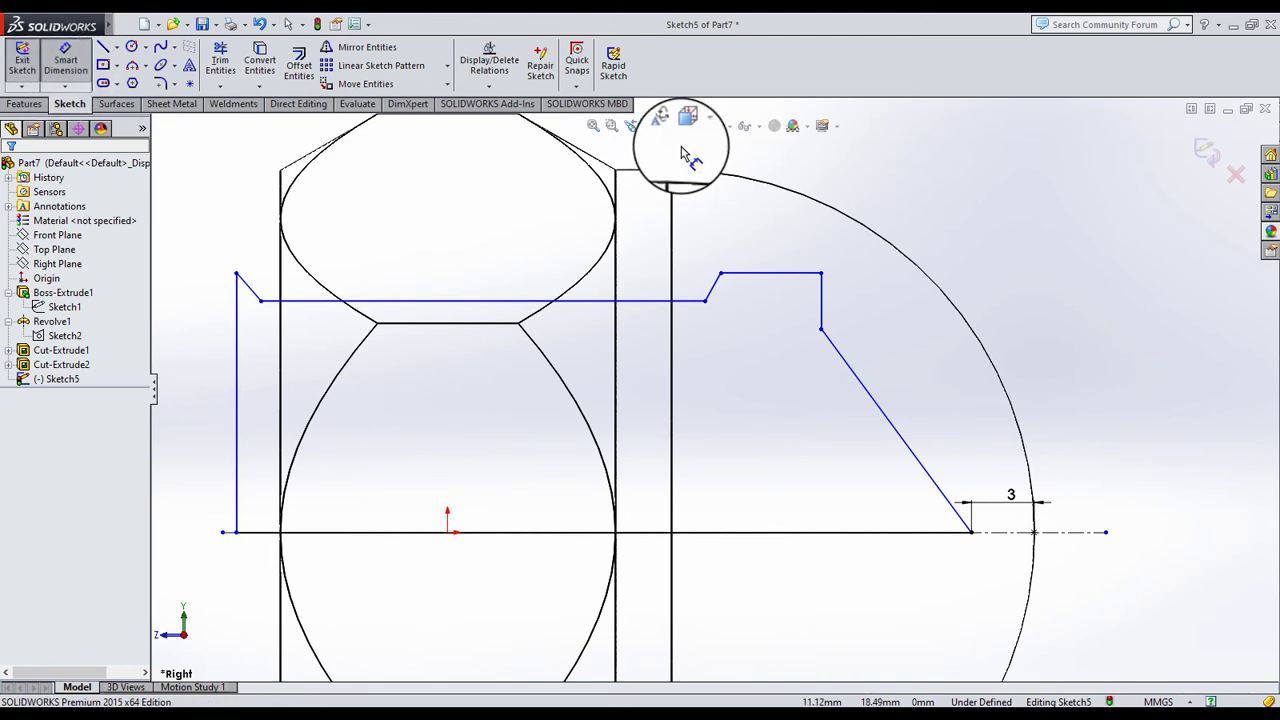
pyautogui.click(770, 274)
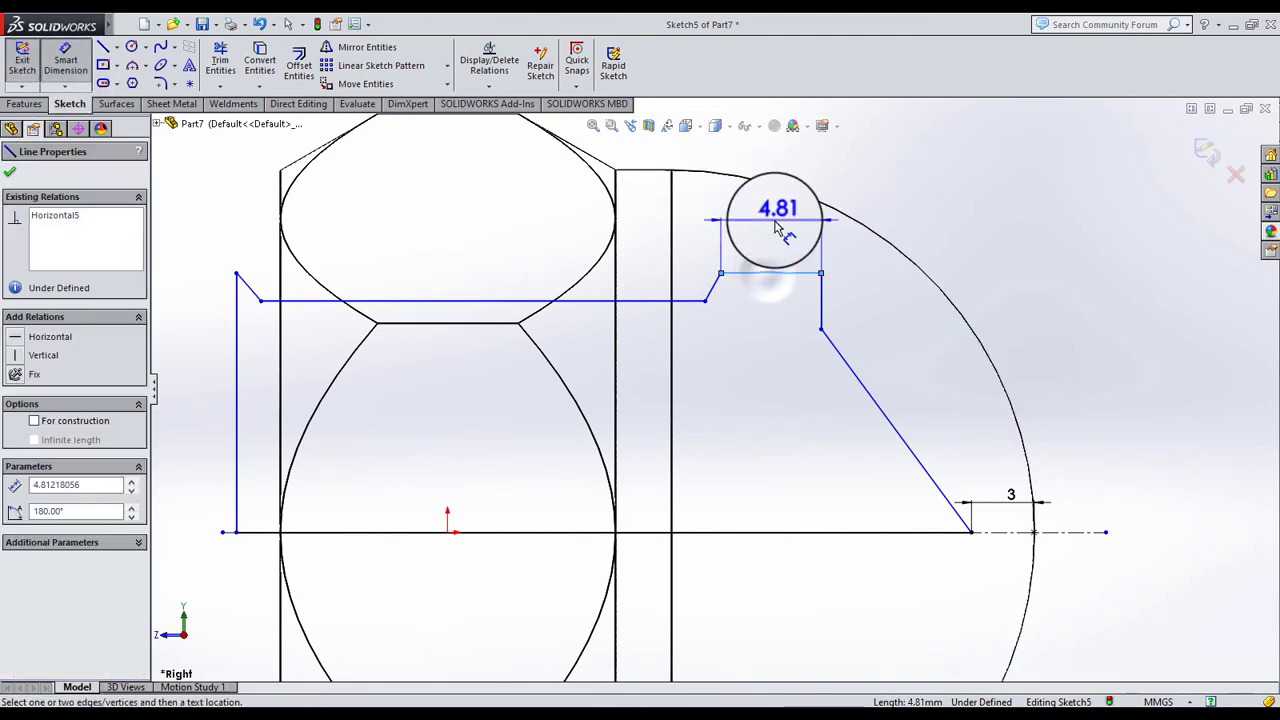
pyautogui.click(775, 228)
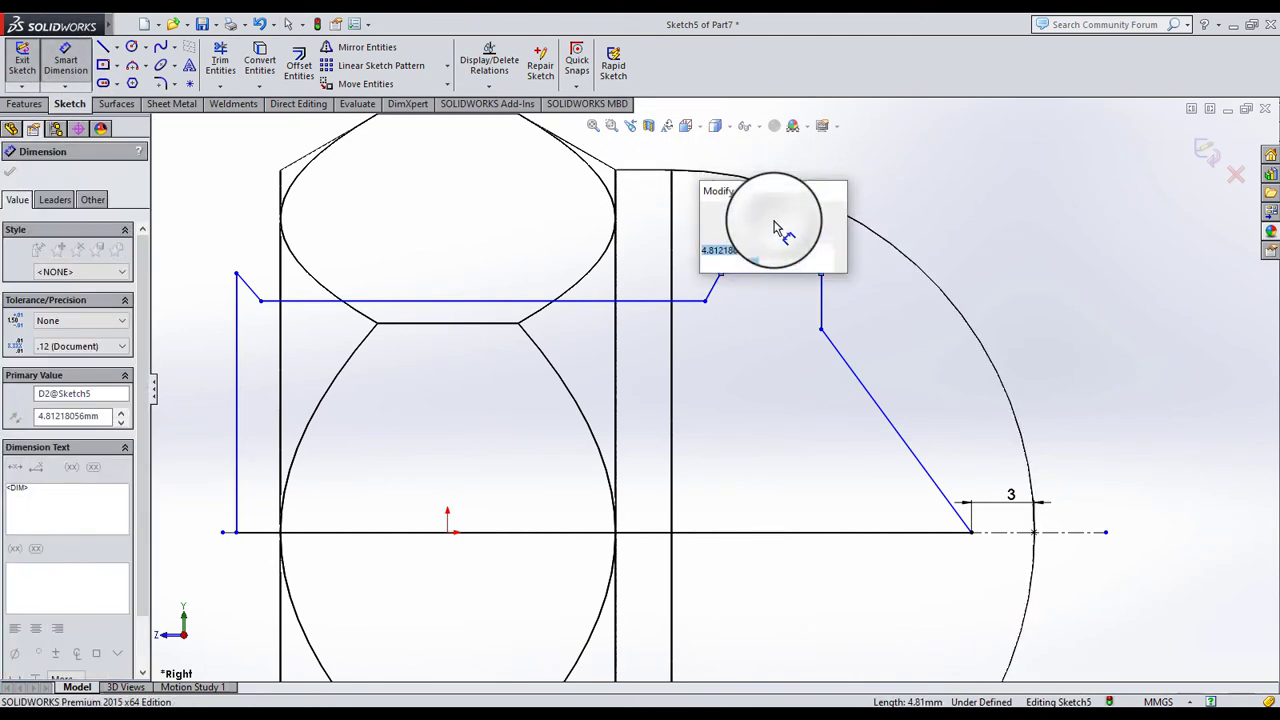
pyautogui.write('6')
pyautogui.press('Return')
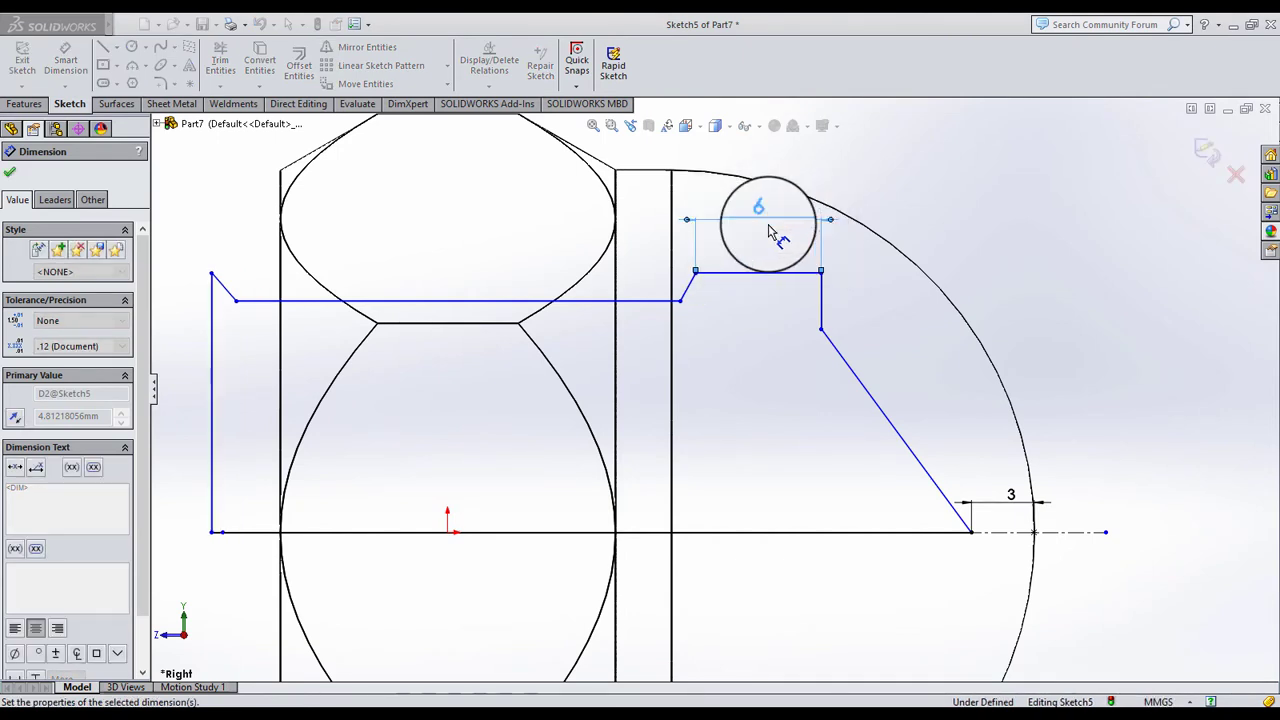
pyautogui.click(850, 298)
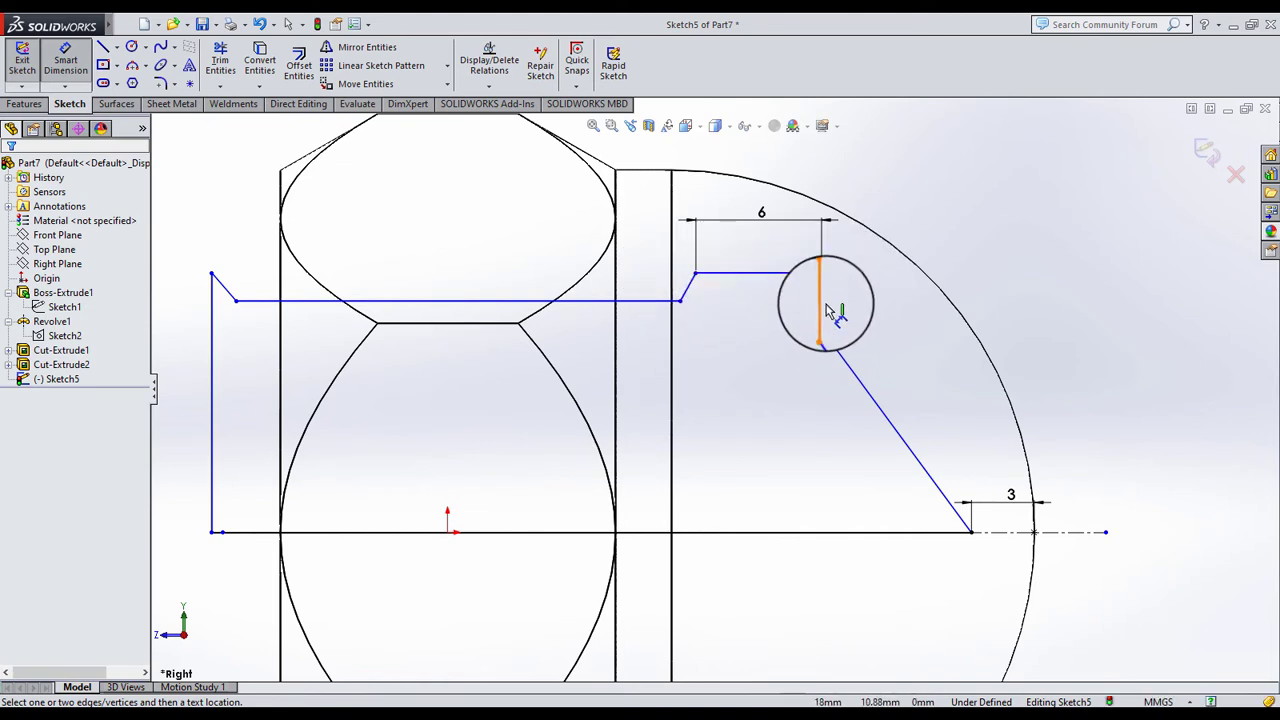
# Dimension the short vertical line 26 mm from the left vertical line
pyautogui.click(826, 306)
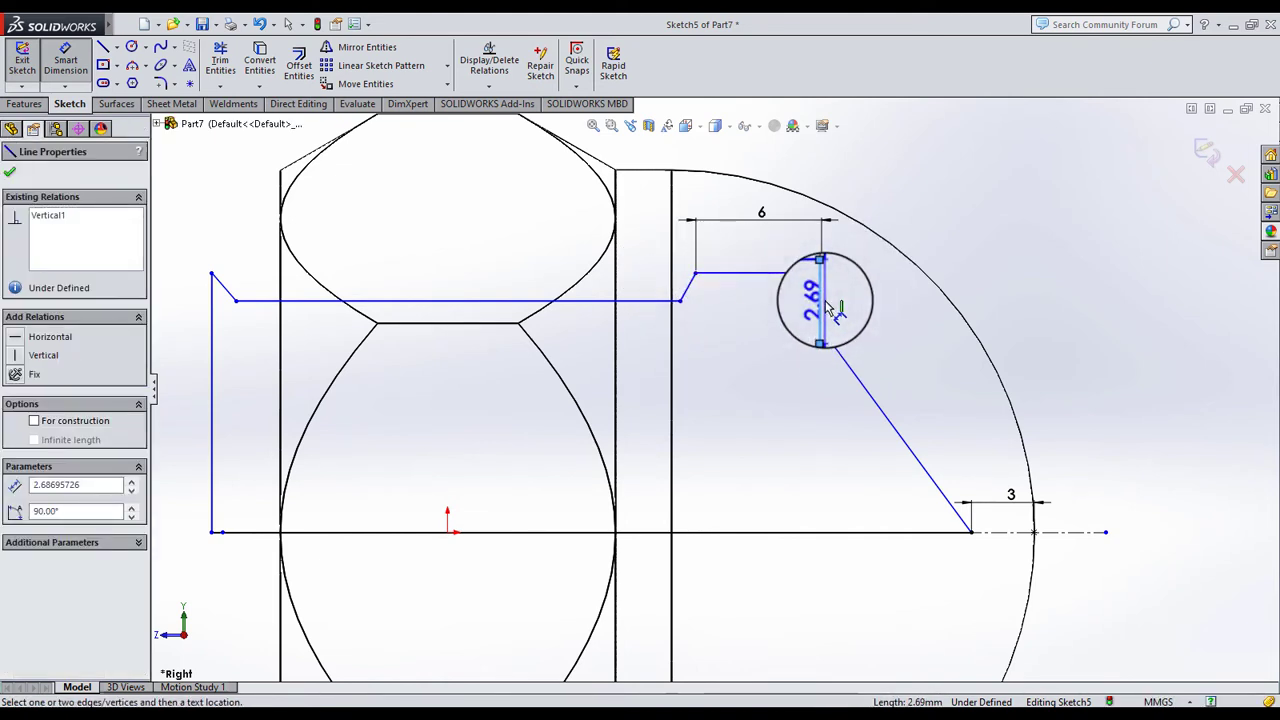
pyautogui.click(280, 385)
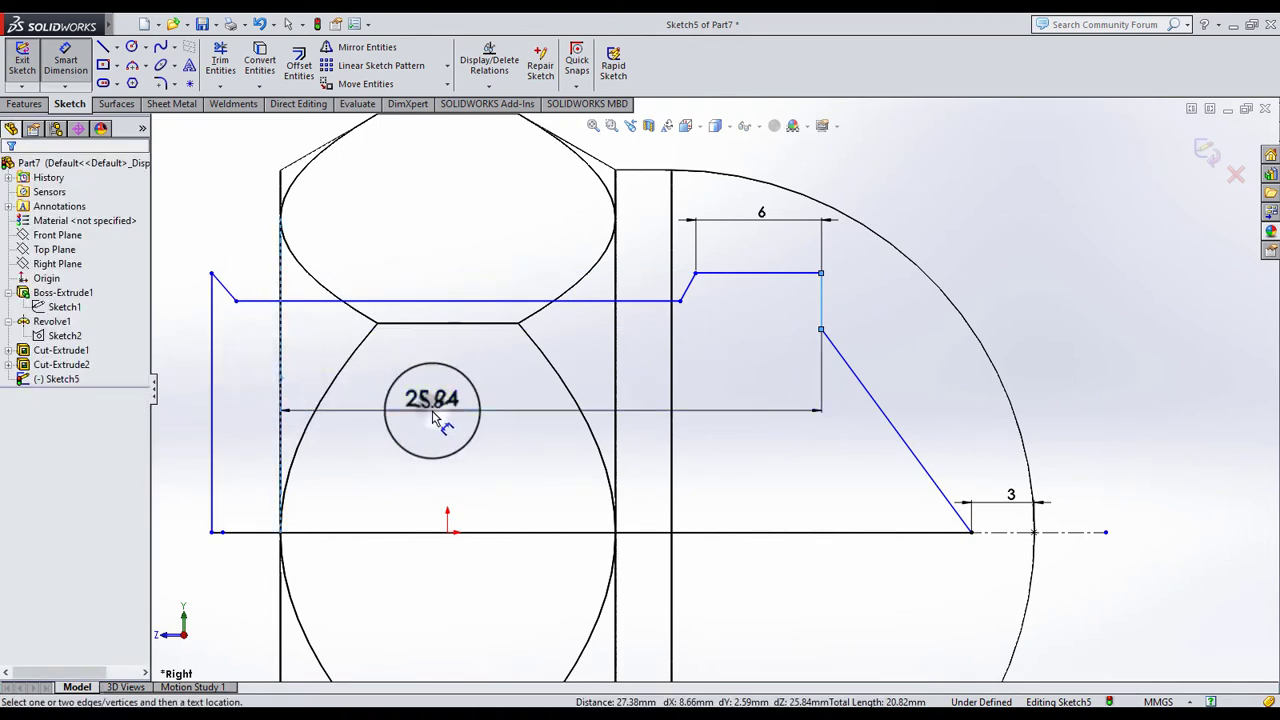
pyautogui.click(433, 418)
pyautogui.press('Return')
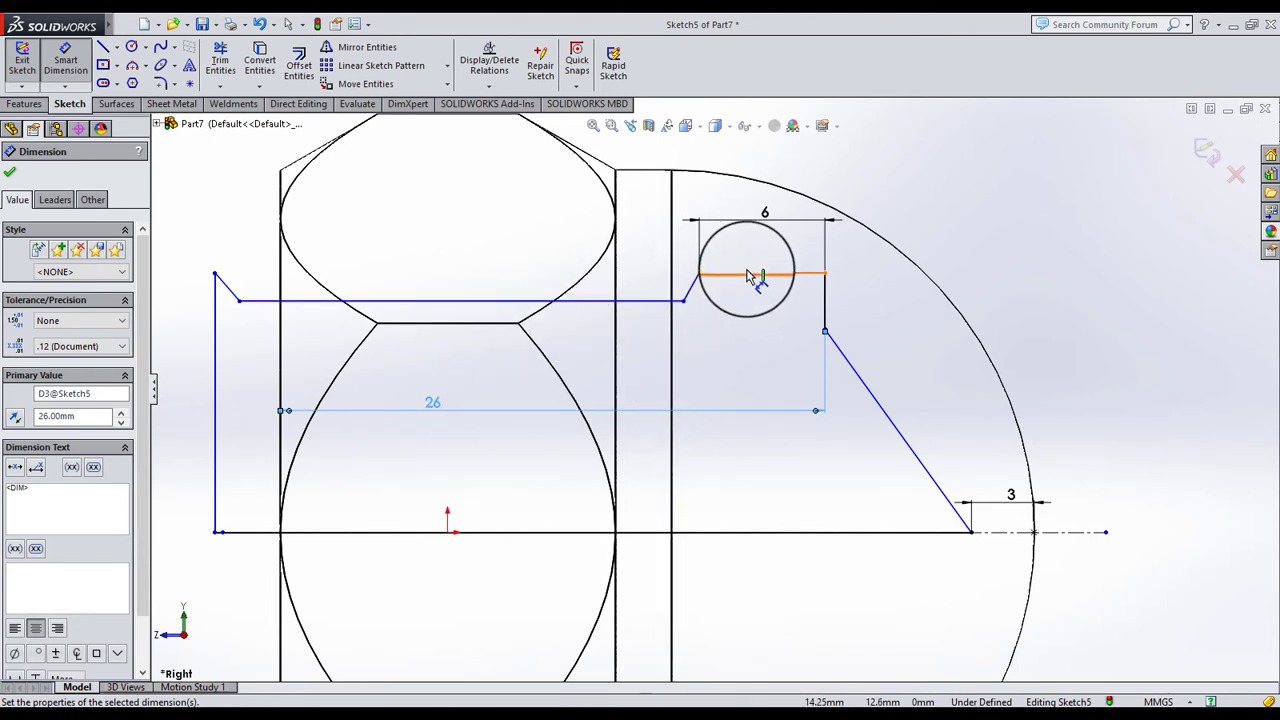
# Set the step height to 10 mm, then lengthen the short vertical line downward
pyautogui.click(790, 532)
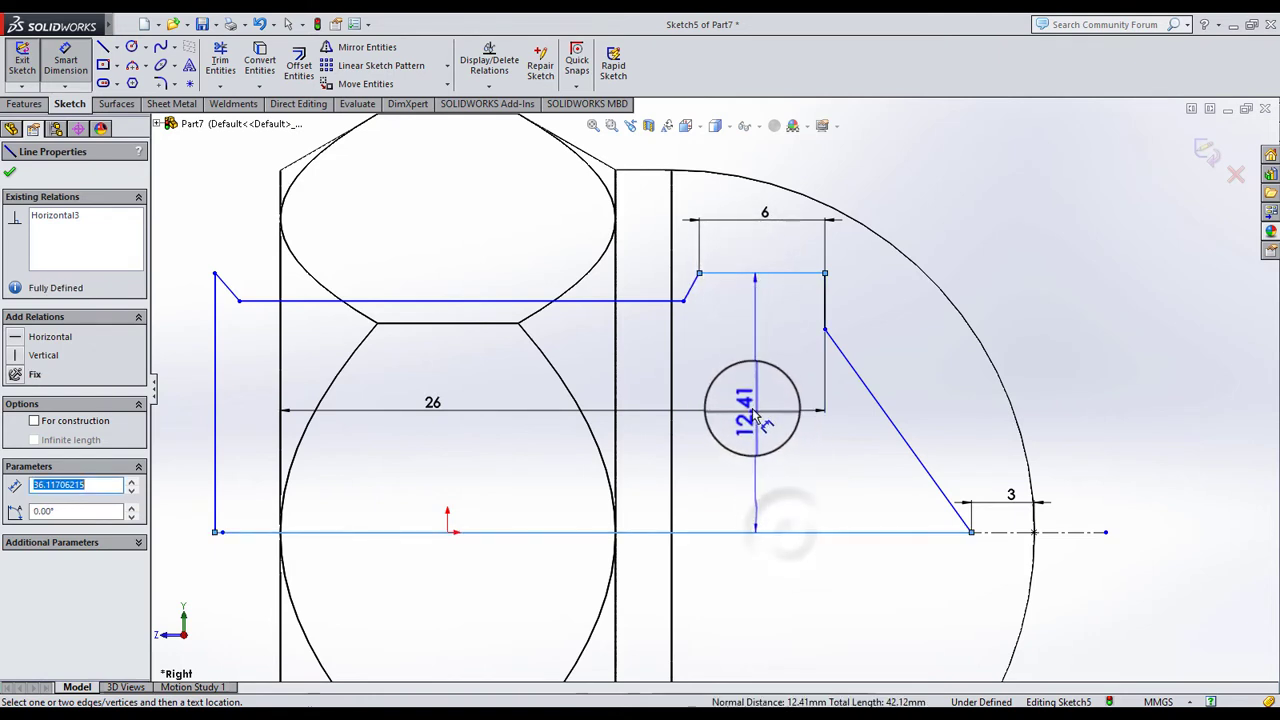
pyautogui.click(752, 413)
pyautogui.write('10')
pyautogui.press('Return')
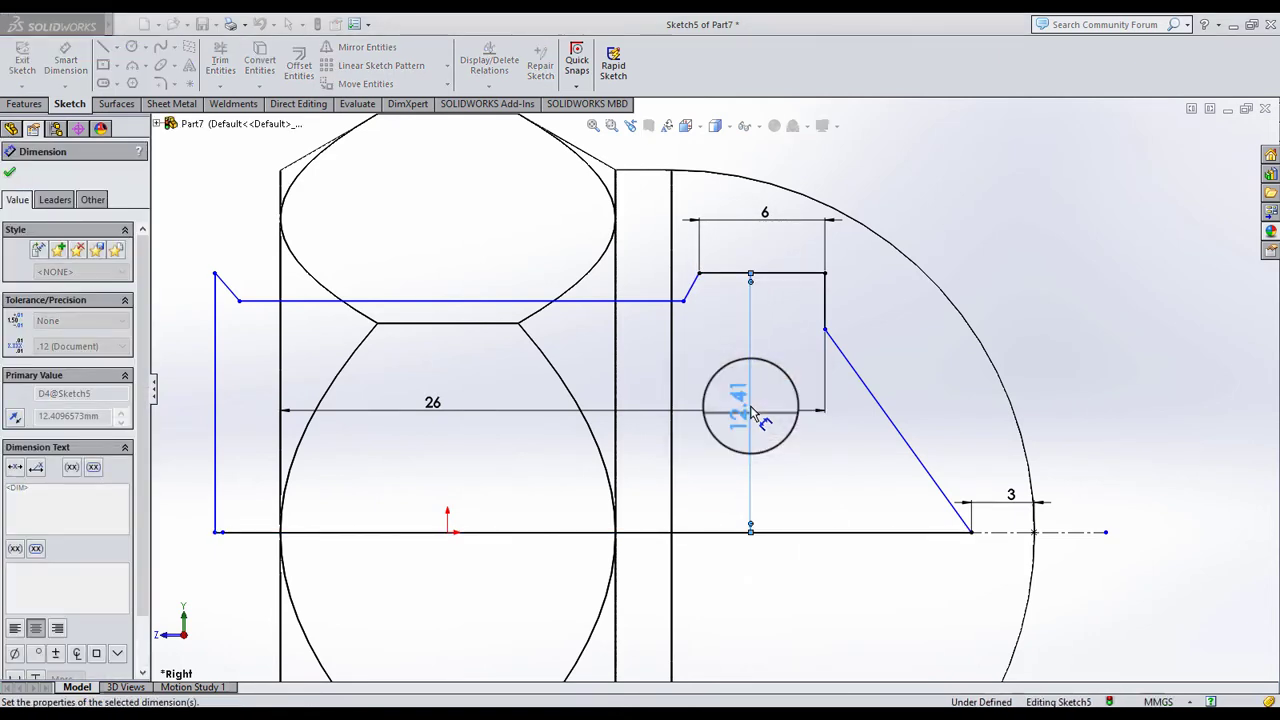
pyautogui.press('Escape')
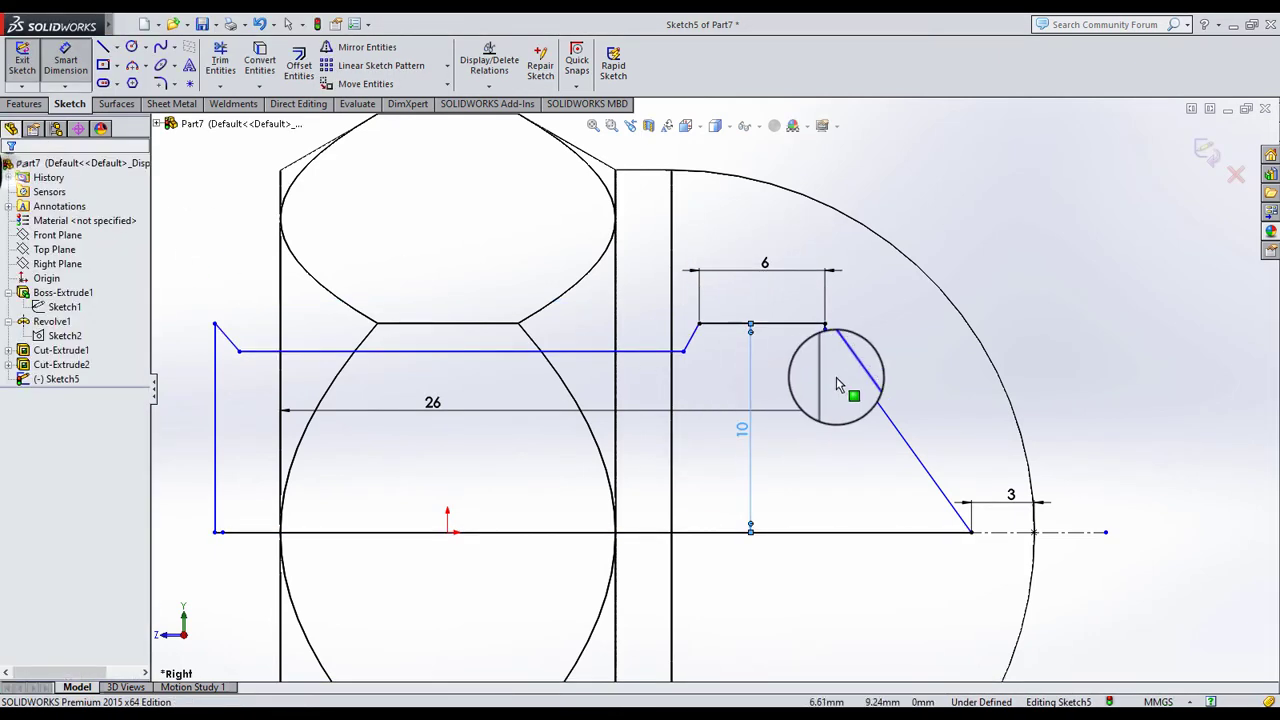
pyautogui.press('Escape')
pyautogui.moveTo(828, 340); pyautogui.dragTo(837, 367)
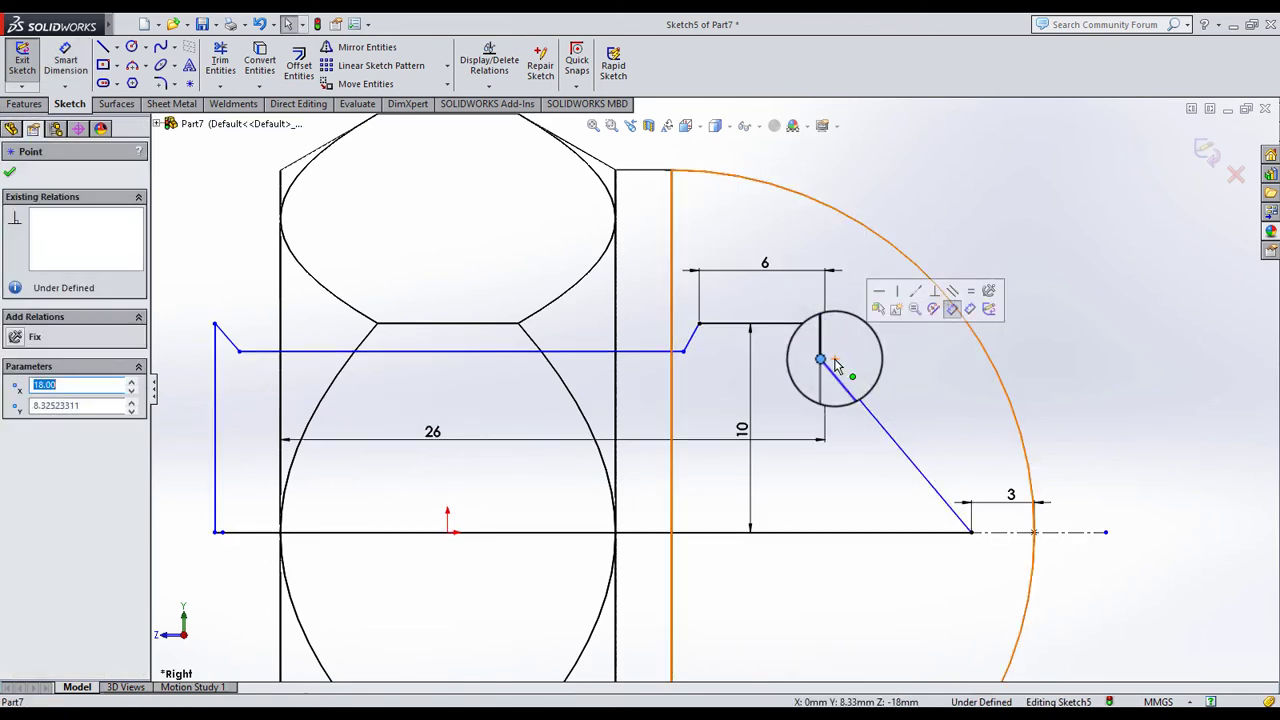
# Move the profile's left vertical line onto the nut's left edge
pyautogui.scroll(2, 884, 394)
pyautogui.scroll(2, 871, 414)
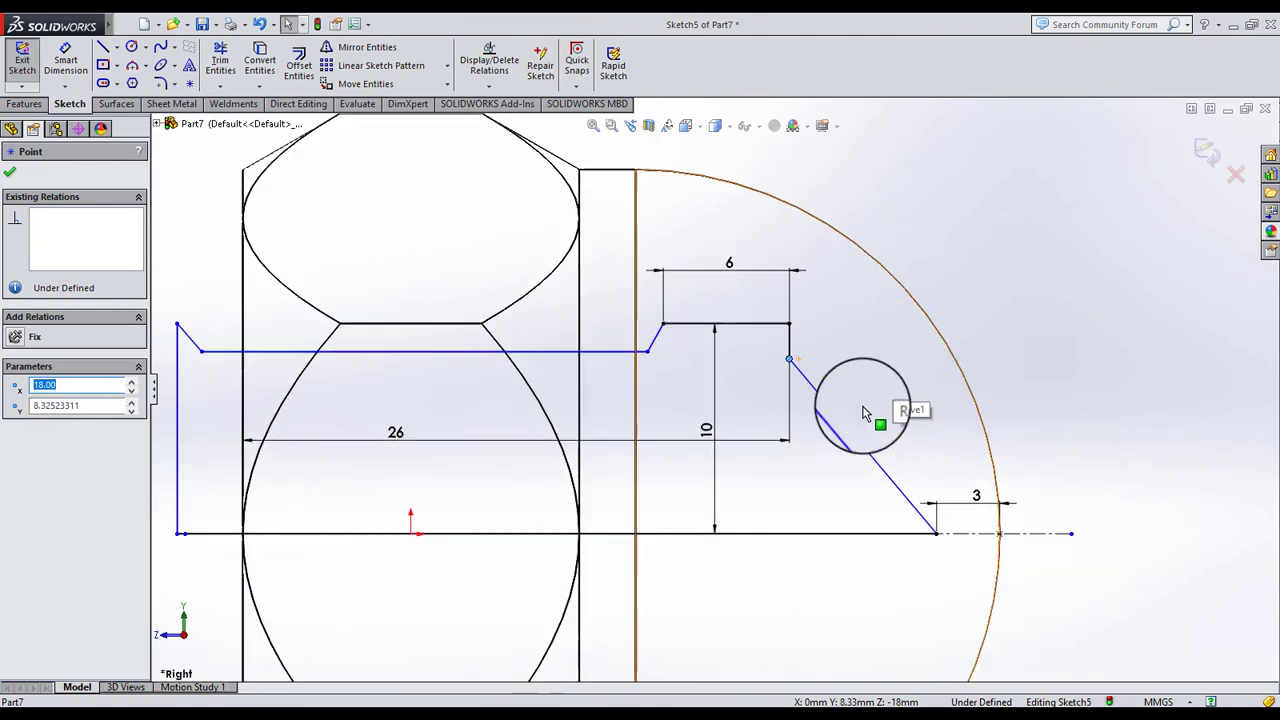
pyautogui.click(10, 178)
pyautogui.scroll(-2, 370, 360)
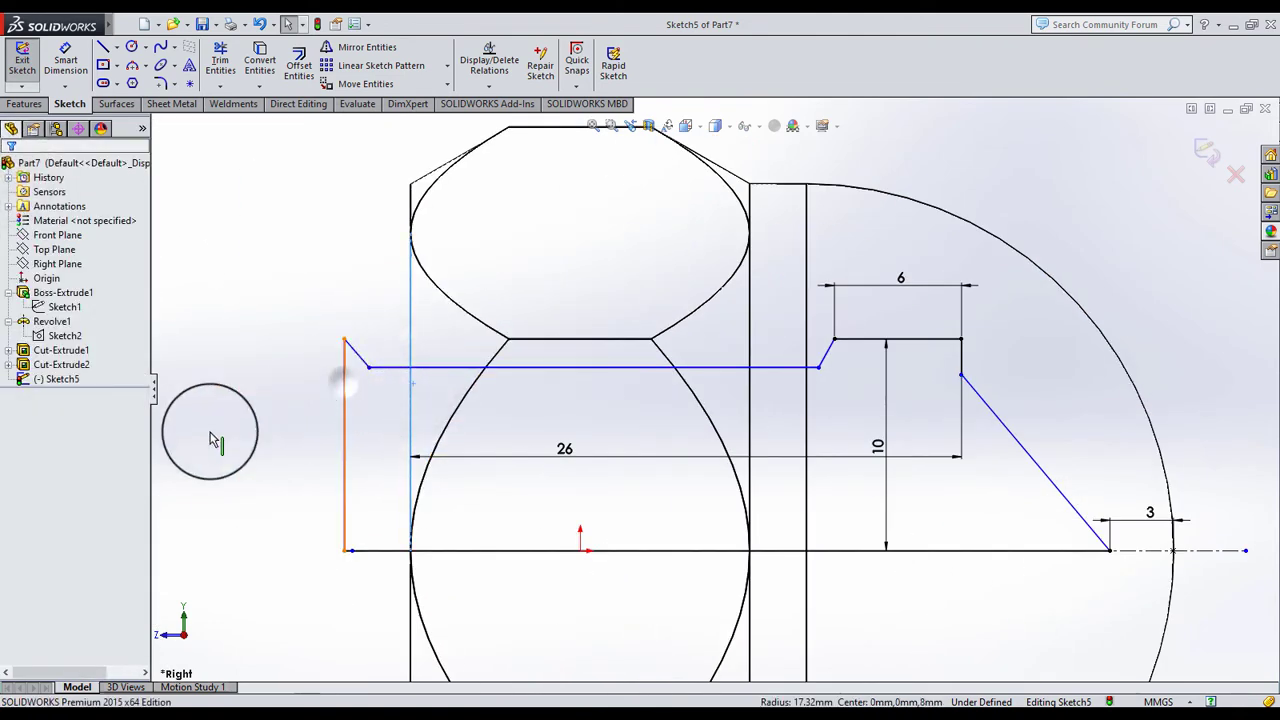
pyautogui.click(344, 440)
pyautogui.click(34, 445)
pyautogui.press('Escape')
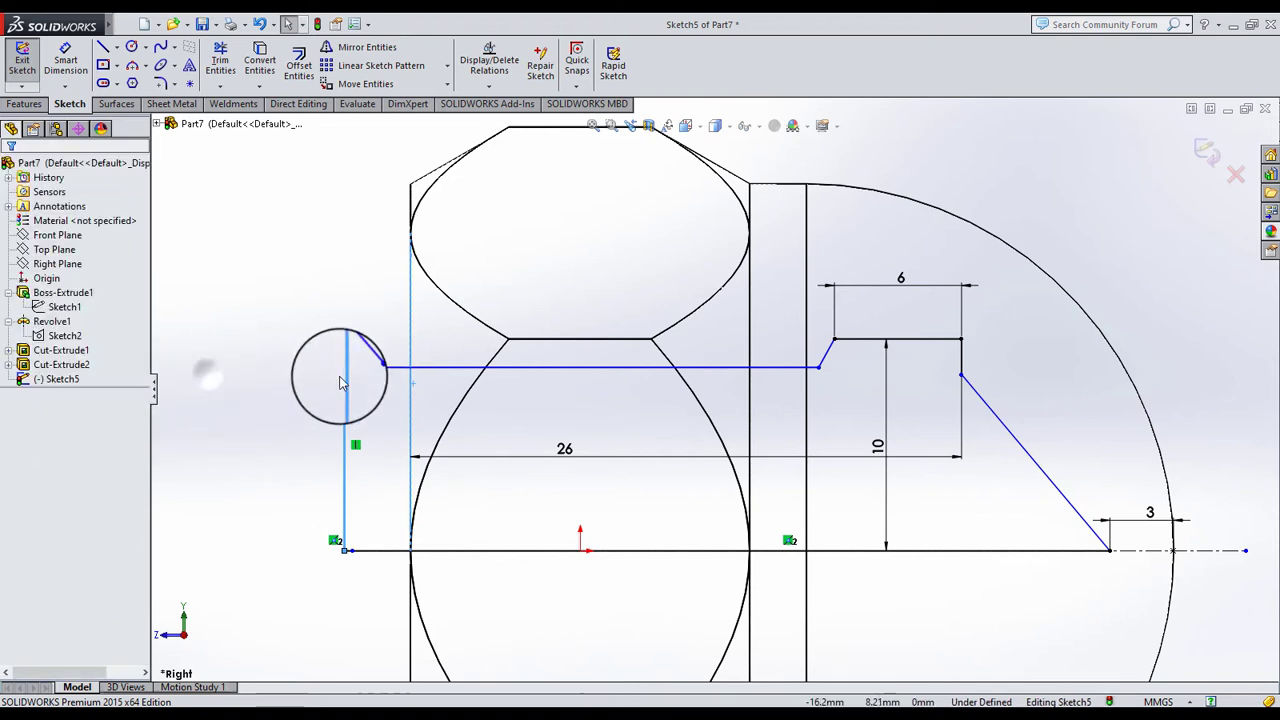
pyautogui.moveTo(340, 382); pyautogui.dragTo(357, 400)
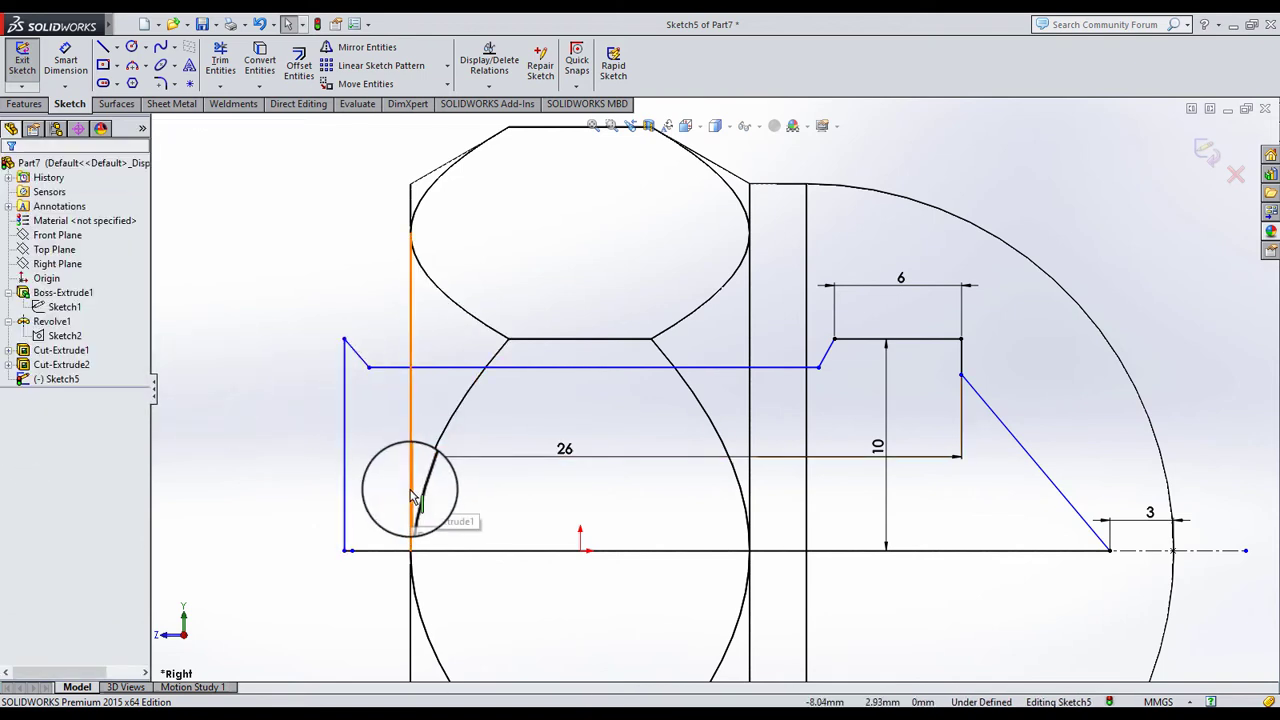
pyautogui.click(345, 242)
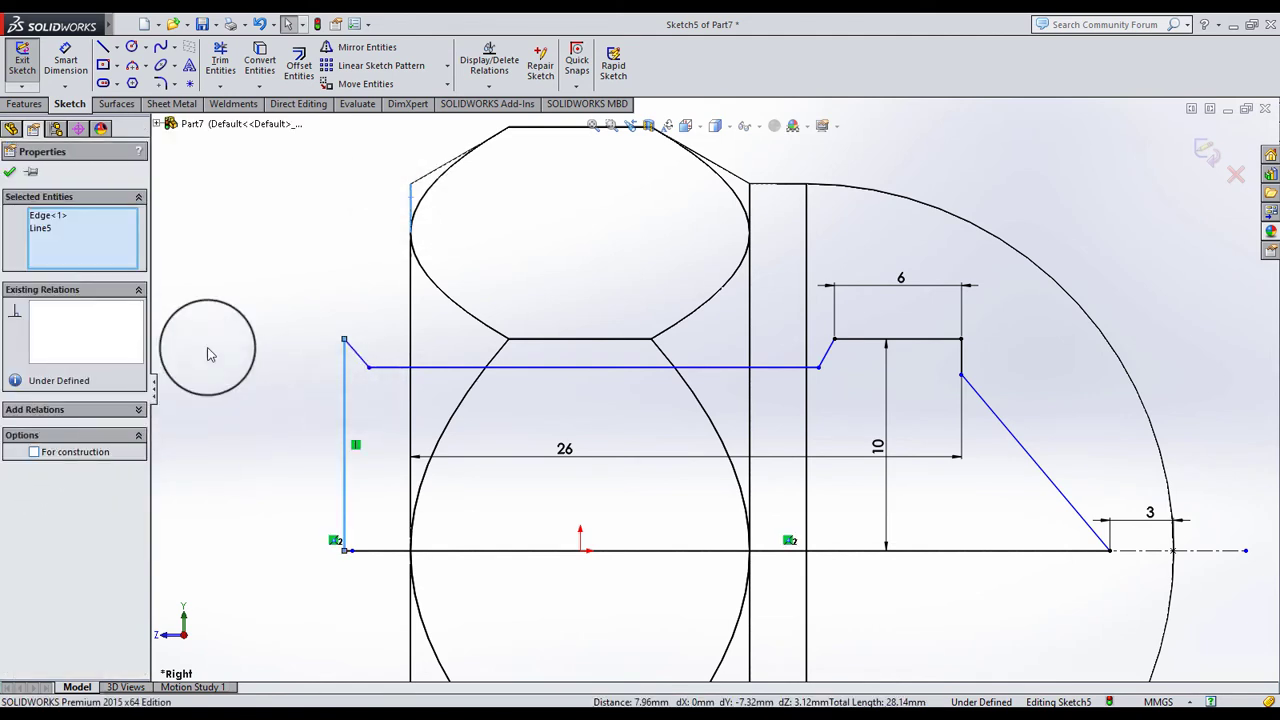
pyautogui.click(217, 340)
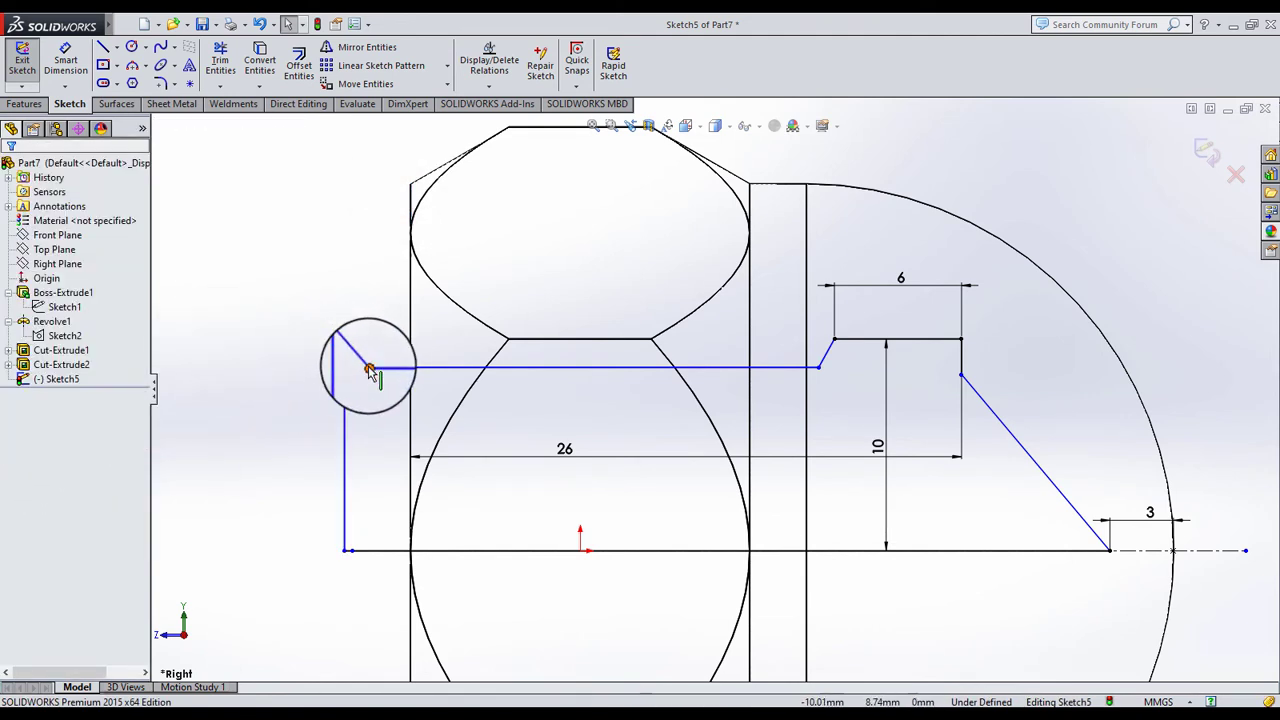
pyautogui.moveTo(370, 368)
pyautogui.mouseDown()
pyautogui.moveTo(470, 402)
pyautogui.moveTo(400, 410)
pyautogui.mouseUp()
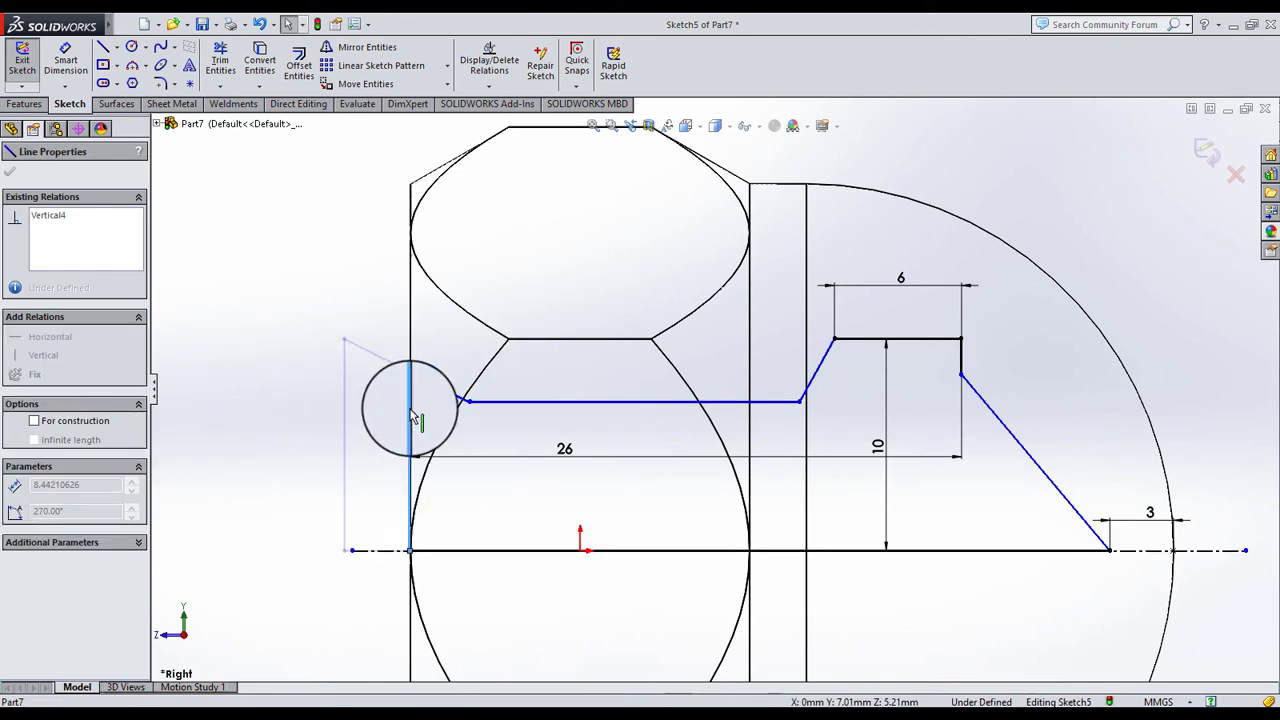
pyautogui.click(340, 428)
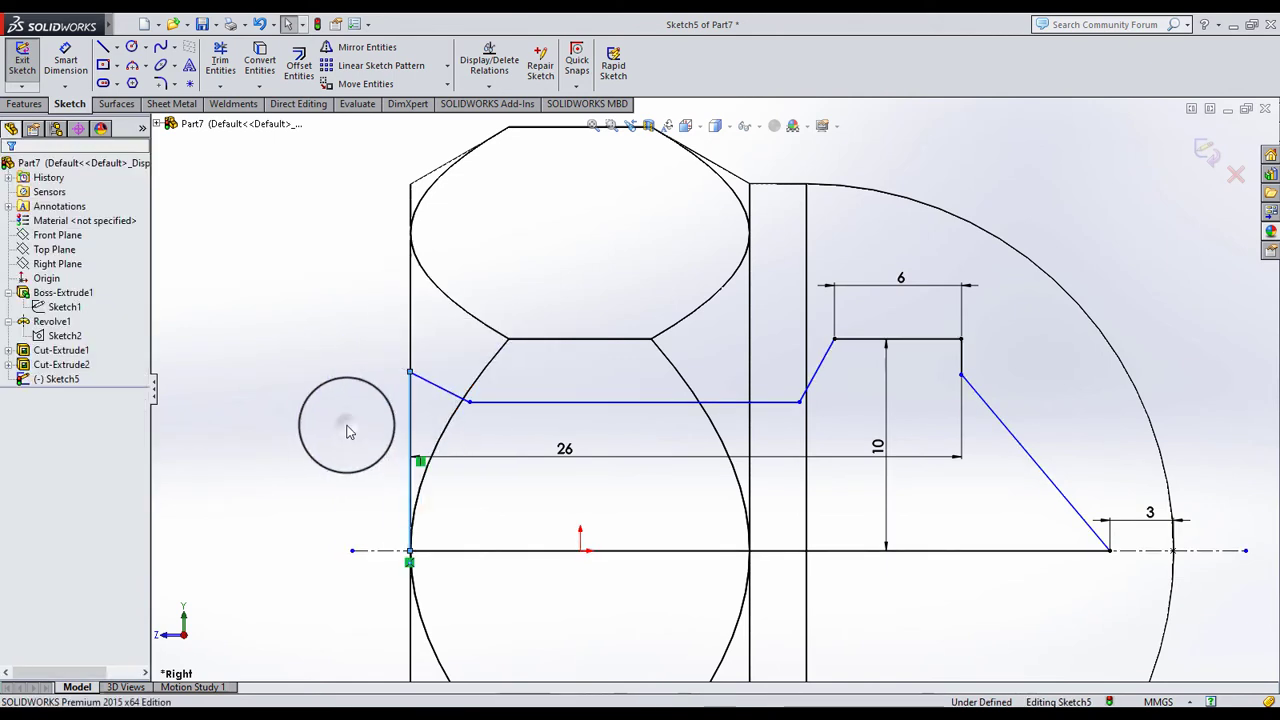
# Dimension the left vertical line 8 mm from the origin
pyautogui.click(66, 68)
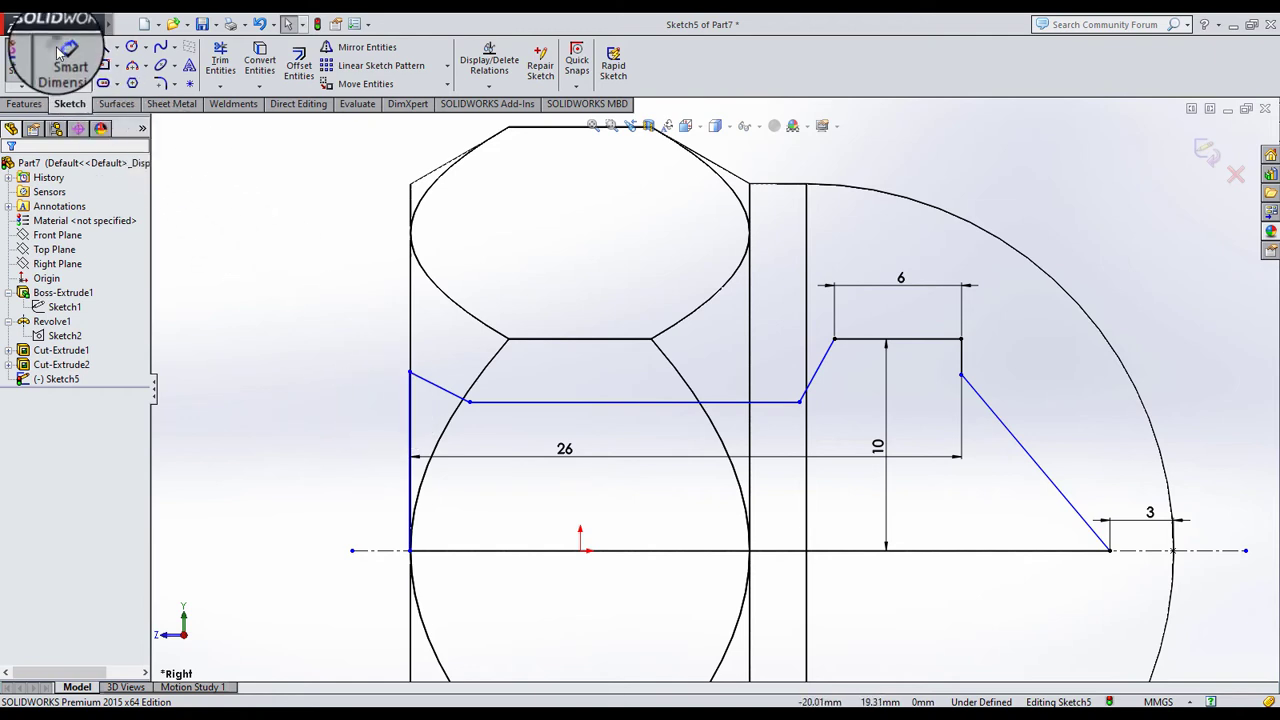
pyautogui.click(415, 468)
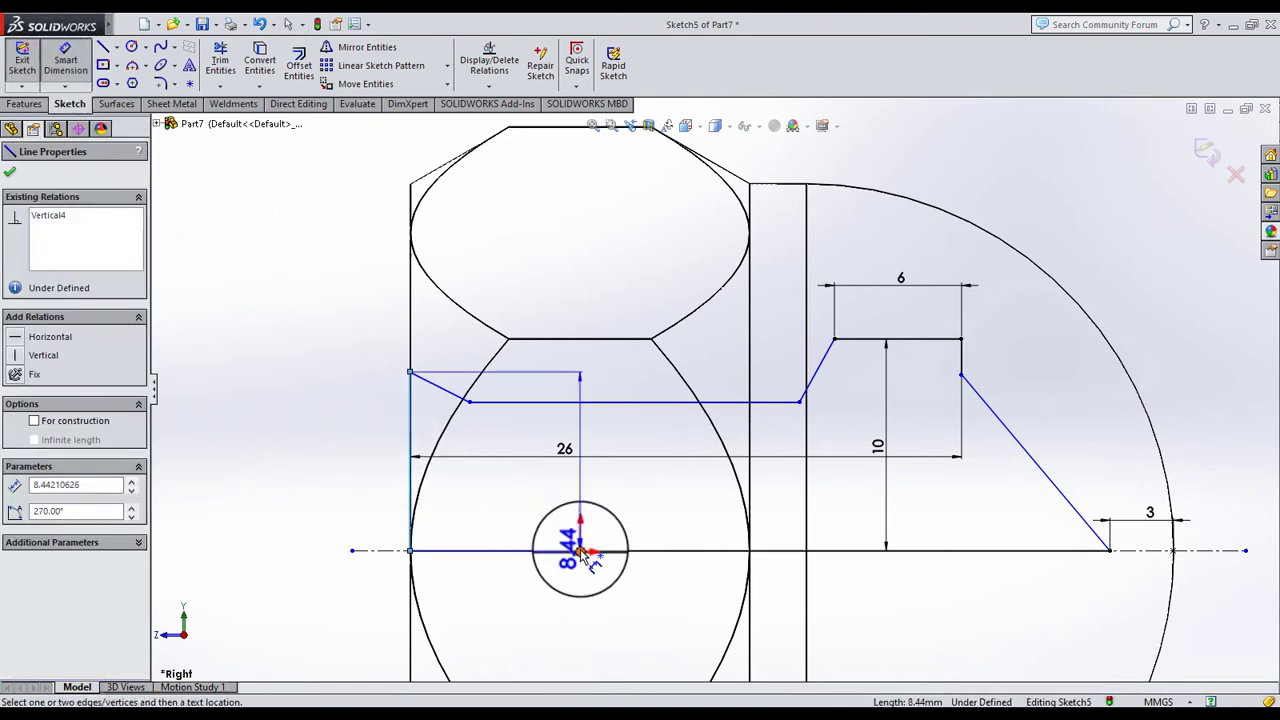
pyautogui.click(583, 553)
pyautogui.click(513, 600)
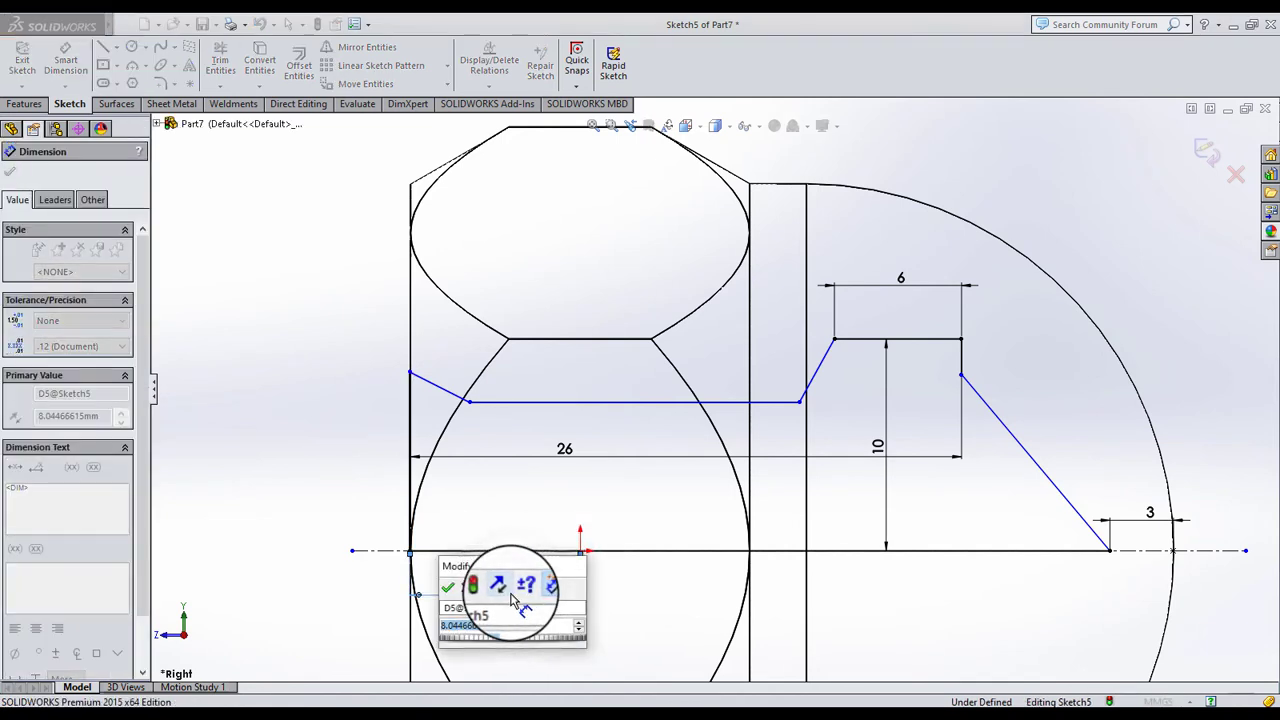
pyautogui.write('8')
pyautogui.press('Return')
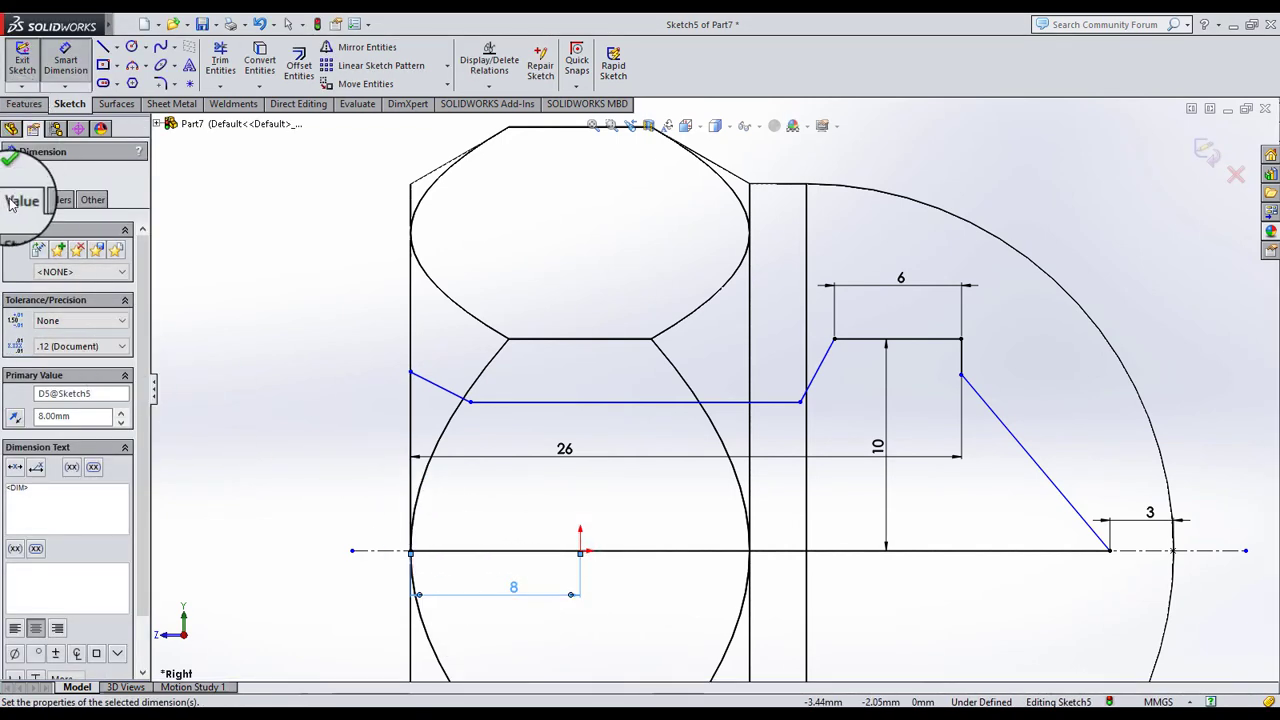
pyautogui.click(10, 175)
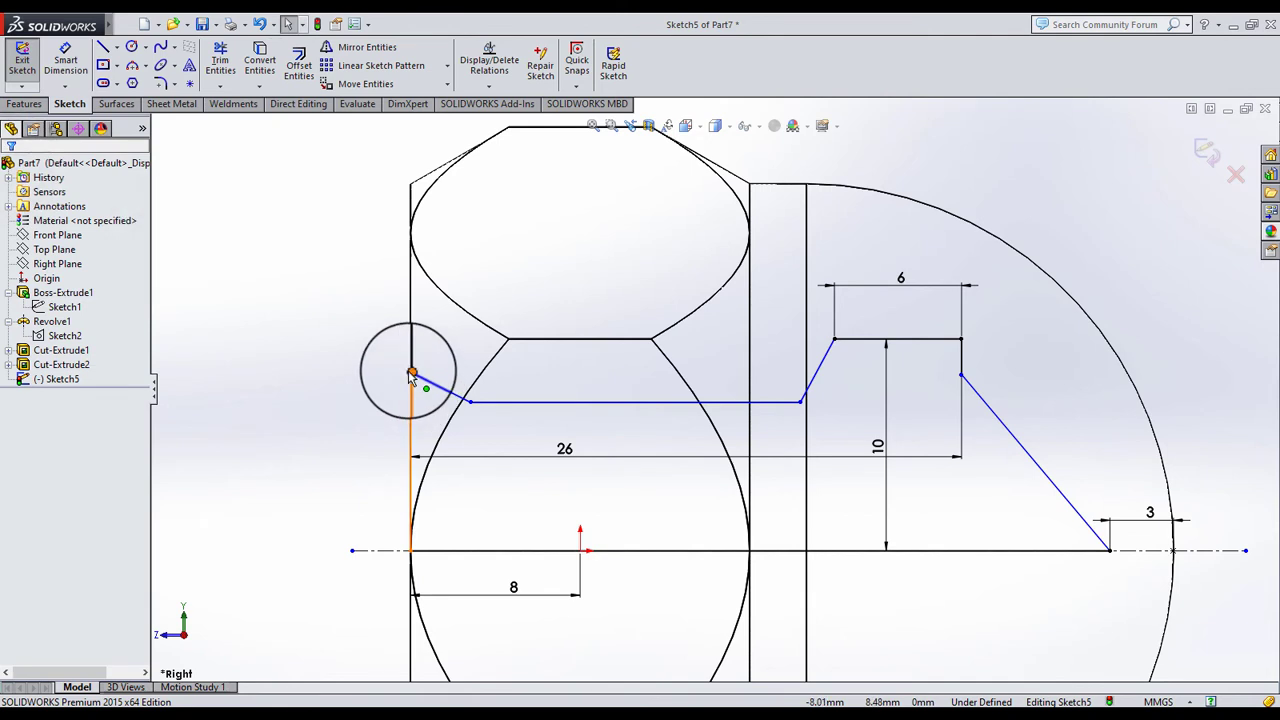
# Snap the slanted line's end to the step corner and raise the horizontal bore line
pyautogui.click(411, 373)
pyautogui.keyDown('ctrl'); pyautogui.click(838, 348); pyautogui.keyUp('ctrl')
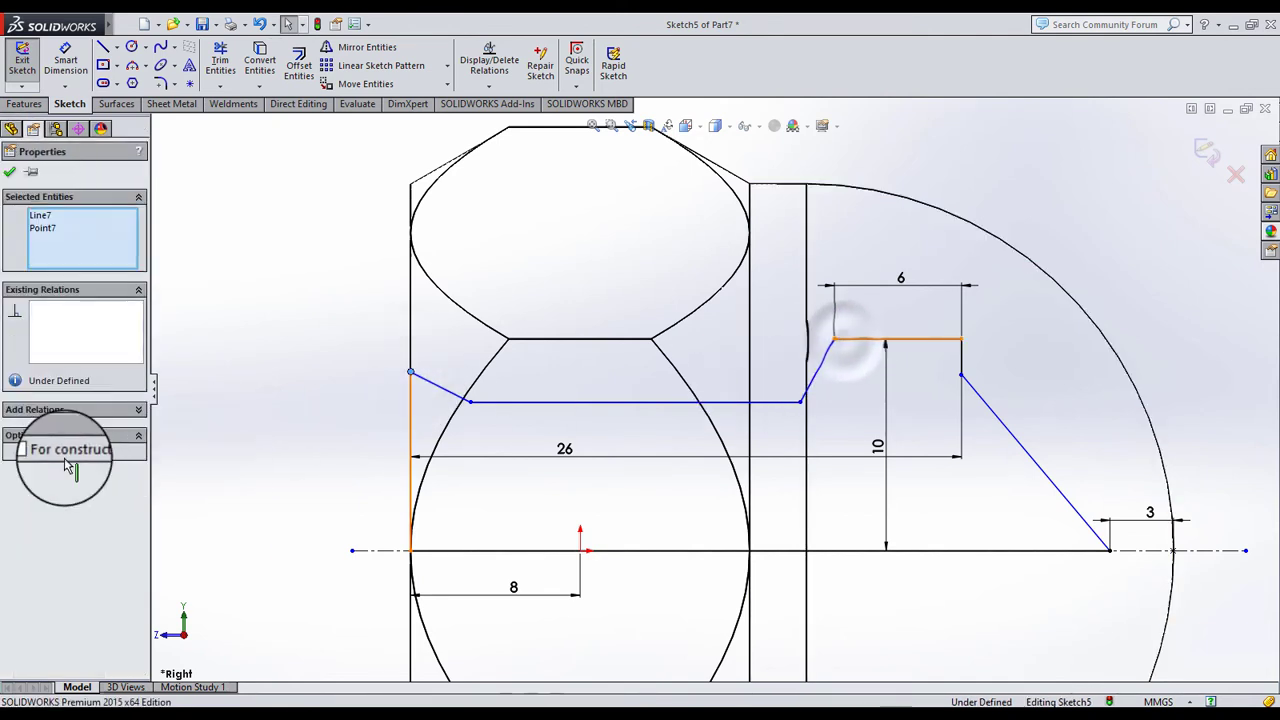
pyautogui.click(265, 420)
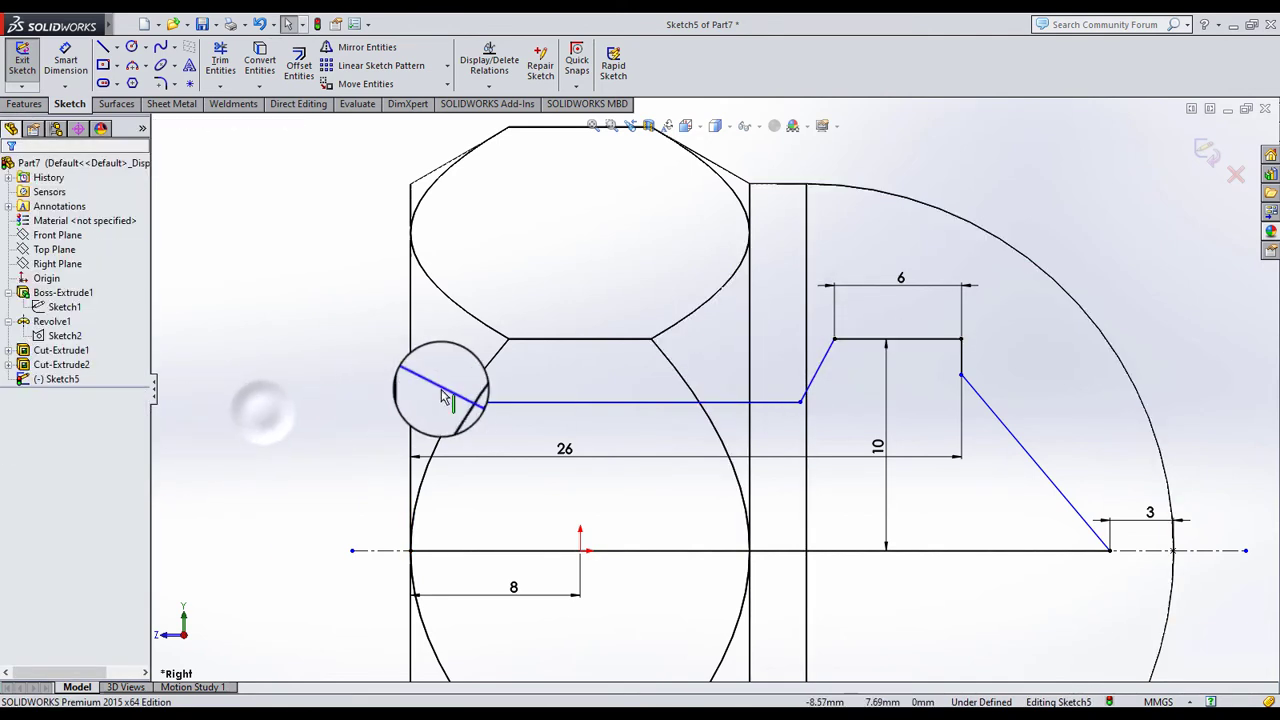
pyautogui.moveTo(409, 373)
pyautogui.mouseDown()
pyautogui.moveTo(411, 332)
pyautogui.moveTo(832, 354)
pyautogui.mouseUp()
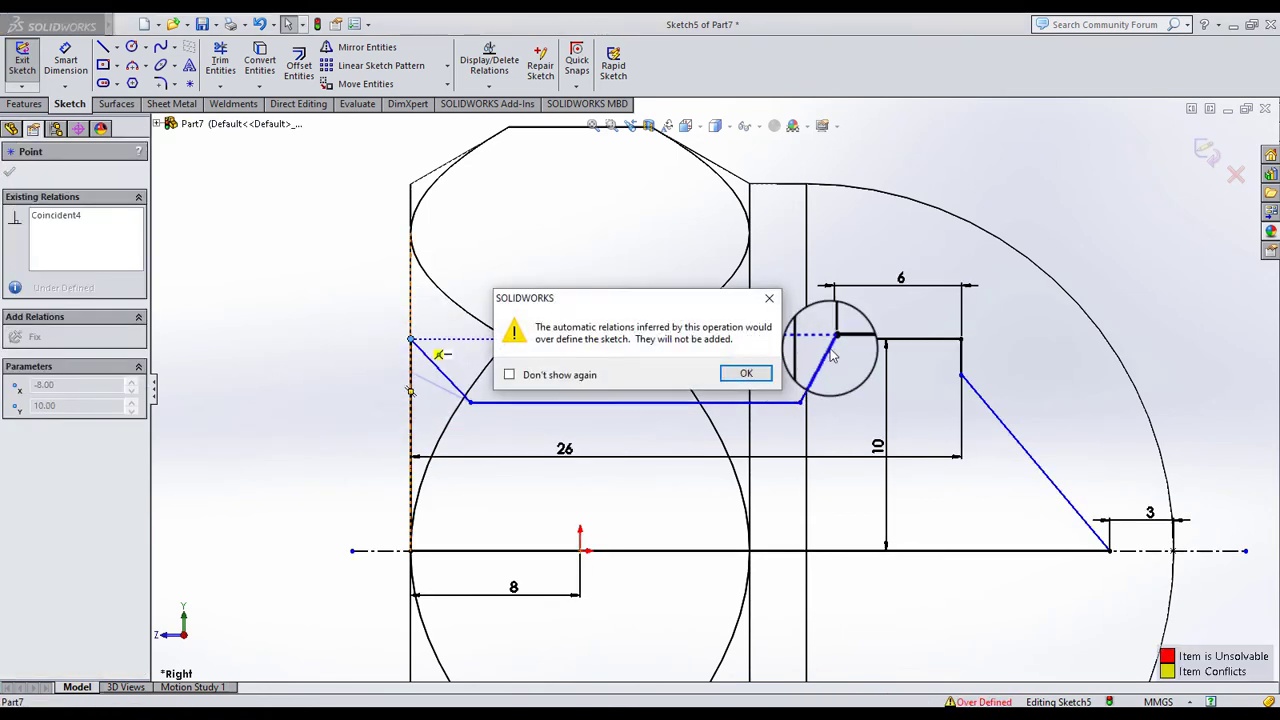
pyautogui.click(770, 302)
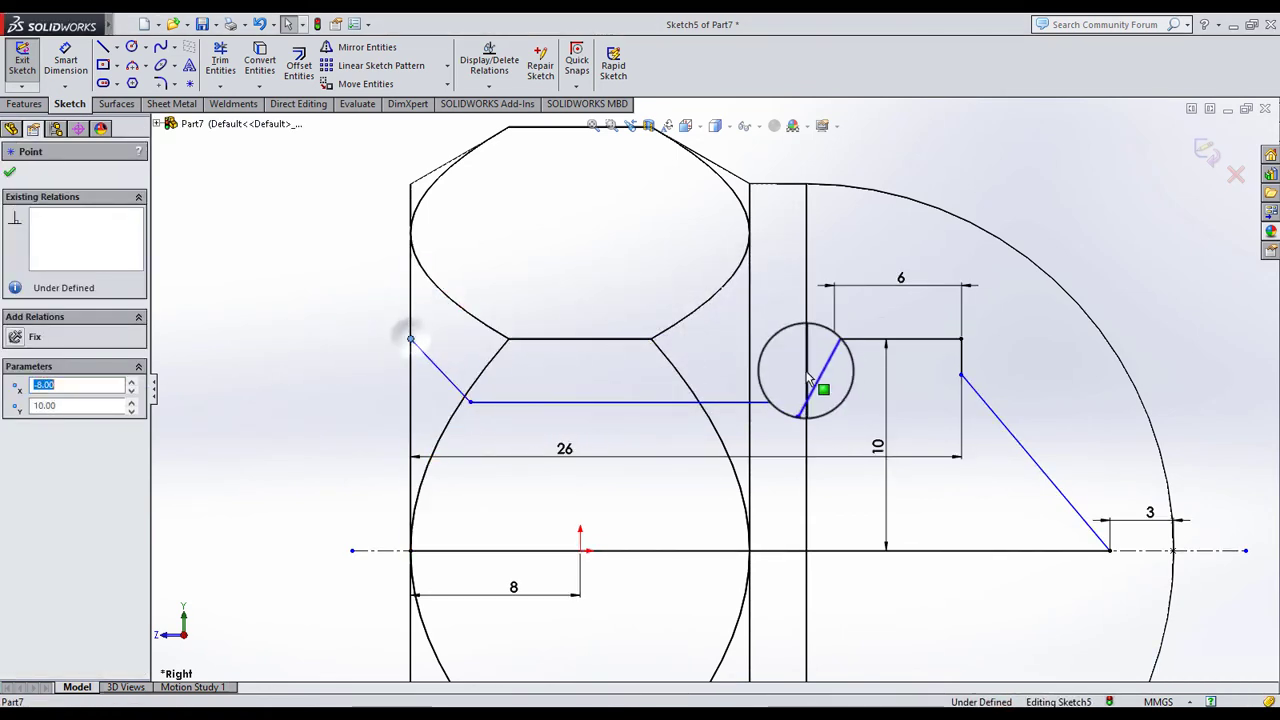
pyautogui.moveTo(810, 378); pyautogui.dragTo(835, 339)
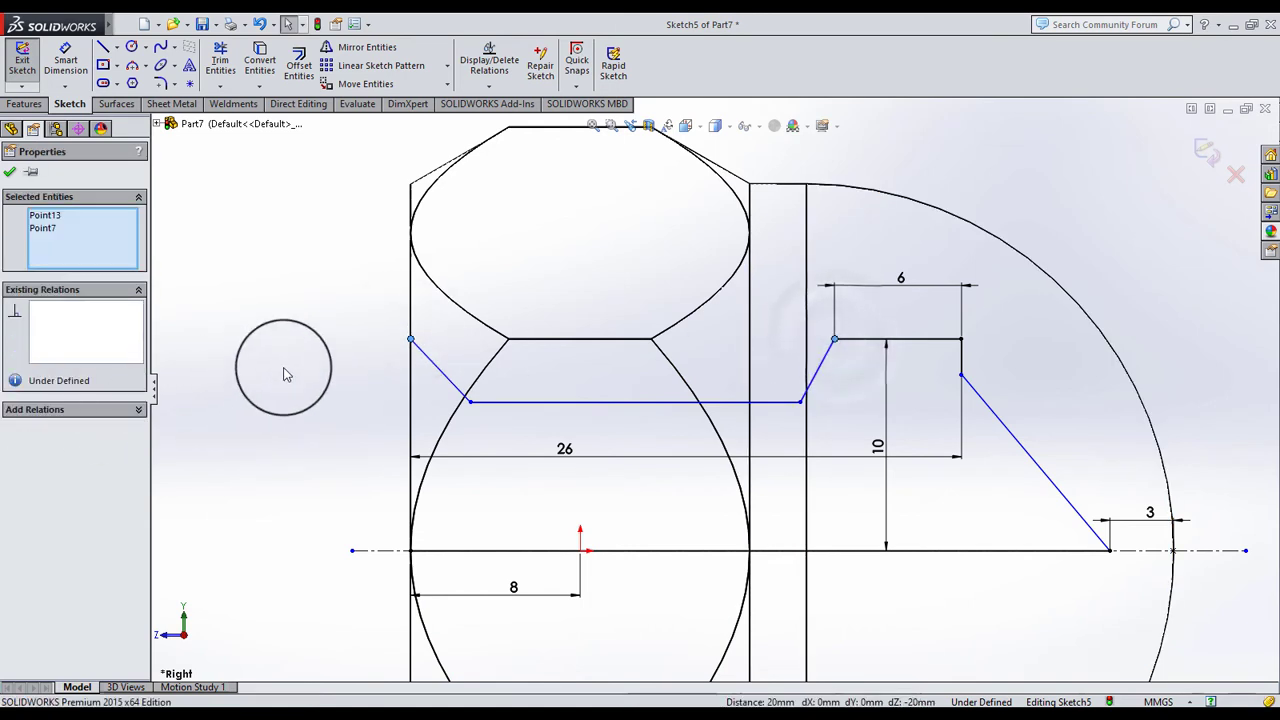
pyautogui.click(290, 368)
pyautogui.moveTo(563, 410); pyautogui.dragTo(566, 368)
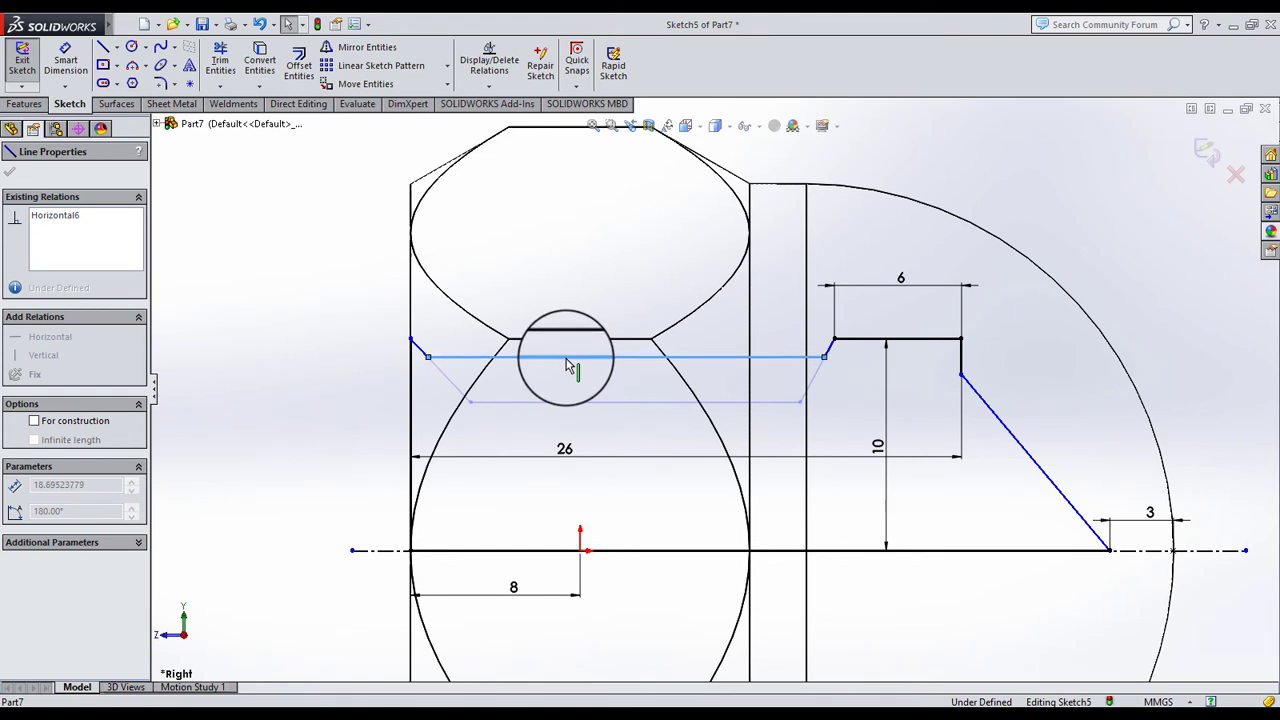
pyautogui.click(286, 294)
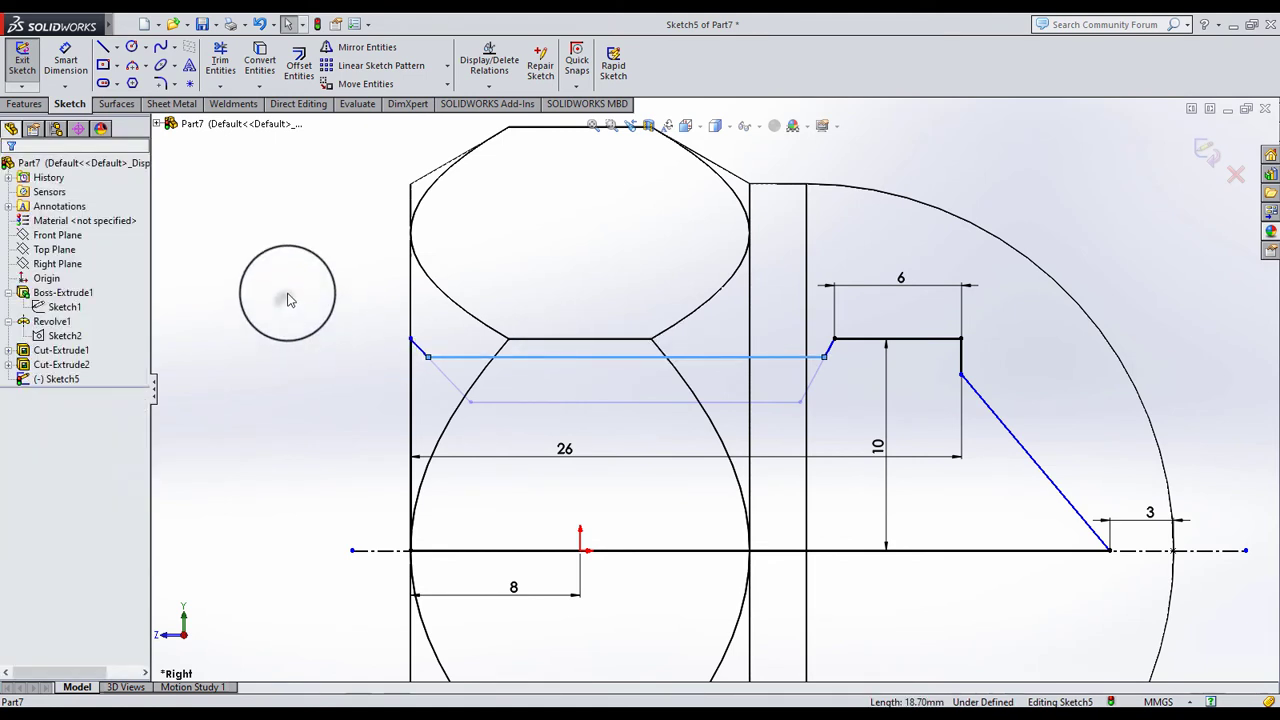
# Give the left and right chamfer lines 135° angles to the bore line
pyautogui.click(65, 62)
pyautogui.scroll(-3, 443, 362)
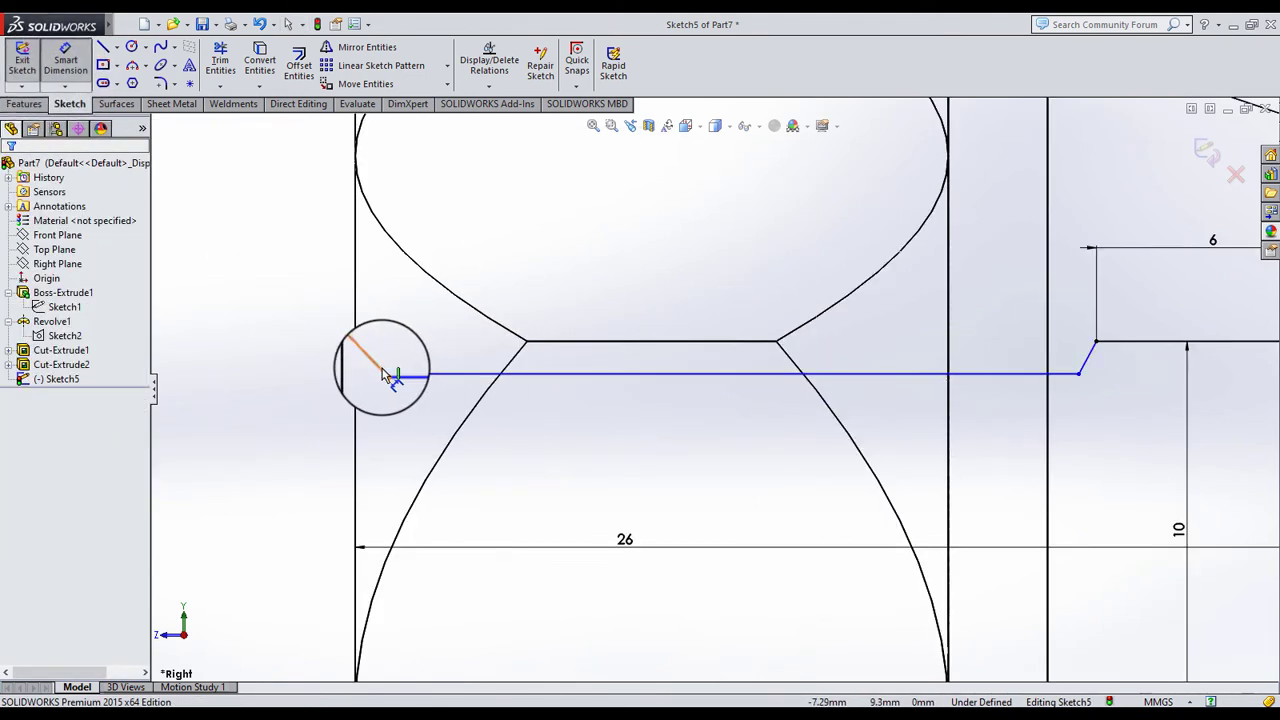
pyautogui.click(410, 378)
pyautogui.click(408, 345)
pyautogui.click(418, 357)
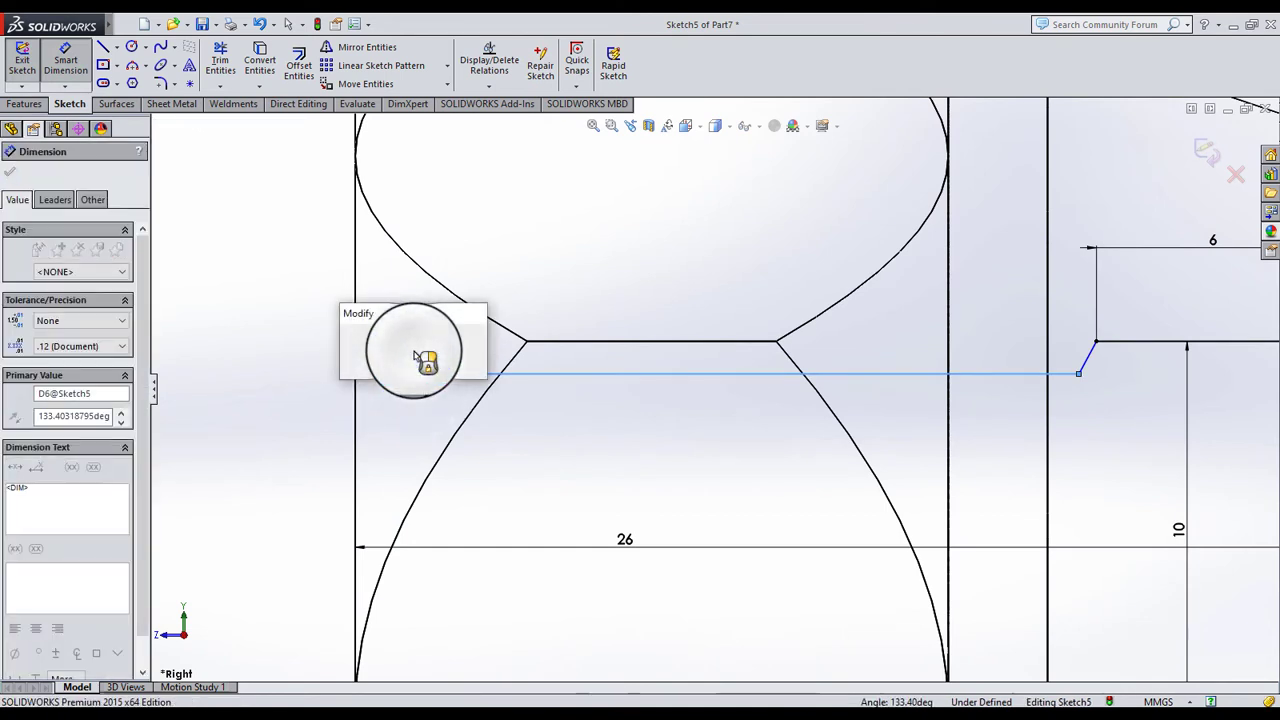
pyautogui.write('5')
pyautogui.press('Return')
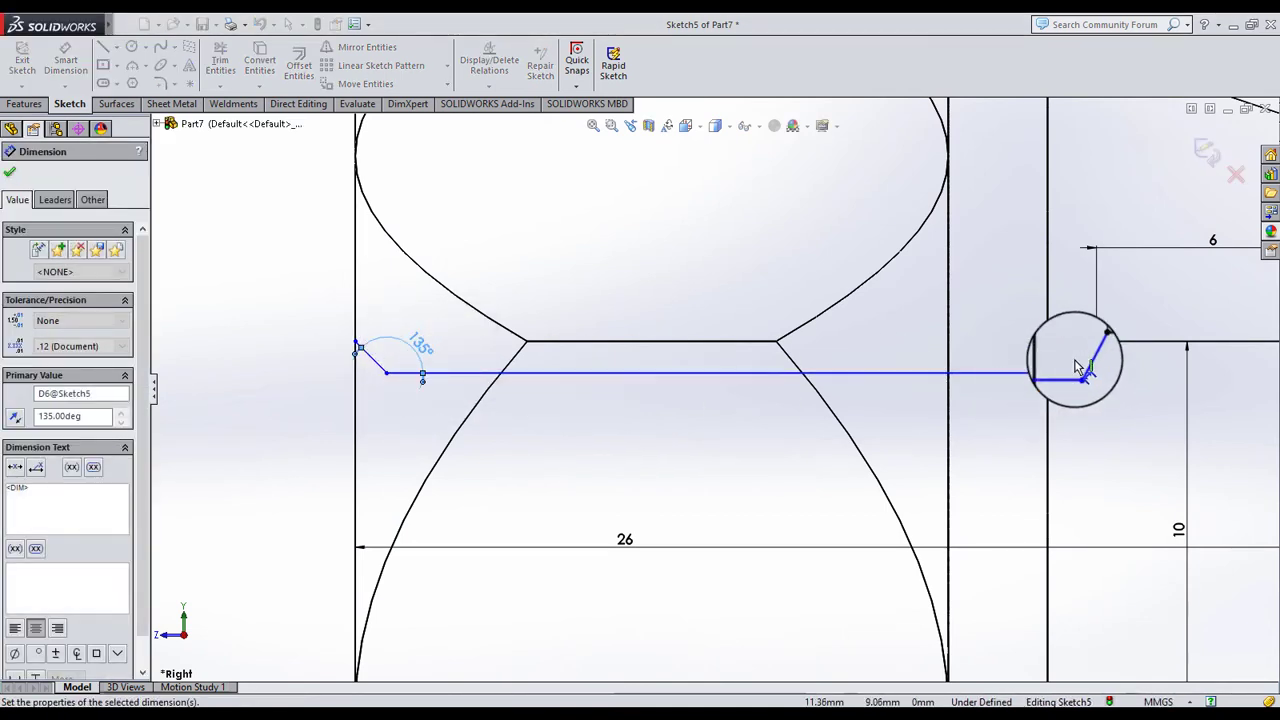
pyautogui.click(1043, 375)
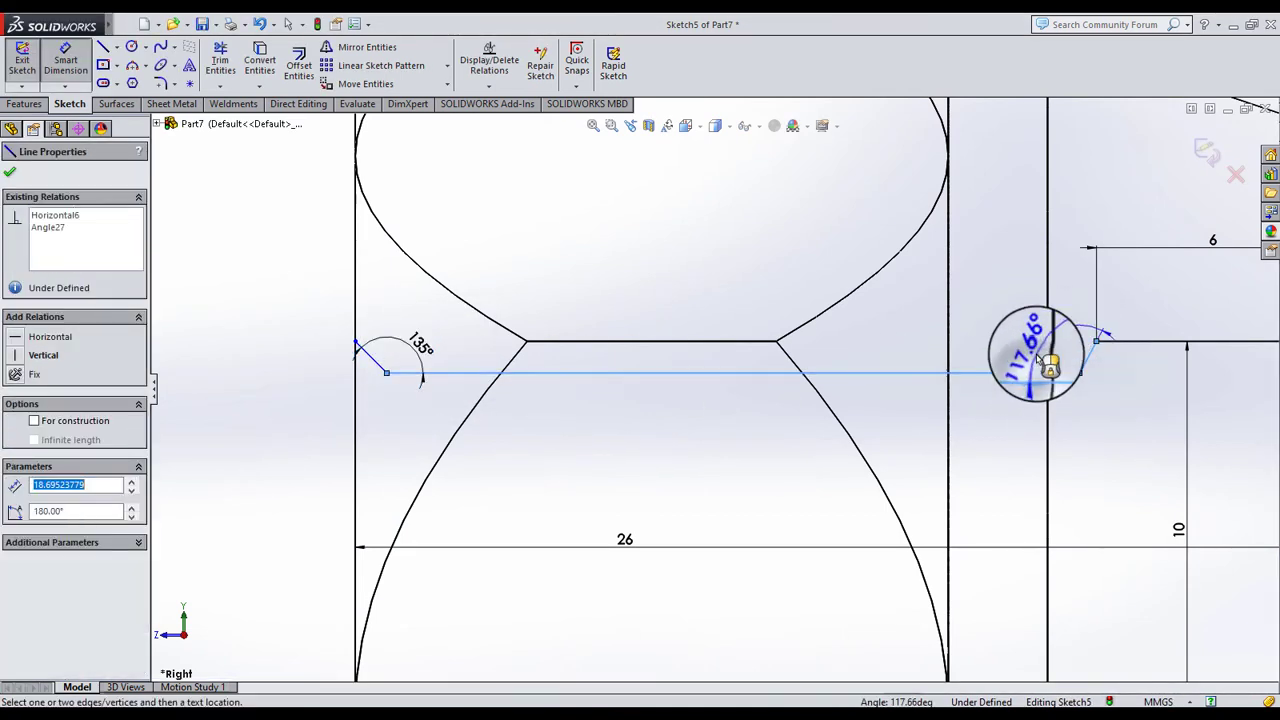
pyautogui.click(1045, 370)
pyautogui.press('Return')
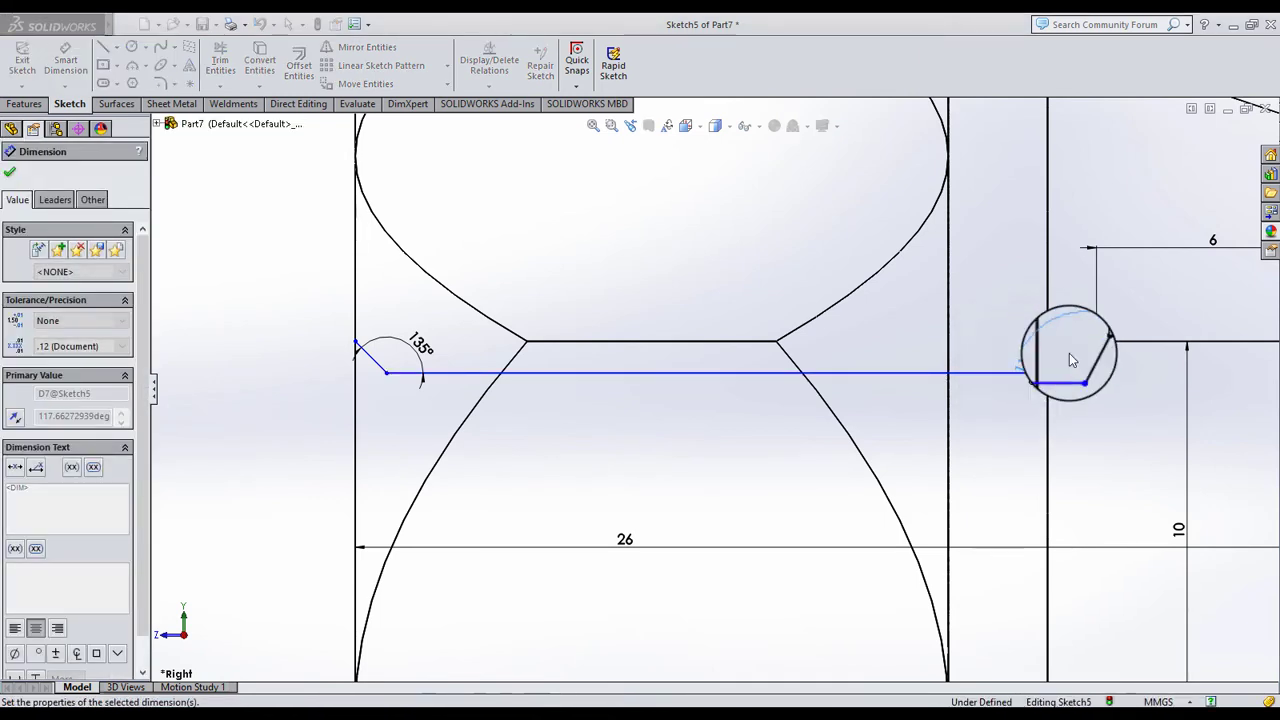
# Dimension the right and left chamfer lines to 1 mm each
pyautogui.click(1088, 364)
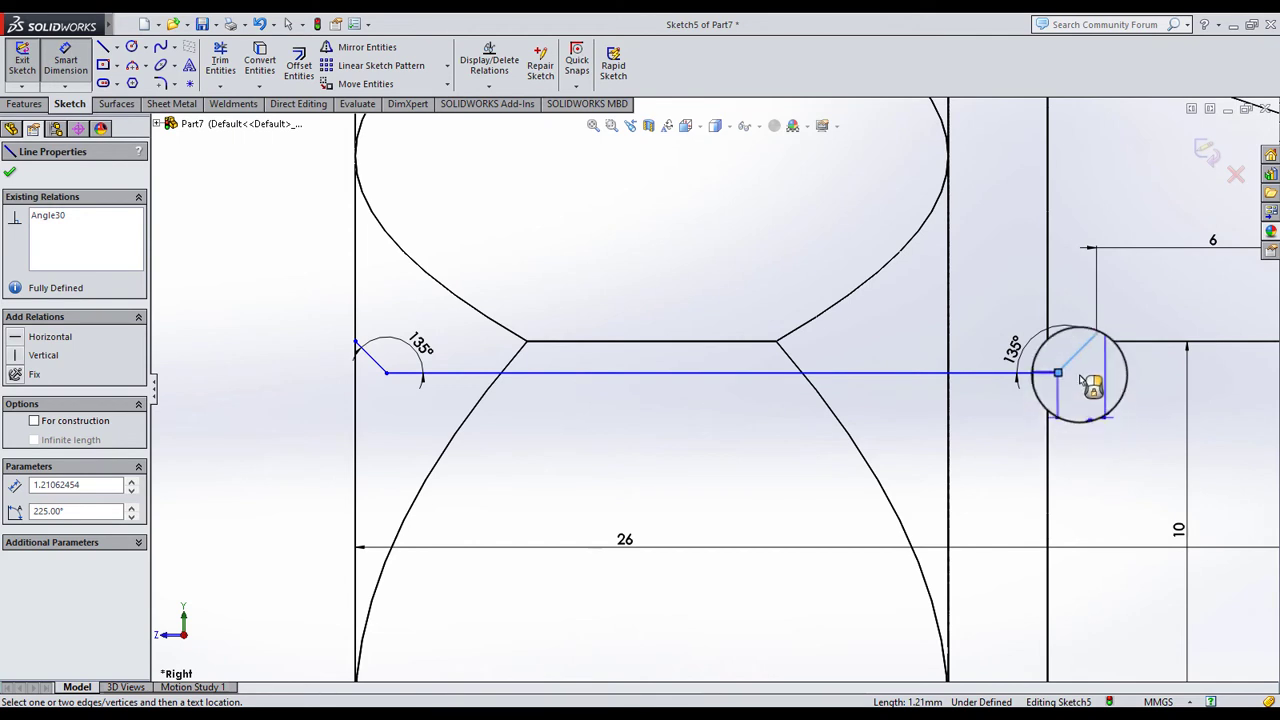
pyautogui.click(1076, 280)
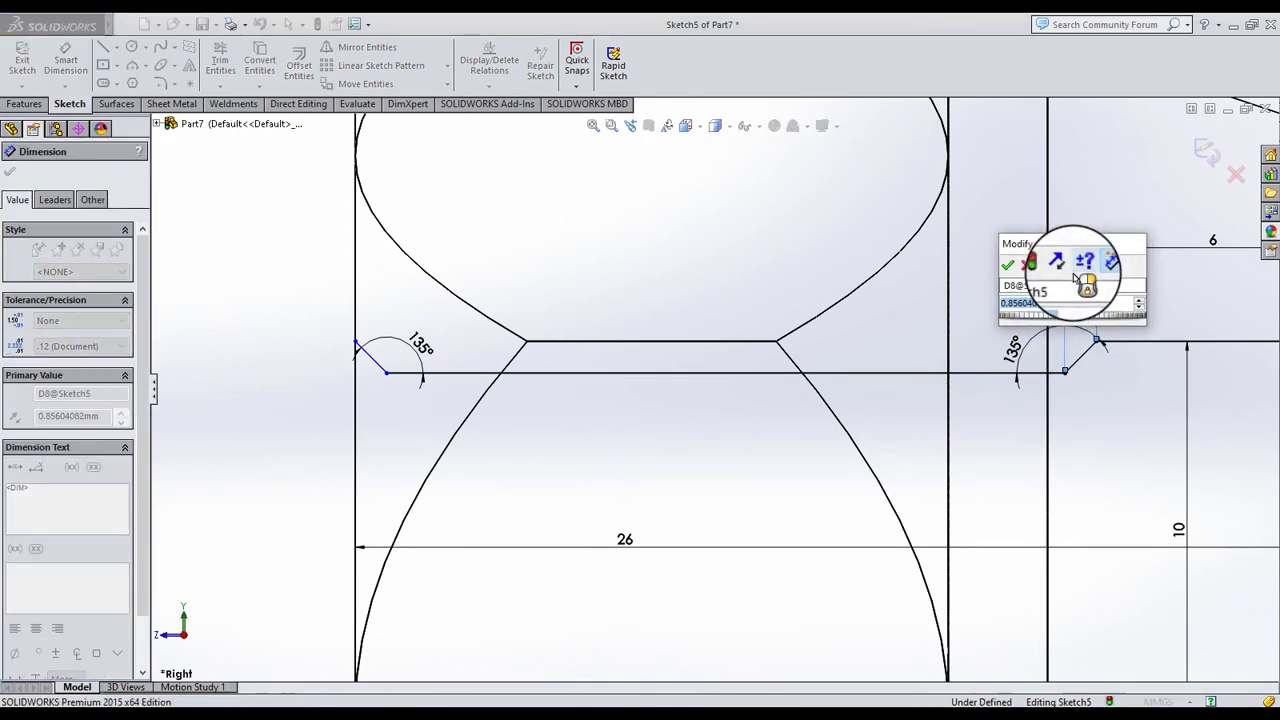
pyautogui.write('1')
pyautogui.press('Return')
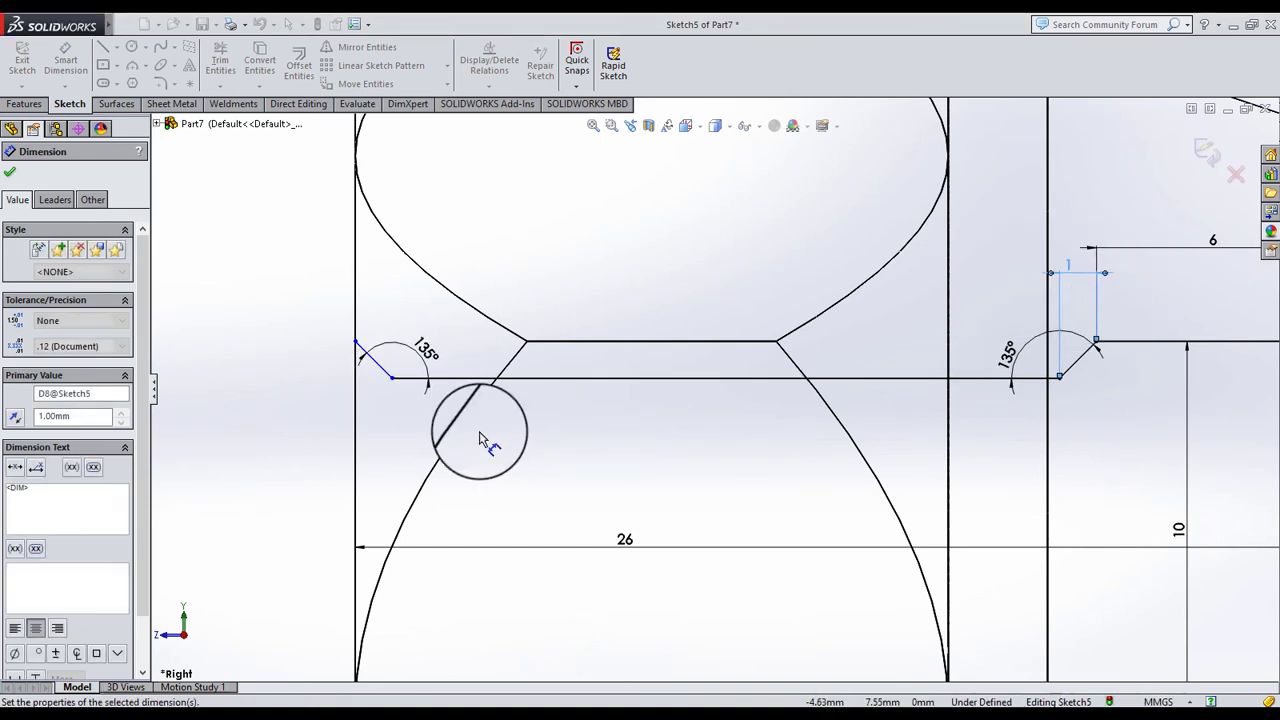
pyautogui.click(386, 375)
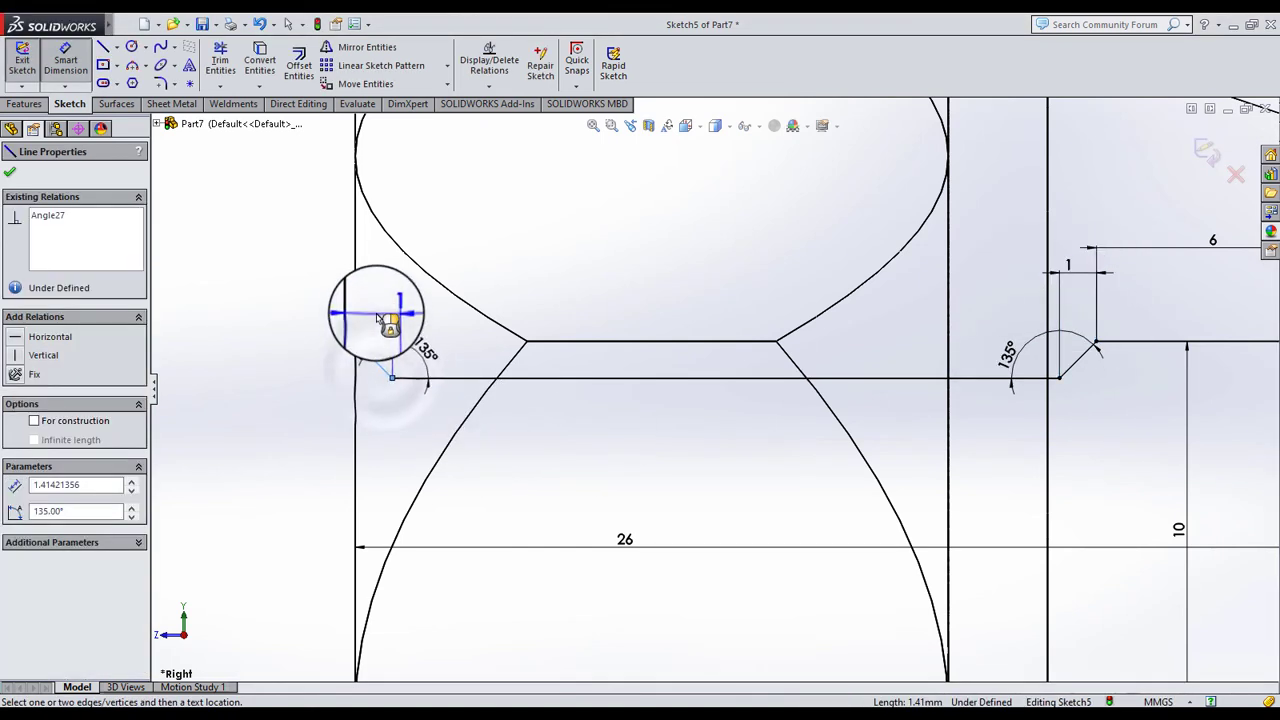
pyautogui.click(378, 318)
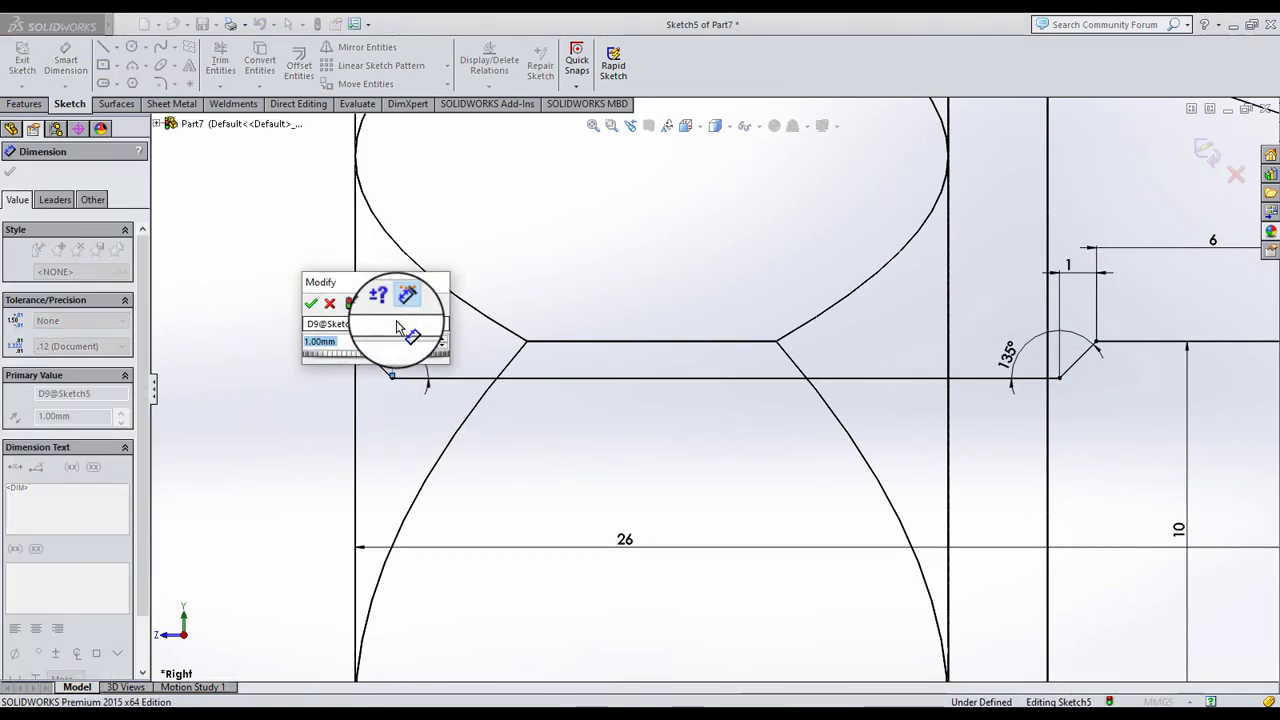
pyautogui.write('1')
pyautogui.press('Return')
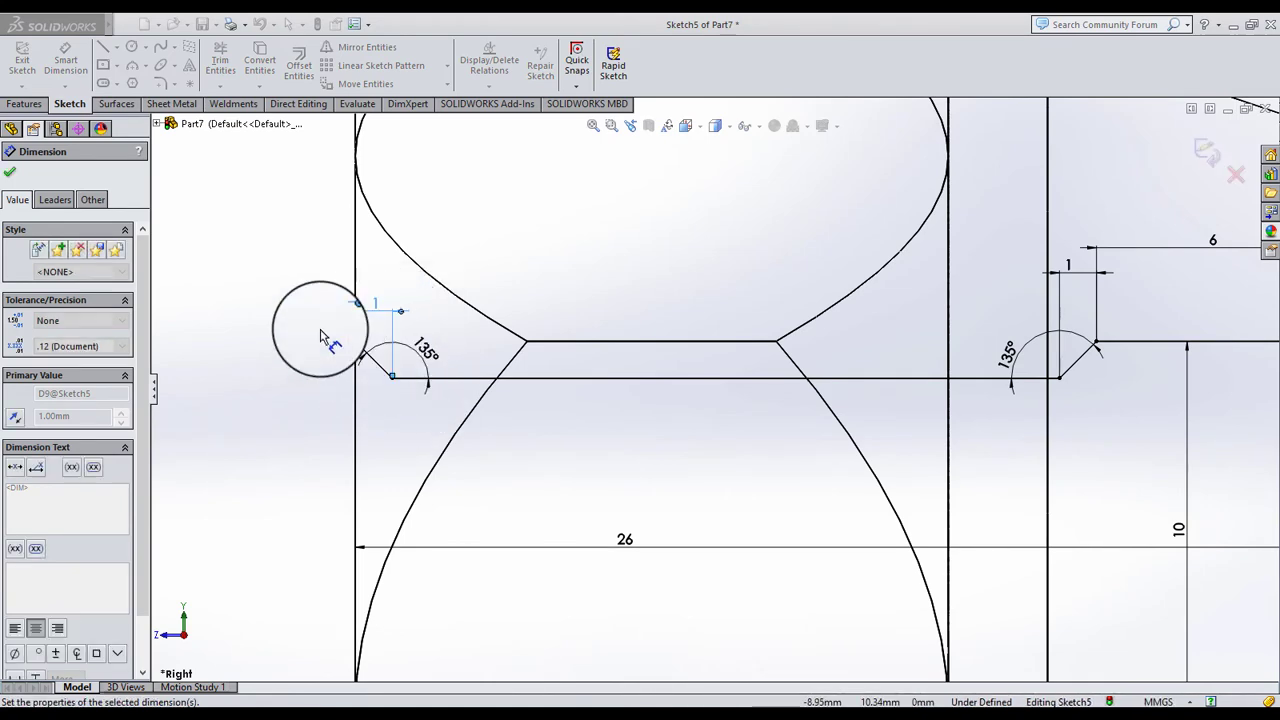
pyautogui.press('Escape')
pyautogui.scroll(2, 937, 386)
pyautogui.scroll(2, 966, 437)
# Add a 3 mm offset at the sloped line's end and a 135° angle to the vertical
pyautogui.scroll(1, 1003, 443)
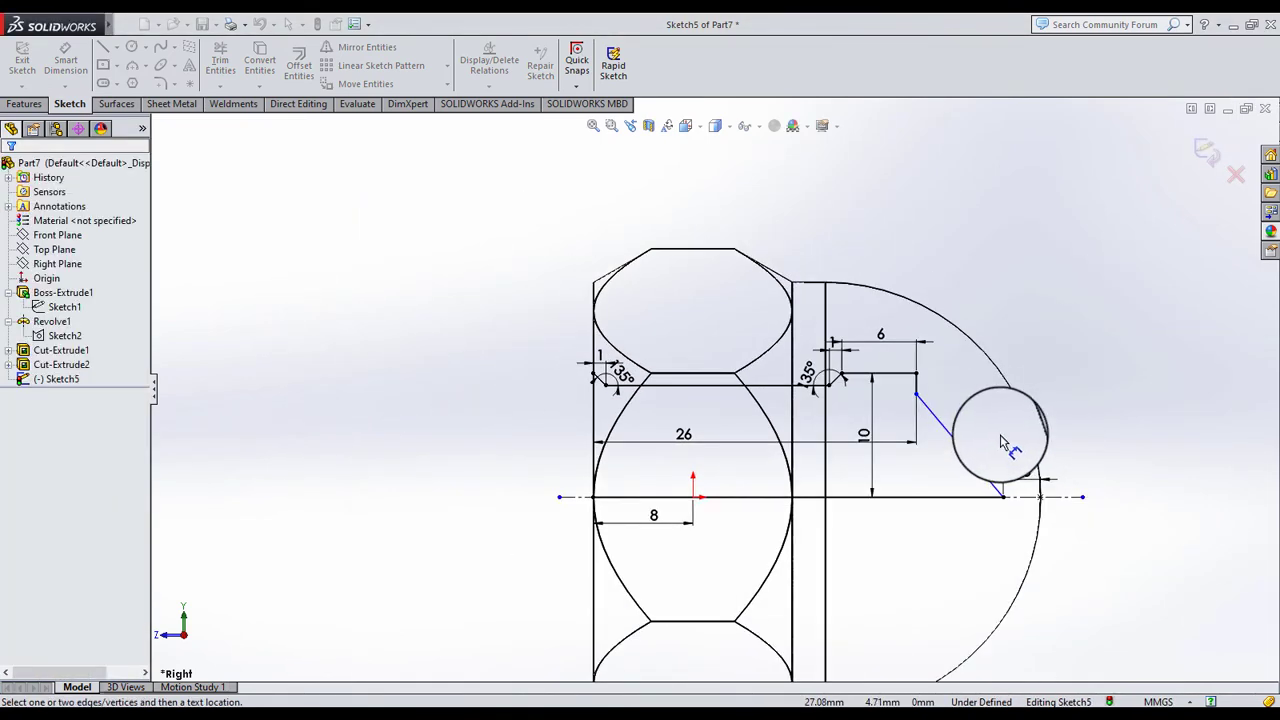
pyautogui.scroll(-3, 1003, 443)
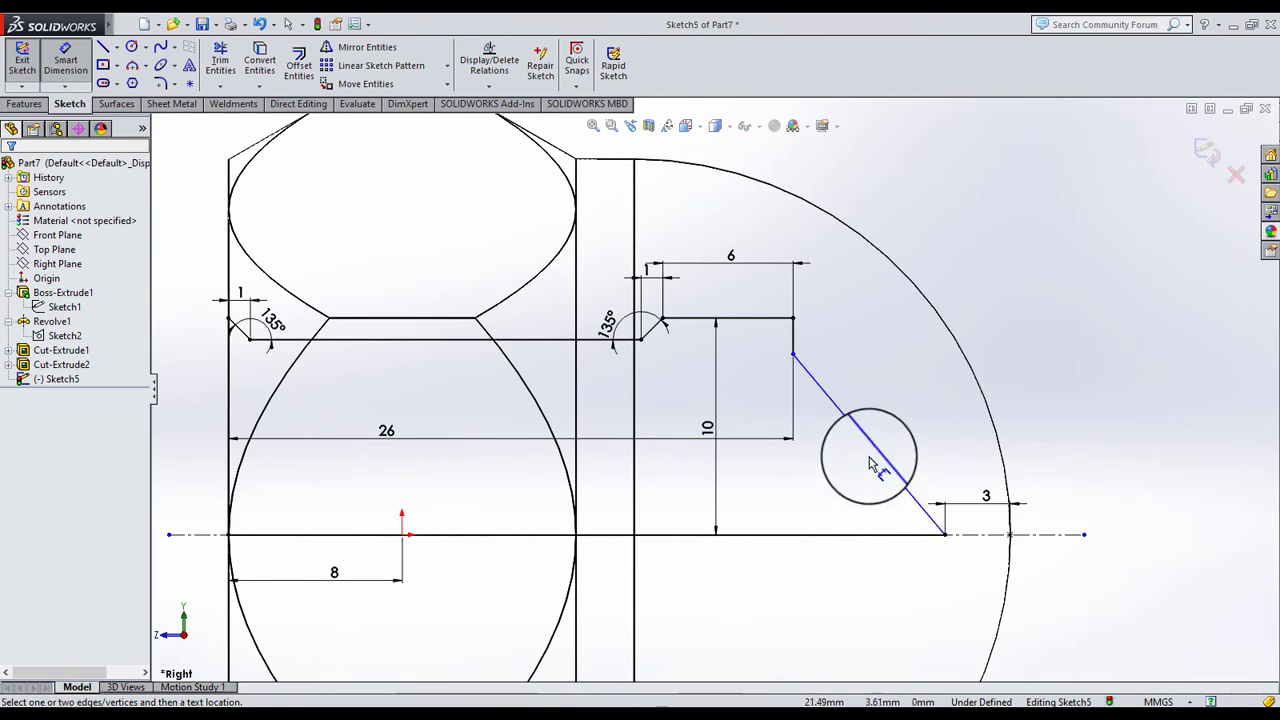
pyautogui.scroll(1, 843, 440)
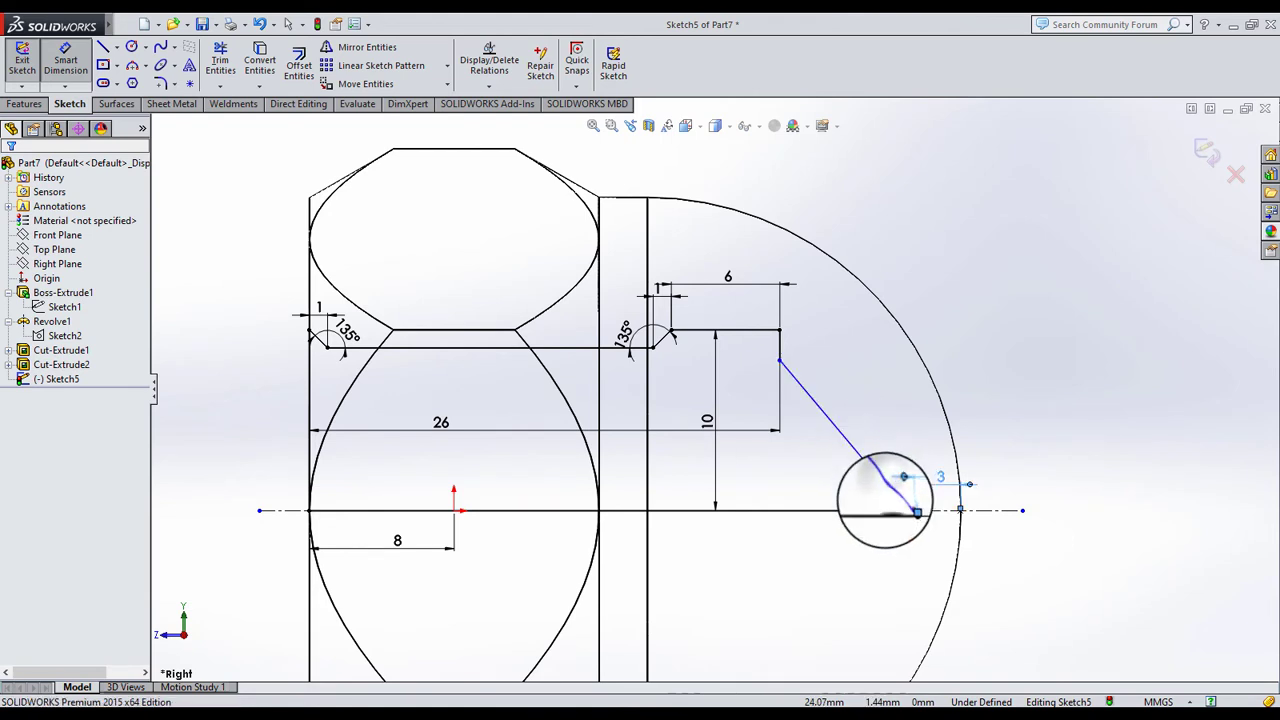
pyautogui.click(884, 502)
pyautogui.click(862, 462)
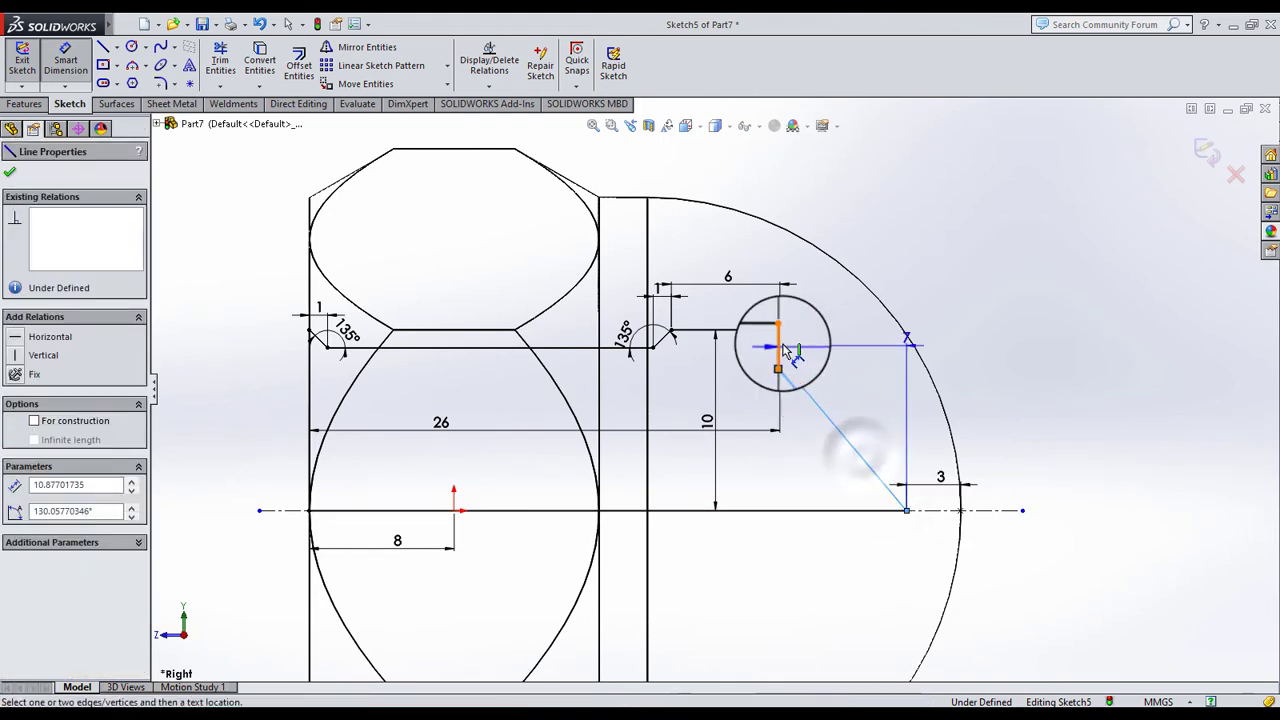
pyautogui.click(813, 366)
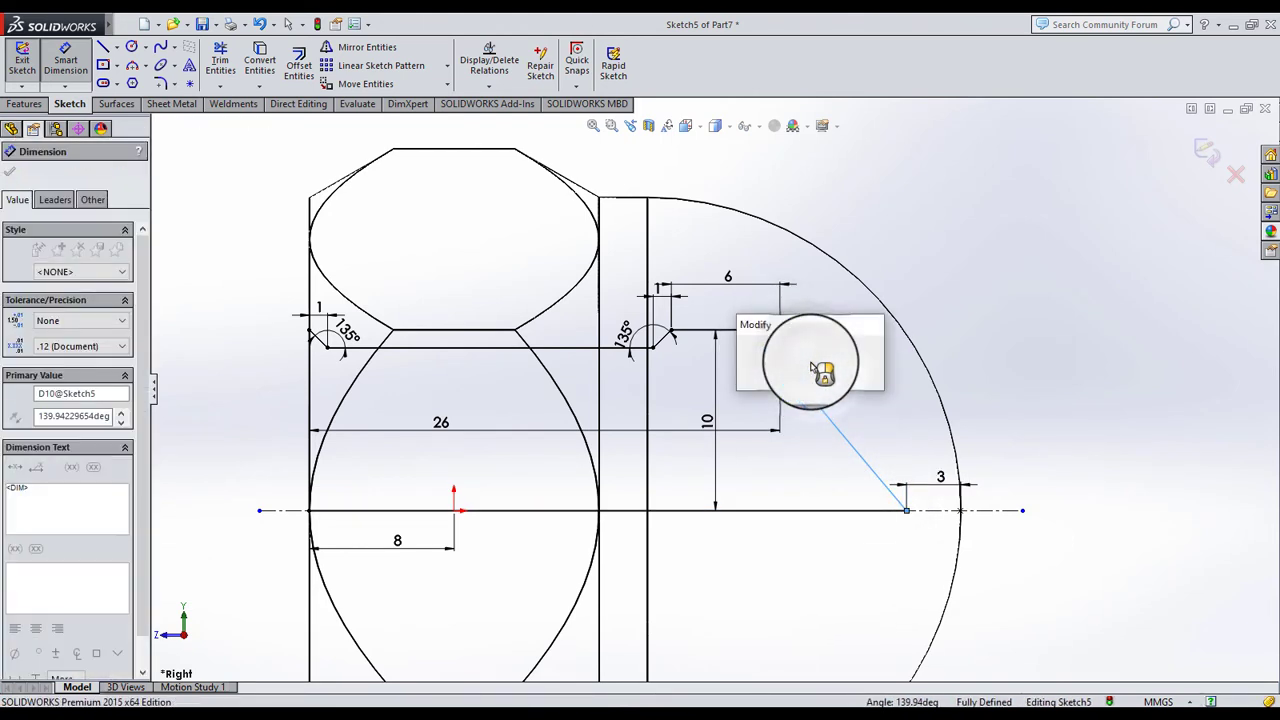
pyautogui.write('135')
pyautogui.press('Return')
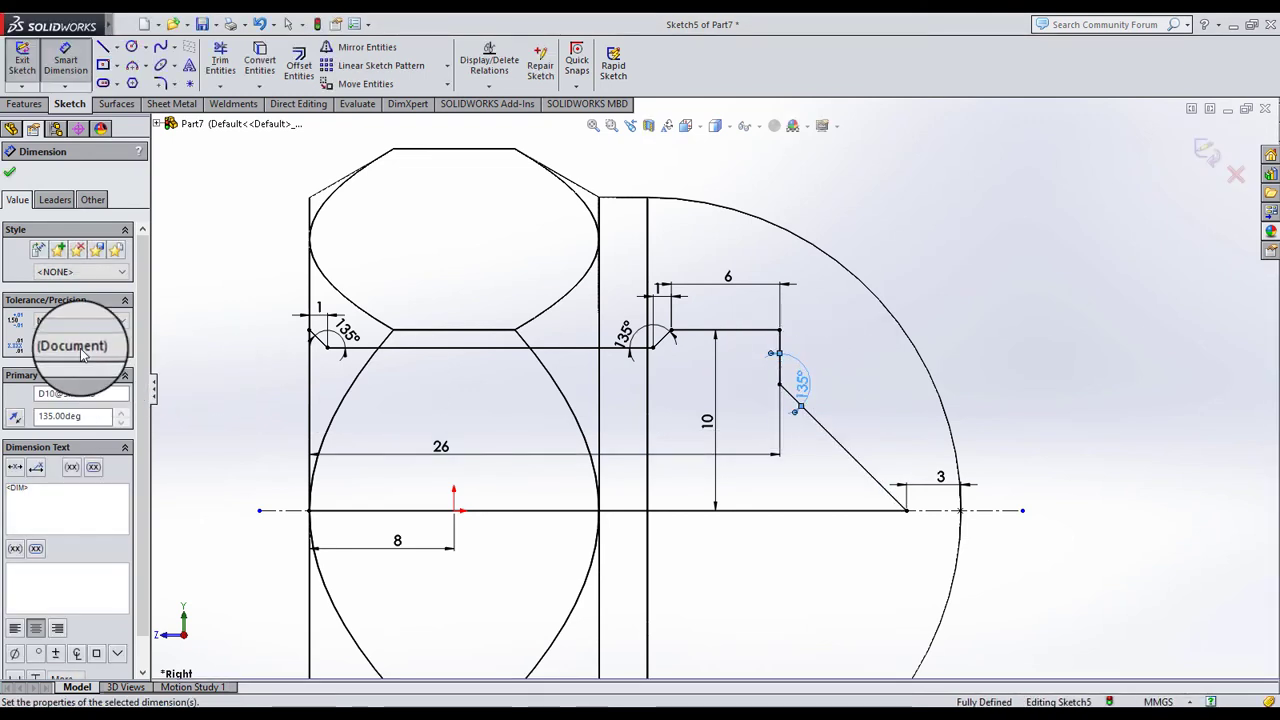
pyautogui.click(83, 346)
pyautogui.click(83, 348)
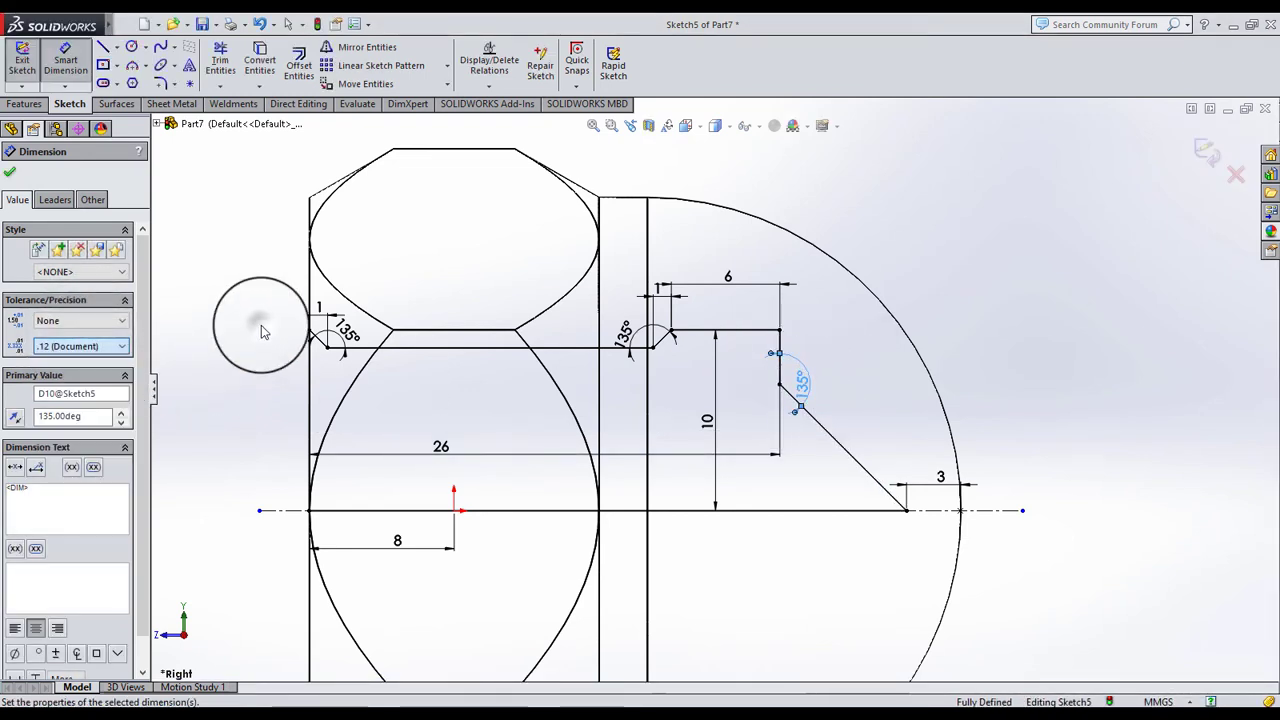
pyautogui.click(10, 171)
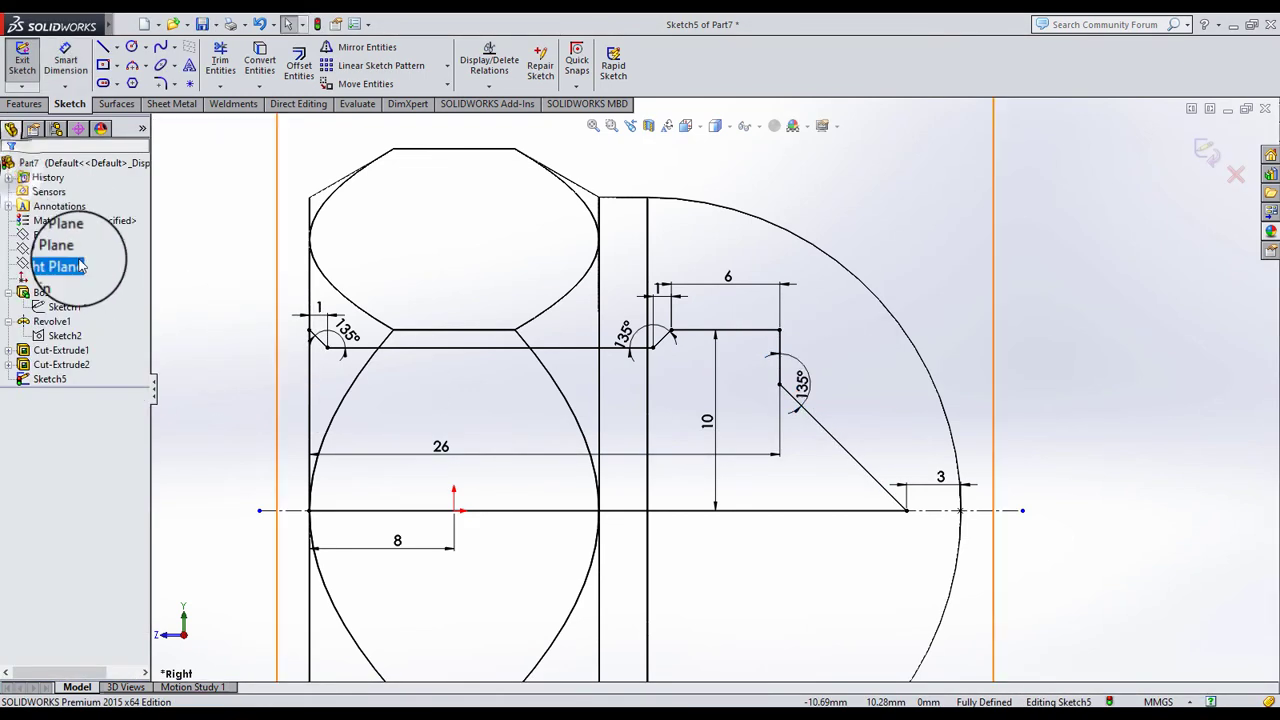
# Switch to shaded display and revolve-cut Sketch5 360° about Line1 to create Cut-Revolve1
pyautogui.click(735, 128)
pyautogui.click(727, 152)
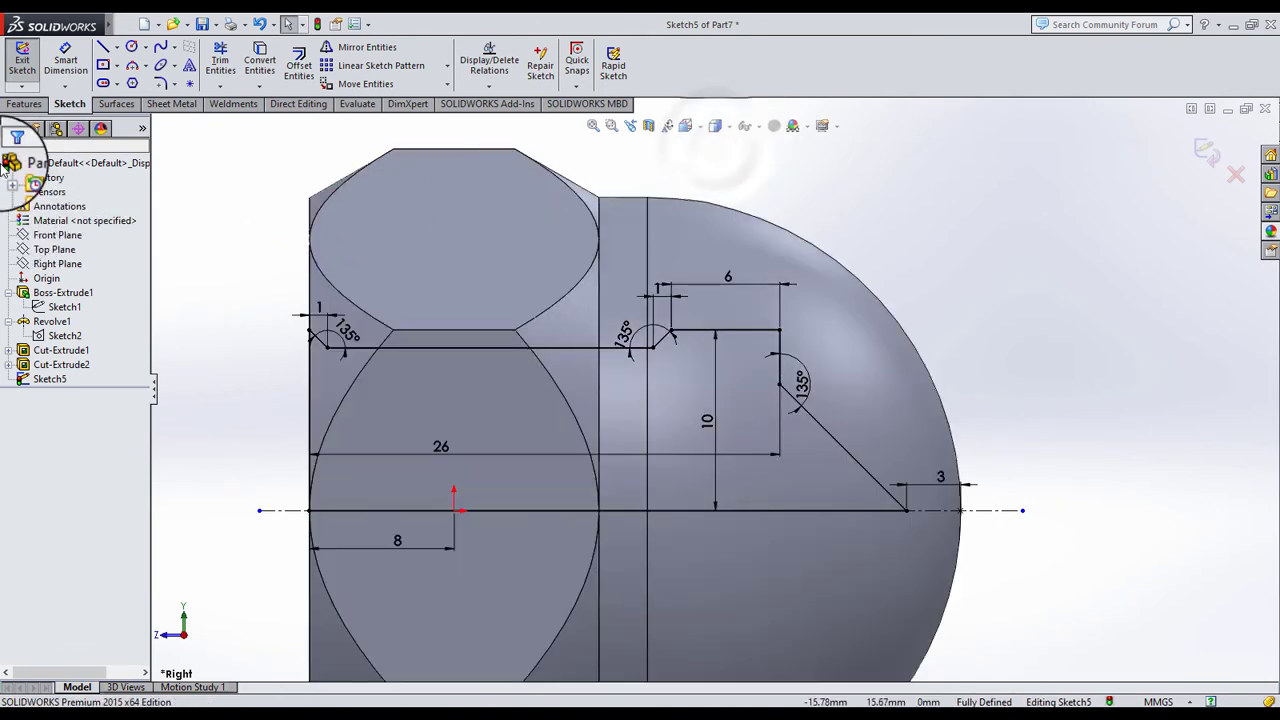
pyautogui.click(25, 103)
pyautogui.click(316, 65)
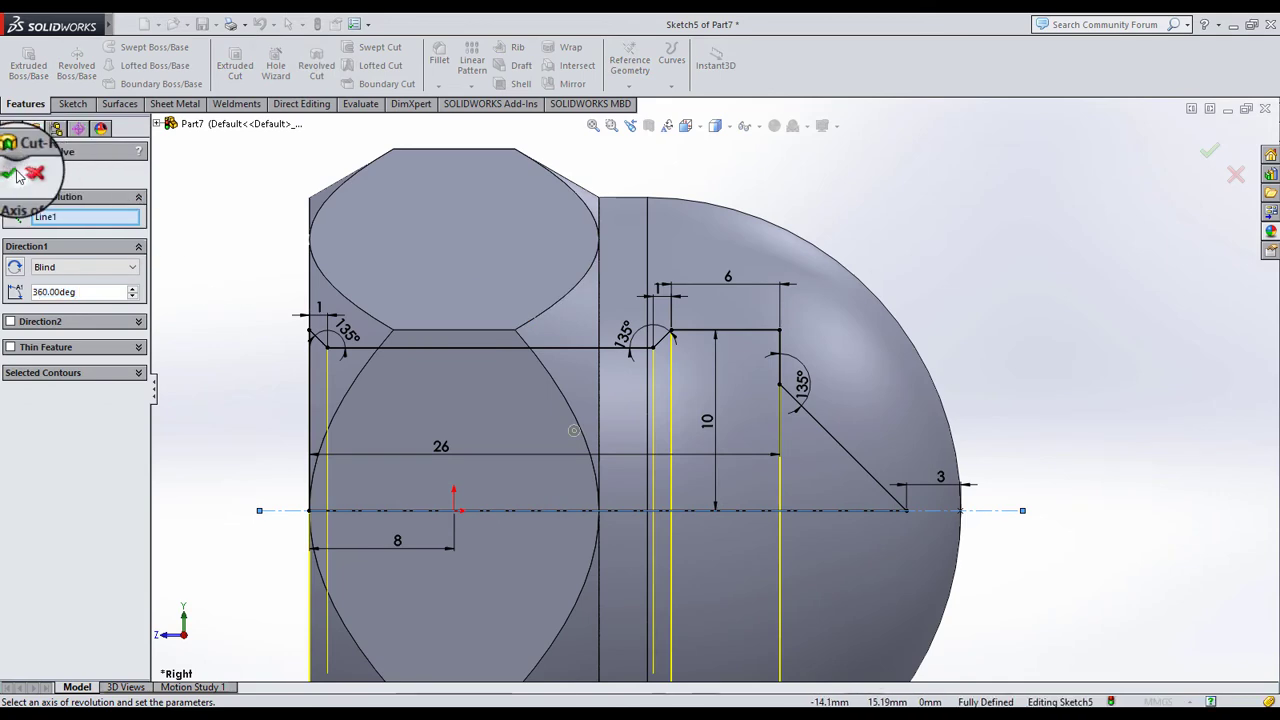
pyautogui.click(12, 174)
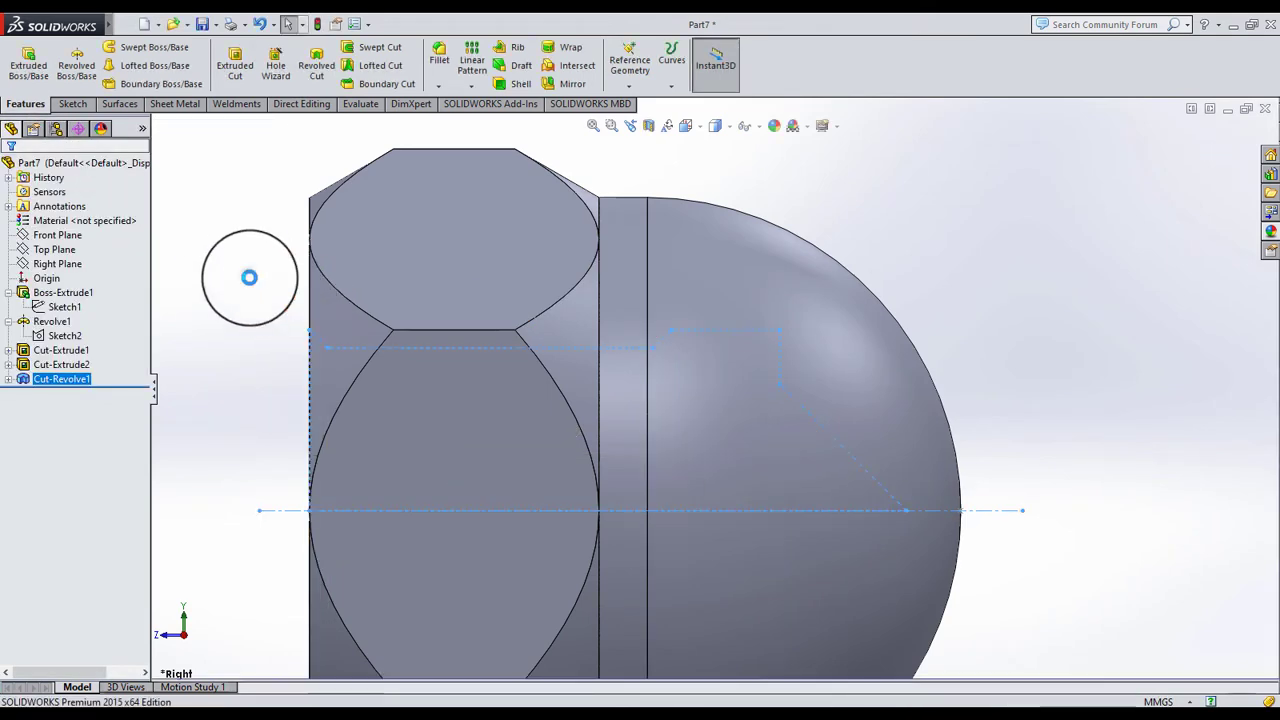
pyautogui.moveTo(637, 380)
pyautogui.mouseDown(button='middle')
pyautogui.moveTo(498, 421)
pyautogui.moveTo(508, 300)
pyautogui.moveTo(541, 432)
pyautogui.moveTo(546, 371)
pyautogui.moveTo(634, 489)
pyautogui.mouseUp(button='middle')
pyautogui.scroll(3, 498, 421)
pyautogui.scroll(-3, 762, 449)
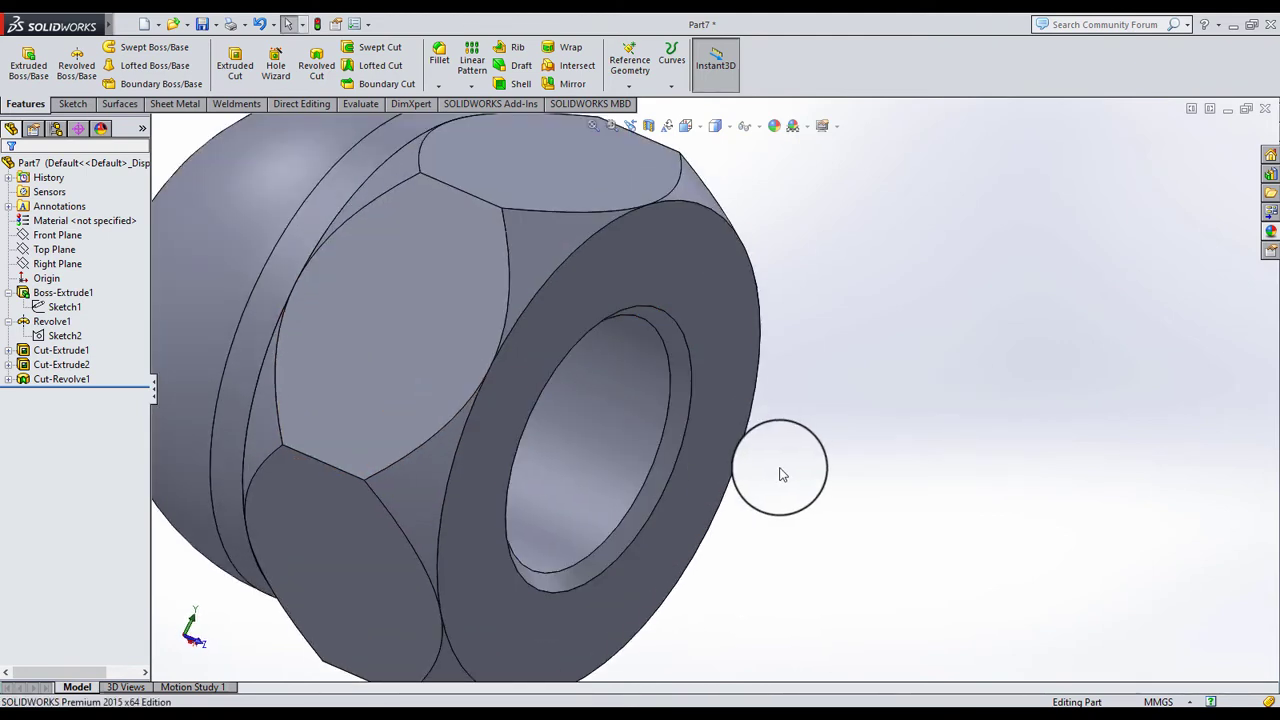
# Start a sketch on the nut's annular end face and draw a circle at the bore centre
pyautogui.click(702, 440)
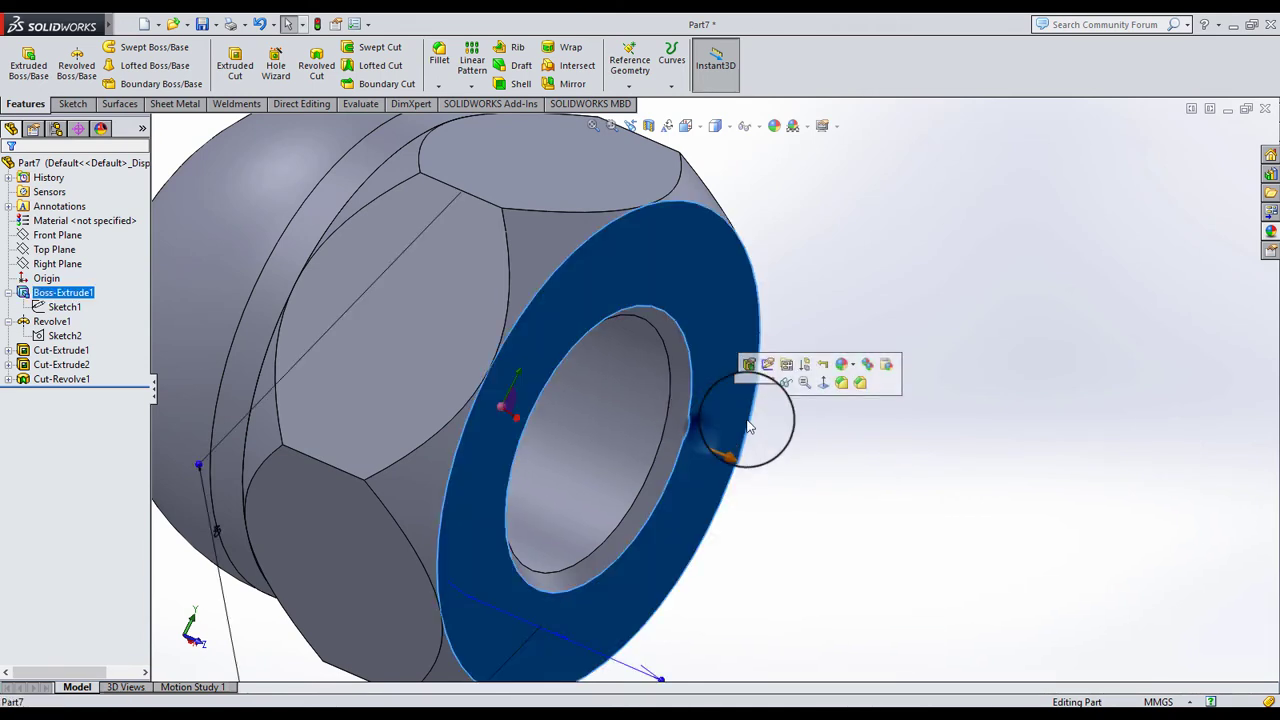
pyautogui.click(772, 380)
pyautogui.click(131, 47)
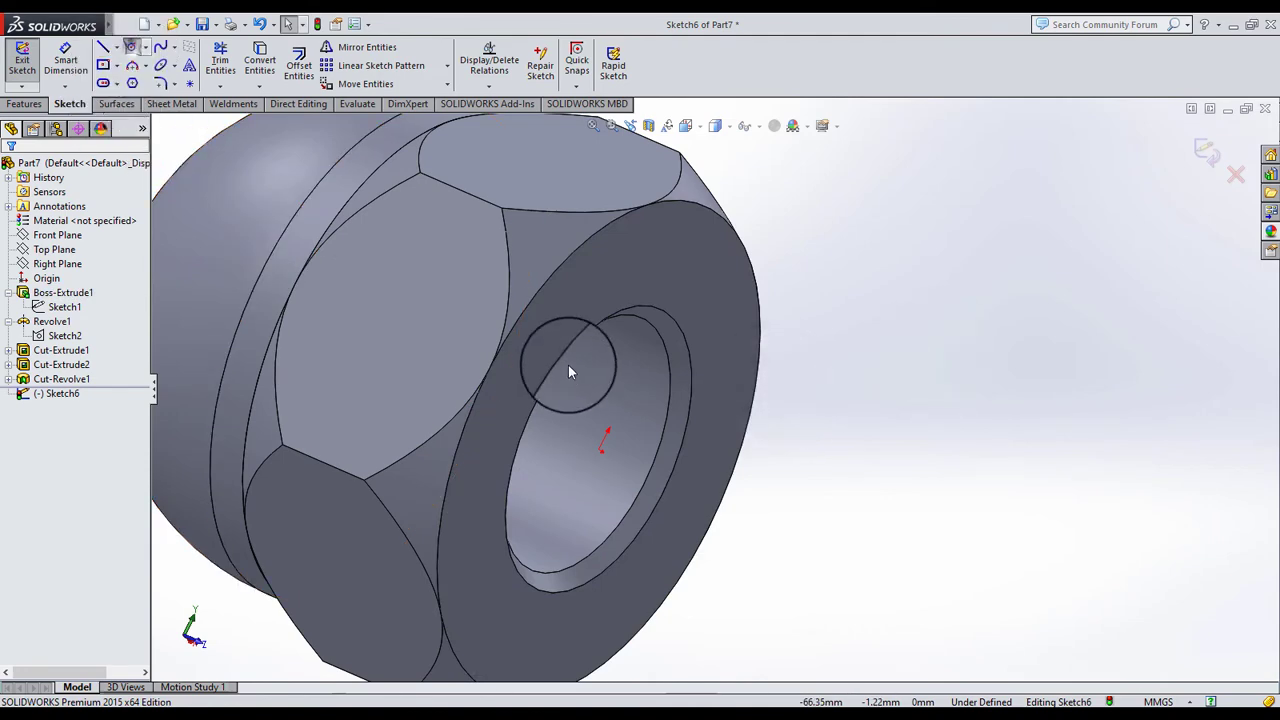
pyautogui.click(593, 453)
pyautogui.click(627, 420)
pyautogui.click(600, 448)
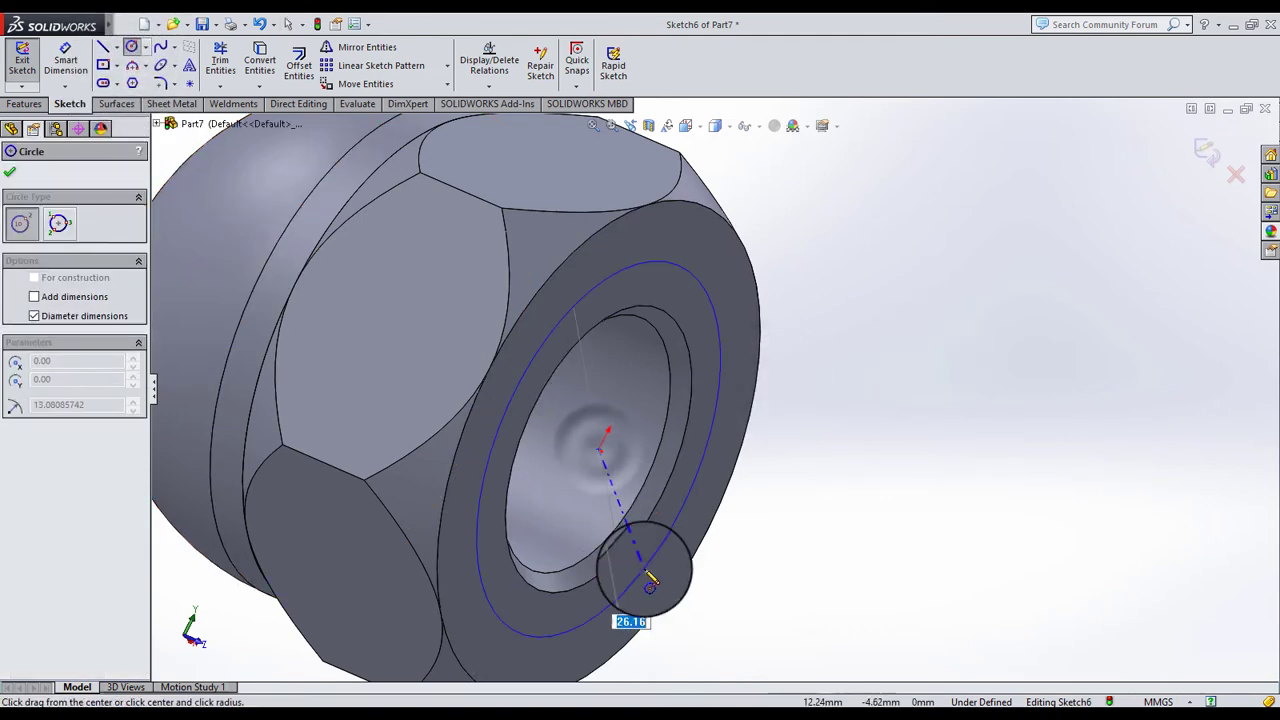
pyautogui.click(650, 582)
# Dimension the circle's diameter to 20 mm
pyautogui.click(65, 60)
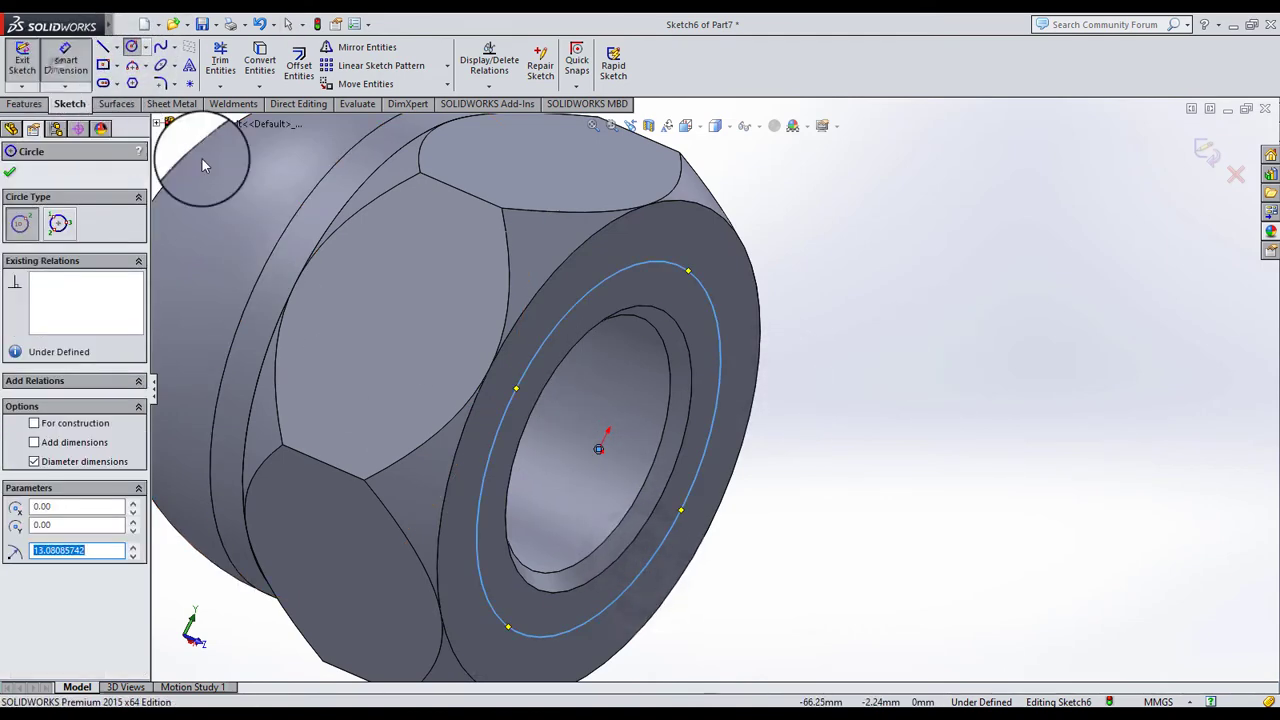
pyautogui.click(686, 276)
pyautogui.click(651, 370)
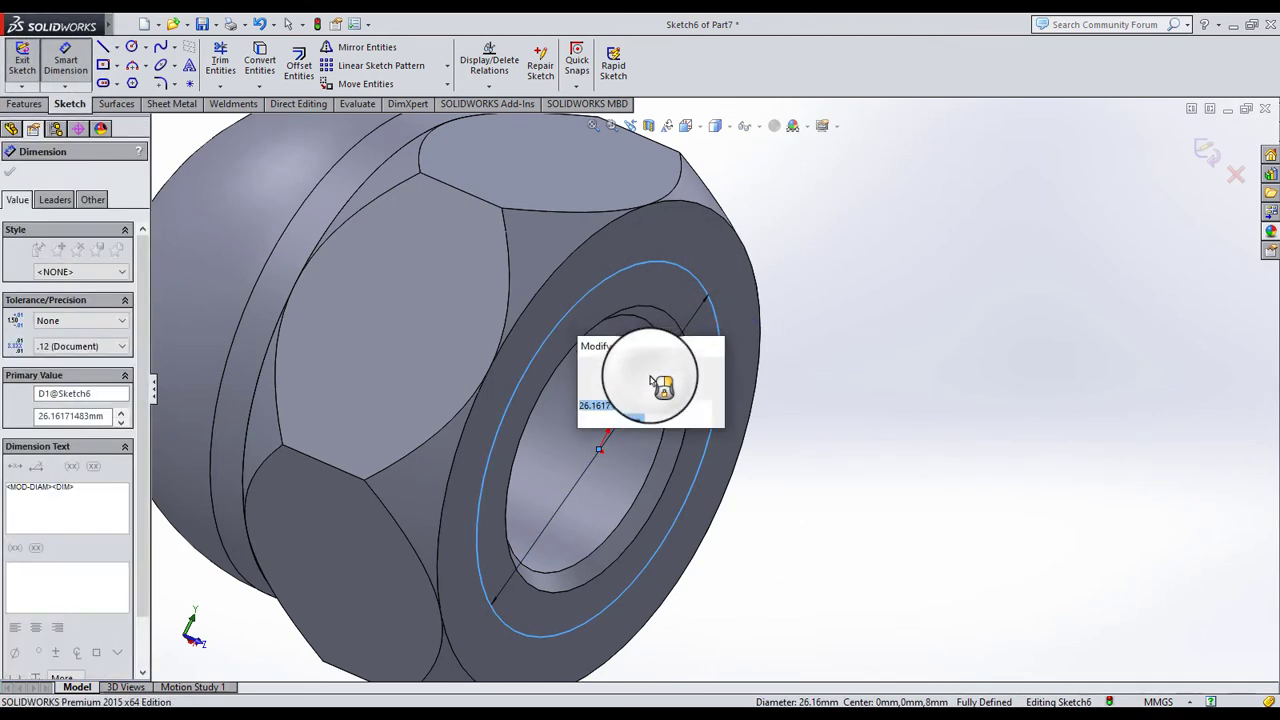
pyautogui.write('20')
pyautogui.press('Return')
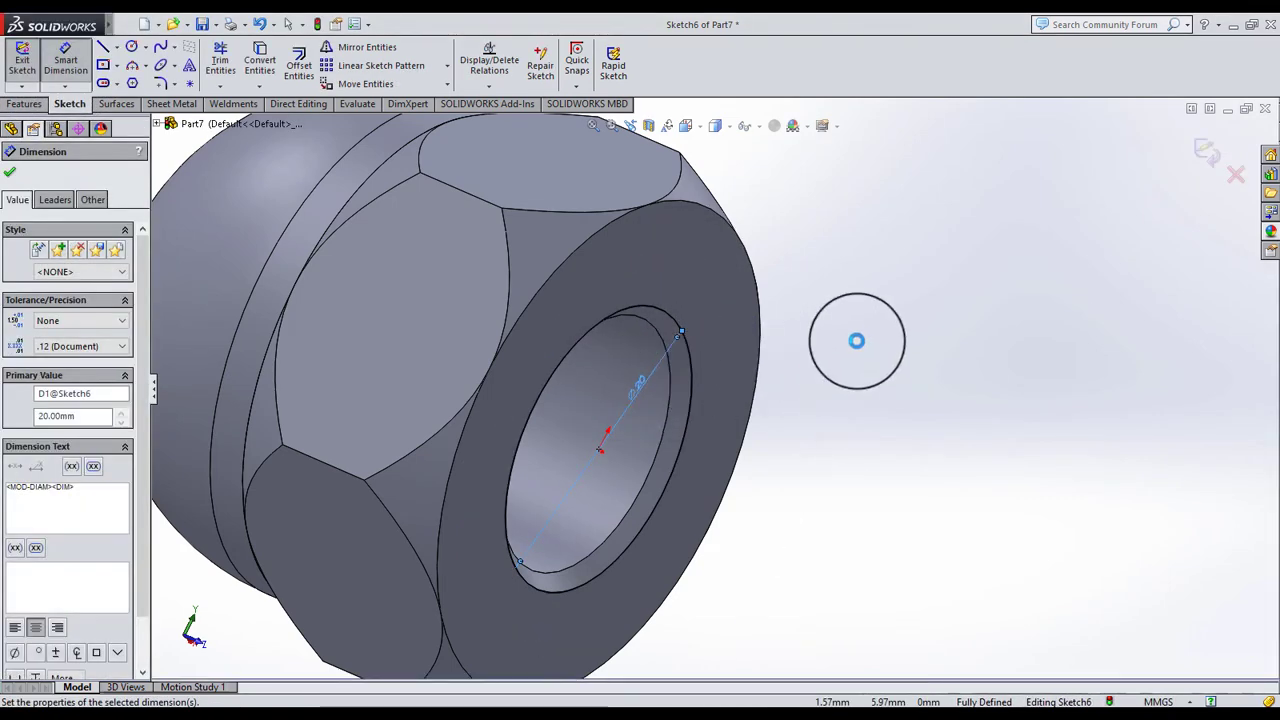
pyautogui.click(930, 325)
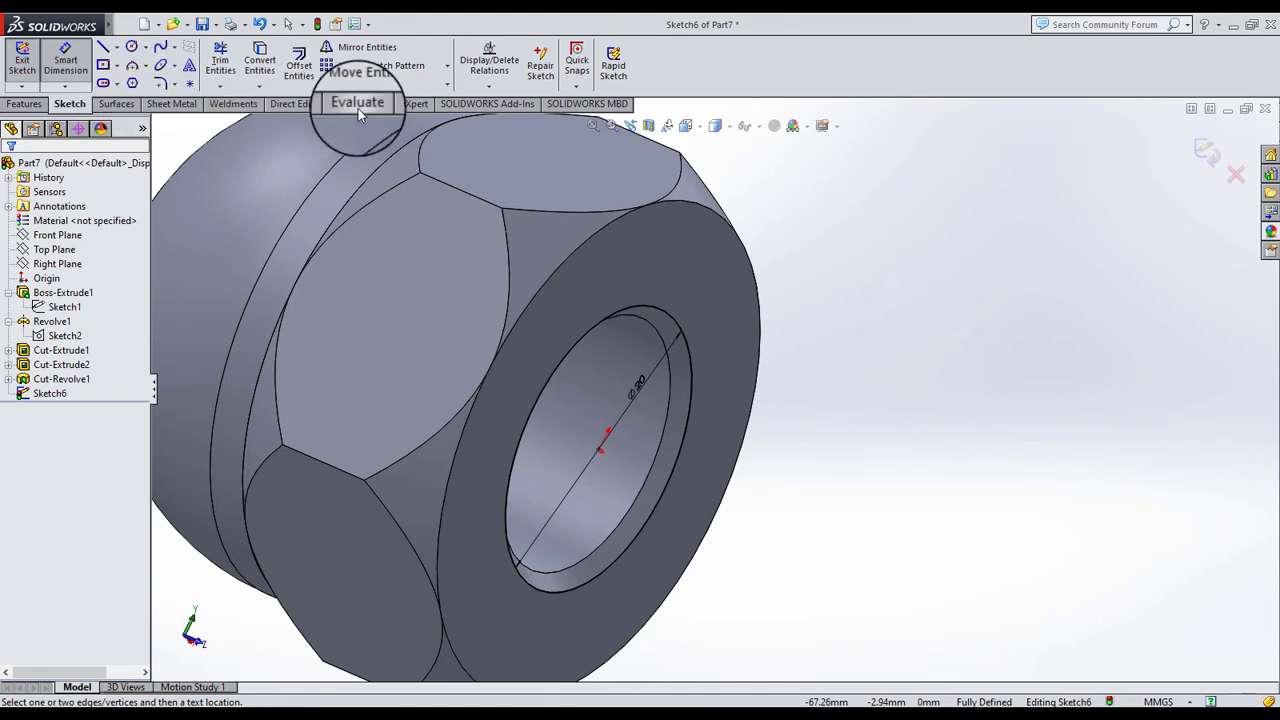
# Preview a helix on the 20 mm circle: 40 mm height, 3 mm pitch, reversed direction
pyautogui.click(24, 104)
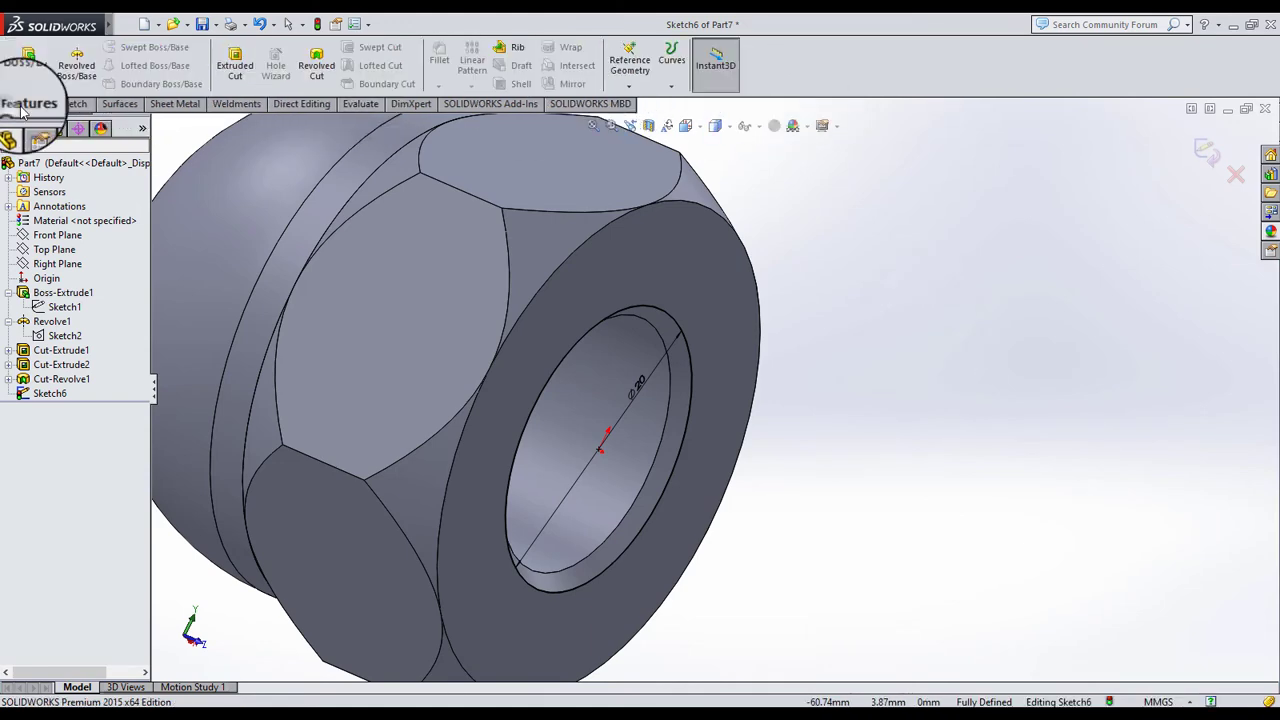
pyautogui.click(665, 88)
pyautogui.click(692, 120)
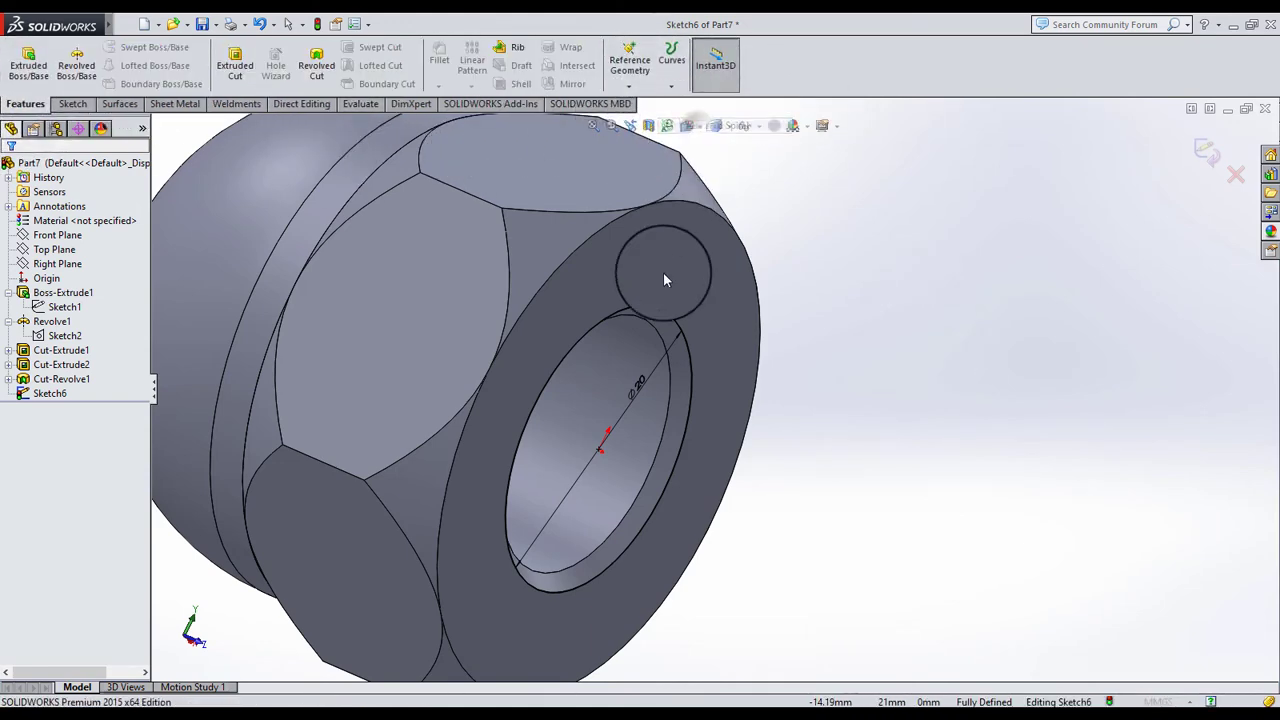
pyautogui.scroll(3, 667, 310)
pyautogui.scroll(3, 680, 315)
pyautogui.moveTo(689, 318)
pyautogui.mouseDown(button='middle')
pyautogui.moveTo(734, 331)
pyautogui.moveTo(677, 286)
pyautogui.mouseUp(button='middle')
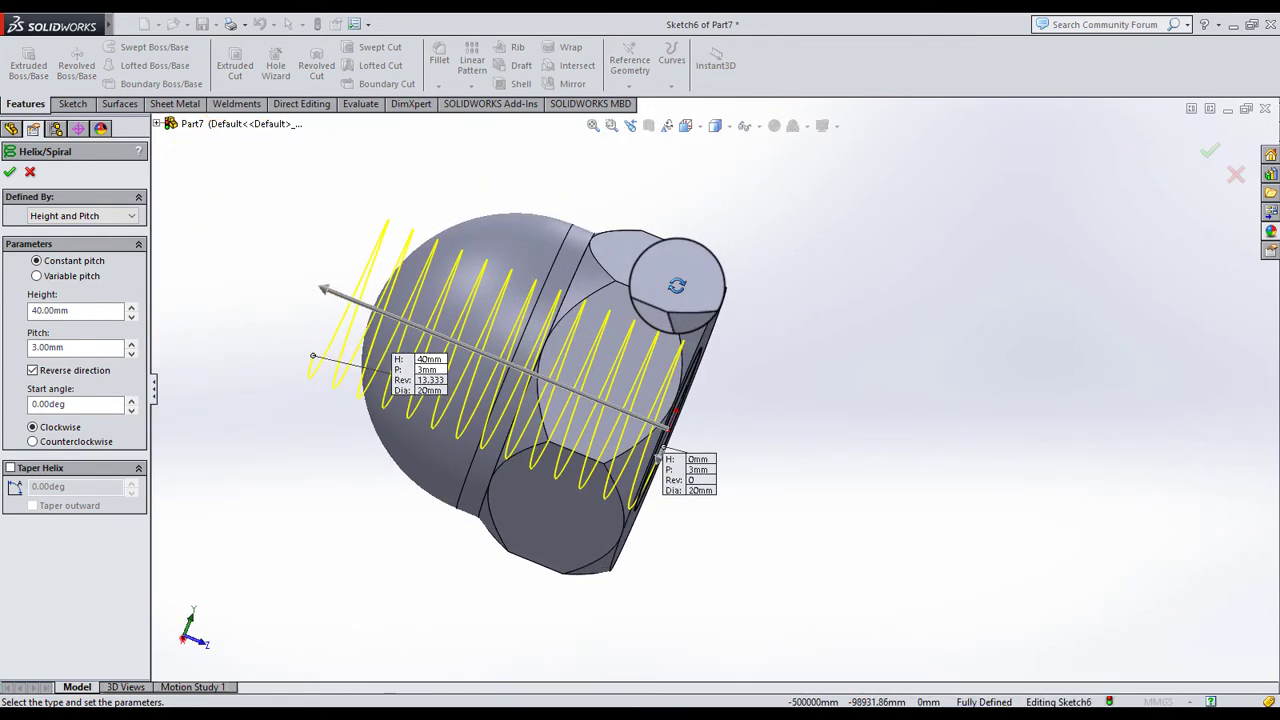
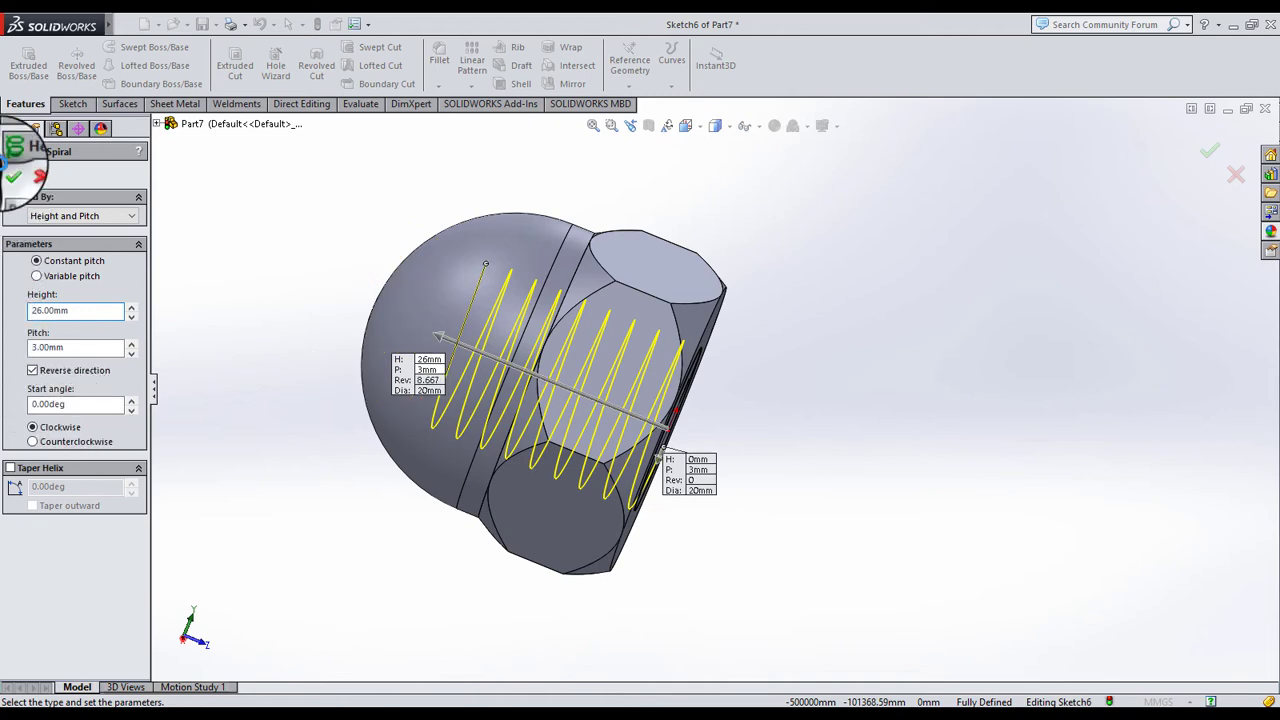
# Create the 26 mm tall, 3 mm pitch helix and turn the nut toward its threaded opening
pyautogui.click(14, 176)
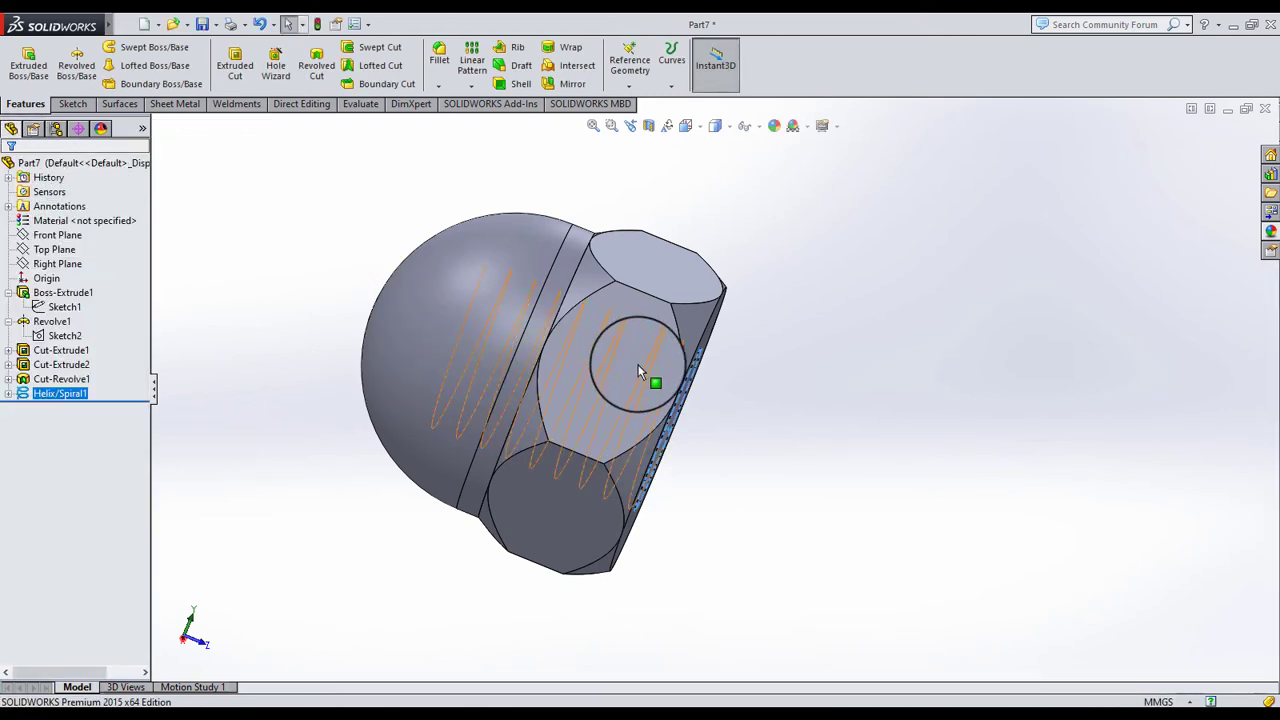
pyautogui.moveTo(640, 372); pyautogui.dragTo(623, 306, button='middle')
pyautogui.scroll(-3, 623, 306)
pyautogui.scroll(-4, 703, 371)
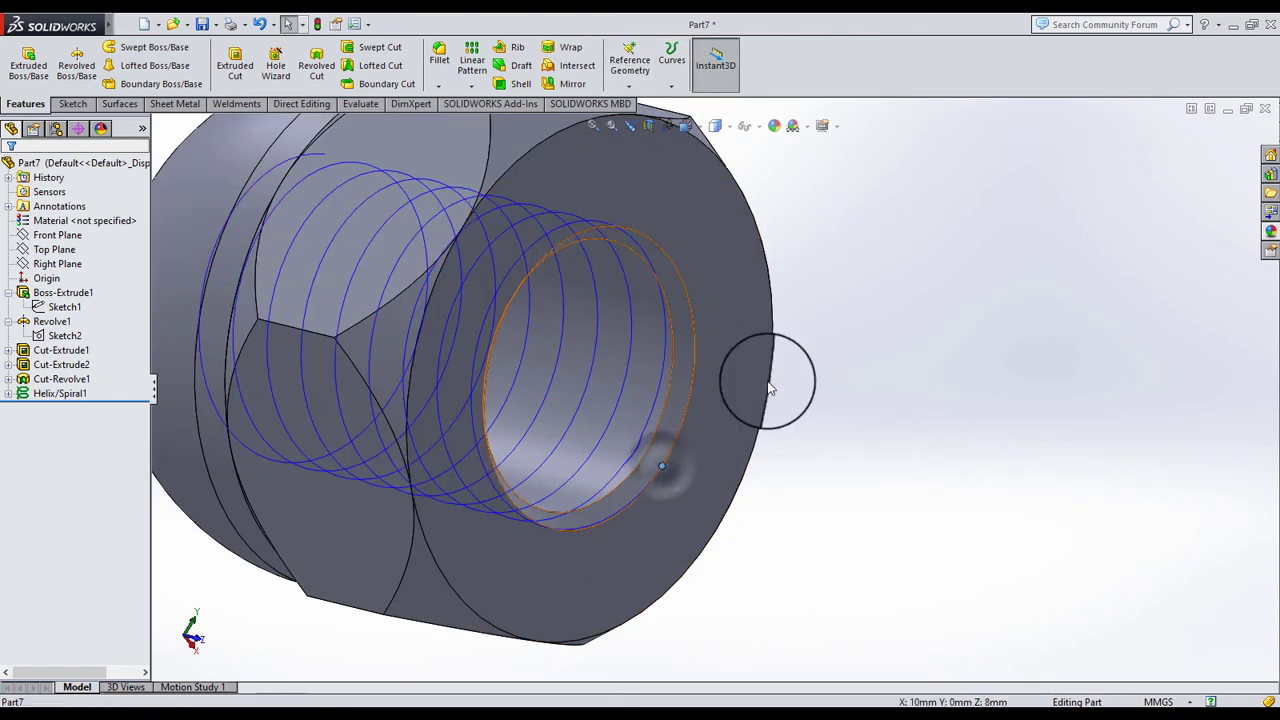
# Create Plane1 perpendicular to the helix at its end point and start Sketch7 on it
pyautogui.click(630, 62)
pyautogui.click(634, 105)
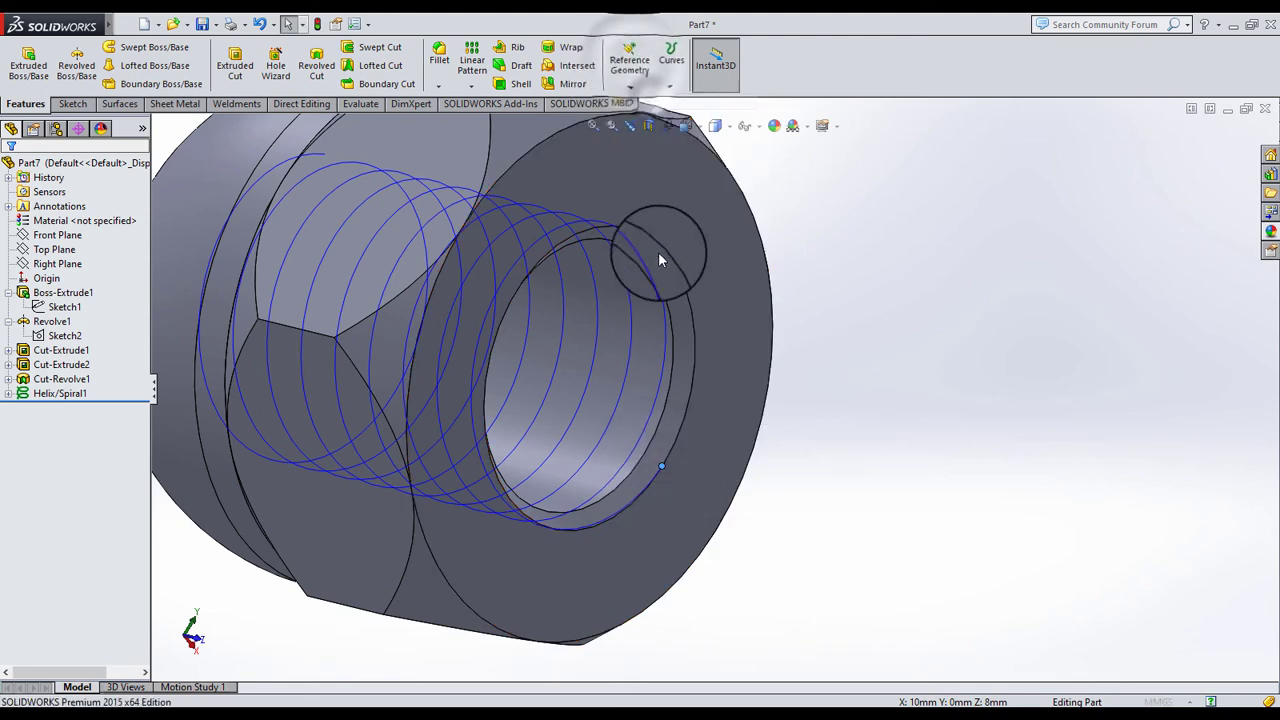
pyautogui.click(632, 302)
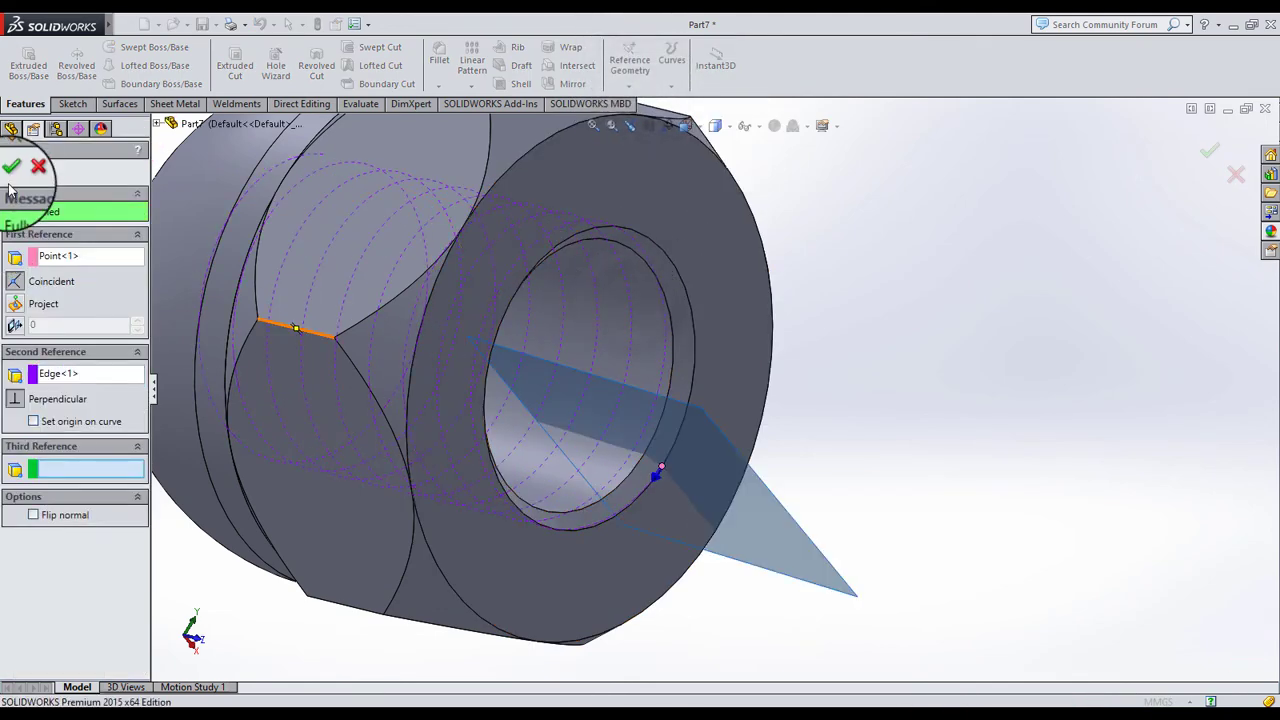
pyautogui.rightClick(920, 320)
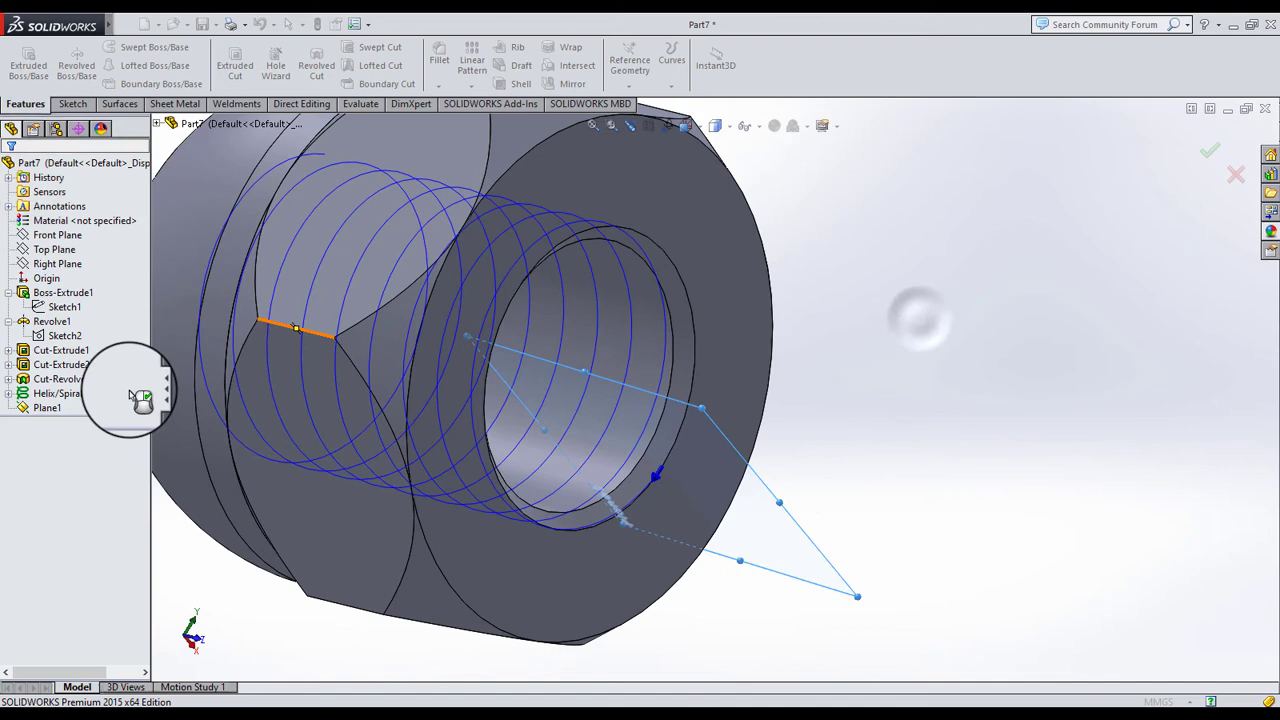
pyautogui.click(48, 405)
pyautogui.click(45, 378)
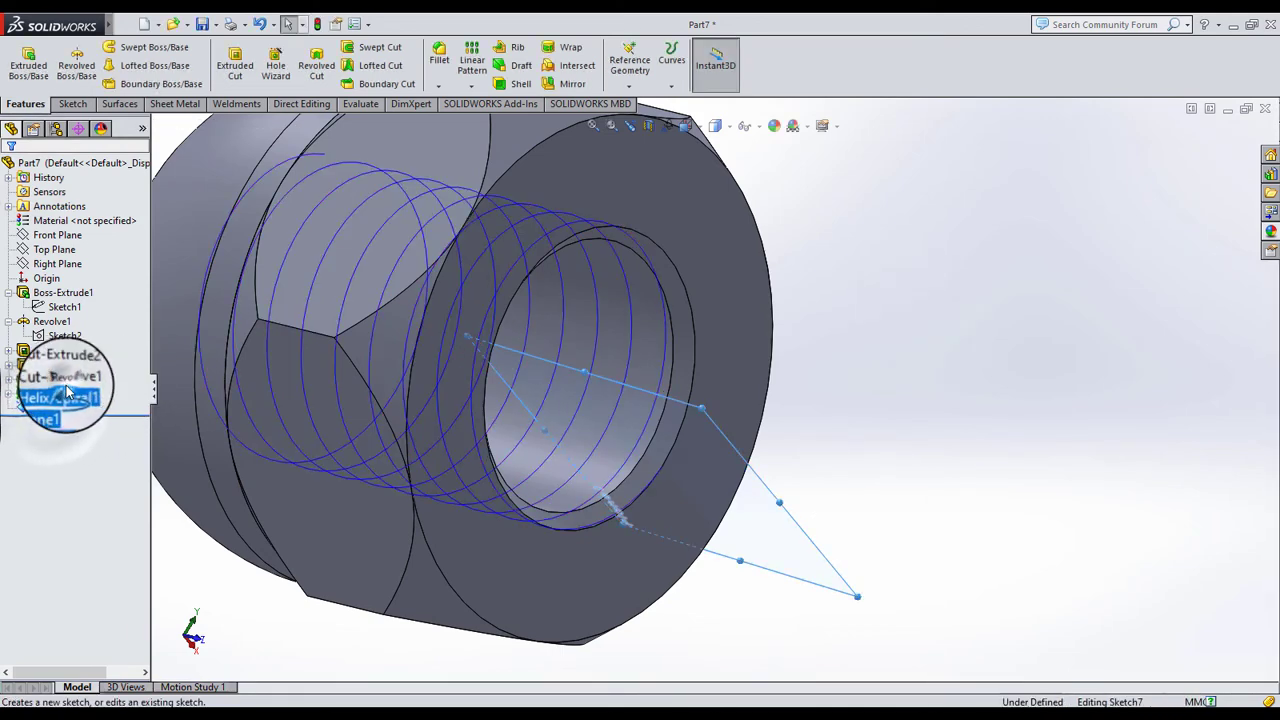
# Look normal to the sketch plane and draw a closed three-line triangular thread profile
pyautogui.click(686, 126)
pyautogui.click(776, 207)
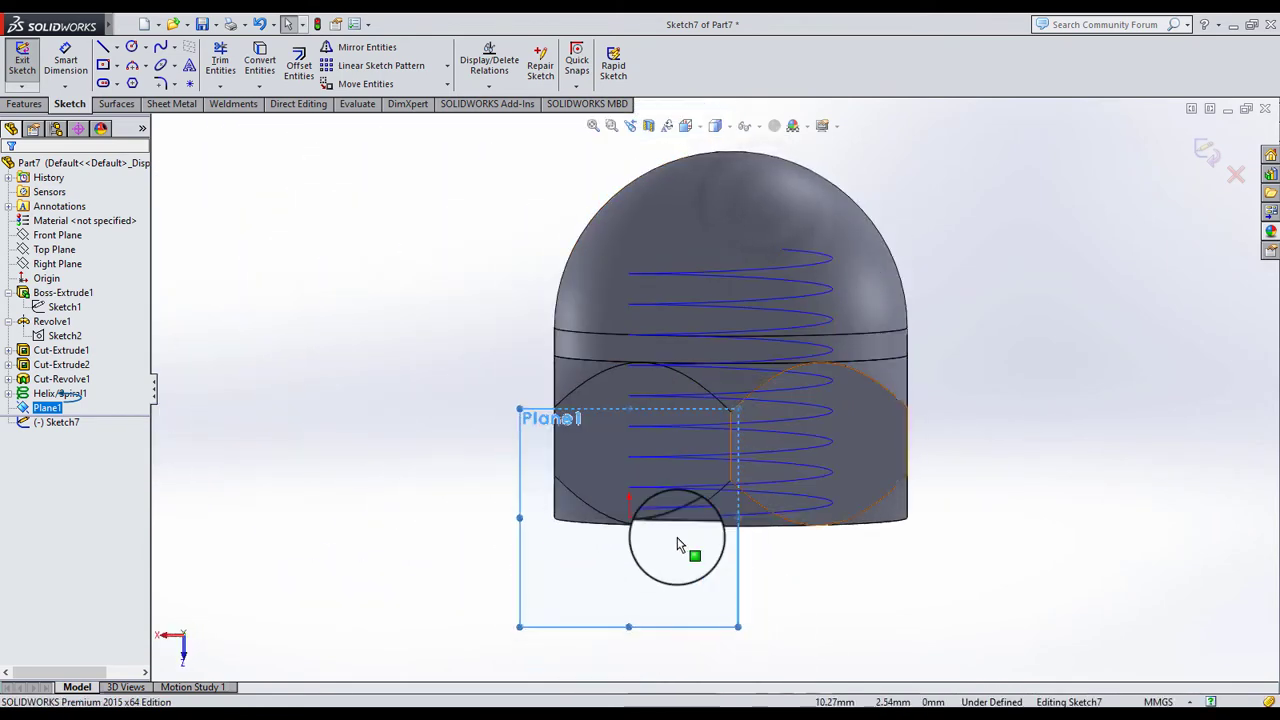
pyautogui.scroll(-5, 660, 550)
pyautogui.scroll(-2, 812, 403)
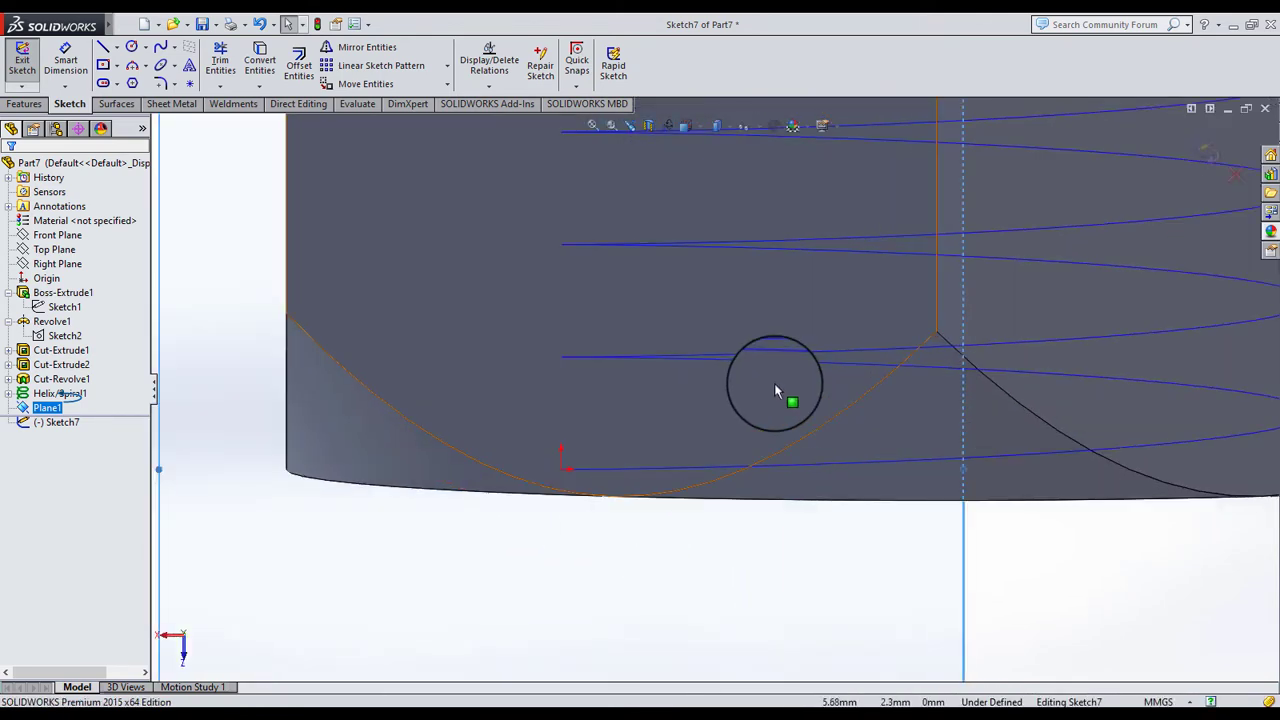
pyautogui.click(103, 47)
pyautogui.click(526, 466)
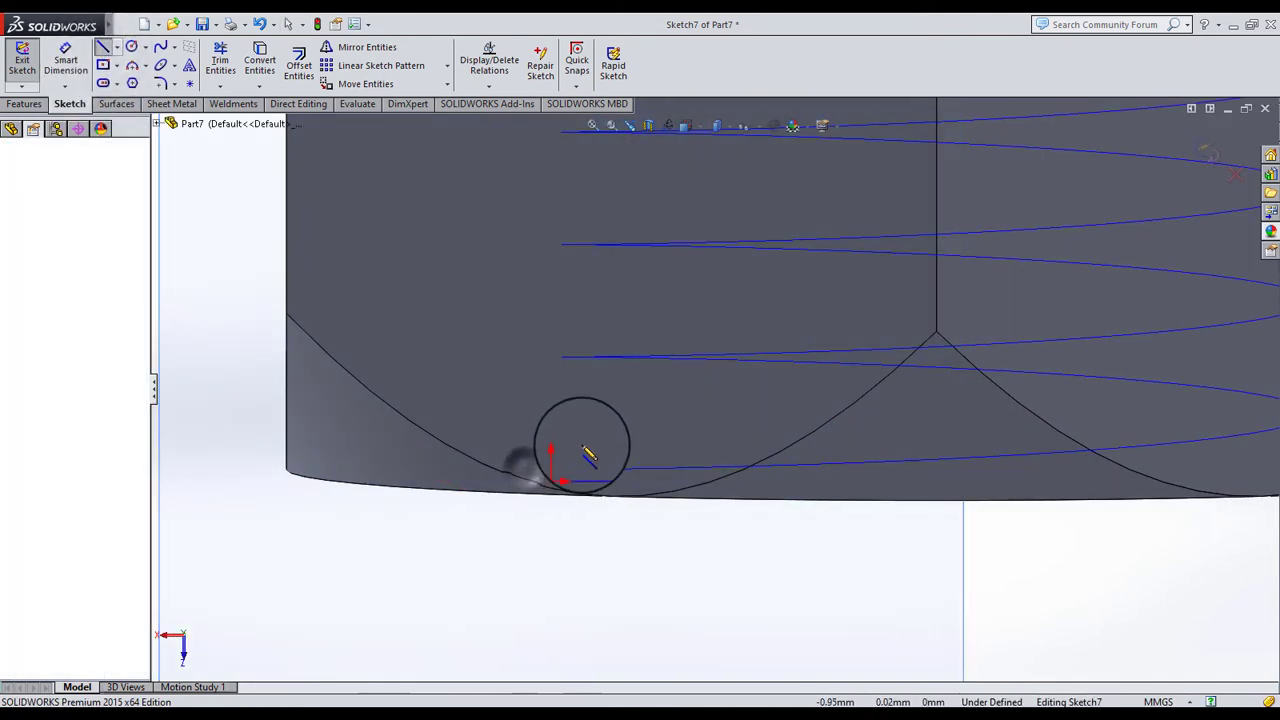
pyautogui.click(588, 457)
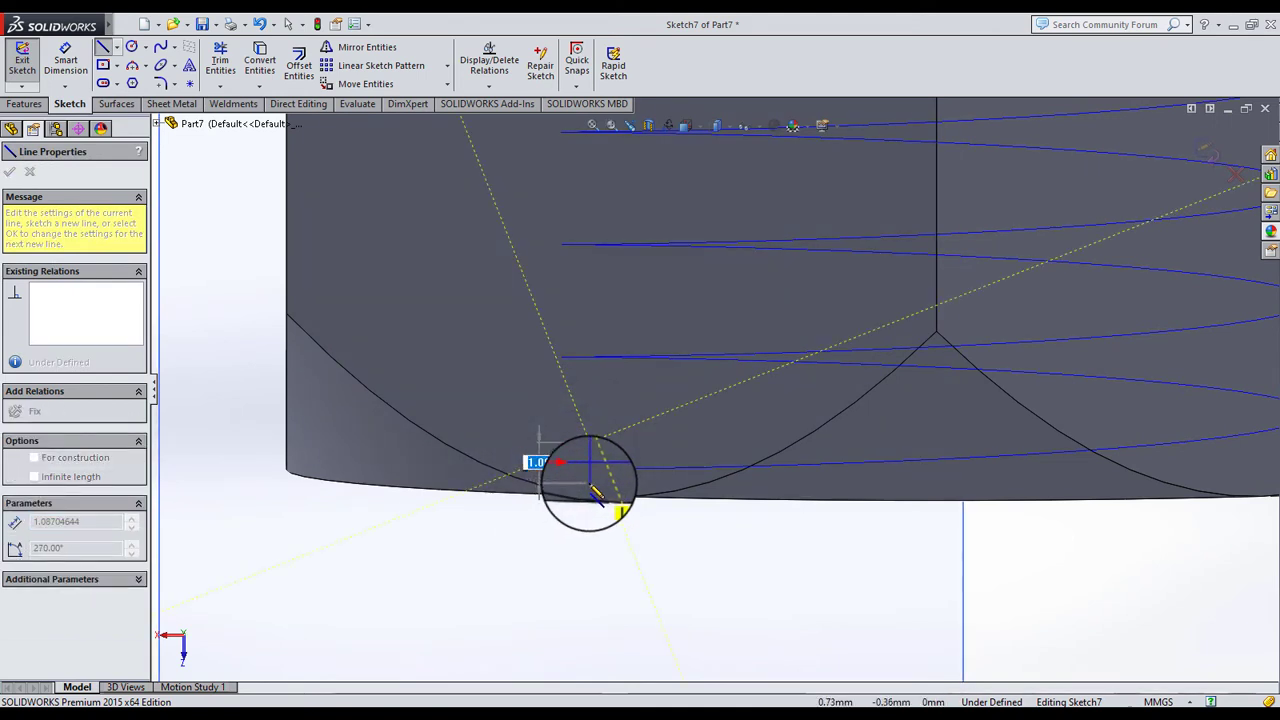
pyautogui.click(590, 487)
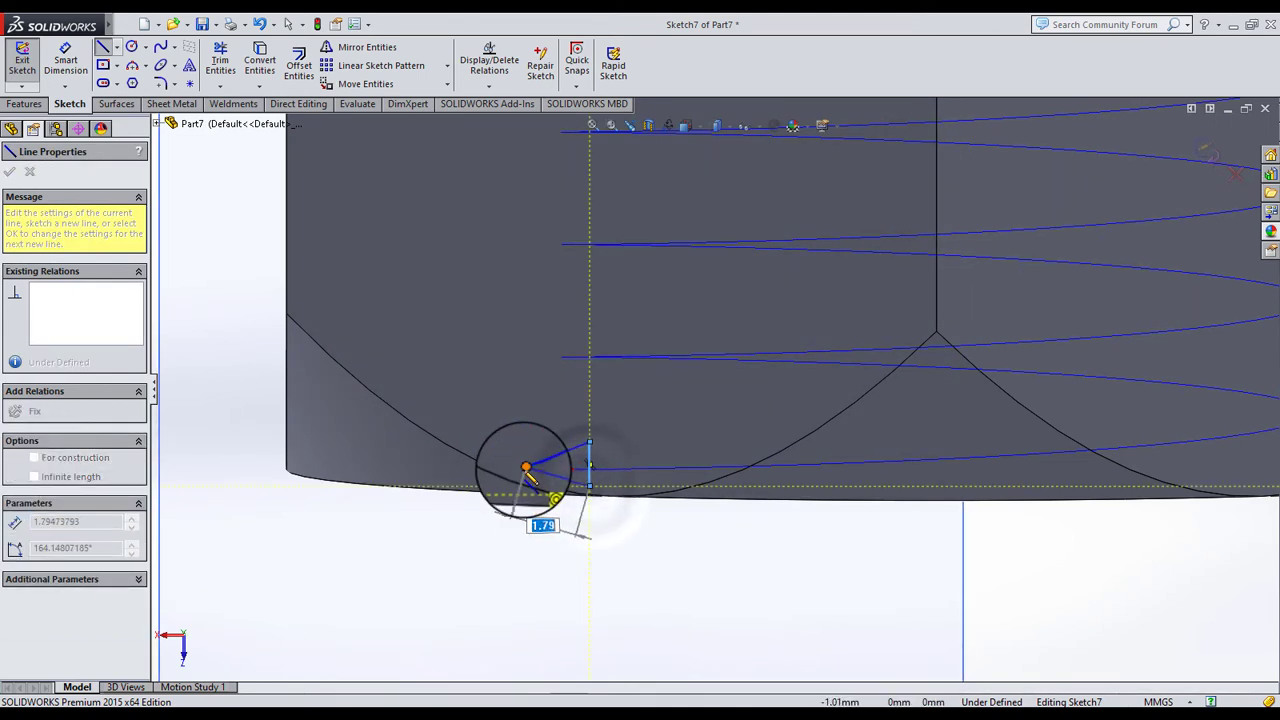
pyautogui.click(524, 468)
# Draw a centerline from the triangle's left vertex into the triangle
pyautogui.click(116, 47)
pyautogui.click(140, 83)
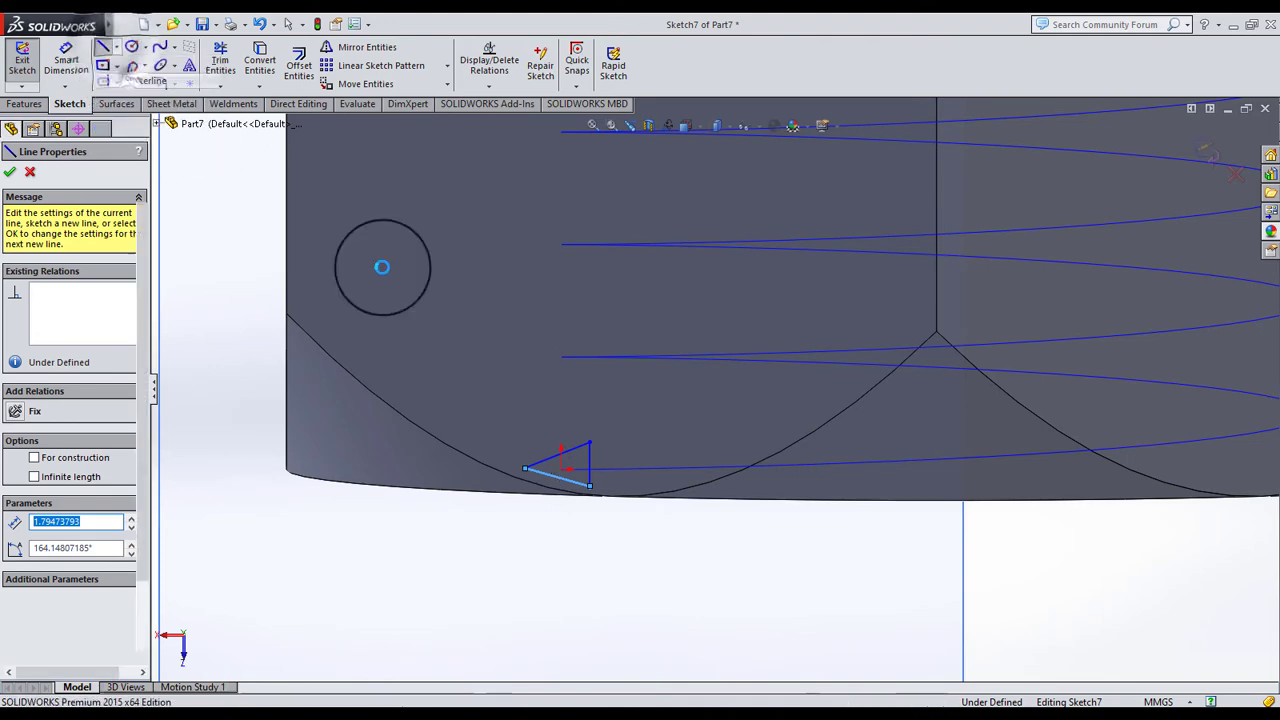
pyautogui.scroll(-1, 643, 514)
pyautogui.scroll(-3, 643, 514)
pyautogui.scroll(-1, 416, 388)
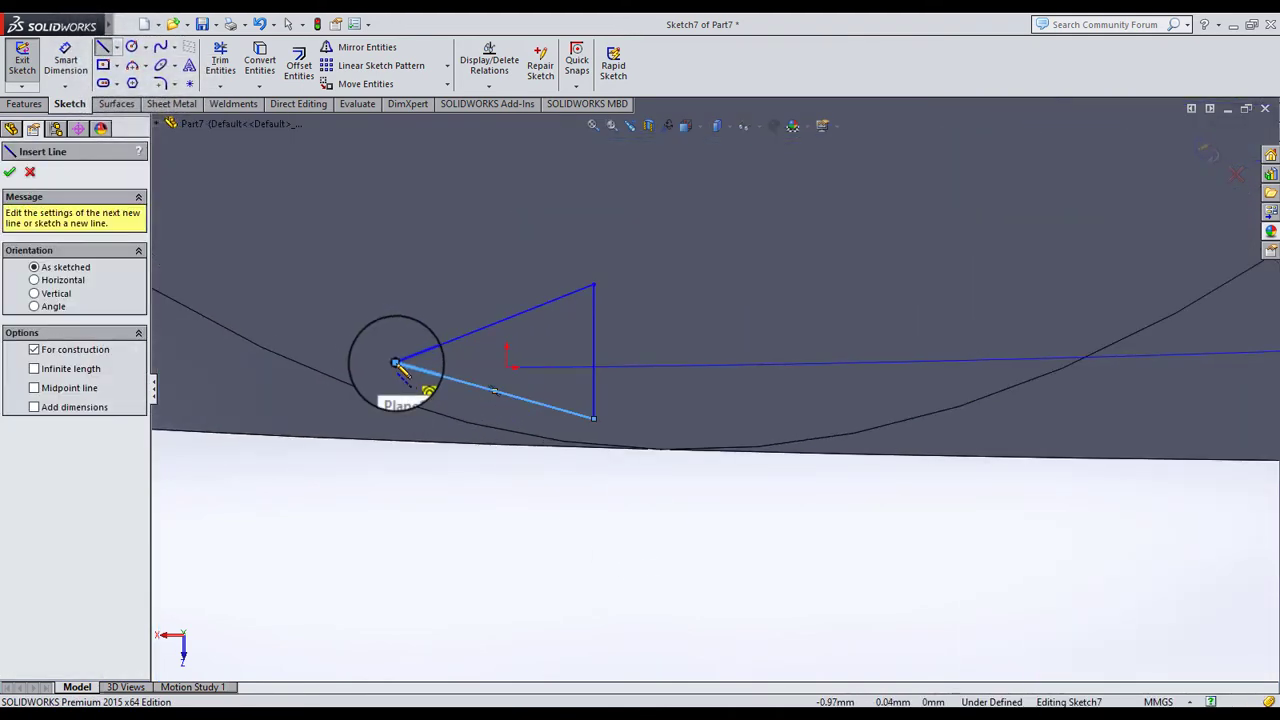
pyautogui.click(396, 363)
pyautogui.click(655, 356)
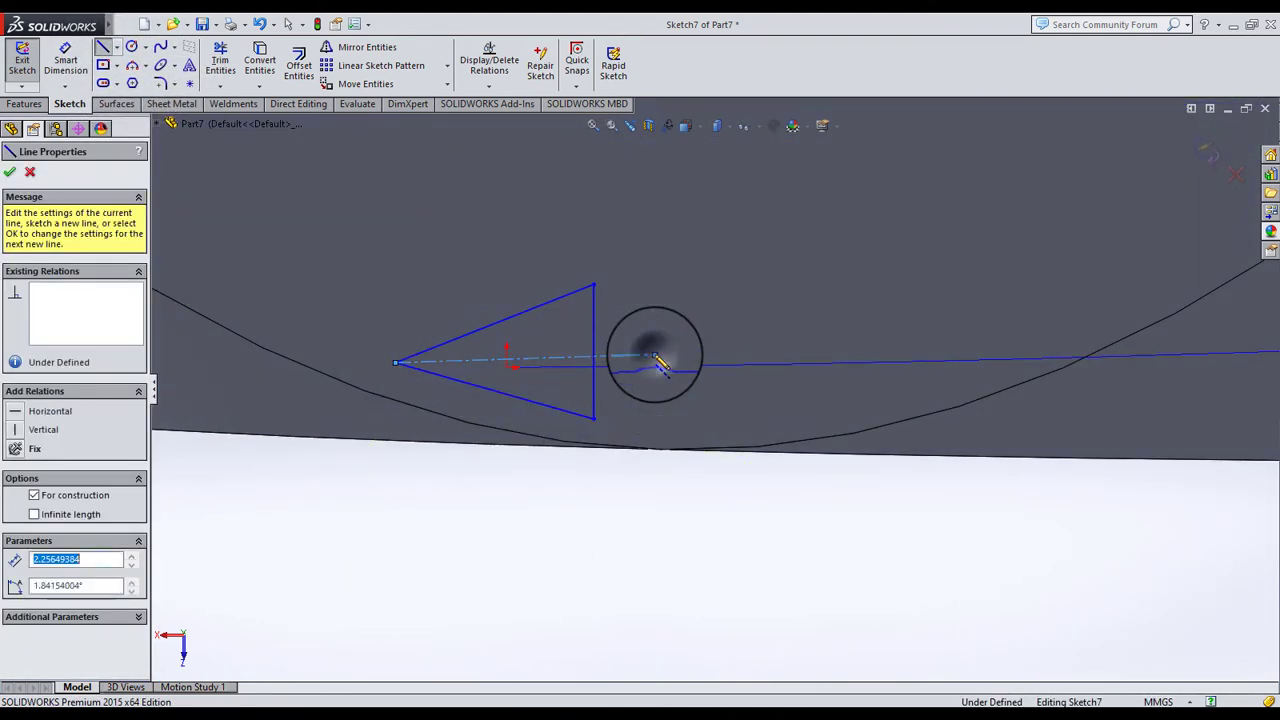
pyautogui.click(288, 25)
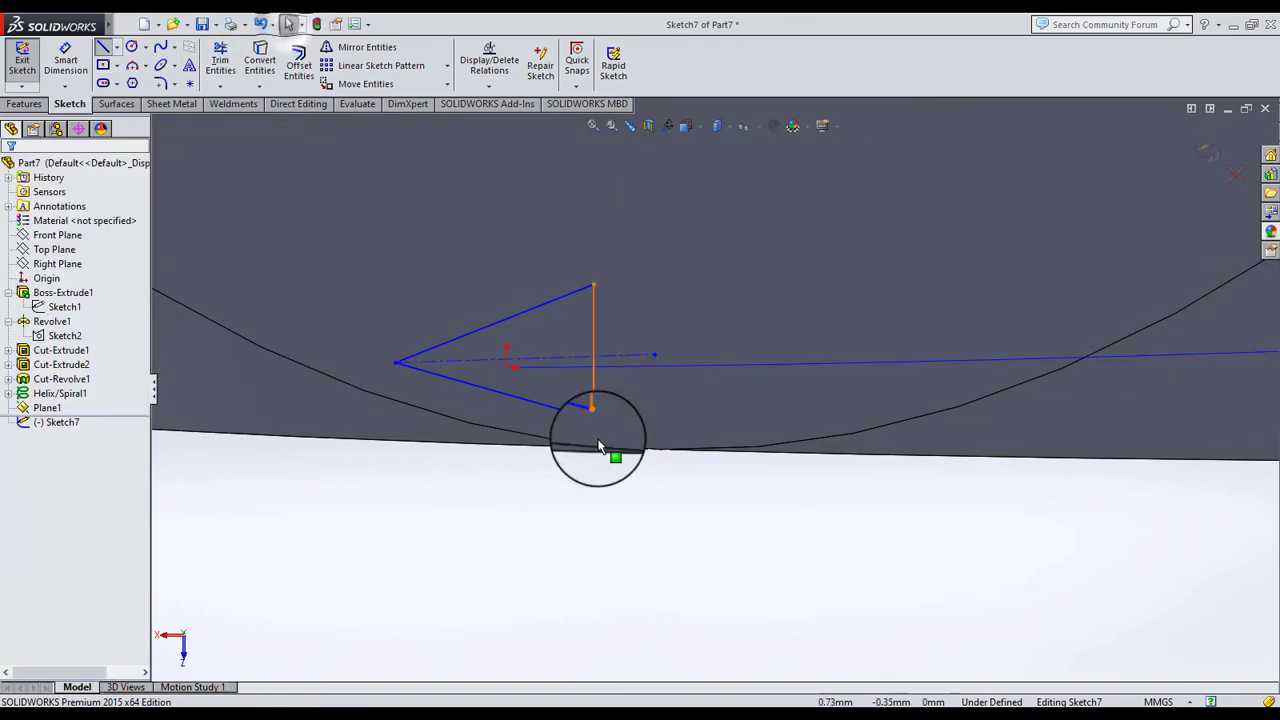
# Select the triangle's lower and upper edges together with the centerline
pyautogui.click(457, 362)
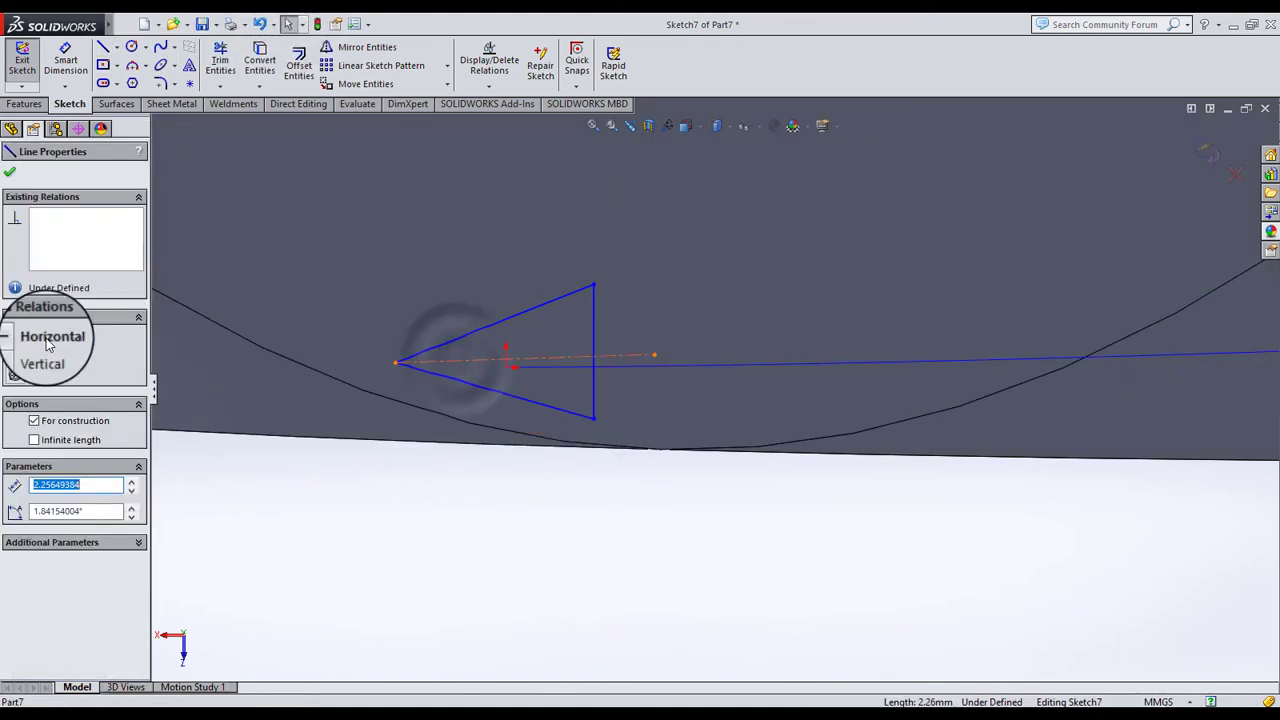
pyautogui.click(558, 527)
pyautogui.scroll(-5, 575, 393)
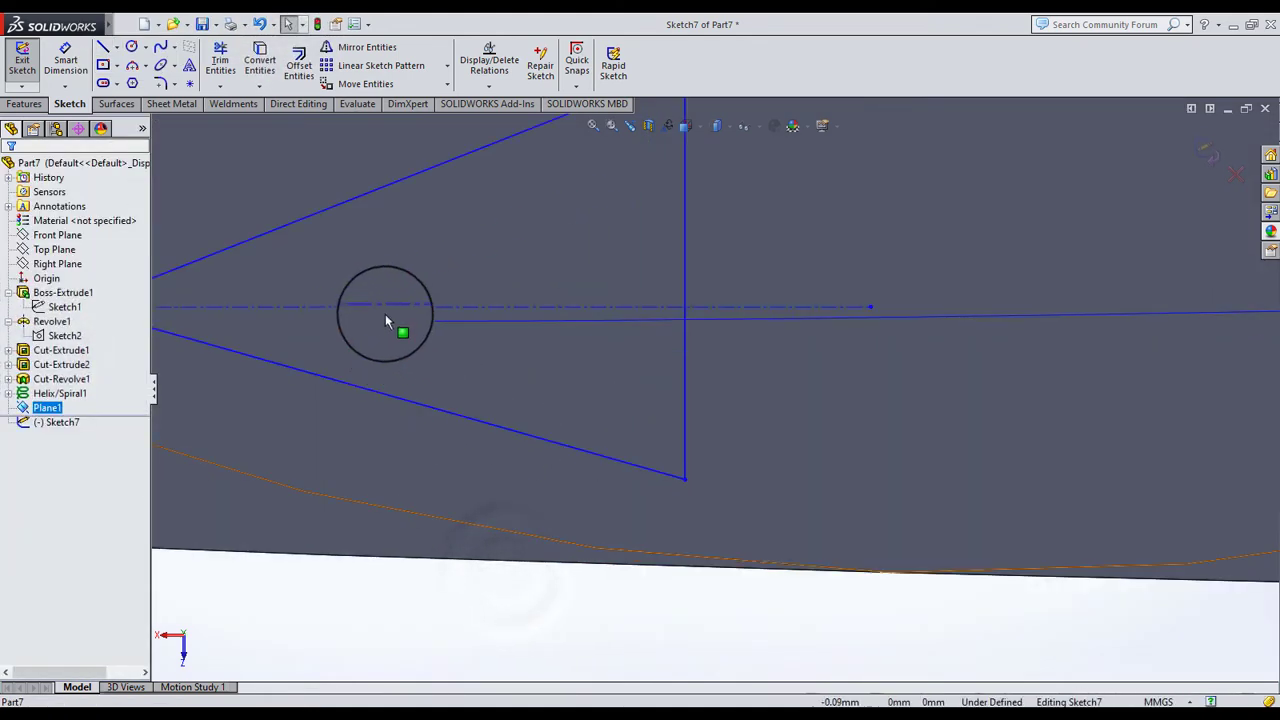
pyautogui.keyDown('ctrl'); pyautogui.click(360, 386); pyautogui.keyUp('ctrl')
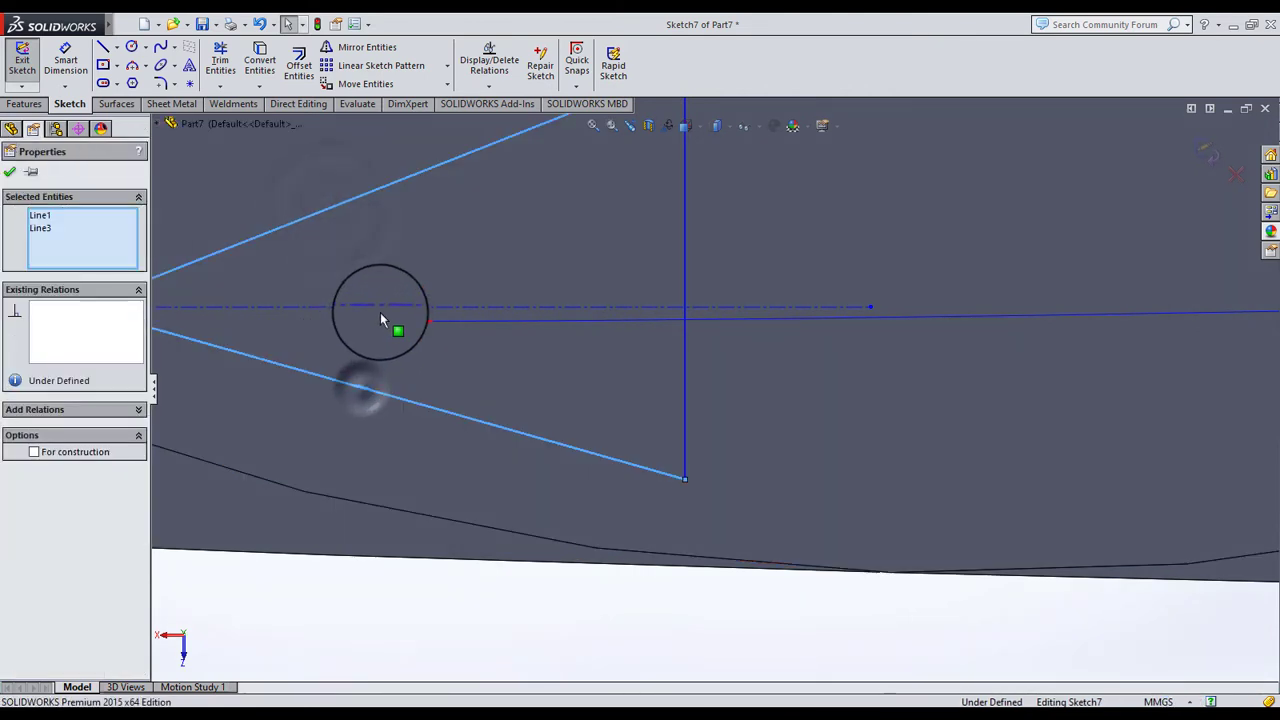
pyautogui.keyDown('ctrl'); pyautogui.click(380, 306); pyautogui.keyUp('ctrl')
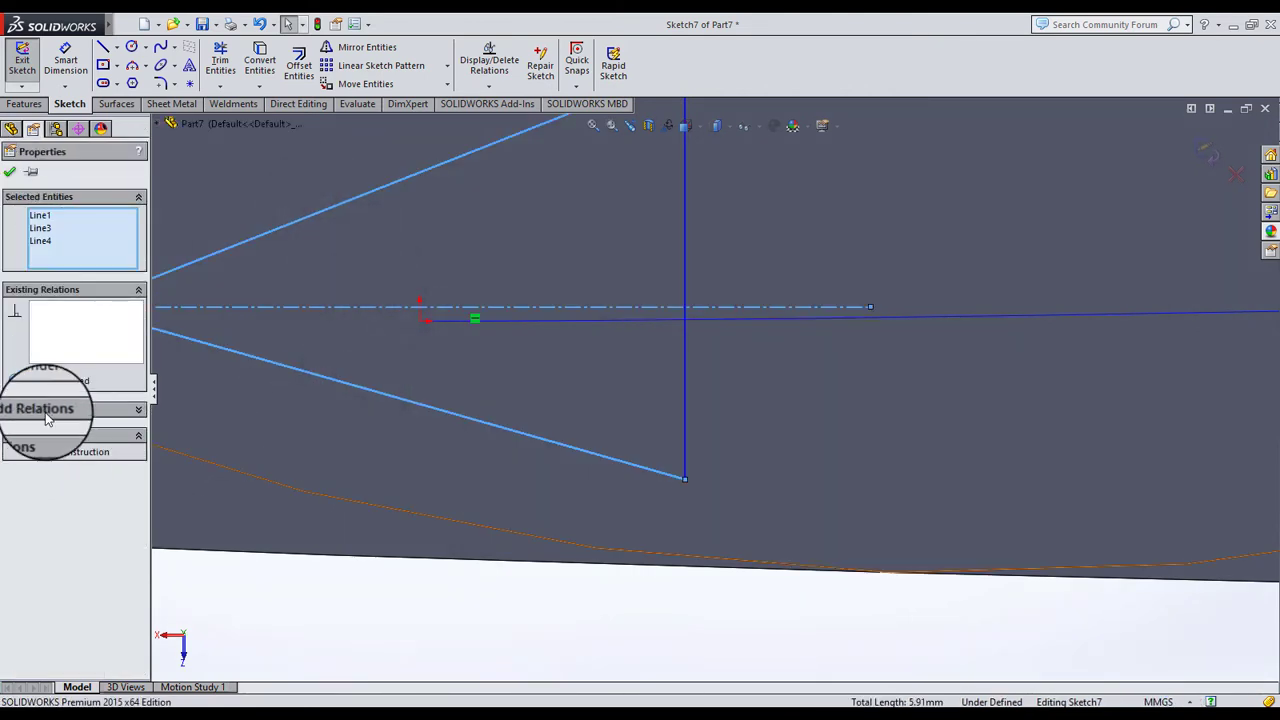
pyautogui.scroll(3, 420, 377)
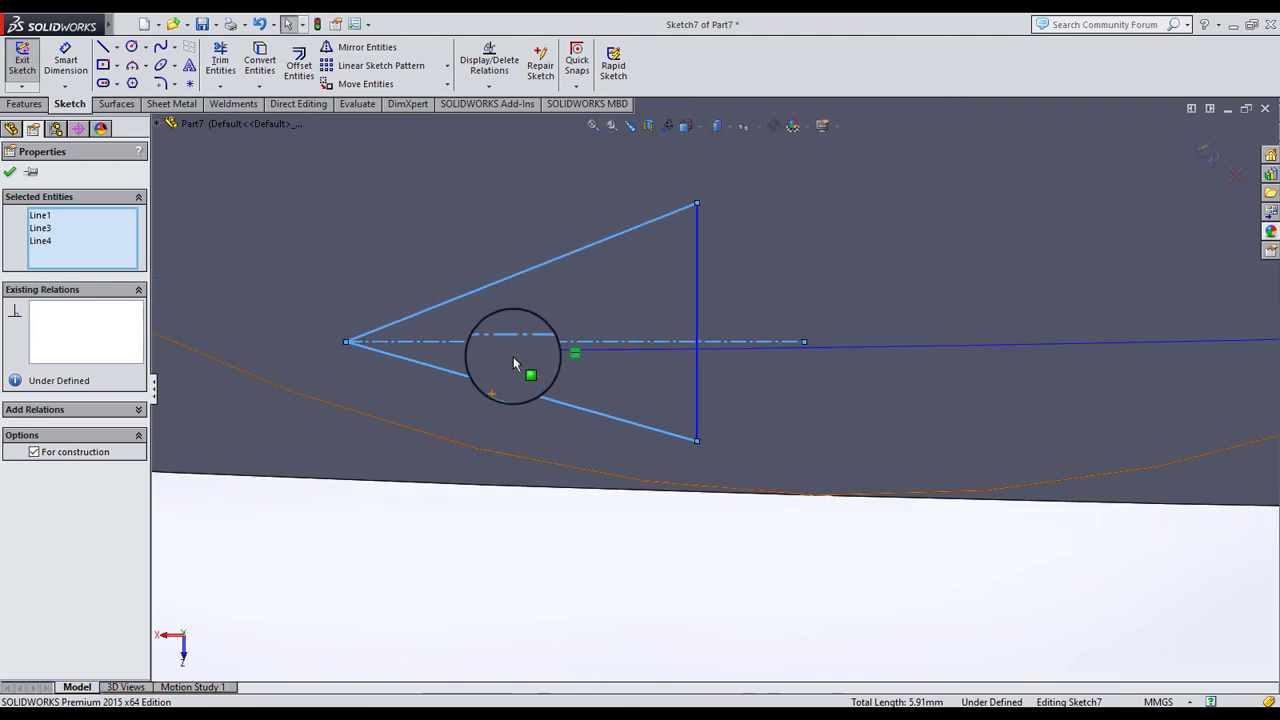
pyautogui.click(545, 585)
pyautogui.click(518, 339)
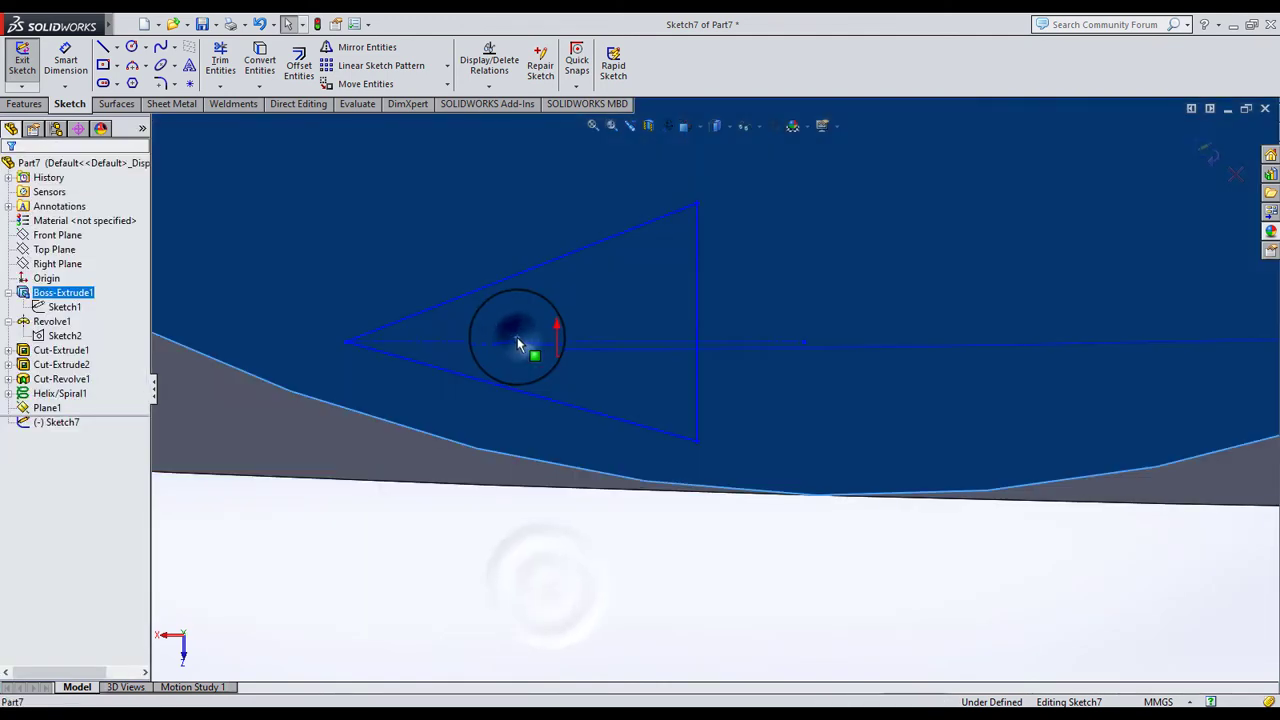
pyautogui.click(530, 583)
pyautogui.click(543, 397)
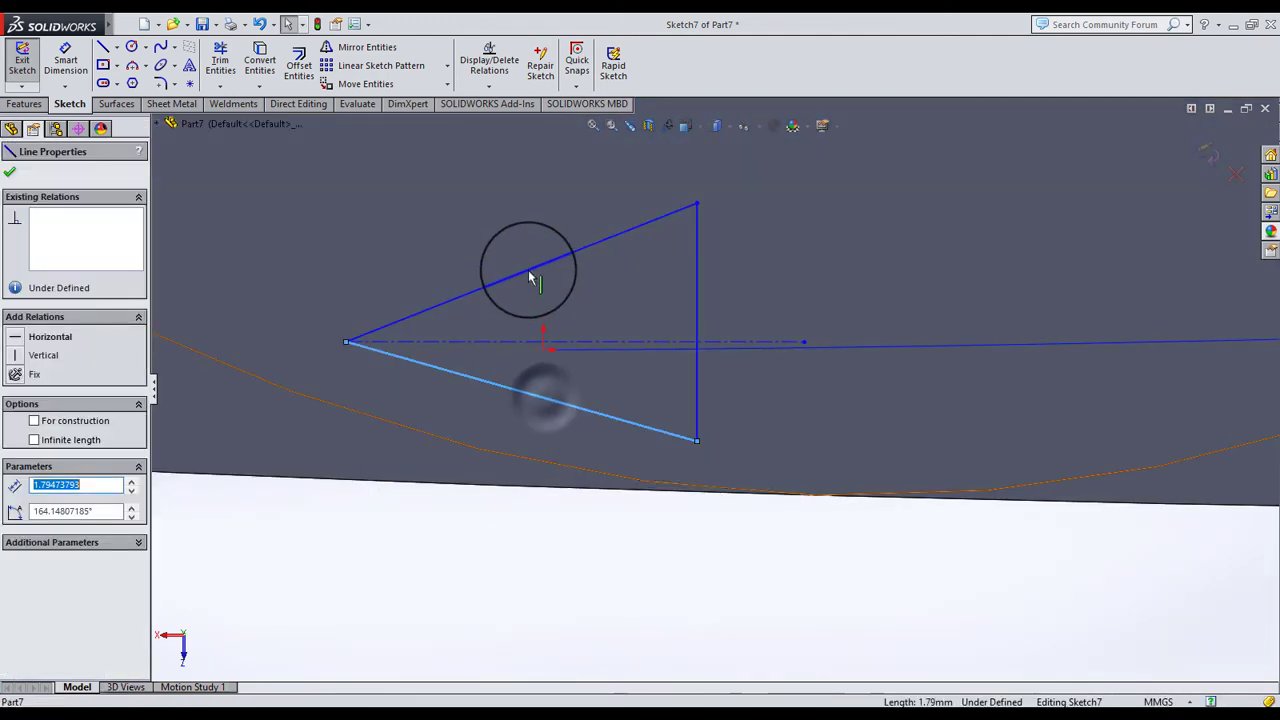
pyautogui.keyDown('ctrl'); pyautogui.click(522, 341); pyautogui.keyUp('ctrl')
pyautogui.click(34, 451)
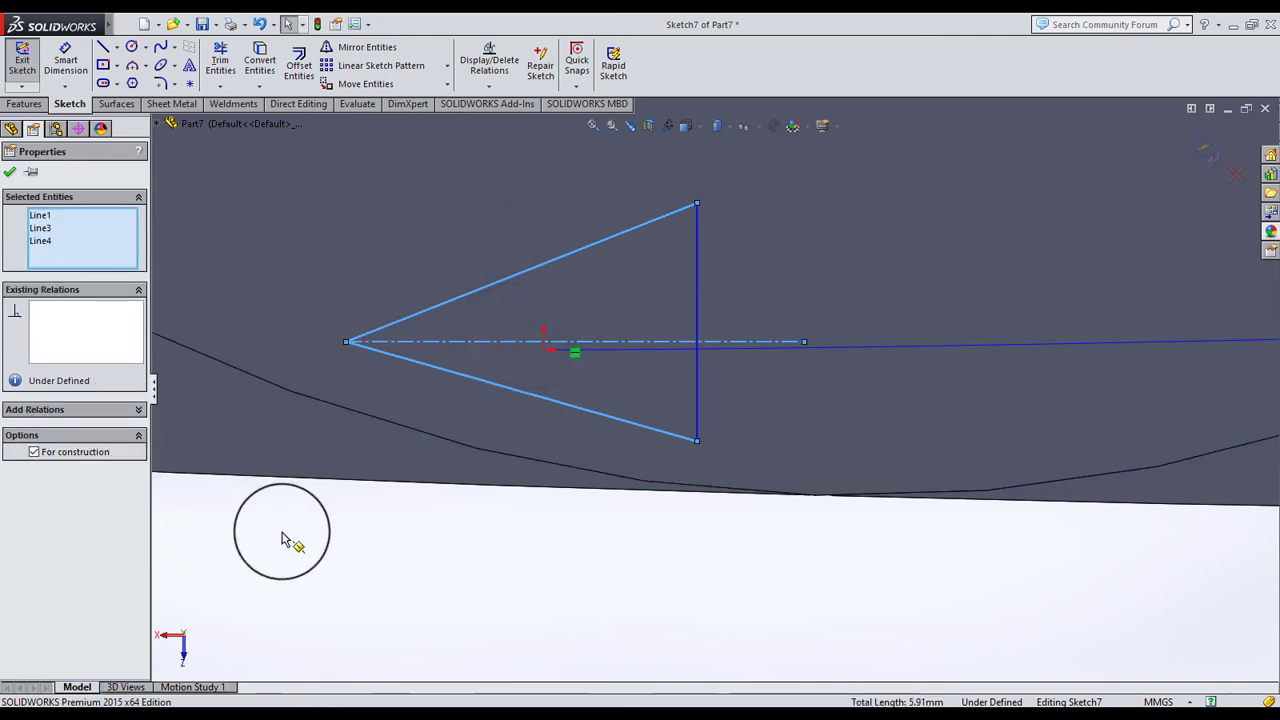
pyautogui.click(281, 540)
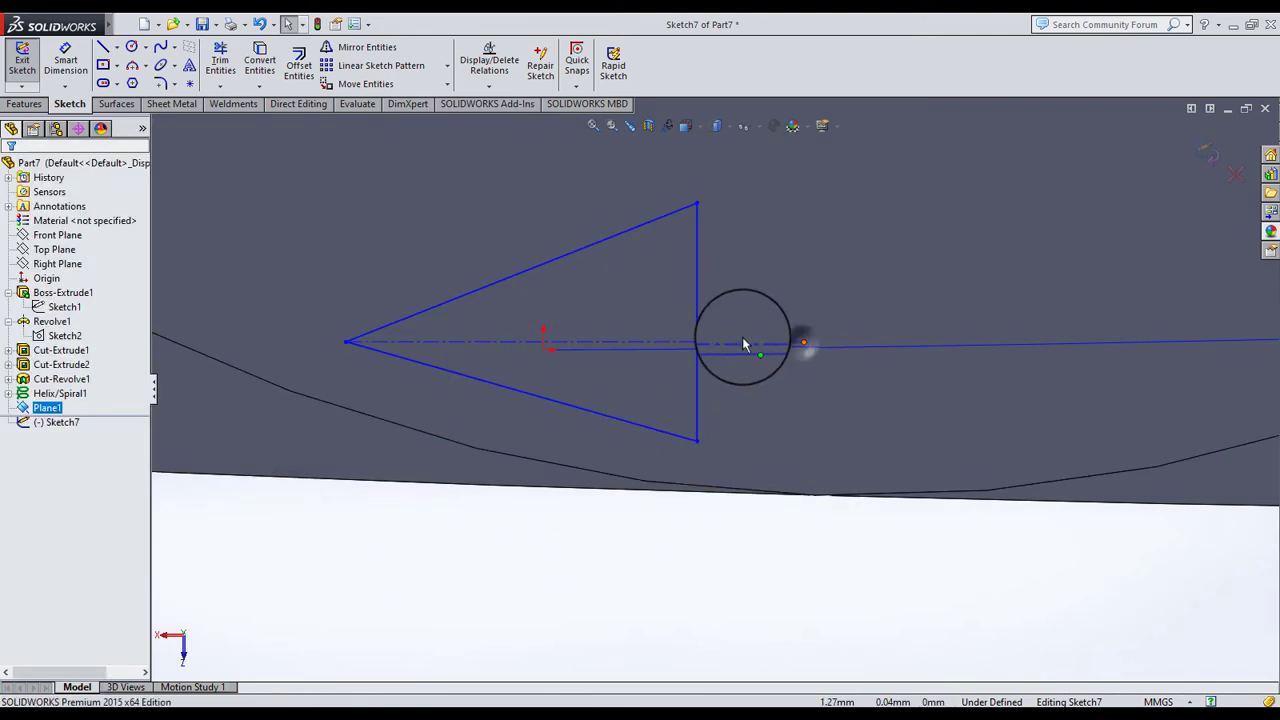
# Attach the centerline's end to the triangle's vertical side so it runs horizontally to the base
pyautogui.moveTo(742, 345); pyautogui.dragTo(697, 337)
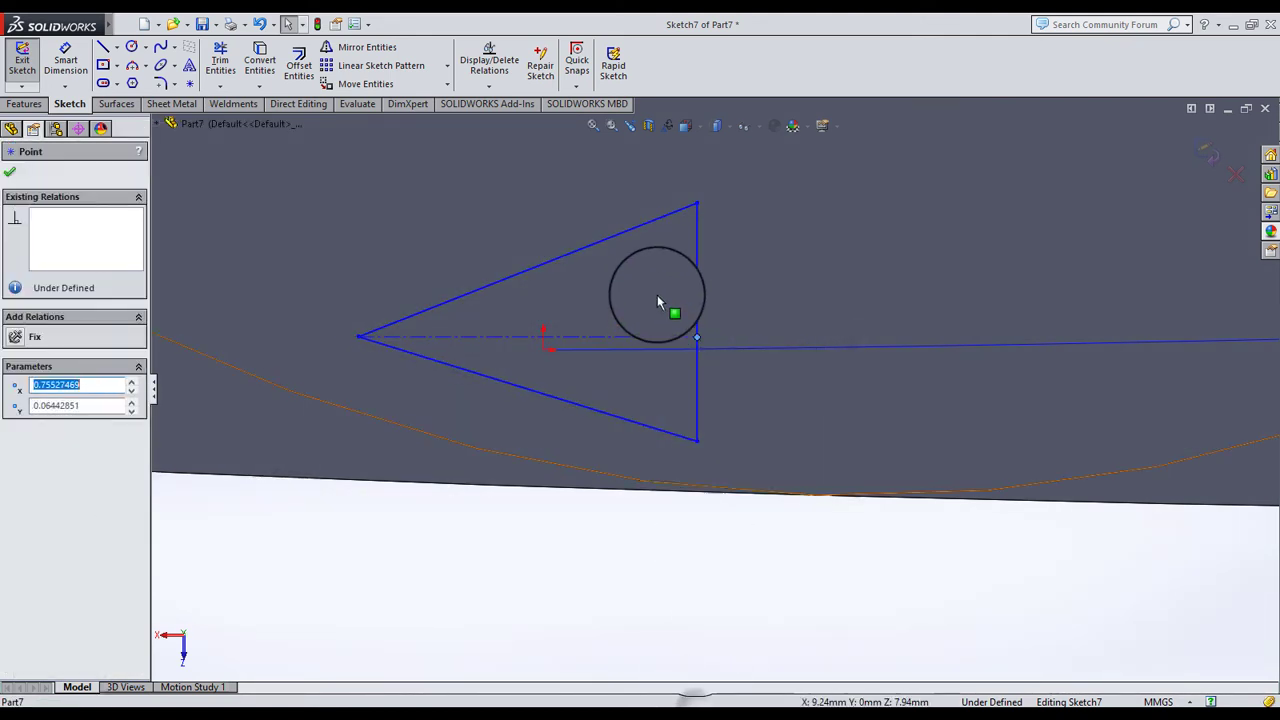
pyautogui.rightClick(696, 275)
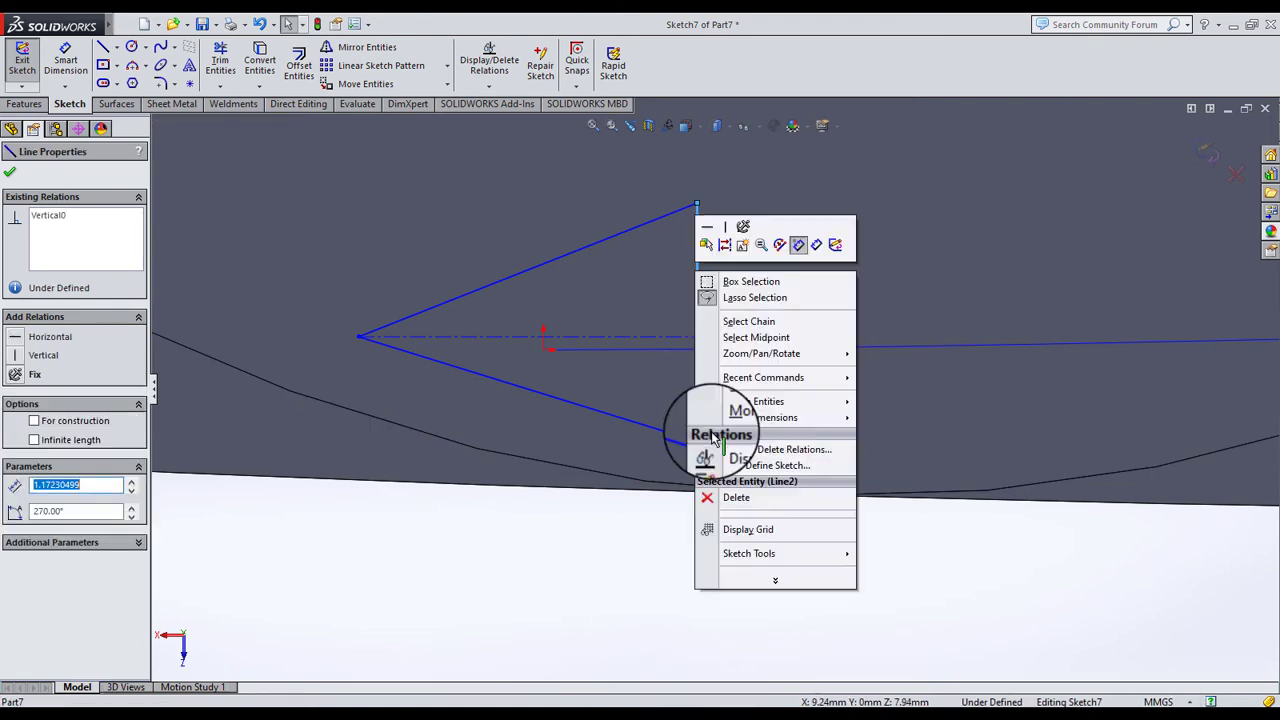
pyautogui.click(748, 326)
pyautogui.click(695, 337)
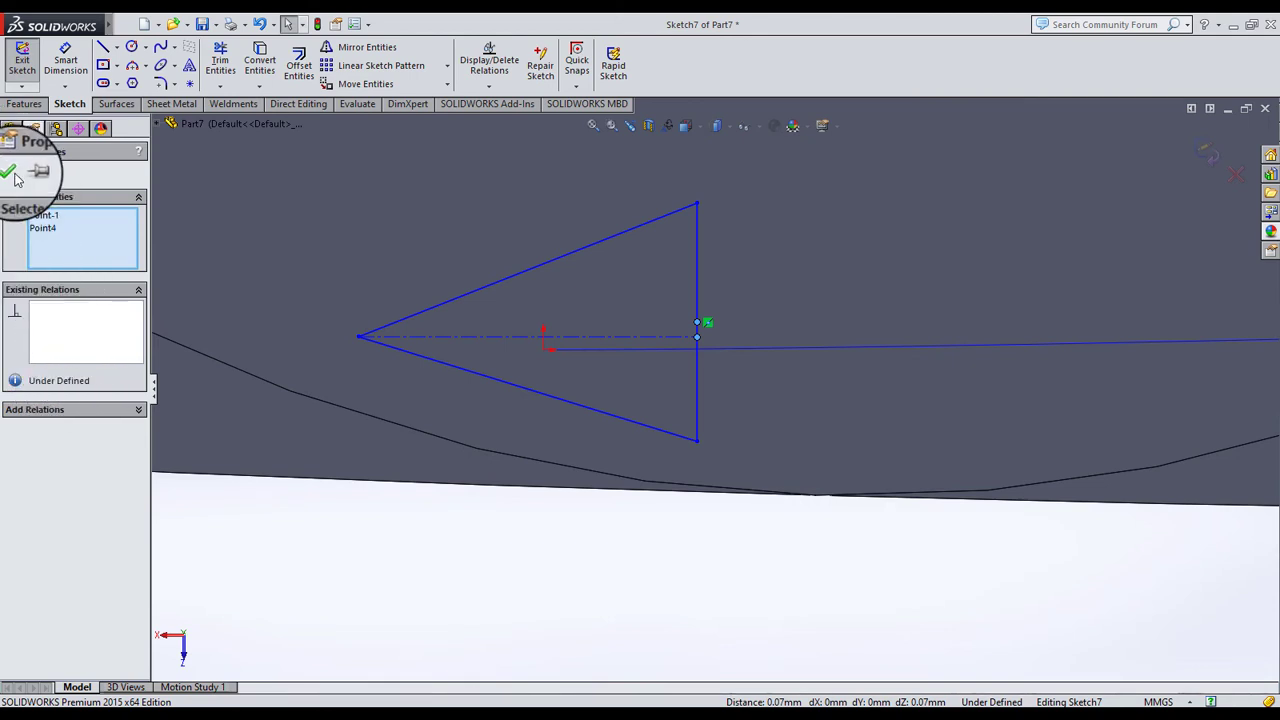
pyautogui.click(15, 178)
pyautogui.click(528, 680)
pyautogui.scroll(-3, 706, 346)
pyautogui.scroll(-3, 702, 298)
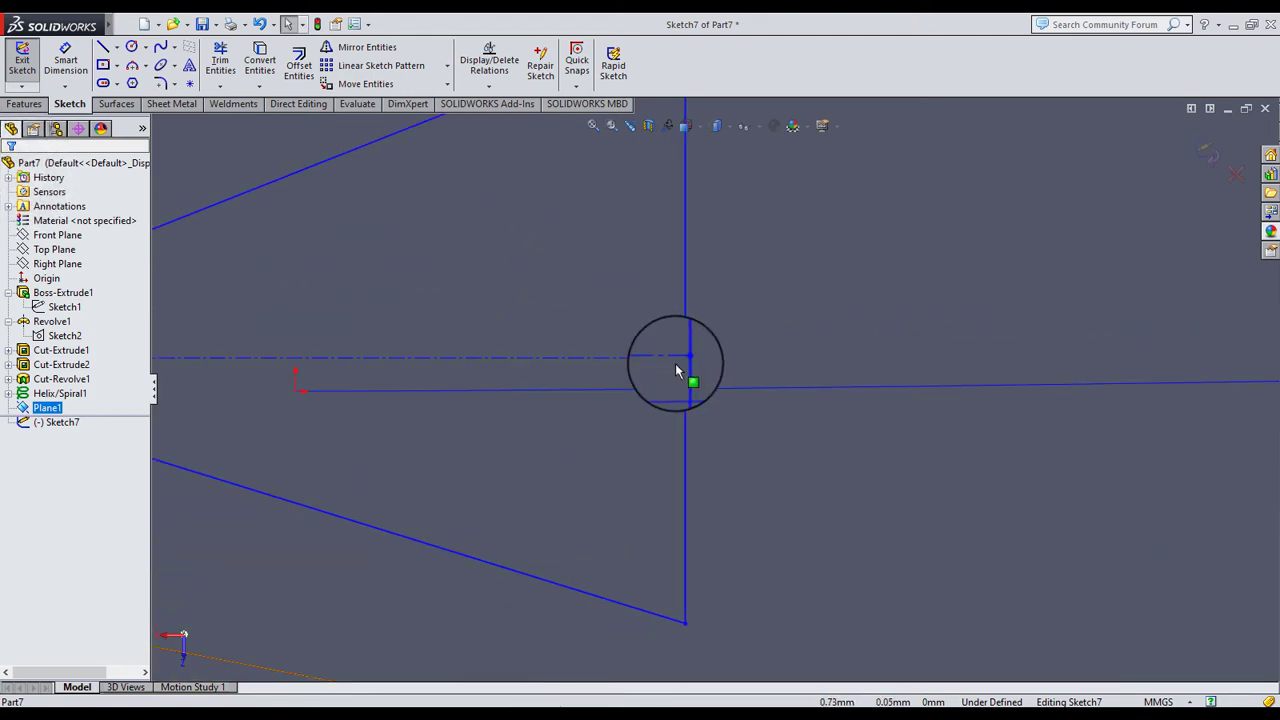
pyautogui.click(685, 314)
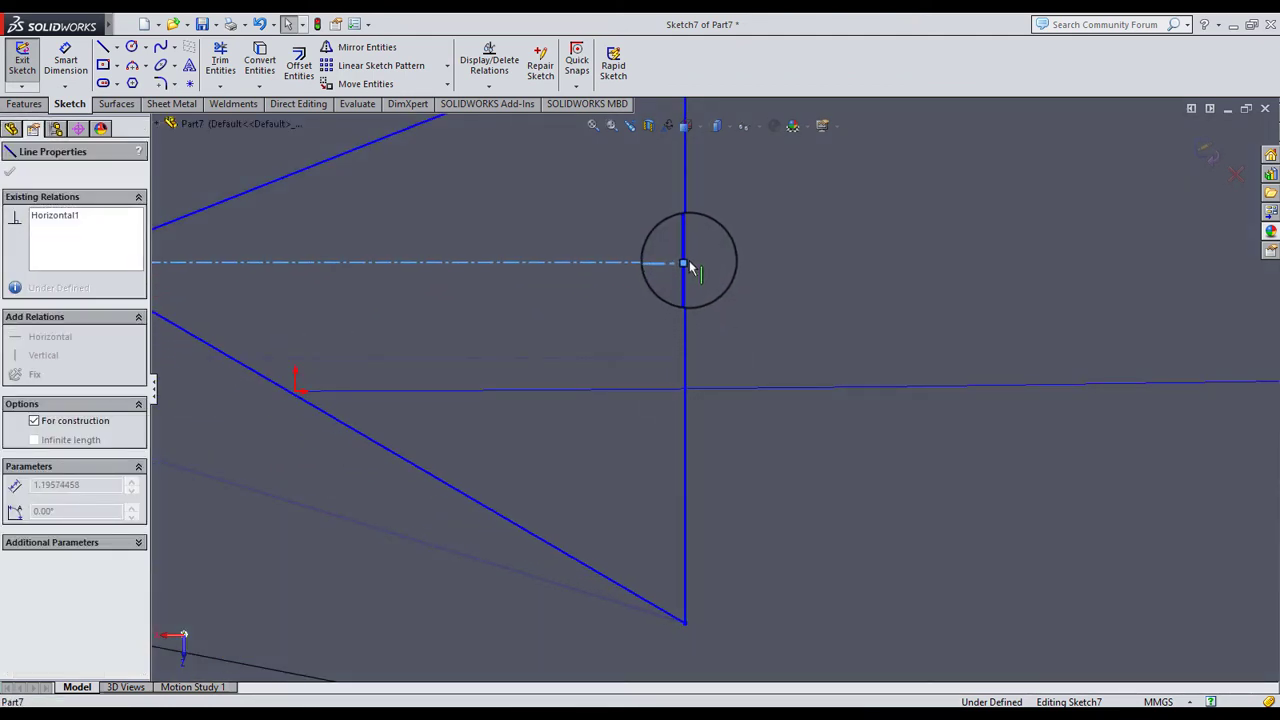
pyautogui.click(684, 337)
pyautogui.scroll(2, 662, 392)
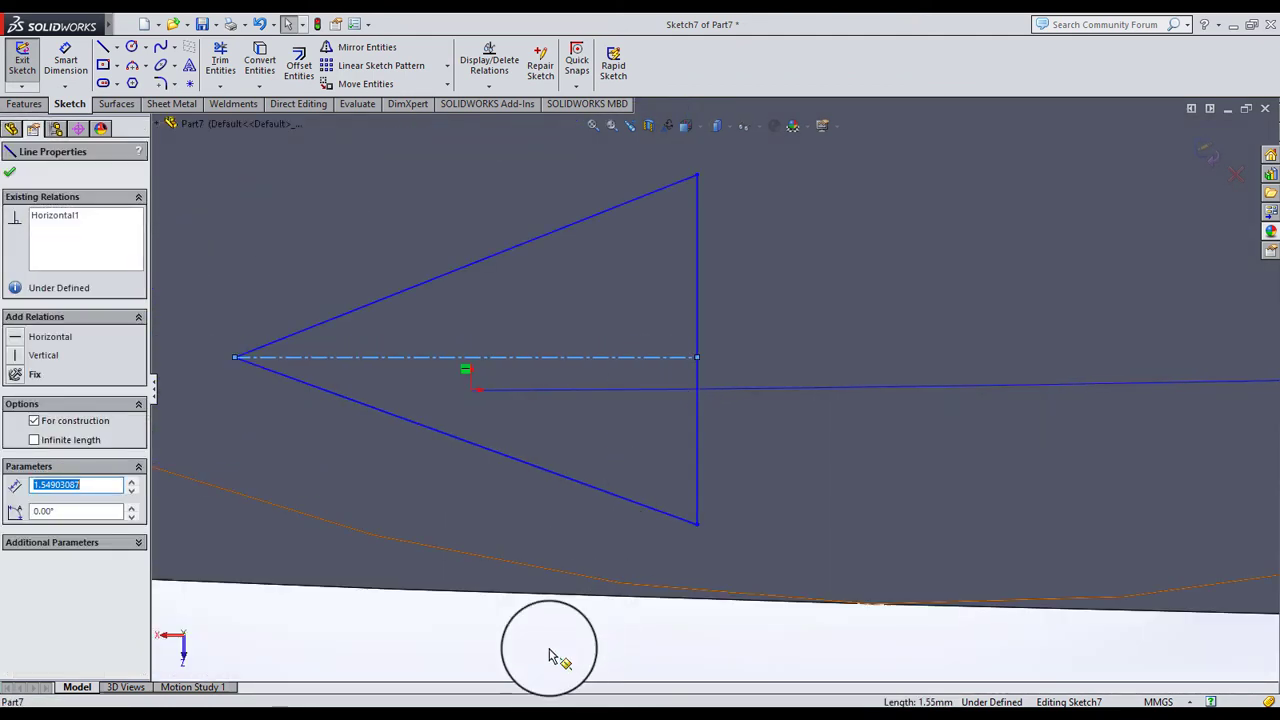
pyautogui.click(490, 647)
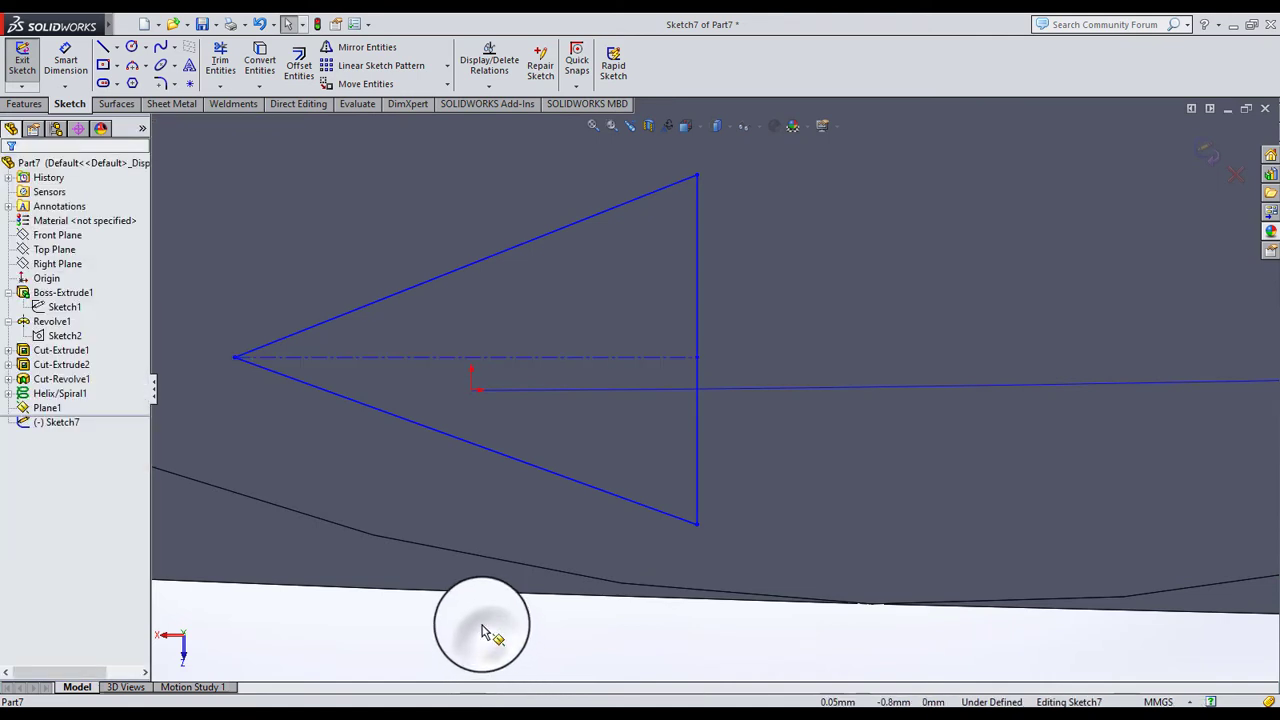
# Dimension the centerline point 1.5 from the triangle's tip
pyautogui.click(65, 60)
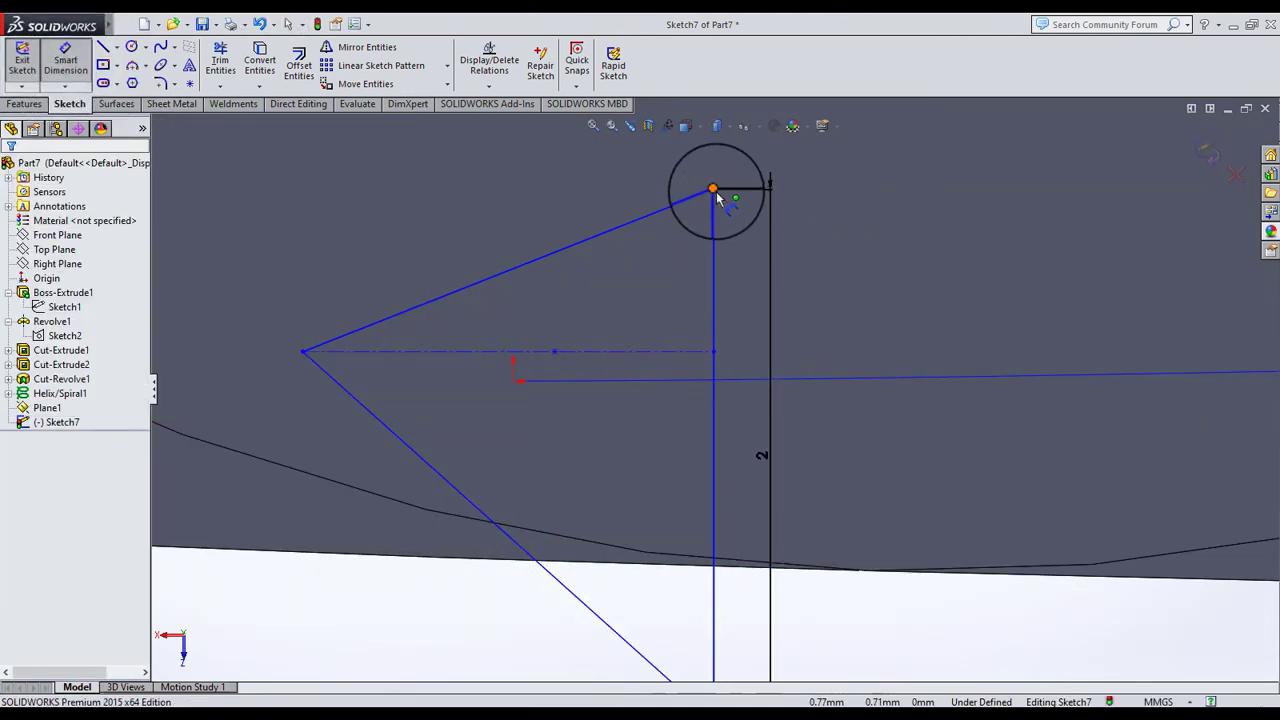
pyautogui.click(711, 351)
pyautogui.click(729, 331)
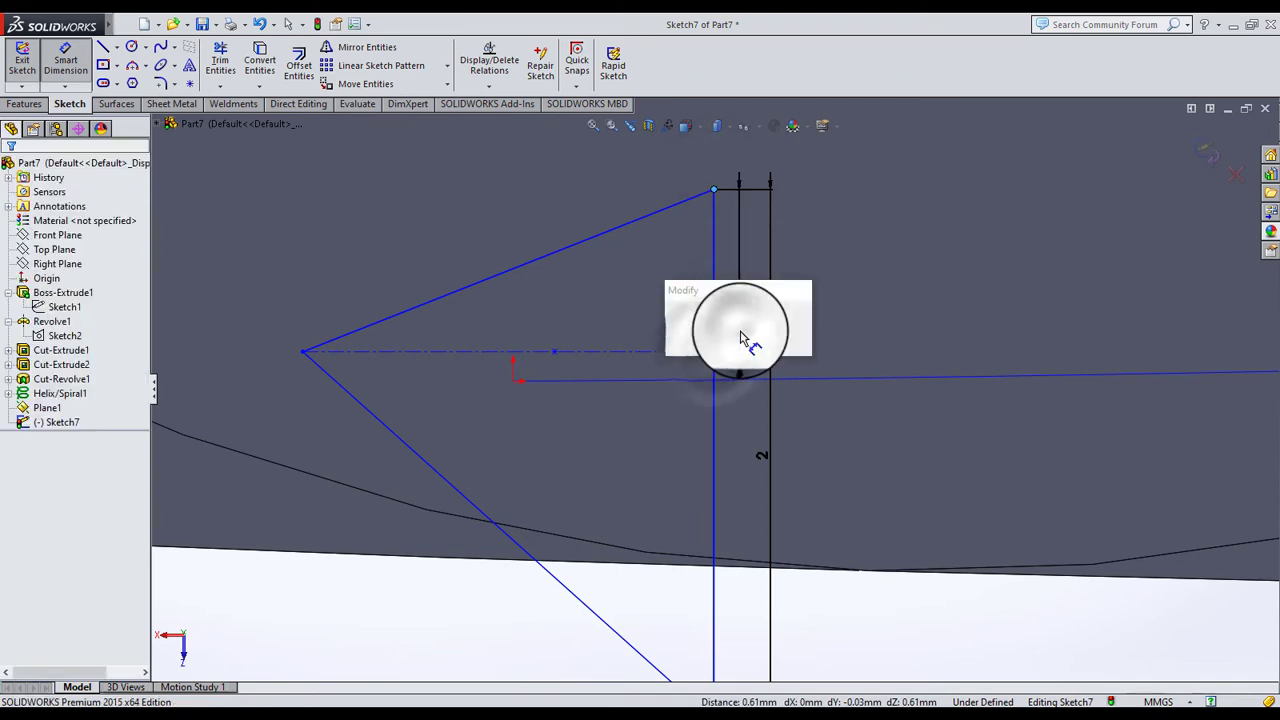
pyautogui.write('1.5')
pyautogui.press('Return')
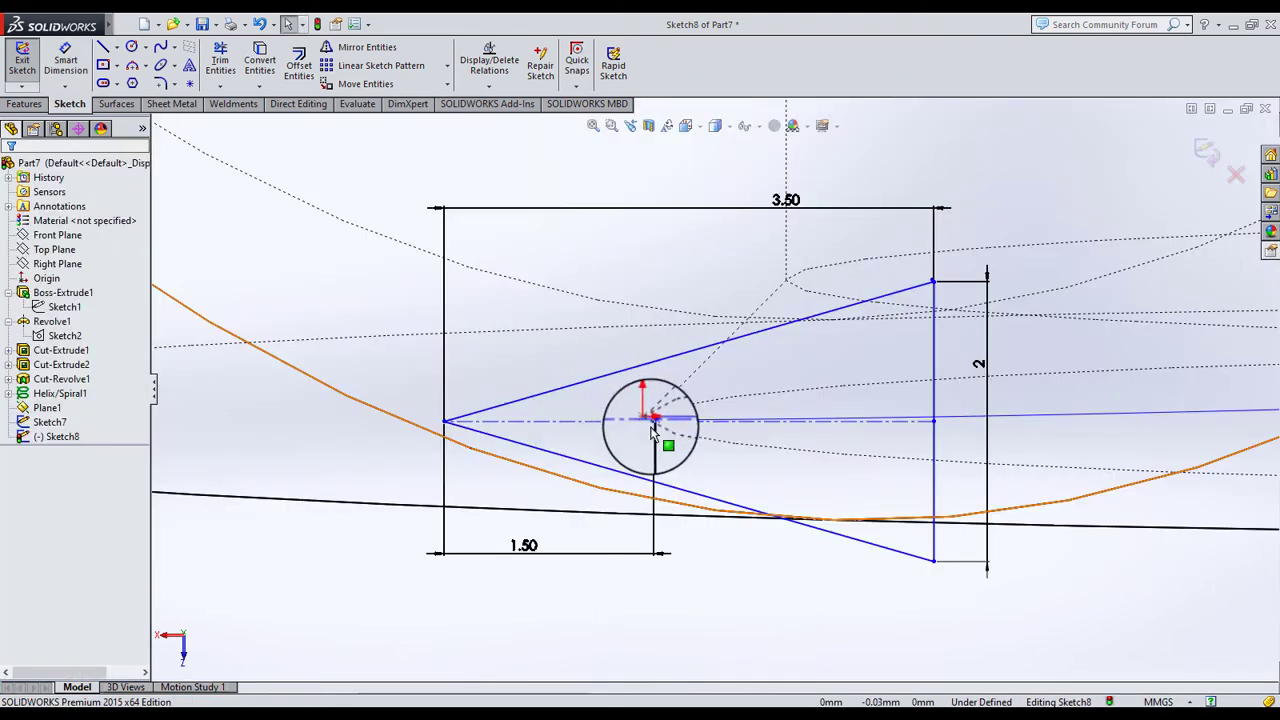
# Pierce the profile's centre point onto the helix and exit the sketch
pyautogui.click(652, 421)
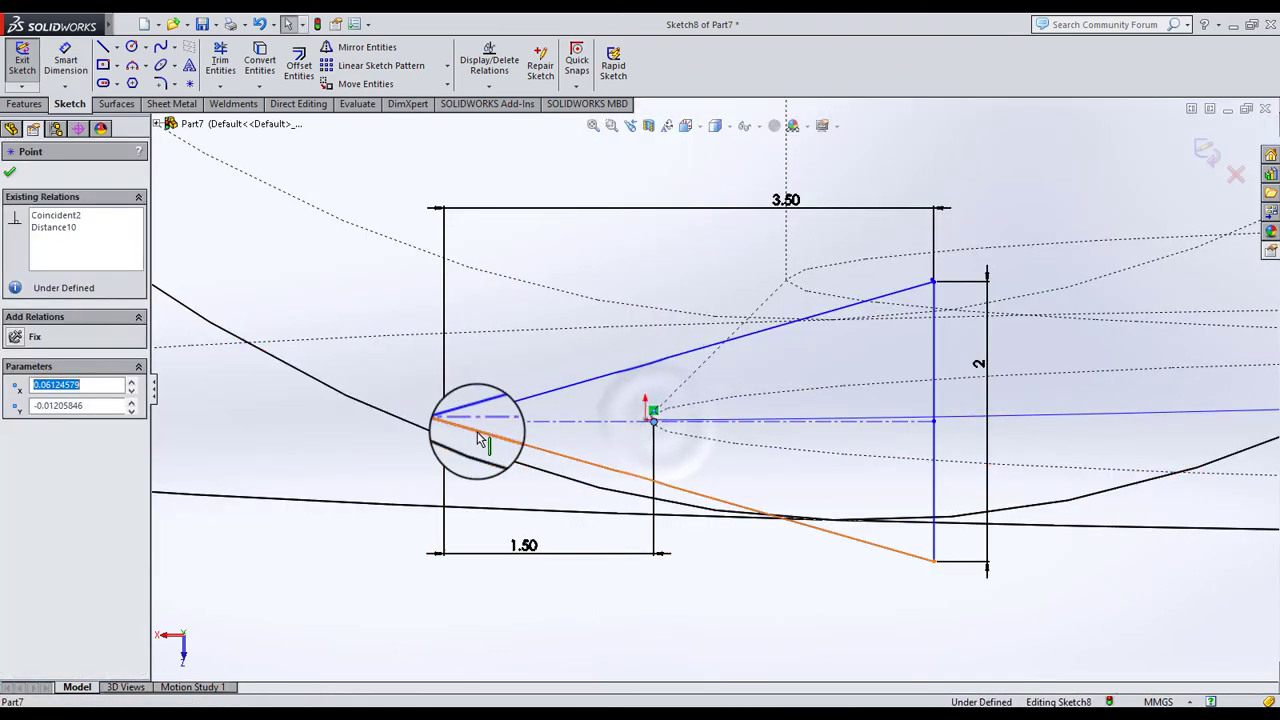
pyautogui.scroll(3, 713, 371)
pyautogui.scroll(-1, 723, 428)
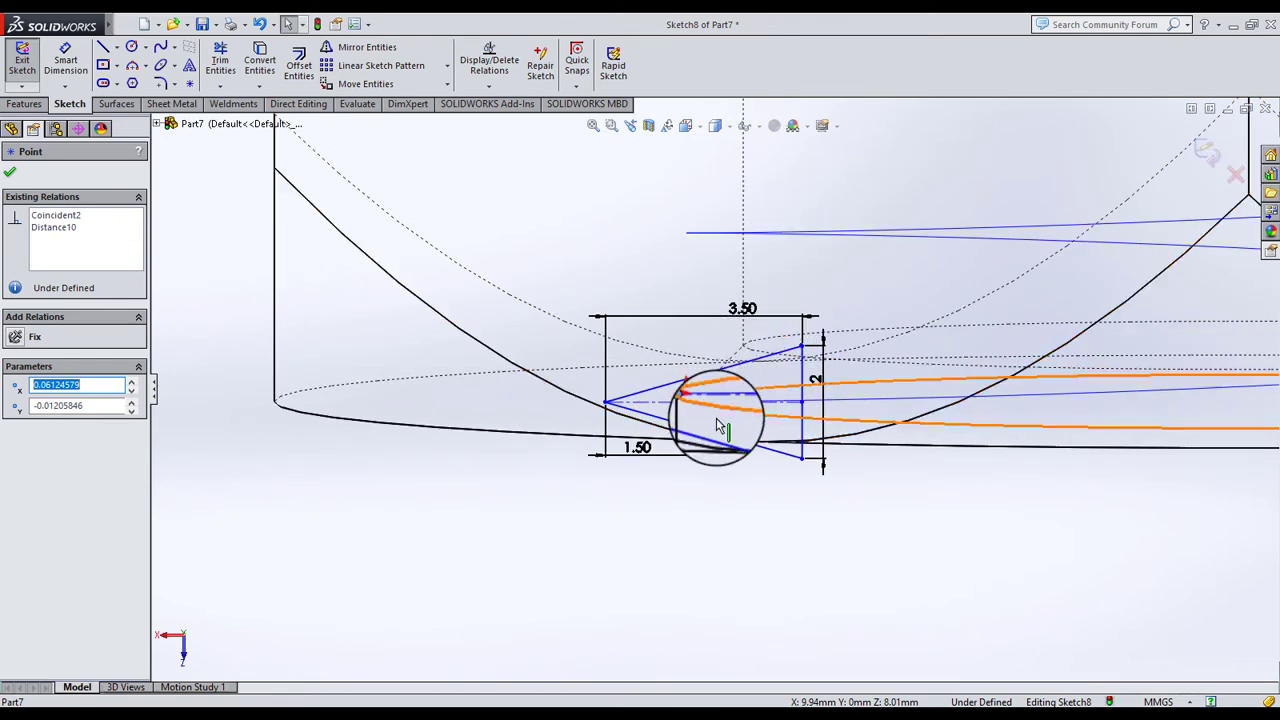
pyautogui.scroll(-3, 716, 425)
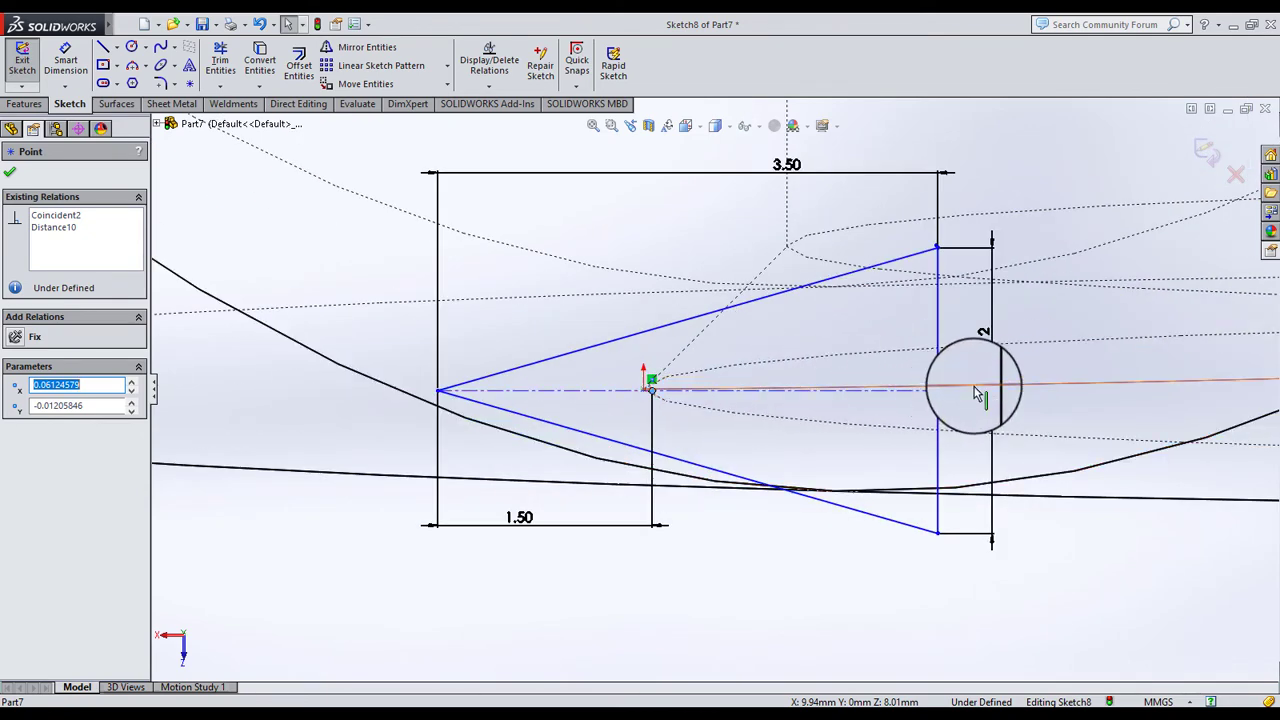
pyautogui.keyDown('ctrl'); pyautogui.click(230, 465); pyautogui.keyUp('ctrl')
pyautogui.click(18, 430)
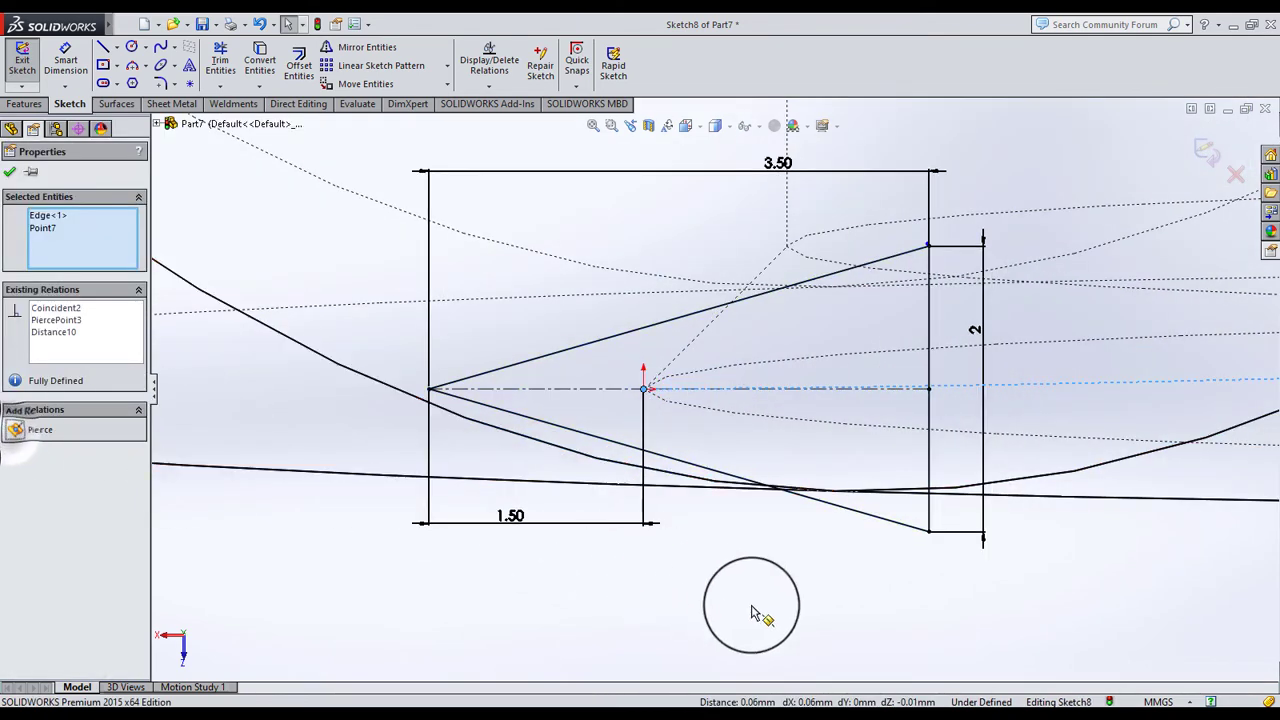
pyautogui.click(750, 600)
pyautogui.scroll(3, 997, 302)
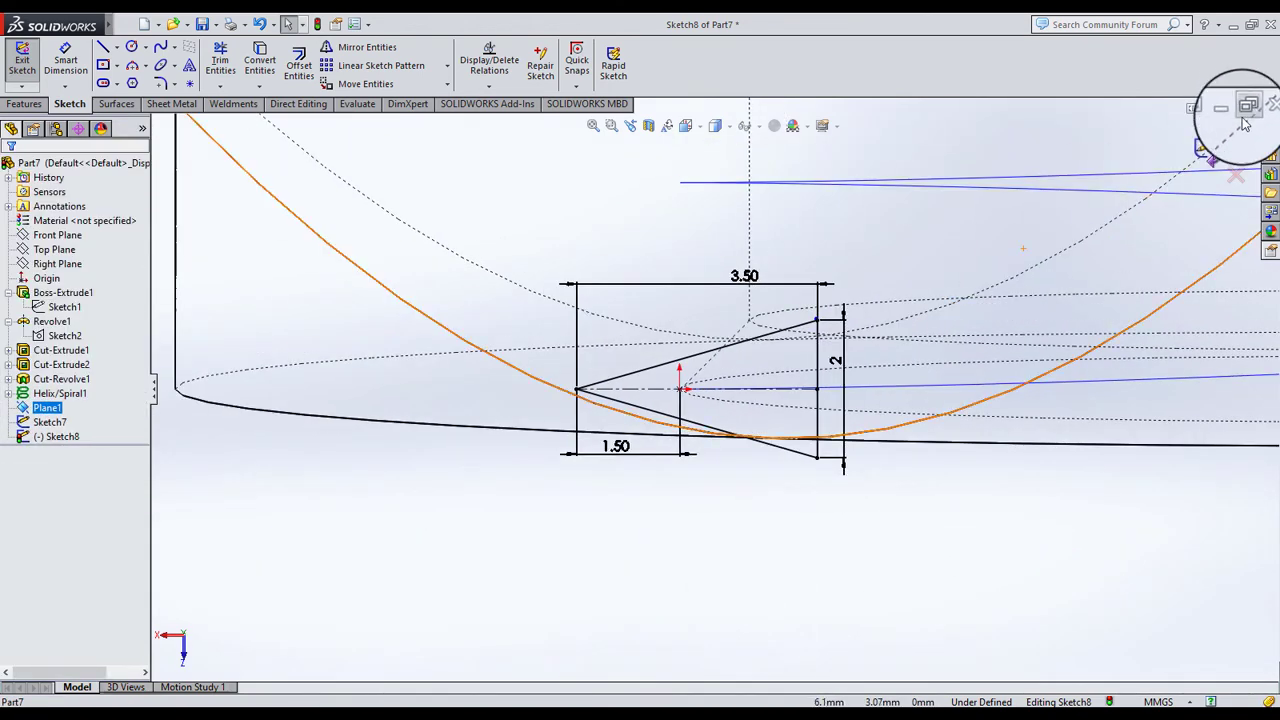
pyautogui.click(1203, 148)
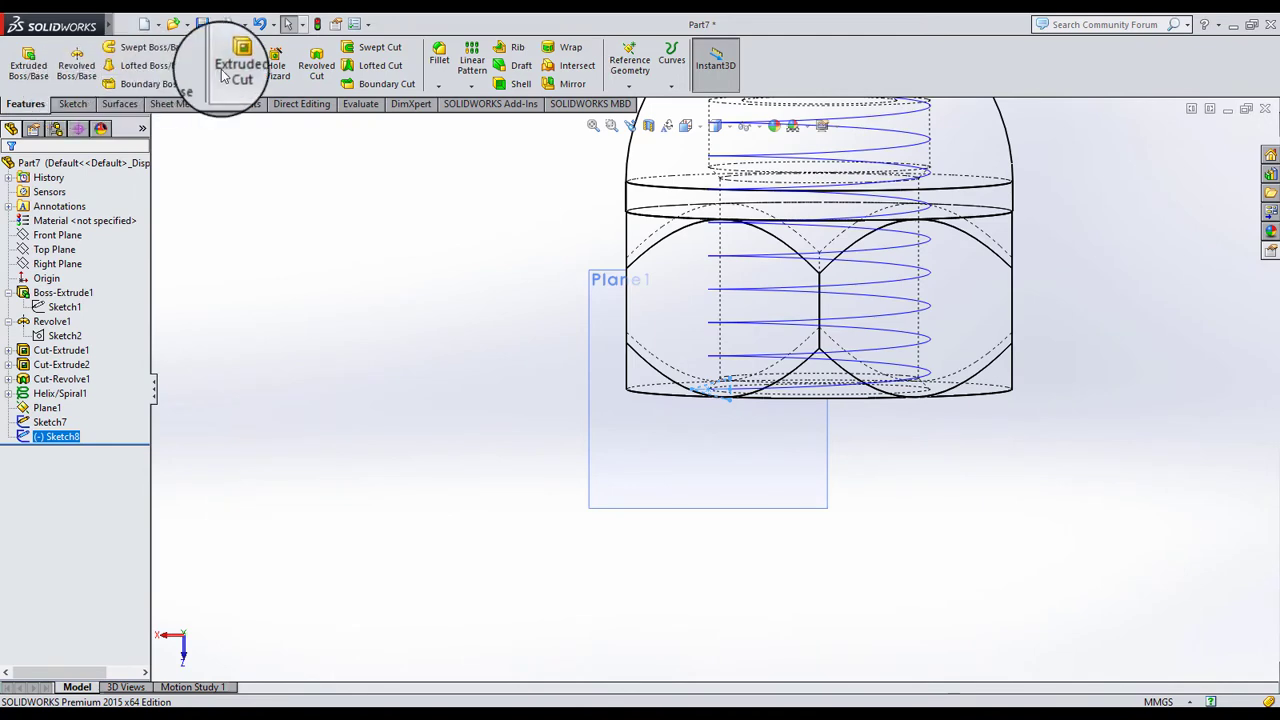
# Set up a swept cut of Sketch8 along Helix/Spiral1 and switch to Shaded display
pyautogui.click(400, 52)
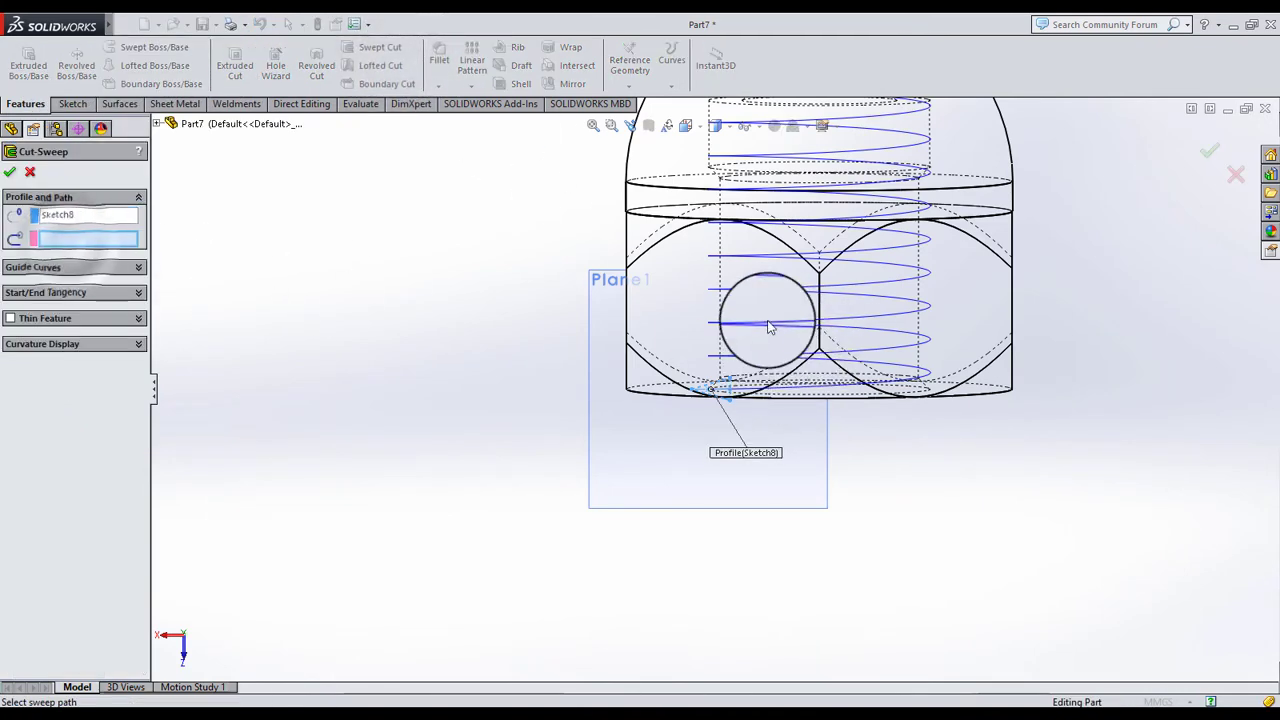
pyautogui.click(776, 338)
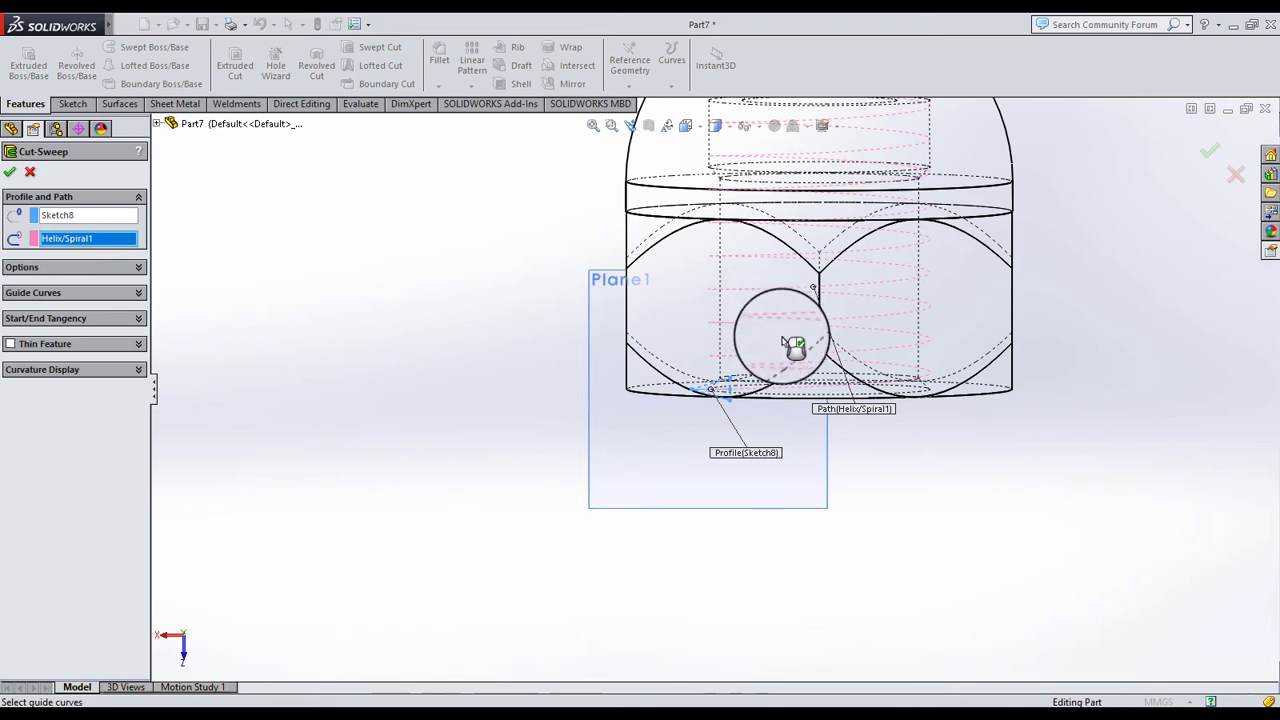
pyautogui.scroll(-4, 770, 342)
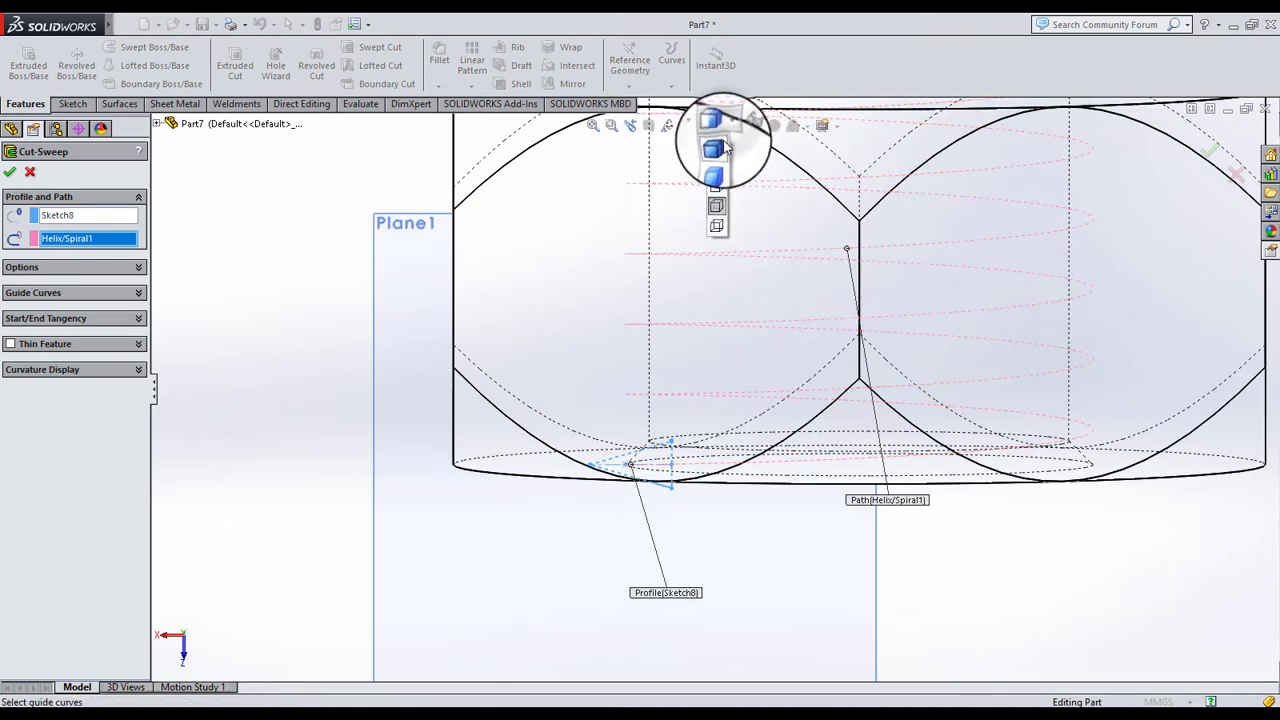
pyautogui.click(727, 148)
# Inspect the swept-cut preview from below, then cancel it without applying
pyautogui.moveTo(771, 354)
pyautogui.mouseDown(button='middle')
pyautogui.moveTo(808, 286)
pyautogui.moveTo(697, 628)
pyautogui.mouseUp(button='middle')
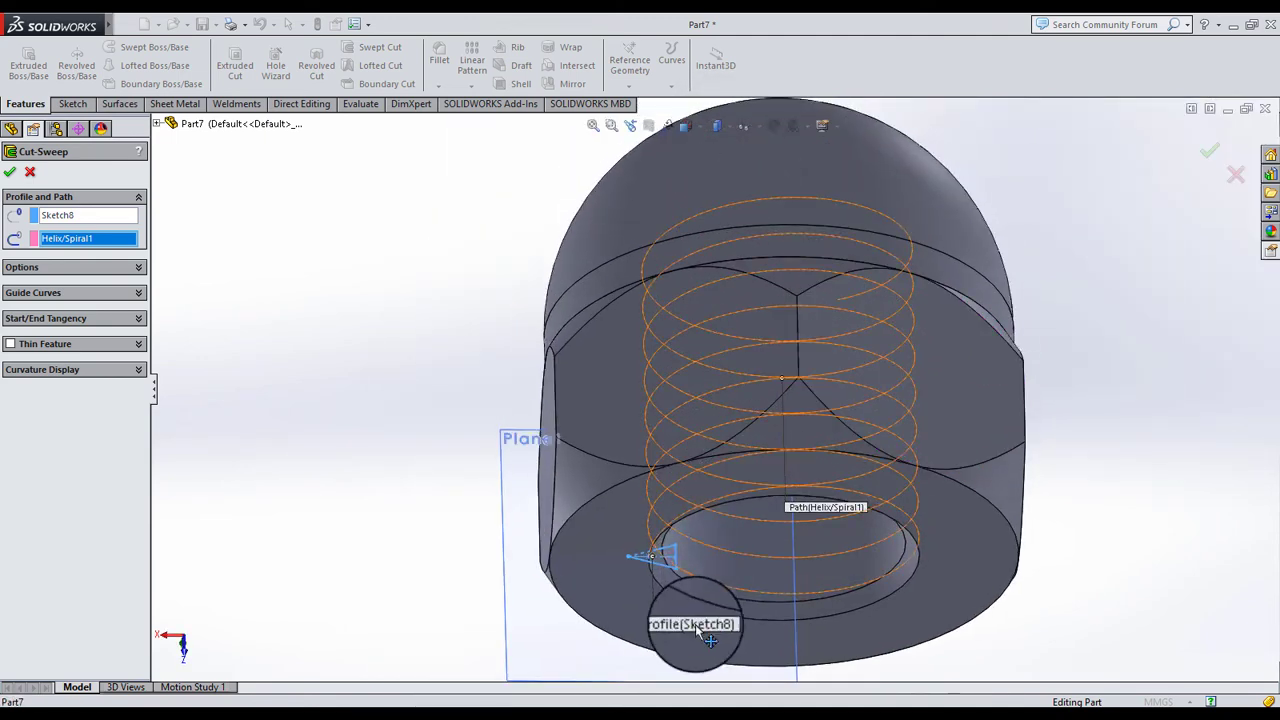
pyautogui.scroll(-3, 681, 519)
pyautogui.scroll(-3, 755, 513)
pyautogui.scroll(-2, 763, 497)
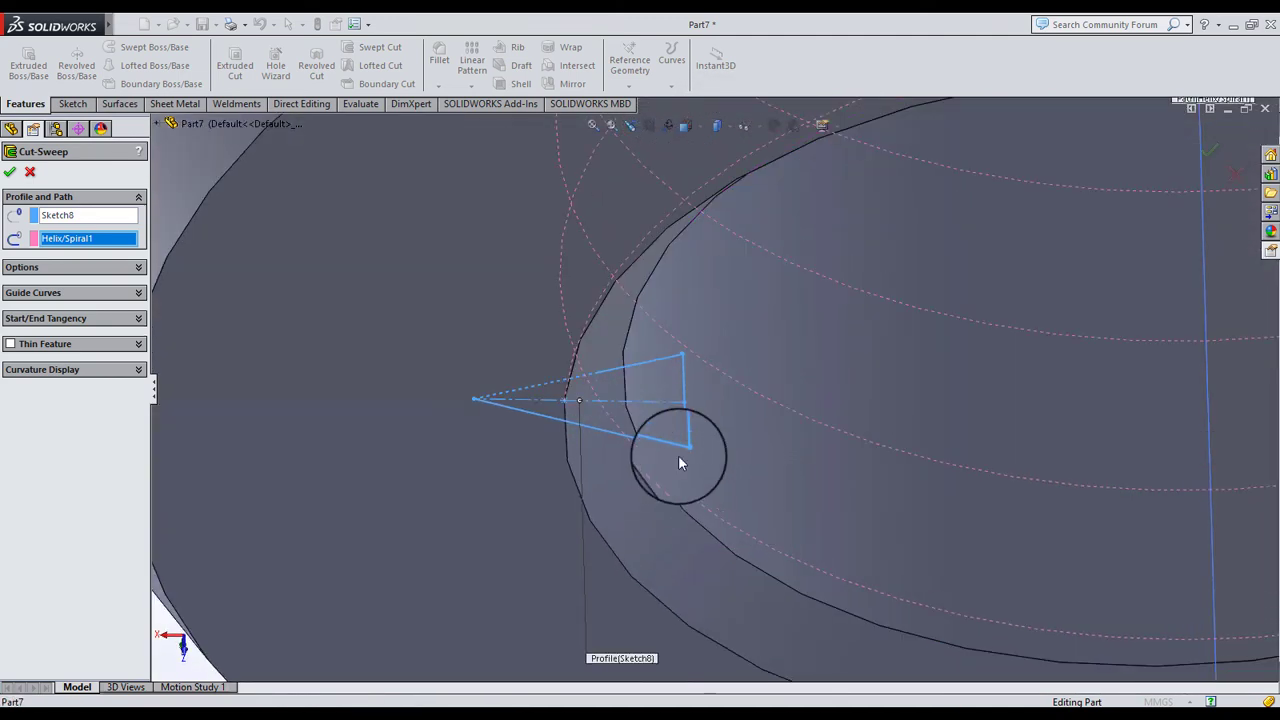
pyautogui.click(678, 491)
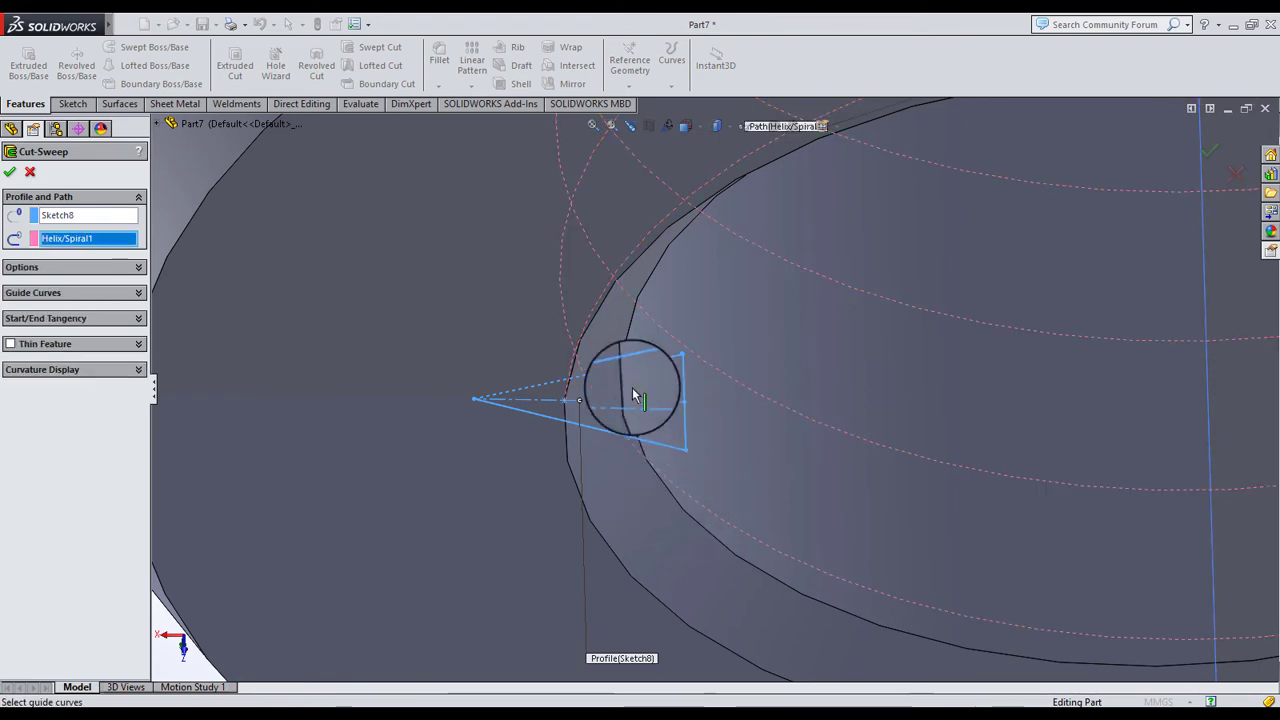
pyautogui.scroll(-1, 549, 403)
pyautogui.scroll(-3, 658, 419)
pyautogui.scroll(-1, 895, 301)
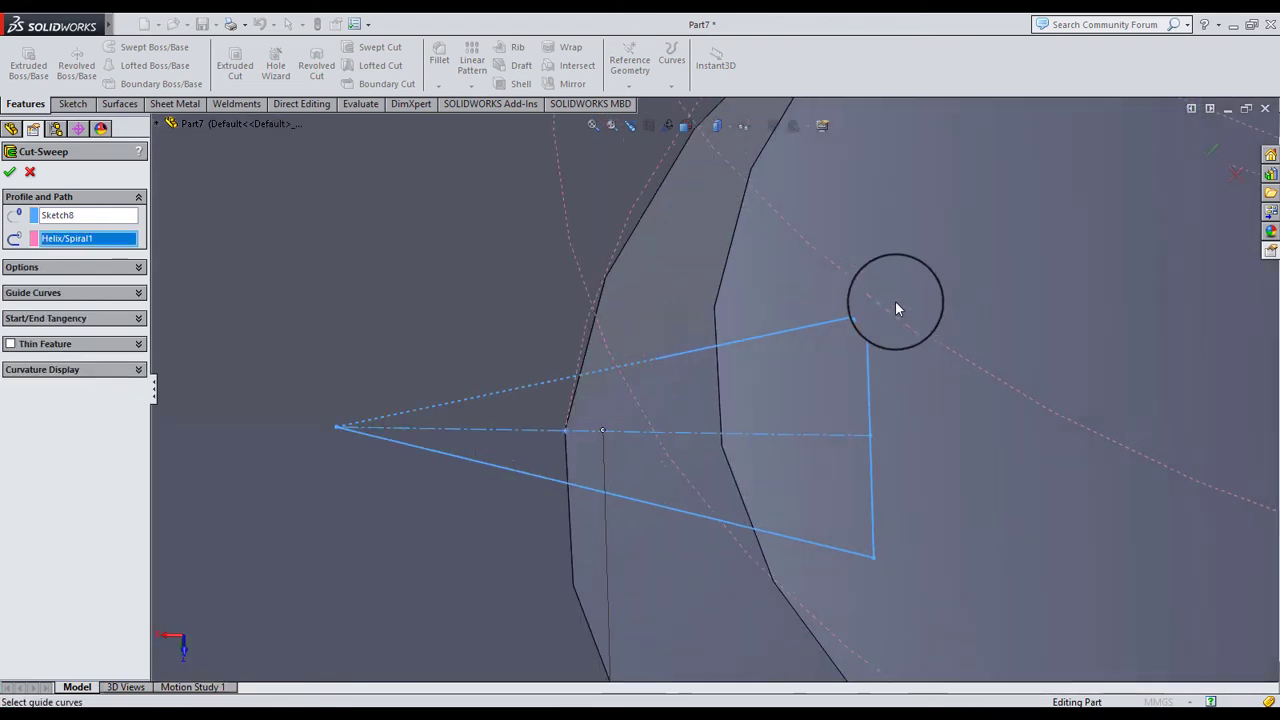
pyautogui.scroll(-2, 895, 301)
pyautogui.click(31, 172)
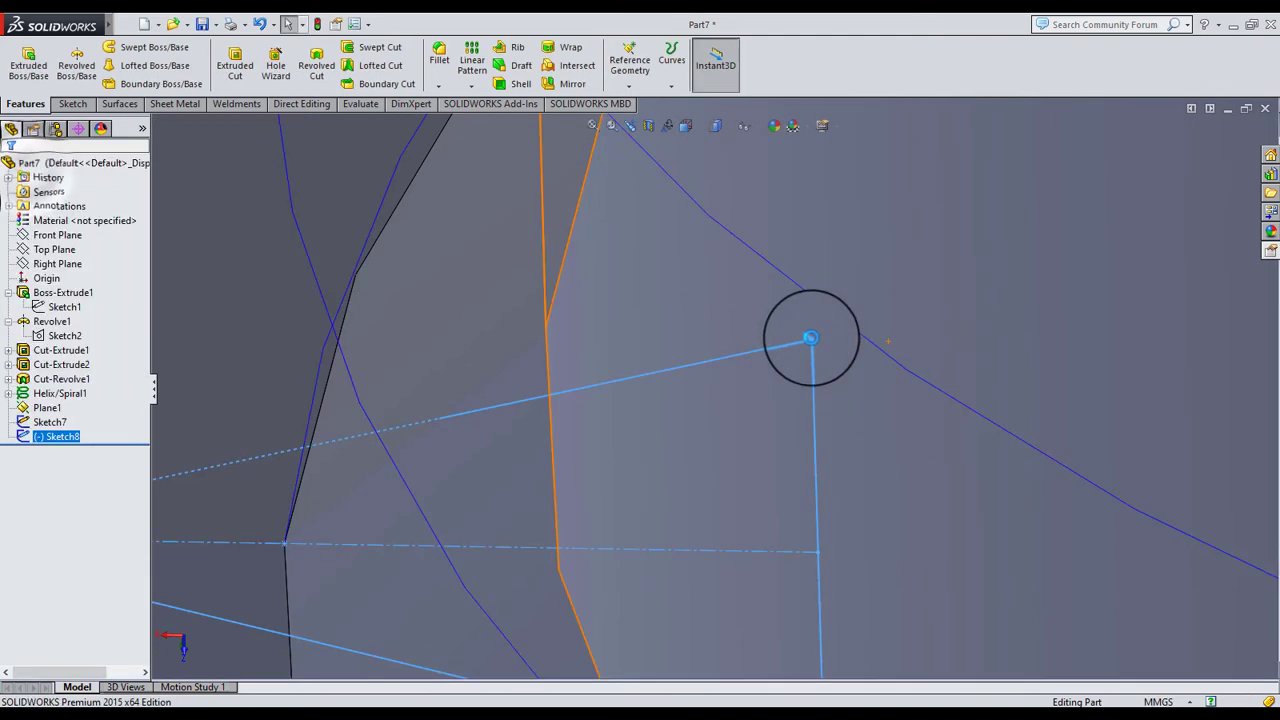
# Reopen Sketch8 and fix the corner endpoint so the profile is fully defined
pyautogui.click(786, 354)
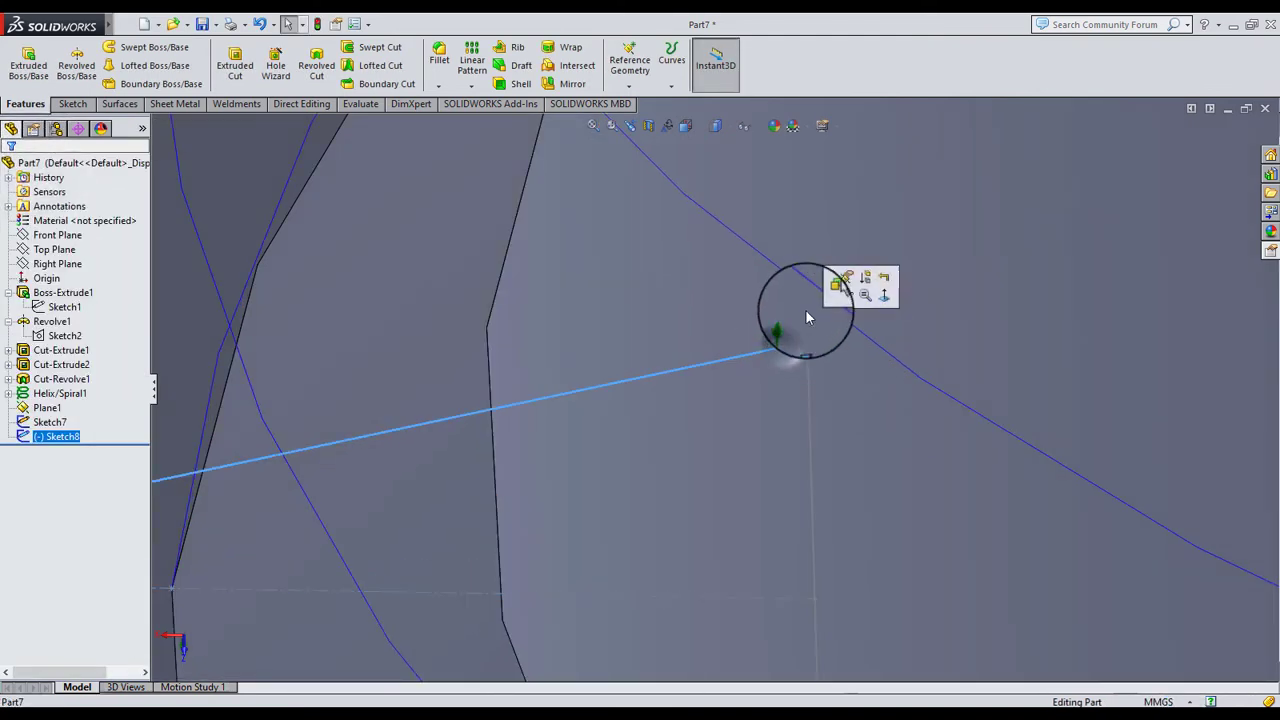
pyautogui.click(830, 275)
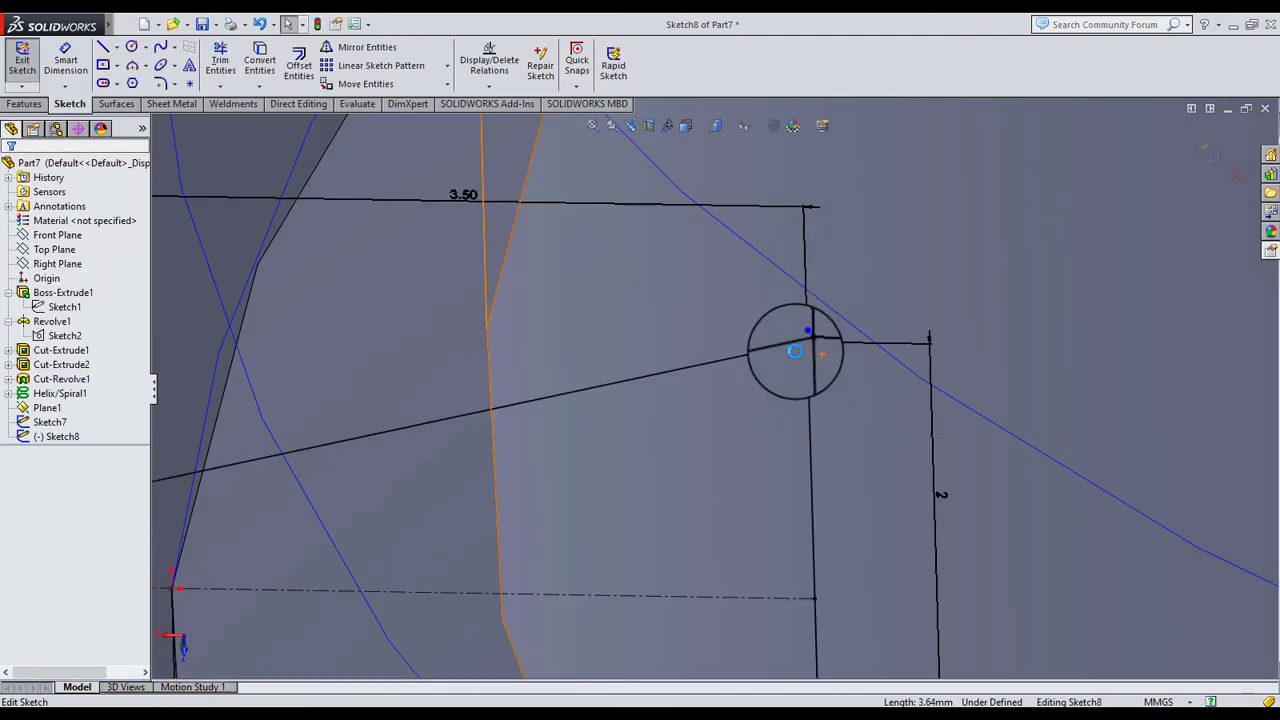
pyautogui.scroll(-2, 803, 345)
pyautogui.scroll(-1, 794, 335)
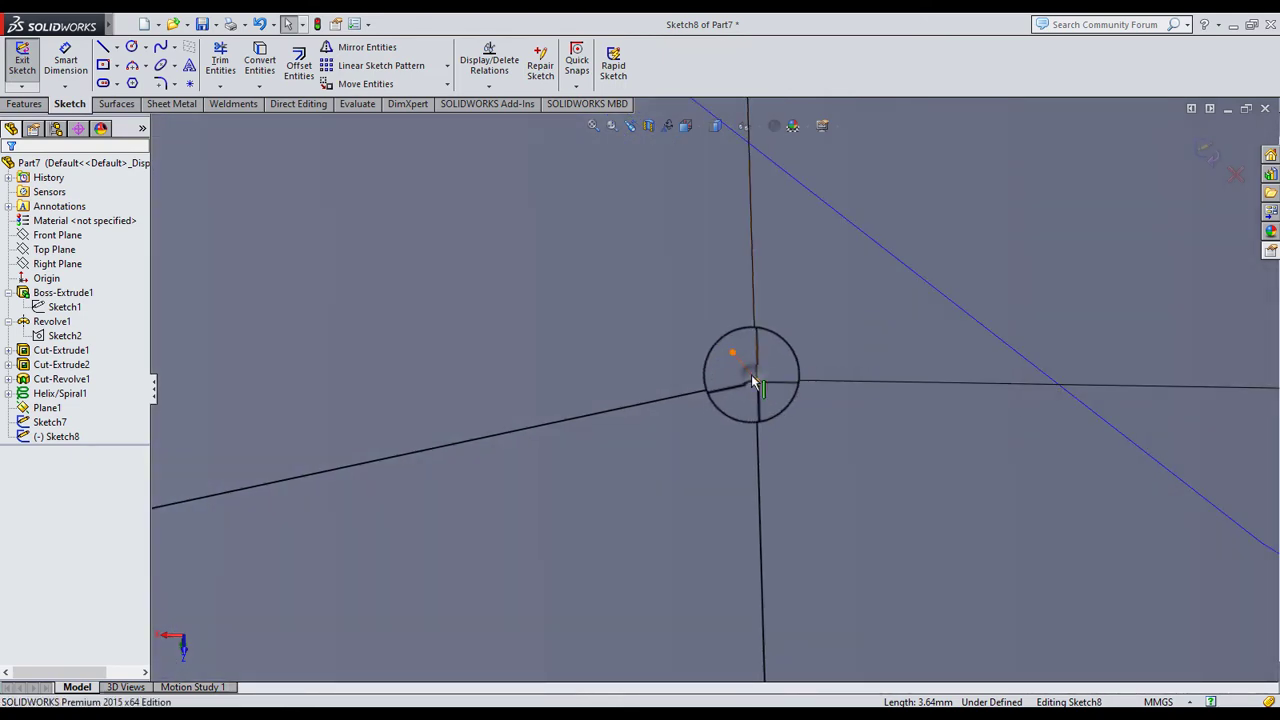
pyautogui.click(754, 381)
pyautogui.click(784, 411)
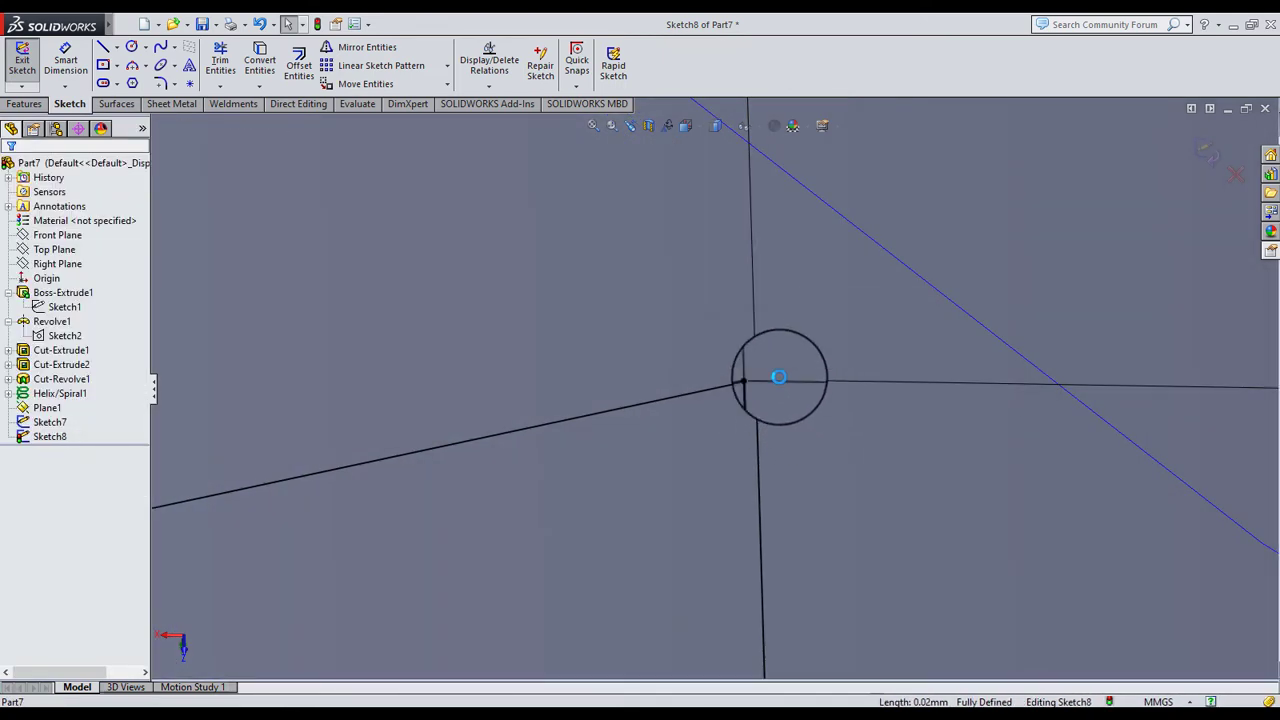
pyautogui.moveTo(779, 377)
pyautogui.mouseDown(button='middle')
pyautogui.moveTo(966, 257)
pyautogui.moveTo(1197, 150)
pyautogui.mouseUp(button='middle')
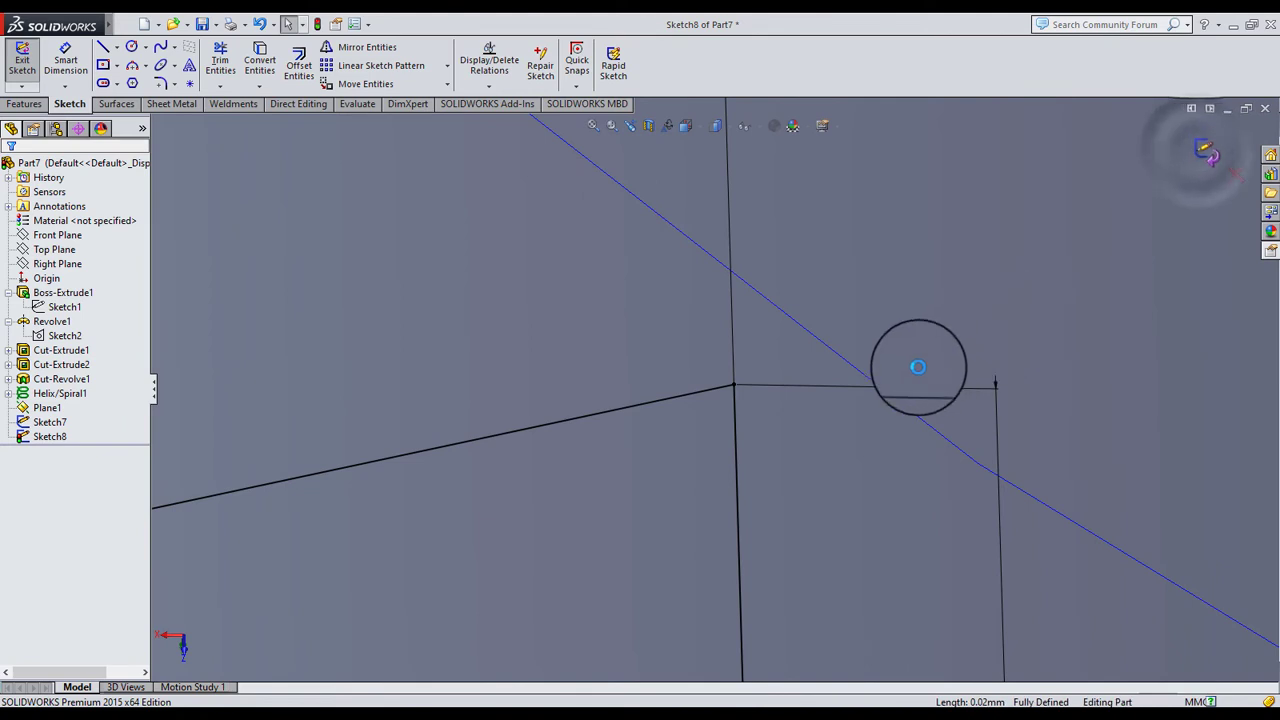
pyautogui.scroll(3, 742, 412)
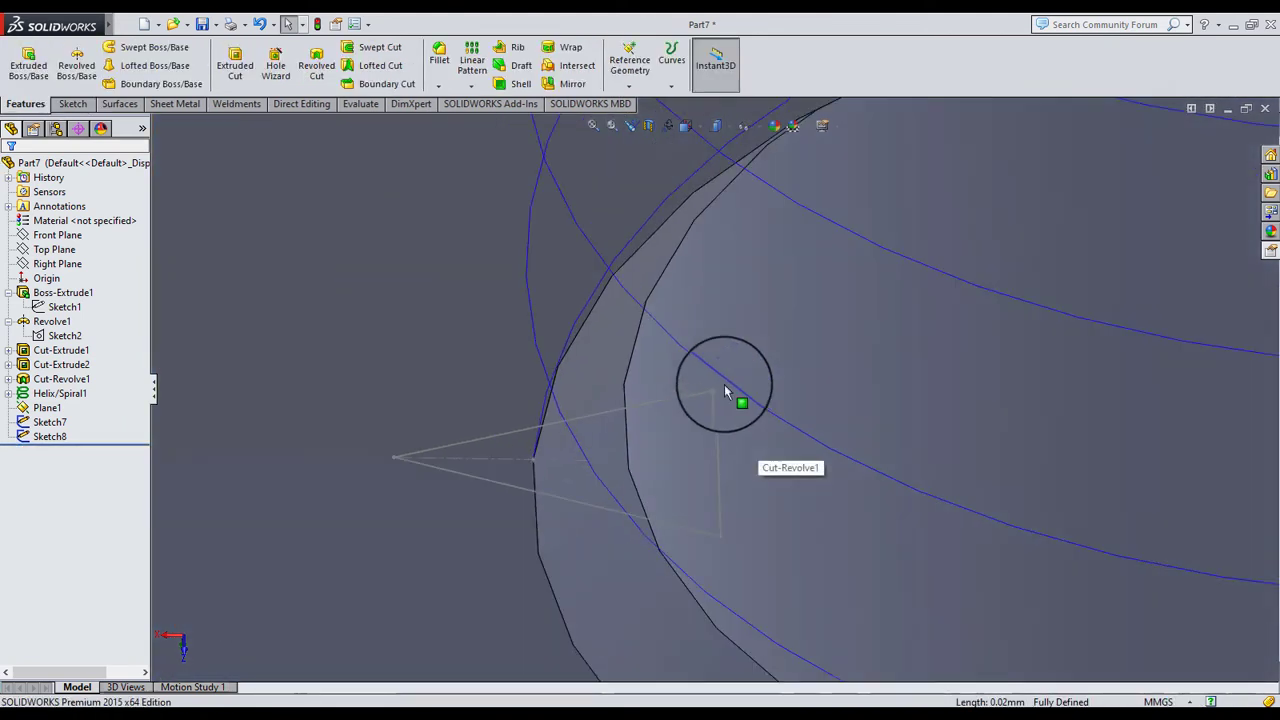
# Cut-sweep Sketch8 along Helix/Spiral1 to form the internal thread, then inspect the bore
pyautogui.click(372, 48)
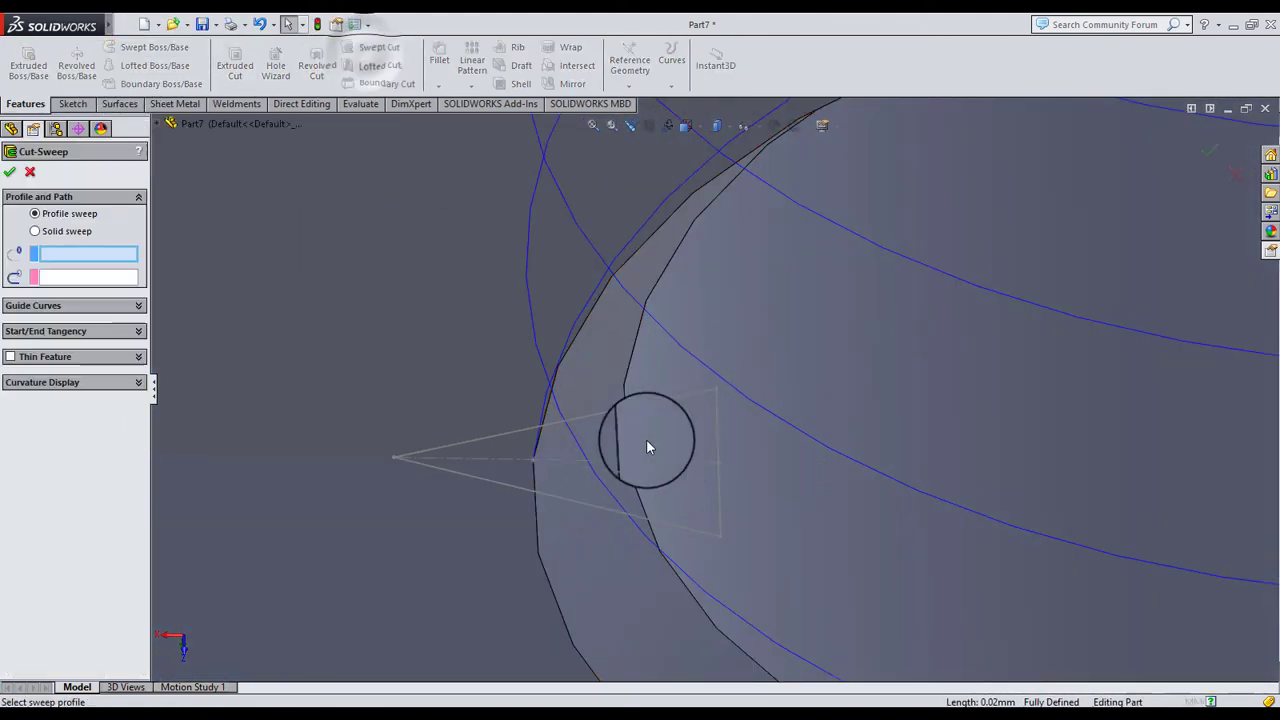
pyautogui.click(535, 437)
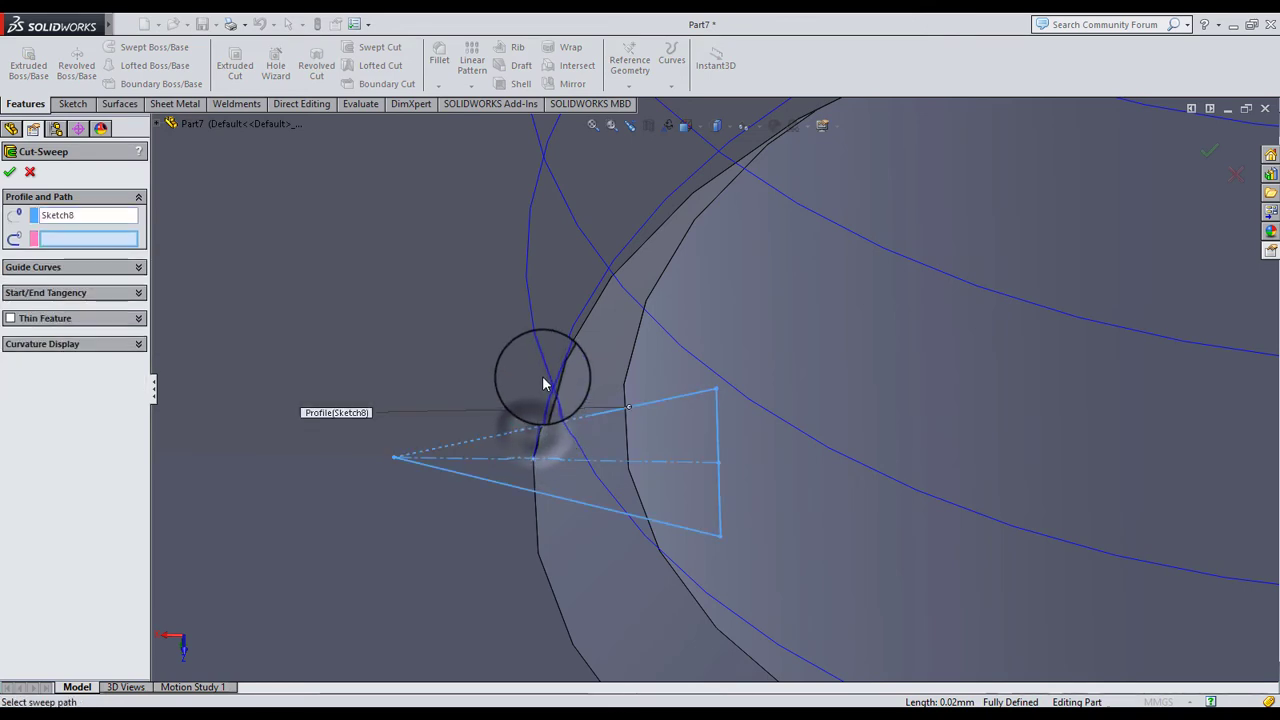
pyautogui.click(546, 380)
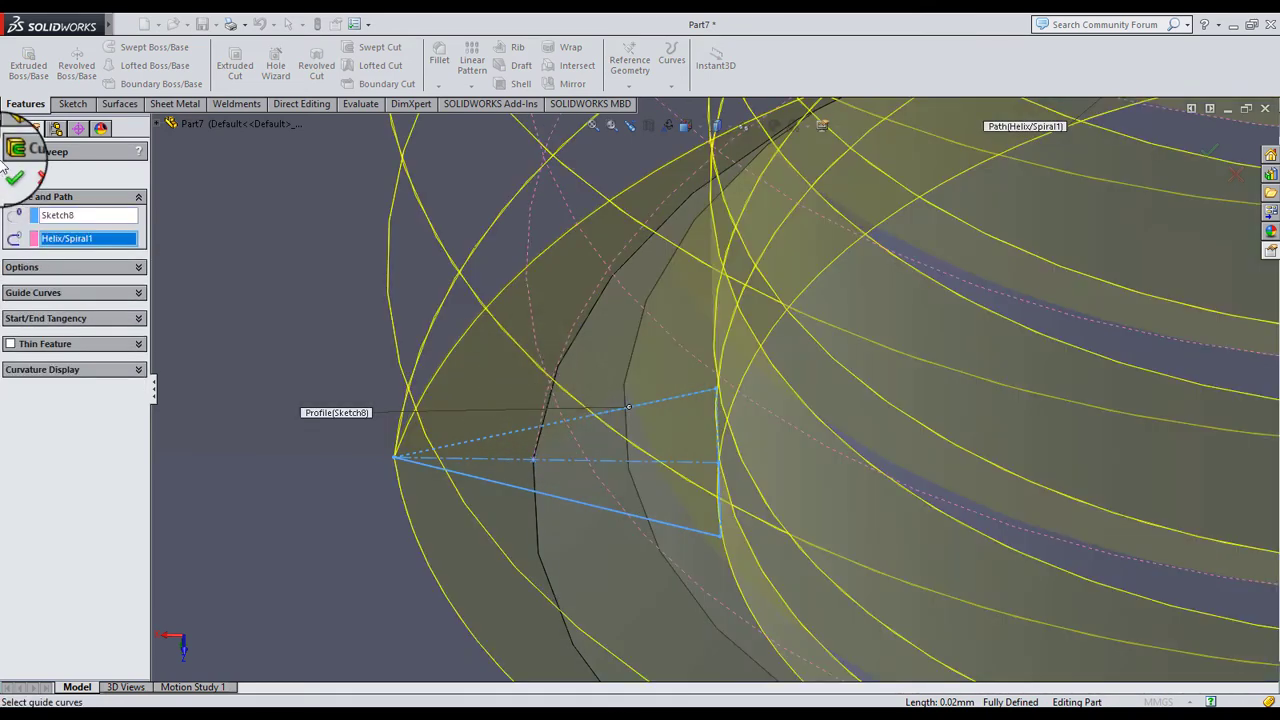
pyautogui.click(11, 174)
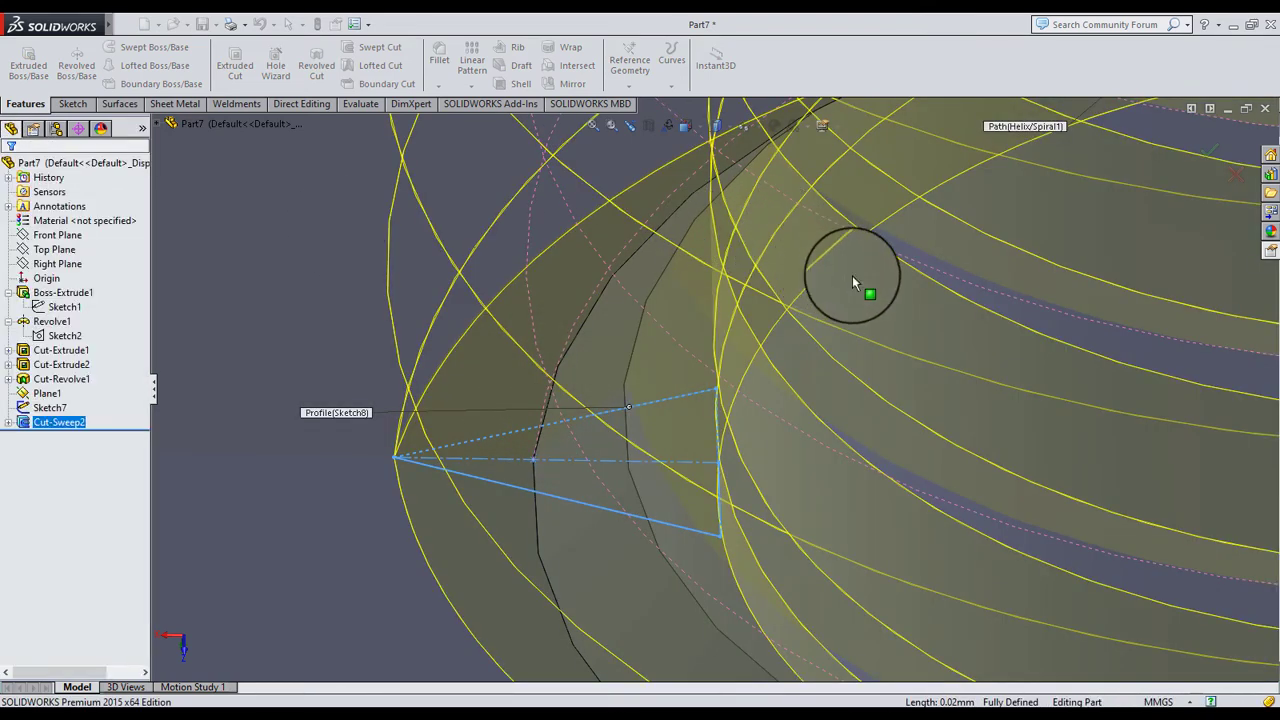
pyautogui.scroll(5, 834, 278)
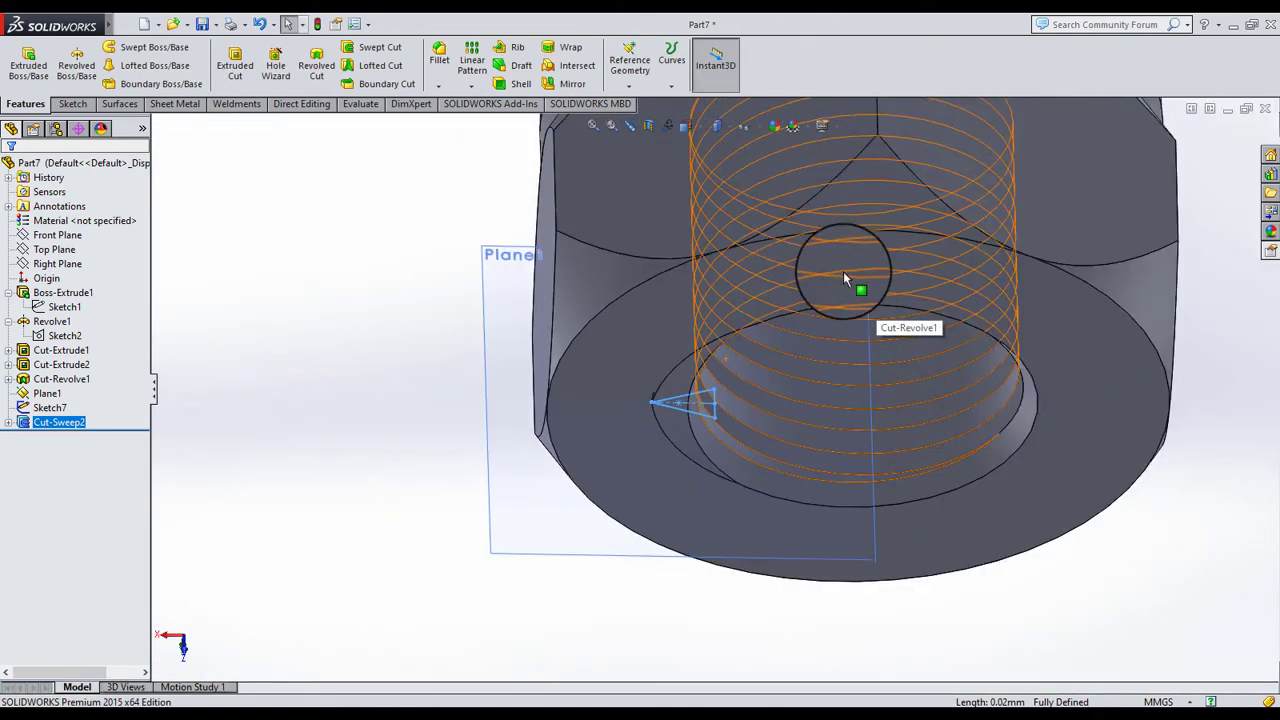
pyautogui.scroll(5, 843, 271)
pyautogui.moveTo(851, 329)
pyautogui.mouseDown(button='middle')
pyautogui.moveTo(780, 360)
pyautogui.moveTo(771, 414)
pyautogui.moveTo(763, 243)
pyautogui.moveTo(743, 414)
pyautogui.mouseUp(button='middle')
pyautogui.scroll(-5, 771, 343)
pyautogui.scroll(5, 772, 336)
pyautogui.moveTo(772, 336)
pyautogui.mouseDown(button='middle')
pyautogui.moveTo(780, 257)
pyautogui.moveTo(766, 234)
pyautogui.moveTo(786, 286)
pyautogui.moveTo(787, 421)
pyautogui.moveTo(894, 457)
pyautogui.moveTo(634, 443)
pyautogui.moveTo(715, 392)
pyautogui.moveTo(813, 256)
pyautogui.mouseUp(button='middle')
pyautogui.scroll(-3, 787, 421)
pyautogui.scroll(3, 715, 392)
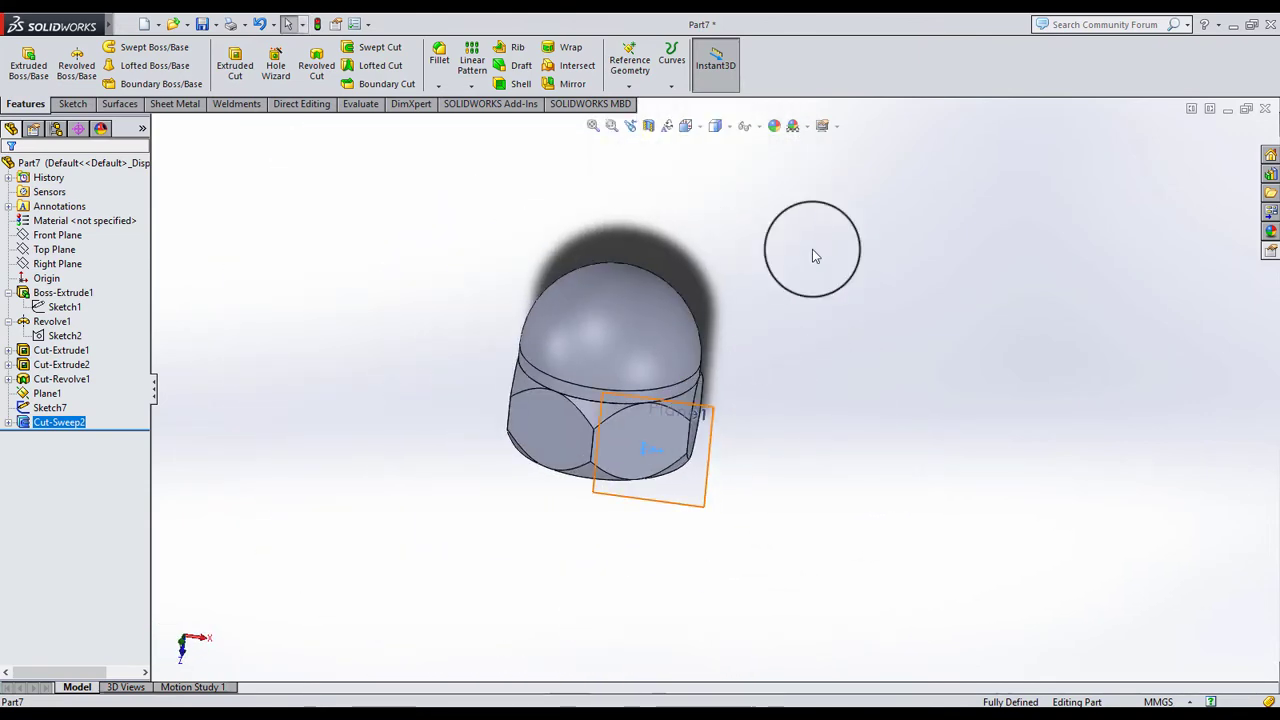
# Apply a dark blue appearance (RGB 0,132,199) to the whole cap nut
pyautogui.click(743, 128)
pyautogui.click(731, 172)
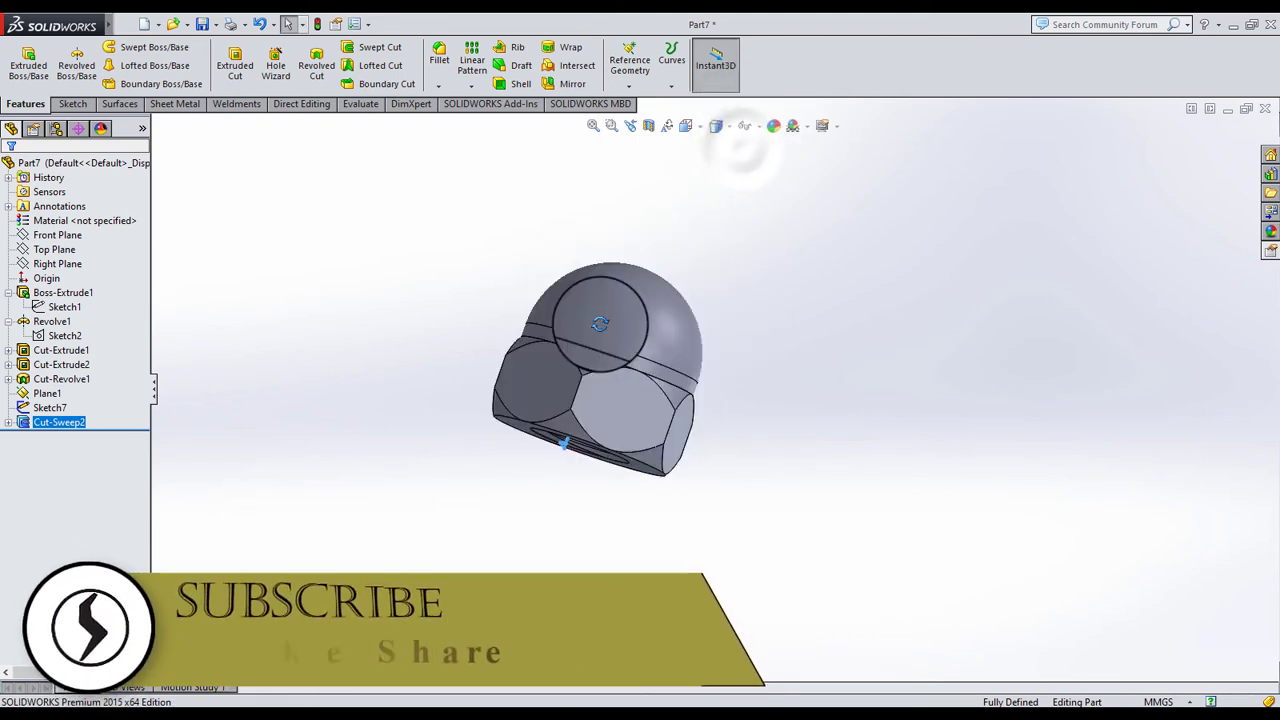
pyautogui.moveTo(731, 172)
pyautogui.mouseDown(button='middle')
pyautogui.moveTo(604, 388)
pyautogui.moveTo(500, 377)
pyautogui.mouseUp(button='middle')
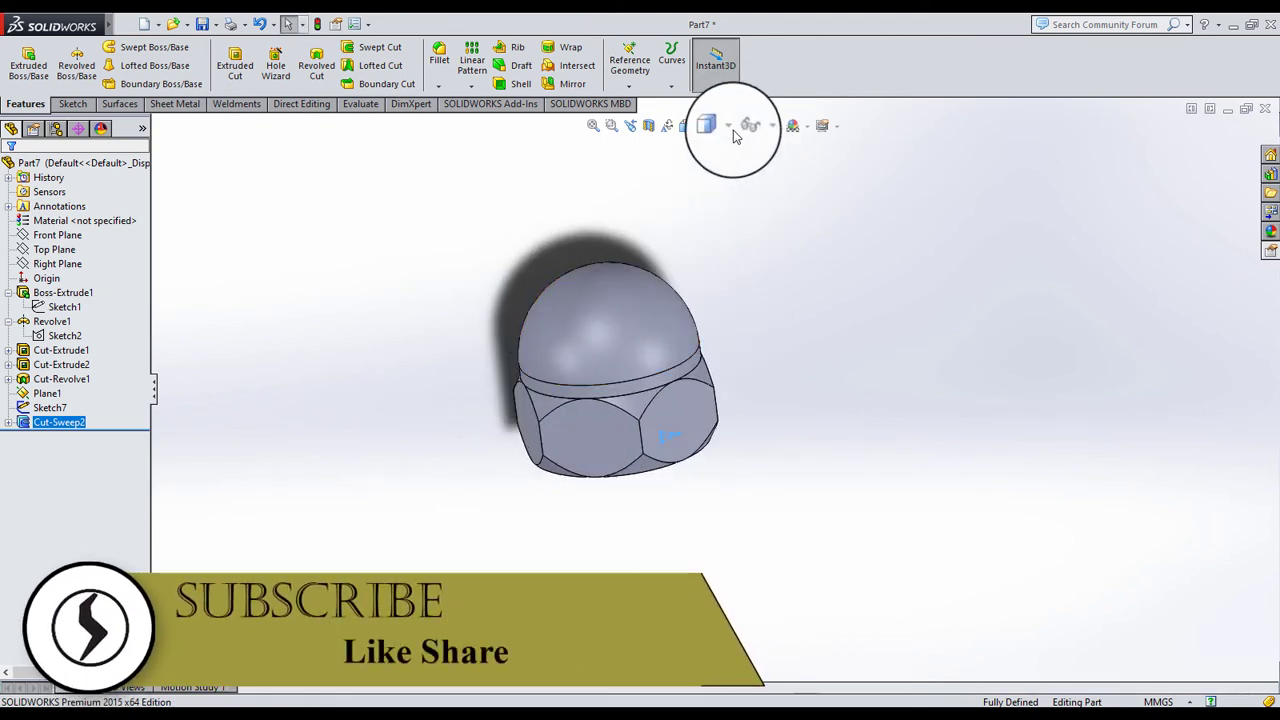
pyautogui.scroll(-3, 640, 345)
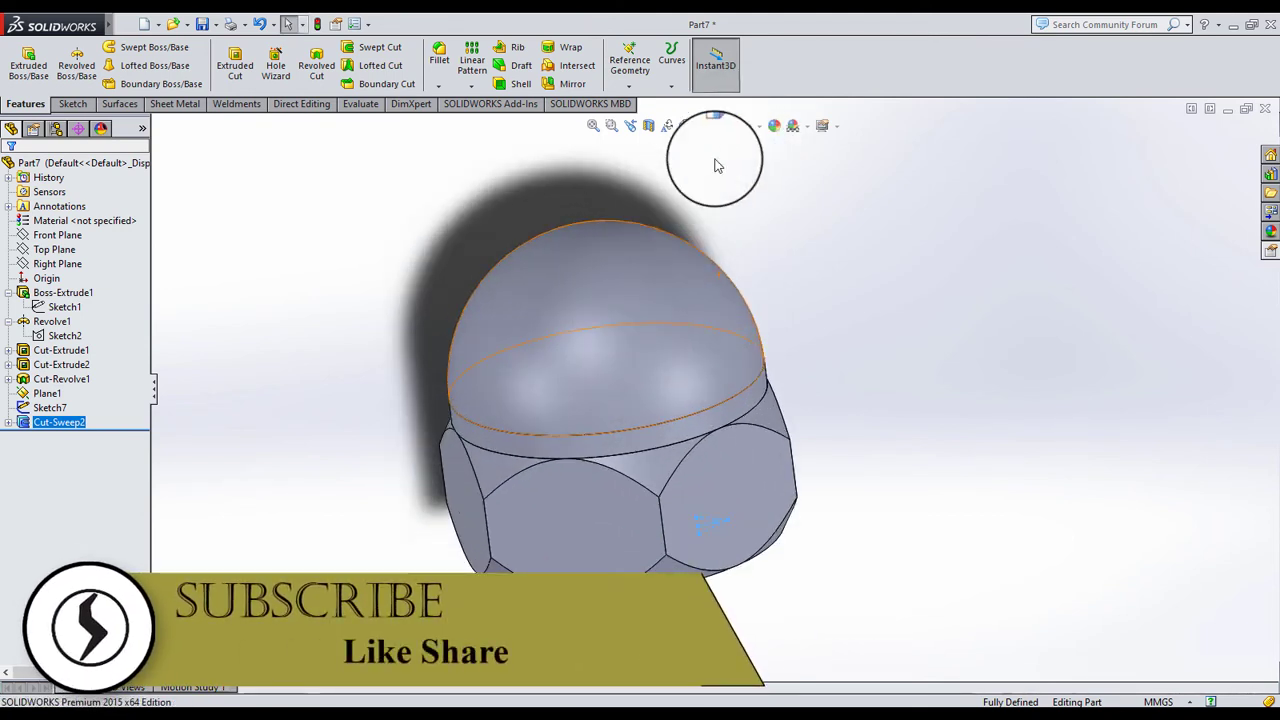
pyautogui.click(676, 305)
pyautogui.click(814, 237)
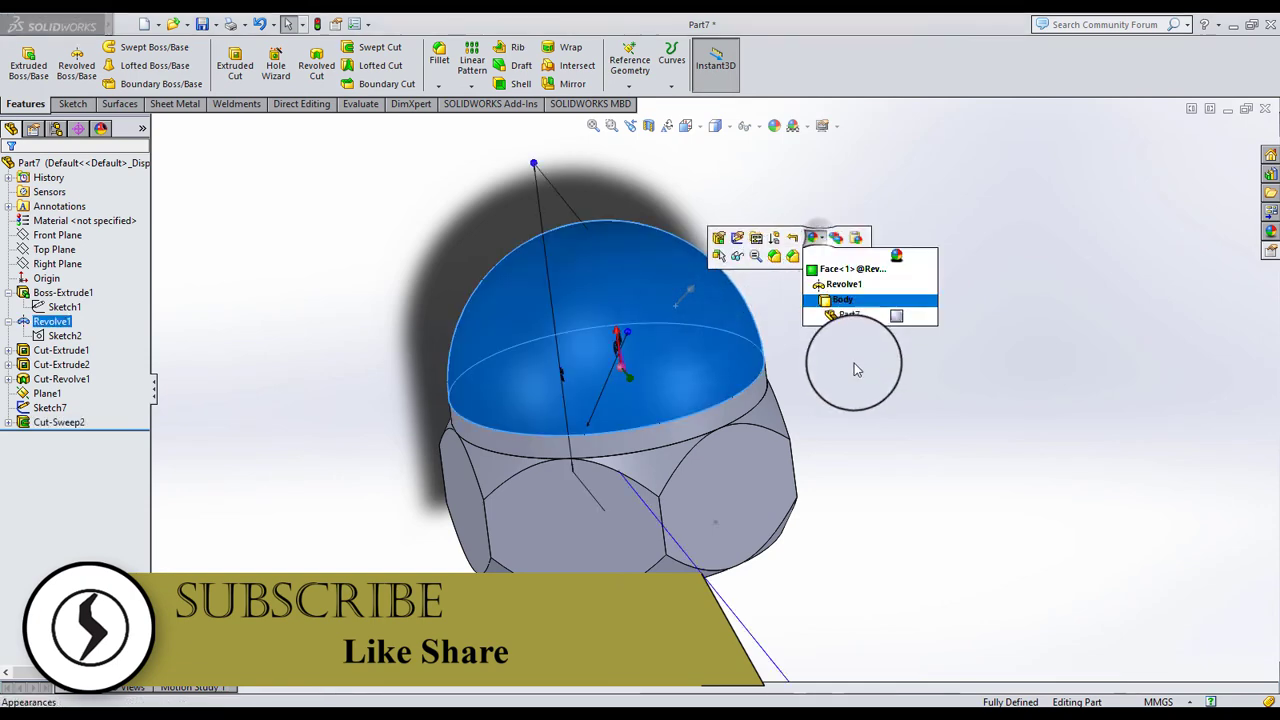
pyautogui.click(879, 318)
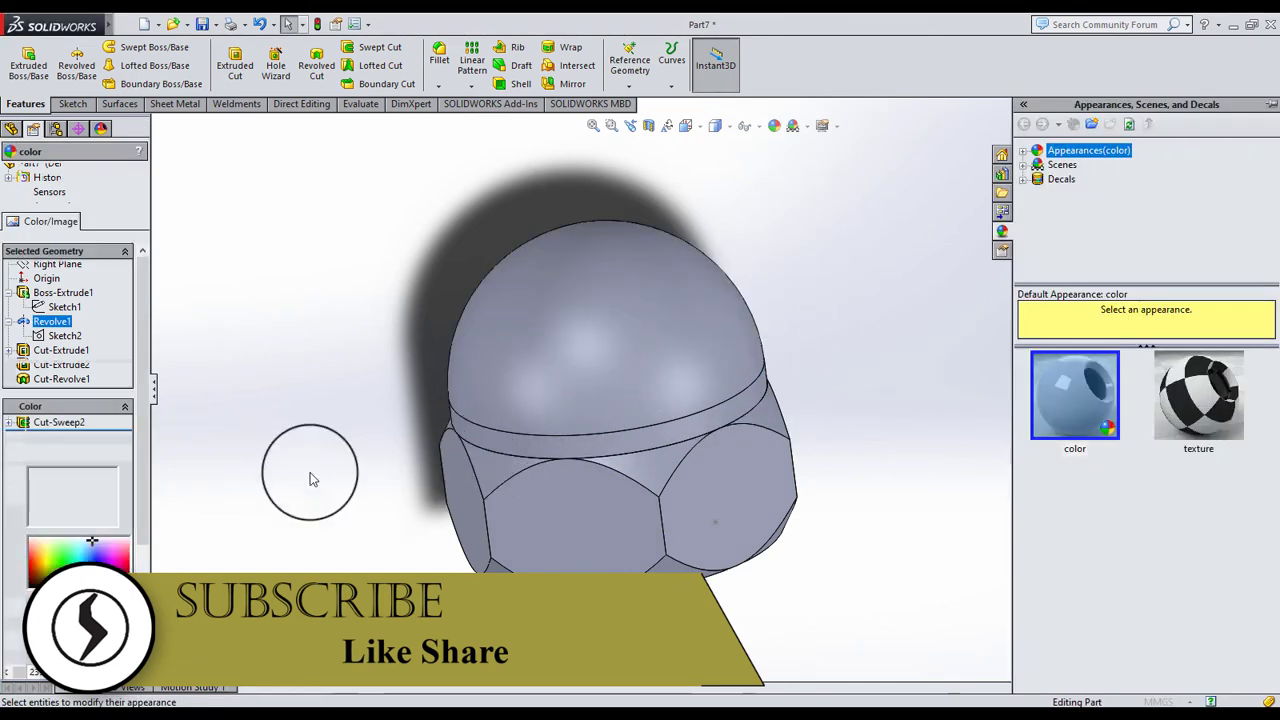
pyautogui.click(84, 565)
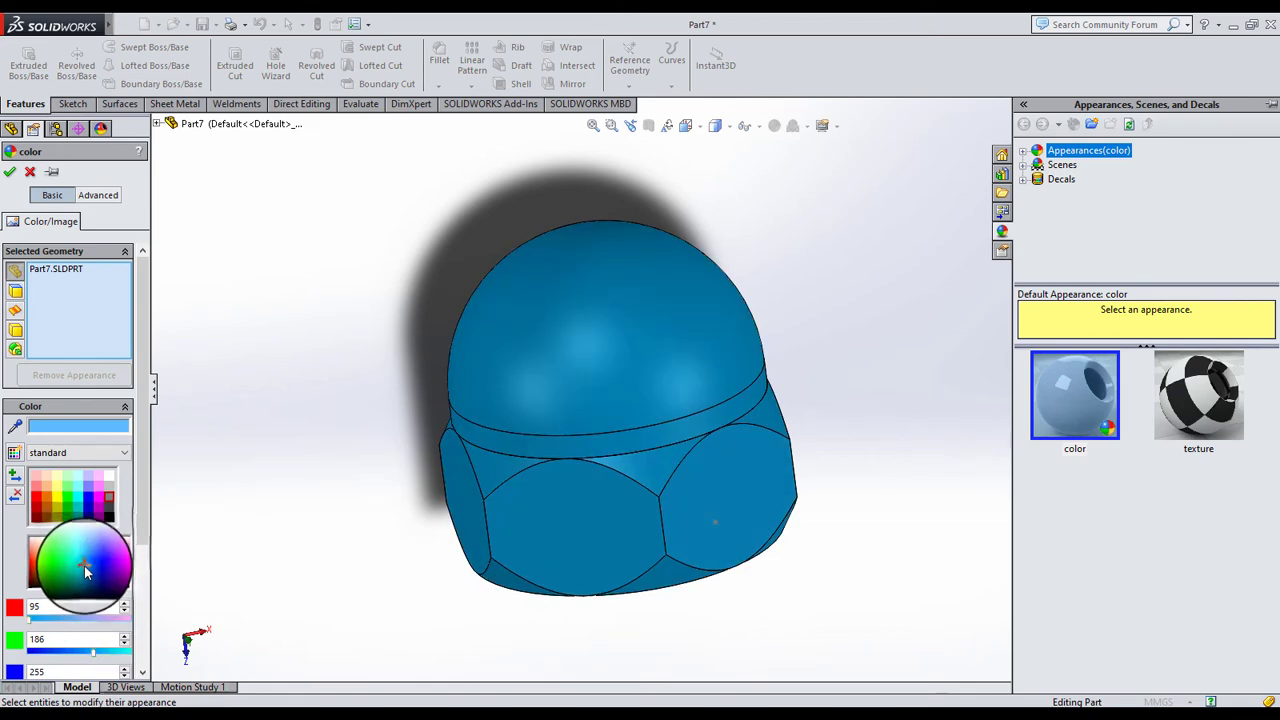
pyautogui.moveTo(84, 565); pyautogui.dragTo(85, 566)
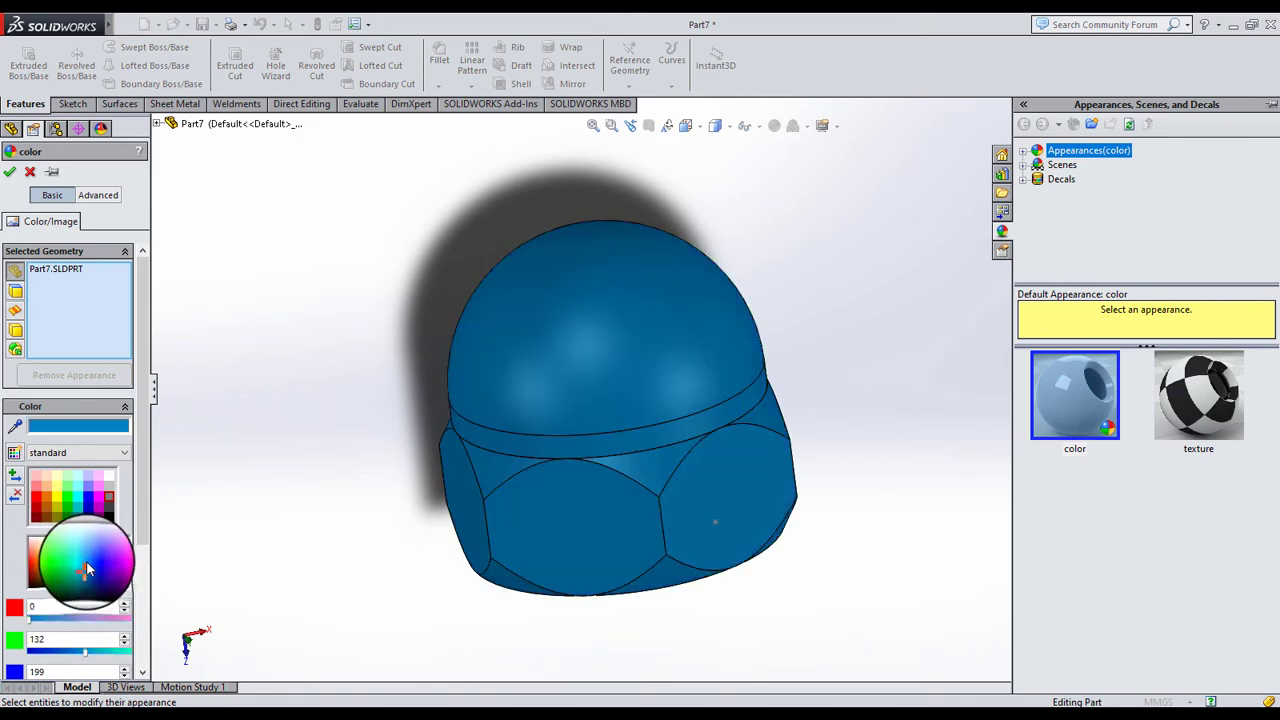
pyautogui.click(9, 171)
pyautogui.click(566, 296)
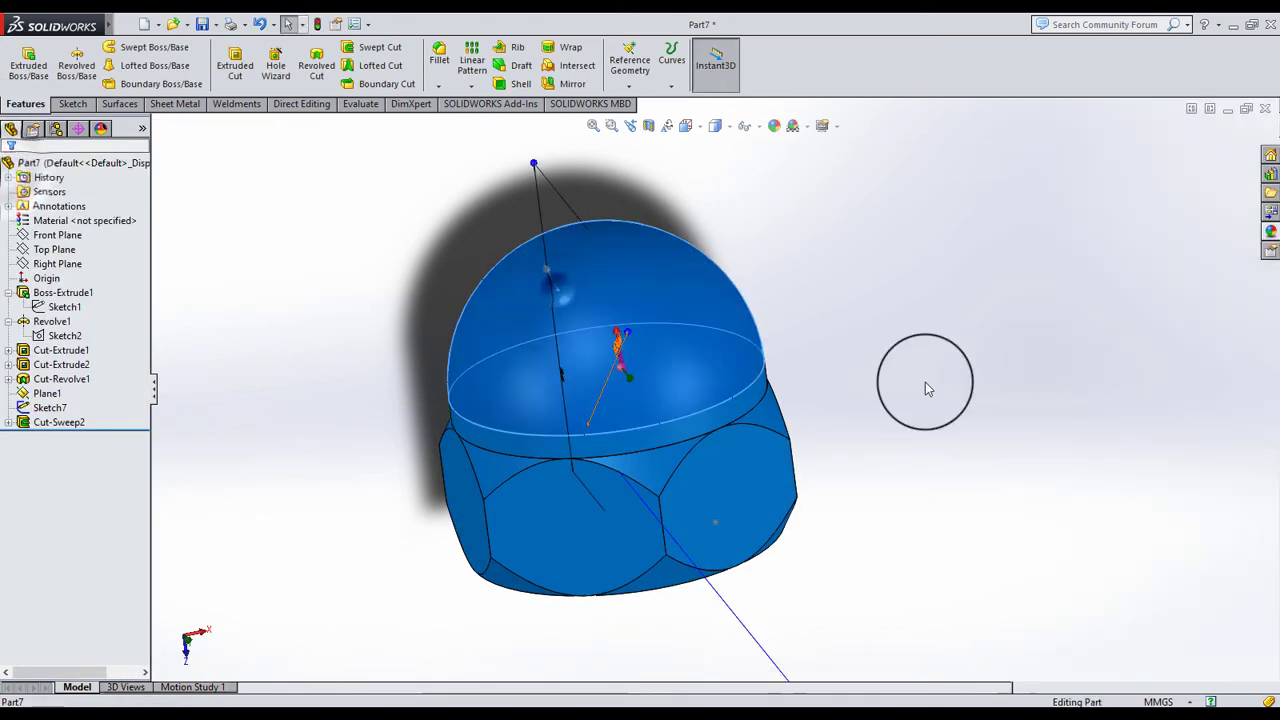
pyautogui.click(926, 388)
pyautogui.moveTo(729, 443)
pyautogui.mouseDown(button='middle')
pyautogui.moveTo(686, 498)
pyautogui.moveTo(716, 418)
pyautogui.moveTo(855, 521)
pyautogui.mouseUp(button='middle')
# On the Front Plane, sketch a circle at the origin and dimension it 18 mm in diameter
pyautogui.scroll(5, 686, 498)
pyautogui.scroll(-5, 716, 418)
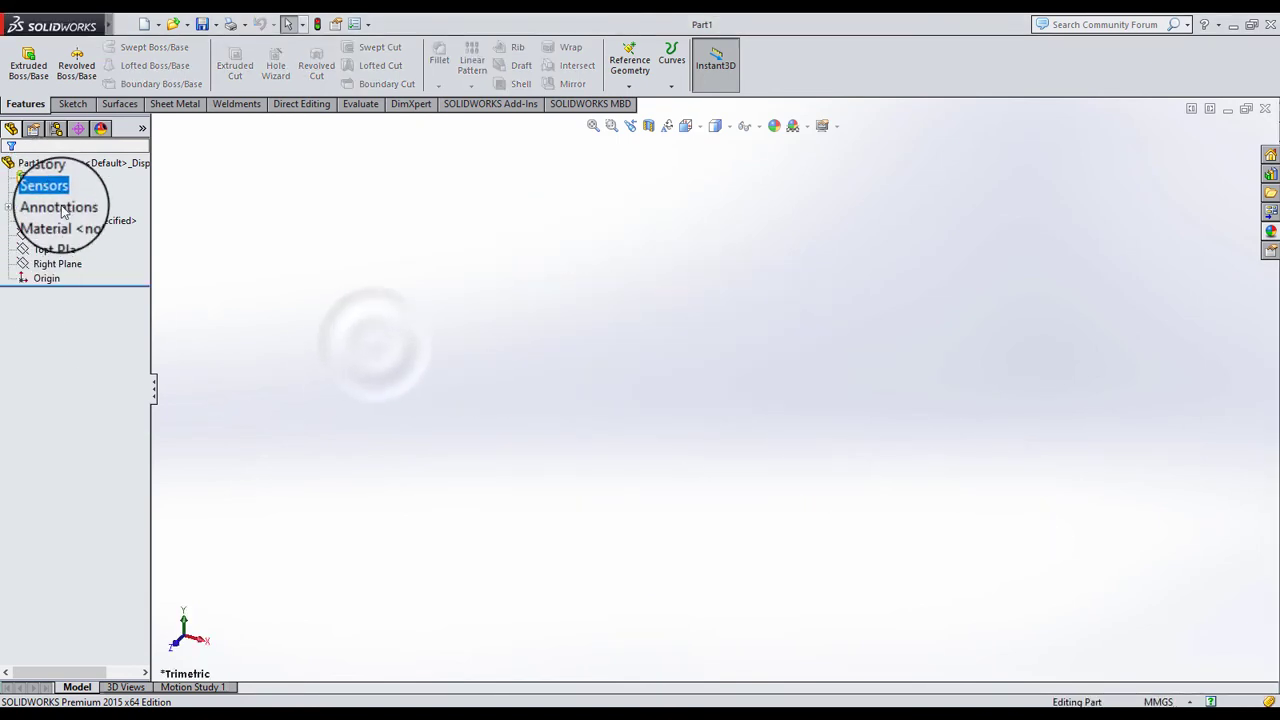
pyautogui.click(52, 237)
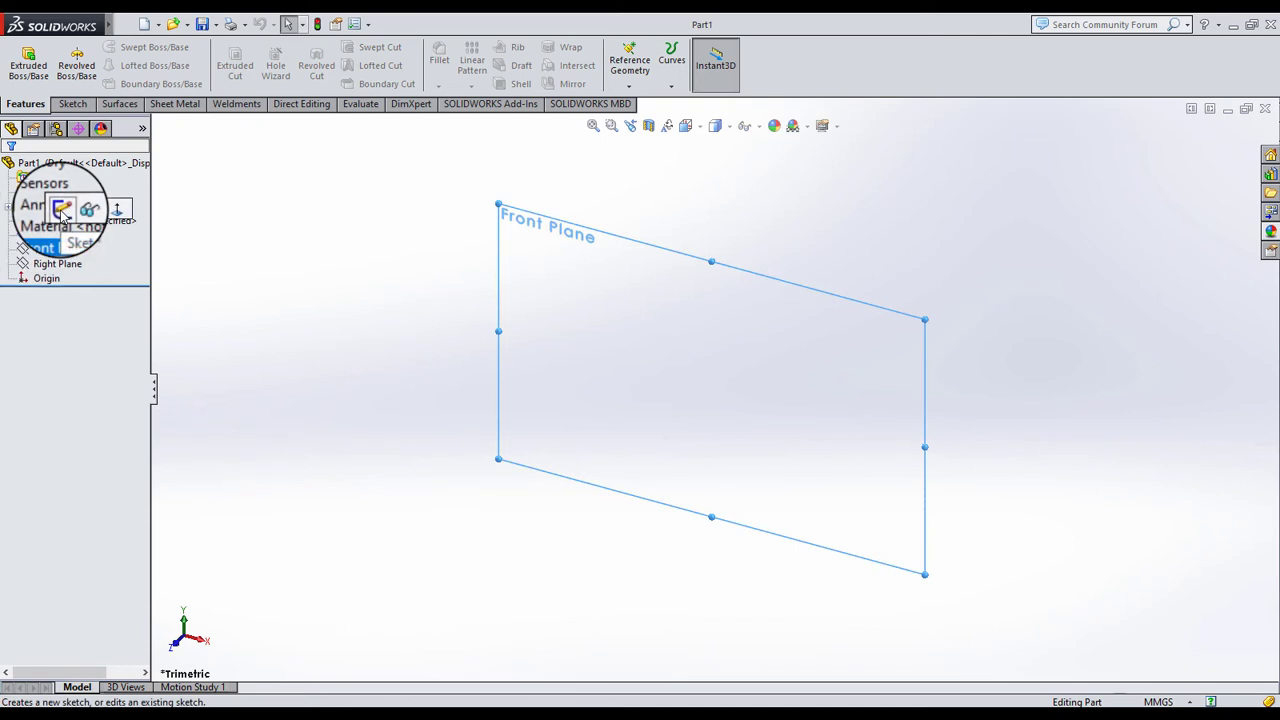
pyautogui.click(60, 207)
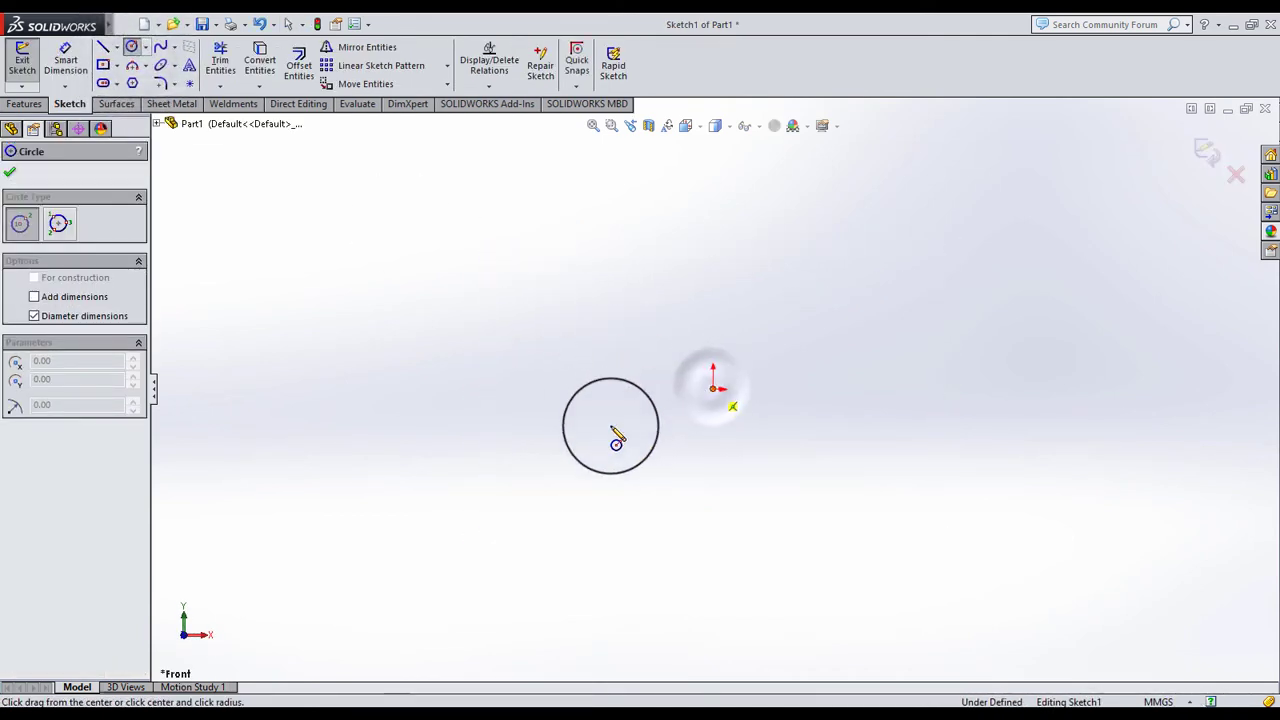
pyautogui.click(620, 437)
pyautogui.click(10, 175)
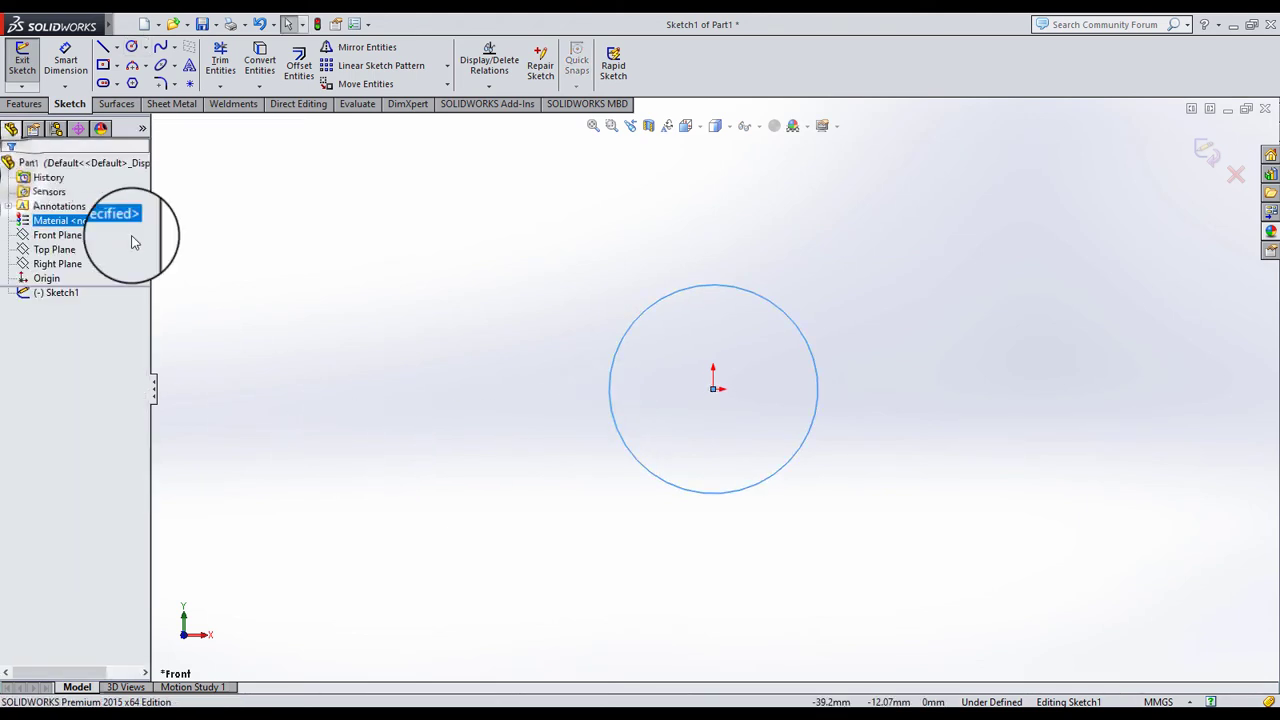
pyautogui.click(65, 60)
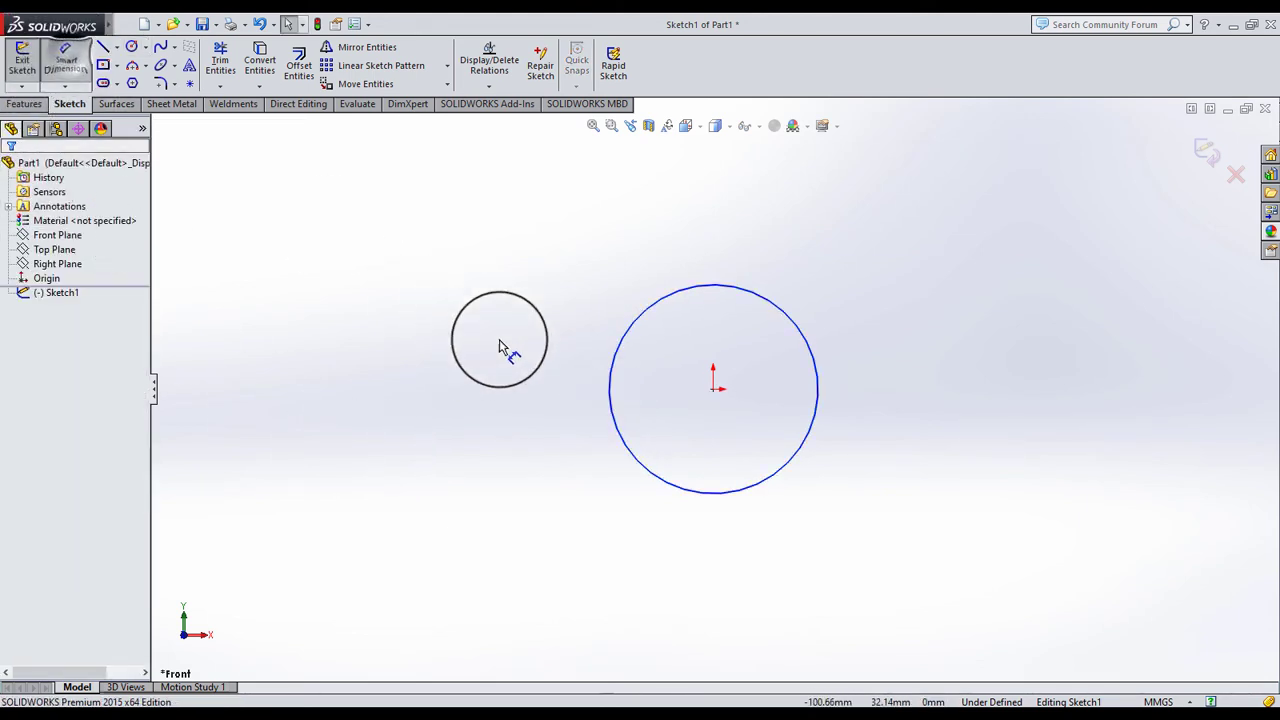
pyautogui.click(621, 350)
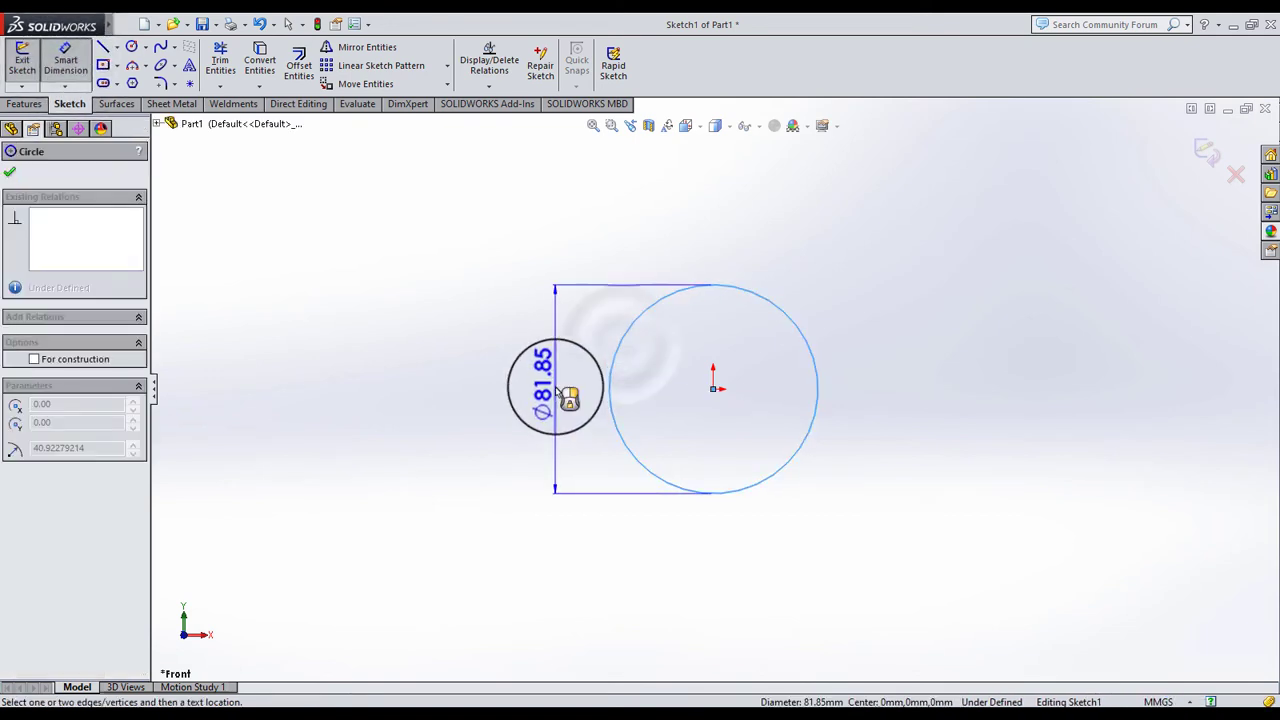
pyautogui.click(557, 392)
pyautogui.write('18')
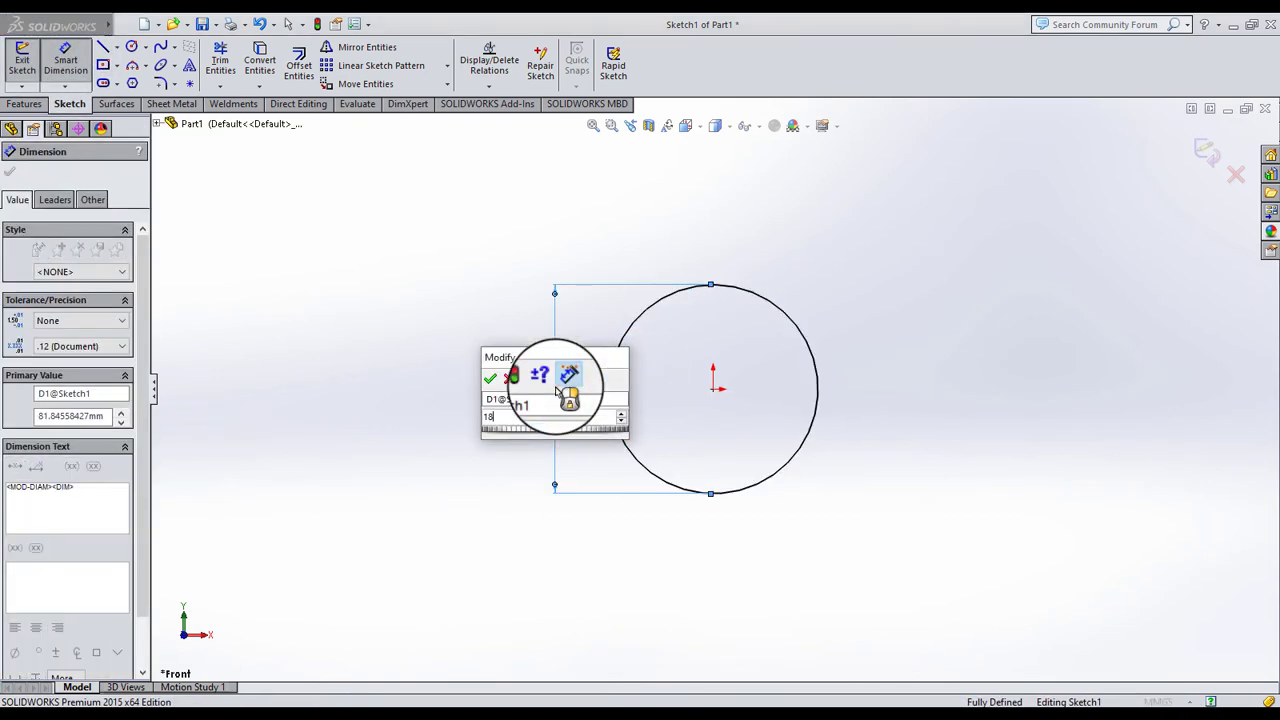
pyautogui.press('Return')
pyautogui.press('Escape')
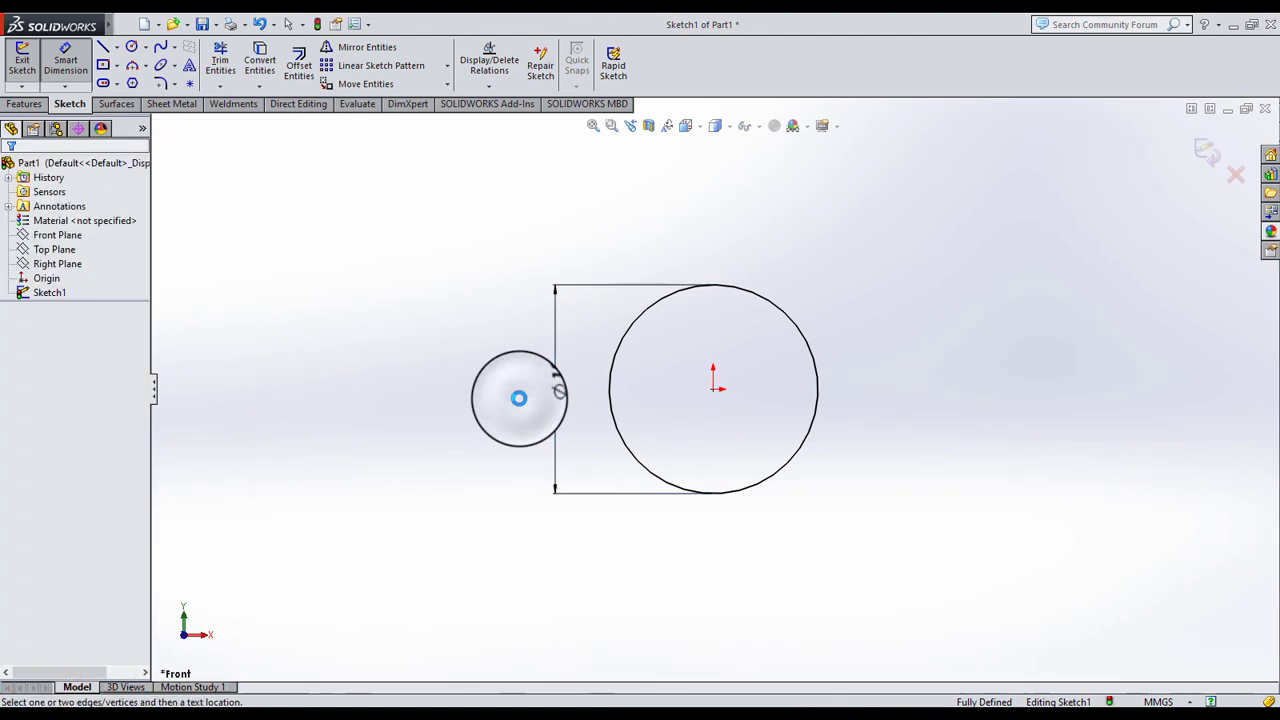
# Draw a concentric inner circle at the origin and dimension it 10 mm in diameter
pyautogui.click(130, 50)
pyautogui.click(713, 388)
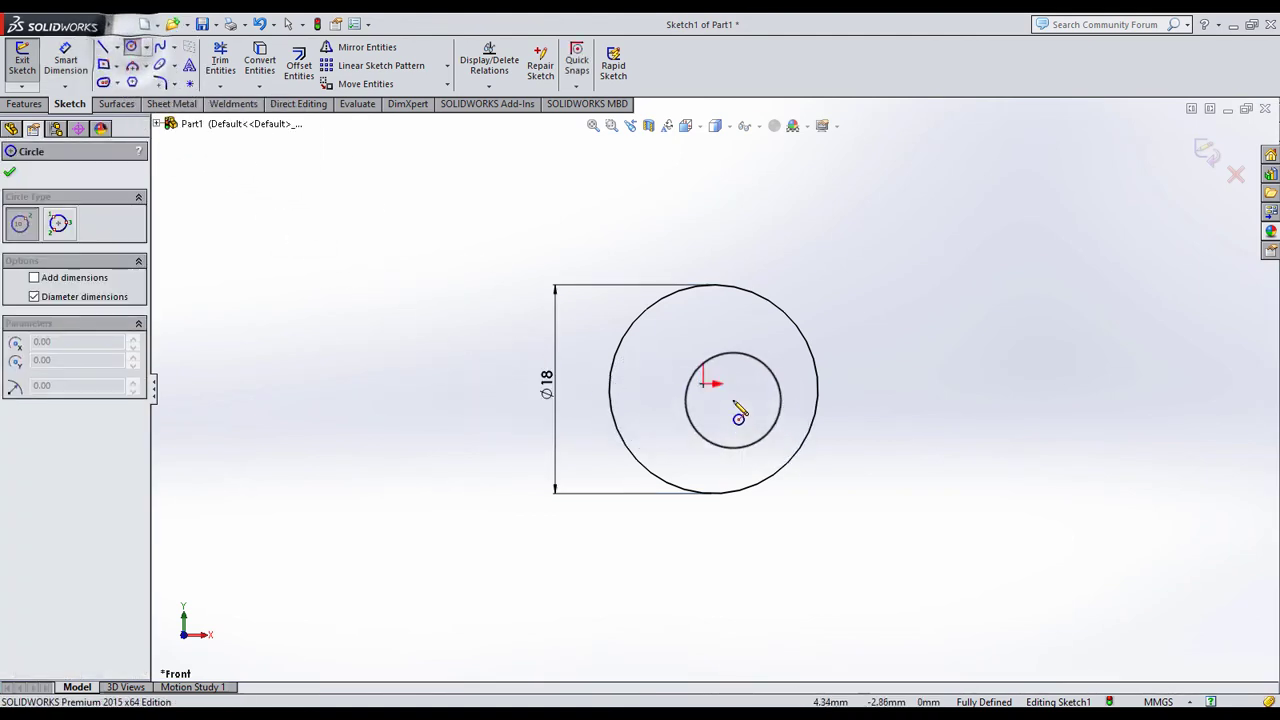
pyautogui.click(703, 455)
pyautogui.click(65, 60)
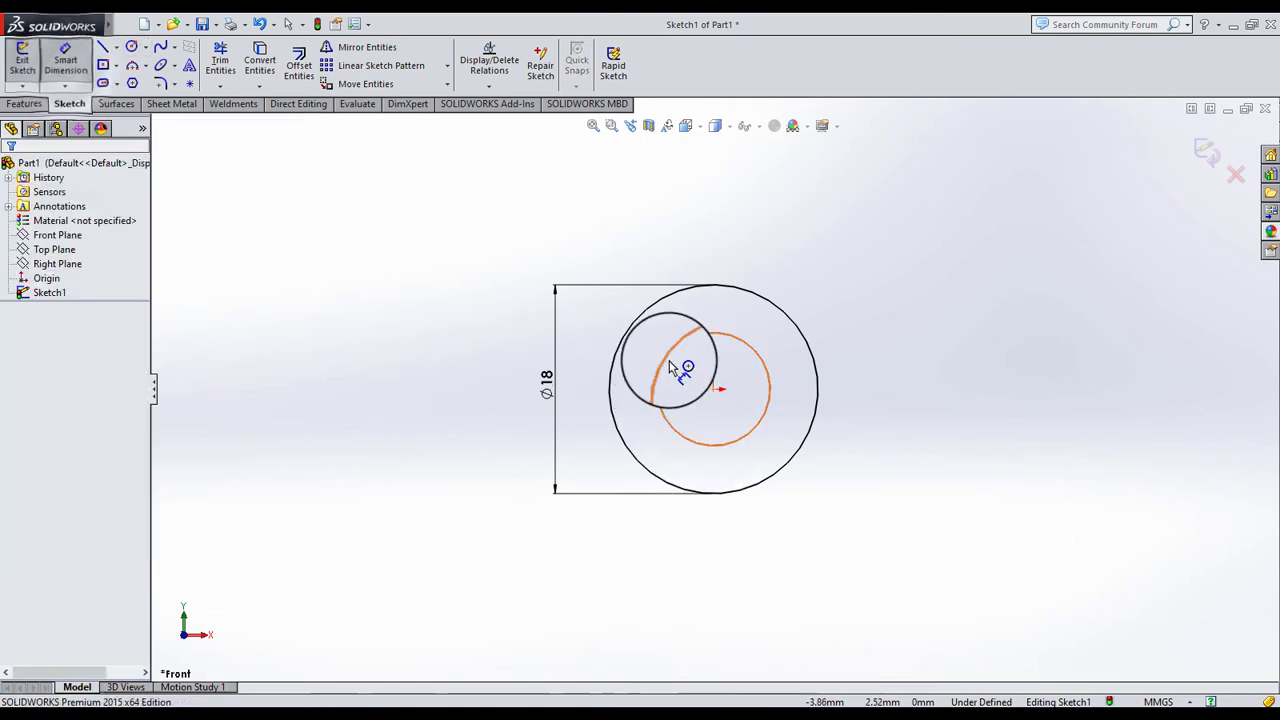
pyautogui.click(658, 385)
pyautogui.click(580, 395)
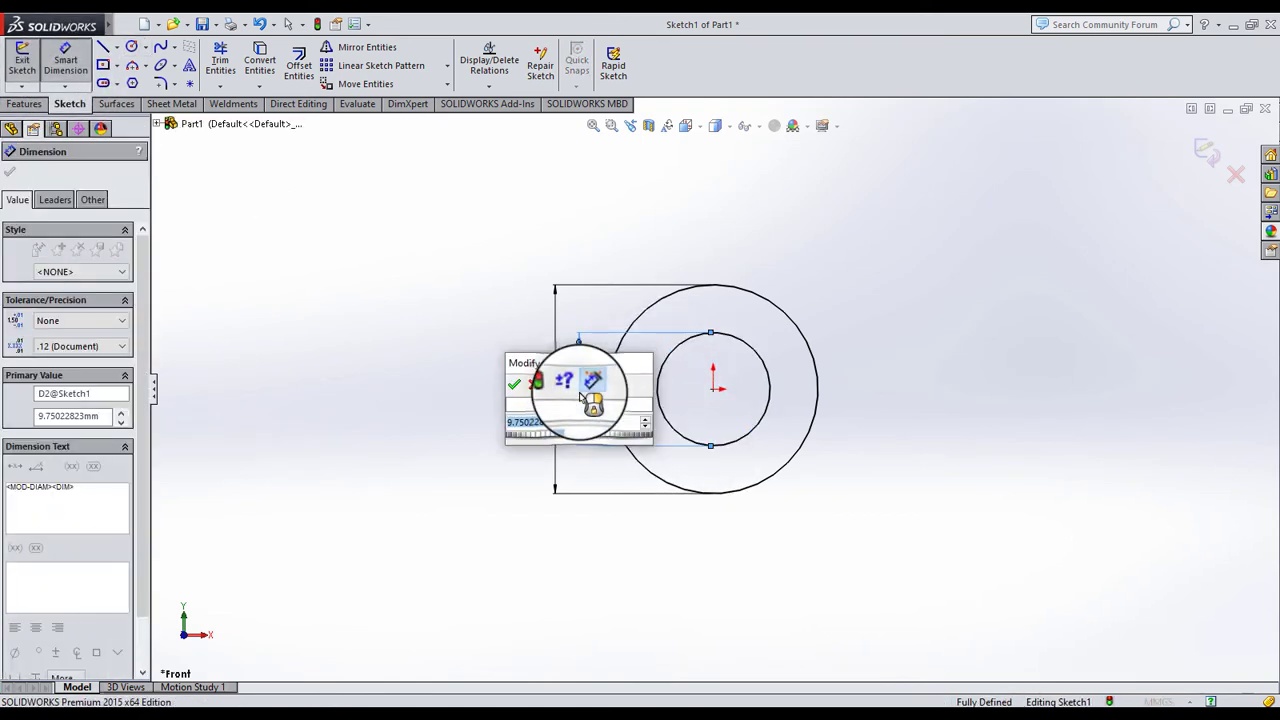
pyautogui.write('10')
pyautogui.press('Return')
pyautogui.click(487, 383)
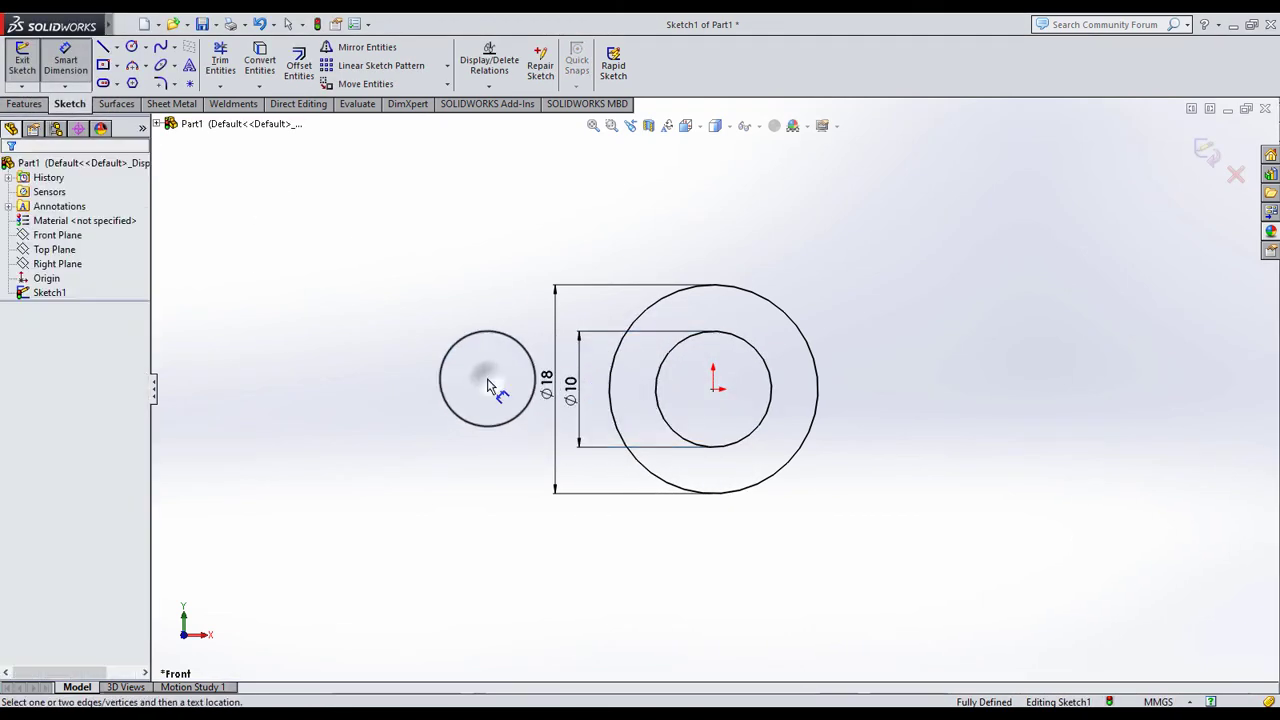
pyautogui.click(24, 103)
pyautogui.click(42, 68)
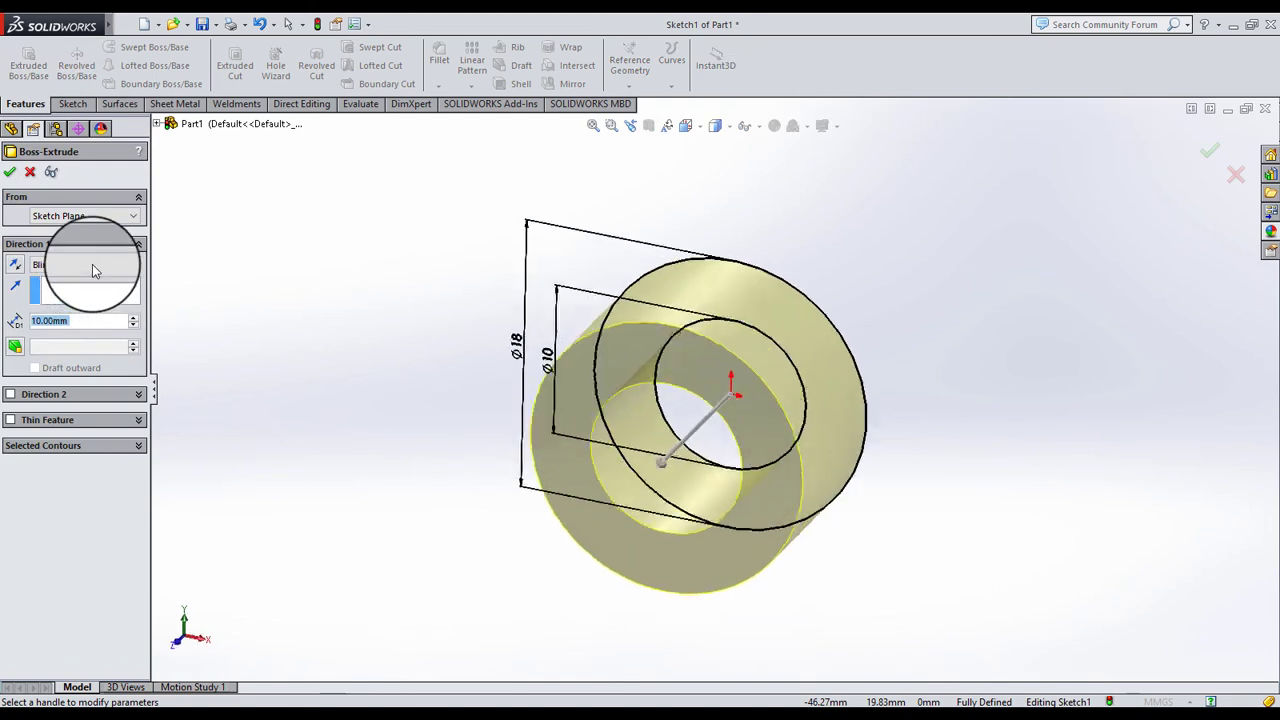
# Extrude the Ø18/Ø10 circle sketch 8 mm Mid Plane into a solid ring
pyautogui.click(88, 266)
pyautogui.click(79, 328)
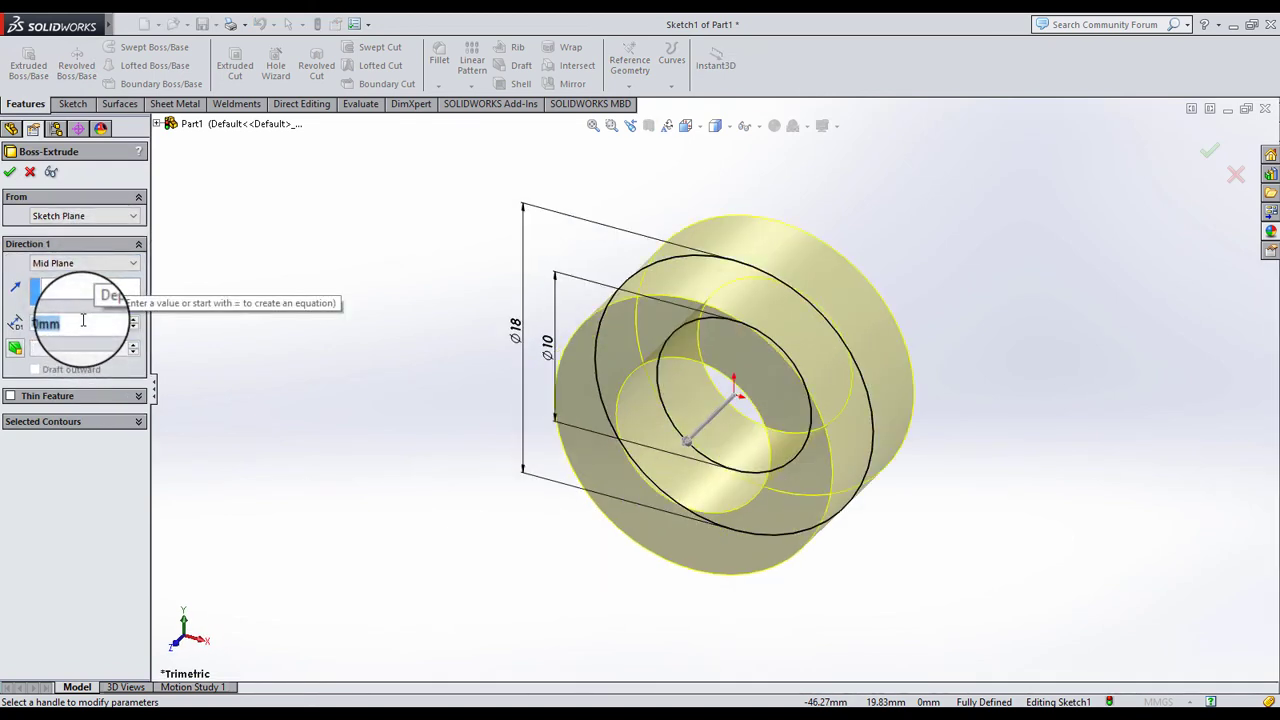
pyautogui.write('8')
pyautogui.press('Return')
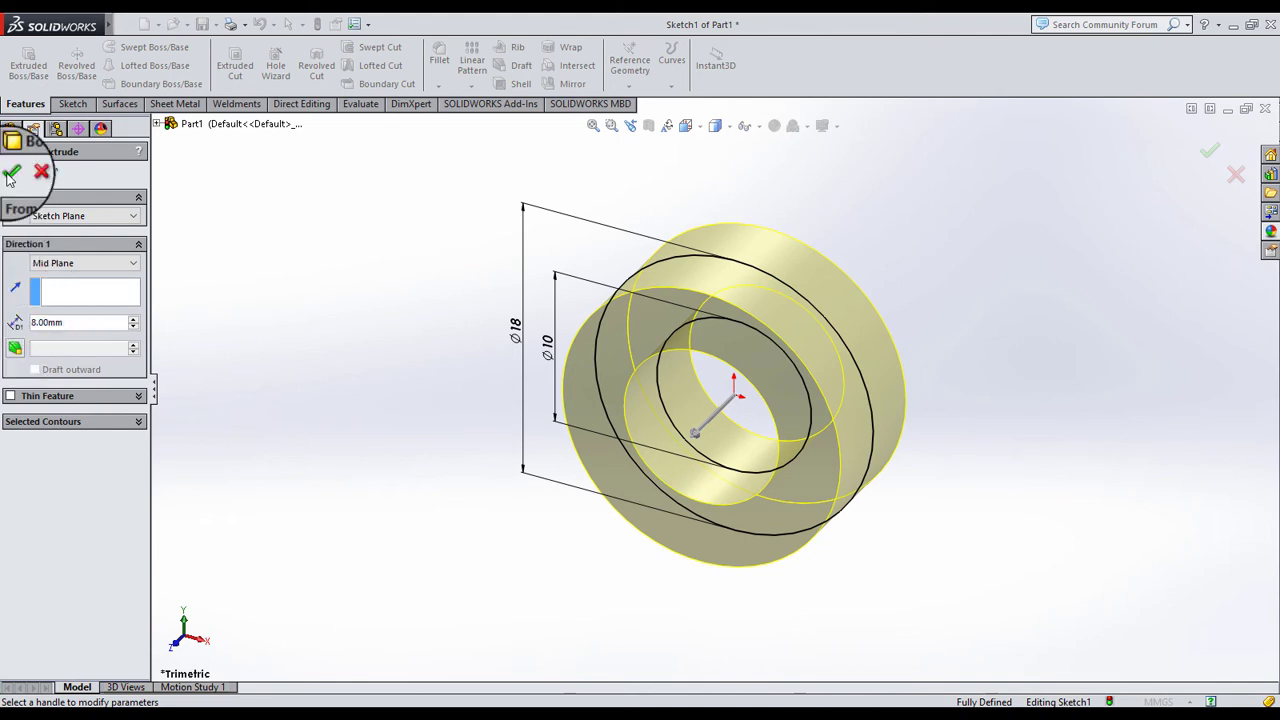
pyautogui.click(11, 174)
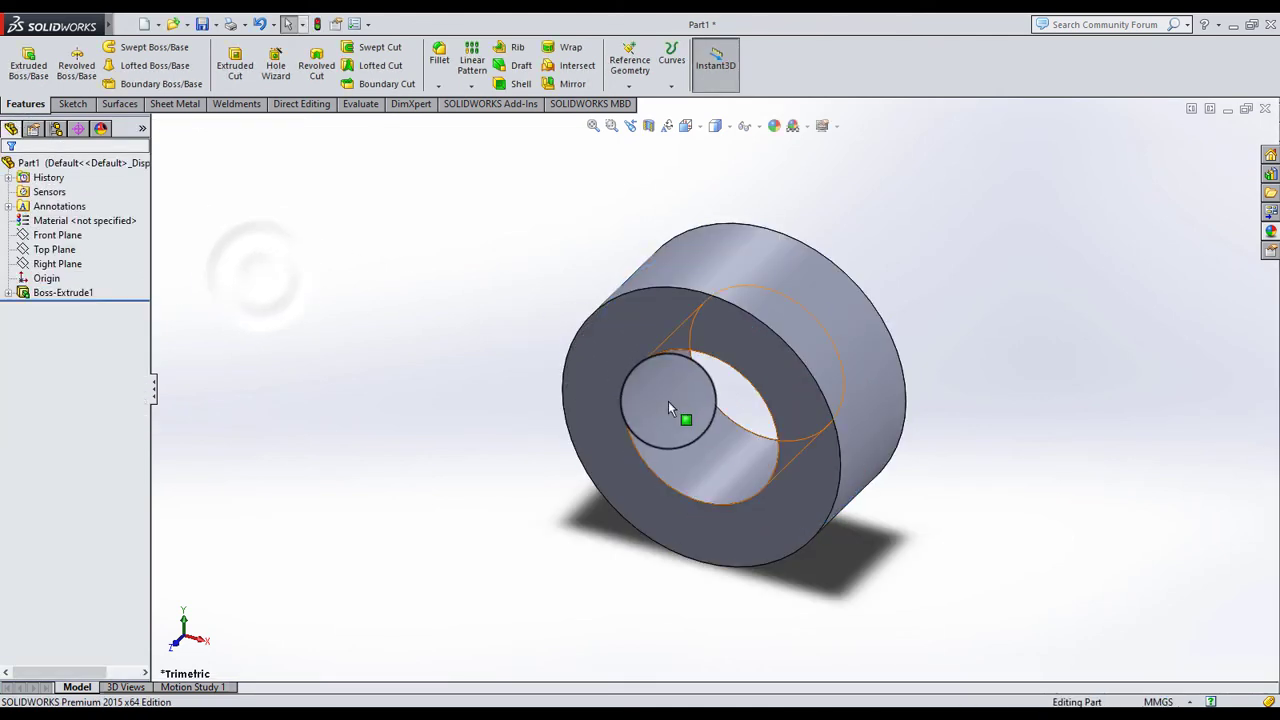
pyautogui.click(8, 228)
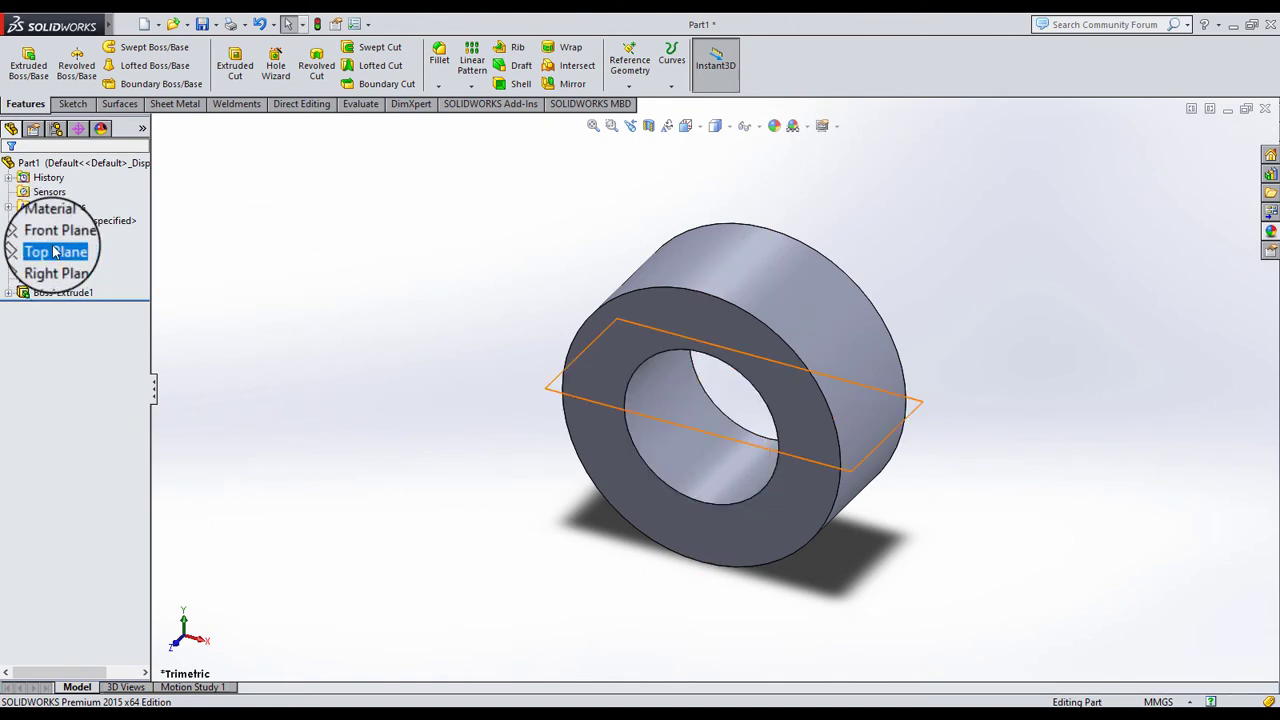
# Create Plane1, a reference plane offset 9 mm from Top Plane beside the ring
pyautogui.moveTo(691, 449)
pyautogui.mouseDown(button='middle')
pyautogui.moveTo(835, 423)
pyautogui.moveTo(822, 442)
pyautogui.mouseUp(button='middle')
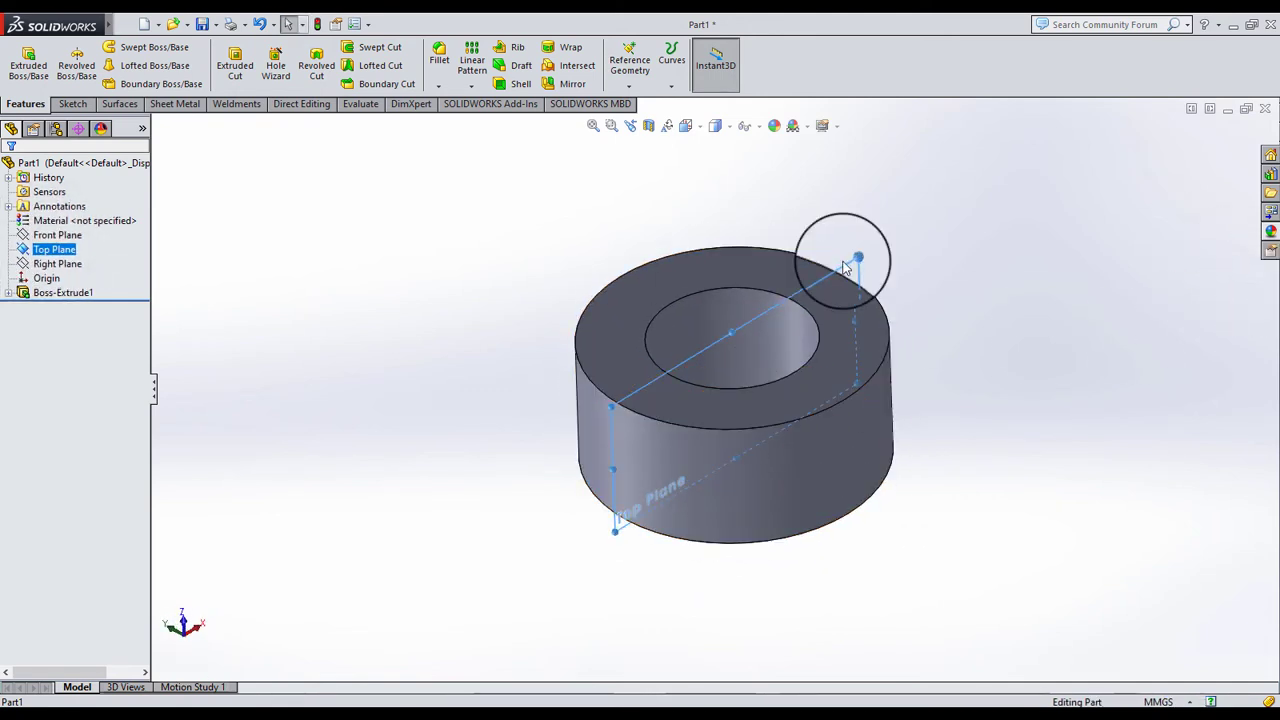
pyautogui.click(630, 62)
pyautogui.click(640, 101)
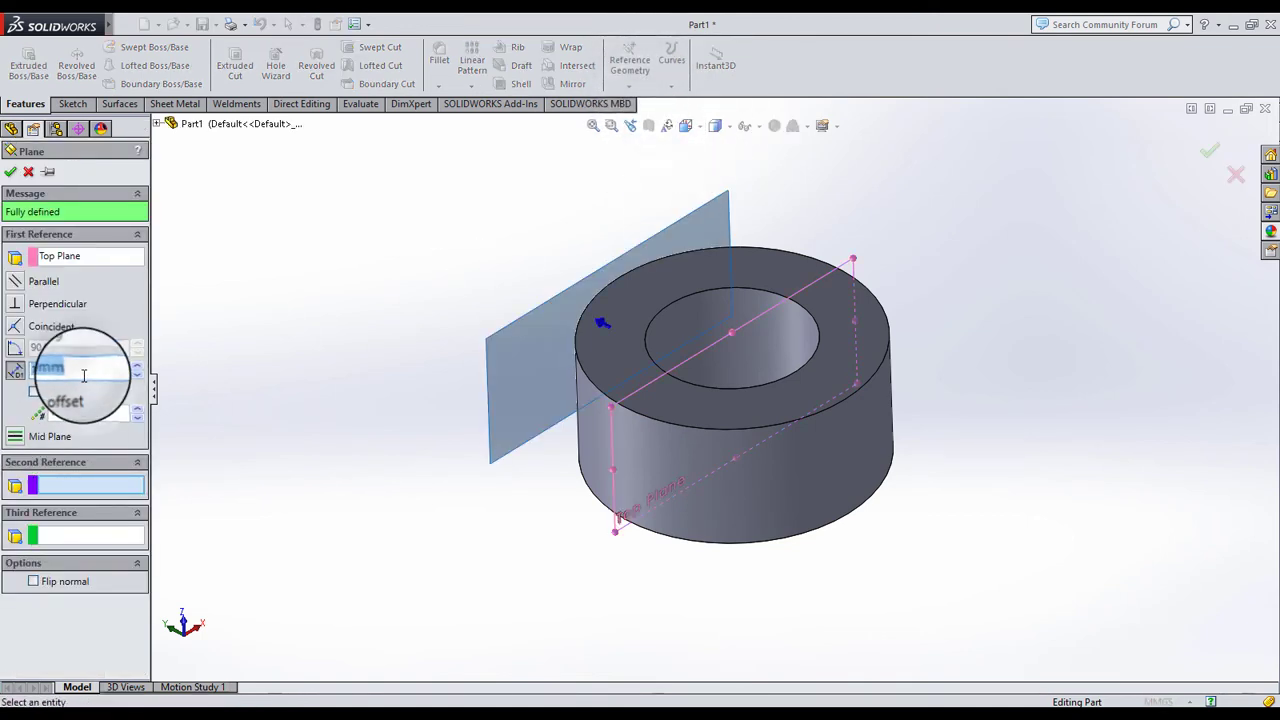
pyautogui.write('9')
pyautogui.press('Return')
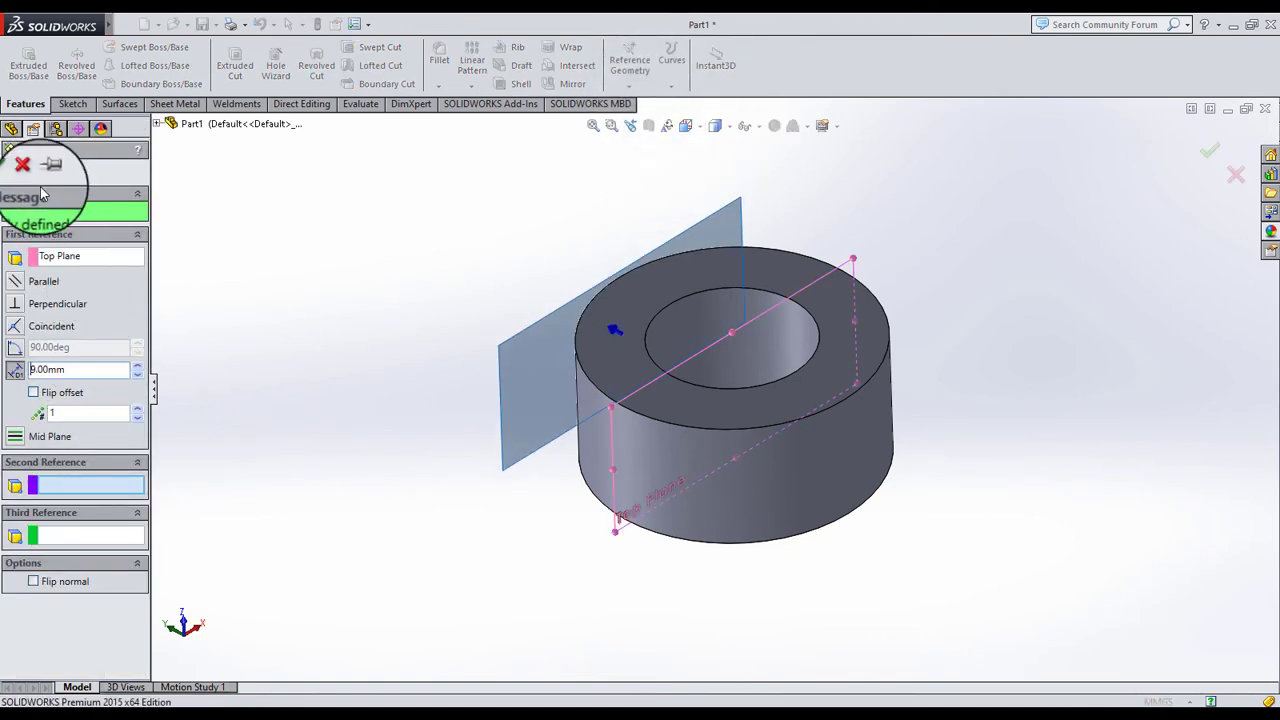
pyautogui.click(12, 170)
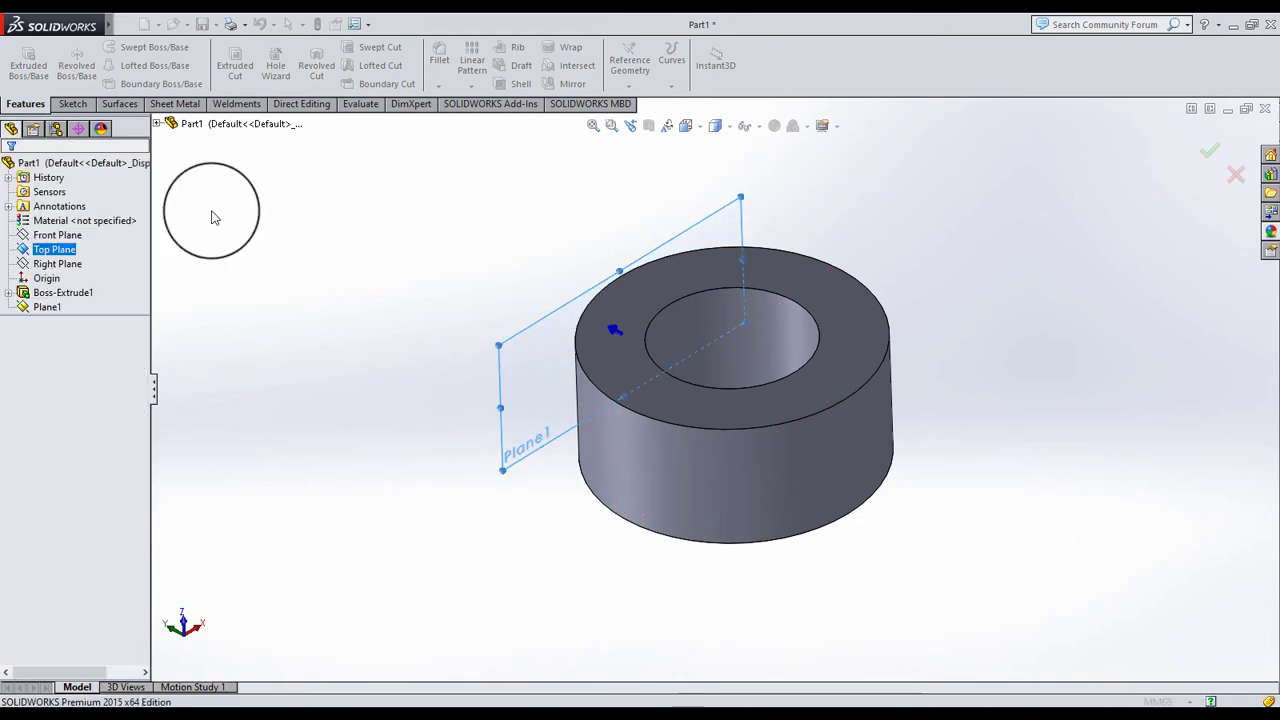
pyautogui.doubleClick(45, 307)
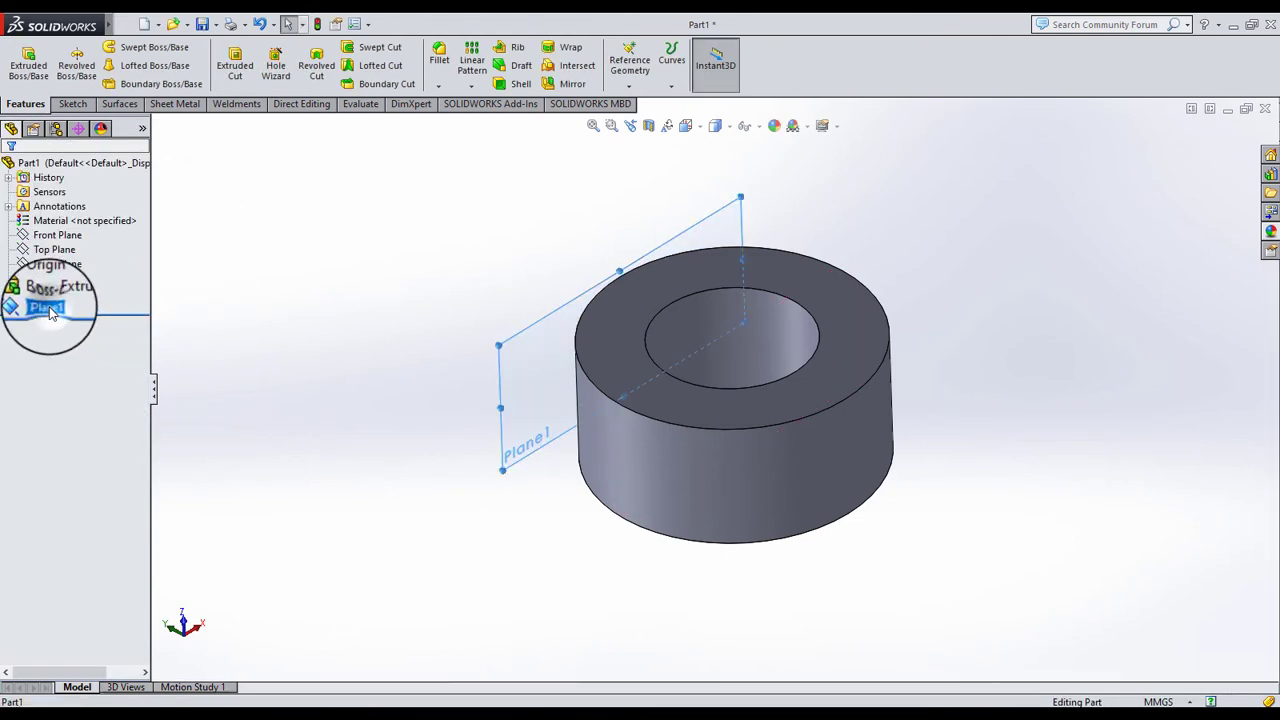
# Start a sketch on Plane1 viewed Normal To and draw a circle at the origin
pyautogui.click(52, 283)
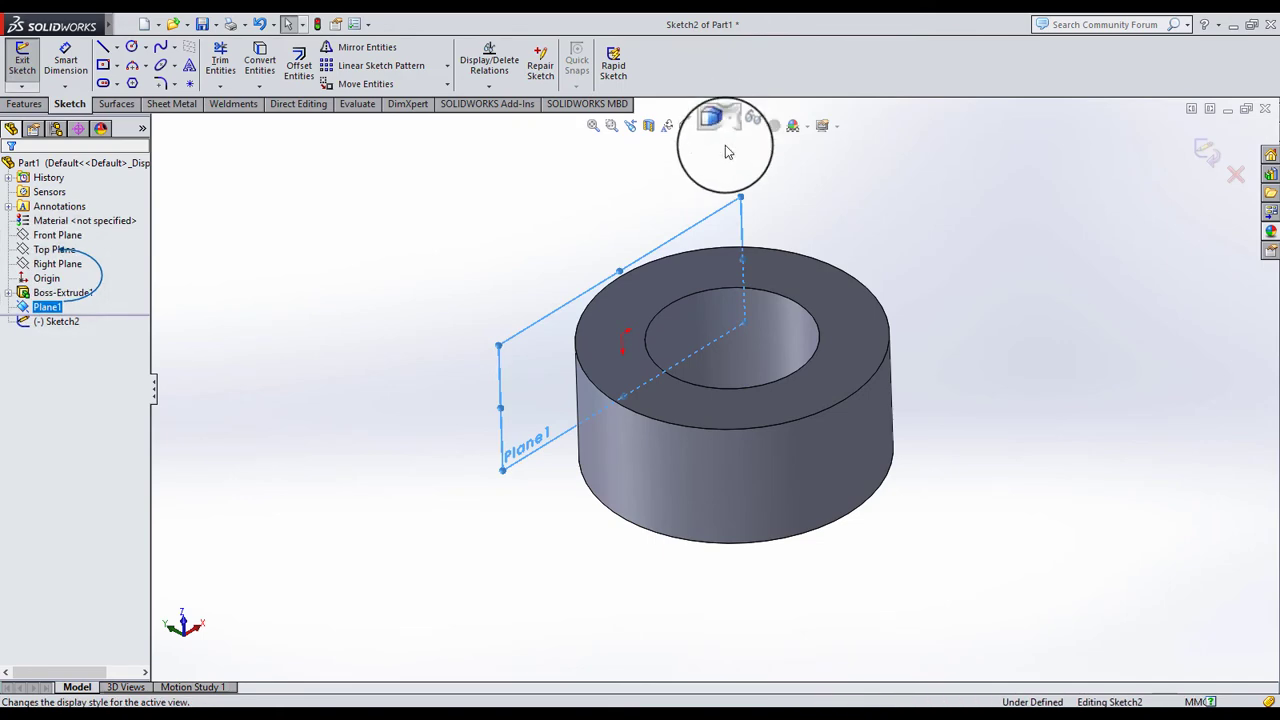
pyautogui.click(686, 124)
pyautogui.click(765, 200)
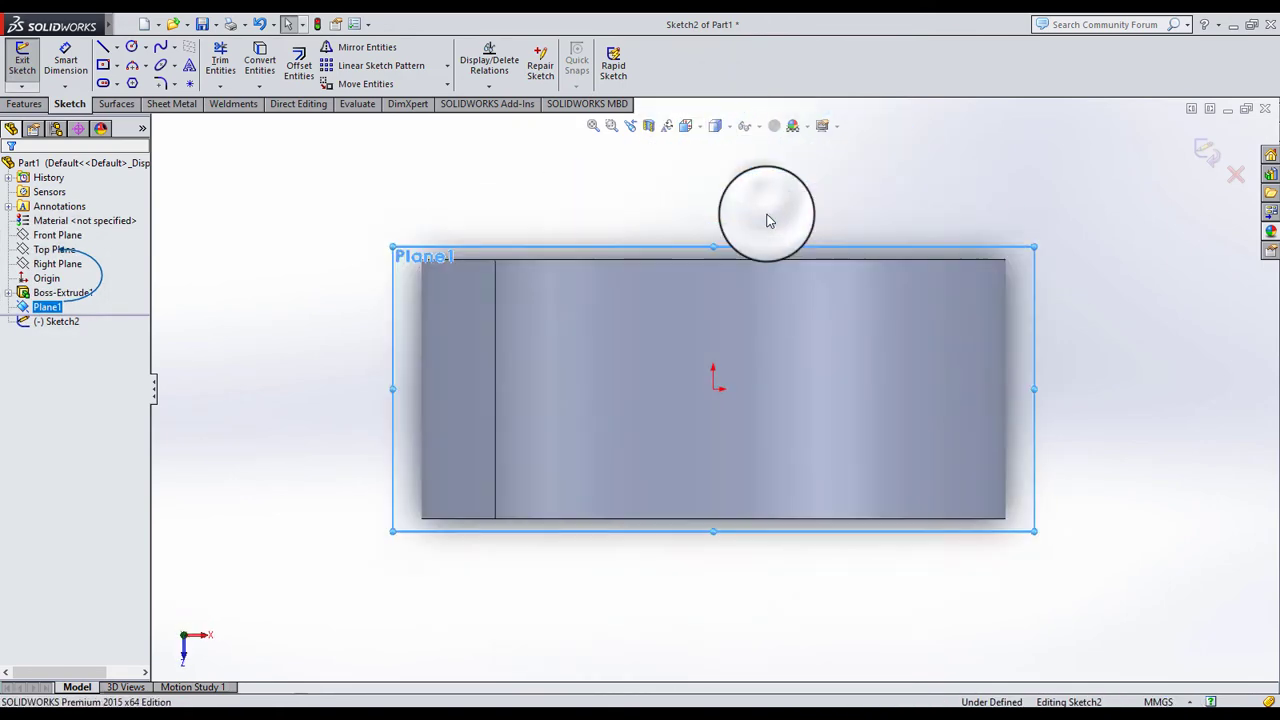
pyautogui.click(695, 195)
pyautogui.click(131, 47)
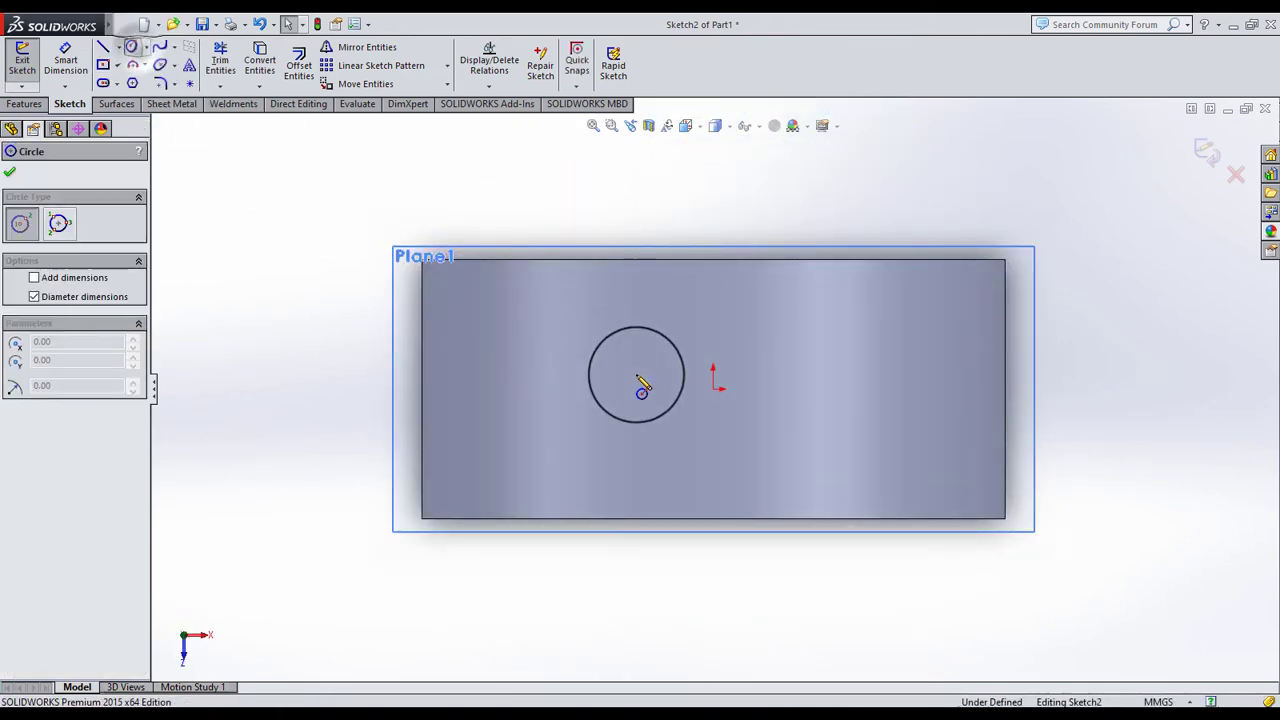
pyautogui.click(694, 440)
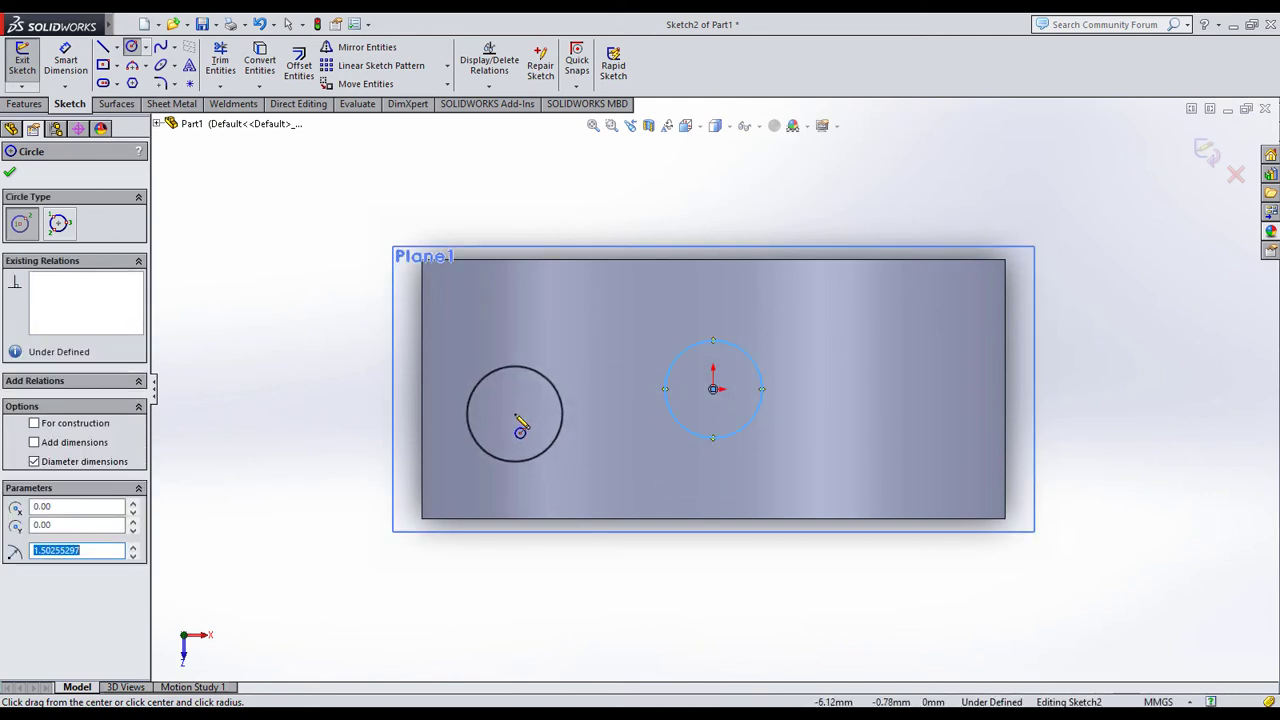
# Dimension the circle to 2 mm diameter and orbit back to a 3D view
pyautogui.click(65, 58)
pyautogui.moveTo(658, 395); pyautogui.dragTo(676, 375)
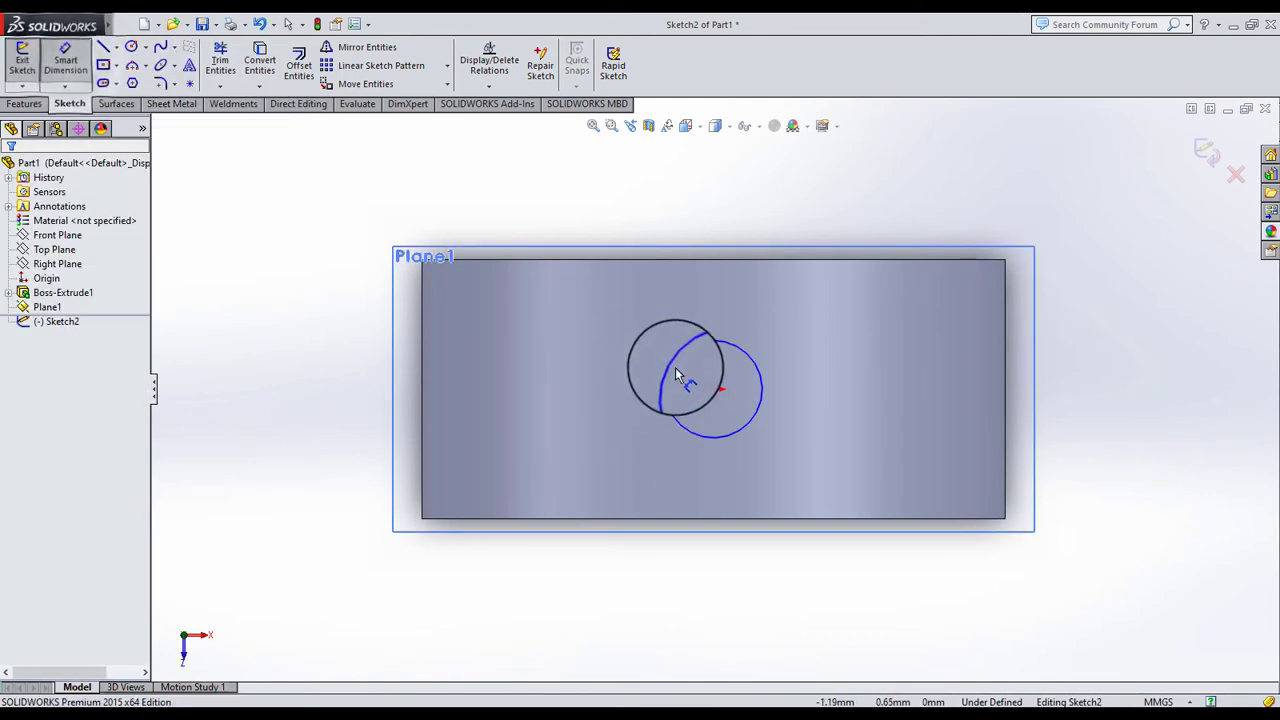
pyautogui.click(643, 406)
pyautogui.click(641, 410)
pyautogui.write('2')
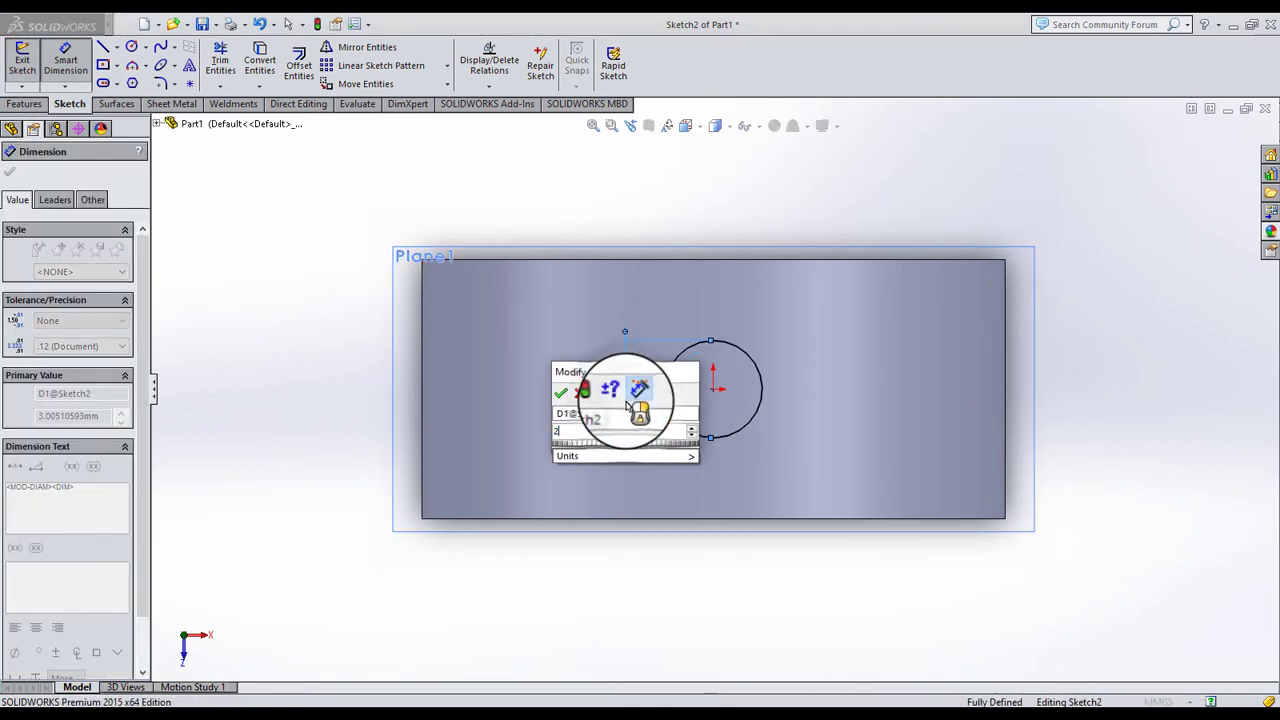
pyautogui.press('Return')
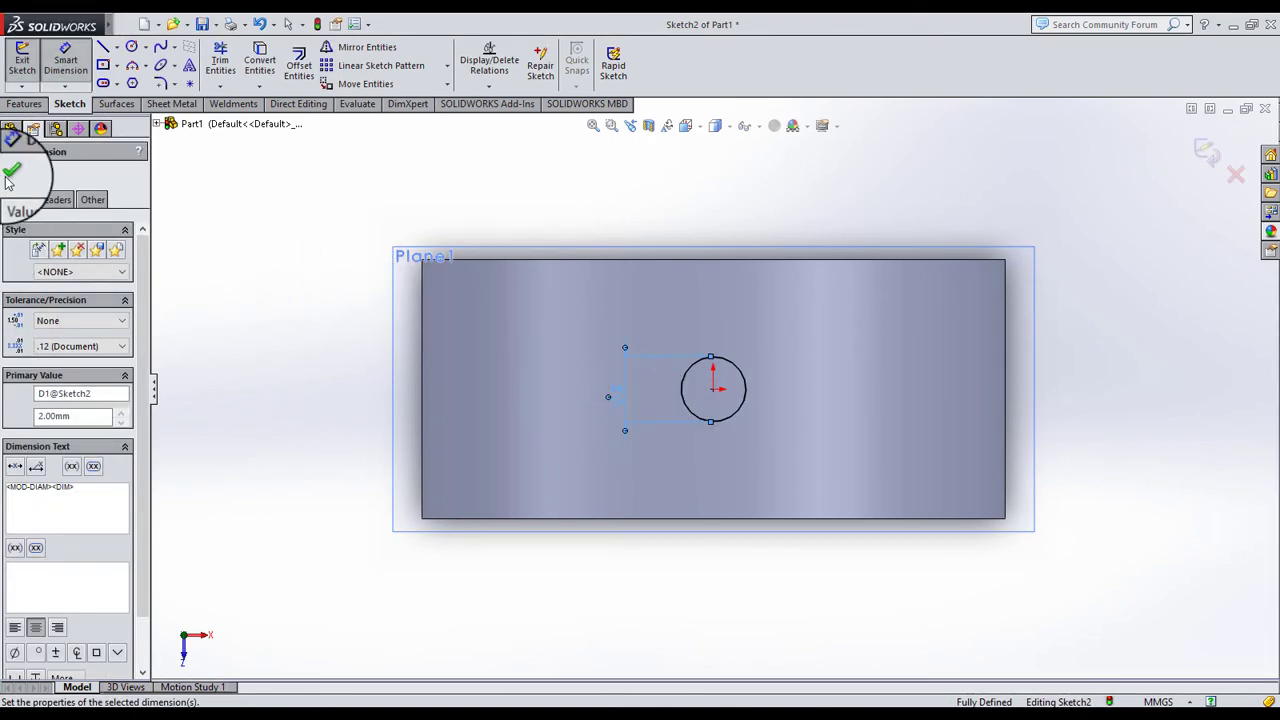
pyautogui.click(12, 177)
pyautogui.moveTo(391, 283); pyautogui.dragTo(619, 407, button='middle')
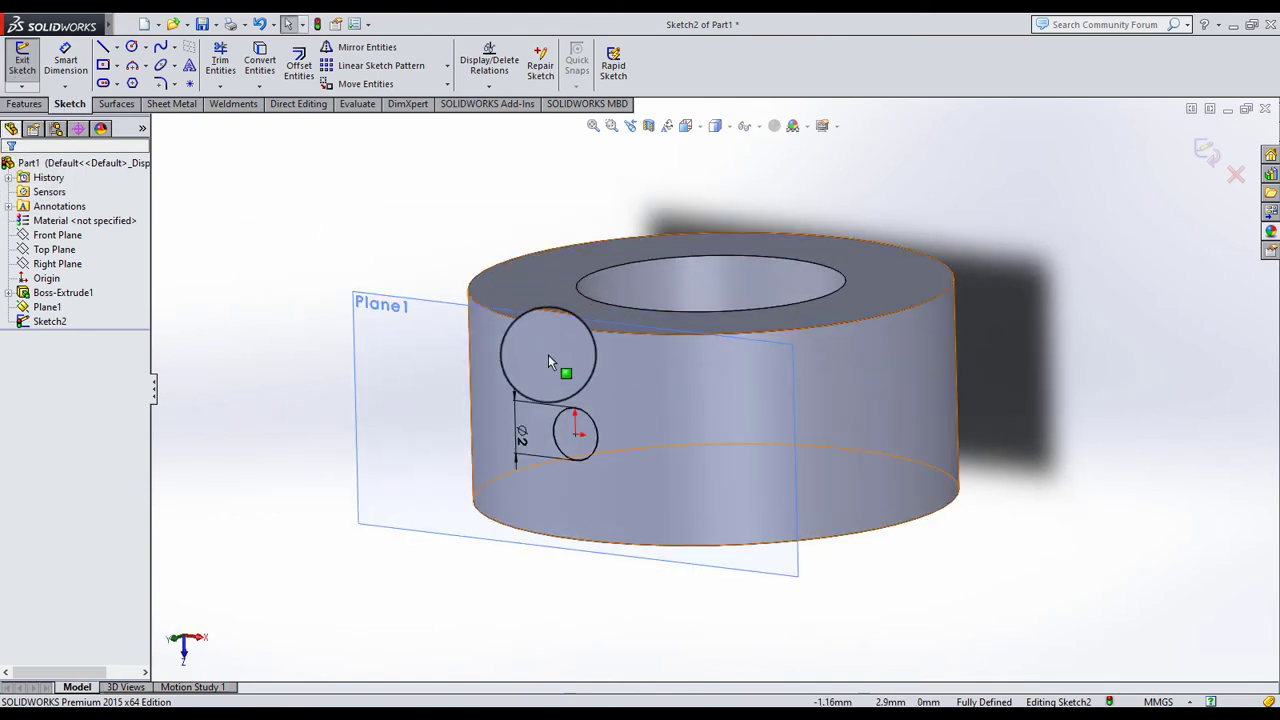
pyautogui.click(24, 104)
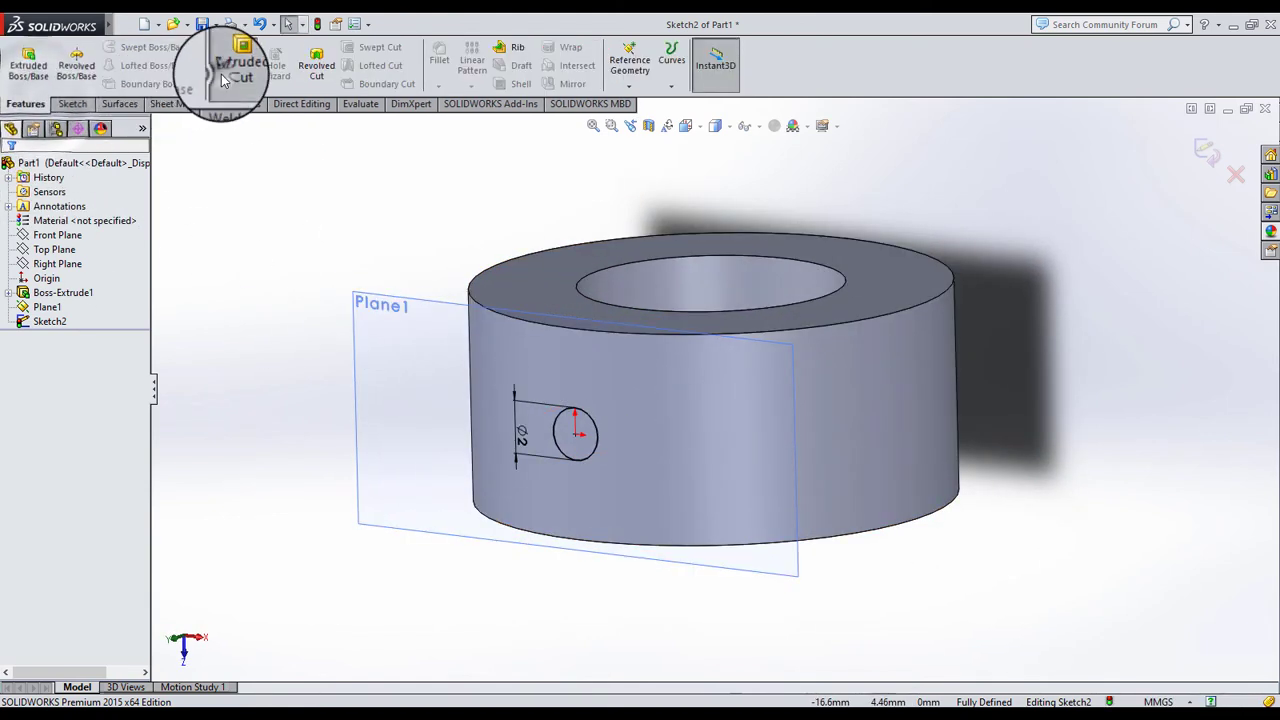
# Cut the Ø2 circle Blind 2.00 mm into the ring's side as Cut-Extrude1
pyautogui.click(234, 65)
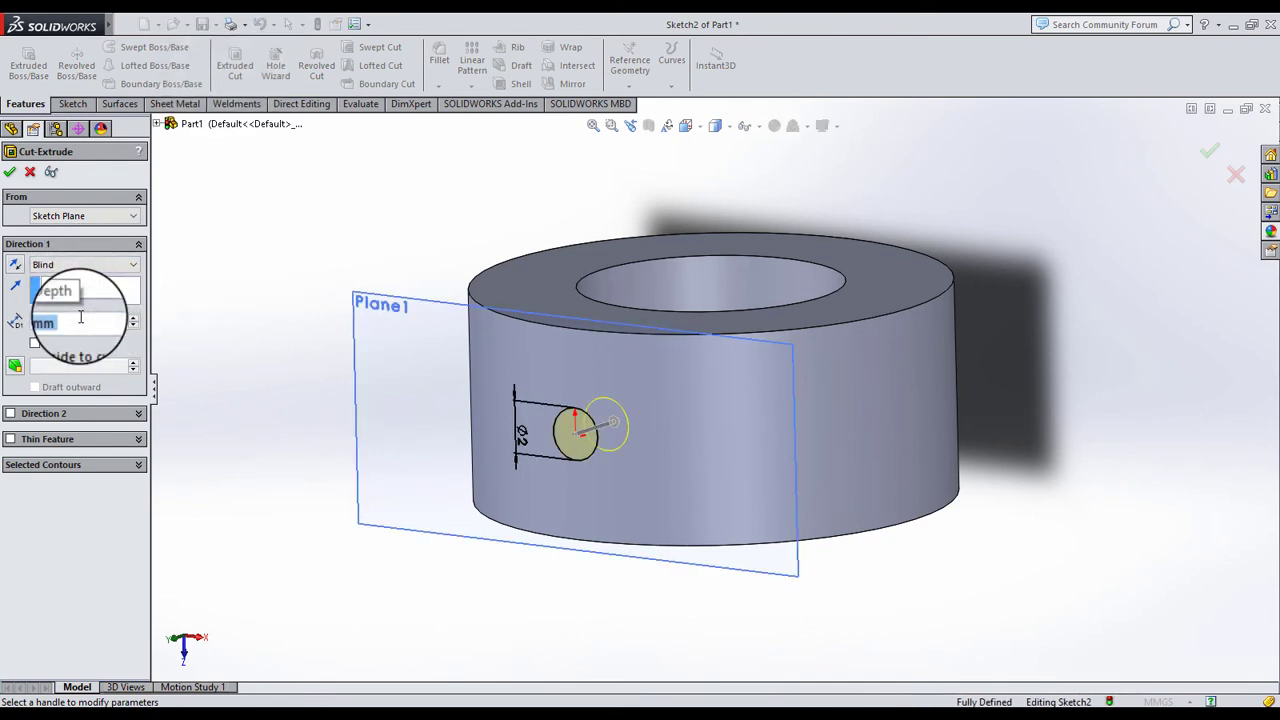
pyautogui.click(11, 174)
pyautogui.click(295, 245)
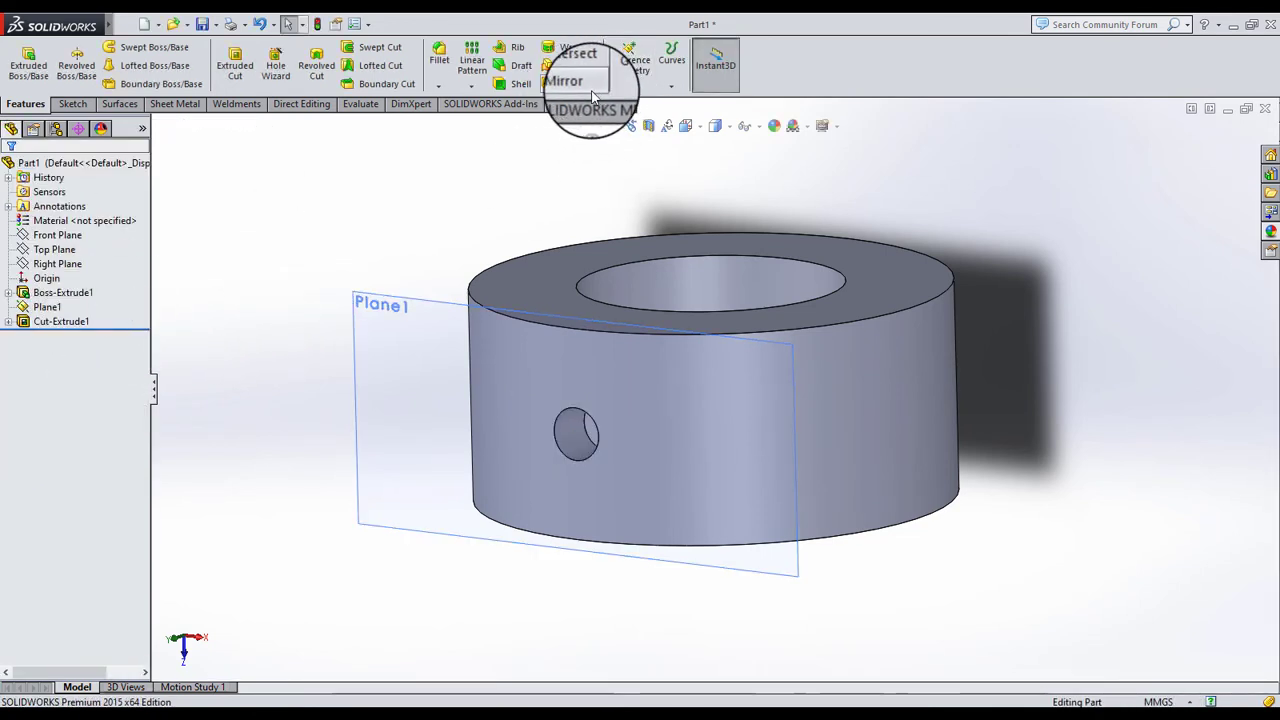
pyautogui.click(470, 86)
# Circular-pattern Cut-Extrude1 six times over 360° about the ring's top circular edge
pyautogui.click(481, 118)
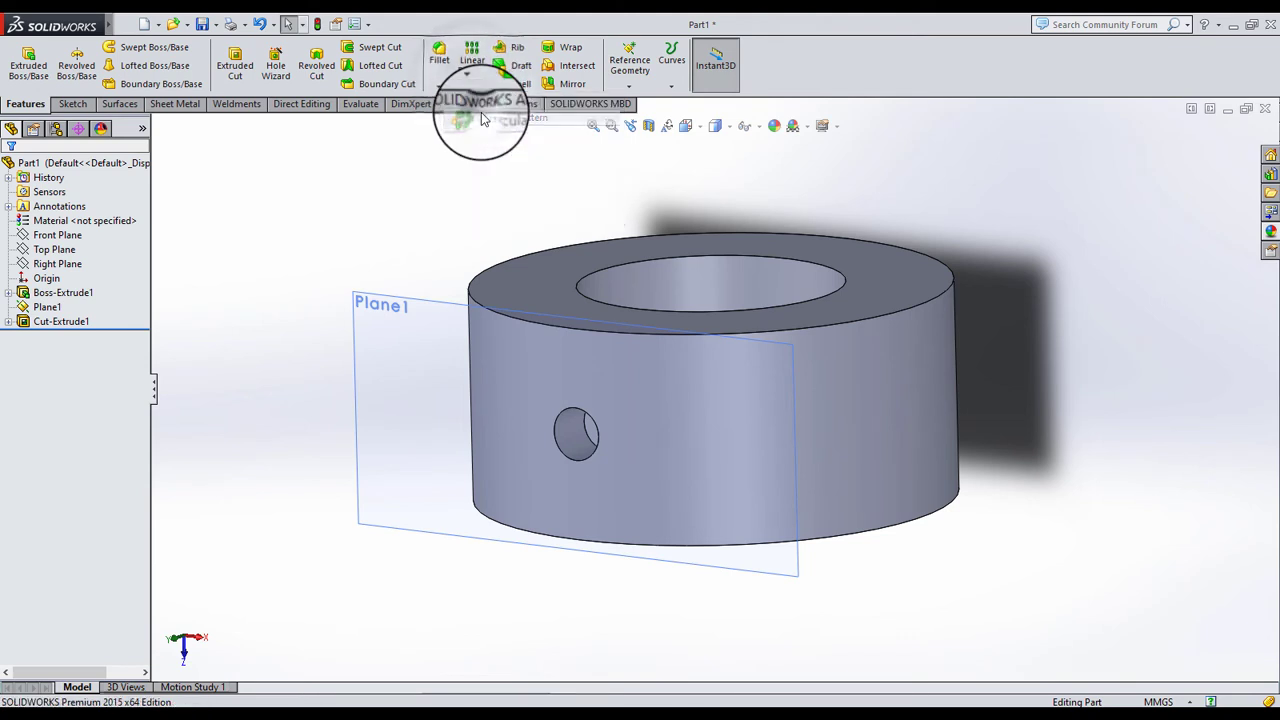
pyautogui.click(76, 224)
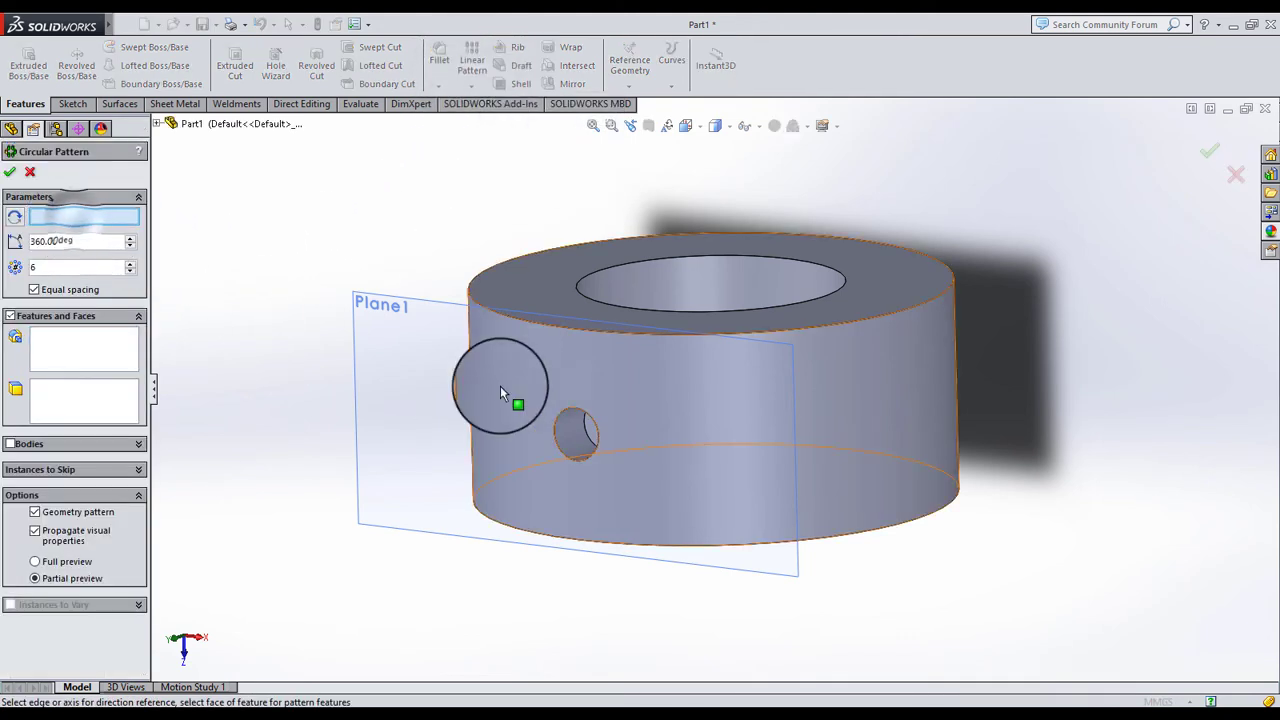
pyautogui.click(558, 328)
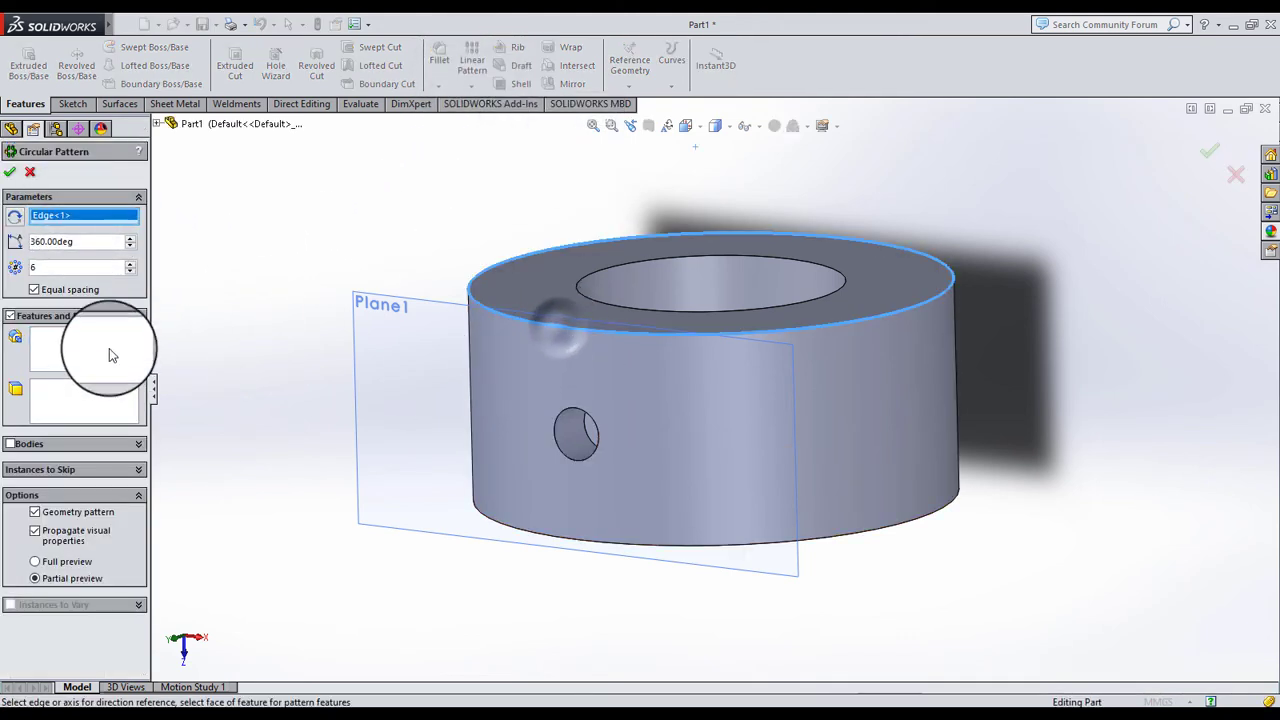
pyautogui.click(62, 345)
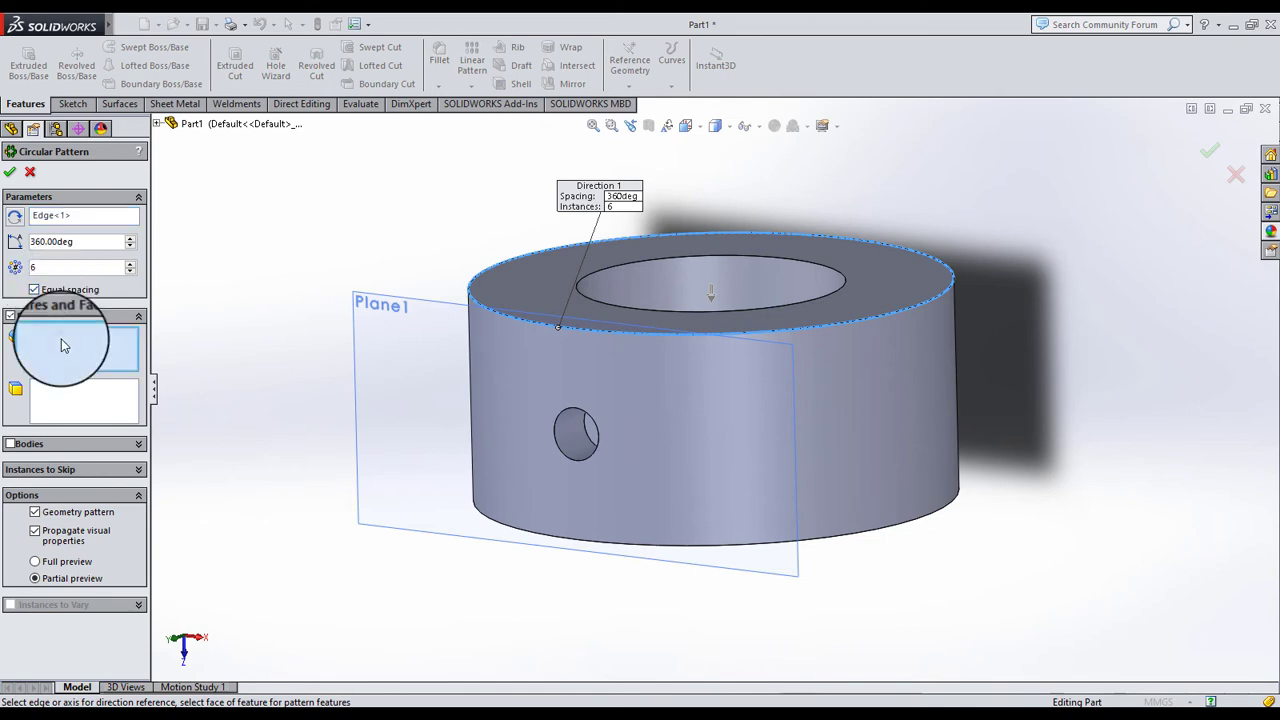
pyautogui.click(574, 450)
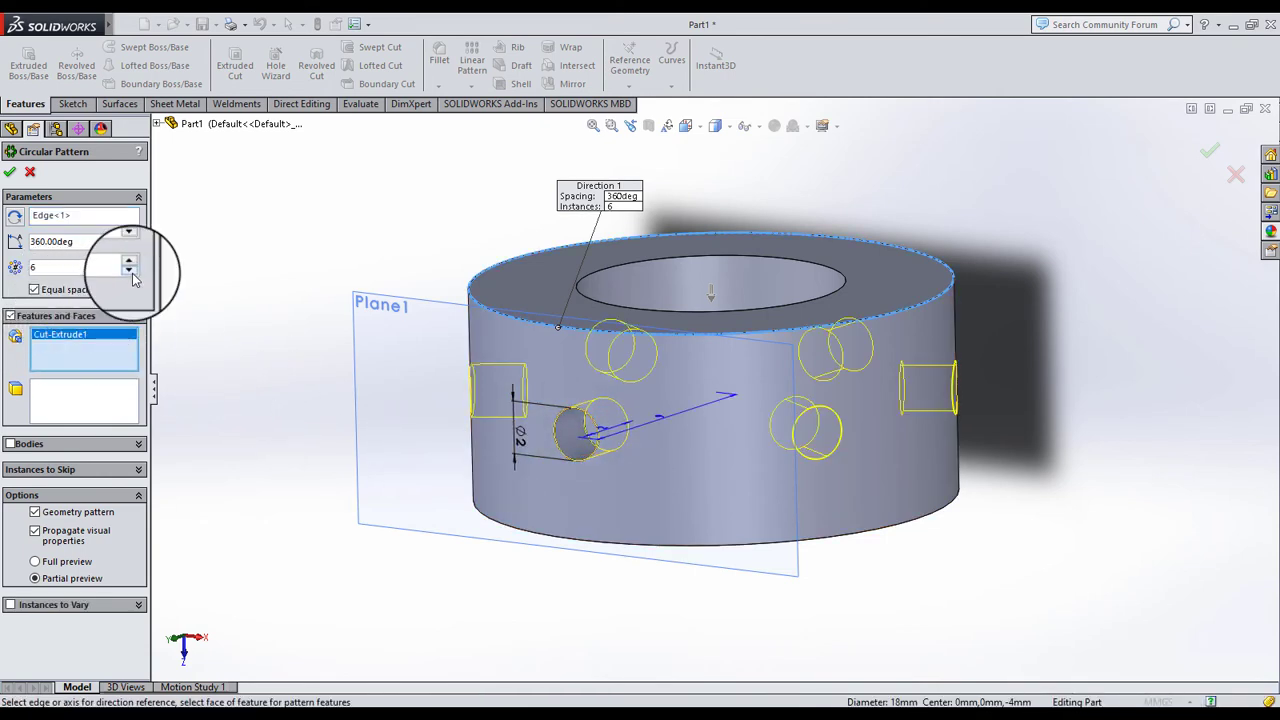
pyautogui.moveTo(617, 402); pyautogui.dragTo(617, 583, button='middle')
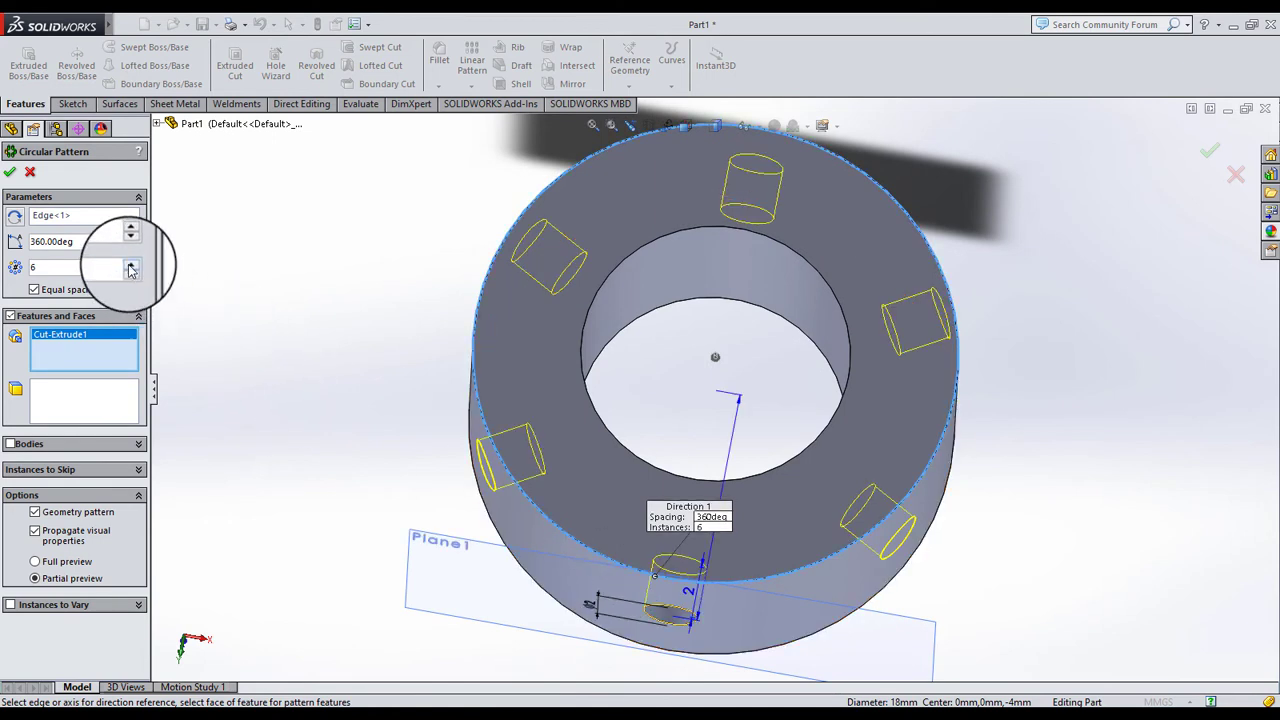
pyautogui.click(13, 164)
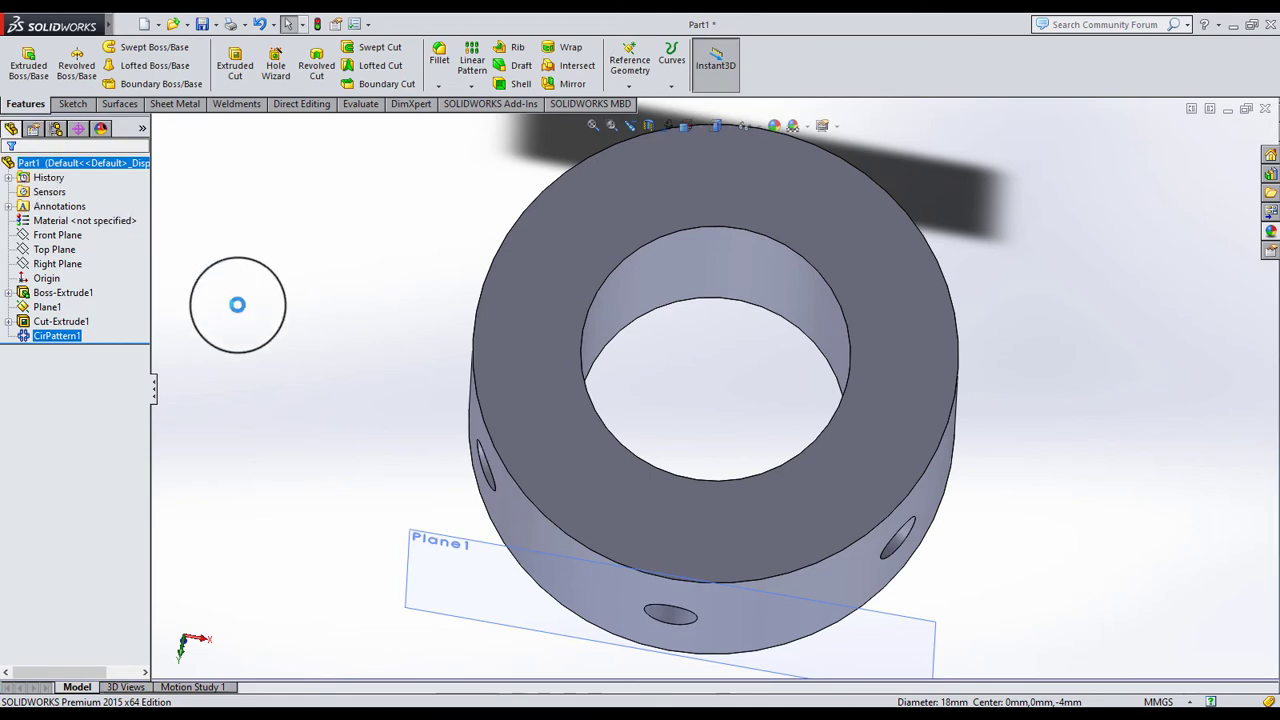
pyautogui.moveTo(478, 349); pyautogui.dragTo(529, 329, button='middle')
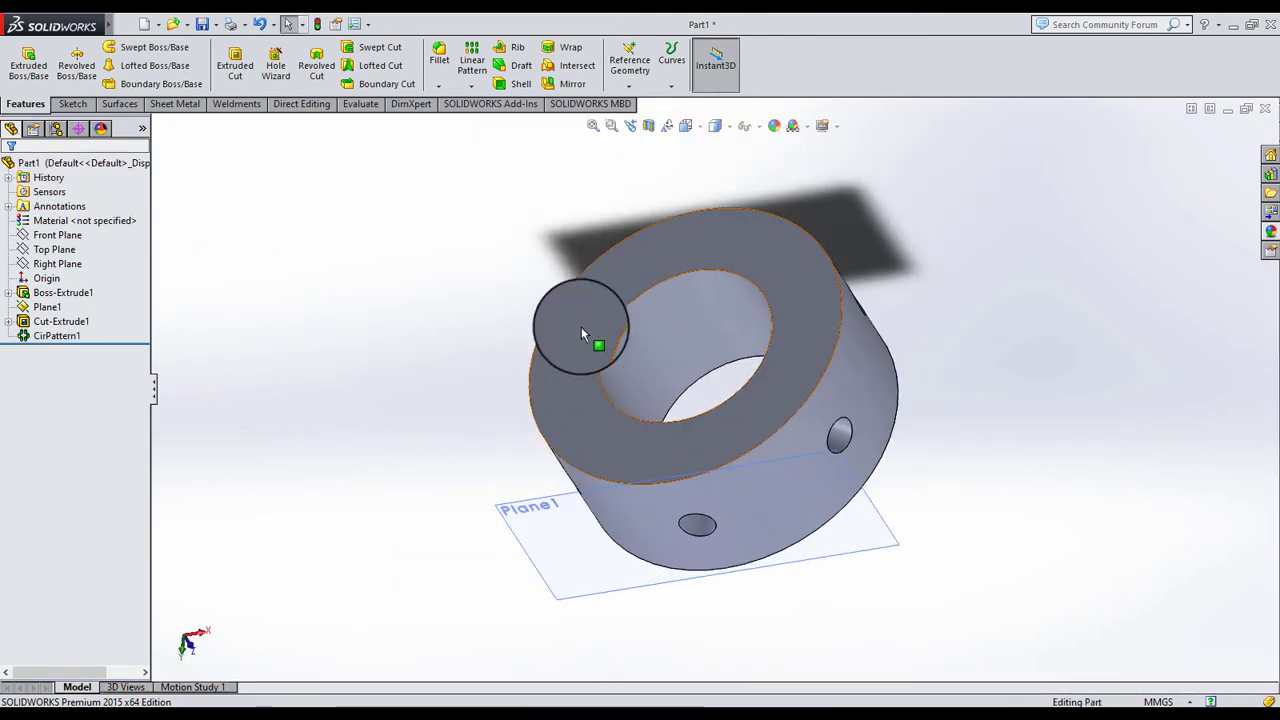
# Start a sketch on the ring's top face and convert its outer circular edge
pyautogui.click(614, 288)
pyautogui.click(634, 262)
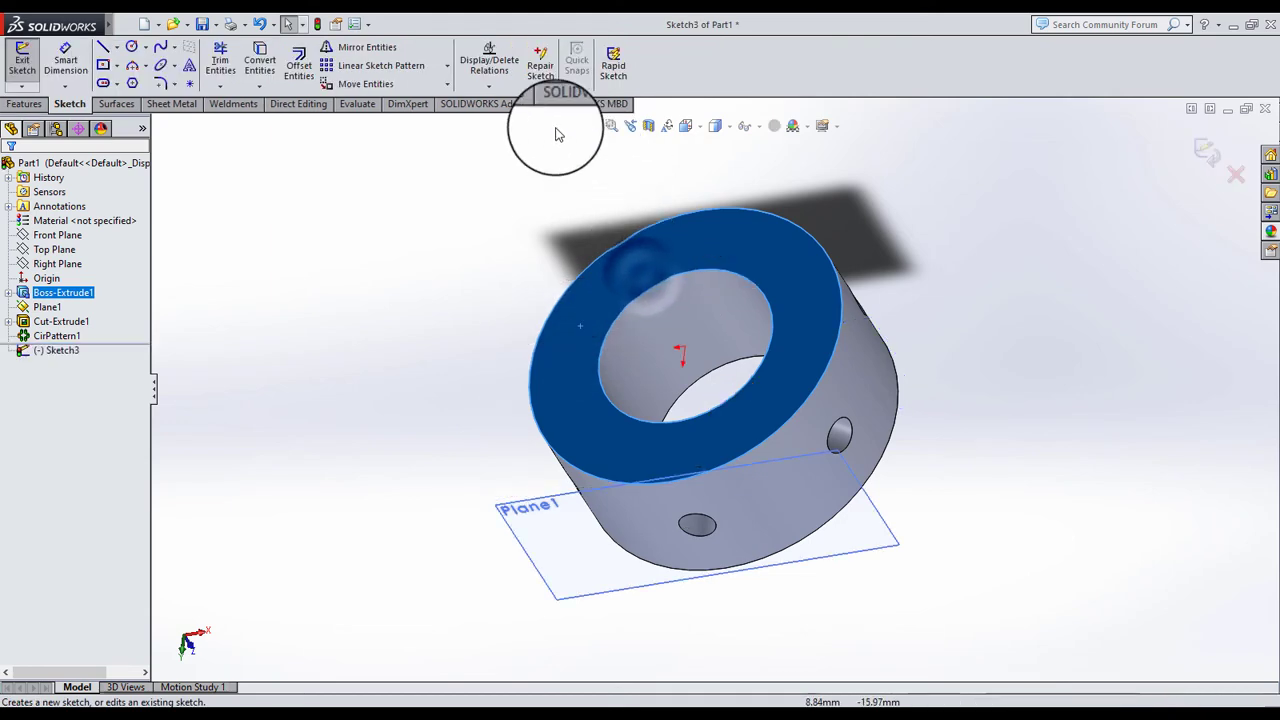
pyautogui.click(686, 128)
pyautogui.click(756, 205)
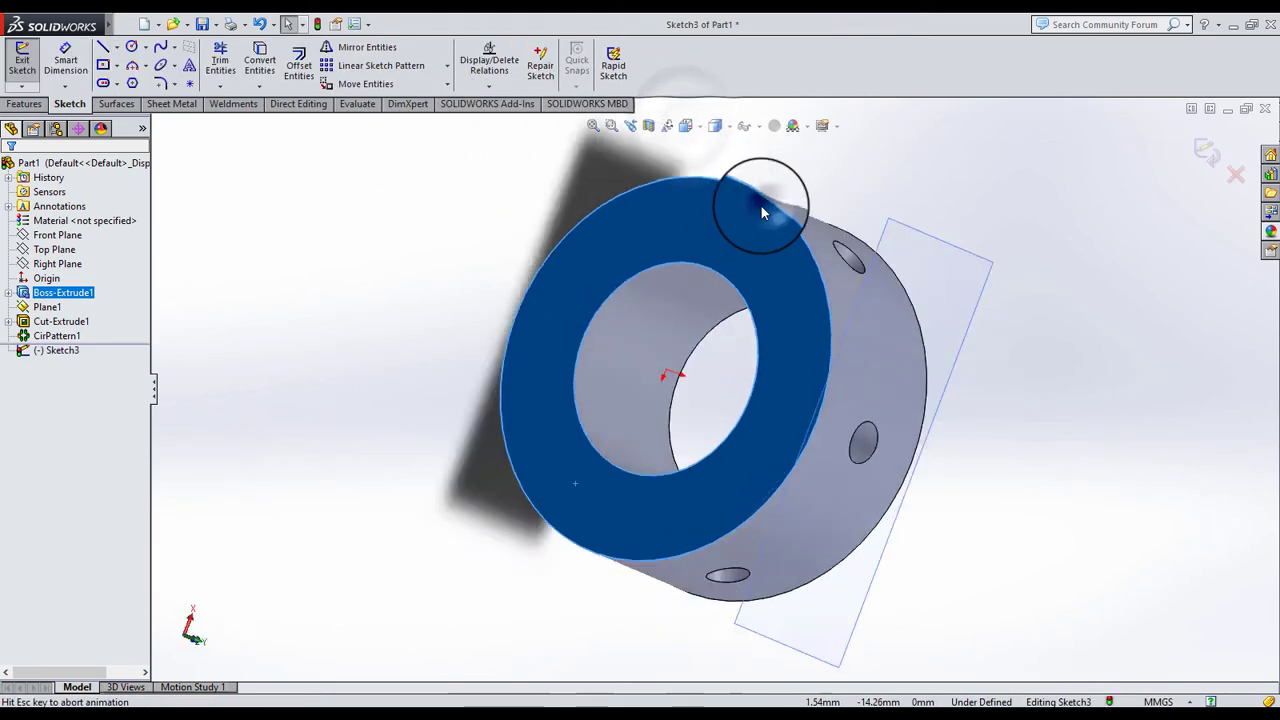
pyautogui.click(968, 290)
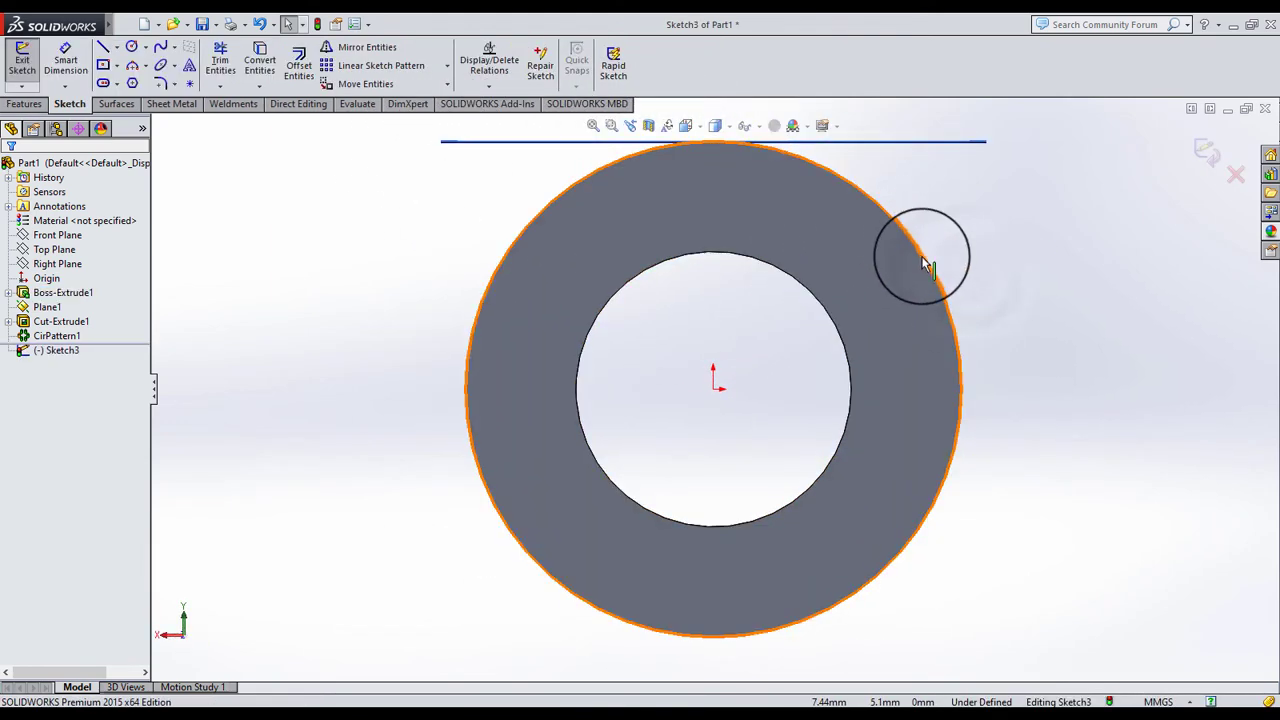
pyautogui.click(926, 266)
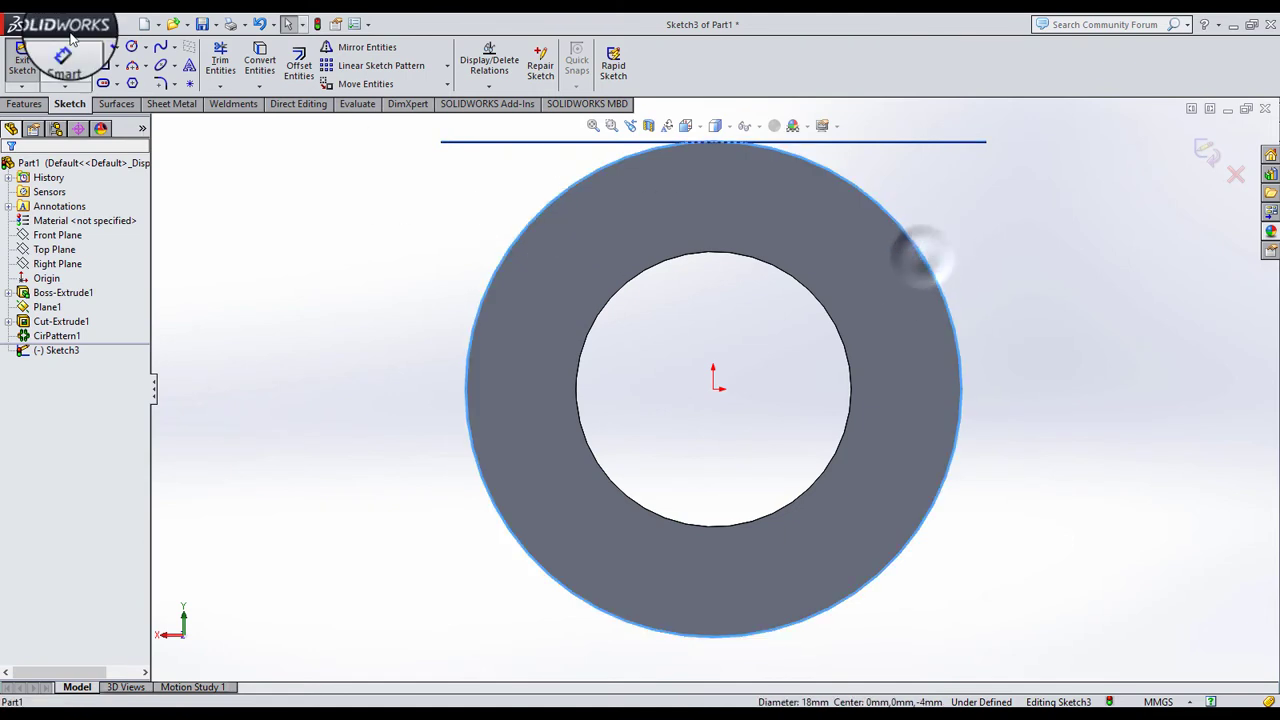
pyautogui.click(256, 68)
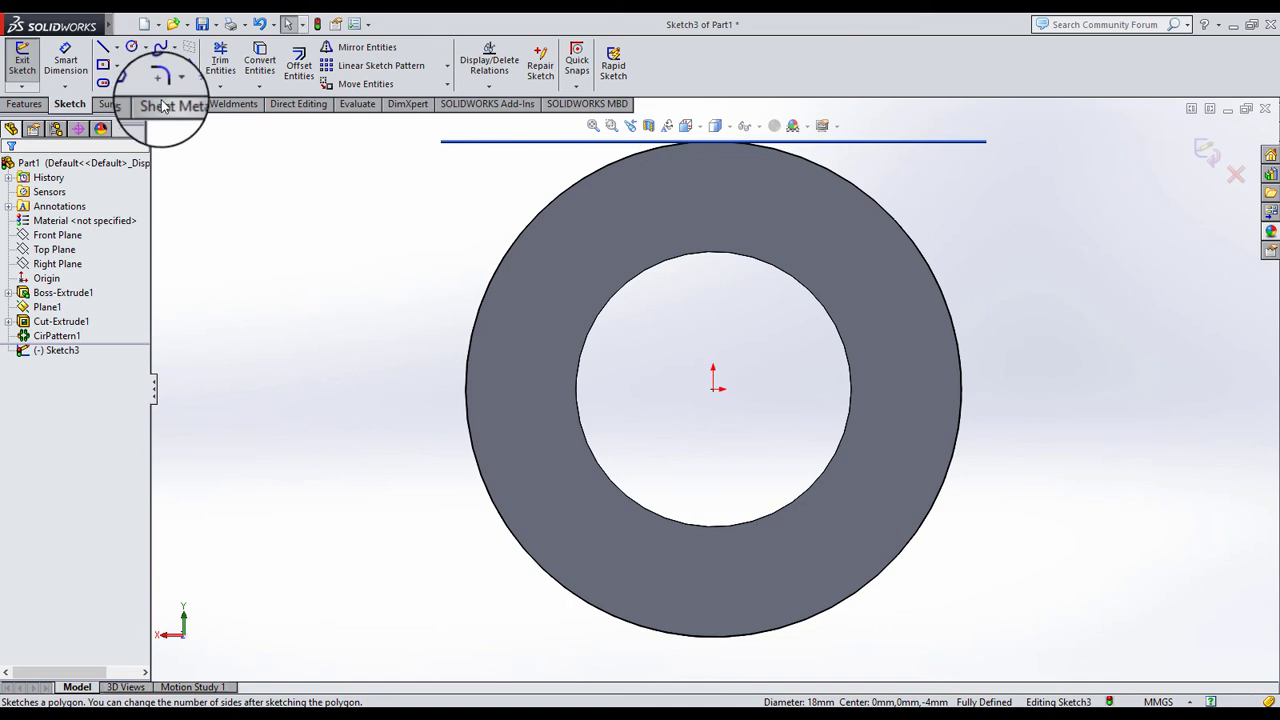
pyautogui.click(268, 196)
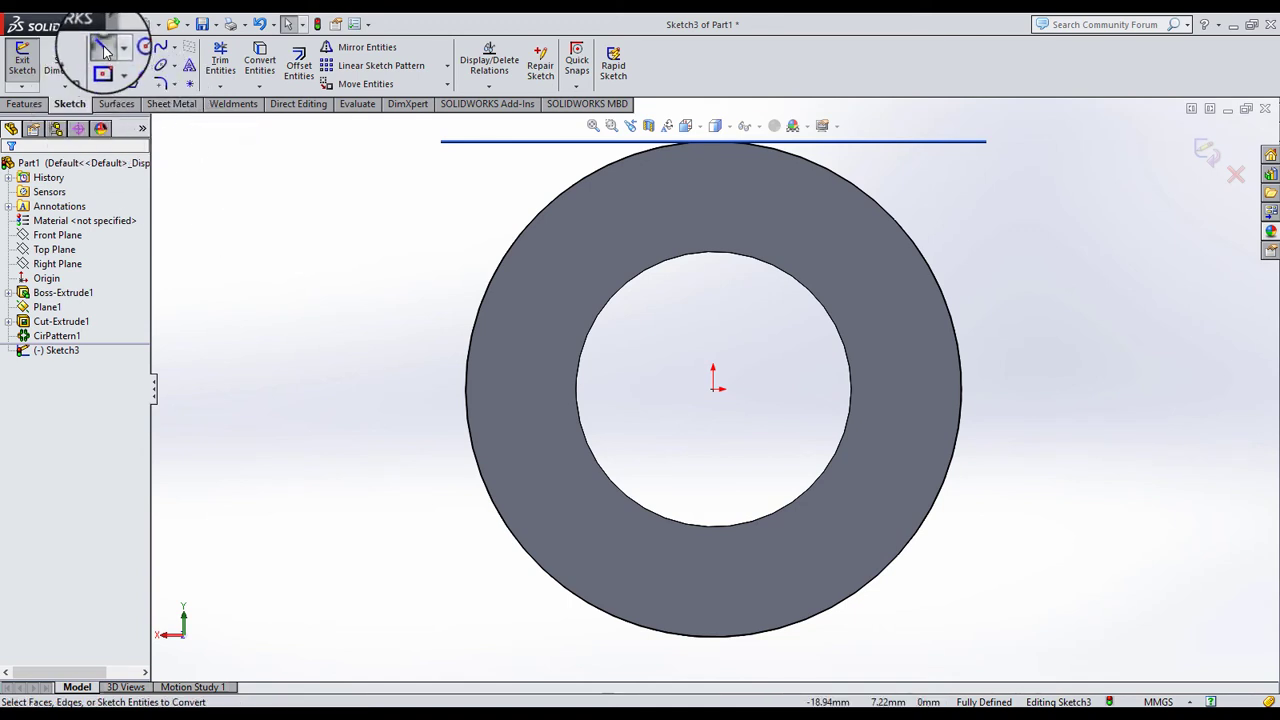
# Draw a short notch line at the outer edge and a centerline from the origin
pyautogui.click(105, 50)
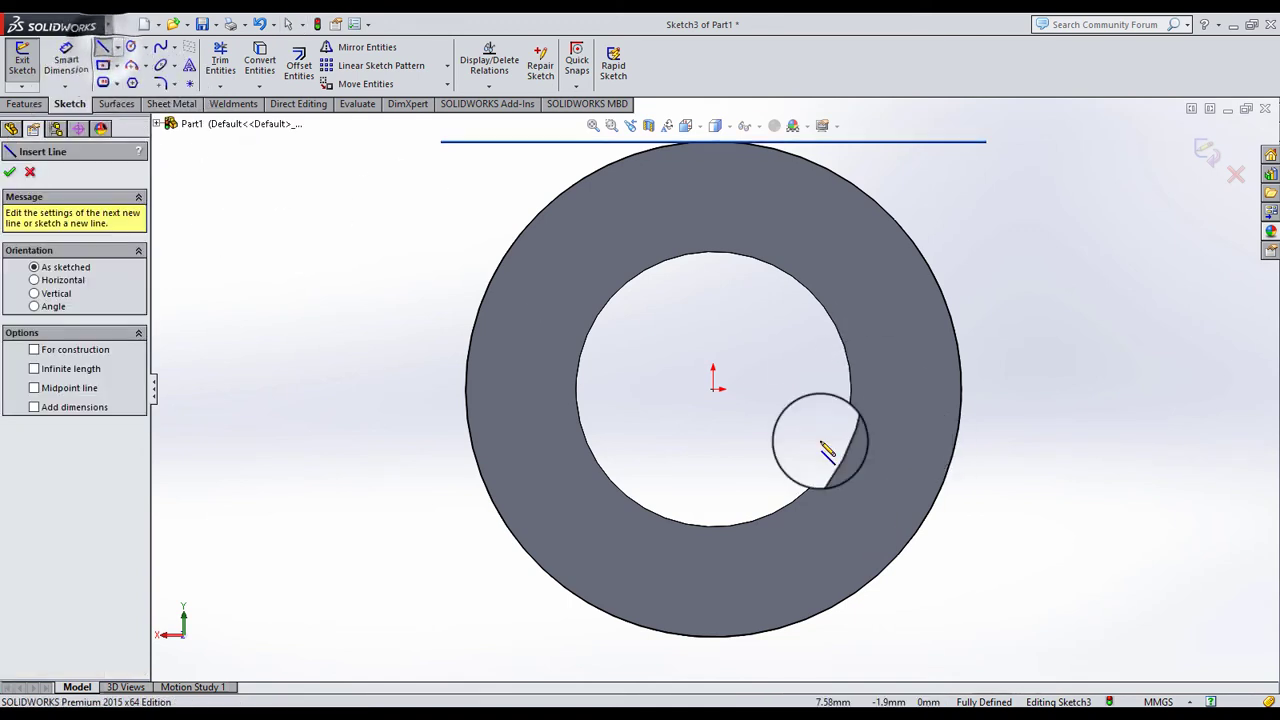
pyautogui.click(950, 387)
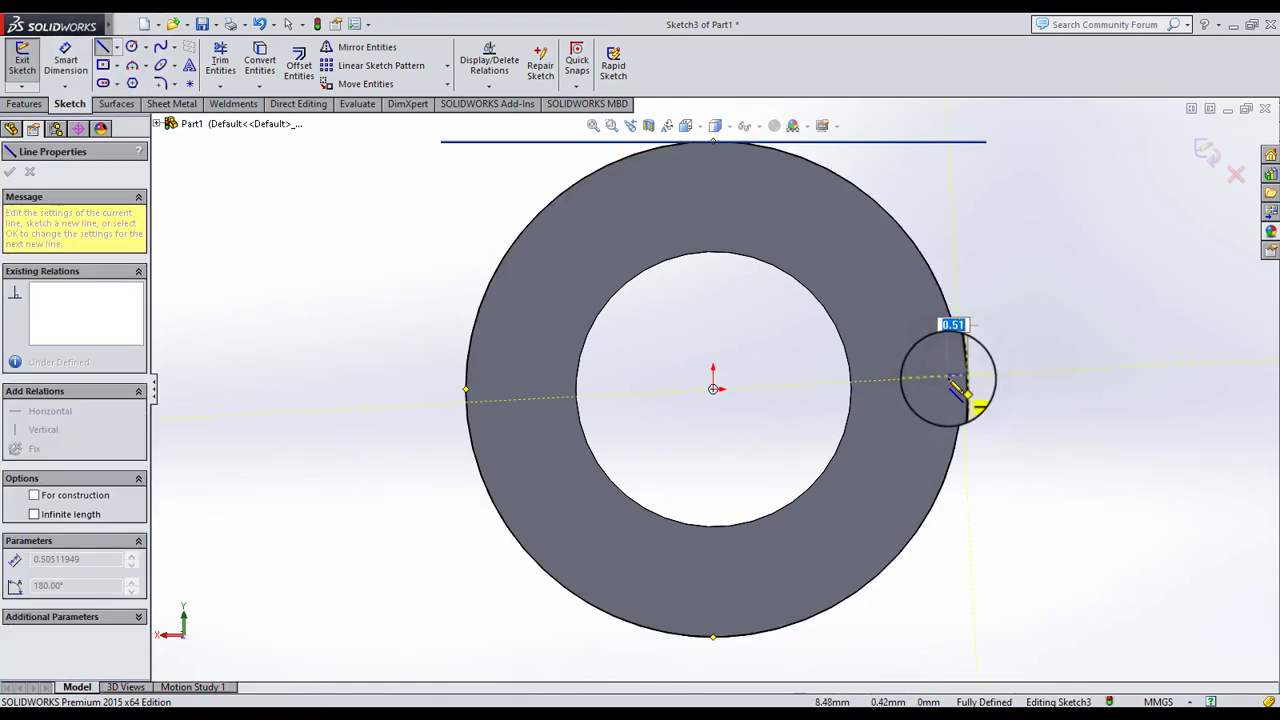
pyautogui.click(962, 399)
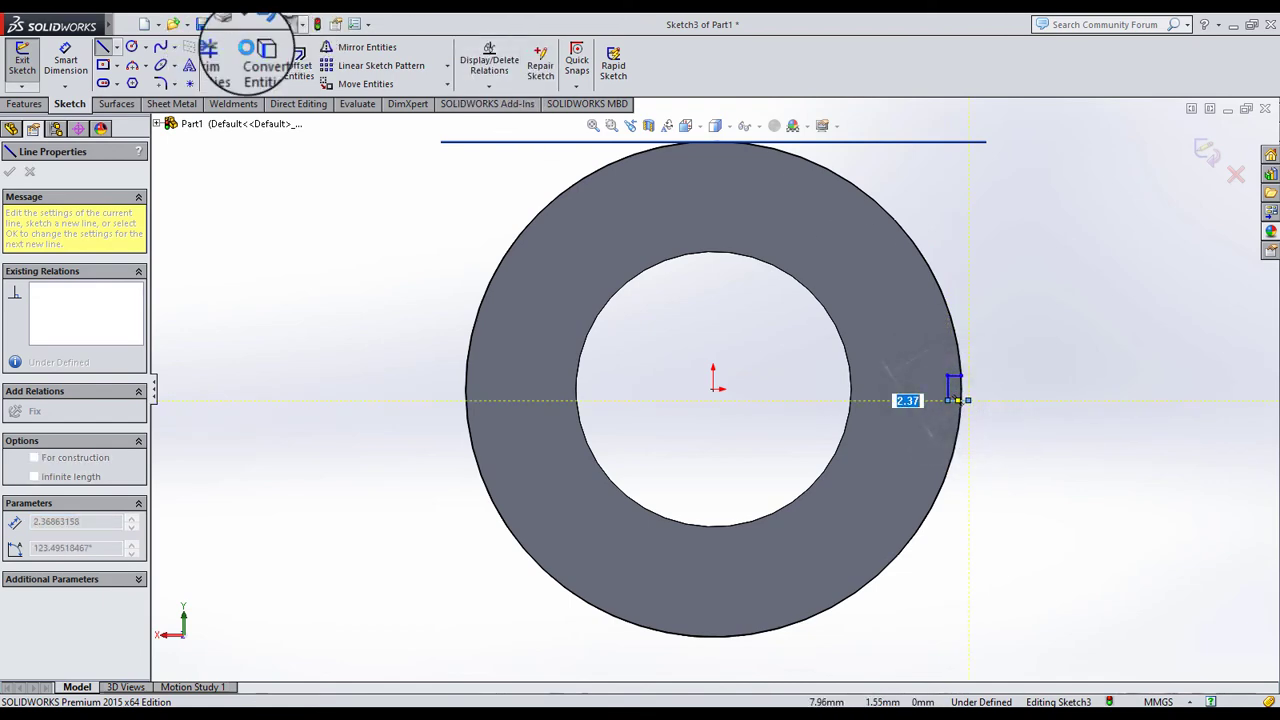
pyautogui.press('Escape')
pyautogui.click(117, 47)
pyautogui.click(132, 78)
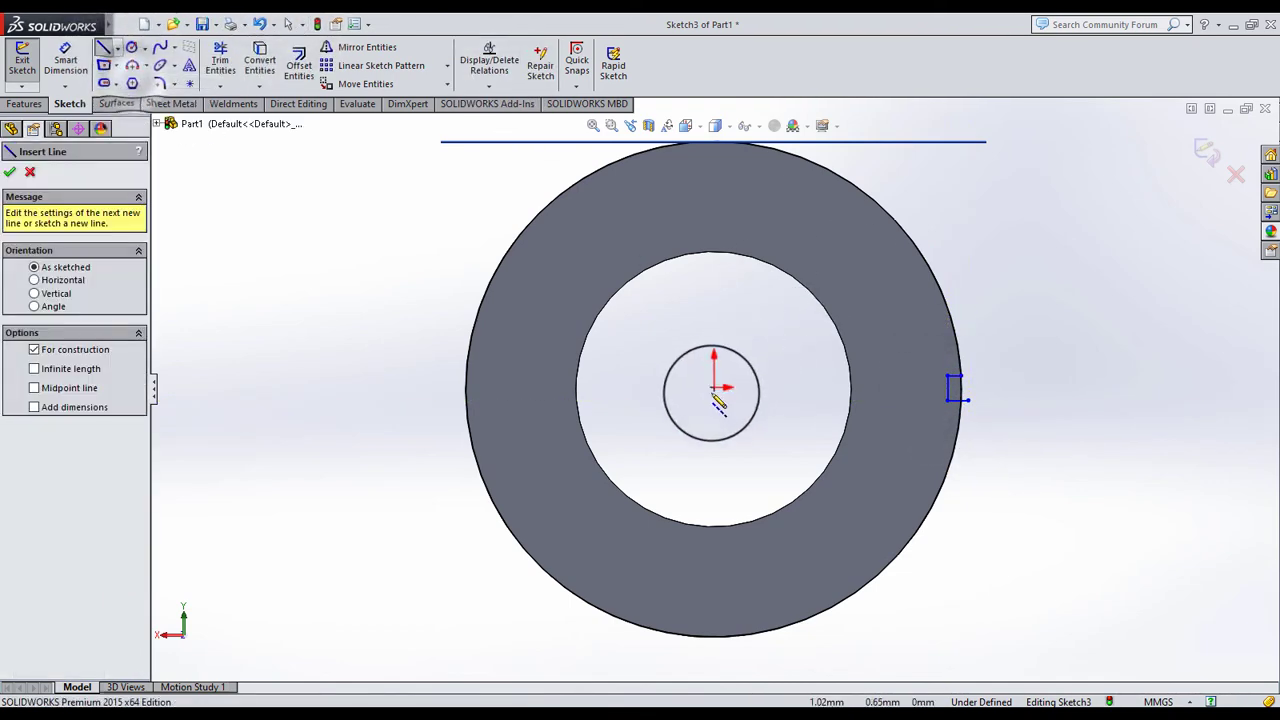
pyautogui.click(713, 388)
pyautogui.scroll(-3, 950, 395)
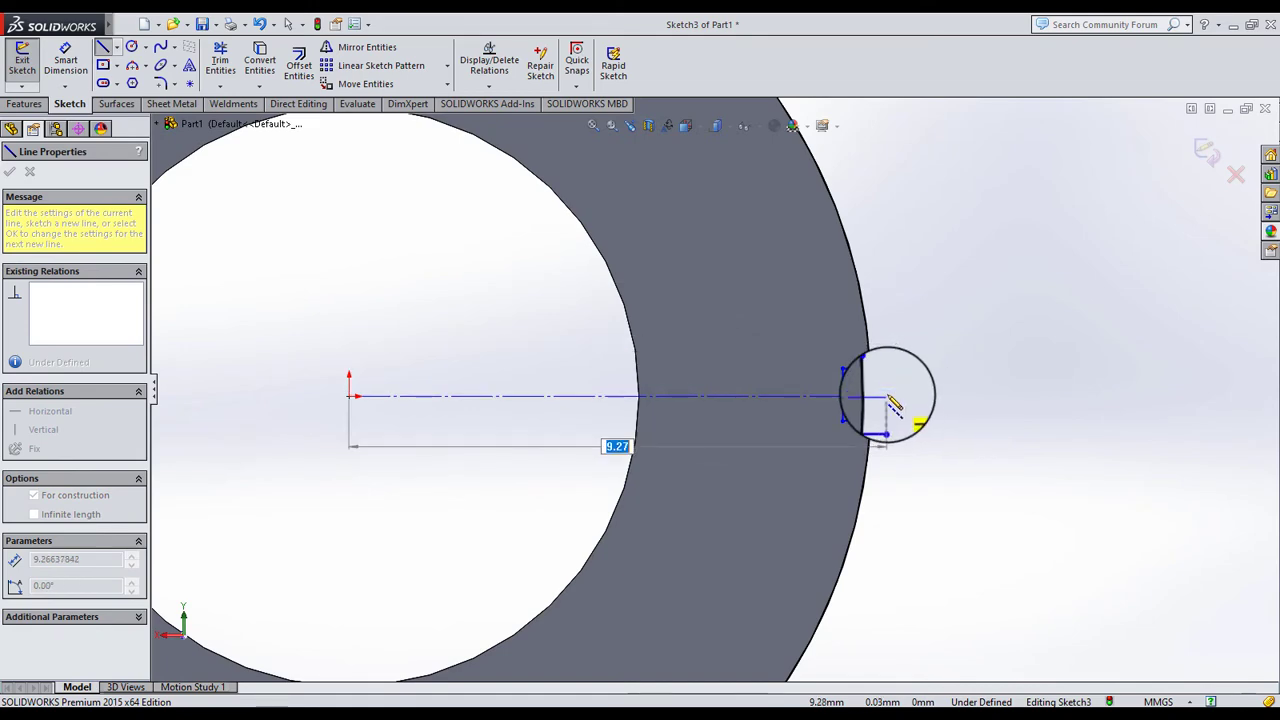
pyautogui.click(896, 396)
pyautogui.click(287, 24)
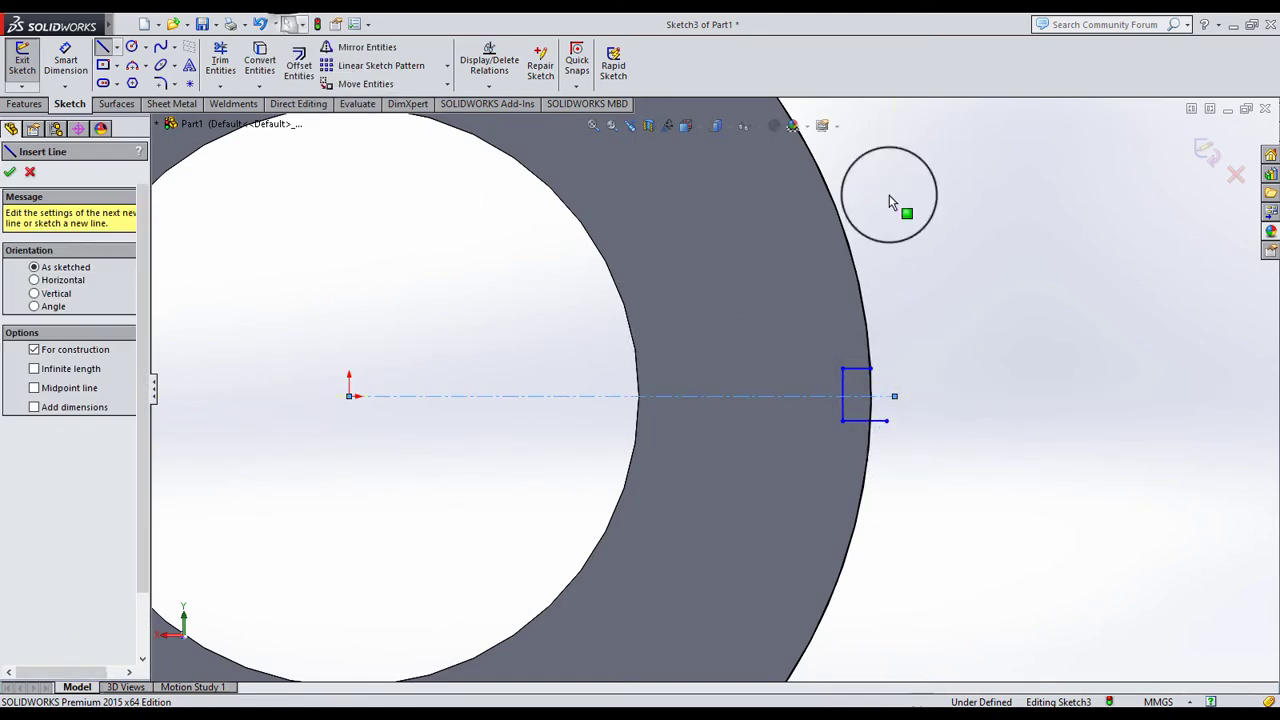
# Make the two notch lines symmetric about the centerline
pyautogui.click(862, 419)
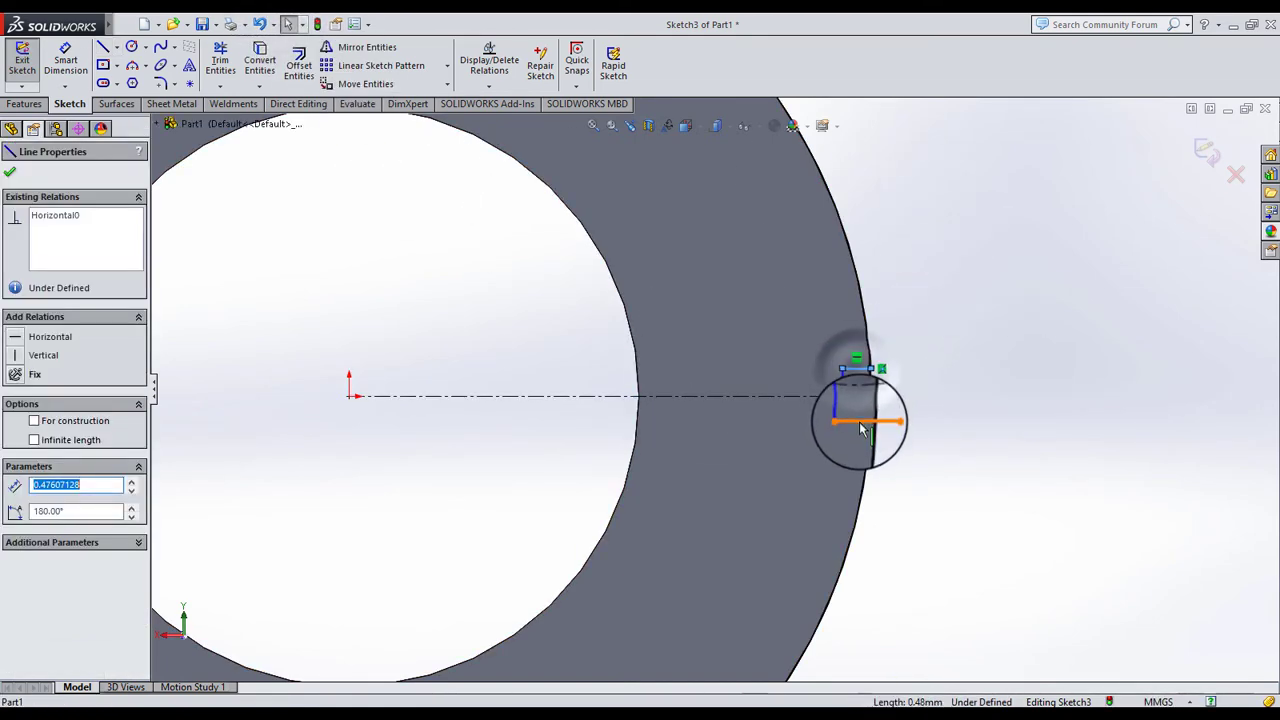
pyautogui.keyDown('ctrl'); pyautogui.click(818, 426); pyautogui.keyUp('ctrl')
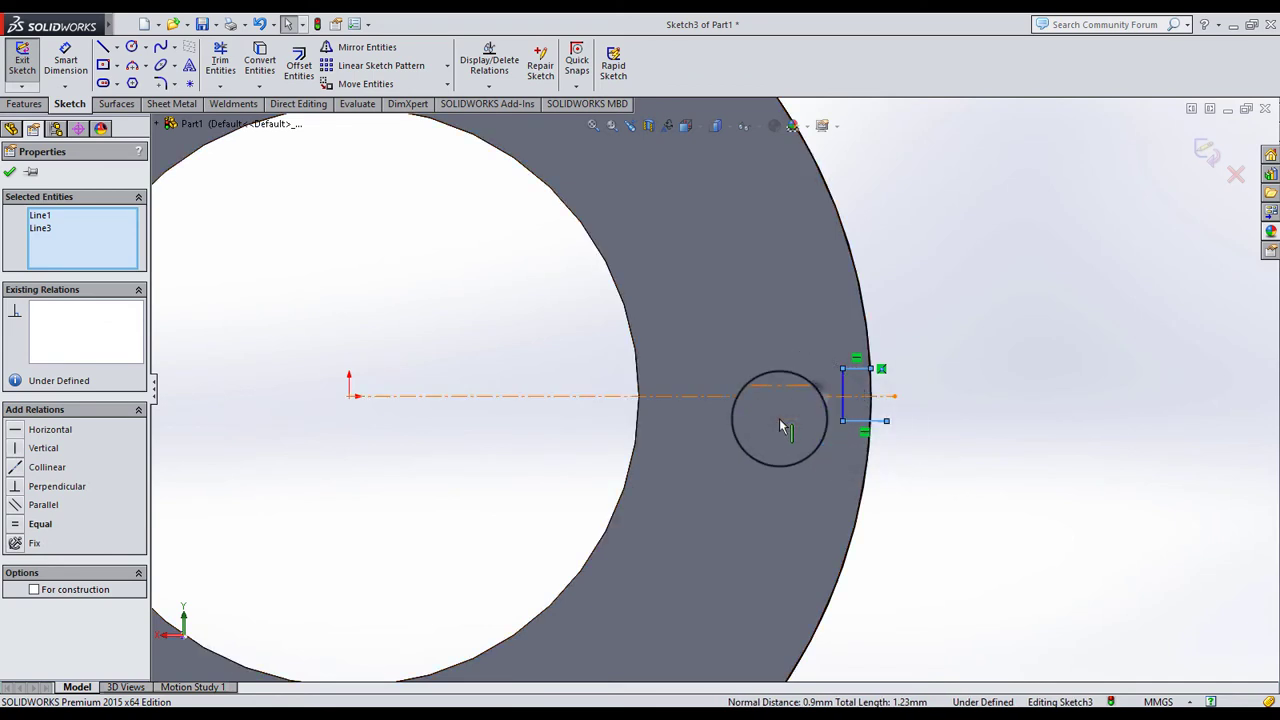
pyautogui.keyDown('ctrl'); pyautogui.click(785, 400); pyautogui.keyUp('ctrl')
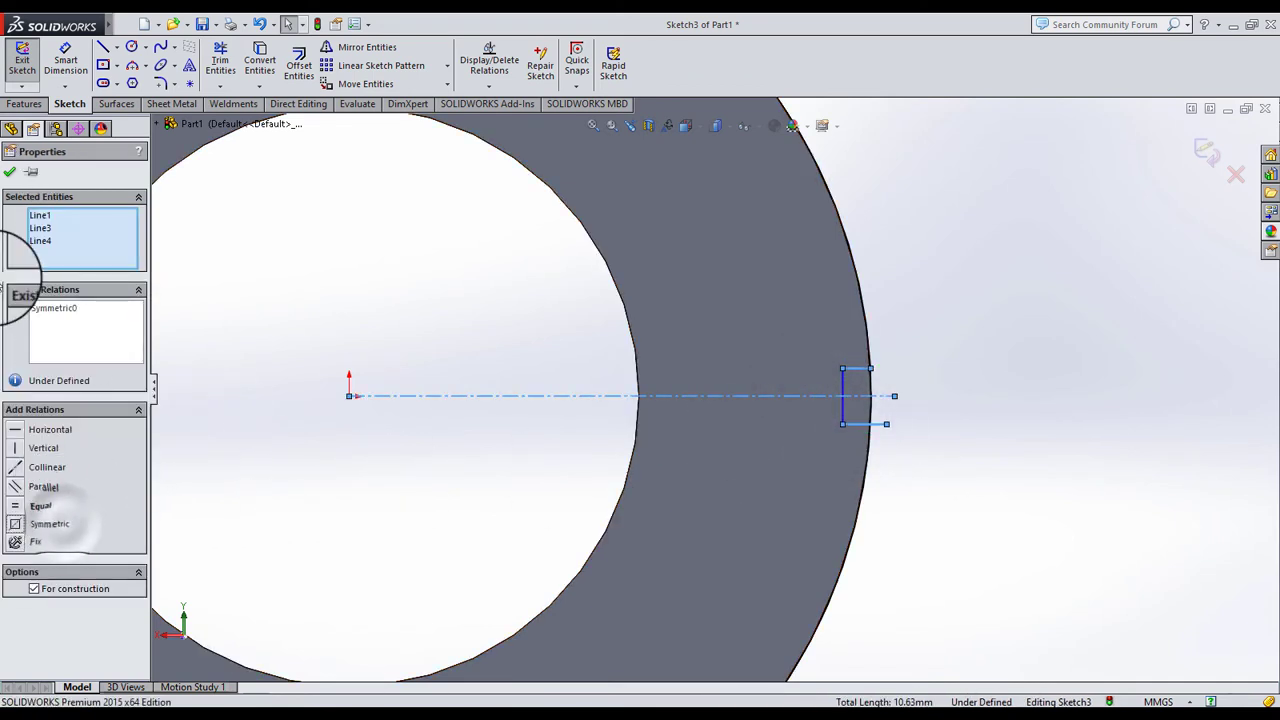
pyautogui.click(9, 171)
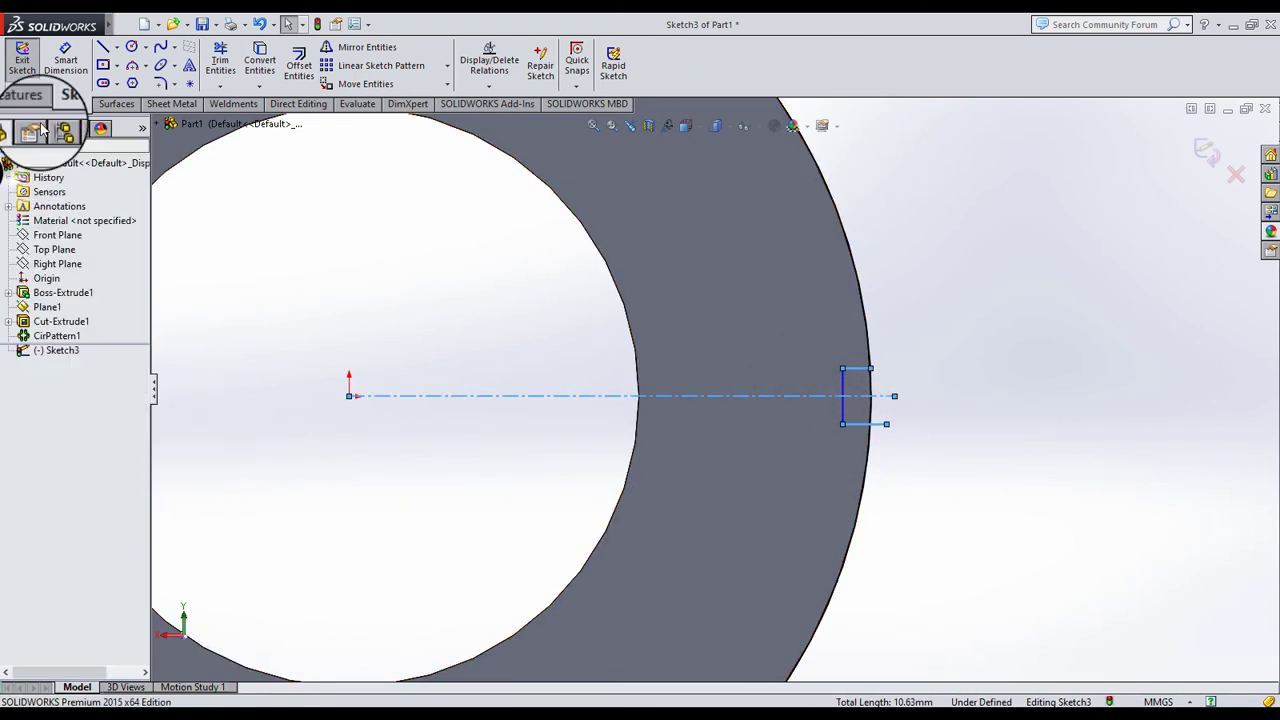
# Dimension both notch sides to 0.25 mm
pyautogui.click(838, 385)
pyautogui.click(810, 417)
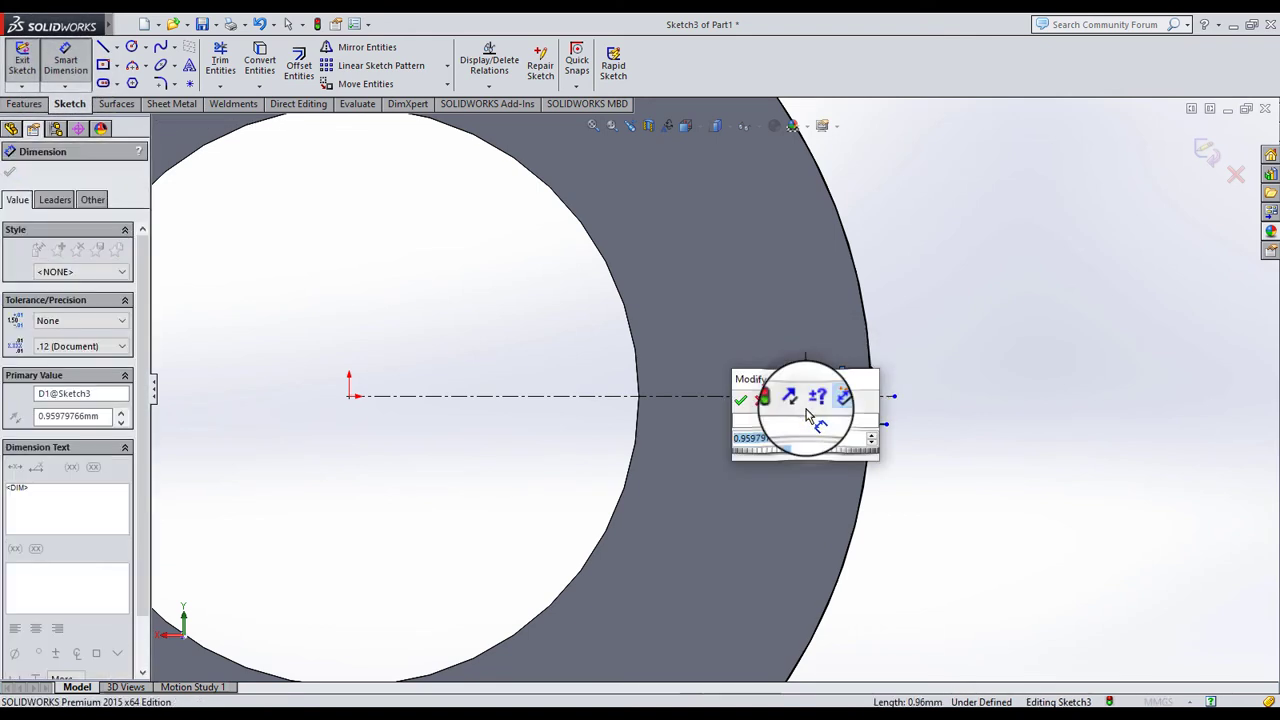
pyautogui.write('0.25')
pyautogui.press('Return')
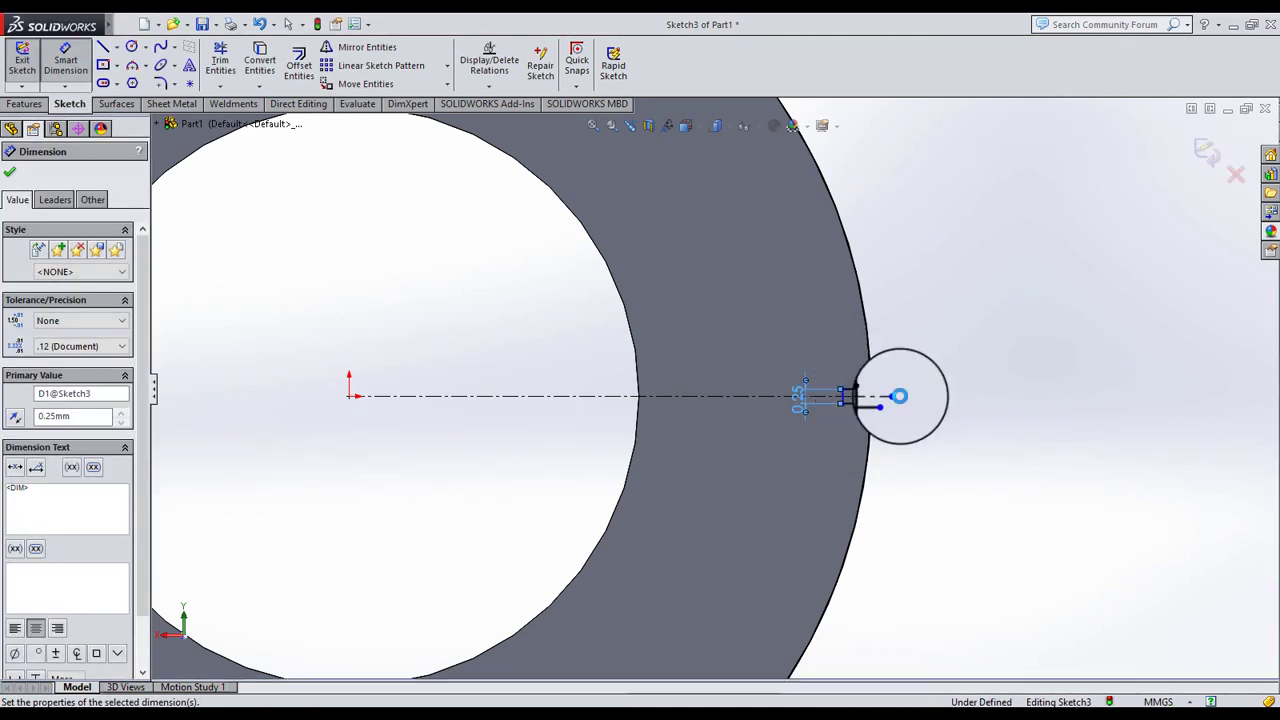
pyautogui.click(851, 368)
pyautogui.click(851, 368)
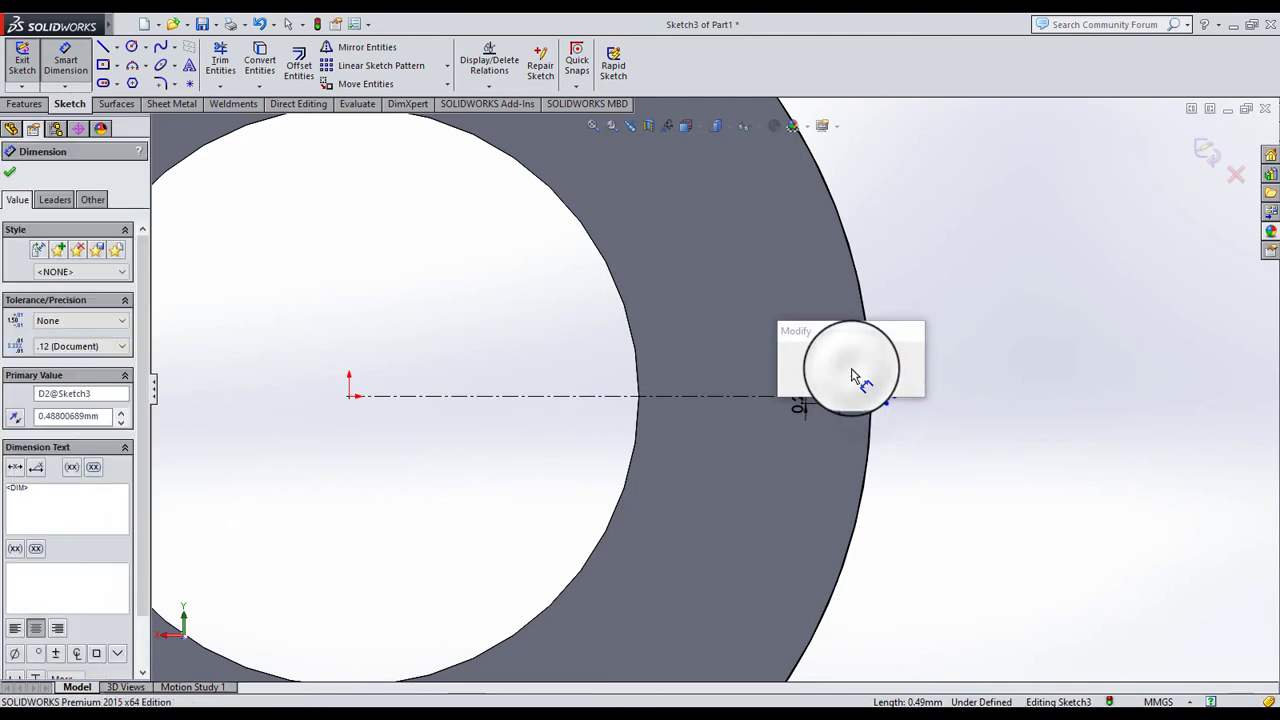
pyautogui.write('0.25')
pyautogui.press('Return')
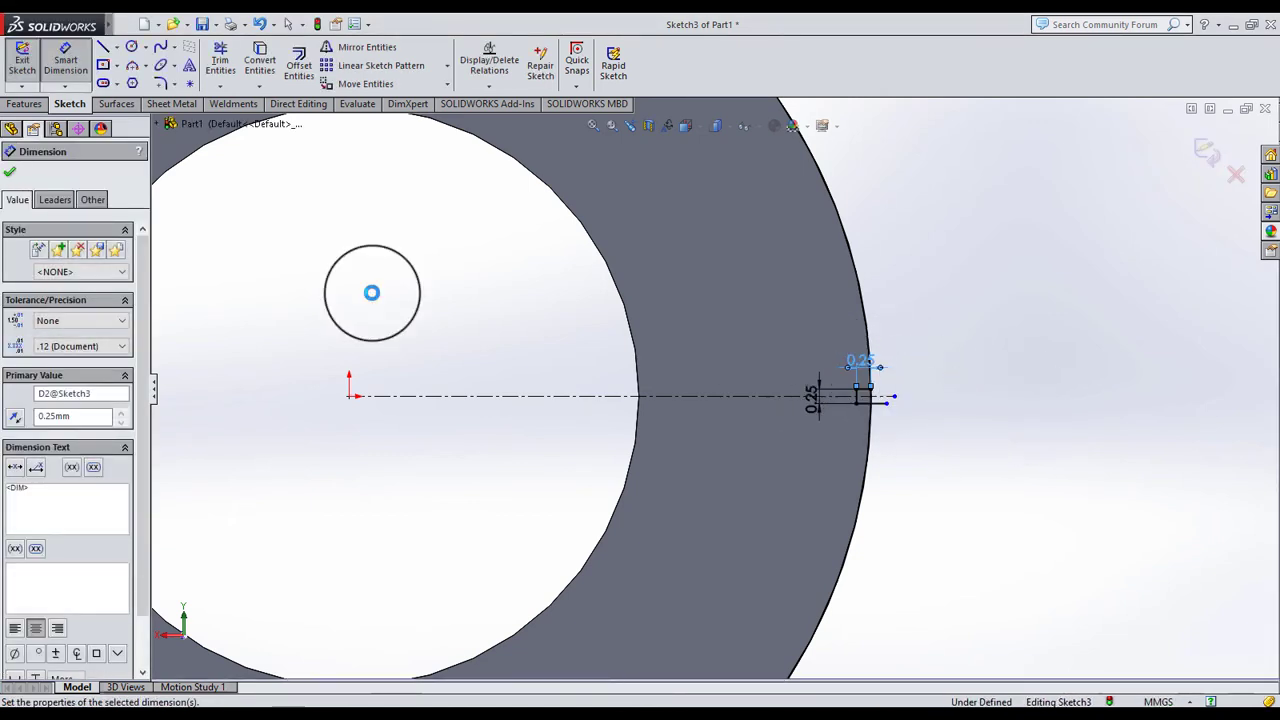
# Power-trim the excess notch line ends to close the profile, then orbit to 3D
pyautogui.click(222, 68)
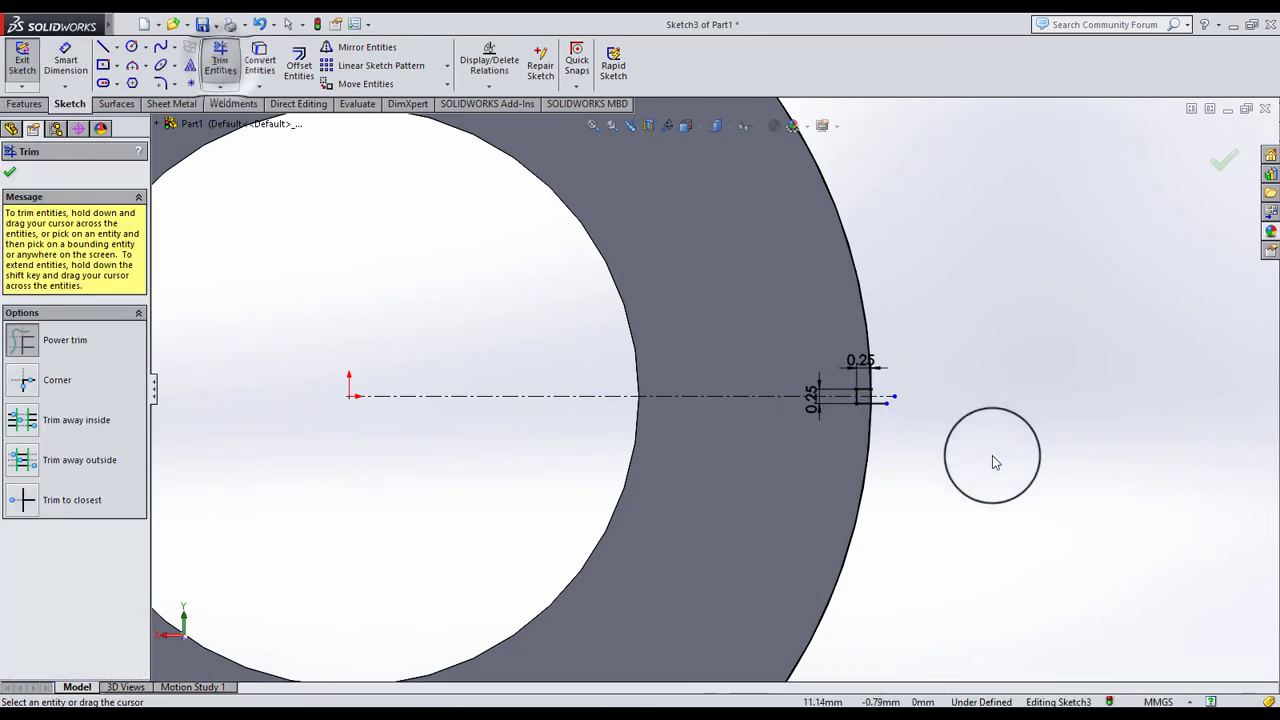
pyautogui.scroll(-3, 874, 432)
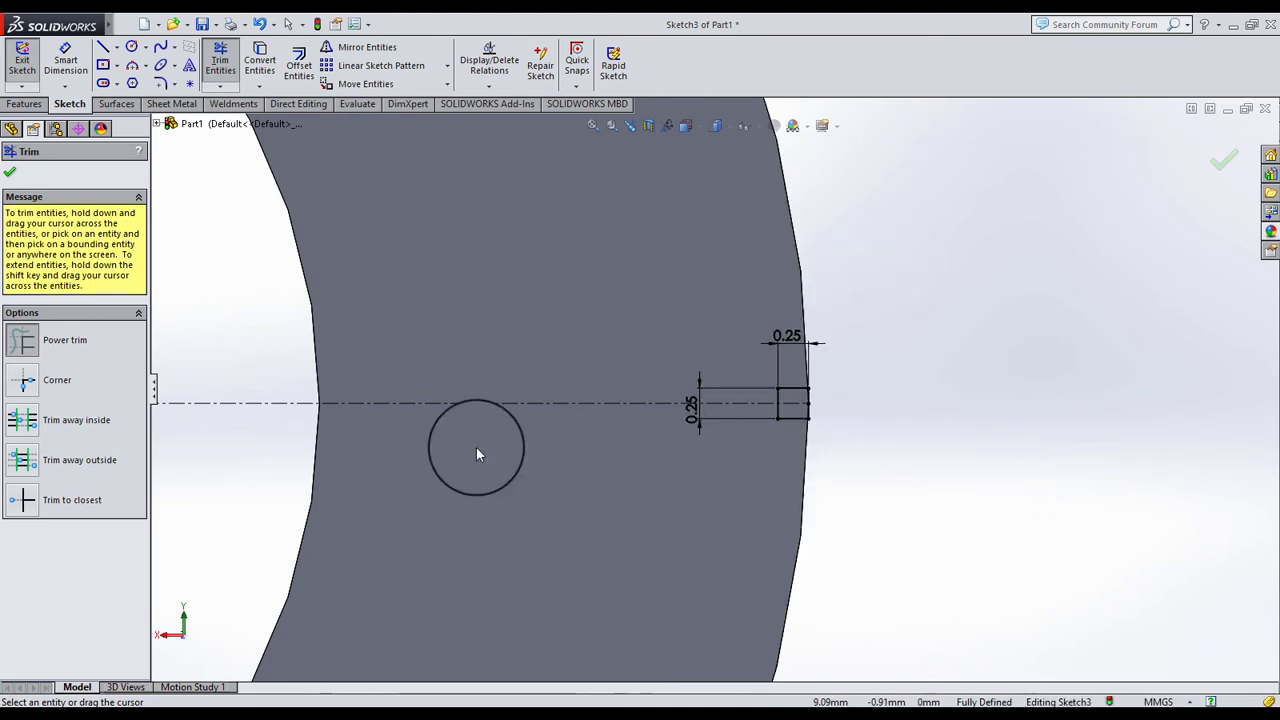
pyautogui.moveTo(476, 454); pyautogui.dragTo(410, 400)
pyautogui.click(12, 175)
pyautogui.scroll(3, 562, 331)
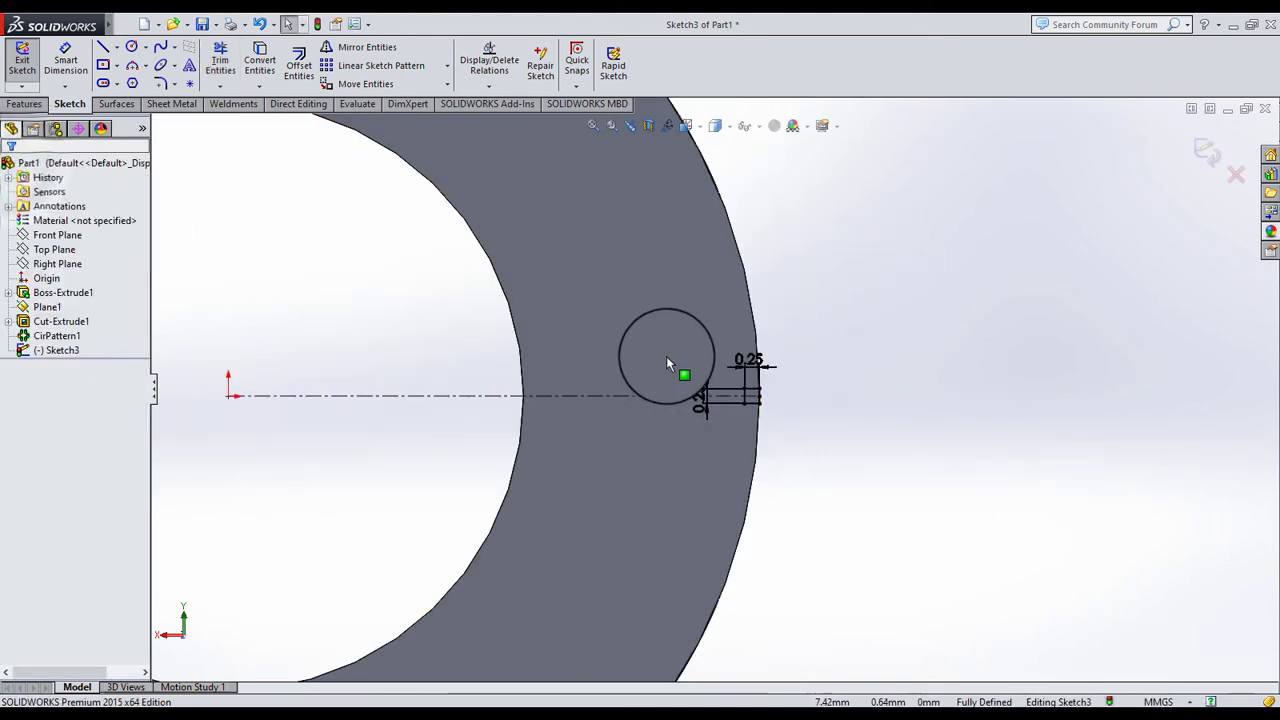
pyautogui.scroll(3, 680, 360)
pyautogui.moveTo(706, 423)
pyautogui.mouseDown(button='middle')
pyautogui.moveTo(642, 315)
pyautogui.moveTo(664, 284)
pyautogui.mouseUp(button='middle')
pyautogui.scroll(-3, 664, 284)
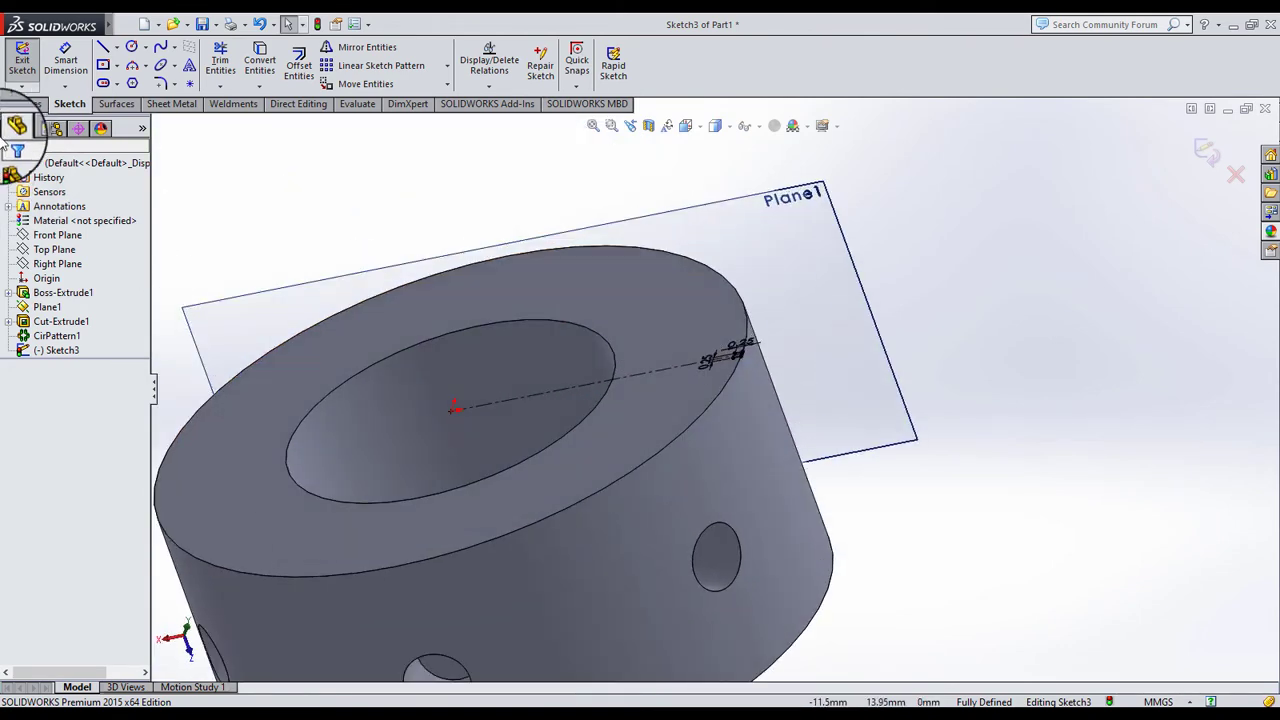
pyautogui.click(22, 106)
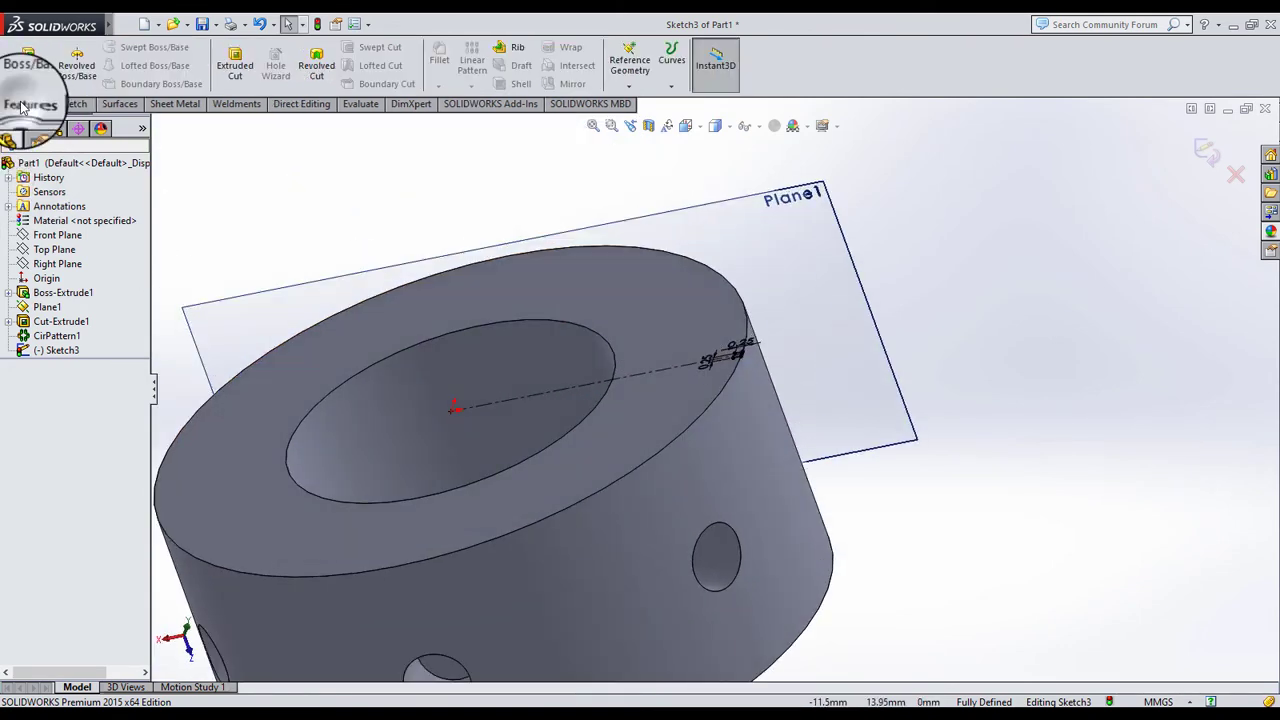
# Extruded-cut the notch sketch Through All - Both, carving a slot as Cut-Extrude2
pyautogui.click(237, 76)
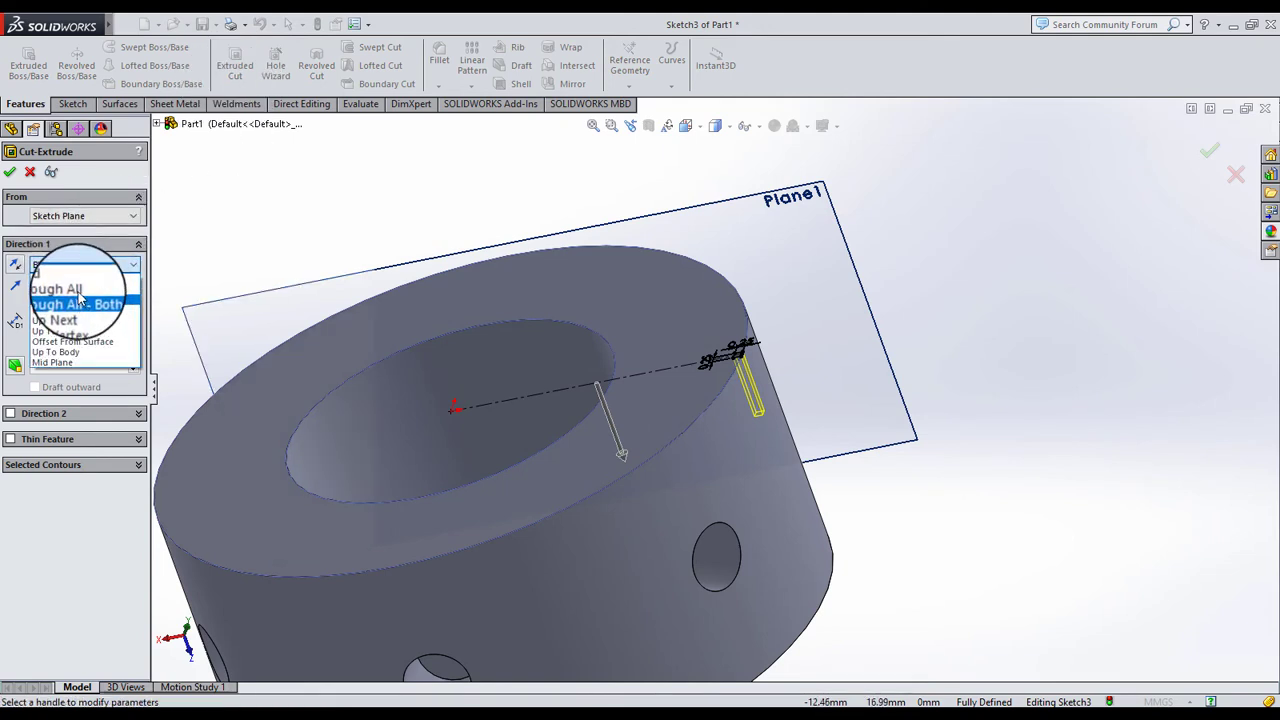
pyautogui.click(79, 300)
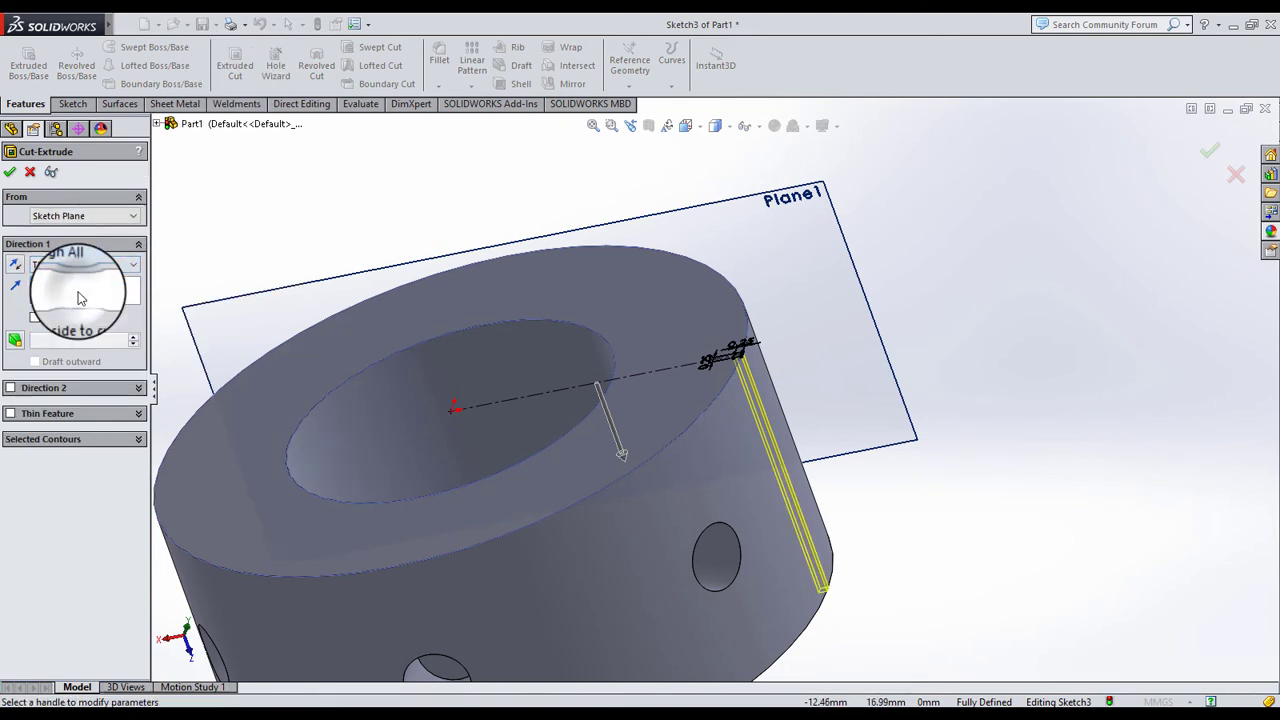
pyautogui.click(10, 172)
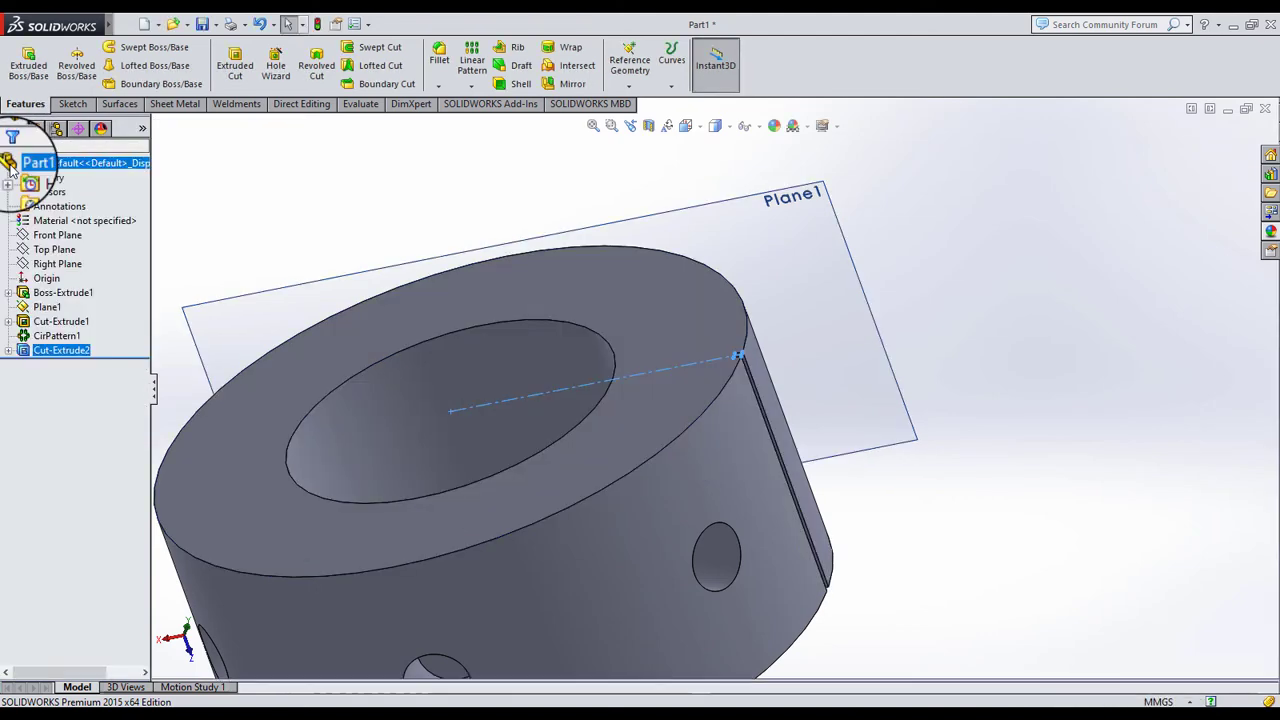
pyautogui.scroll(3, 507, 334)
pyautogui.scroll(3, 523, 313)
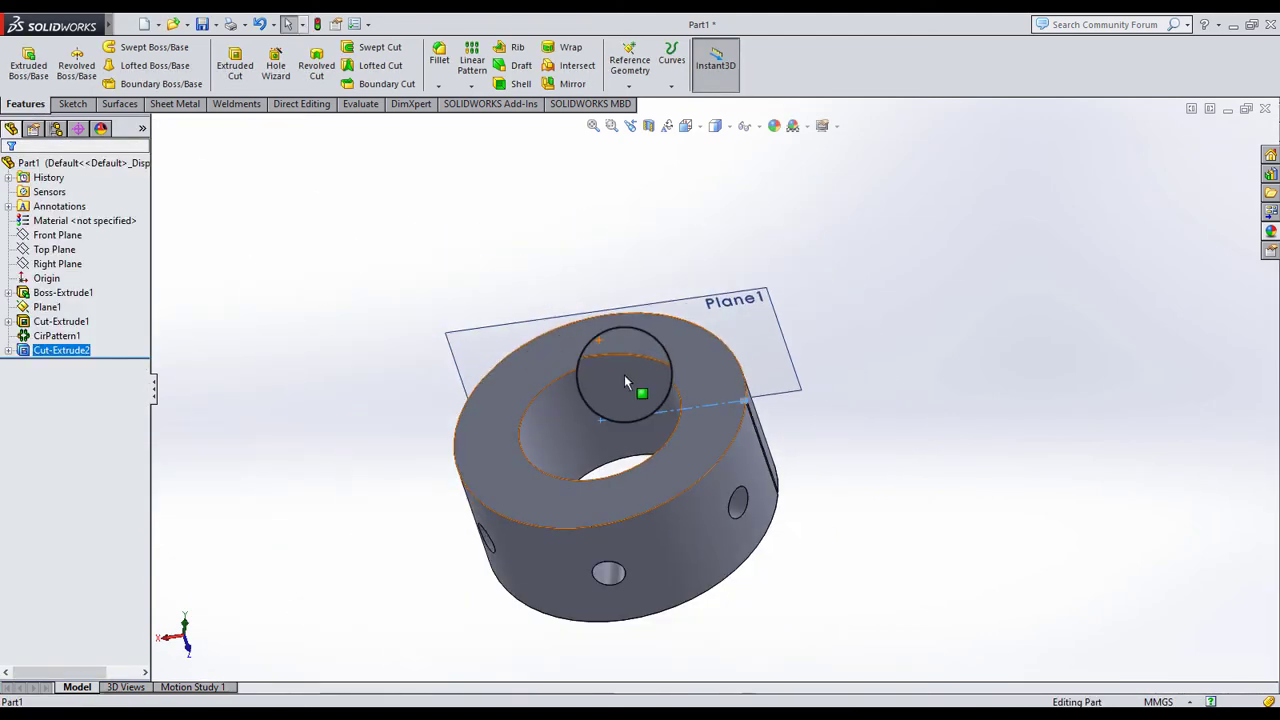
pyautogui.moveTo(624, 374); pyautogui.dragTo(678, 451, button='middle')
pyautogui.click(325, 243)
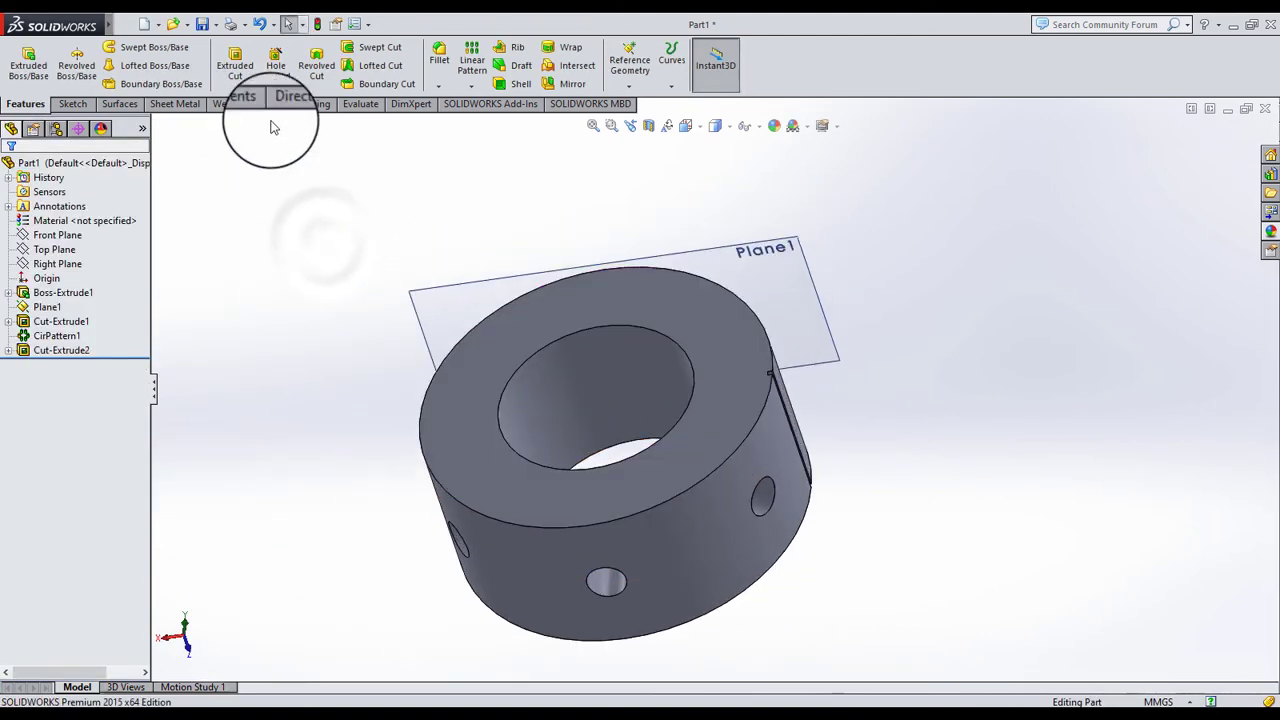
# Circular-pattern Cut-Extrude2 100 times about the ring's top circular edge
pyautogui.click(472, 85)
pyautogui.click(482, 114)
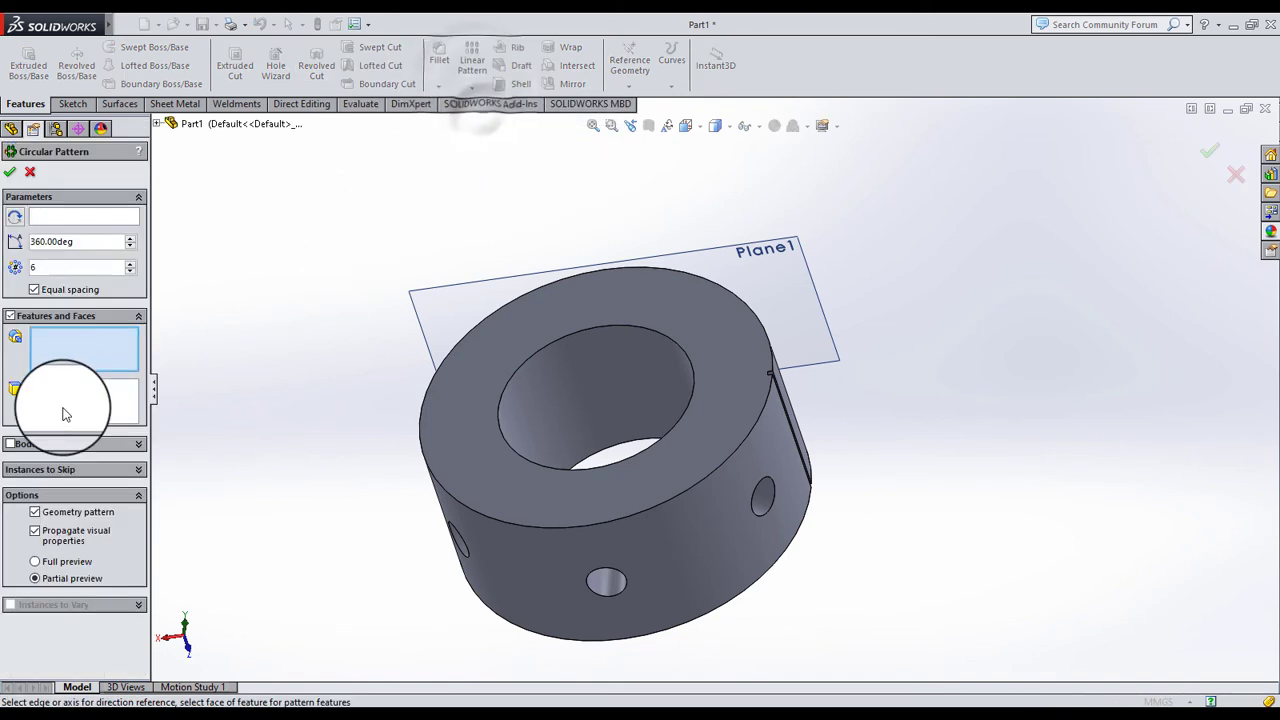
pyautogui.click(157, 124)
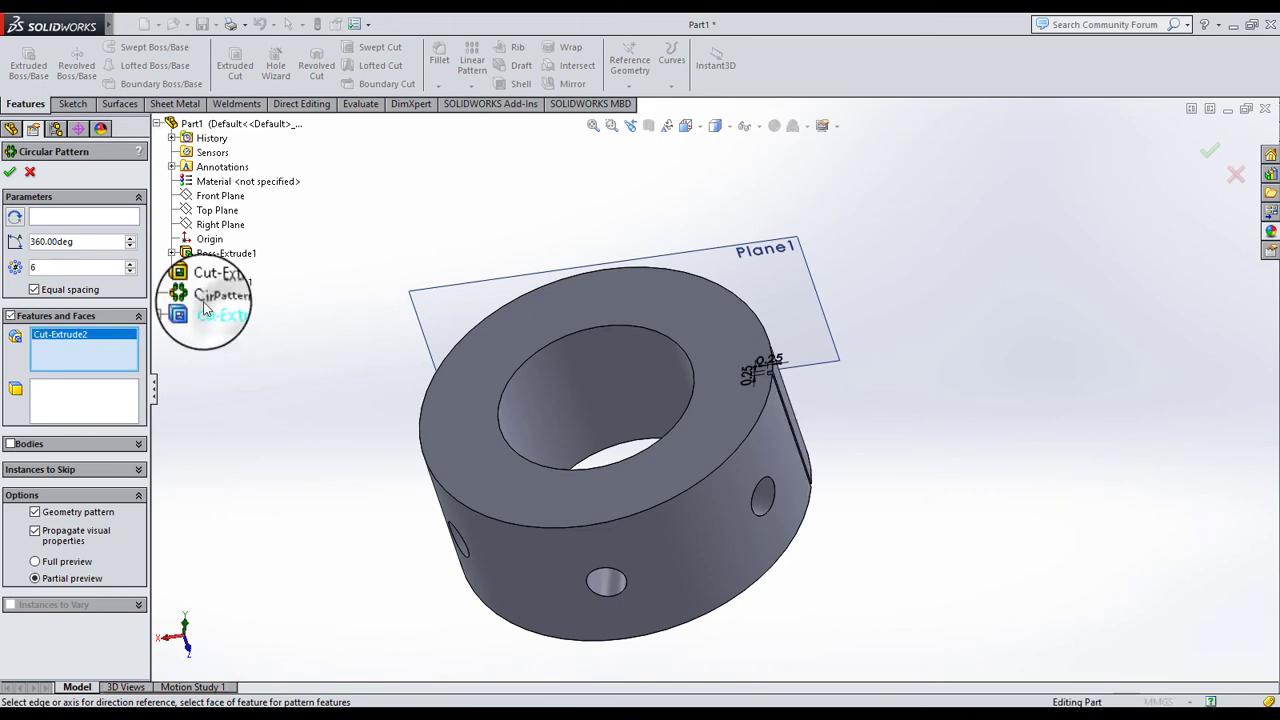
pyautogui.click(69, 228)
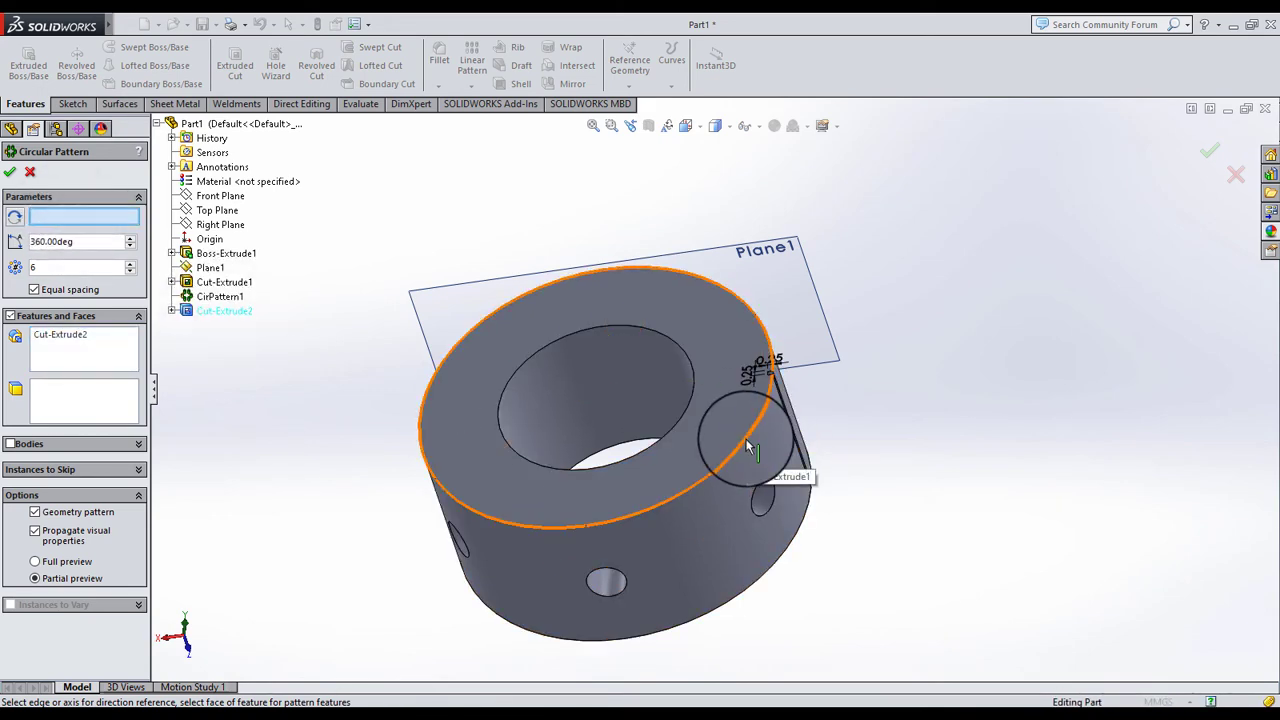
pyautogui.click(745, 440)
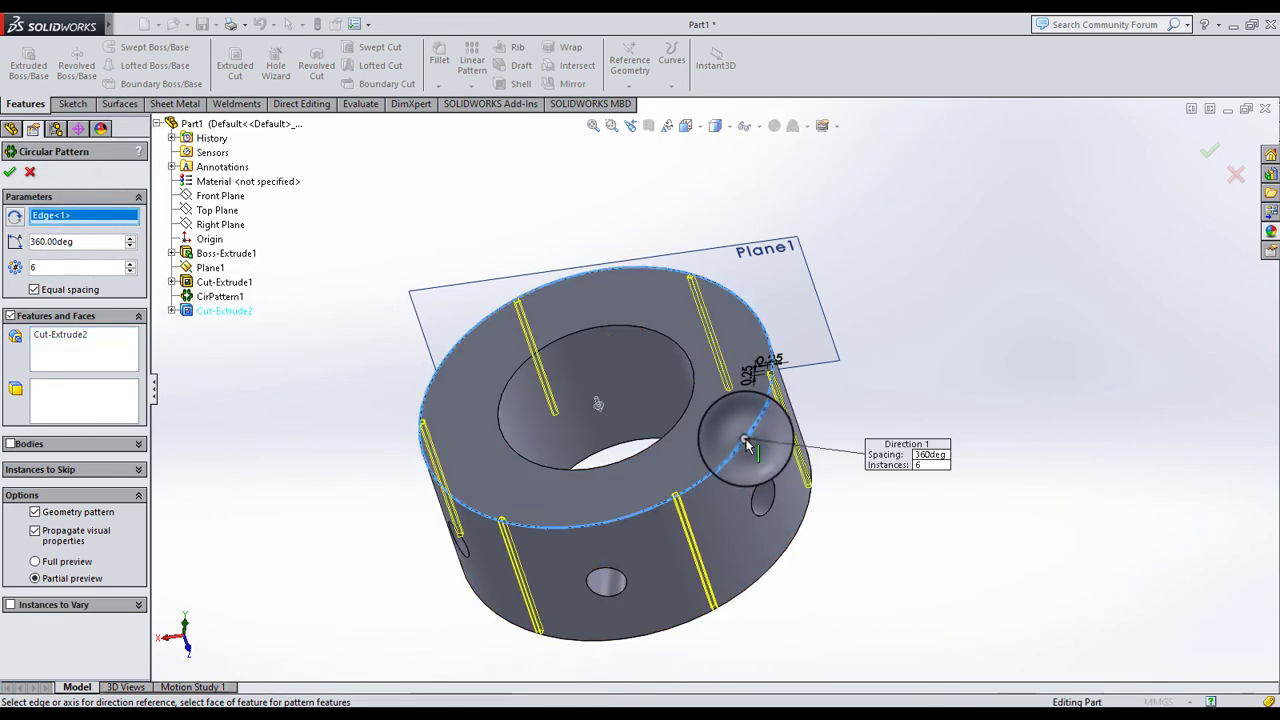
pyautogui.click(129, 267)
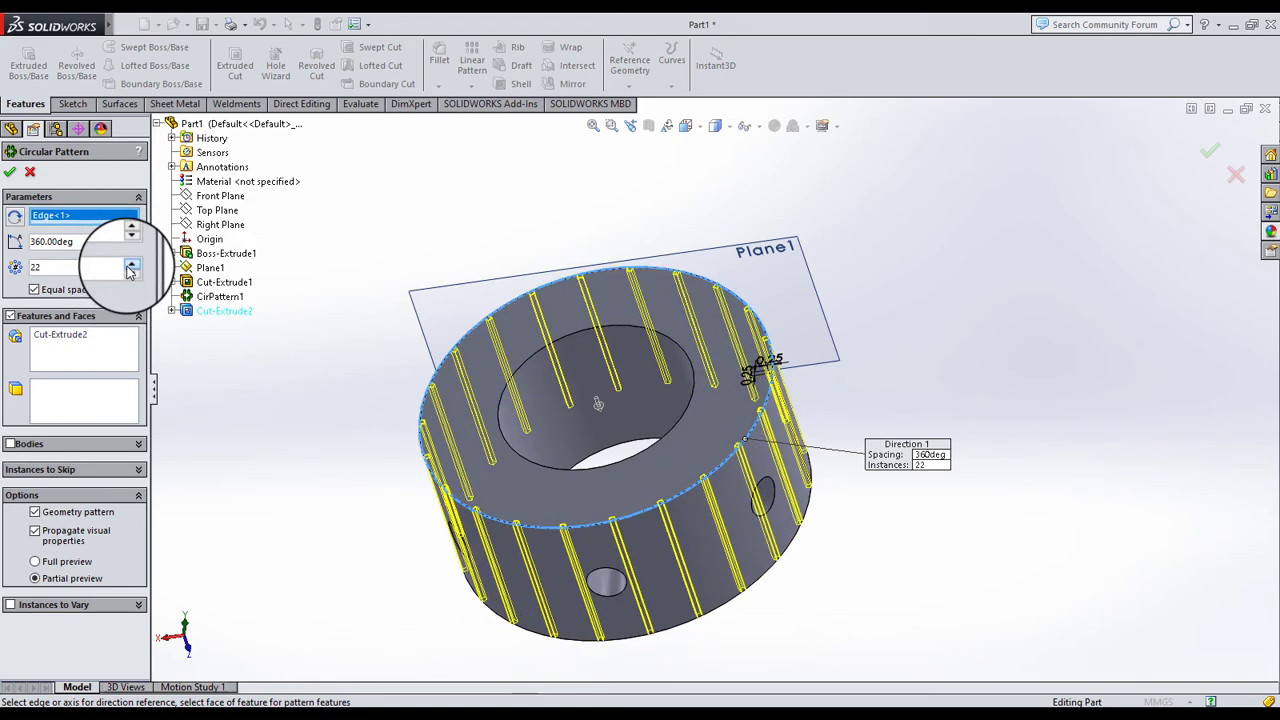
pyautogui.moveTo(129, 267); pyautogui.dragTo(129, 267)
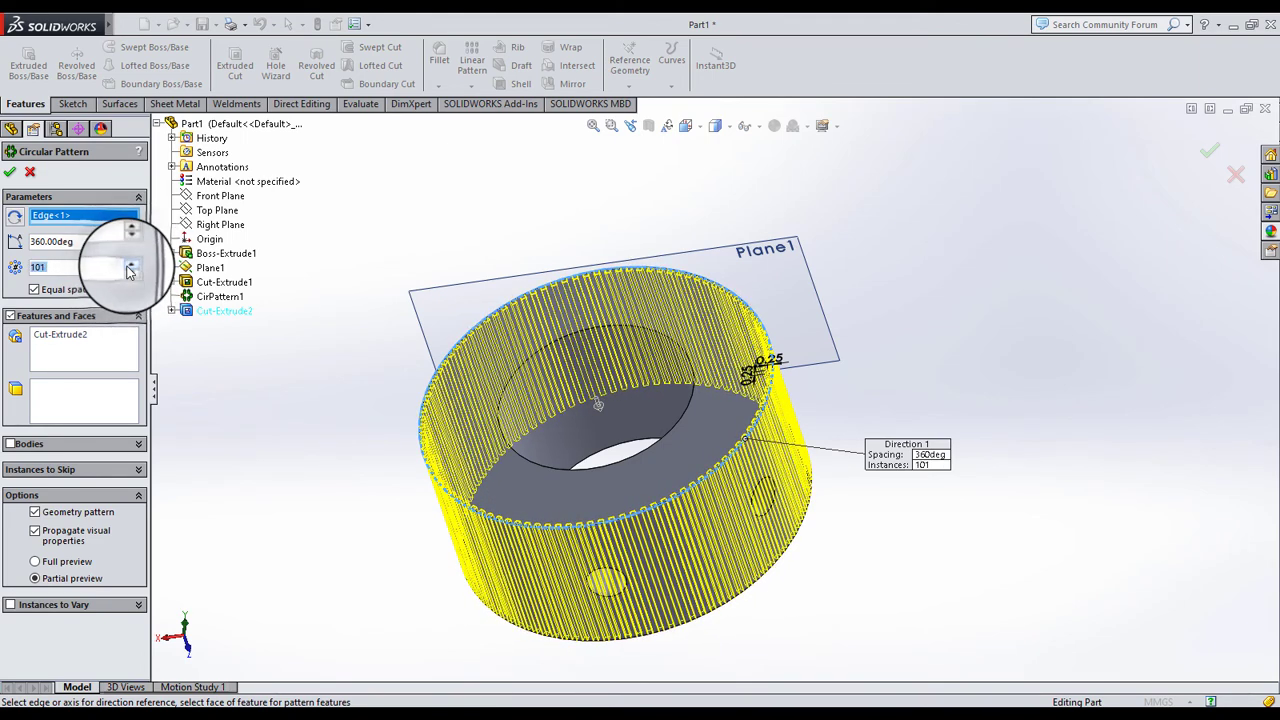
pyautogui.click(129, 271)
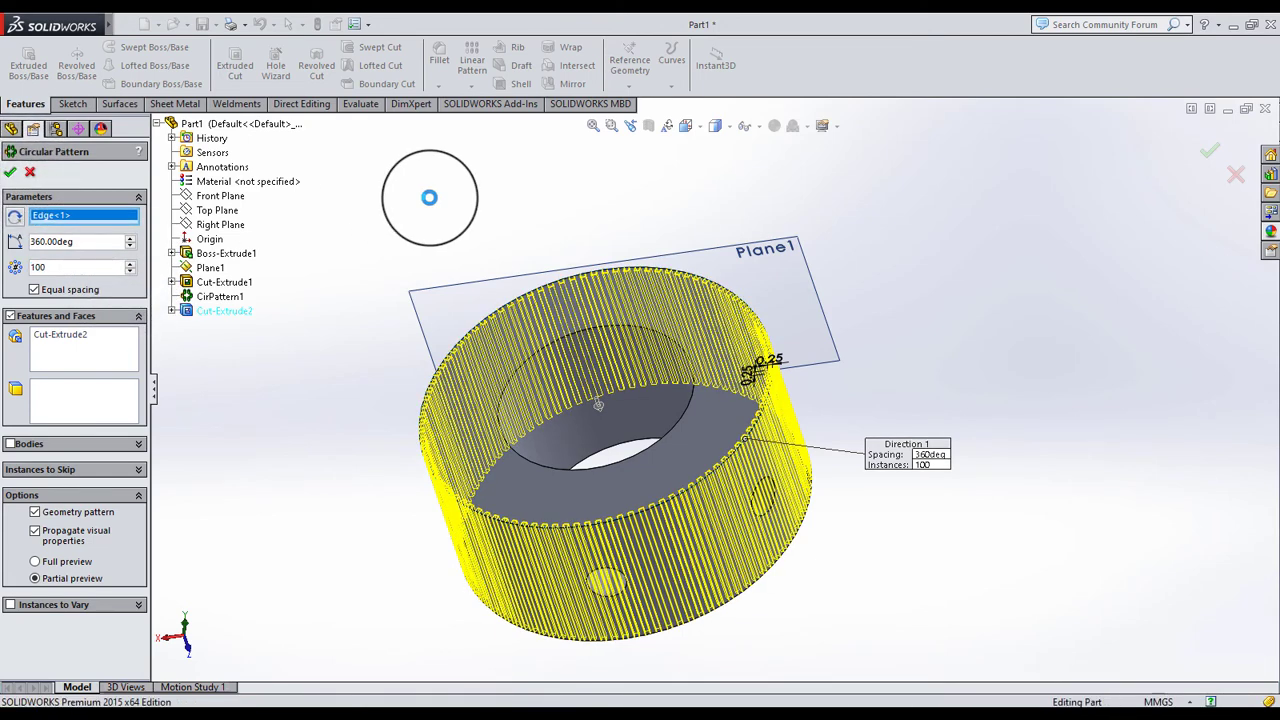
pyautogui.rightClick(429, 197)
pyautogui.moveTo(766, 400)
pyautogui.mouseDown(button='middle')
pyautogui.moveTo(783, 514)
pyautogui.moveTo(768, 355)
pyautogui.moveTo(743, 414)
pyautogui.mouseUp(button='middle')
# Start a sketch on the ring's front face and convert the Ø10 mm bore edge
pyautogui.click(660, 318)
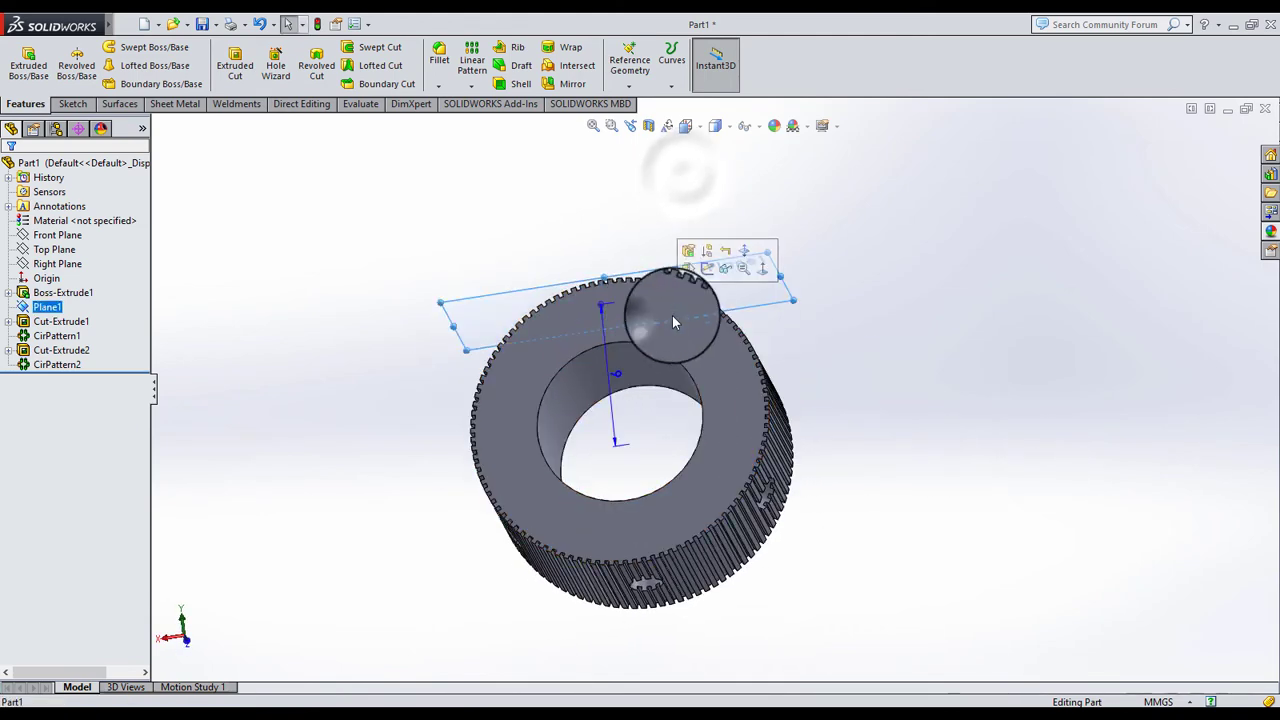
pyautogui.click(972, 328)
pyautogui.click(720, 397)
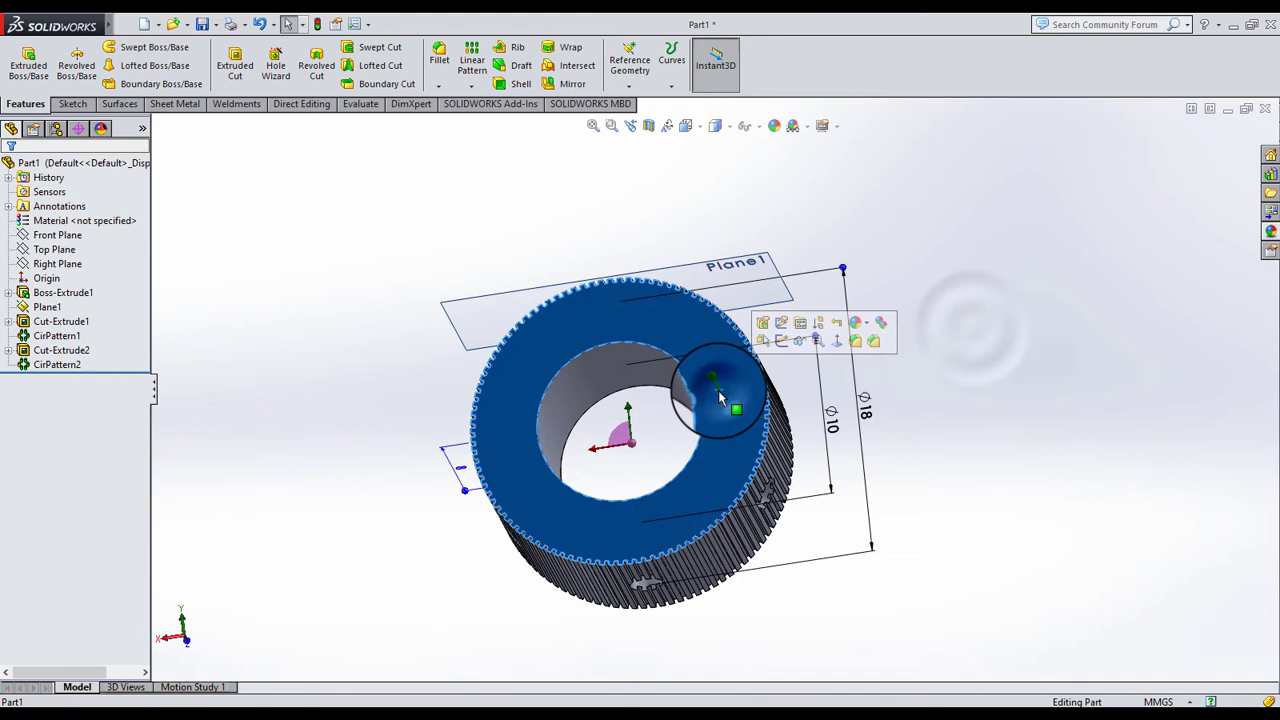
pyautogui.click(781, 342)
pyautogui.click(483, 266)
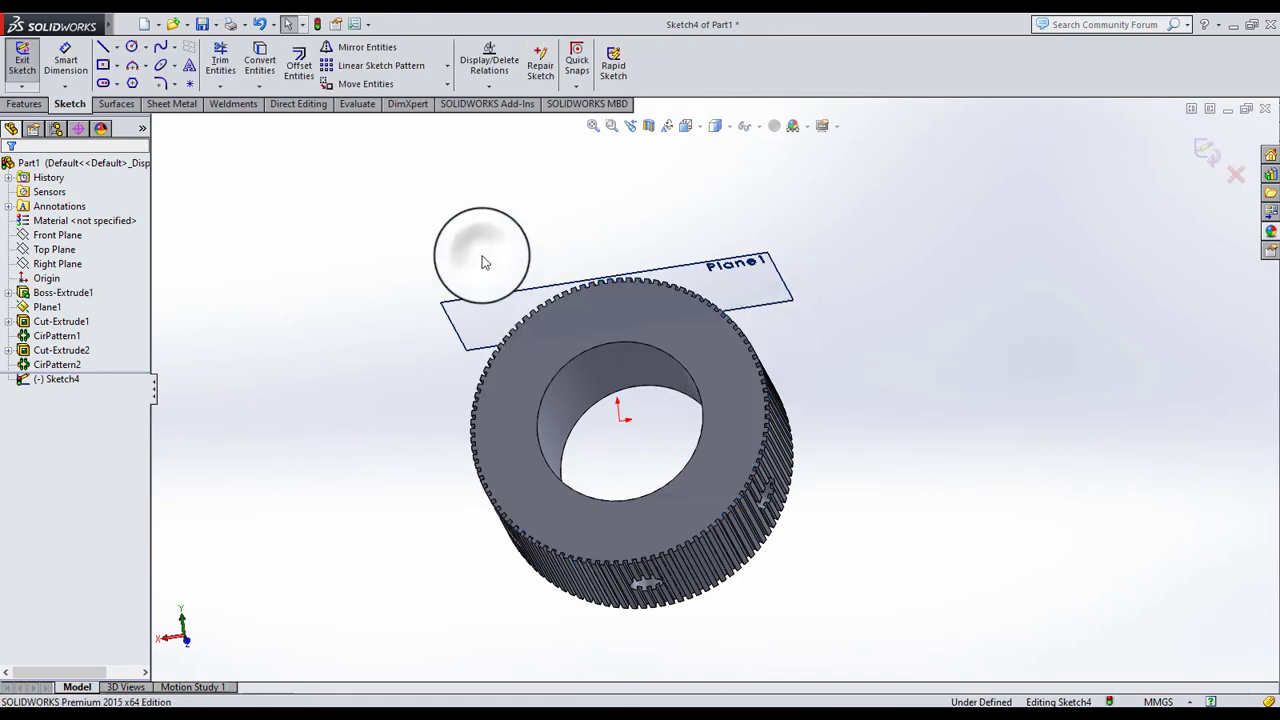
pyautogui.click(563, 371)
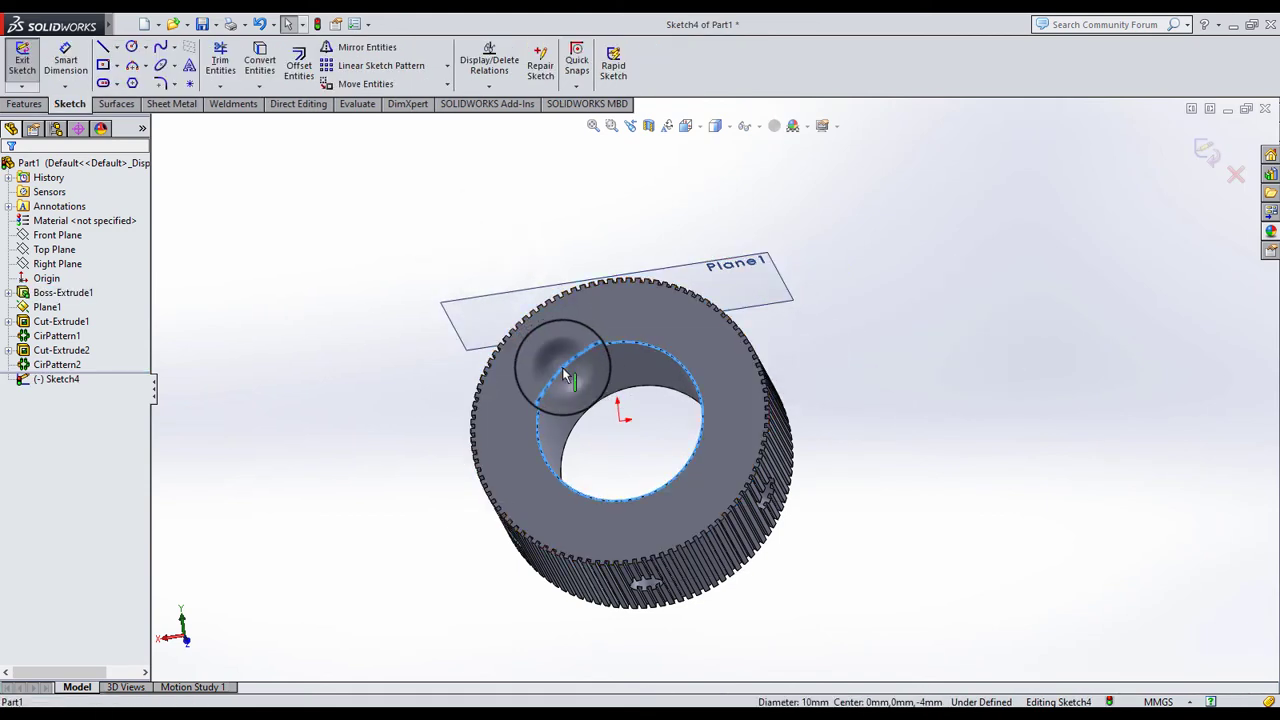
pyautogui.click(258, 82)
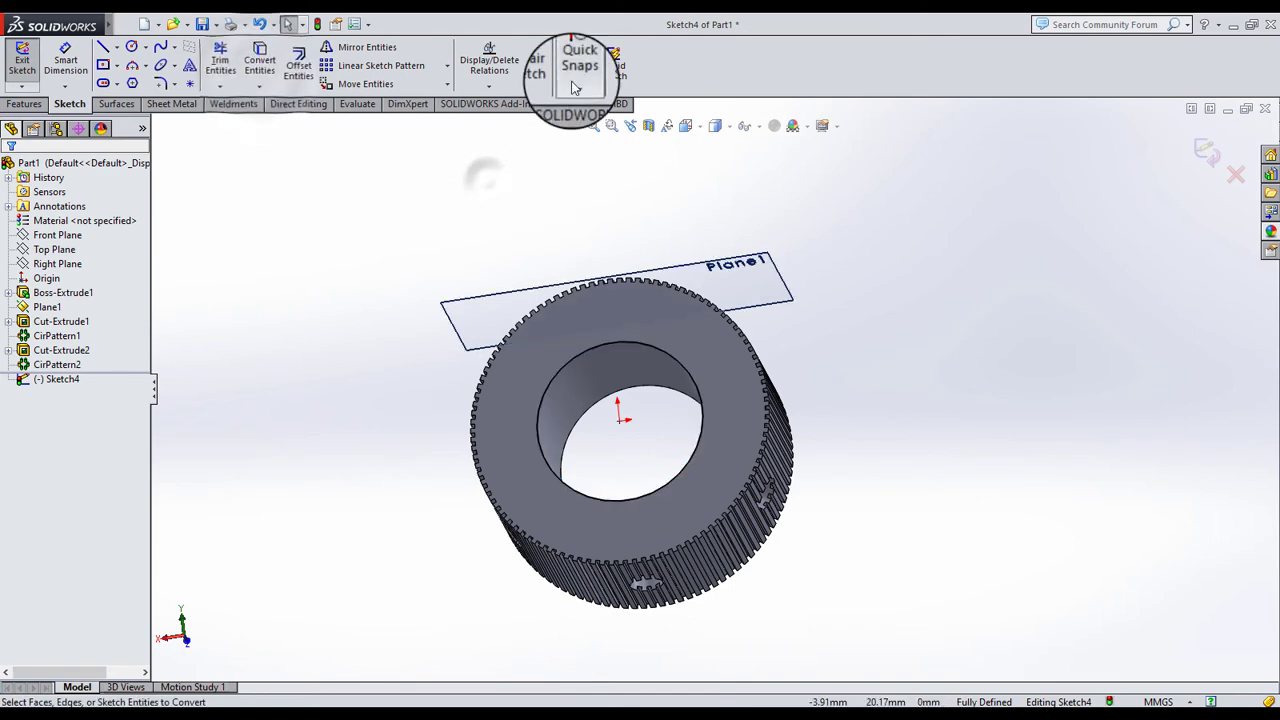
# Define a reversed Height and Pitch helix on the bore circle, 8 mm tall, 0° start
pyautogui.click(26, 106)
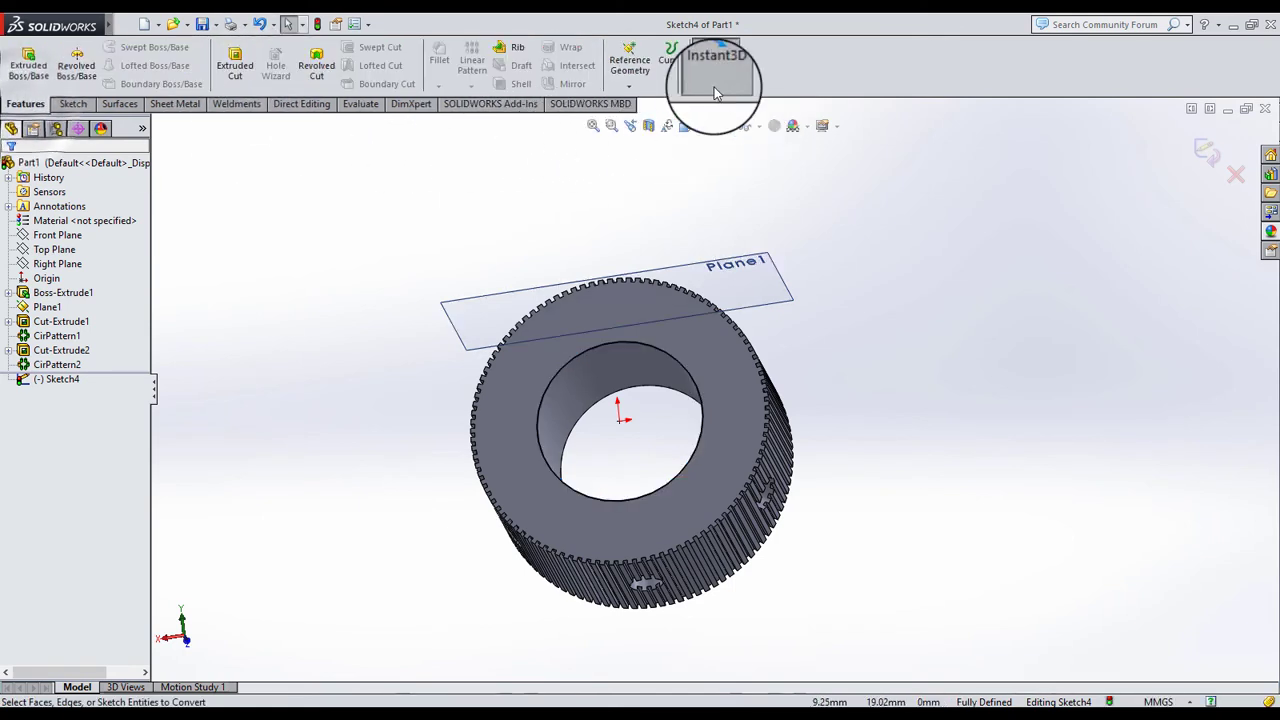
pyautogui.click(672, 55)
pyautogui.click(688, 125)
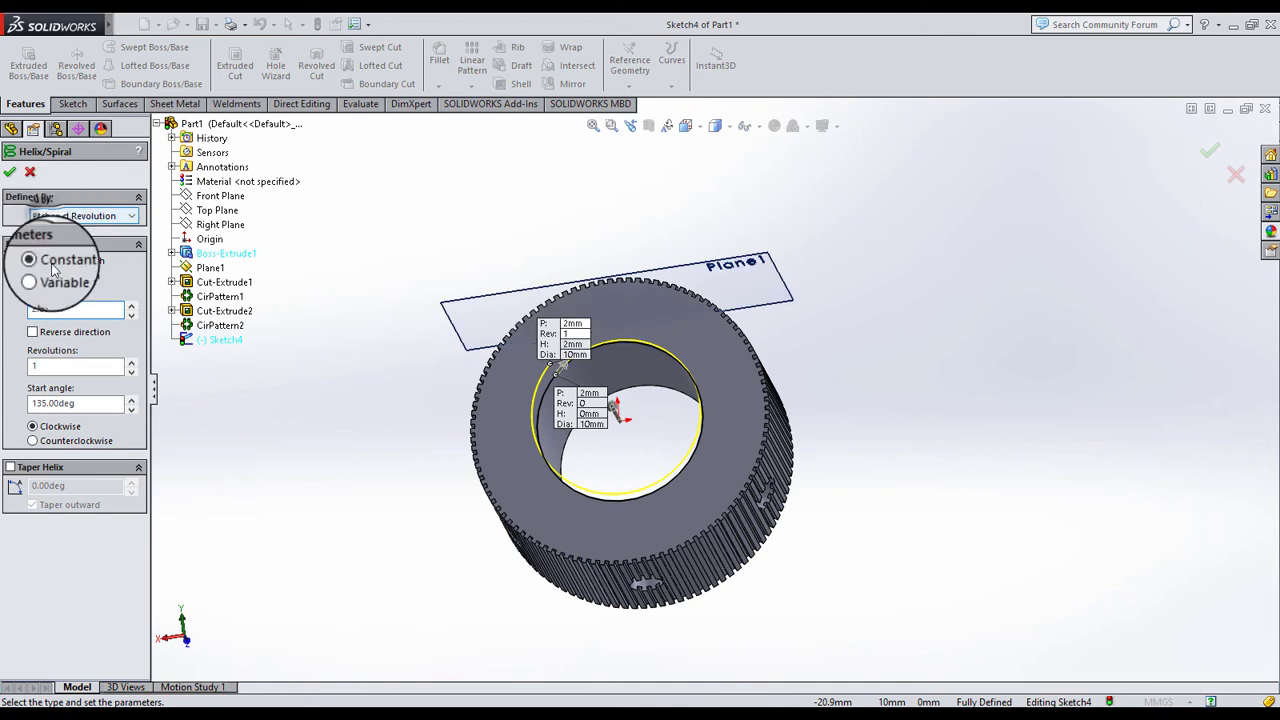
pyautogui.click(68, 215)
pyautogui.click(58, 257)
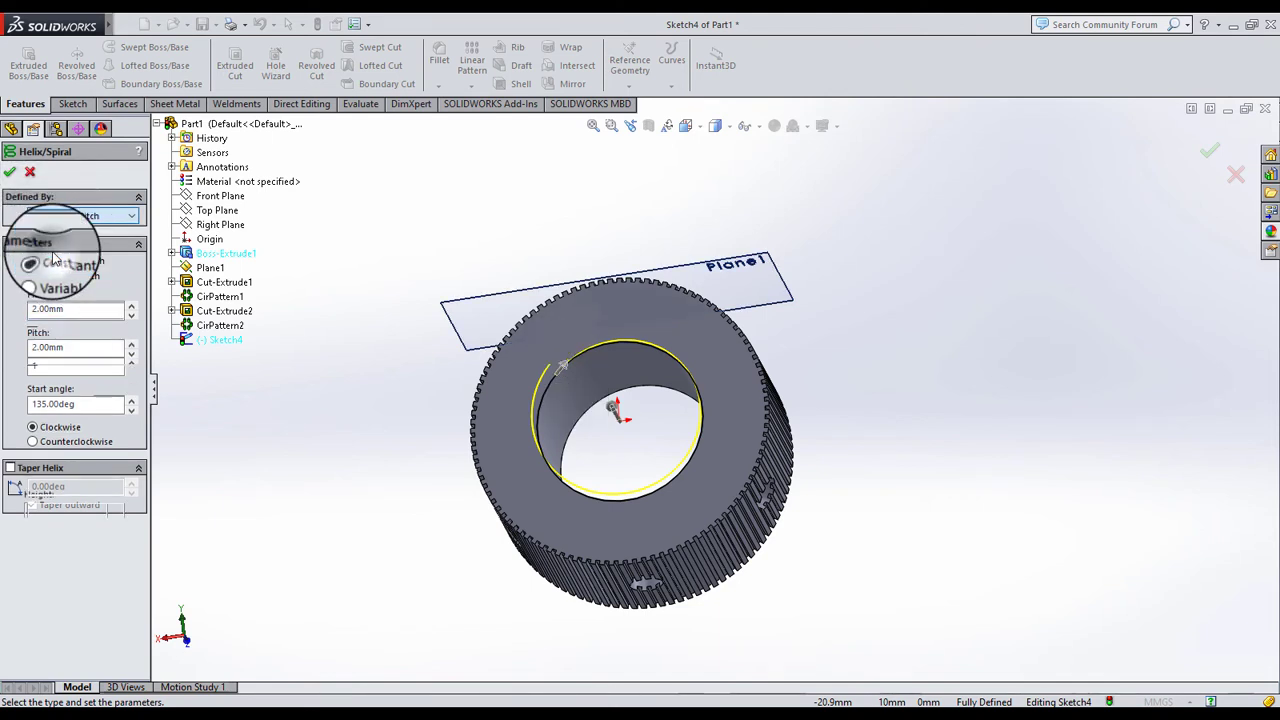
pyautogui.click(66, 313)
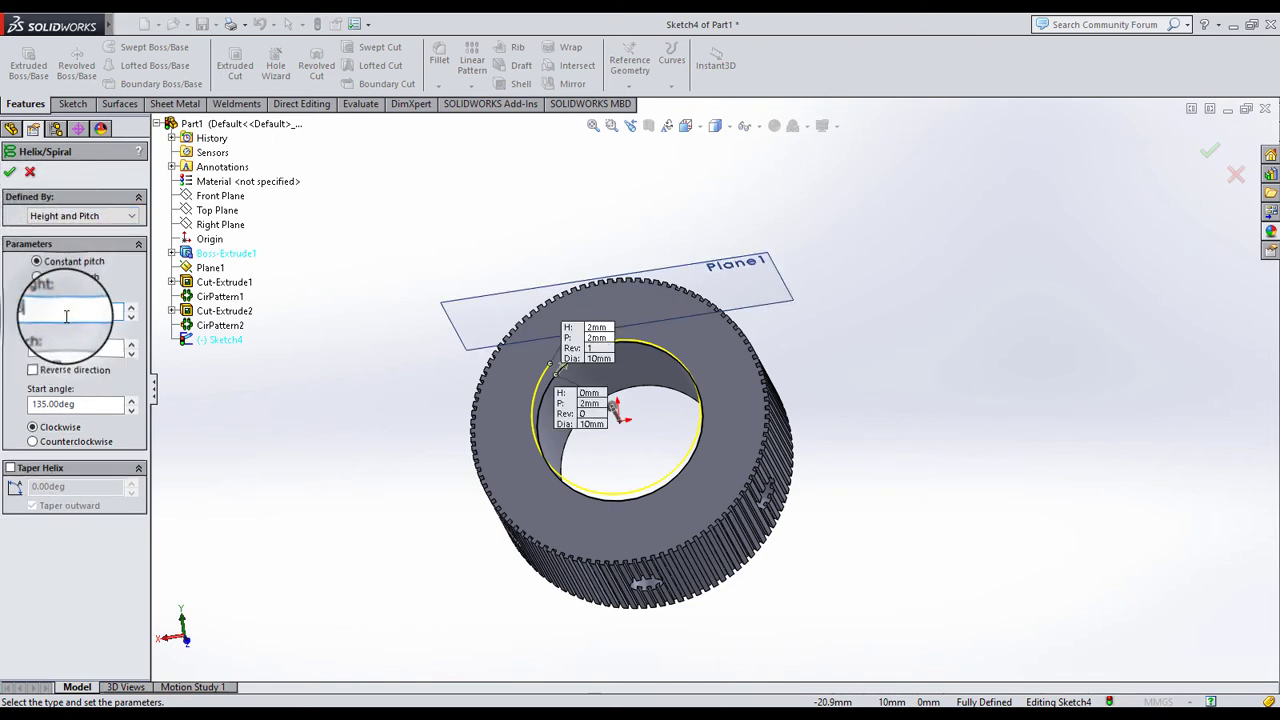
pyautogui.click(32, 370)
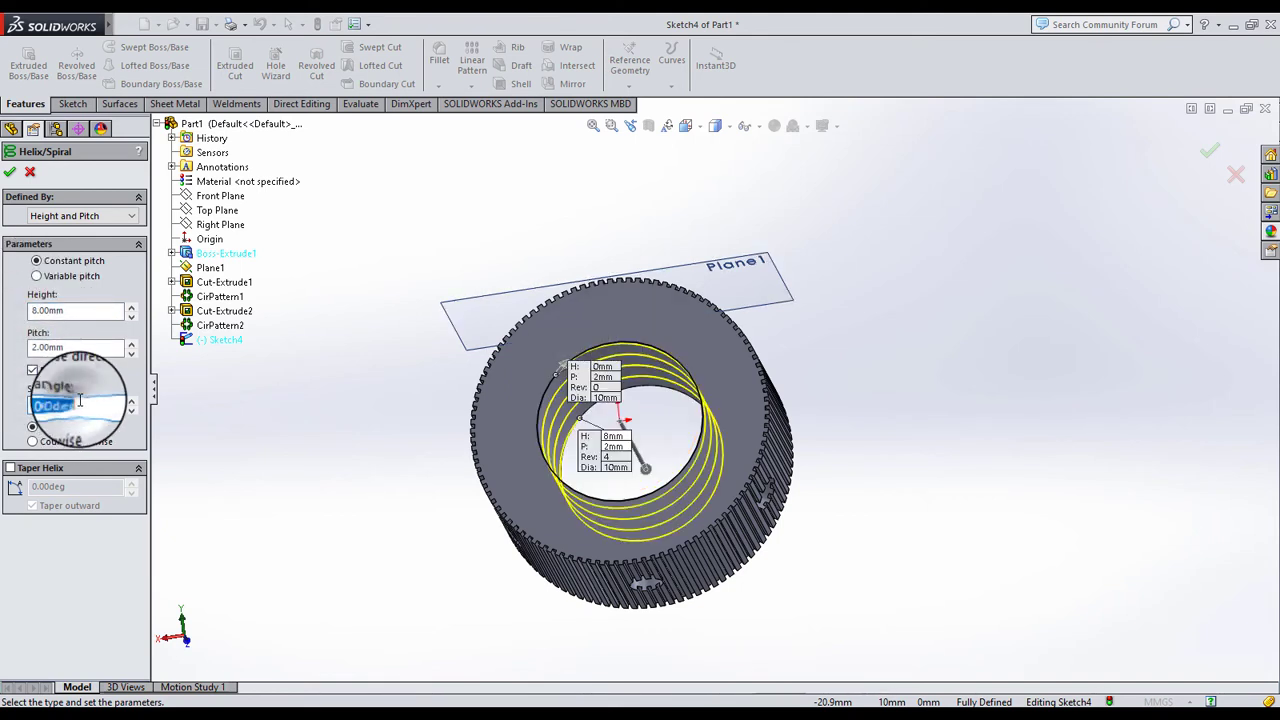
pyautogui.write('0')
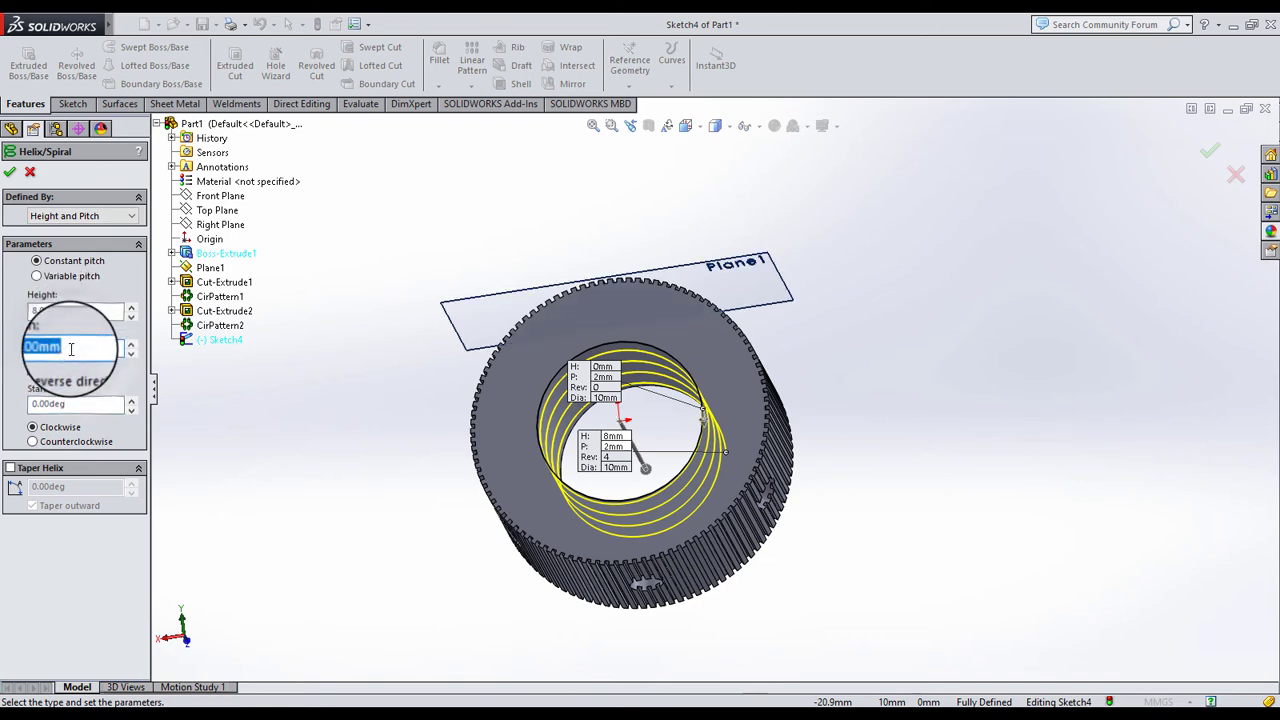
pyautogui.write('1')
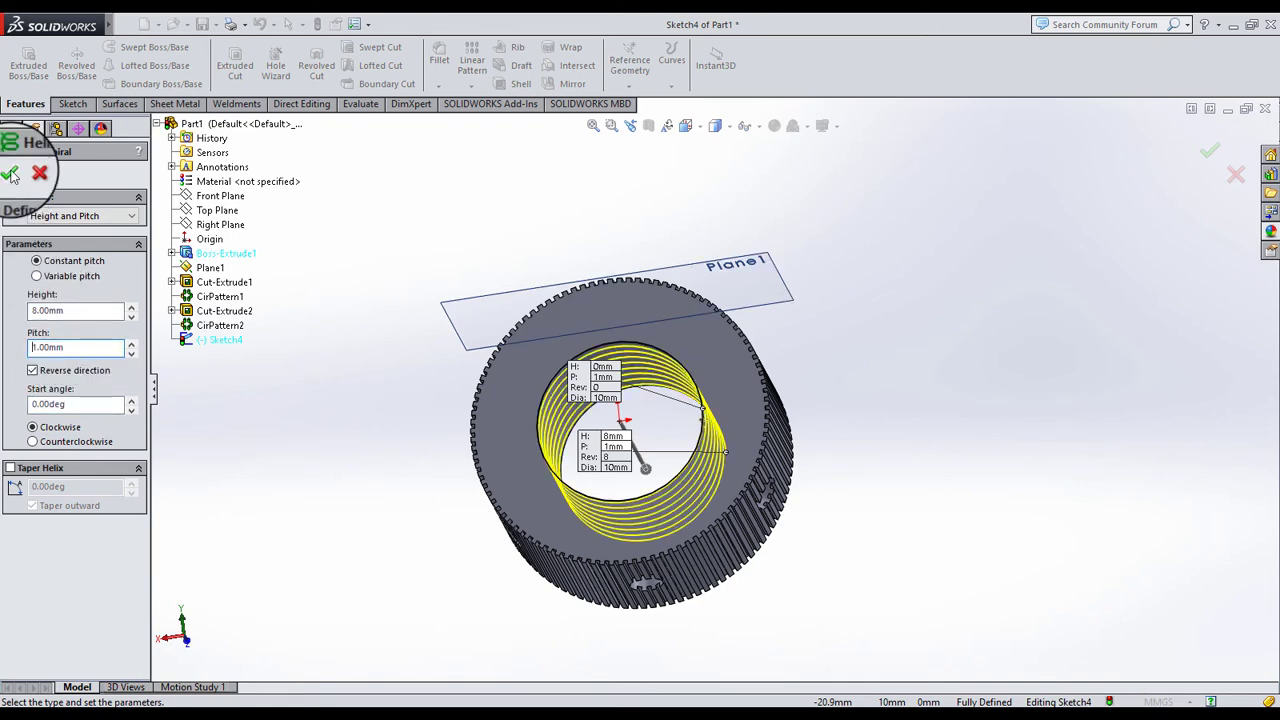
# Confirm the helix and orbit the model to look into the bore
pyautogui.press('Return')
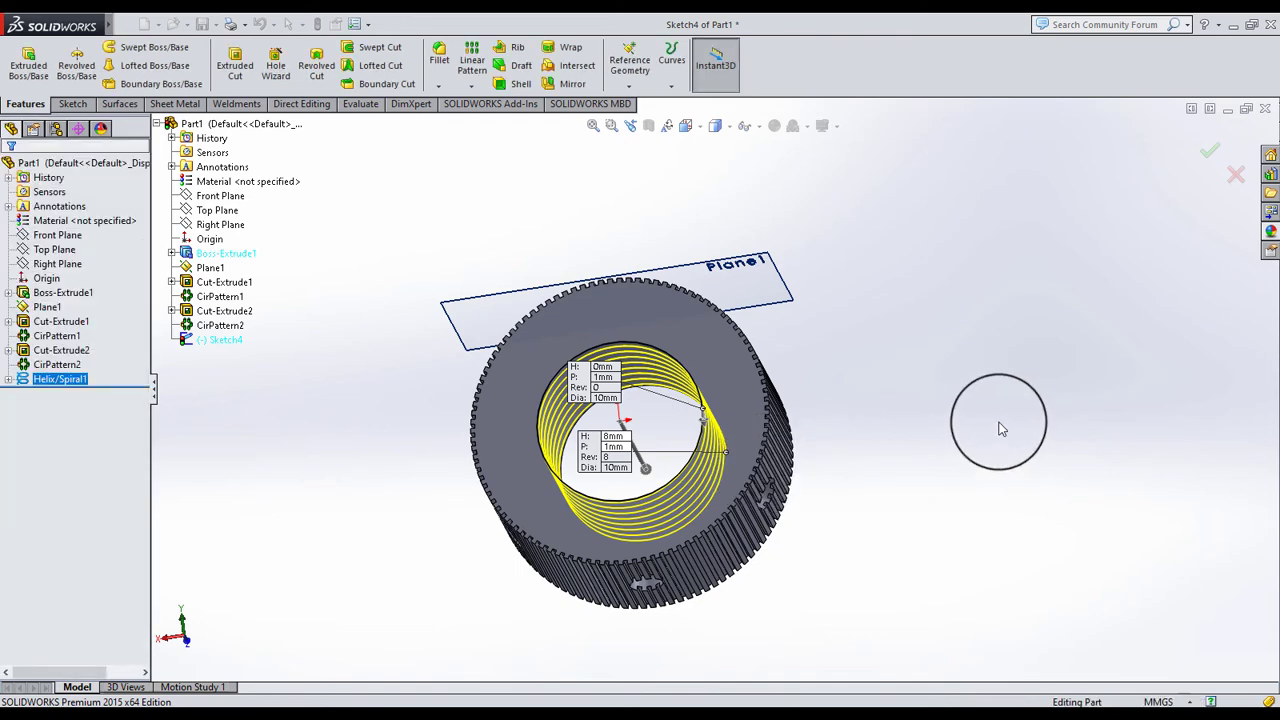
pyautogui.click(815, 341)
pyautogui.moveTo(815, 341); pyautogui.dragTo(843, 331, button='middle')
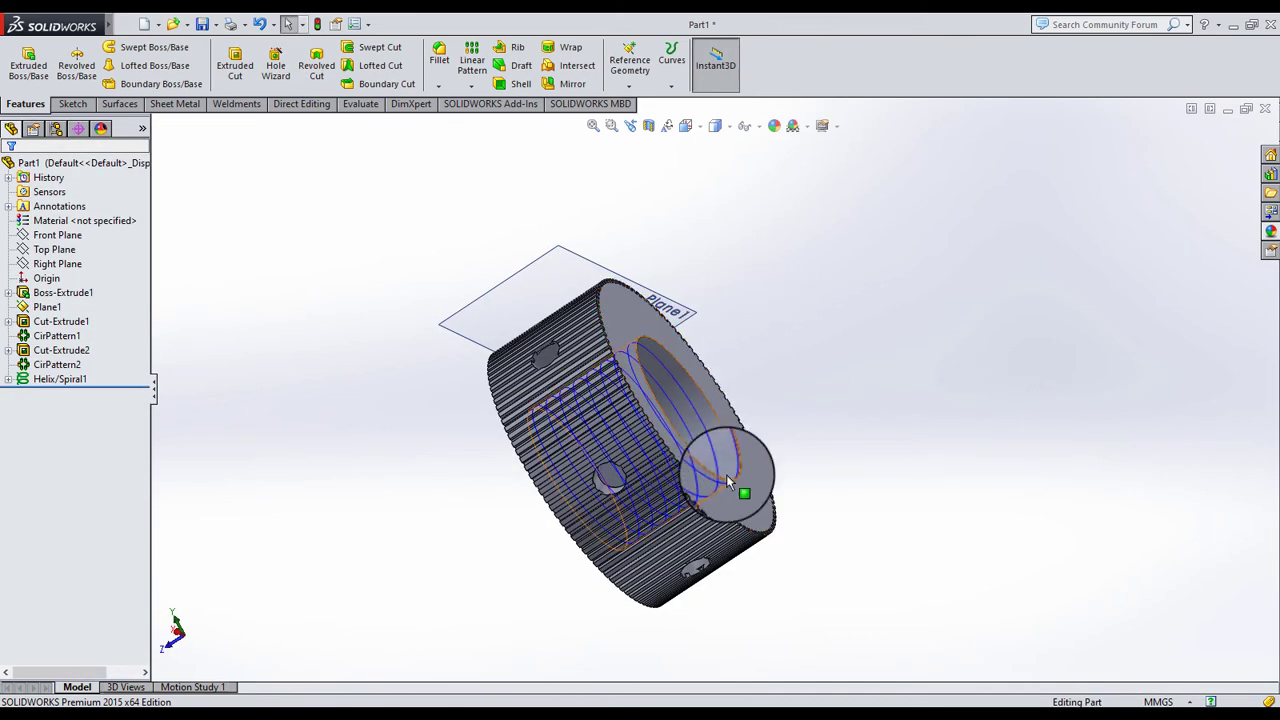
pyautogui.scroll(-5, 726, 474)
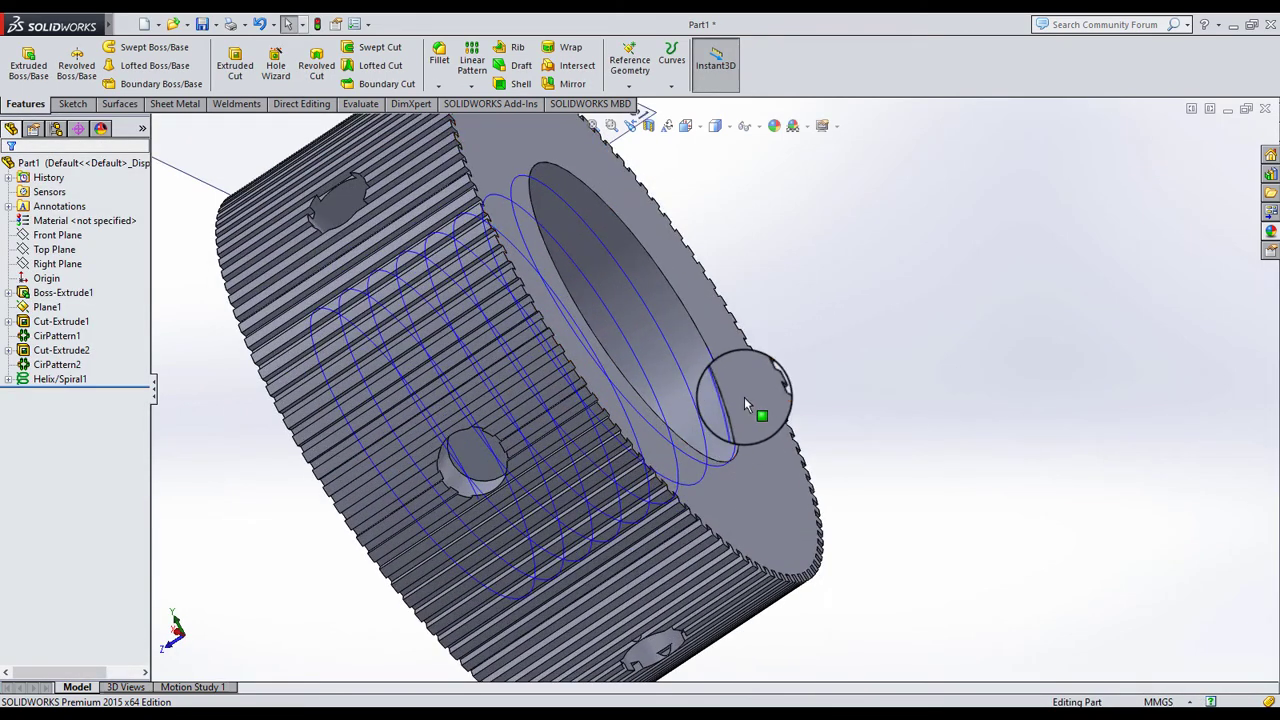
# Create Plane2 through the helix end point, perpendicular to the helix, and sketch on it
pyautogui.click(705, 348)
pyautogui.click(619, 47)
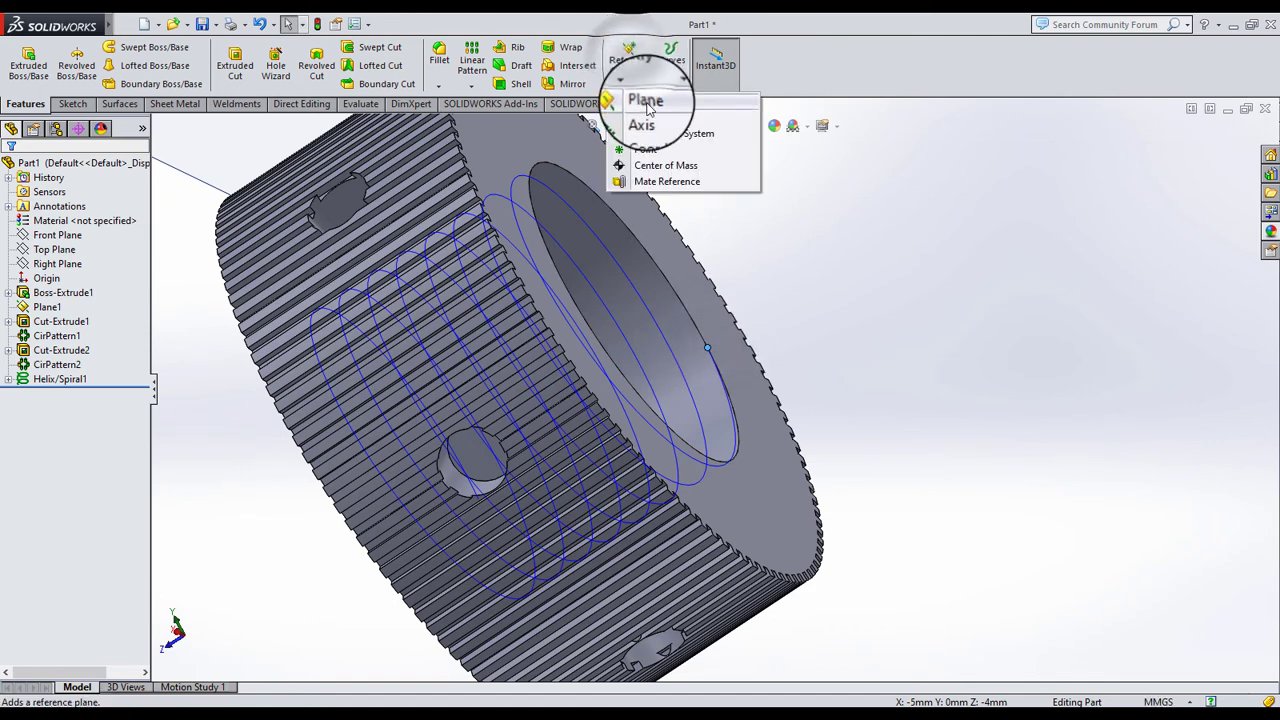
pyautogui.click(645, 108)
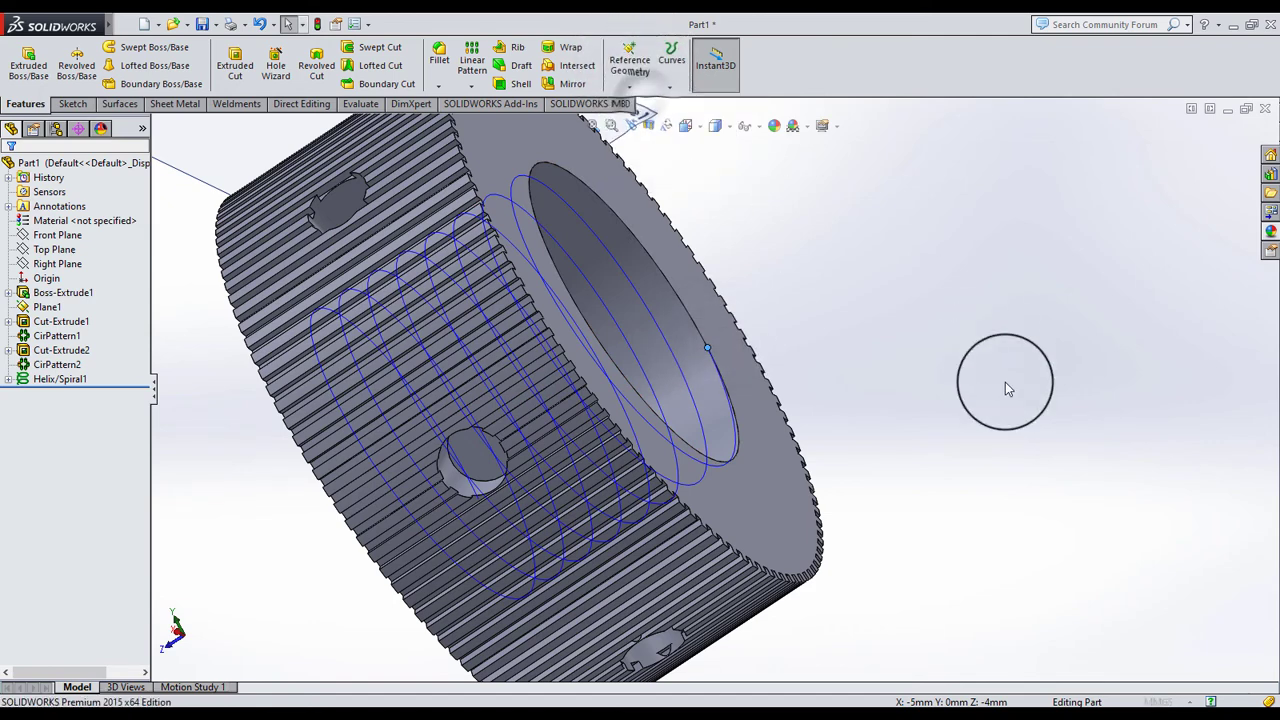
pyautogui.click(714, 462)
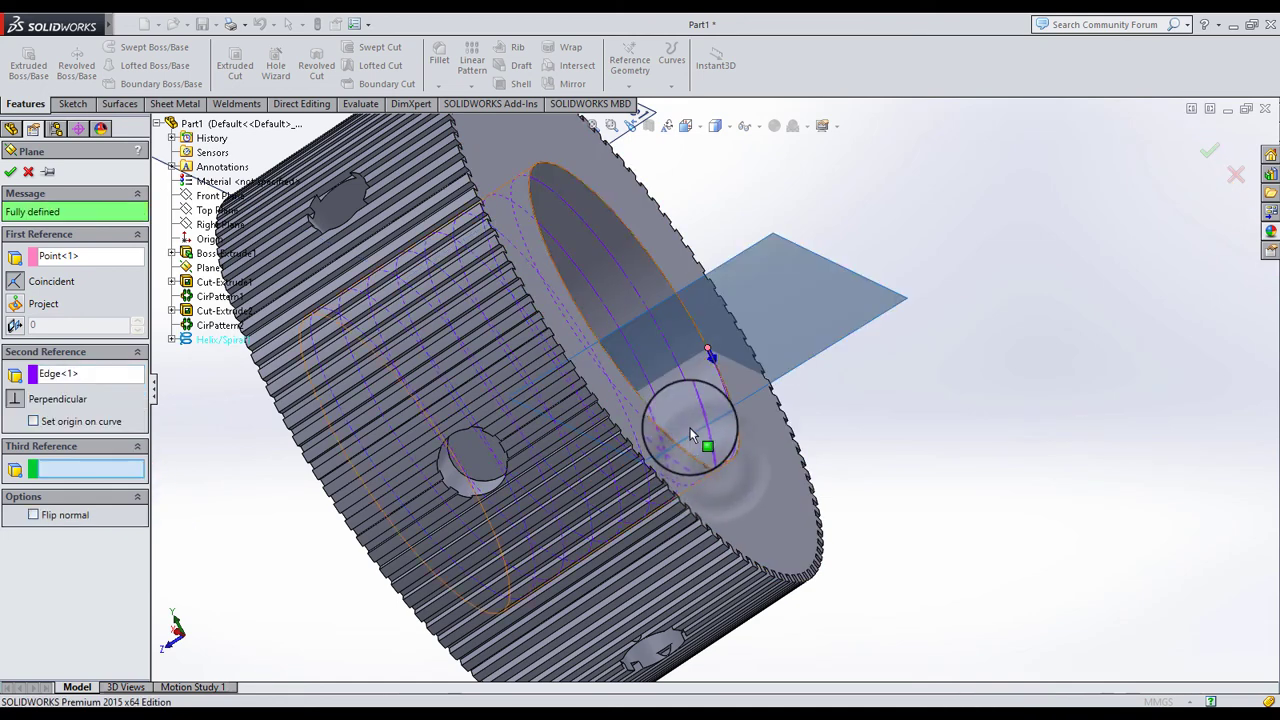
pyautogui.rightClick(715, 415)
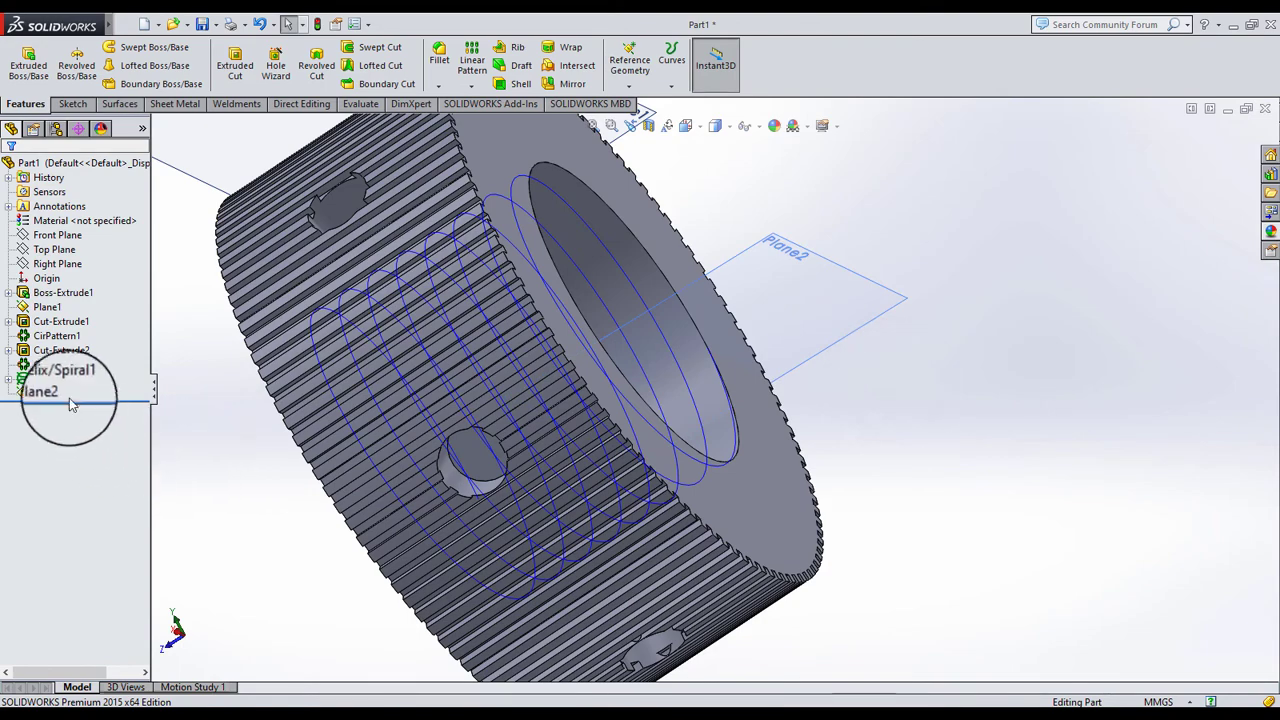
pyautogui.click(62, 342)
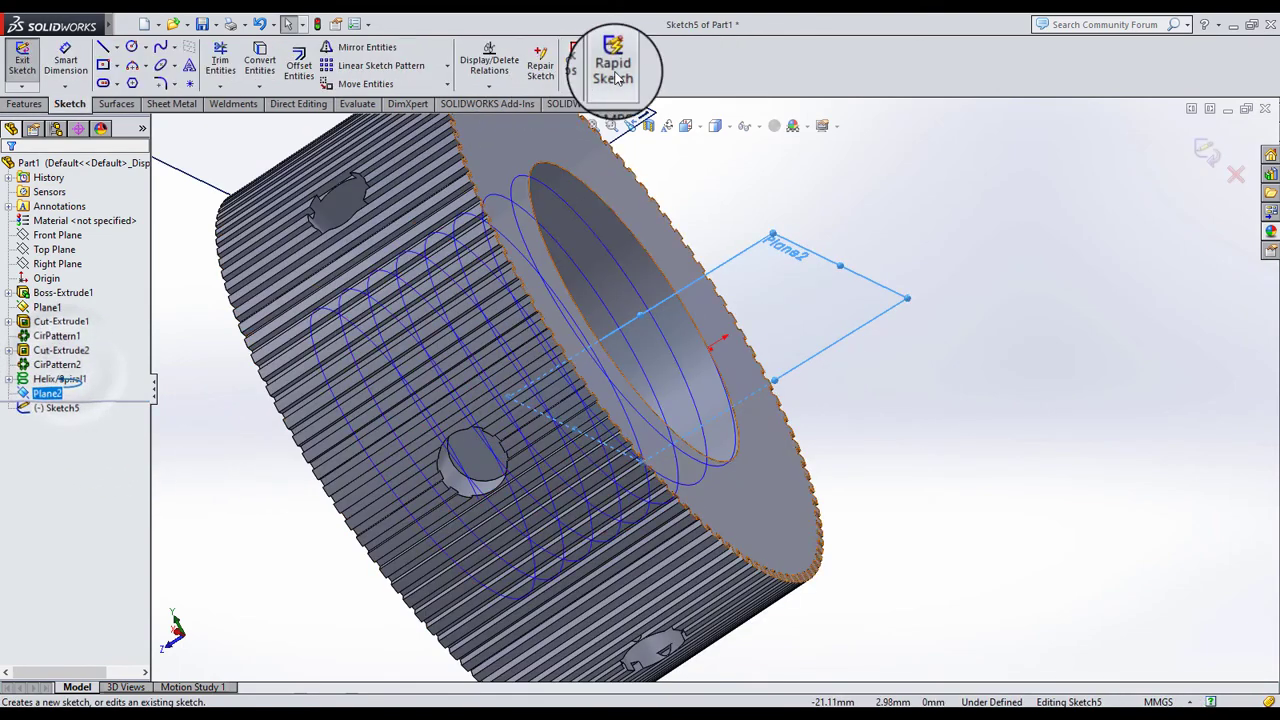
# View Plane2 face-on (Normal To) with hidden lines visible
pyautogui.click(699, 135)
pyautogui.click(766, 210)
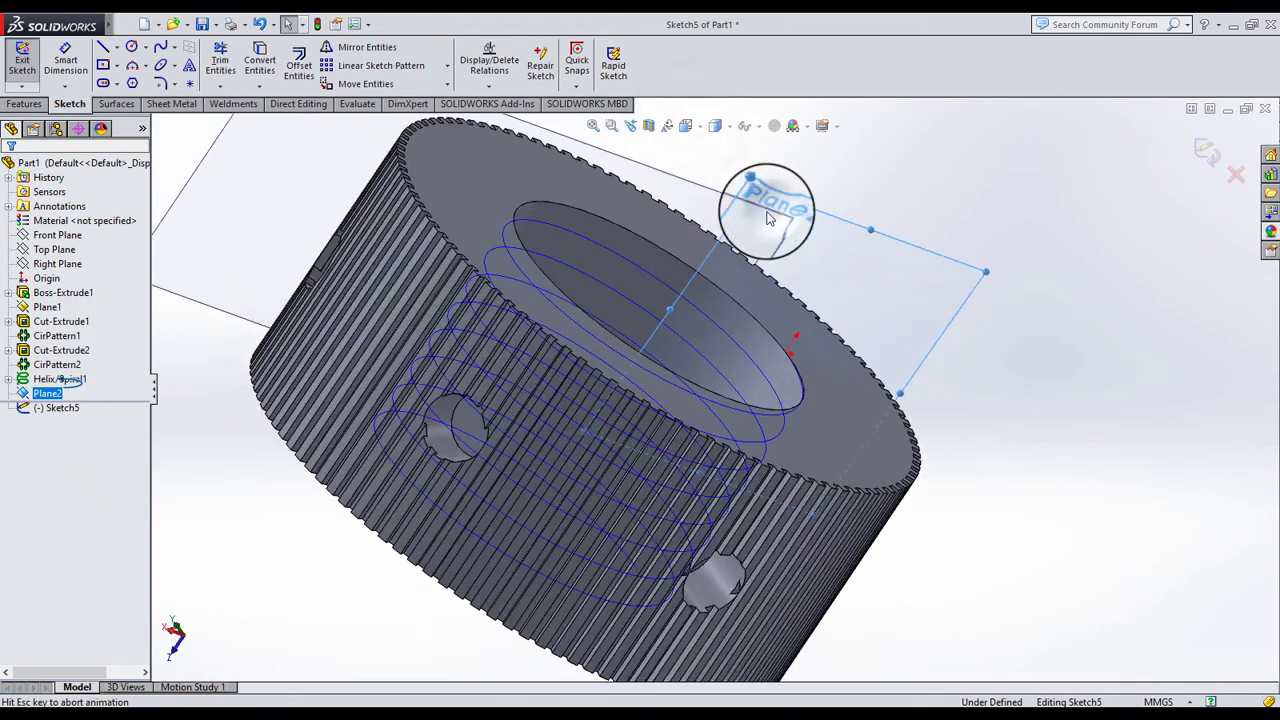
pyautogui.click(1057, 333)
pyautogui.click(716, 126)
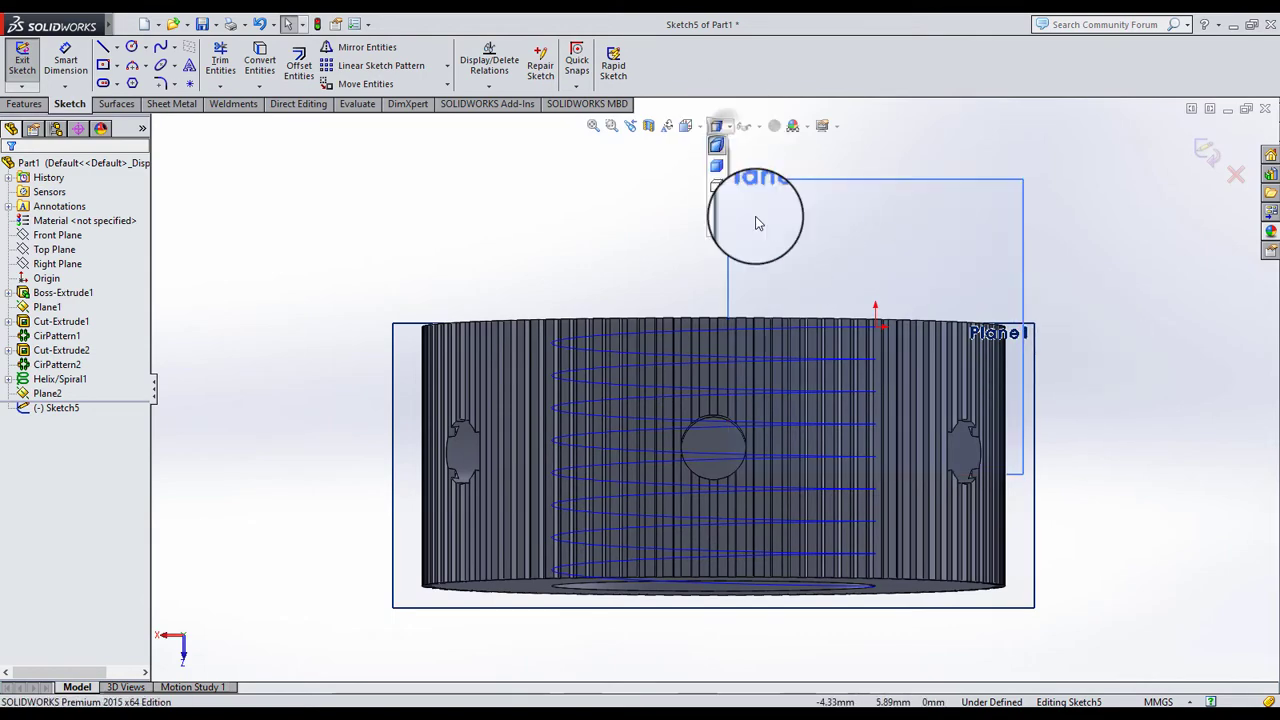
pyautogui.click(716, 215)
pyautogui.scroll(-4, 808, 371)
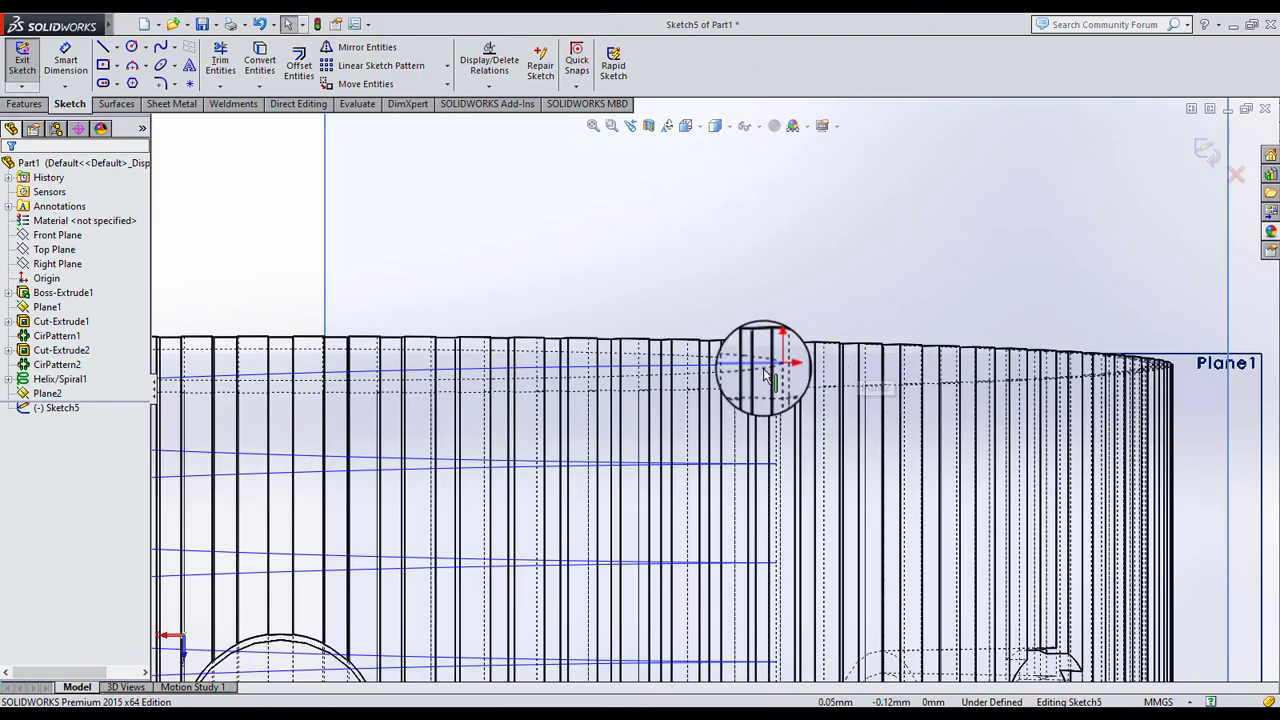
pyautogui.scroll(-1, 766, 371)
pyautogui.scroll(1, 757, 372)
pyautogui.scroll(1, 750, 372)
pyautogui.scroll(1, 752, 378)
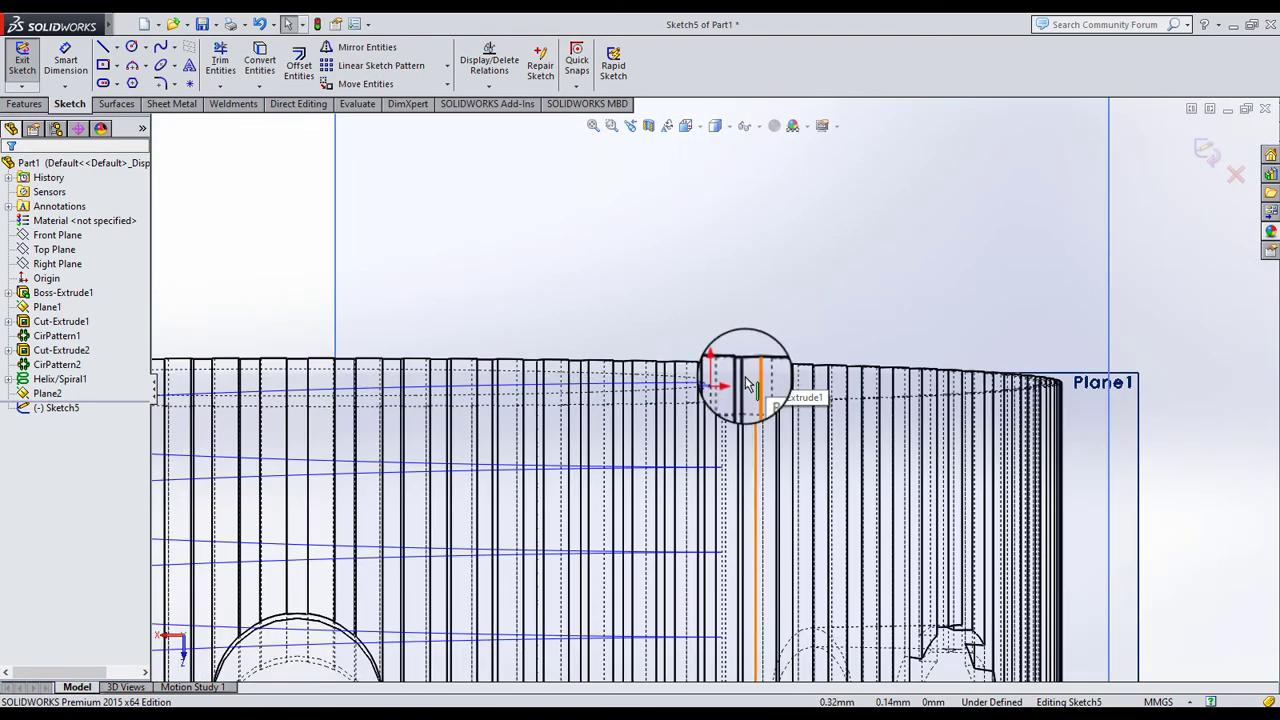
pyautogui.scroll(-3, 718, 395)
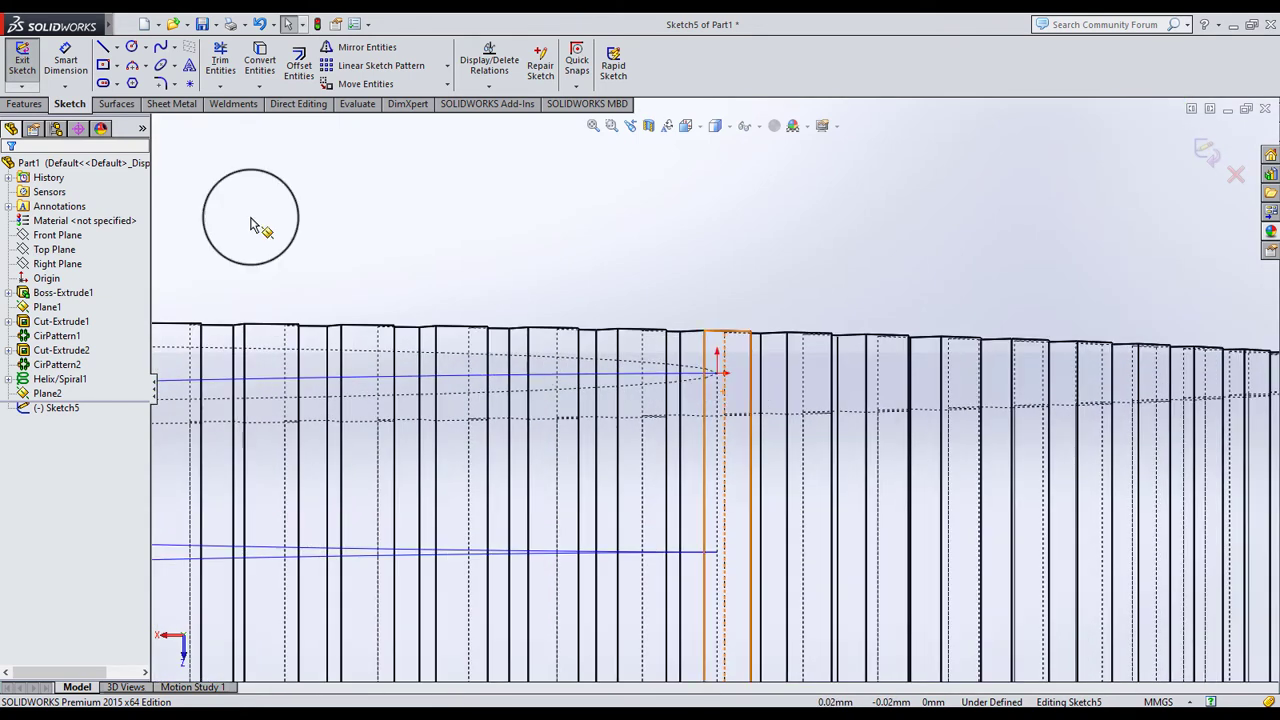
# Draw a closed triangle with a vertical side and a tip pointing right
pyautogui.click(103, 52)
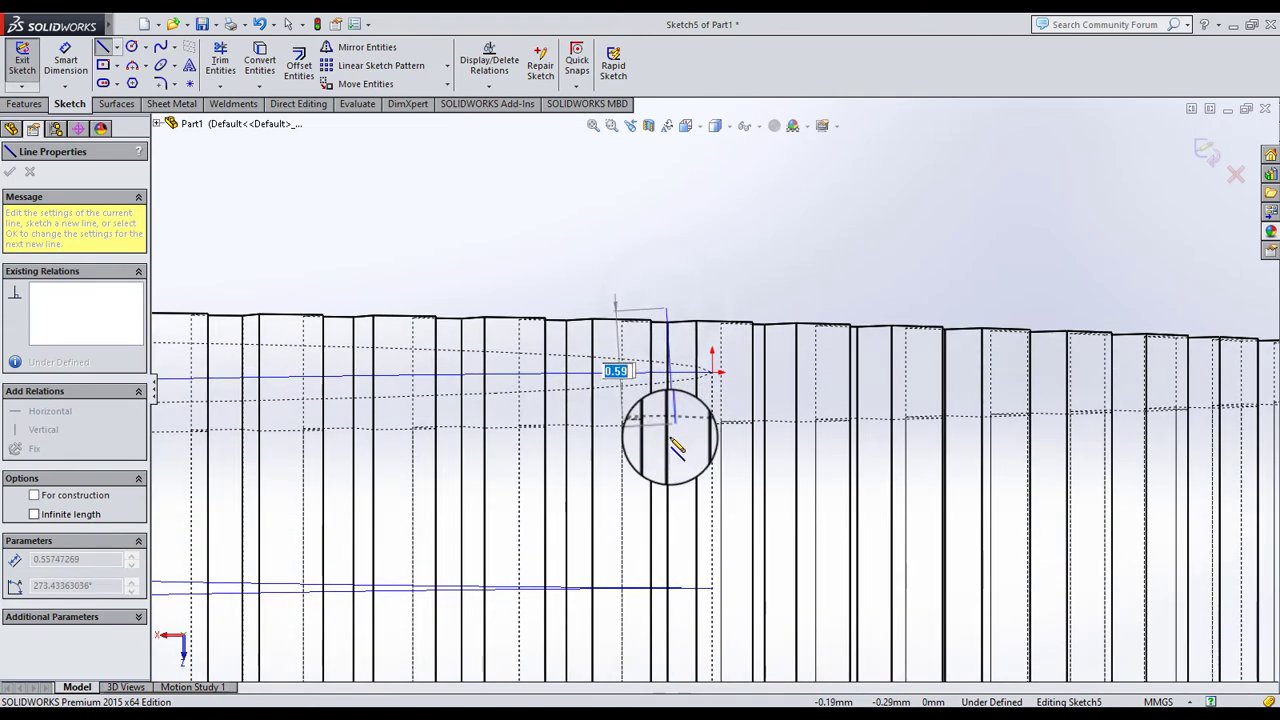
pyautogui.click(669, 447)
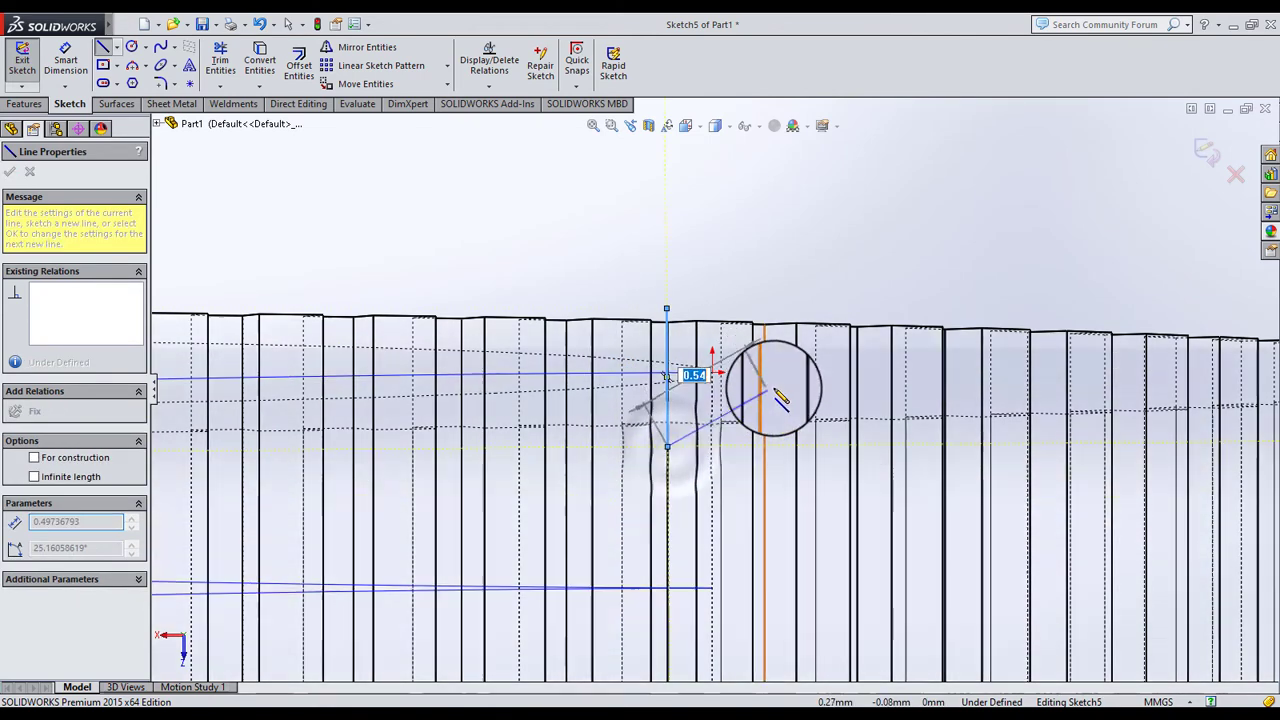
pyautogui.click(772, 388)
pyautogui.click(667, 307)
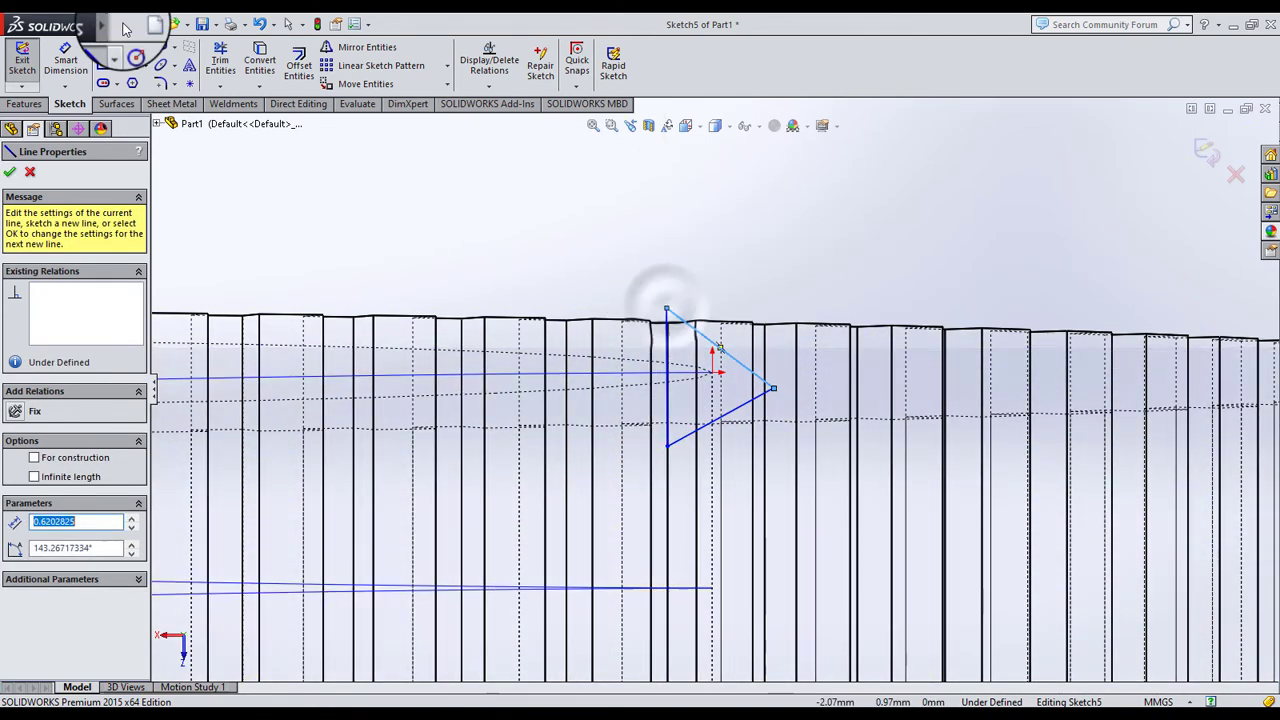
# Add a construction centerline from the triangle's tip to its vertical side, with a point on it
pyautogui.click(118, 55)
pyautogui.click(162, 77)
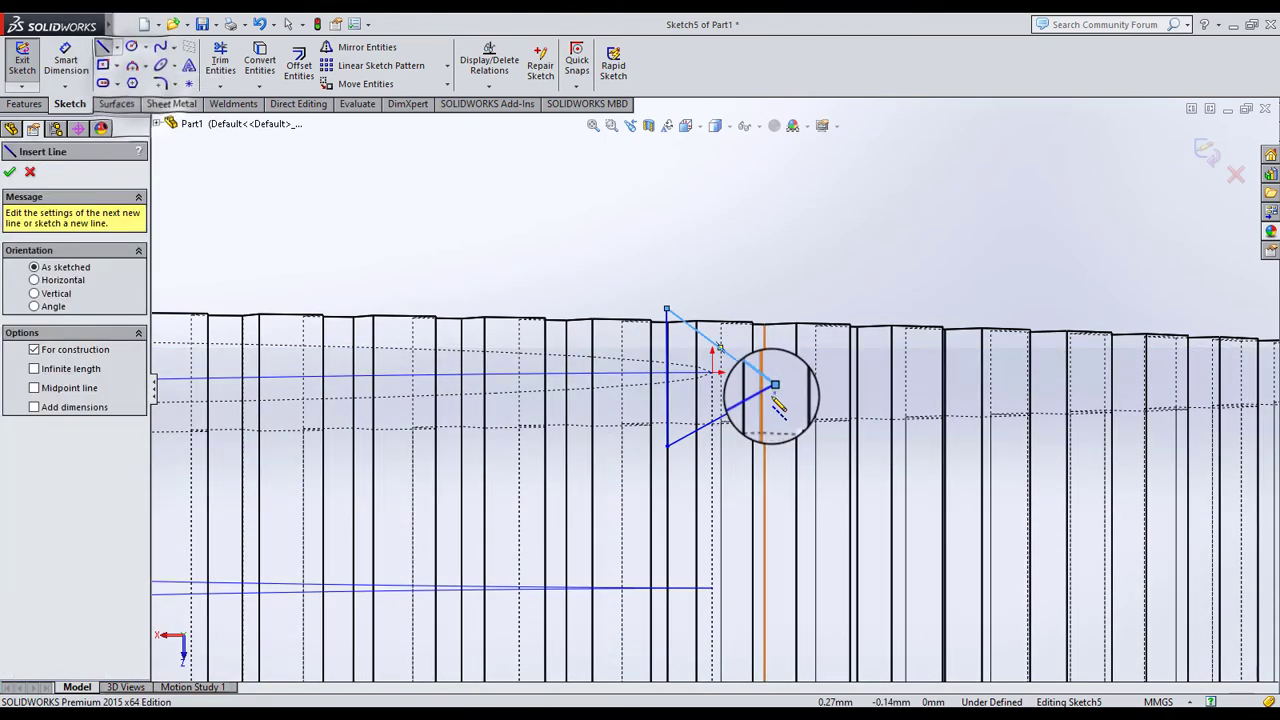
pyautogui.click(774, 388)
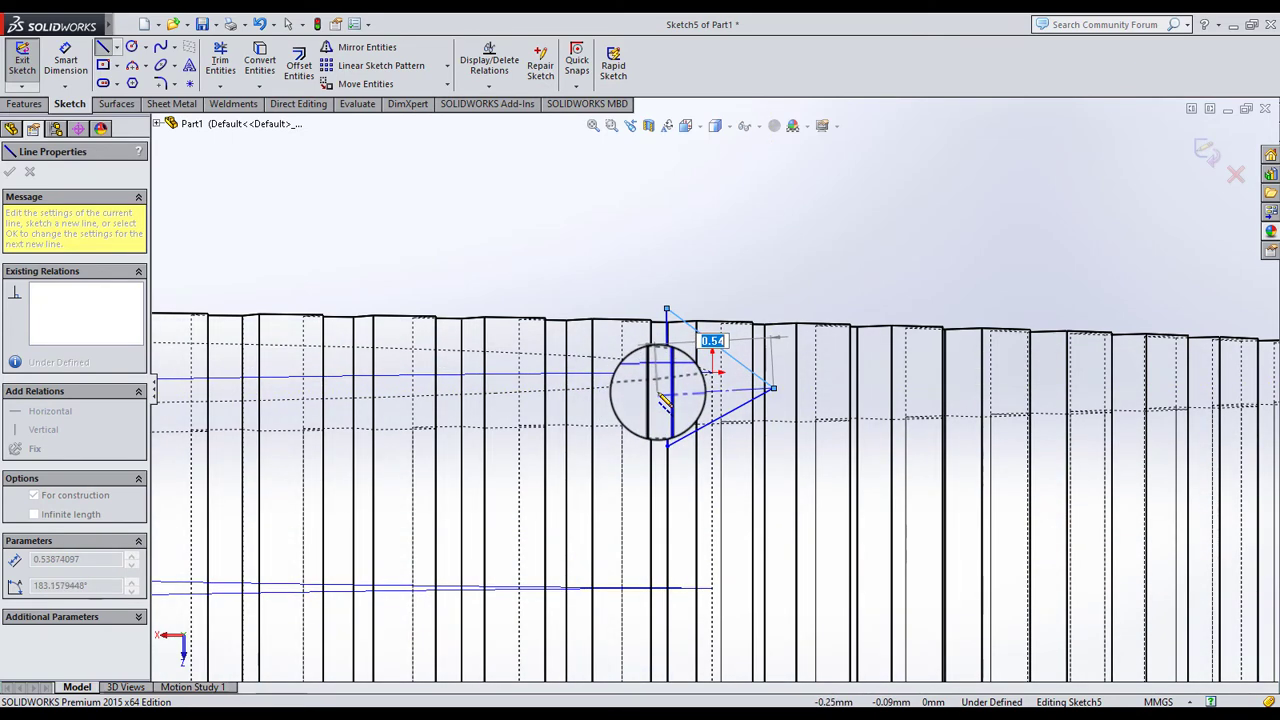
pyautogui.click(660, 392)
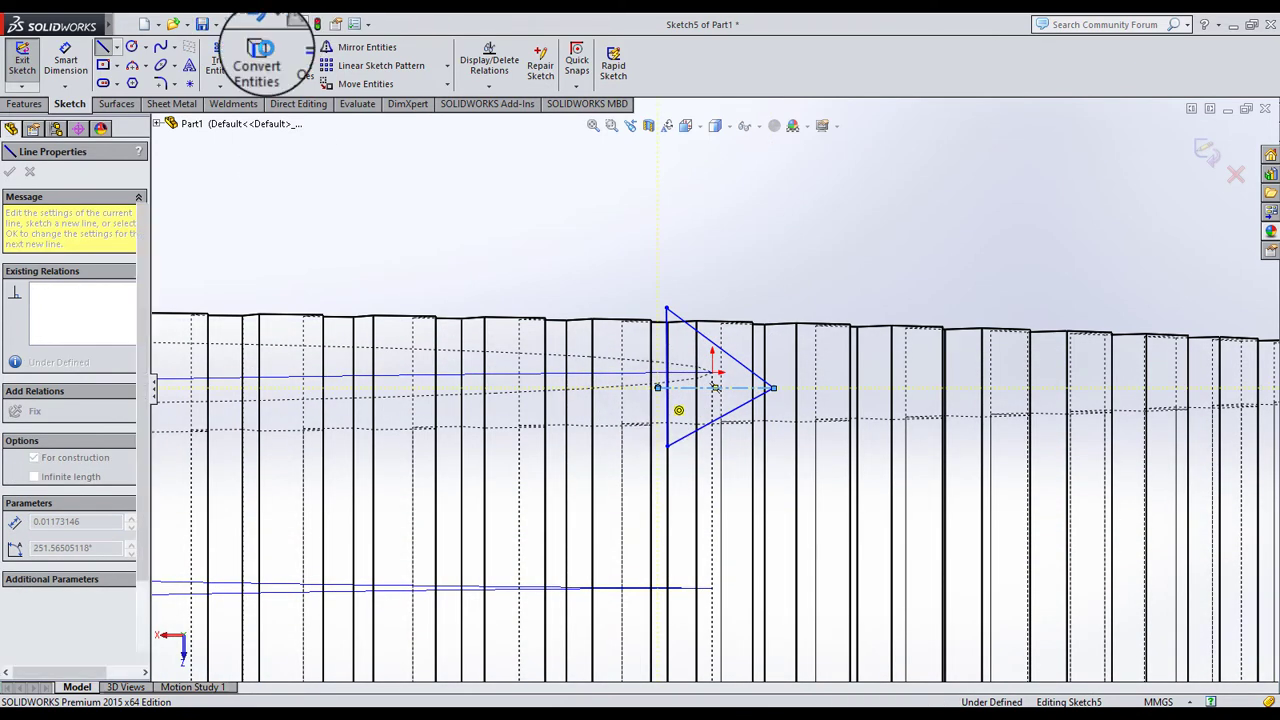
pyautogui.press('Escape')
pyautogui.click(190, 84)
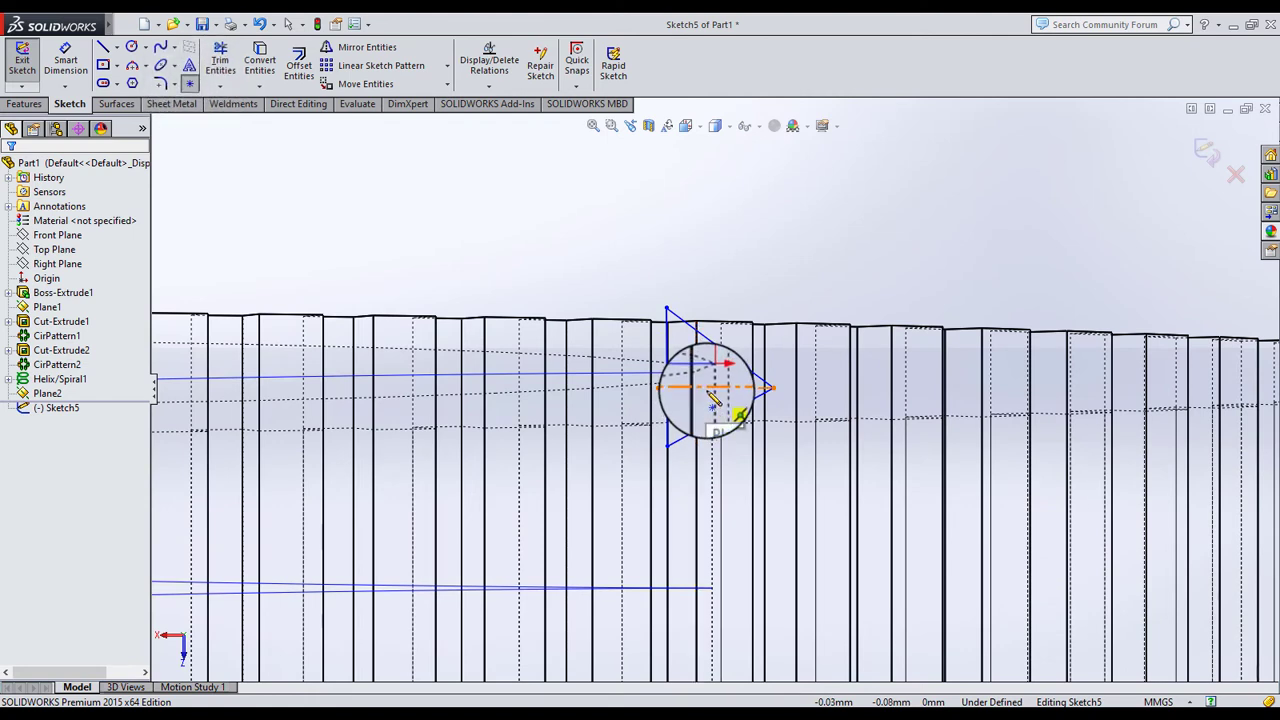
pyautogui.click(708, 390)
pyautogui.click(11, 175)
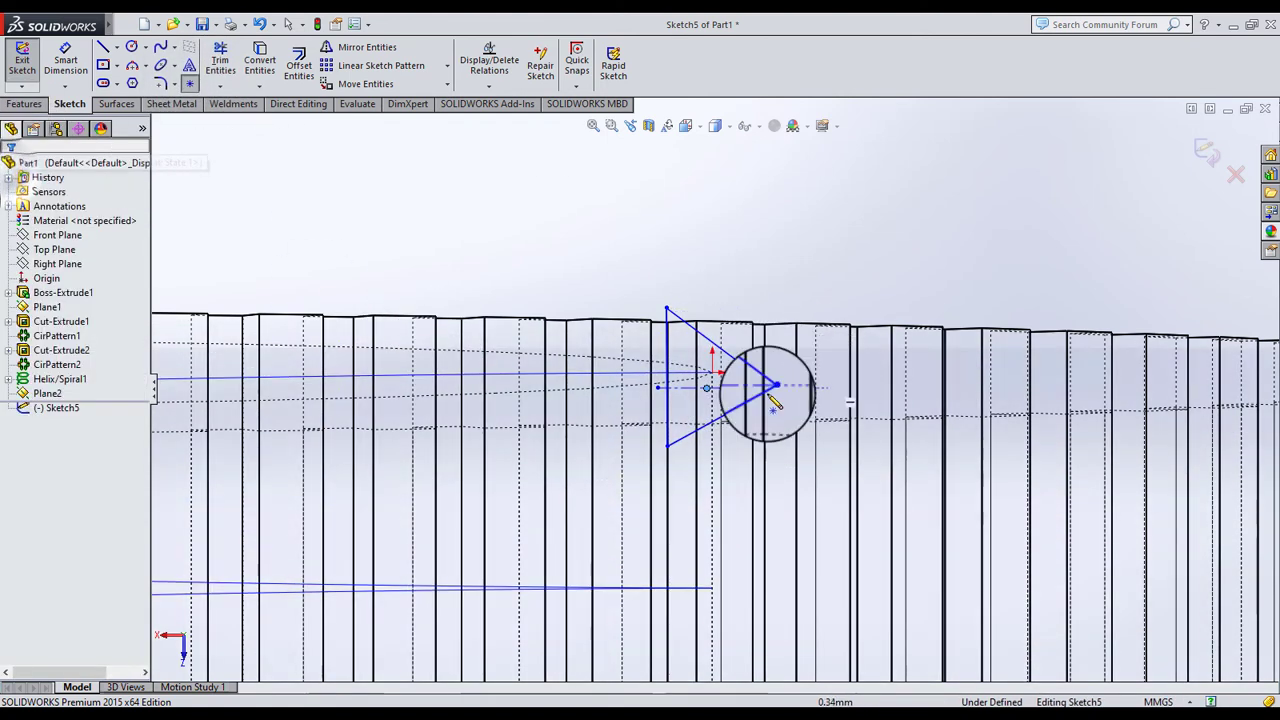
pyautogui.click(220, 60)
# Trim away the leftover circle and dimension the triangle 0.75 high and 0.75 wide
pyautogui.scroll(-3, 697, 405)
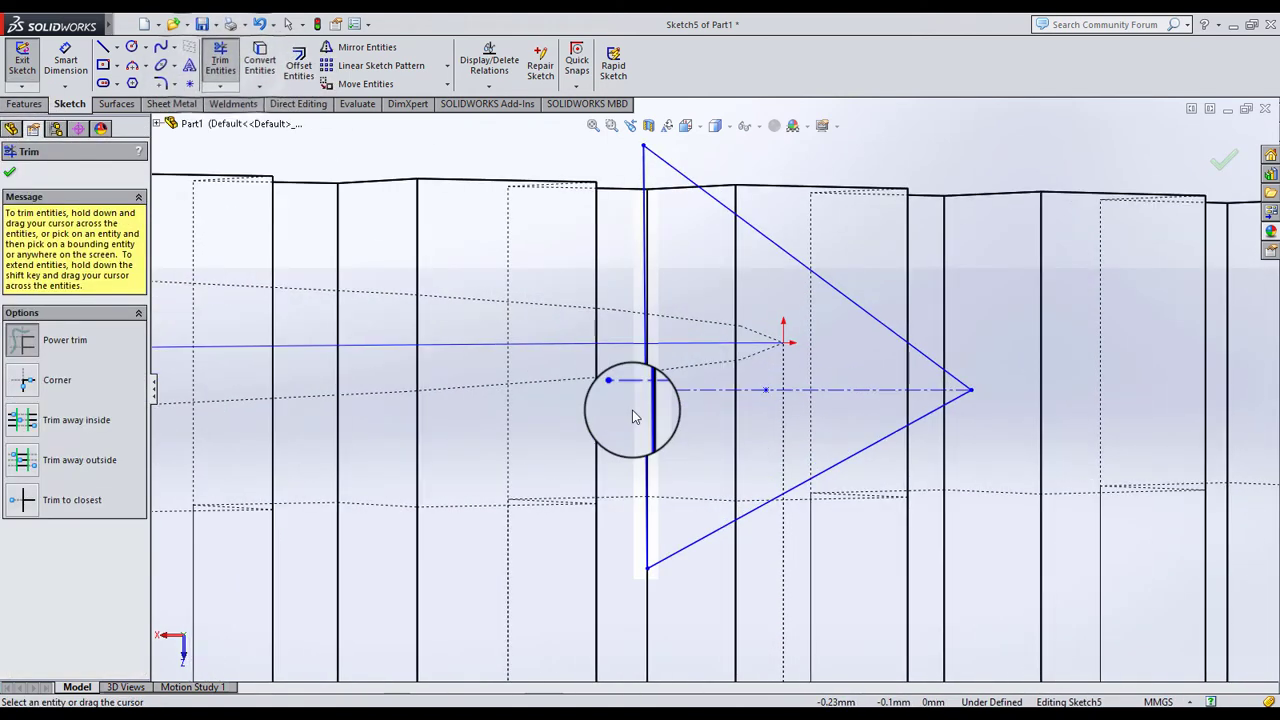
pyautogui.moveTo(648, 390); pyautogui.dragTo(655, 430)
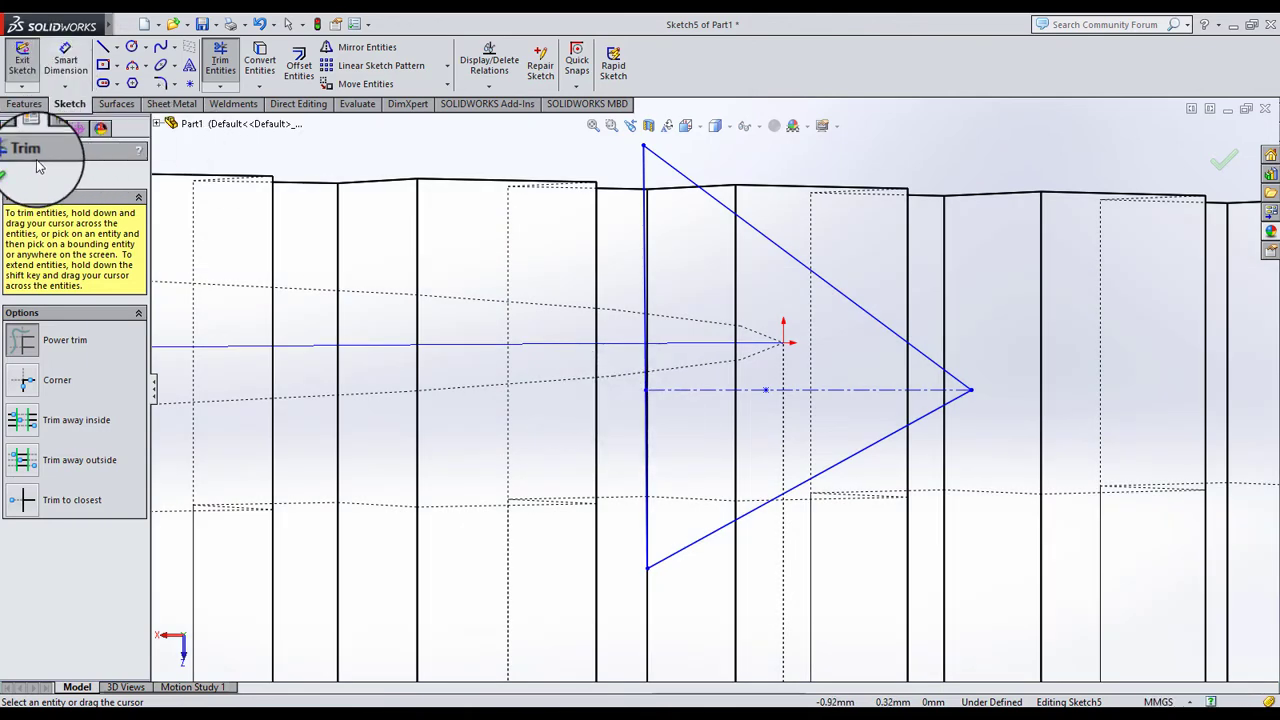
pyautogui.click(11, 175)
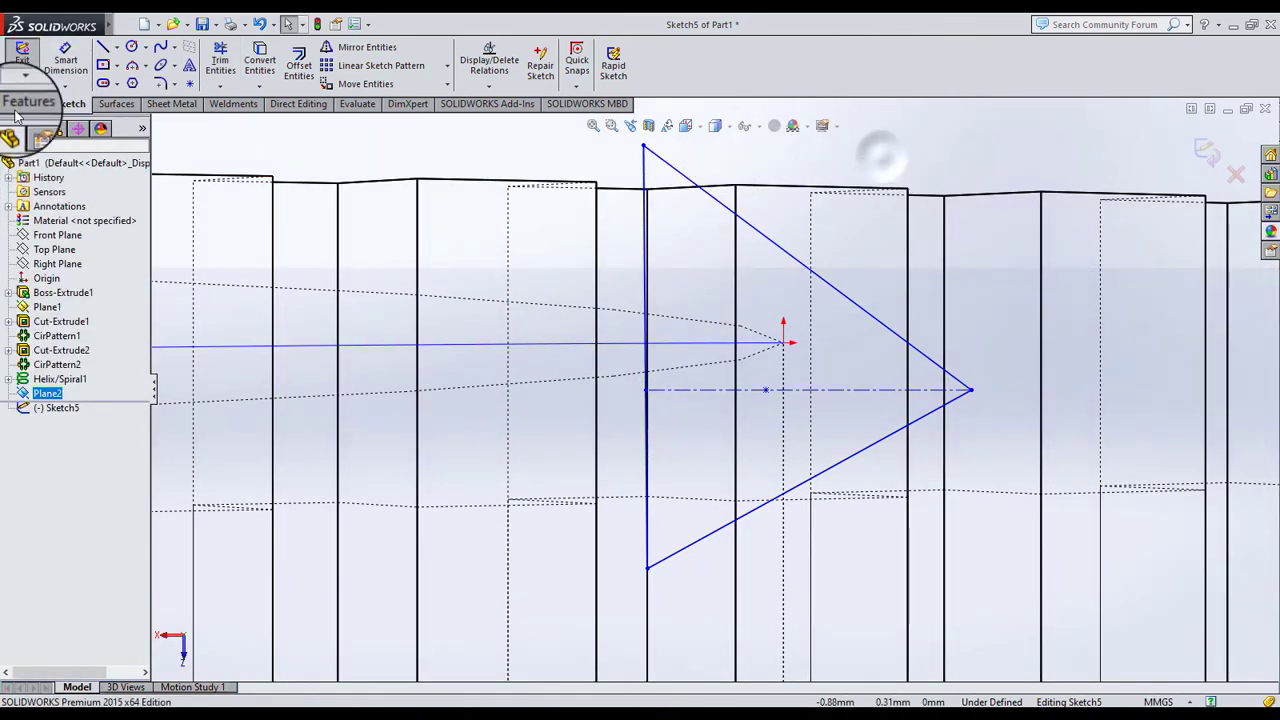
pyautogui.click(70, 72)
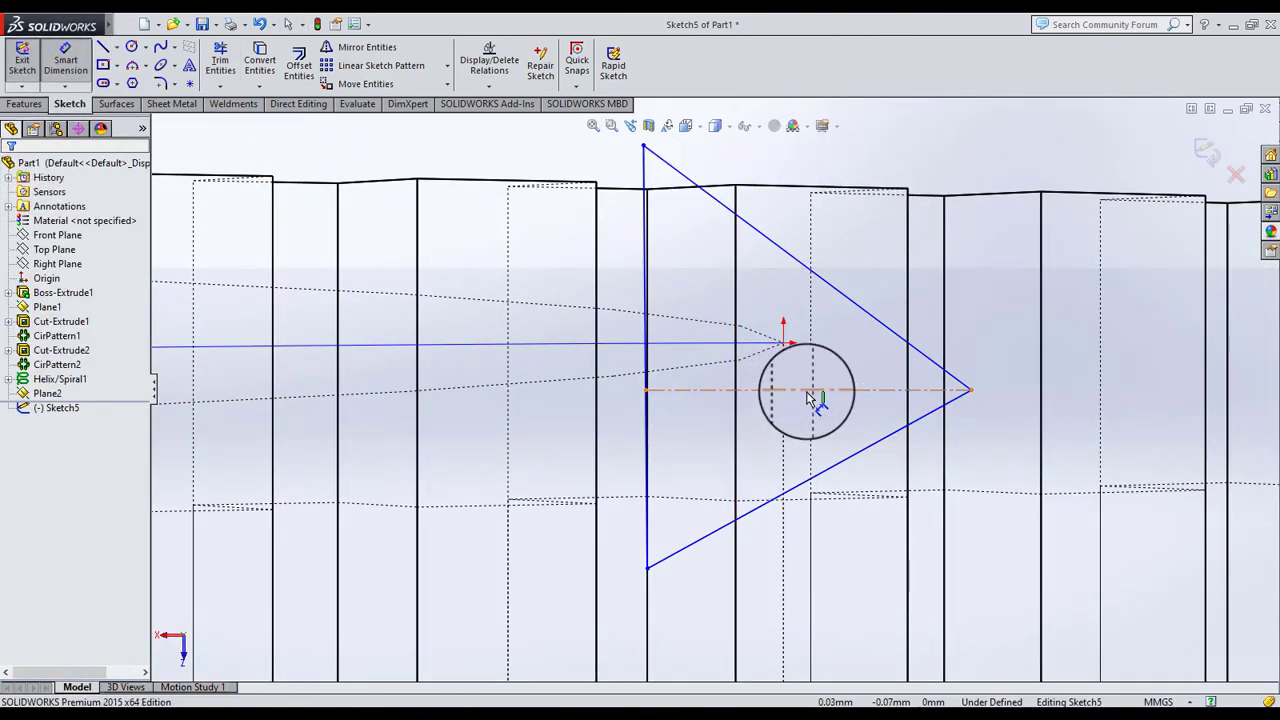
pyautogui.click(645, 185)
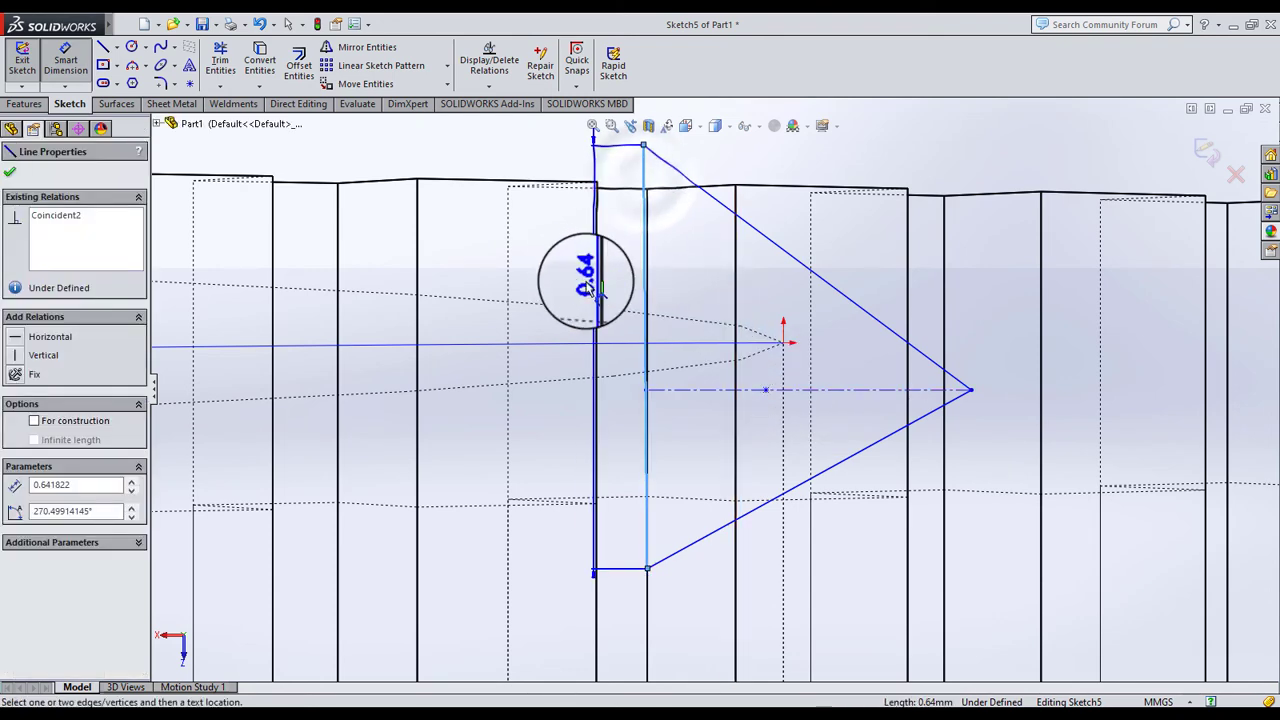
pyautogui.click(575, 287)
pyautogui.write('0.75')
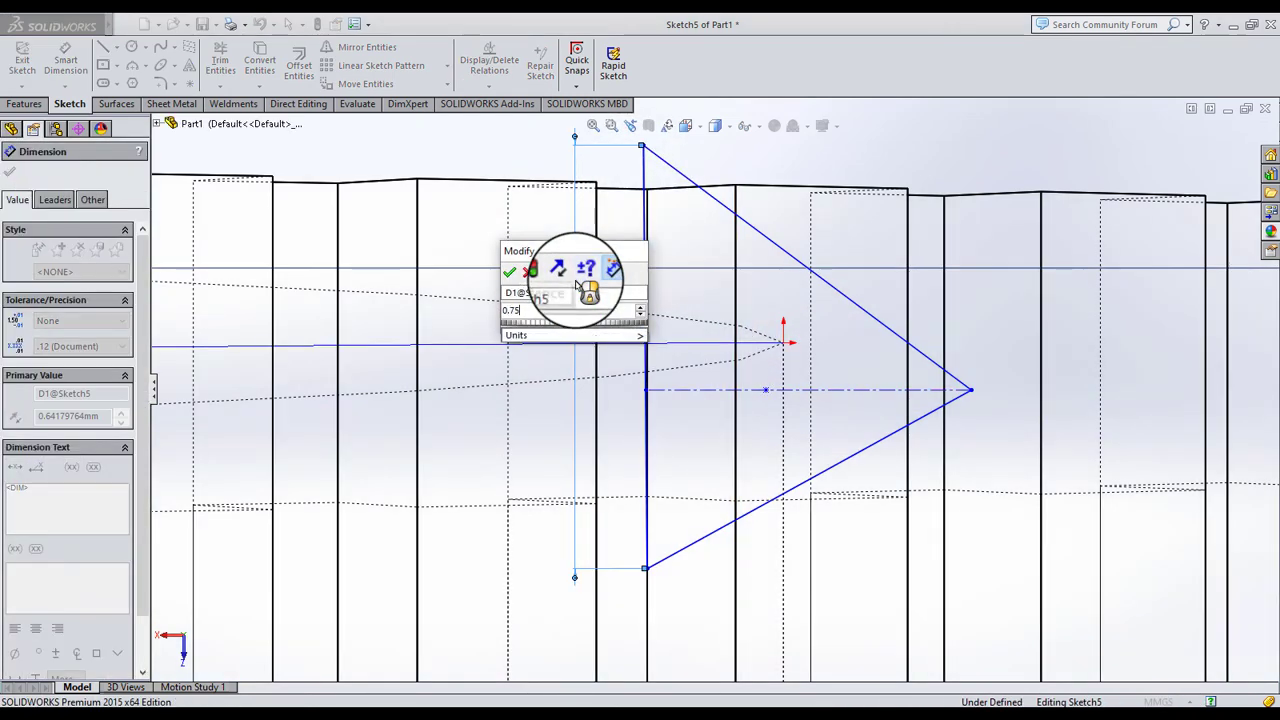
pyautogui.press('Return')
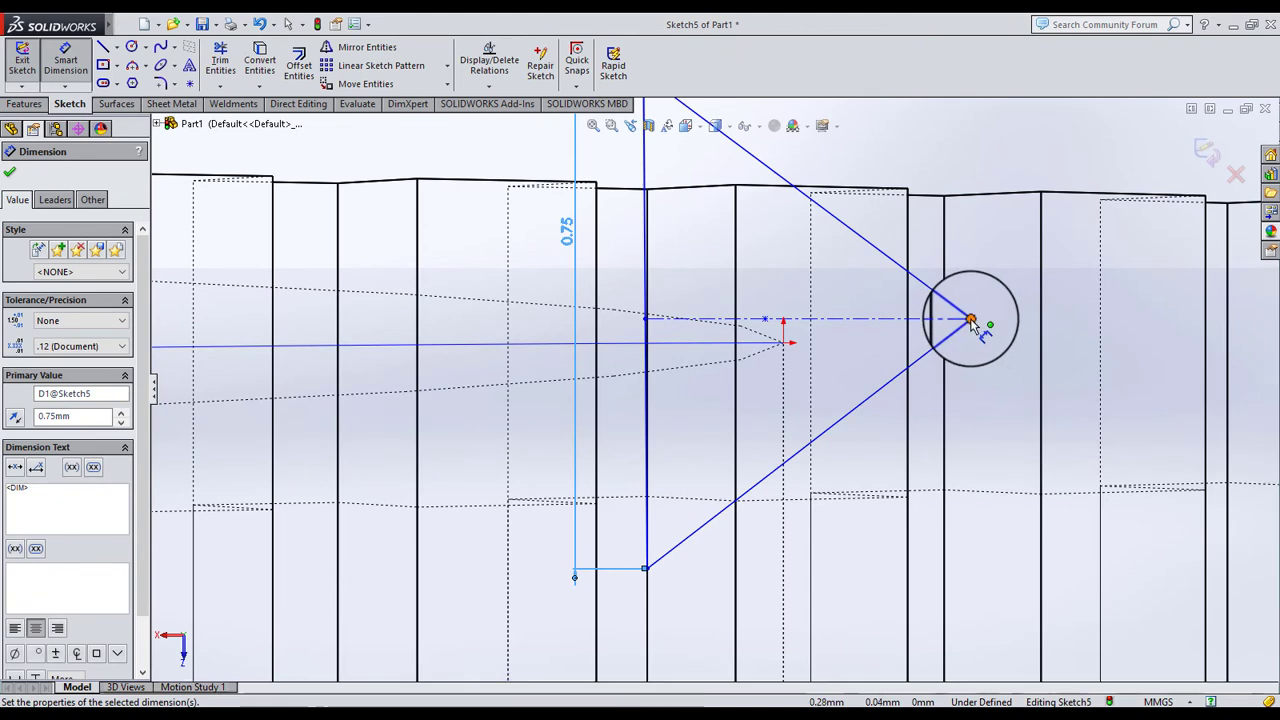
pyautogui.click(971, 318)
pyautogui.click(693, 432)
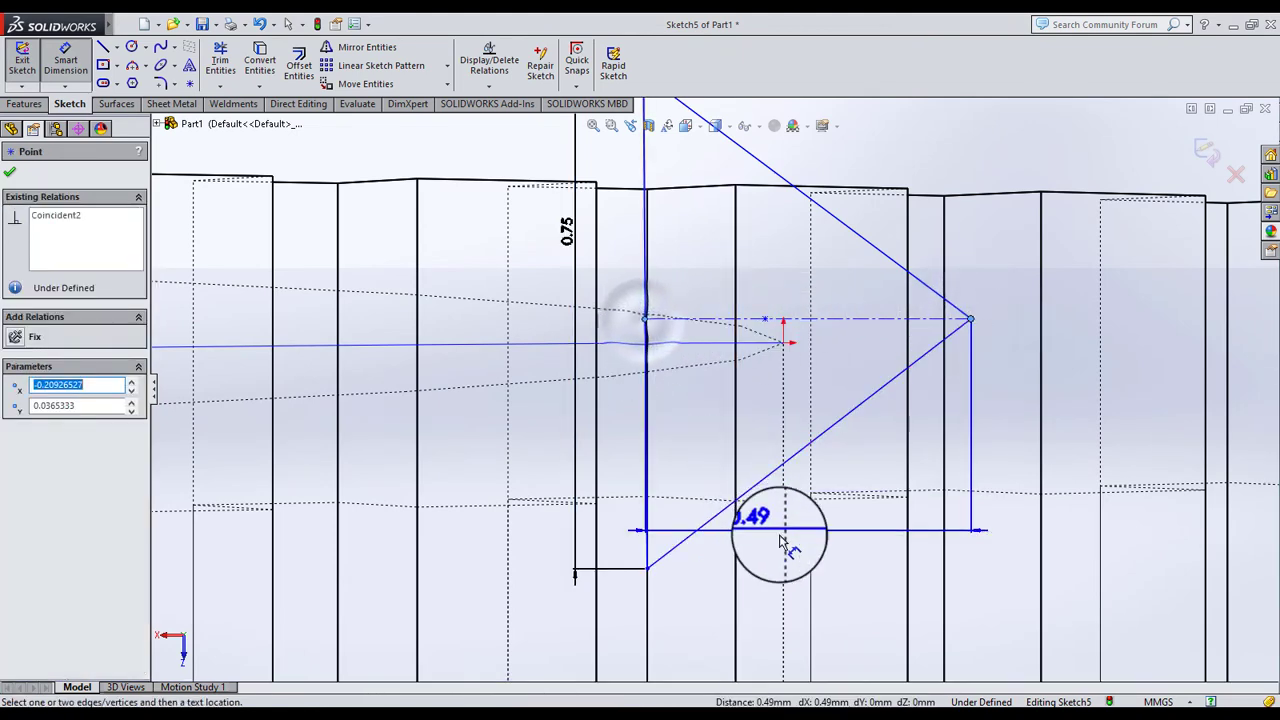
pyautogui.click(788, 535)
pyautogui.write('0.75')
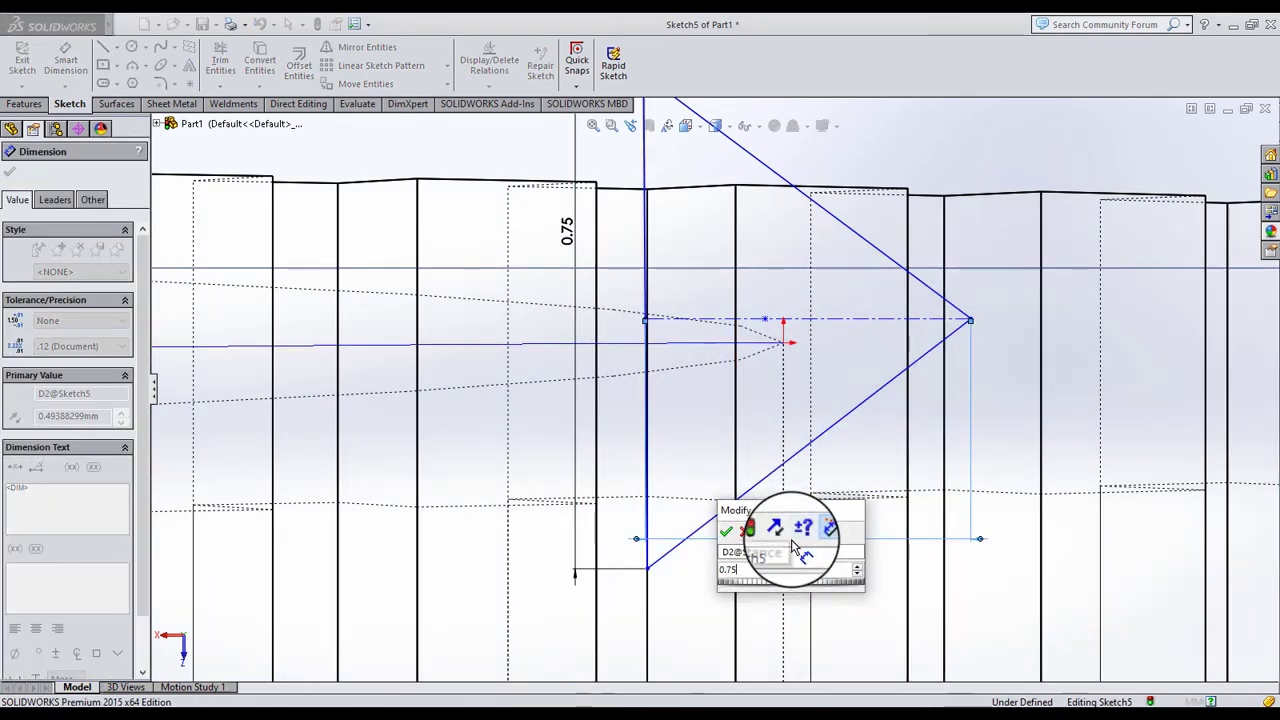
pyautogui.press('Return')
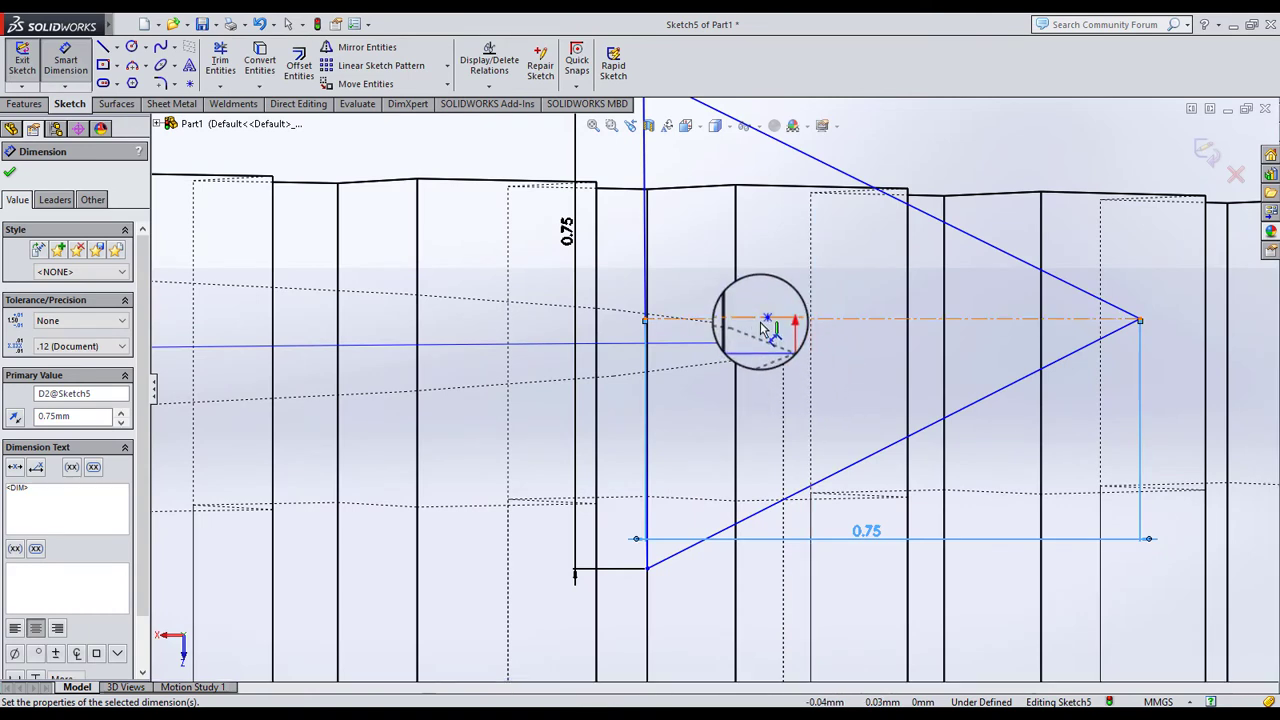
# Dimension the centreline point 0.25 from the vertical side and make the diagonals symmetric
pyautogui.click(765, 320)
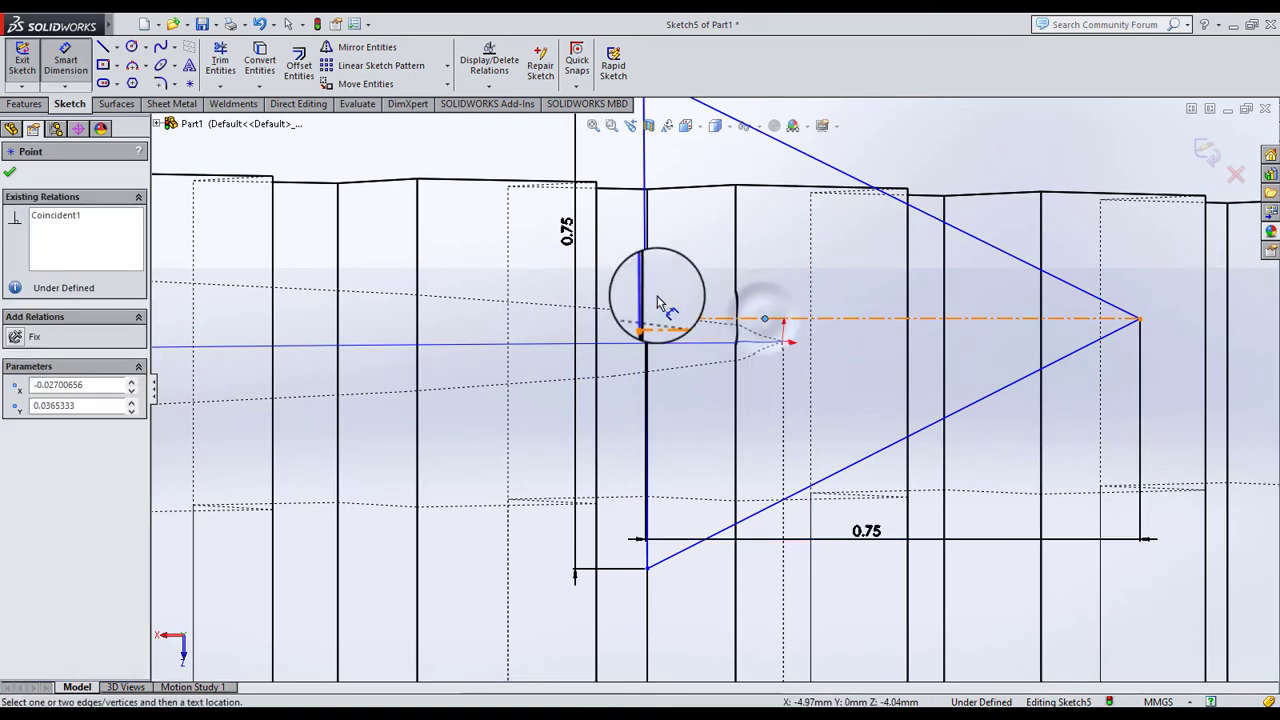
pyautogui.click(647, 270)
pyautogui.click(699, 427)
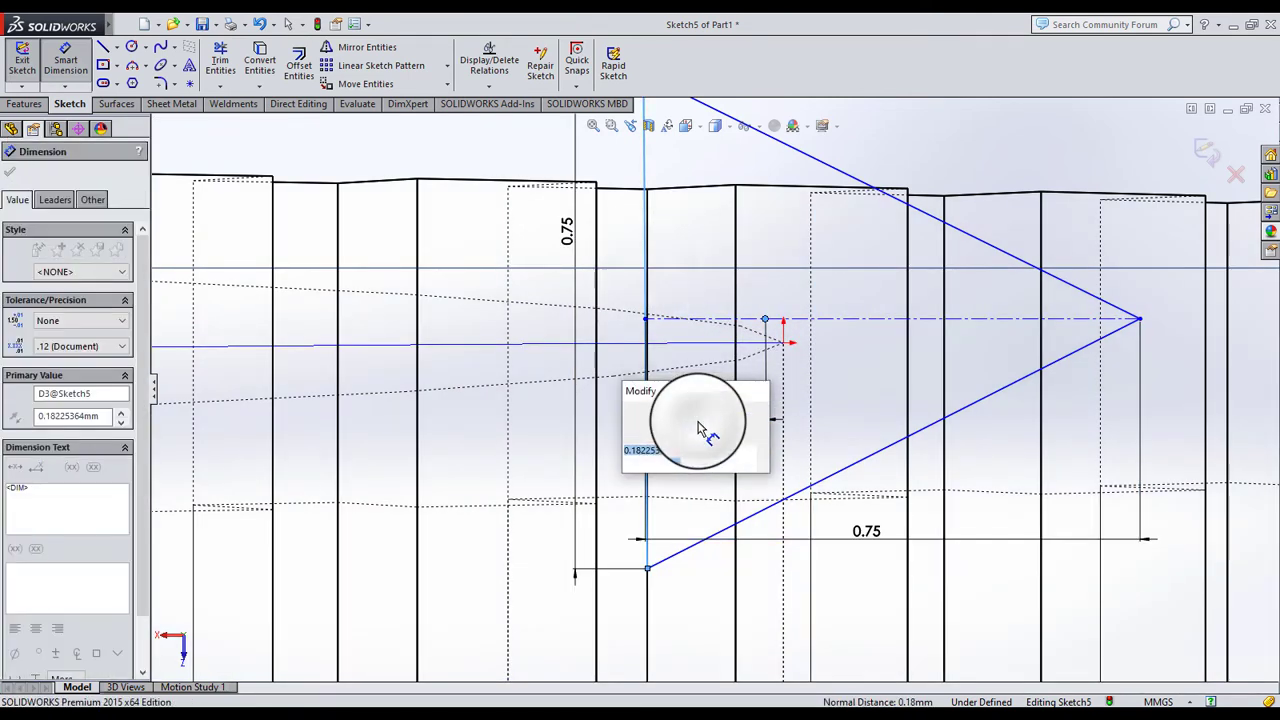
pyautogui.write('0.25')
pyautogui.press('Return')
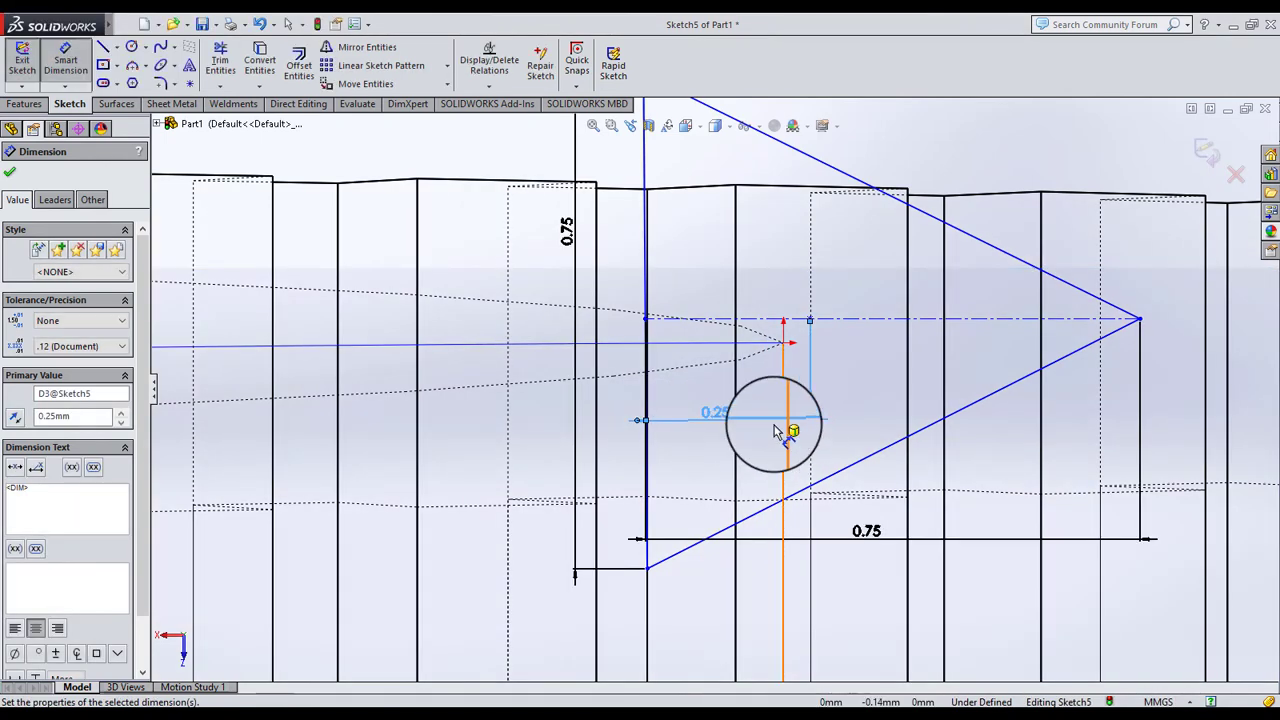
pyautogui.click(11, 173)
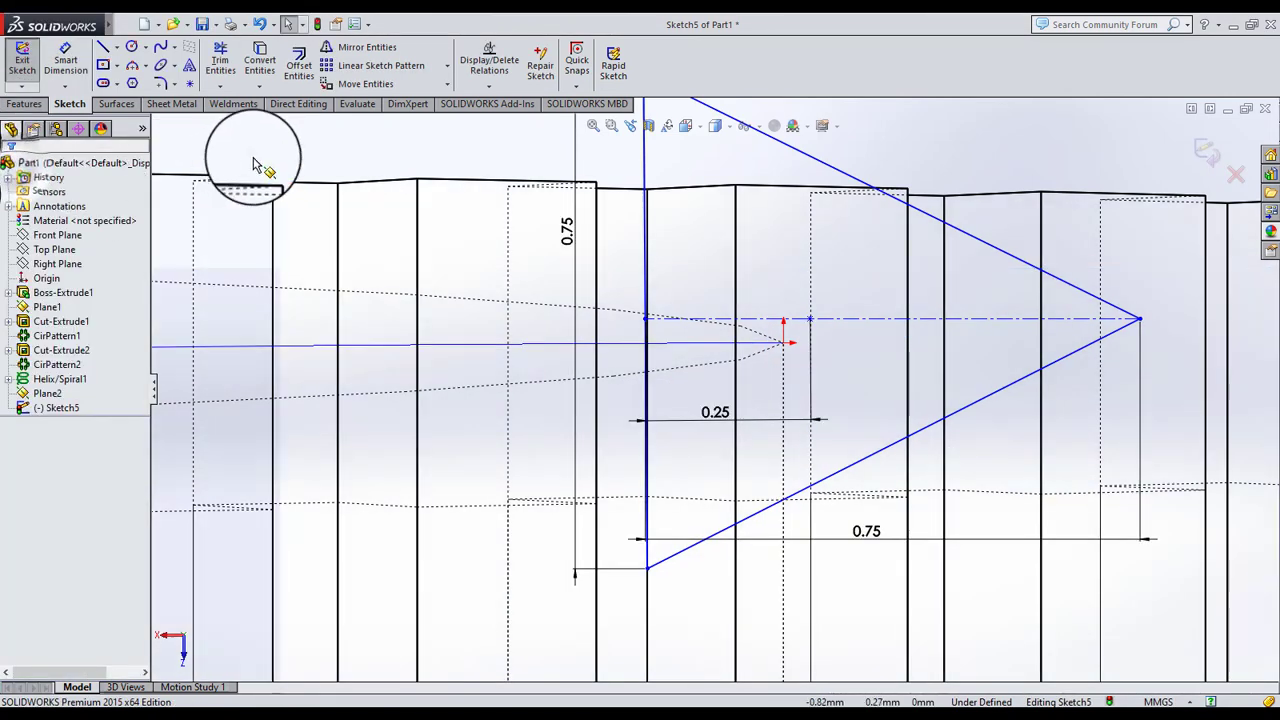
pyautogui.keyDown('ctrl'); pyautogui.click(889, 443); pyautogui.keyUp('ctrl')
pyautogui.keyDown('ctrl'); pyautogui.click(862, 319); pyautogui.keyUp('ctrl')
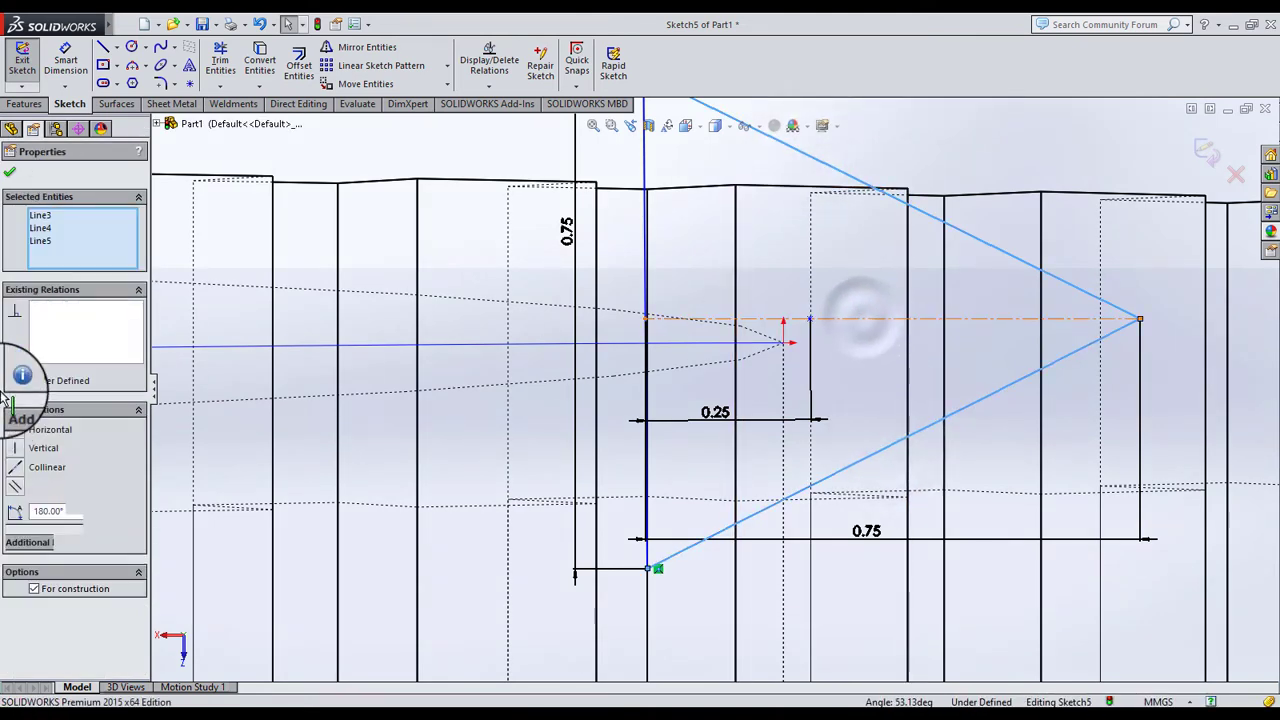
pyautogui.click(12, 530)
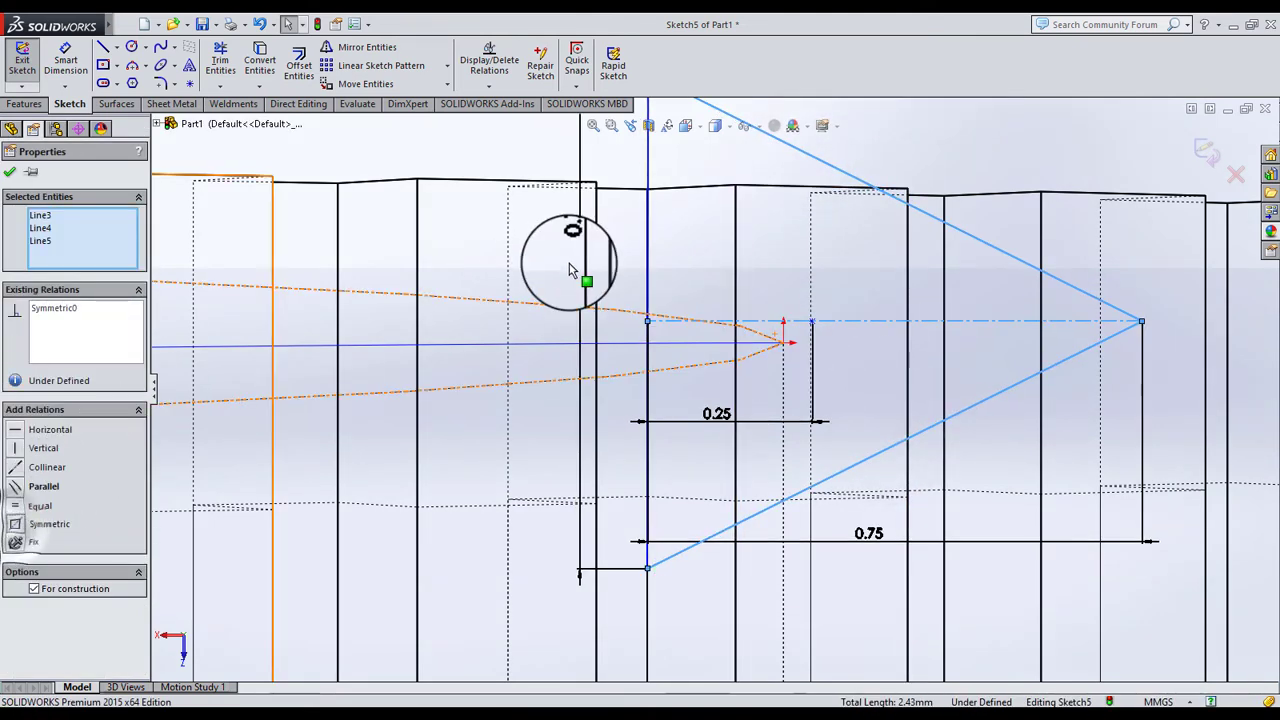
pyautogui.click(886, 157)
# Pierce the centreline point onto the helix and show the ring Shaded With Edges
pyautogui.moveTo(812, 325); pyautogui.dragTo(743, 365)
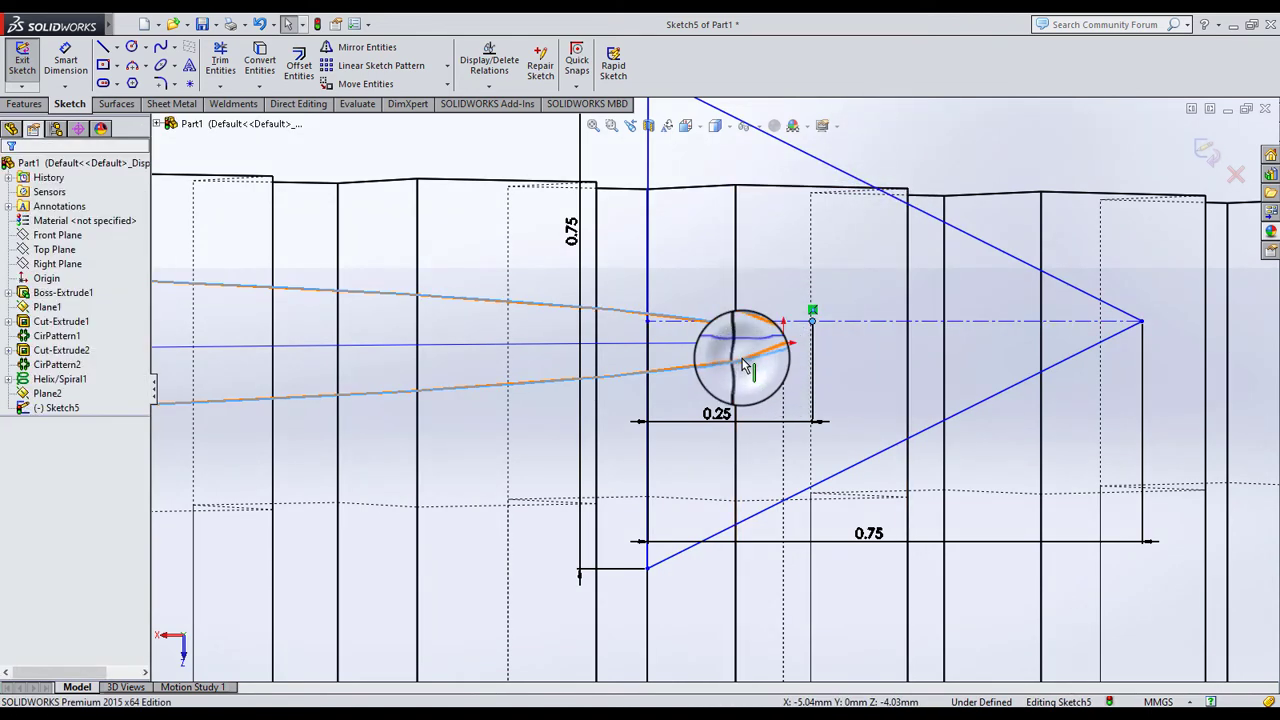
pyautogui.keyDown('ctrl'); pyautogui.click(417, 382); pyautogui.keyUp('ctrl')
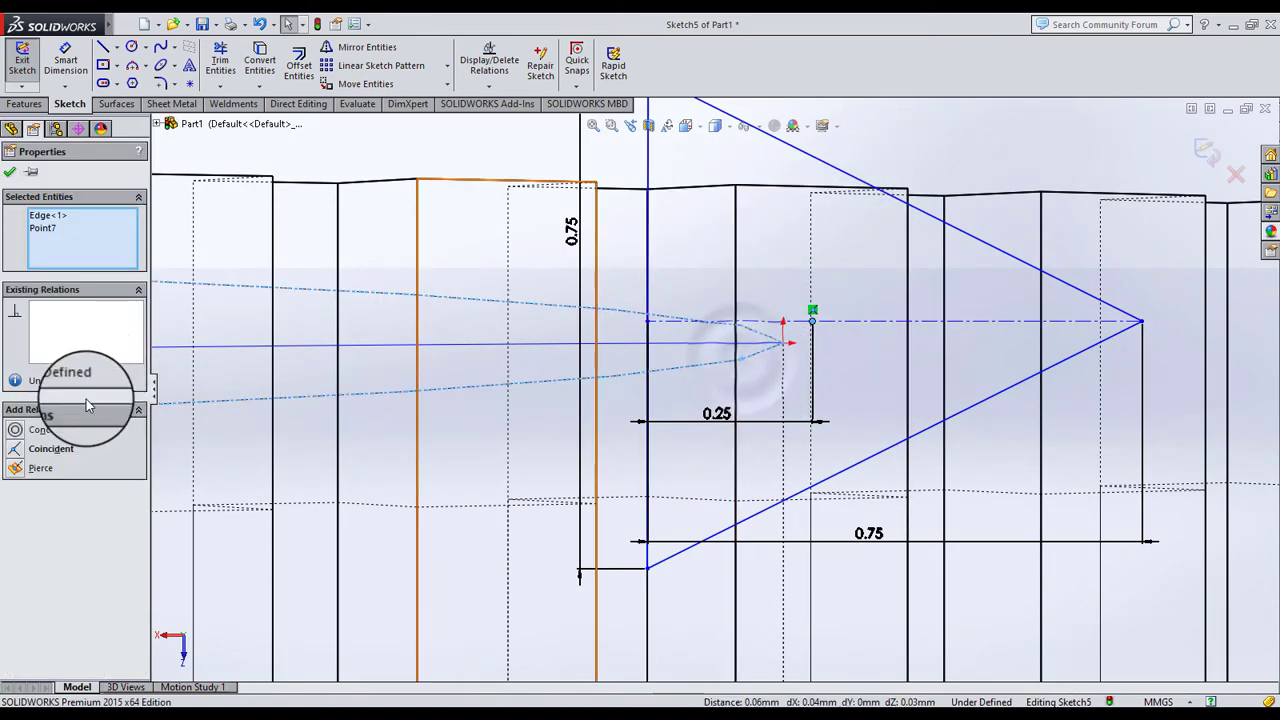
pyautogui.click(40, 468)
pyautogui.click(990, 178)
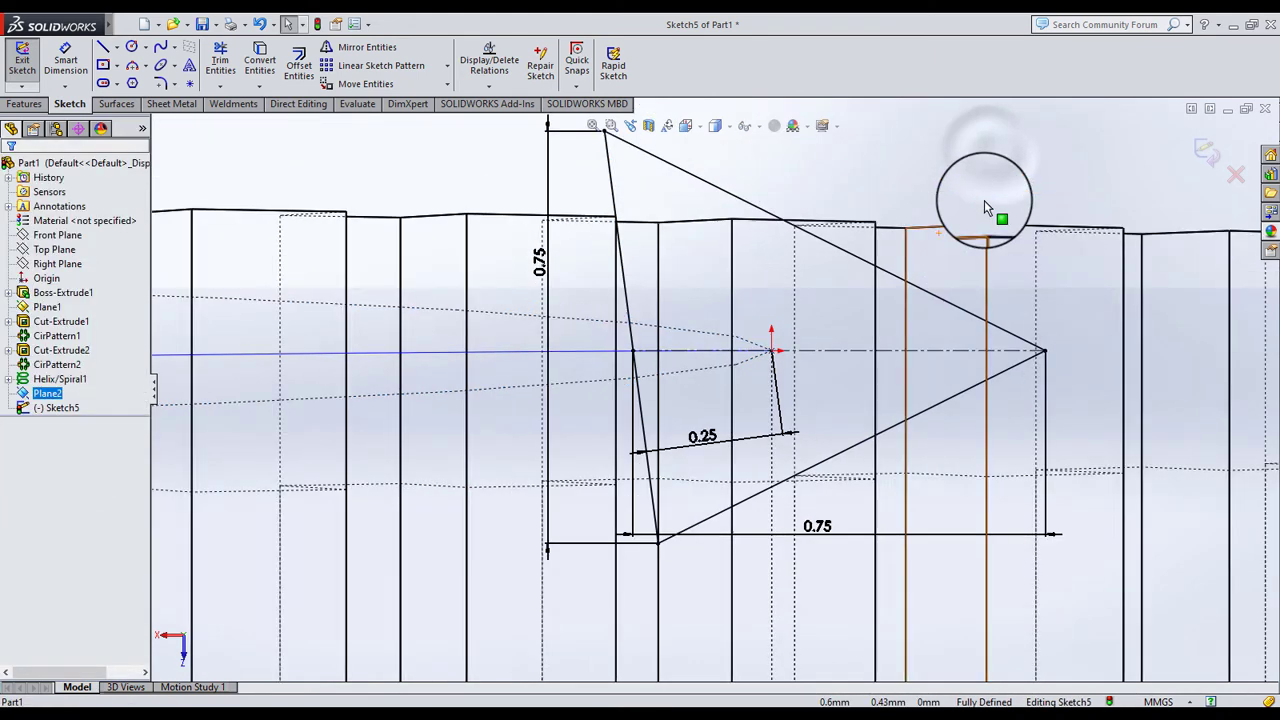
pyautogui.scroll(-2, 984, 207)
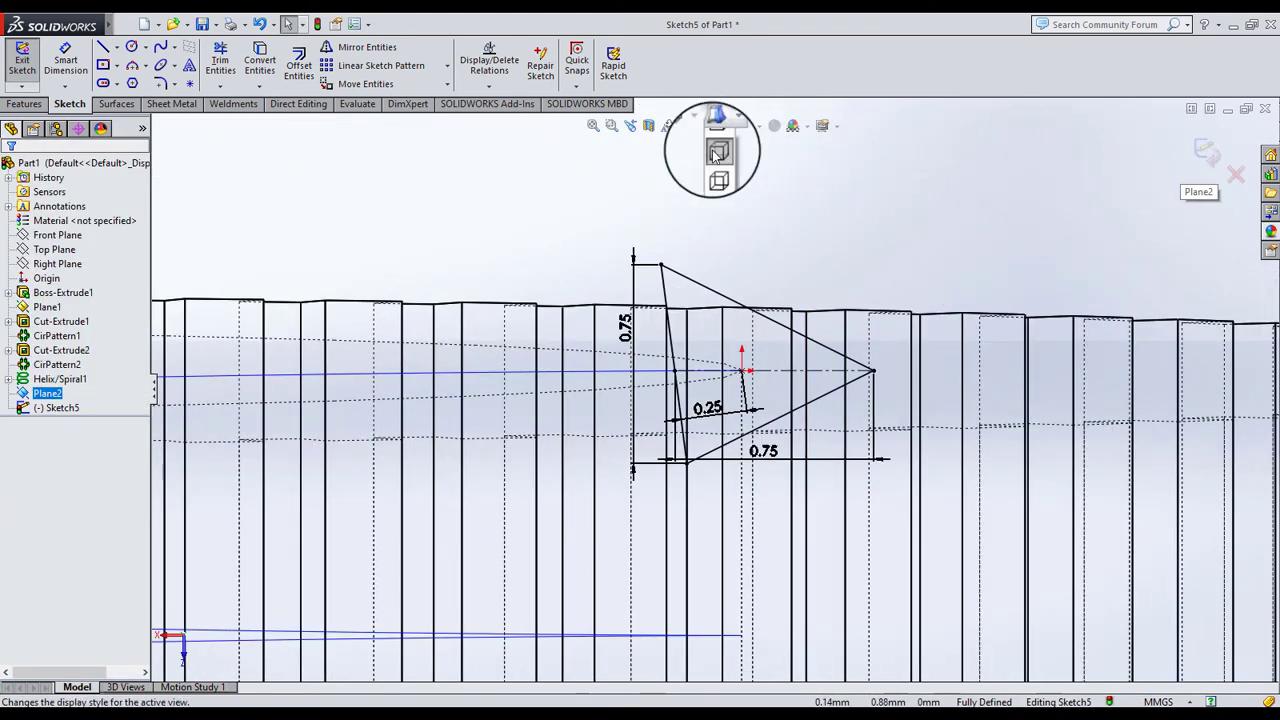
pyautogui.click(716, 118)
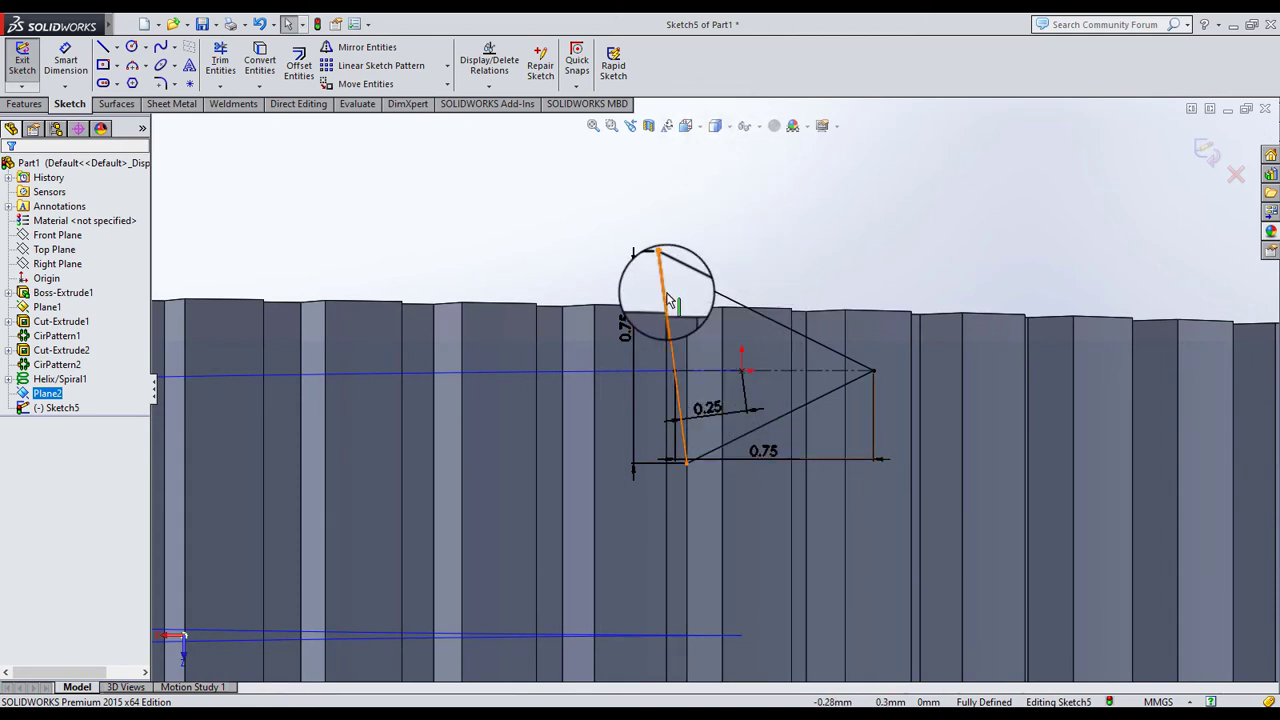
# Replace the height dimension with a Vertical relation on the back side, removing the conflicting 0.25 dimension
pyautogui.click(600, 270)
pyautogui.press('Delete')
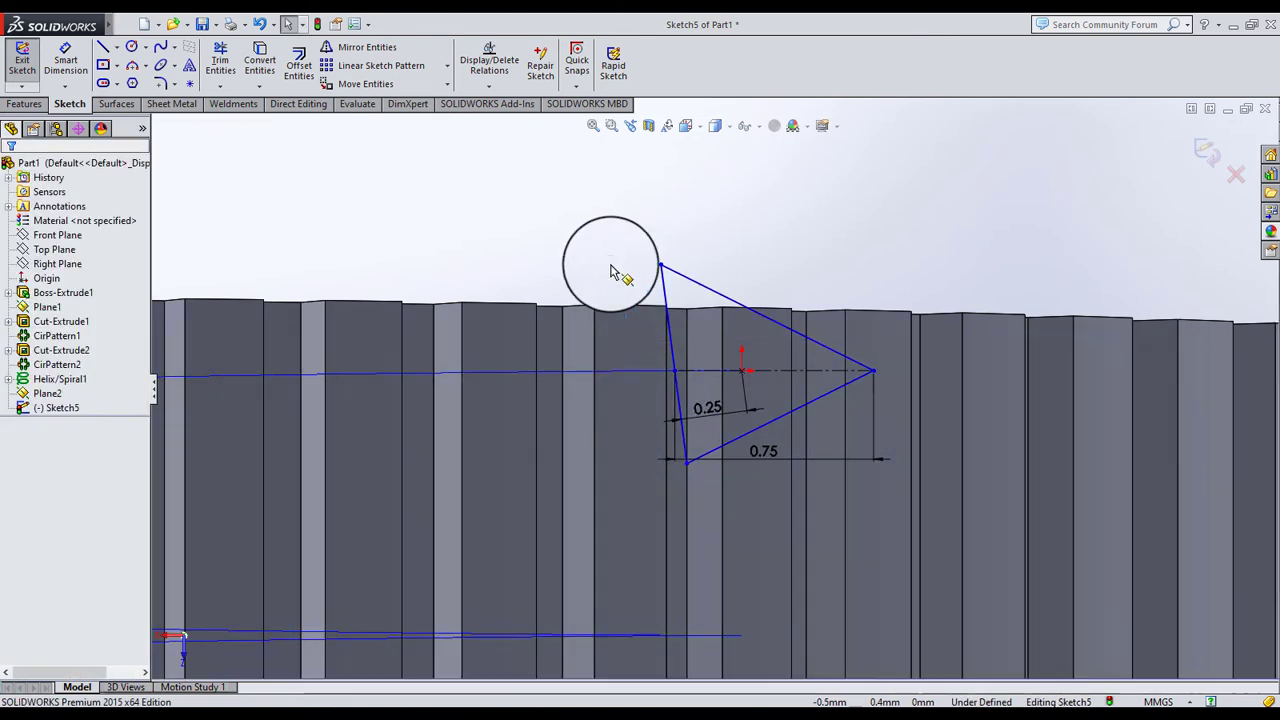
pyautogui.click(663, 285)
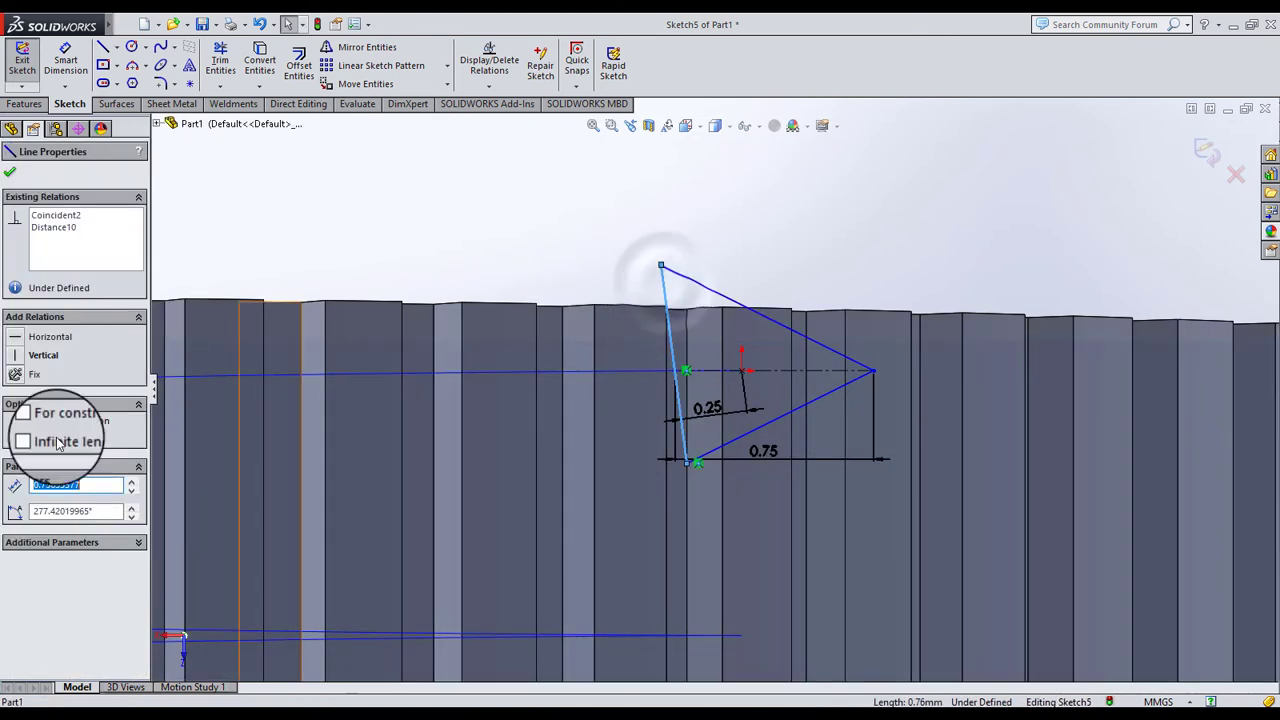
pyautogui.click(17, 359)
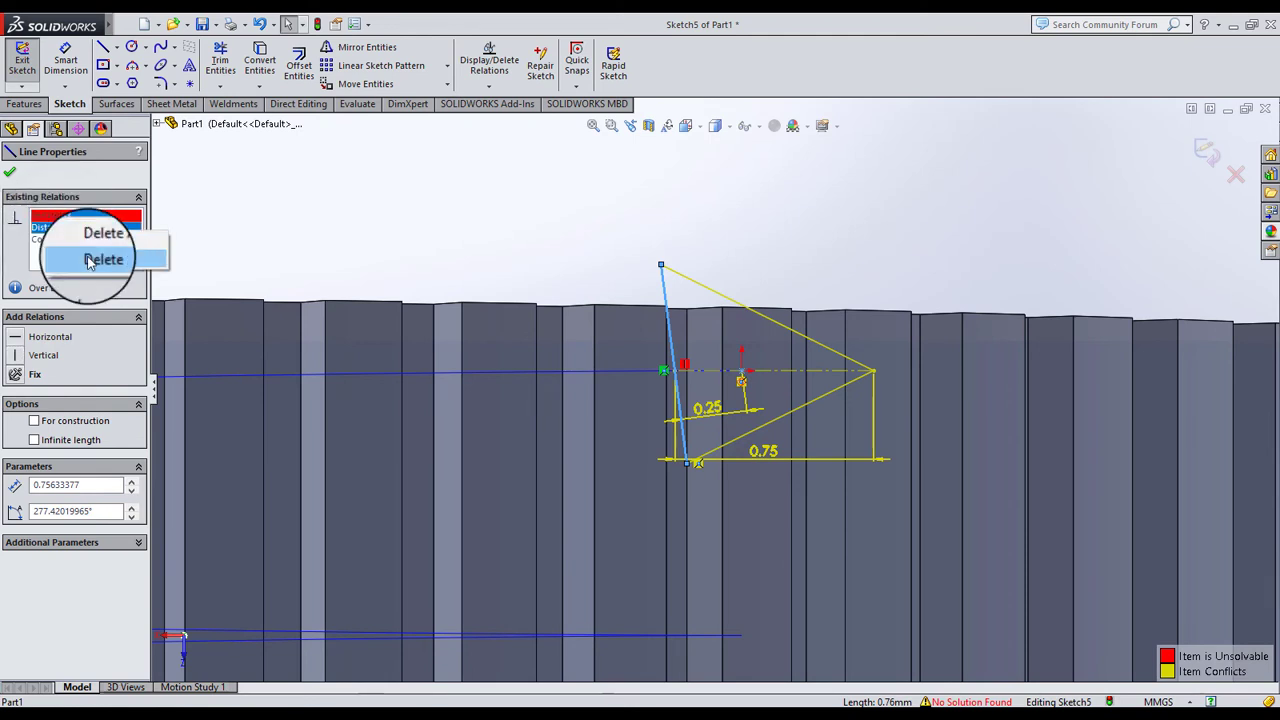
pyautogui.click(104, 258)
pyautogui.click(320, 238)
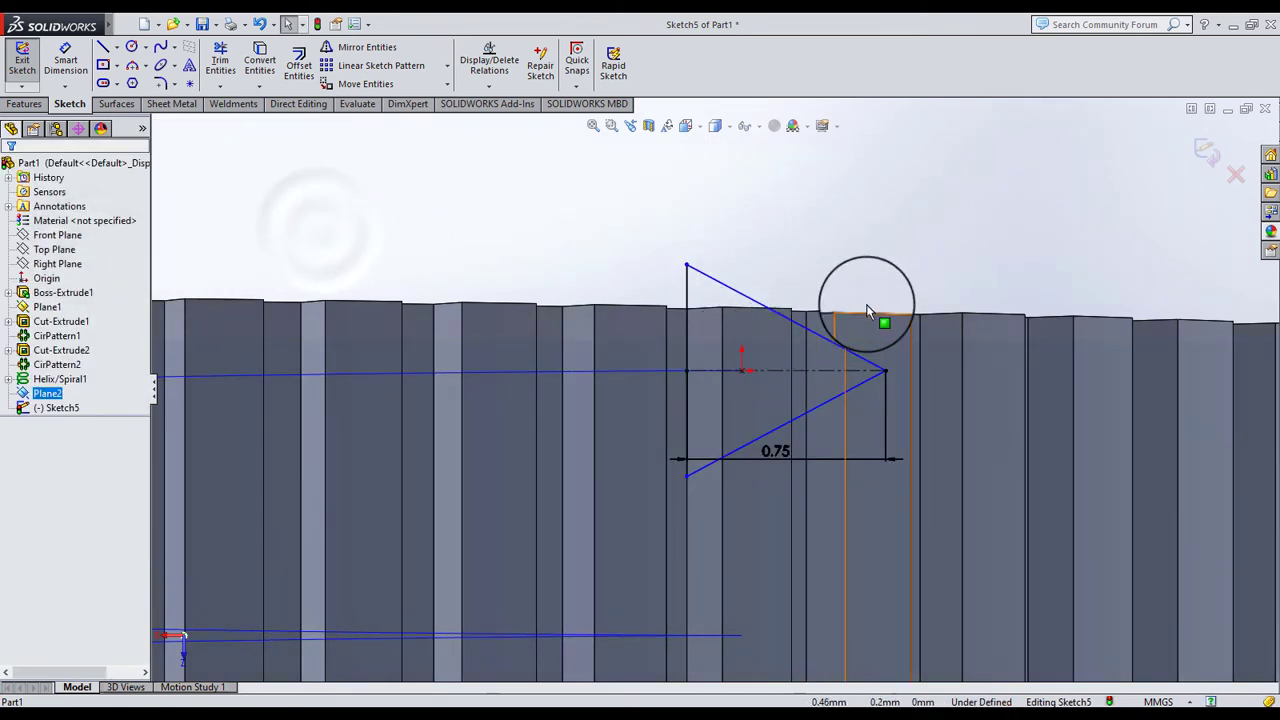
# Re-dimension the profile to 0.75 width and 0.75 height
pyautogui.scroll(-2, 857, 268)
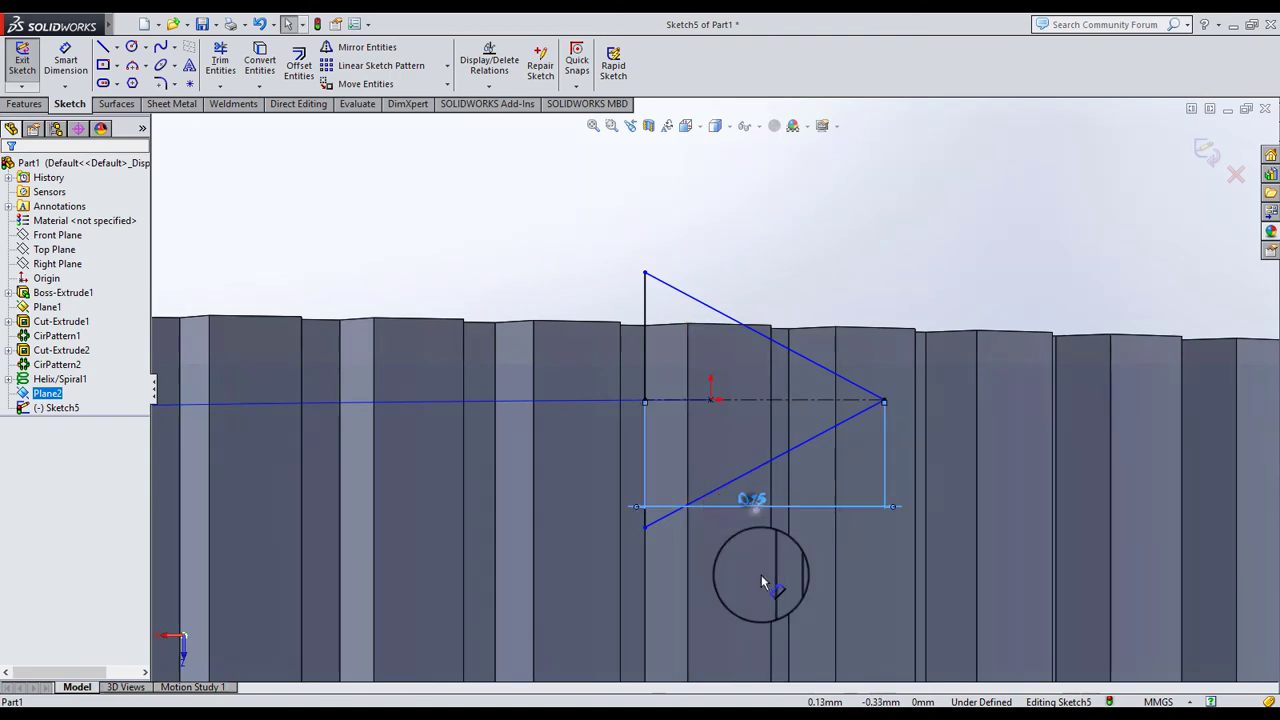
pyautogui.click(761, 578)
pyautogui.click(514, 214)
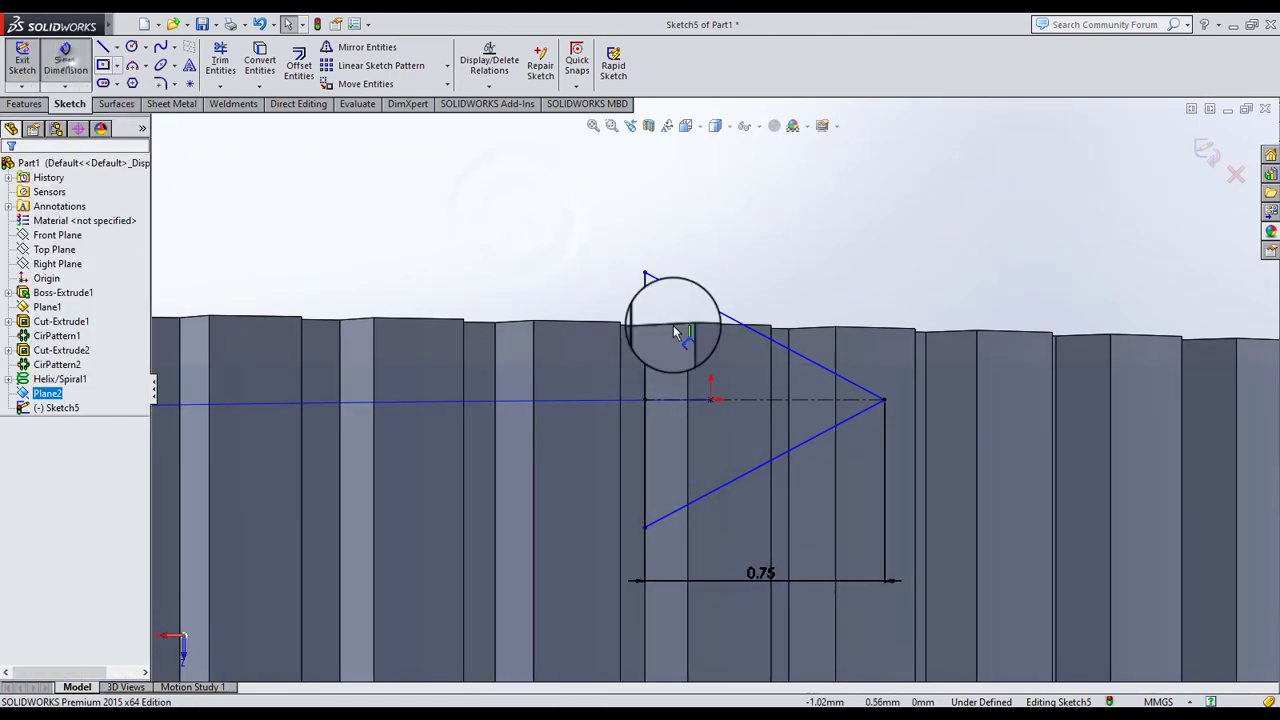
pyautogui.click(643, 310)
pyautogui.click(545, 308)
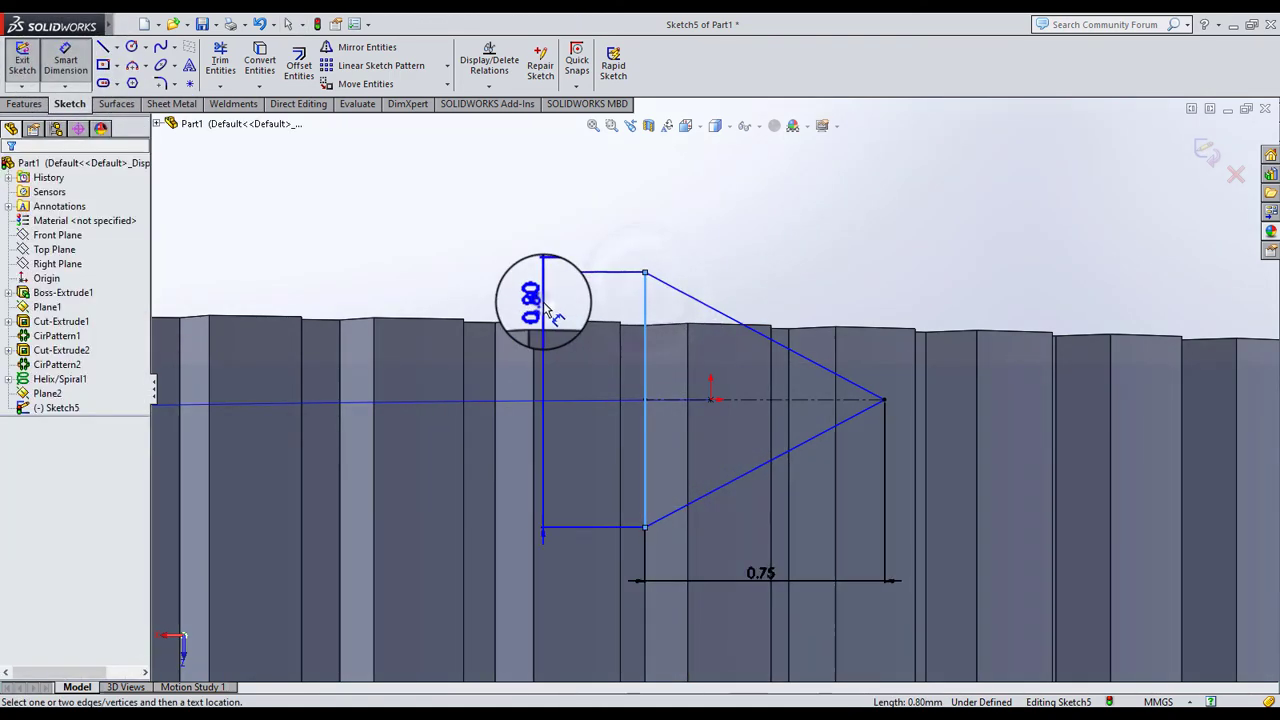
pyautogui.write('0.75')
pyautogui.press('Return')
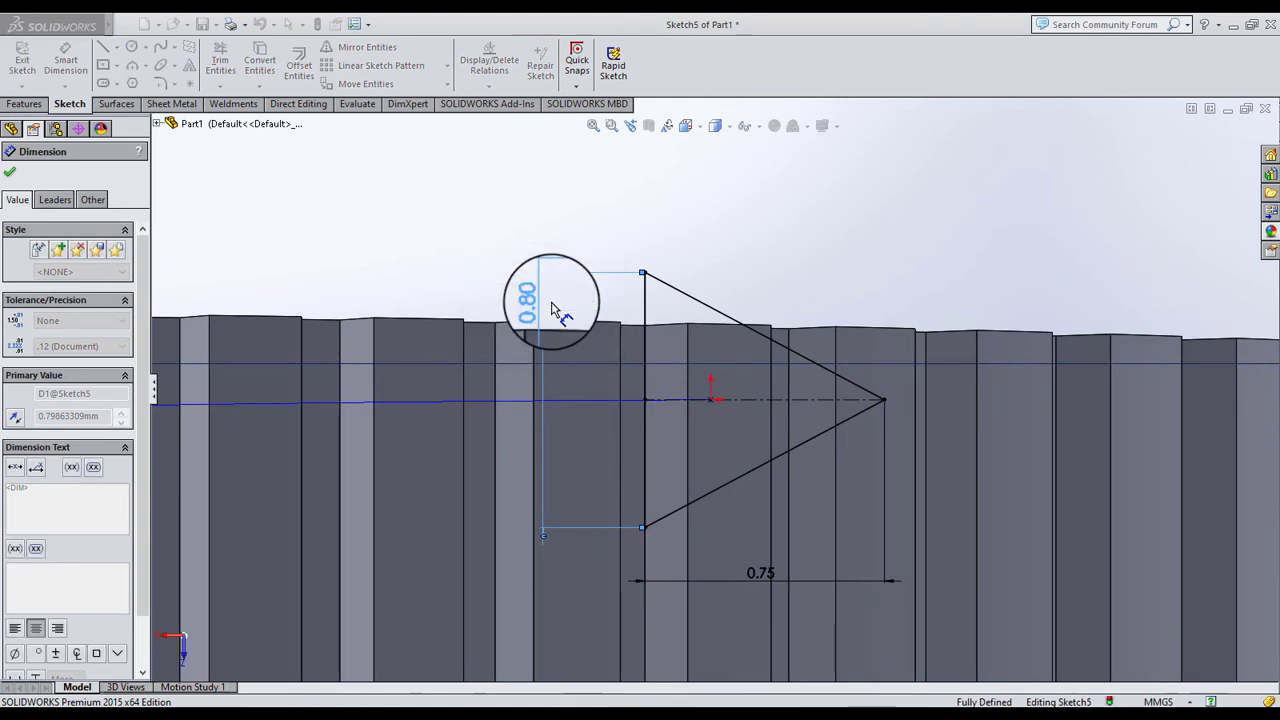
pyautogui.click(629, 200)
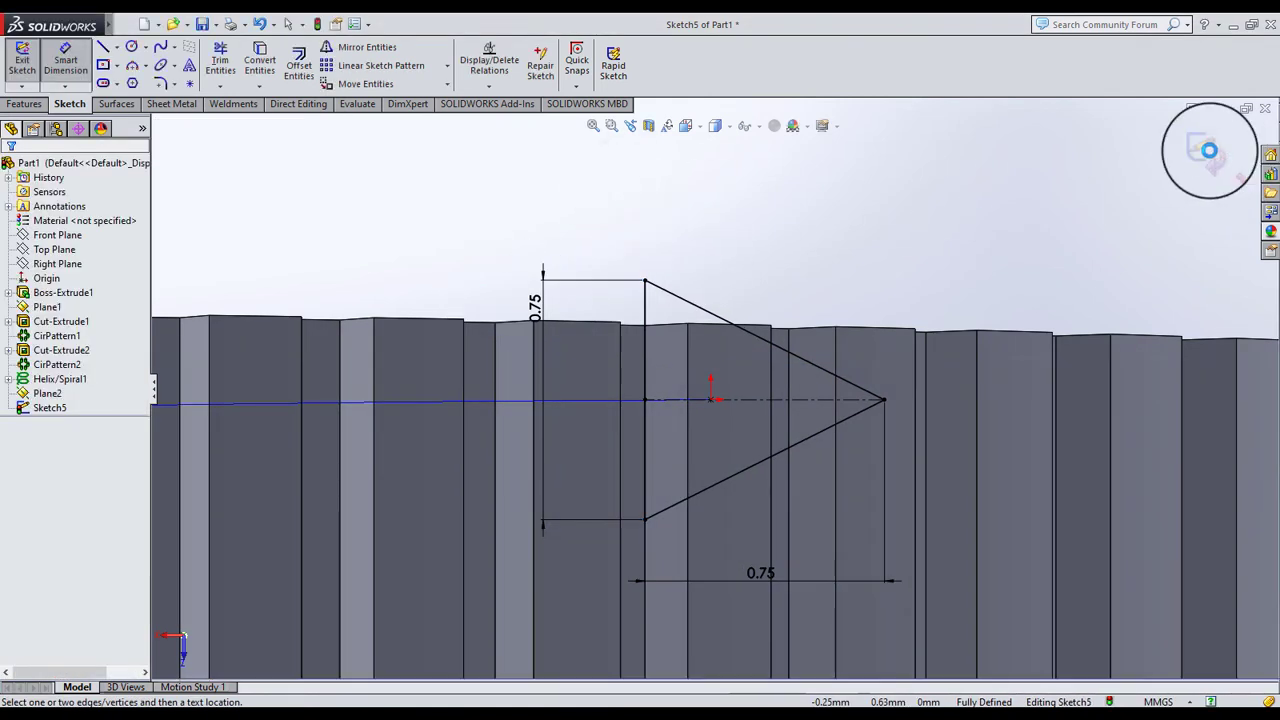
# Swept-cut Sketch5 along Helix/Spiral1 to create Cut-Sweep1, the internal thread
pyautogui.click(22, 60)
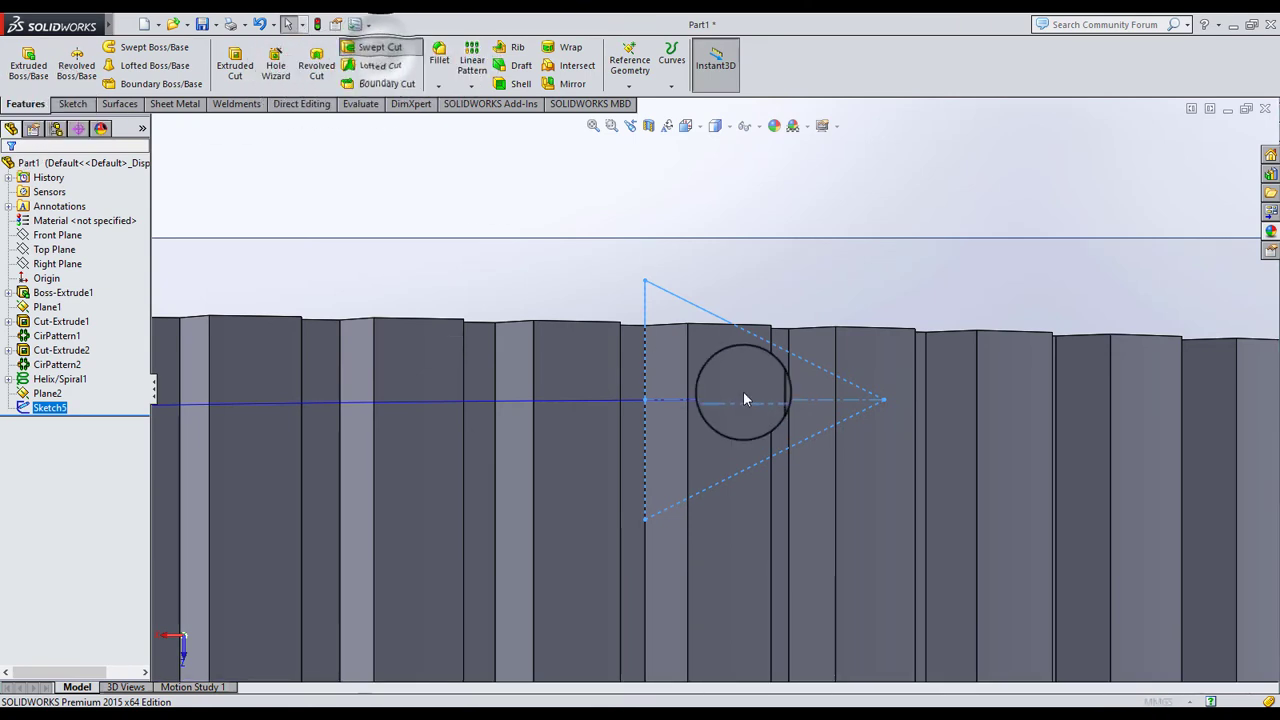
pyautogui.moveTo(670, 288); pyautogui.dragTo(714, 412, button='middle')
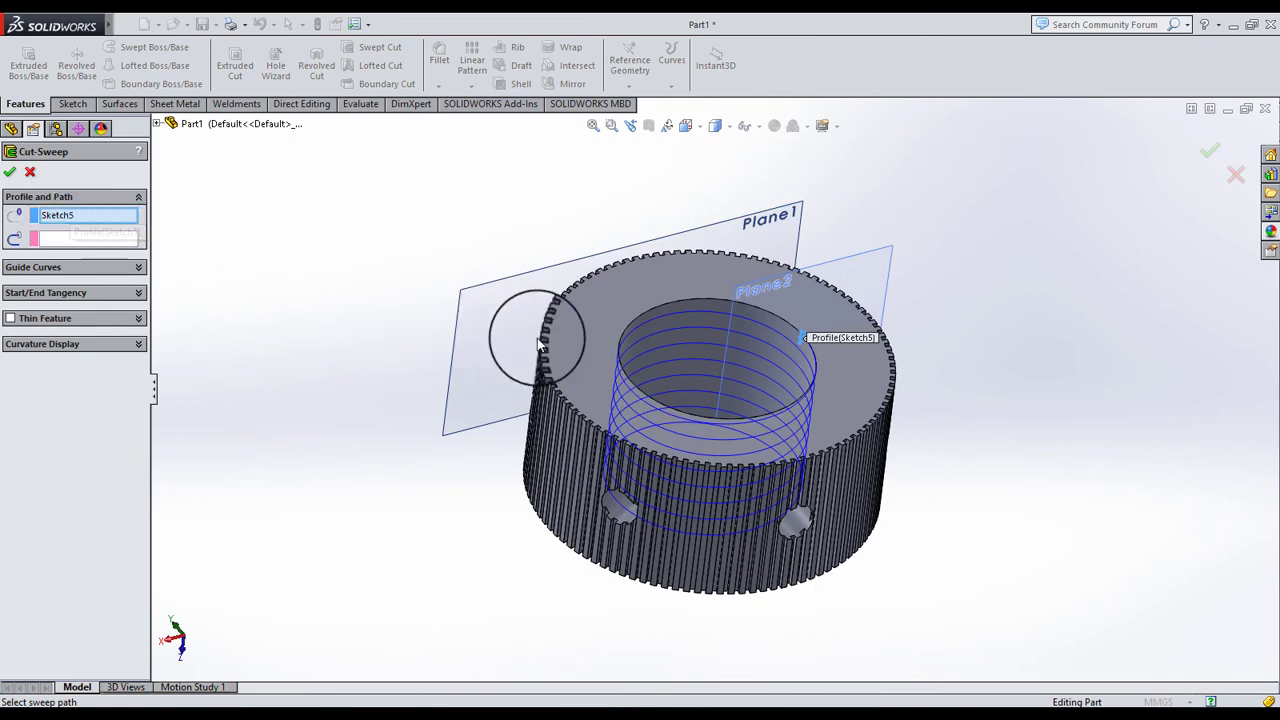
pyautogui.click(84, 242)
pyautogui.scroll(-2, 749, 334)
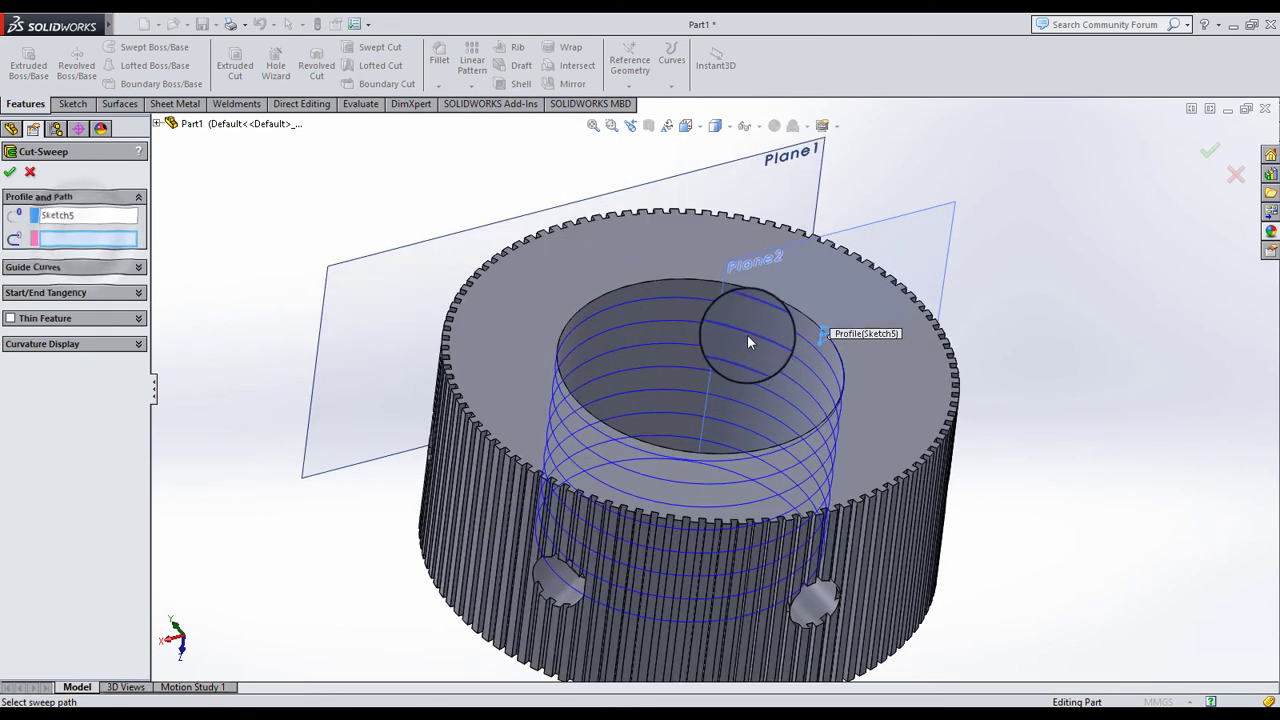
pyautogui.click(757, 321)
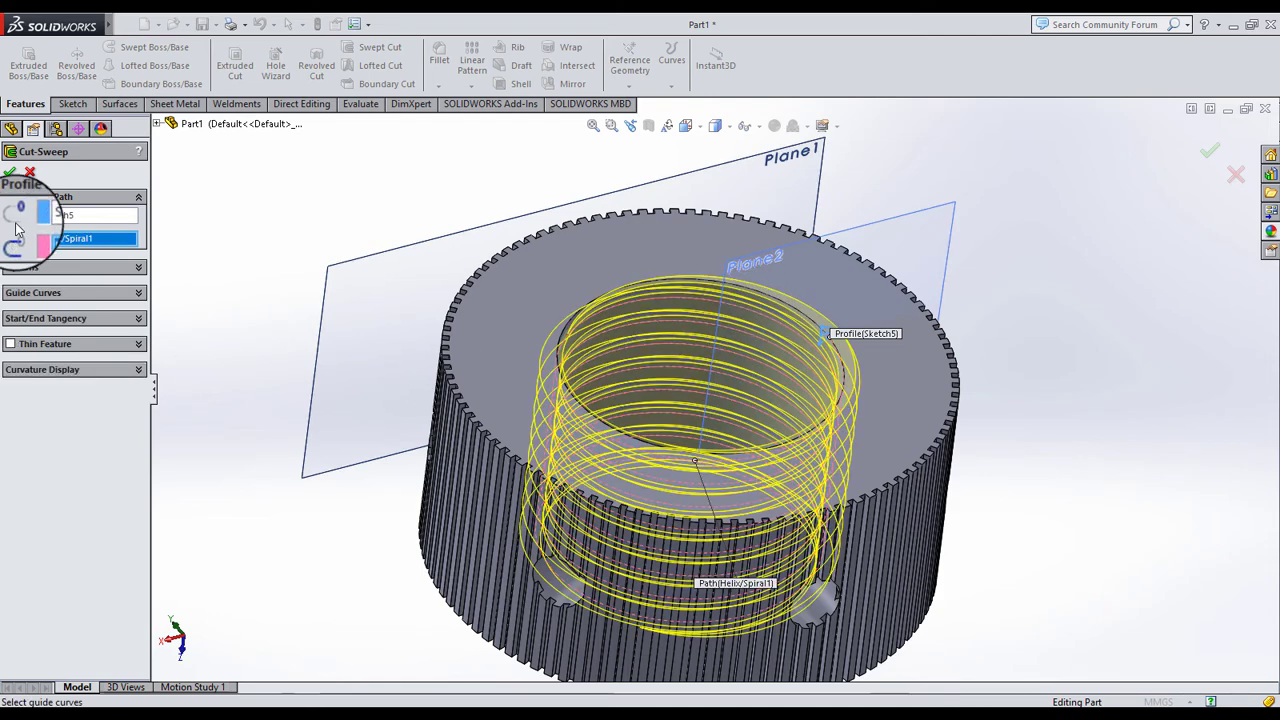
pyautogui.click(11, 175)
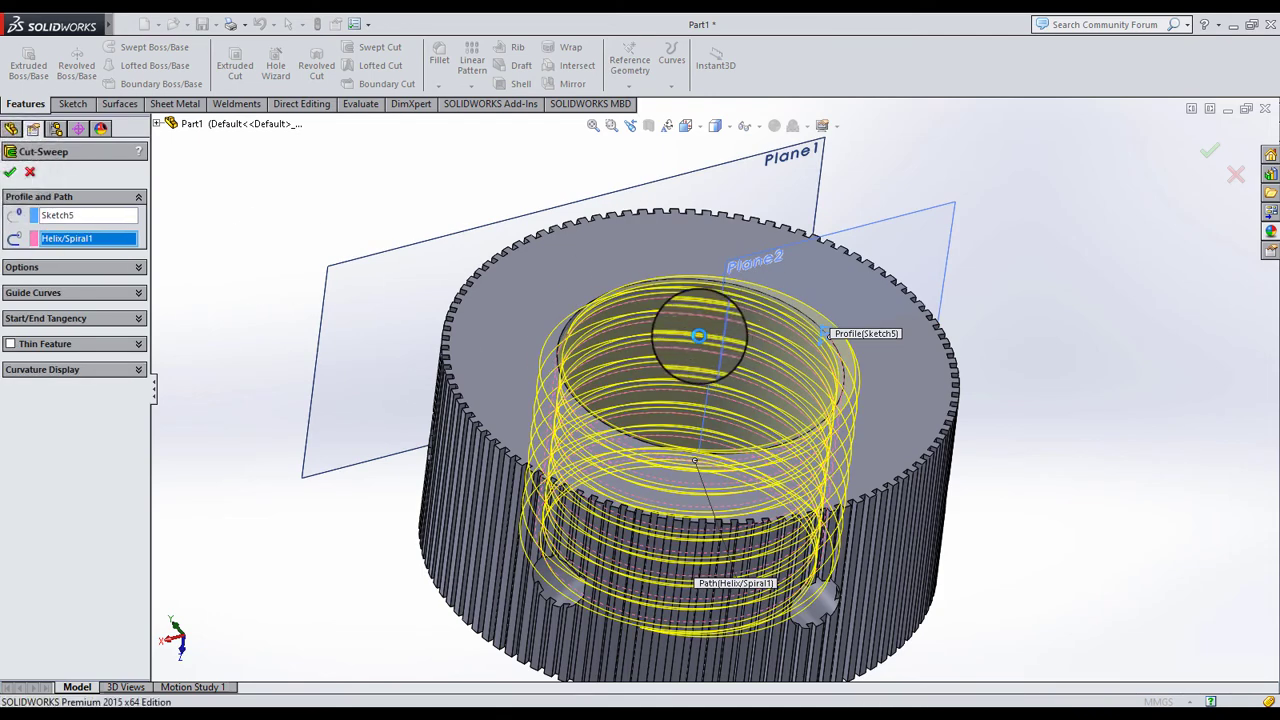
pyautogui.moveTo(730, 275)
pyautogui.mouseDown(button='middle')
pyautogui.moveTo(772, 365)
pyautogui.moveTo(714, 263)
pyautogui.moveTo(657, 263)
pyautogui.moveTo(694, 273)
pyautogui.mouseUp(button='middle')
pyautogui.scroll(3, 772, 365)
pyautogui.moveTo(676, 385); pyautogui.dragTo(690, 330, button='middle')
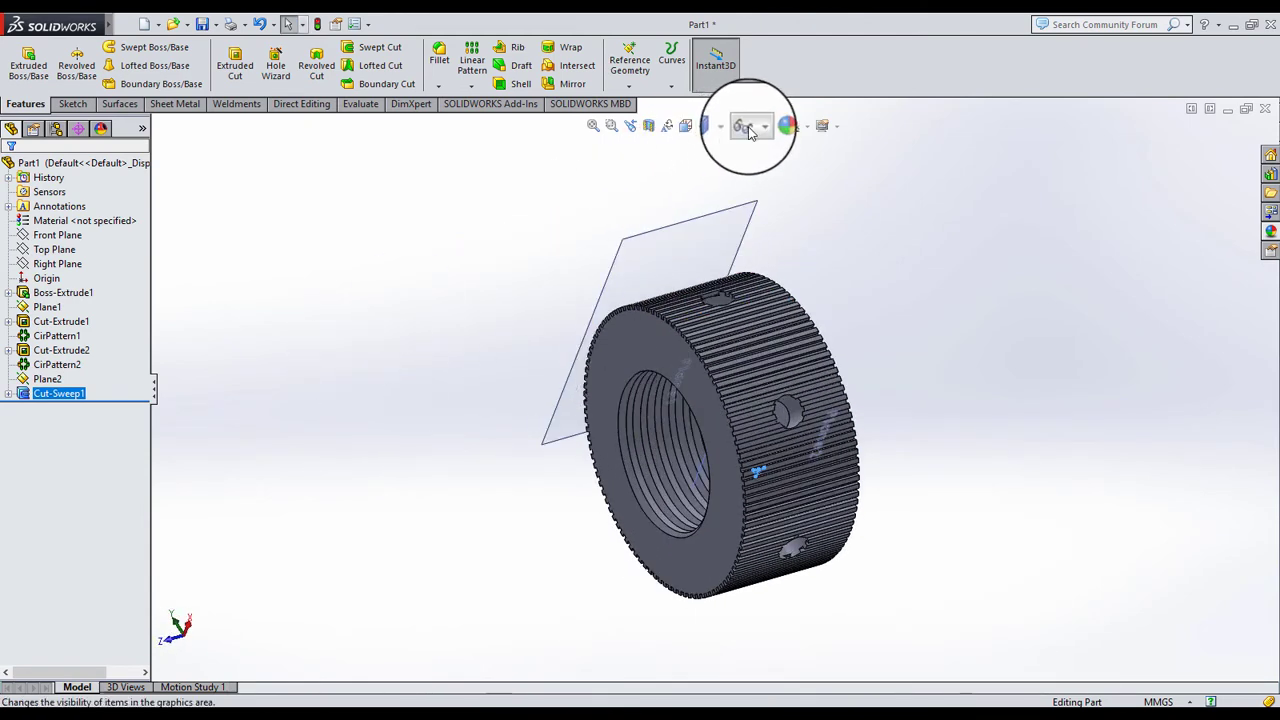
# Hide the reference planes and orbit the ring to inspect the threaded bore
pyautogui.click(749, 131)
pyautogui.click(746, 225)
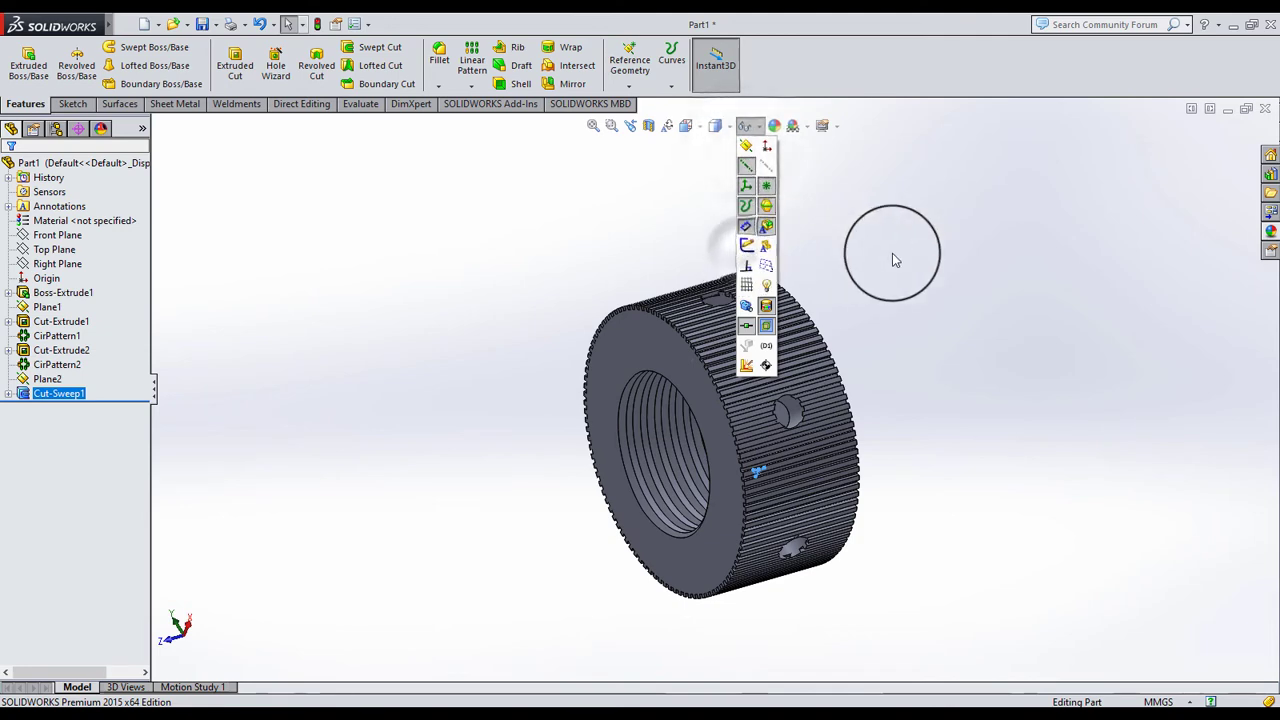
pyautogui.moveTo(895, 260)
pyautogui.mouseDown(button='middle')
pyautogui.moveTo(814, 257)
pyautogui.moveTo(795, 221)
pyautogui.mouseUp(button='middle')
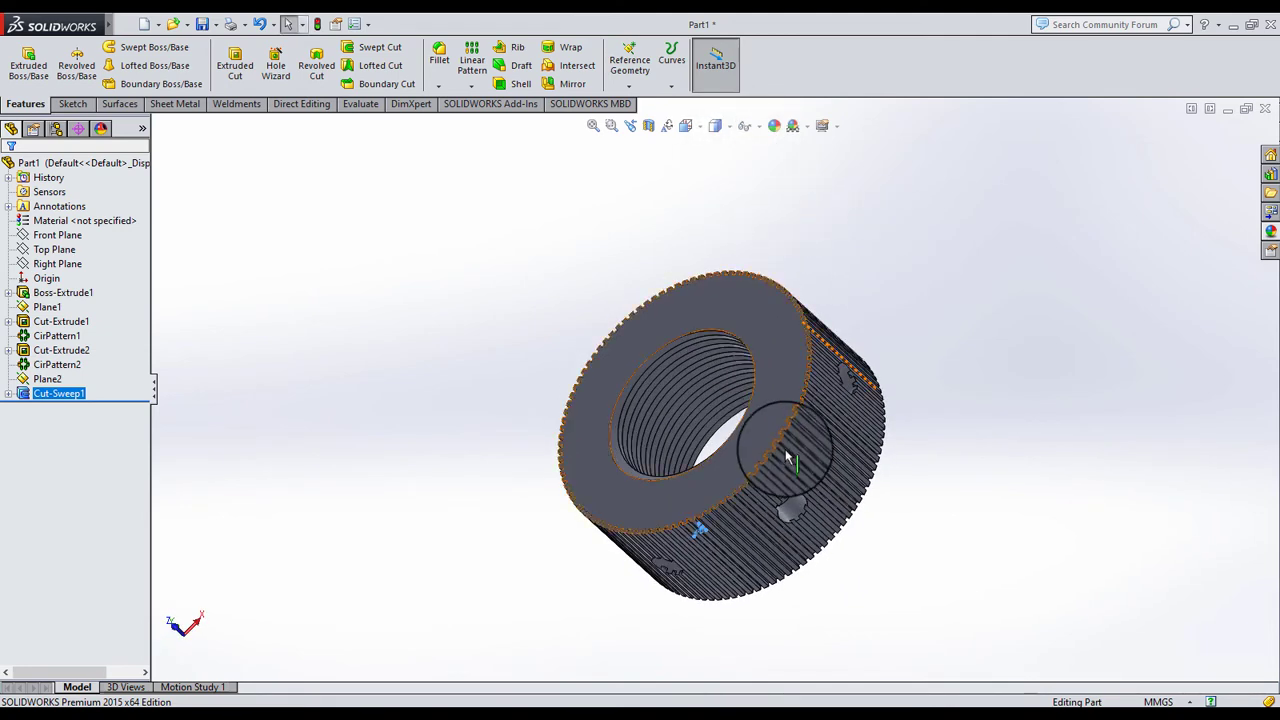
pyautogui.moveTo(788, 458)
pyautogui.mouseDown(button='middle')
pyautogui.moveTo(823, 334)
pyautogui.moveTo(943, 463)
pyautogui.mouseUp(button='middle')
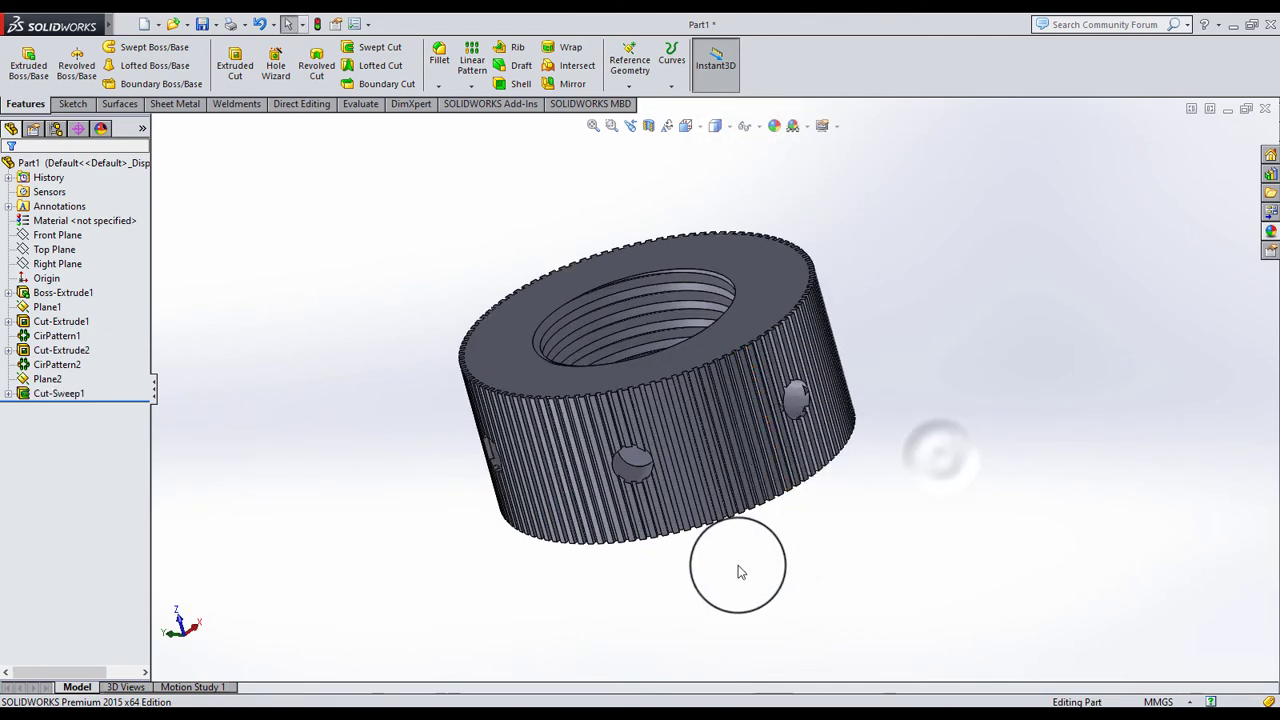
pyautogui.moveTo(738, 572); pyautogui.dragTo(881, 462, button='middle')
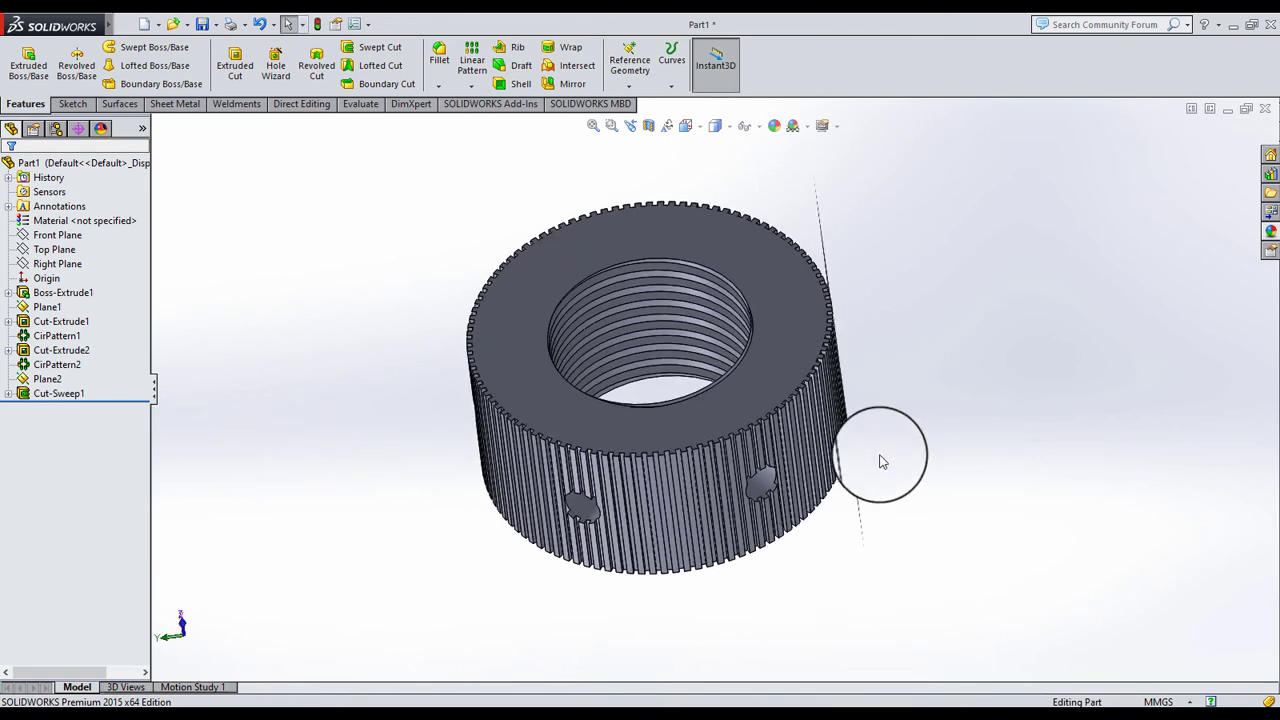
pyautogui.moveTo(760, 457)
pyautogui.mouseDown(button='middle')
pyautogui.moveTo(694, 480)
pyautogui.moveTo(730, 480)
pyautogui.mouseUp(button='middle')
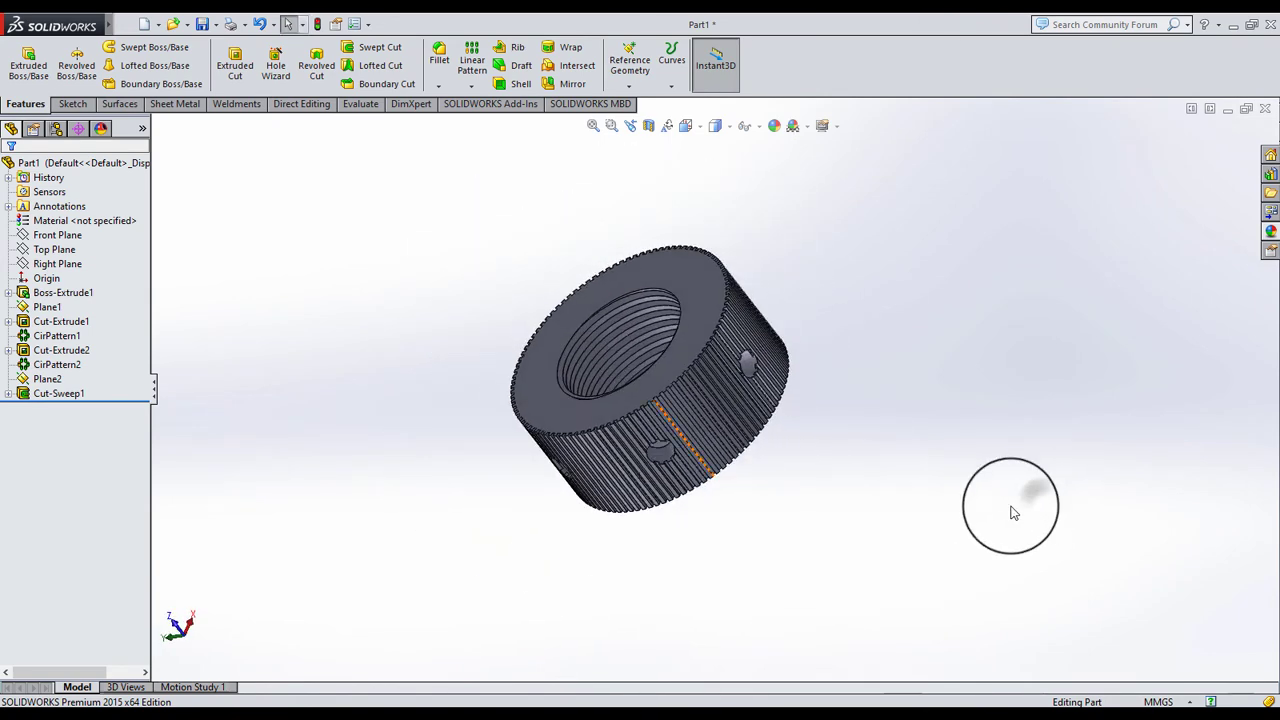
pyautogui.scroll(-3, 742, 427)
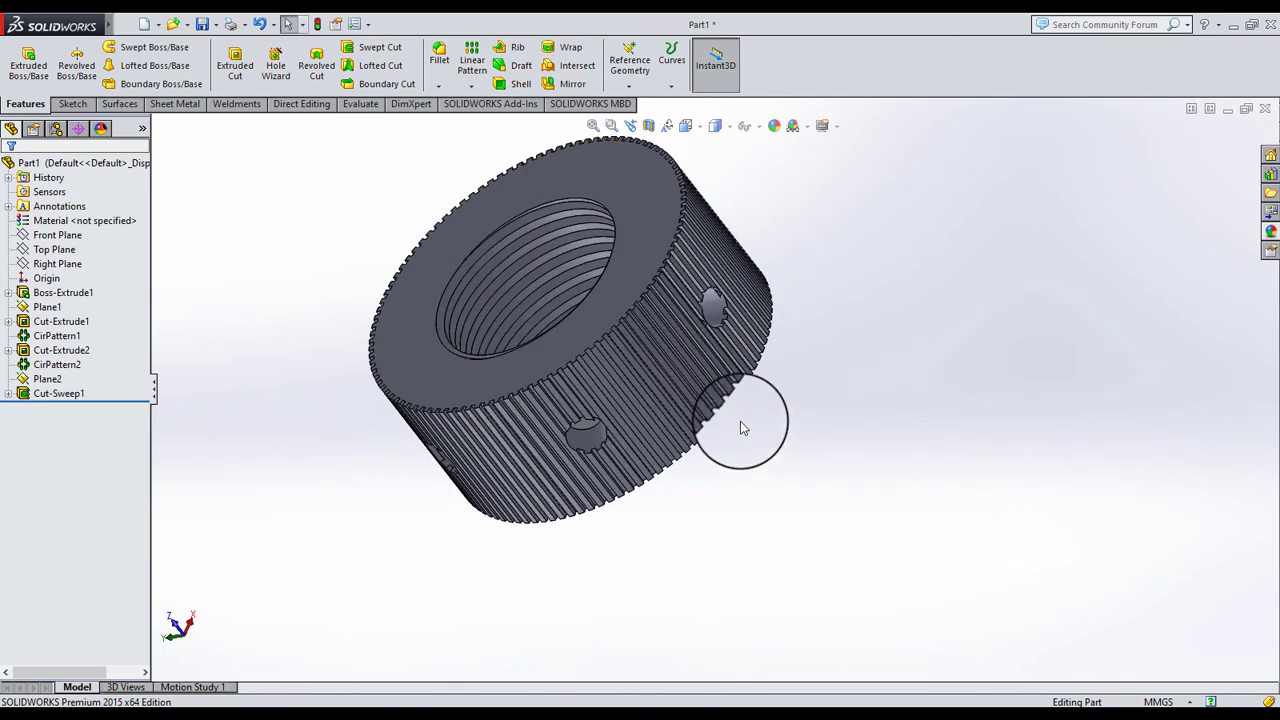
# Give the whole part a grey 128,128,128 appearance
pyautogui.click(662, 222)
pyautogui.click(808, 168)
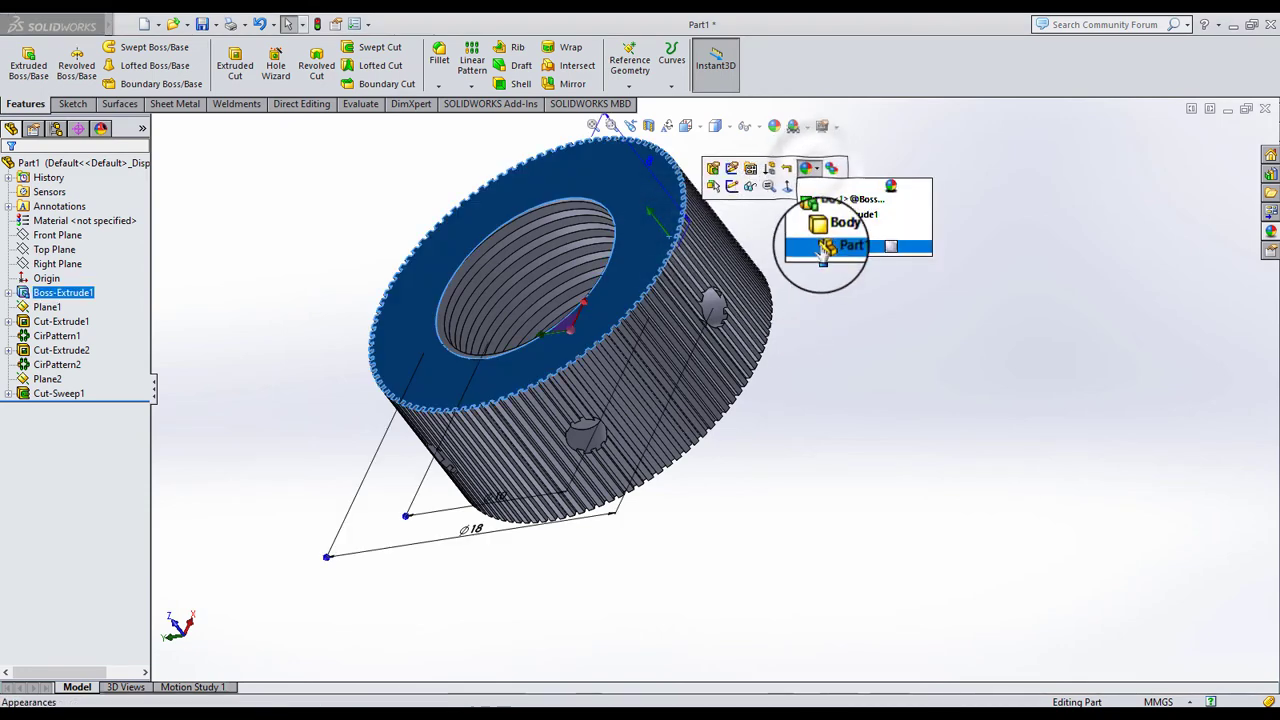
pyautogui.click(828, 247)
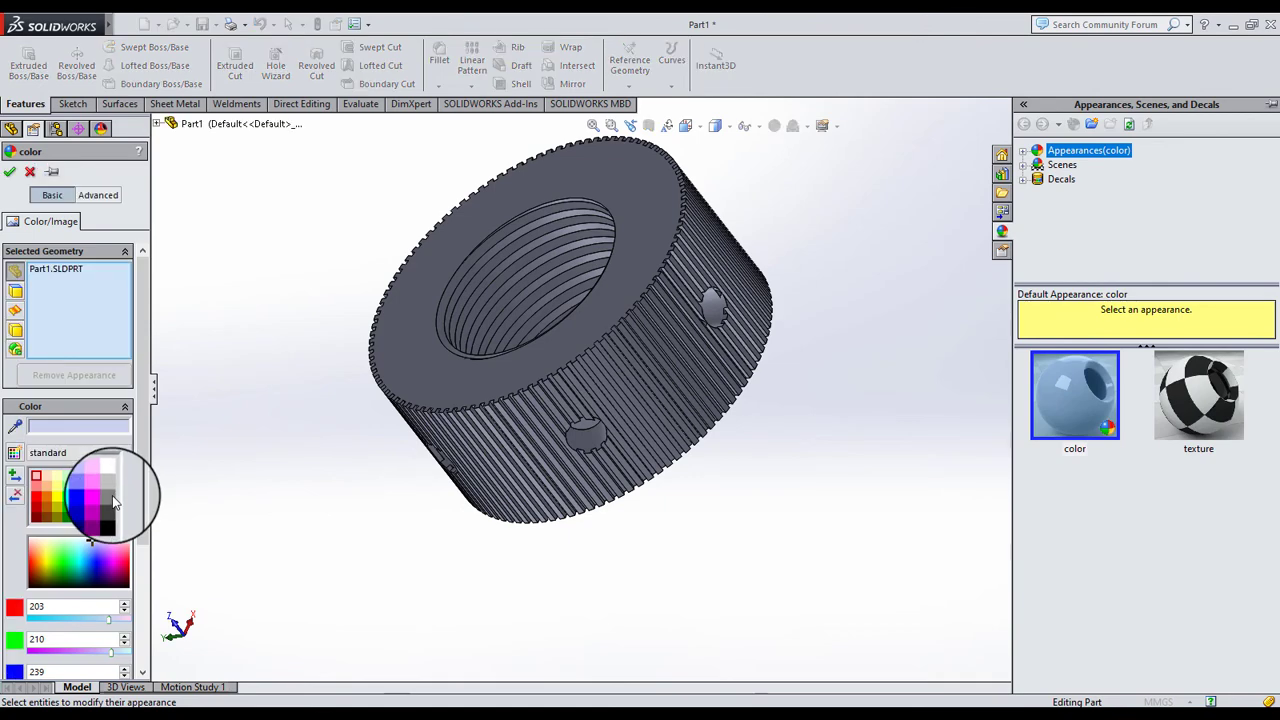
pyautogui.click(113, 500)
pyautogui.press('Return')
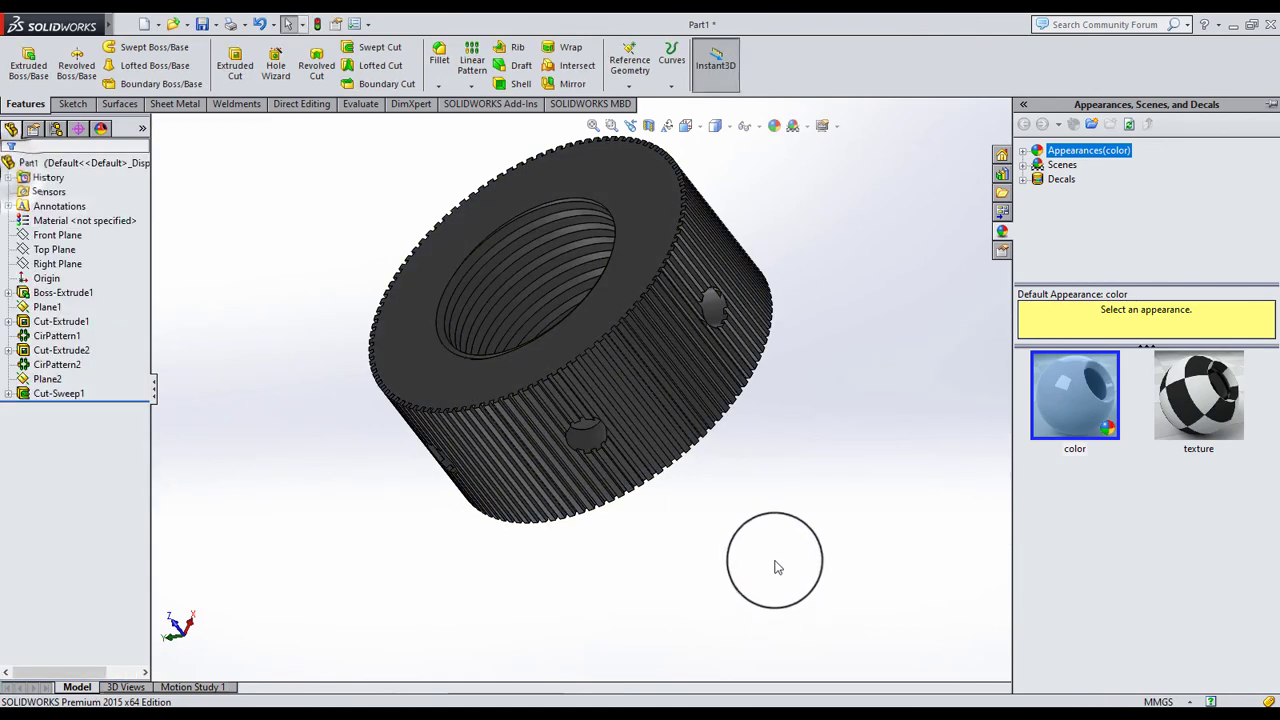
# Switch to plain Shaded display and view the thread from the end
pyautogui.moveTo(766, 543); pyautogui.dragTo(709, 428, button='middle')
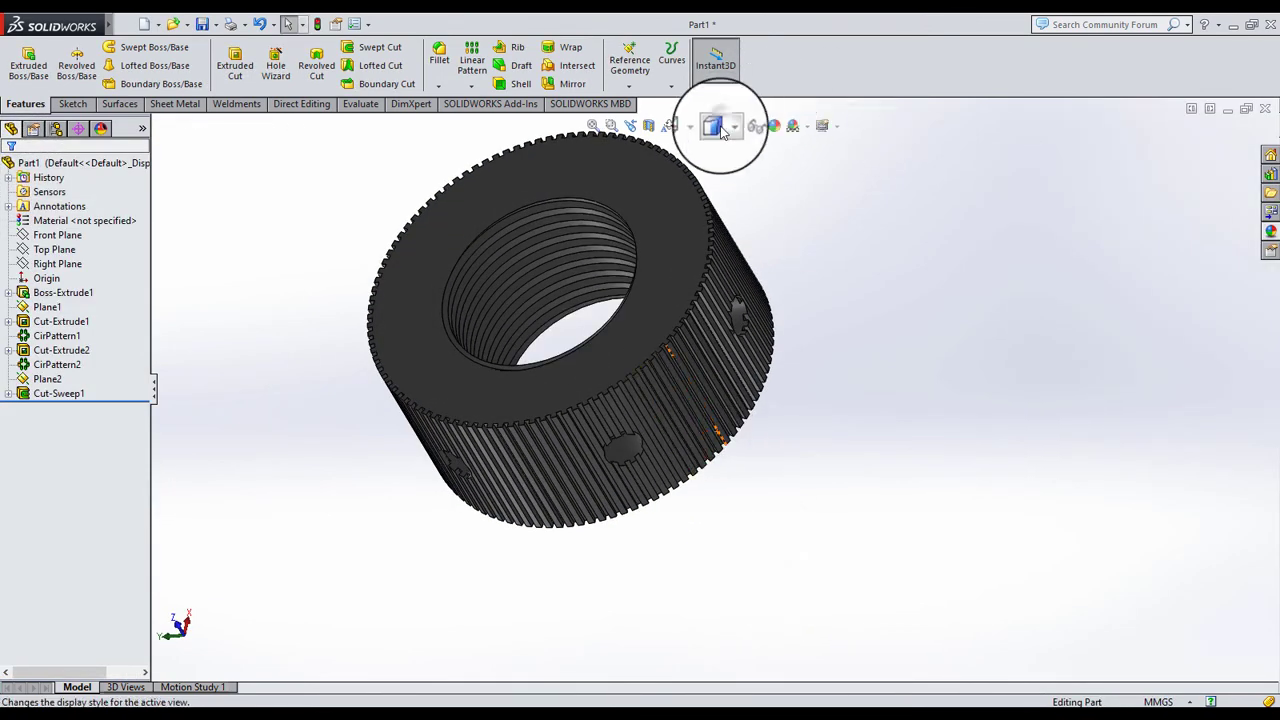
pyautogui.click(716, 168)
pyautogui.moveTo(660, 317); pyautogui.dragTo(623, 251, button='middle')
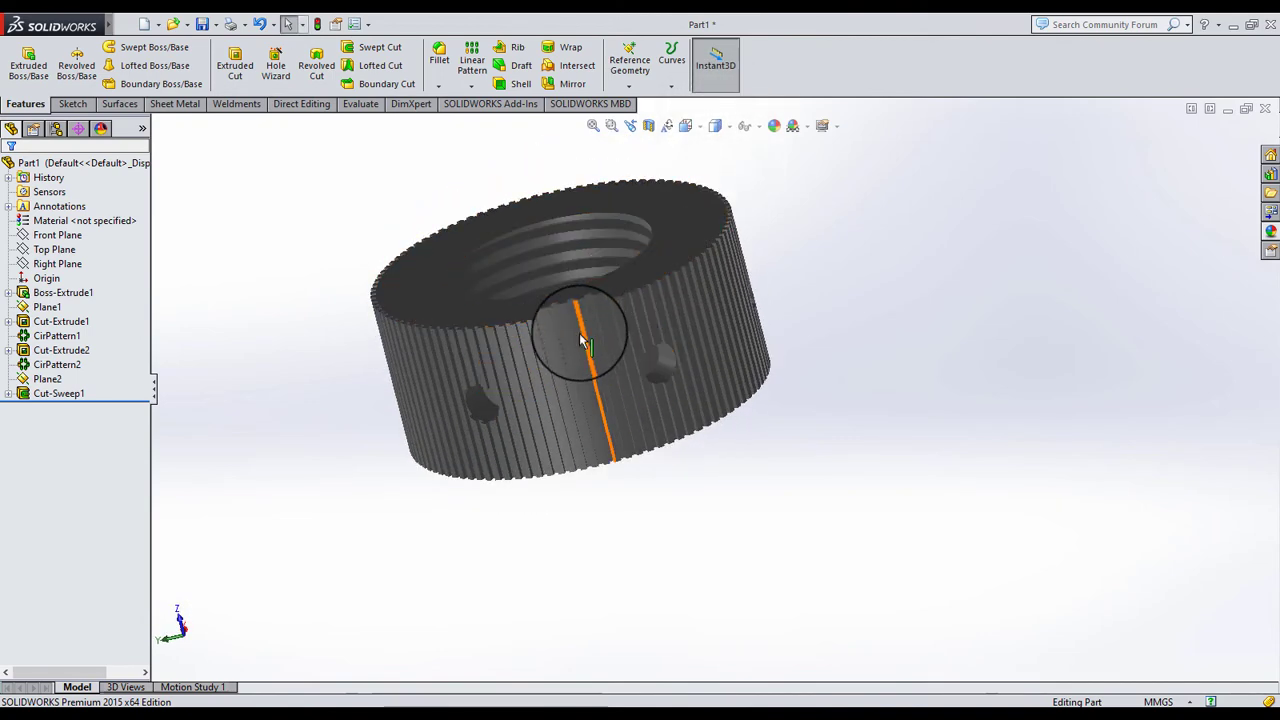
pyautogui.scroll(-5, 595, 418)
pyautogui.scroll(3, 595, 418)
pyautogui.moveTo(607, 367)
pyautogui.mouseDown(button='middle')
pyautogui.moveTo(607, 298)
pyautogui.moveTo(746, 310)
pyautogui.moveTo(1029, 257)
pyautogui.moveTo(680, 417)
pyautogui.moveTo(571, 206)
pyautogui.moveTo(584, 233)
pyautogui.moveTo(868, 293)
pyautogui.mouseUp(button='middle')
pyautogui.scroll(3, 607, 290)
pyautogui.scroll(-3, 746, 310)
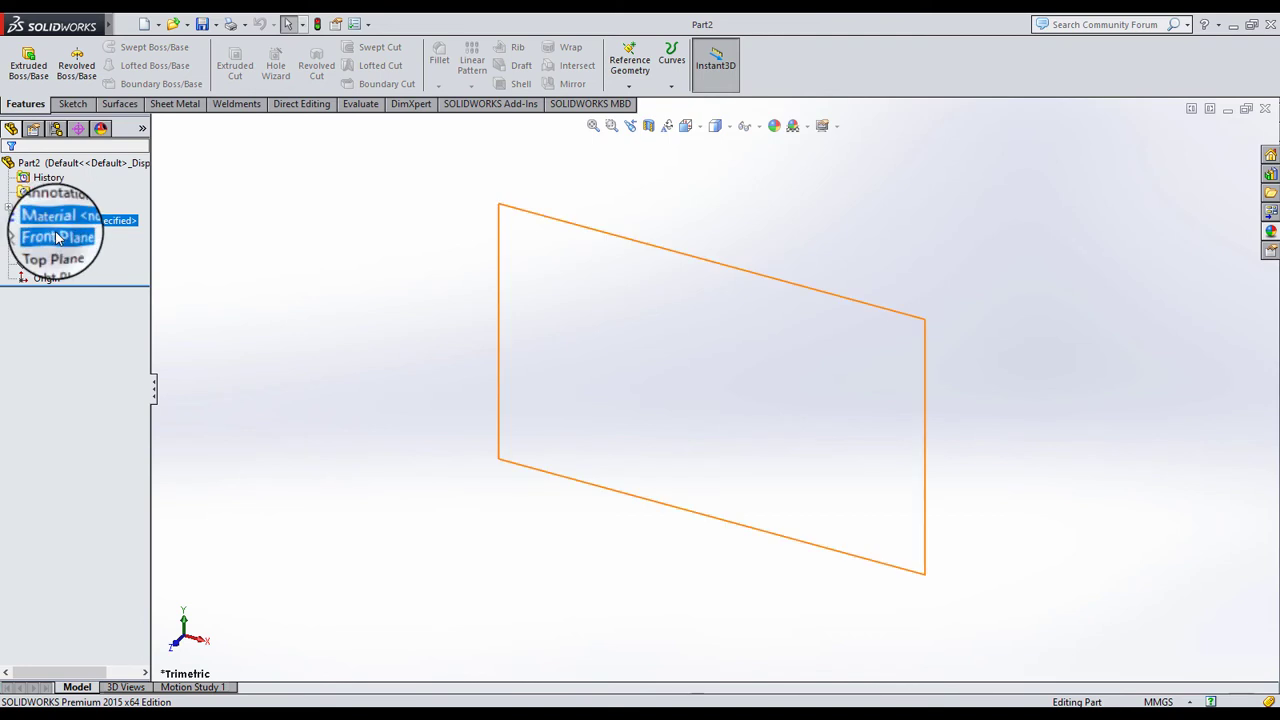
# Start a Front Plane sketch with a vertical centreline running up from the origin
pyautogui.click(58, 235)
pyautogui.click(70, 202)
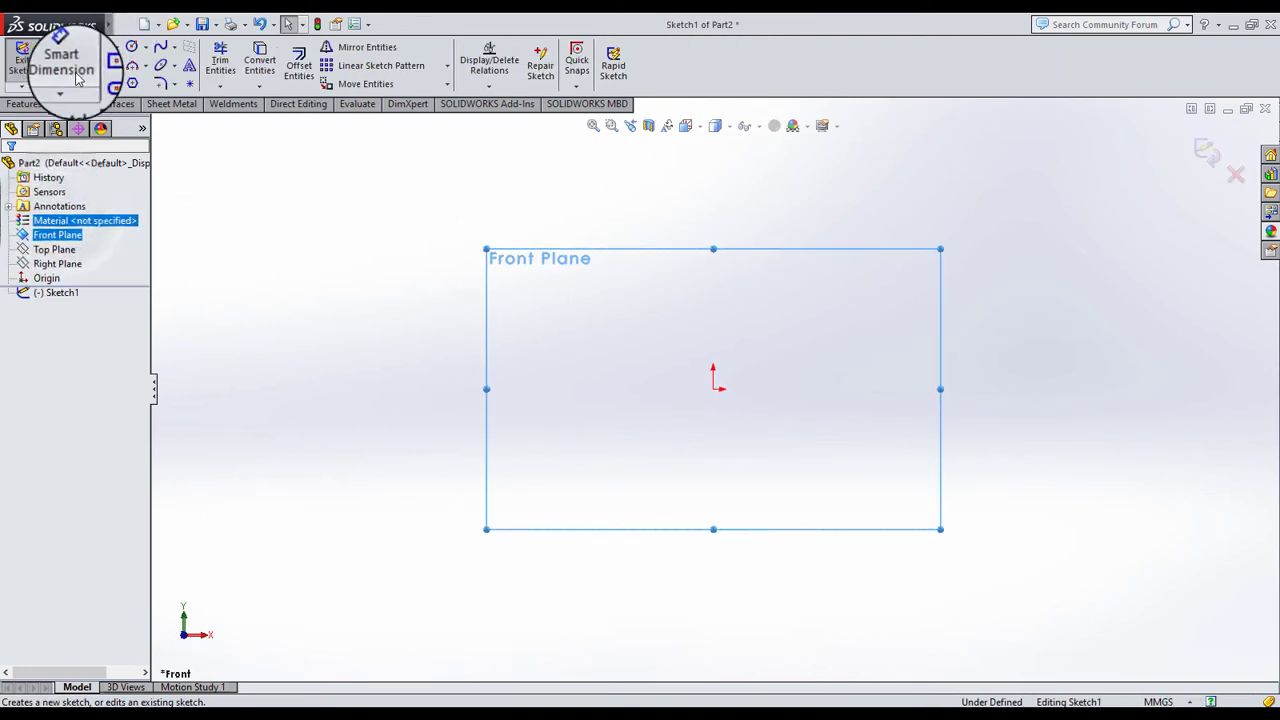
pyautogui.click(117, 47)
pyautogui.click(130, 86)
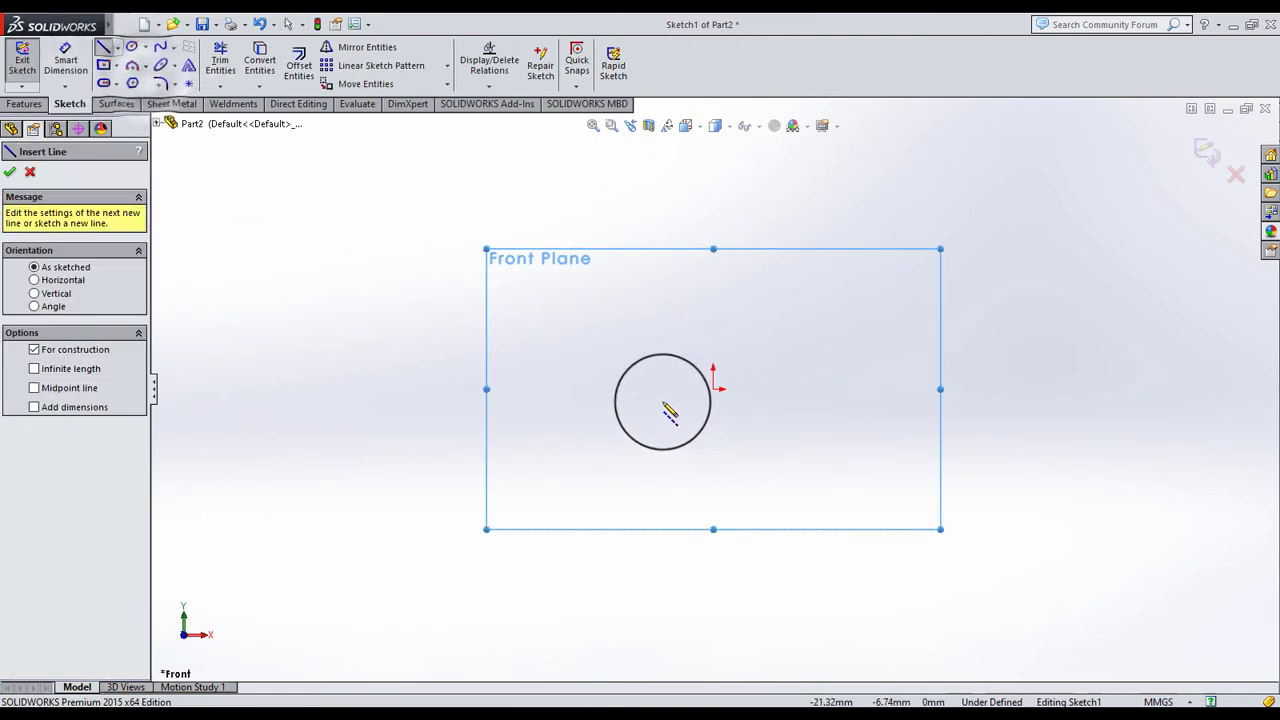
pyautogui.click(713, 389)
pyautogui.click(713, 176)
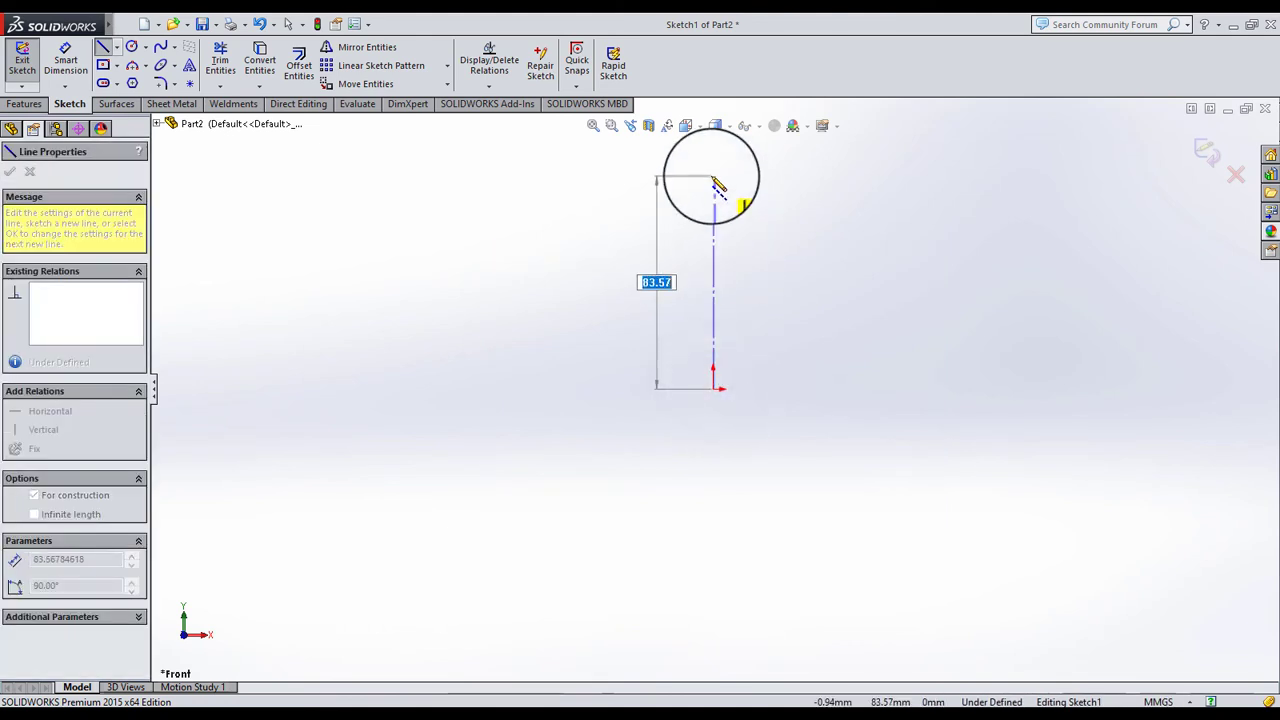
pyautogui.click(290, 25)
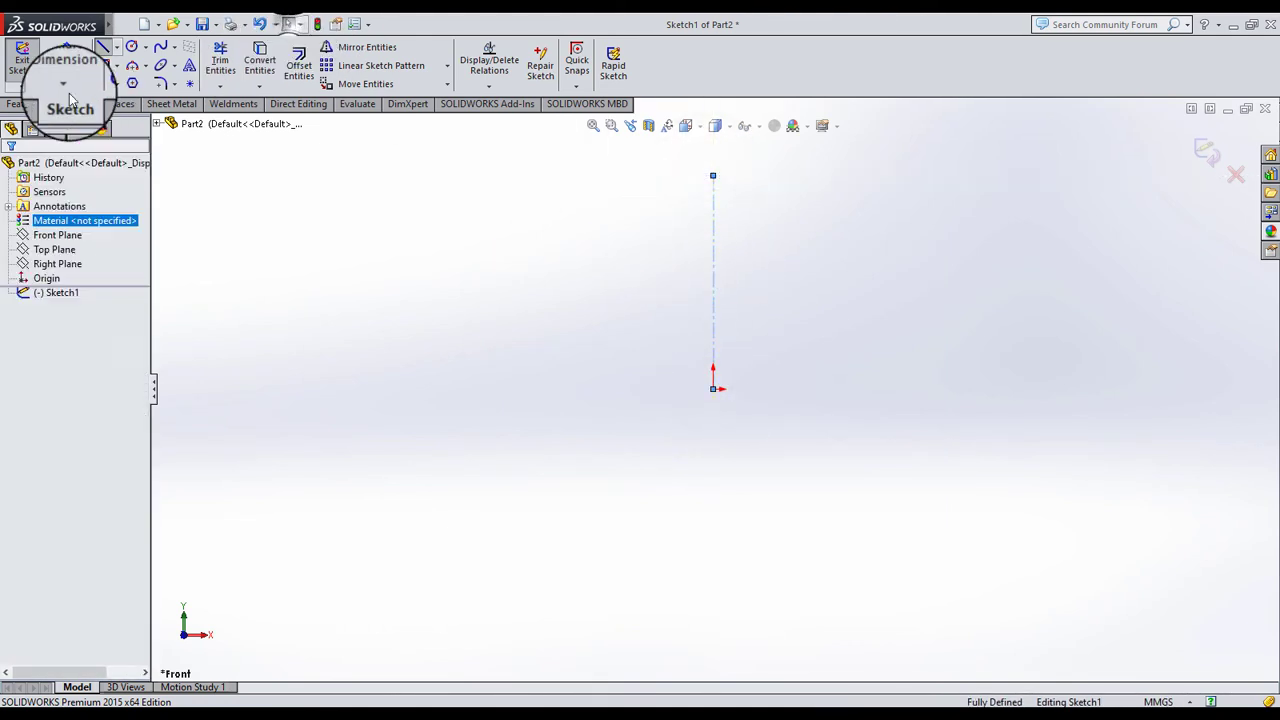
# Draw a closed six-line L-shaped profile starting and ending at the origin
pyautogui.click(104, 49)
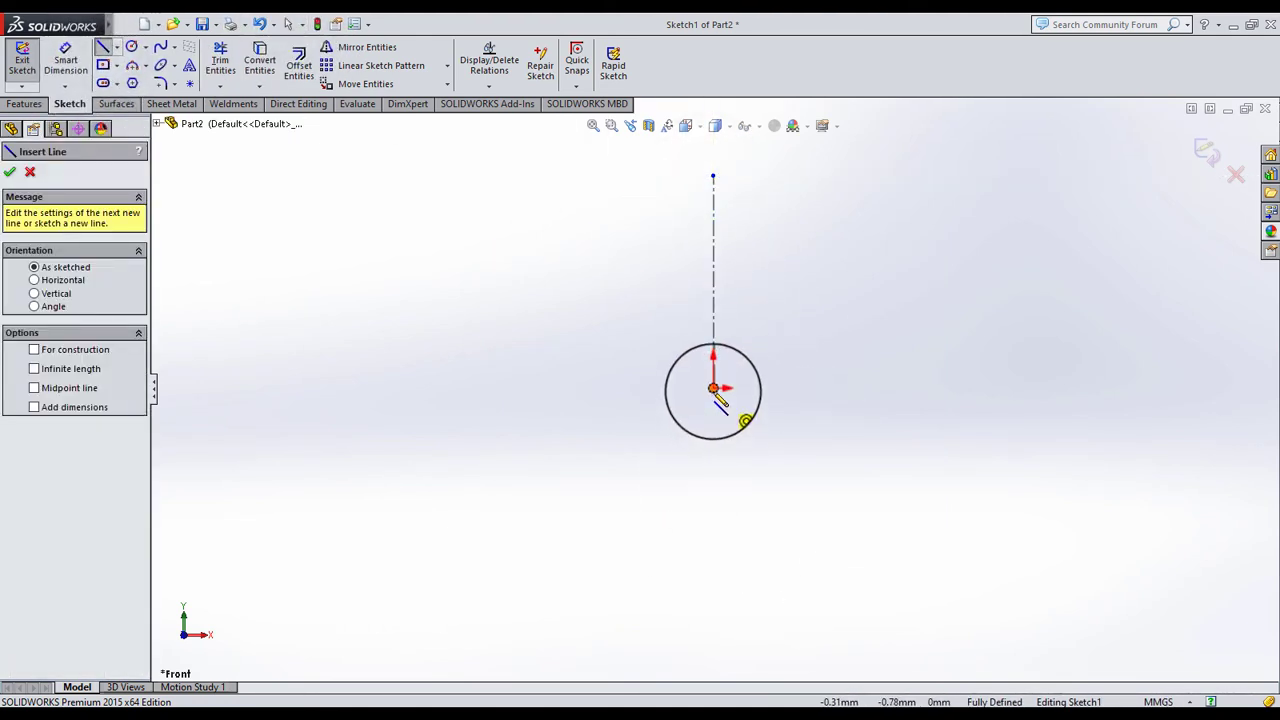
pyautogui.click(713, 389)
pyautogui.click(713, 213)
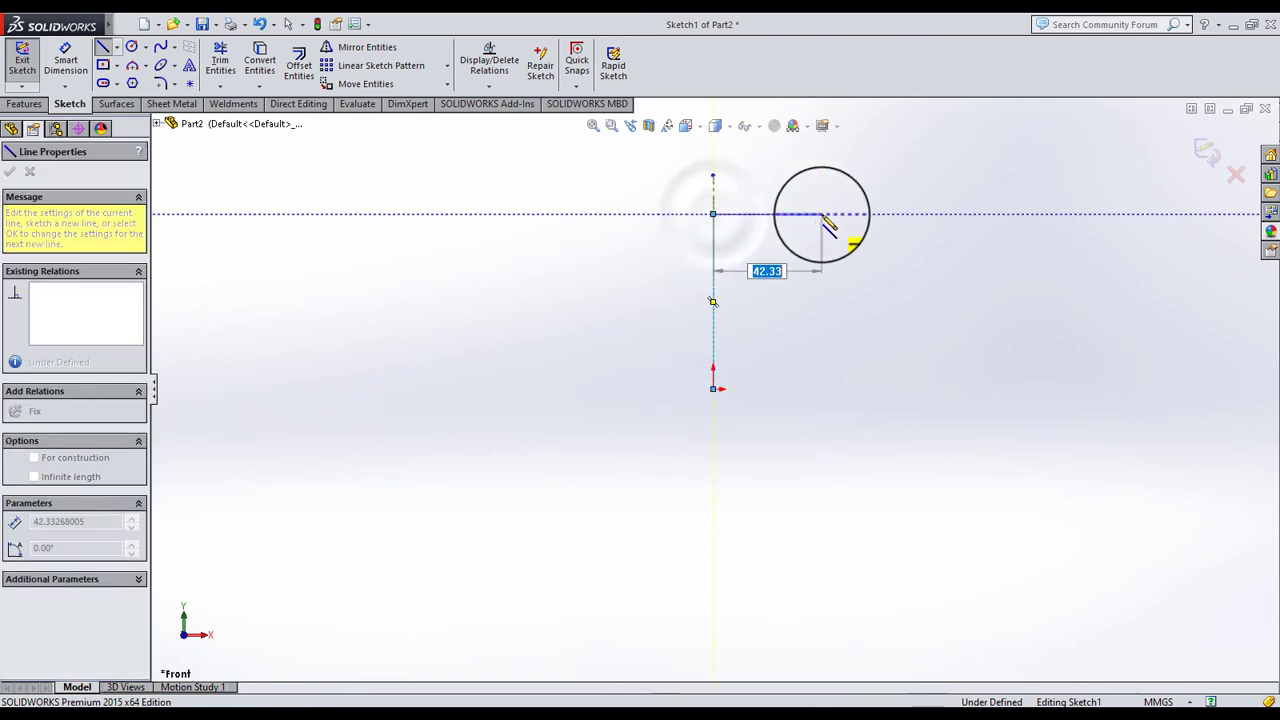
pyautogui.click(821, 213)
pyautogui.click(821, 241)
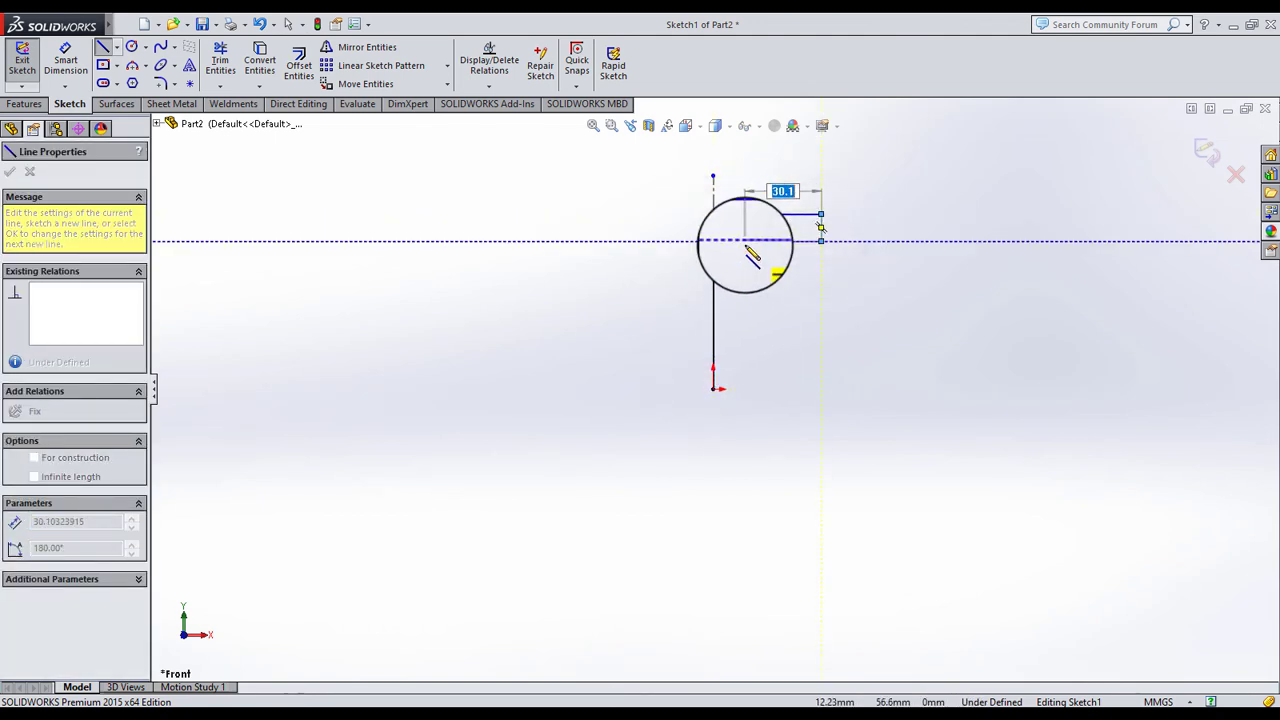
pyautogui.click(744, 241)
pyautogui.click(744, 389)
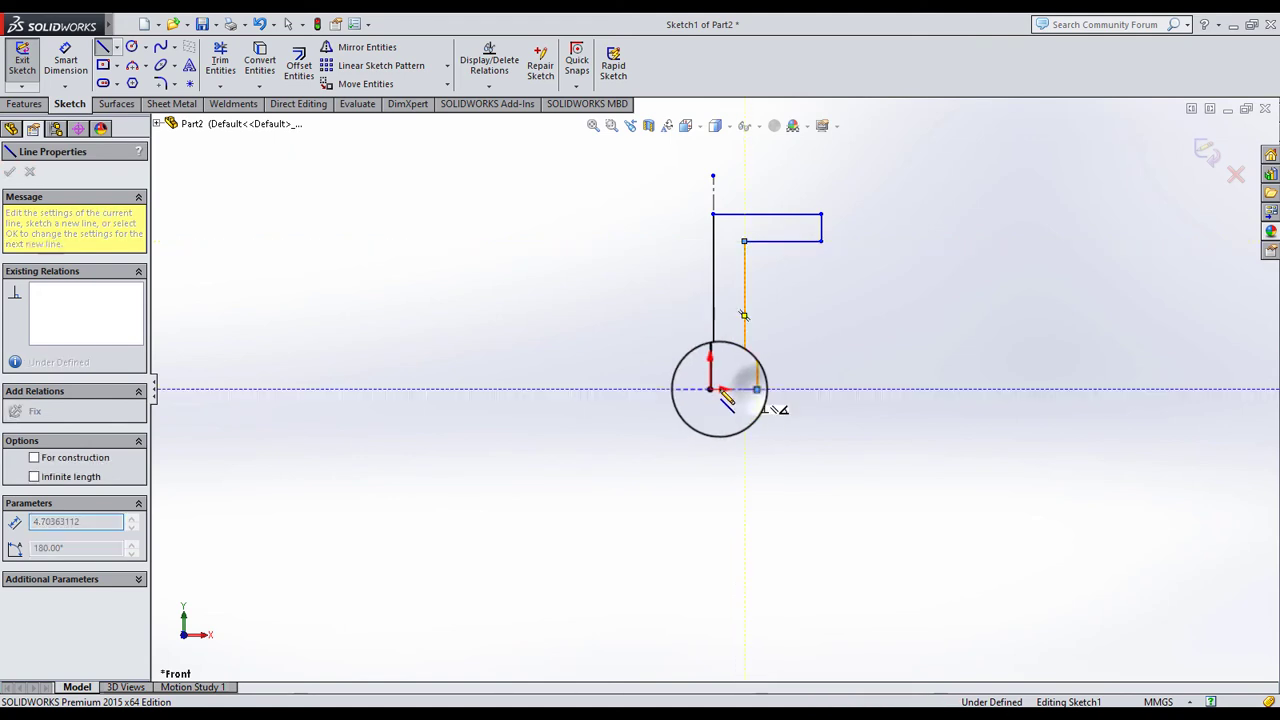
pyautogui.click(713, 389)
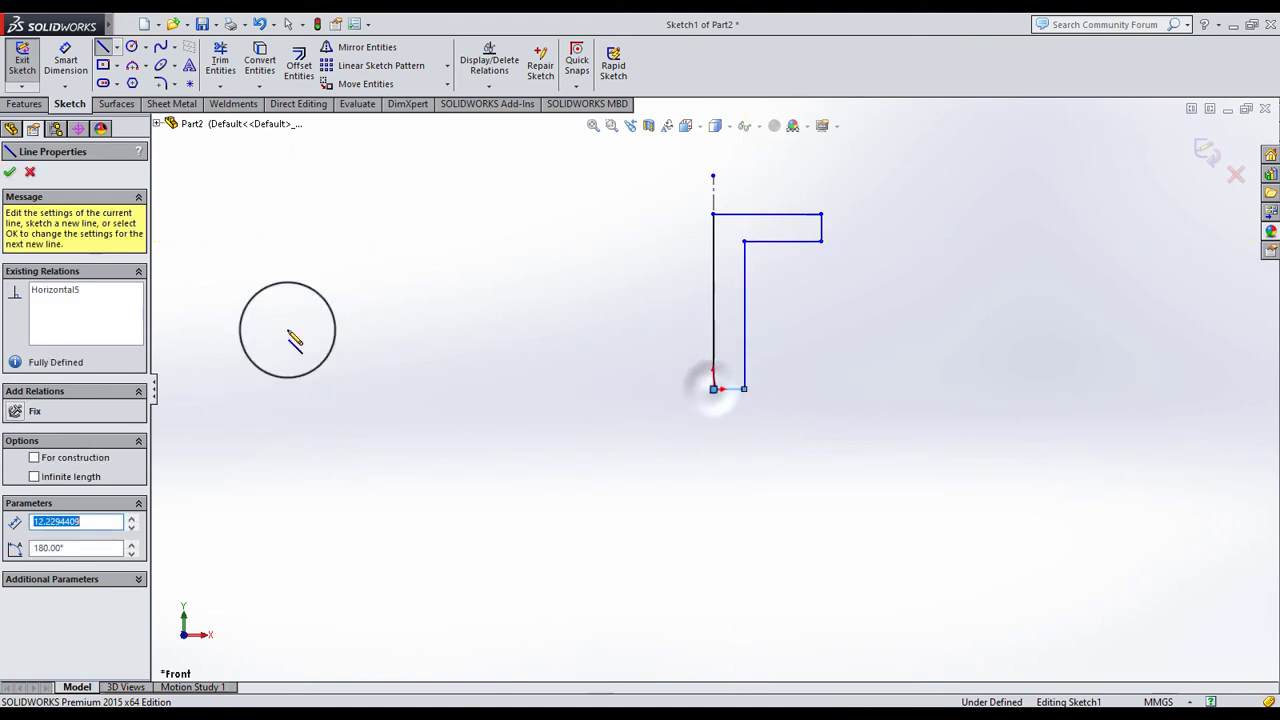
pyautogui.click(11, 174)
pyautogui.click(11, 174)
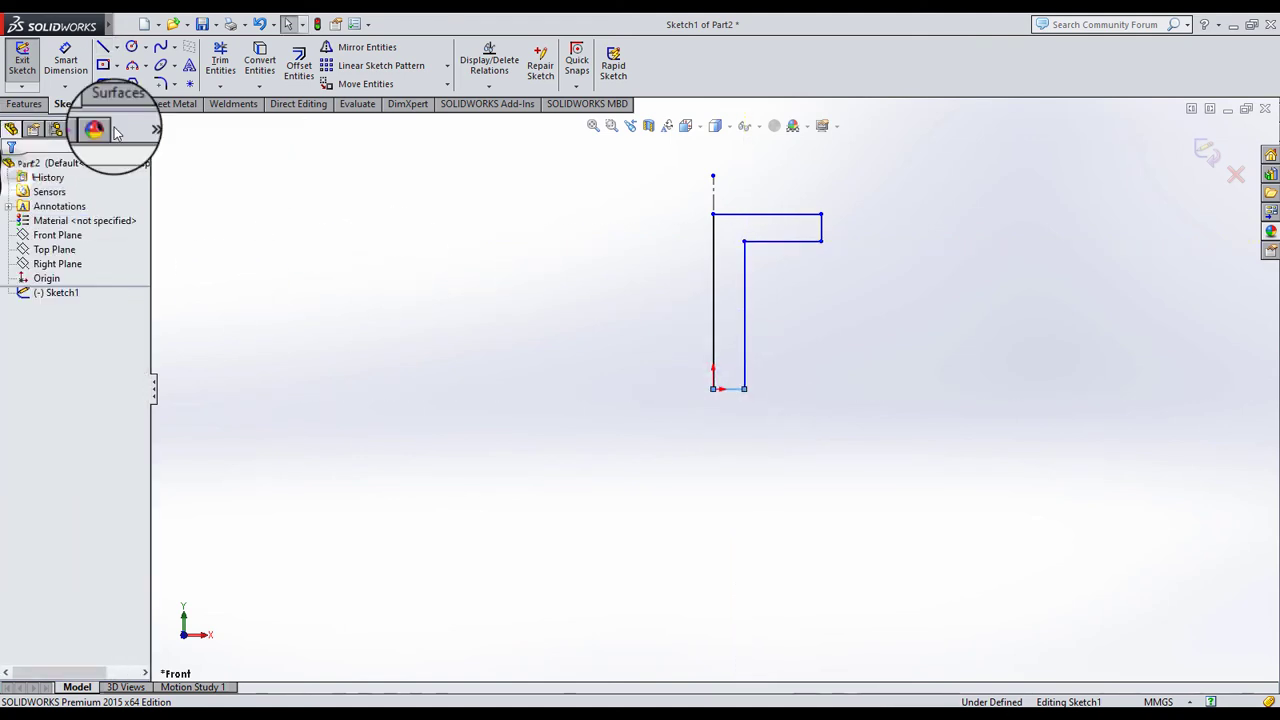
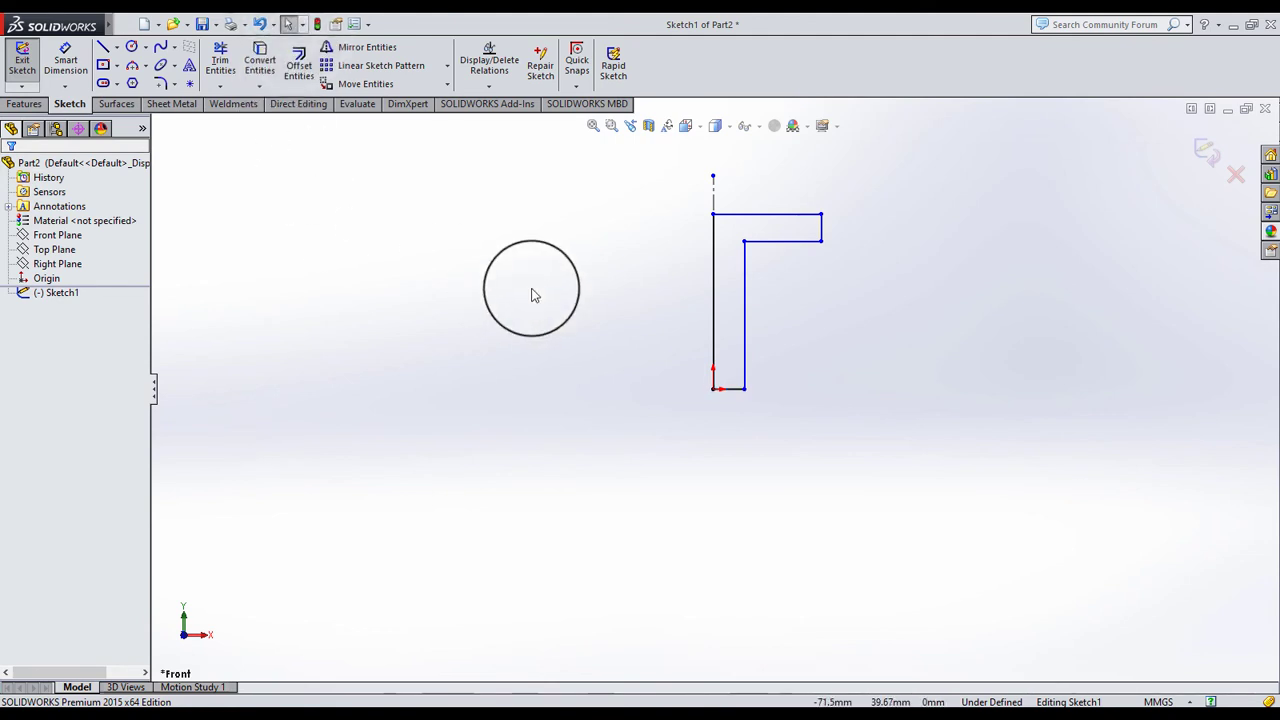
# Dimension the profile's top line to 20 mm and bottom line to 10 mm
pyautogui.click(766, 214)
pyautogui.click(757, 175)
pyautogui.write('20')
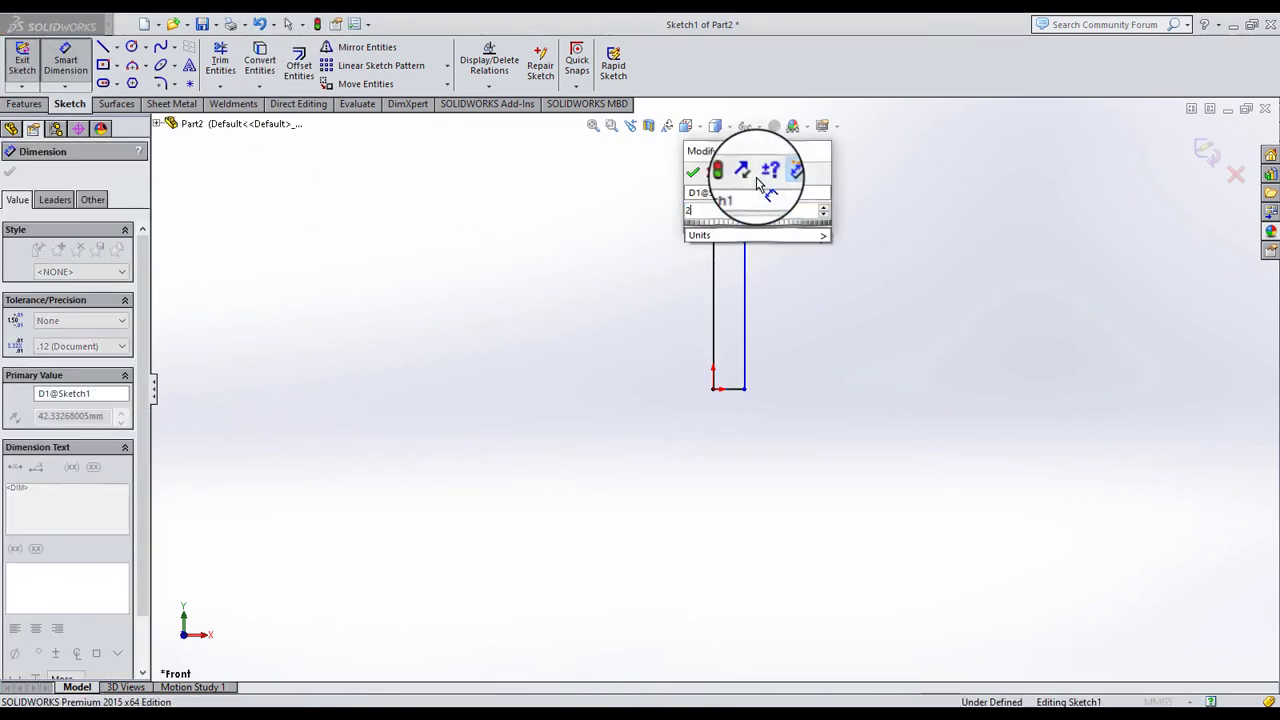
pyautogui.press('Return')
pyautogui.click(631, 258)
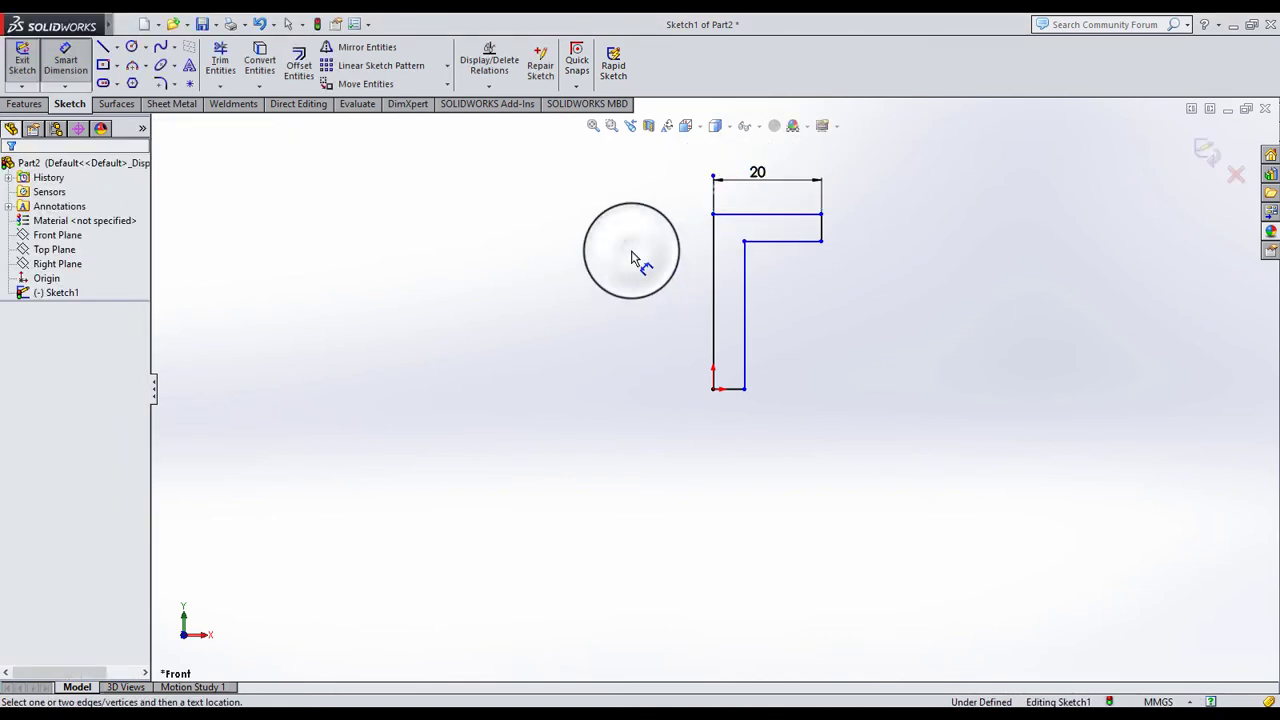
pyautogui.moveTo(735, 393); pyautogui.dragTo(732, 428)
pyautogui.click(732, 428)
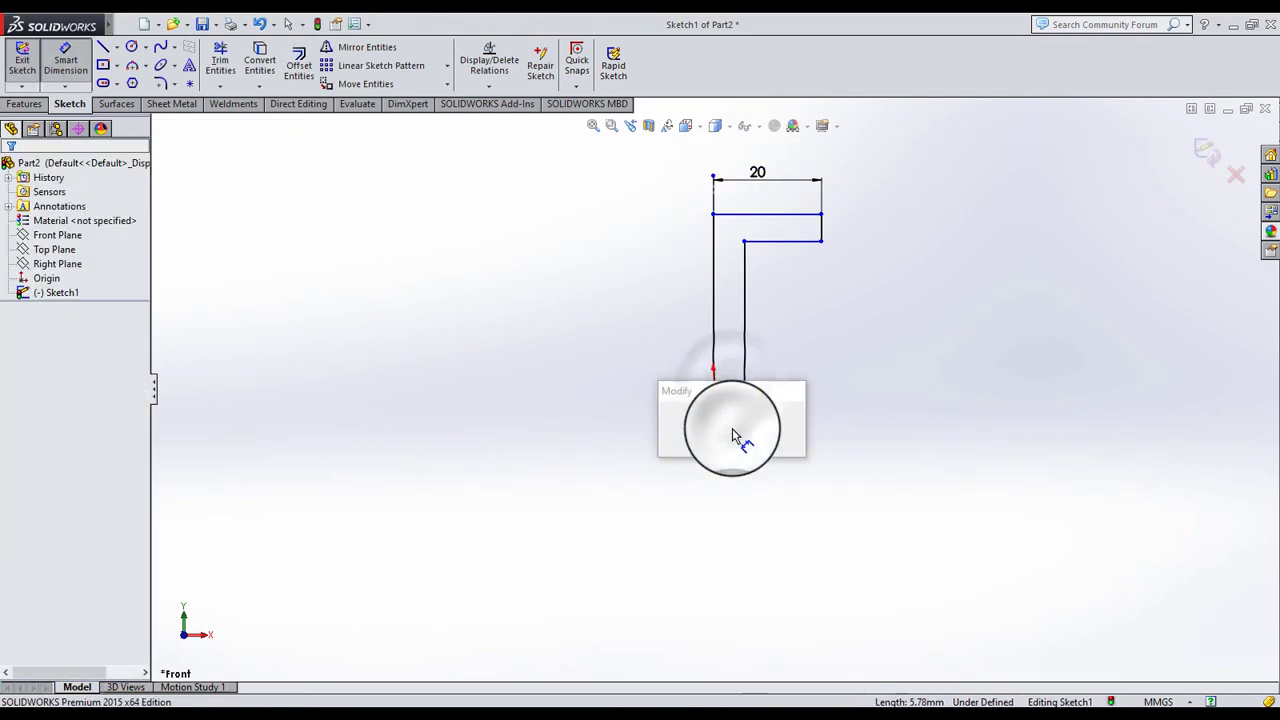
pyautogui.write('1')
pyautogui.press('Return')
pyautogui.write('10')
pyautogui.press('Return')
pyautogui.click(773, 508)
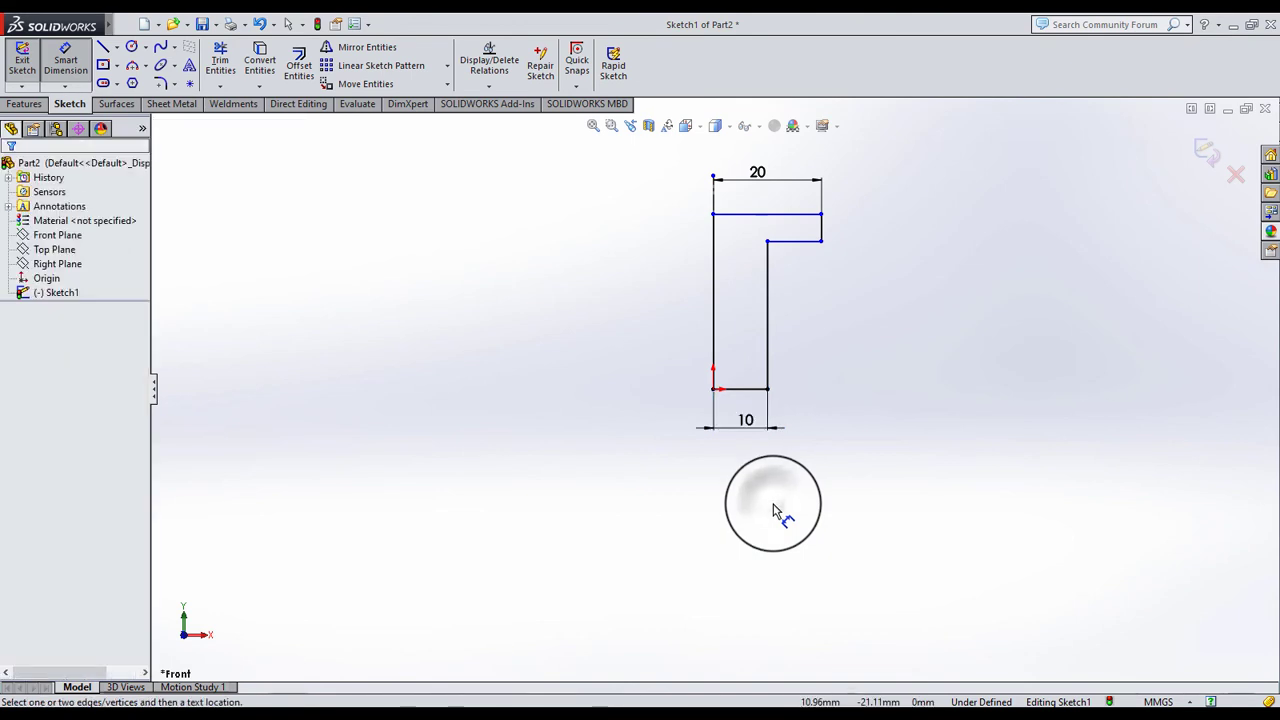
# Set the profile's overall height to 22 mm
pyautogui.click(740, 389)
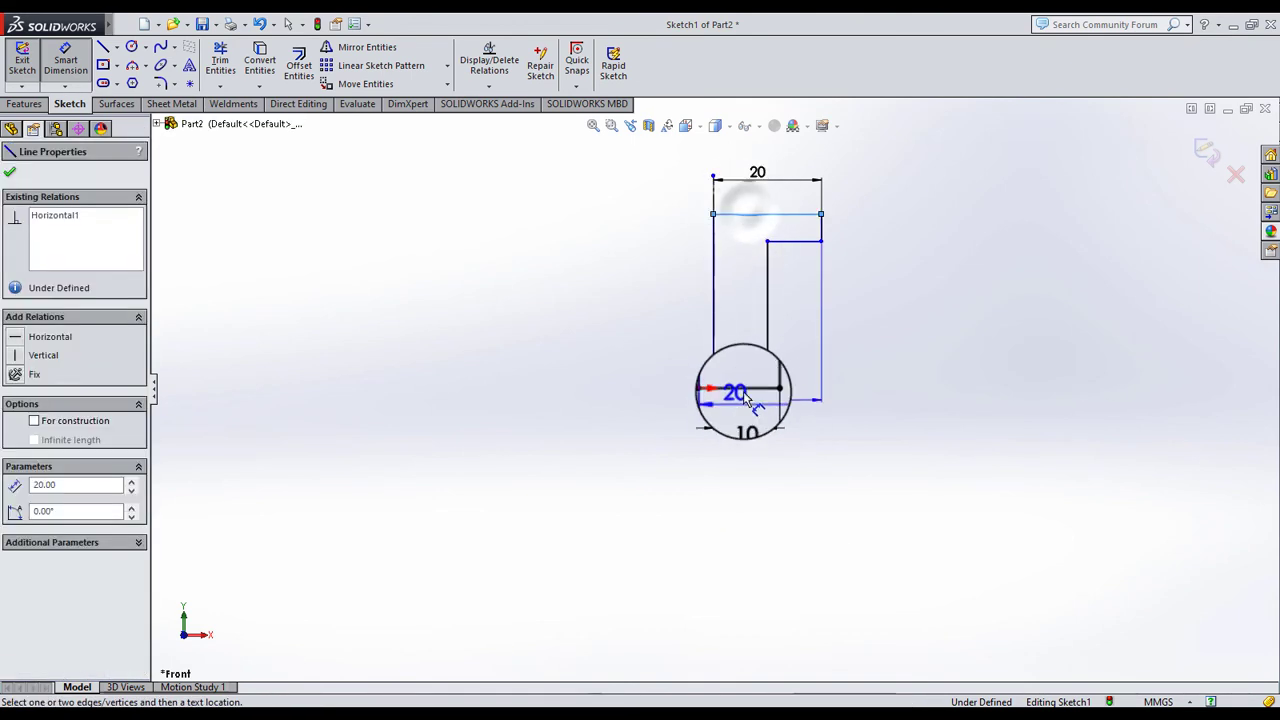
pyautogui.click(893, 340)
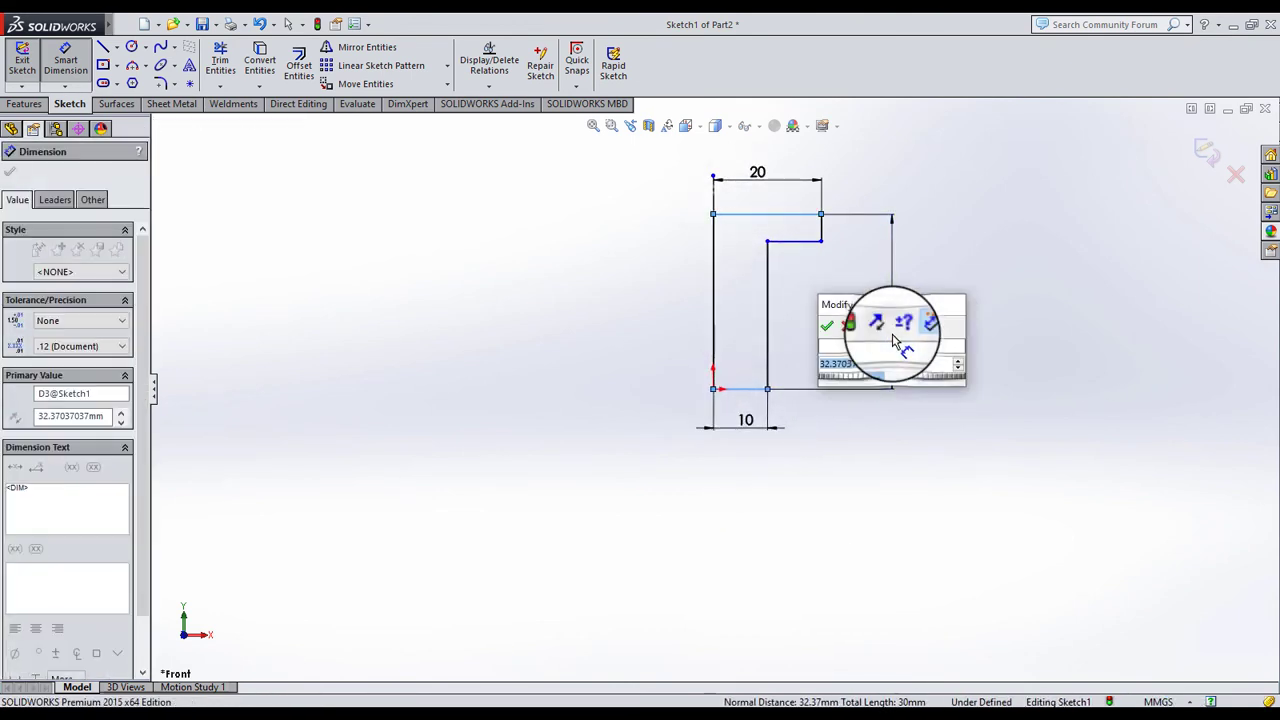
pyautogui.write('22')
pyautogui.press('Return')
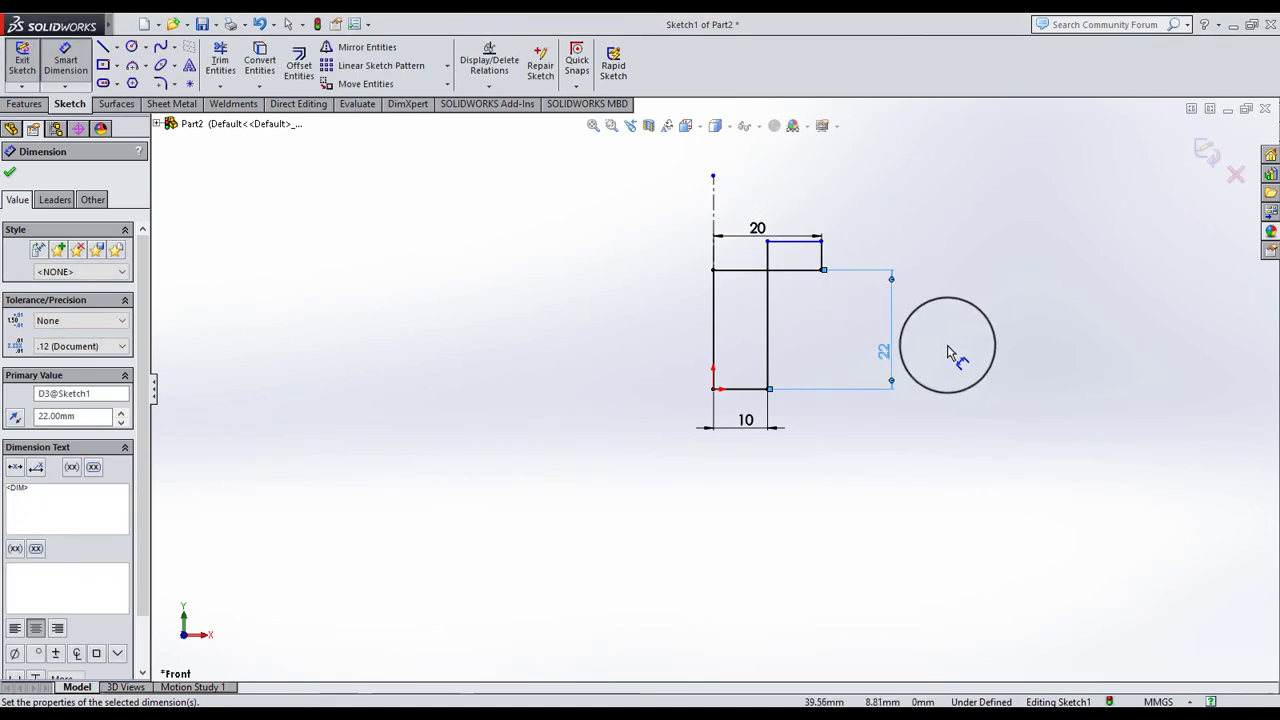
pyautogui.click(950, 347)
# Lower the inner step corner and dimension the step depth to 8 mm
pyautogui.click(82, 67)
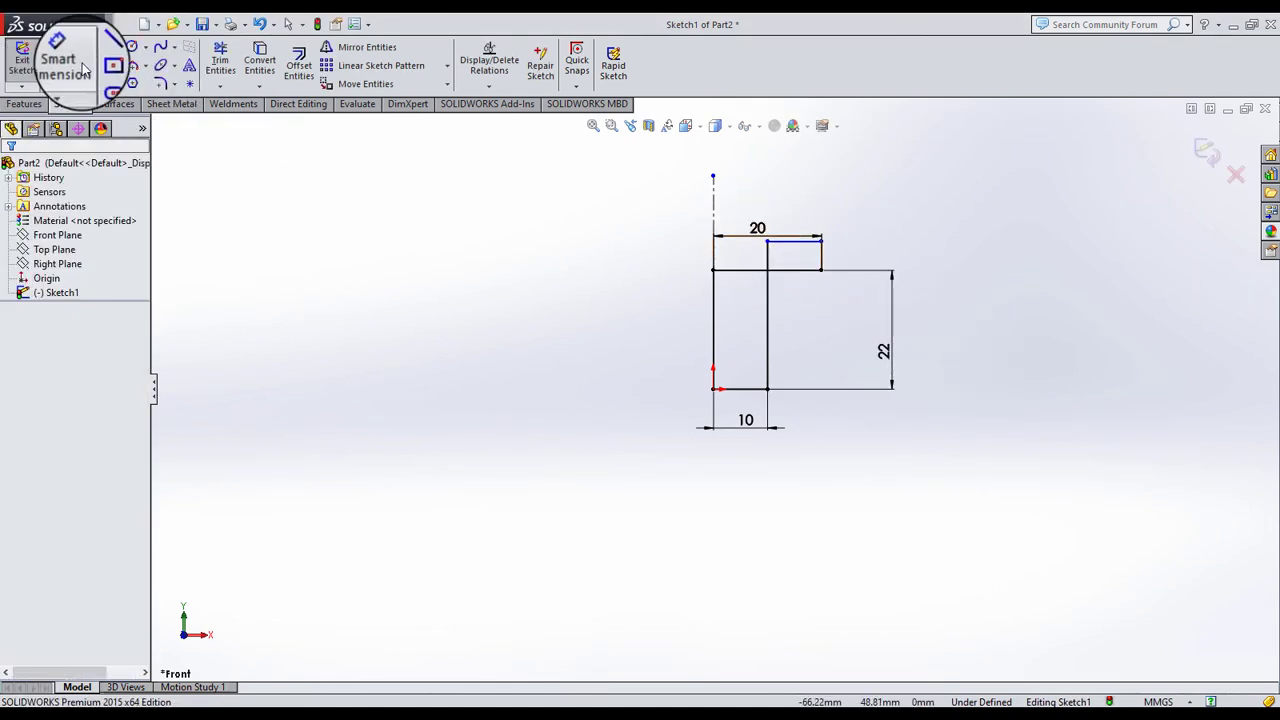
pyautogui.moveTo(767, 242); pyautogui.dragTo(766, 318)
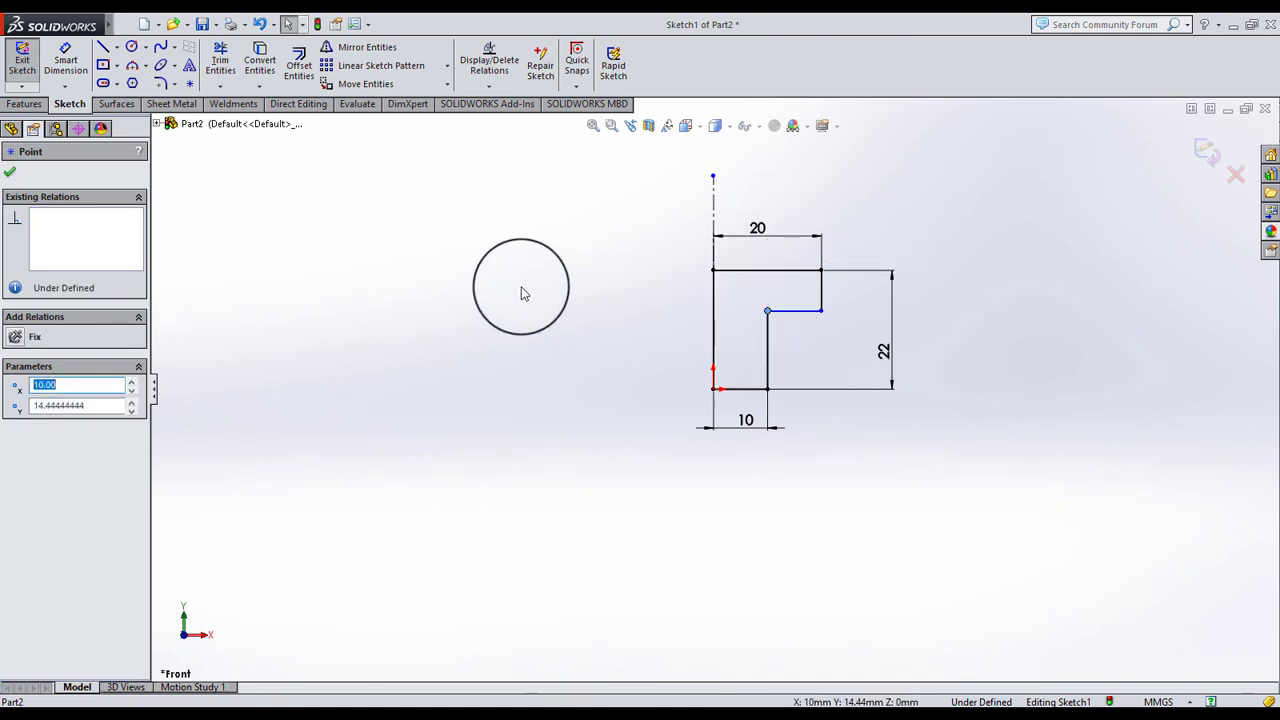
pyautogui.click(518, 293)
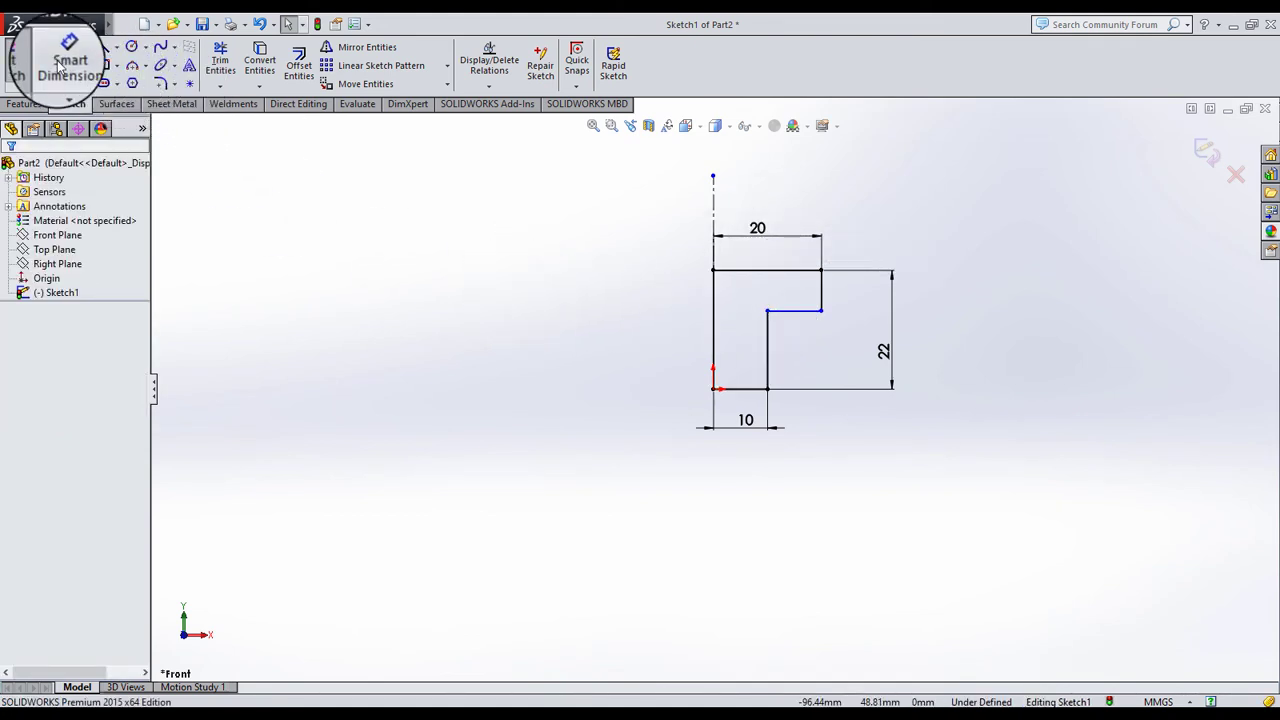
pyautogui.click(821, 292)
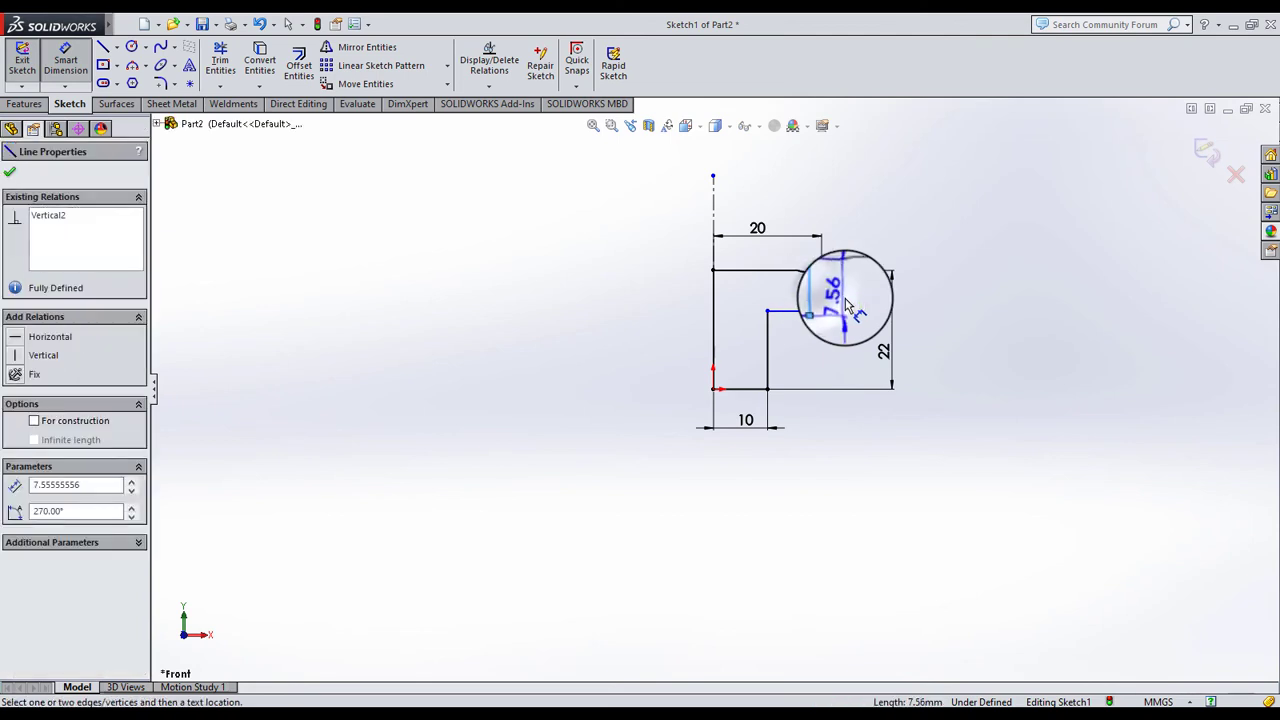
pyautogui.click(845, 305)
pyautogui.write('8')
pyautogui.press('Return')
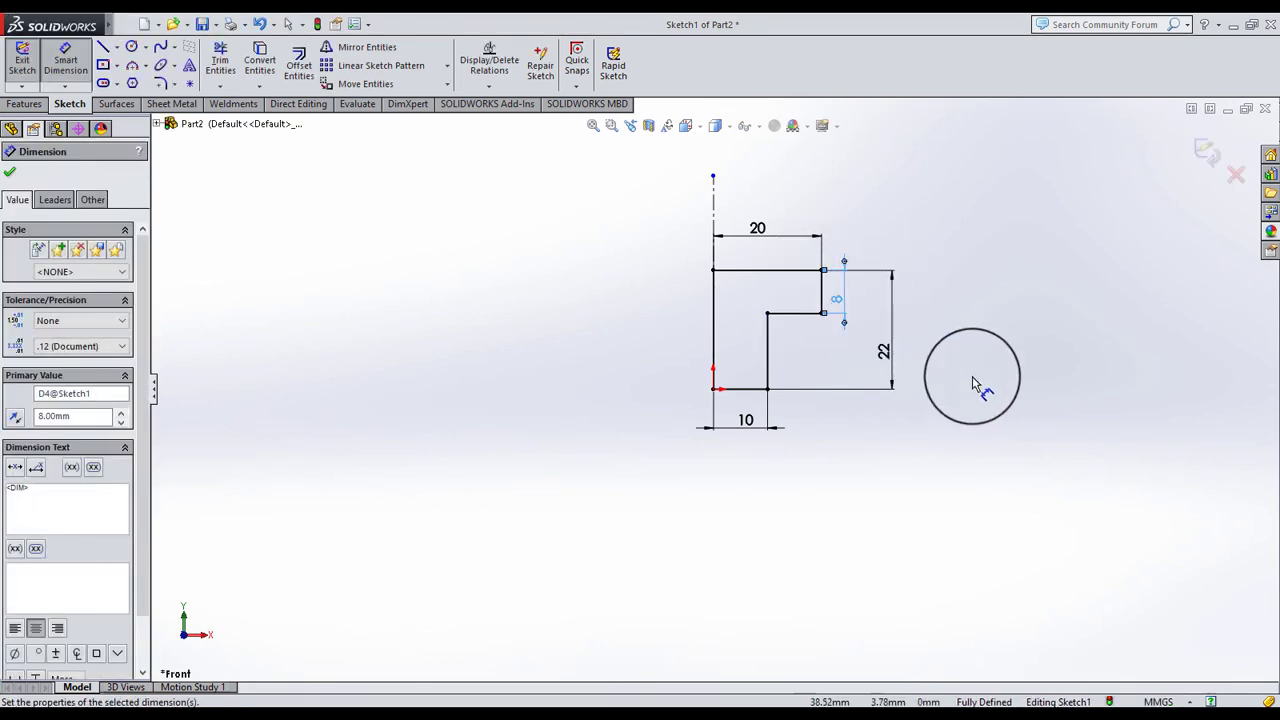
# Add a 2 mm × 45° sketch chamfer at the profile's top-right corner
pyautogui.click(174, 86)
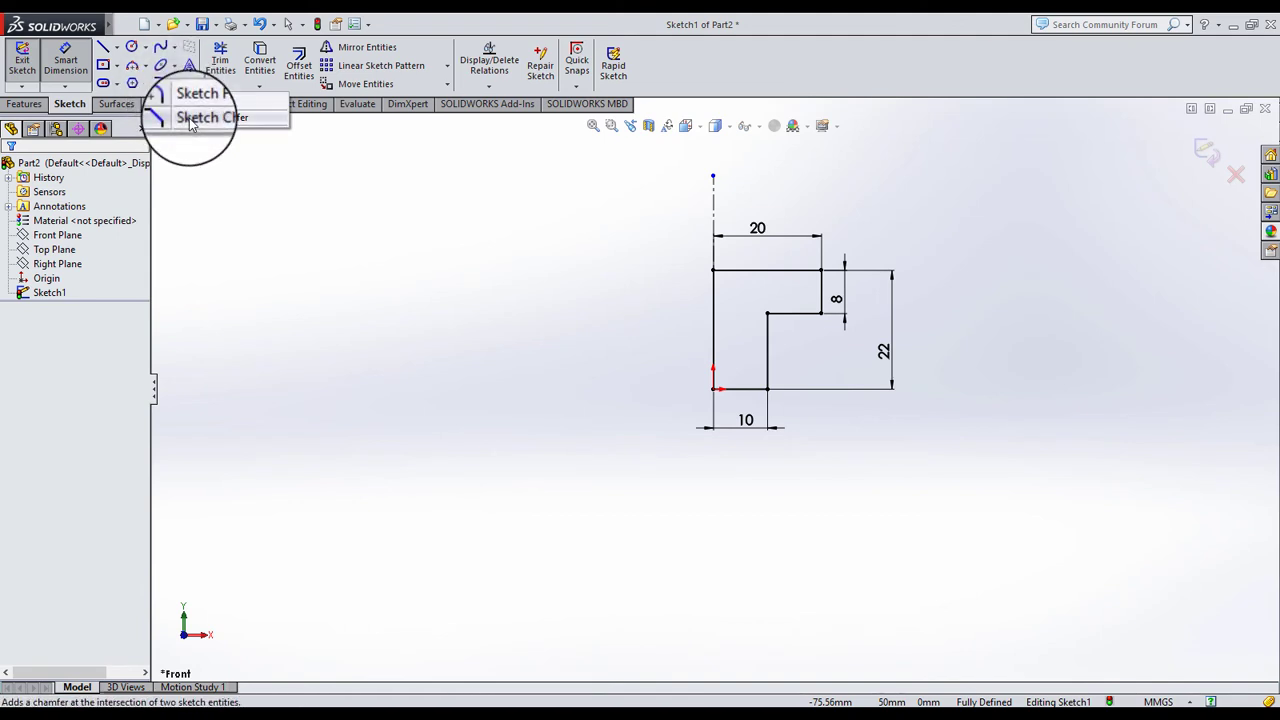
pyautogui.click(190, 118)
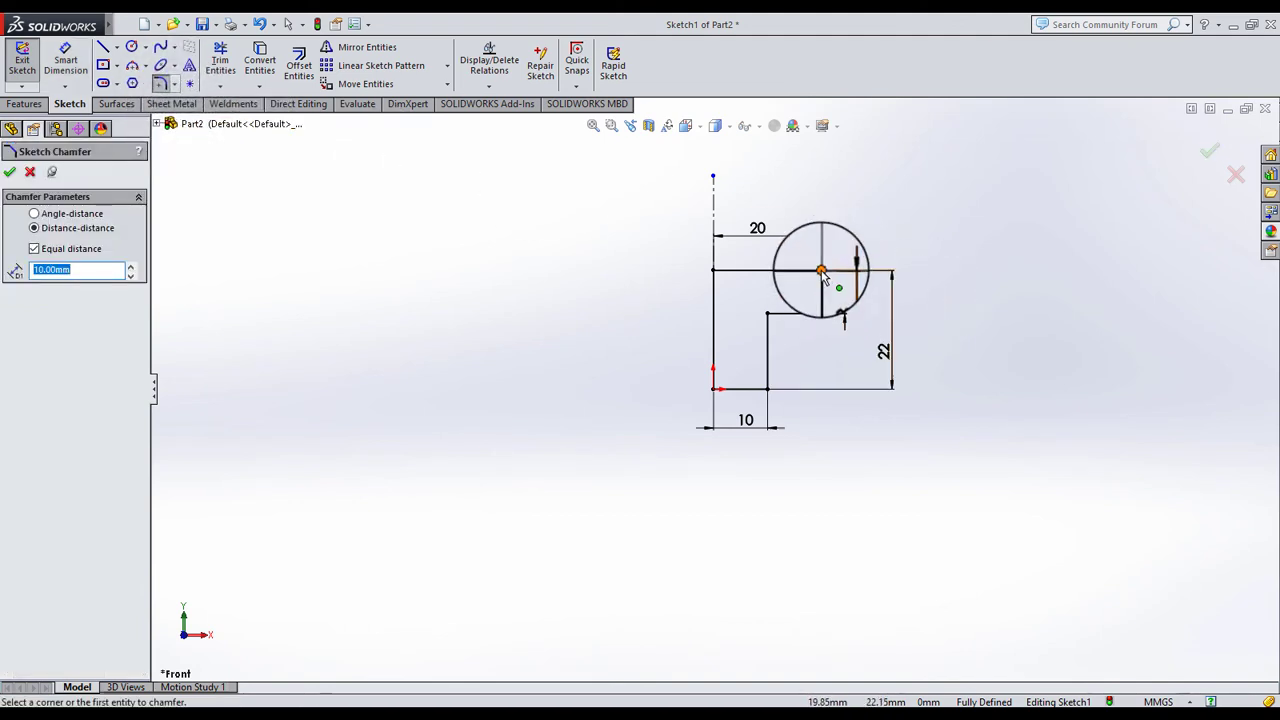
pyautogui.click(821, 271)
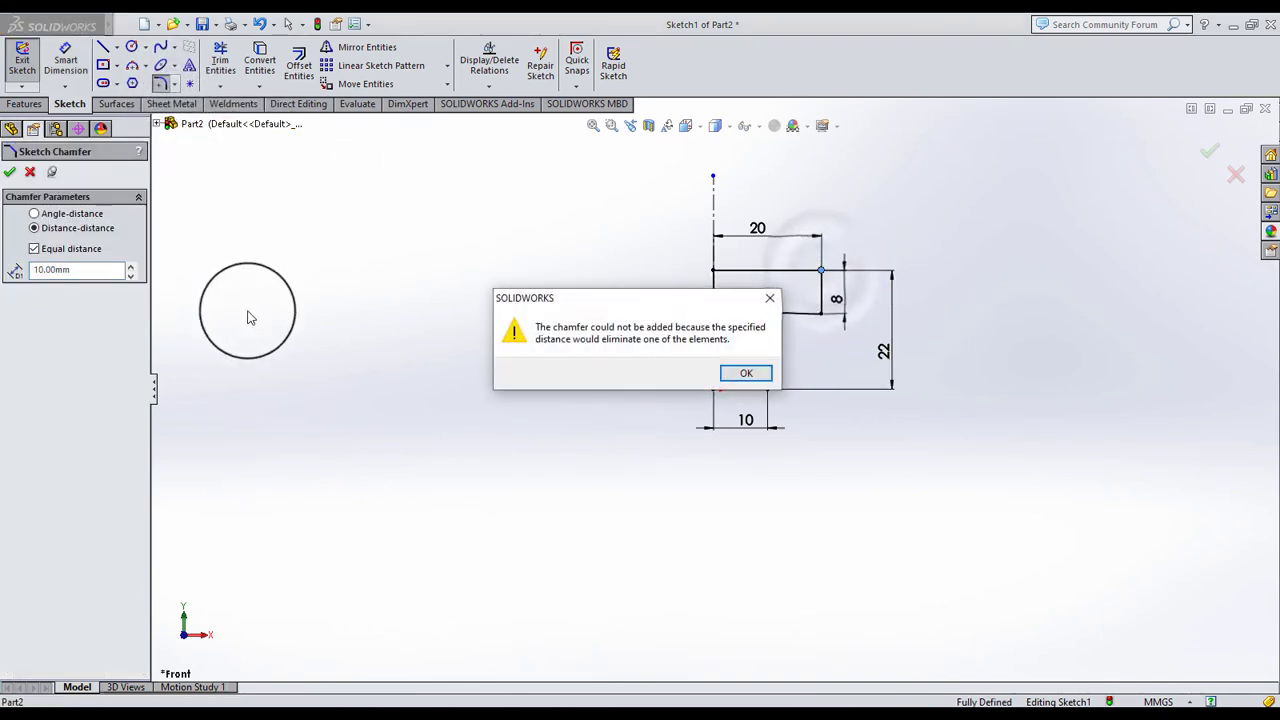
pyautogui.click(768, 298)
pyautogui.doubleClick(85, 268)
pyautogui.write('2')
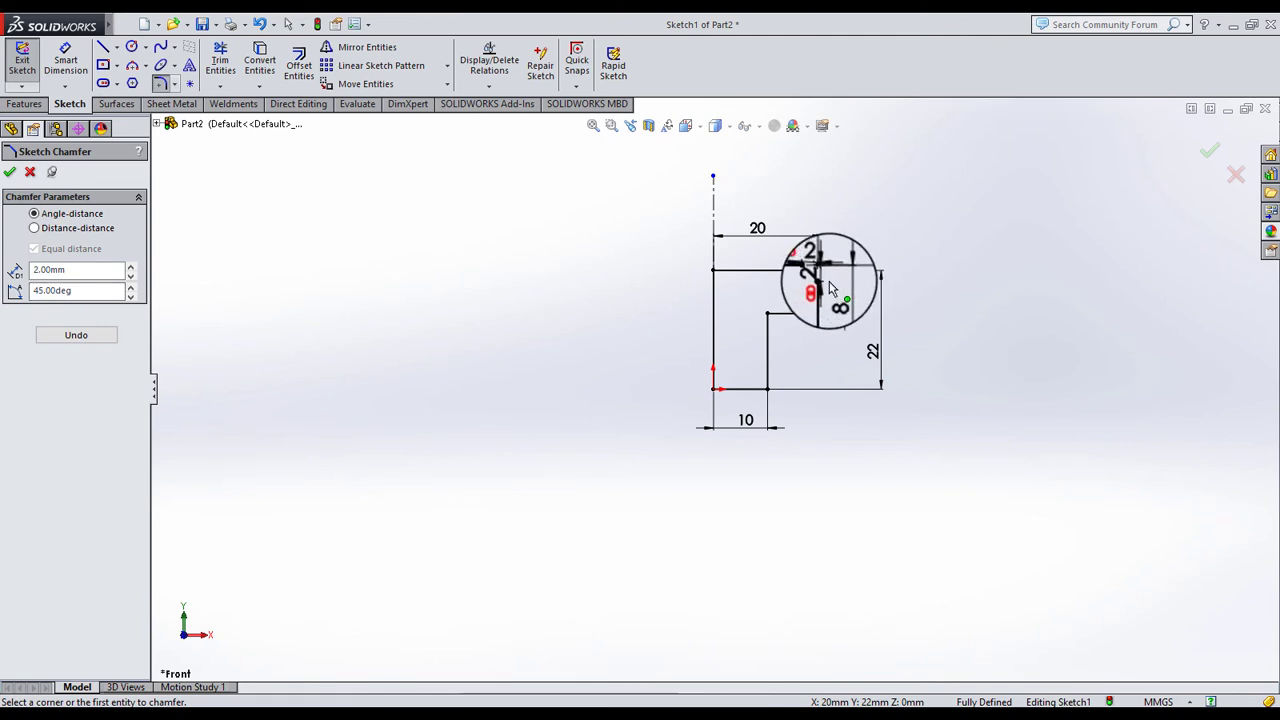
pyautogui.scroll(-3, 829, 288)
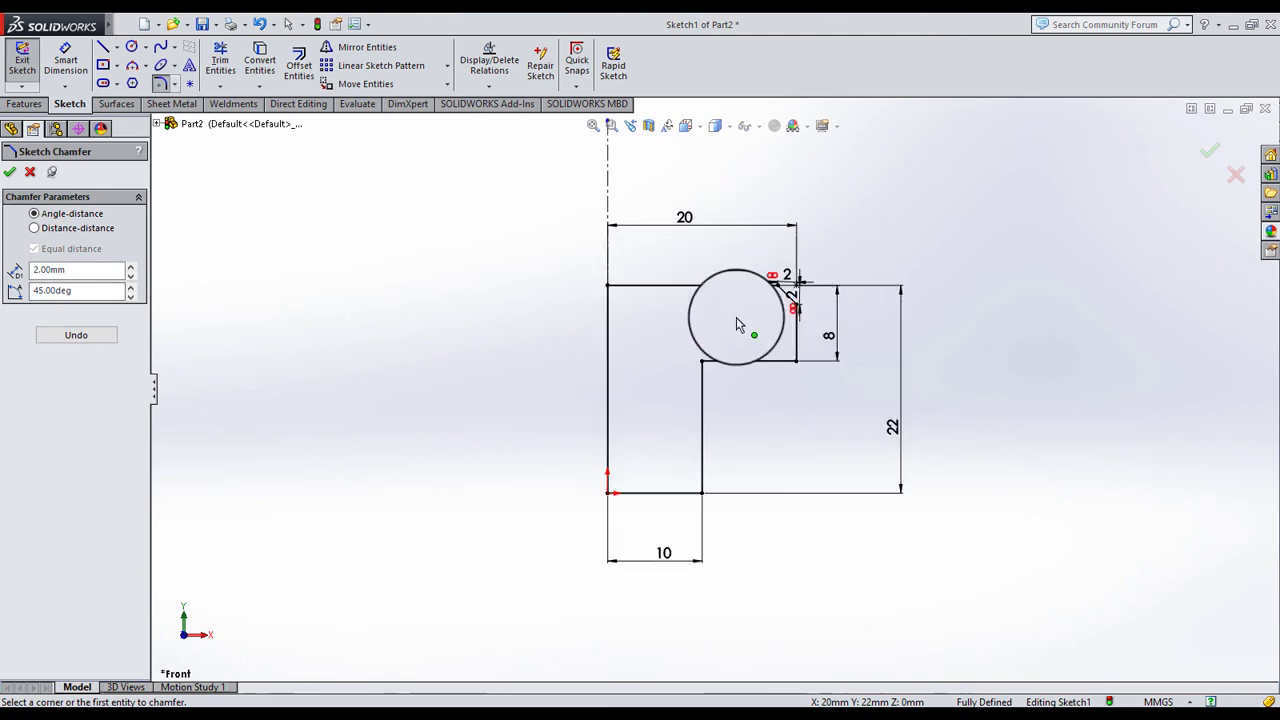
pyautogui.click(12, 174)
# Check the 2 mm chamfer dimension on the profile
pyautogui.scroll(-2, 790, 296)
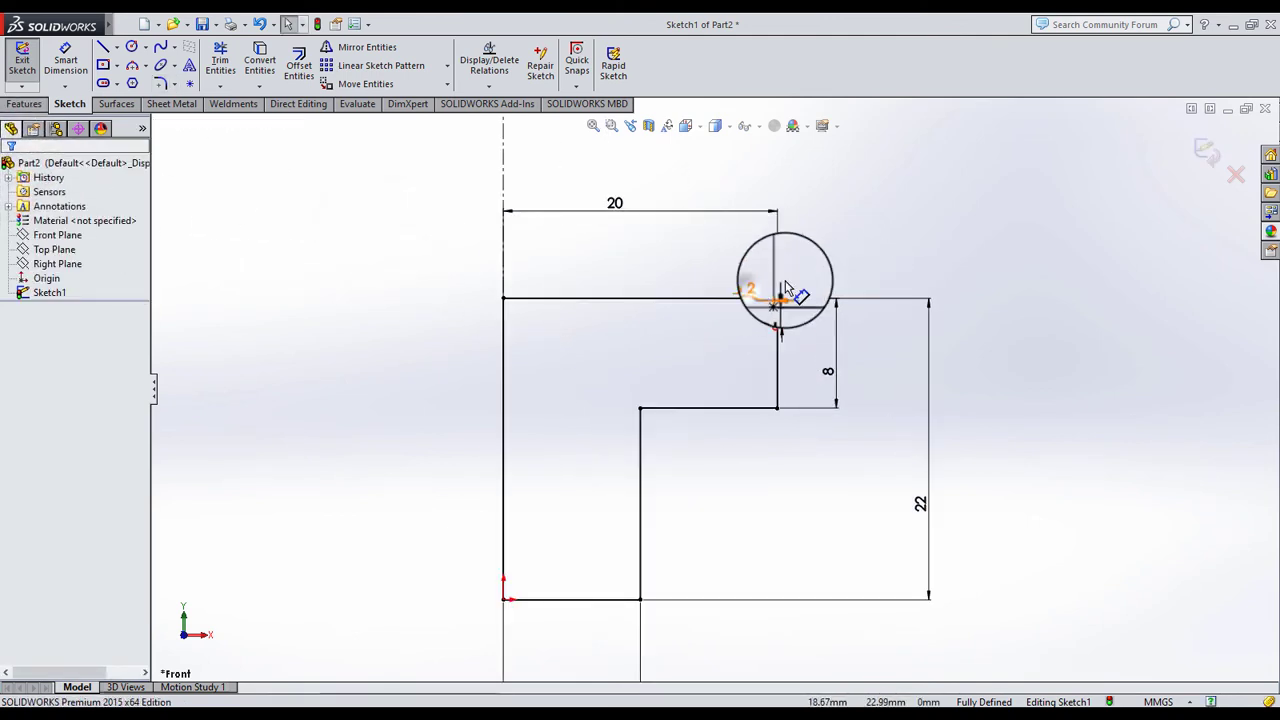
pyautogui.click(776, 320)
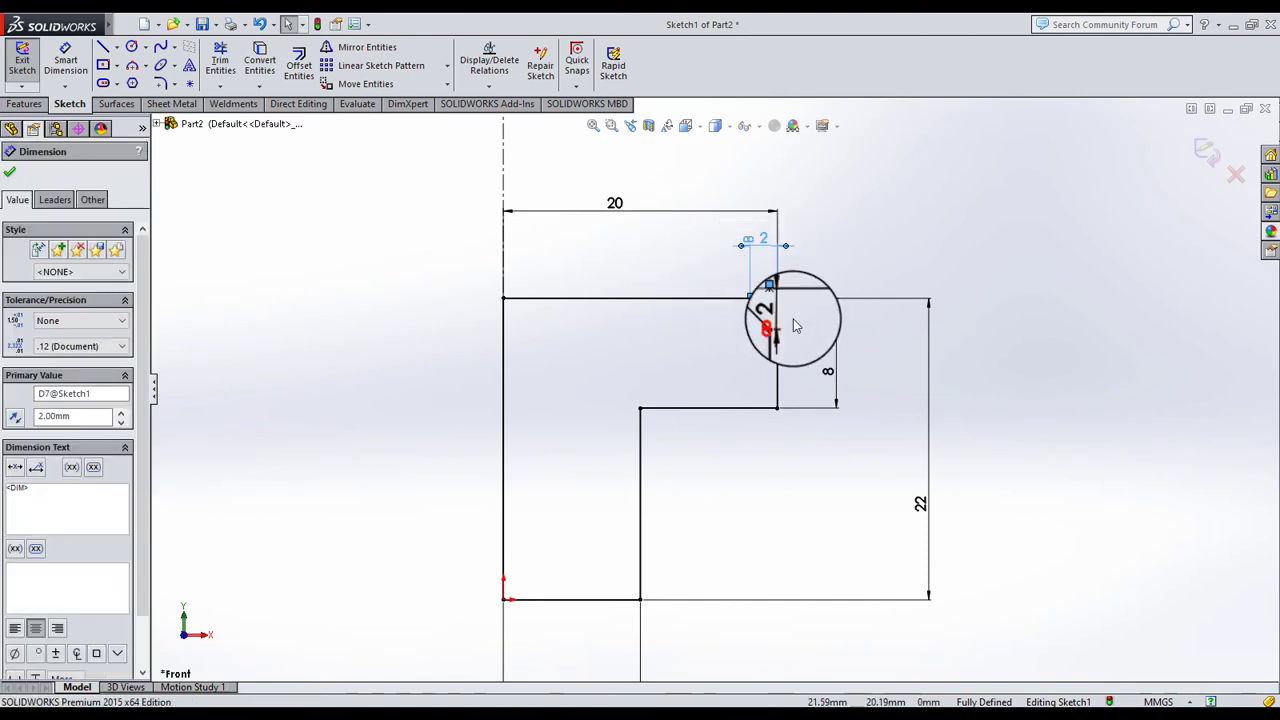
pyautogui.click(889, 270)
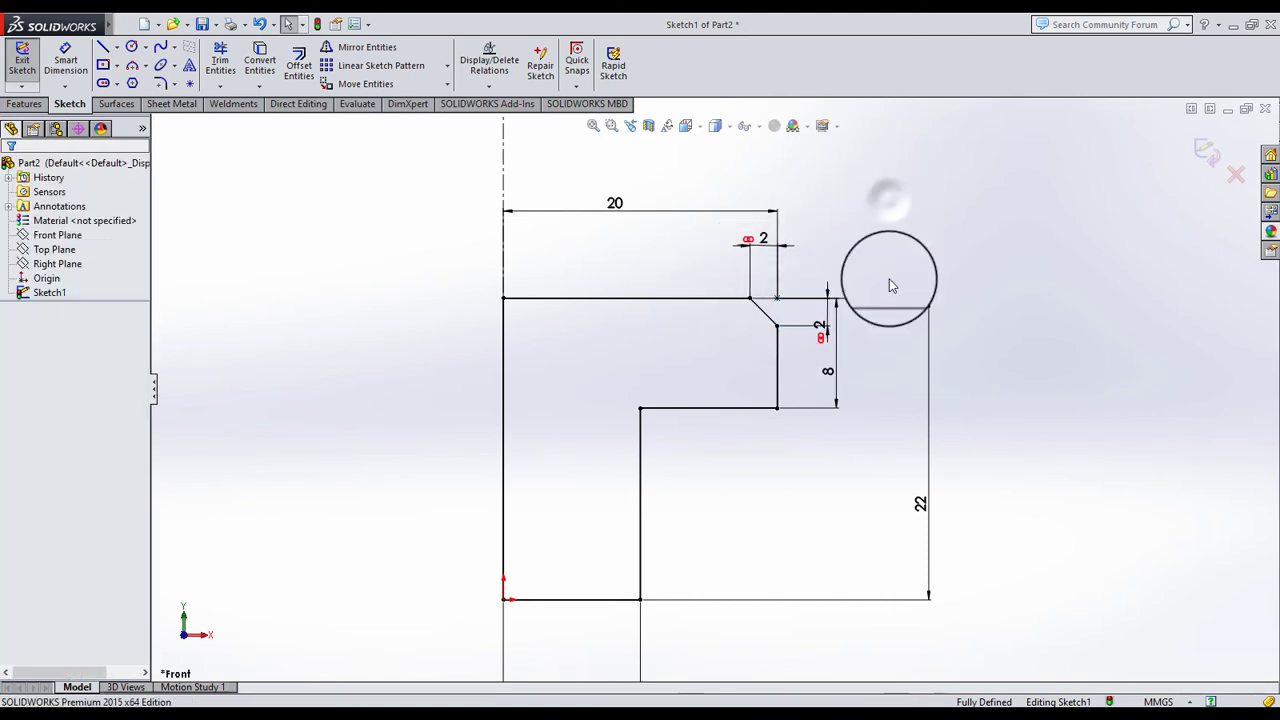
pyautogui.scroll(4, 726, 337)
pyautogui.scroll(-1, 695, 560)
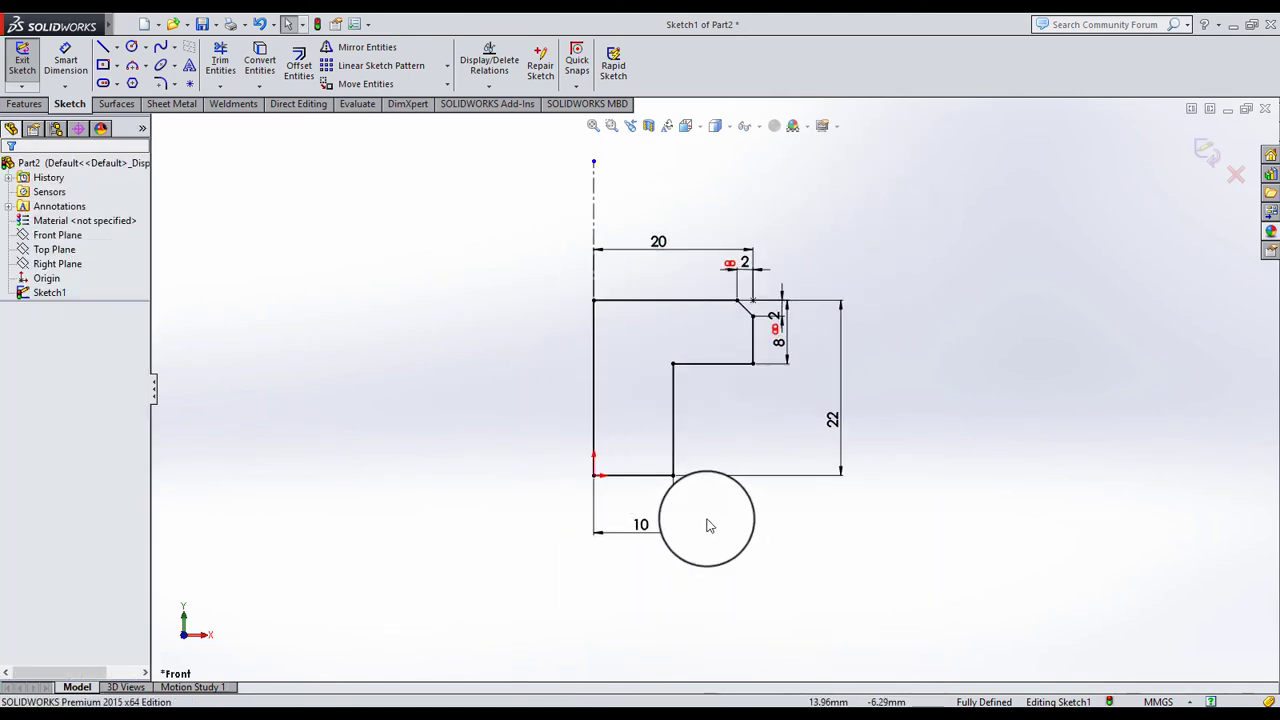
pyautogui.click(25, 103)
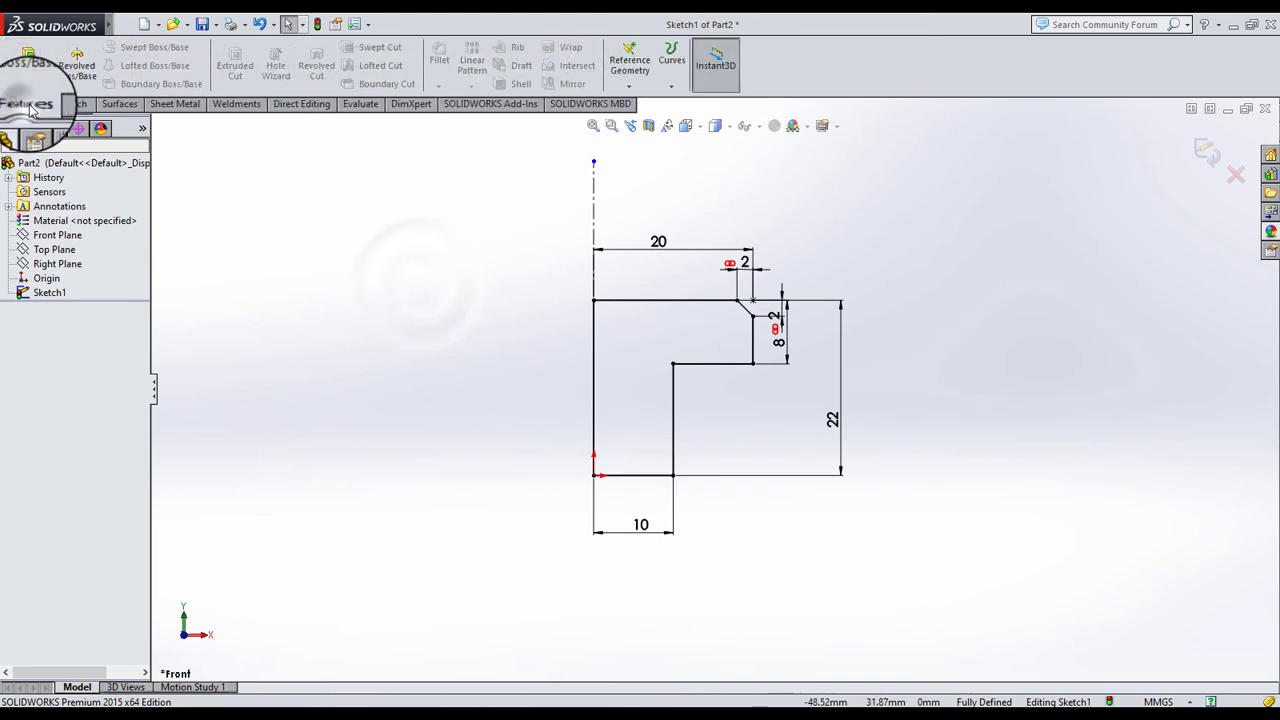
# Revolve the chamfered profile 360° about Line1 into a solid flanged part
pyautogui.click(76, 65)
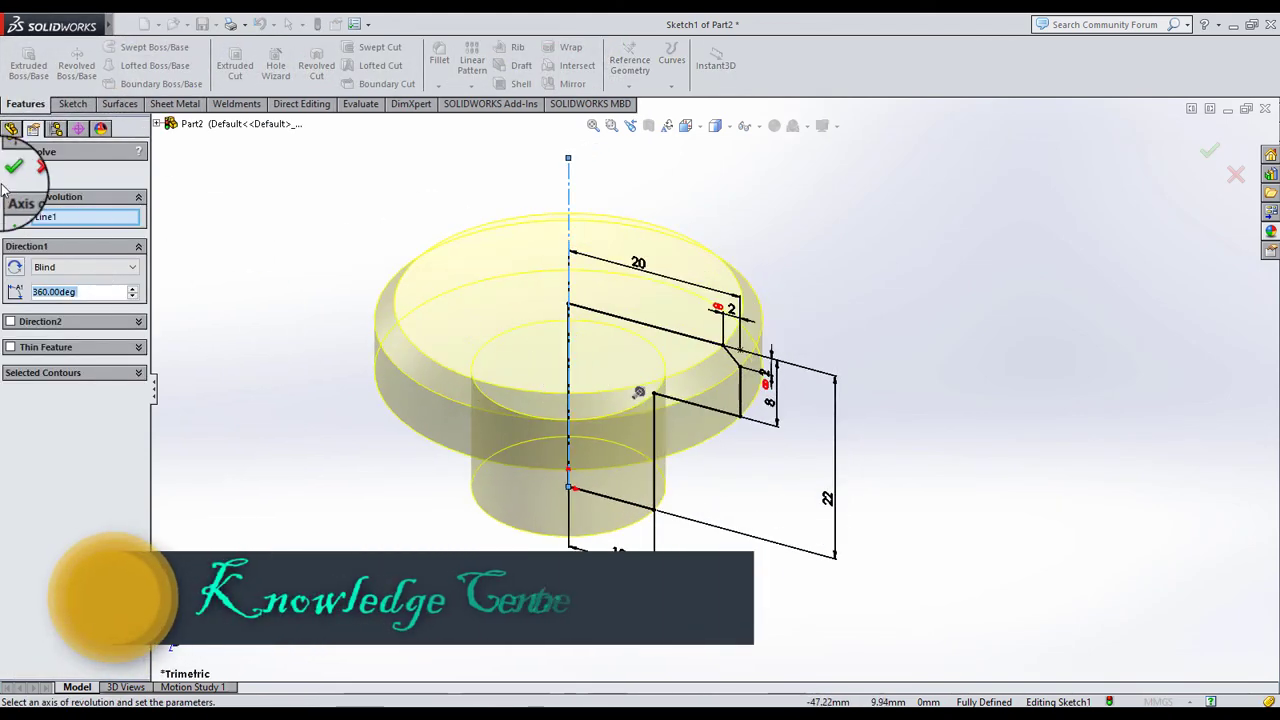
pyautogui.press('Return')
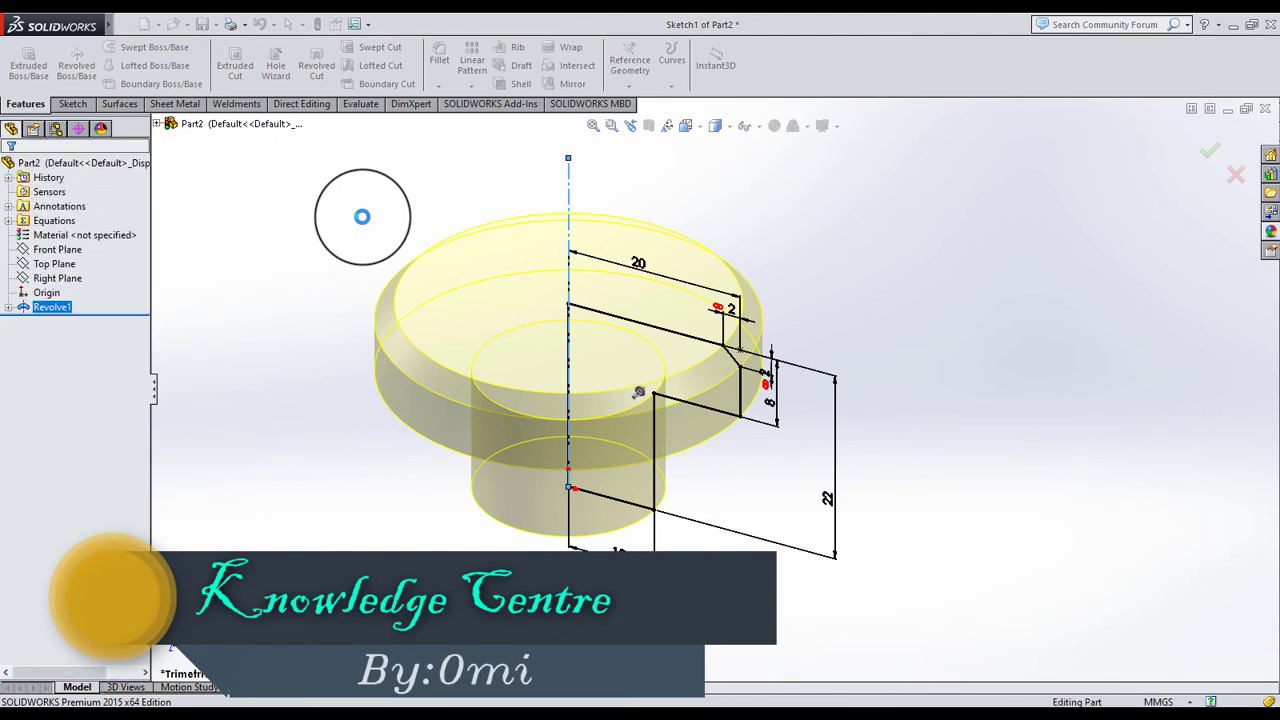
pyautogui.moveTo(832, 412); pyautogui.dragTo(737, 205, button='middle')
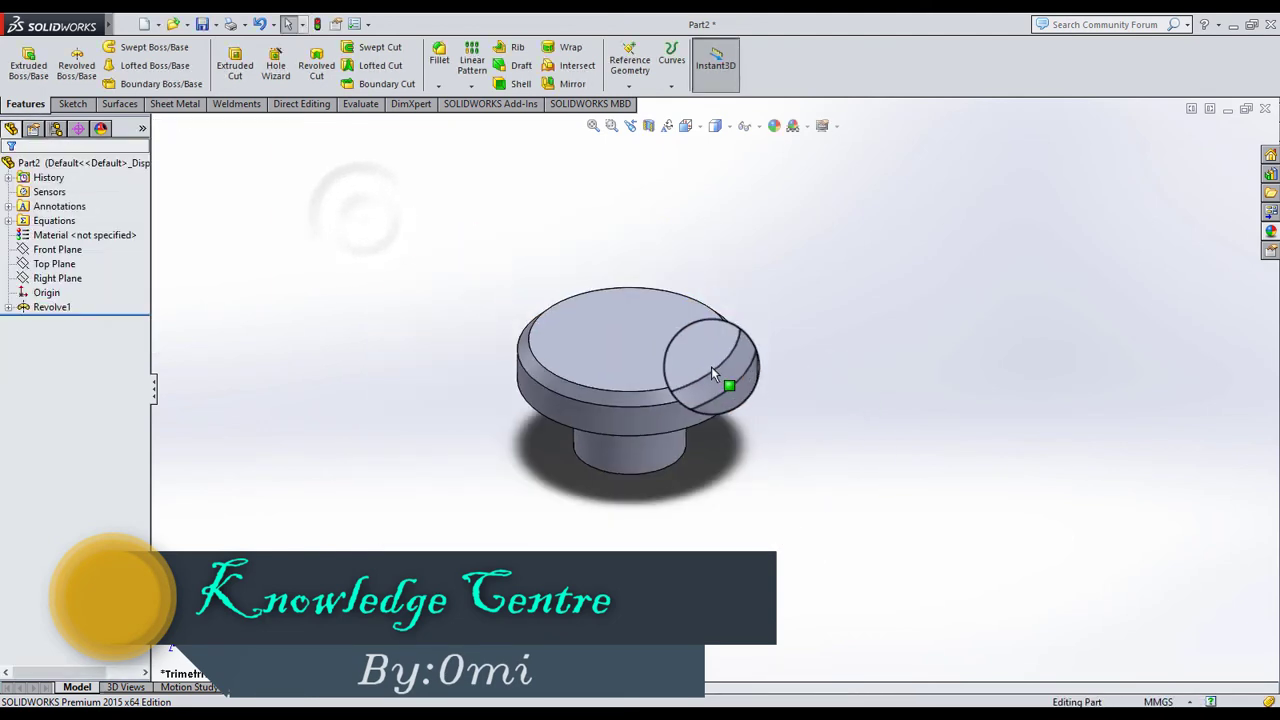
pyautogui.moveTo(643, 361); pyautogui.dragTo(670, 480, button='middle')
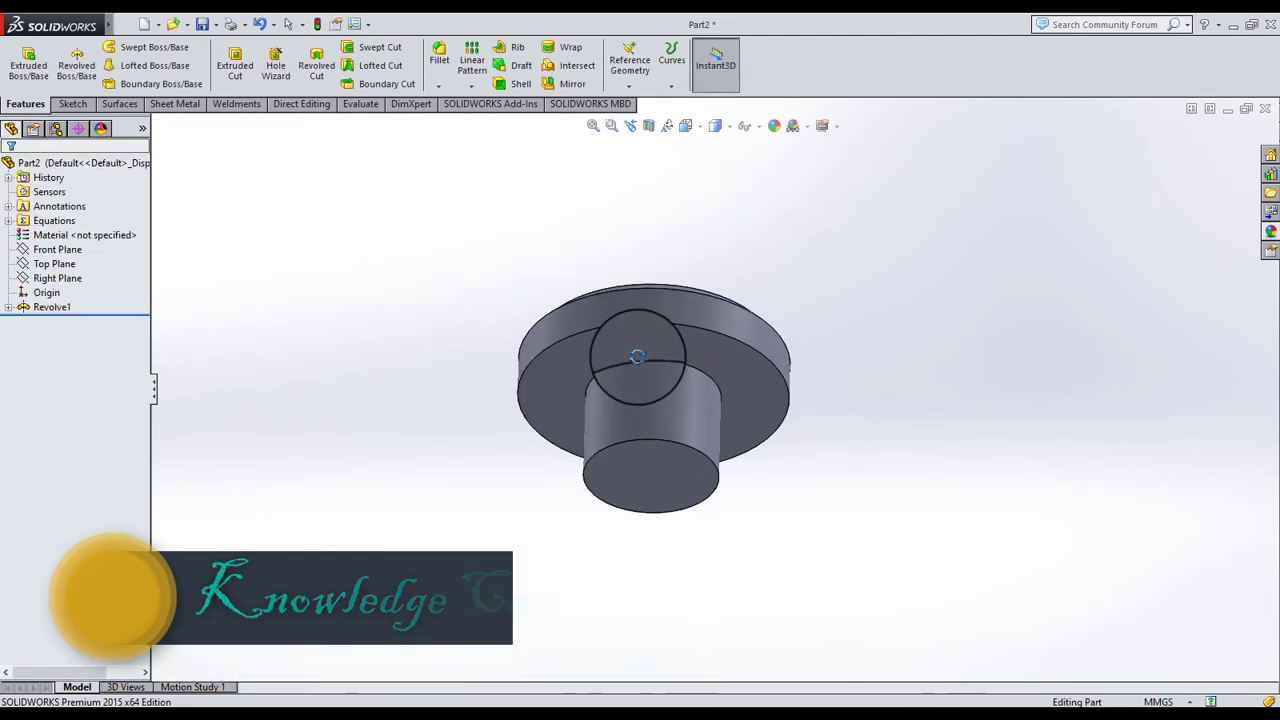
pyautogui.click(670, 480)
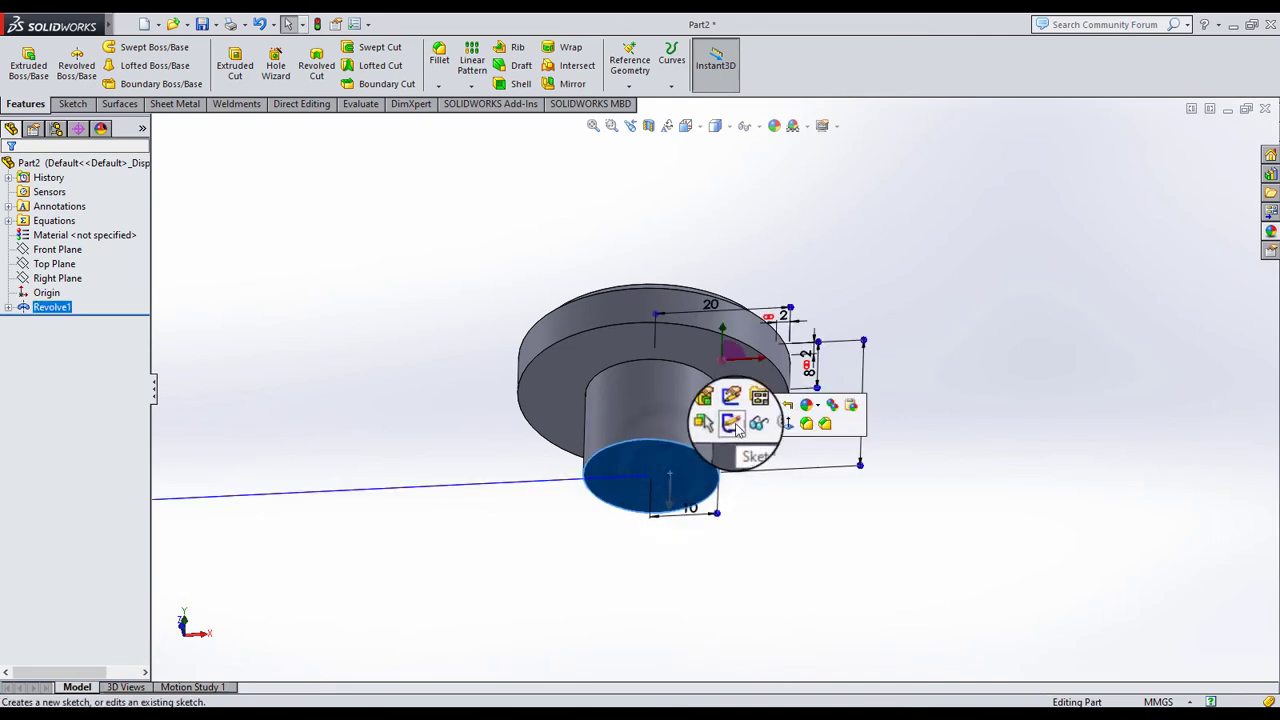
# Sketch a circle centred on the origin on the bottom face in Bottom view
pyautogui.click(731, 418)
pyautogui.click(410, 170)
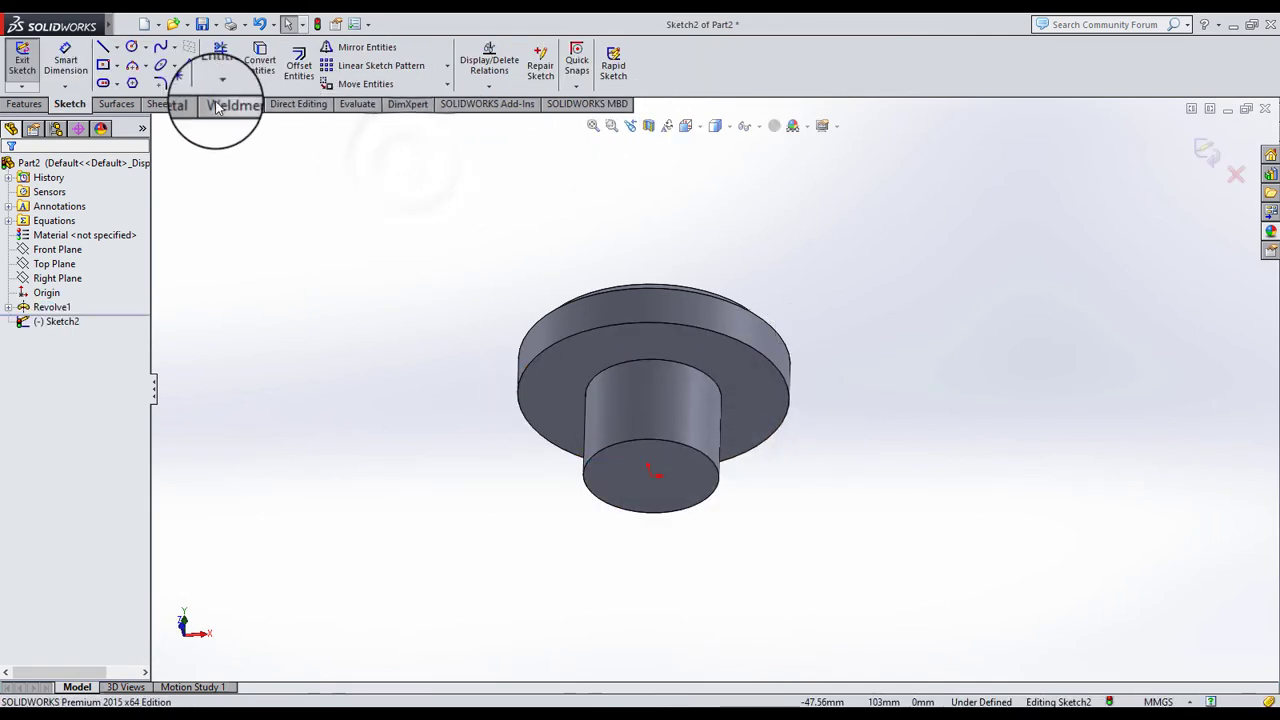
pyautogui.click(686, 127)
pyautogui.click(760, 195)
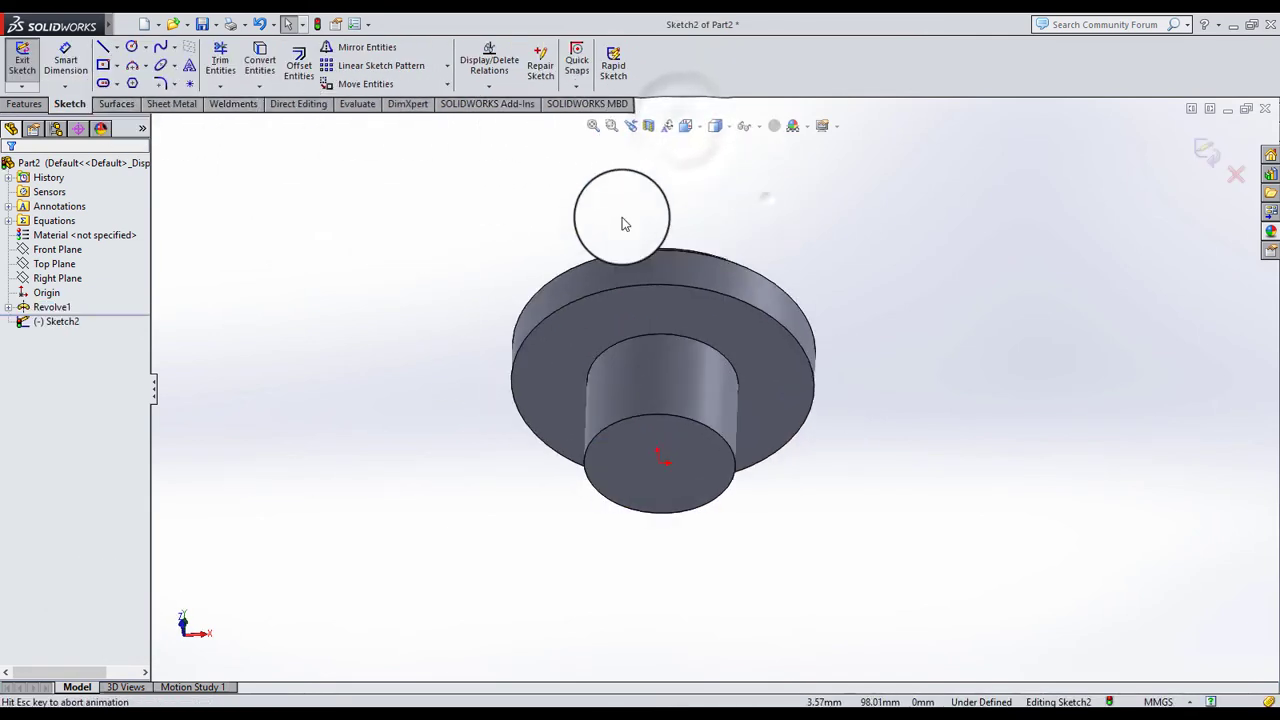
pyautogui.click(131, 47)
pyautogui.moveTo(659, 385); pyautogui.dragTo(707, 385)
pyautogui.click(713, 389)
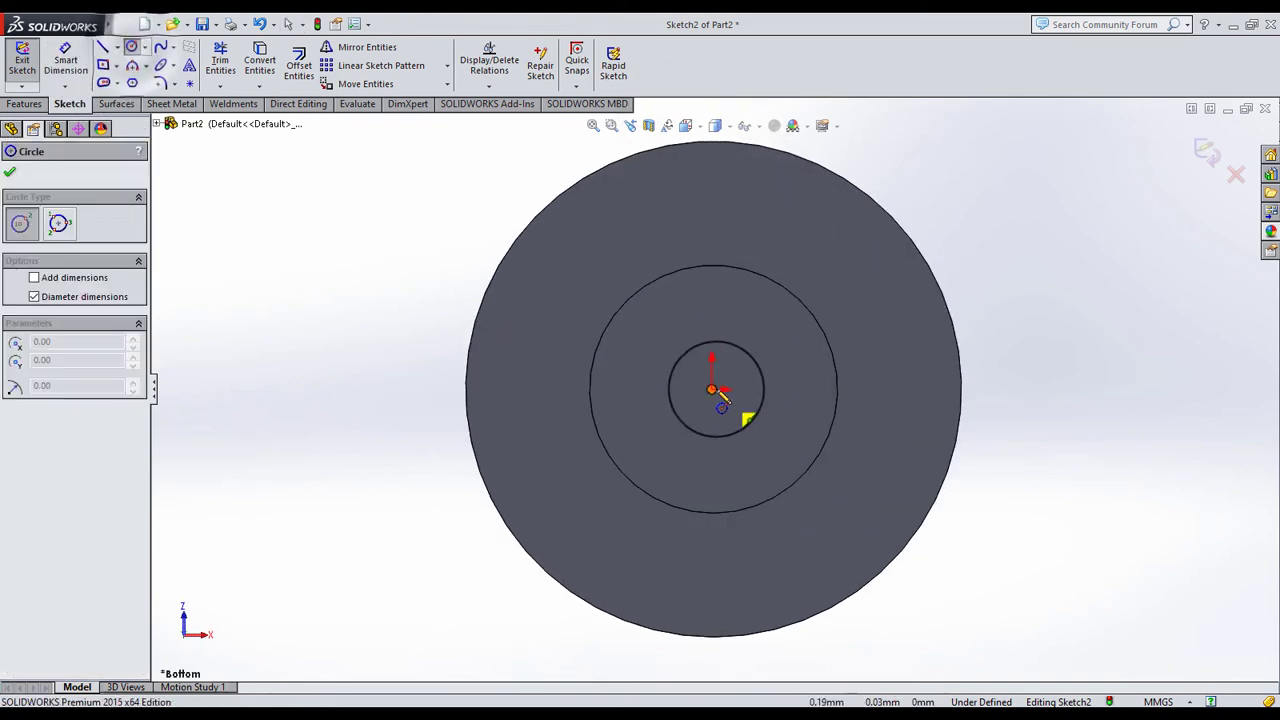
pyautogui.click(710, 462)
pyautogui.press('Escape')
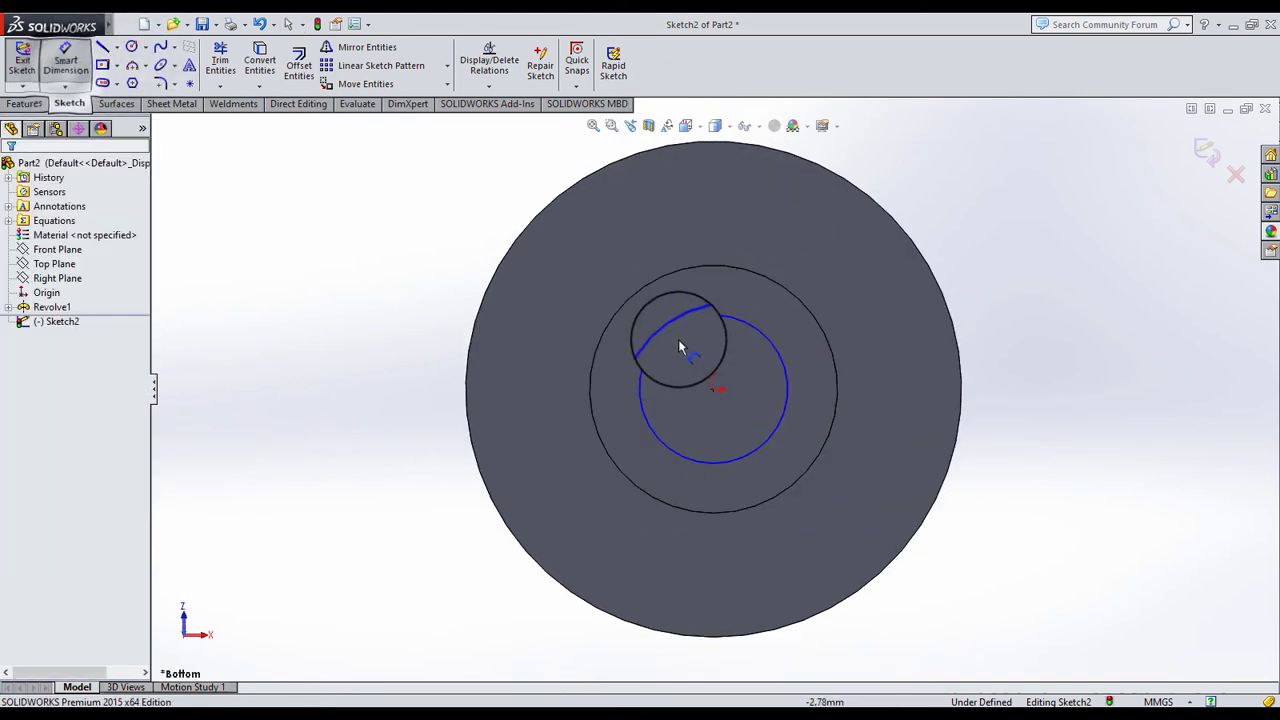
# Dimension the circle to a 10 mm diameter
pyautogui.click(675, 318)
pyautogui.click(678, 382)
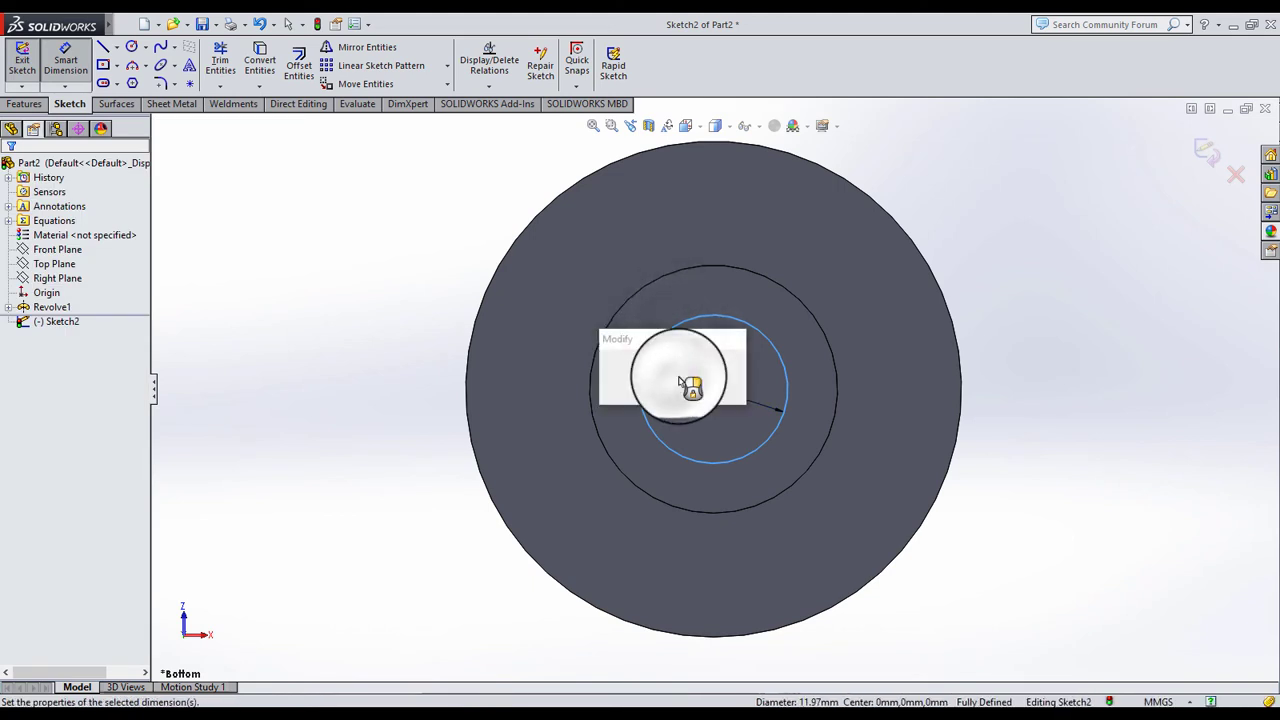
pyautogui.write('10')
pyautogui.click(607, 368)
pyautogui.click(11, 172)
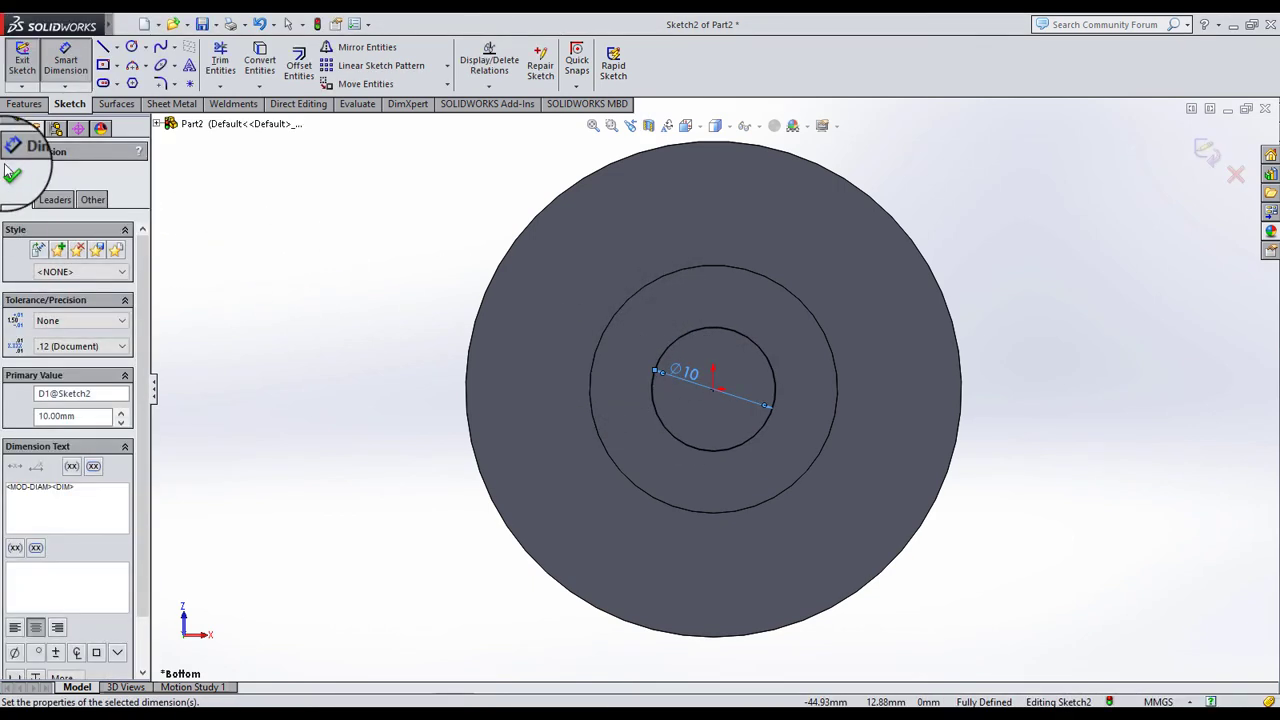
# Extrude-cut the Ø10 circle Through All from the sketch plane
pyautogui.click(25, 104)
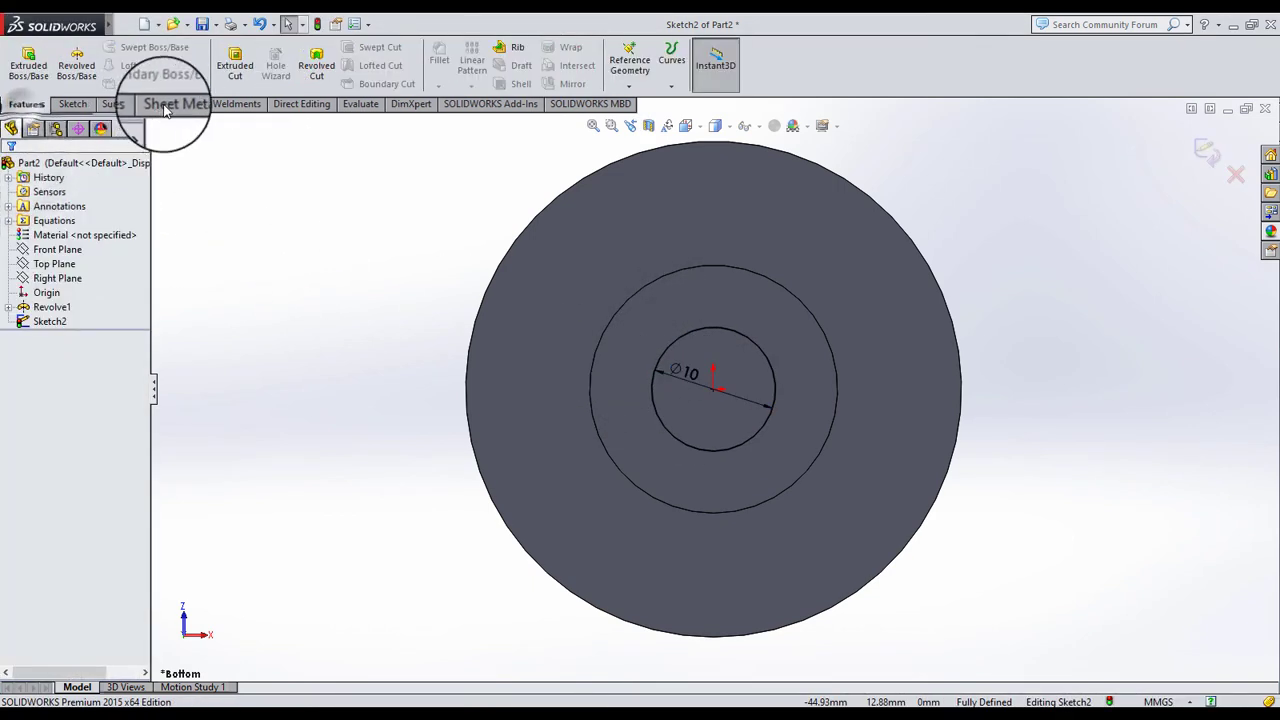
pyautogui.click(235, 65)
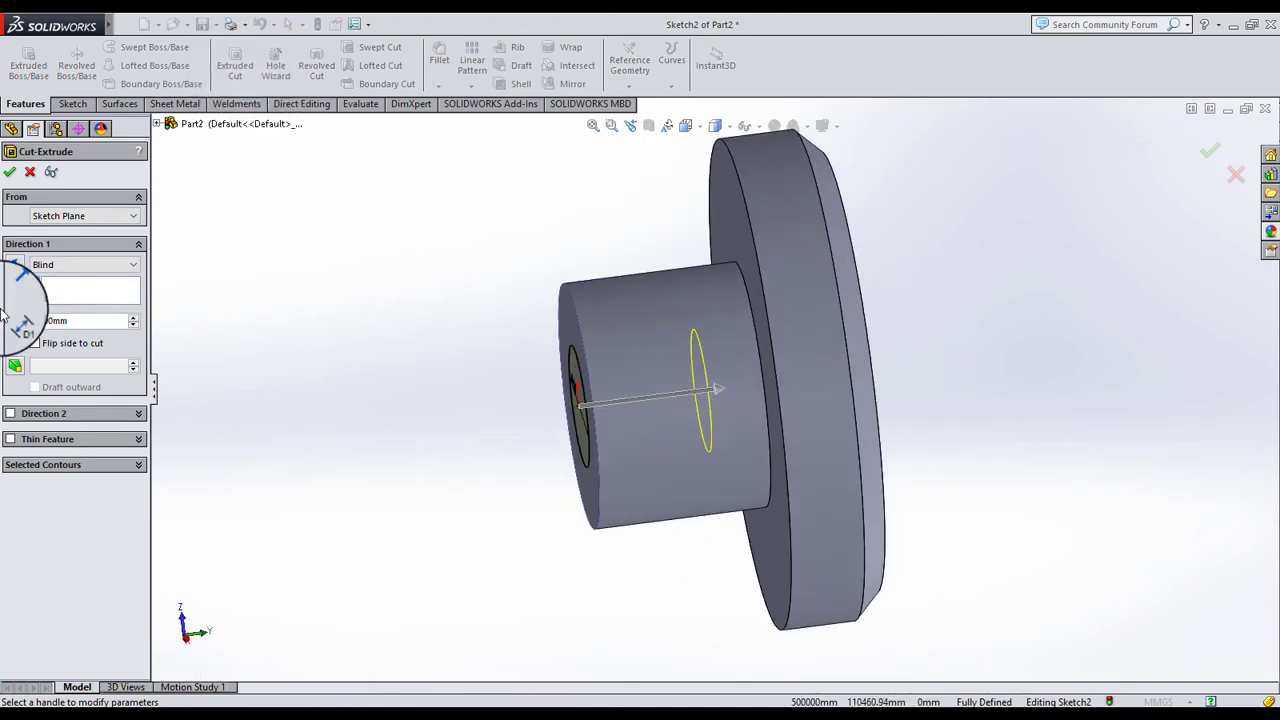
pyautogui.click(85, 215)
pyautogui.click(60, 224)
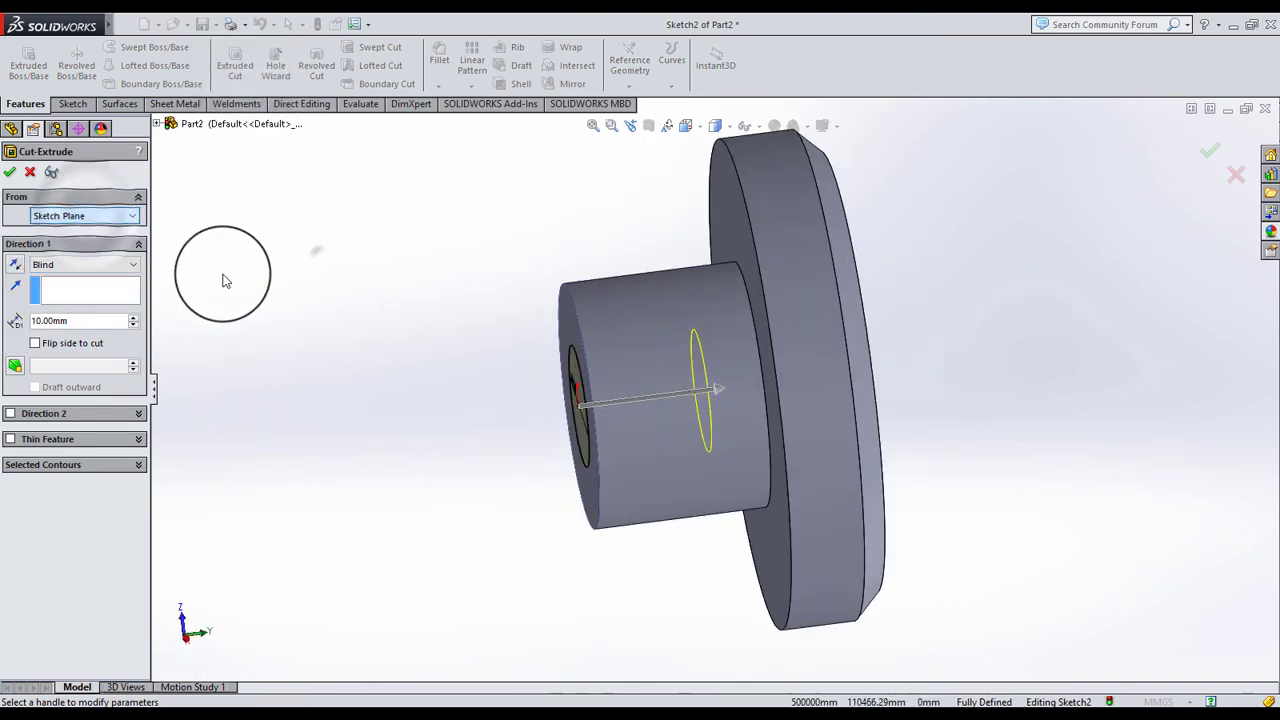
pyautogui.click(100, 264)
pyautogui.click(60, 272)
pyautogui.click(90, 297)
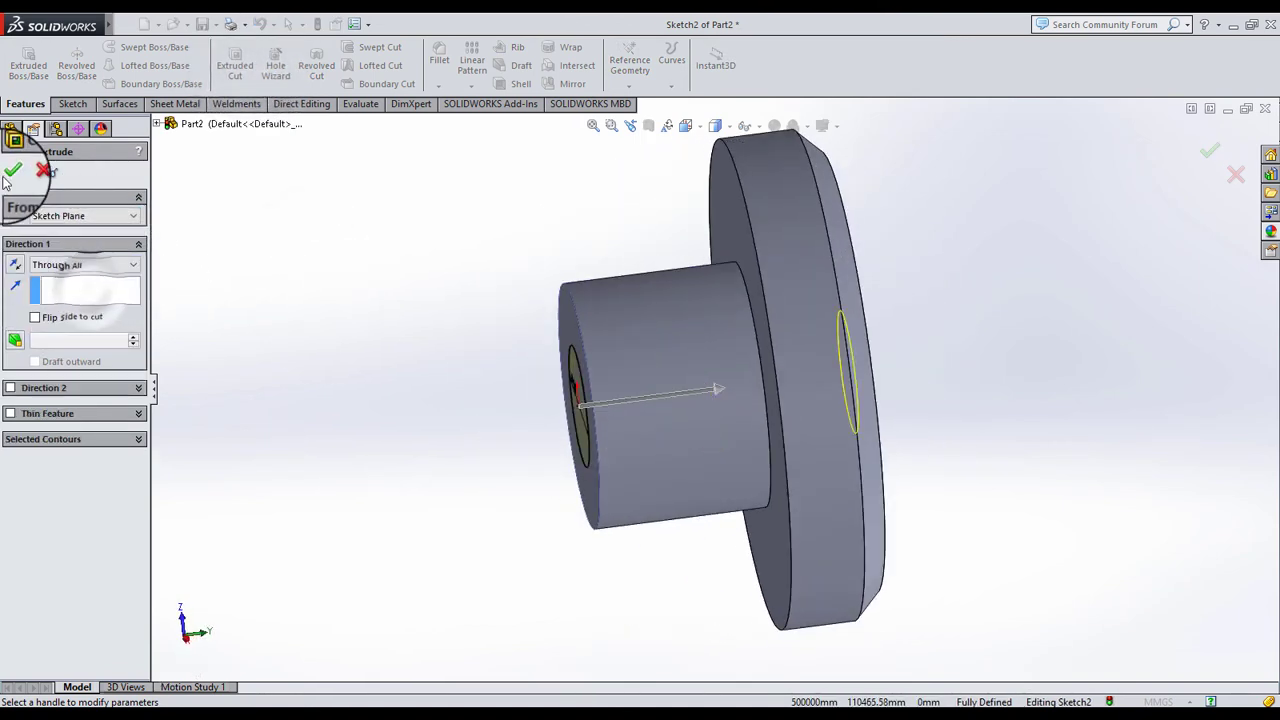
pyautogui.rightClick(409, 262)
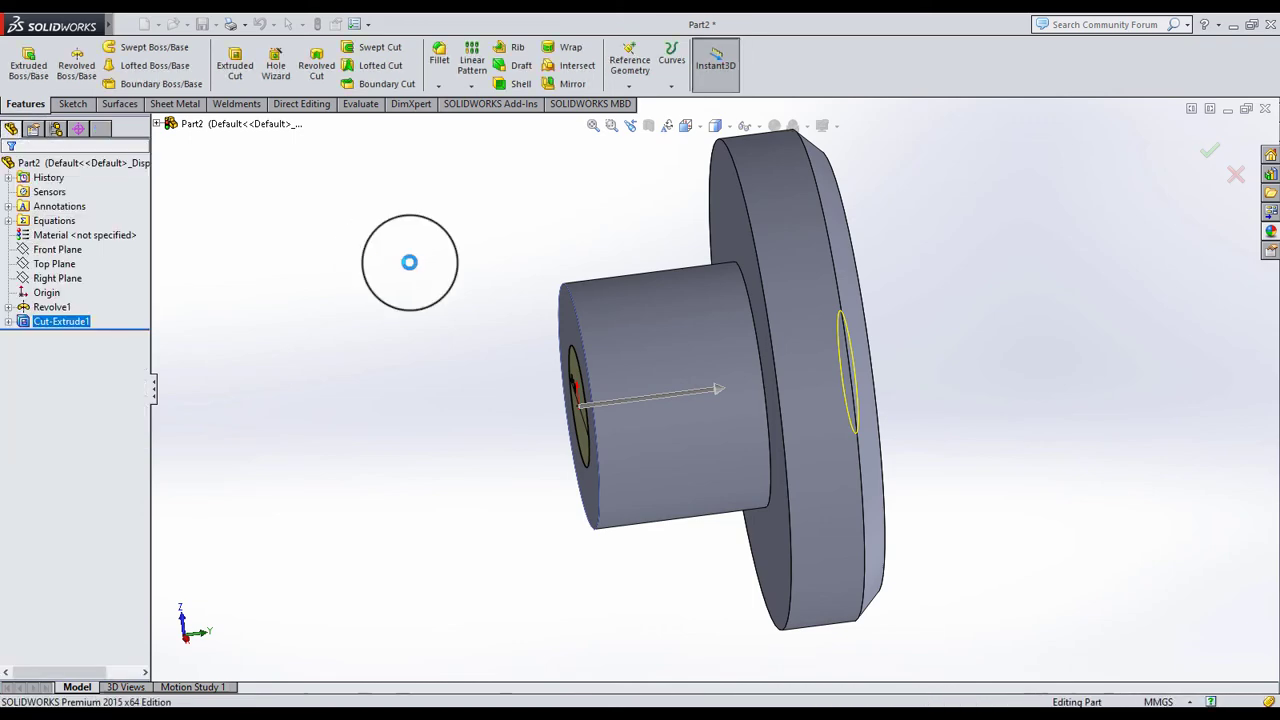
# Start a sketch on the disk's top face and draw an origin-centred circle near the rim
pyautogui.moveTo(630, 328)
pyautogui.mouseDown(button='middle')
pyautogui.moveTo(835, 357)
pyautogui.moveTo(771, 491)
pyautogui.moveTo(773, 369)
pyautogui.mouseUp(button='middle')
pyautogui.click(773, 369)
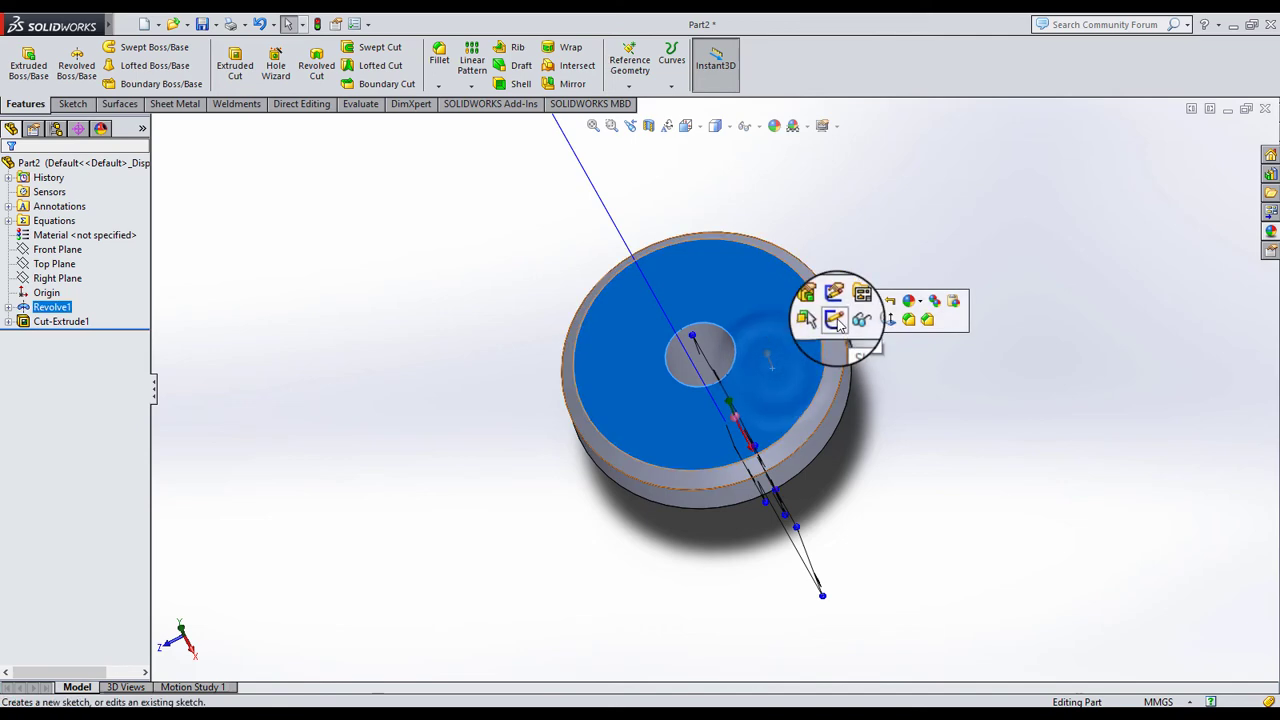
pyautogui.click(830, 313)
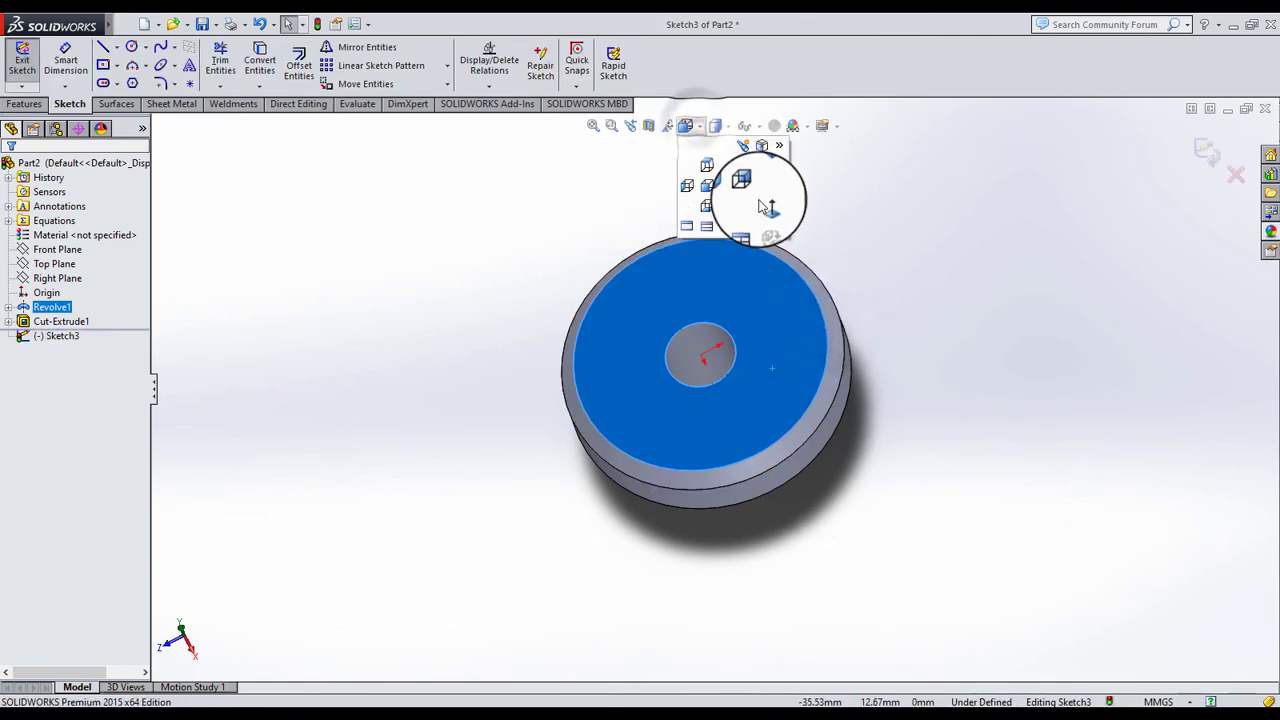
pyautogui.click(764, 202)
pyautogui.click(1105, 324)
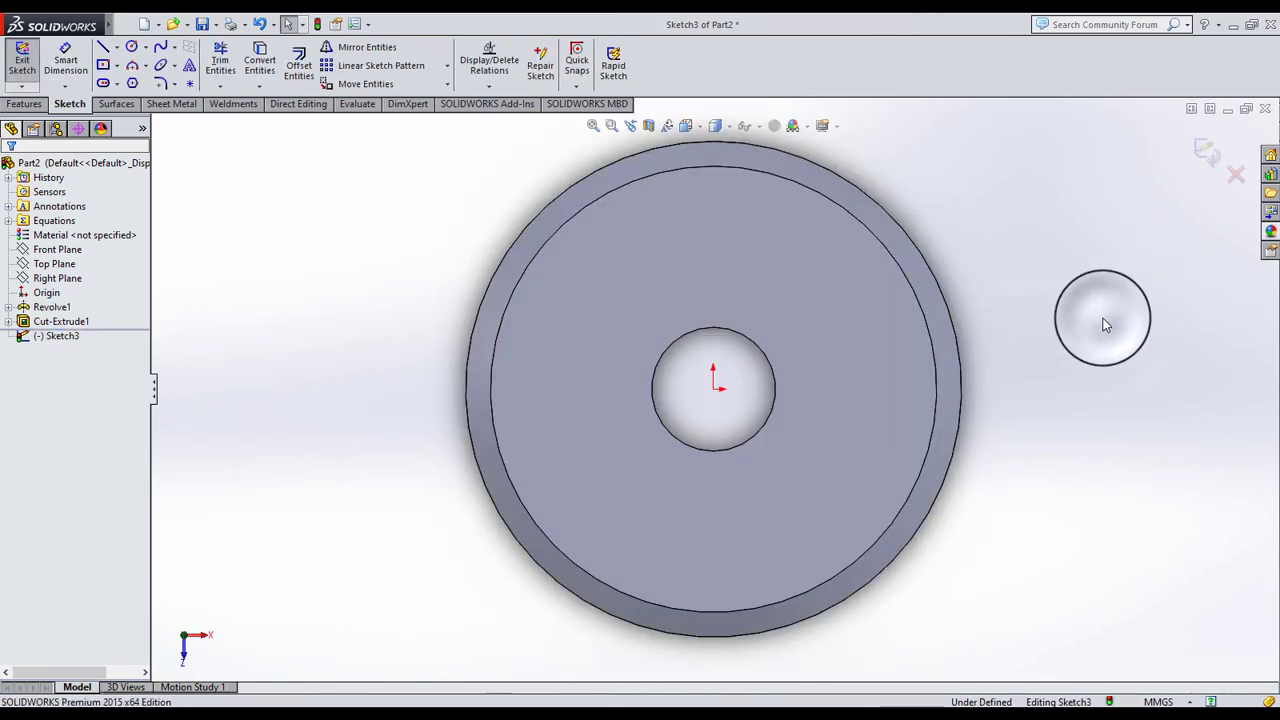
pyautogui.click(133, 51)
pyautogui.click(714, 390)
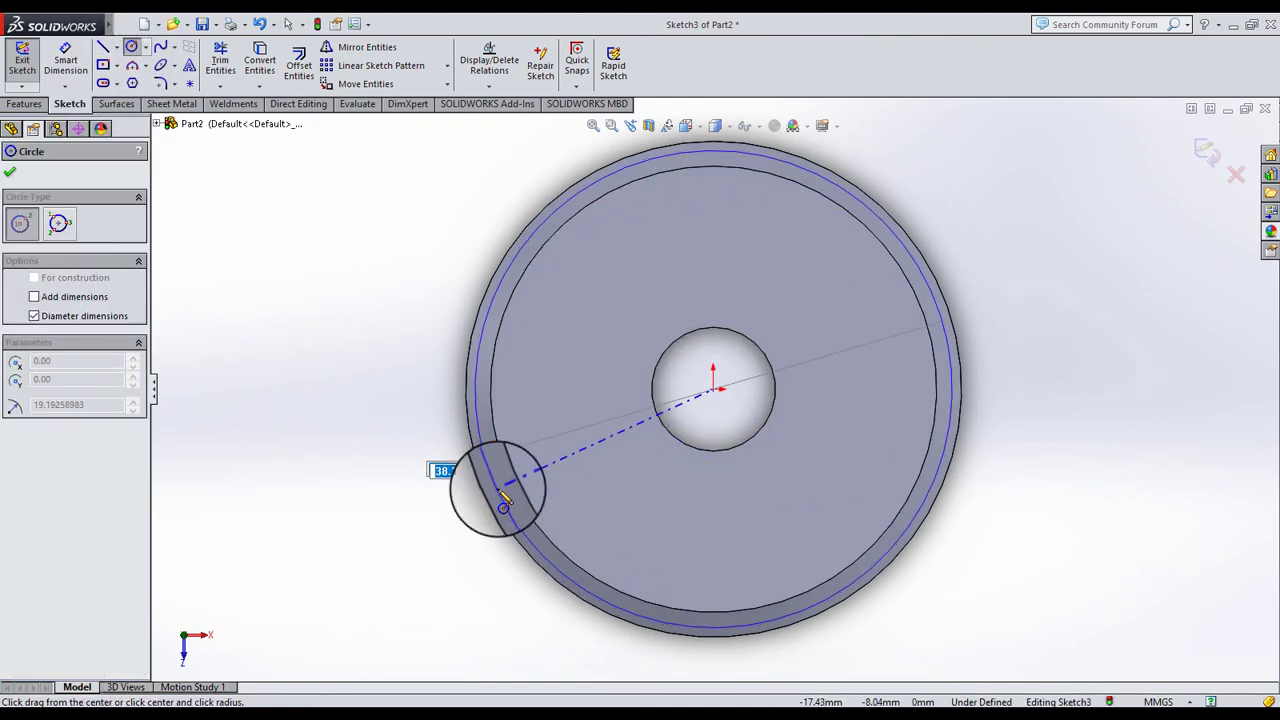
pyautogui.click(504, 507)
pyautogui.click(10, 171)
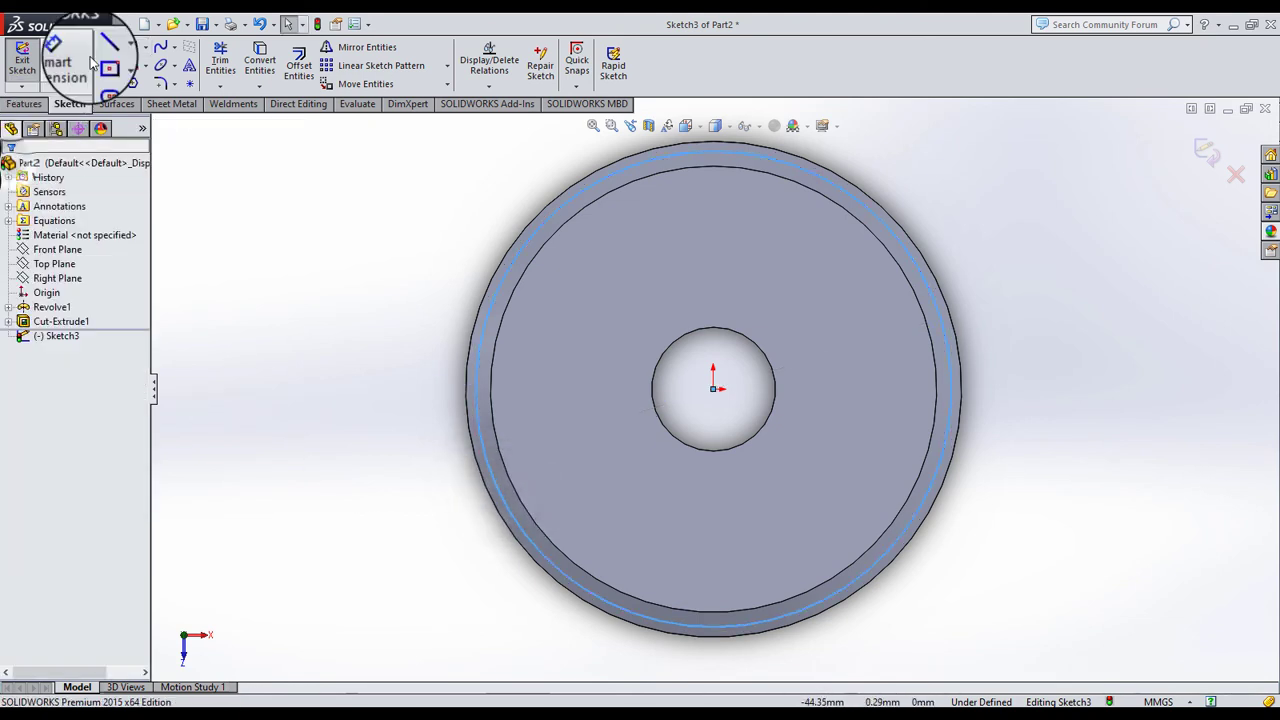
# Draw a horizontal centerline from the origin past the rim
pyautogui.click(117, 47)
pyautogui.click(143, 77)
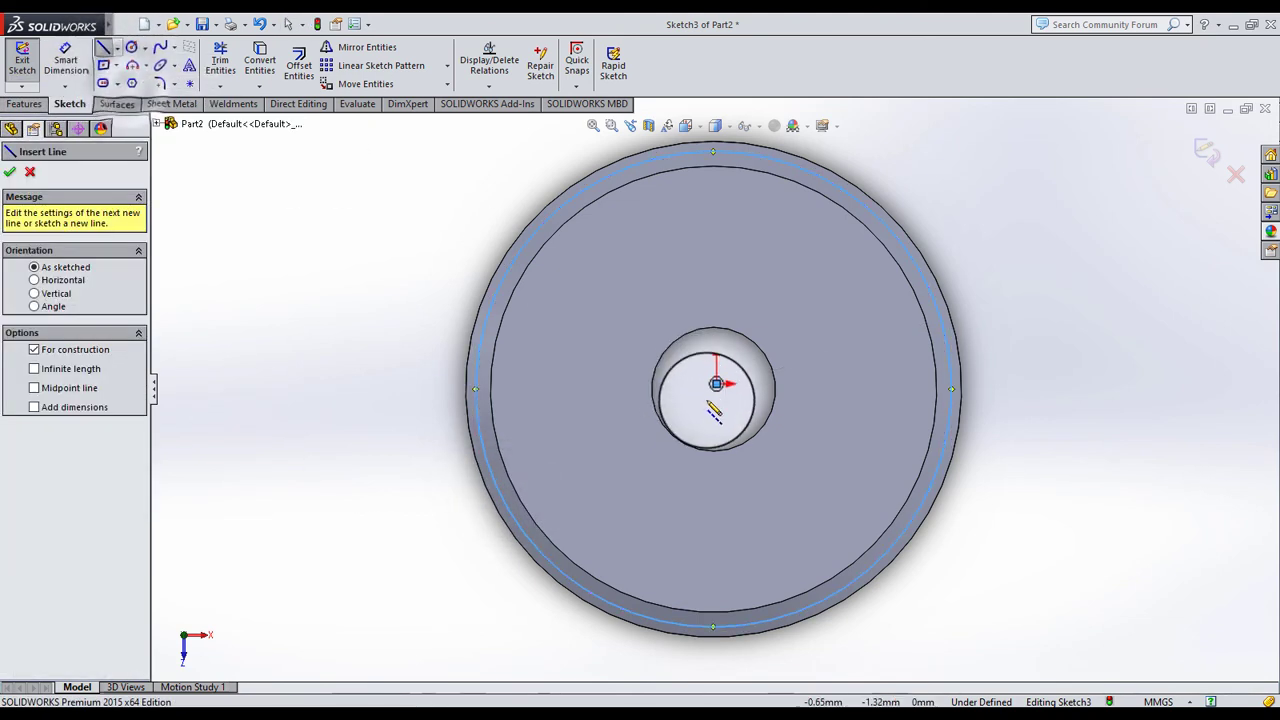
pyautogui.moveTo(713, 389); pyautogui.dragTo(1012, 391)
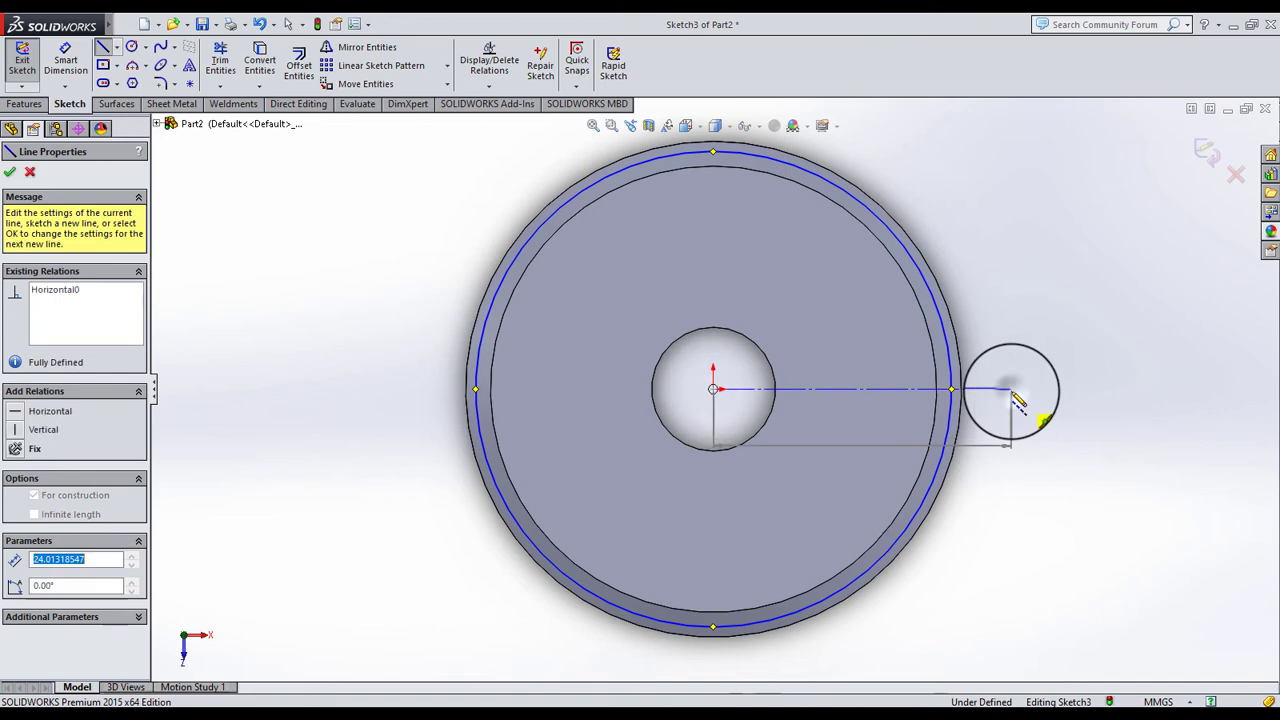
pyautogui.click(287, 23)
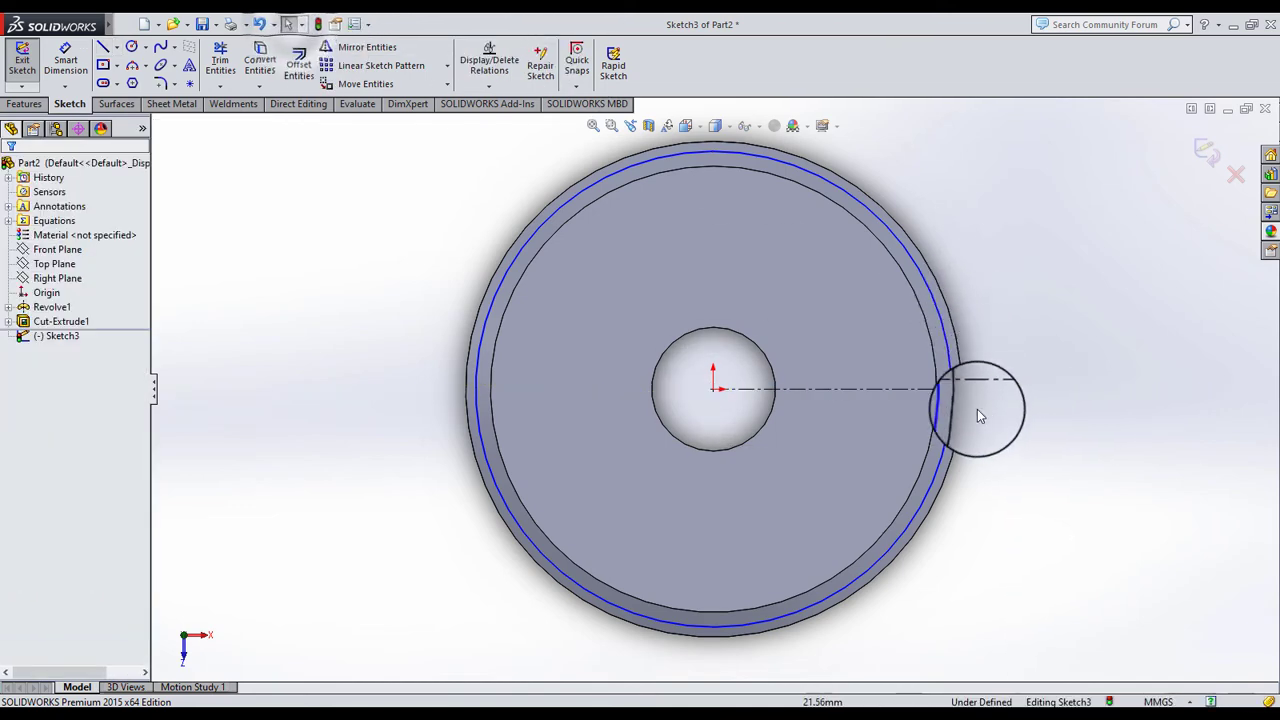
pyautogui.scroll(-3, 980, 416)
pyautogui.scroll(-2, 917, 365)
# Draw the trapezoid tab outline projecting from the rim circle
pyautogui.click(103, 47)
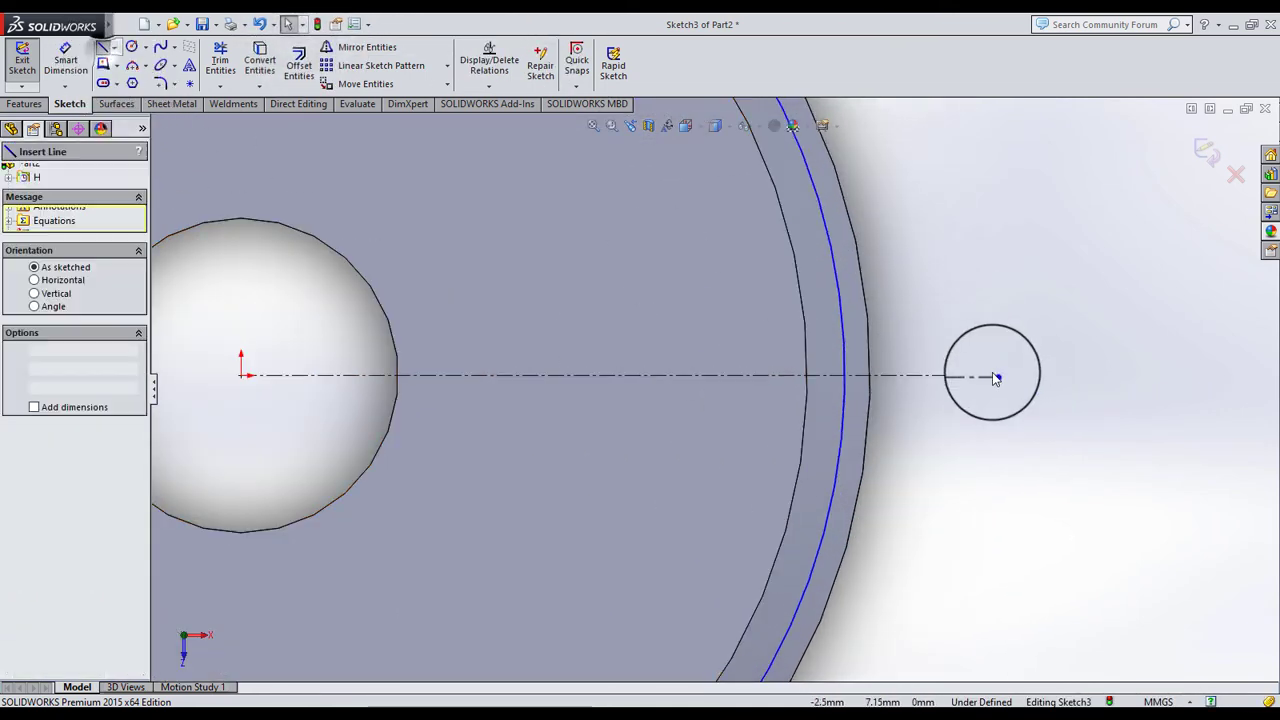
pyautogui.scroll(-2, 995, 378)
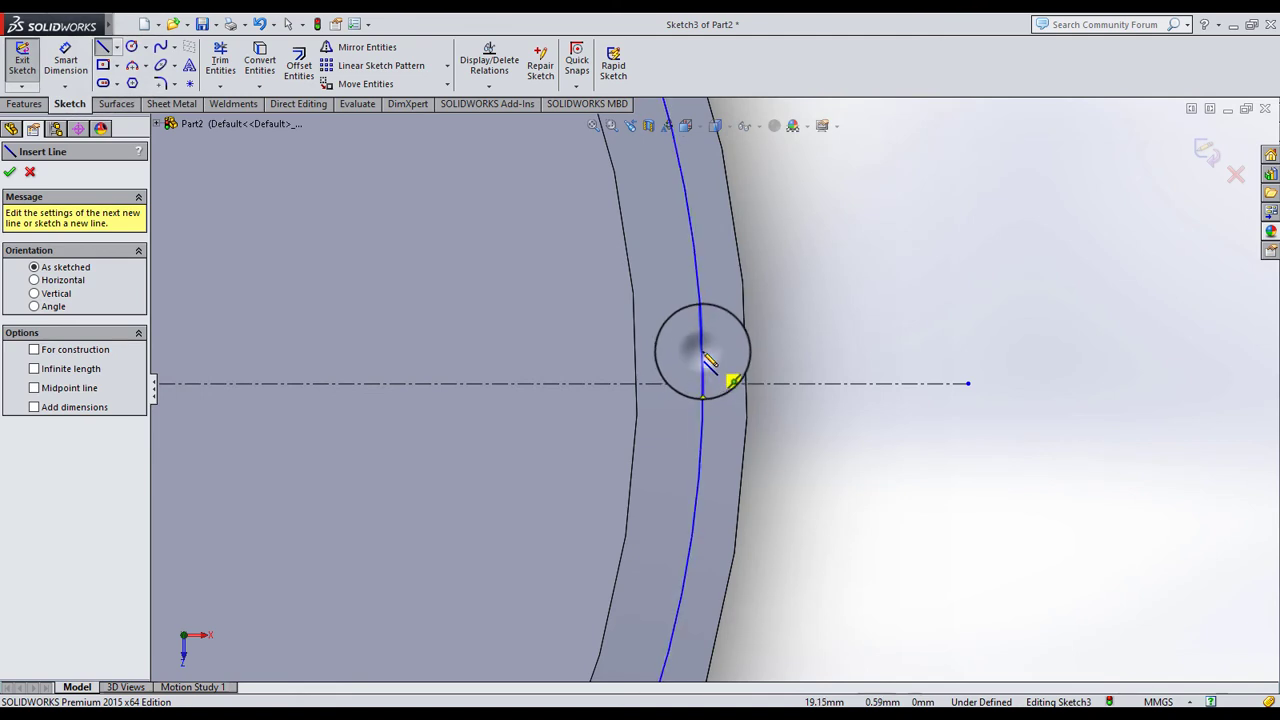
pyautogui.click(702, 352)
pyautogui.click(782, 358)
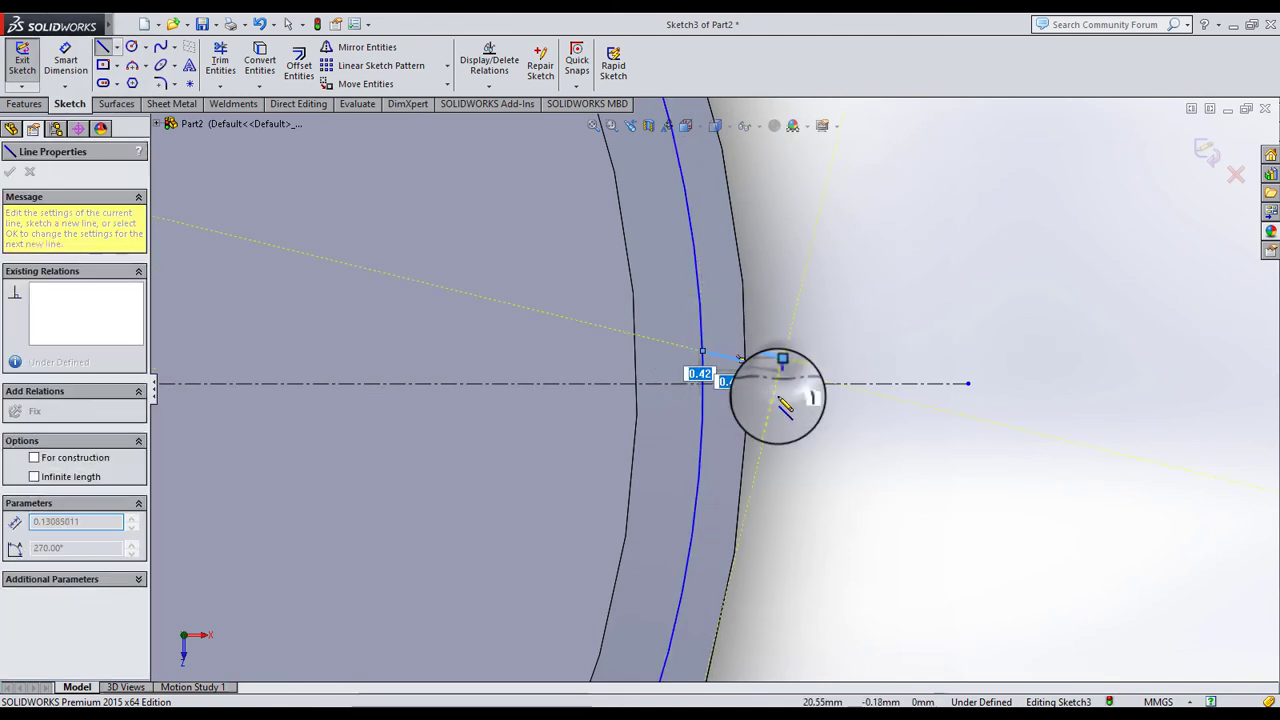
pyautogui.click(781, 396)
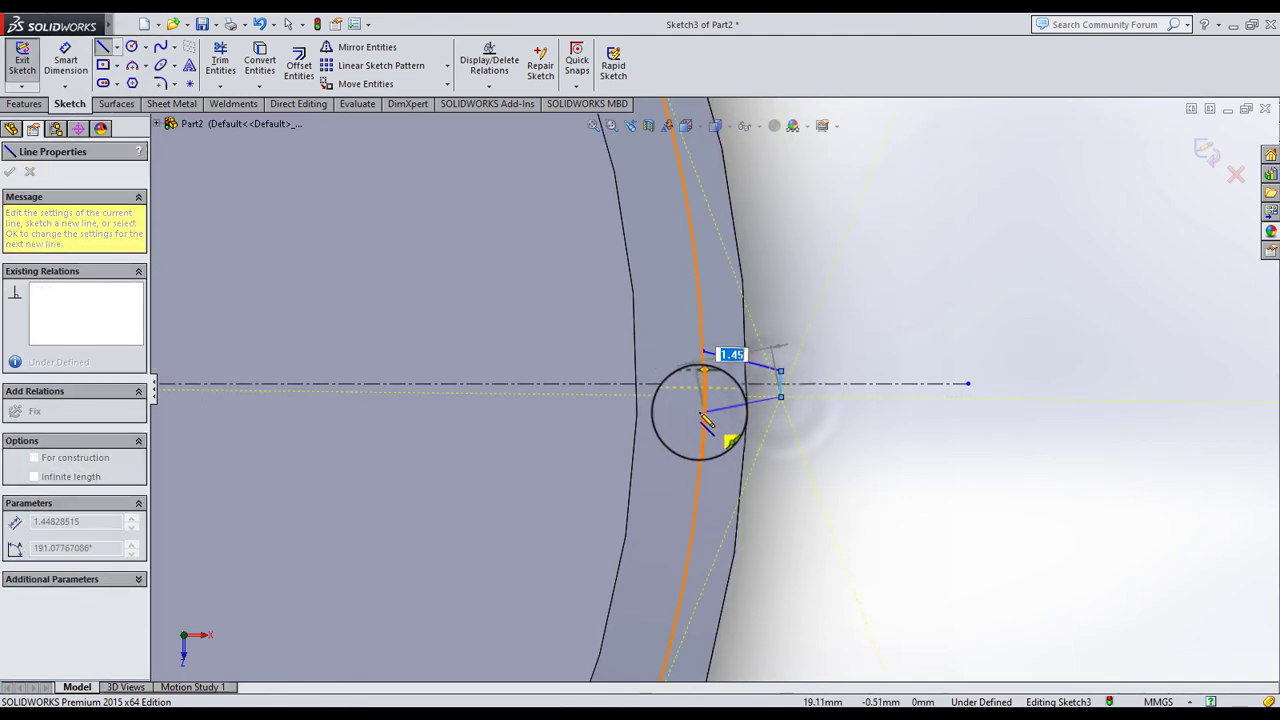
pyautogui.click(703, 412)
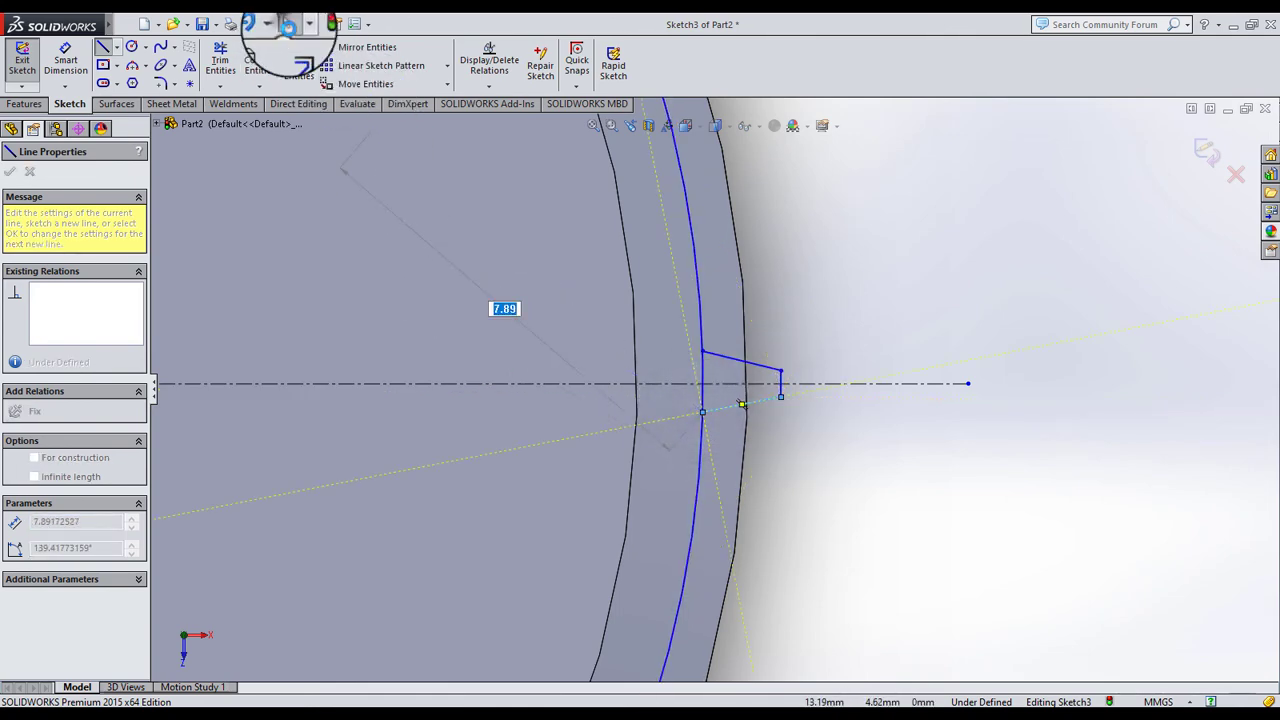
pyautogui.click(288, 24)
# Make the tab's slanted edges symmetric about the centerline
pyautogui.click(956, 278)
pyautogui.click(790, 383)
pyautogui.click(760, 376)
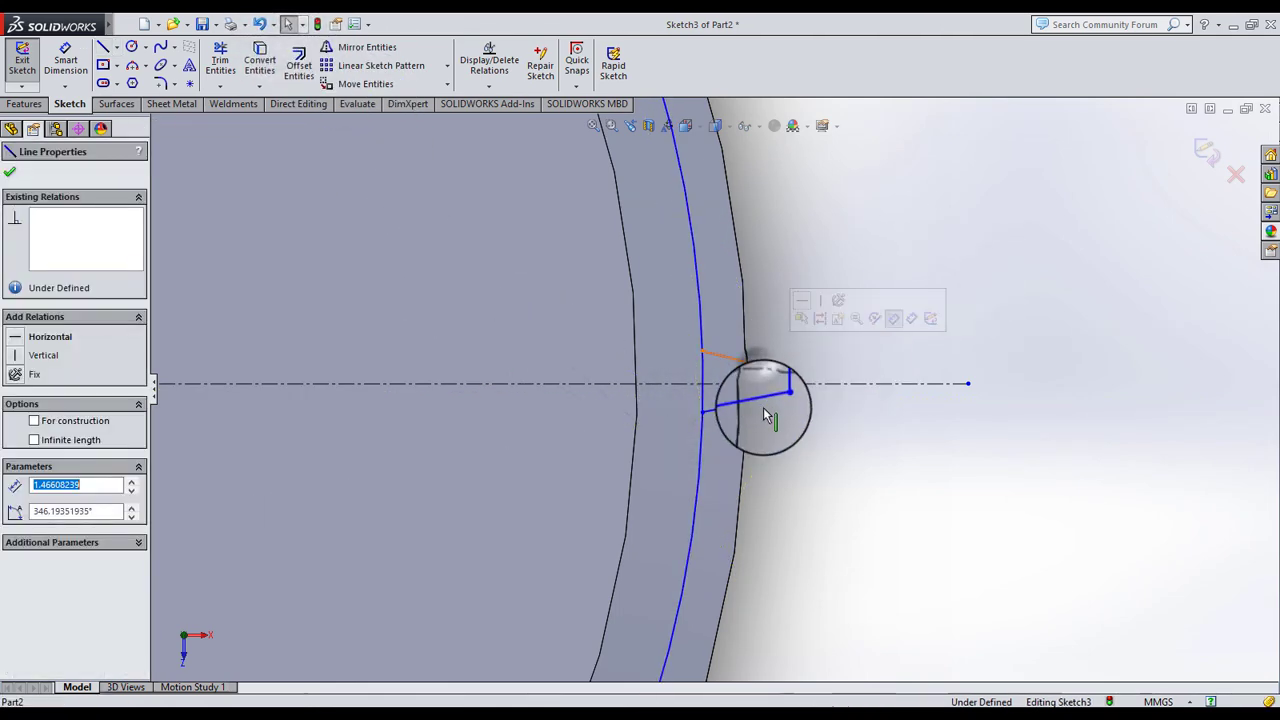
pyautogui.keyDown('ctrl'); pyautogui.click(781, 390); pyautogui.keyUp('ctrl')
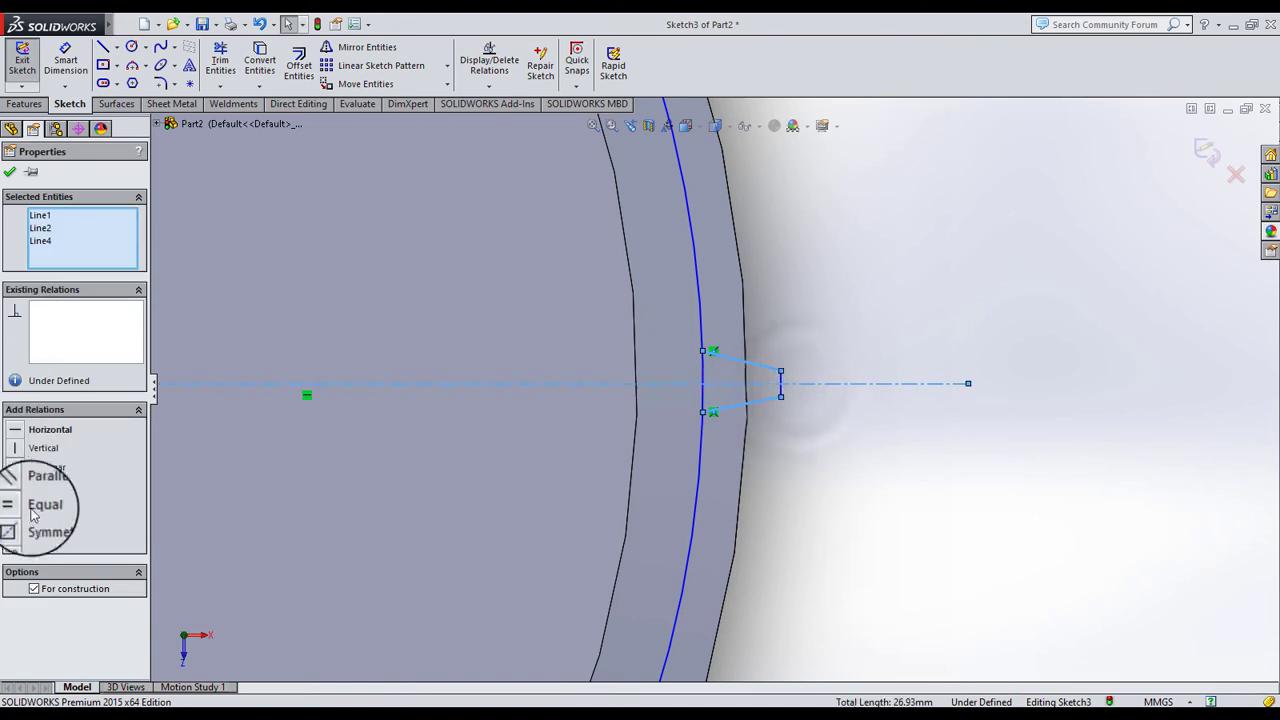
pyautogui.click(845, 522)
pyautogui.click(567, 342)
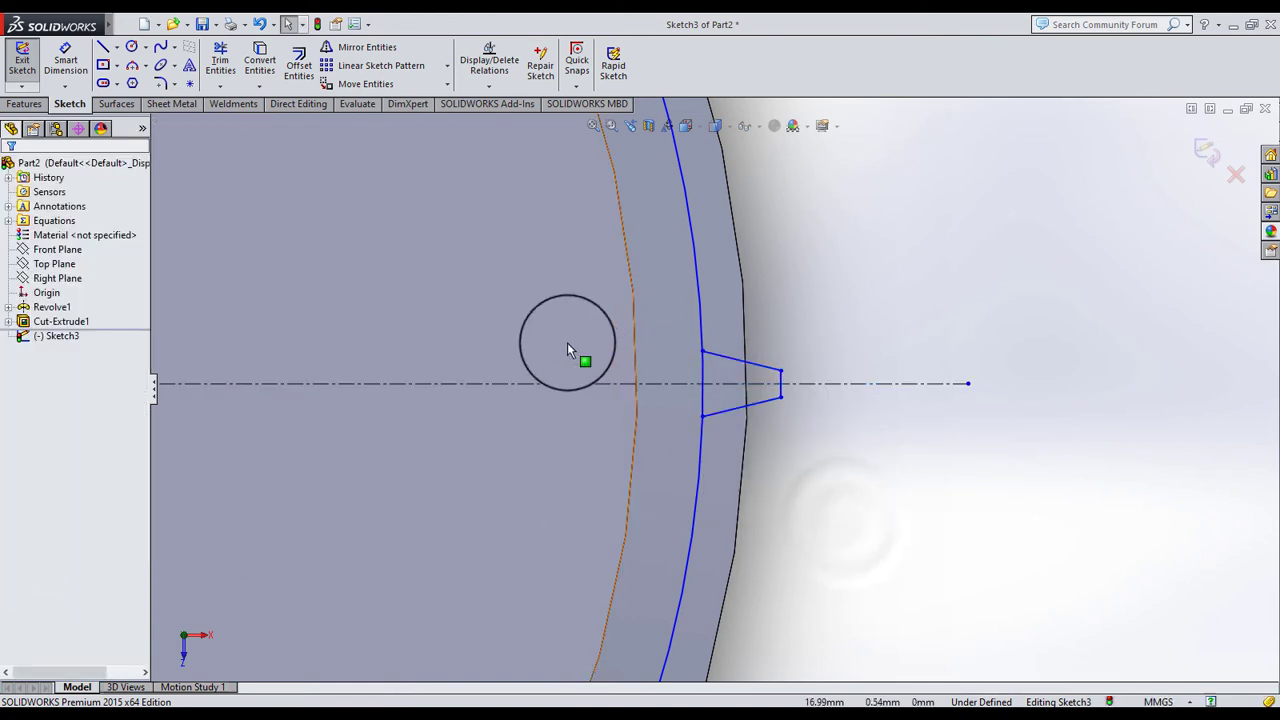
# Begin dimensioning the tab's short outer edge with Smart Dimension
pyautogui.click(65, 60)
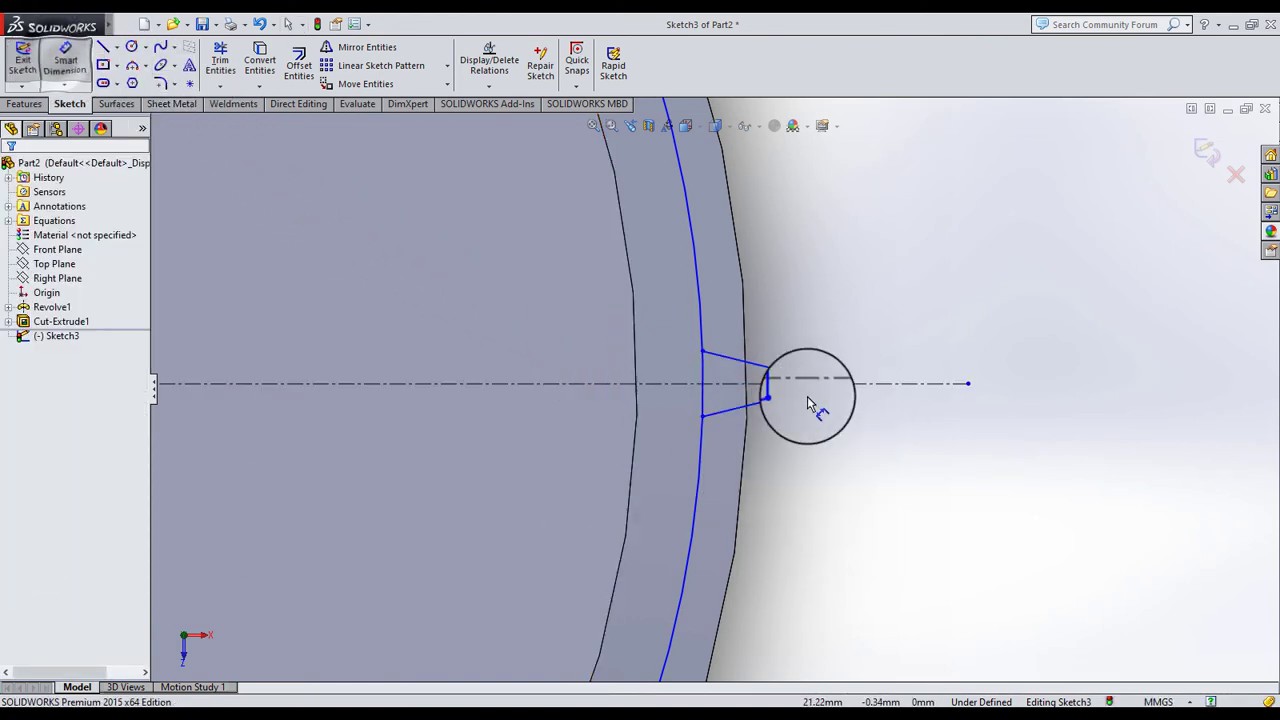
pyautogui.scroll(-1, 797, 399)
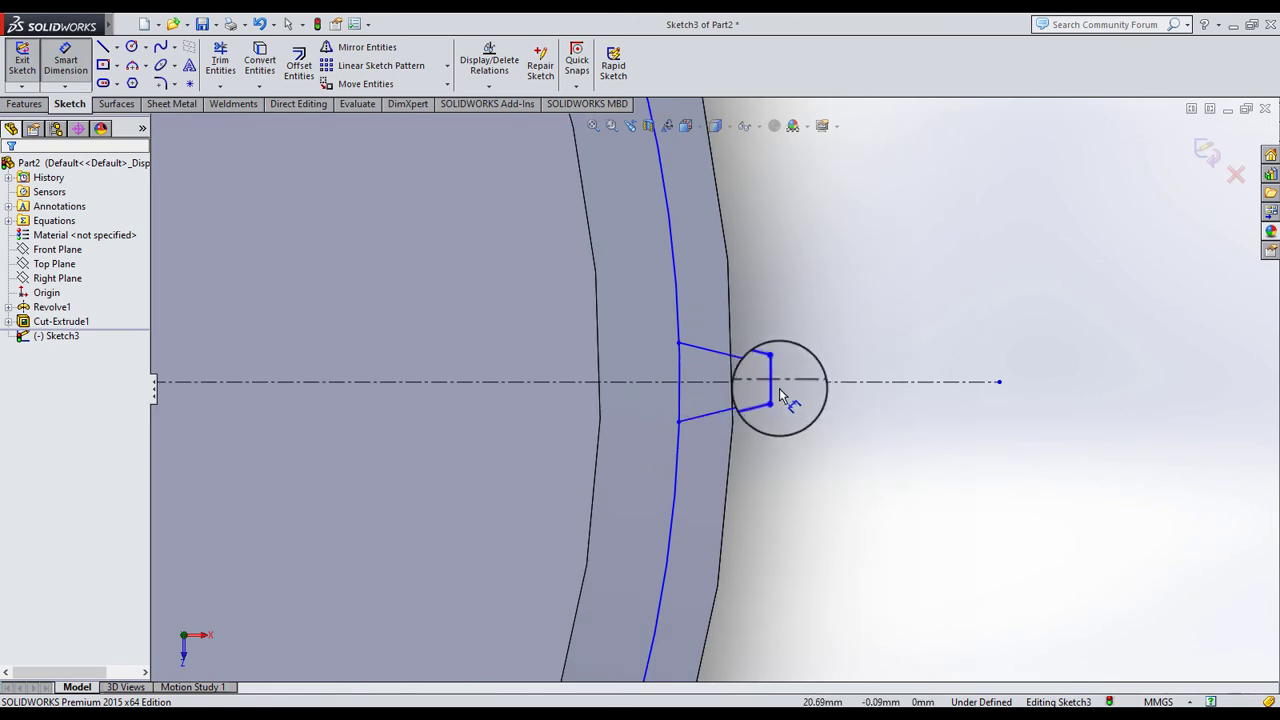
pyautogui.click(771, 391)
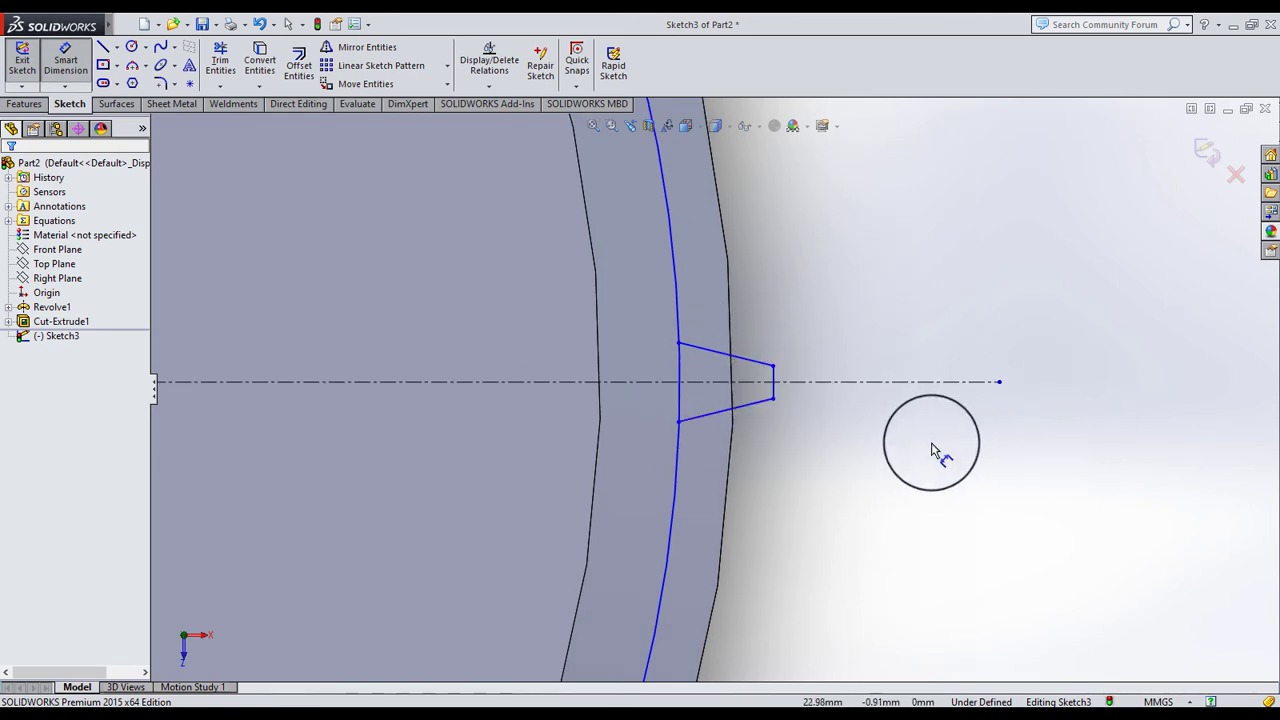
pyautogui.click(775, 381)
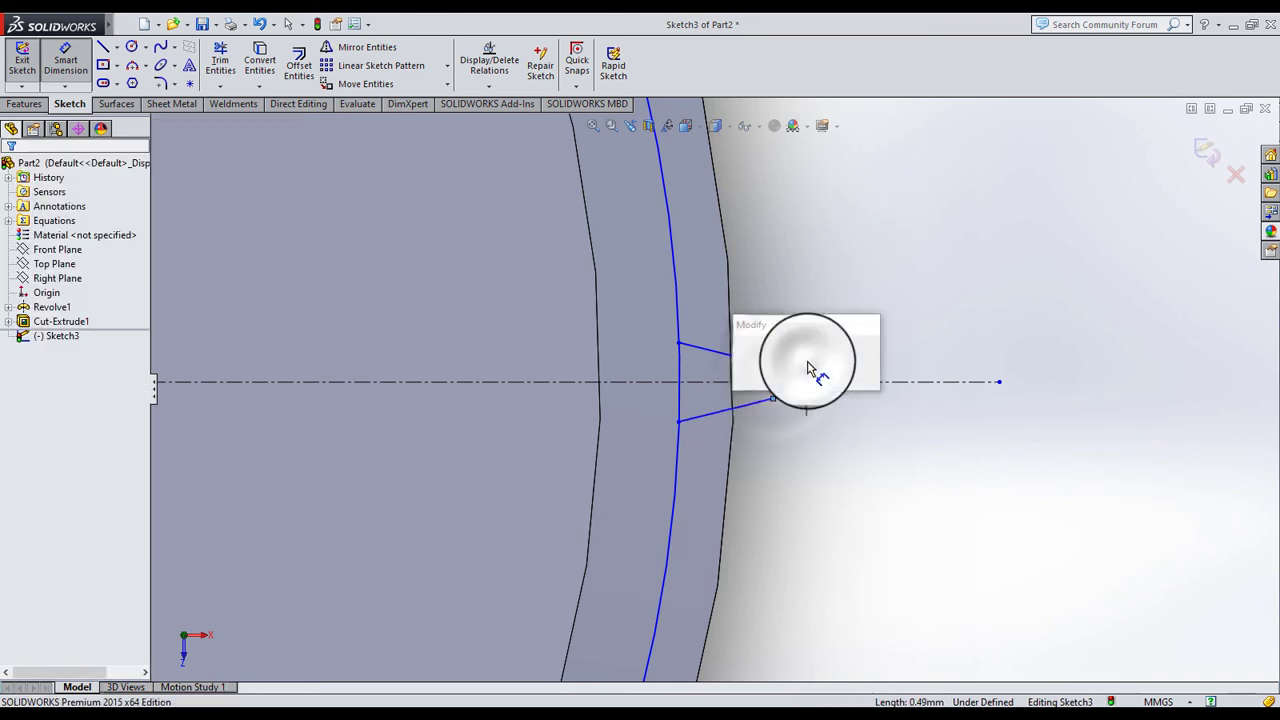
# Dimension the tab's narrow end to 0.50 mm and wide end to 1 mm
pyautogui.click(816, 370)
pyautogui.write('0.5')
pyautogui.press('Return')
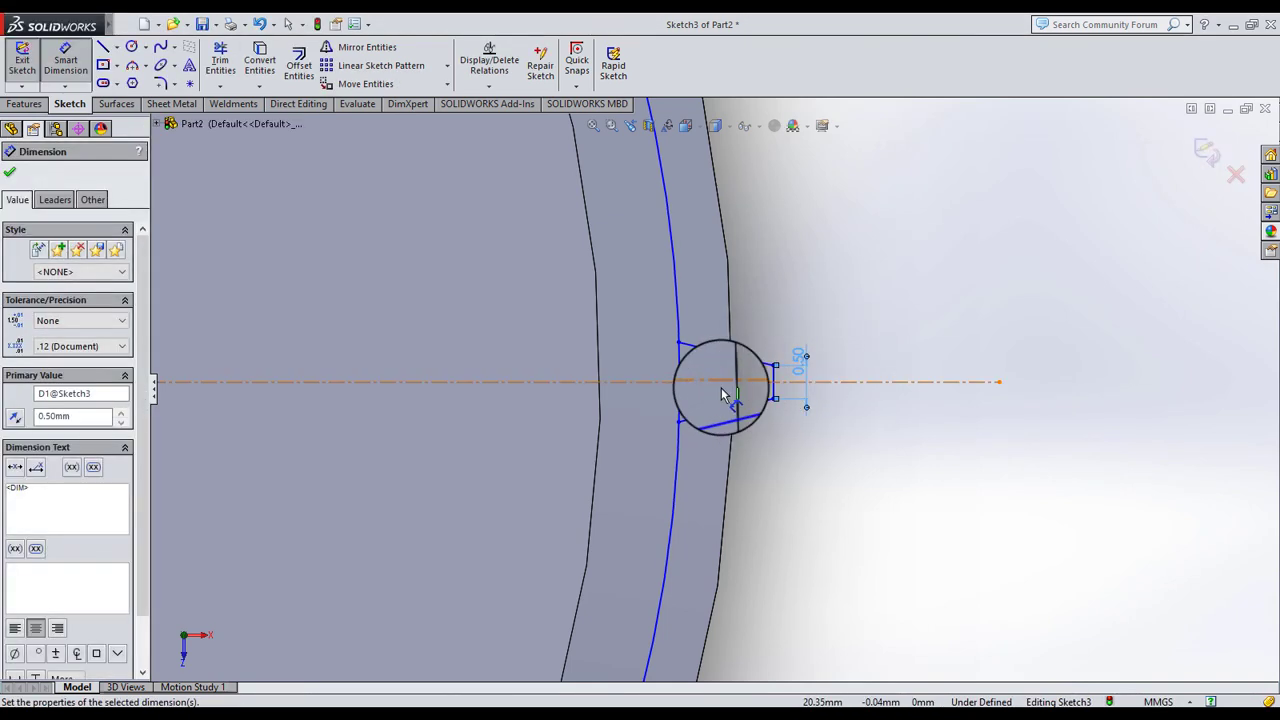
pyautogui.click(678, 402)
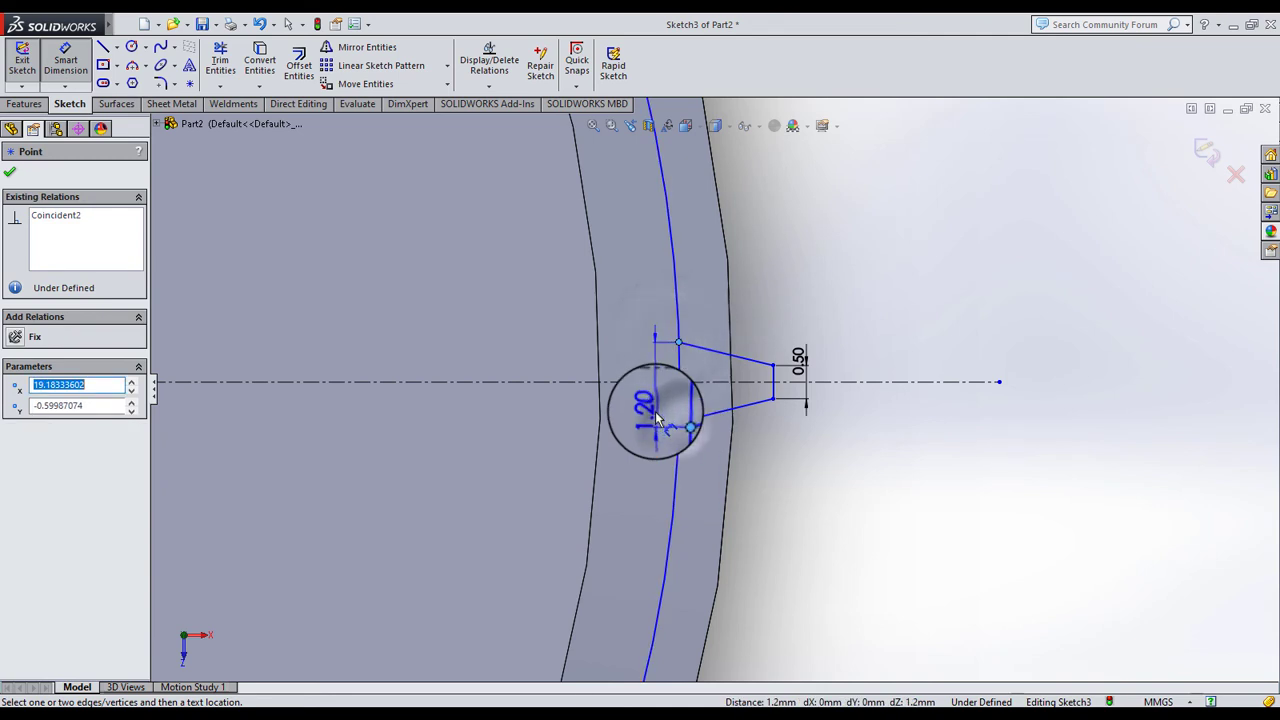
pyautogui.click(655, 411)
pyautogui.write('1.00mm')
pyautogui.press('Return')
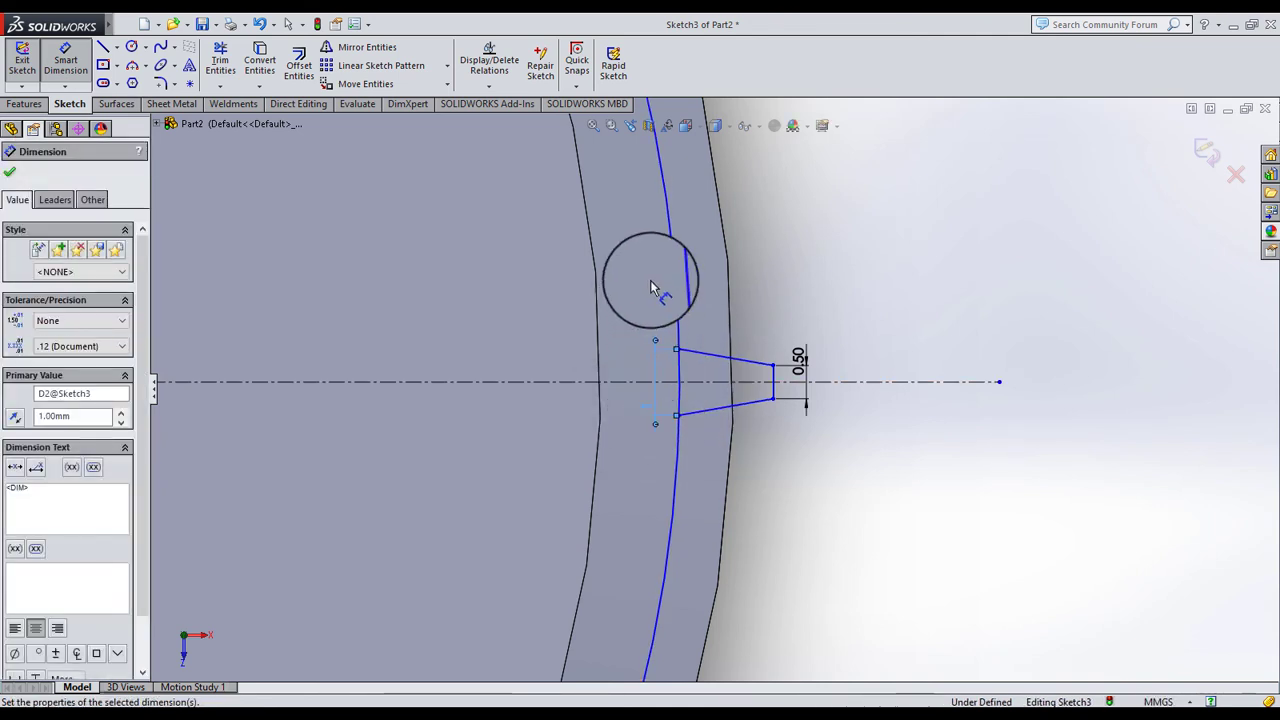
# Set the rim circle to Ø38.50 and the tab length to 1.20 mm
pyautogui.click(678, 288)
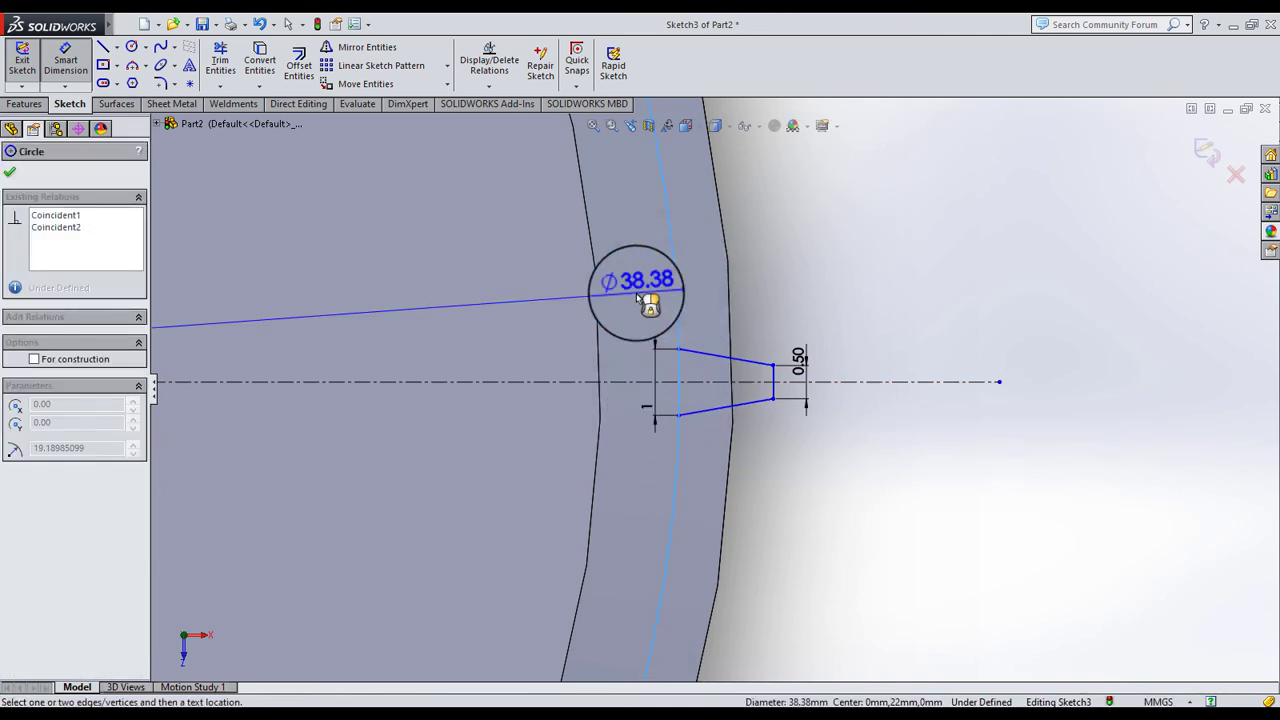
pyautogui.click(626, 300)
pyautogui.write('38.5')
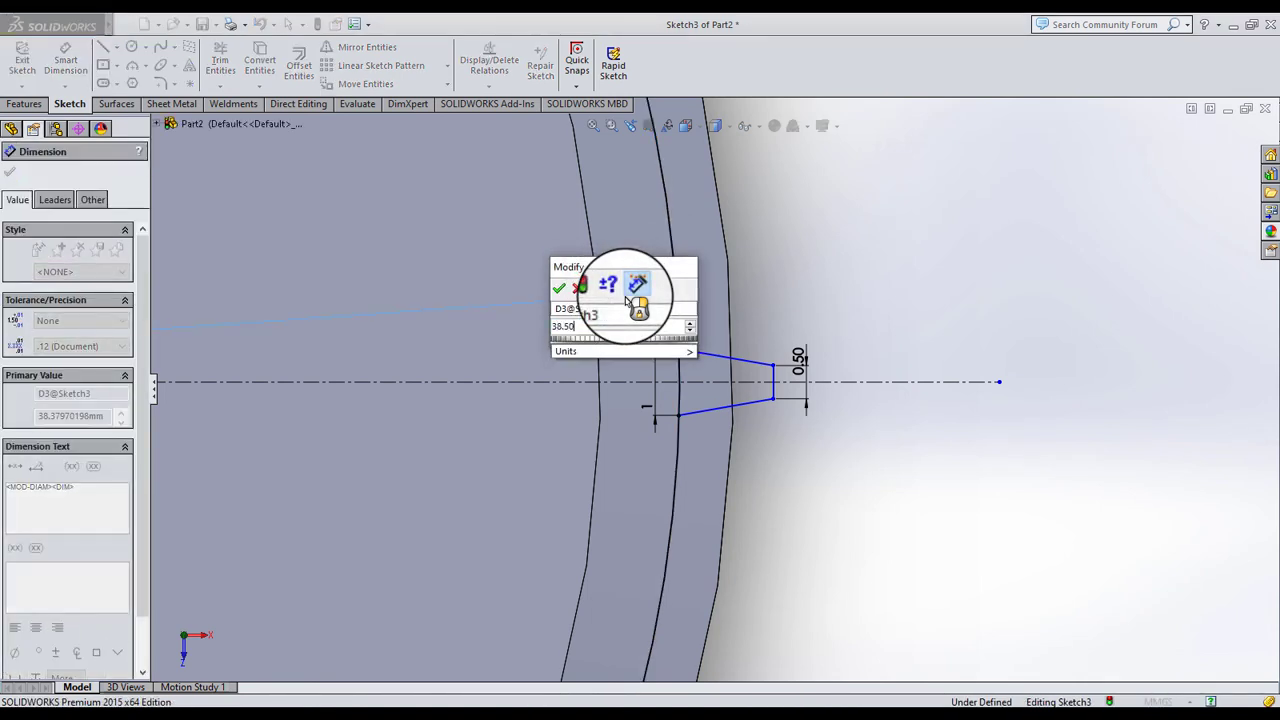
pyautogui.press('Return')
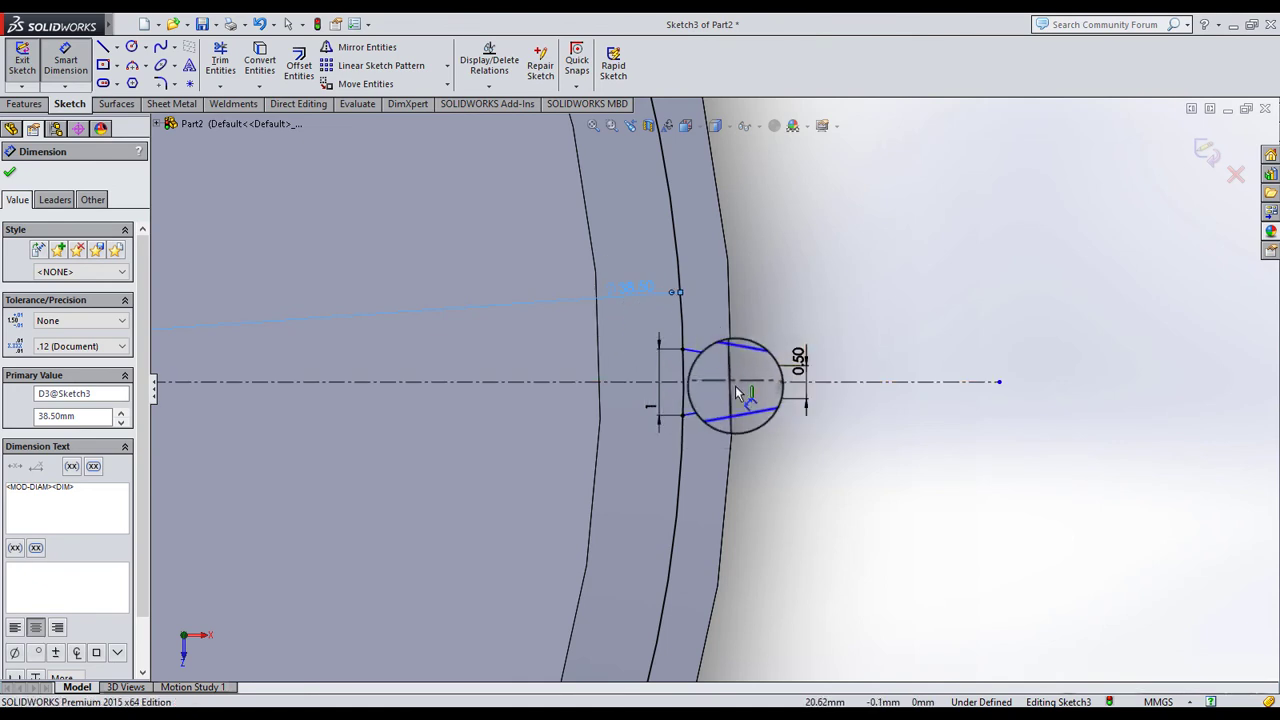
pyautogui.moveTo(735, 392); pyautogui.dragTo(686, 370)
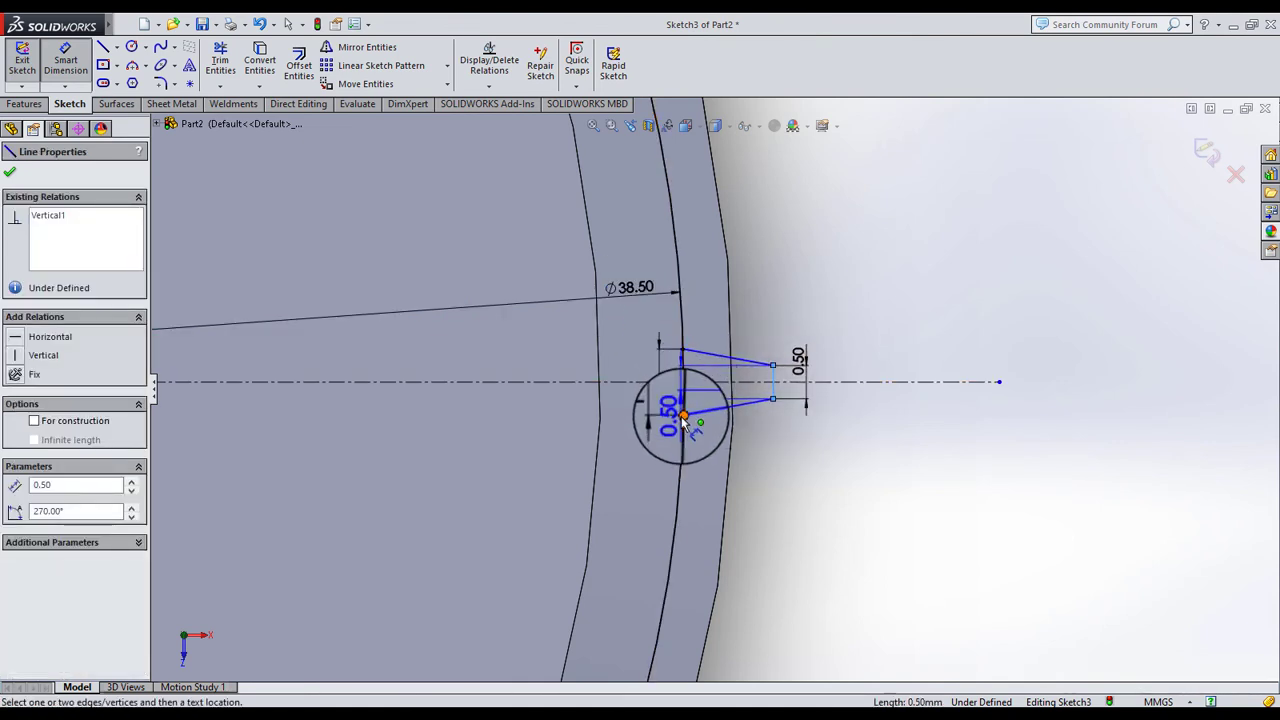
pyautogui.click(684, 418)
pyautogui.click(753, 459)
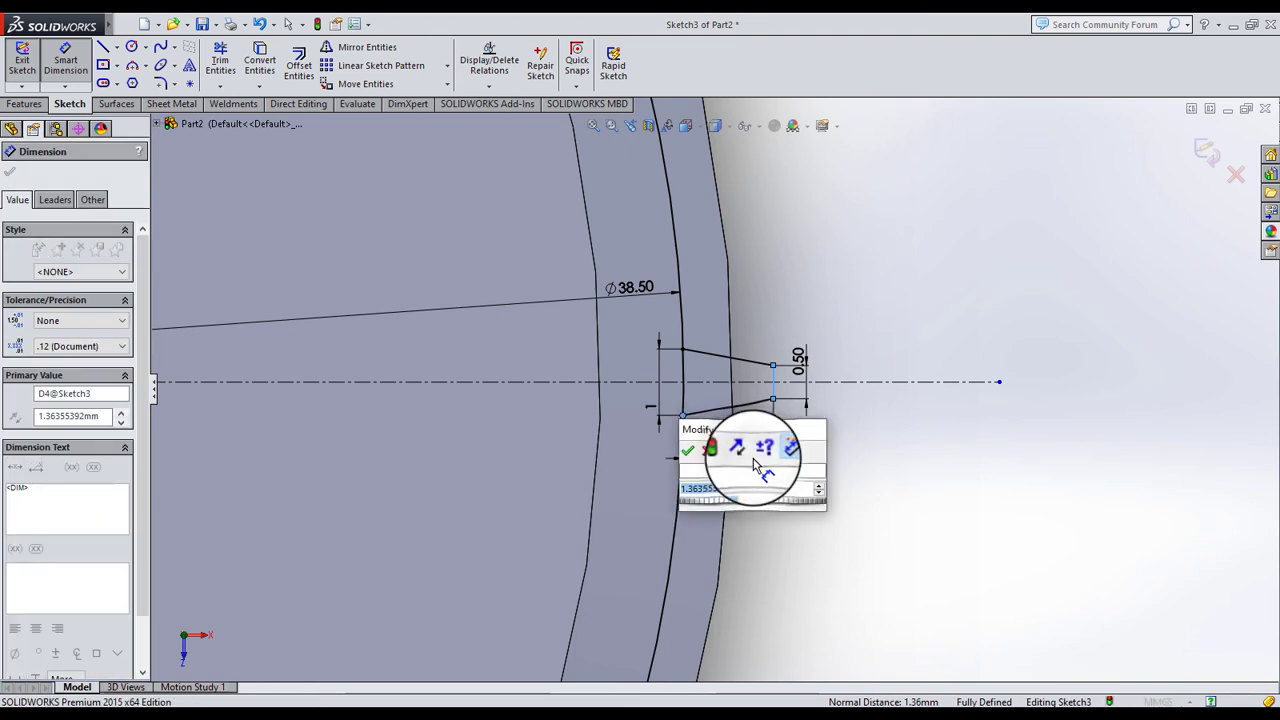
pyautogui.write('1.2')
pyautogui.press('Return')
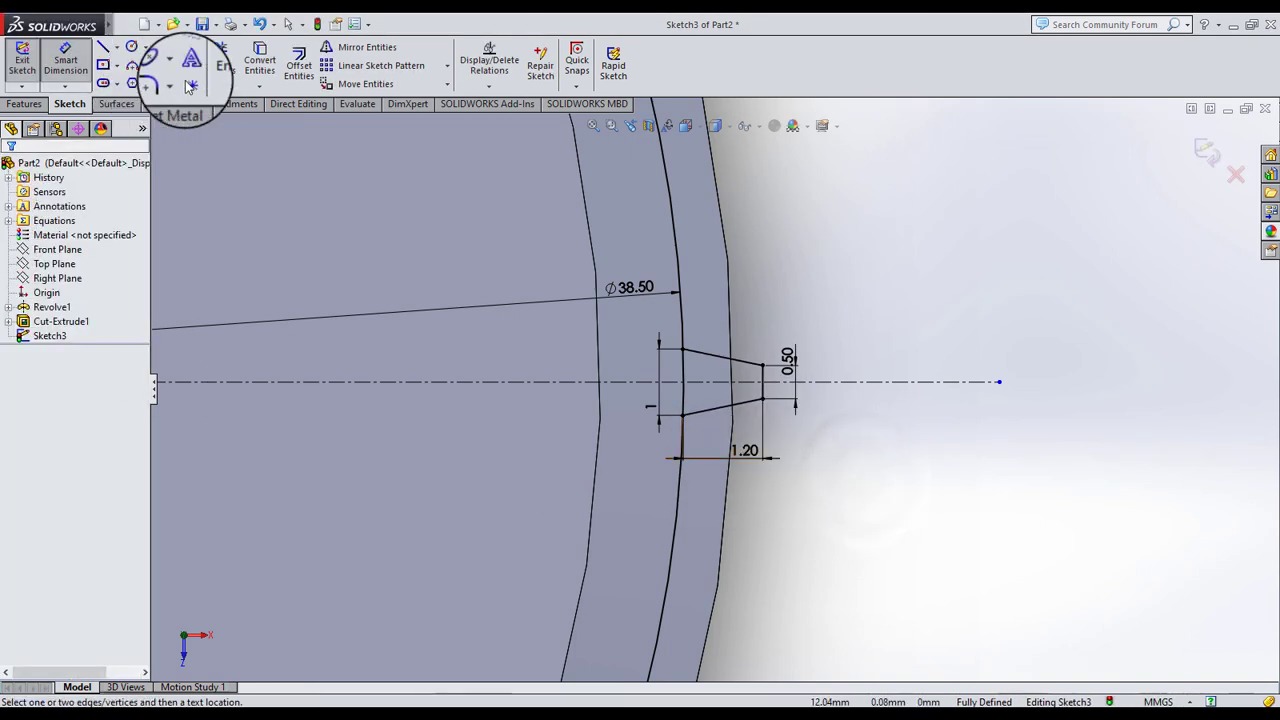
pyautogui.click(222, 75)
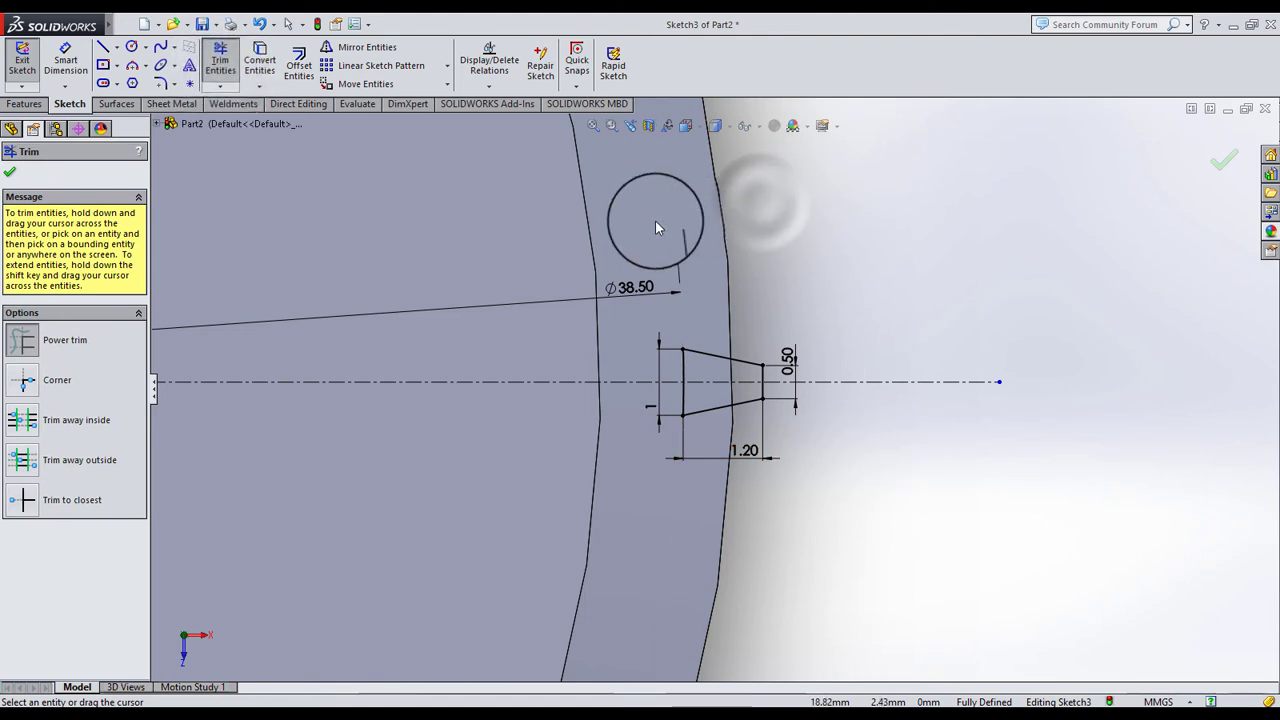
pyautogui.click(12, 176)
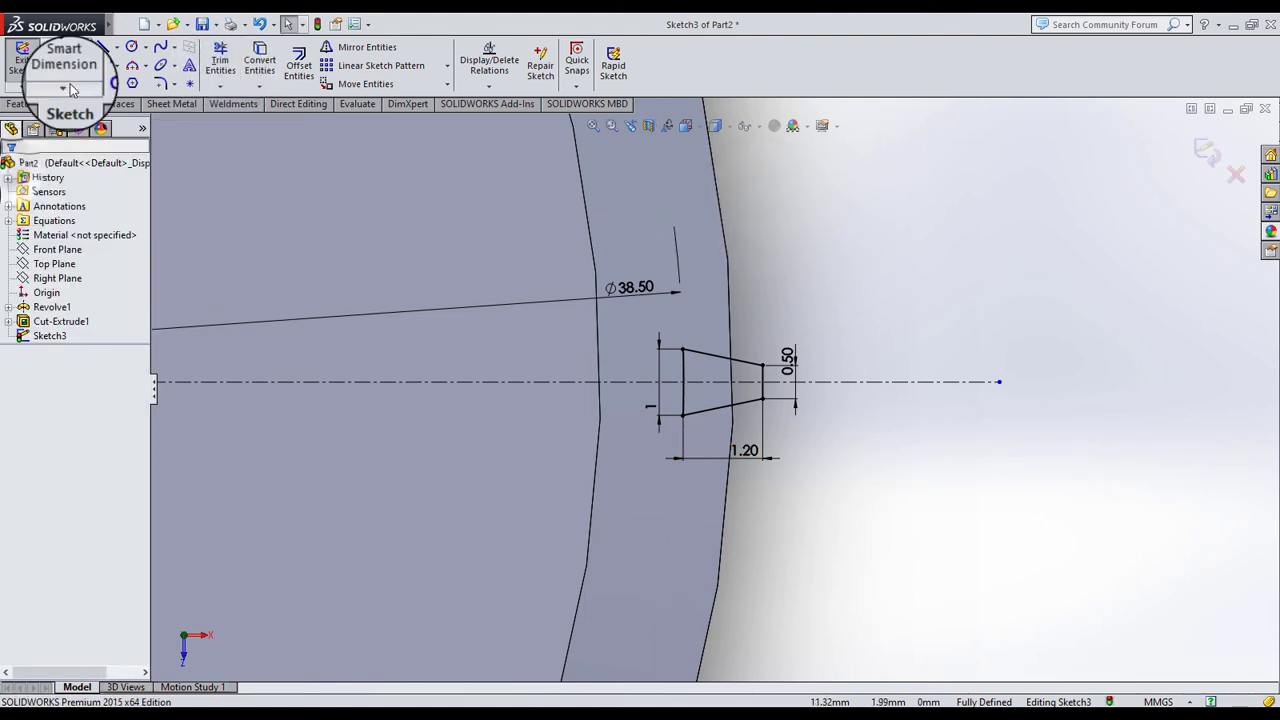
# Extrude-cut the tapered slot sketch Through All the flange
pyautogui.click(24, 104)
pyautogui.click(235, 62)
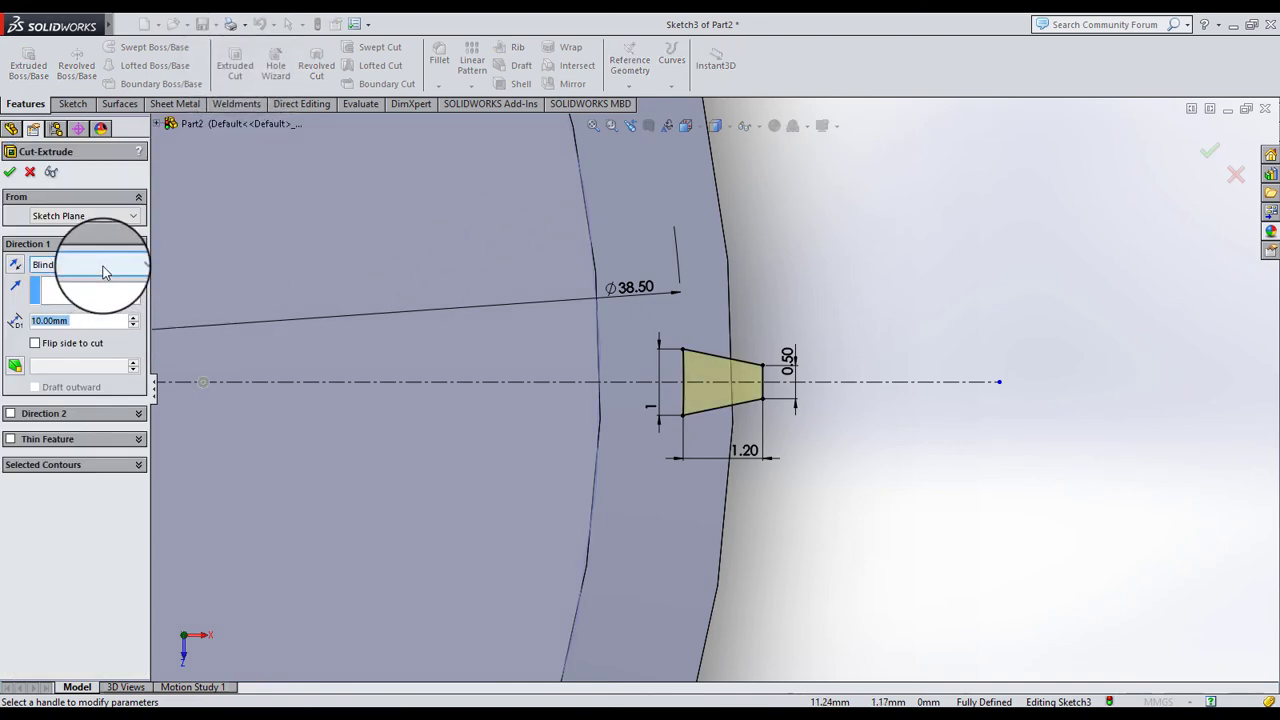
pyautogui.click(103, 265)
pyautogui.click(95, 285)
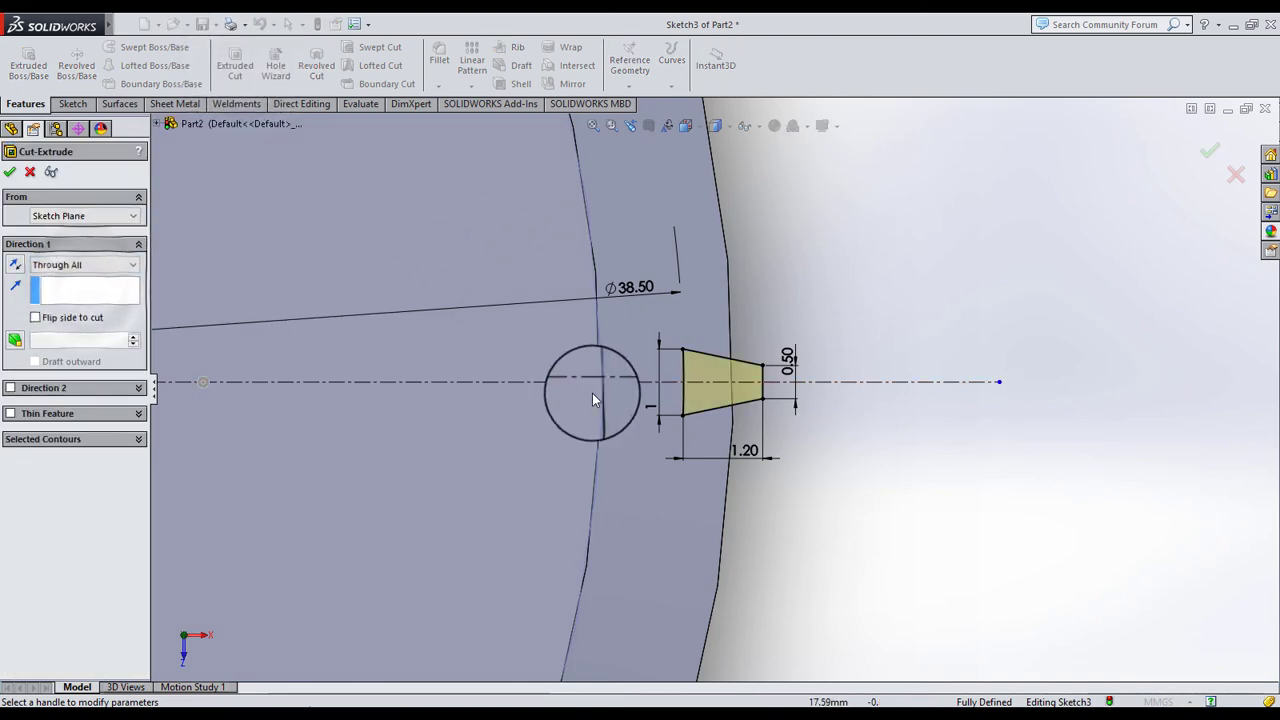
pyautogui.scroll(2, 592, 399)
pyautogui.moveTo(902, 367)
pyautogui.mouseDown(button='middle')
pyautogui.moveTo(838, 395)
pyautogui.moveTo(802, 243)
pyautogui.moveTo(700, 250)
pyautogui.mouseUp(button='middle')
pyautogui.click(10, 172)
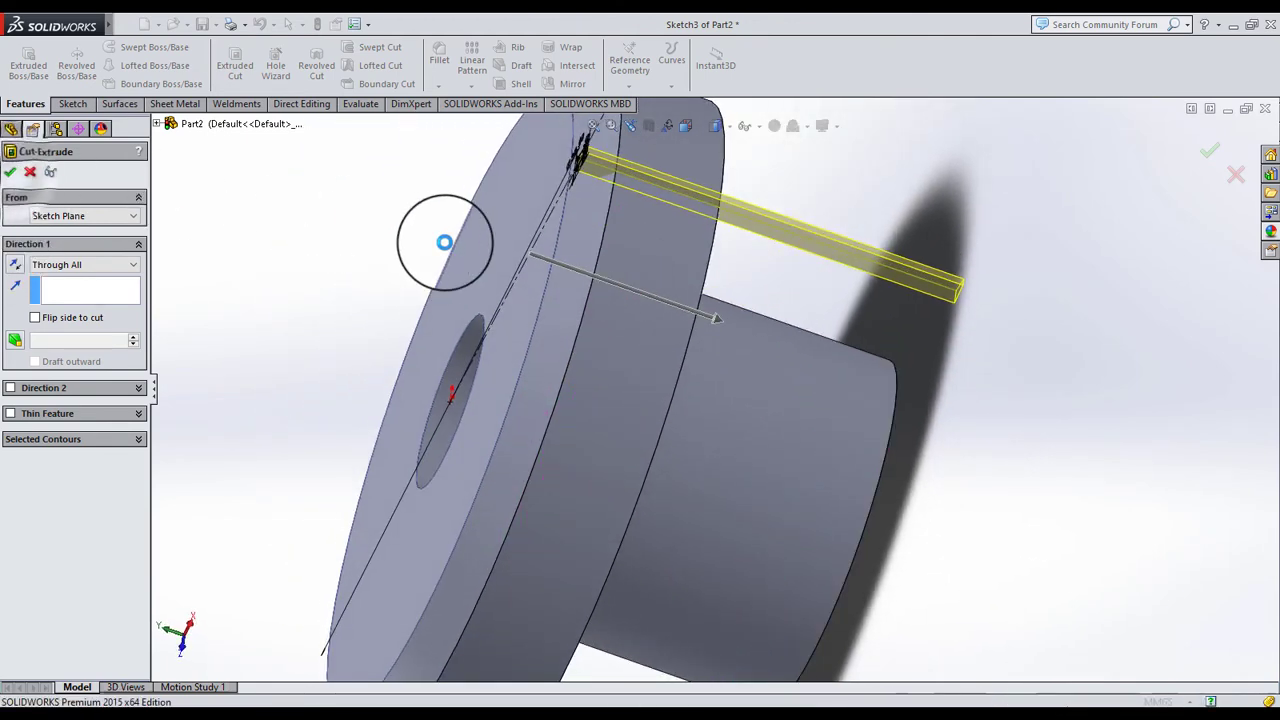
pyautogui.moveTo(408, 234); pyautogui.dragTo(423, 240, button='middle')
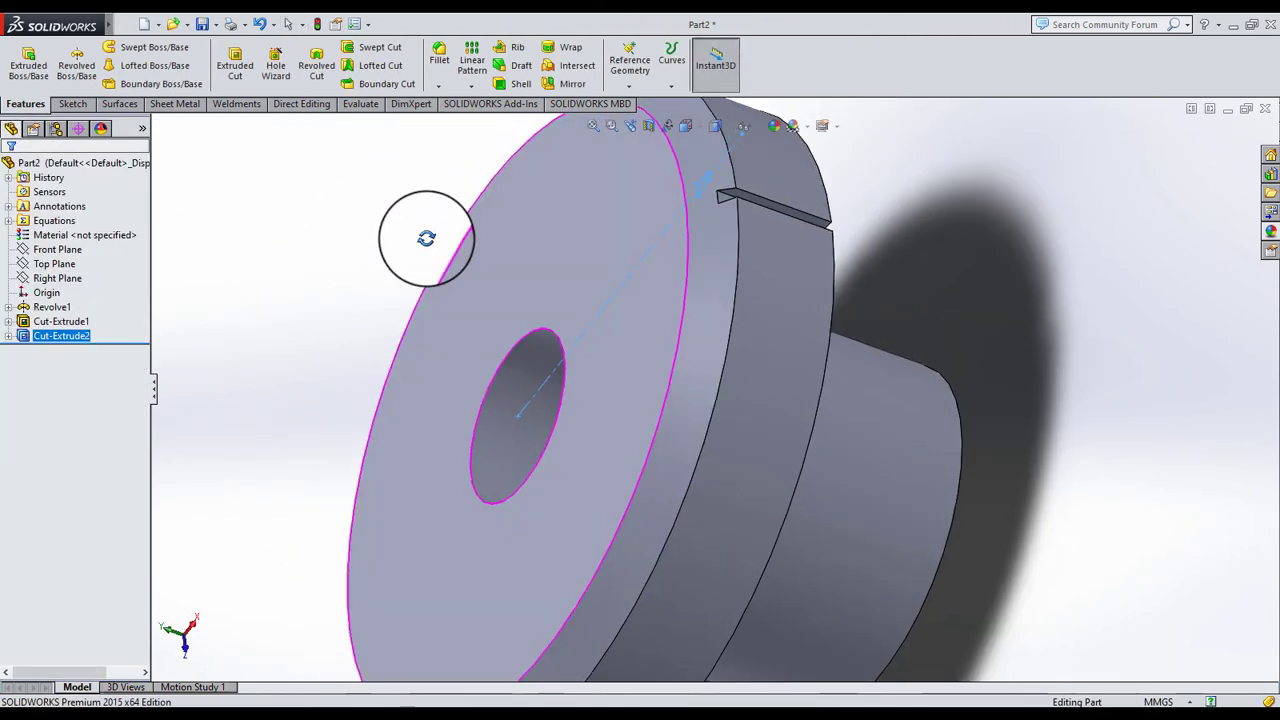
# Circular-pattern the slot cut 85 times around the flange's circular edge
pyautogui.click(477, 88)
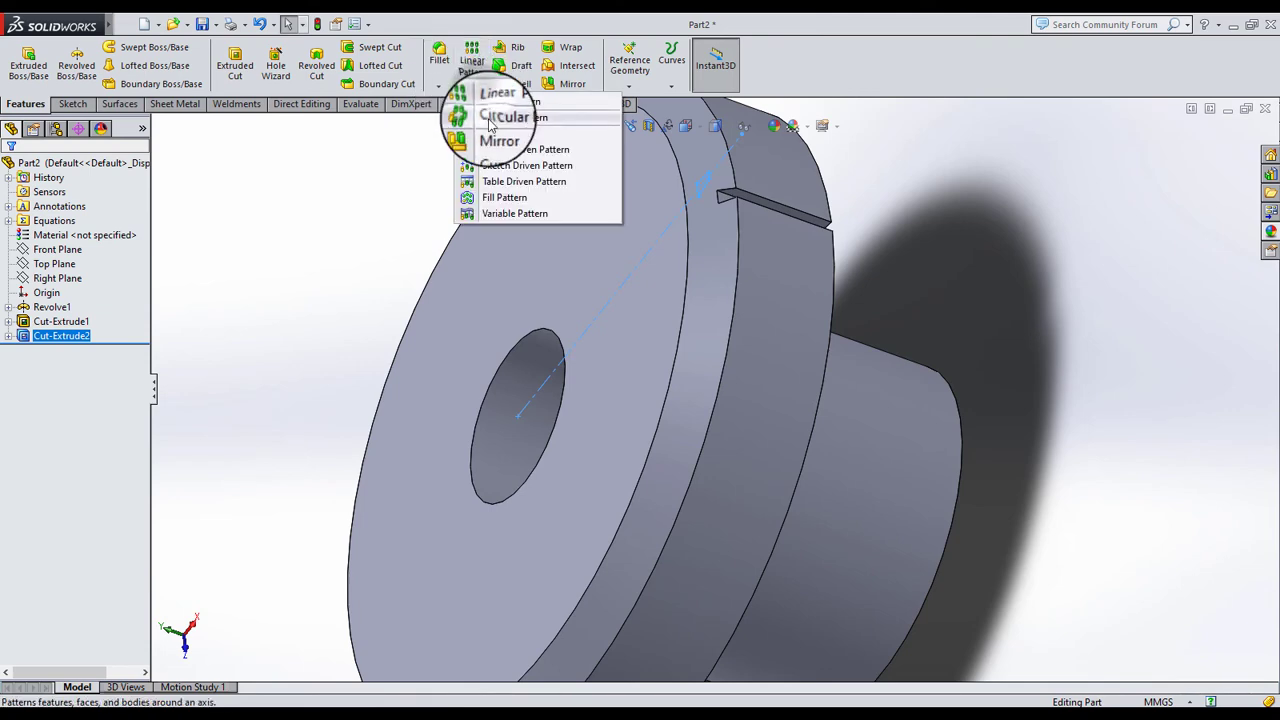
pyautogui.click(482, 118)
pyautogui.click(63, 216)
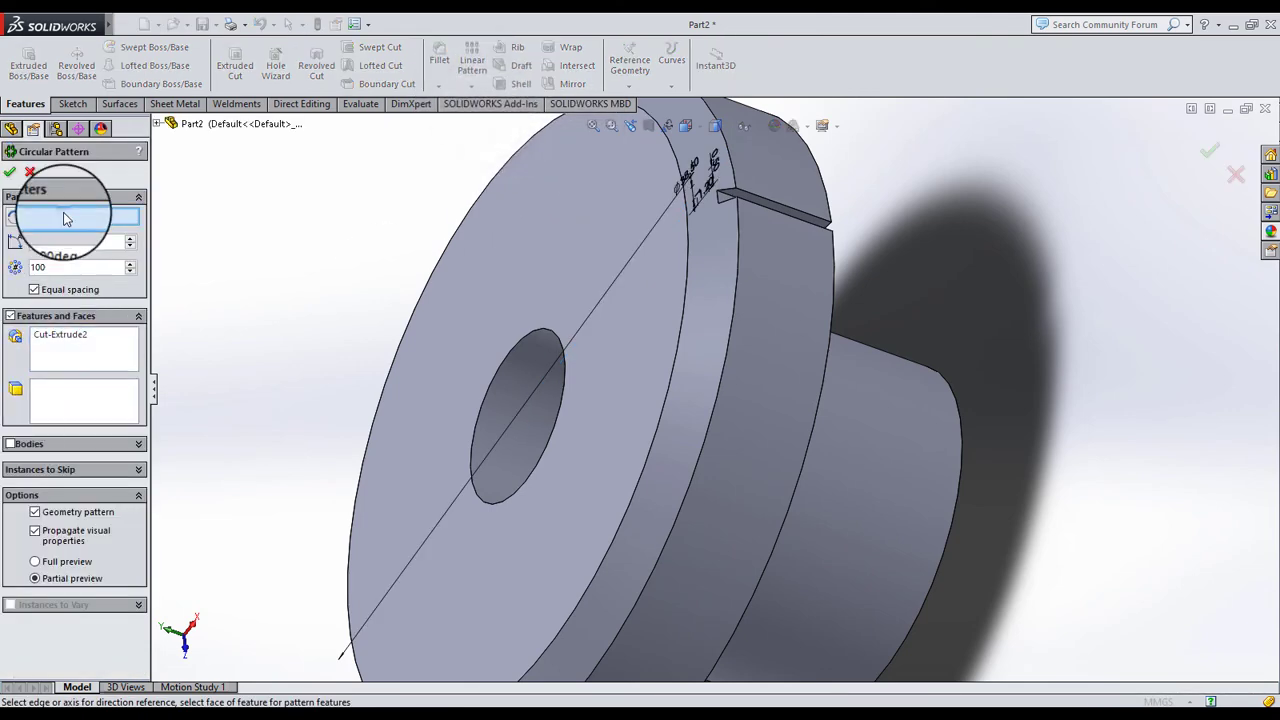
pyautogui.click(741, 296)
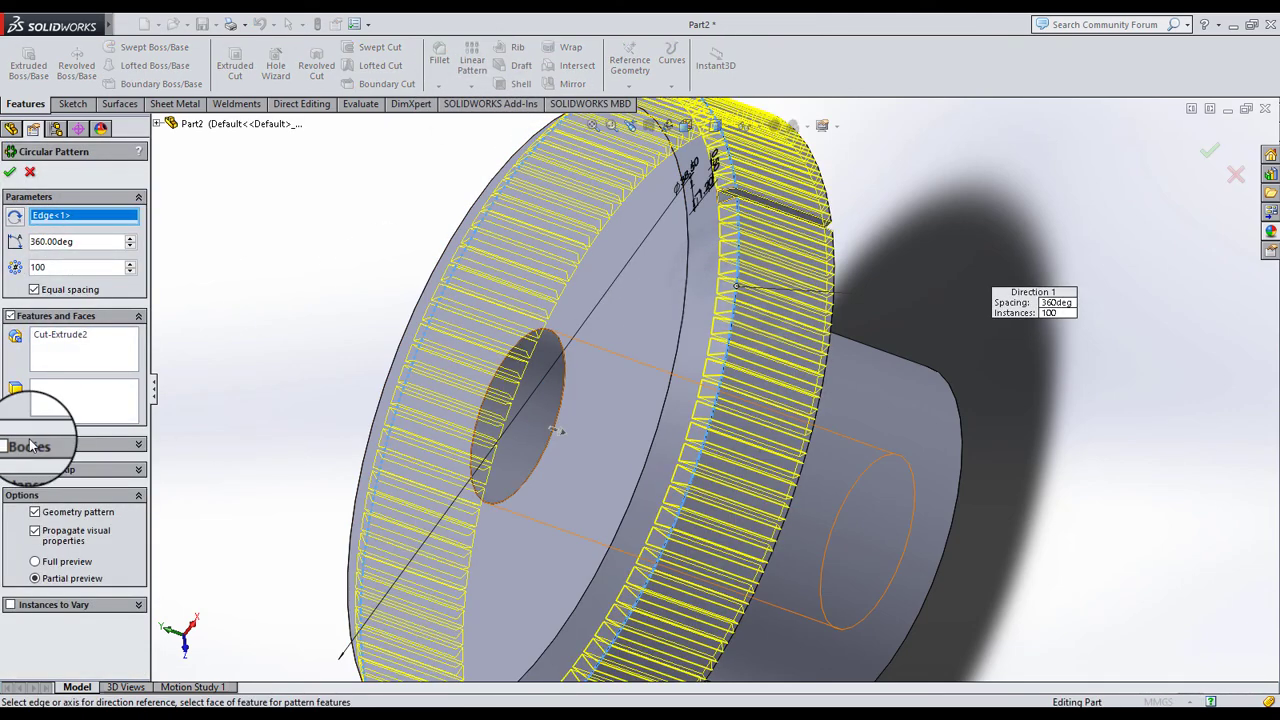
pyautogui.click(130, 272)
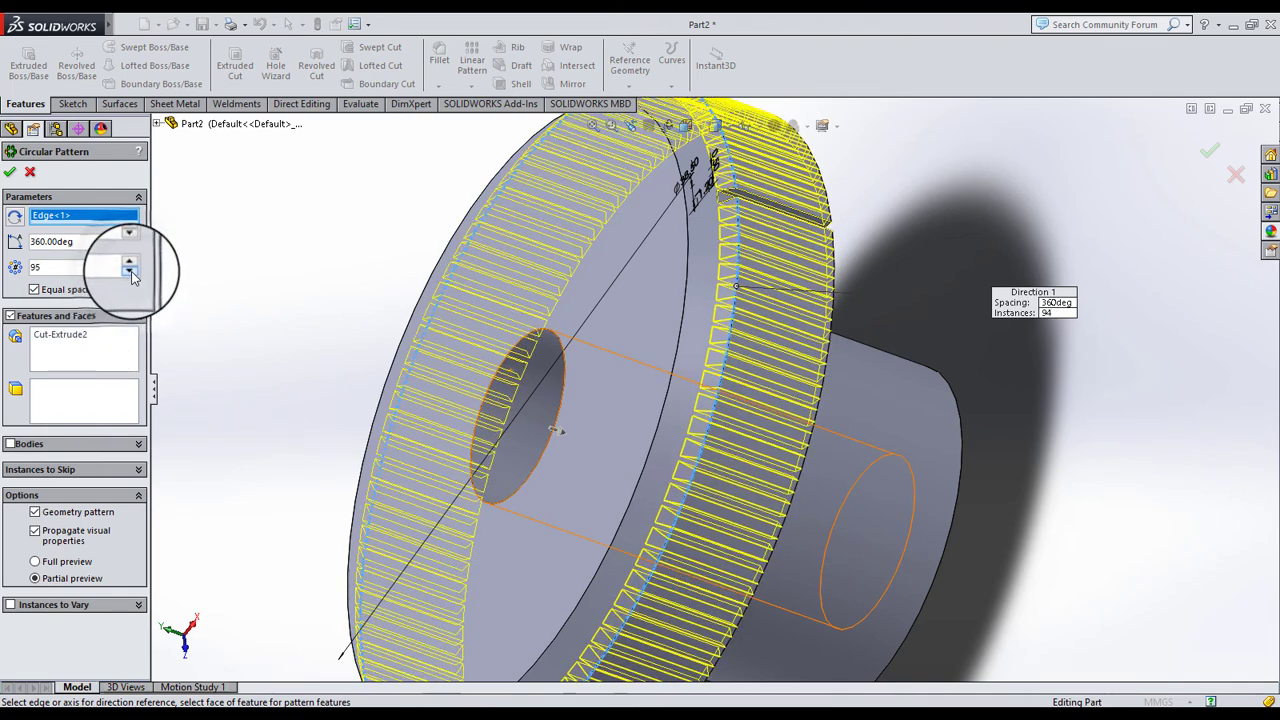
pyautogui.click(130, 271)
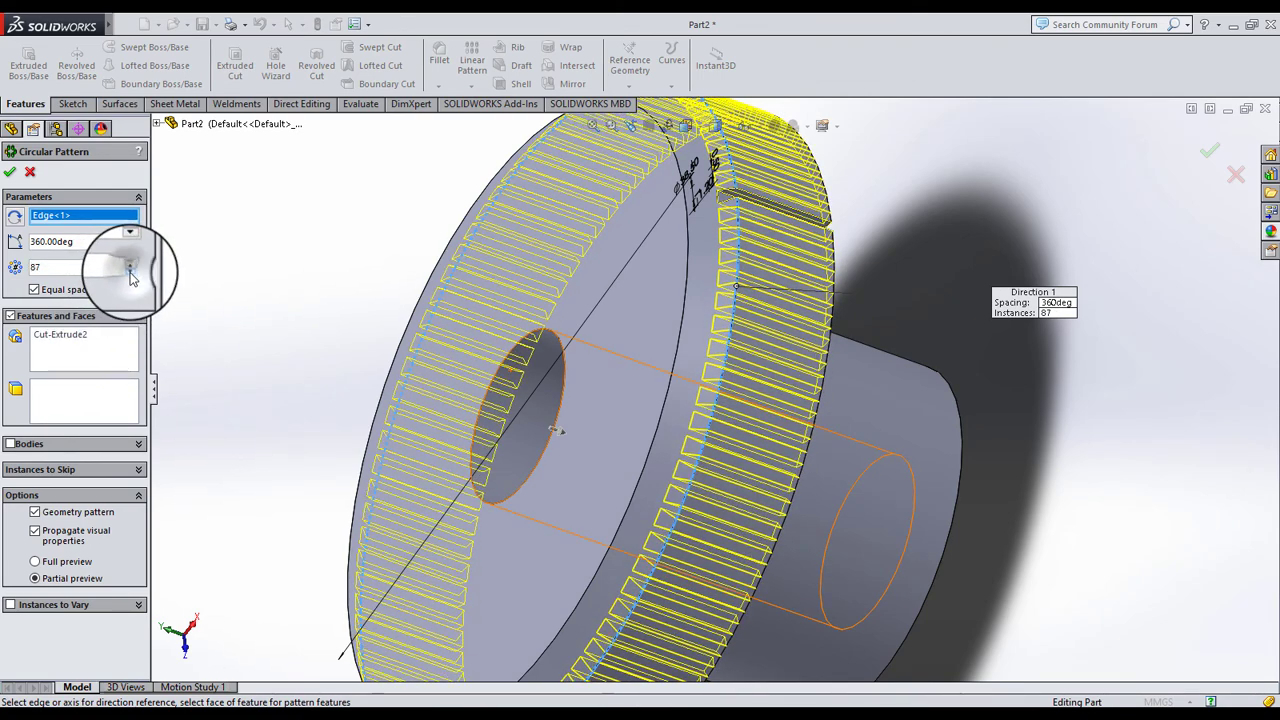
pyautogui.click(130, 271)
pyautogui.click(130, 271)
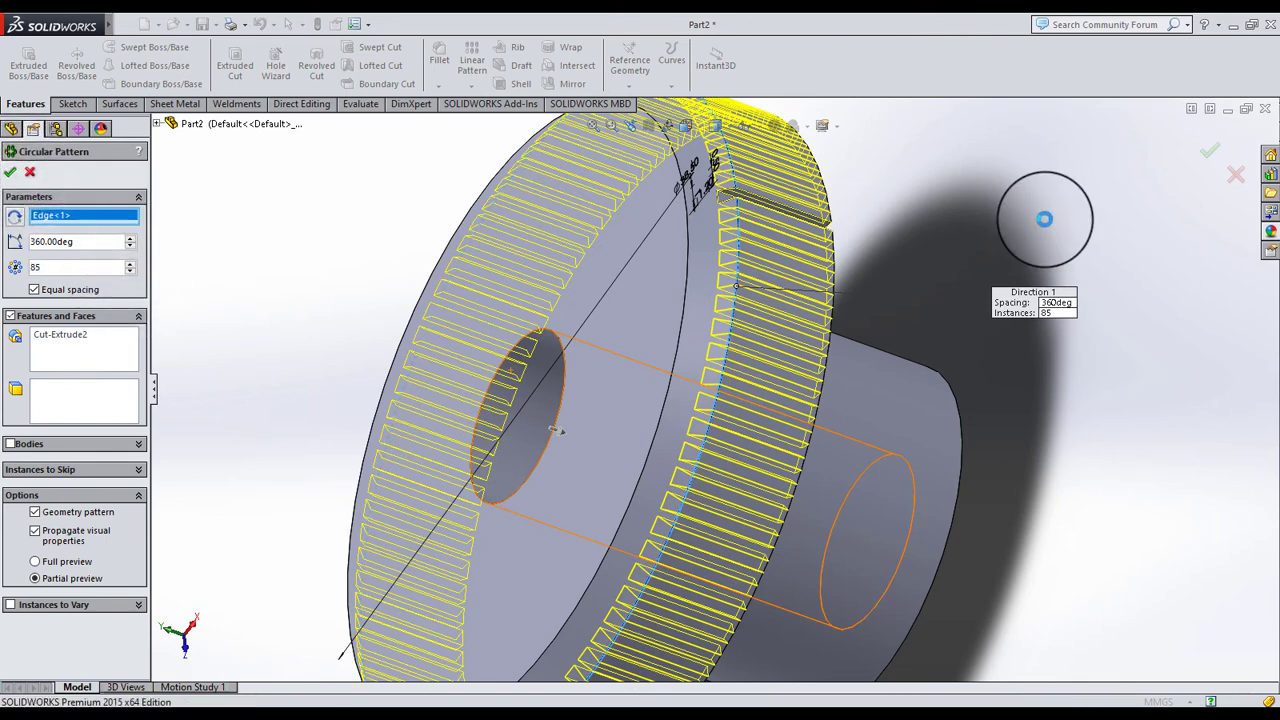
pyautogui.scroll(-5, 1044, 219)
pyautogui.moveTo(1045, 219)
pyautogui.mouseDown(button='middle')
pyautogui.moveTo(959, 241)
pyautogui.moveTo(759, 353)
pyautogui.moveTo(814, 429)
pyautogui.moveTo(747, 289)
pyautogui.mouseUp(button='middle')
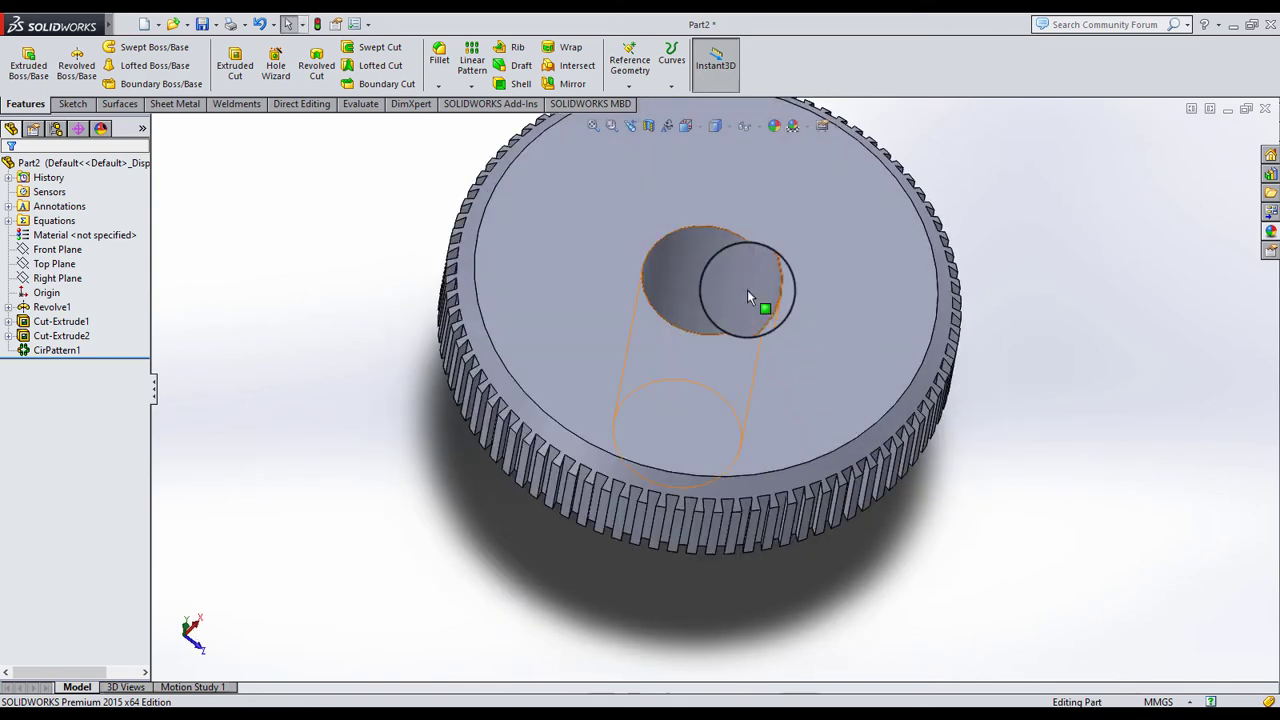
# Start a sketch on the nut's front face and convert the bore's edge into it
pyautogui.scroll(5, 747, 294)
pyautogui.scroll(-2, 753, 366)
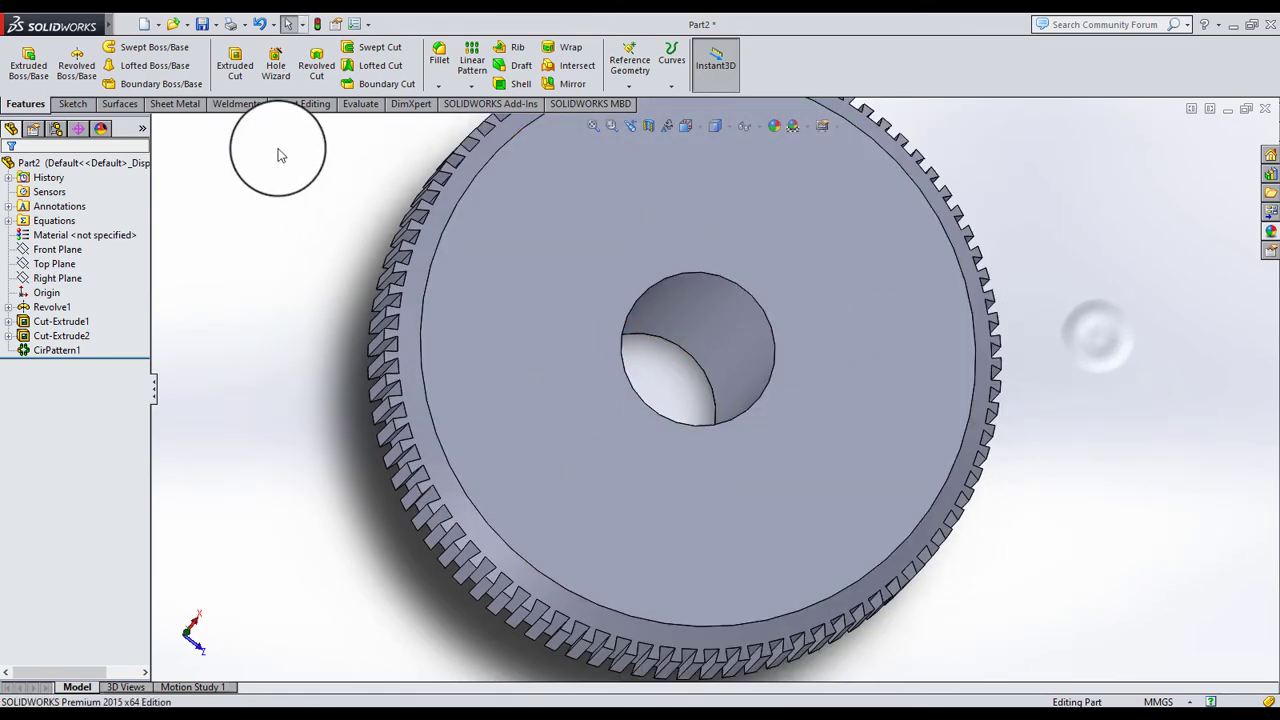
pyautogui.click(718, 256)
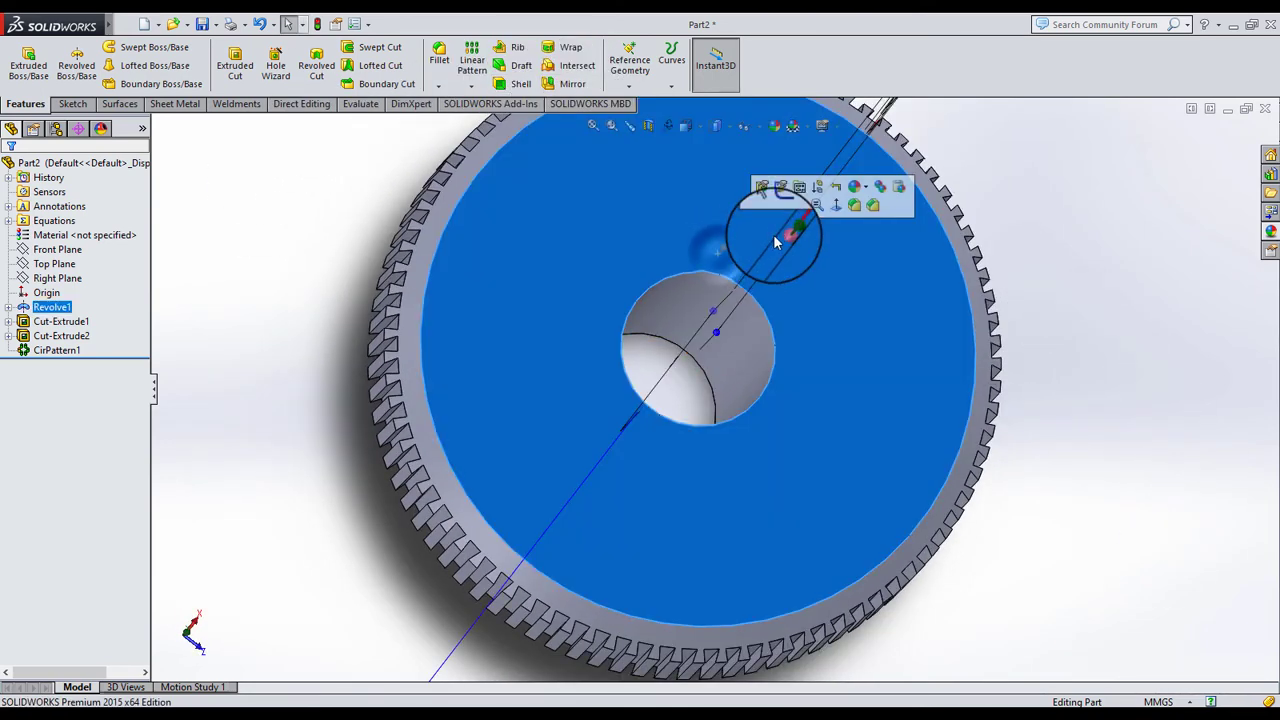
pyautogui.click(771, 200)
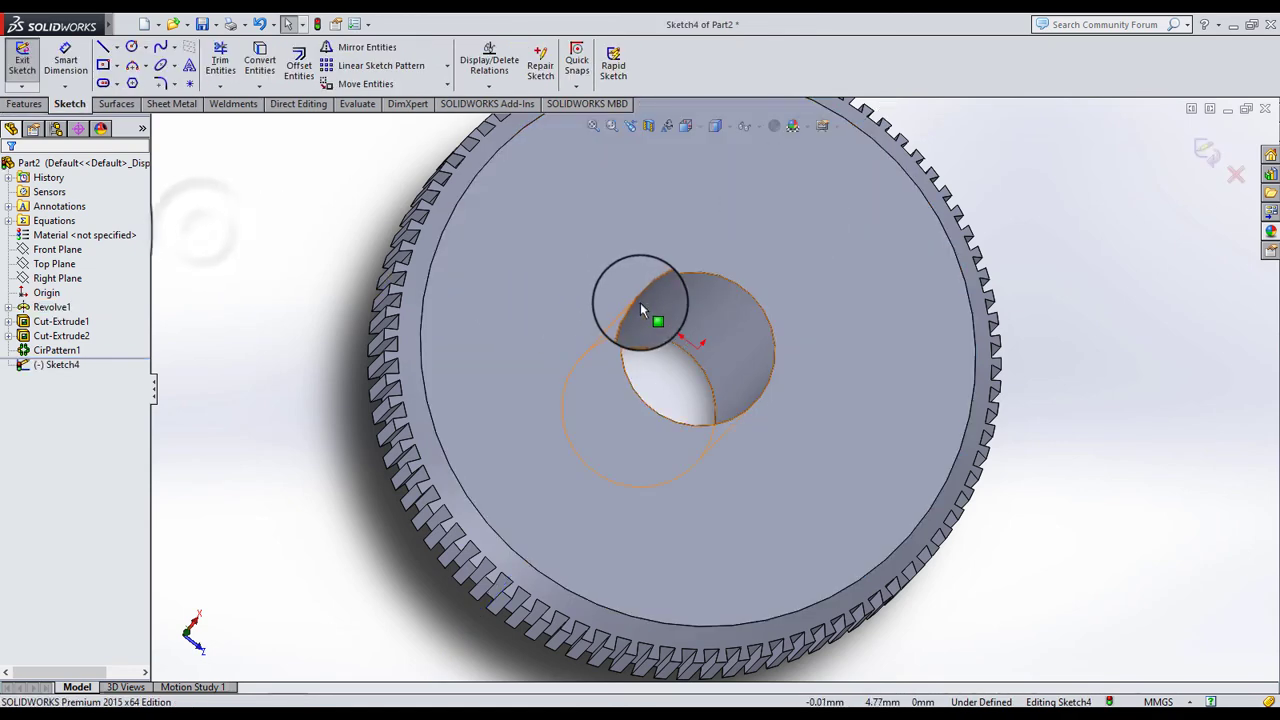
pyautogui.click(640, 300)
pyautogui.click(268, 75)
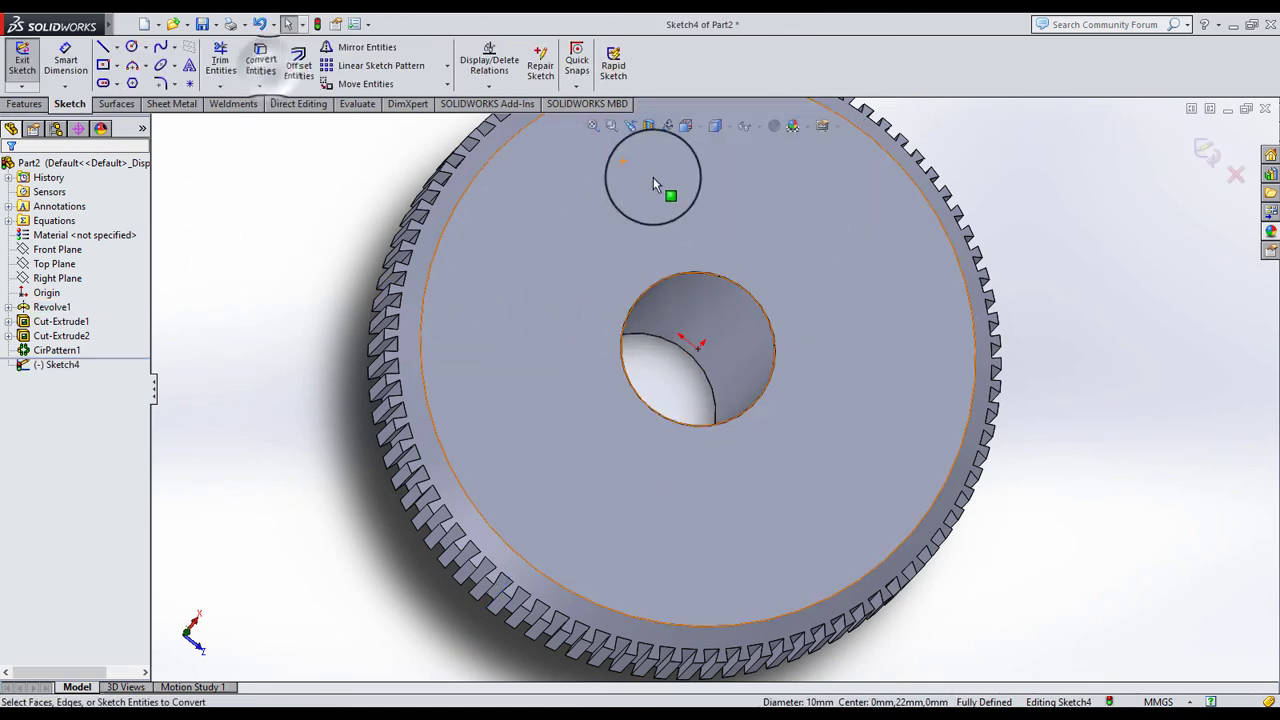
# Create a 1 mm pitch, 22 mm tall helix on the bore circle
pyautogui.click(25, 104)
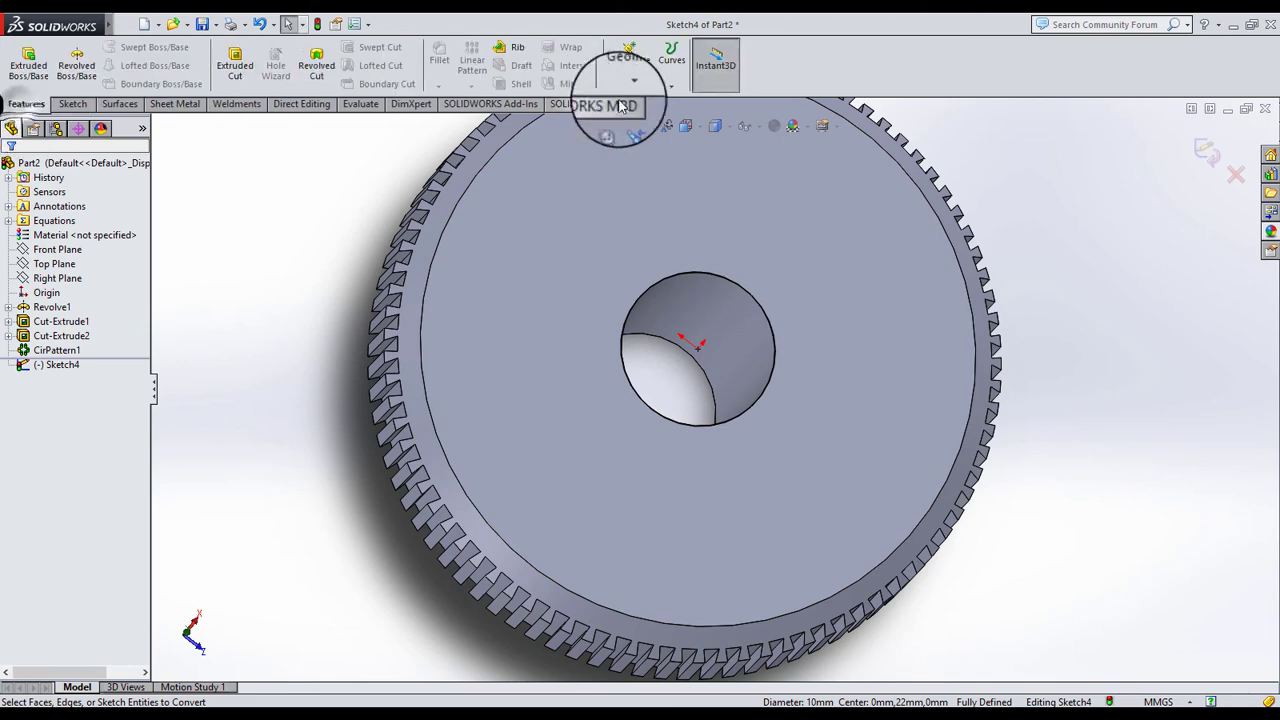
pyautogui.click(671, 55)
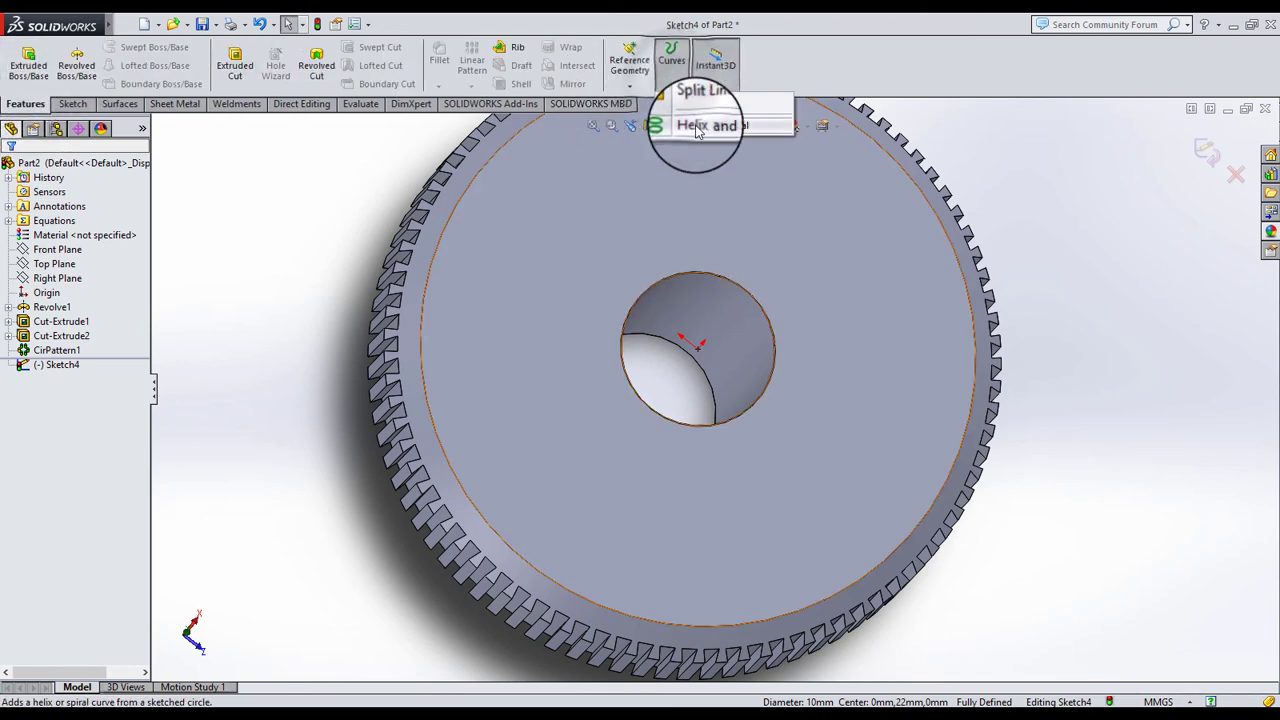
pyautogui.click(703, 128)
pyautogui.moveTo(775, 445)
pyautogui.mouseDown(button='middle')
pyautogui.moveTo(794, 288)
pyautogui.moveTo(731, 402)
pyautogui.mouseUp(button='middle')
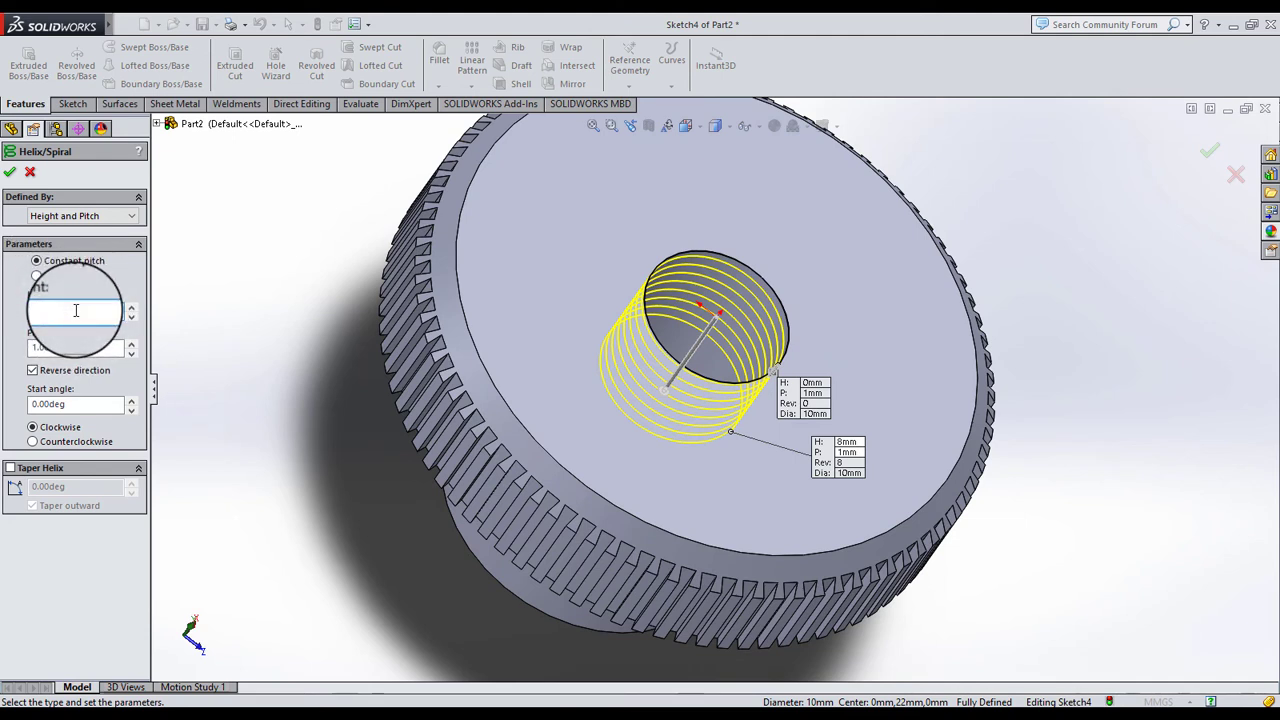
pyautogui.write('22')
pyautogui.press('Return')
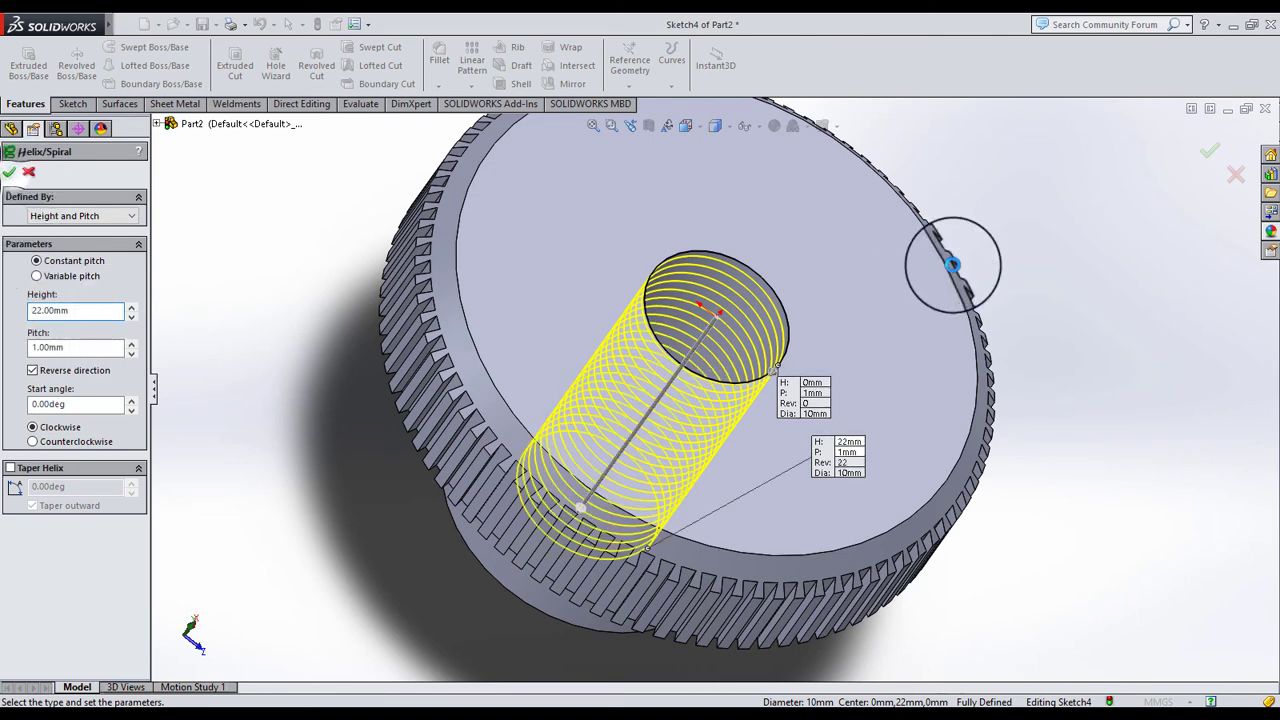
pyautogui.rightClick(952, 265)
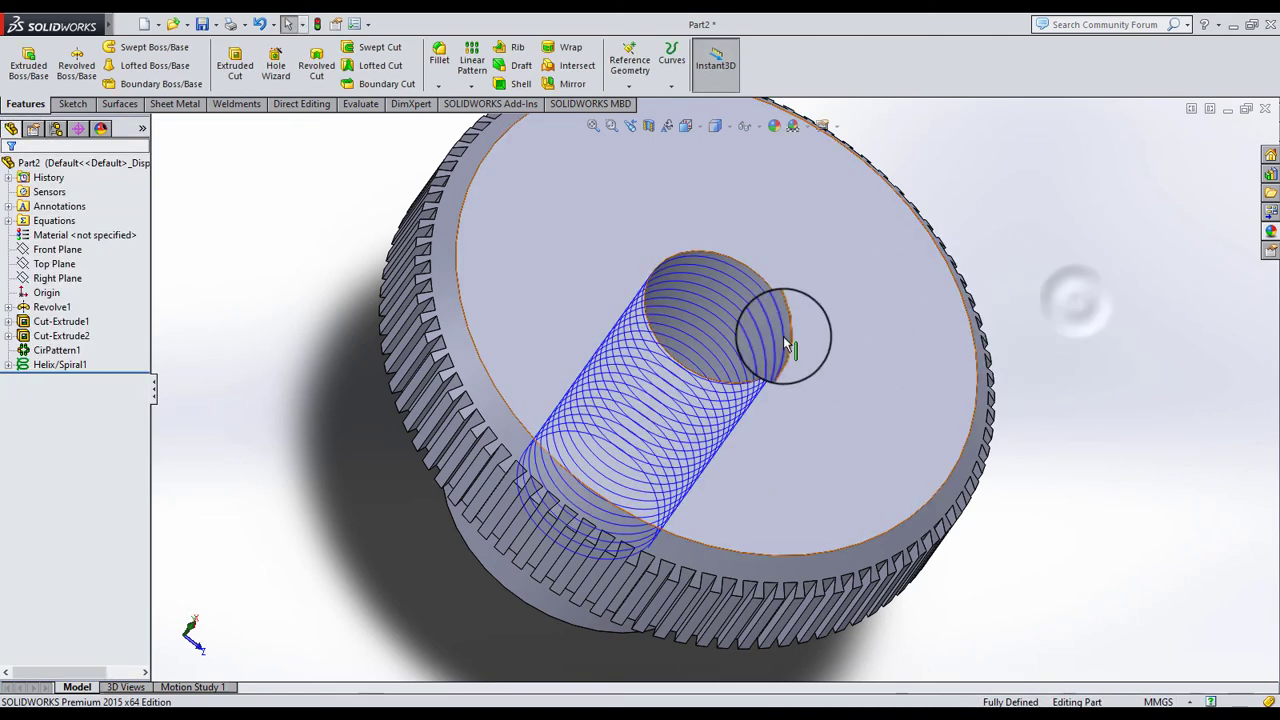
pyautogui.scroll(10, 785, 345)
pyautogui.scroll(-5, 785, 360)
pyautogui.scroll(-5, 785, 360)
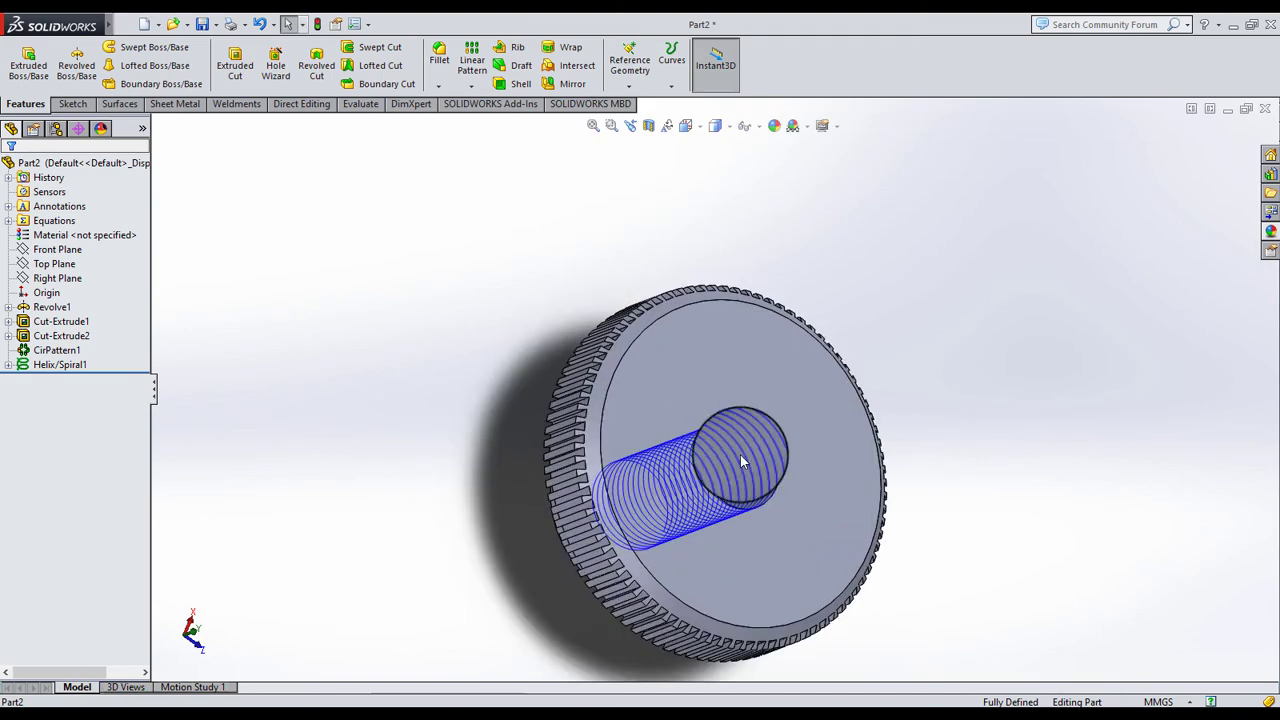
pyautogui.moveTo(740, 454)
pyautogui.mouseDown(button='middle')
pyautogui.moveTo(578, 466)
pyautogui.moveTo(651, 491)
pyautogui.moveTo(729, 586)
pyautogui.moveTo(623, 509)
pyautogui.moveTo(722, 577)
pyautogui.mouseUp(button='middle')
pyautogui.scroll(-5, 543, 343)
pyautogui.scroll(-3, 566, 371)
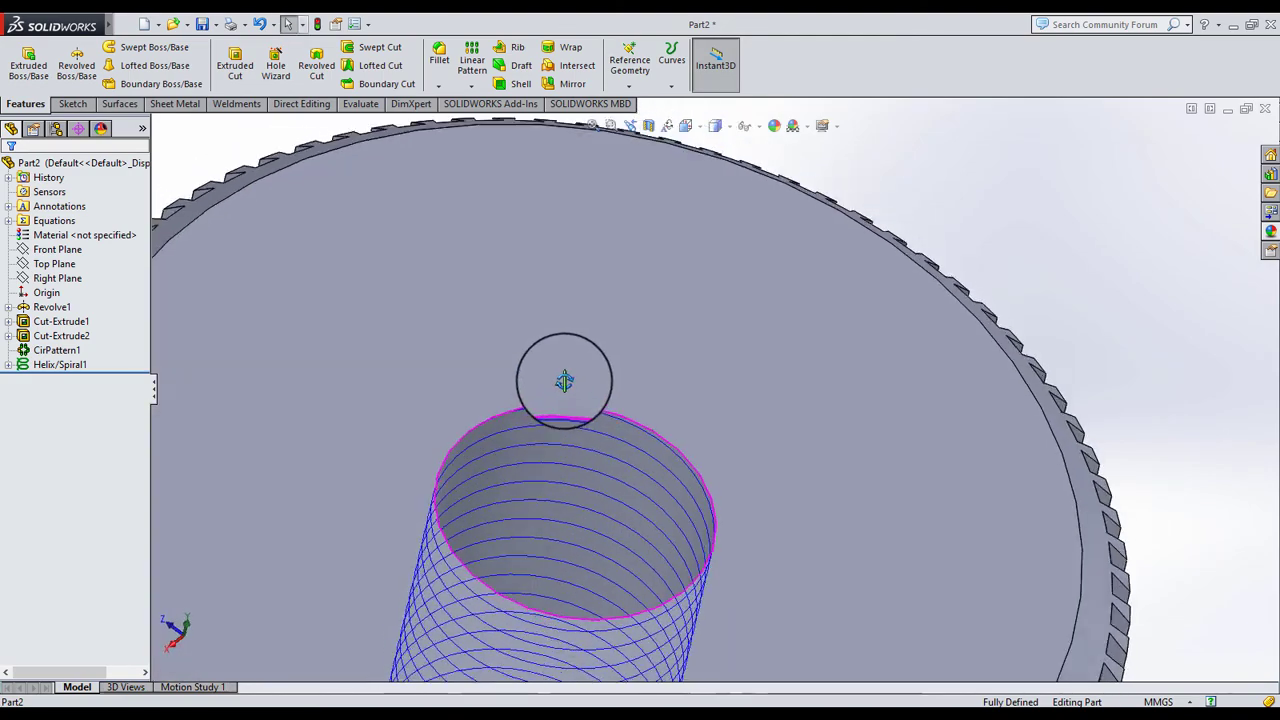
# Create Plane1 through the helix start point, perpendicular to the bore edge, and select it
pyautogui.click(469, 430)
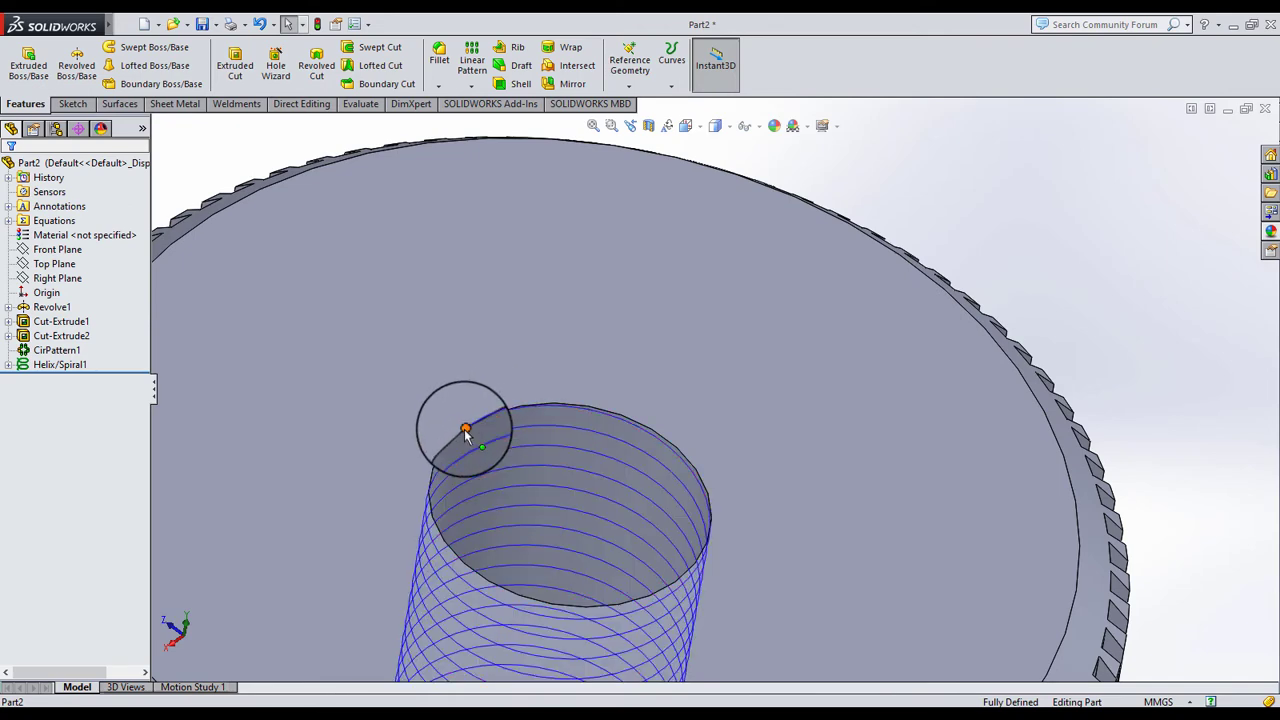
pyautogui.click(628, 66)
pyautogui.click(645, 100)
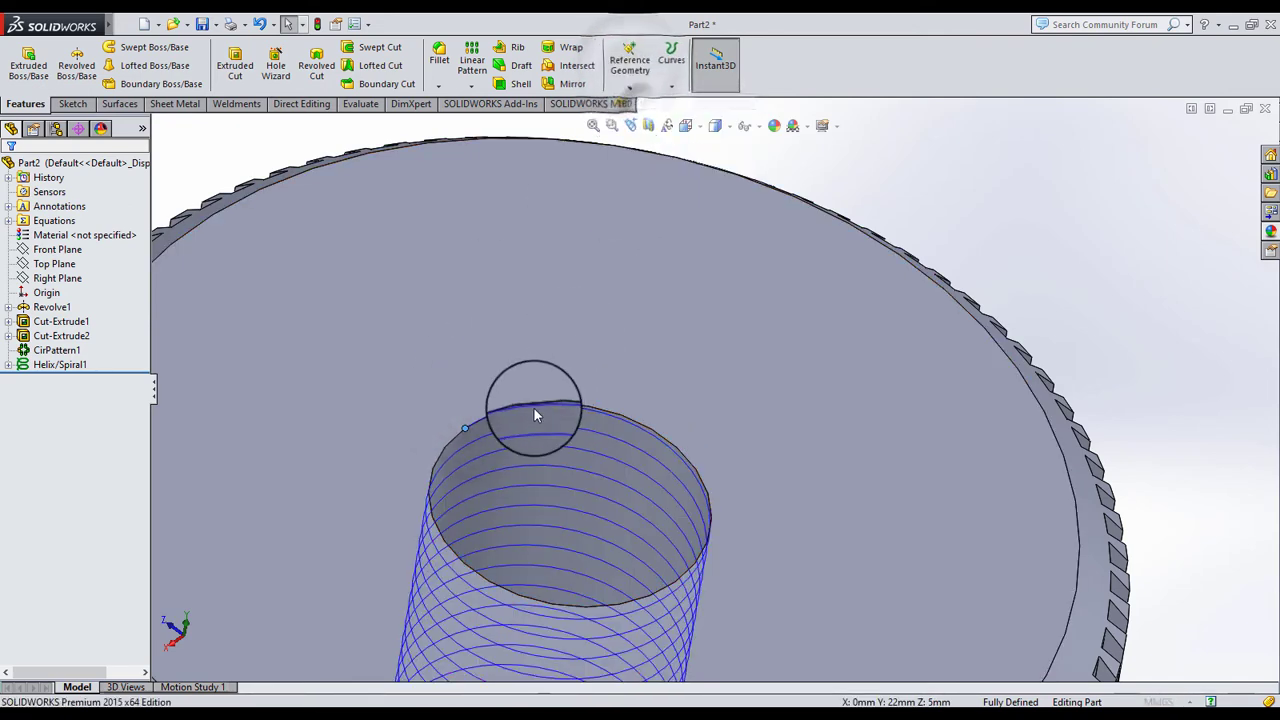
pyautogui.click(590, 416)
pyautogui.click(9, 168)
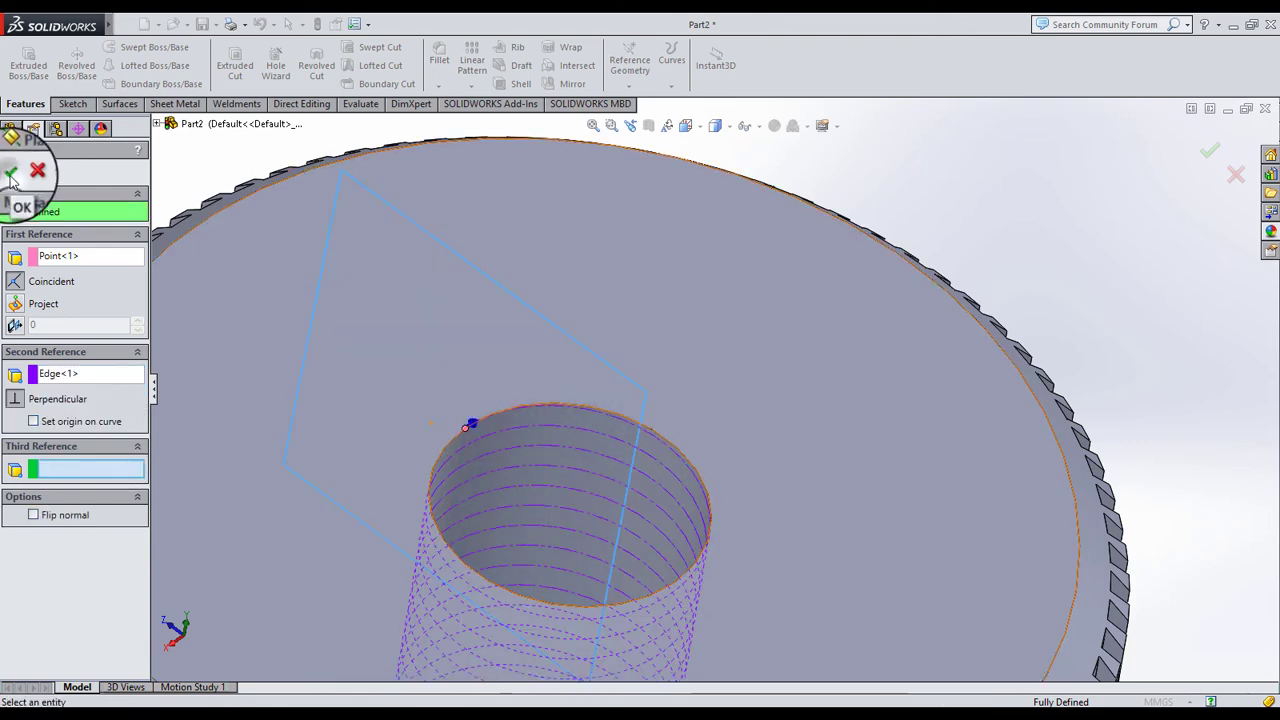
pyautogui.click(44, 378)
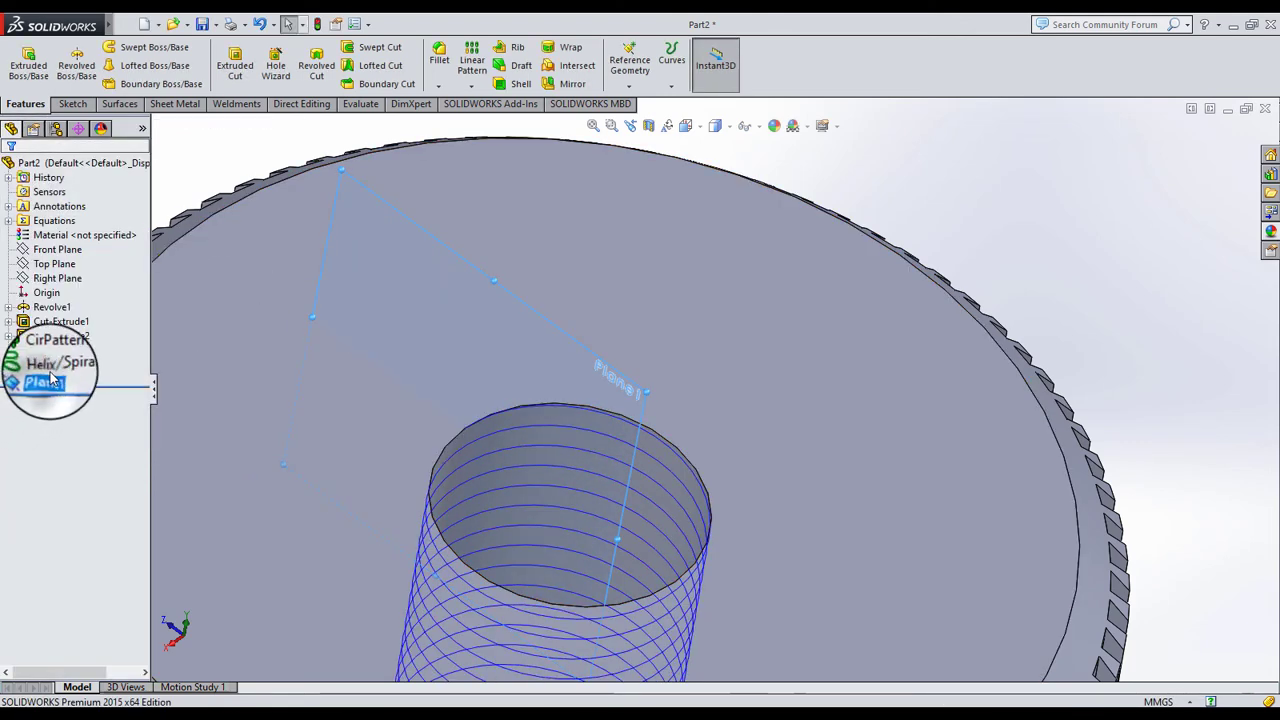
pyautogui.click(50, 379)
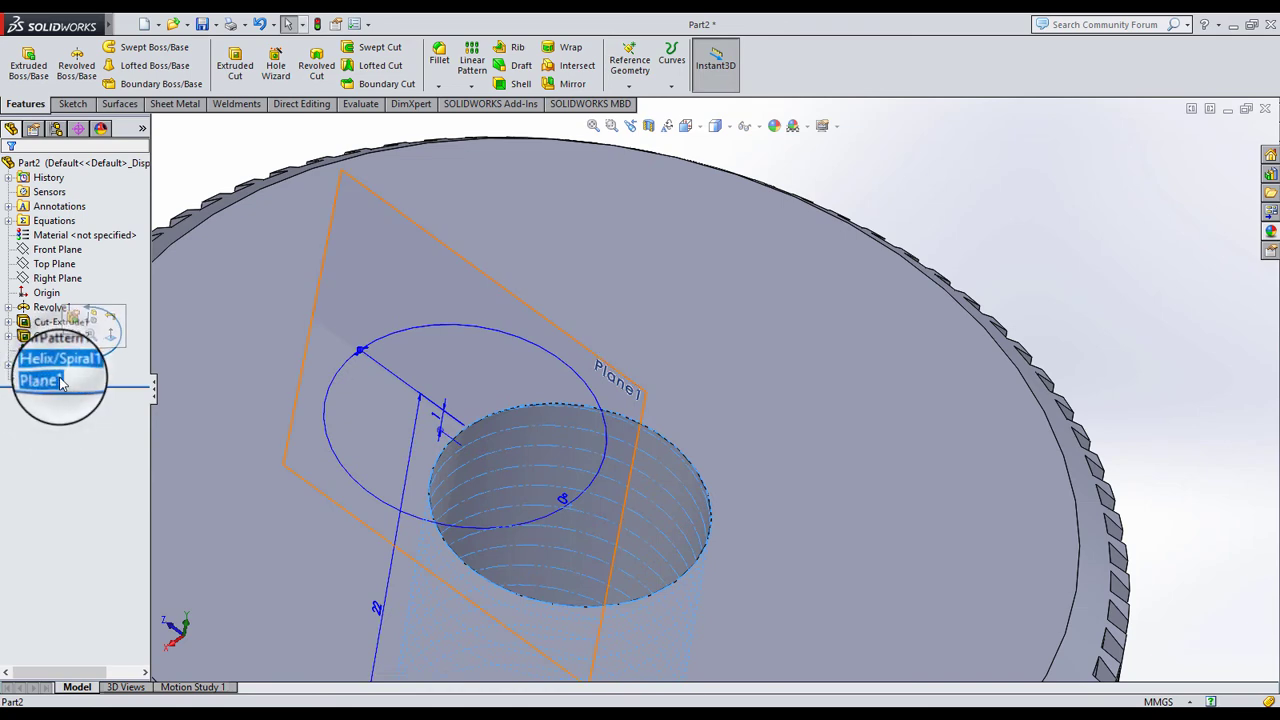
pyautogui.click(42, 379)
# Sketch on Plane1 in a Normal To view and draw a closed triangular thread profile
pyautogui.rightClick(42, 379)
pyautogui.click(72, 352)
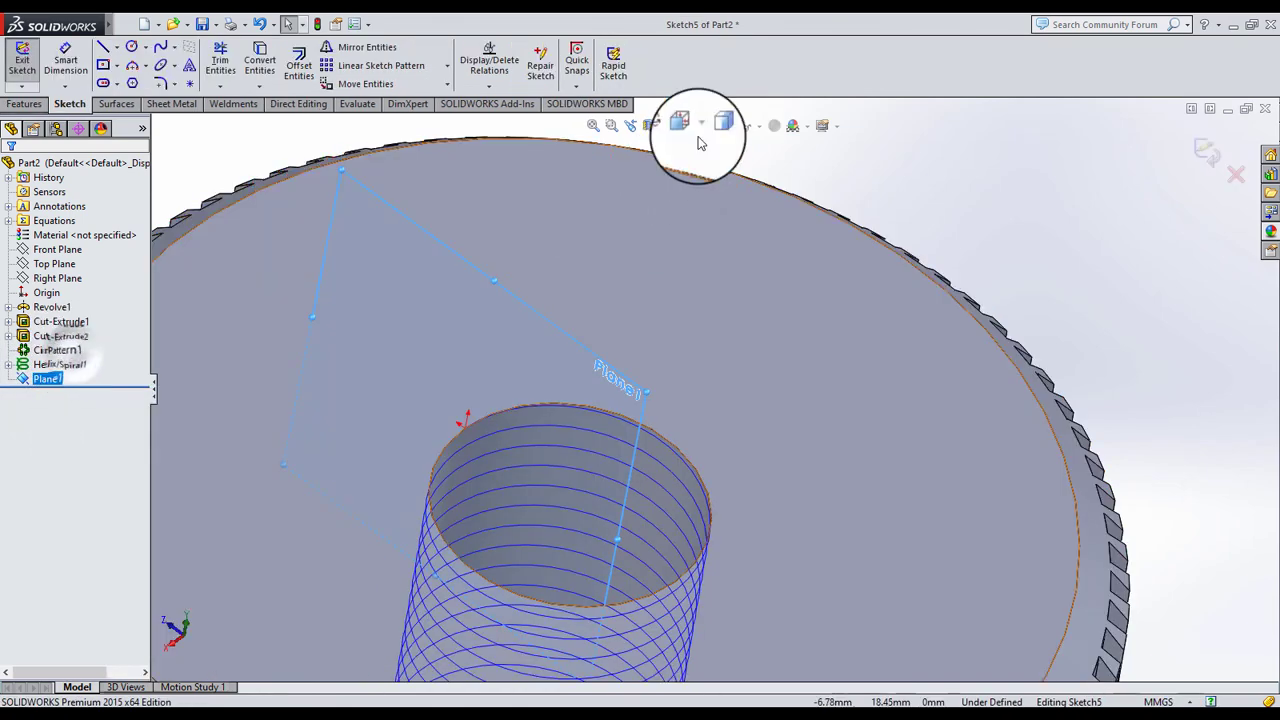
pyautogui.click(708, 130)
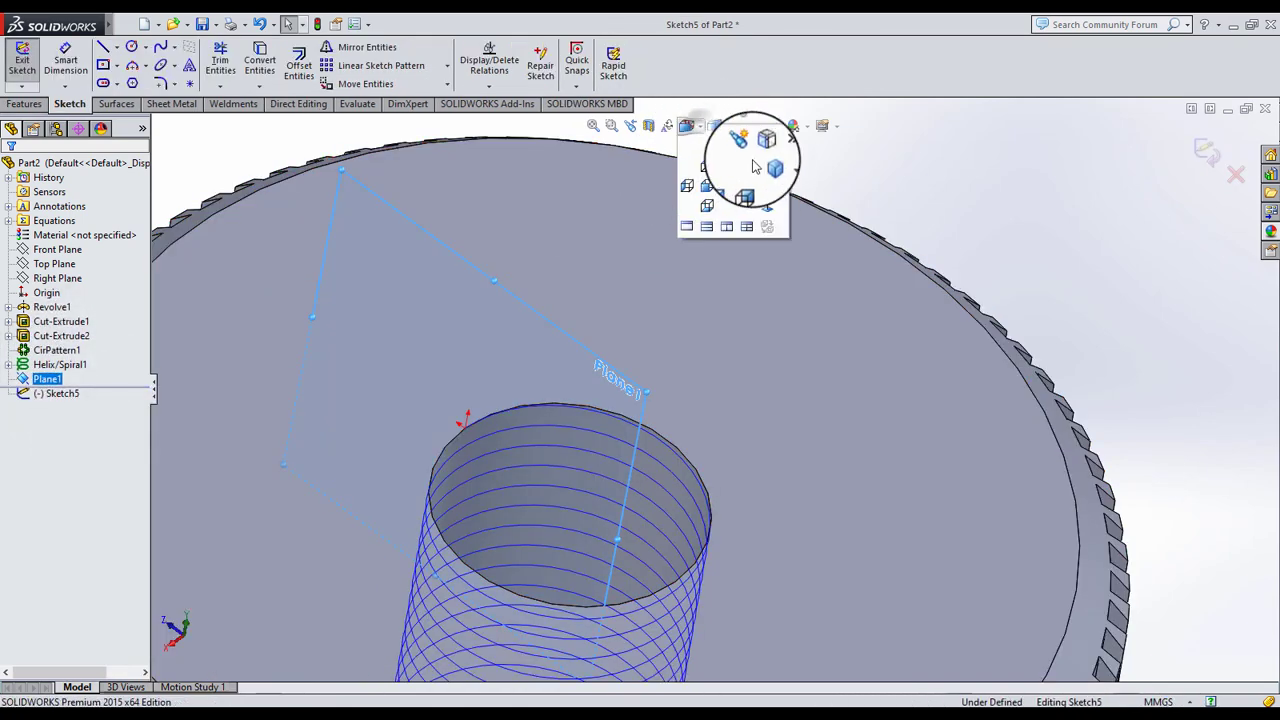
pyautogui.click(765, 230)
pyautogui.scroll(-5, 835, 305)
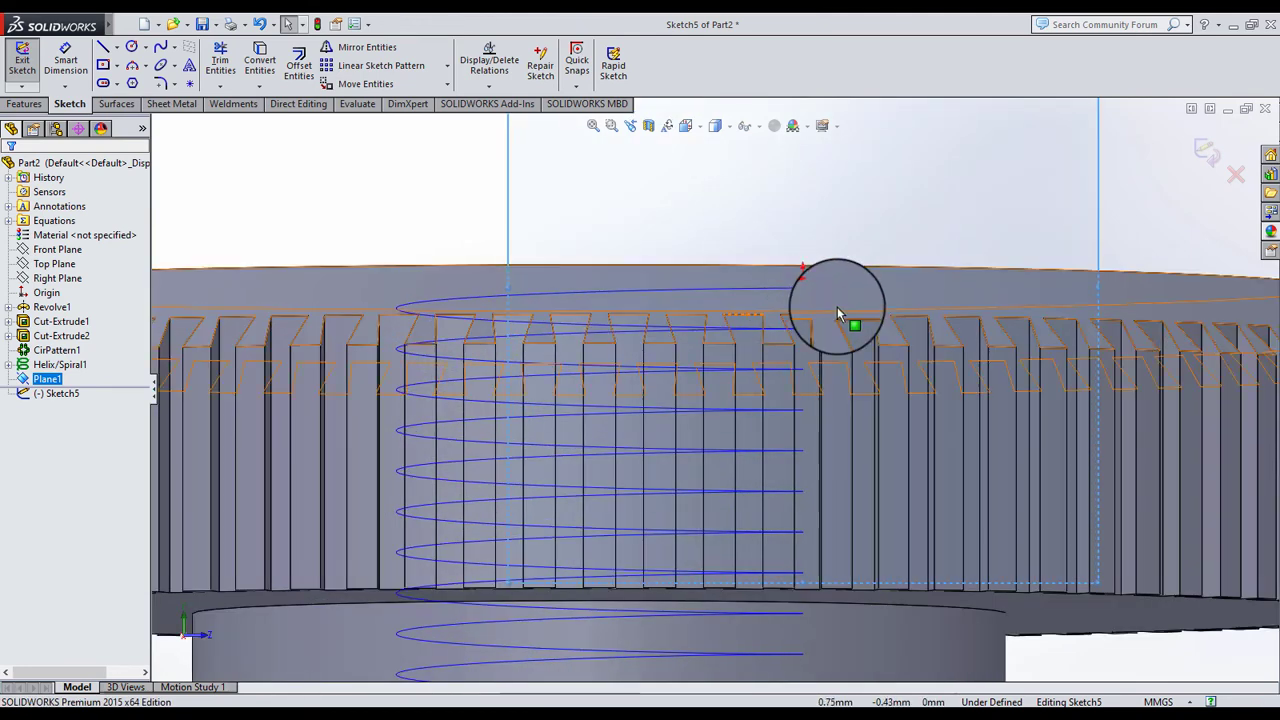
pyautogui.scroll(-5, 850, 305)
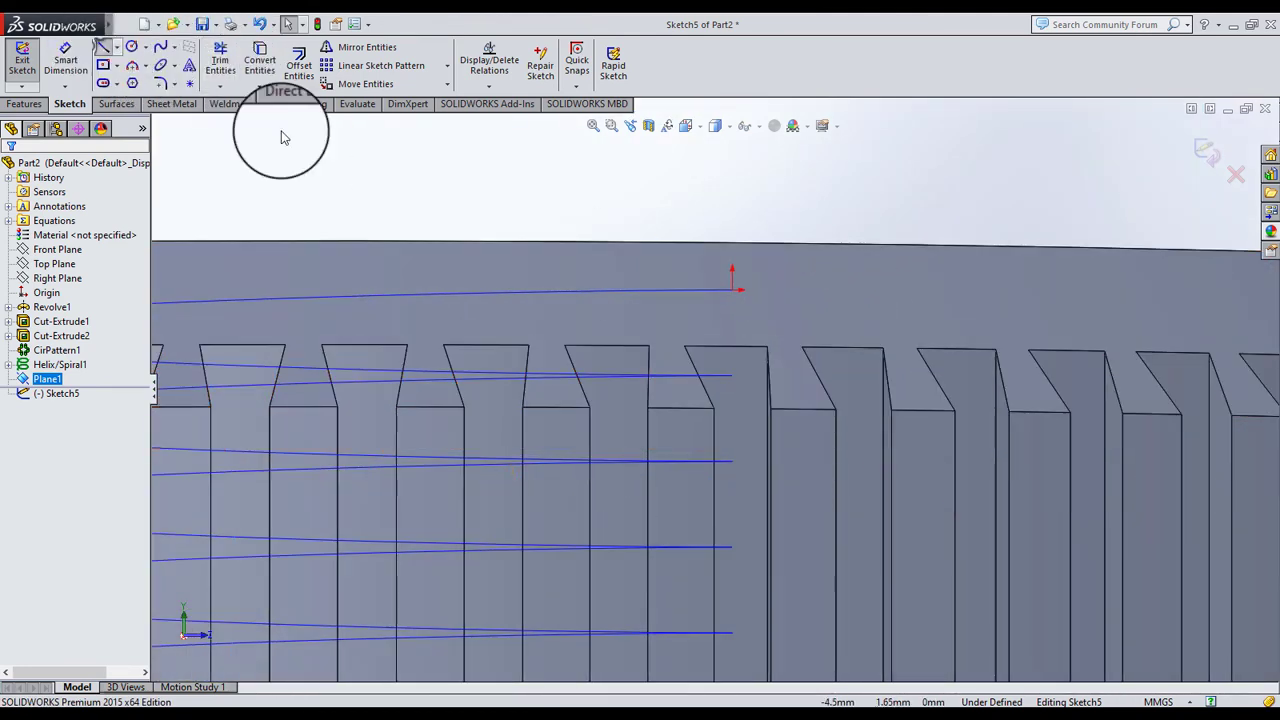
pyautogui.click(690, 228)
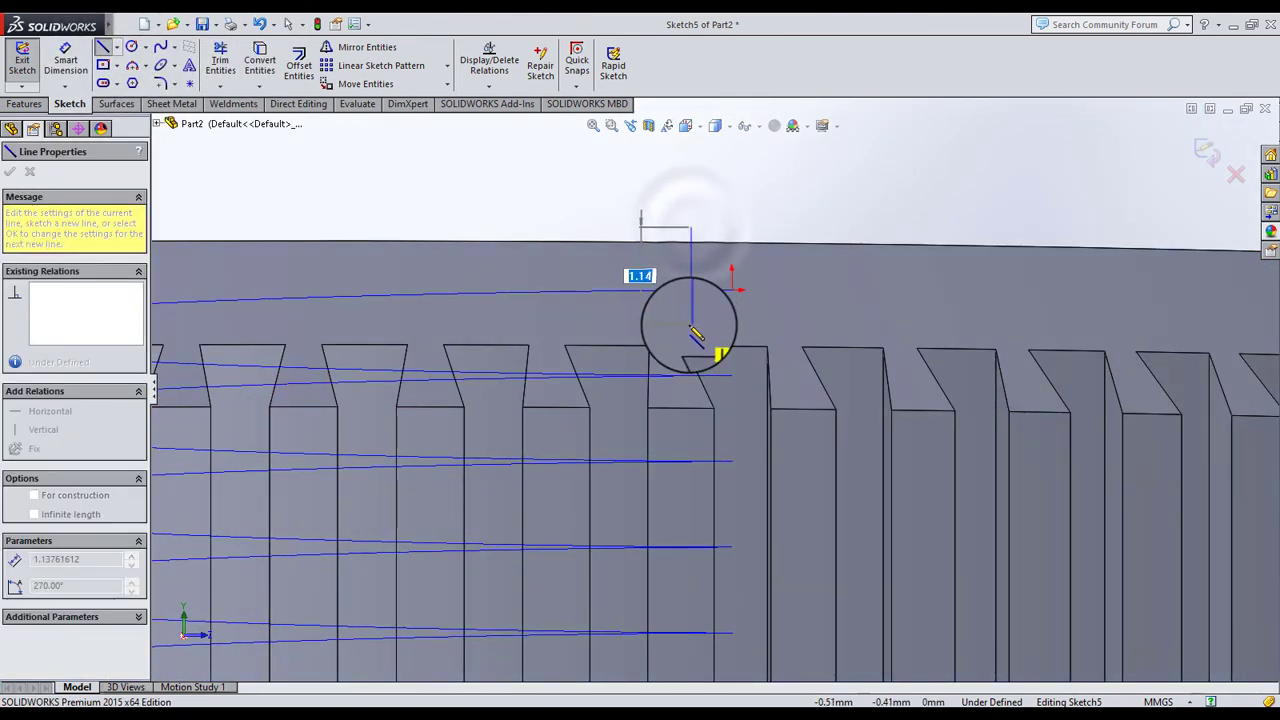
pyautogui.click(690, 325)
pyautogui.click(813, 301)
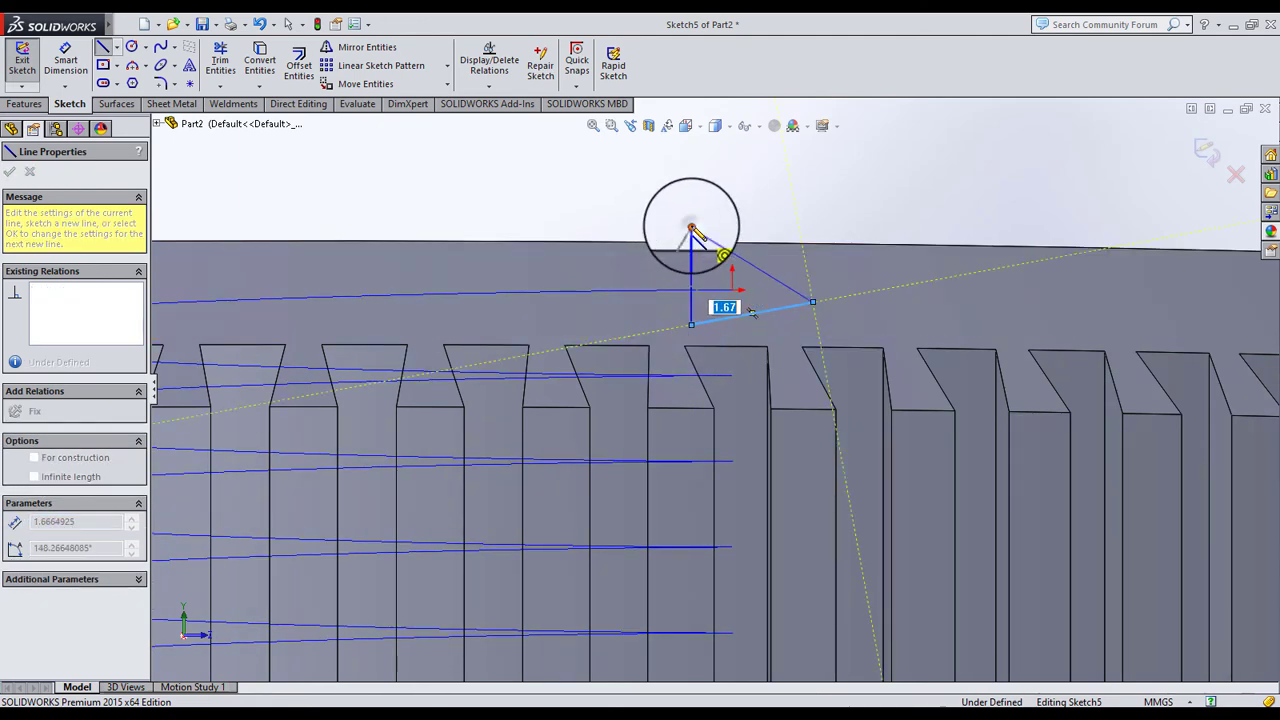
pyautogui.click(690, 228)
# Add a horizontal centerline from the tip and make the slanted sides symmetric about it
pyautogui.click(116, 47)
pyautogui.click(134, 49)
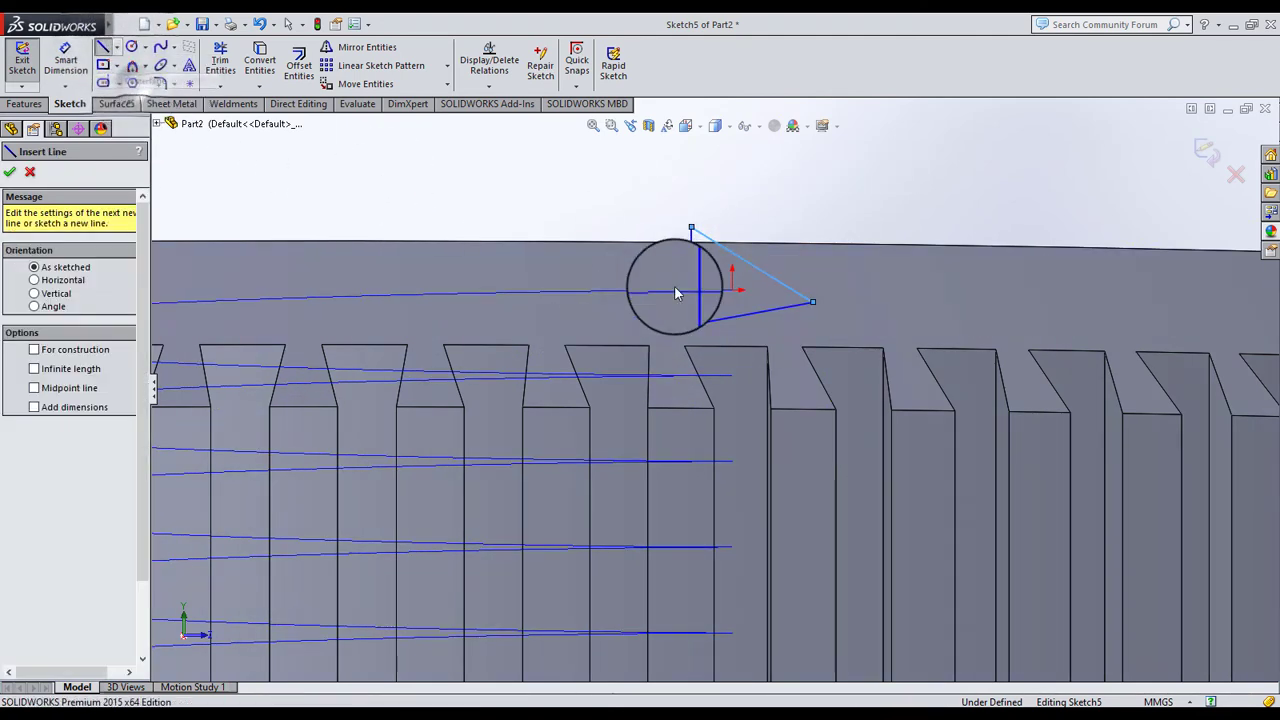
pyautogui.click(813, 301)
pyautogui.click(650, 301)
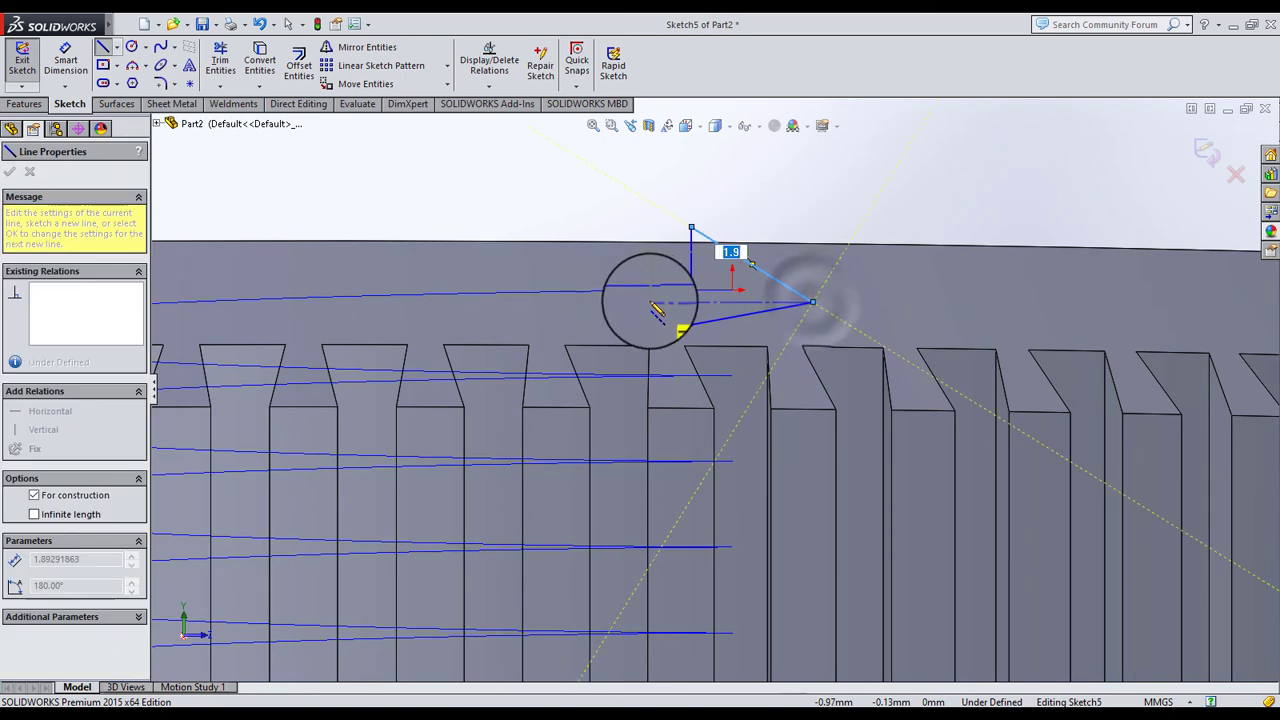
pyautogui.click(288, 27)
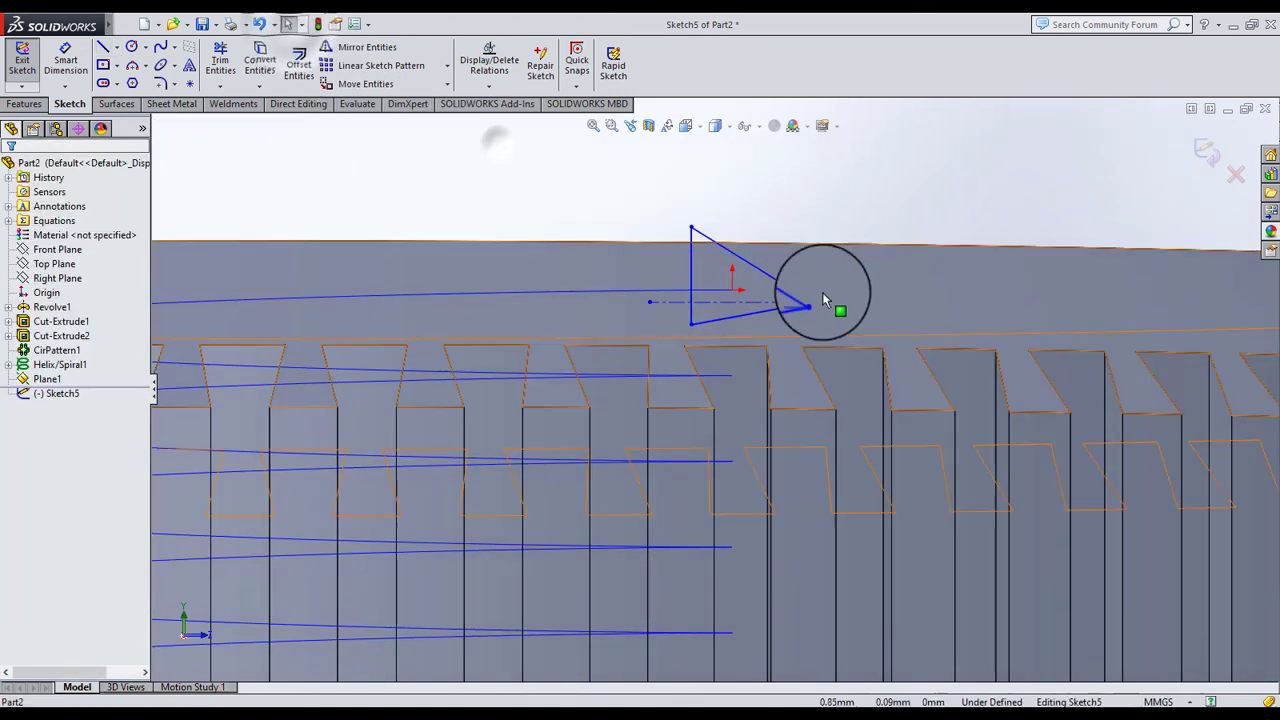
pyautogui.click(743, 317)
pyautogui.keyDown('ctrl'); pyautogui.click(763, 275); pyautogui.keyUp('ctrl')
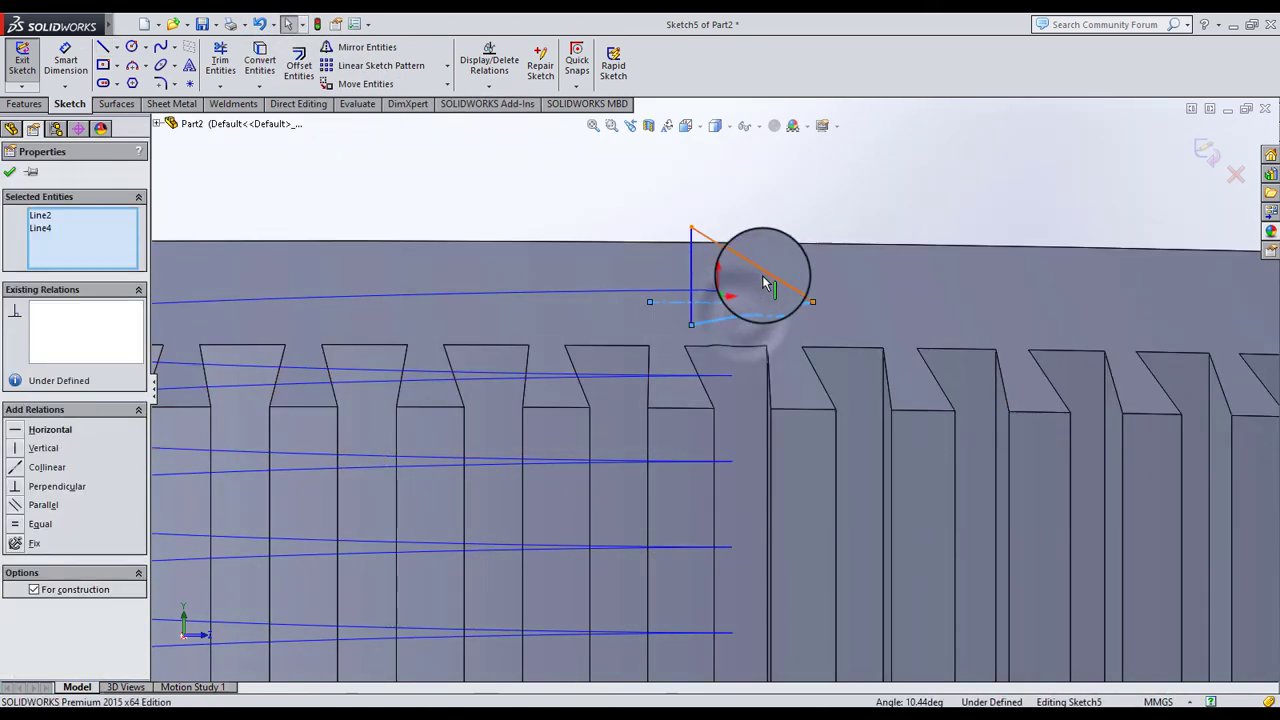
pyautogui.click(45, 524)
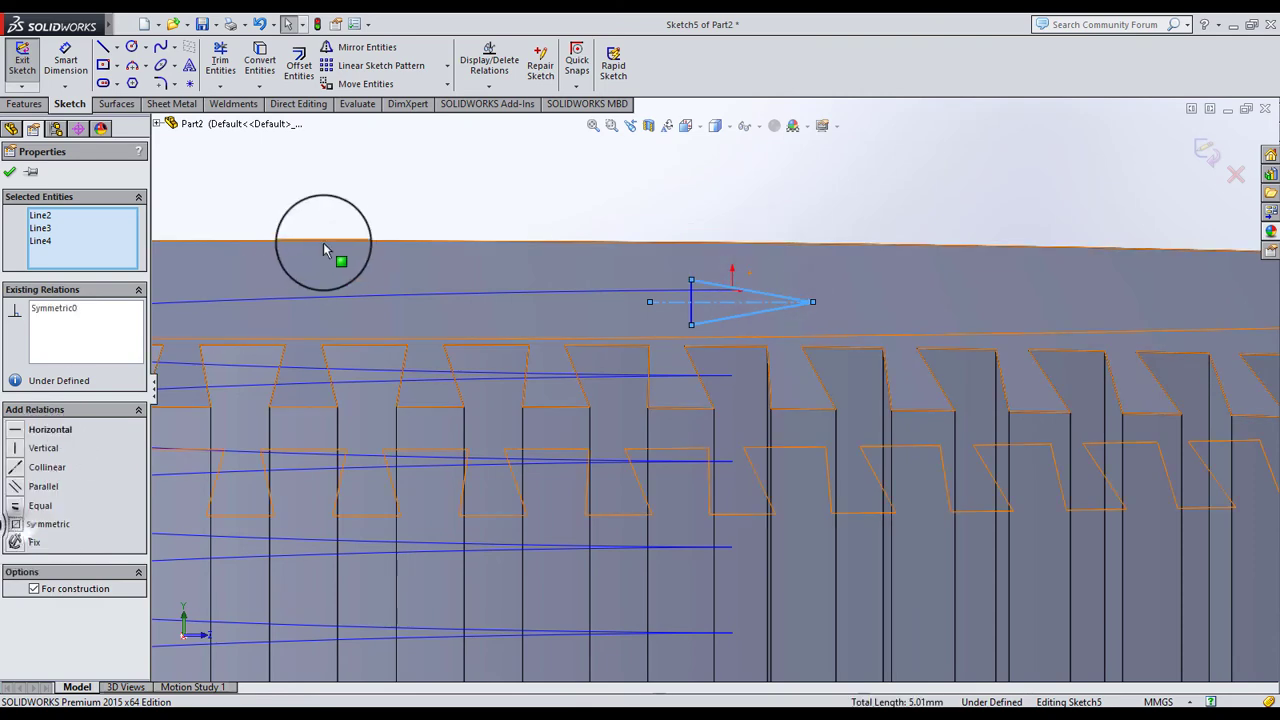
pyautogui.click(65, 58)
pyautogui.scroll(-2, 714, 291)
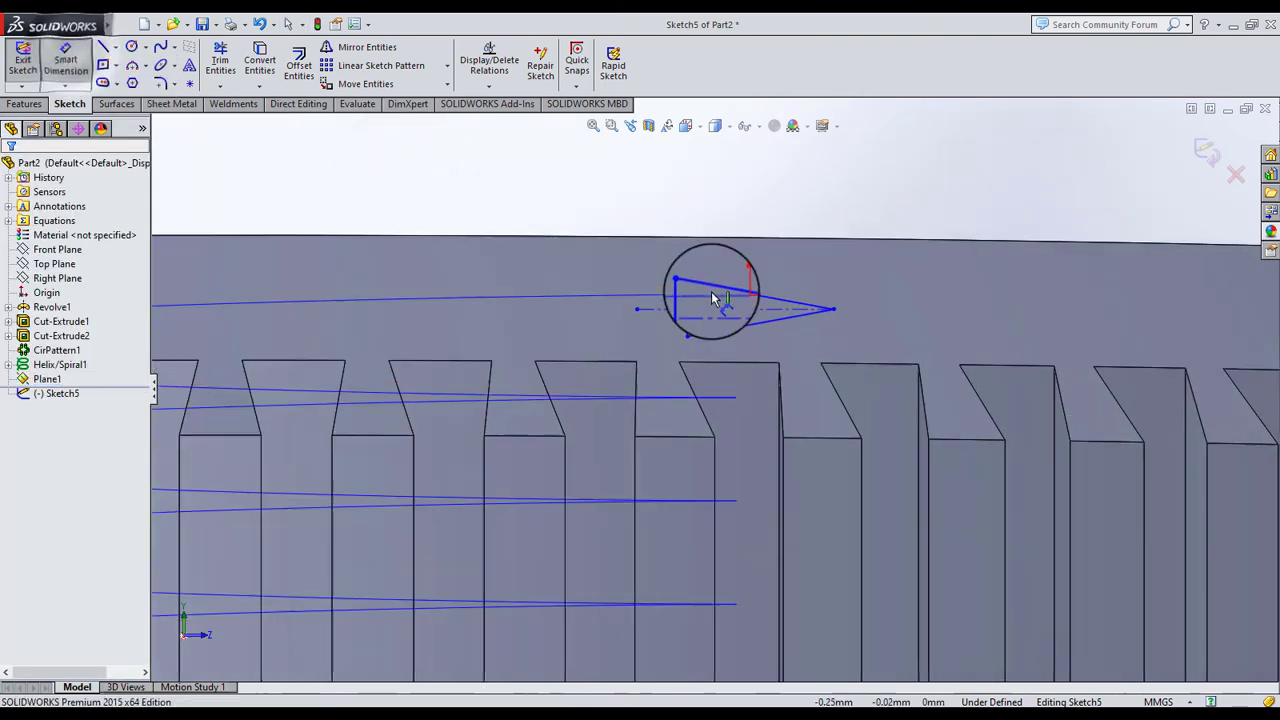
pyautogui.scroll(-2, 680, 315)
# Dimension the vertical side and a 1.50 tip-to-side length, then set the side to 2.00
pyautogui.click(660, 320)
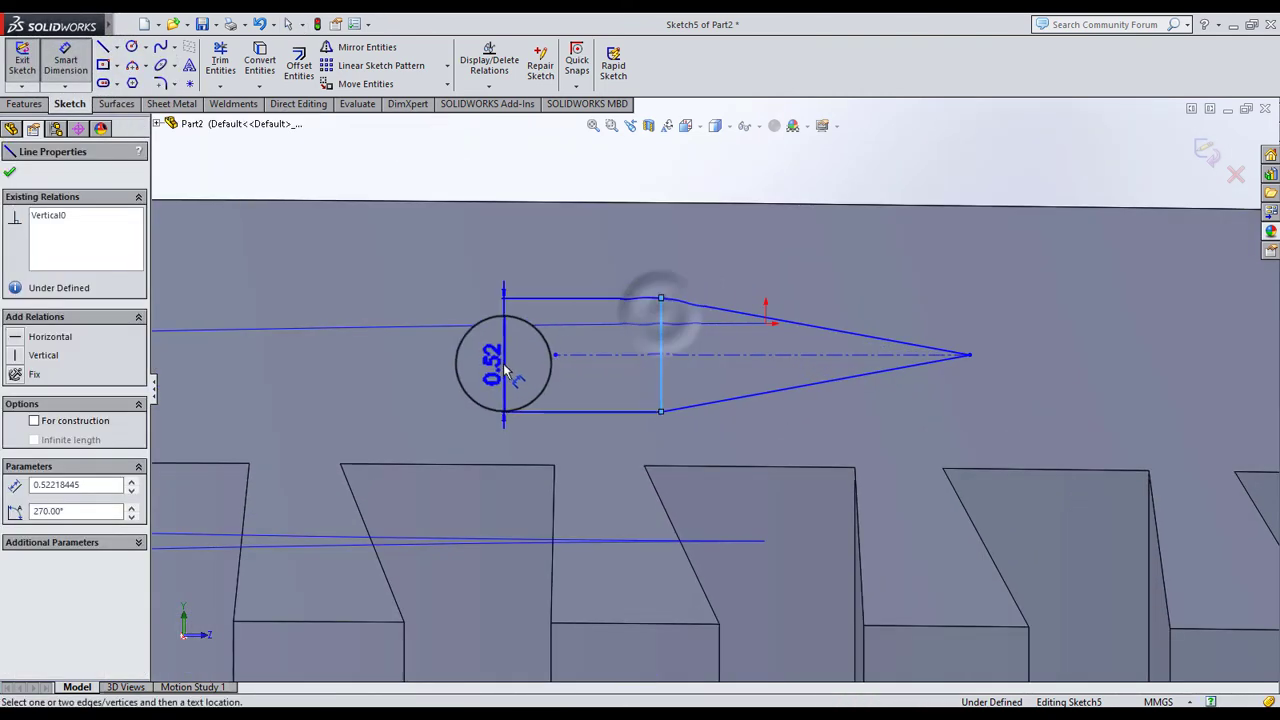
pyautogui.click(505, 370)
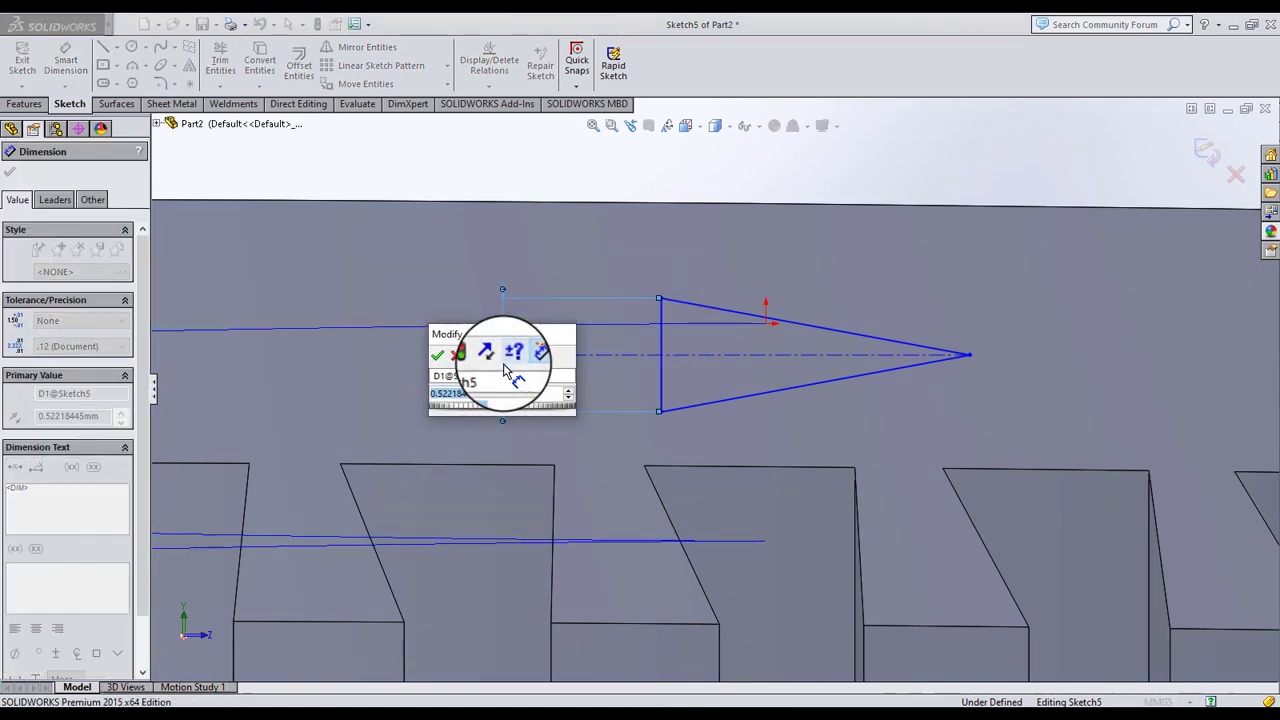
pyautogui.write('1')
pyautogui.press('Return')
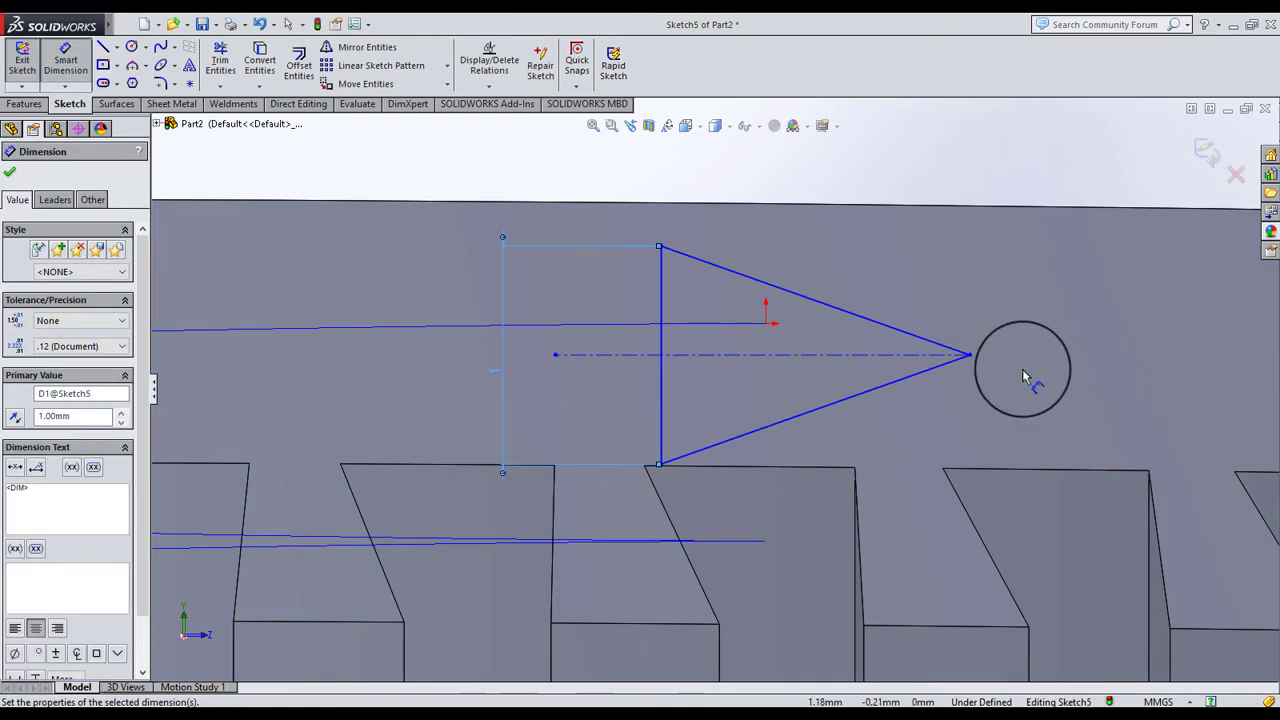
pyautogui.click(970, 356)
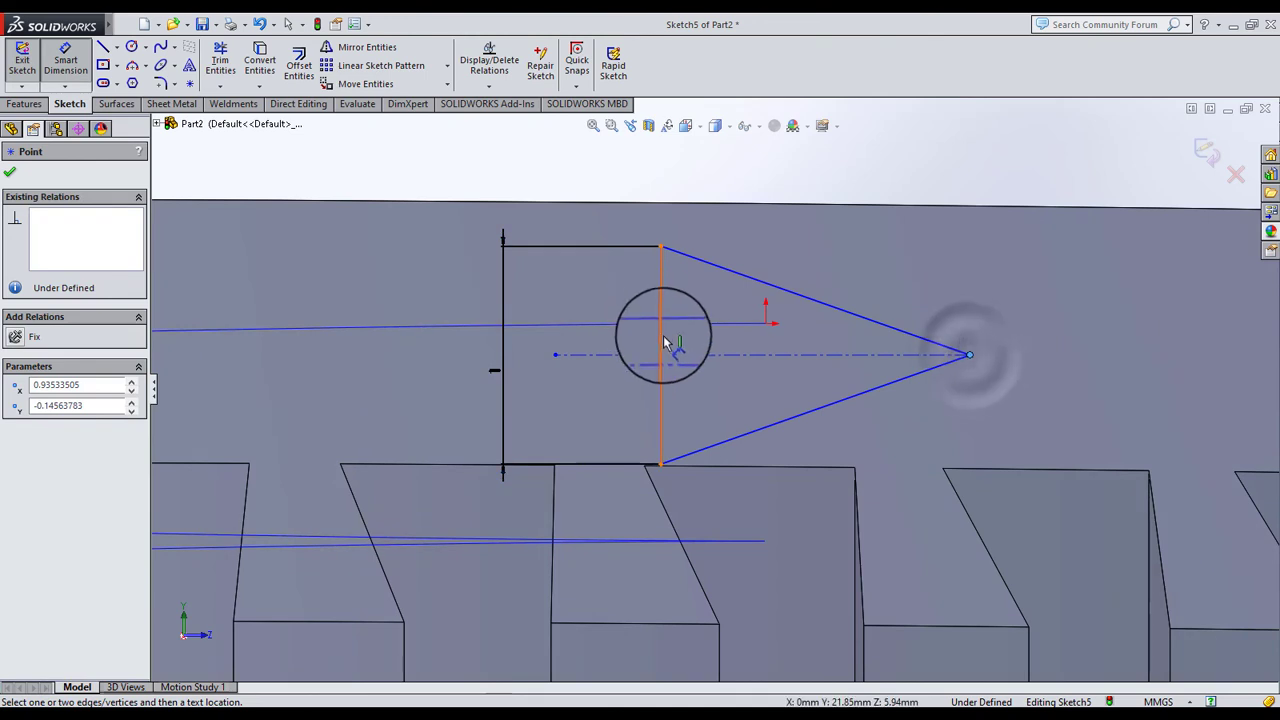
pyautogui.click(665, 345)
pyautogui.click(702, 383)
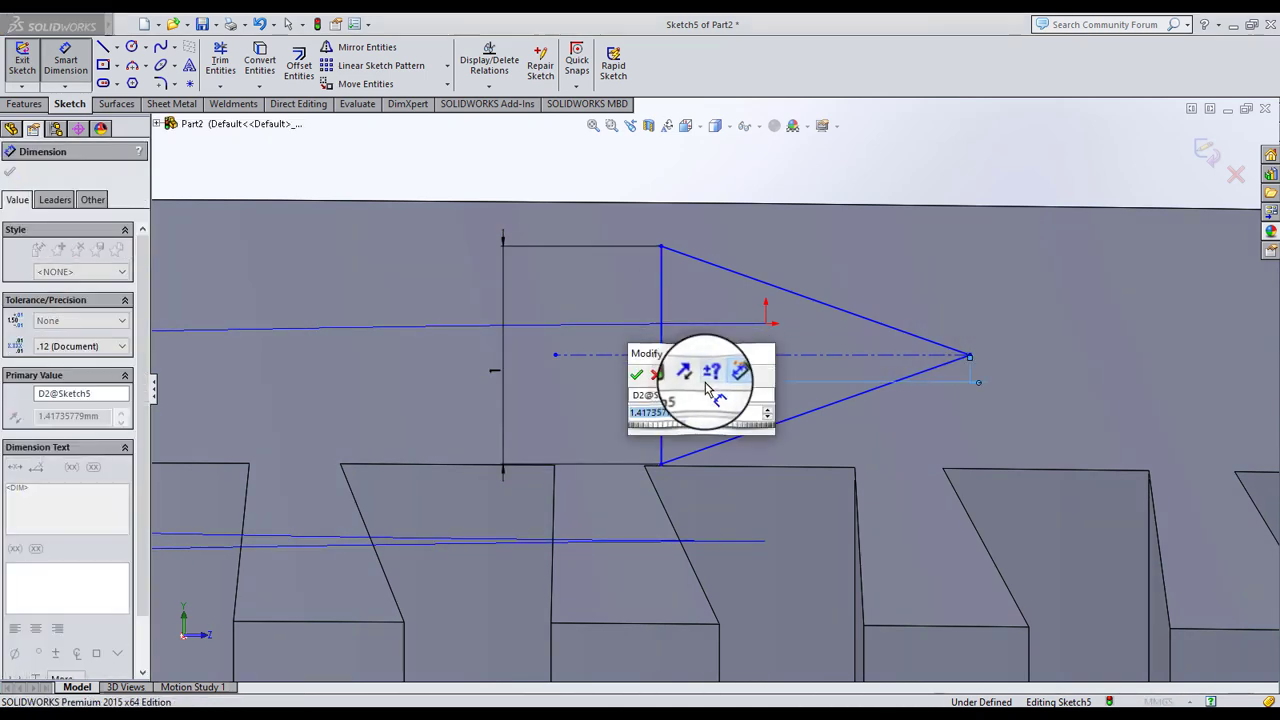
pyautogui.write('1.50')
pyautogui.press('Return')
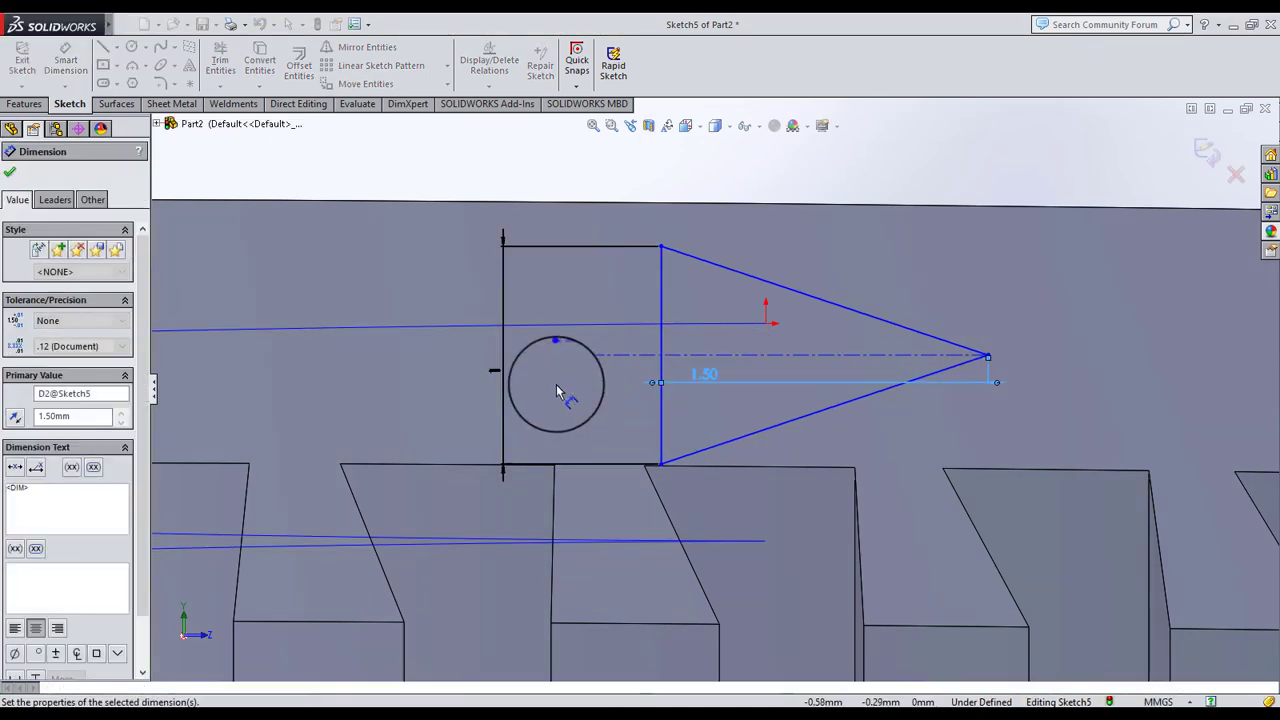
pyautogui.click(501, 362)
pyautogui.write('2')
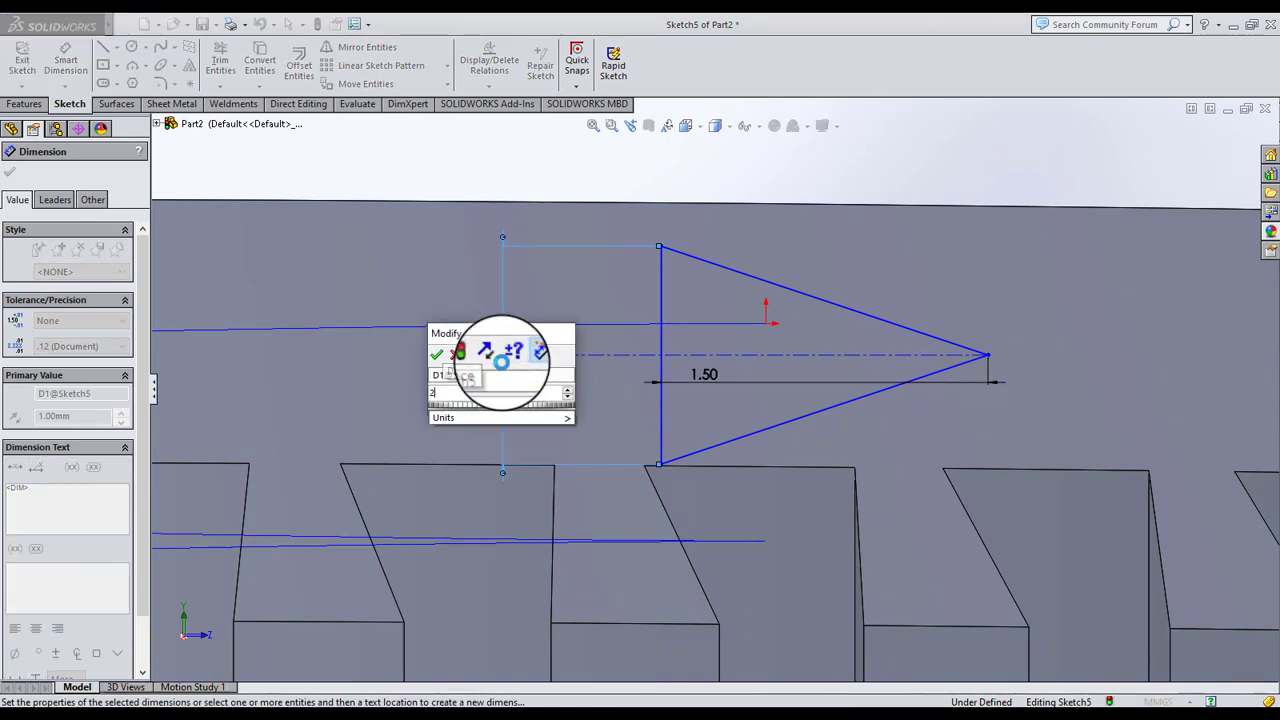
pyautogui.press('Return')
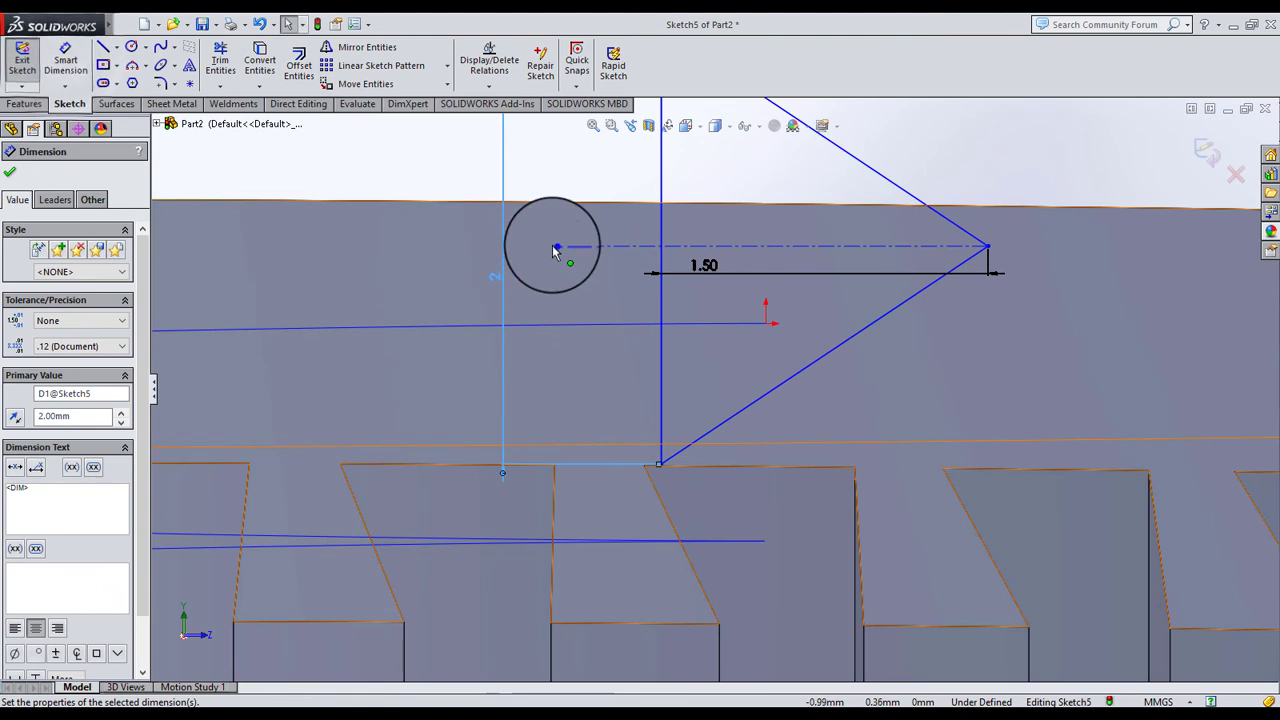
# Snap the centerline end to the vertical side and add a point 0.50 from it
pyautogui.moveTo(556, 250); pyautogui.dragTo(668, 260)
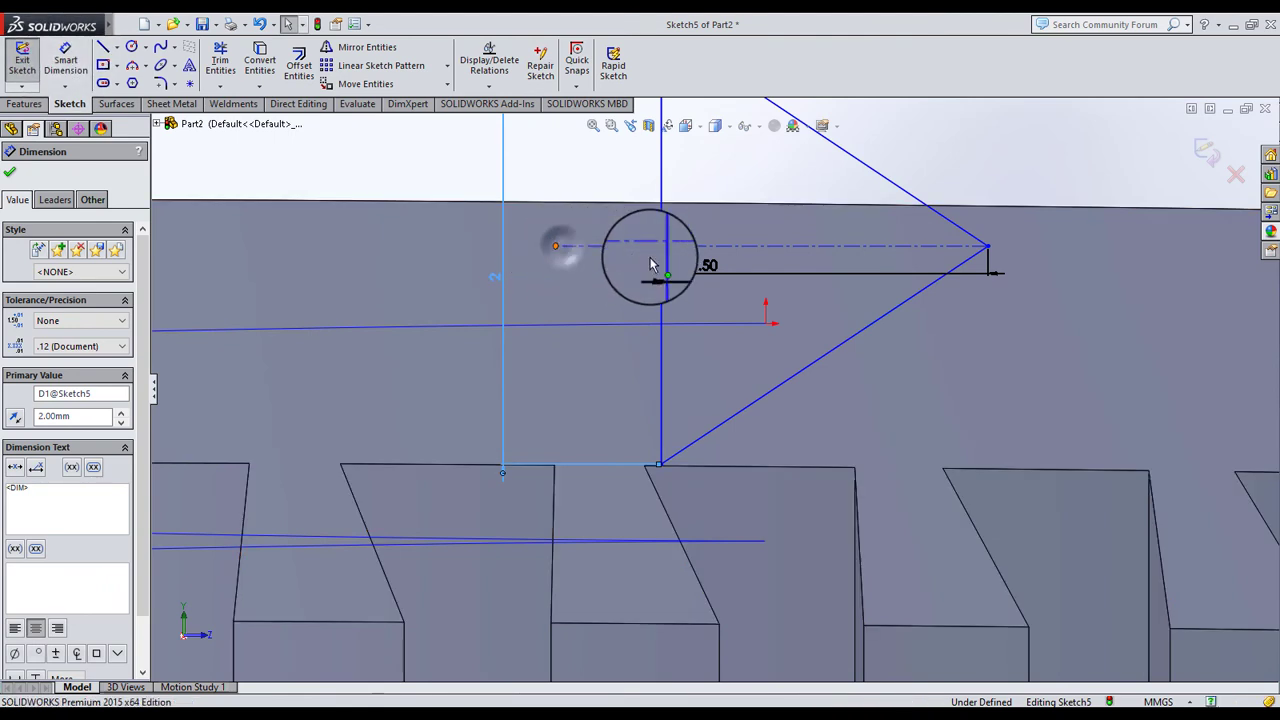
pyautogui.click(600, 163)
pyautogui.click(190, 85)
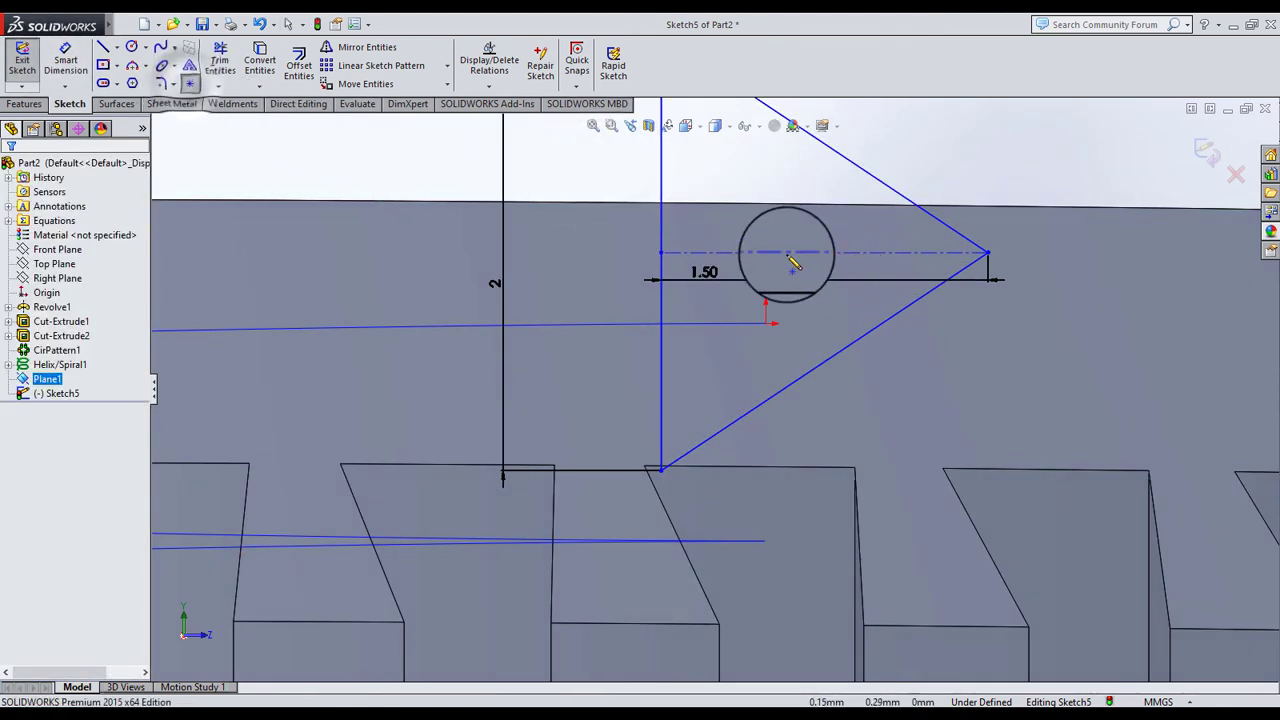
pyautogui.click(777, 252)
pyautogui.click(66, 62)
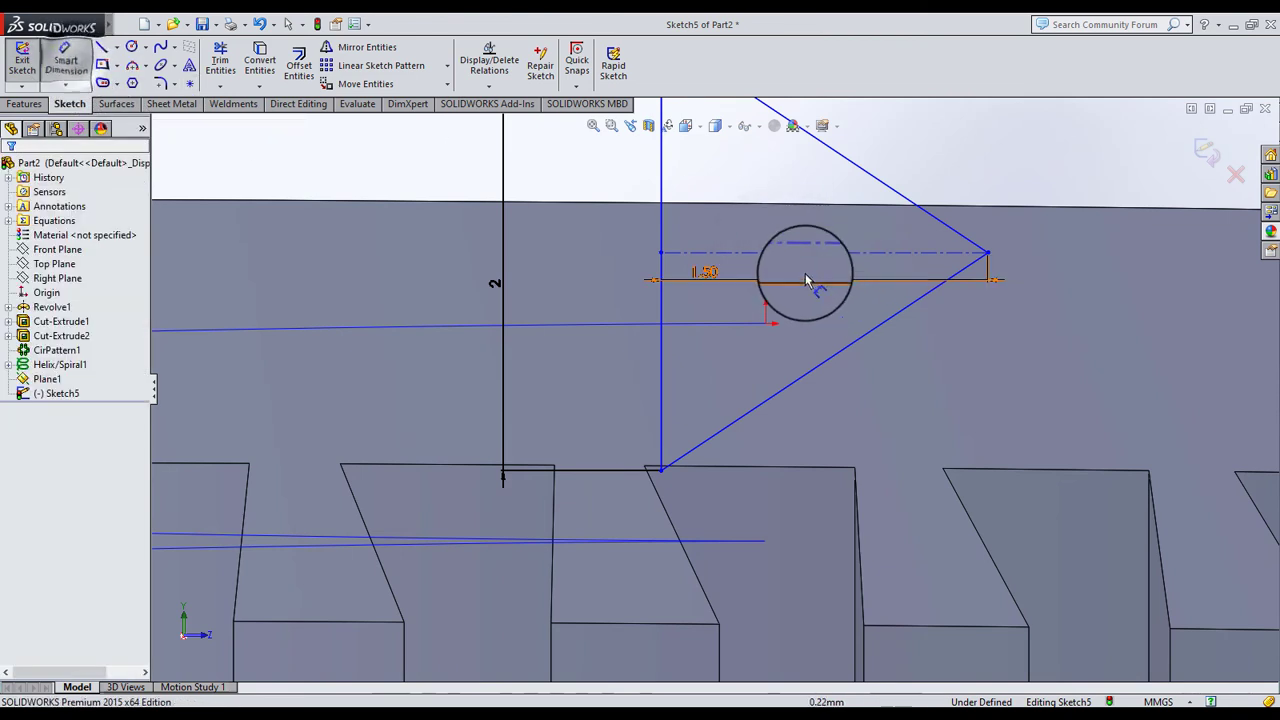
pyautogui.click(776, 253)
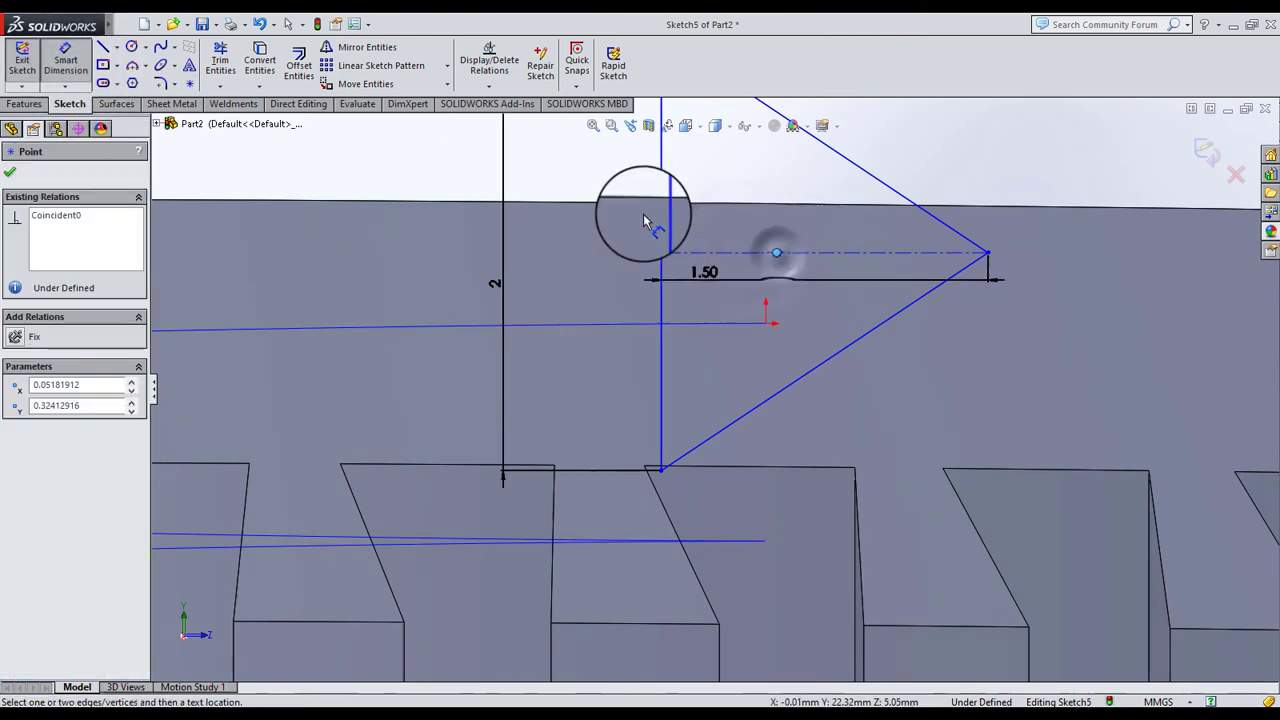
pyautogui.click(665, 232)
pyautogui.click(728, 240)
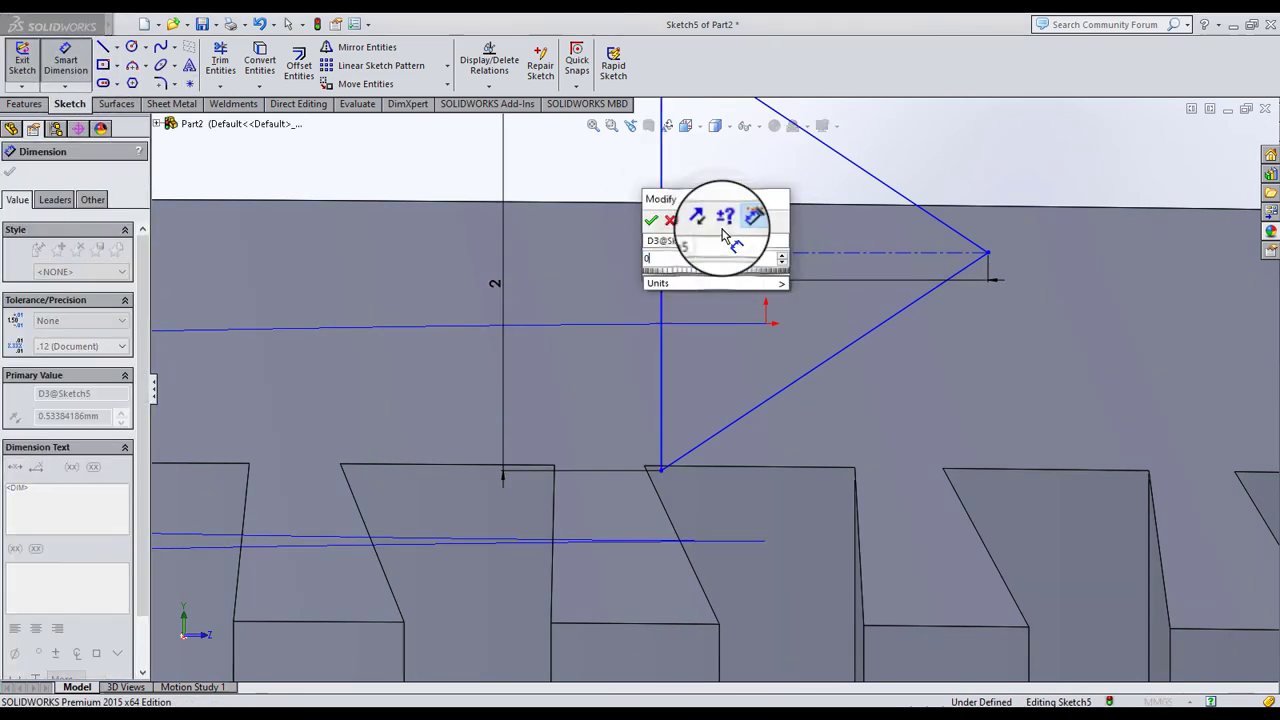
pyautogui.write('0.5')
pyautogui.press('Return')
pyautogui.click(589, 188)
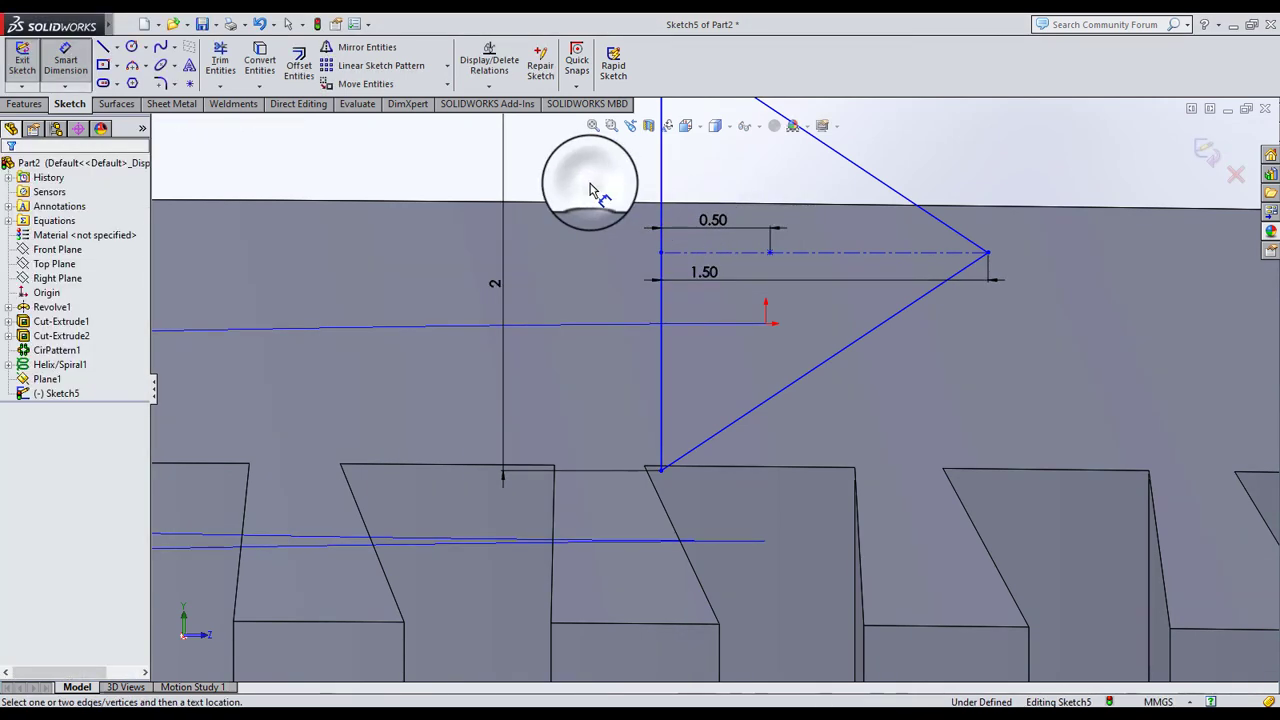
# Pierce the centerline point onto the helix
pyautogui.click(770, 252)
pyautogui.keyDown('ctrl'); pyautogui.click(740, 325); pyautogui.keyUp('ctrl')
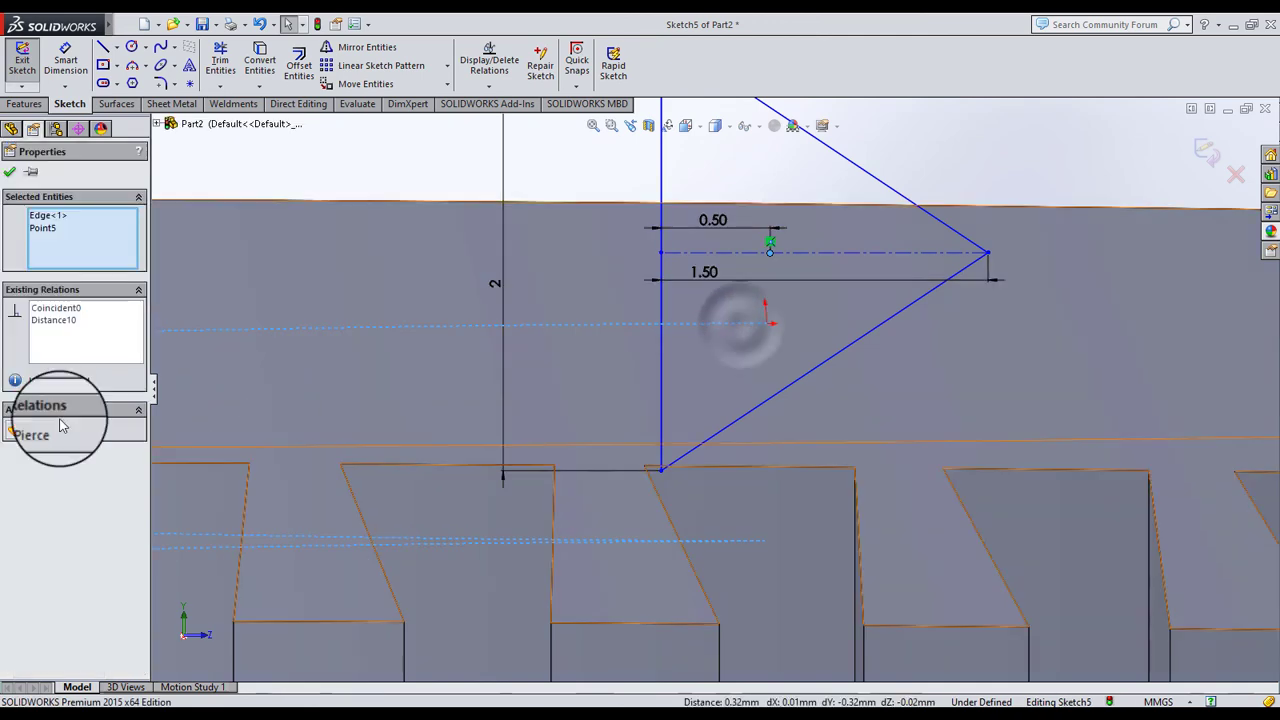
pyautogui.click(40, 432)
pyautogui.click(559, 237)
pyautogui.moveTo(559, 237); pyautogui.dragTo(700, 243, button='middle')
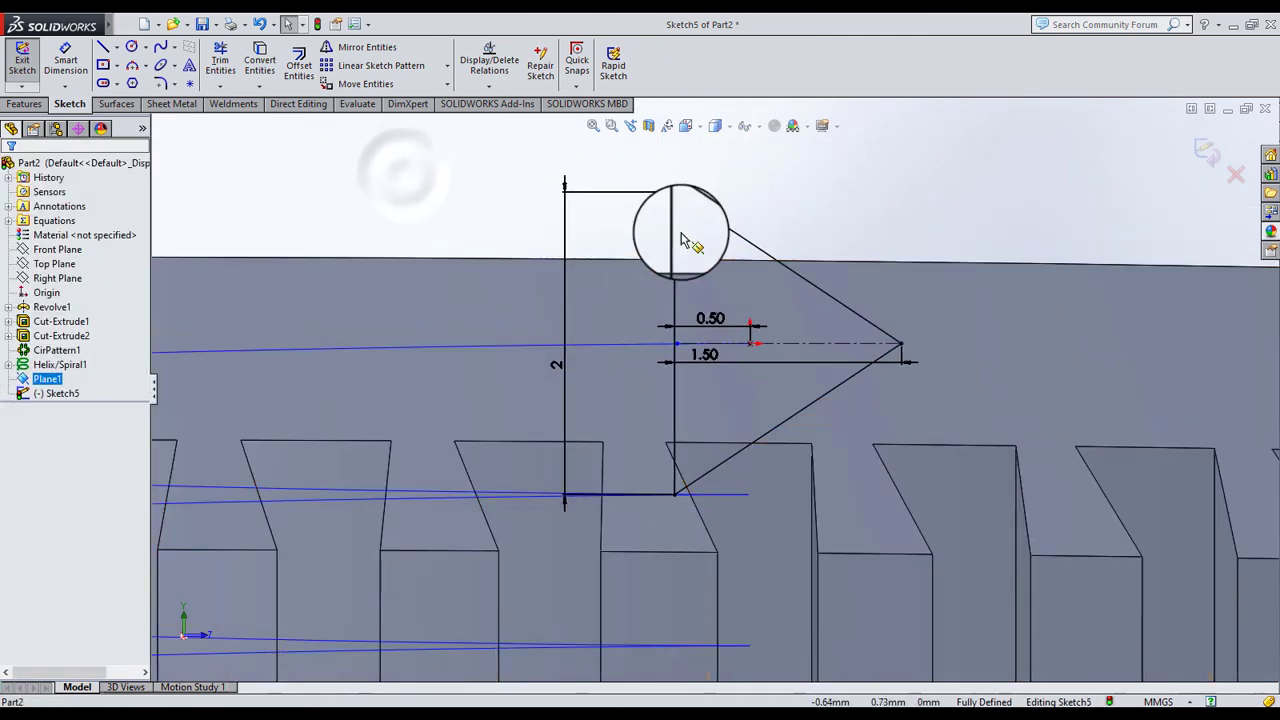
# Change the profile height to 1.00 and exit the sketch
pyautogui.doubleClick(556, 364)
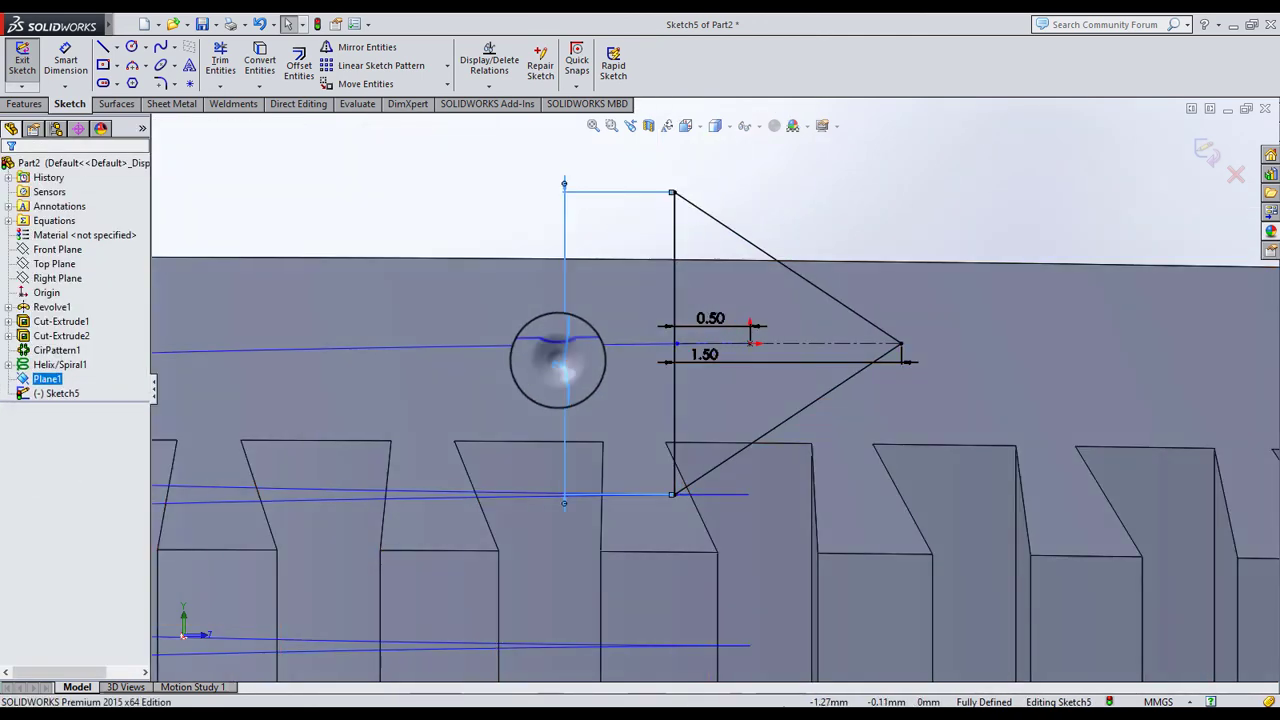
pyautogui.write('1.5')
pyautogui.press('Return')
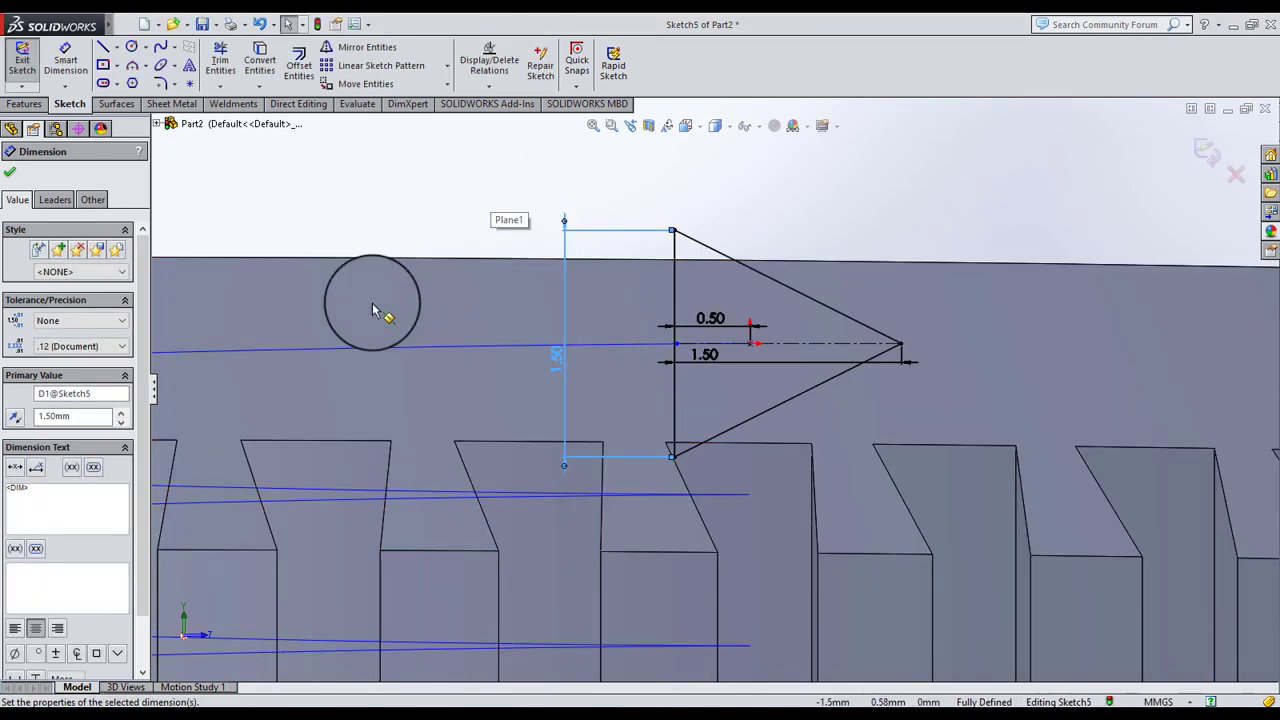
pyautogui.doubleClick(557, 360)
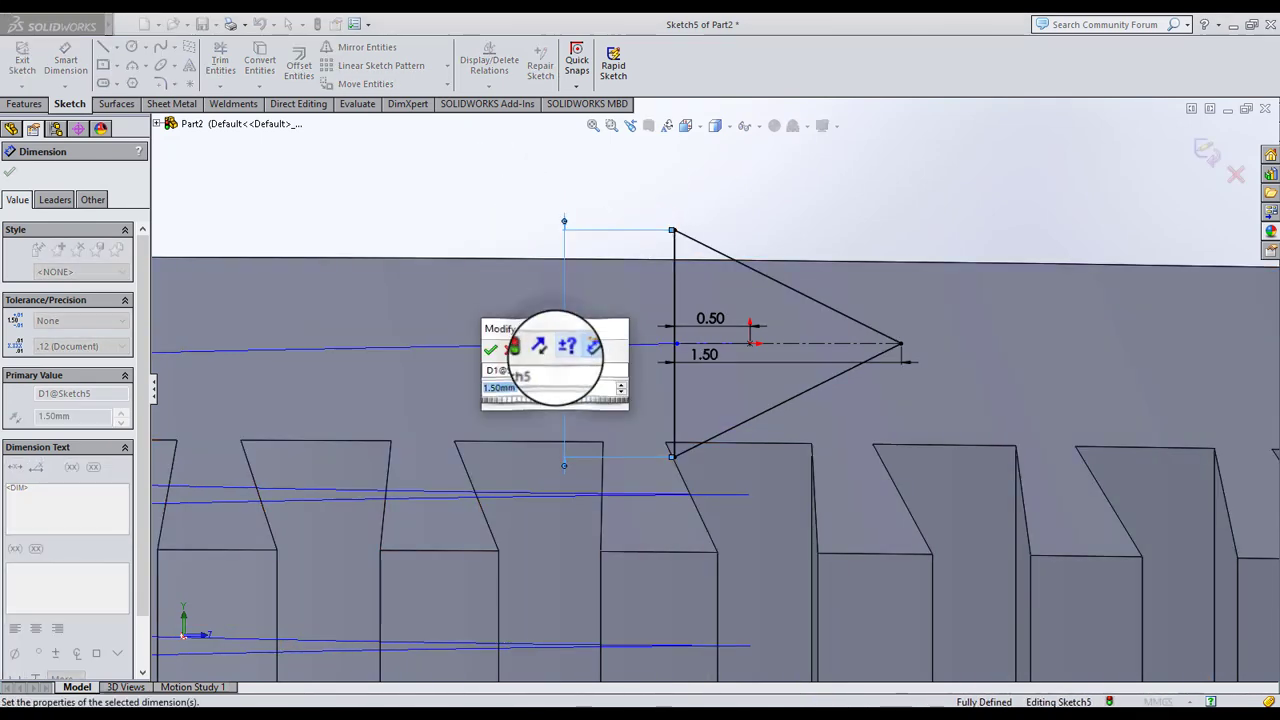
pyautogui.write('1')
pyautogui.press('Return')
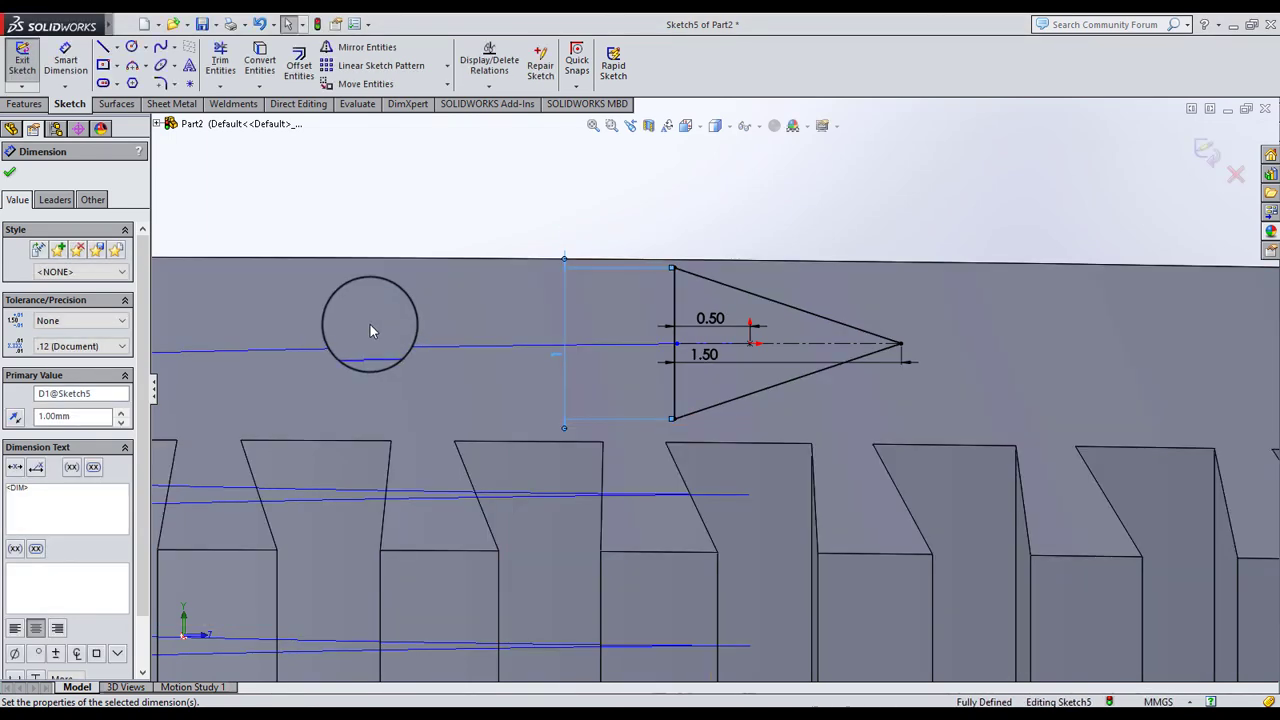
pyautogui.click(672, 199)
pyautogui.moveTo(800, 334); pyautogui.dragTo(797, 352, button='middle')
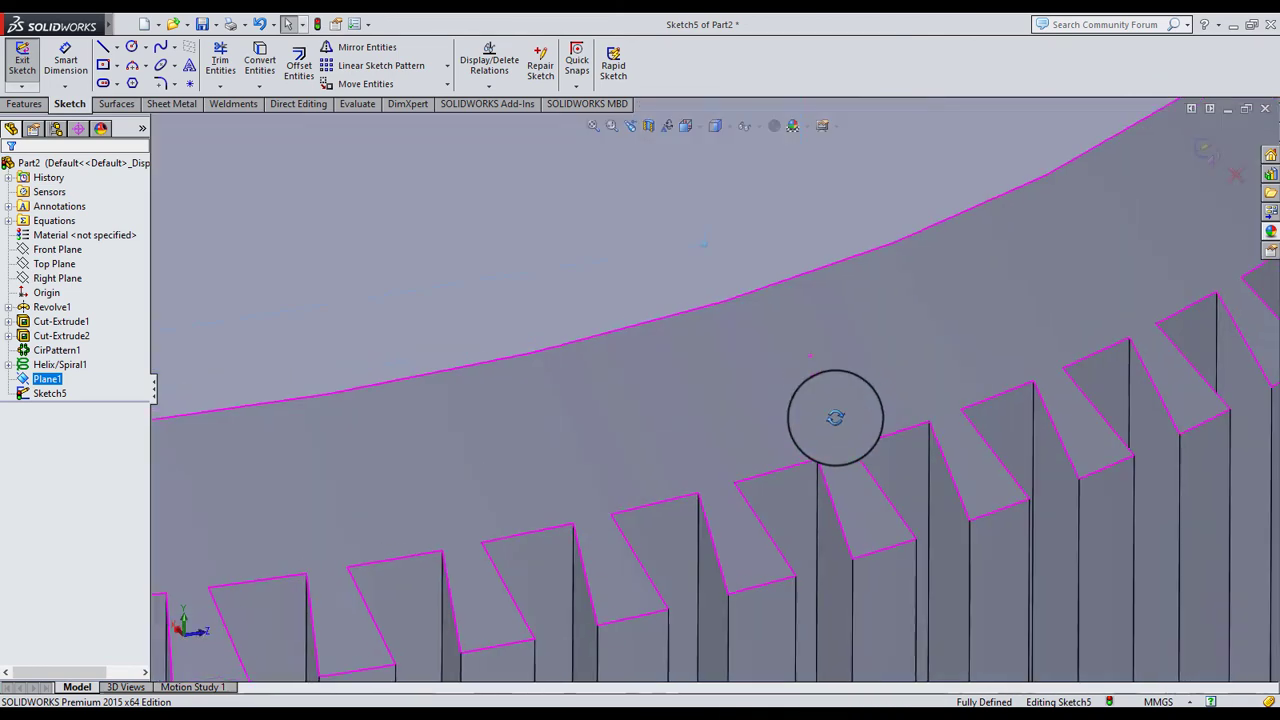
pyautogui.scroll(3, 790, 340)
pyautogui.scroll(3, 774, 311)
pyautogui.scroll(3, 717, 296)
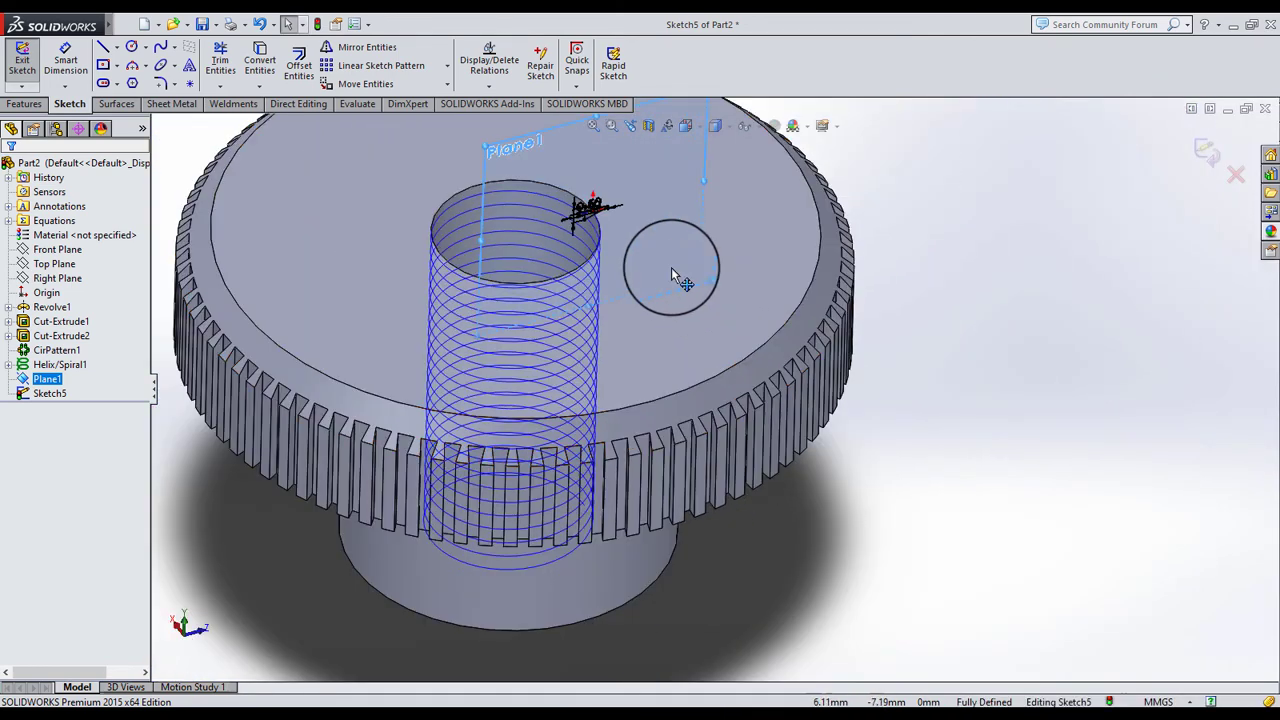
pyautogui.click(1192, 150)
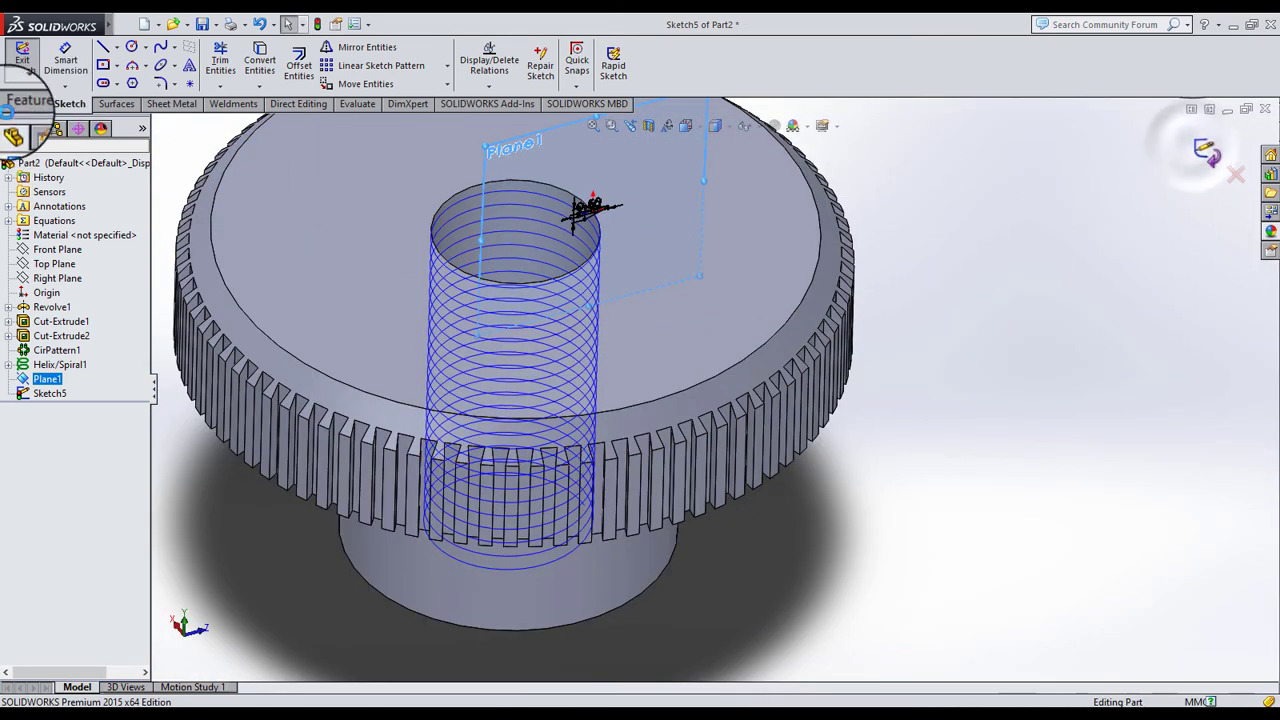
pyautogui.click(25, 104)
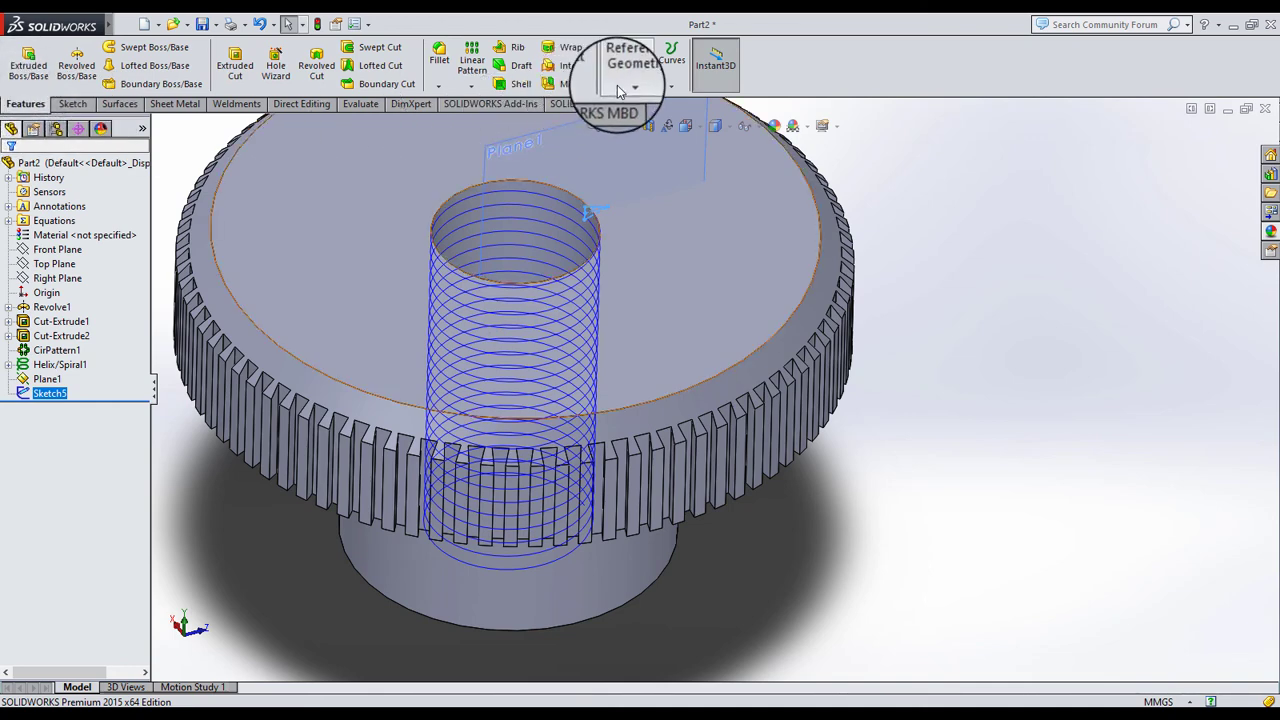
pyautogui.click(372, 47)
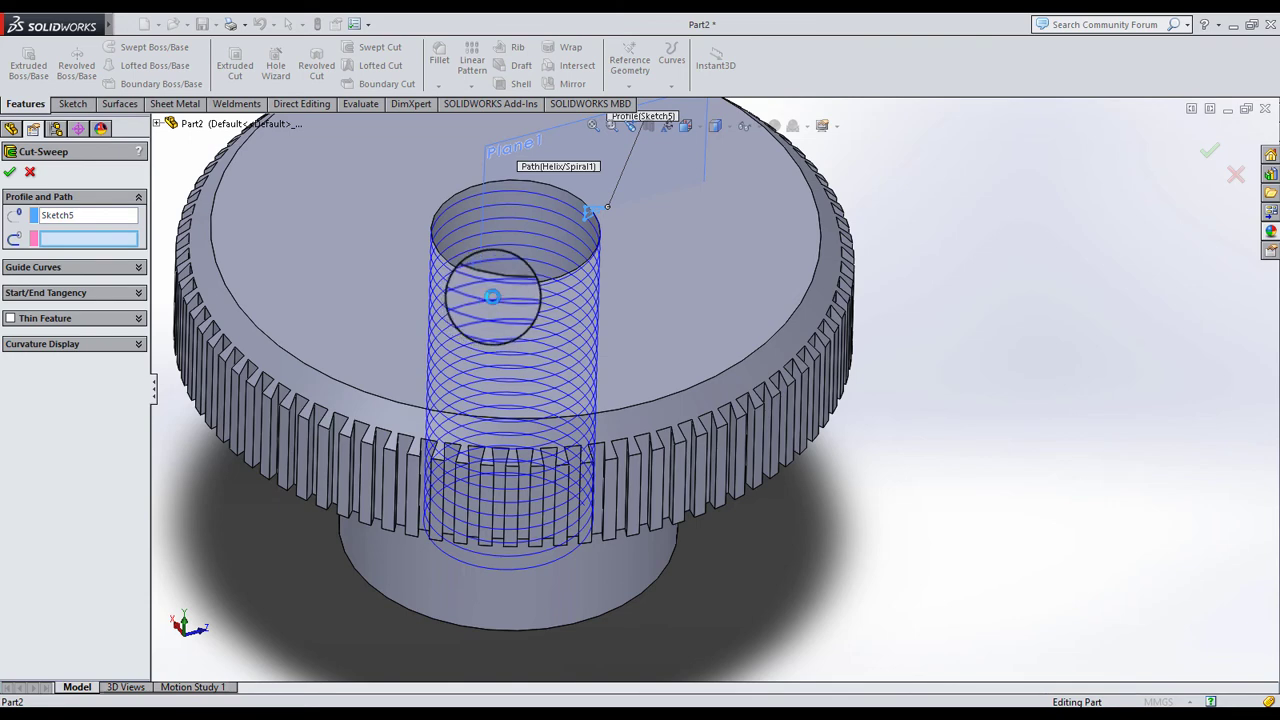
pyautogui.click(492, 297)
# Cancel the swept cut and reopen Sketch5 in a Normal To view
pyautogui.click(30, 173)
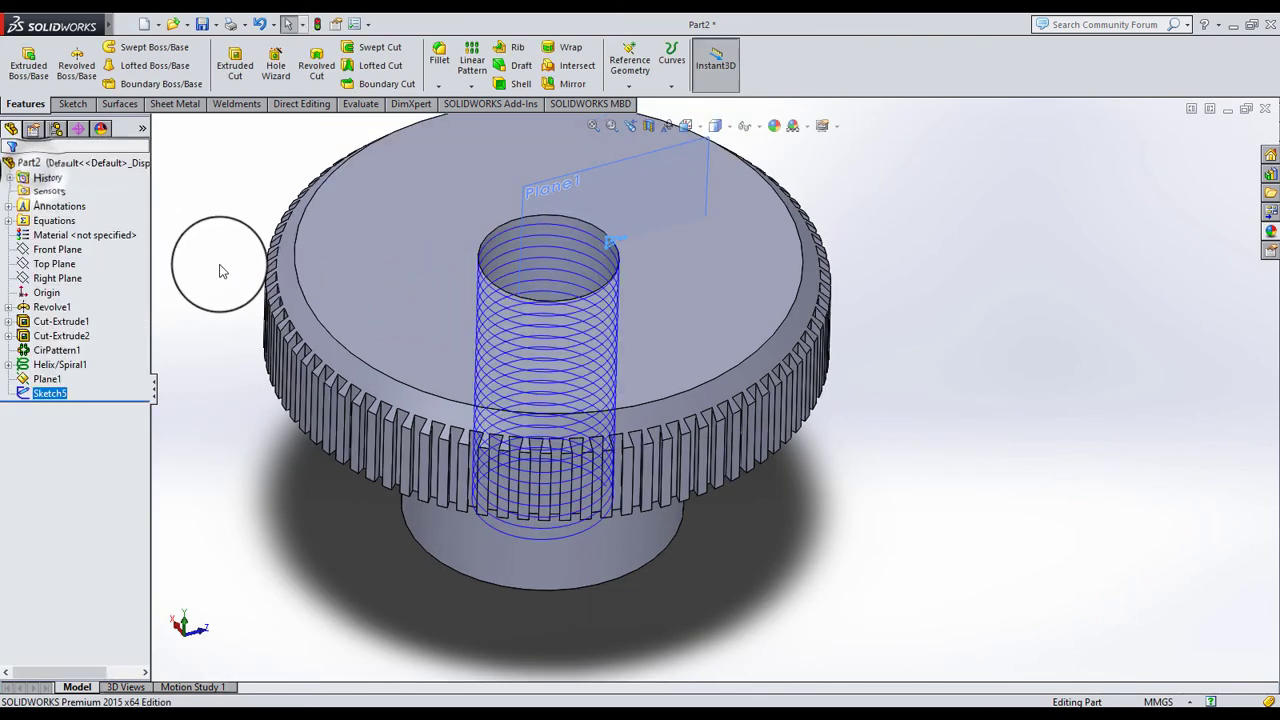
pyautogui.scroll(-5, 611, 294)
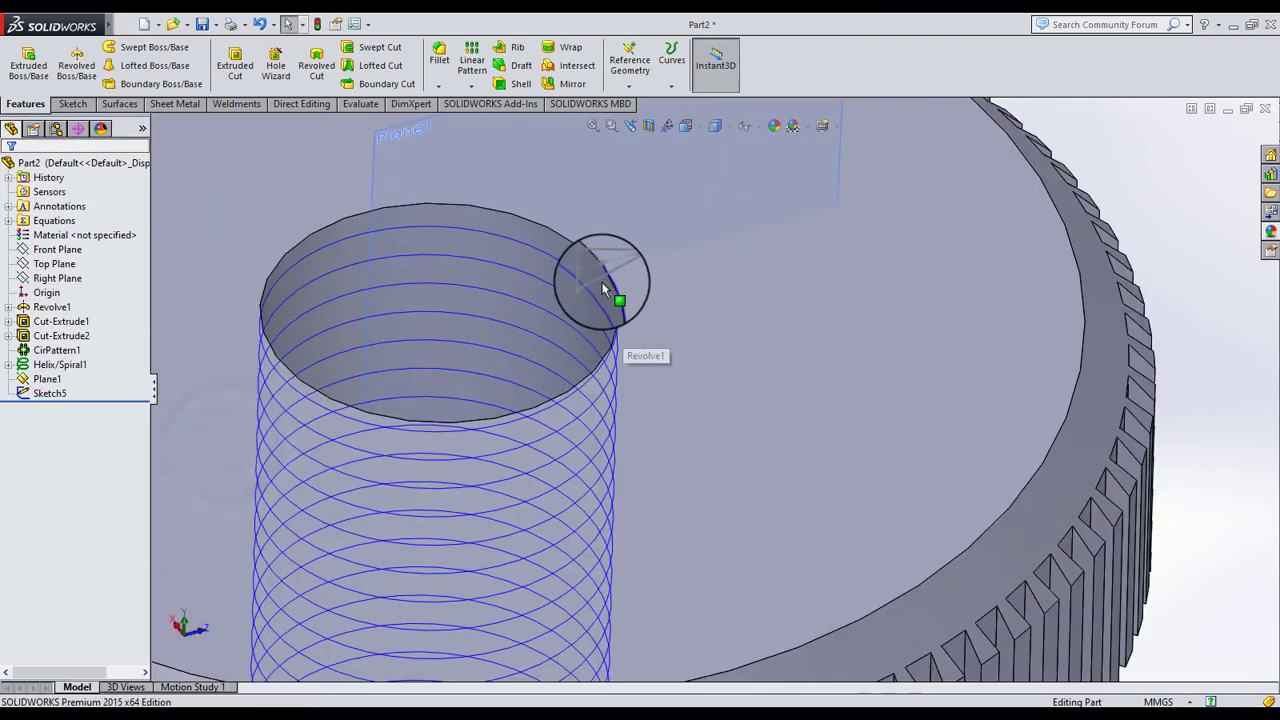
pyautogui.scroll(-4, 625, 275)
pyautogui.click(632, 266)
pyautogui.click(738, 216)
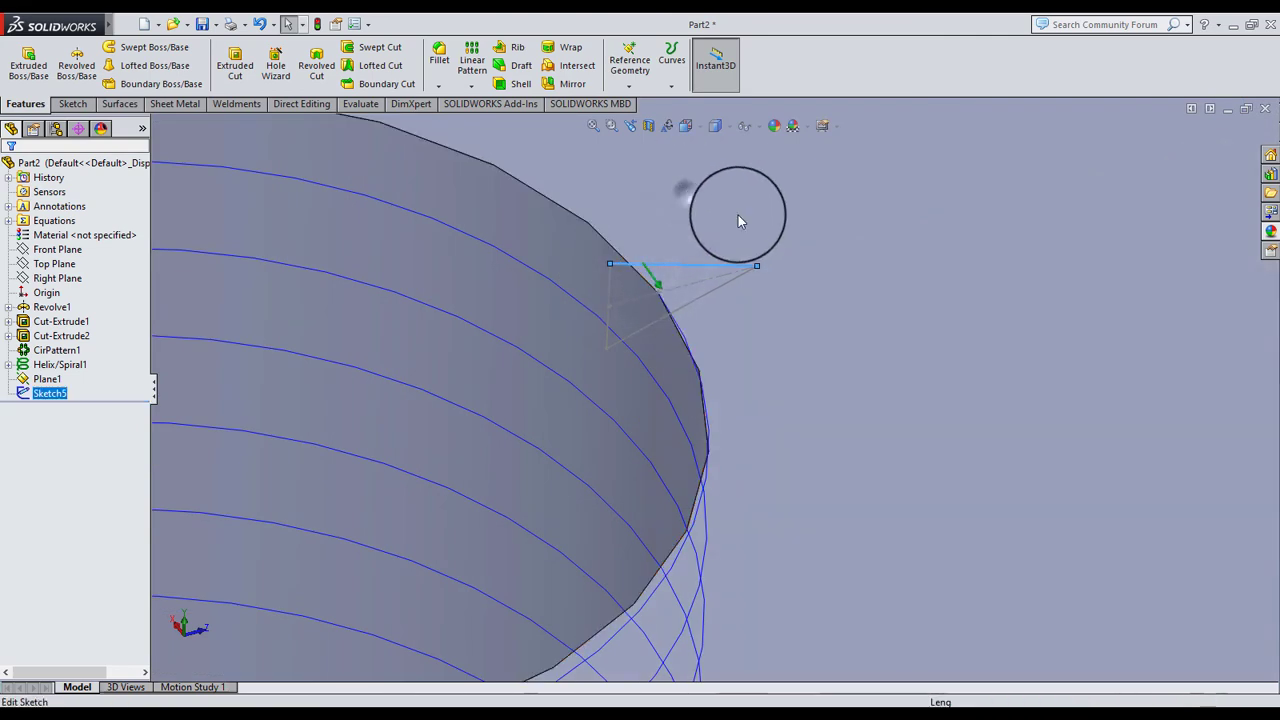
pyautogui.click(688, 125)
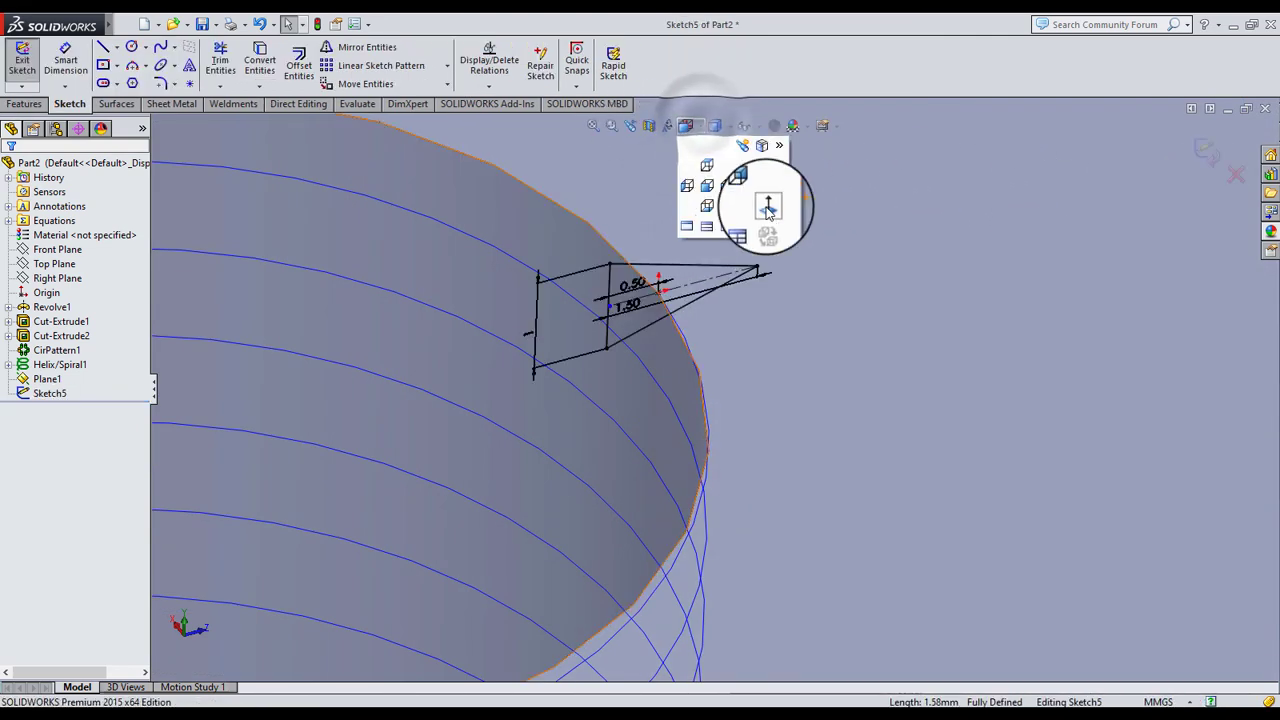
pyautogui.click(766, 210)
pyautogui.scroll(-3, 737, 271)
pyautogui.scroll(-3, 743, 286)
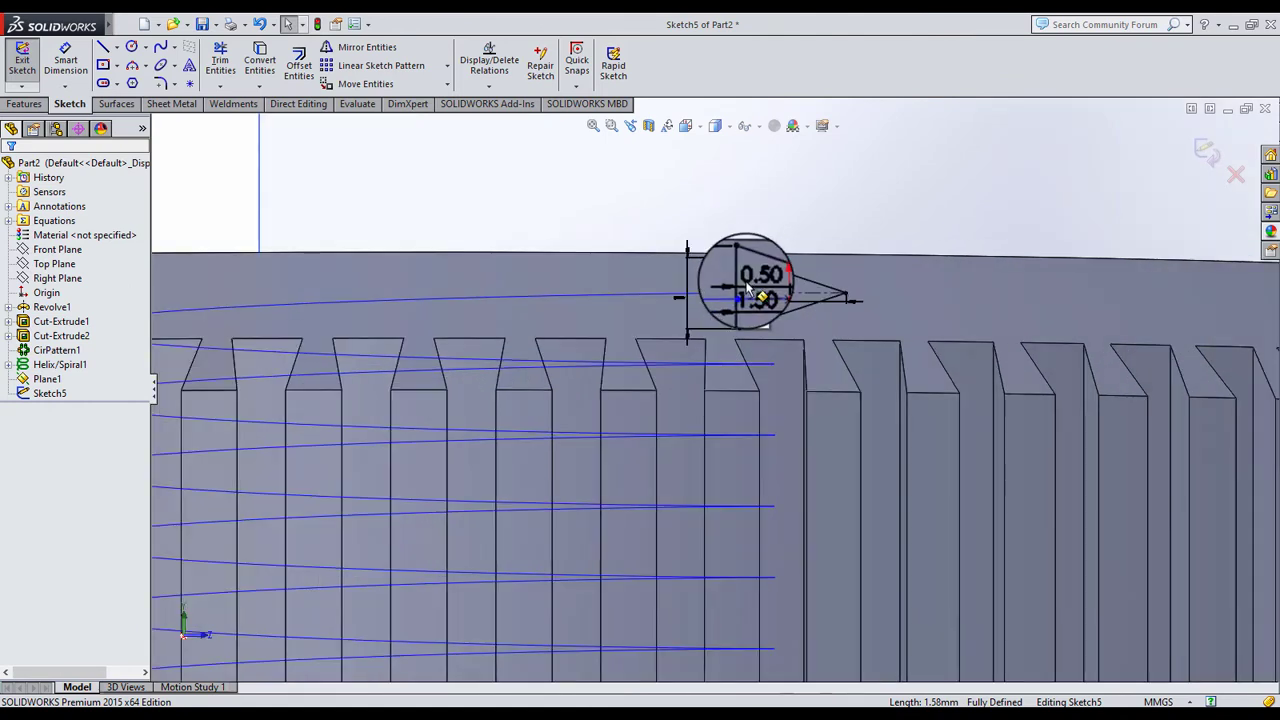
pyautogui.scroll(-2, 660, 331)
# Resize the profile to a 0.75 height, 1 length and 0.25 point offset
pyautogui.doubleClick(655, 318)
pyautogui.write('0.75')
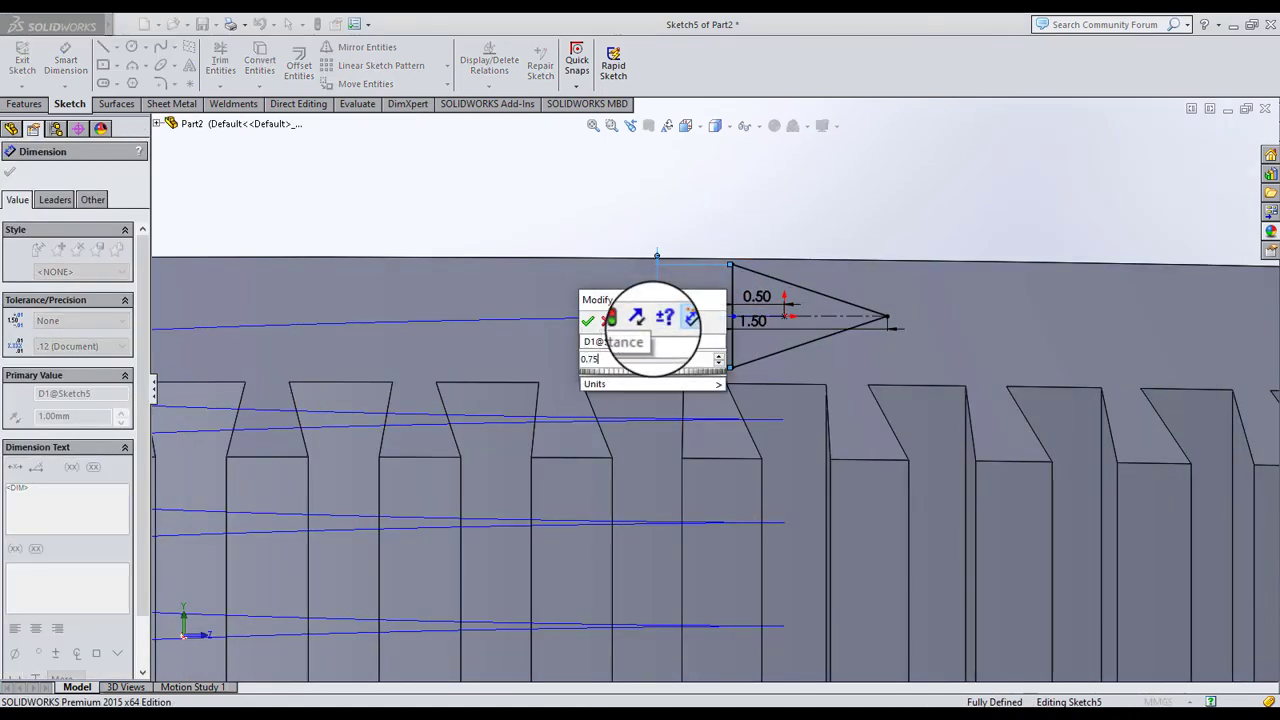
pyautogui.press('Return')
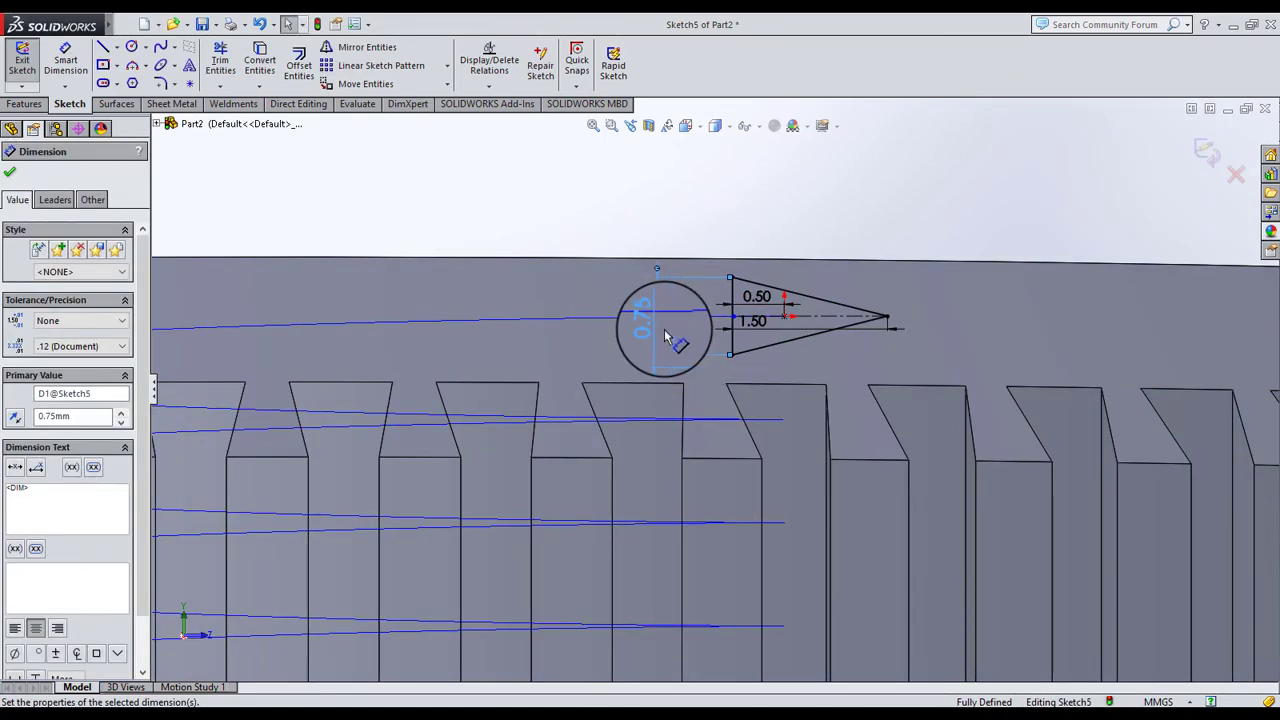
pyautogui.doubleClick(760, 322)
pyautogui.write('1.50mm')
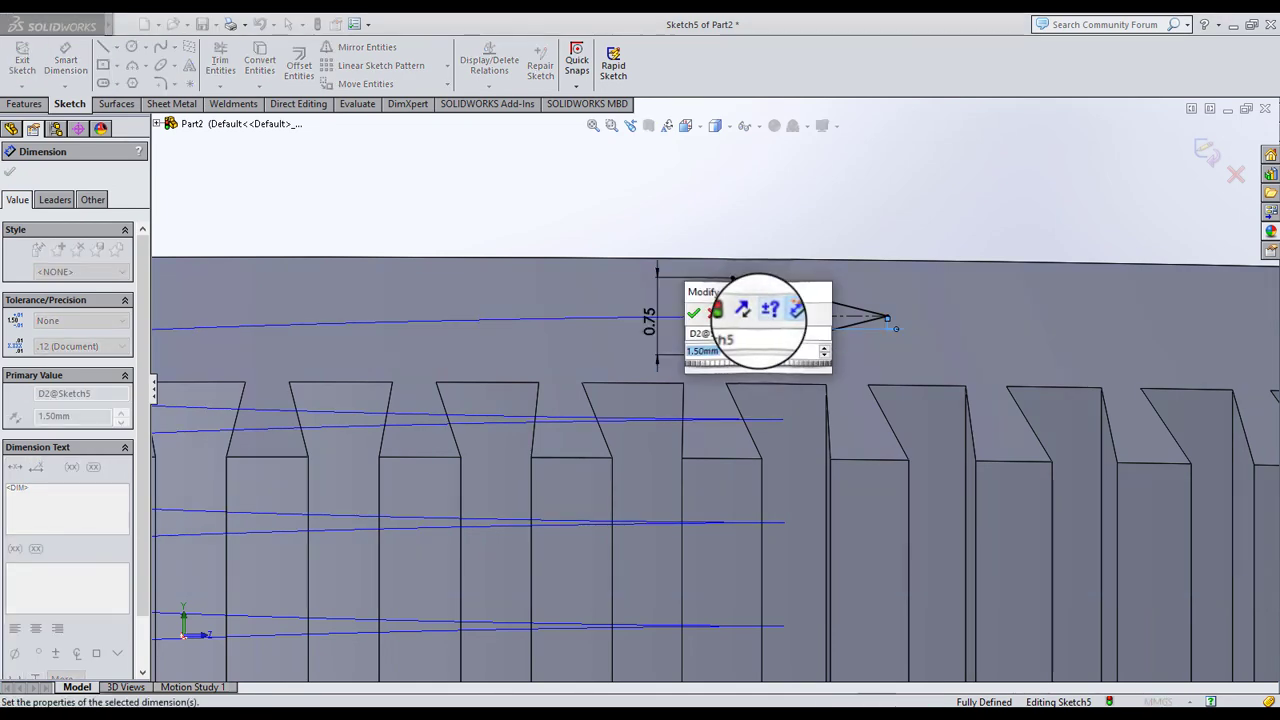
pyautogui.press('Return')
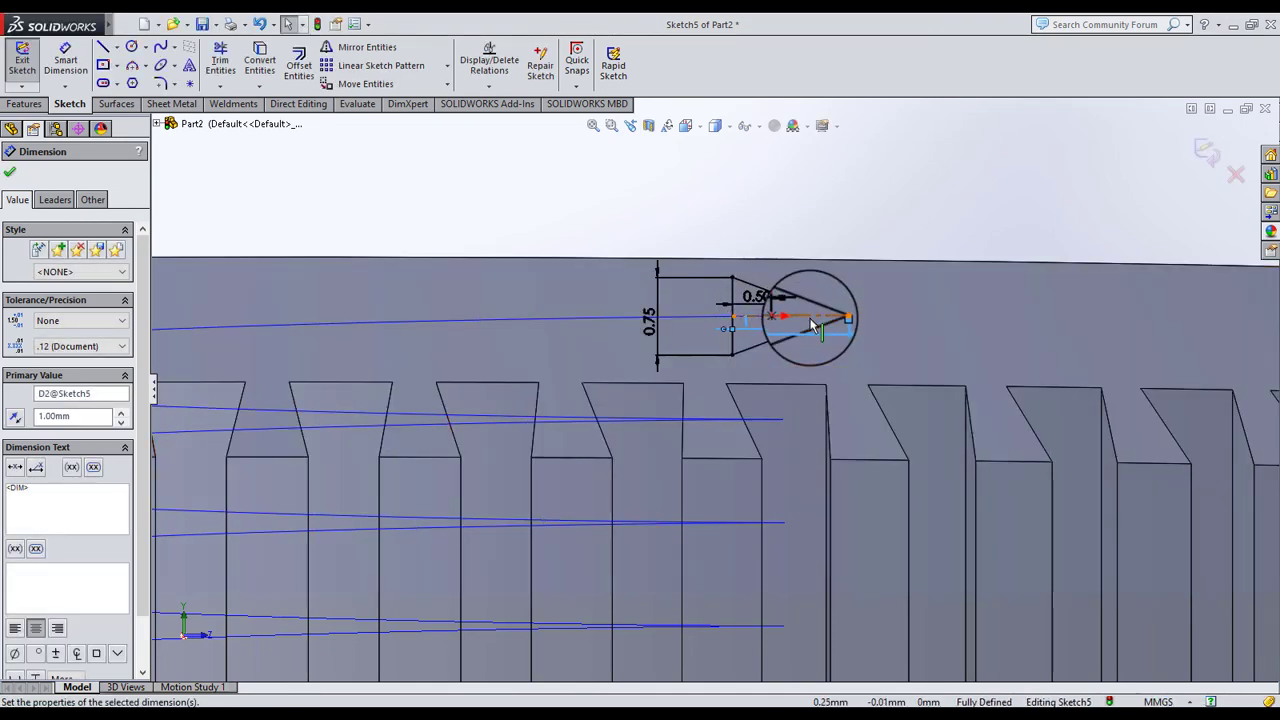
pyautogui.scroll(-2, 676, 320)
pyautogui.doubleClick(708, 304)
pyautogui.write('0.25')
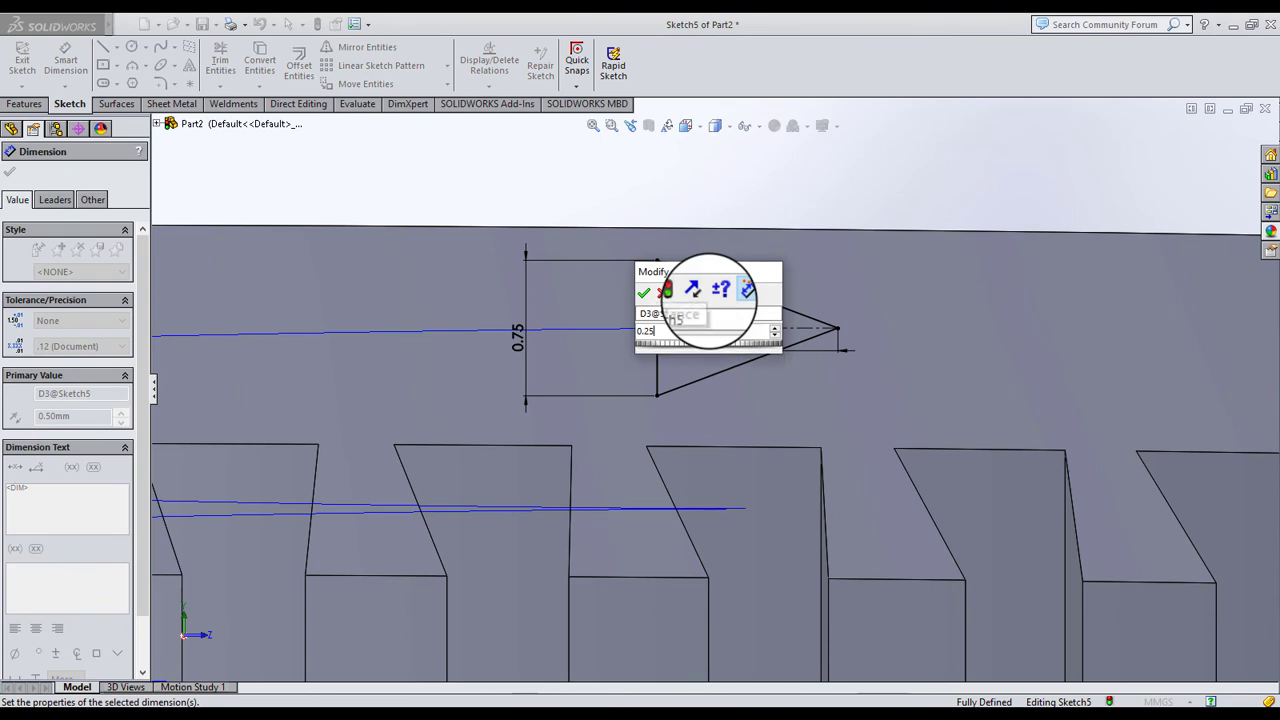
pyautogui.press('Return')
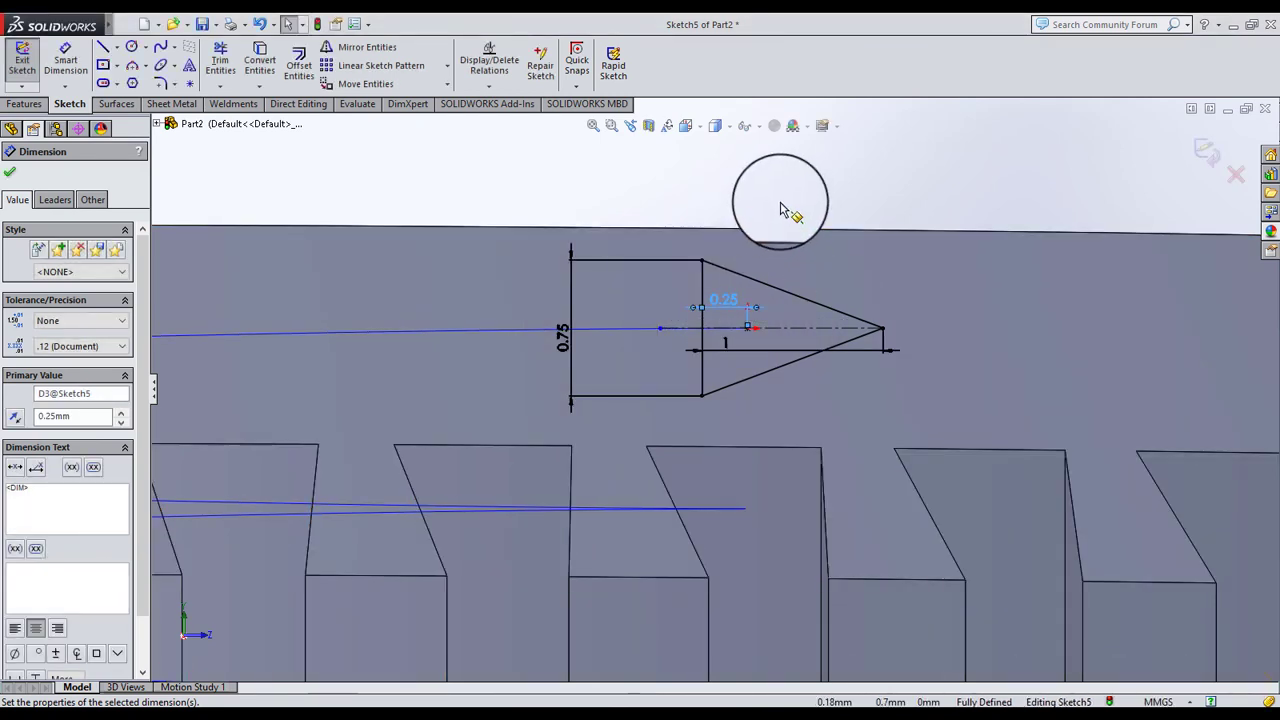
pyautogui.click(780, 208)
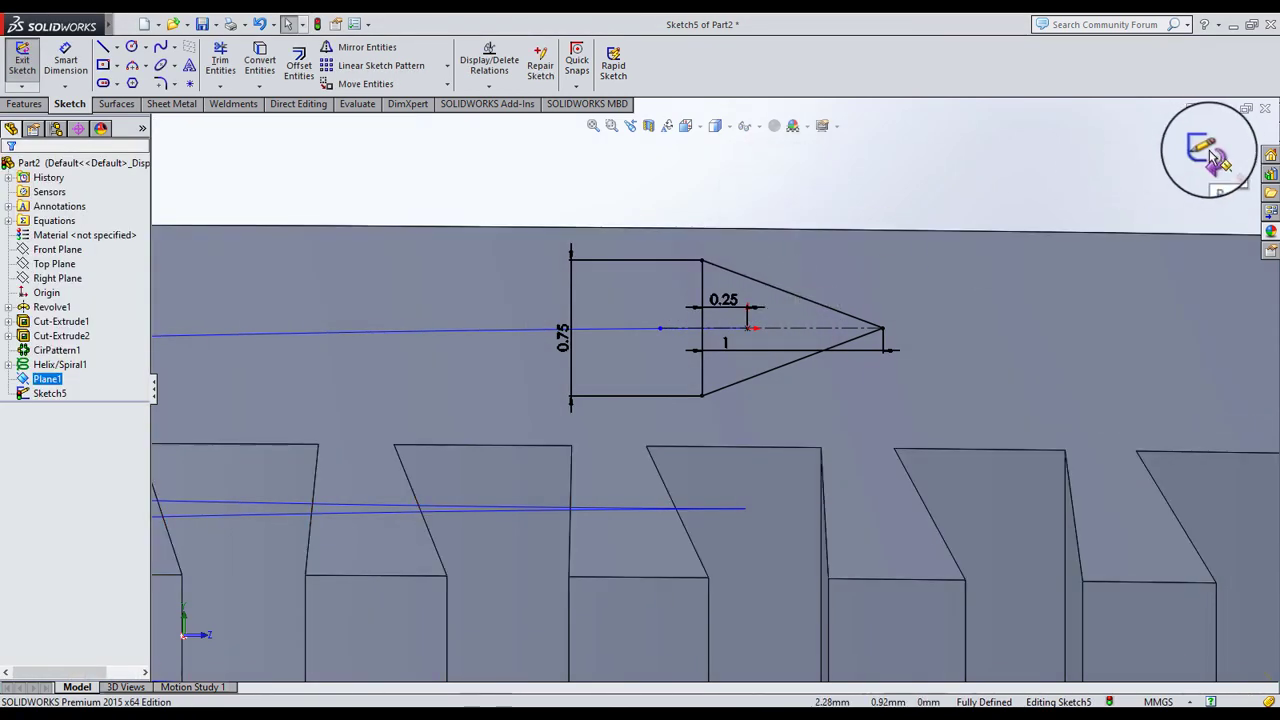
# Swept-cut the Sketch5 triangle along Helix/Spiral1 to thread the bore
pyautogui.click(24, 104)
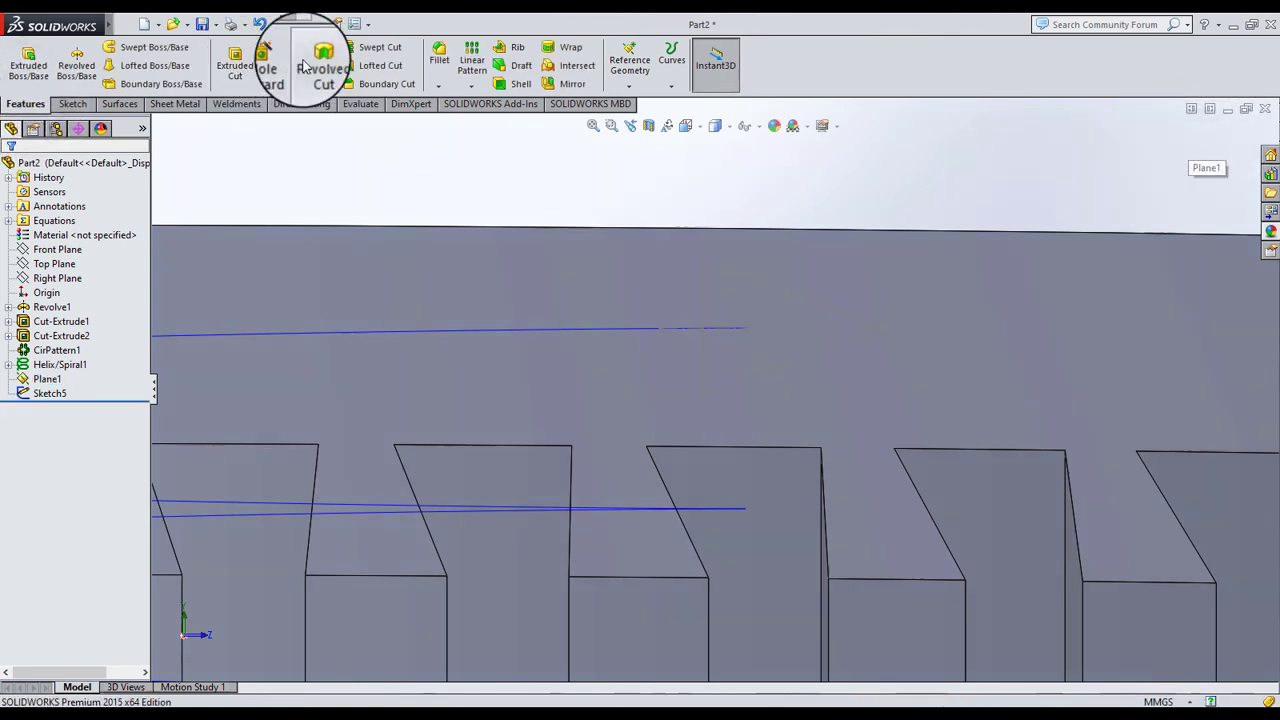
pyautogui.click(378, 47)
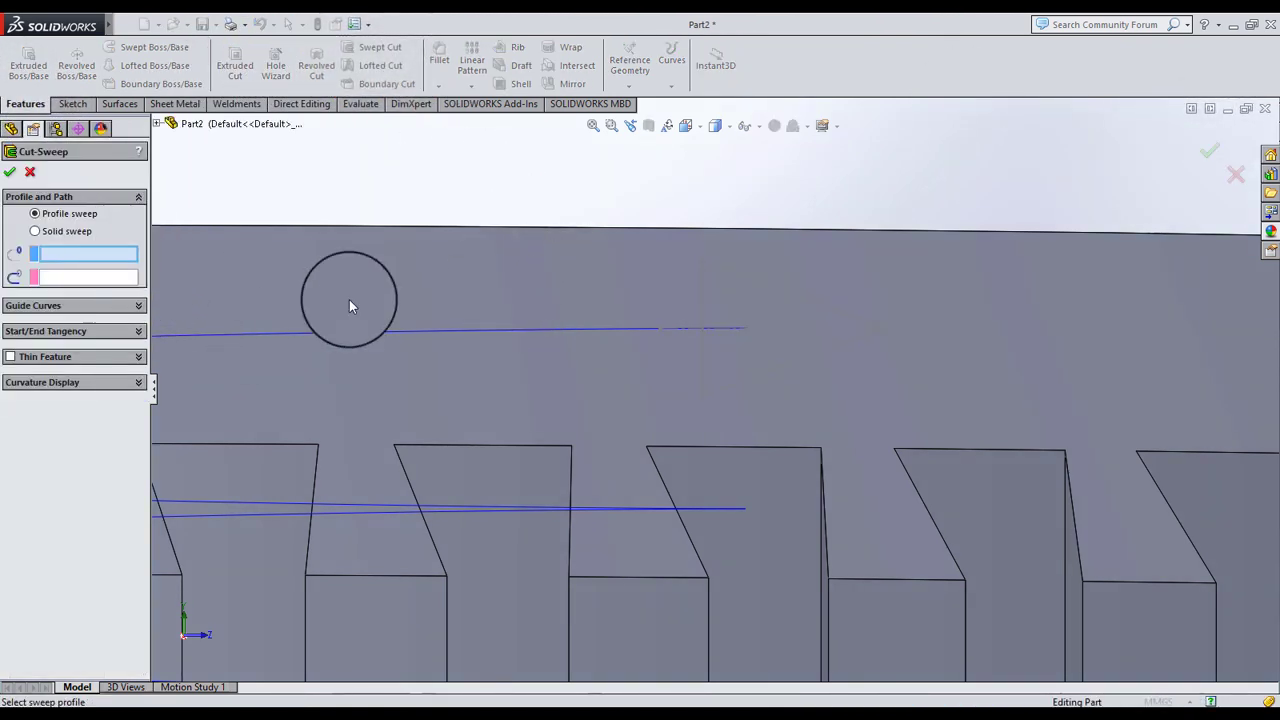
pyautogui.click(752, 290)
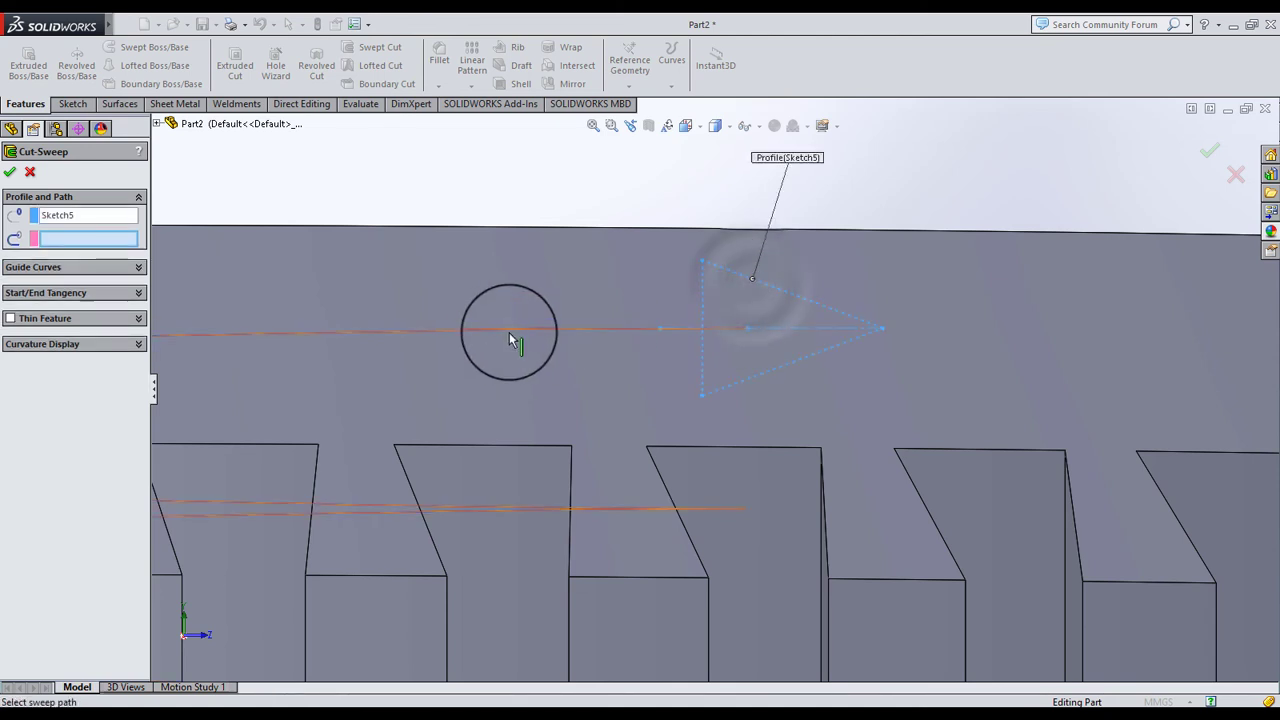
pyautogui.click(510, 340)
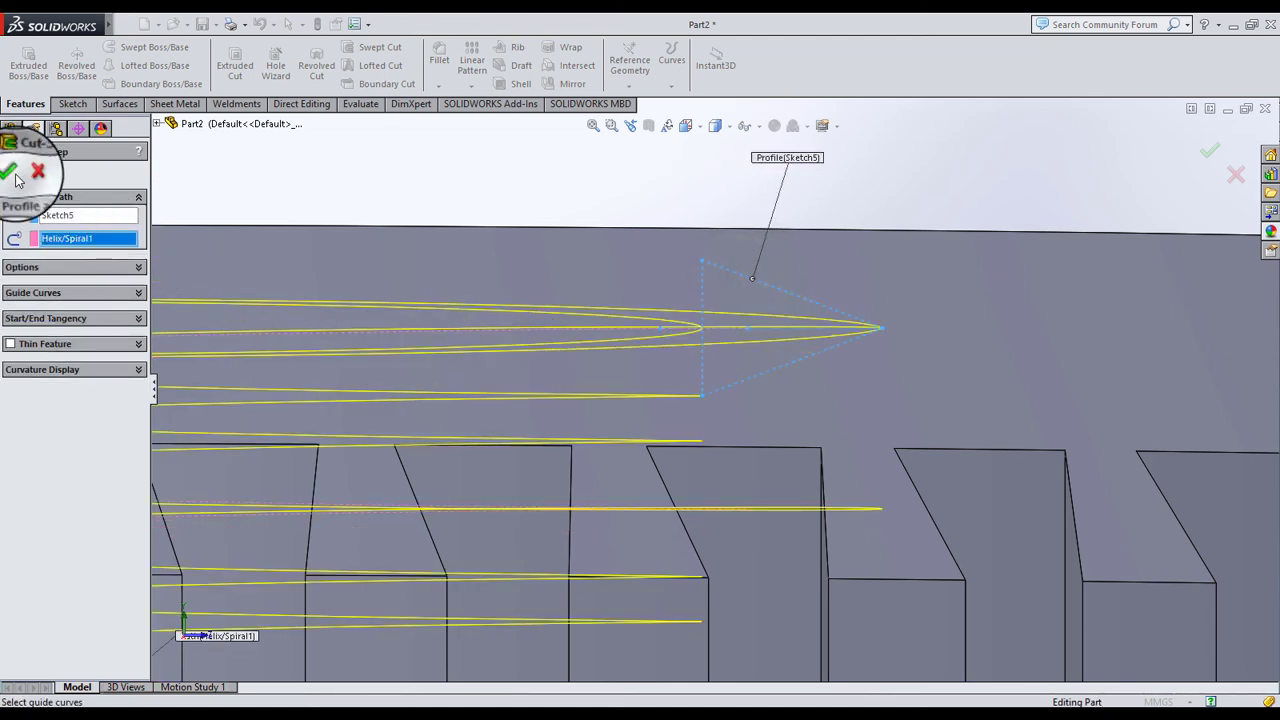
pyautogui.moveTo(343, 286)
pyautogui.mouseDown(button='middle')
pyautogui.moveTo(506, 291)
pyautogui.moveTo(659, 473)
pyautogui.moveTo(491, 349)
pyautogui.mouseUp(button='middle')
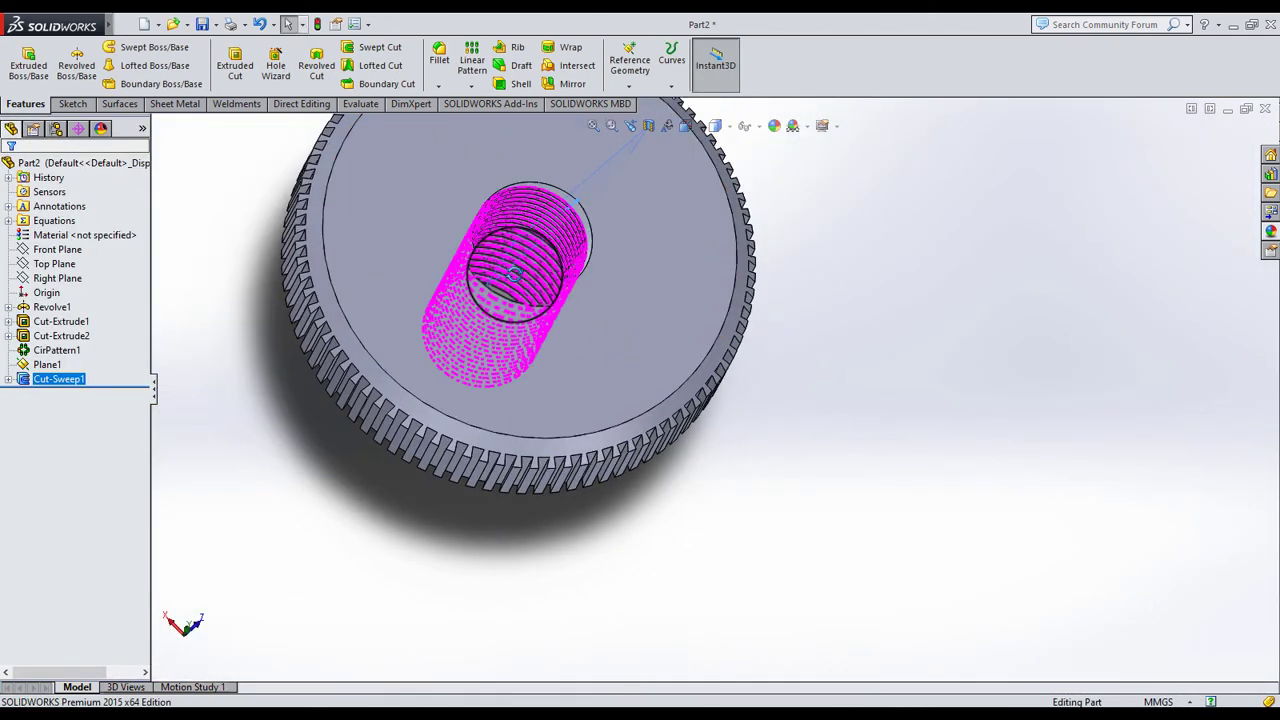
pyautogui.scroll(-2, 614, 283)
pyautogui.hotkey('ctrl', '7')
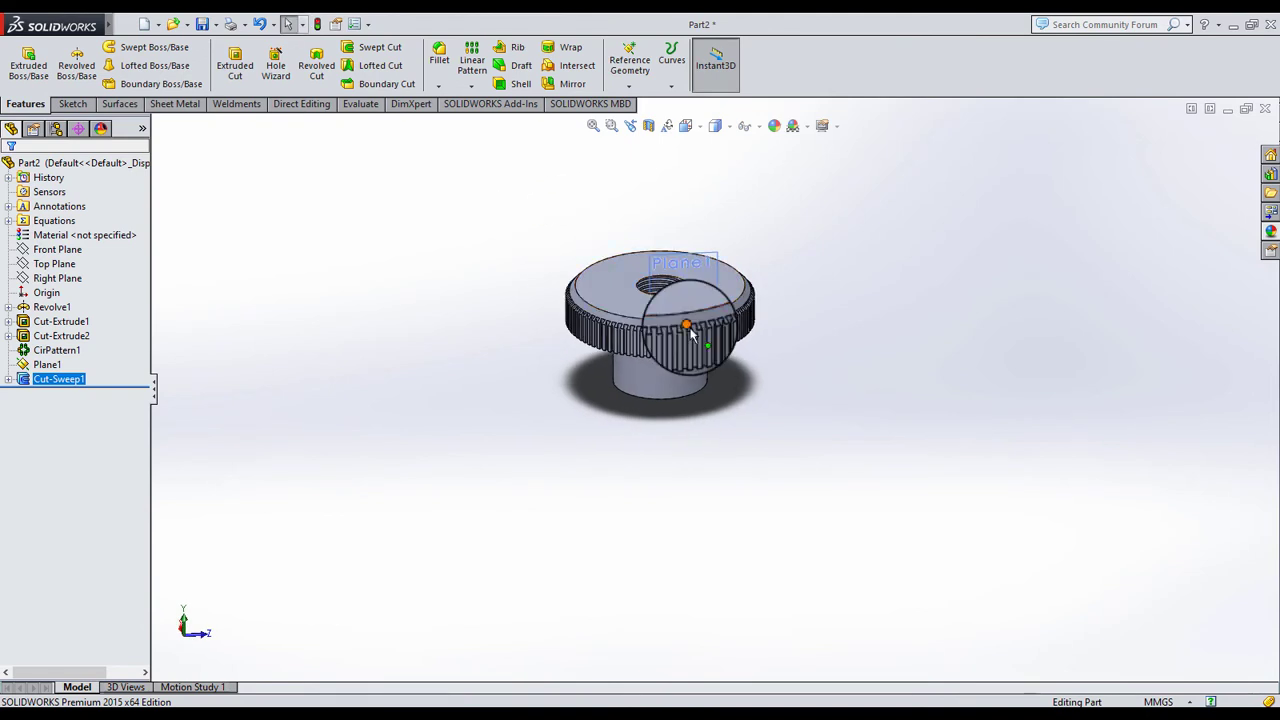
# Apply a cyan appearance to the whole nut part
pyautogui.click(752, 133)
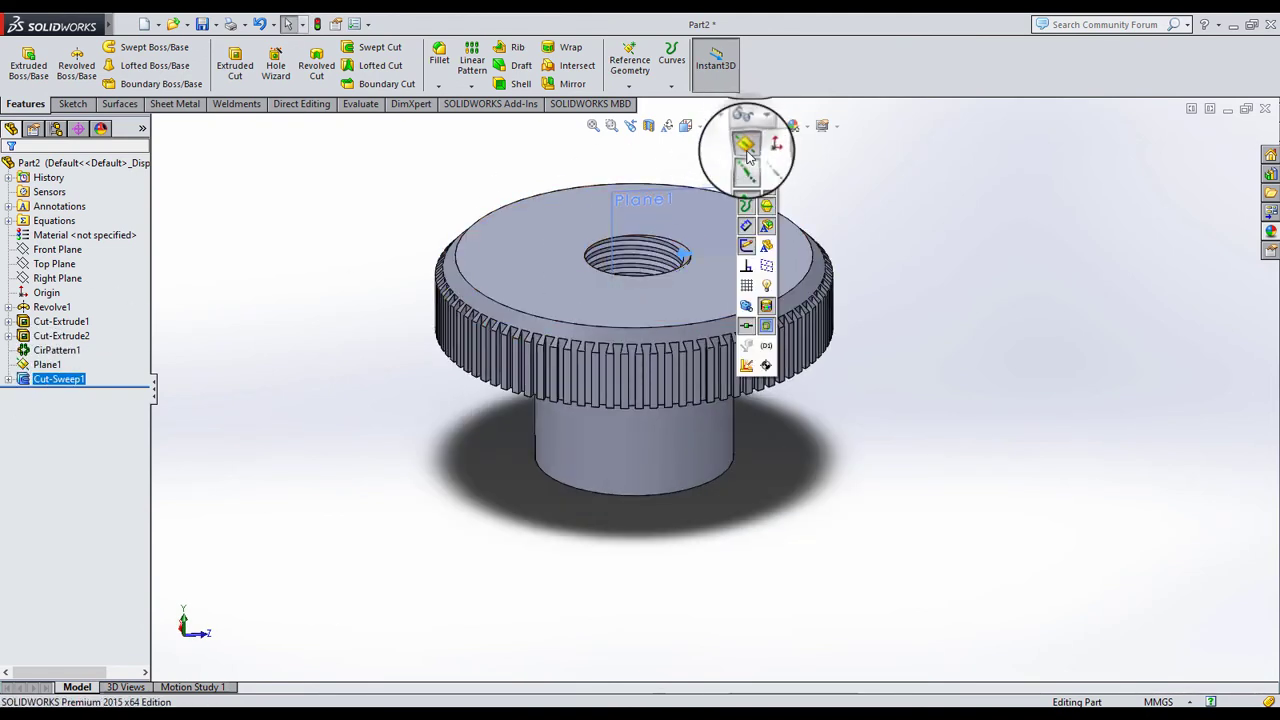
pyautogui.click(897, 214)
pyautogui.click(700, 290)
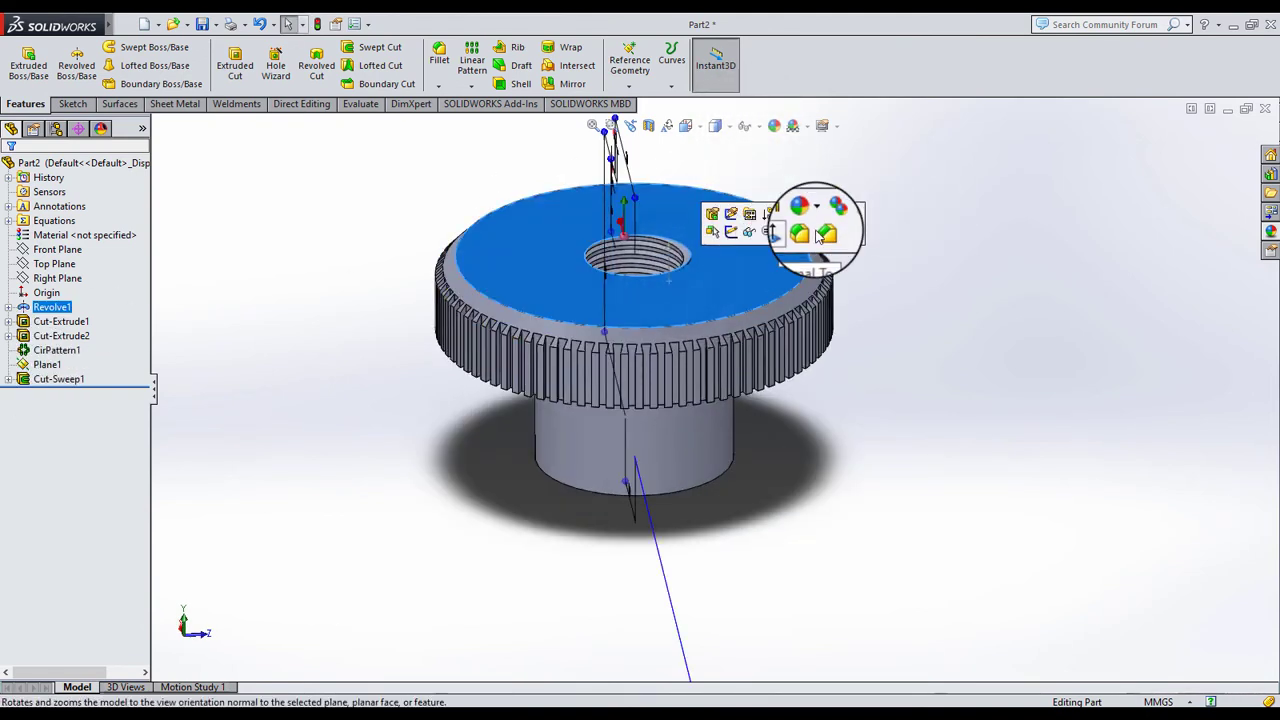
pyautogui.click(806, 213)
pyautogui.click(830, 292)
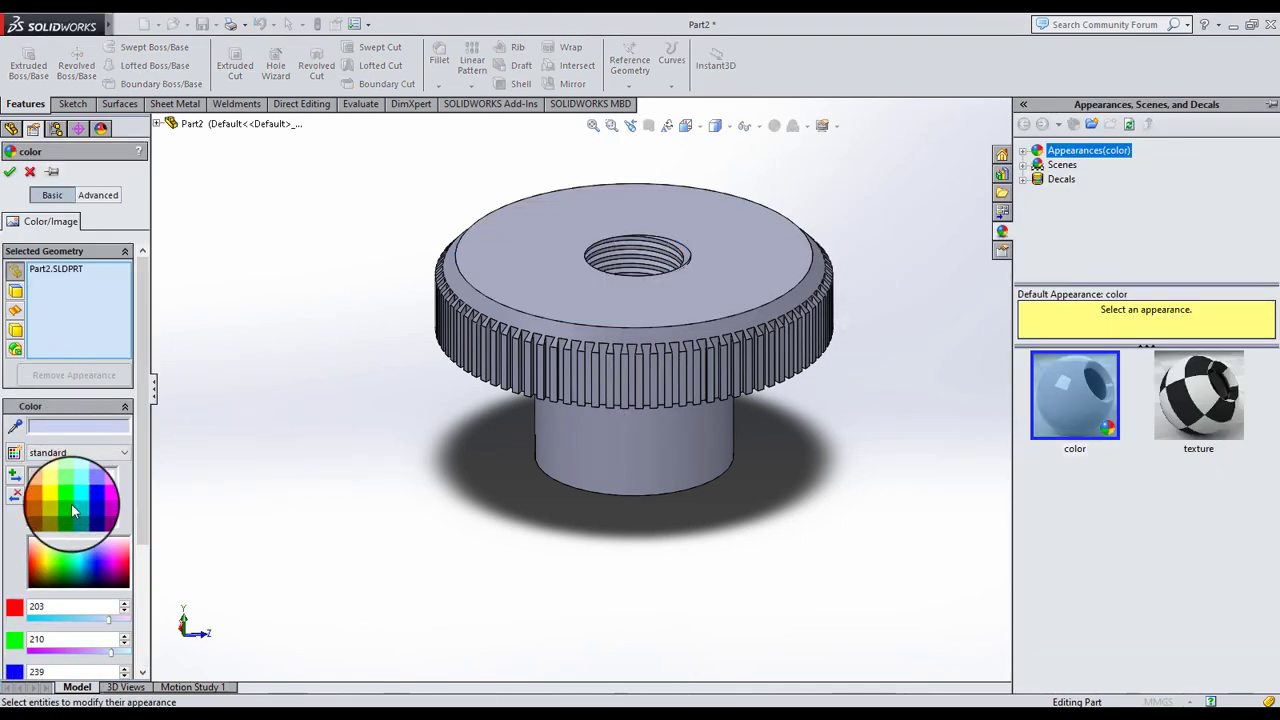
pyautogui.click(72, 502)
pyautogui.click(9, 171)
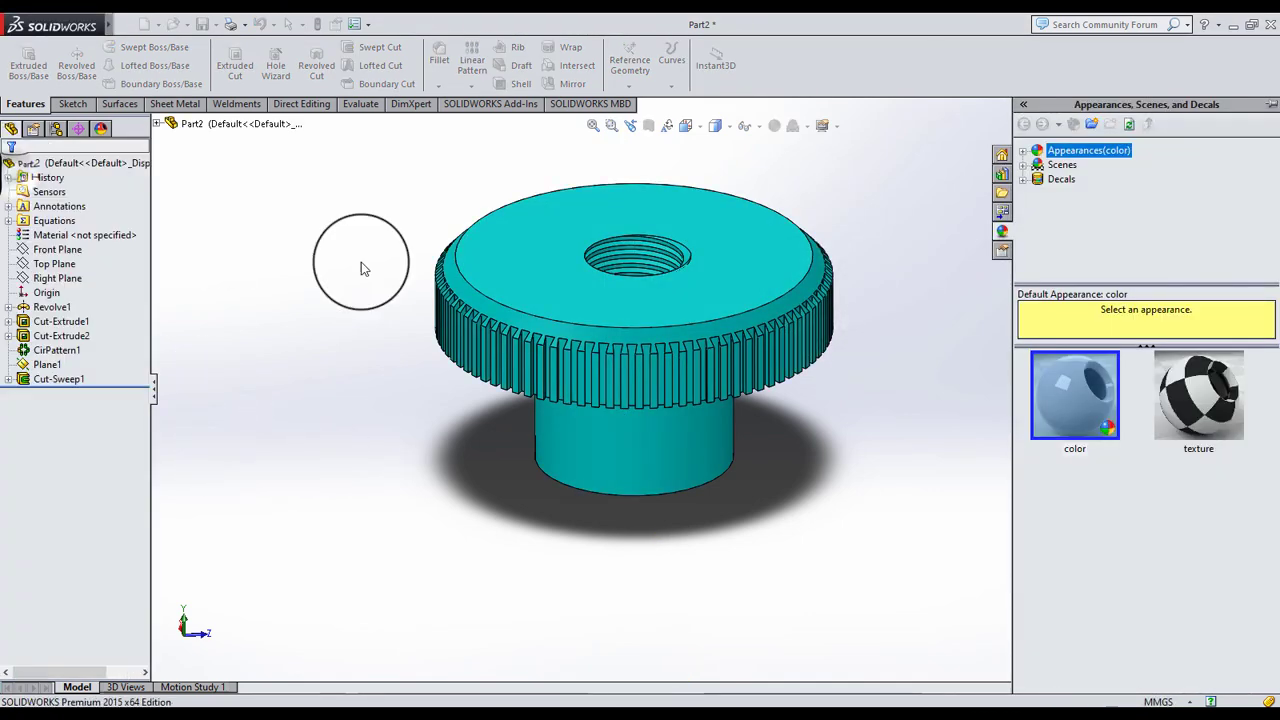
pyautogui.moveTo(603, 356)
pyautogui.mouseDown(button='middle')
pyautogui.moveTo(715, 380)
pyautogui.moveTo(686, 334)
pyautogui.moveTo(839, 359)
pyautogui.mouseUp(button='middle')
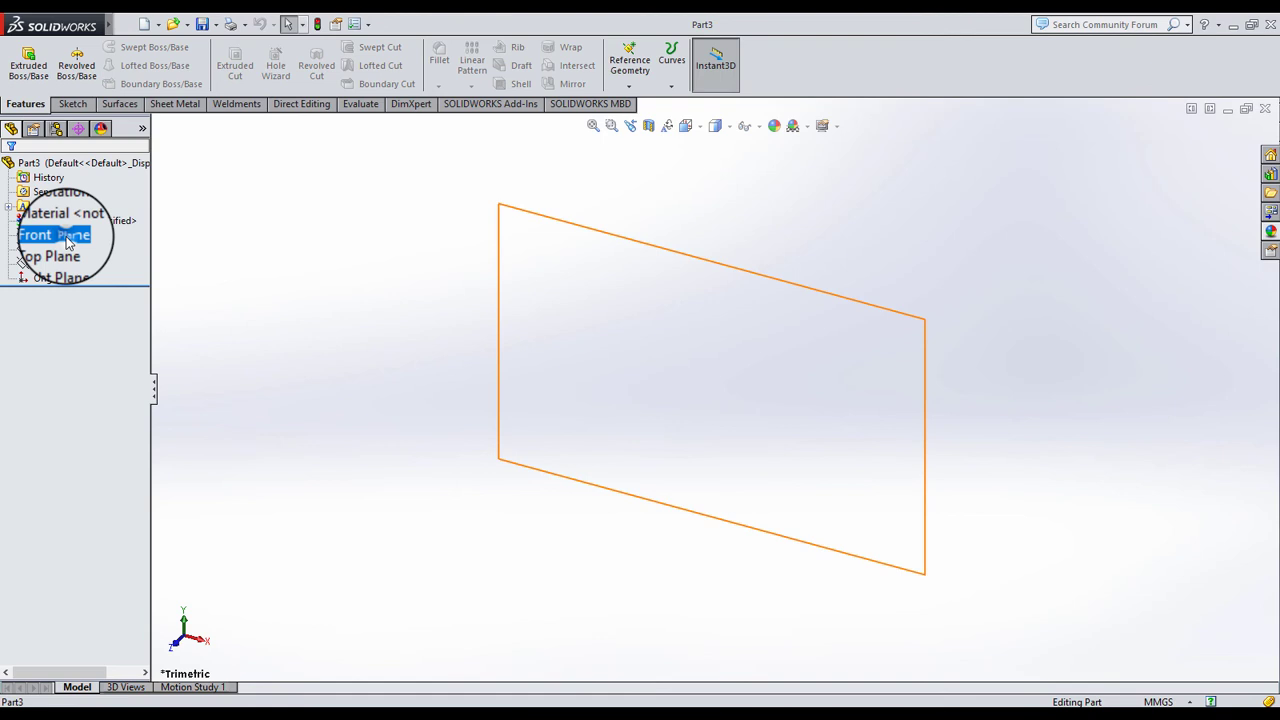
# Start a sketch on the Front Plane with a vertical centerline rising from the origin
pyautogui.click(68, 240)
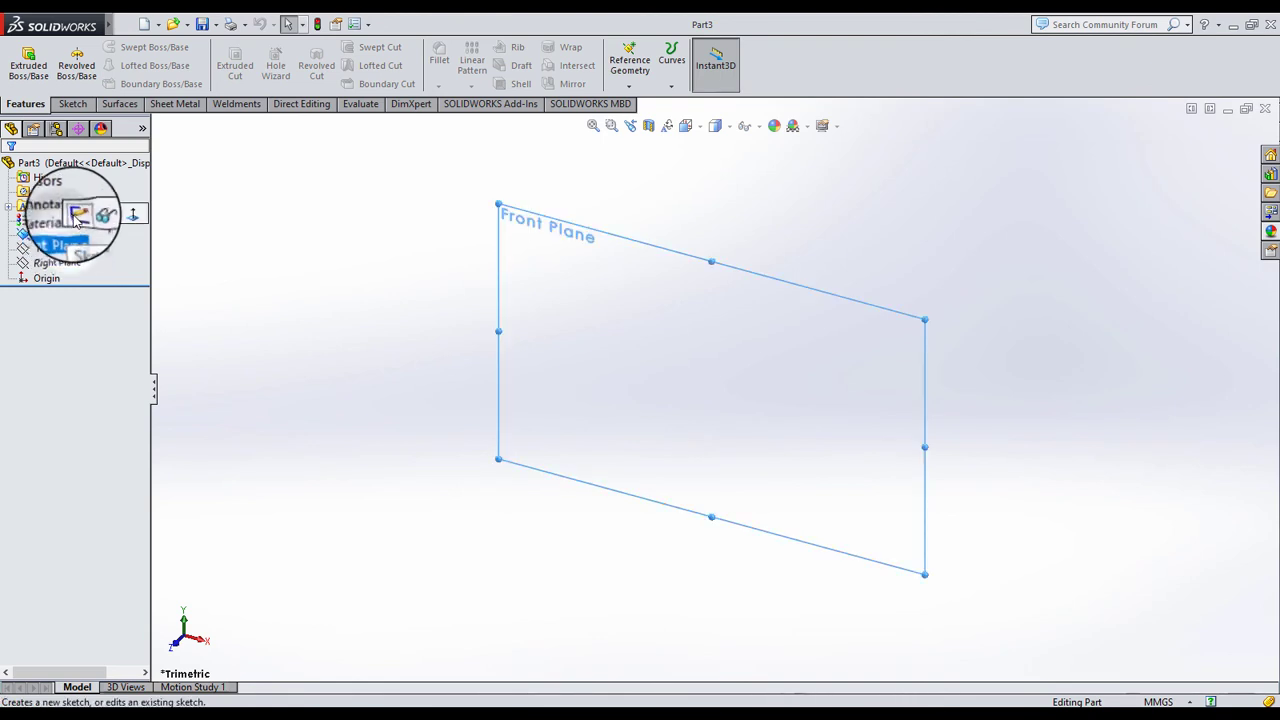
pyautogui.click(80, 213)
pyautogui.click(118, 52)
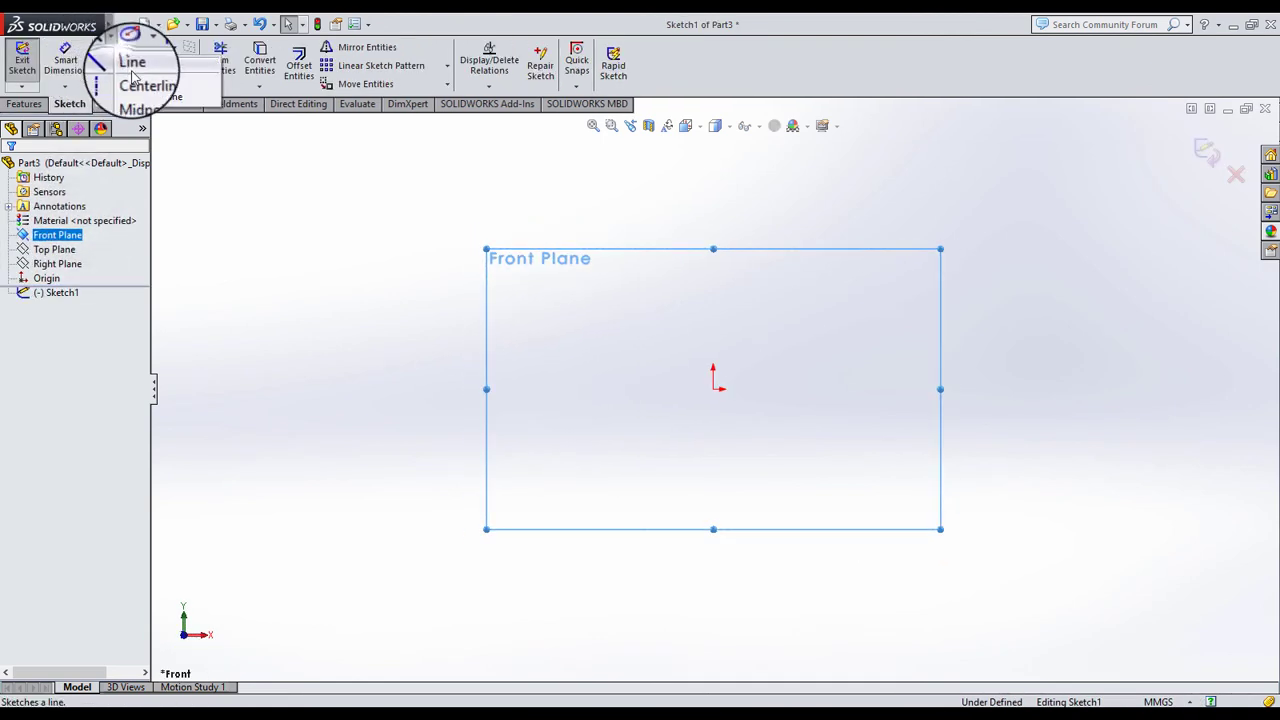
pyautogui.click(135, 77)
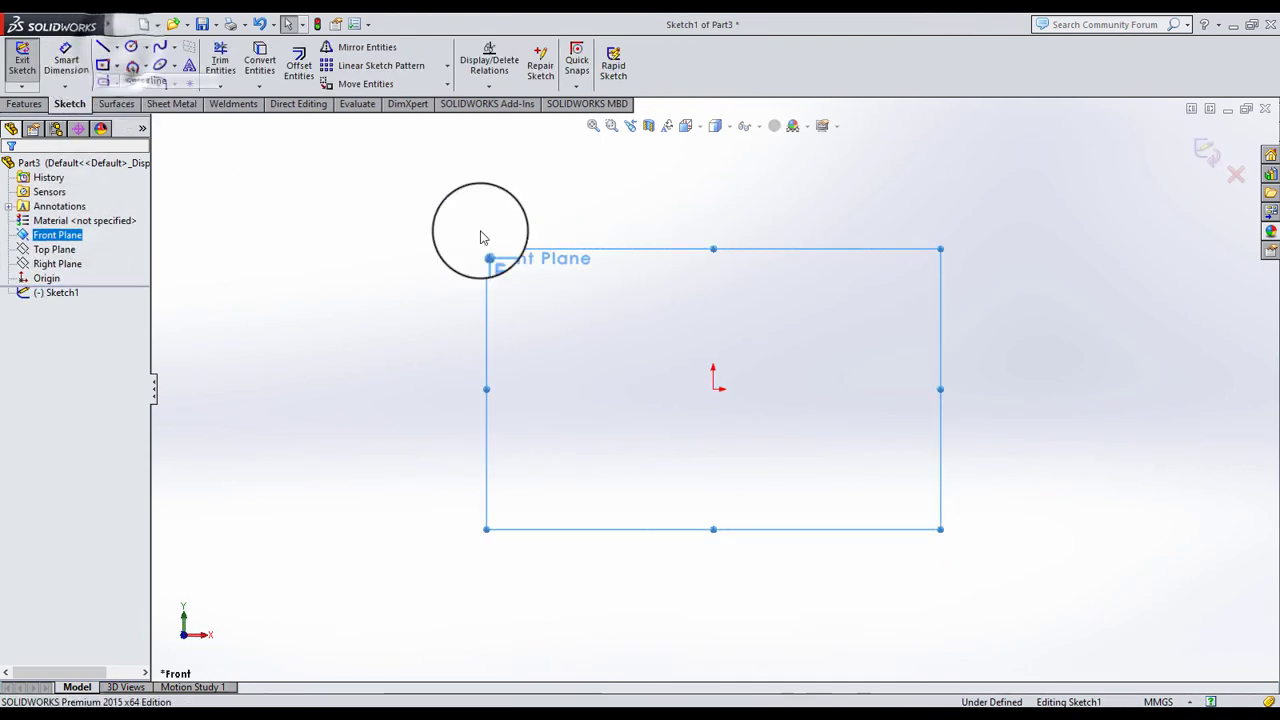
pyautogui.click(713, 389)
pyautogui.click(713, 237)
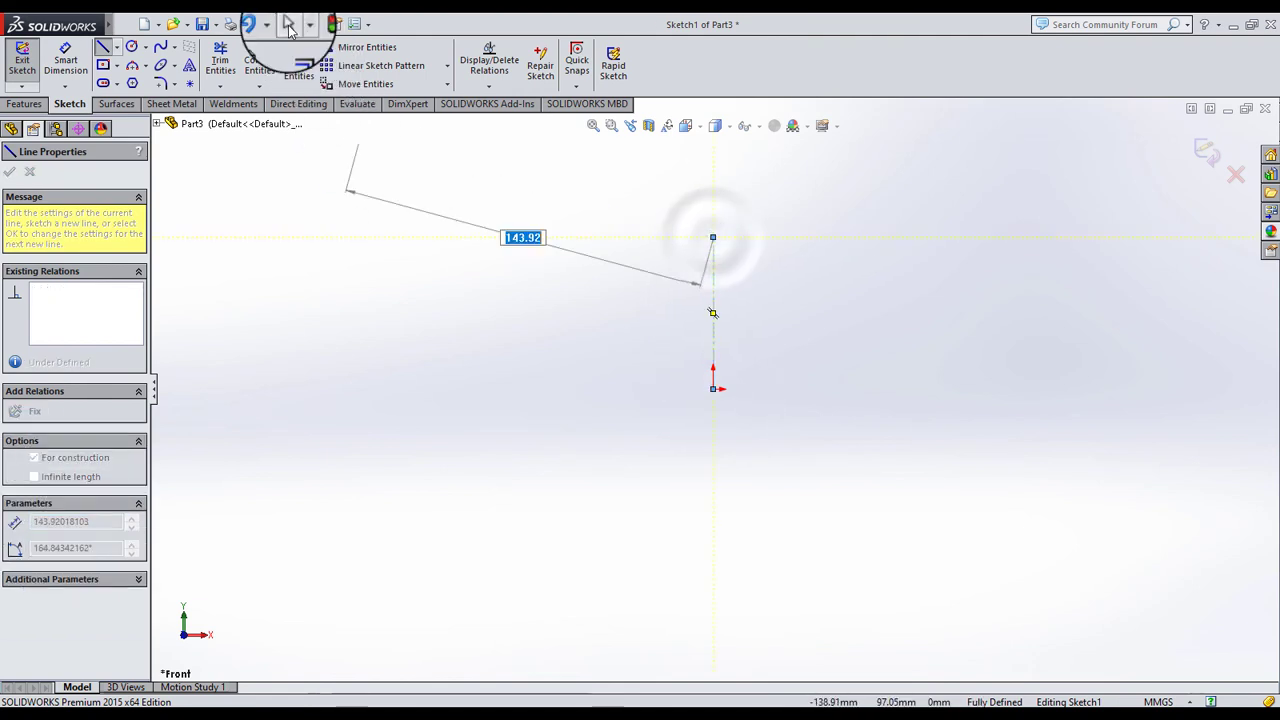
pyautogui.click(289, 24)
pyautogui.click(543, 229)
# Draw the closed tapered half-profile from the origin out and up to the centerline
pyautogui.click(102, 47)
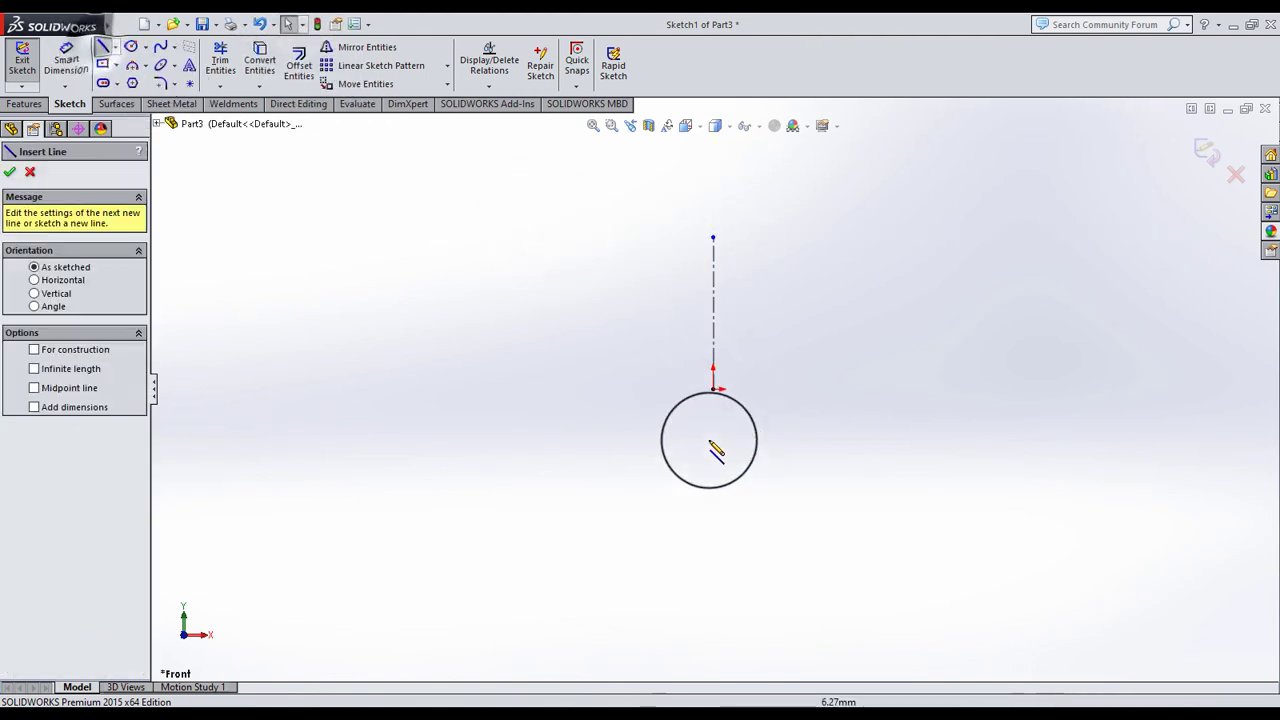
pyautogui.click(713, 389)
pyautogui.click(808, 389)
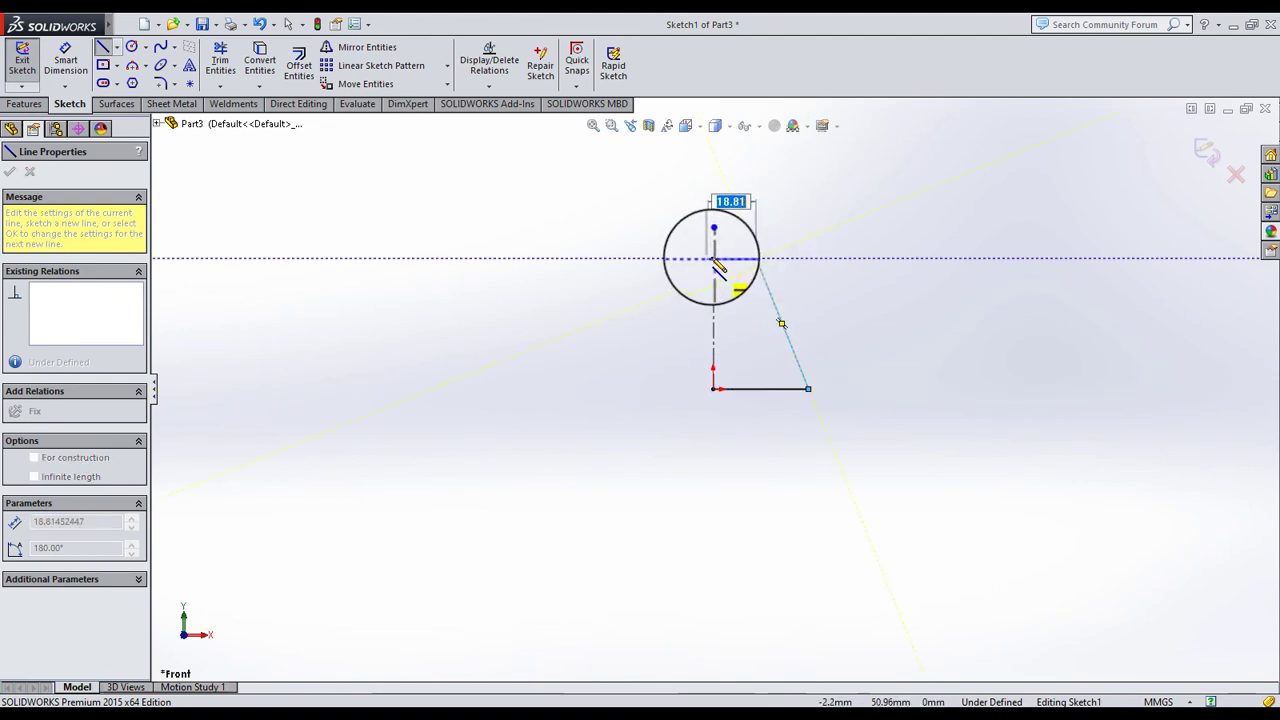
pyautogui.click(713, 258)
pyautogui.click(713, 389)
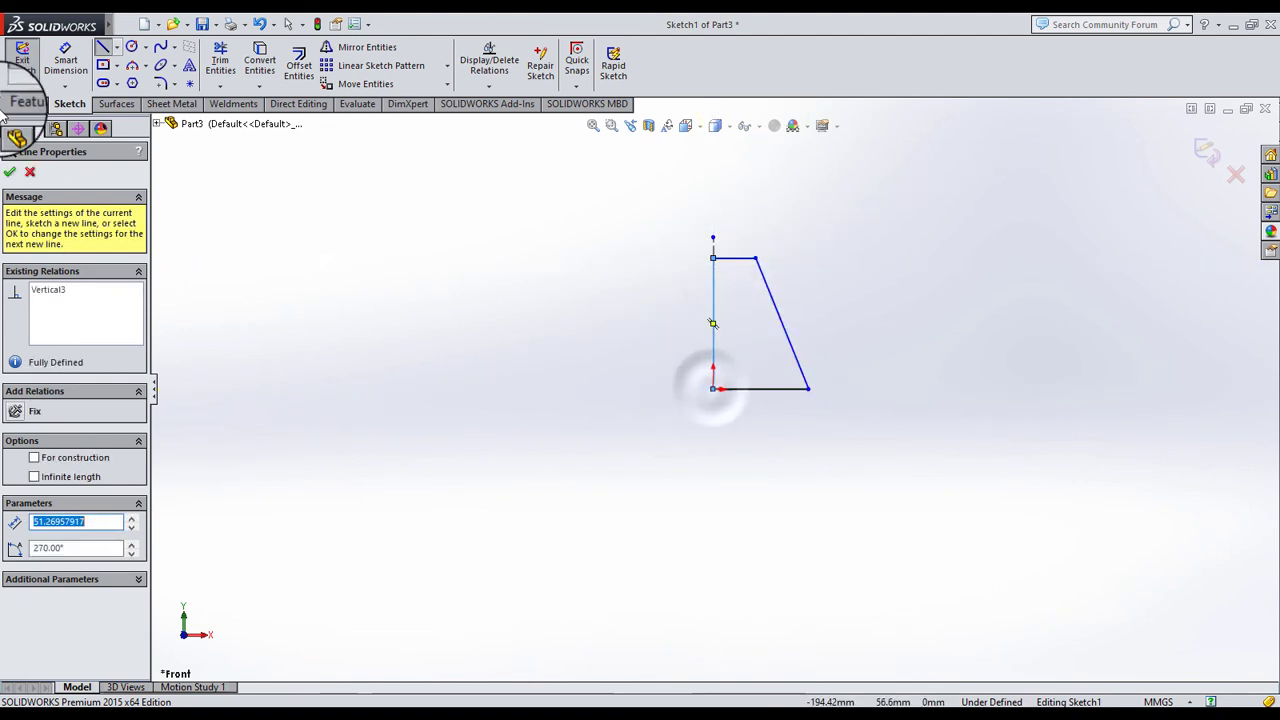
pyautogui.click(9, 171)
# Dimension the bottom edge to 10 and the top edge to 8
pyautogui.click(63, 73)
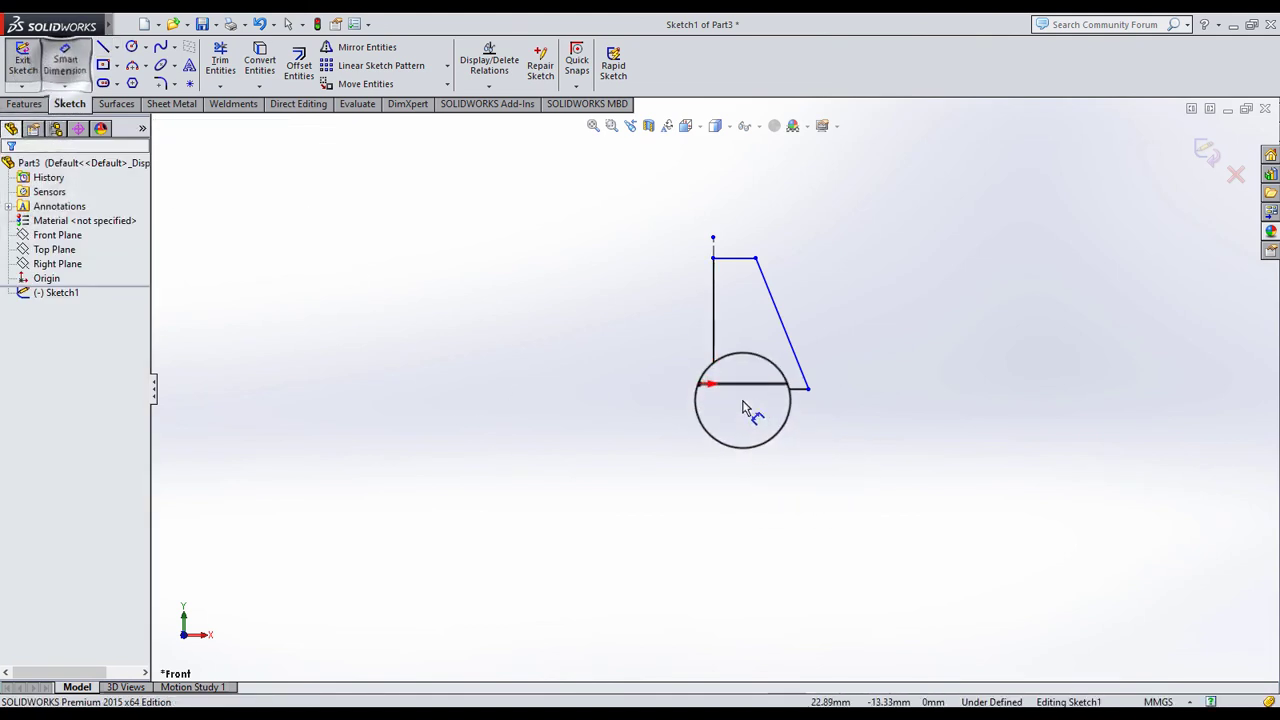
pyautogui.click(750, 389)
pyautogui.click(752, 435)
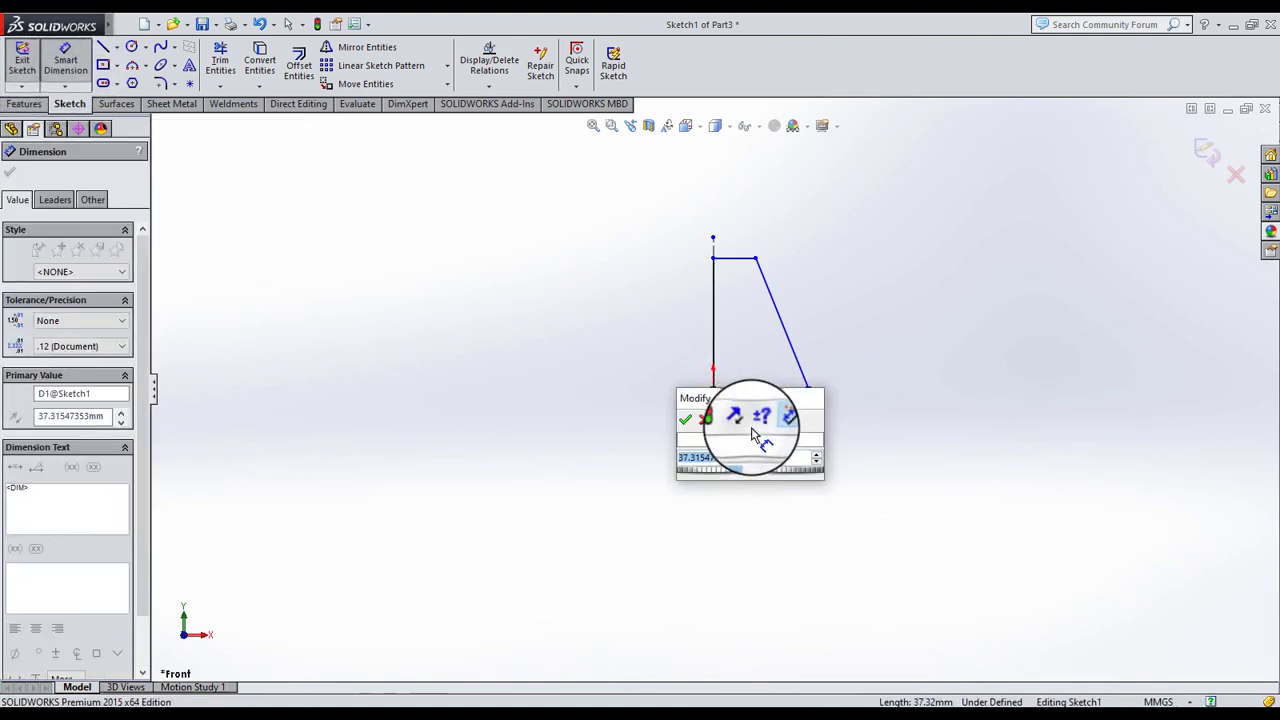
pyautogui.write('10')
pyautogui.press('Return')
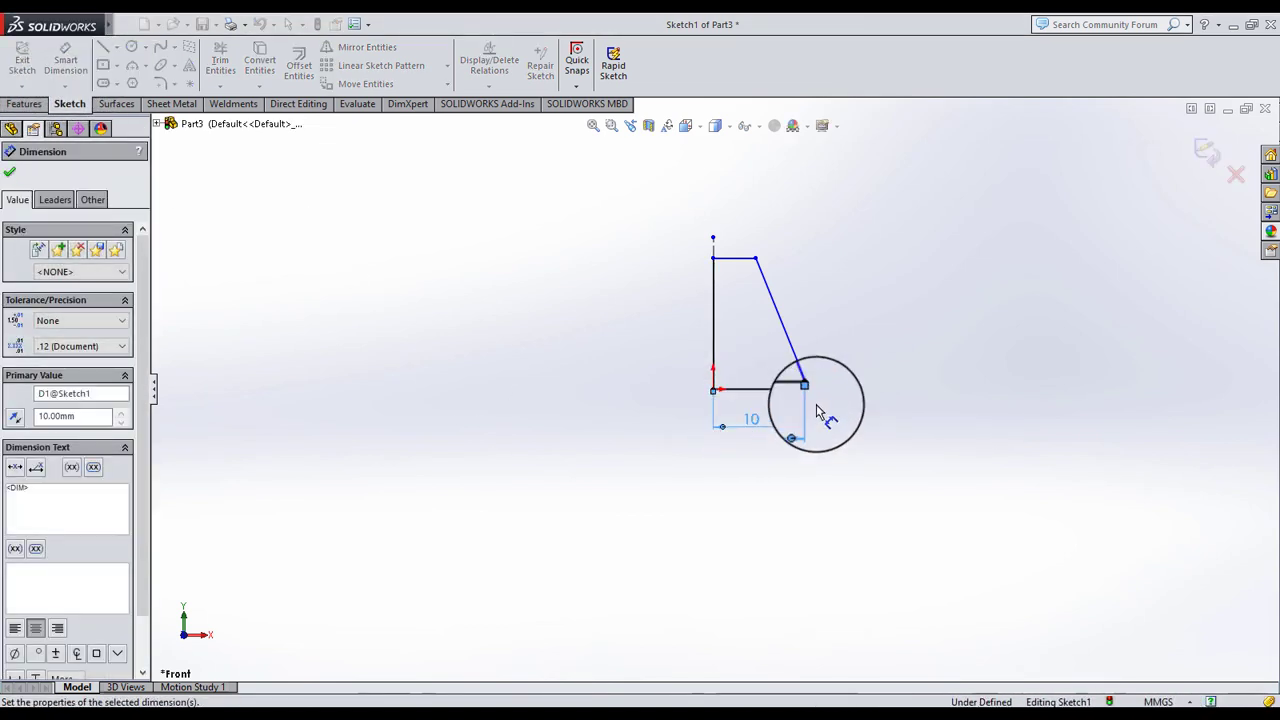
pyautogui.click(849, 374)
pyautogui.click(740, 225)
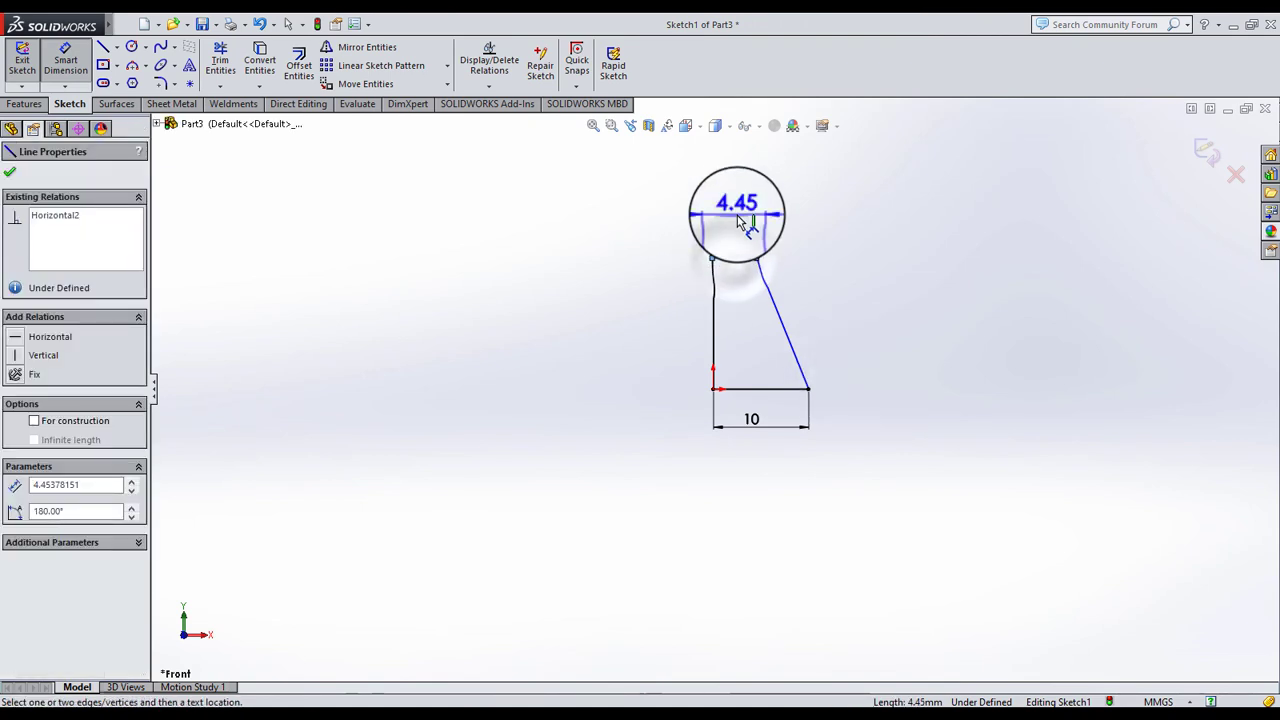
pyautogui.click(740, 222)
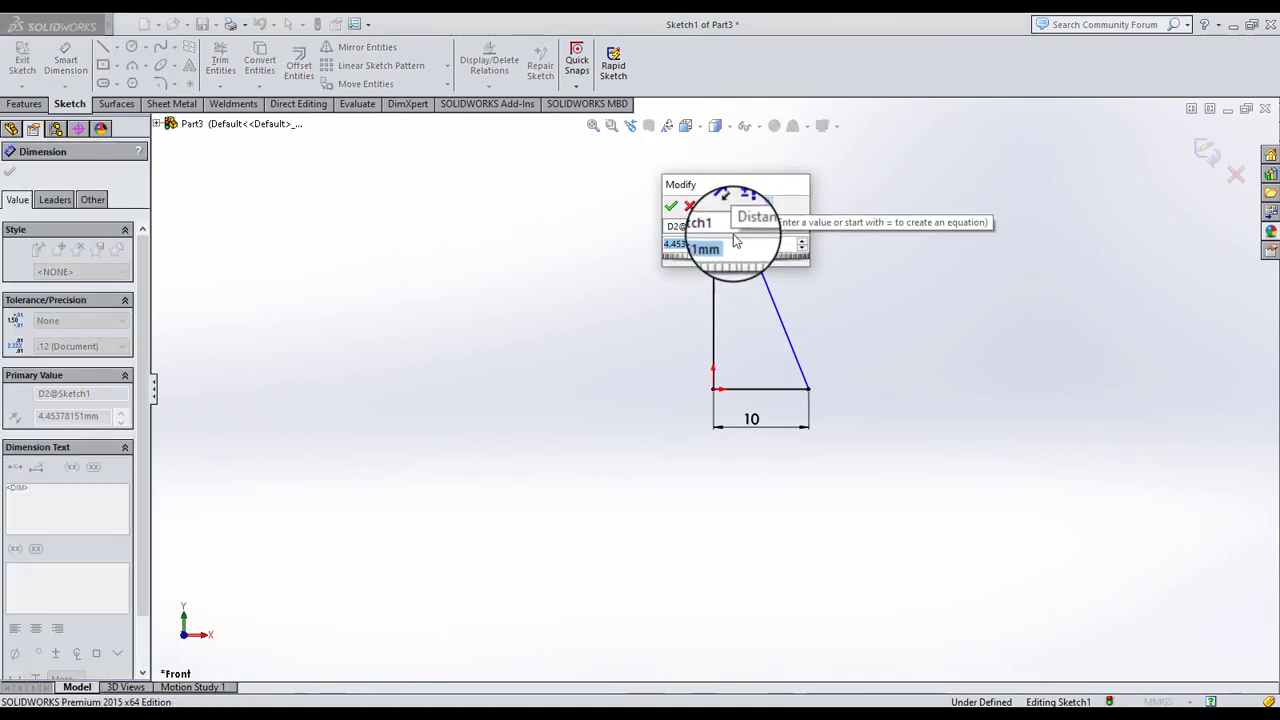
pyautogui.write('8')
pyautogui.press('Return')
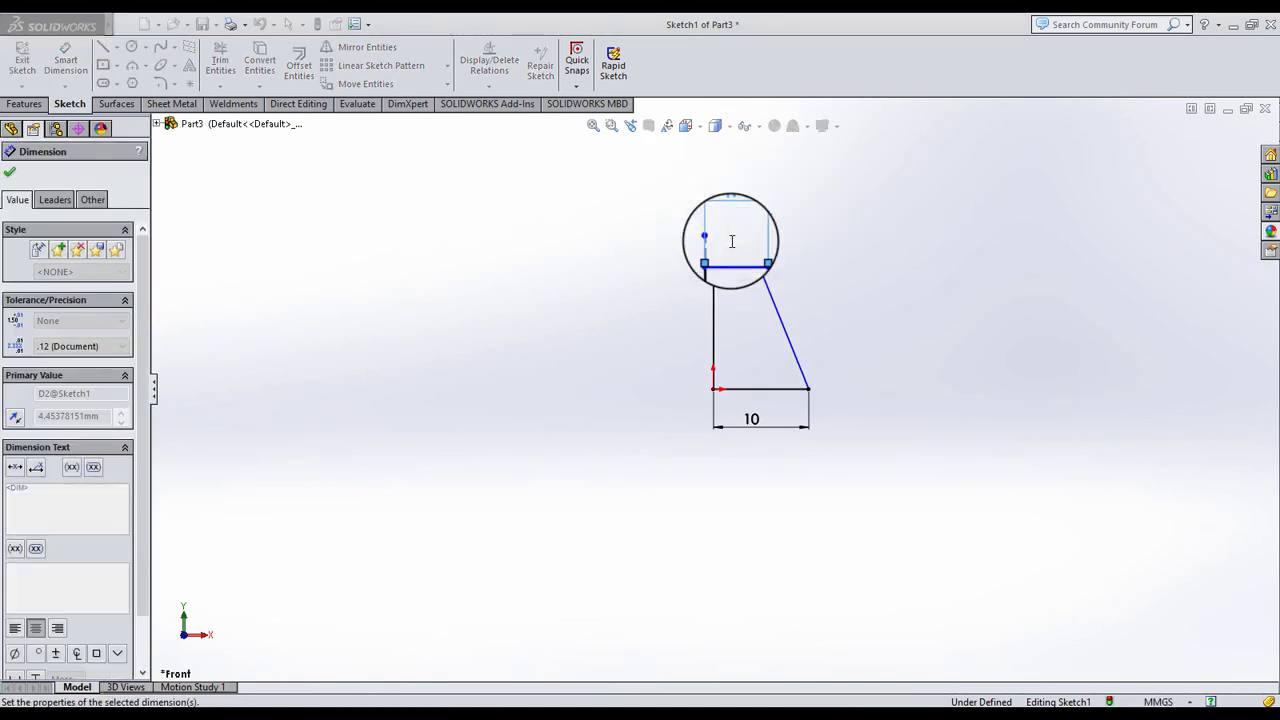
# Dimension the profile height to 12 between the top and bottom edges
pyautogui.moveTo(818, 290); pyautogui.dragTo(757, 268)
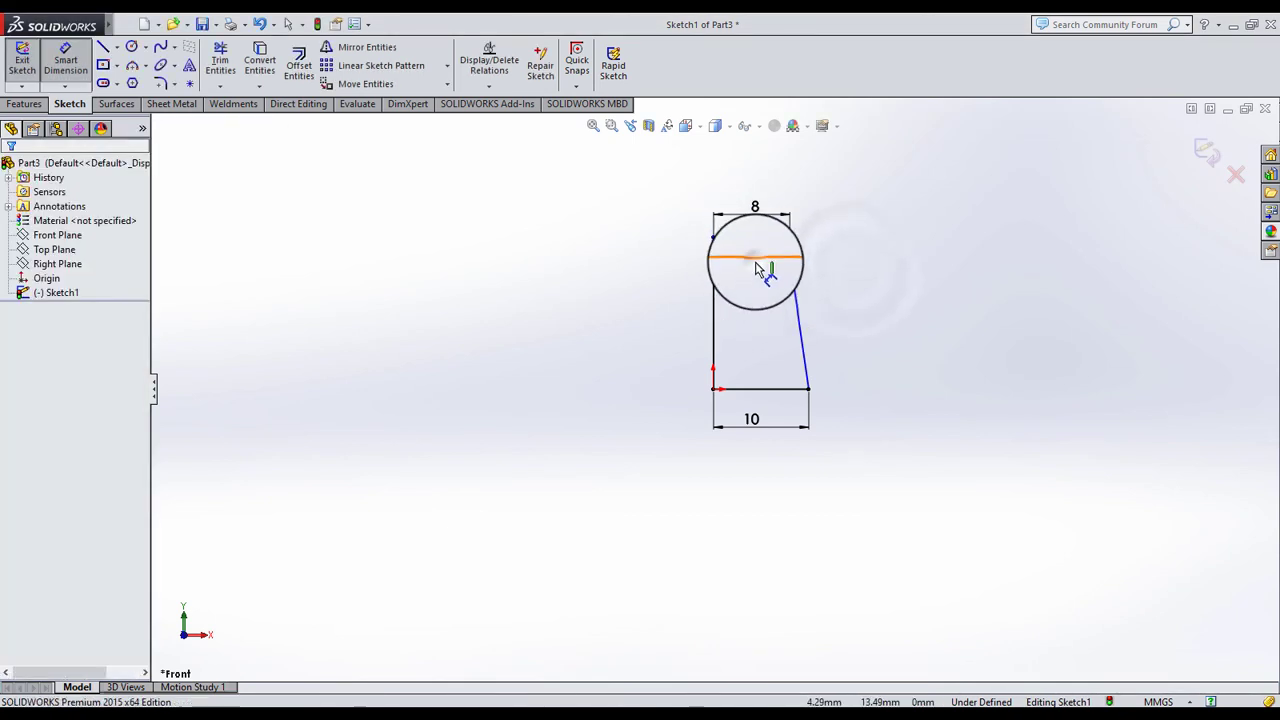
pyautogui.click(757, 260)
pyautogui.click(795, 388)
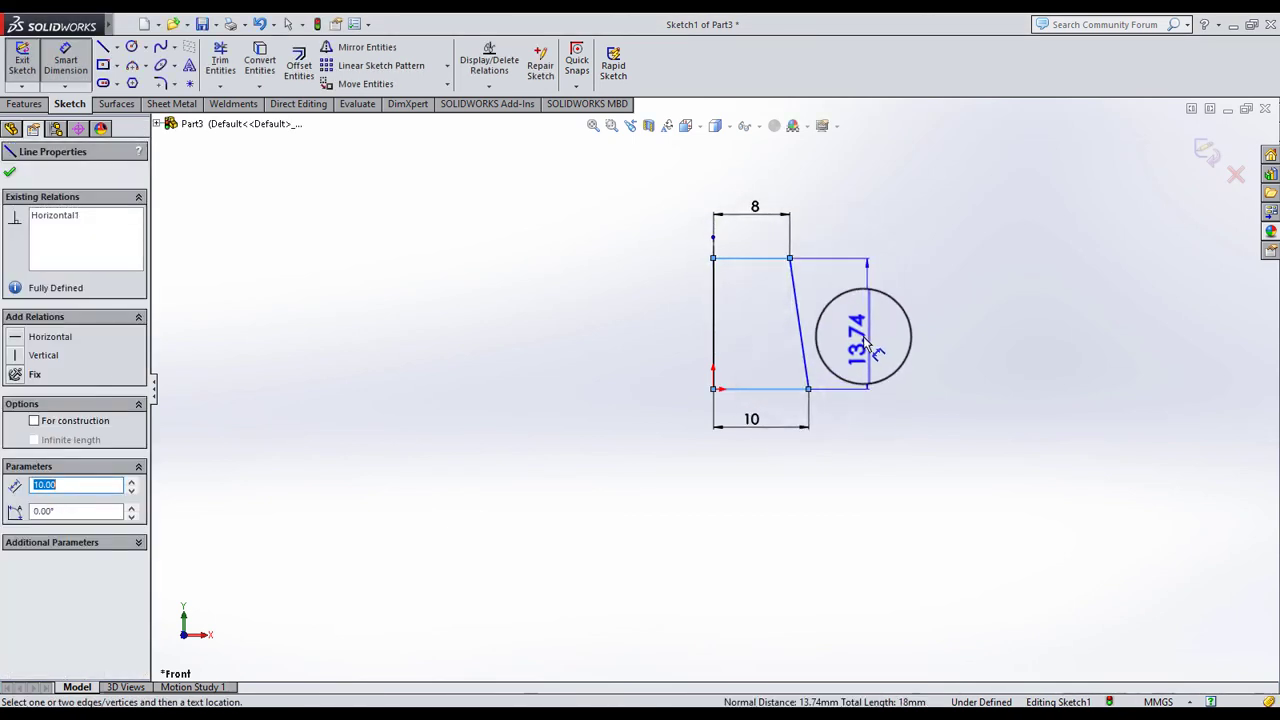
pyautogui.click(868, 345)
pyautogui.write('12')
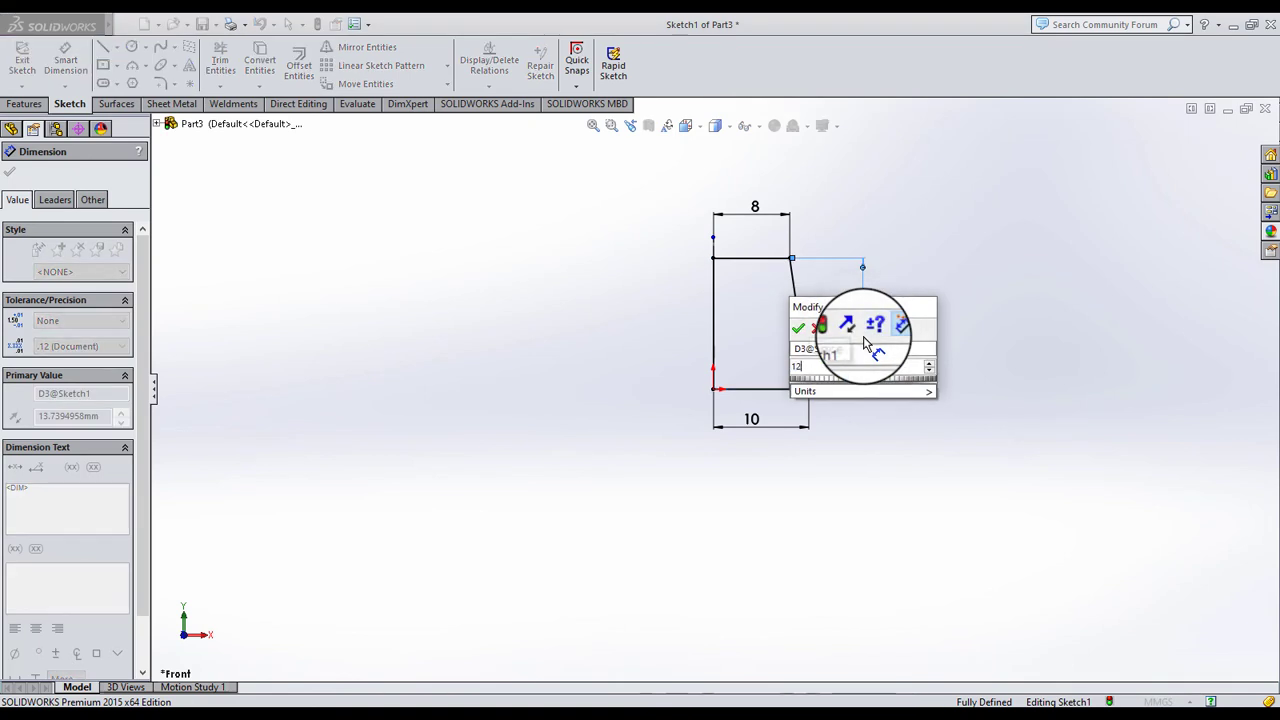
pyautogui.press('Return')
pyautogui.click(891, 366)
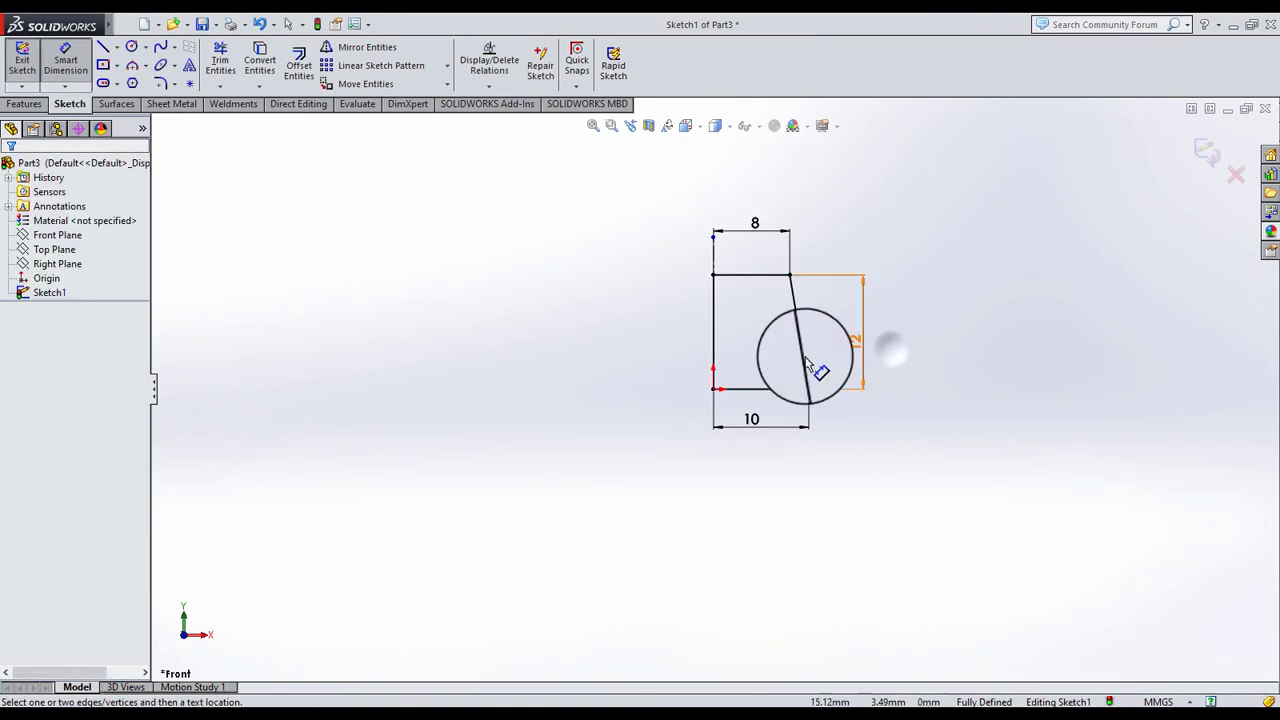
pyautogui.click(22, 104)
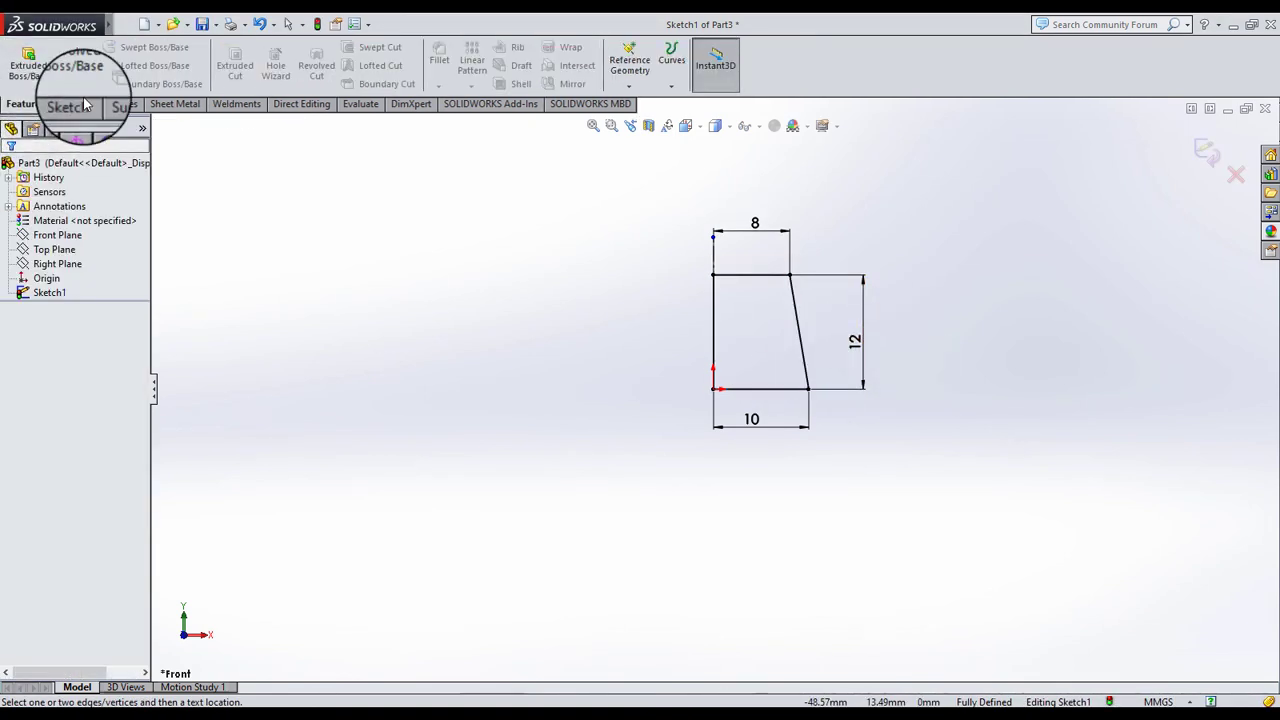
# Revolve Sketch1 into a solid frustum
pyautogui.click(152, 24)
pyautogui.click(77, 65)
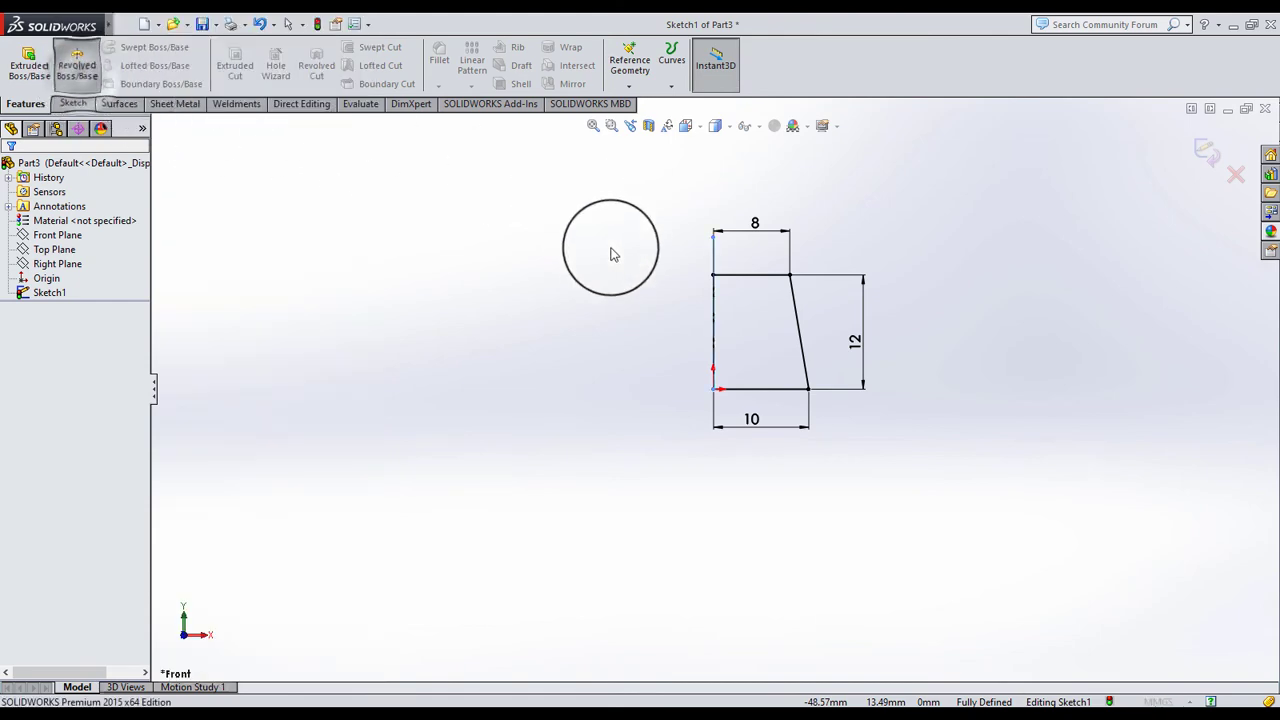
pyautogui.click(12, 174)
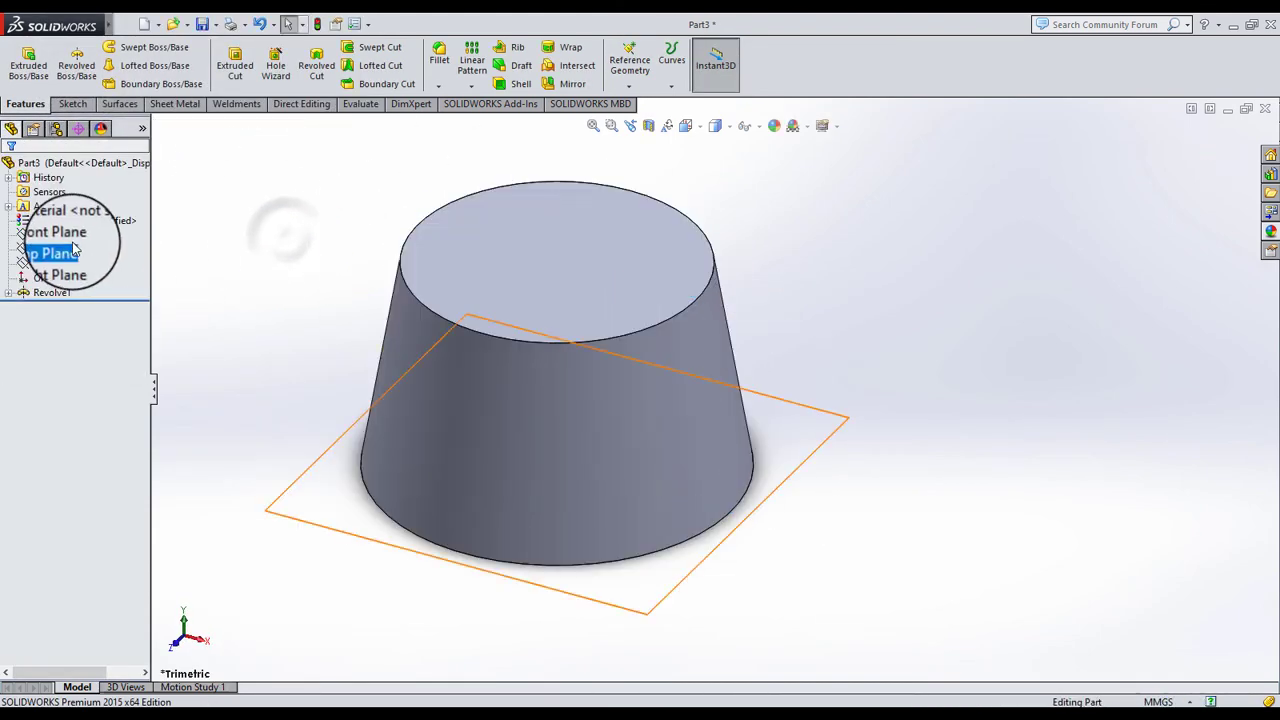
pyautogui.click(71, 238)
pyautogui.moveTo(652, 343); pyautogui.dragTo(743, 286, button='middle')
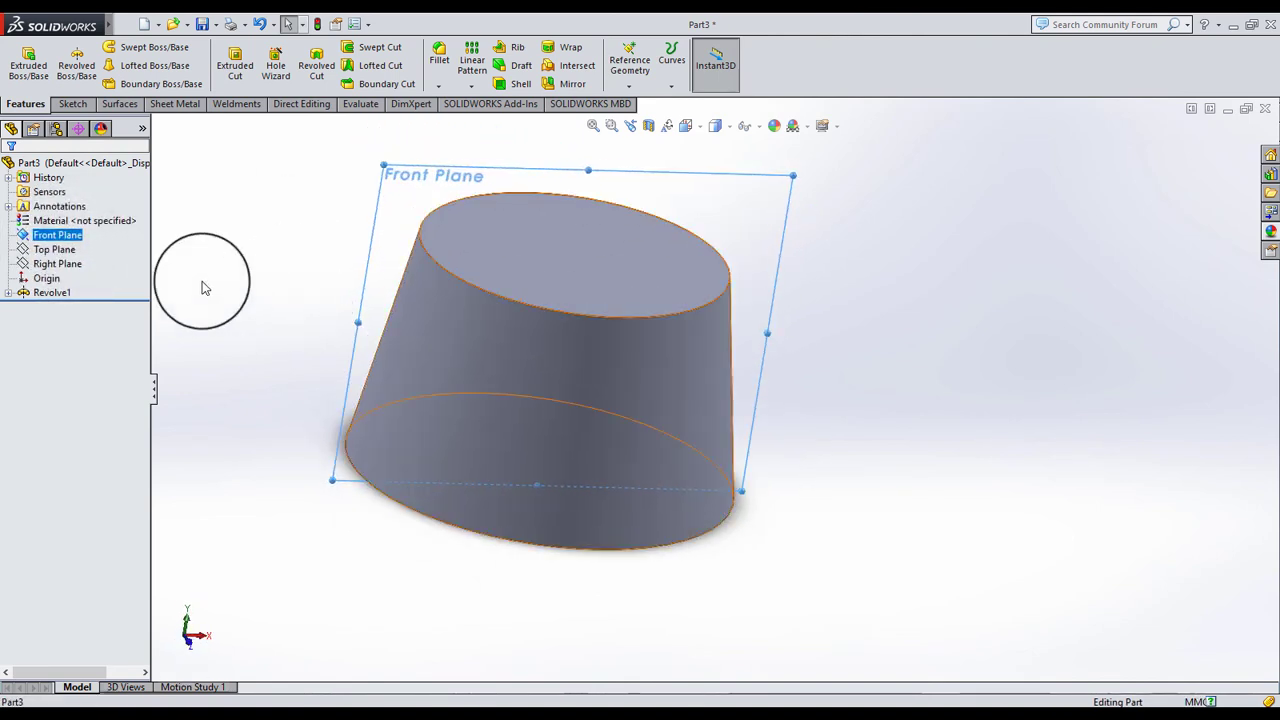
# Start a new sketch on the Front Plane and view it Normal To
pyautogui.keyDown('ctrl'); pyautogui.click(73, 251); pyautogui.keyUp('ctrl')
pyautogui.click(57, 234)
pyautogui.rightClick(57, 234)
pyautogui.click(86, 215)
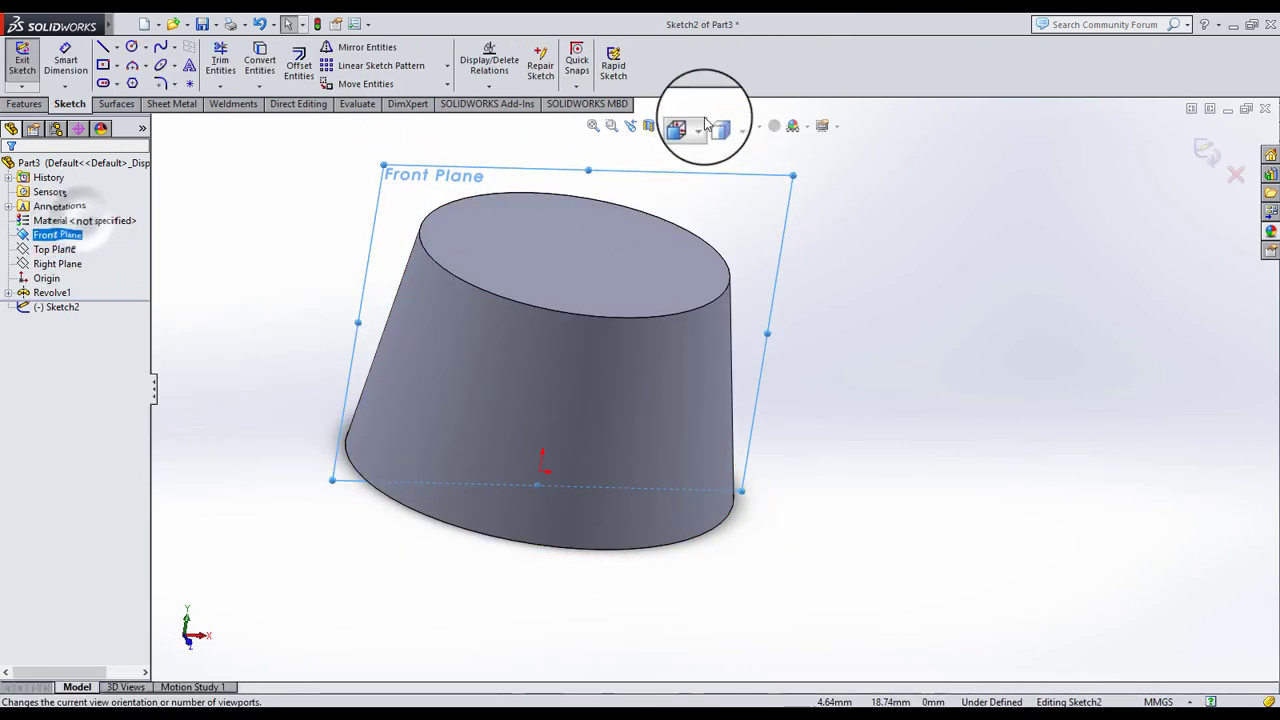
pyautogui.click(687, 133)
pyautogui.click(763, 200)
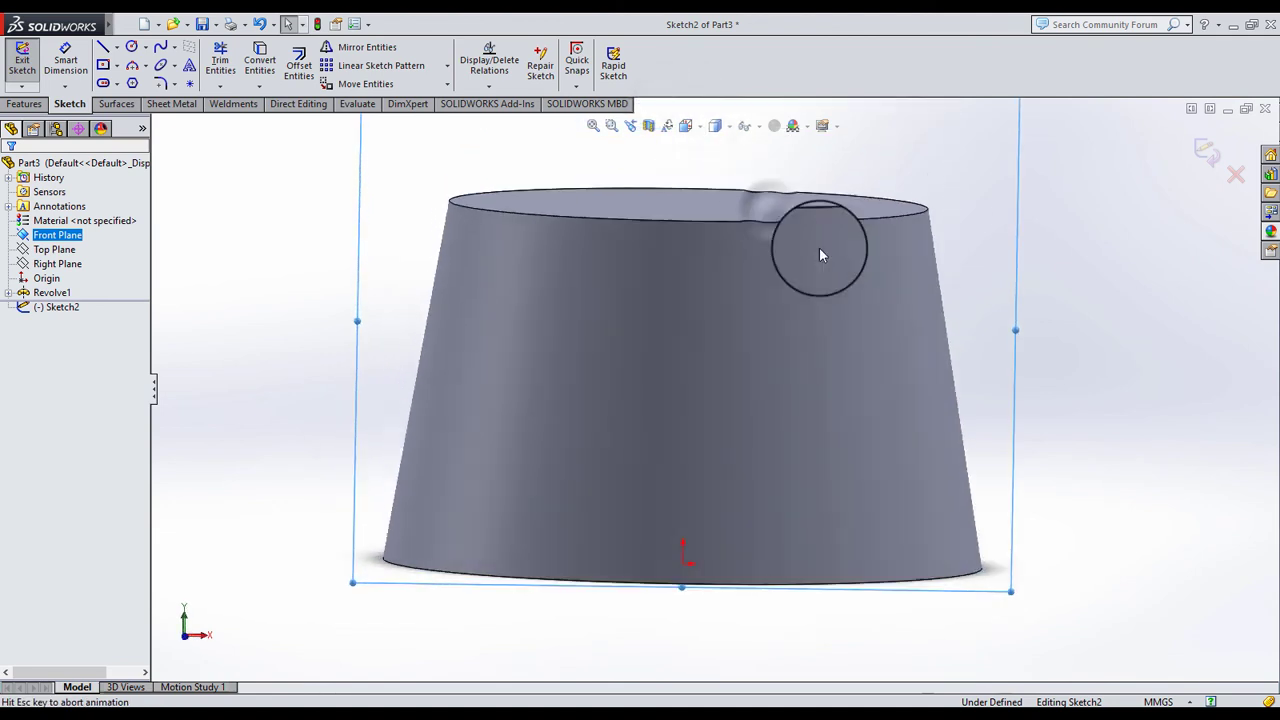
pyautogui.scroll(3, 752, 412)
pyautogui.scroll(-2, 851, 418)
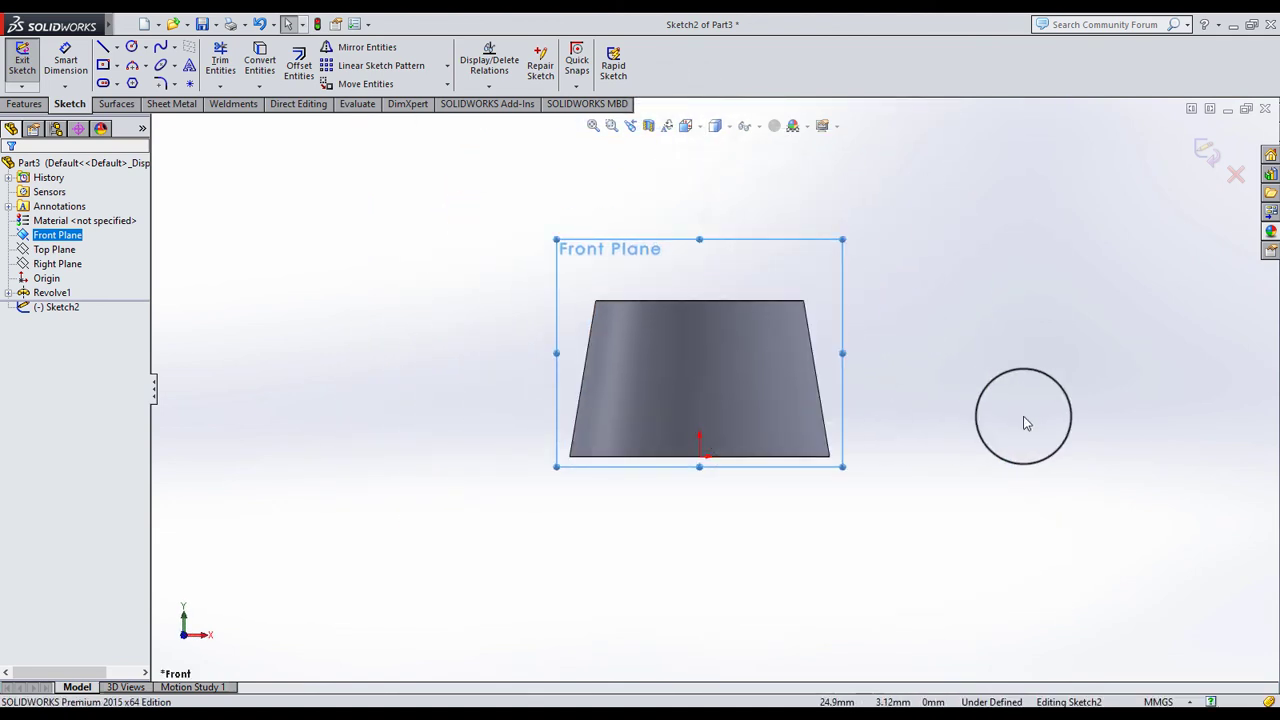
pyautogui.click(1023, 420)
pyautogui.scroll(-2, 890, 380)
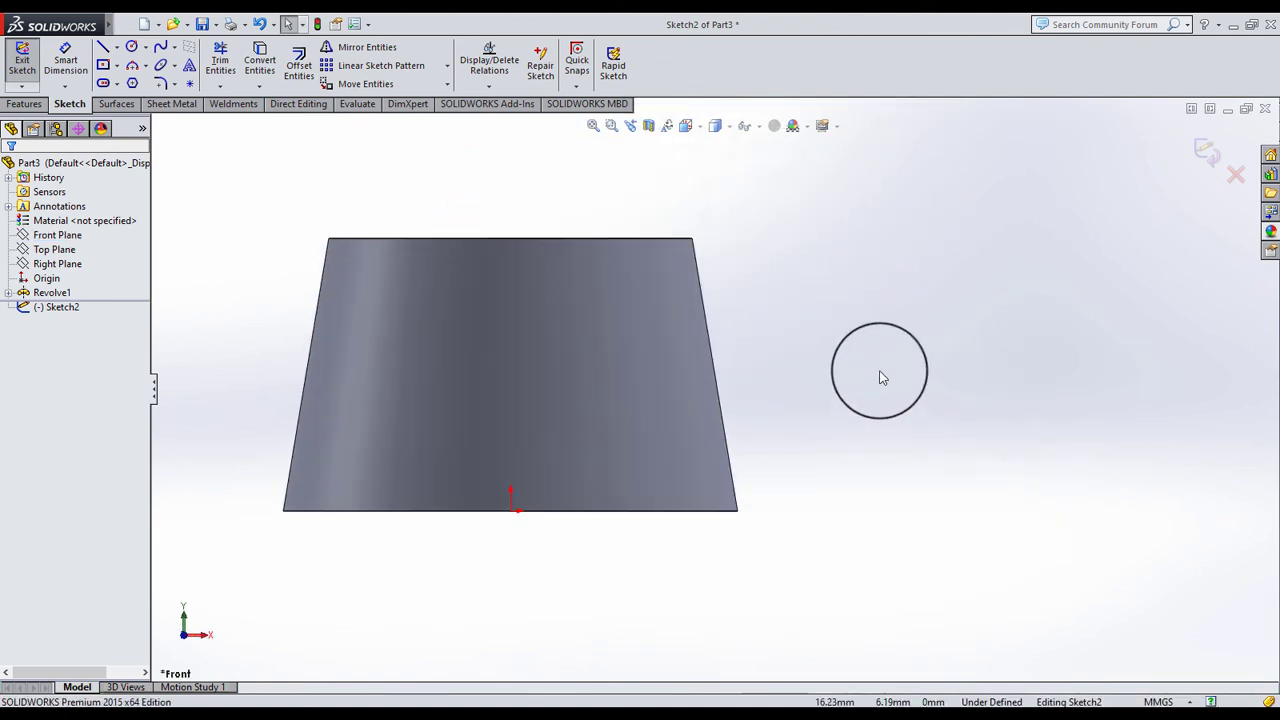
# Draw a vertical centerline from the origin up past the frustum
pyautogui.click(118, 52)
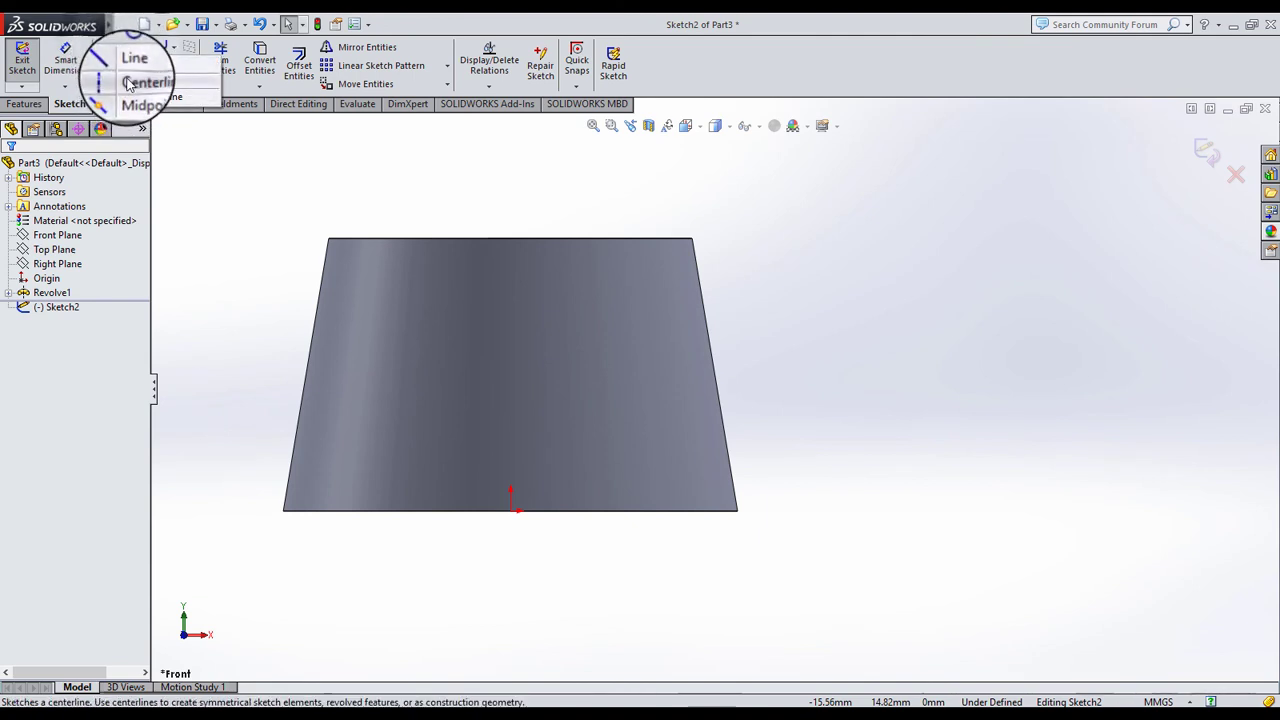
pyautogui.click(140, 80)
pyautogui.click(512, 510)
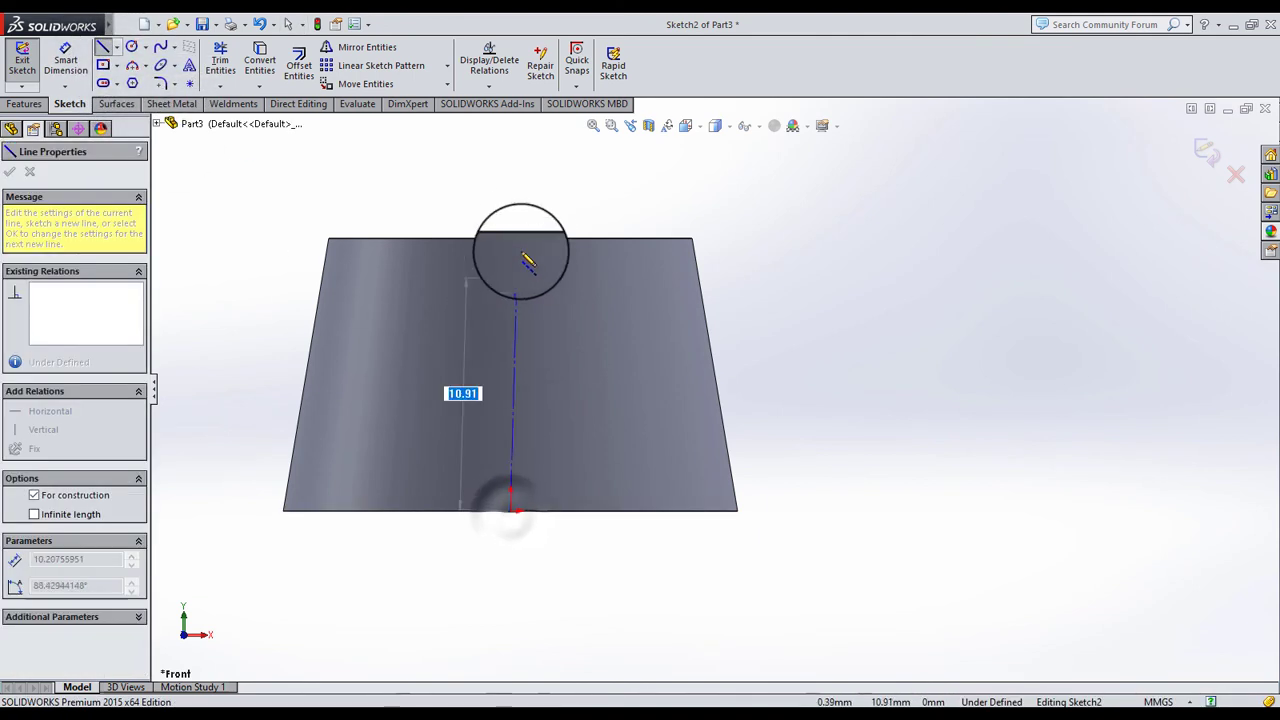
pyautogui.click(512, 205)
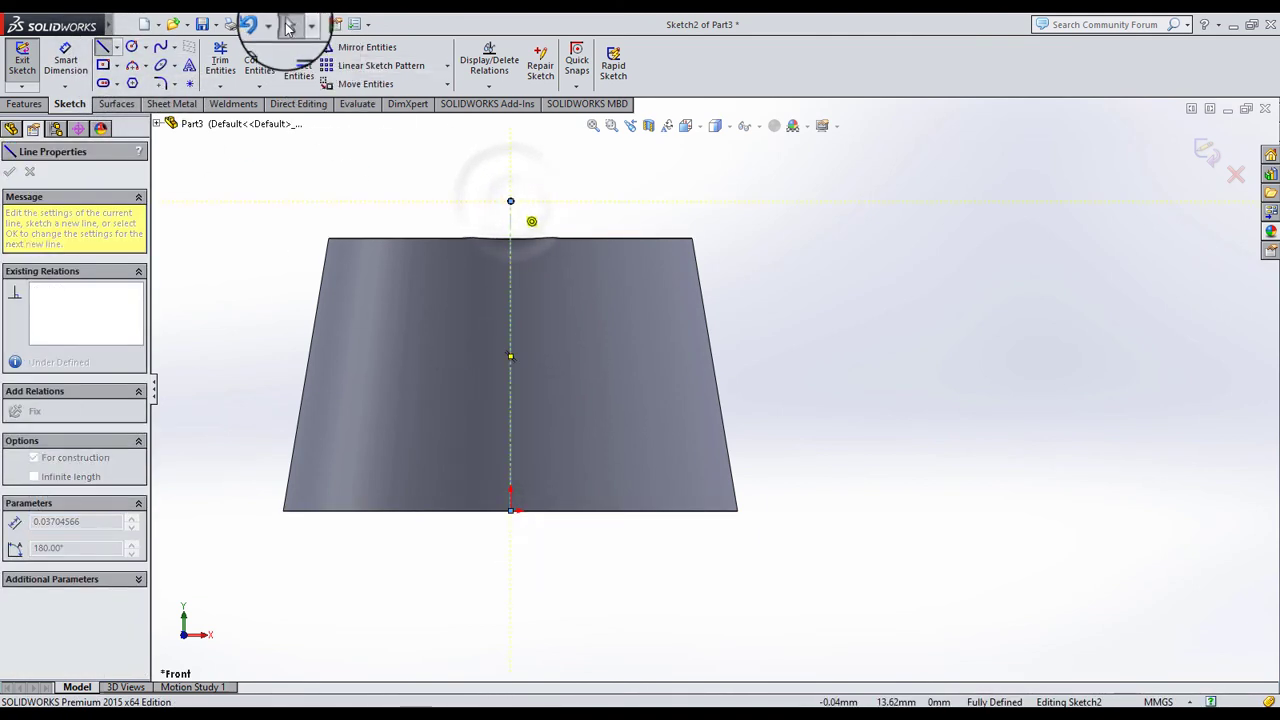
pyautogui.click(288, 23)
# Show Sketch1 and convert its slanted side edge into the new sketch
pyautogui.click(62, 307)
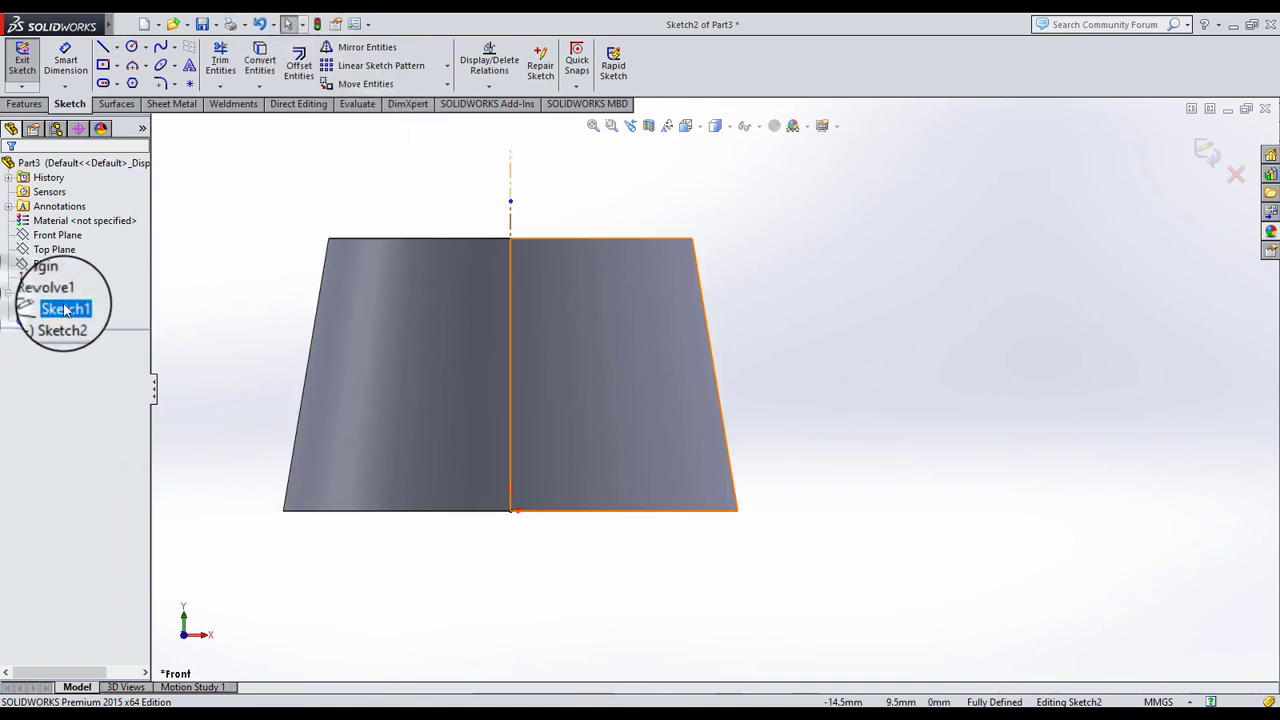
pyautogui.click(92, 278)
pyautogui.click(273, 222)
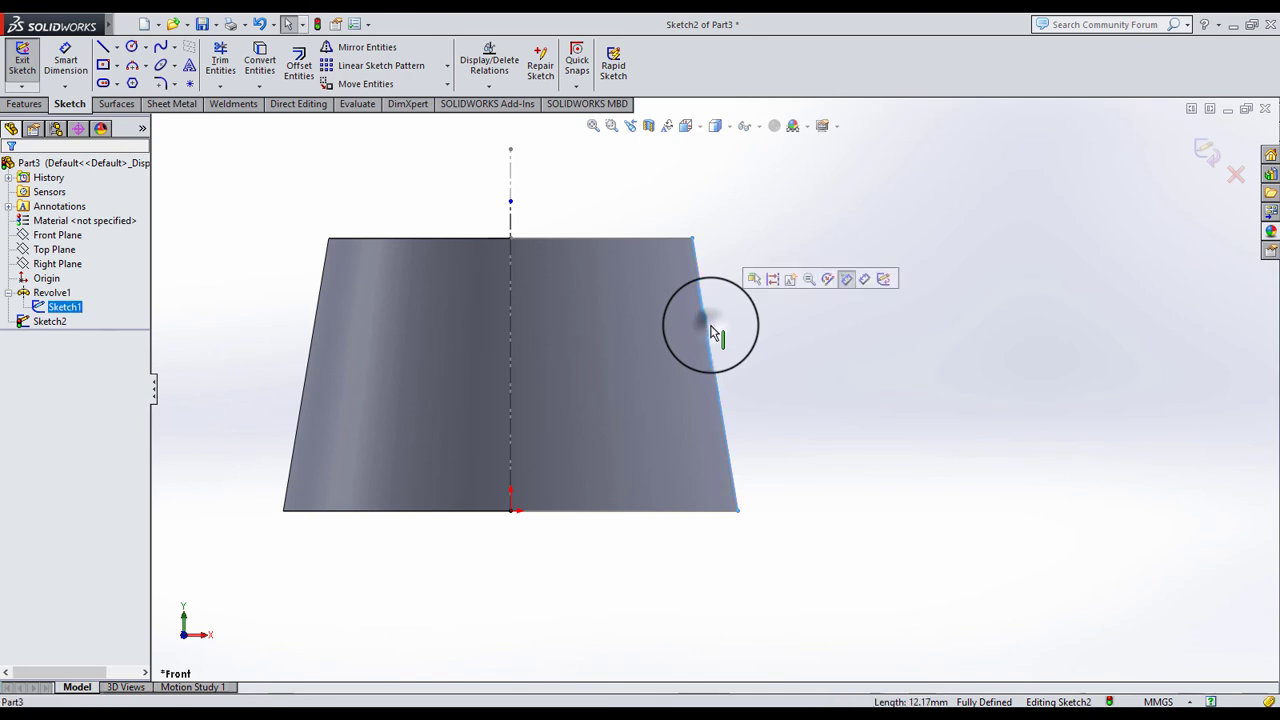
pyautogui.click(259, 70)
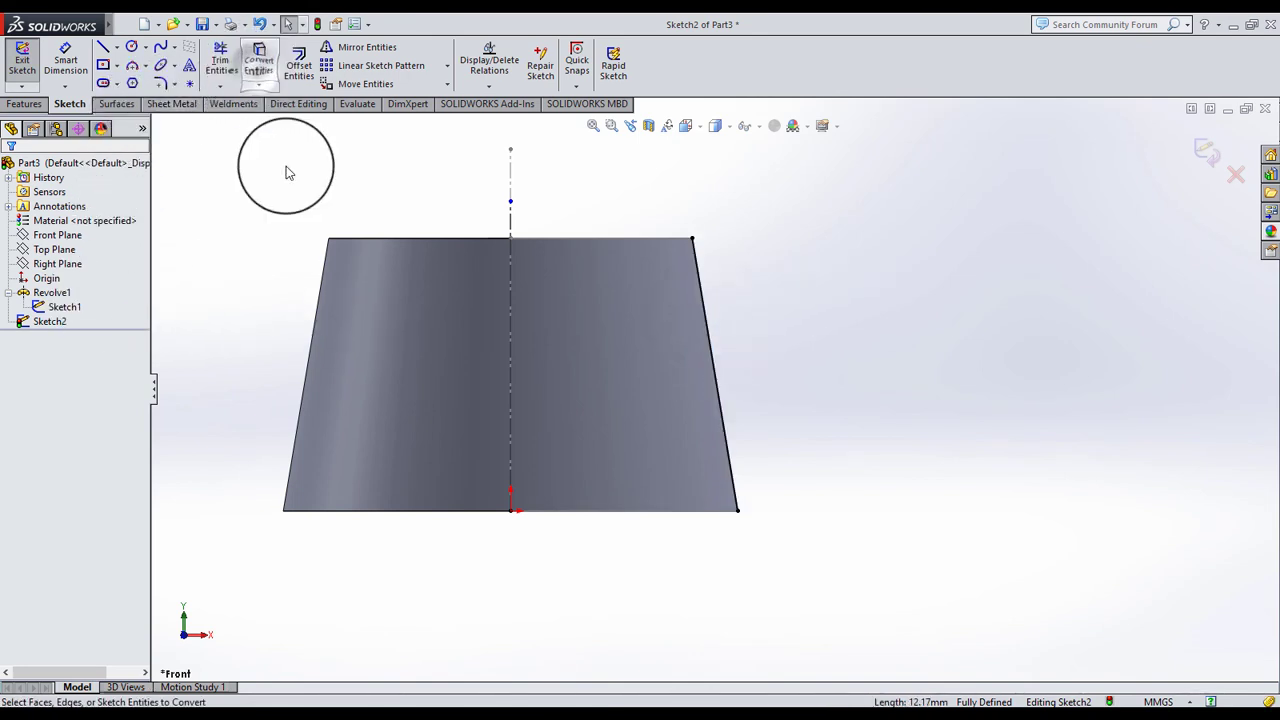
pyautogui.click(102, 47)
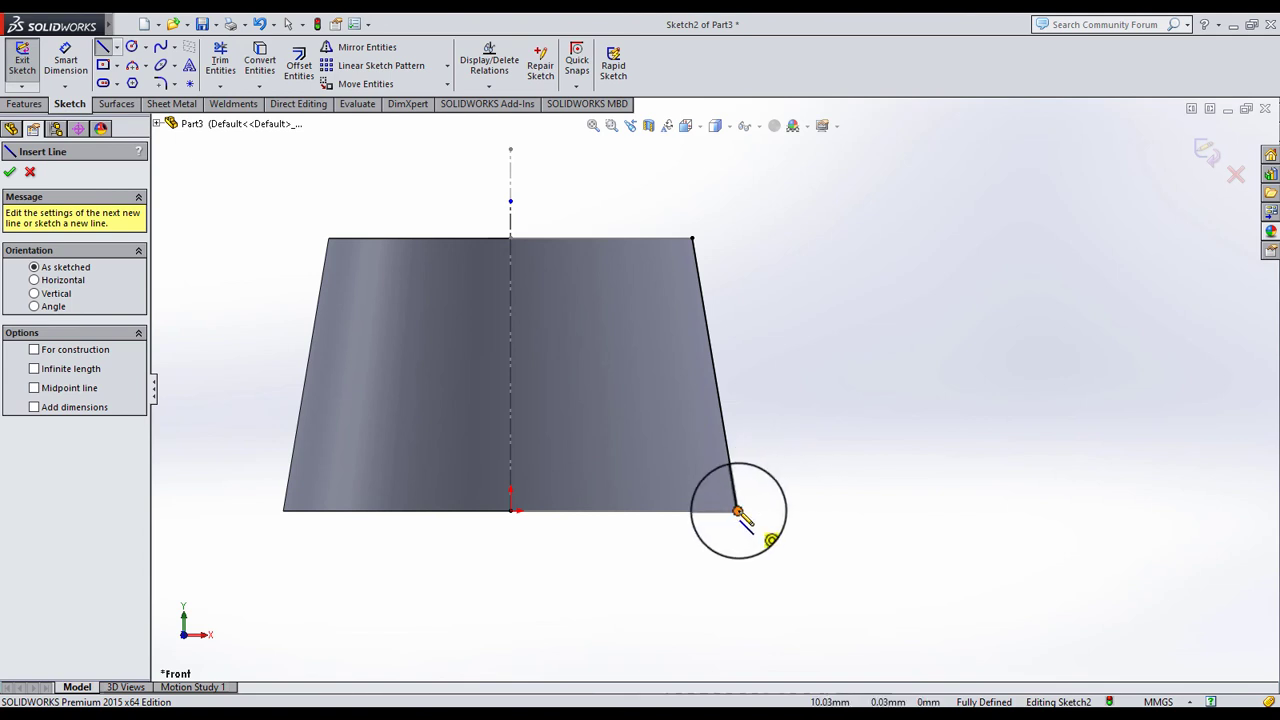
# Draw a slanted line from the frustum's bottom-right corner and a circle near its upper end
pyautogui.click(738, 512)
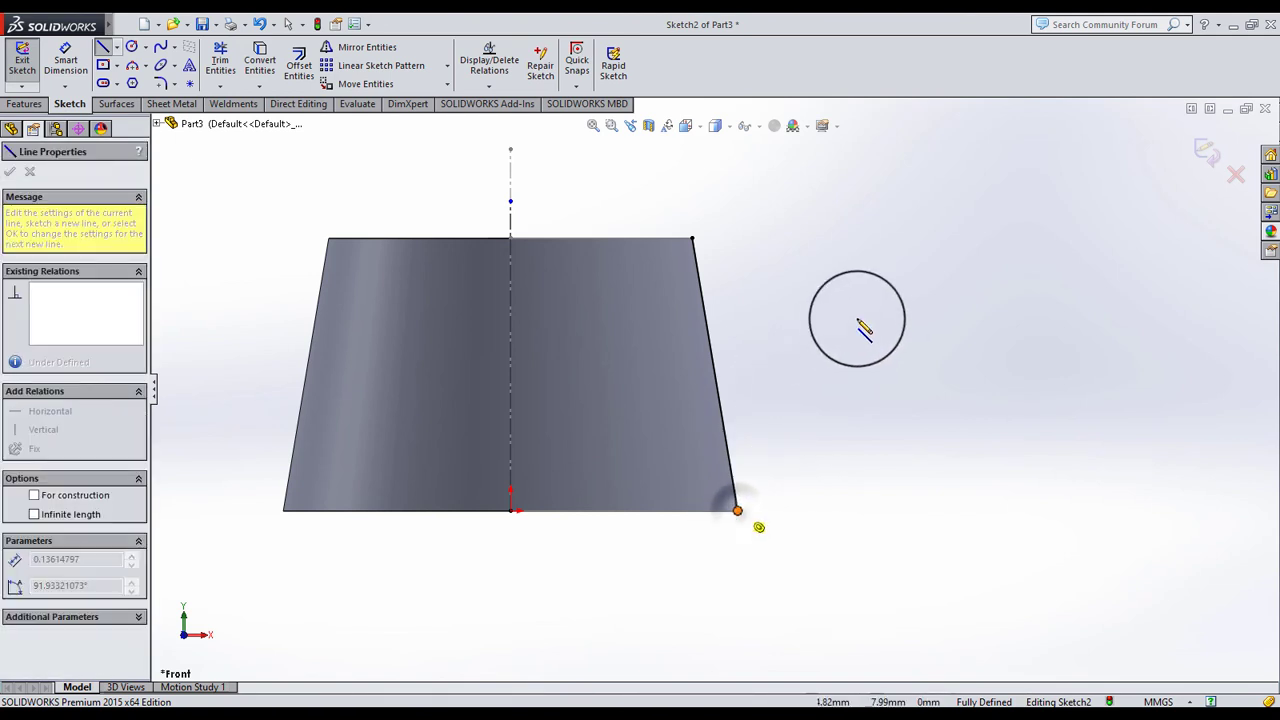
pyautogui.click(902, 238)
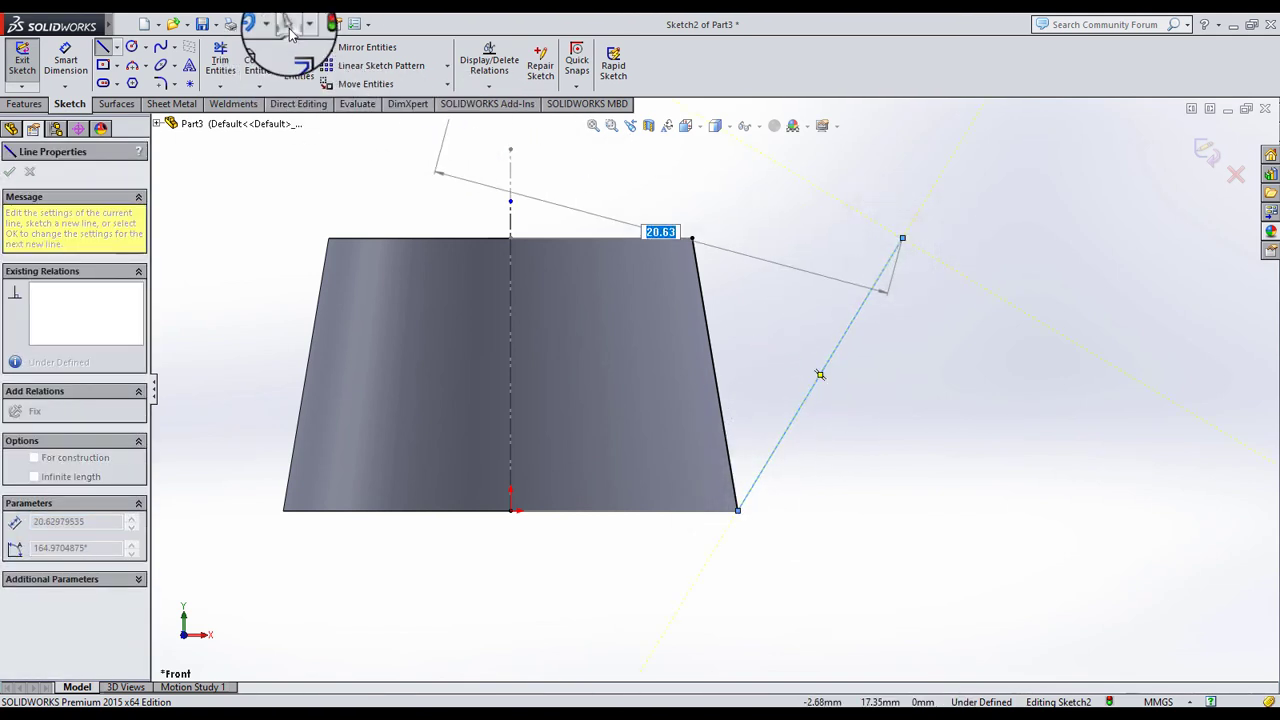
pyautogui.click(131, 47)
pyautogui.scroll(-3, 762, 270)
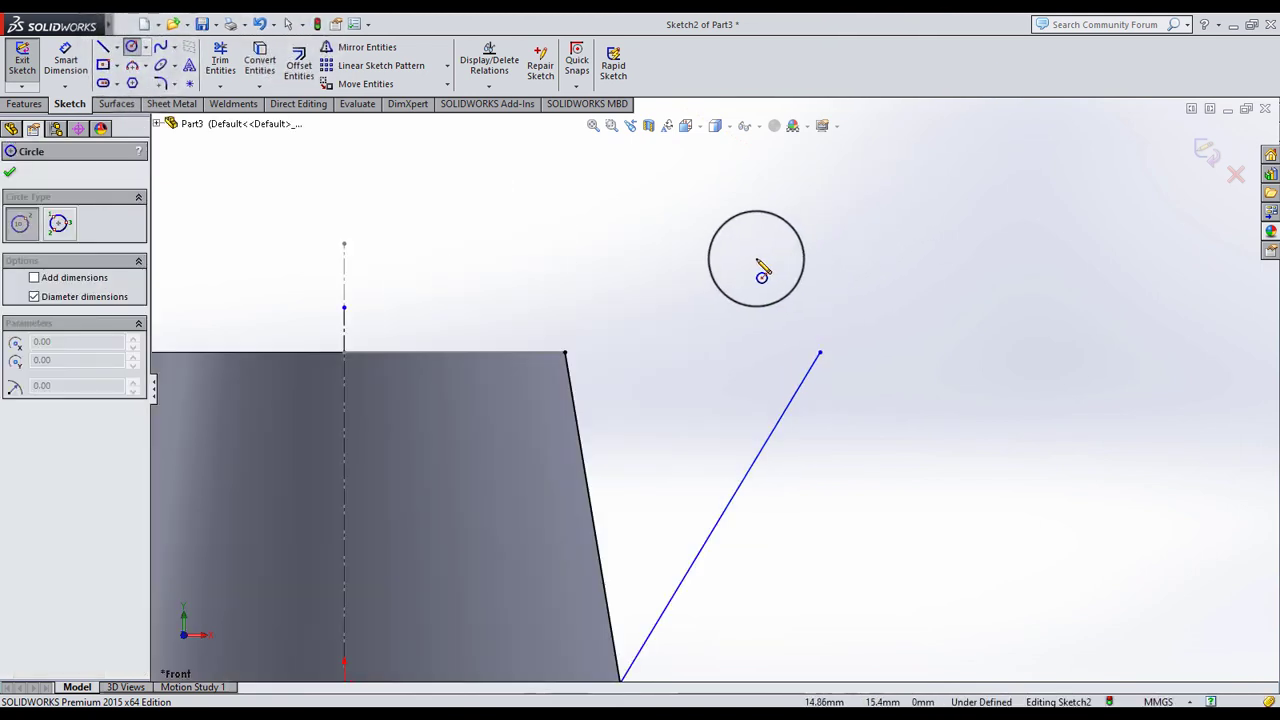
pyautogui.click(732, 241)
pyautogui.click(732, 329)
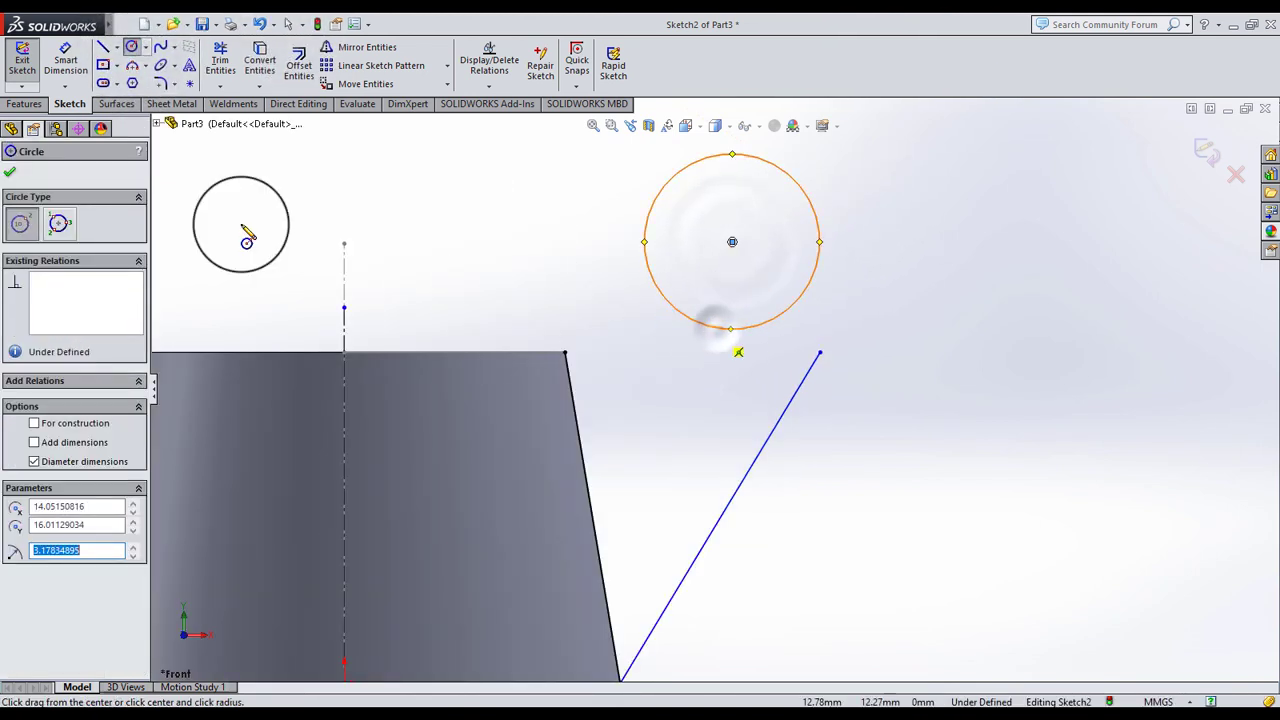
# Dimension the circle to an 8 mm diameter
pyautogui.click(48, 62)
pyautogui.click(819, 242)
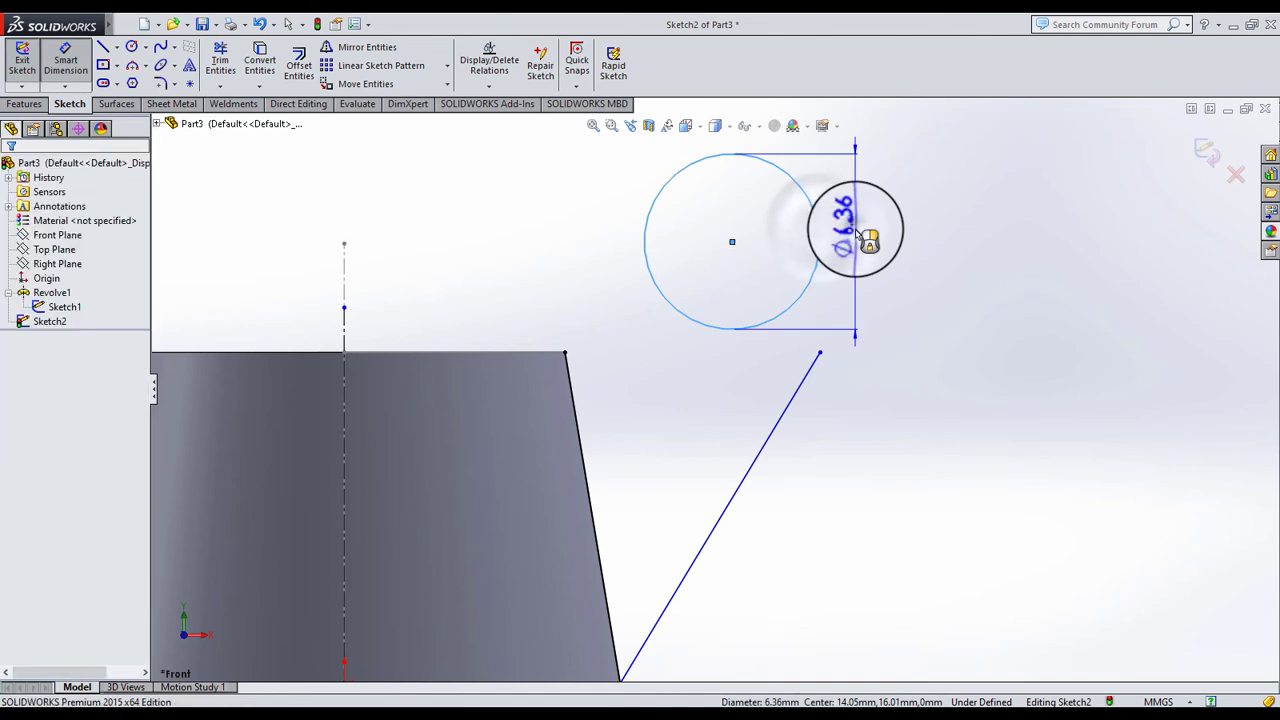
pyautogui.click(858, 232)
pyautogui.write('8')
pyautogui.press('Return')
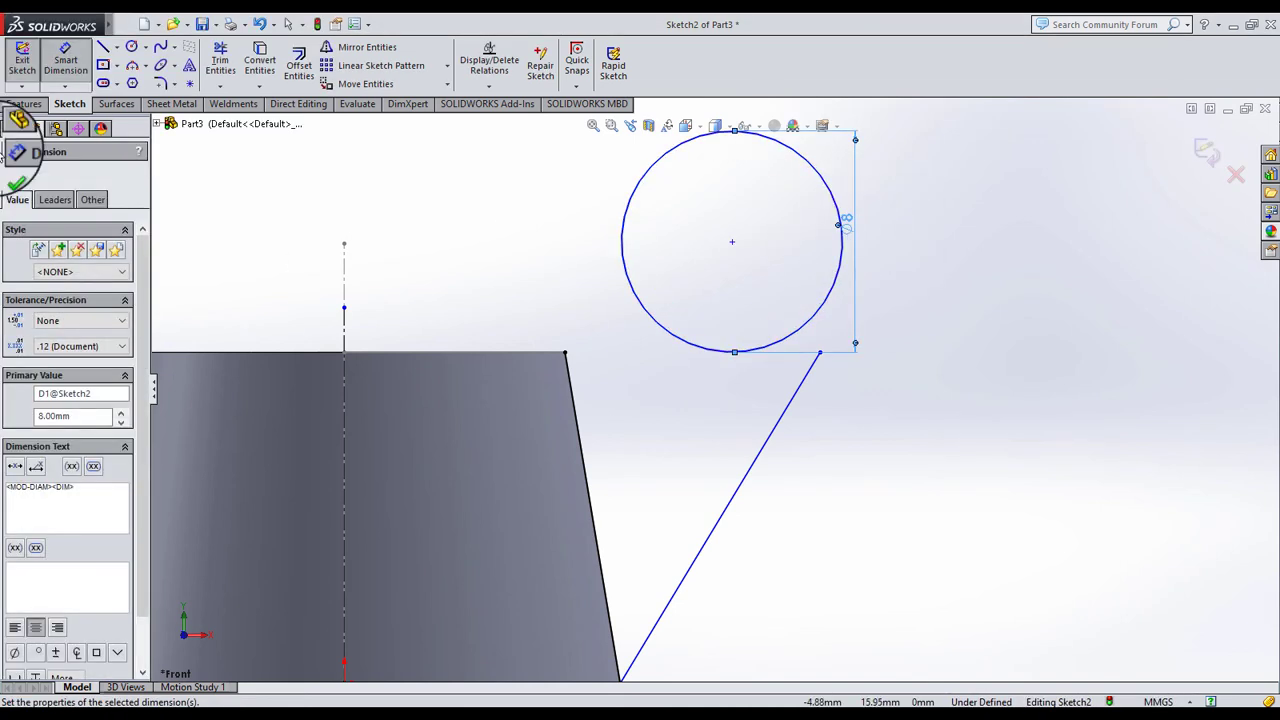
pyautogui.click(10, 176)
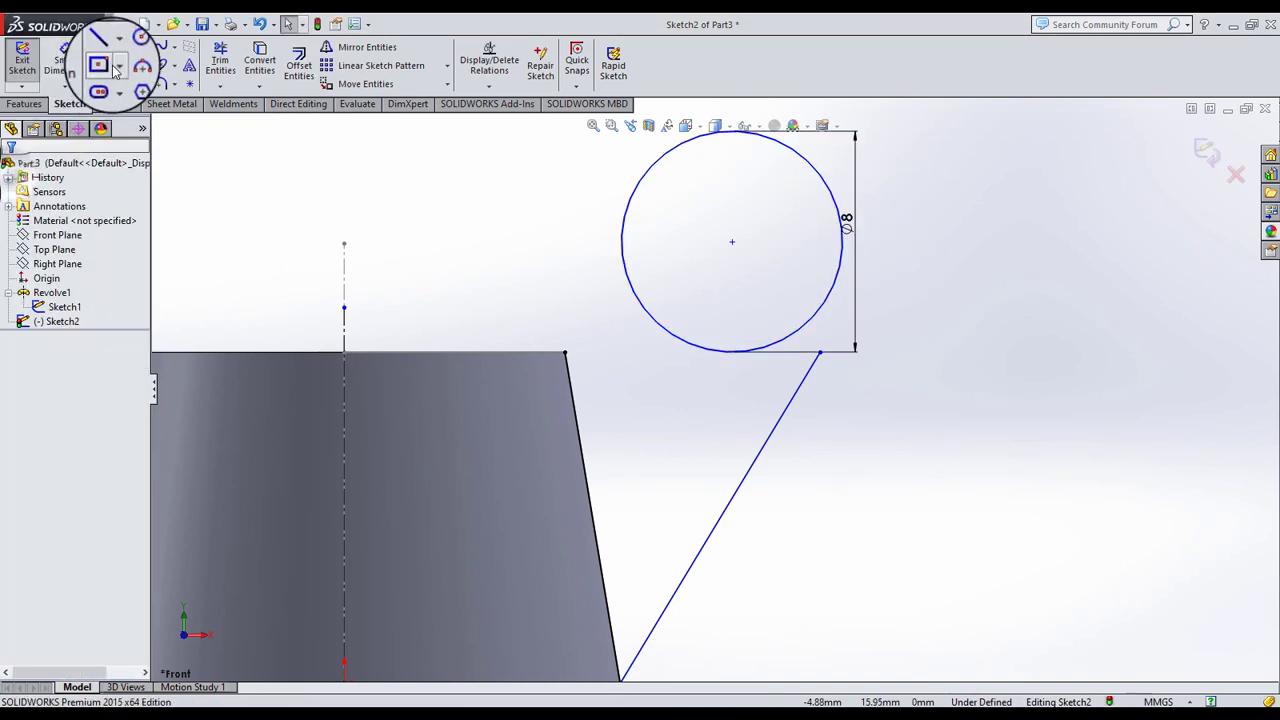
# Make the circle tangent to the slanted line
pyautogui.click(807, 377)
pyautogui.keyDown('ctrl'); pyautogui.click(815, 325); pyautogui.keyUp('ctrl')
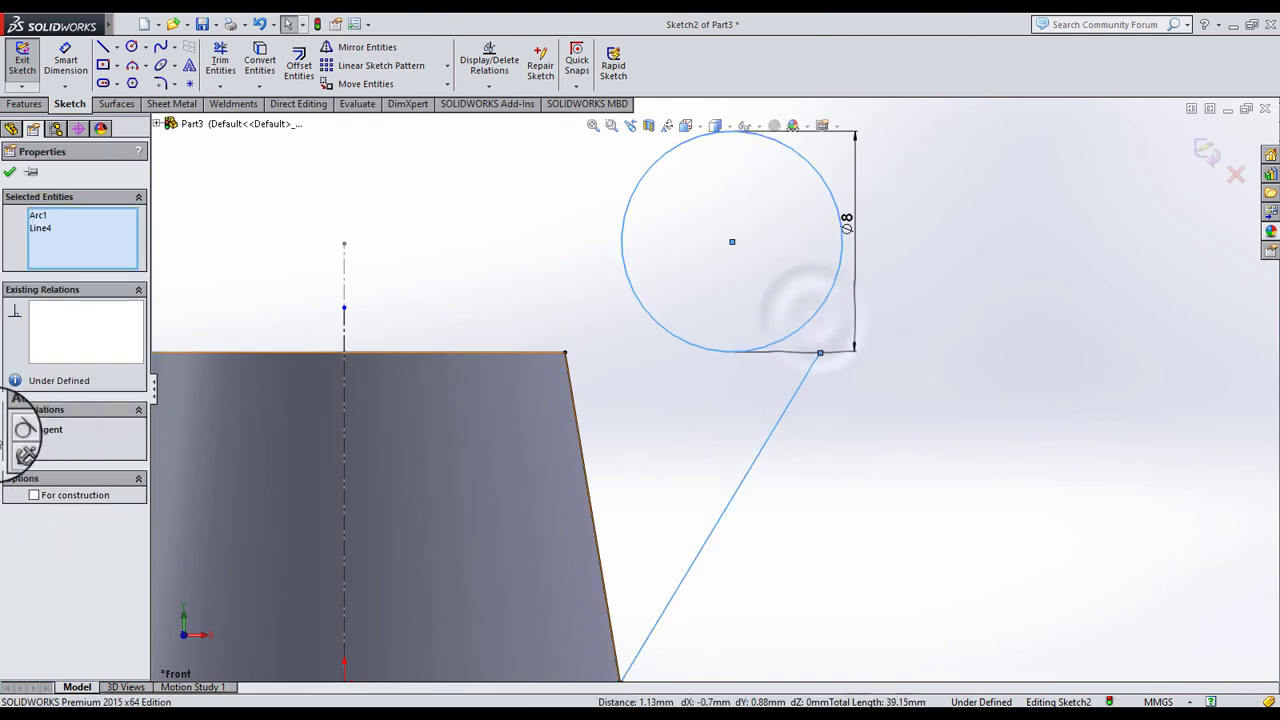
pyautogui.click(14, 432)
pyautogui.click(400, 275)
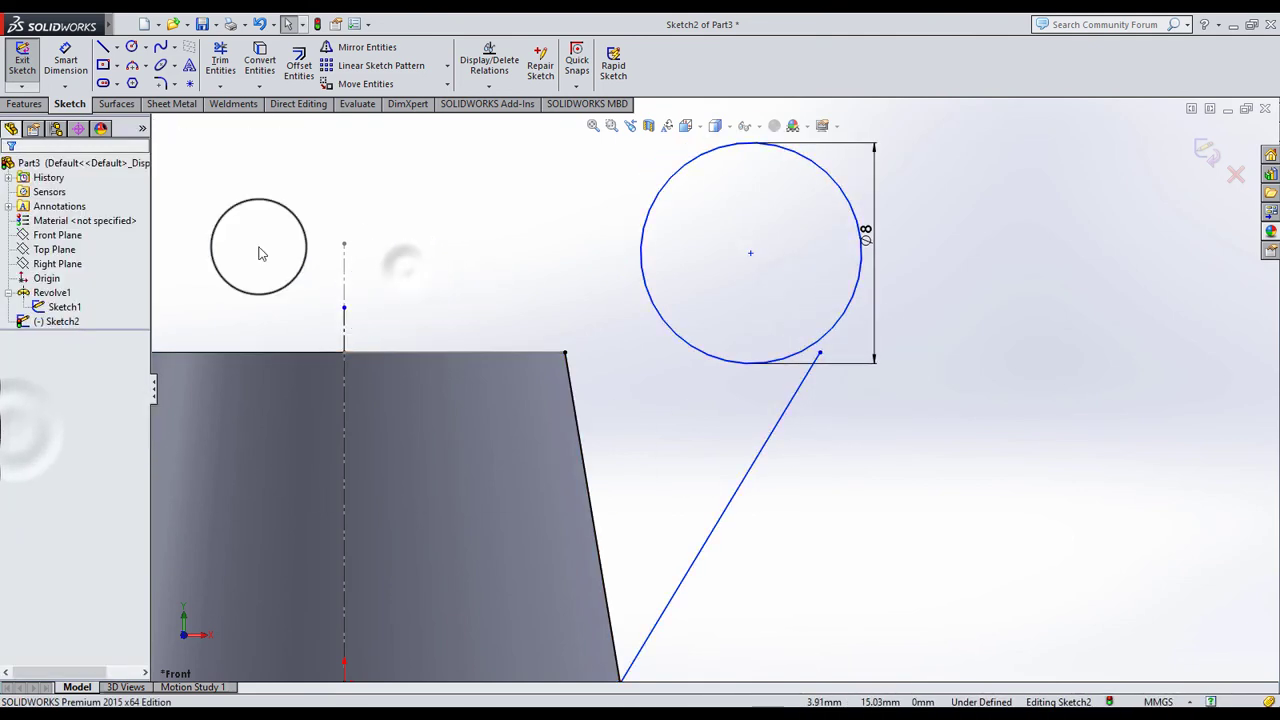
# Draw a second line from the frustum's top corner and make it tangent to the circle
pyautogui.click(104, 48)
pyautogui.click(566, 351)
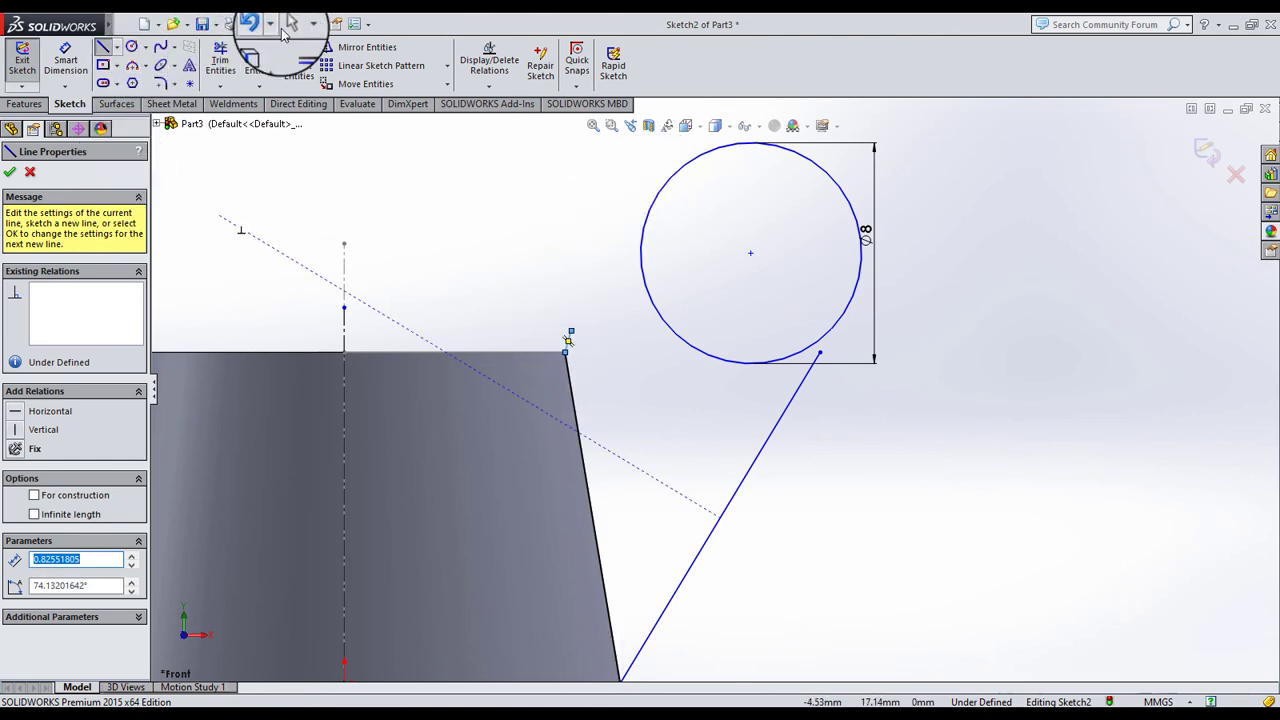
pyautogui.click(290, 24)
pyautogui.moveTo(572, 330); pyautogui.dragTo(655, 150)
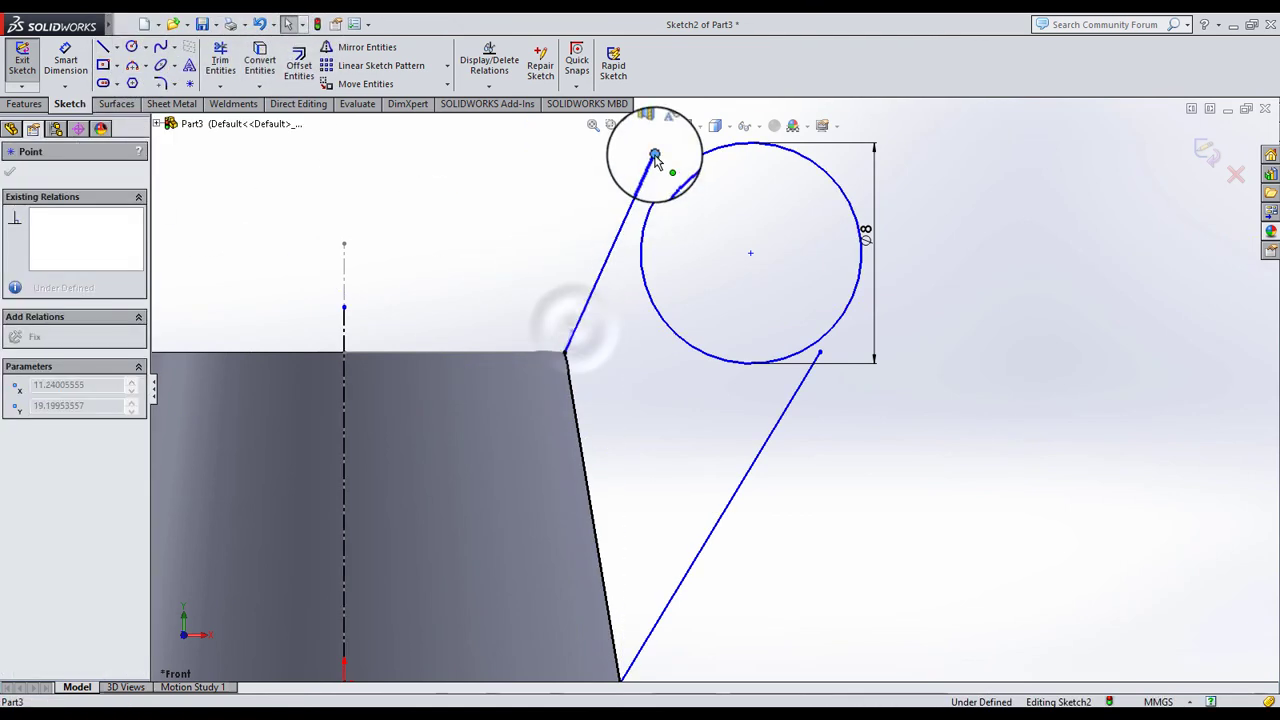
pyautogui.click(650, 197)
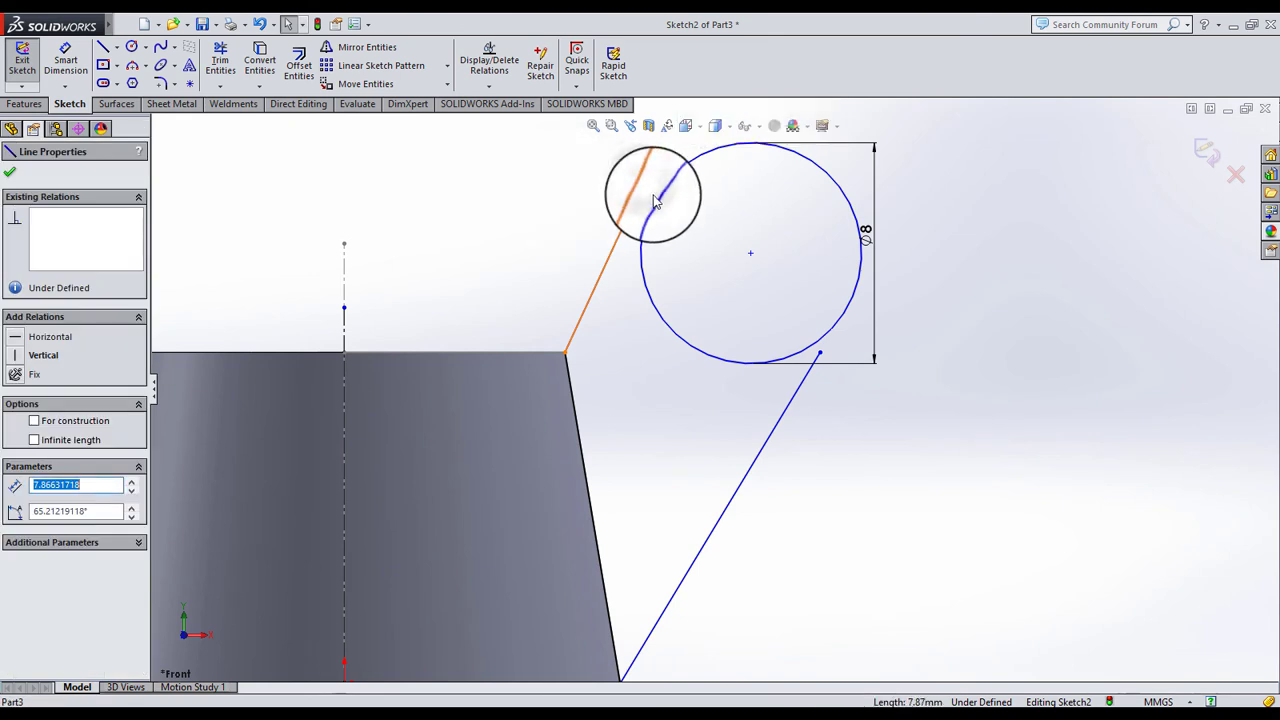
pyautogui.keyDown('ctrl'); pyautogui.click(657, 205); pyautogui.keyUp('ctrl')
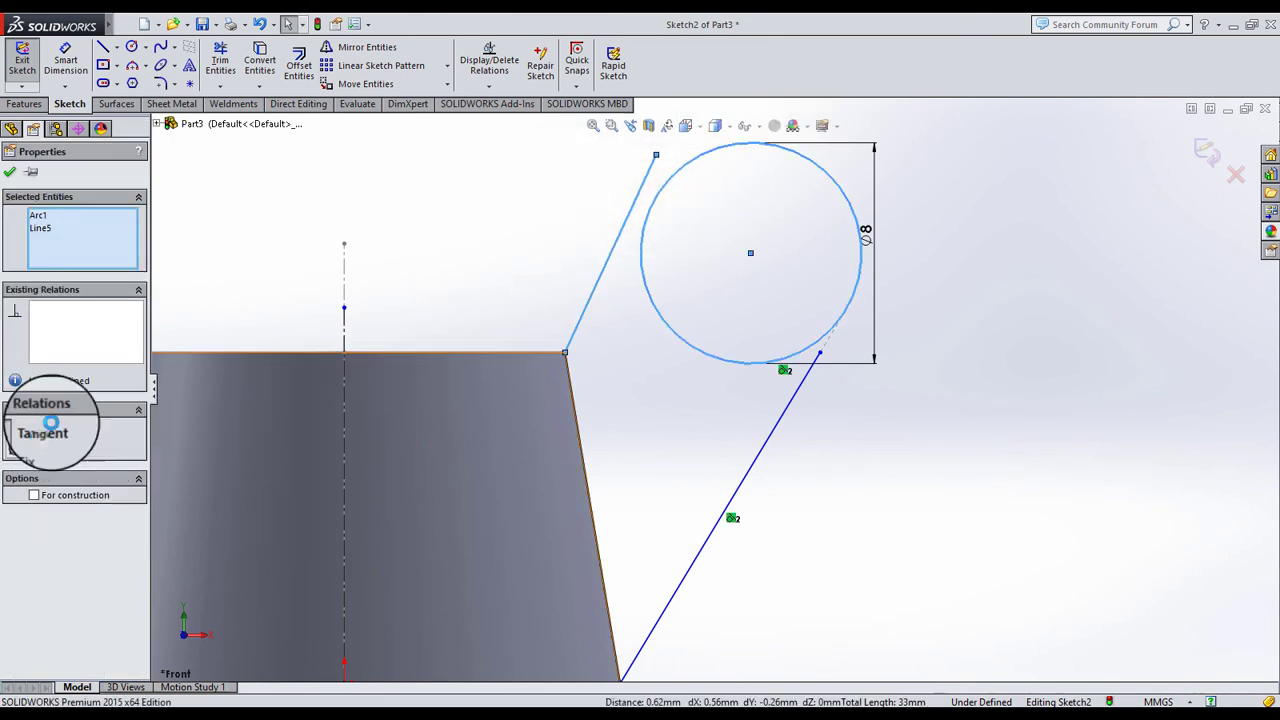
pyautogui.click(50, 423)
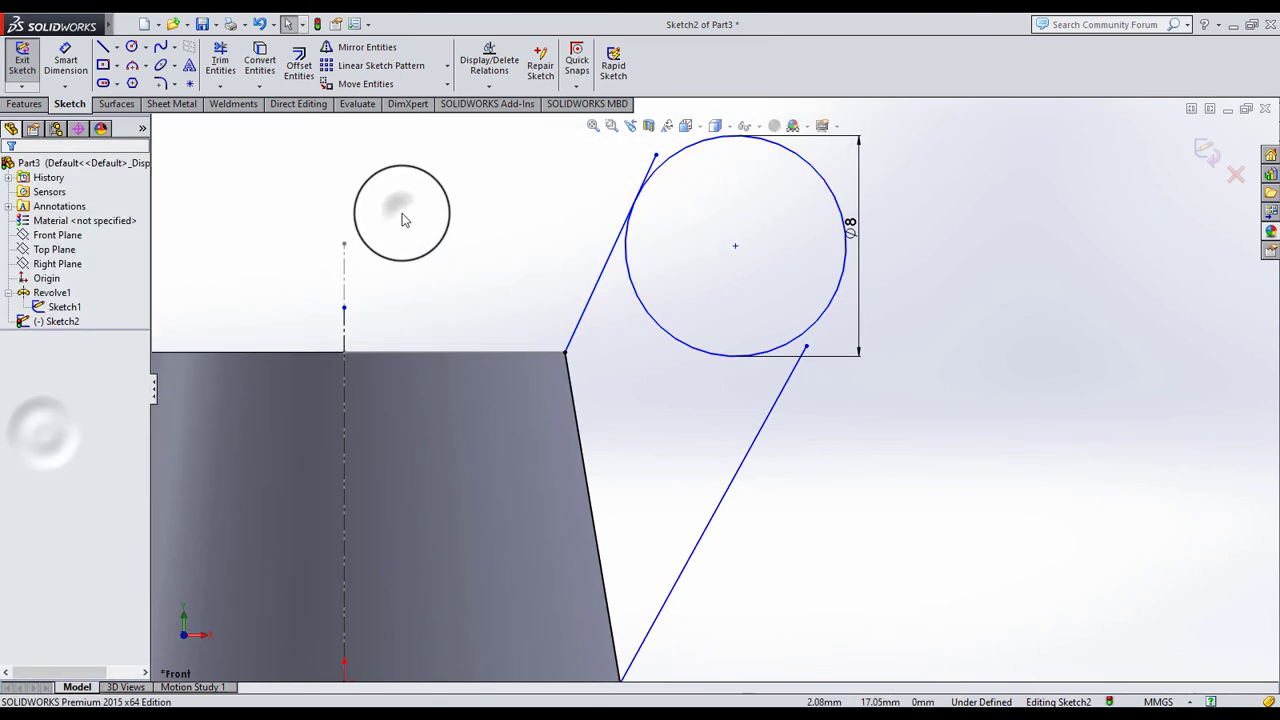
# Add a Coincident relation placing the long line's endpoint on the circle
pyautogui.click(807, 348)
pyautogui.keyDown('ctrl'); pyautogui.click(814, 340); pyautogui.keyUp('ctrl')
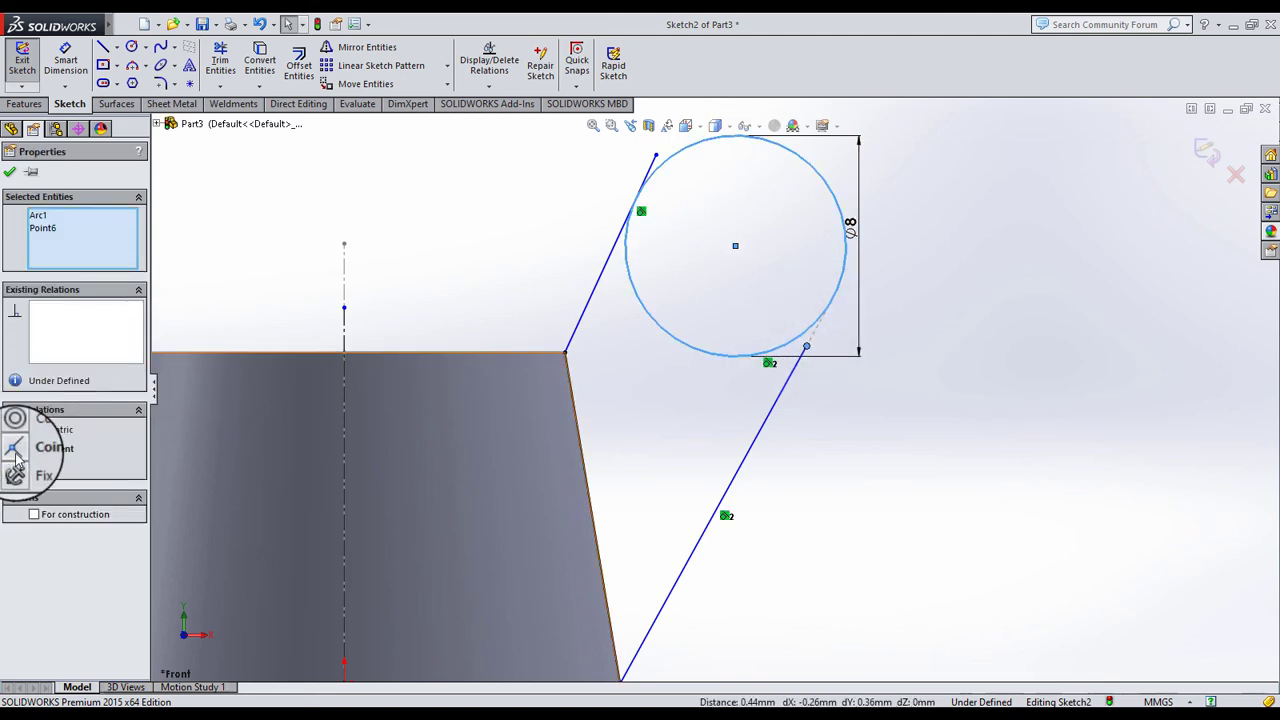
pyautogui.click(15, 447)
pyautogui.click(362, 250)
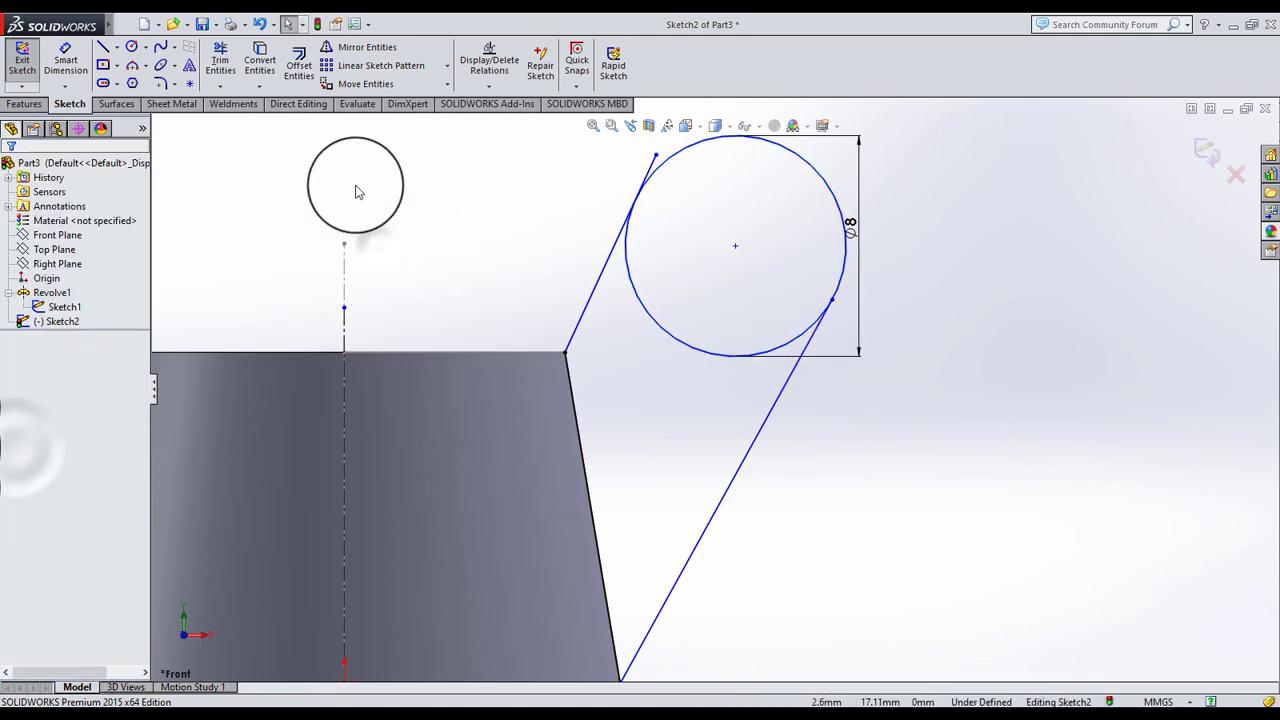
# Trim the circle's inner portion, leaving an arc that closes the teardrop loop, then test by dragging its centre
pyautogui.click(216, 68)
pyautogui.scroll(-5, 663, 186)
pyautogui.scroll(3, 665, 213)
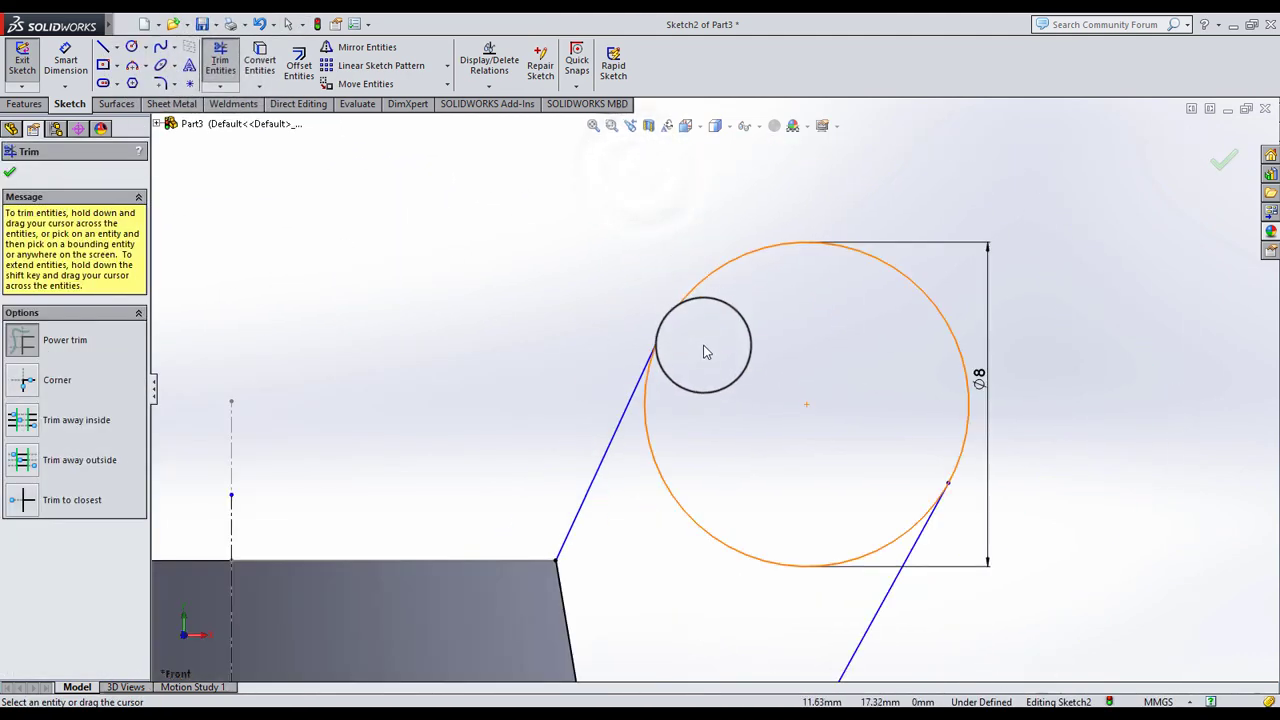
pyautogui.scroll(3, 706, 349)
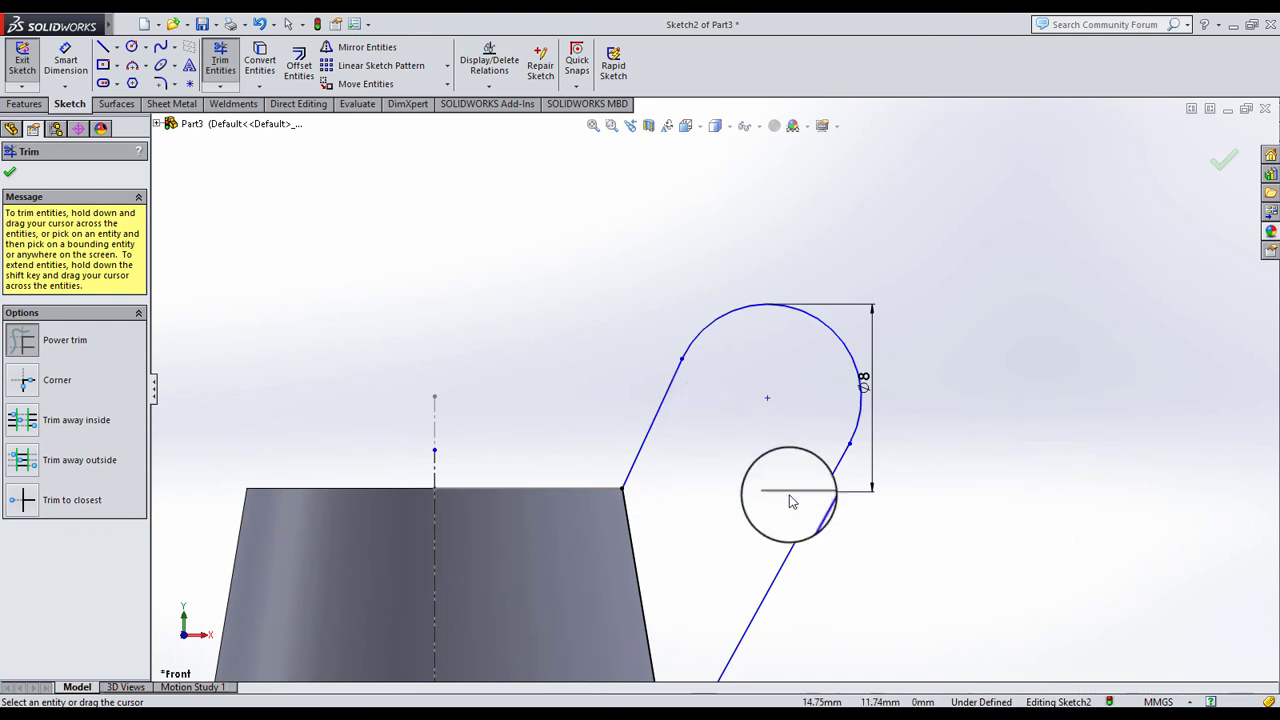
pyautogui.scroll(2, 790, 500)
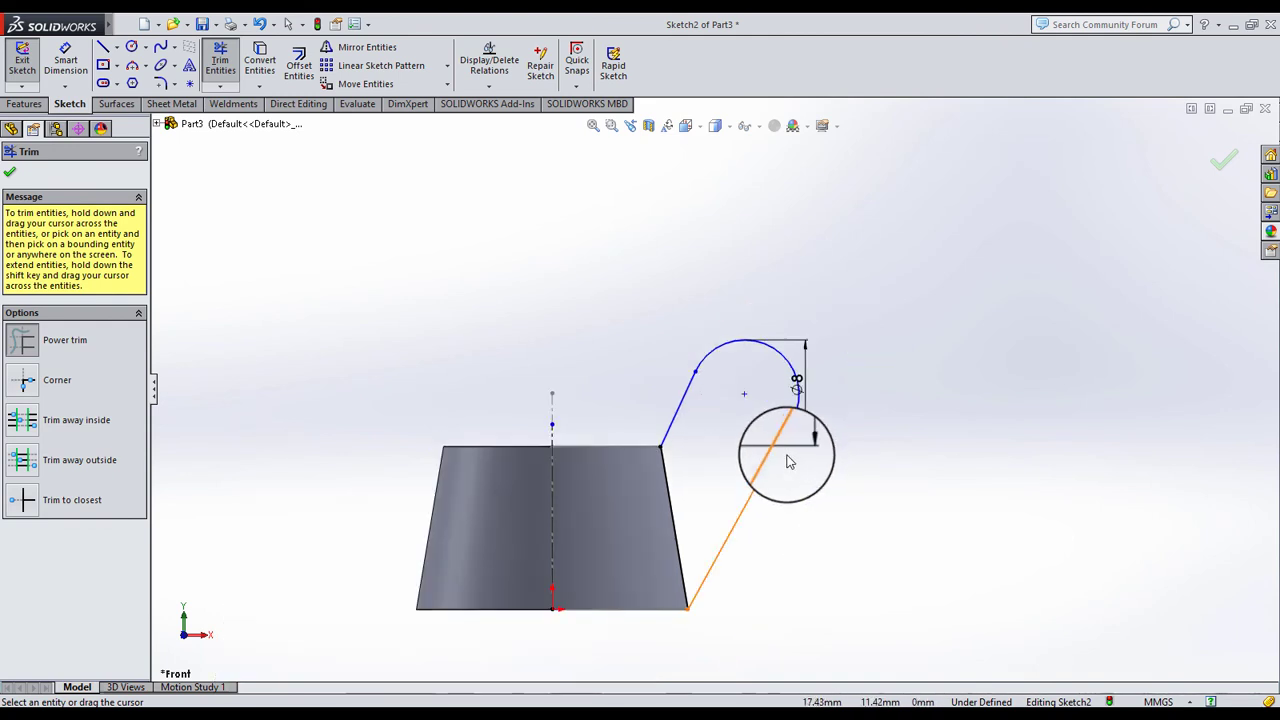
pyautogui.click(10, 175)
pyautogui.scroll(-2, 600, 396)
pyautogui.moveTo(758, 356); pyautogui.dragTo(726, 430)
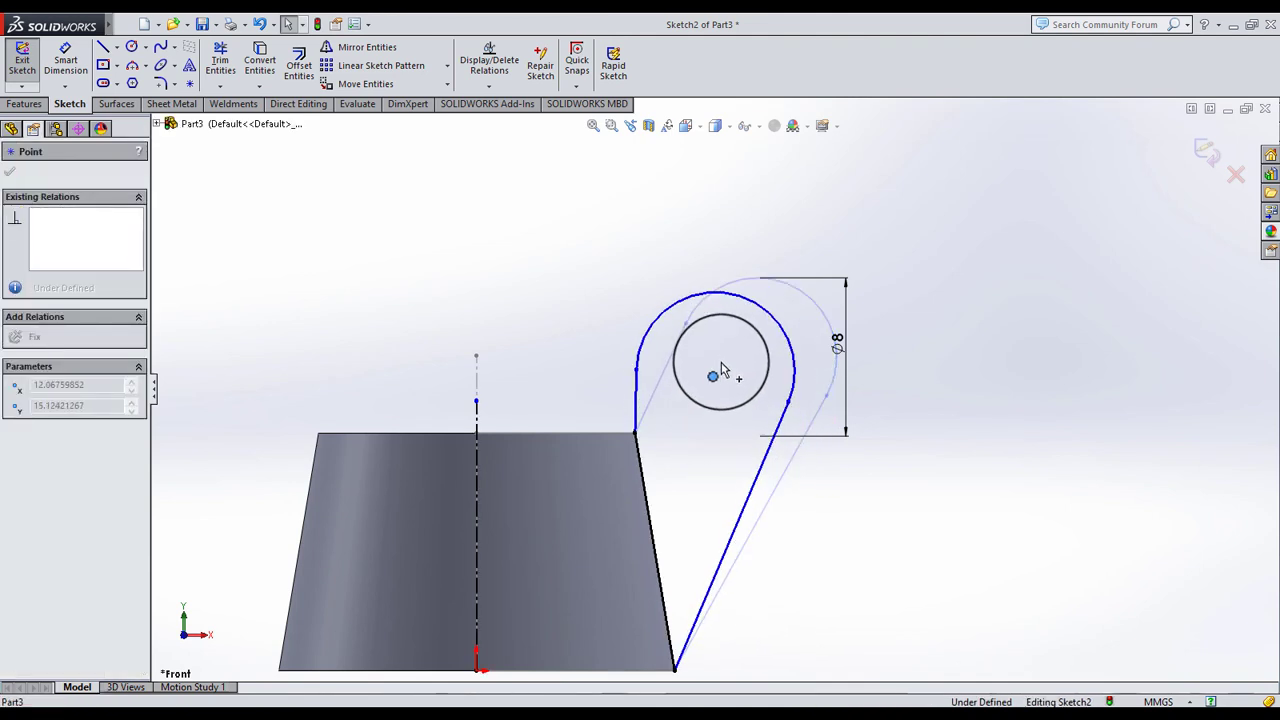
# Draw a vertical centerline upward from the frustum's top-right corner
pyautogui.click(555, 302)
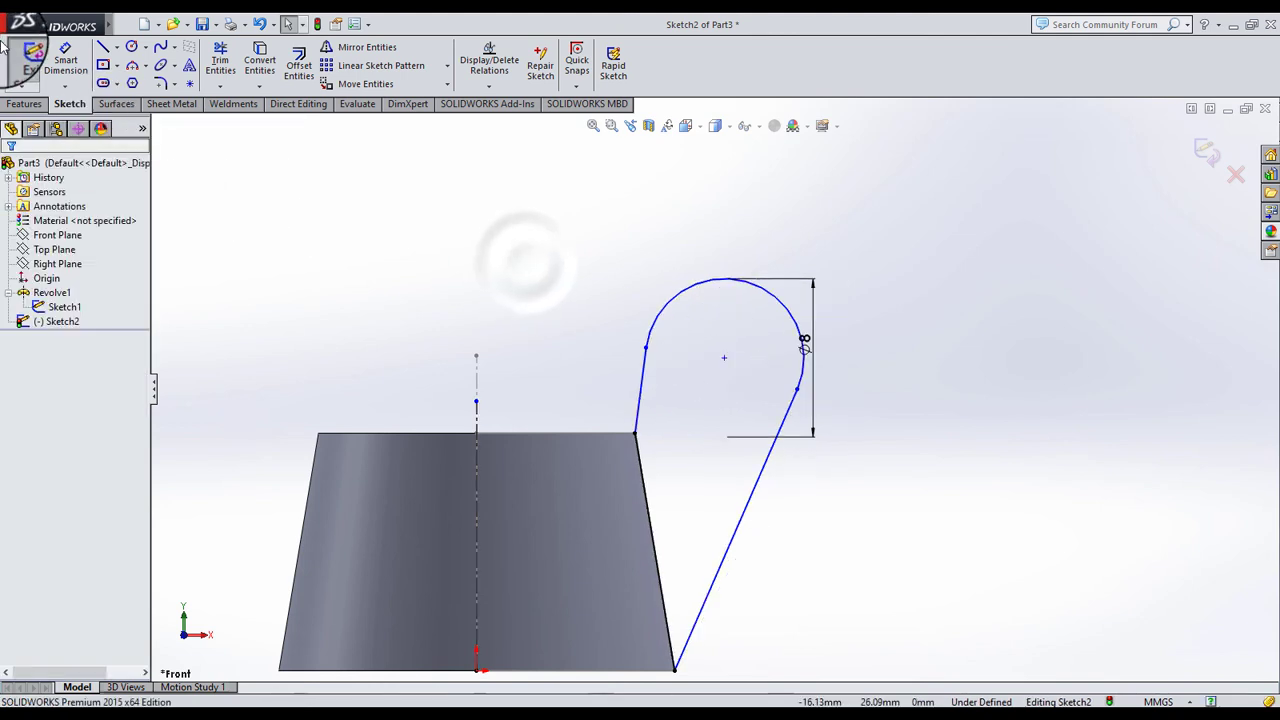
pyautogui.click(117, 47)
pyautogui.click(137, 80)
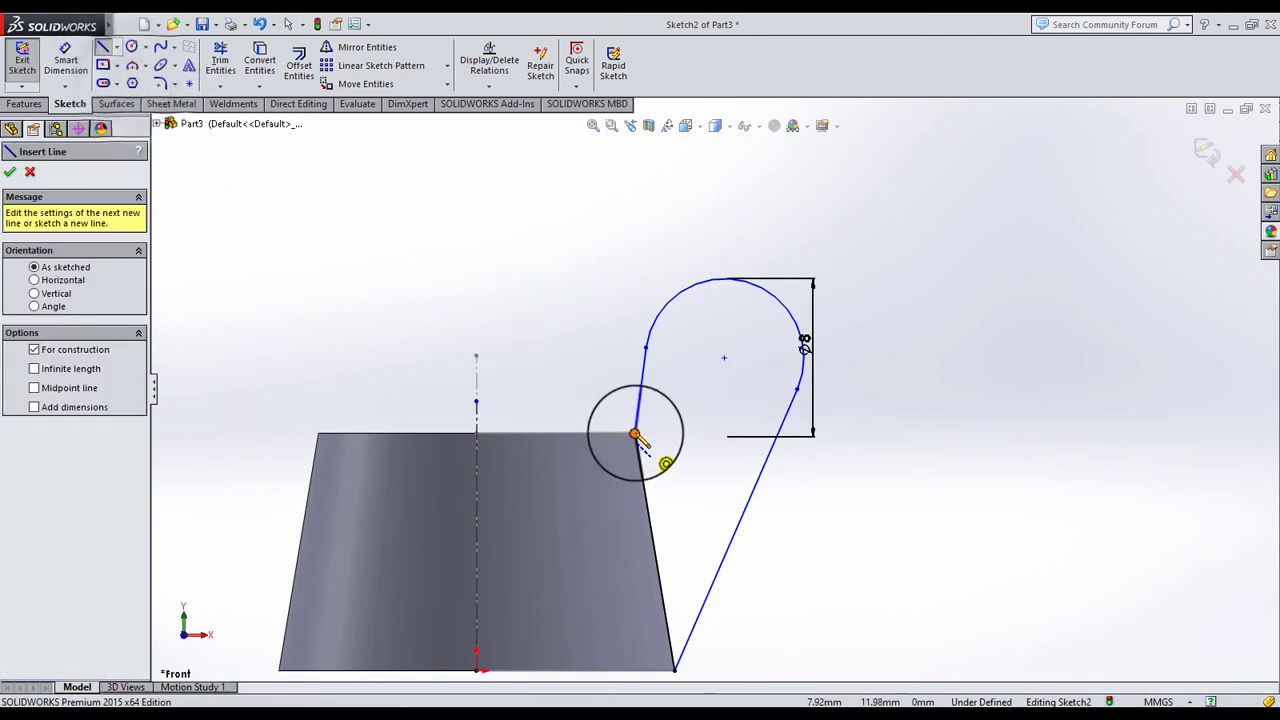
pyautogui.click(634, 433)
pyautogui.click(634, 285)
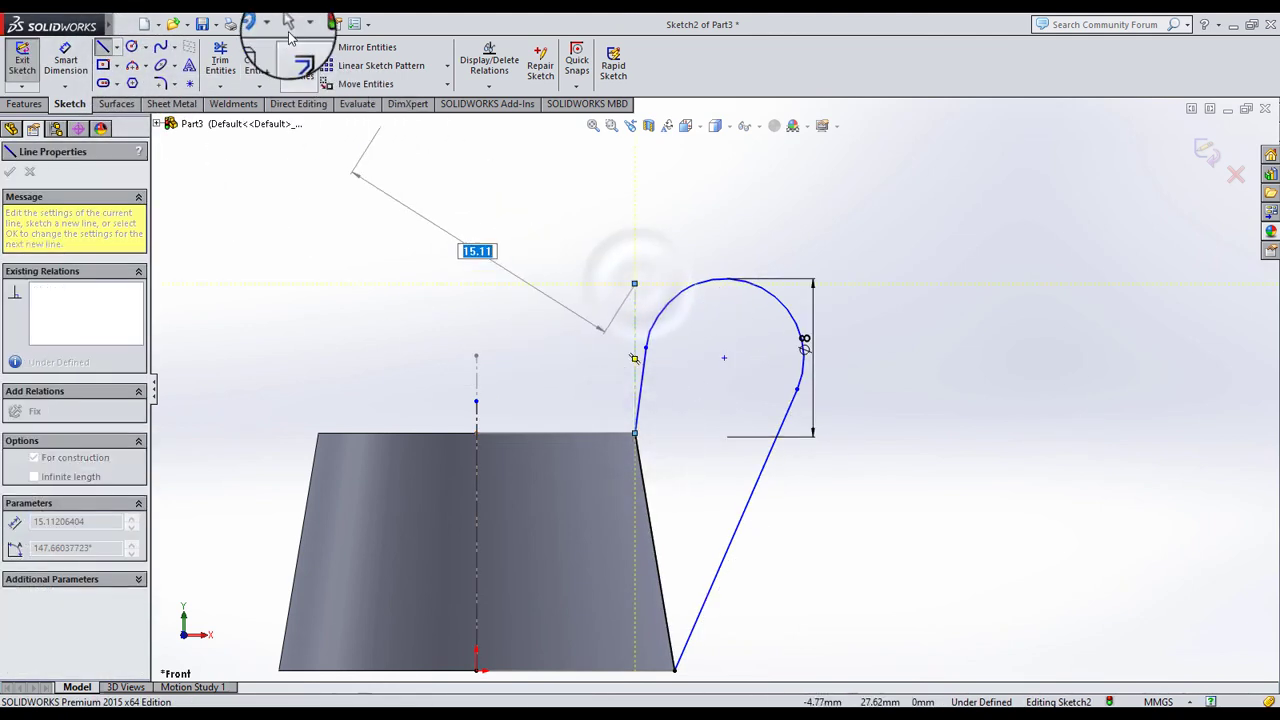
pyautogui.press('Escape')
# Dimension the angle between the centerline and the short line as 5°
pyautogui.click(64, 60)
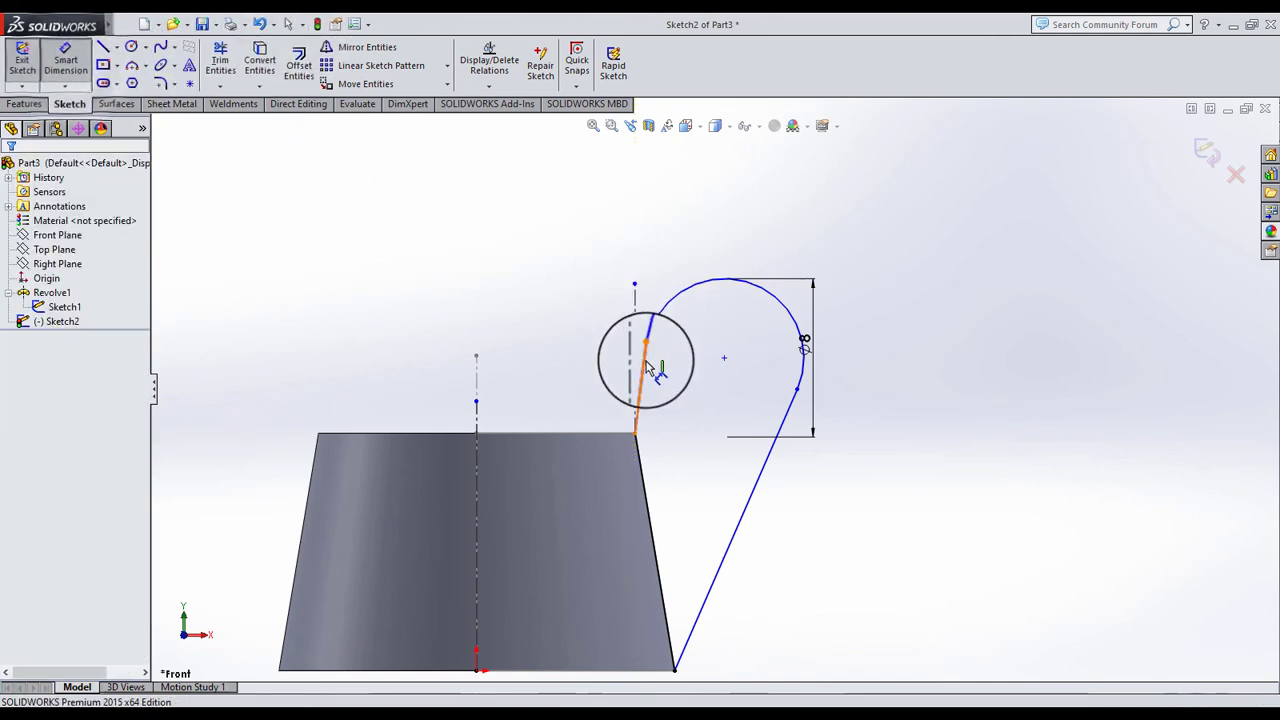
pyautogui.click(634, 365)
pyautogui.click(642, 372)
pyautogui.click(655, 298)
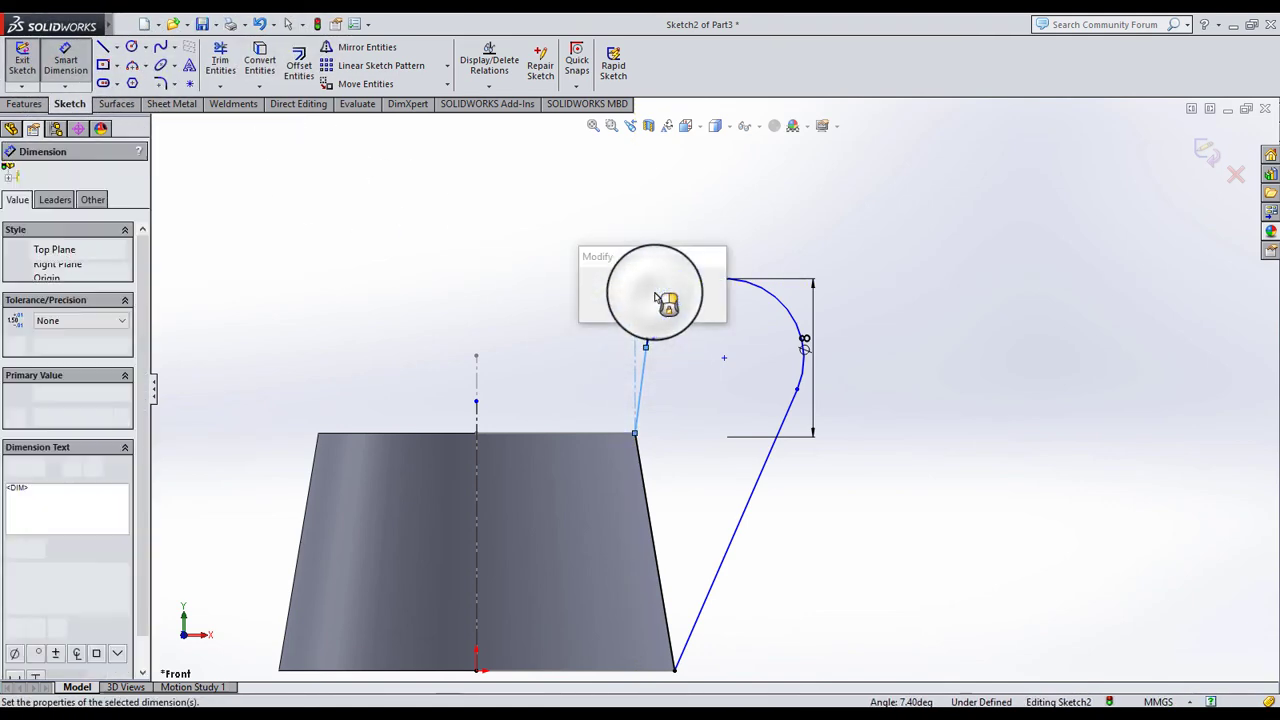
pyautogui.write('5')
pyautogui.press('Return')
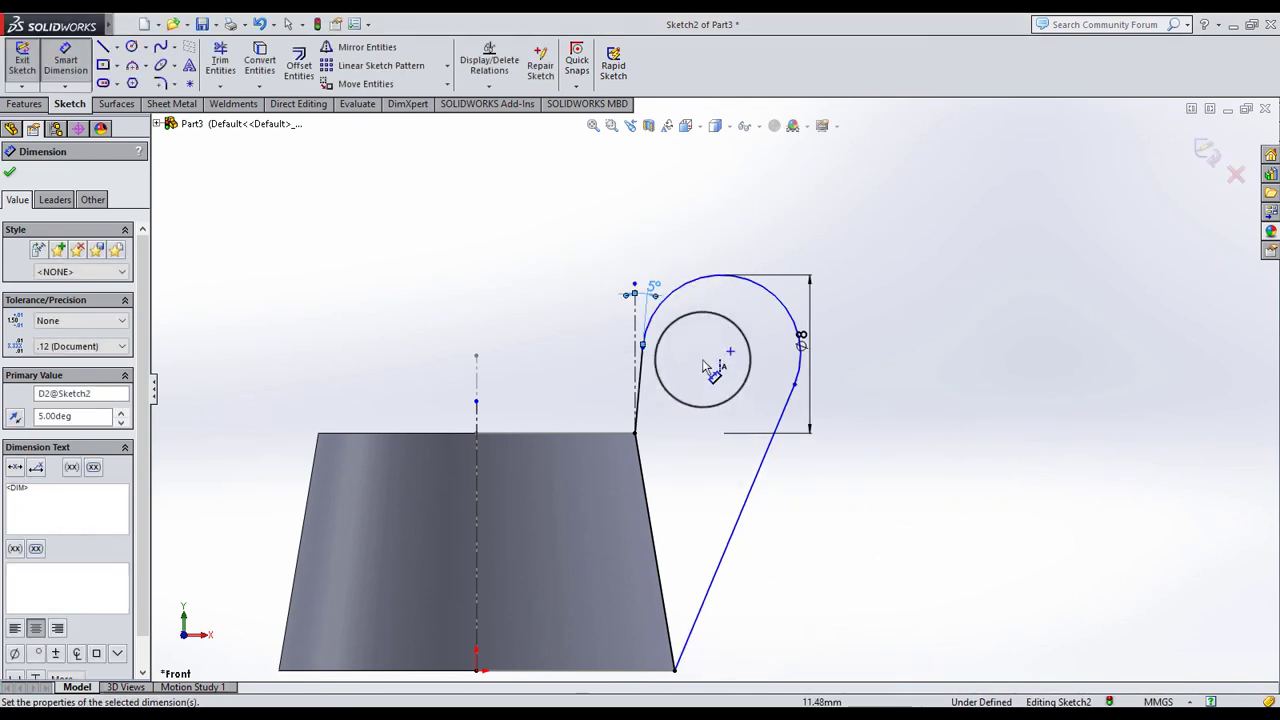
pyautogui.click(641, 366)
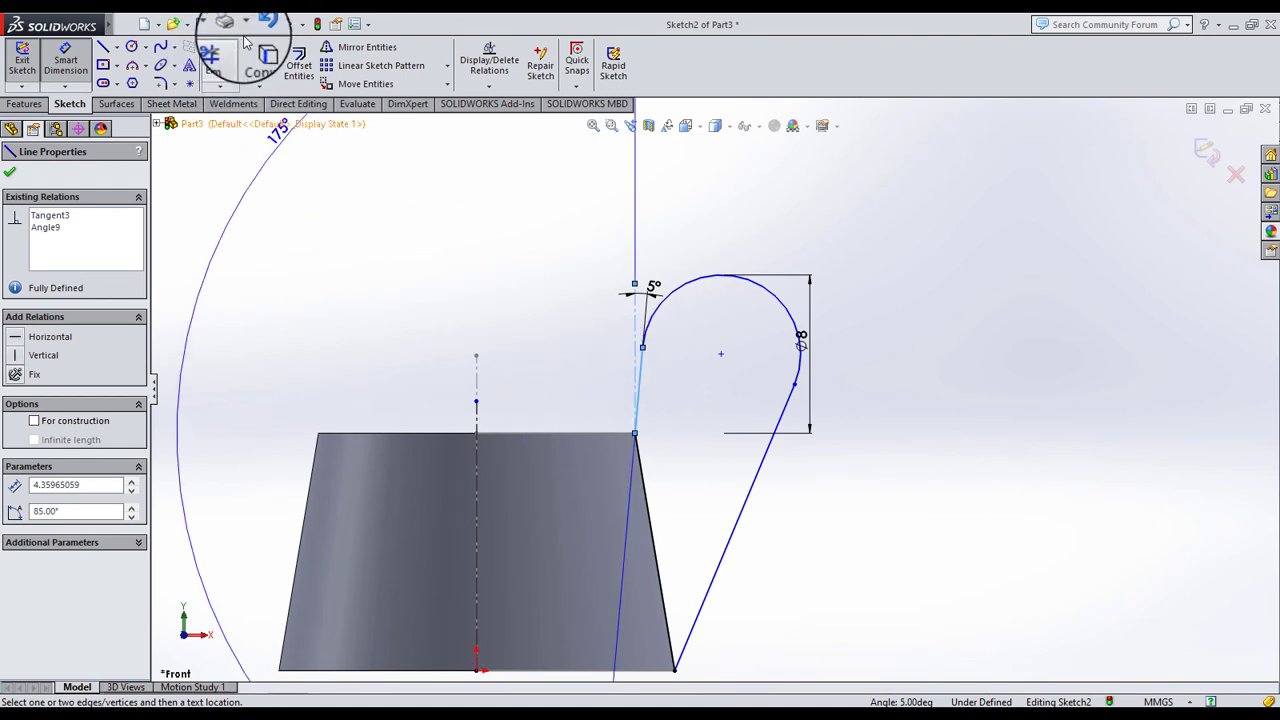
pyautogui.click(287, 23)
# Dimension the short line's height as 4.25
pyautogui.click(65, 62)
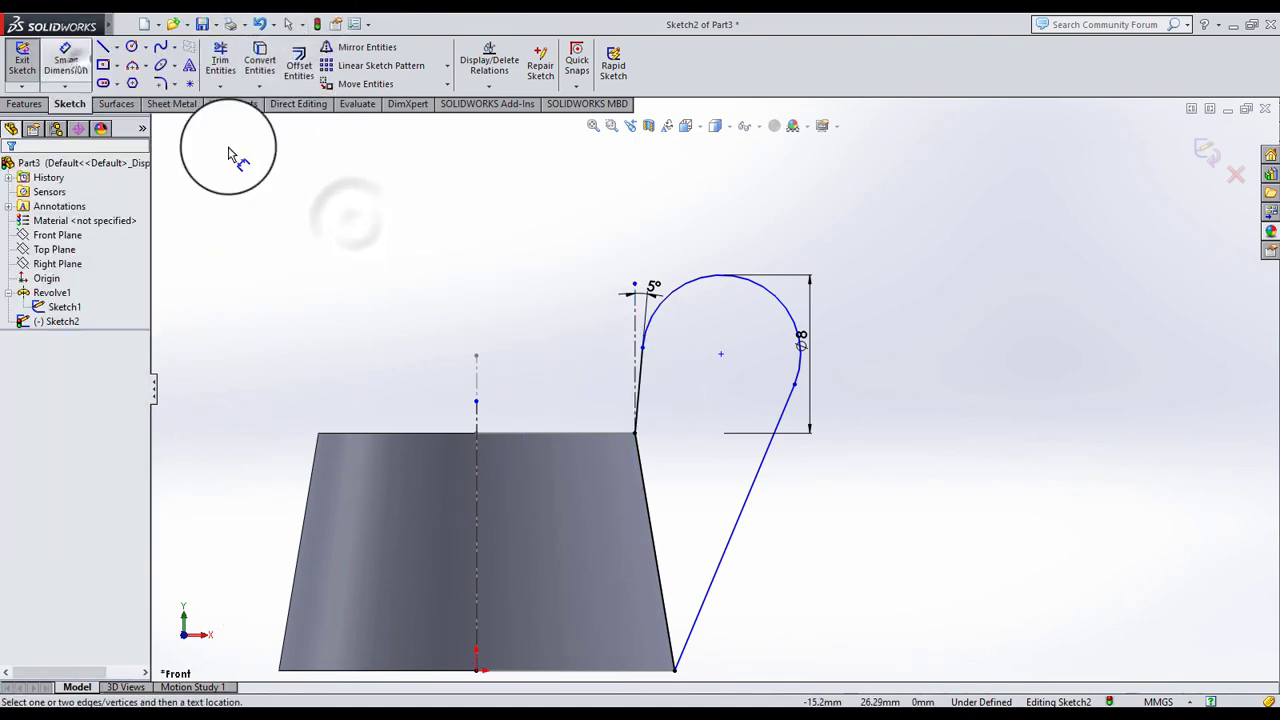
pyautogui.click(645, 372)
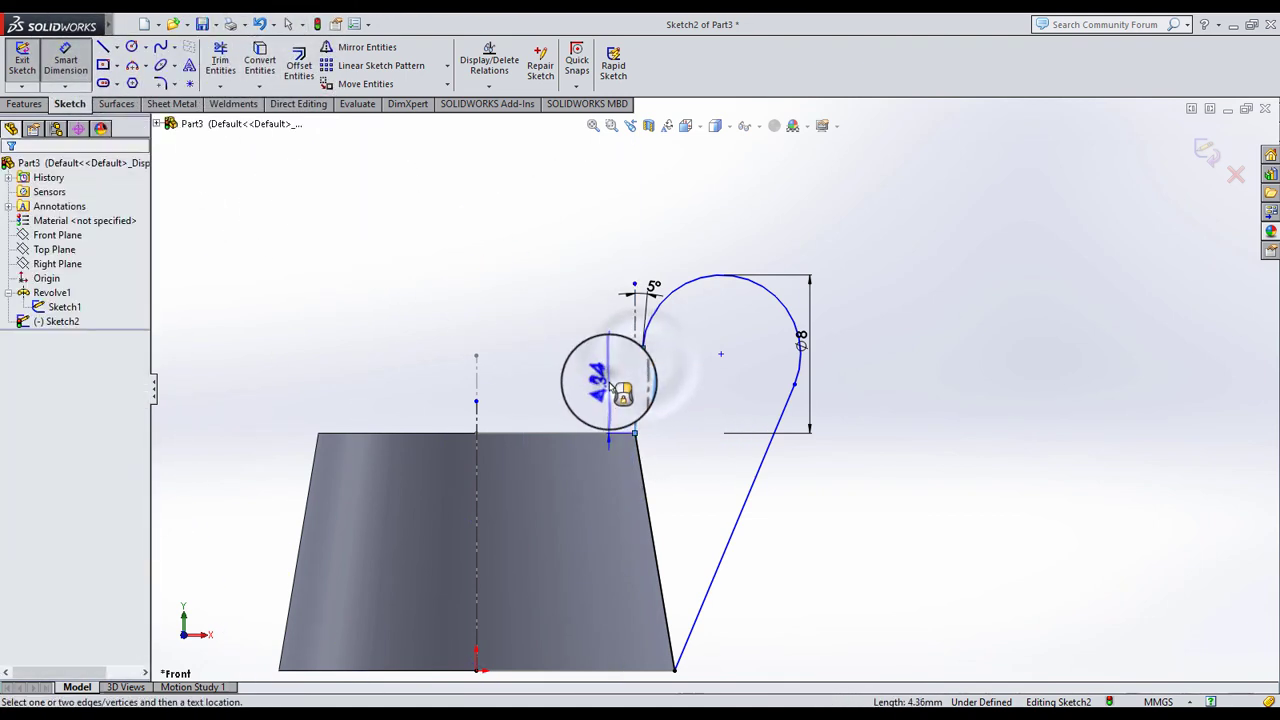
pyautogui.click(613, 392)
pyautogui.write('4.25')
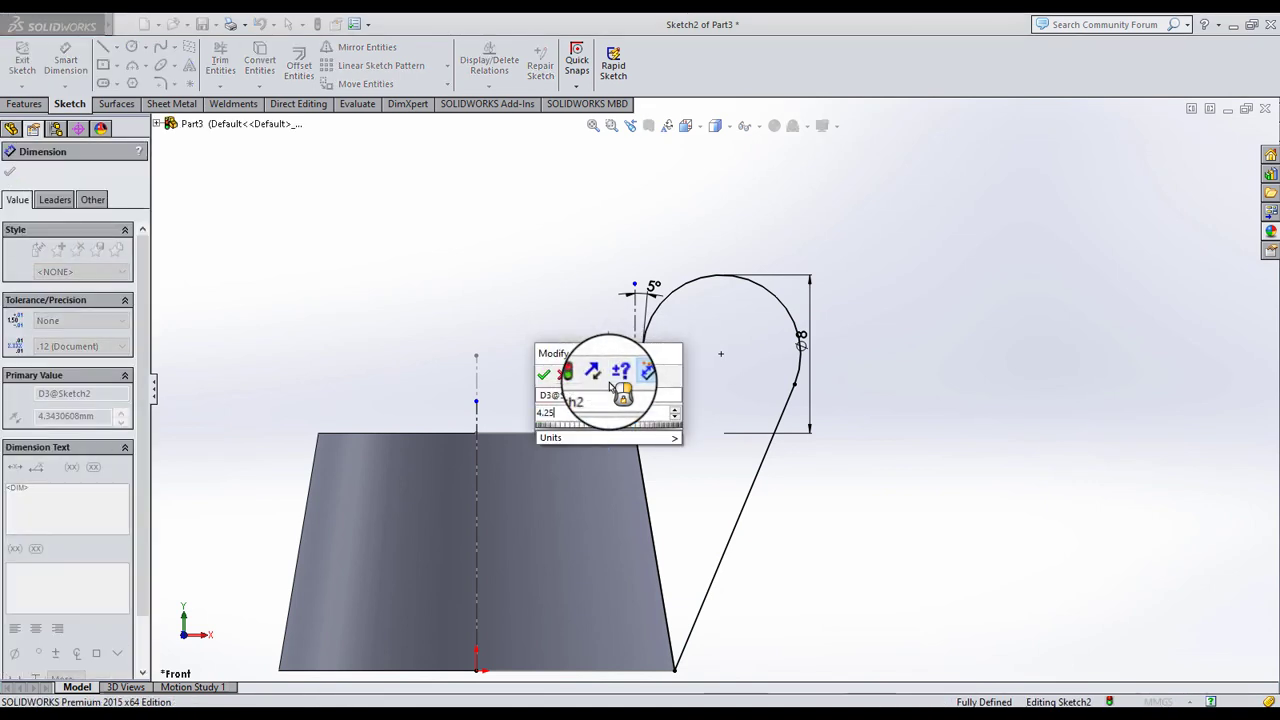
pyautogui.press('Return')
pyautogui.click(512, 357)
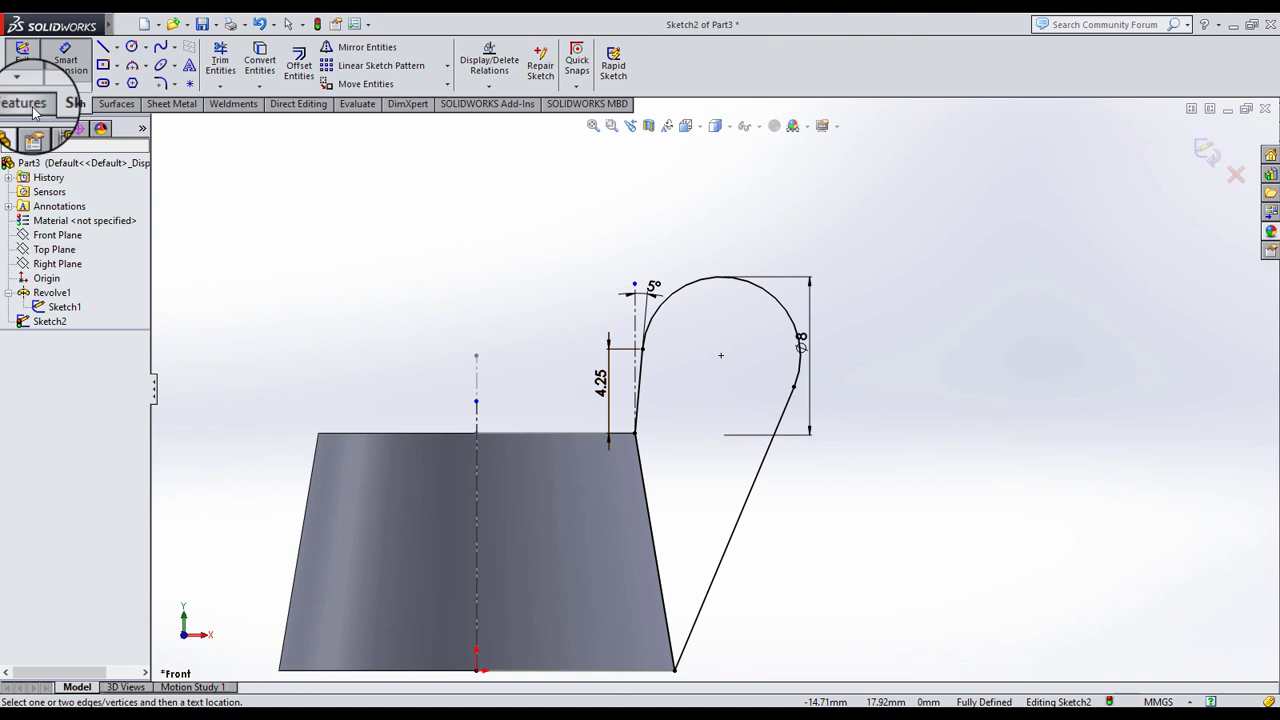
pyautogui.click(400, 288)
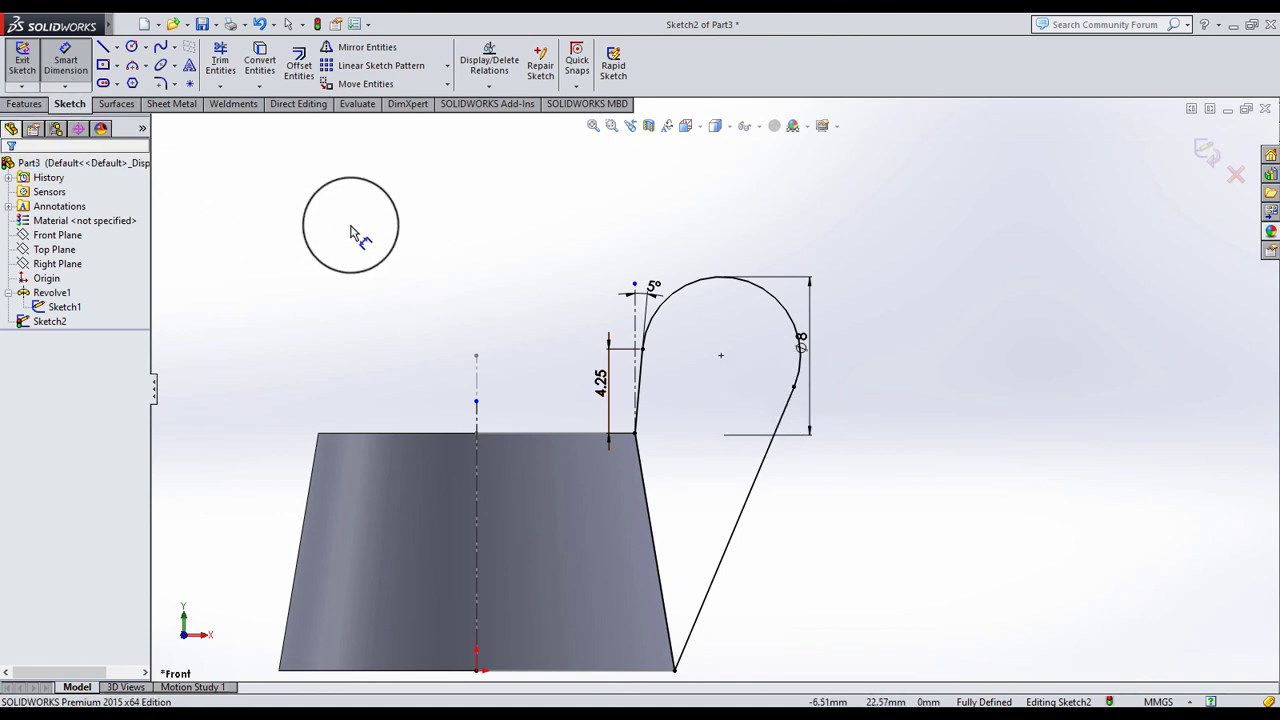
# Revolve the teardrop about Line1@Sketch1 by 0.50°, with Direction 2 enabled
pyautogui.moveTo(350, 232); pyautogui.dragTo(672, 450, button='middle')
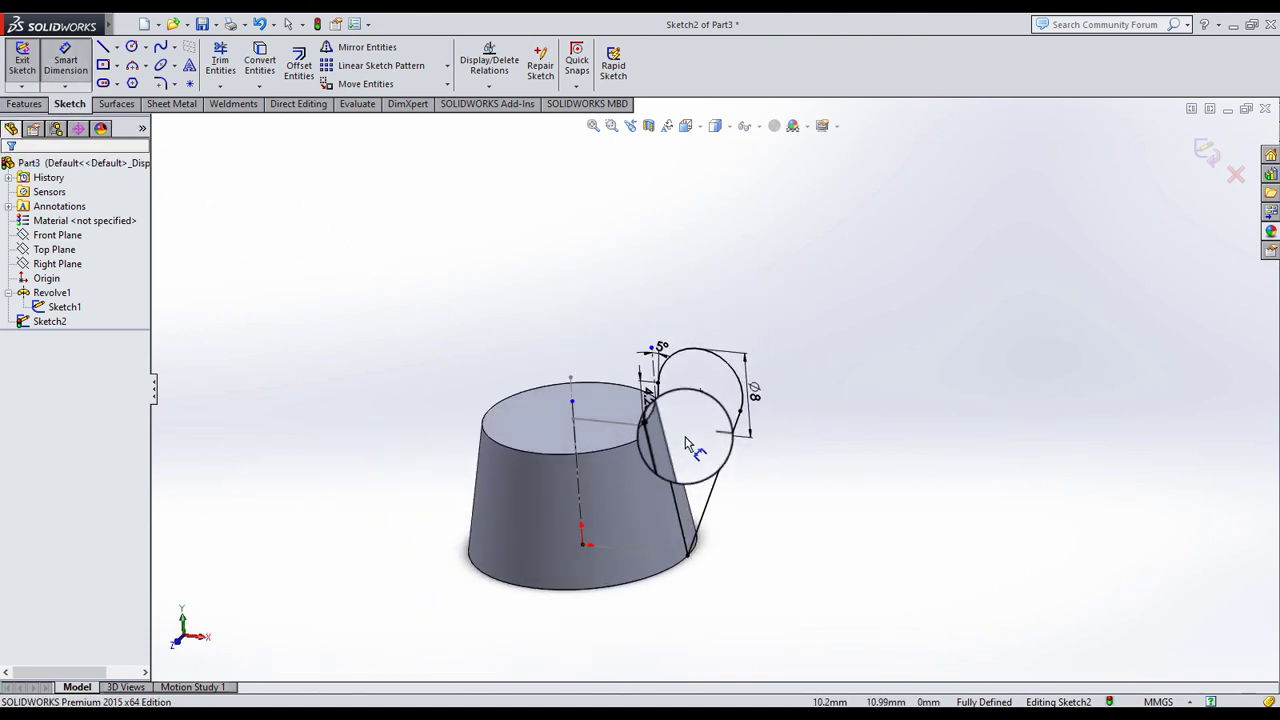
pyautogui.scroll(-2, 686, 444)
pyautogui.scroll(-2, 680, 437)
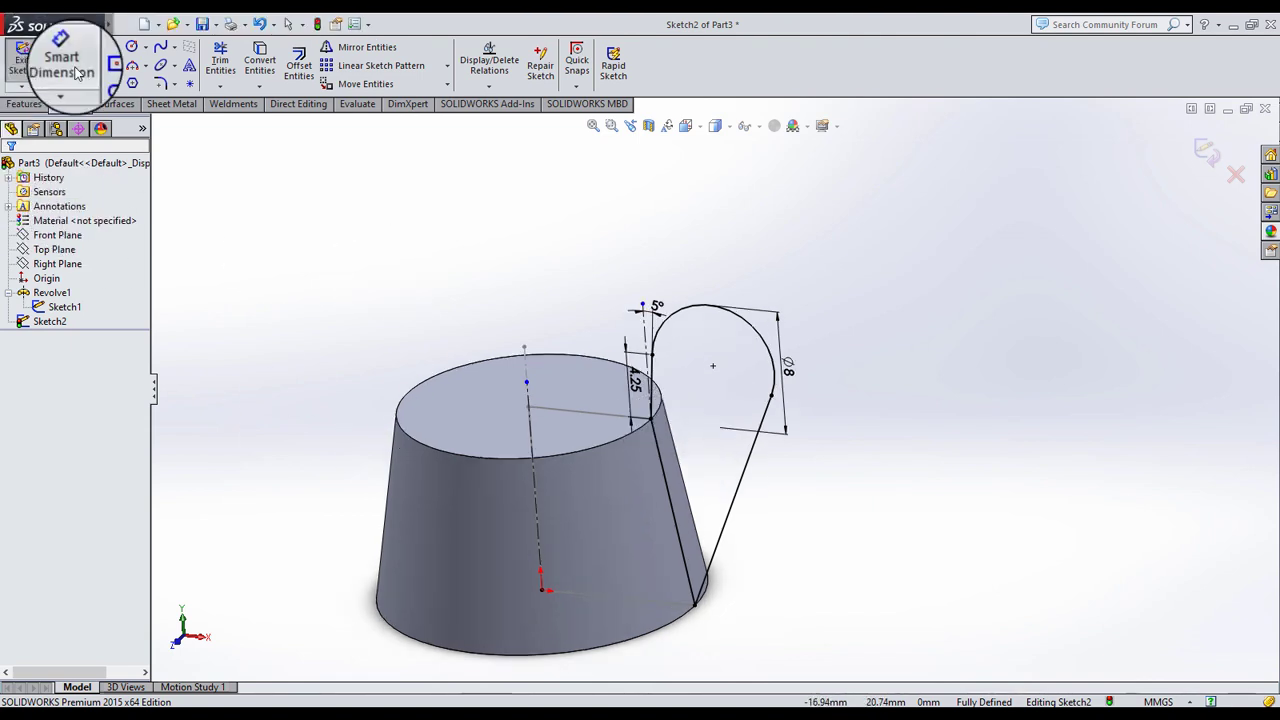
pyautogui.click(30, 104)
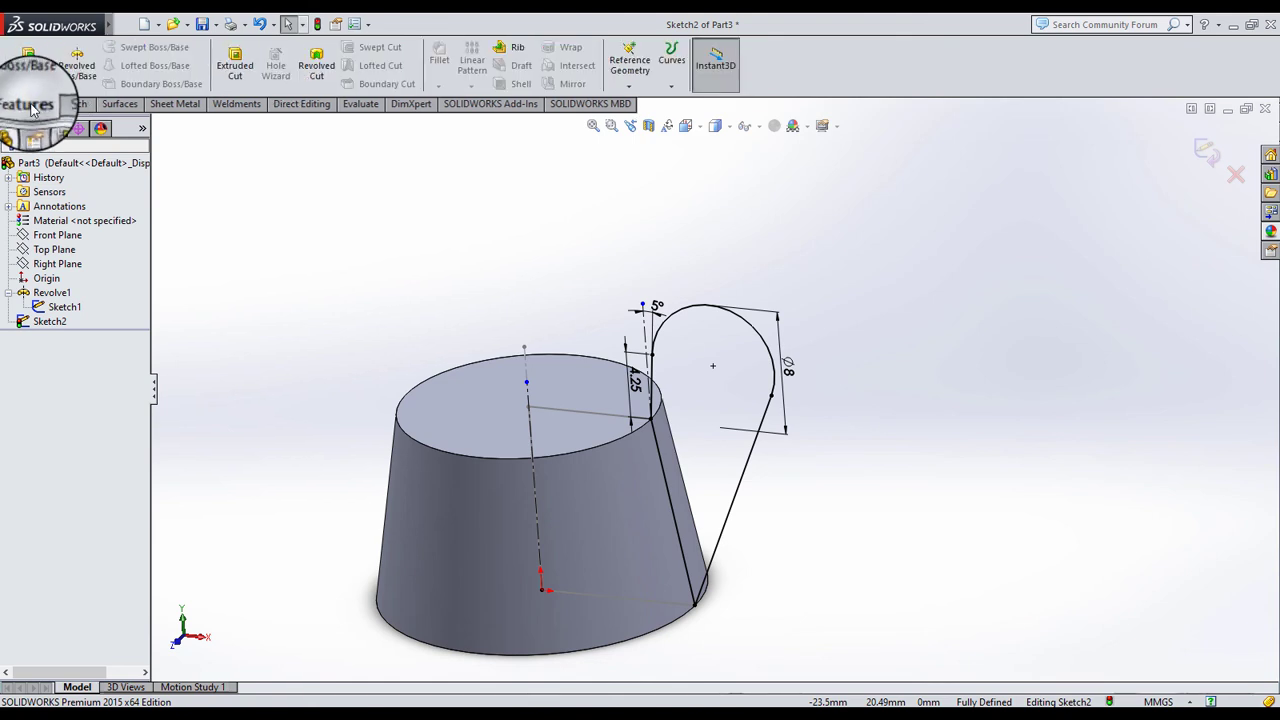
pyautogui.click(88, 78)
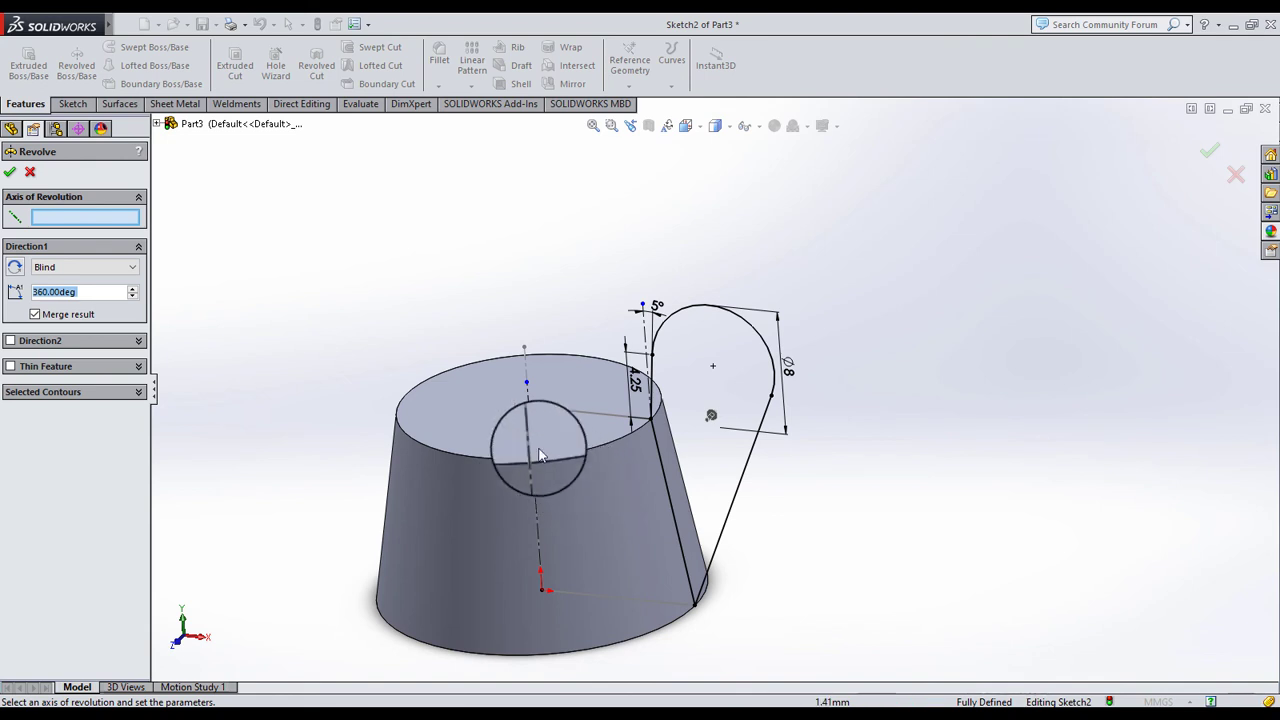
pyautogui.click(528, 376)
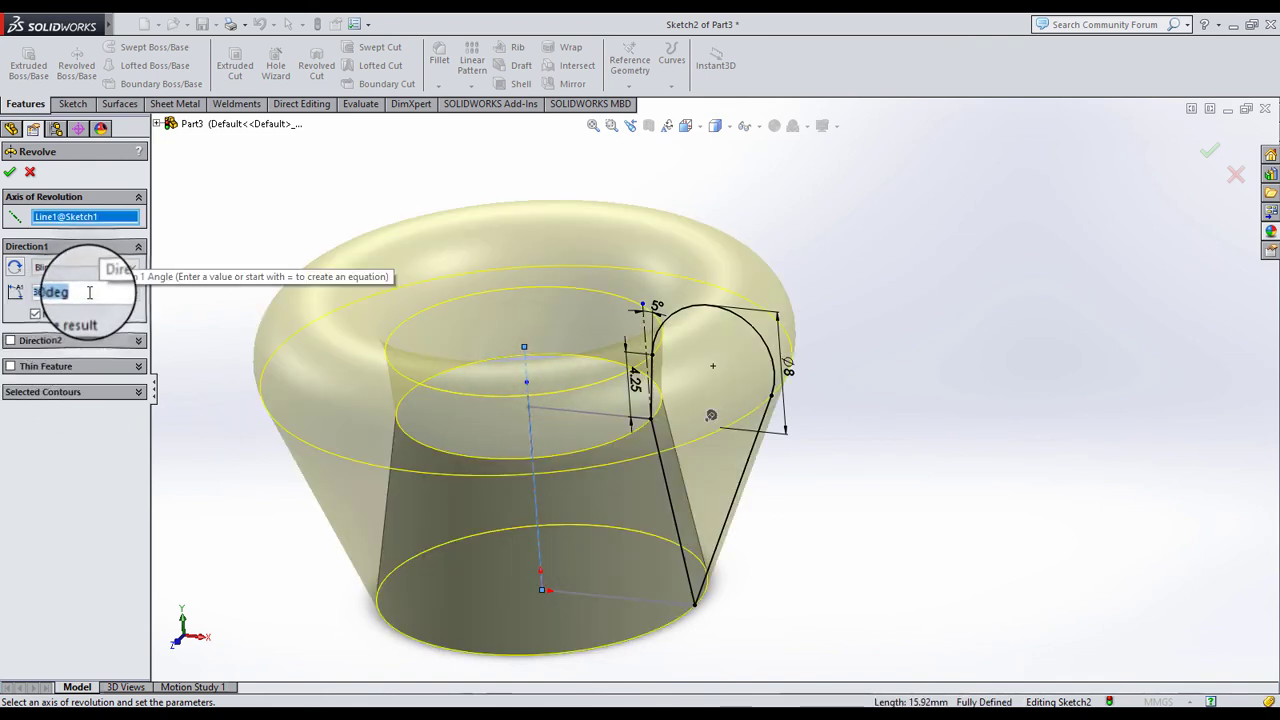
pyautogui.click(84, 292)
pyautogui.write('2')
pyautogui.press('Return')
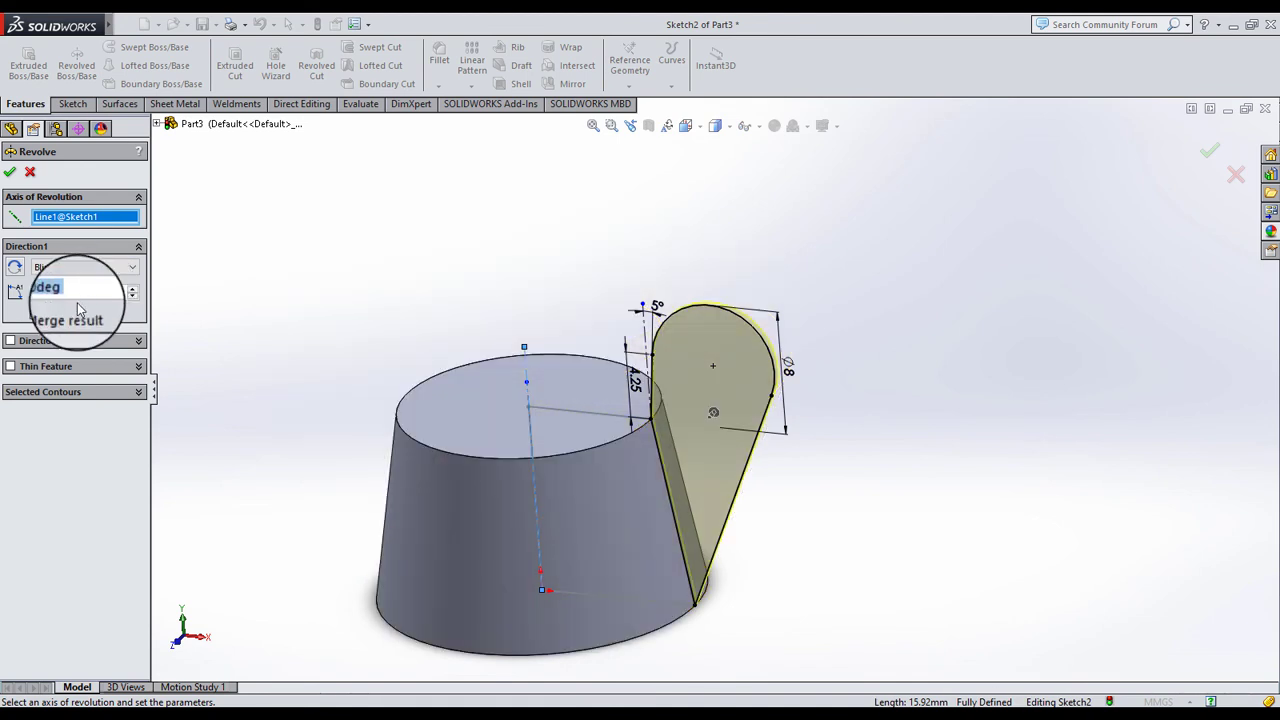
pyautogui.moveTo(751, 450); pyautogui.dragTo(737, 466, button='middle')
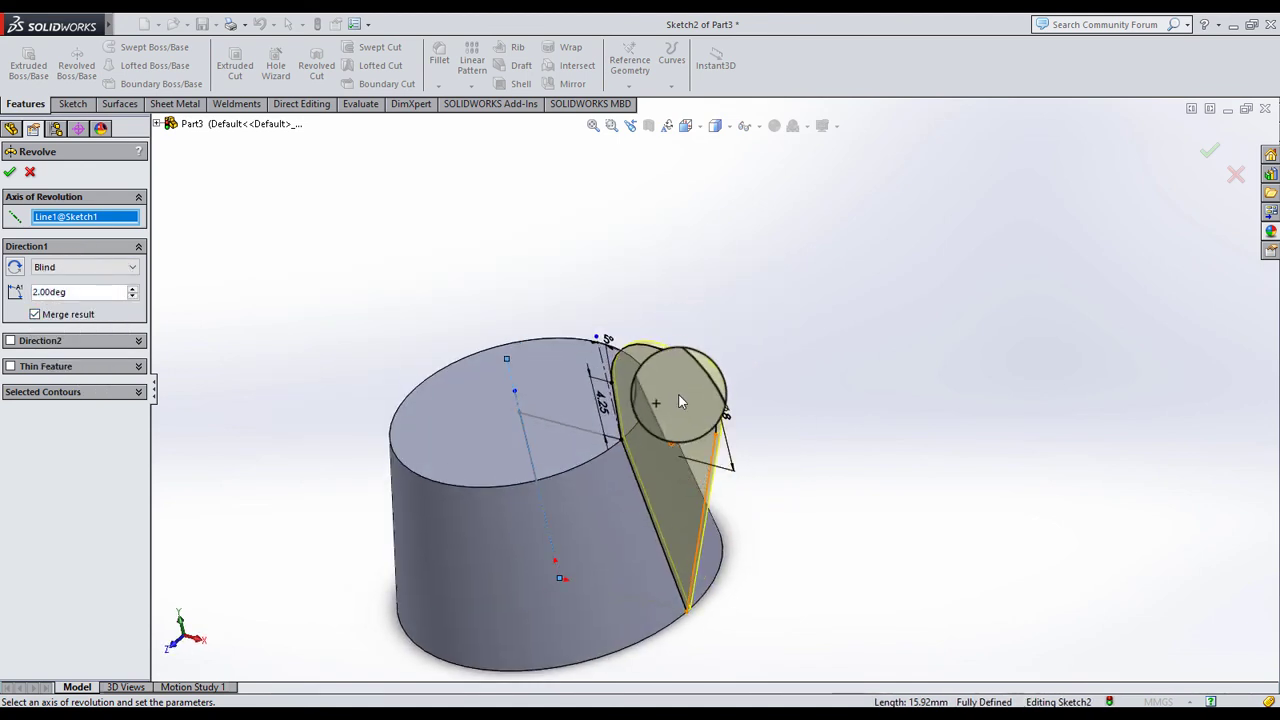
pyautogui.scroll(-3, 672, 389)
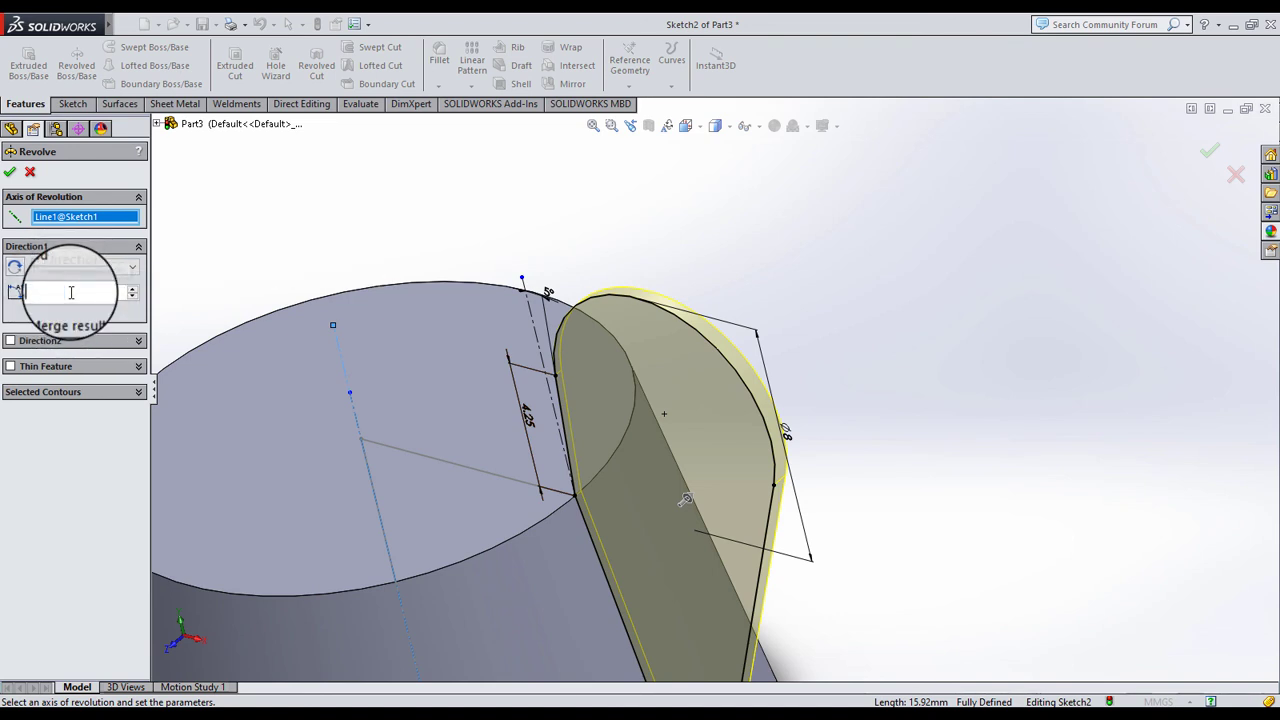
pyautogui.write('50')
pyautogui.press('Return')
pyautogui.click(10, 340)
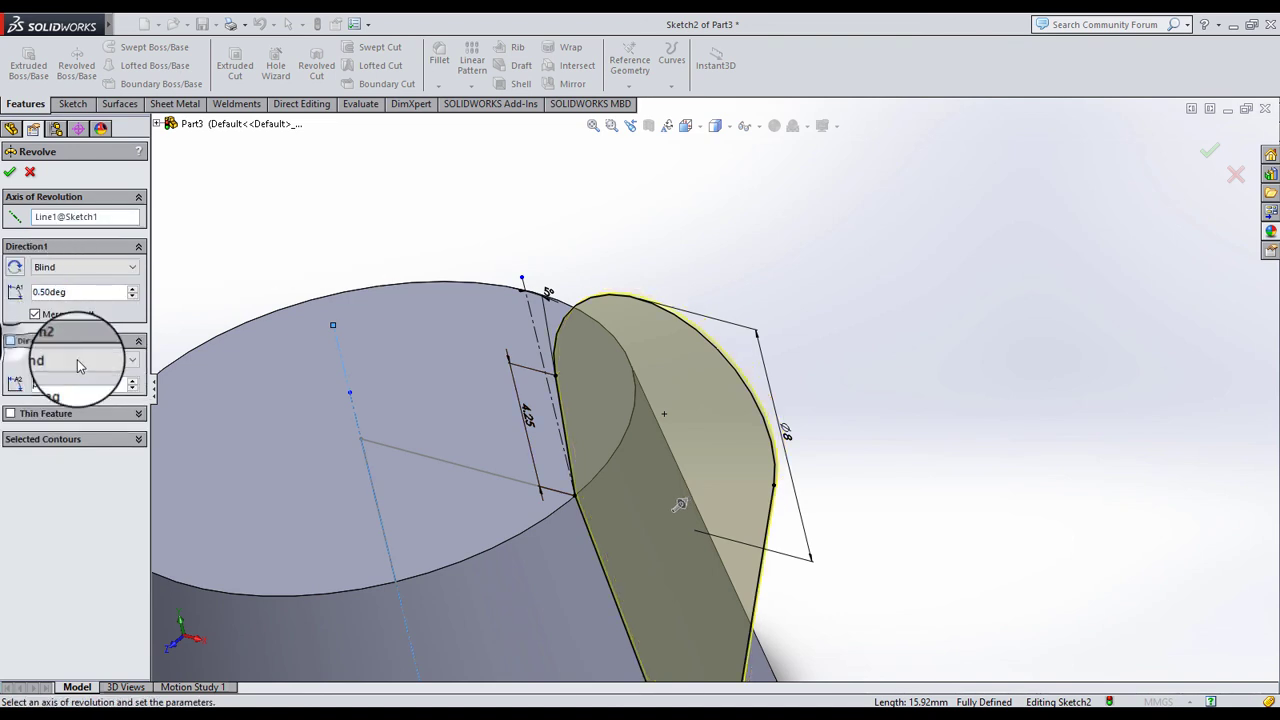
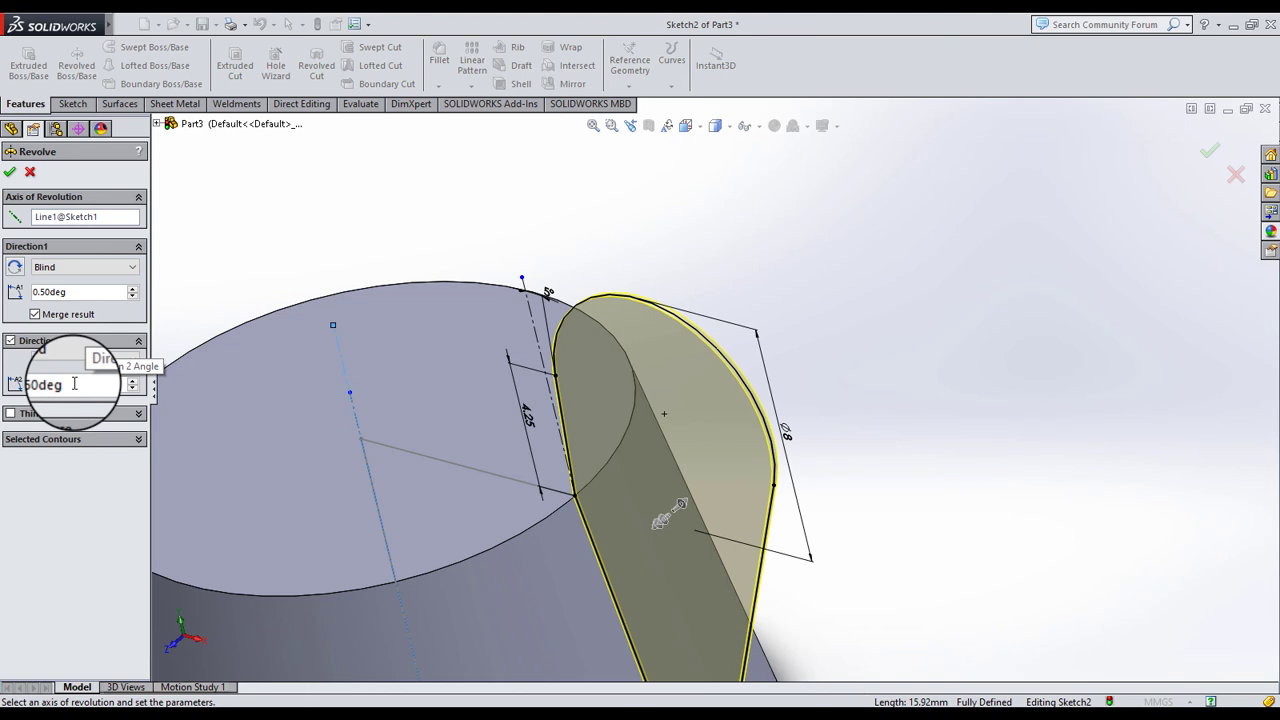
# Confirm the revolved wing feature Revolve2
pyautogui.click(11, 173)
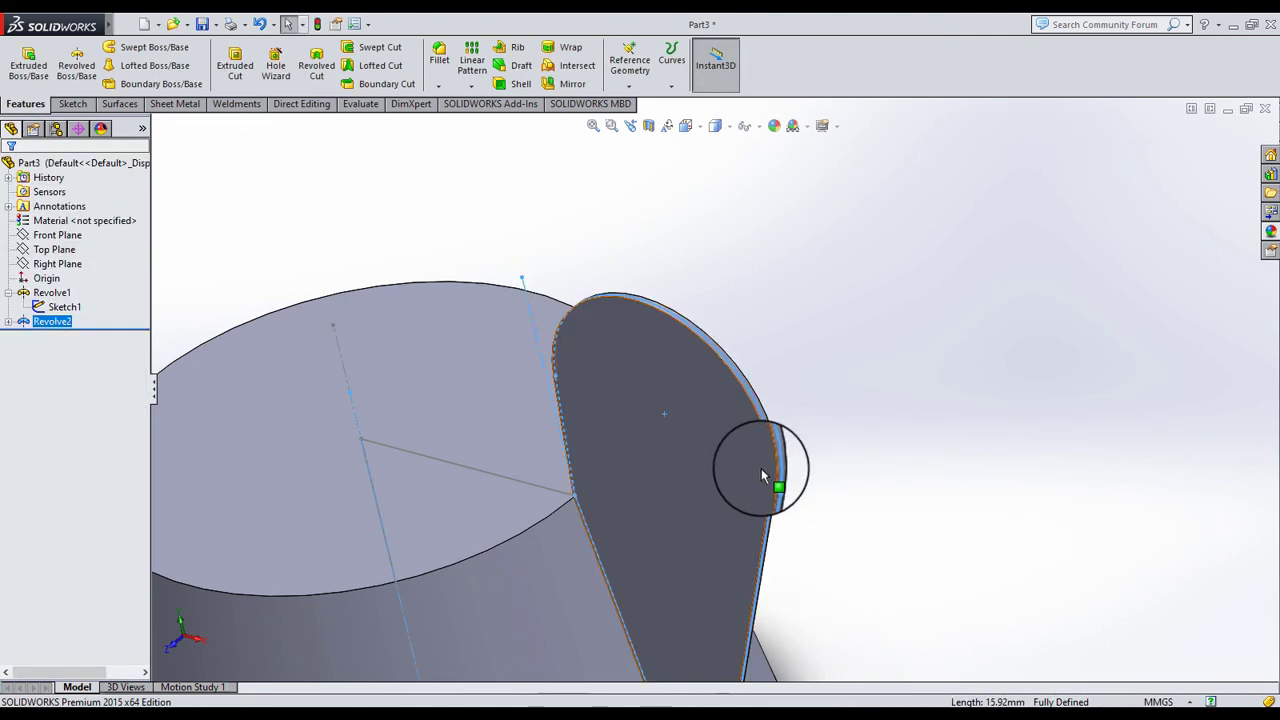
pyautogui.scroll(5, 761, 468)
pyautogui.moveTo(900, 451)
pyautogui.mouseDown(button='middle')
pyautogui.moveTo(800, 480)
pyautogui.moveTo(737, 475)
pyautogui.moveTo(773, 460)
pyautogui.moveTo(686, 478)
pyautogui.moveTo(673, 458)
pyautogui.moveTo(686, 486)
pyautogui.mouseUp(button='middle')
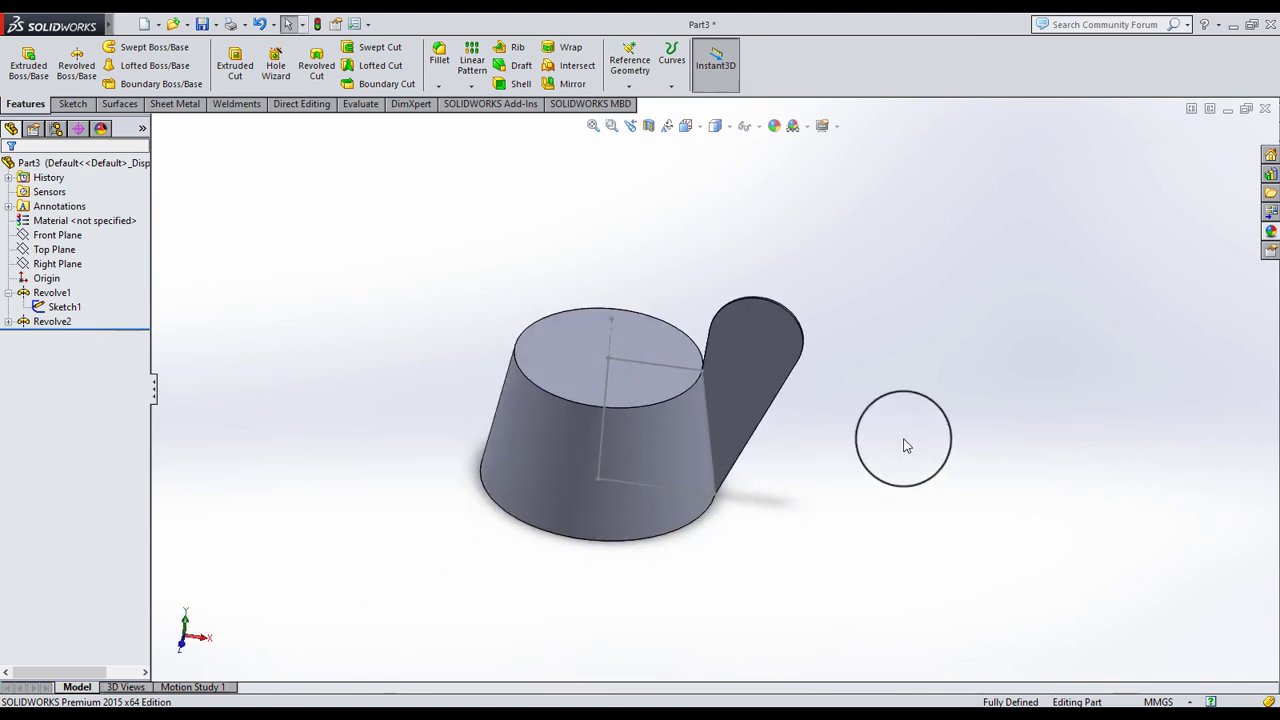
# Mirror Revolve2 across the Right Plane as Mirror1, then select the hub's flat end face
pyautogui.doubleClick(52, 321)
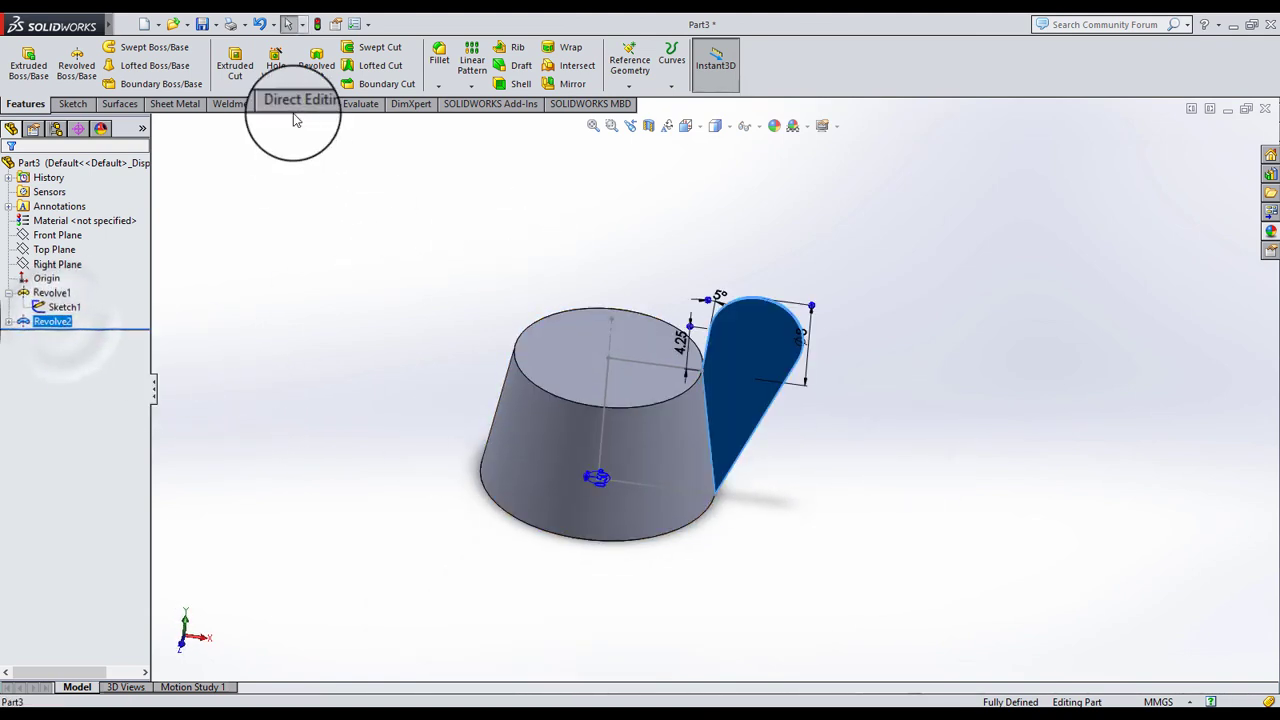
pyautogui.click(572, 84)
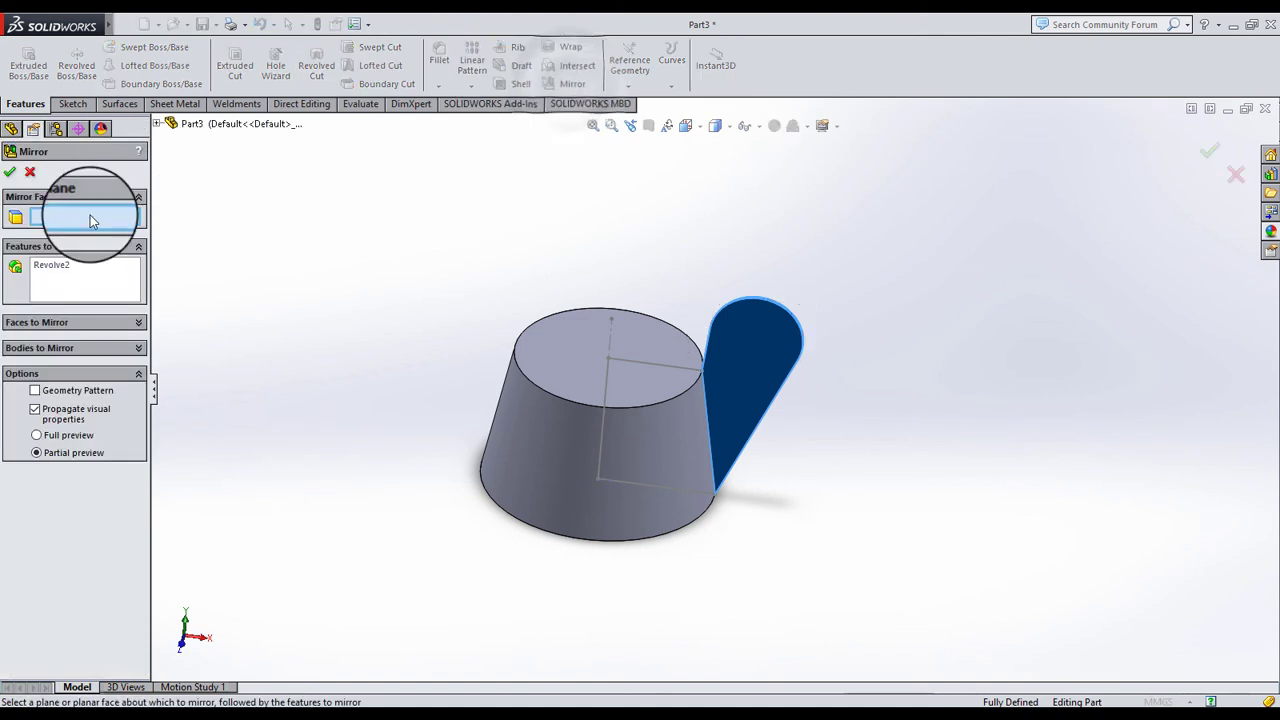
pyautogui.click(166, 120)
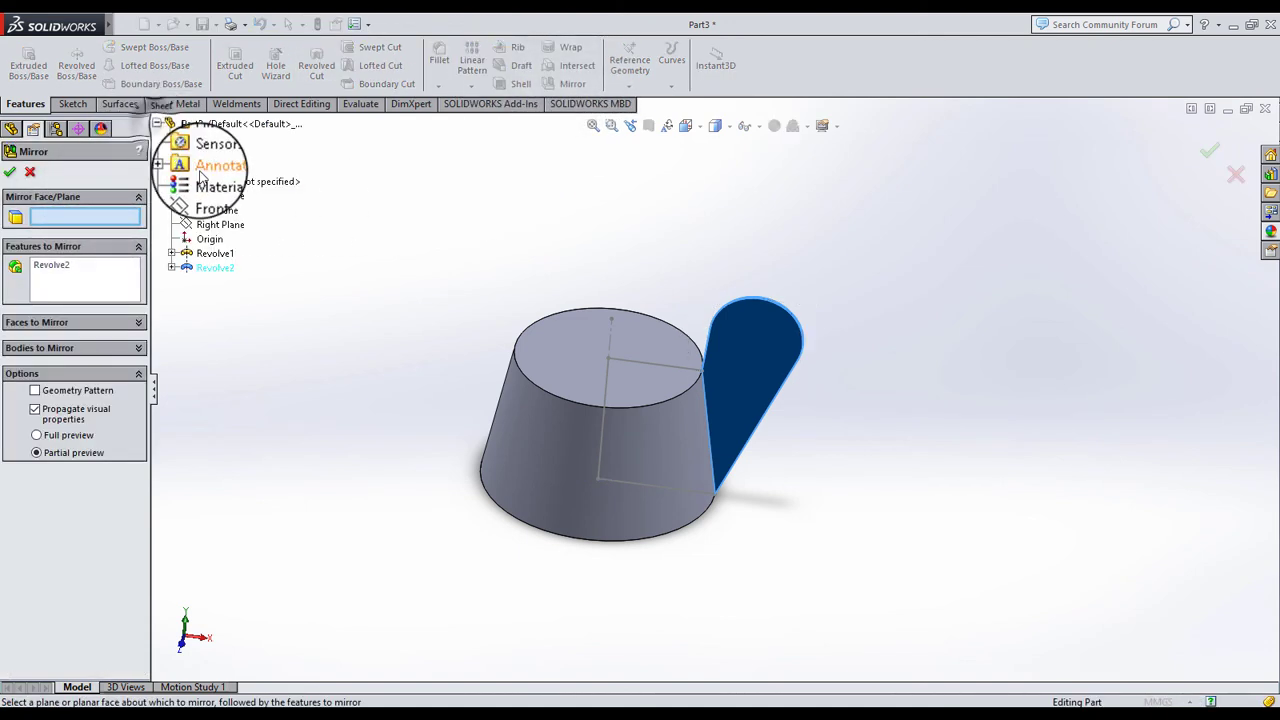
pyautogui.click(214, 225)
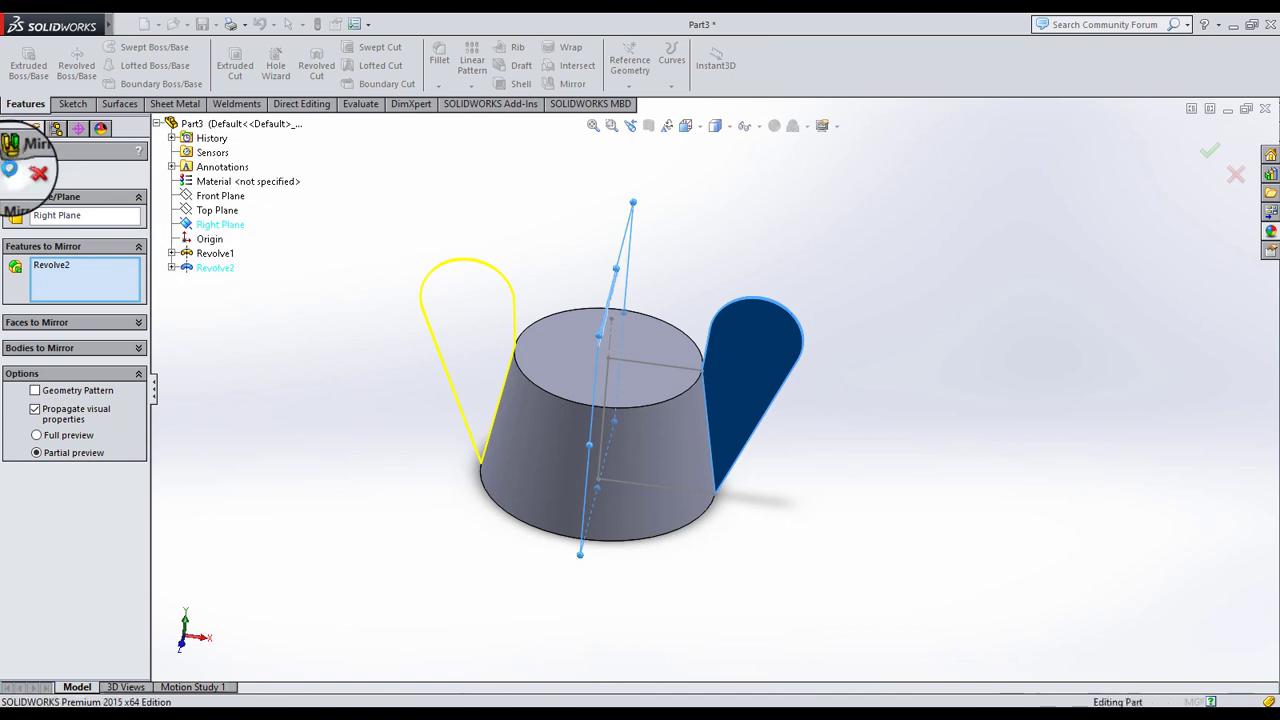
pyautogui.click(10, 168)
pyautogui.moveTo(497, 402)
pyautogui.mouseDown(button='middle')
pyautogui.moveTo(543, 366)
pyautogui.moveTo(509, 200)
pyautogui.mouseUp(button='middle')
pyautogui.click(670, 475)
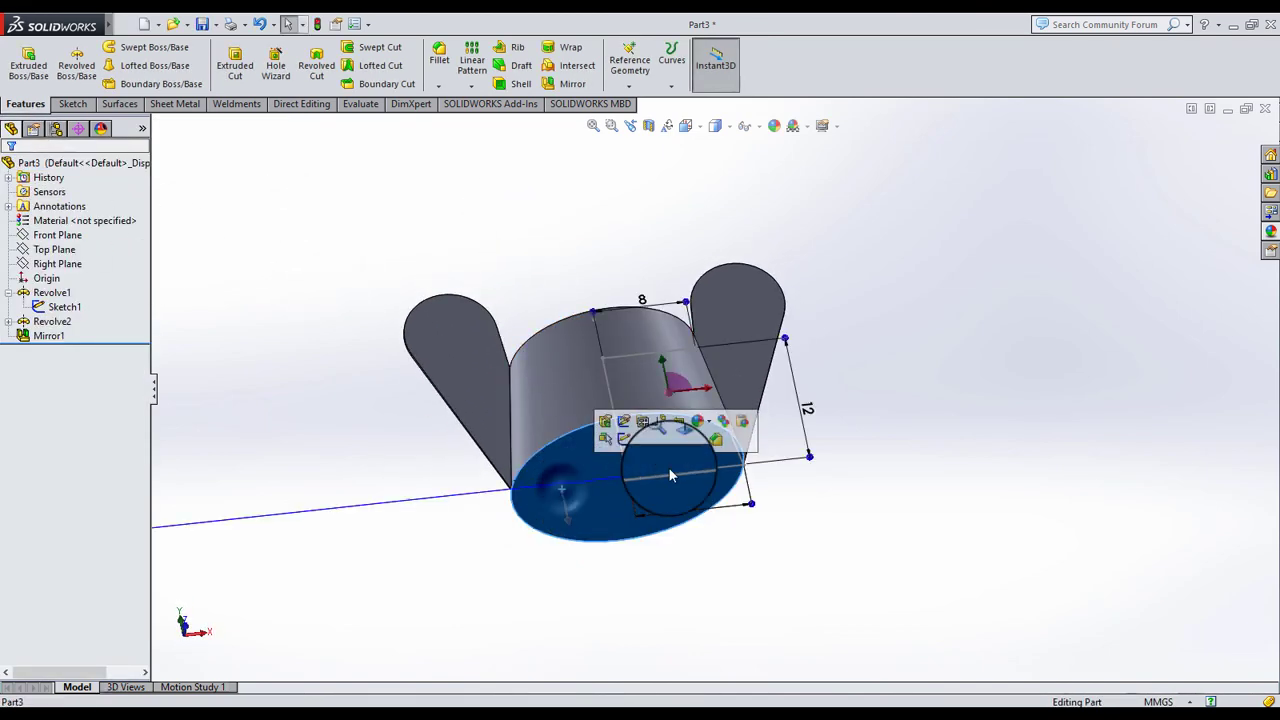
# Sketch a Ø10 circle centred on the origin on the hub's end face
pyautogui.click(623, 438)
pyautogui.click(701, 134)
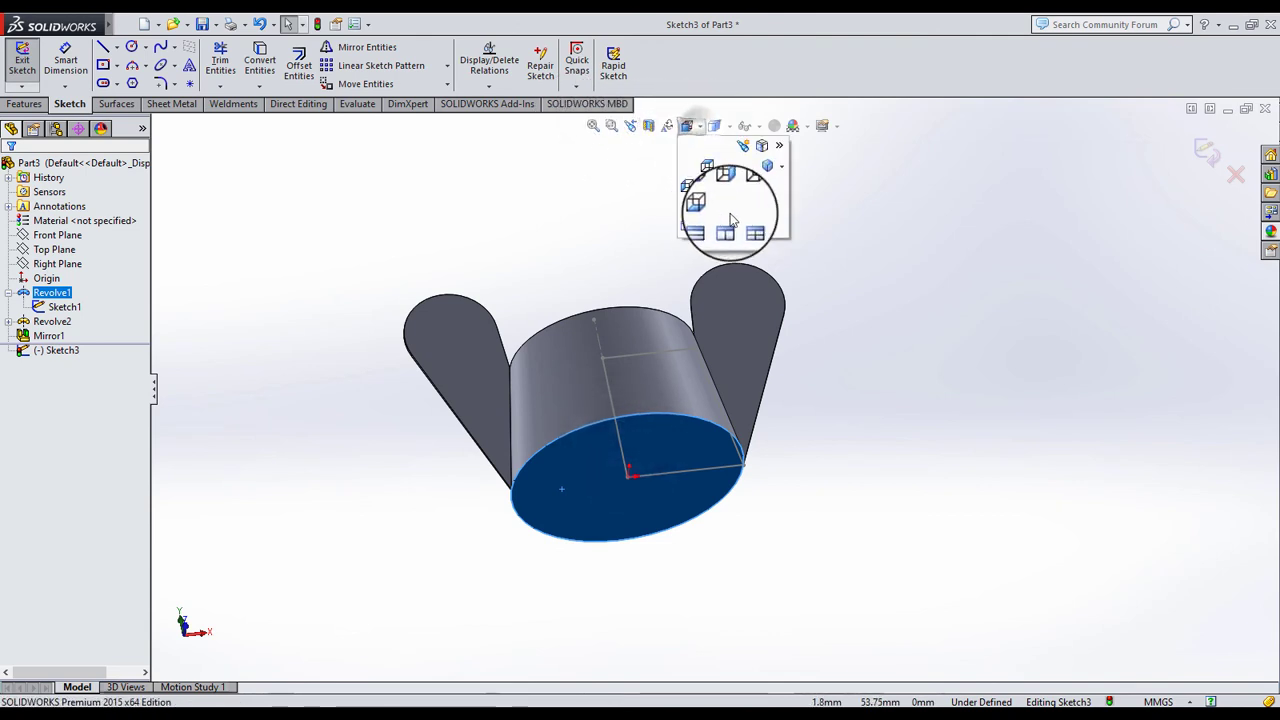
pyautogui.click(757, 208)
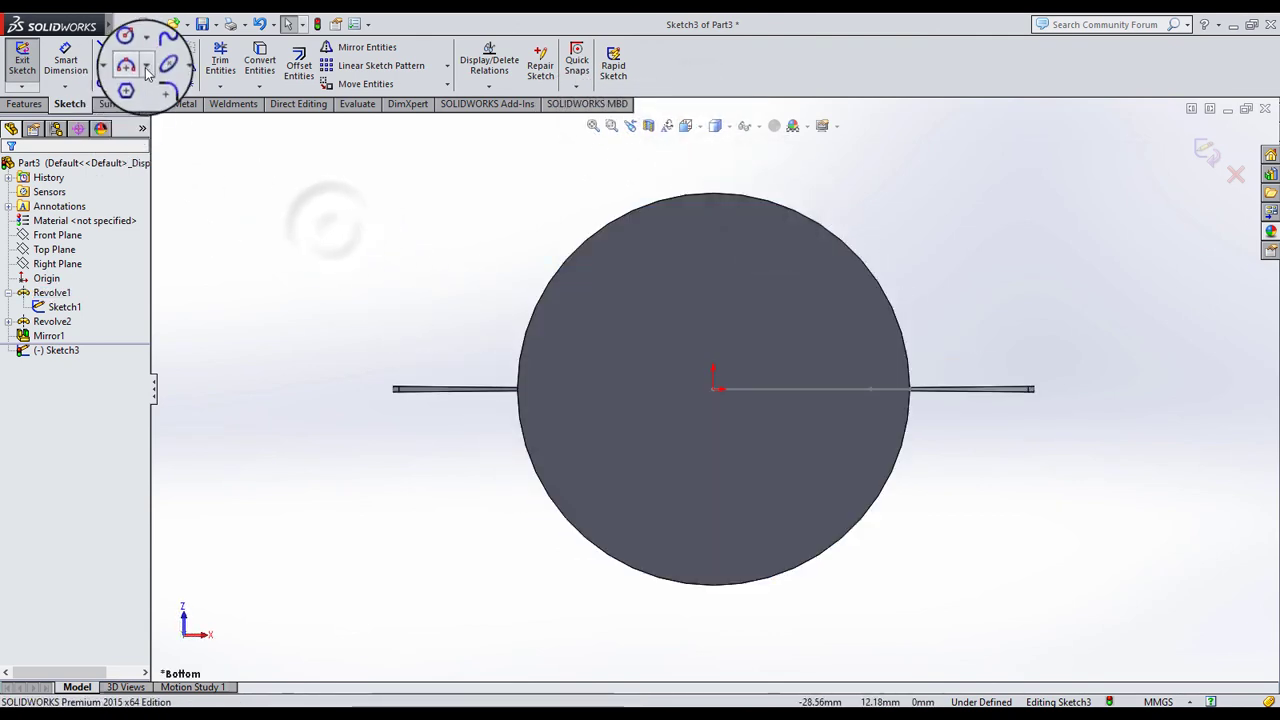
pyautogui.click(131, 47)
pyautogui.click(713, 388)
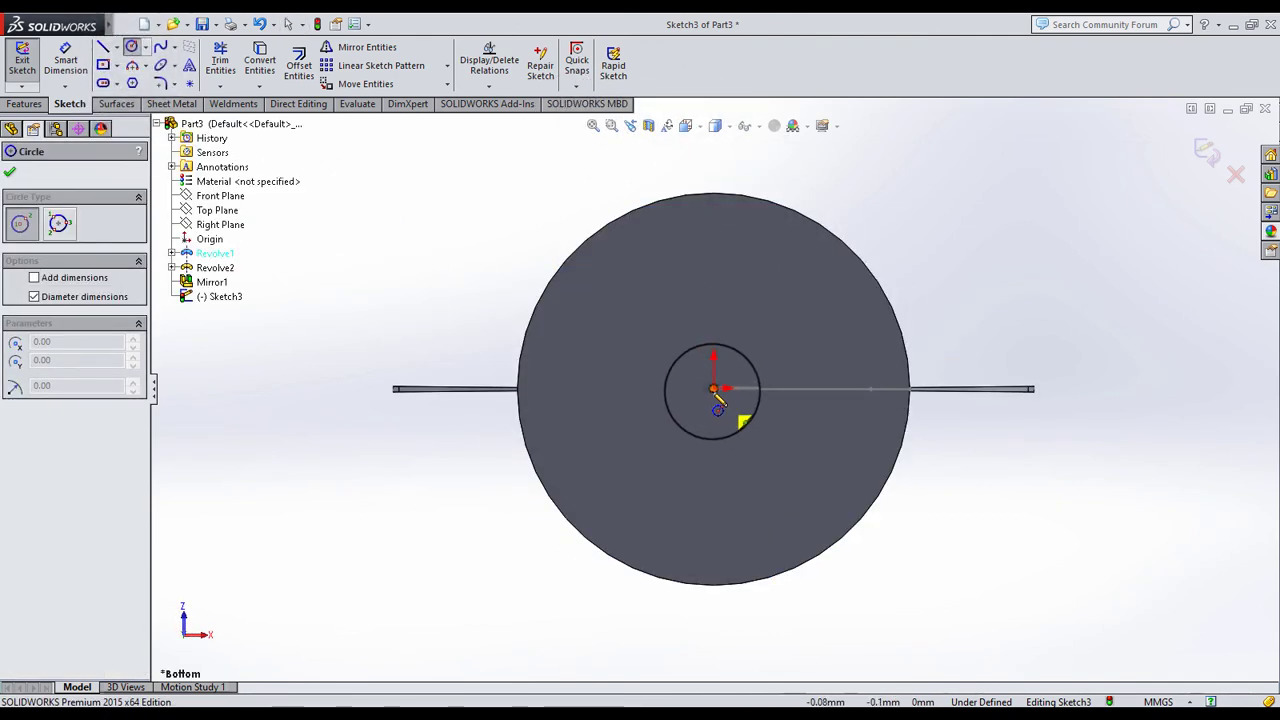
pyautogui.click(712, 476)
pyautogui.click(65, 60)
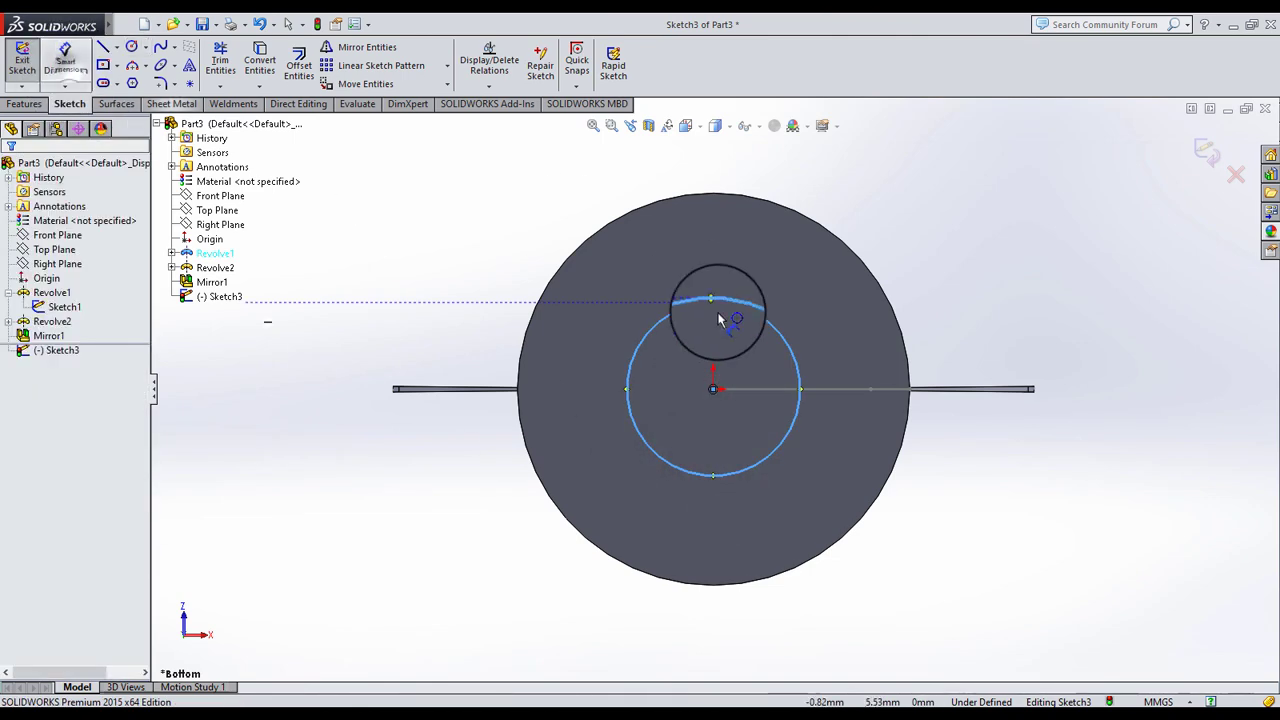
pyautogui.click(710, 306)
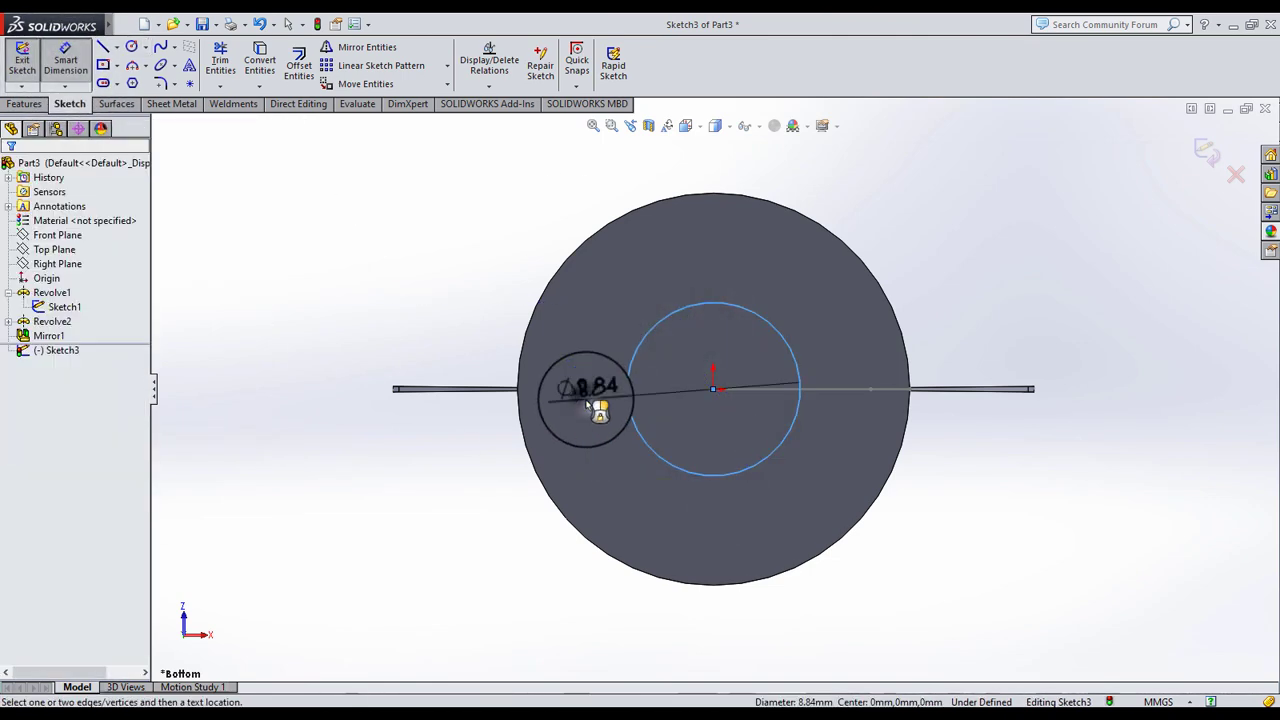
pyautogui.click(598, 410)
pyautogui.write('10')
pyautogui.press('Return')
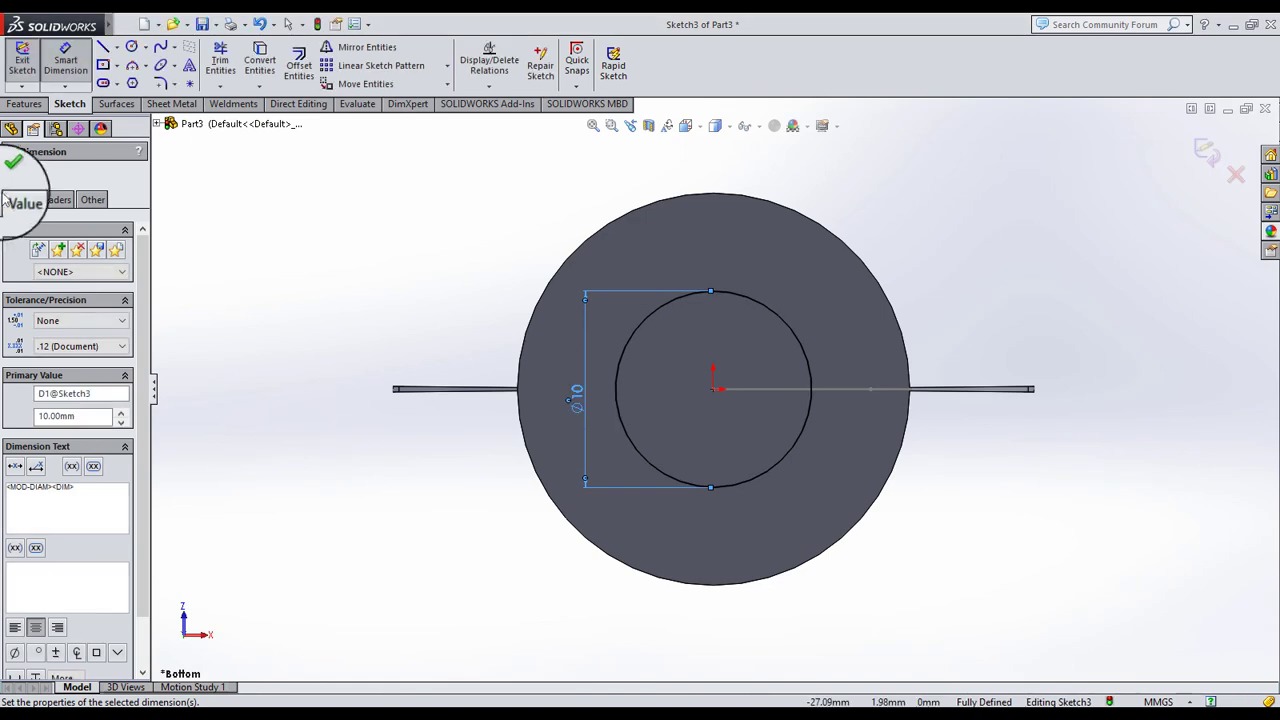
pyautogui.click(27, 182)
# Extrude-cut the circle Through All to make the centre hole Cut-Extrude1
pyautogui.moveTo(549, 171); pyautogui.dragTo(814, 571, button='middle')
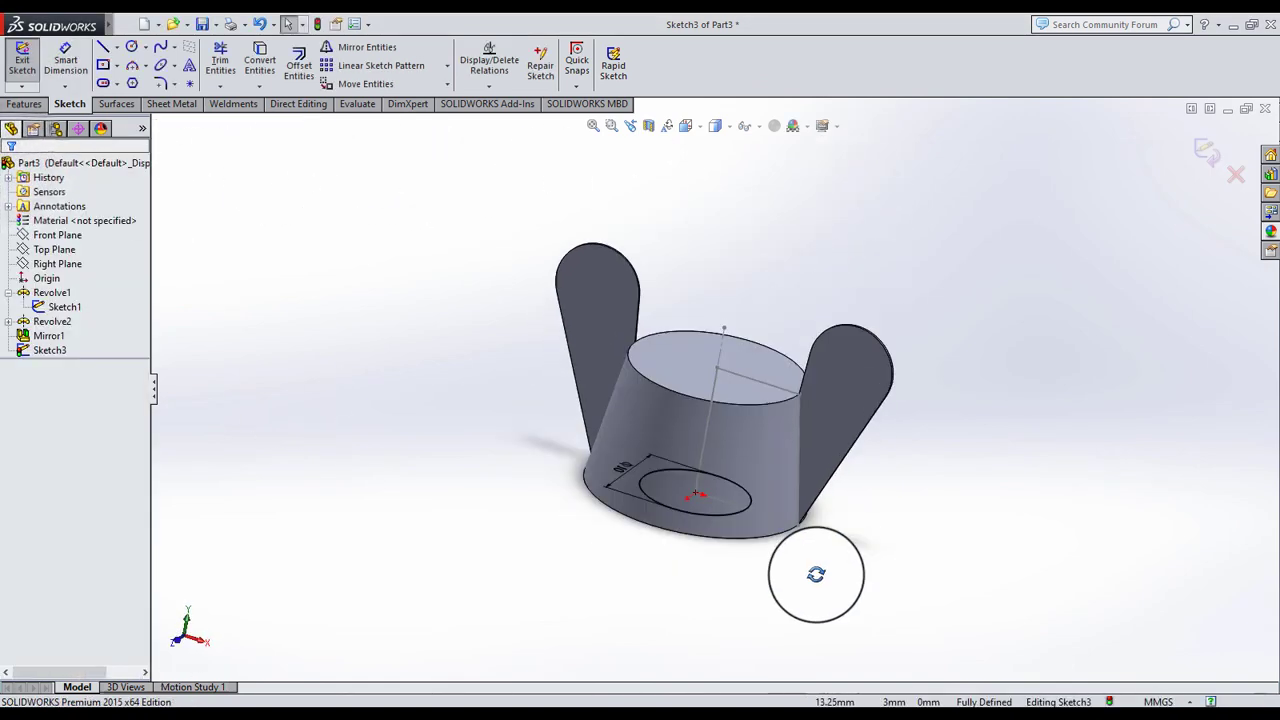
pyautogui.click(24, 104)
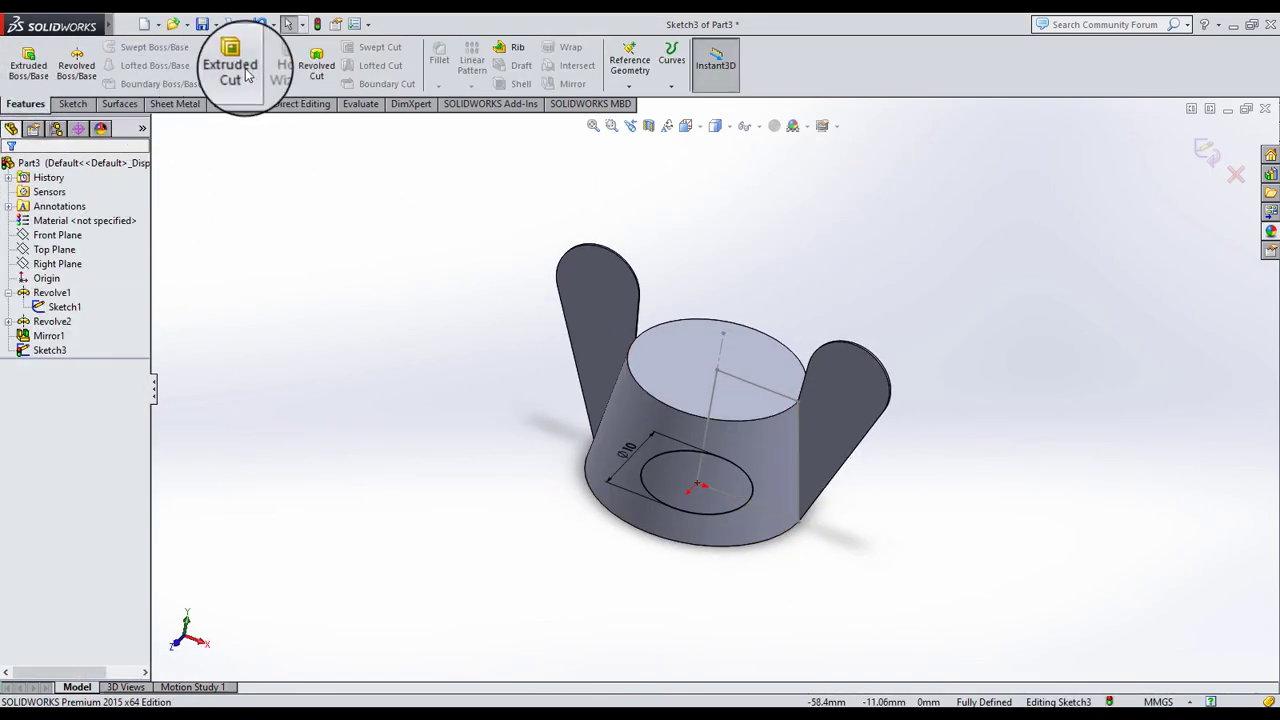
pyautogui.click(235, 65)
pyautogui.click(83, 264)
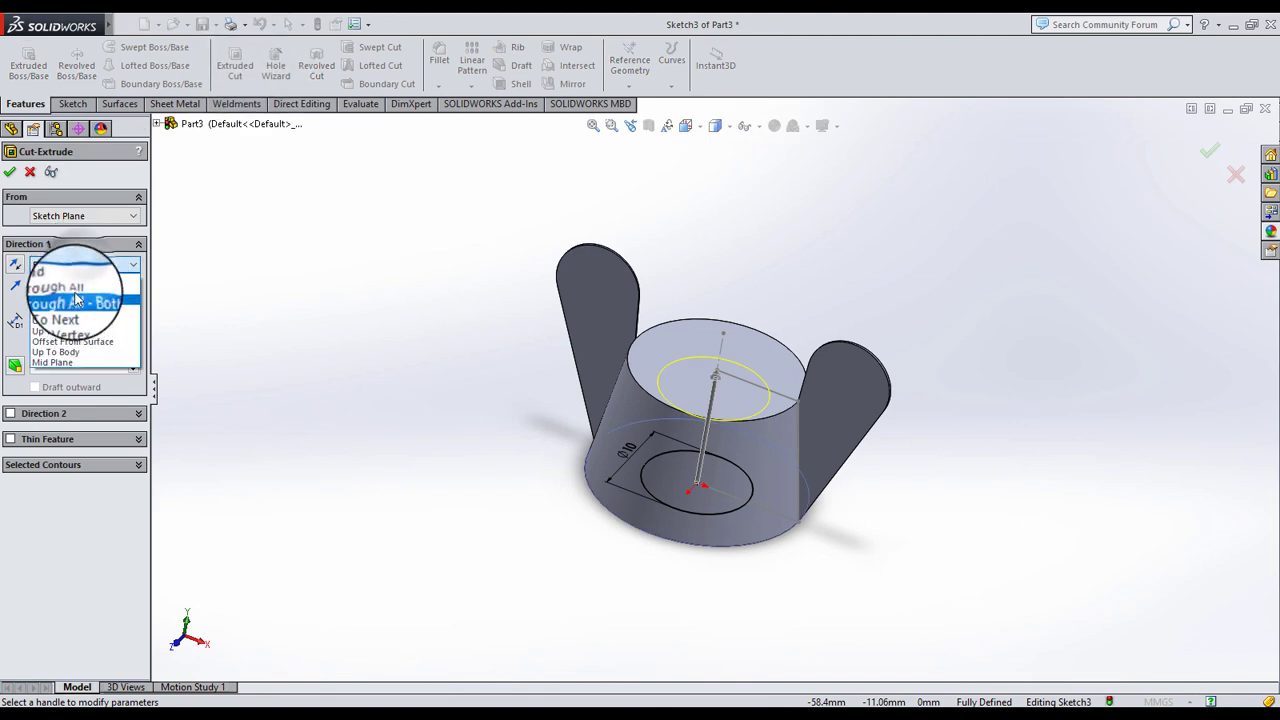
pyautogui.click(70, 282)
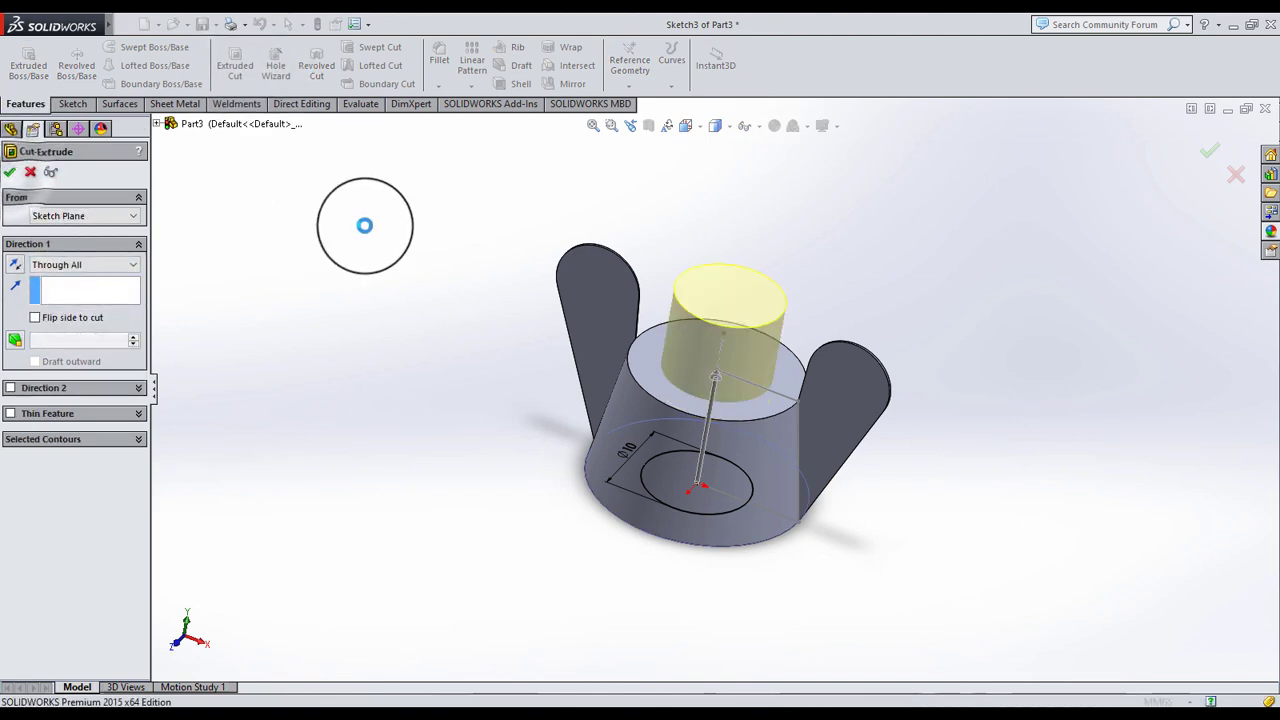
pyautogui.press('Return')
pyautogui.moveTo(365, 225)
pyautogui.mouseDown(button='middle')
pyautogui.moveTo(733, 384)
pyautogui.moveTo(691, 249)
pyautogui.mouseUp(button='middle')
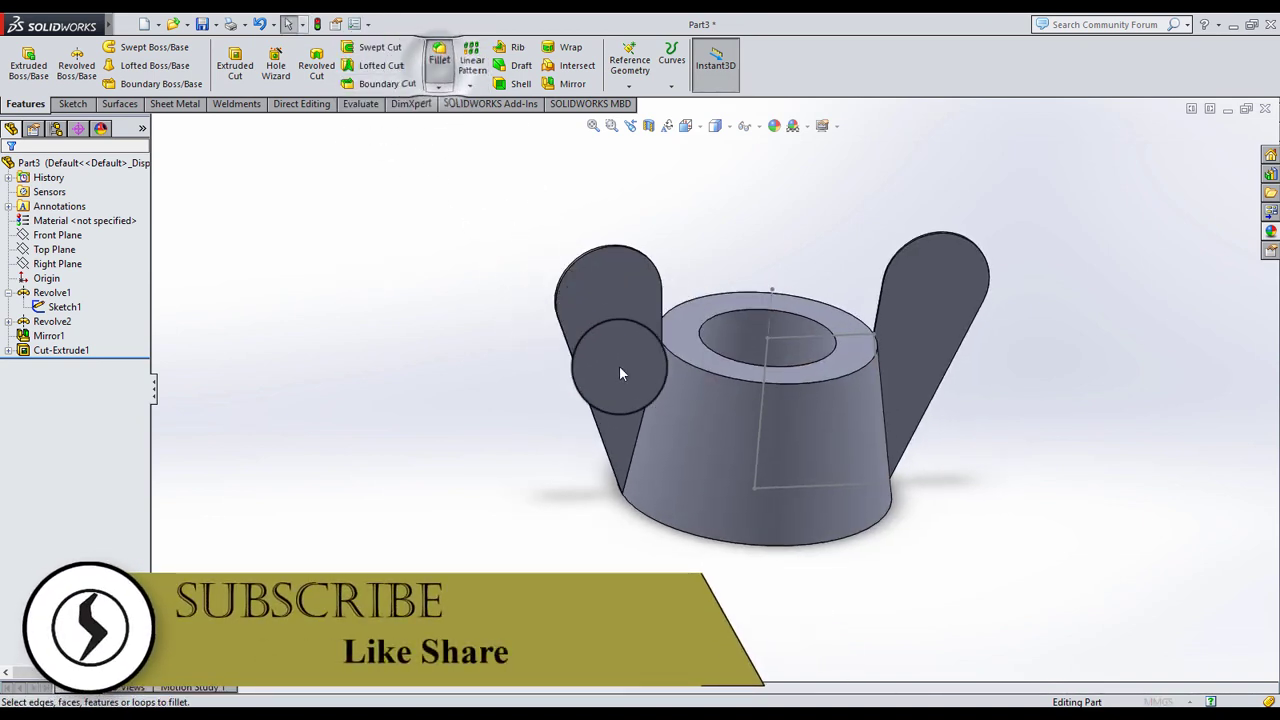
# Fillet the first two wing-to-hub edges with a 1.5 mm radius
pyautogui.click(718, 406)
pyautogui.moveTo(718, 406); pyautogui.dragTo(771, 457, button='middle')
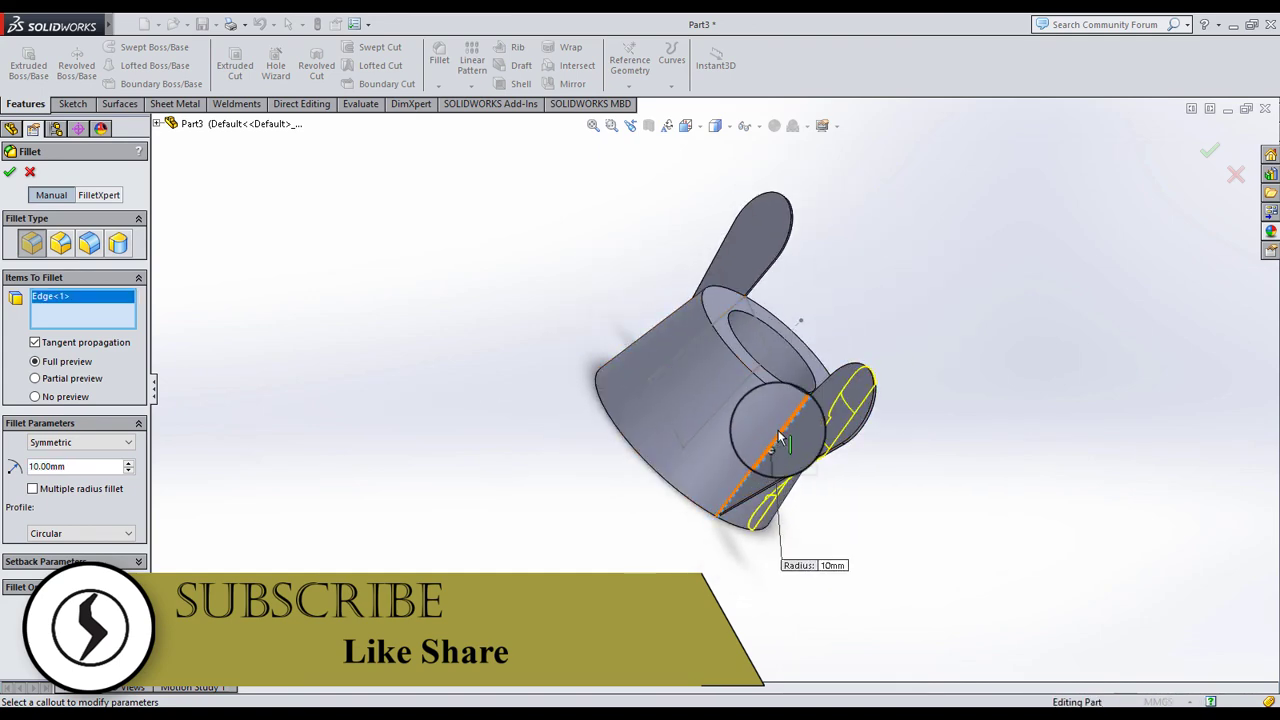
pyautogui.scroll(-5, 792, 430)
pyautogui.click(779, 396)
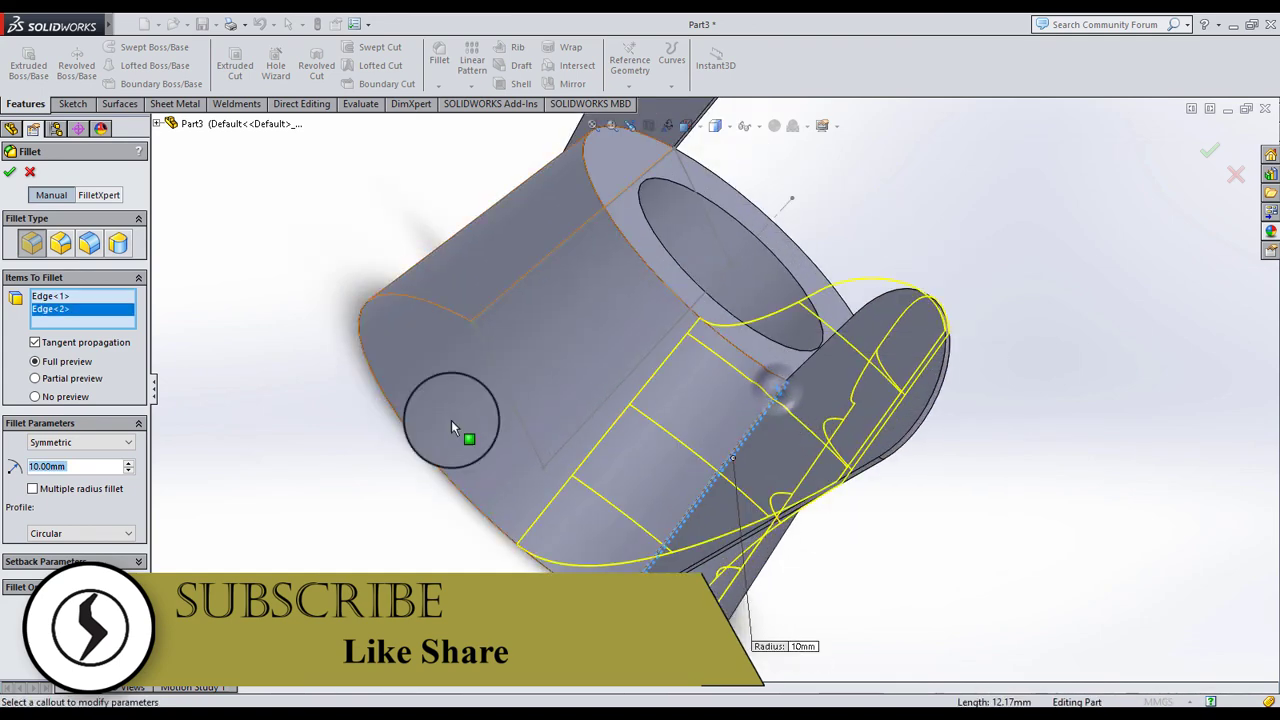
pyautogui.write('3')
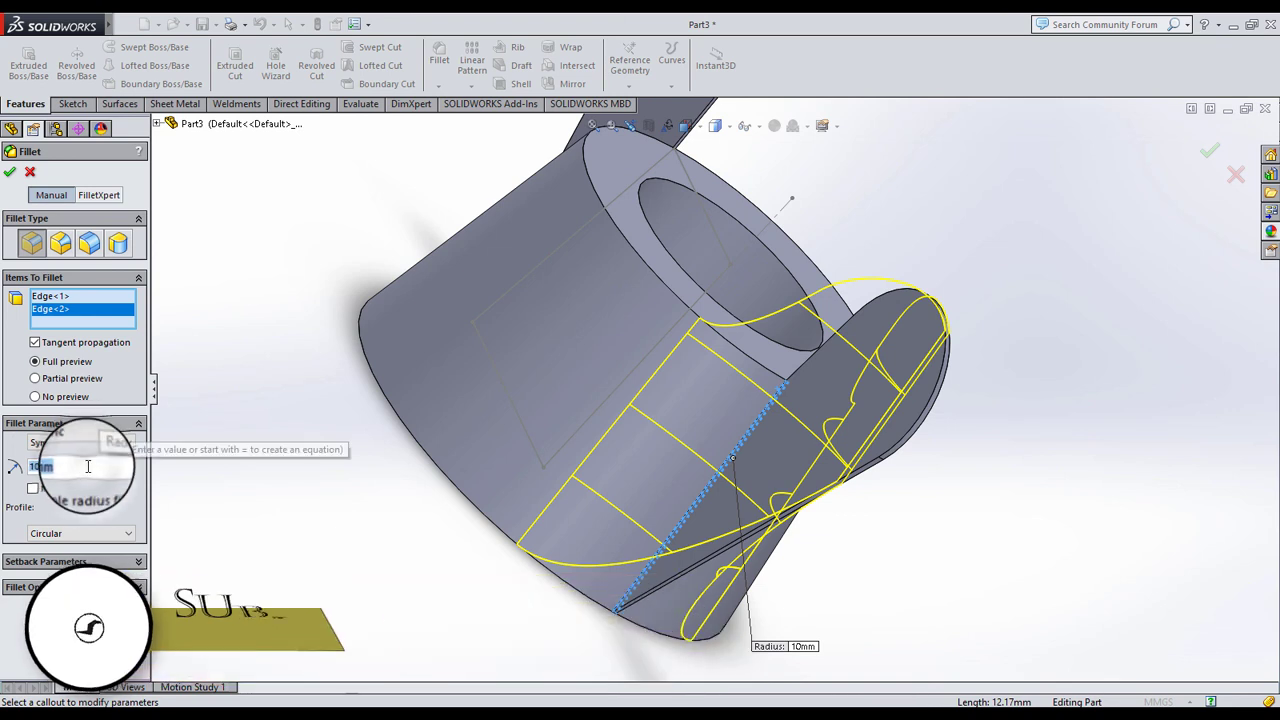
pyautogui.press('Return')
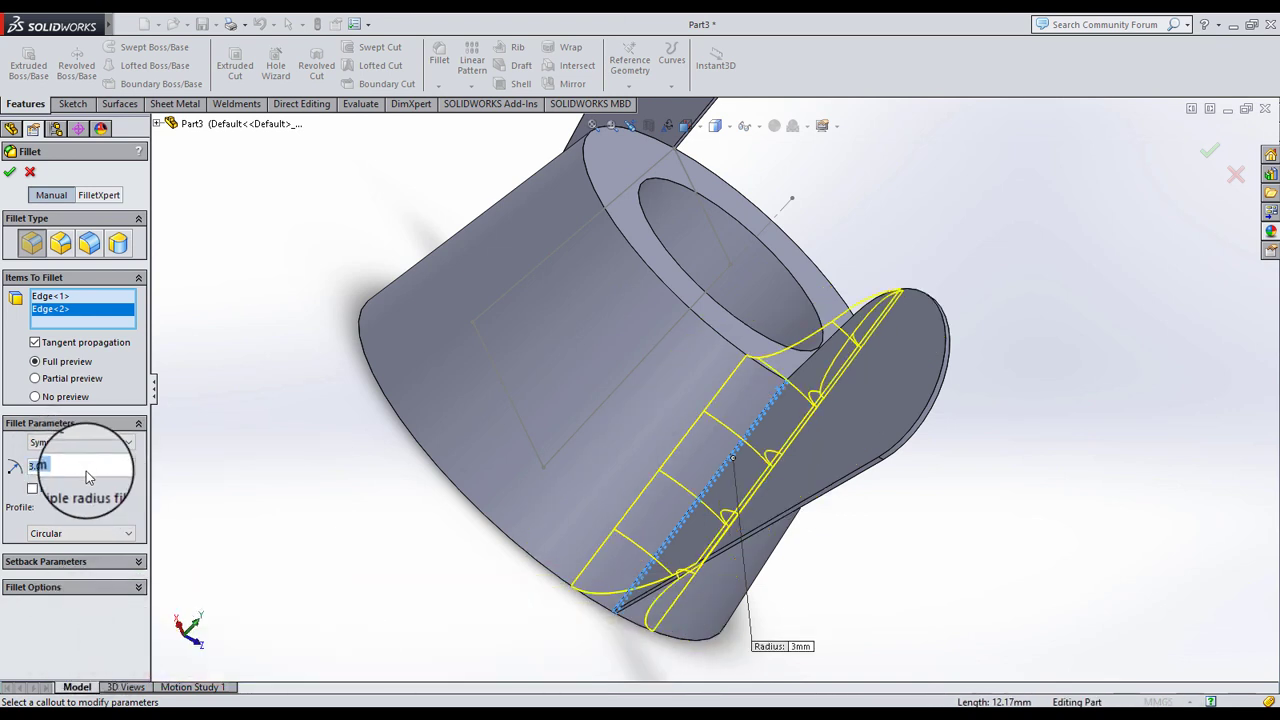
pyautogui.write('1.5')
pyautogui.press('Return')
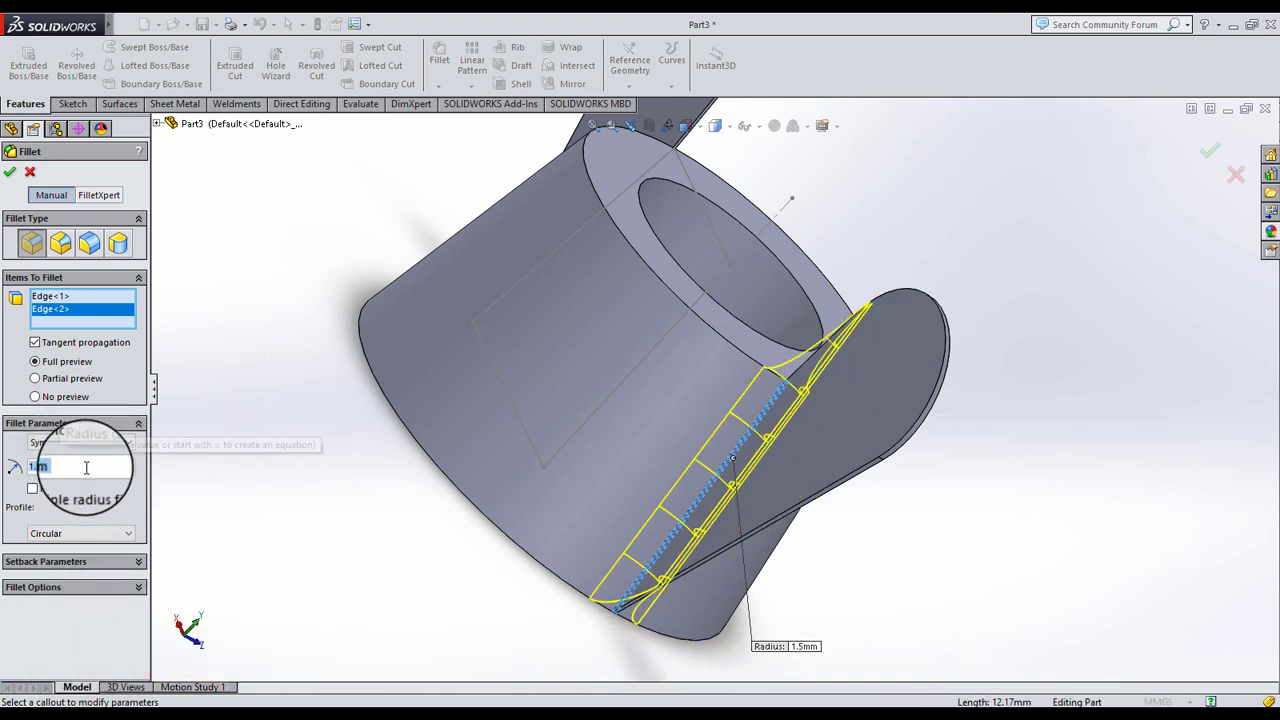
# Add the other wing's two hub edges and confirm Fillet1
pyautogui.moveTo(343, 560)
pyautogui.mouseDown(button='middle')
pyautogui.moveTo(344, 539)
pyautogui.moveTo(316, 541)
pyautogui.mouseUp(button='middle')
pyautogui.moveTo(973, 405)
pyautogui.mouseDown(button='middle')
pyautogui.moveTo(787, 384)
pyautogui.moveTo(817, 347)
pyautogui.mouseUp(button='middle')
pyautogui.click(818, 341)
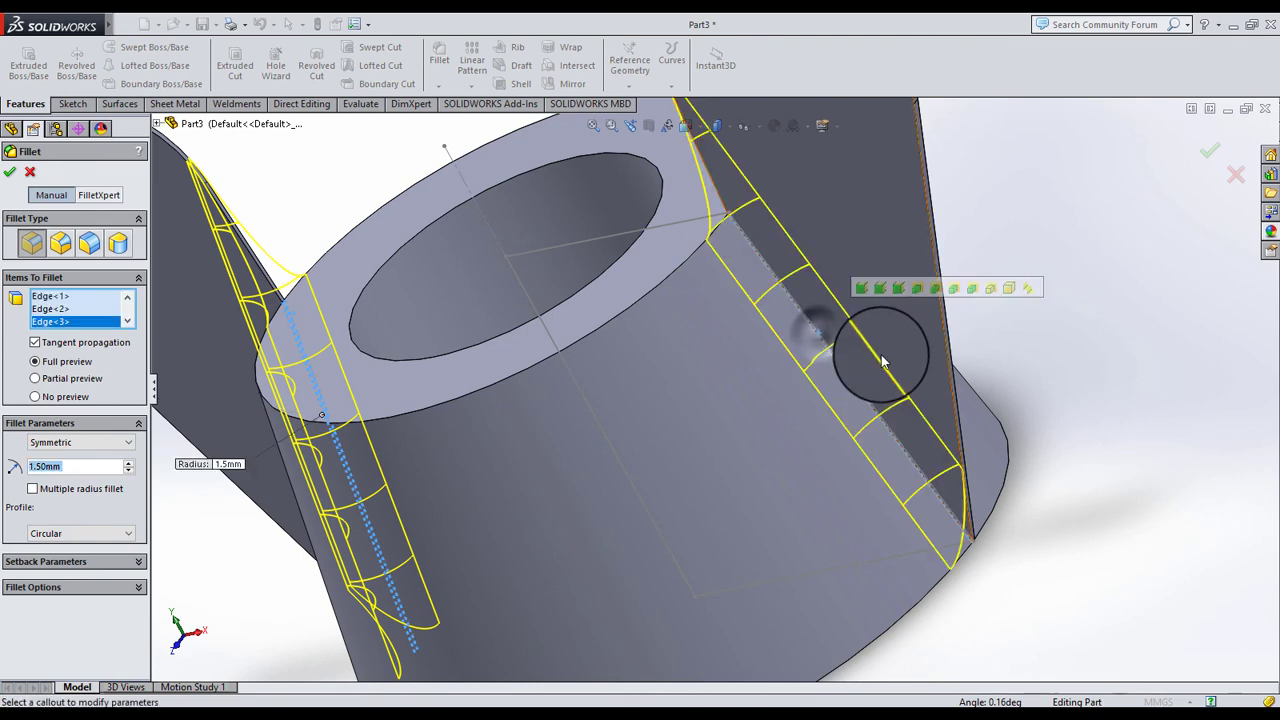
pyautogui.moveTo(829, 286); pyautogui.dragTo(876, 363, button='middle')
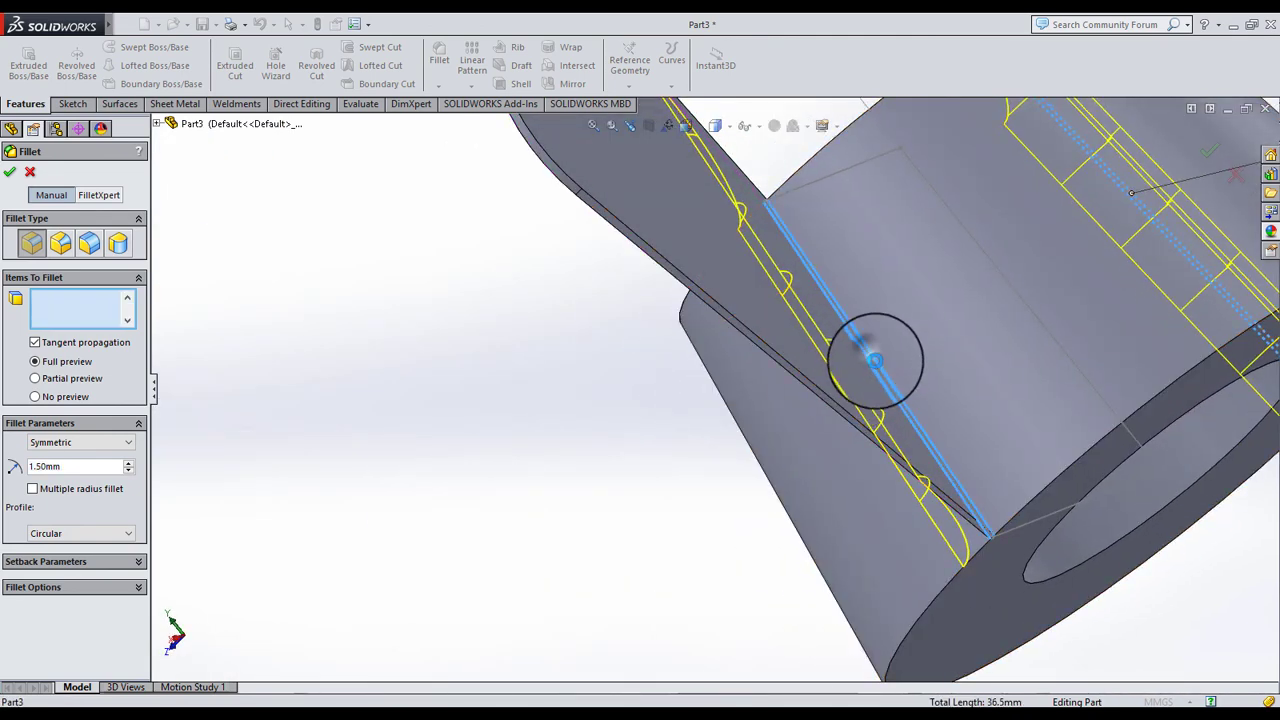
pyautogui.click(874, 361)
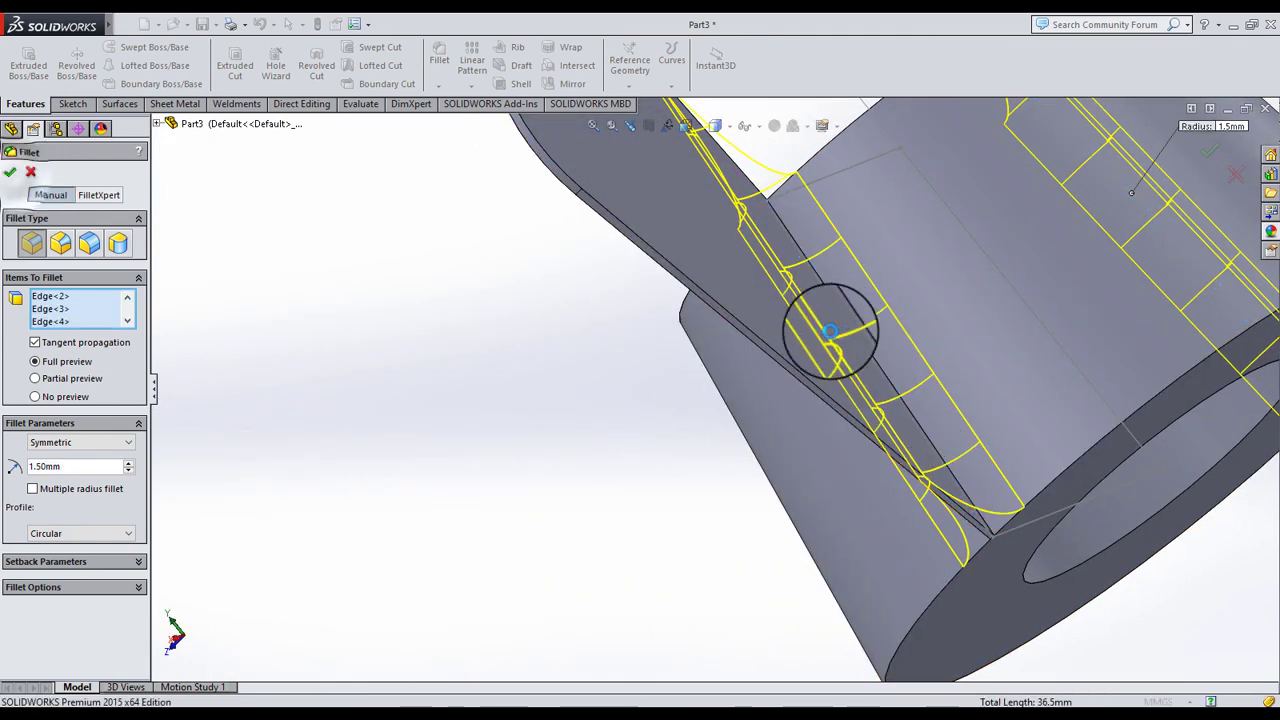
pyautogui.press('Return')
pyautogui.scroll(5, 657, 400)
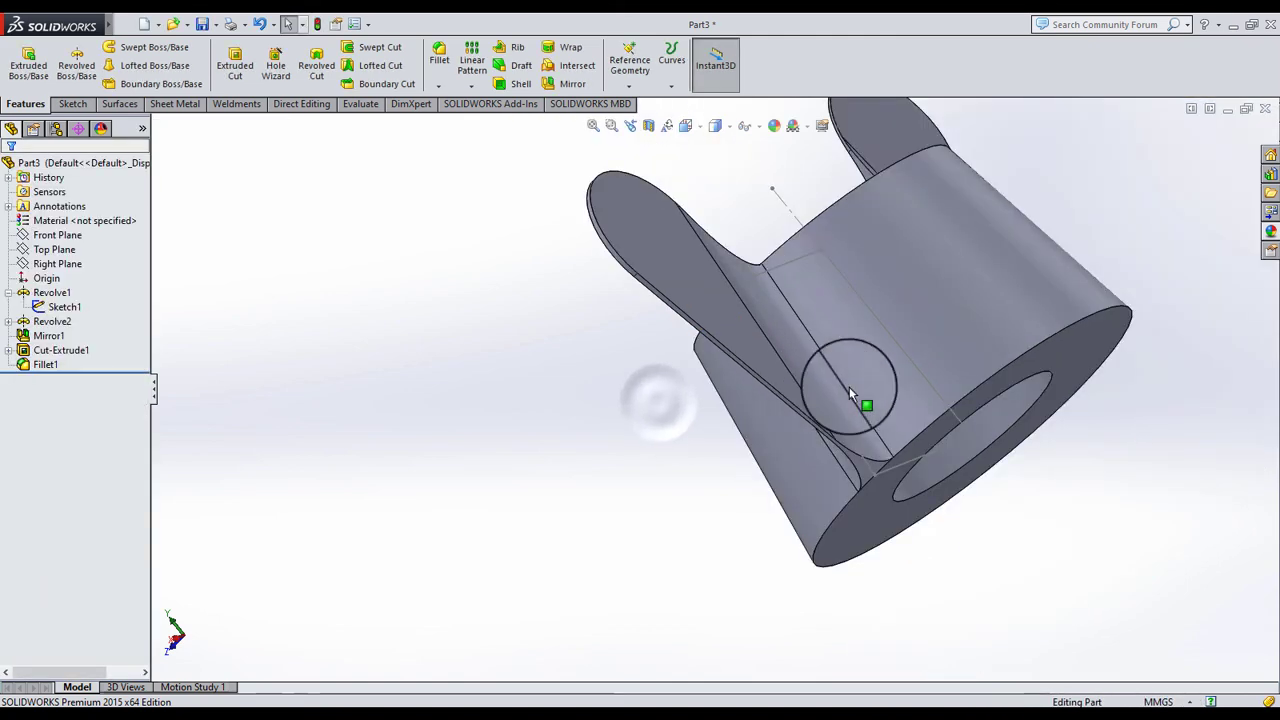
pyautogui.moveTo(857, 386)
pyautogui.mouseDown(button='middle')
pyautogui.moveTo(757, 414)
pyautogui.moveTo(711, 388)
pyautogui.moveTo(897, 272)
pyautogui.mouseUp(button='middle')
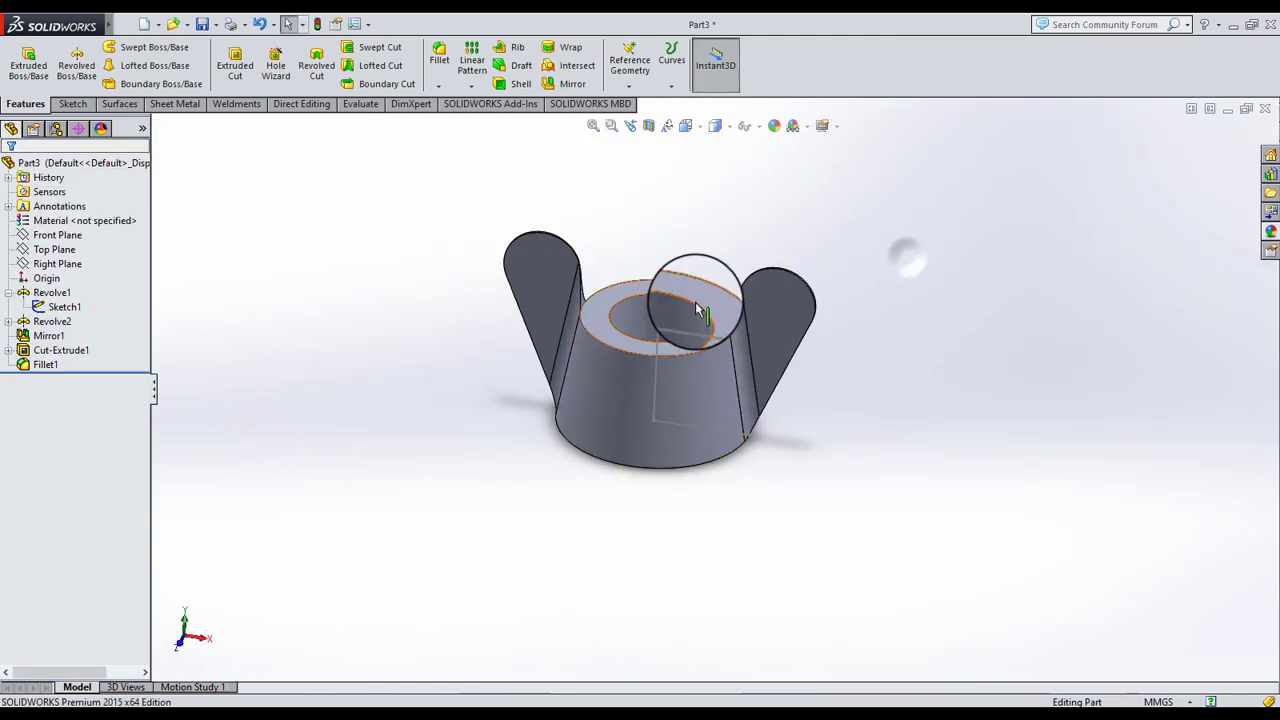
# Convert the hole's top circular edge into a sketch on the nut's top face
pyautogui.scroll(-3, 697, 308)
pyautogui.click(563, 295)
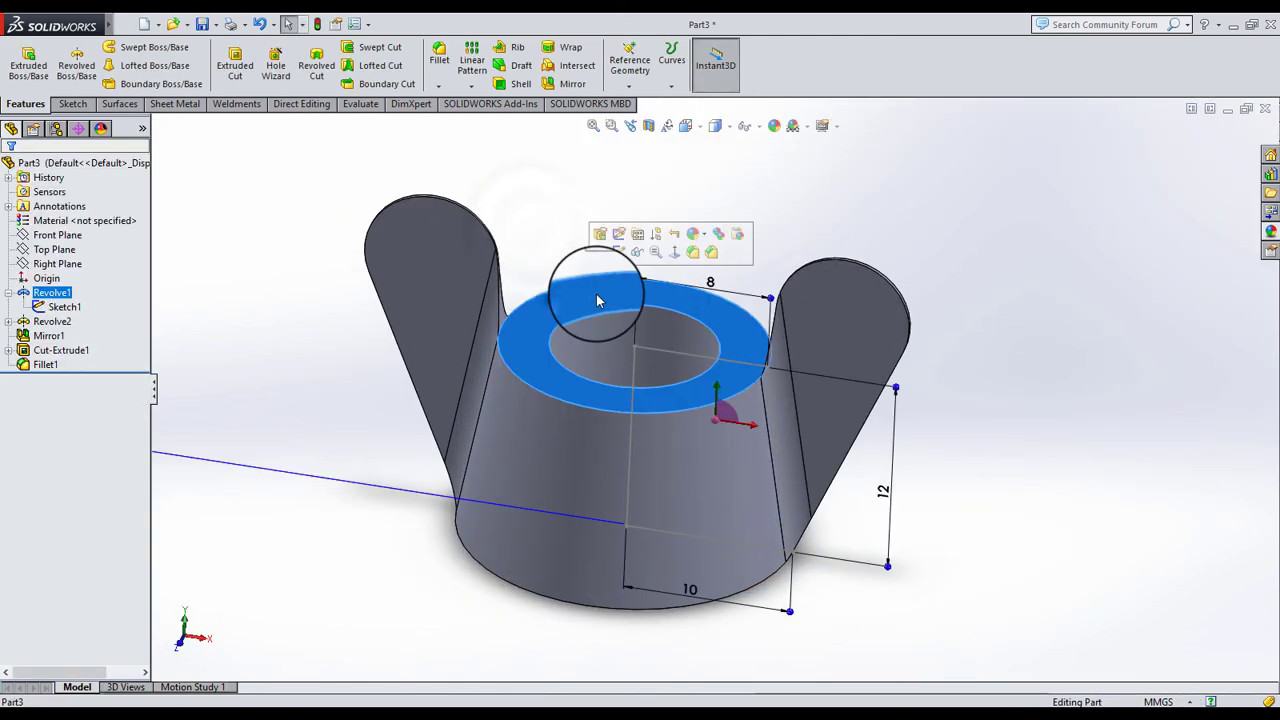
pyautogui.click(608, 248)
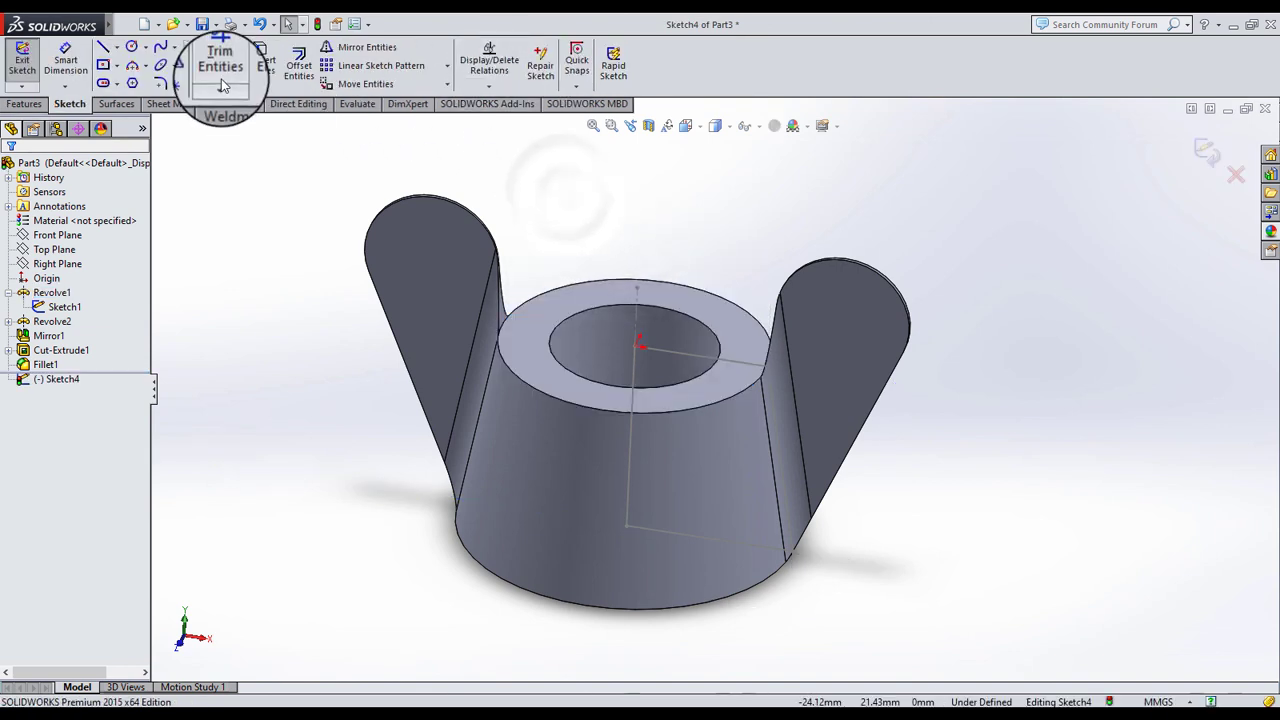
pyautogui.click(260, 62)
pyautogui.click(590, 322)
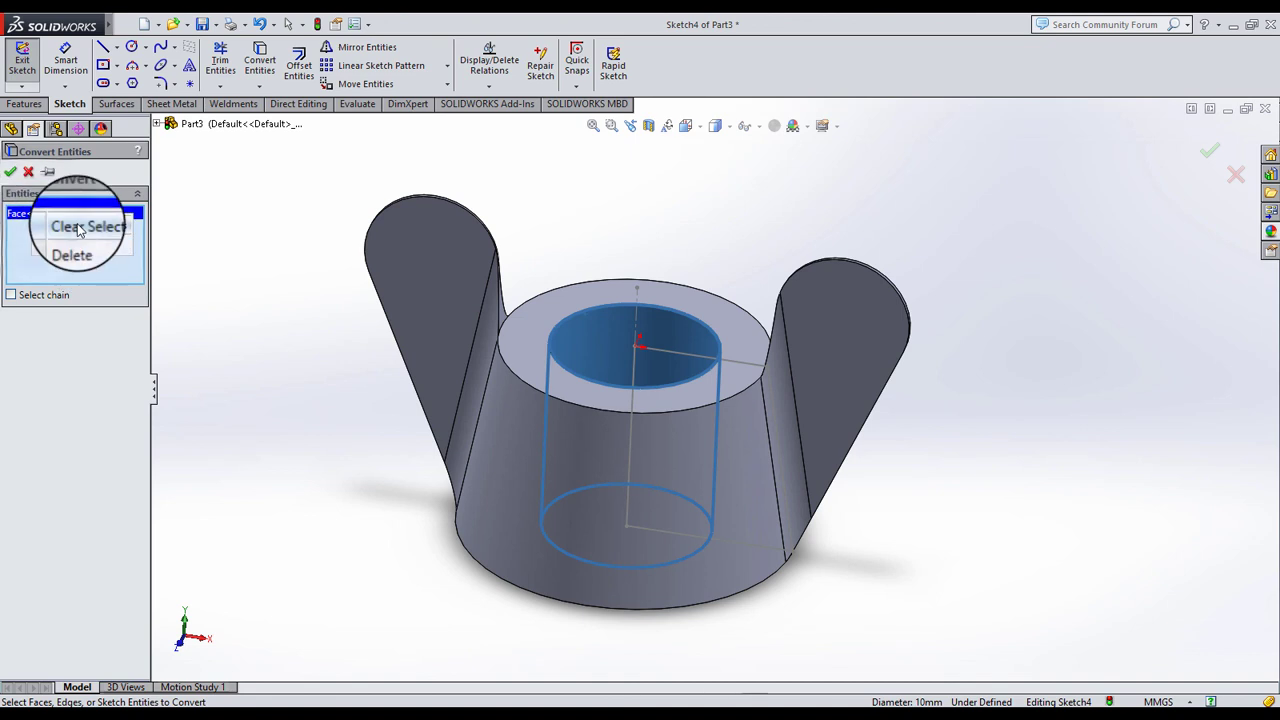
pyautogui.click(80, 228)
pyautogui.click(595, 309)
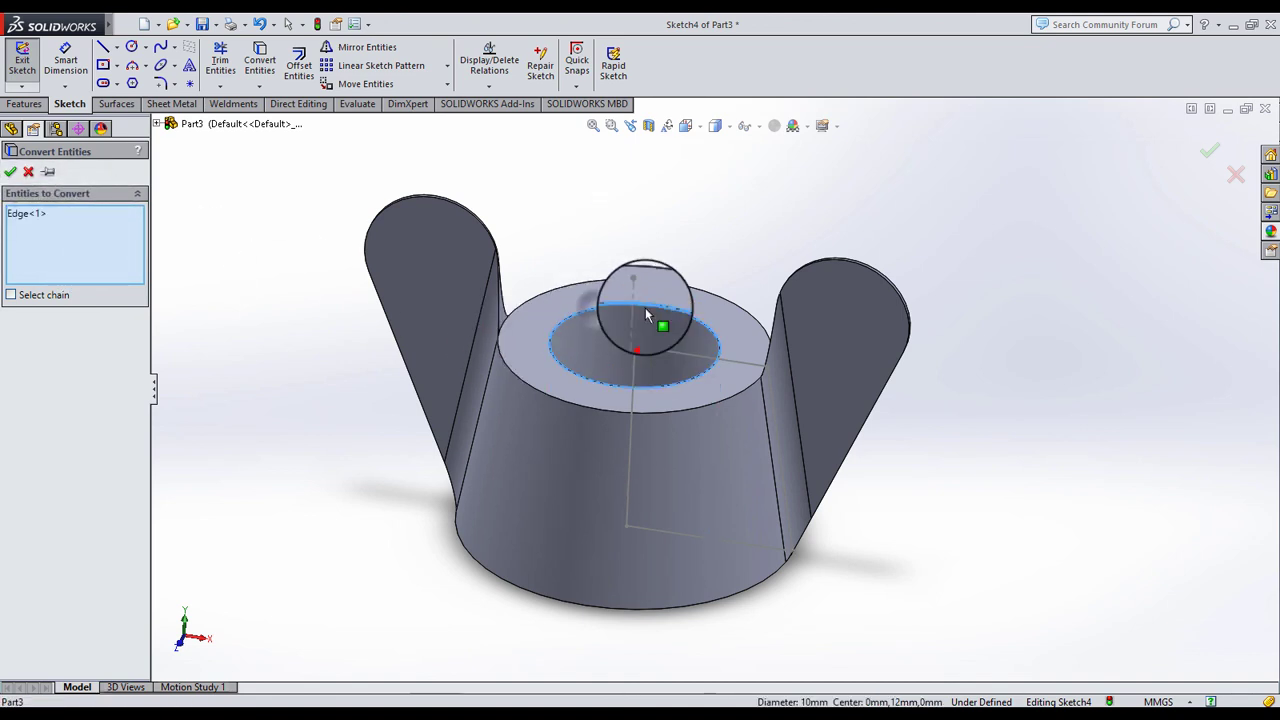
pyautogui.click(12, 175)
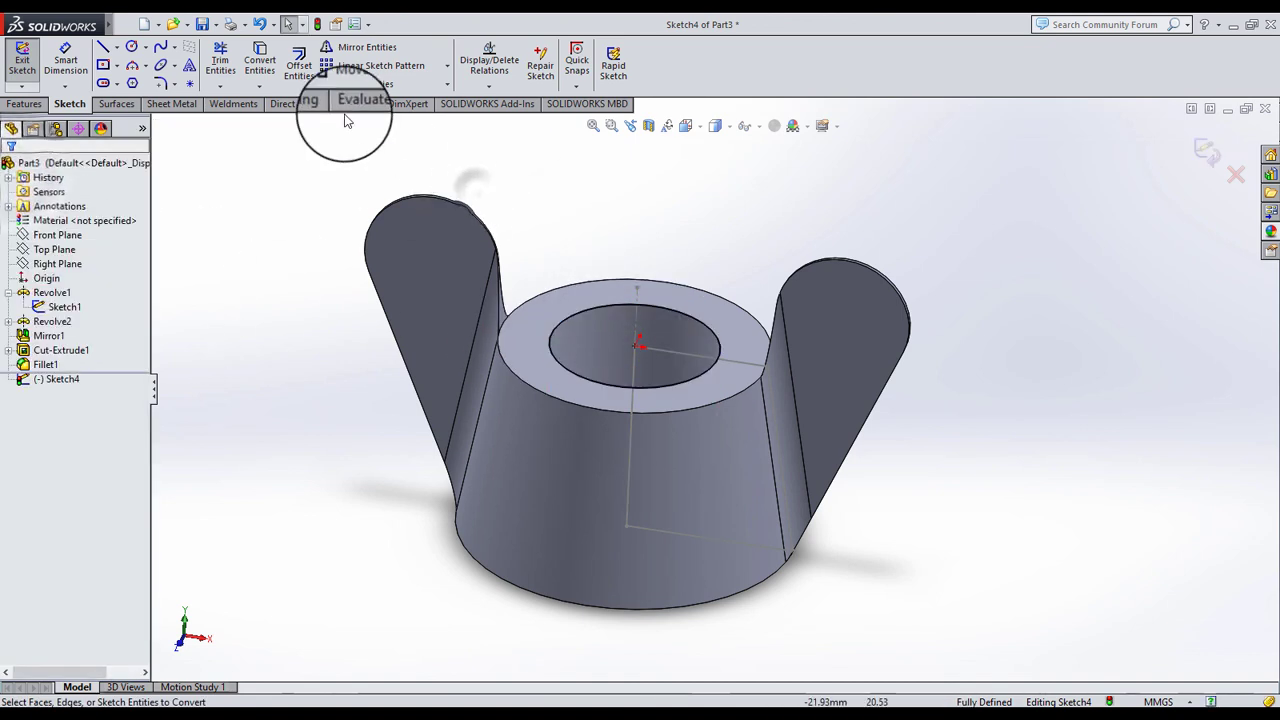
# Create a helix from the converted circle with 12 mm height and 1 mm pitch
pyautogui.click(25, 104)
pyautogui.click(671, 80)
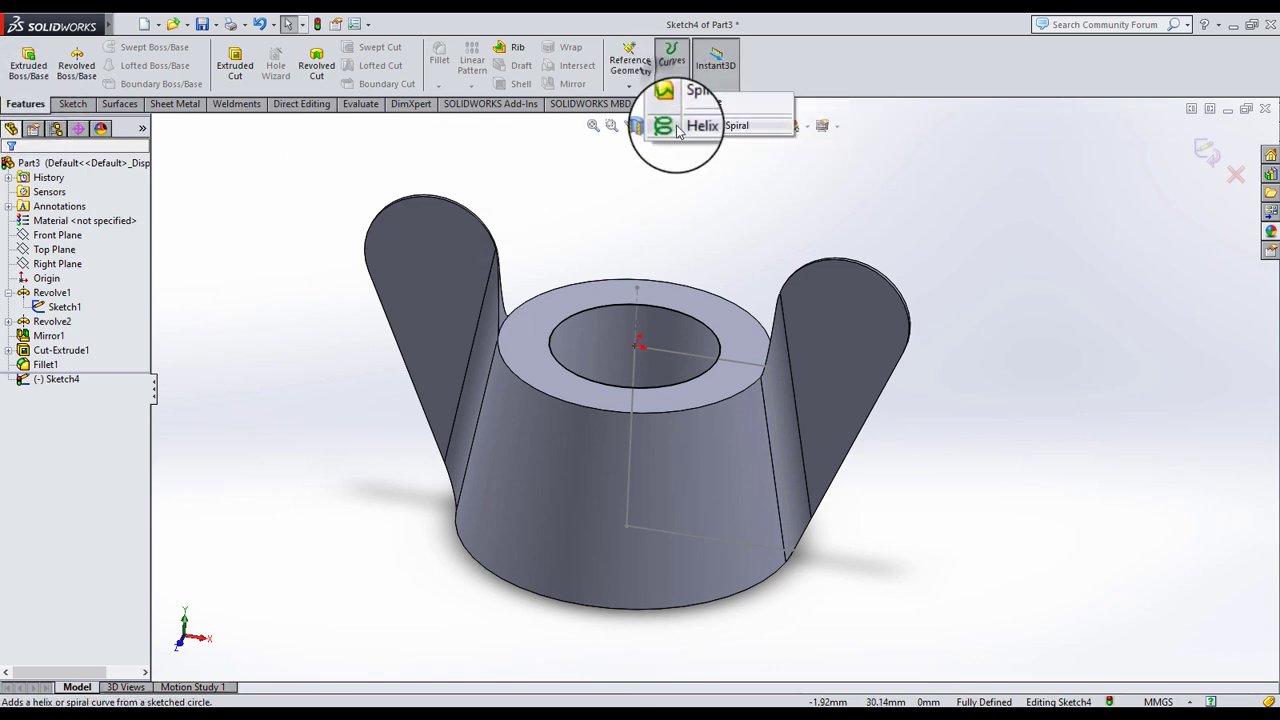
pyautogui.click(680, 127)
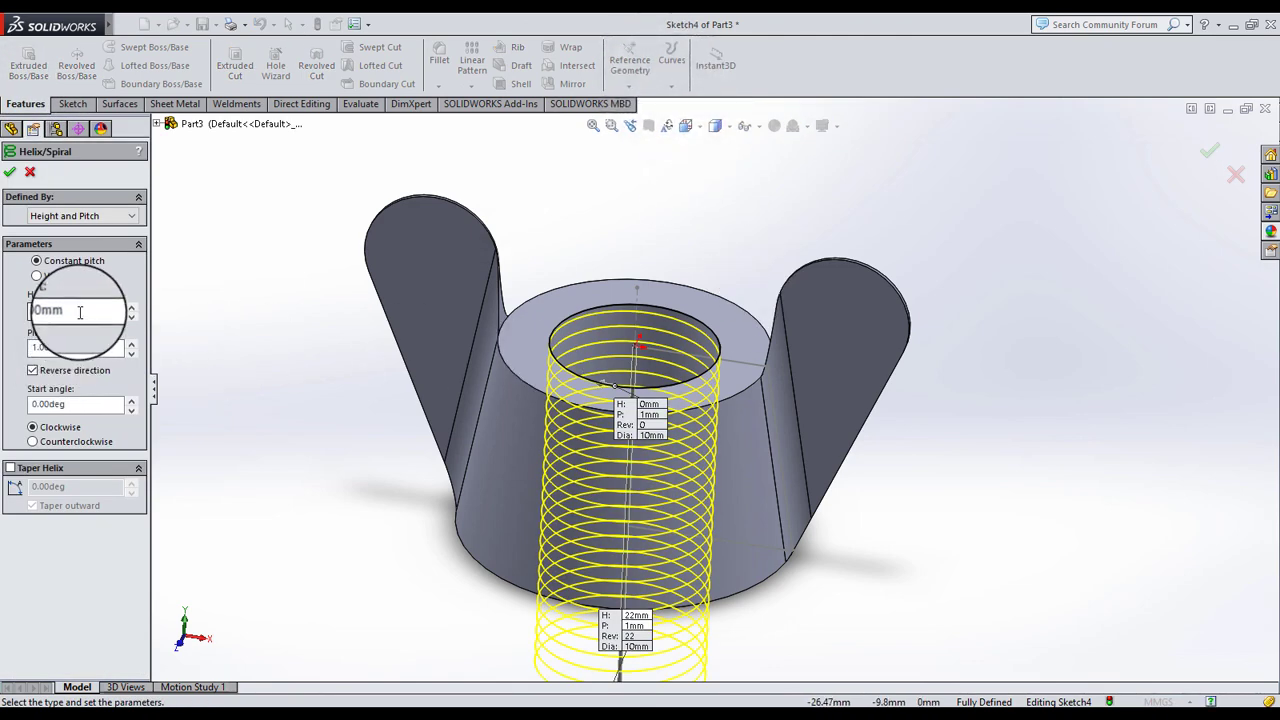
pyautogui.write('12')
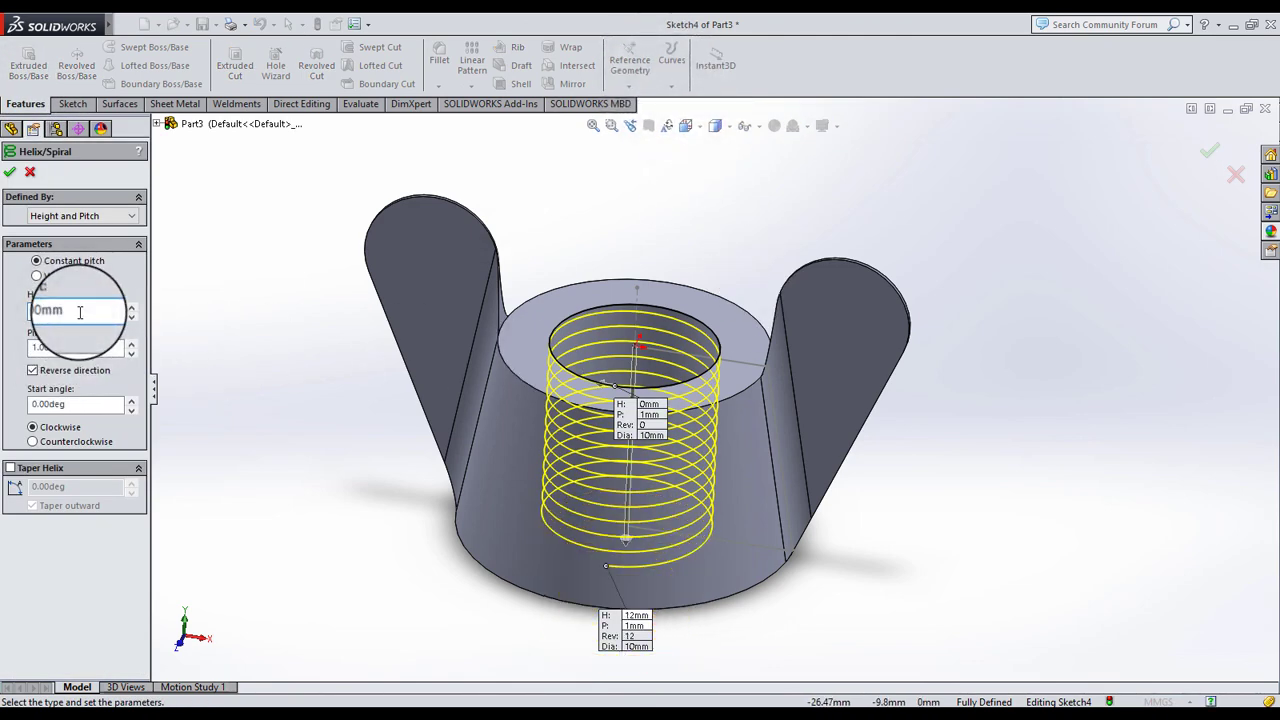
pyautogui.moveTo(686, 366)
pyautogui.mouseDown(button='middle')
pyautogui.moveTo(640, 133)
pyautogui.moveTo(571, 157)
pyautogui.moveTo(466, 257)
pyautogui.moveTo(371, 271)
pyautogui.moveTo(598, 407)
pyautogui.mouseUp(button='middle')
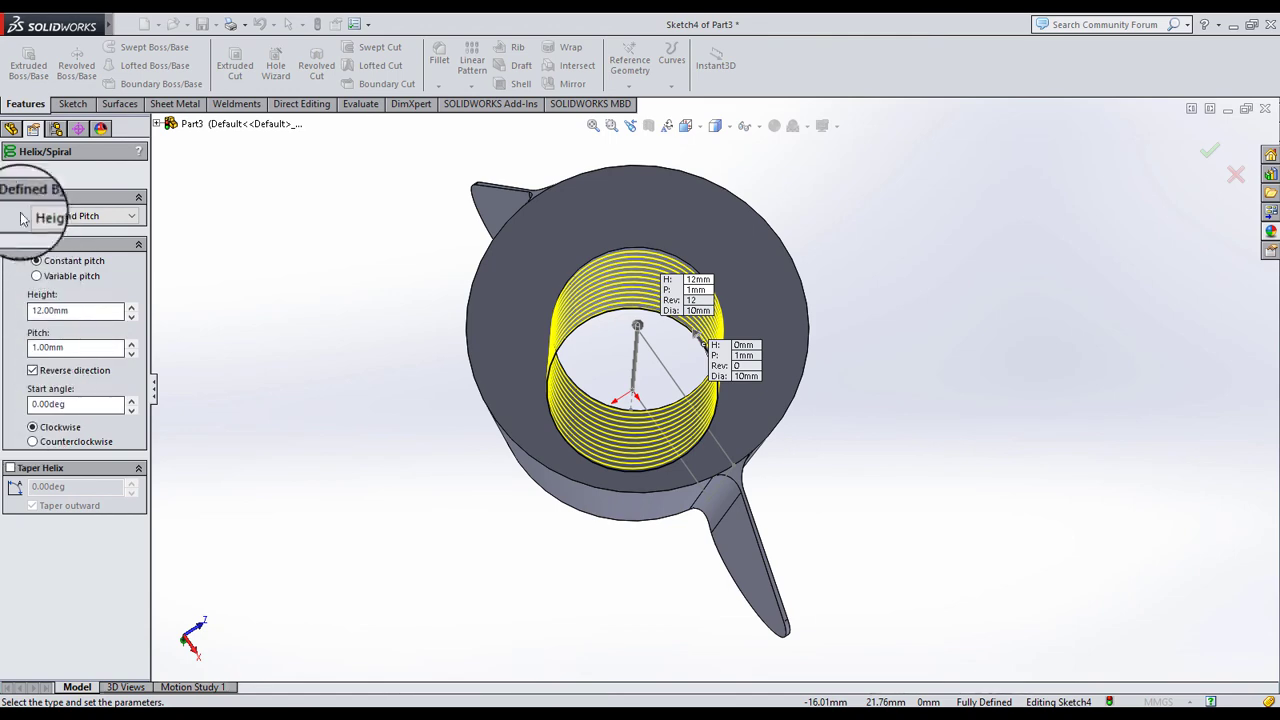
pyautogui.click(10, 174)
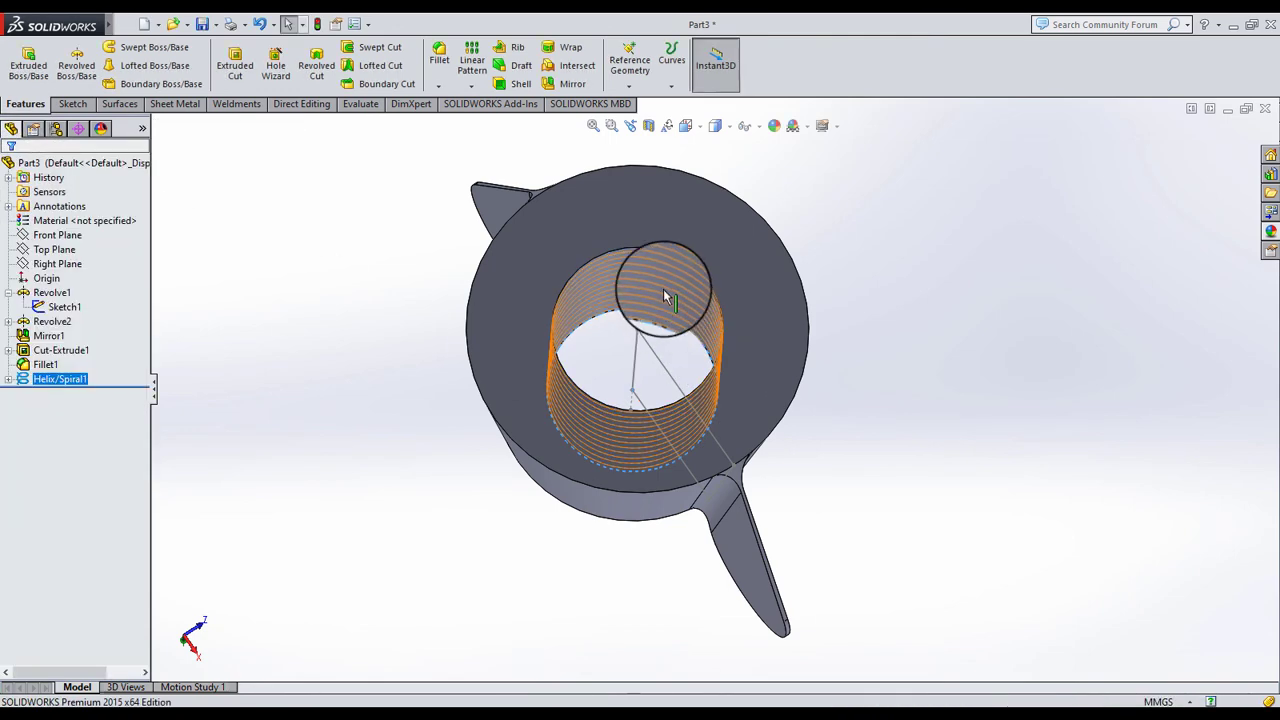
# Create Plane1 through the helix's end point, perpendicular to the helix curve
pyautogui.scroll(-5, 655, 250)
pyautogui.moveTo(787, 360)
pyautogui.mouseDown(button='middle')
pyautogui.moveTo(908, 289)
pyautogui.moveTo(871, 274)
pyautogui.mouseUp(button='middle')
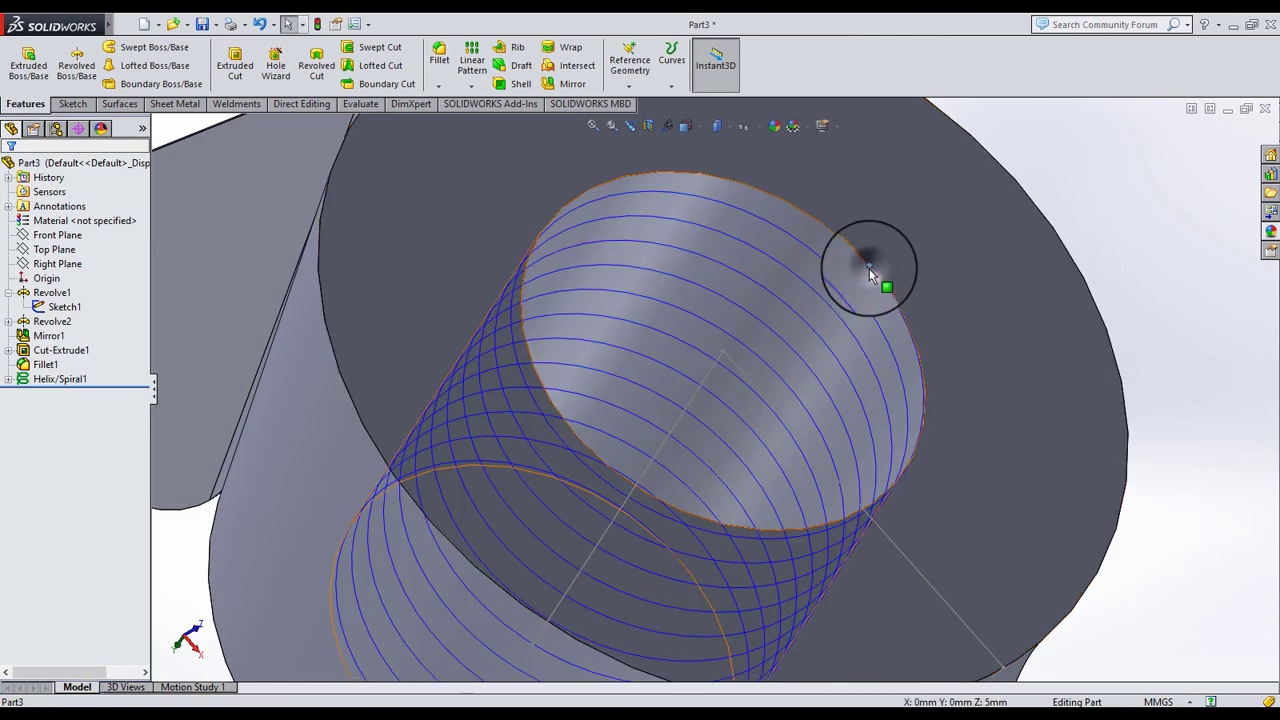
pyautogui.click(630, 90)
pyautogui.click(610, 104)
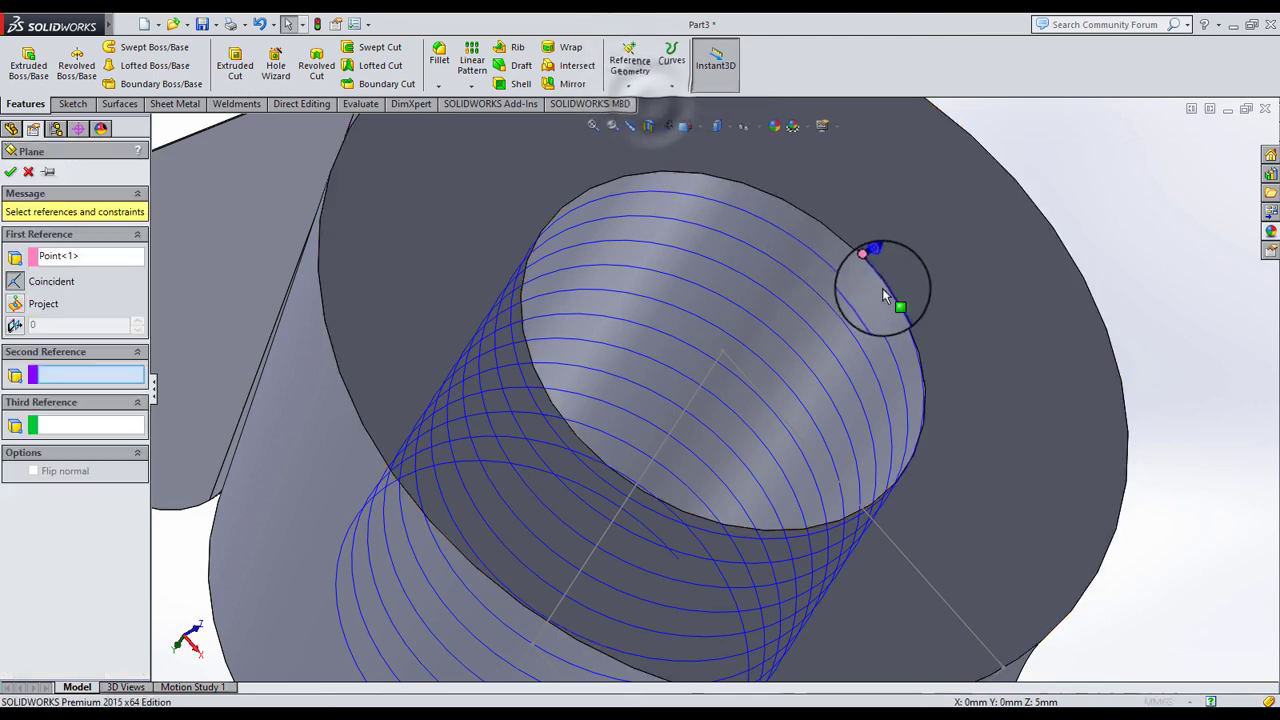
pyautogui.click(870, 251)
pyautogui.click(855, 283)
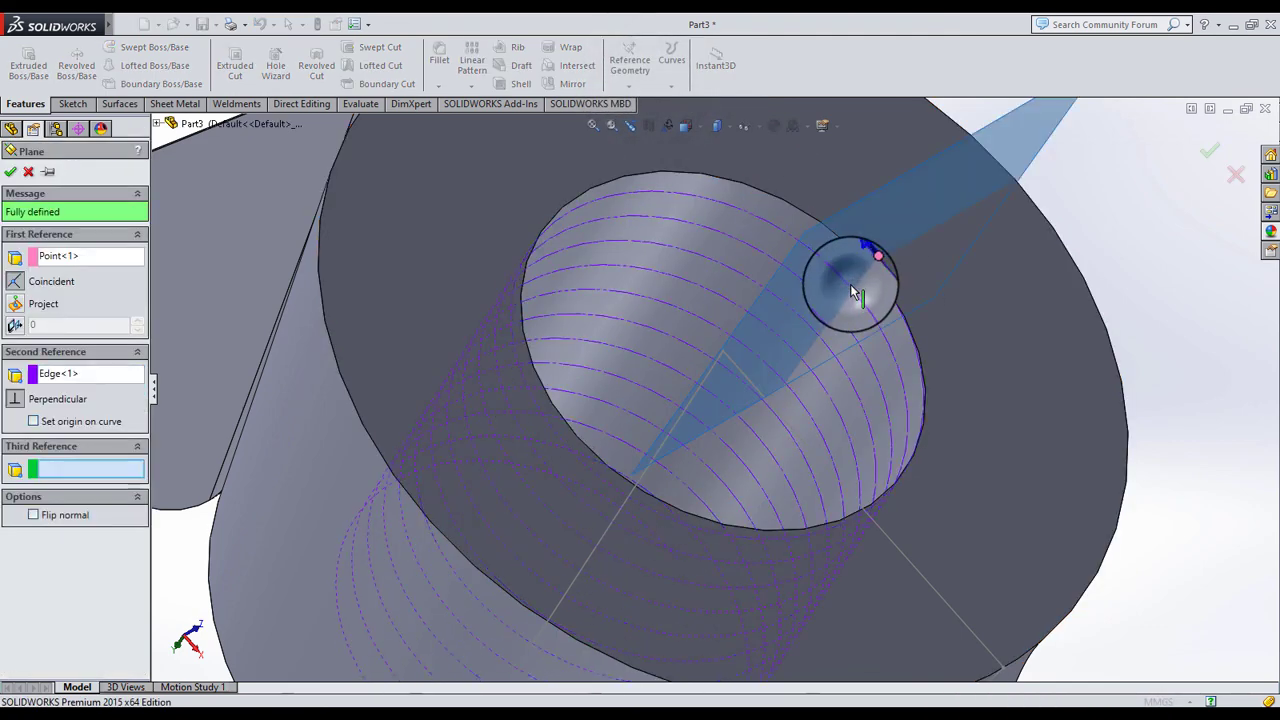
pyautogui.click(10, 171)
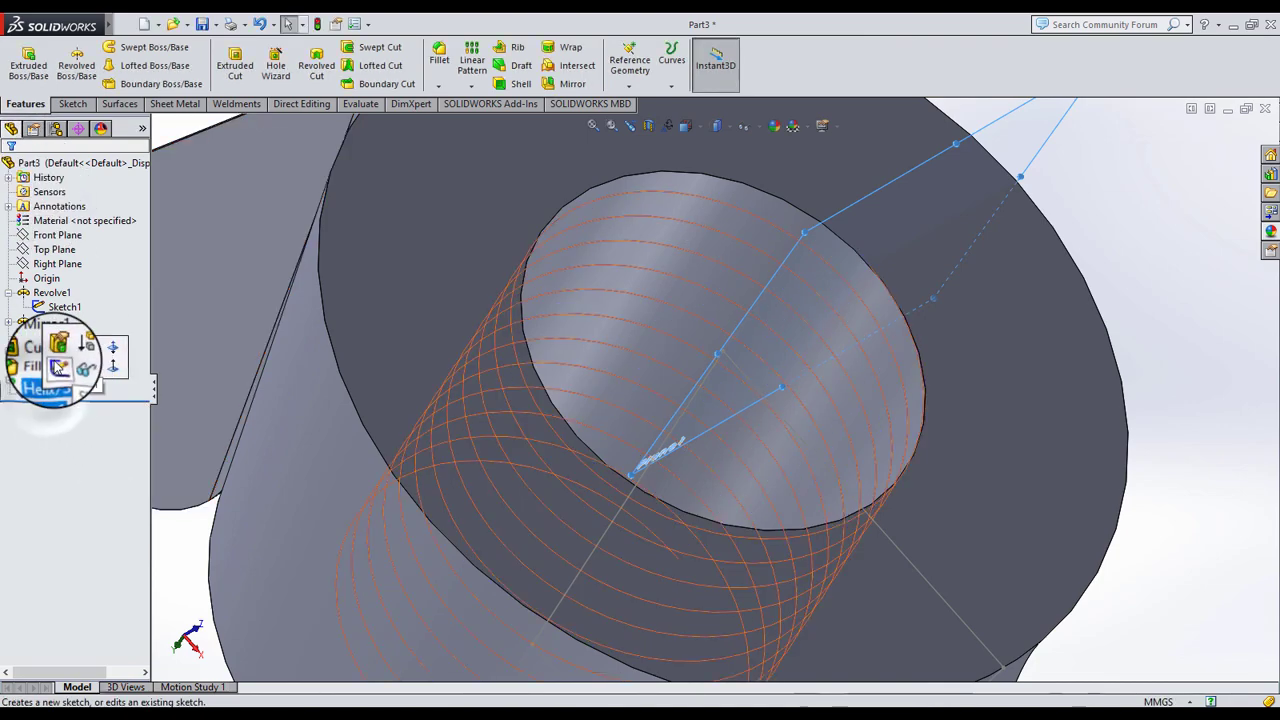
# Sketch a closed triangular thread profile on Plane1, viewed normal to the plane
pyautogui.click(62, 352)
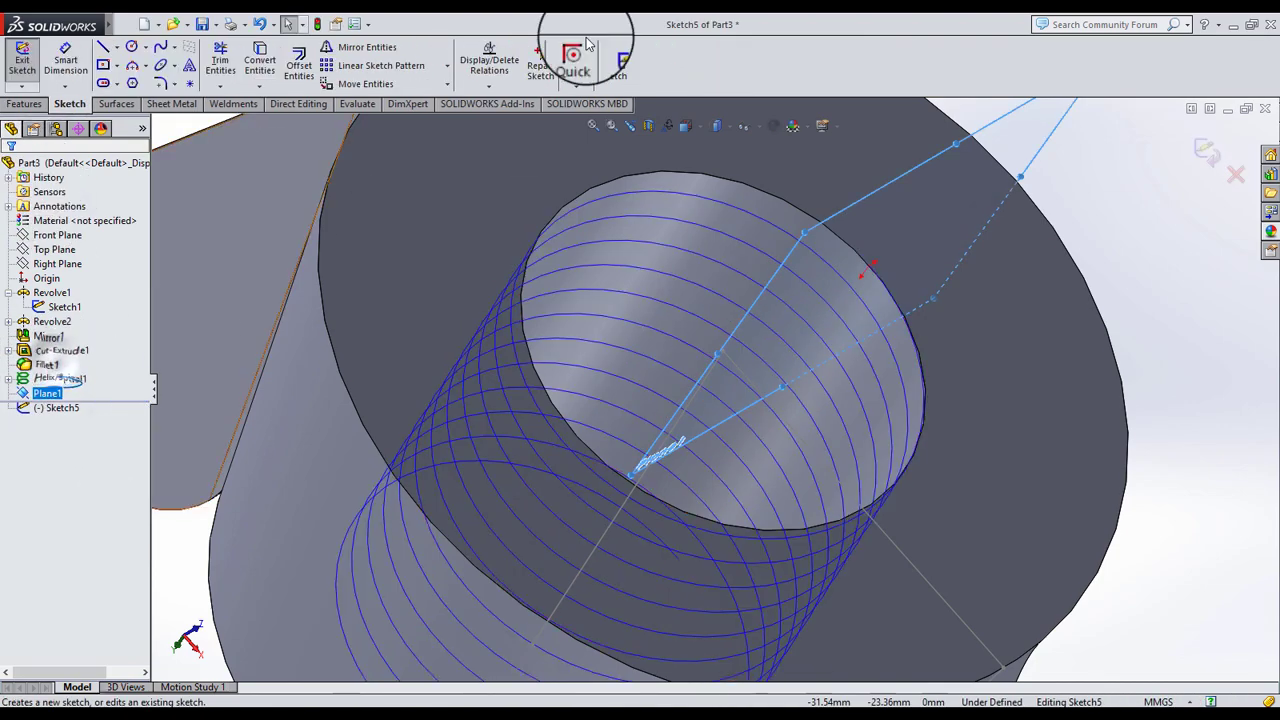
pyautogui.click(697, 130)
pyautogui.click(766, 203)
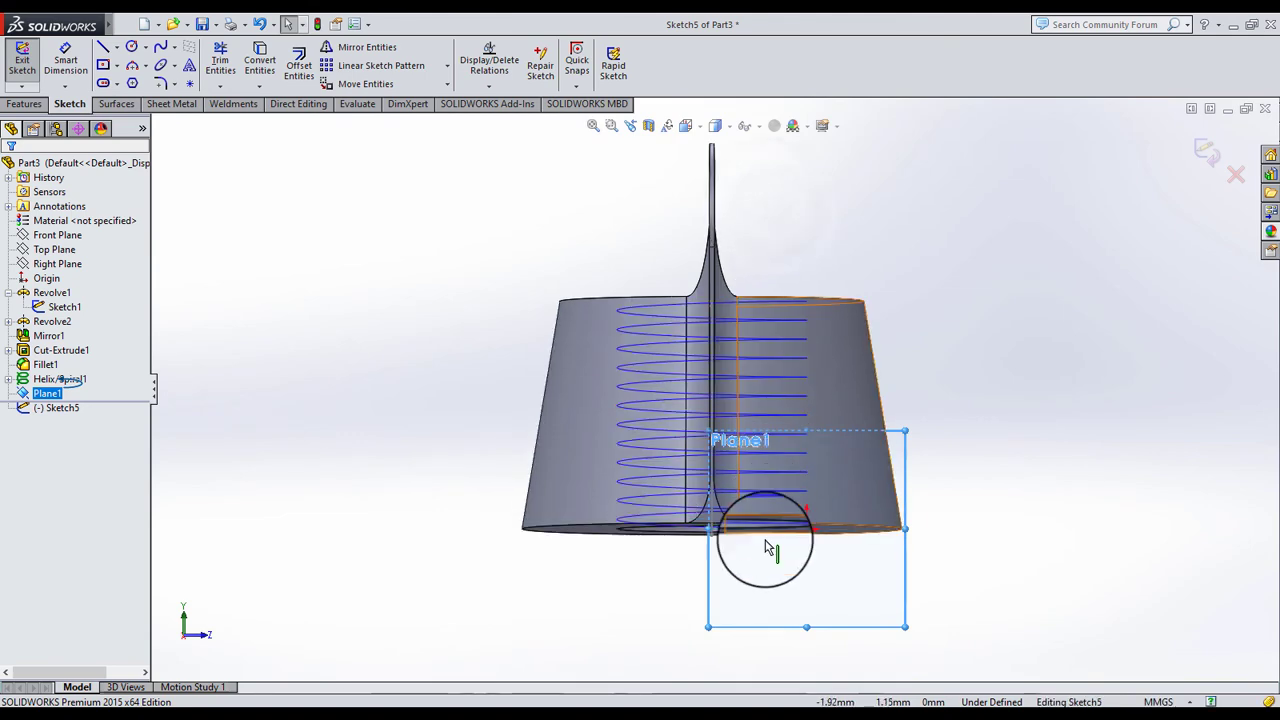
pyautogui.scroll(-3, 817, 538)
pyautogui.scroll(-3, 766, 466)
pyautogui.scroll(-2, 723, 423)
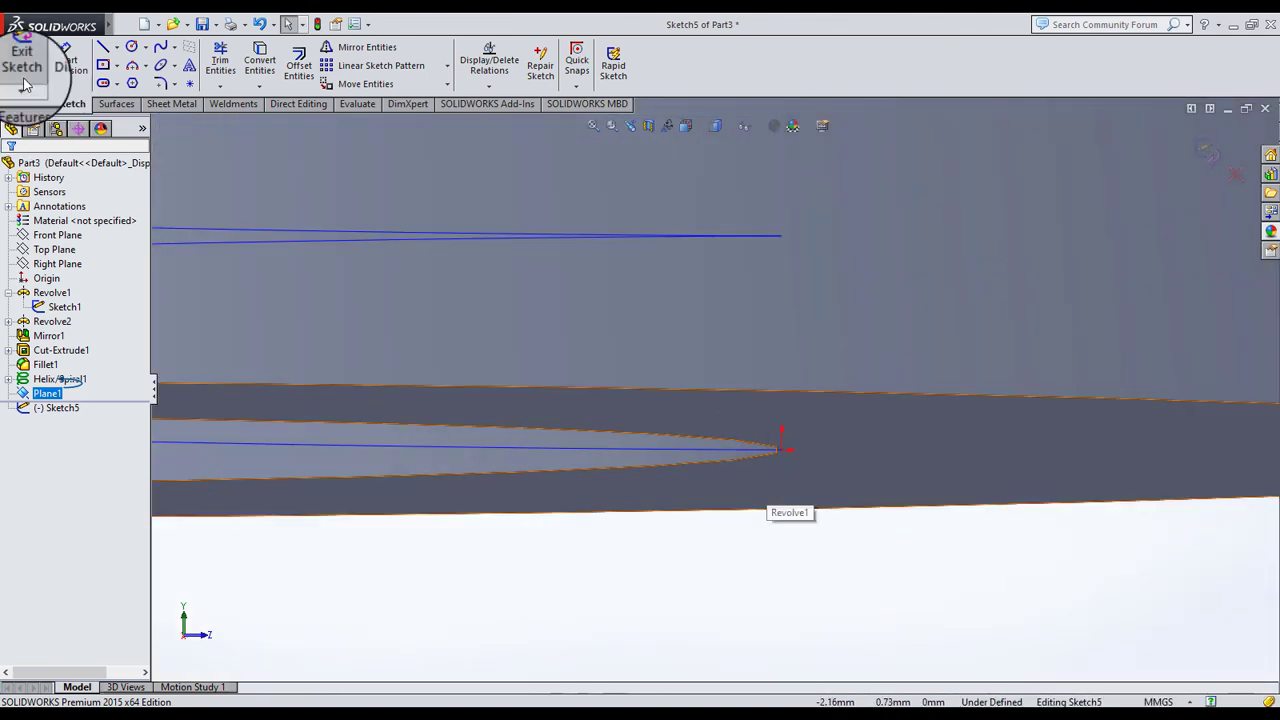
pyautogui.click(102, 48)
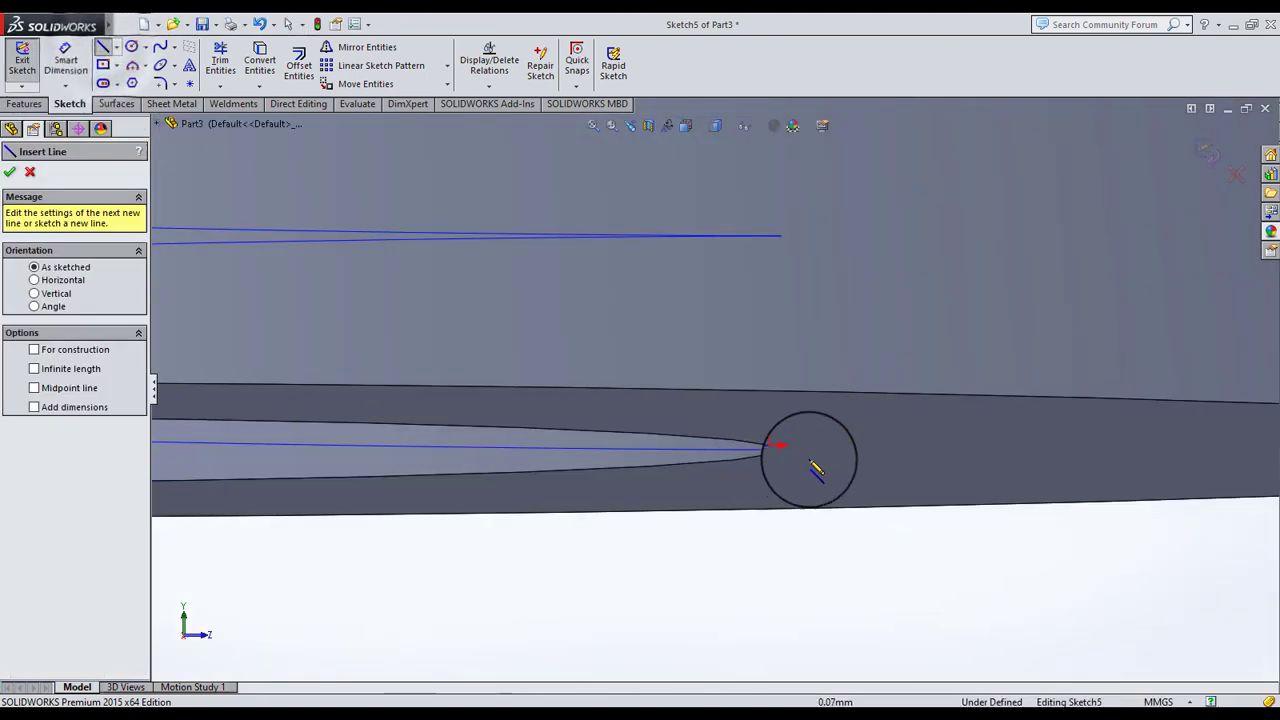
pyautogui.click(843, 450)
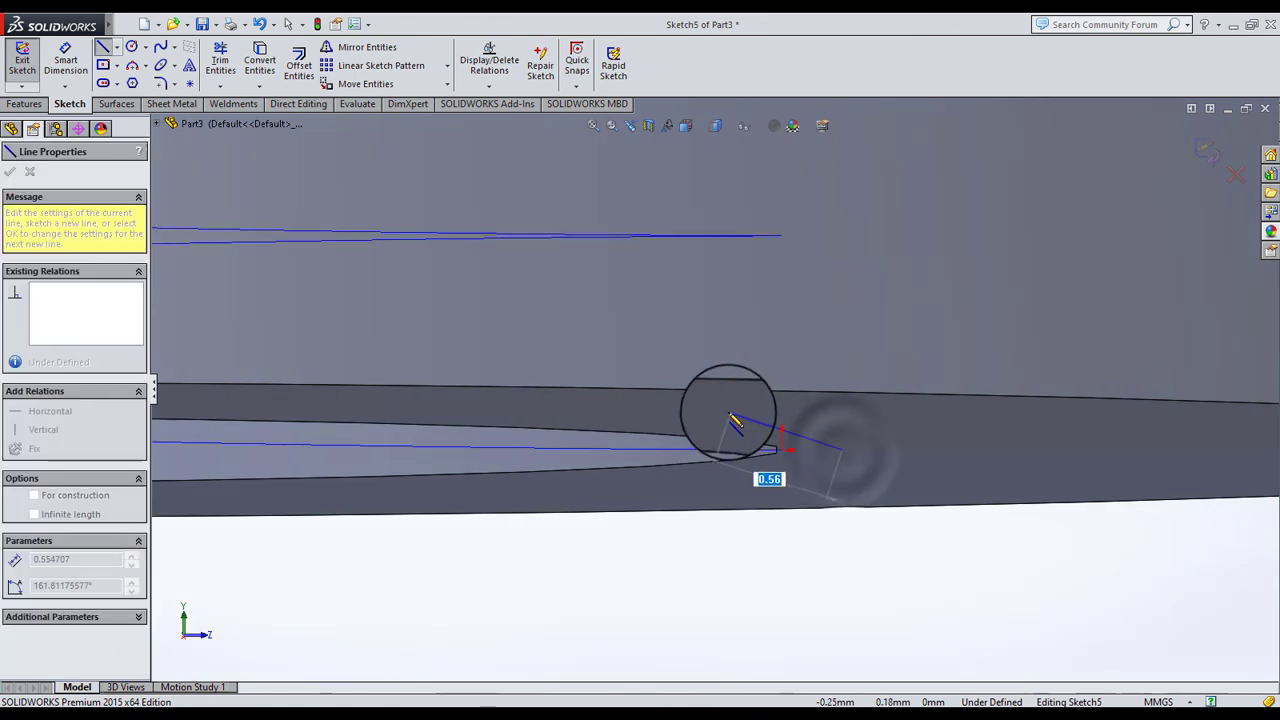
pyautogui.click(728, 412)
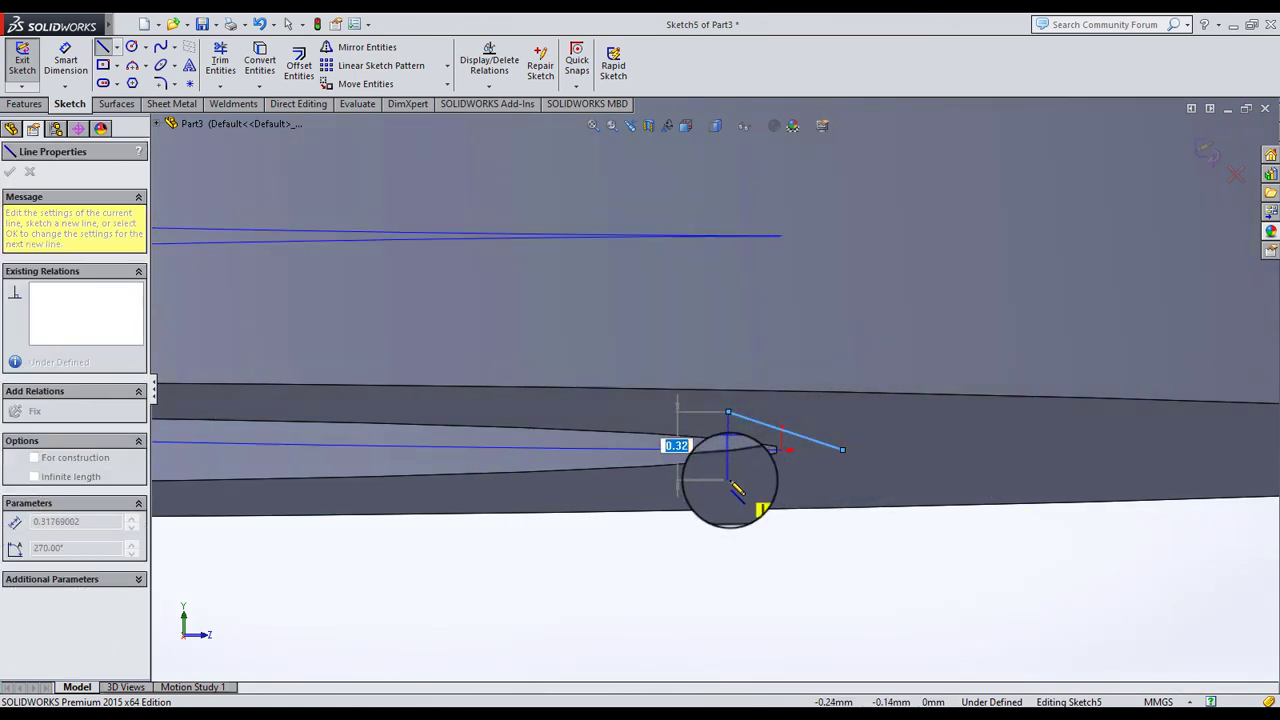
pyautogui.click(728, 478)
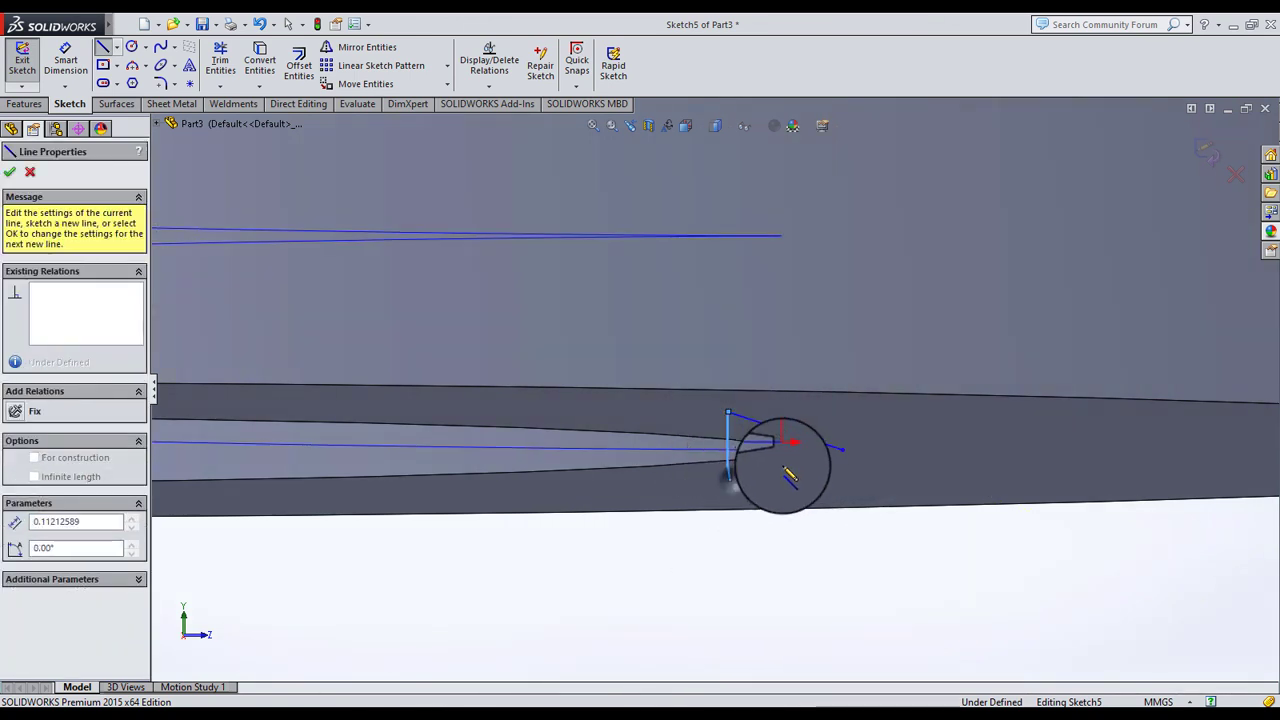
pyautogui.click(843, 449)
# Add a horizontal centreline from the triangle's tip and place a sketch point on it
pyautogui.click(117, 50)
pyautogui.click(105, 71)
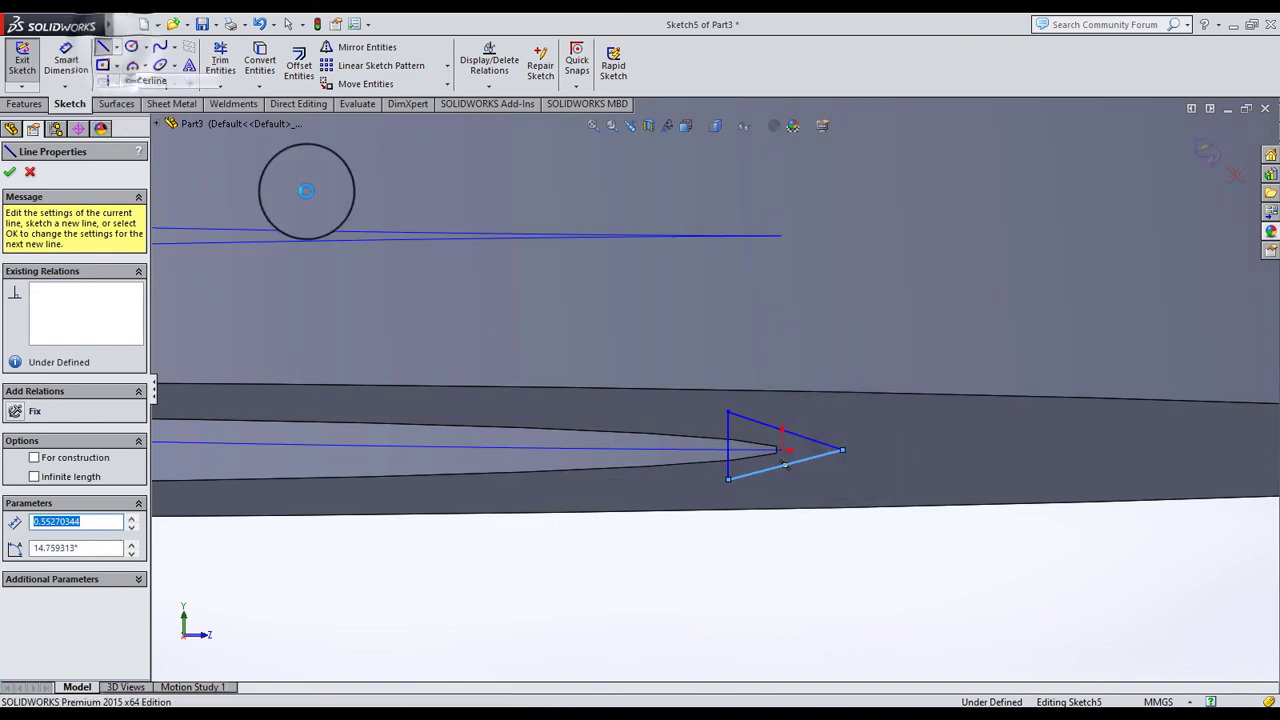
pyautogui.scroll(-2, 832, 456)
pyautogui.click(840, 452)
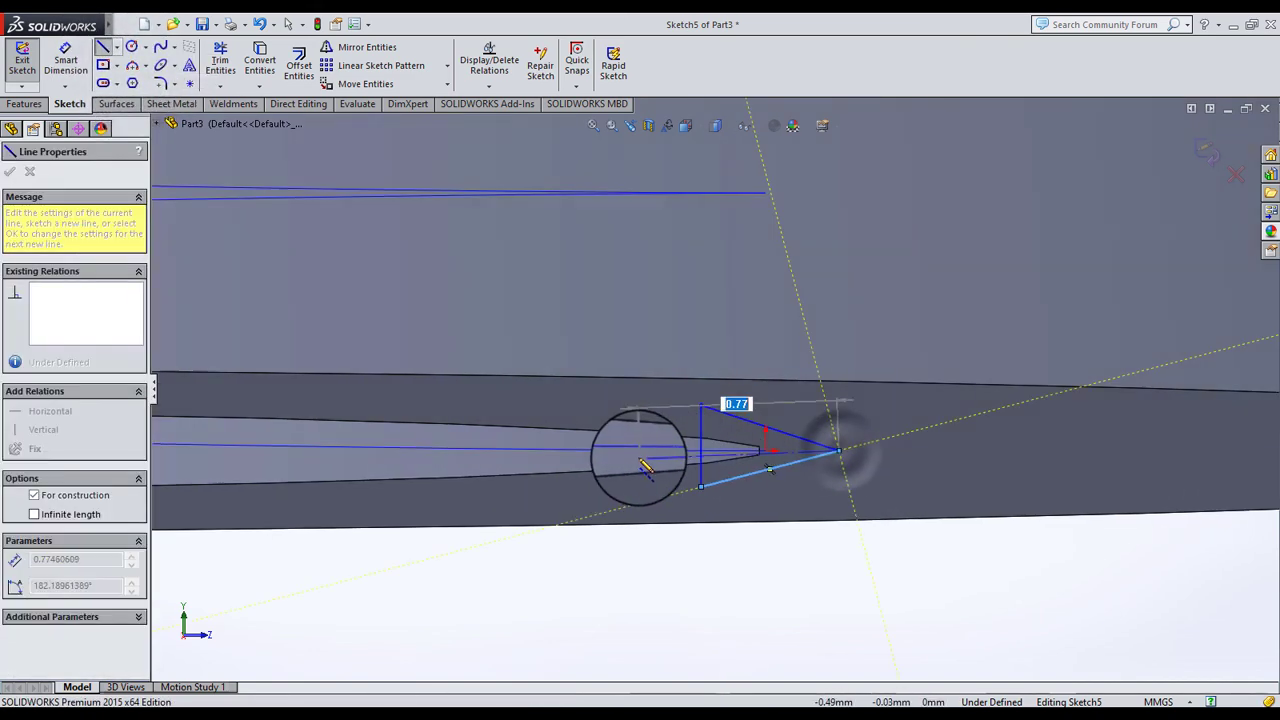
pyautogui.click(638, 451)
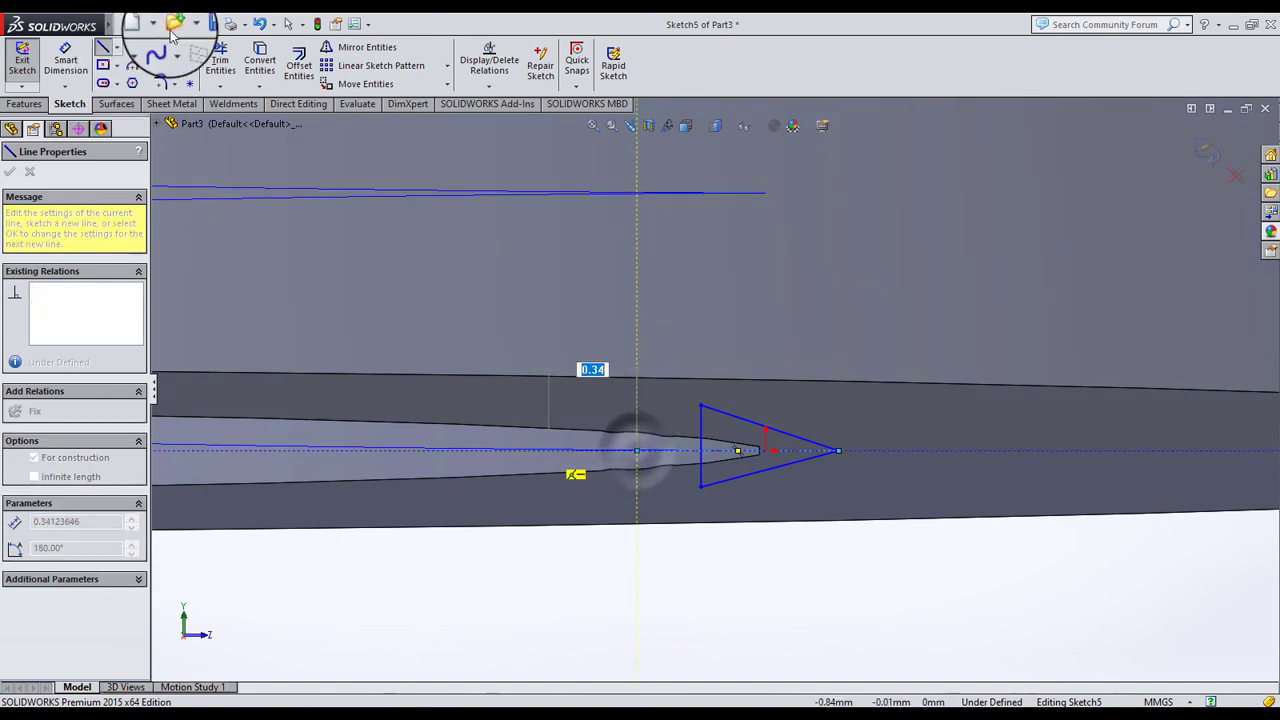
pyautogui.press('Escape')
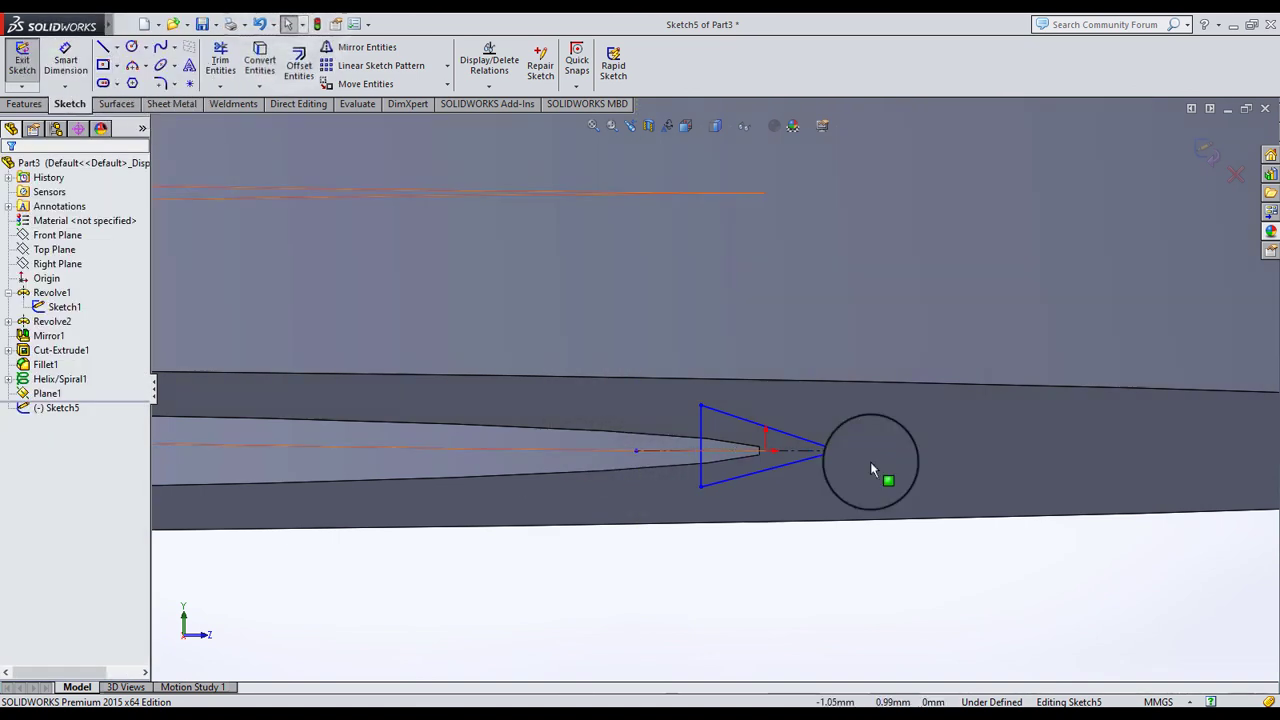
pyautogui.scroll(-4, 806, 470)
pyautogui.moveTo(286, 408); pyautogui.dragTo(482, 406)
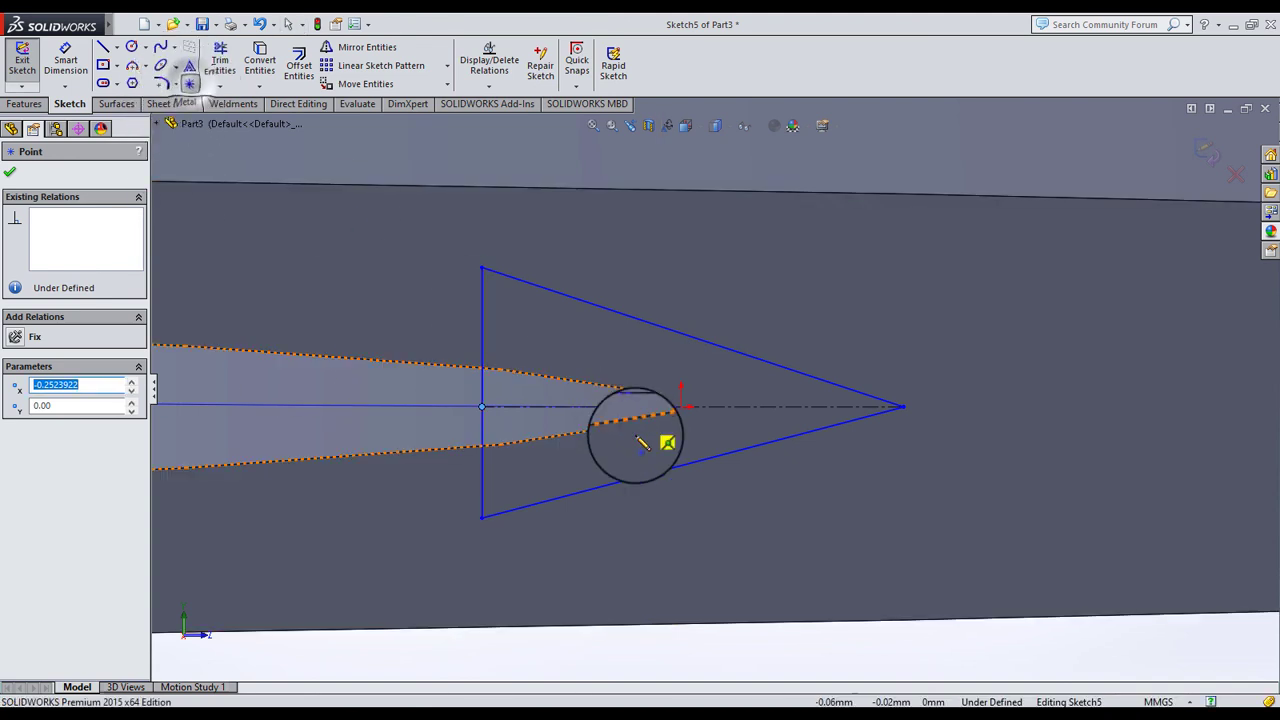
pyautogui.click(584, 406)
# Dimension the triangle's vertical side to 0.50
pyautogui.click(10, 171)
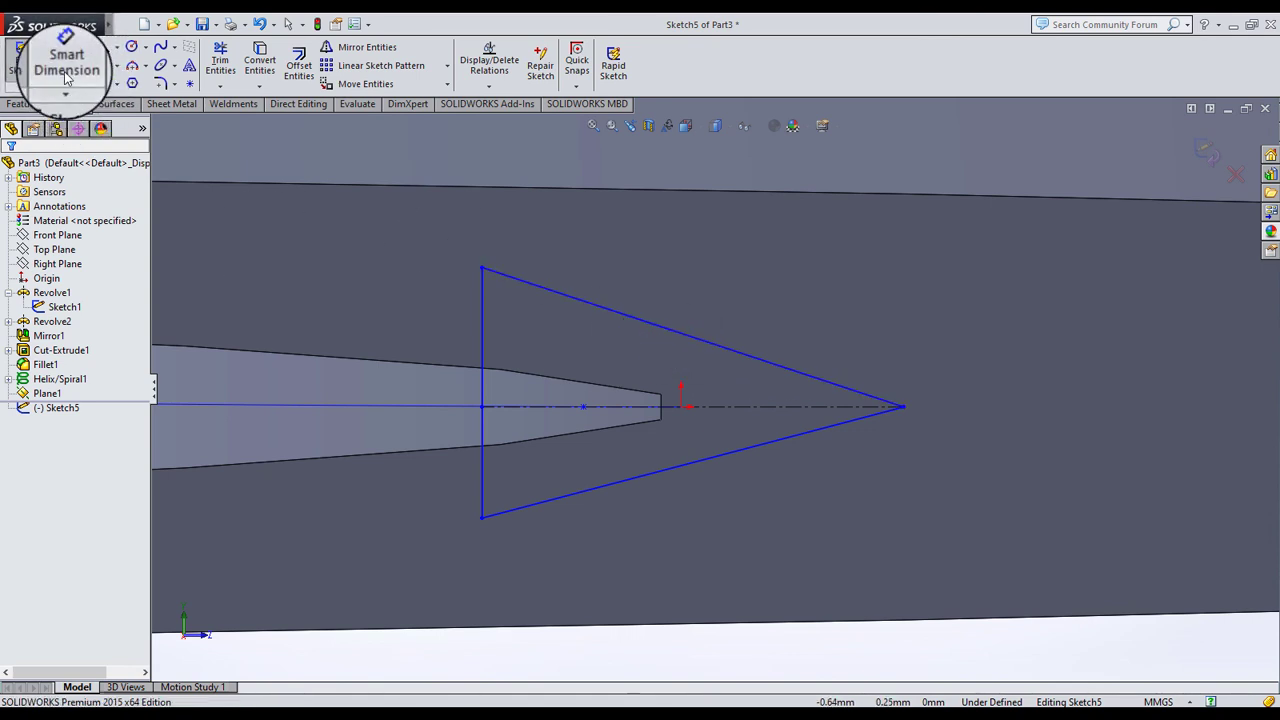
pyautogui.click(765, 360)
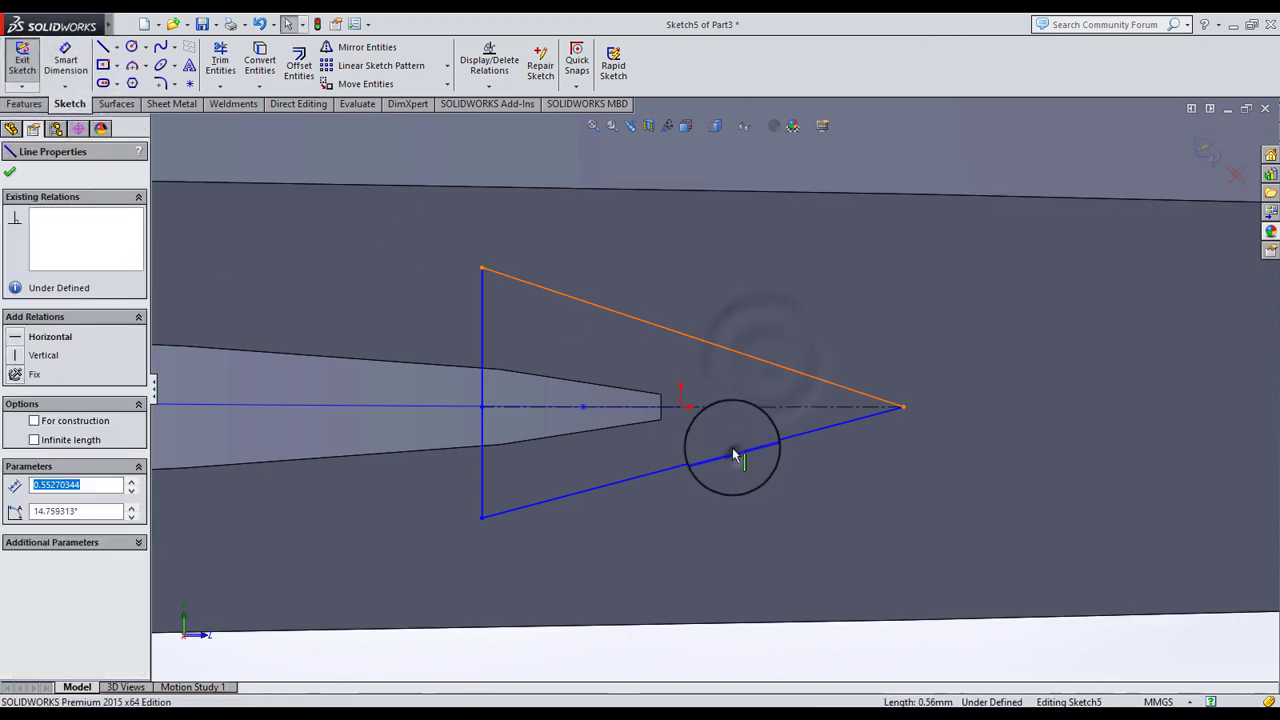
pyautogui.keyDown('ctrl'); pyautogui.click(733, 456); pyautogui.keyUp('ctrl')
pyautogui.keyDown('ctrl'); pyautogui.click(743, 407); pyautogui.keyUp('ctrl')
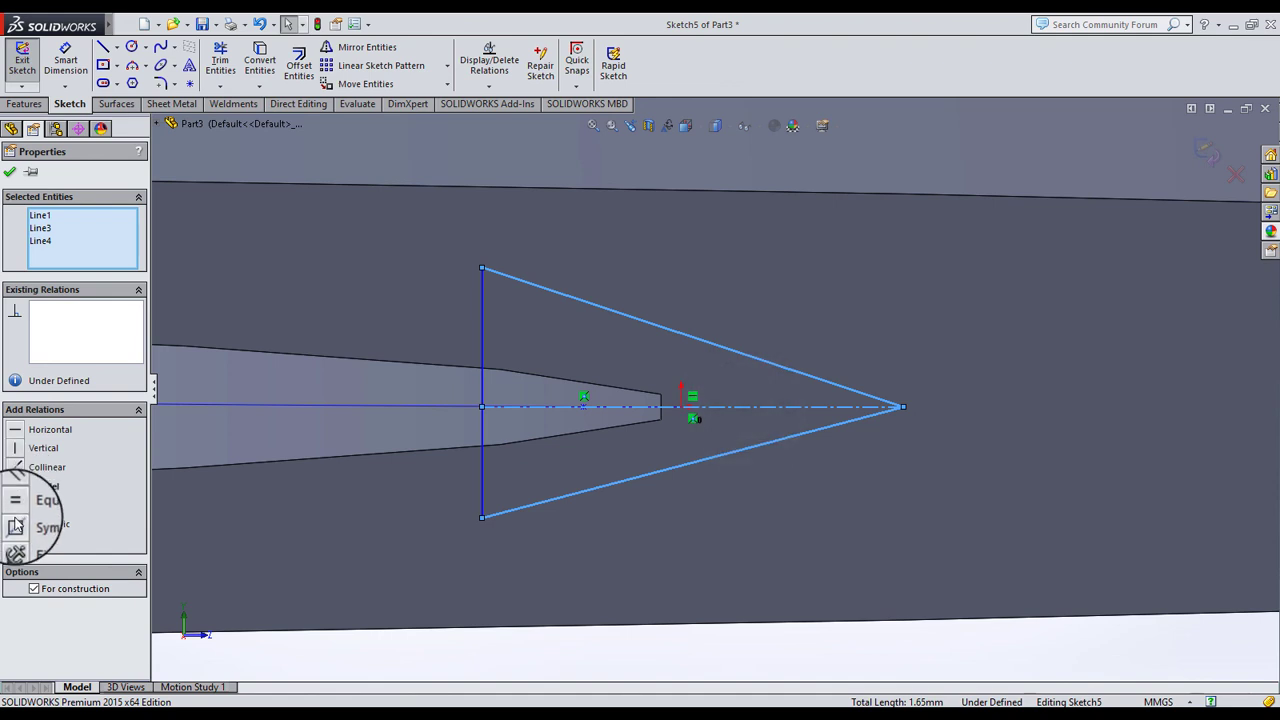
pyautogui.click(12, 174)
pyautogui.click(481, 360)
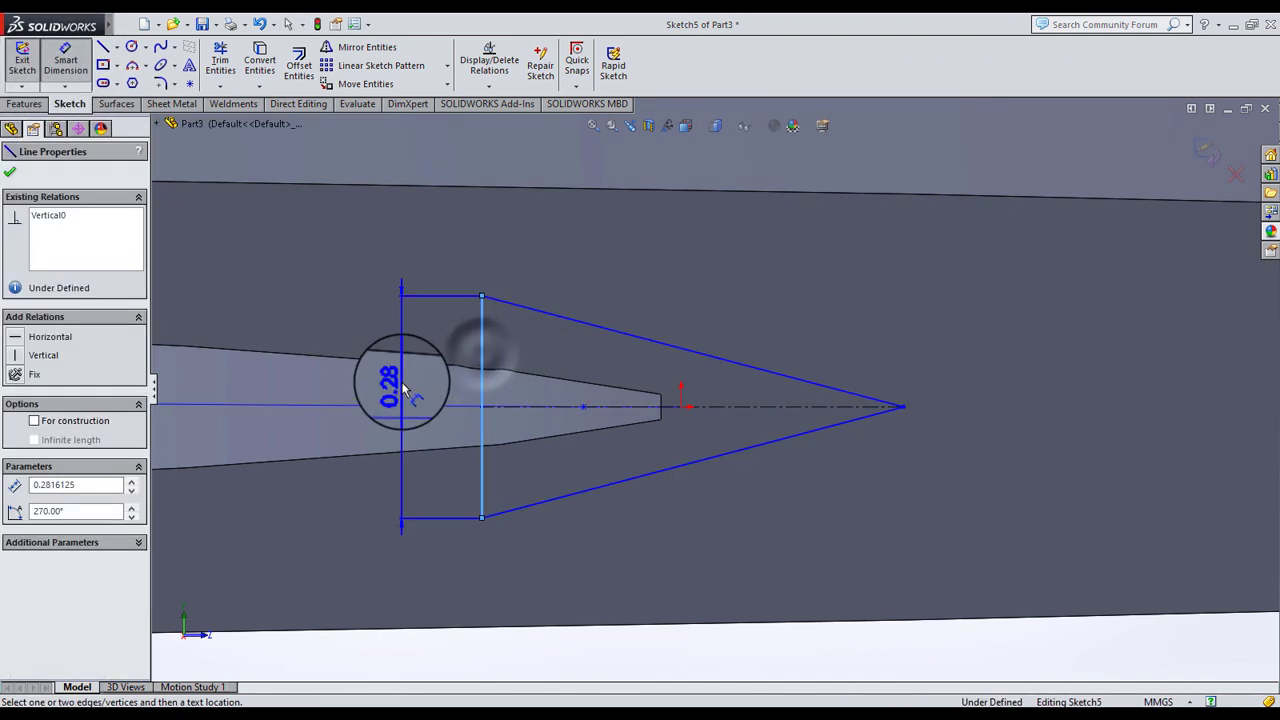
pyautogui.click(406, 385)
pyautogui.write('0.5')
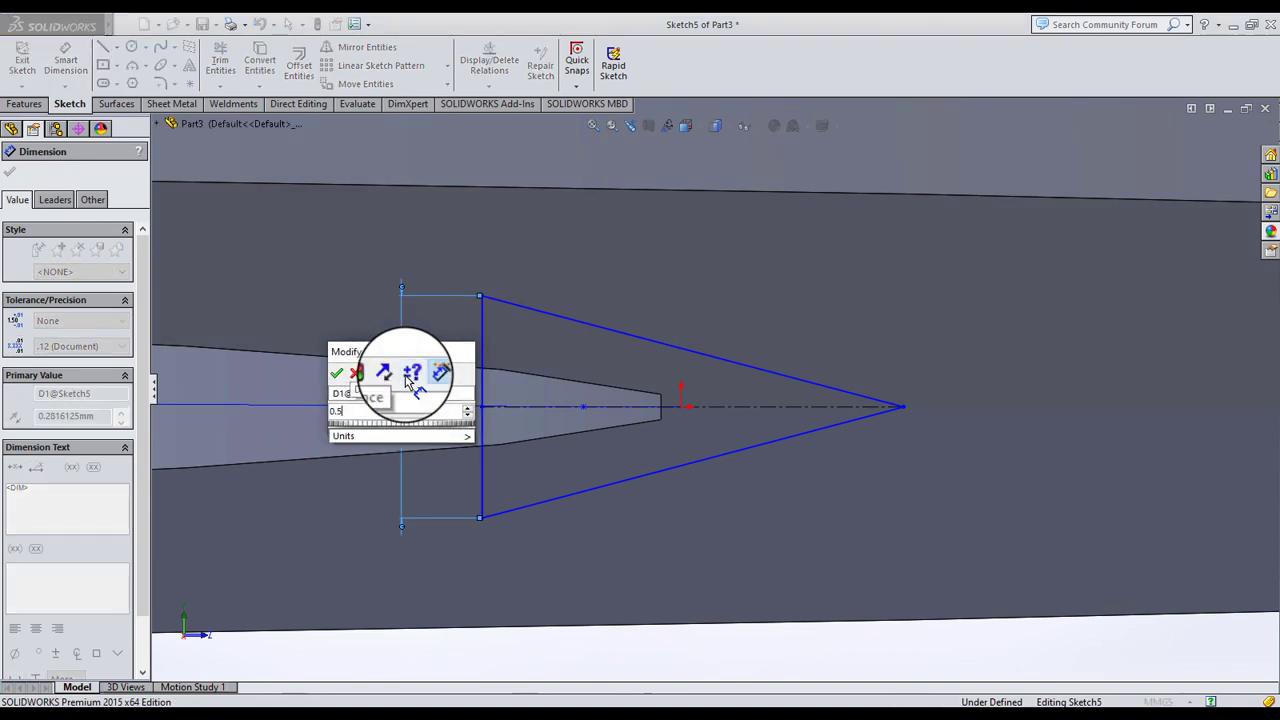
pyautogui.press('Return')
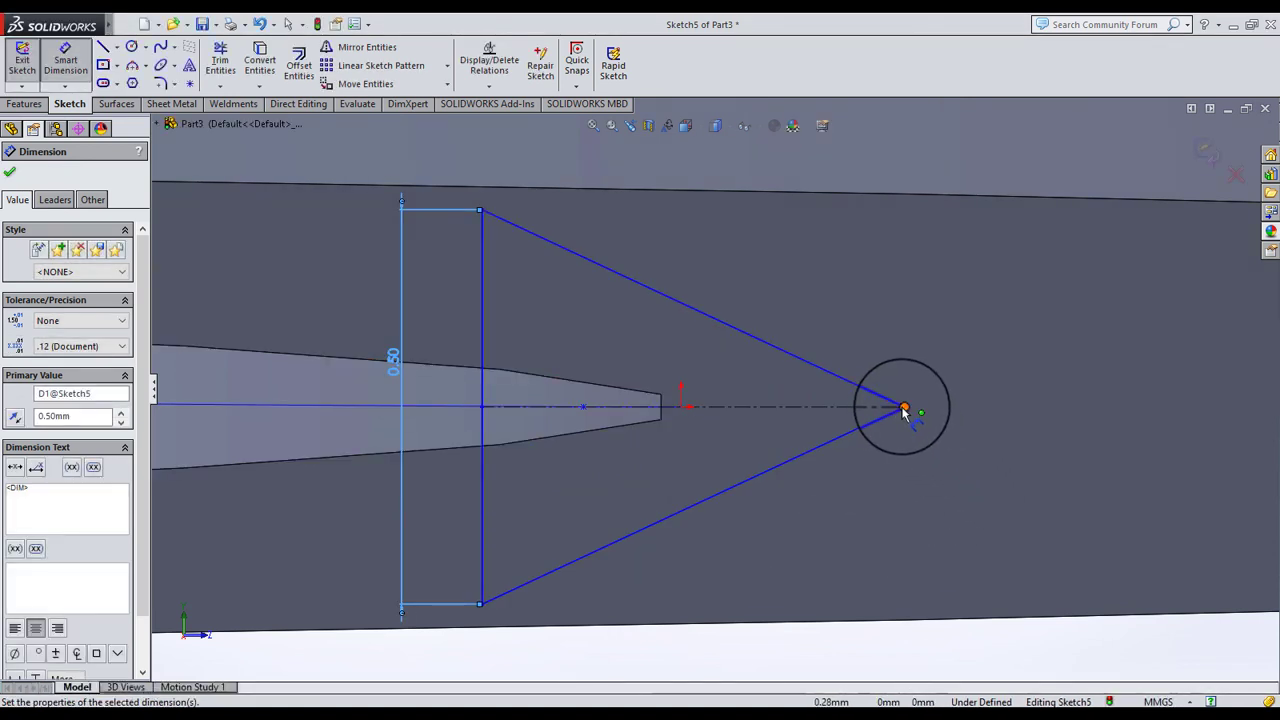
# Set the apex distance to 0.50 and the point offset to 0.125
pyautogui.click(903, 407)
pyautogui.click(482, 352)
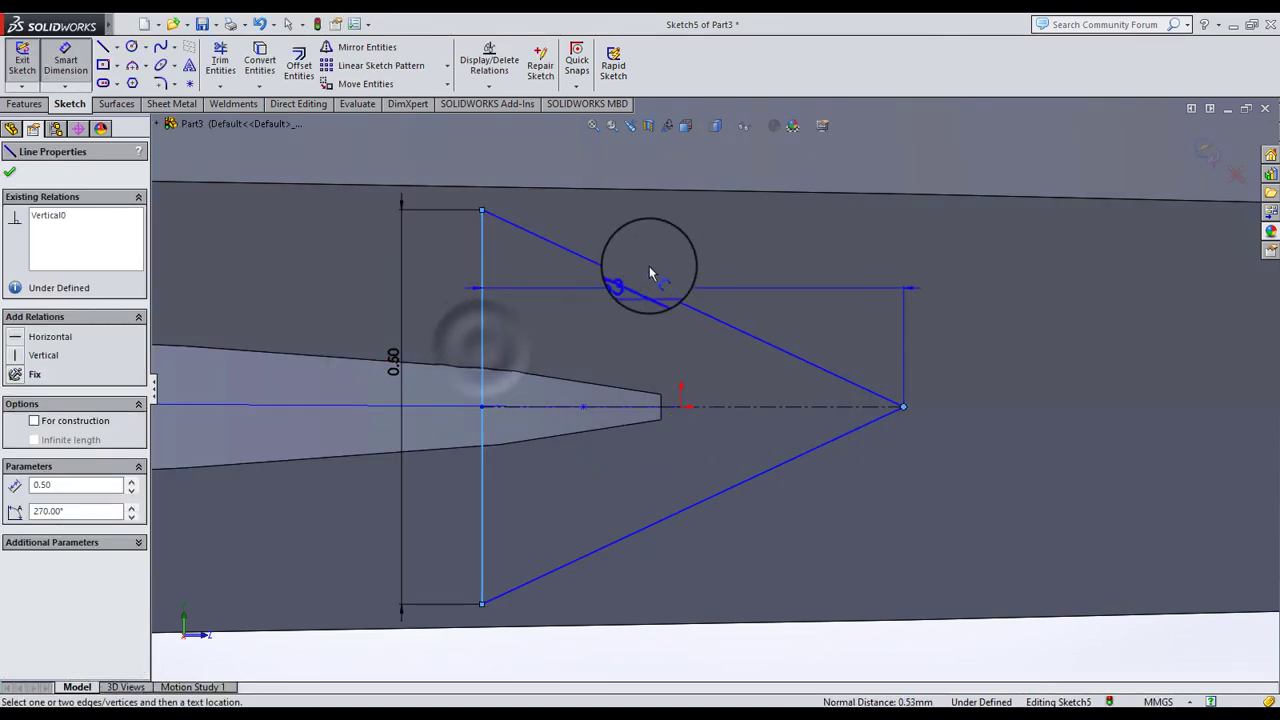
pyautogui.click(675, 237)
pyautogui.write('0.5')
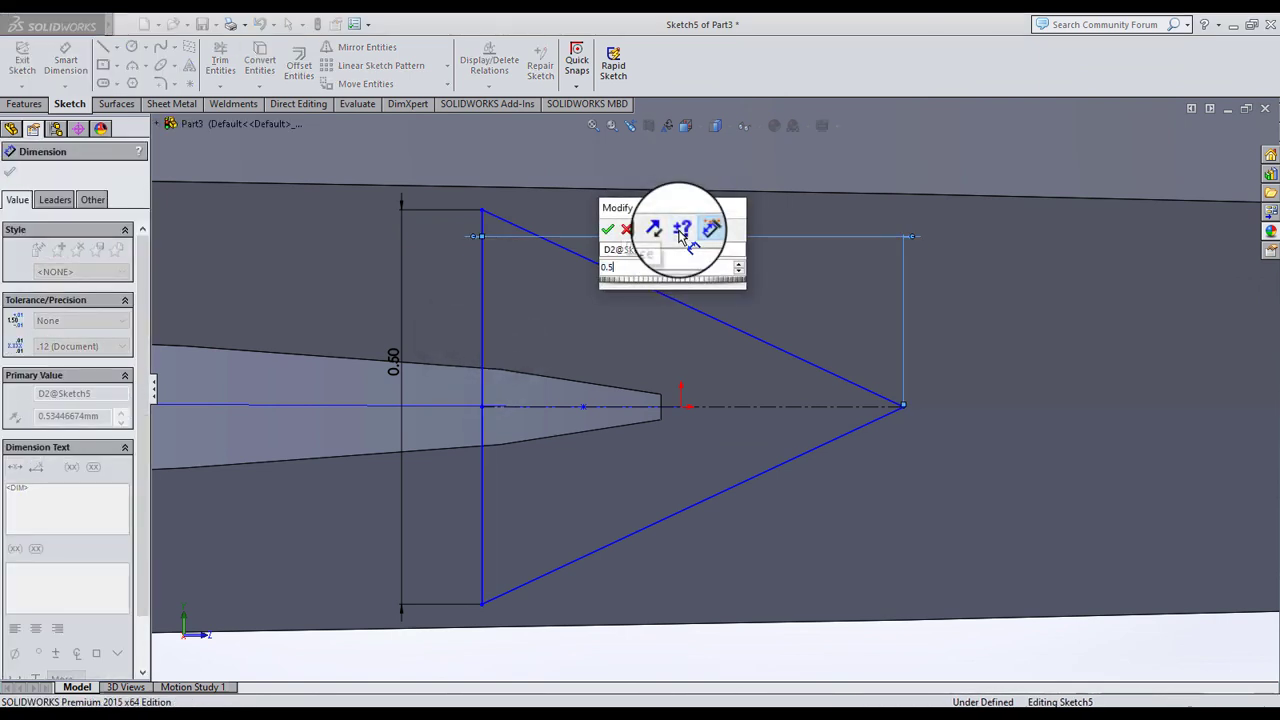
pyautogui.press('Return')
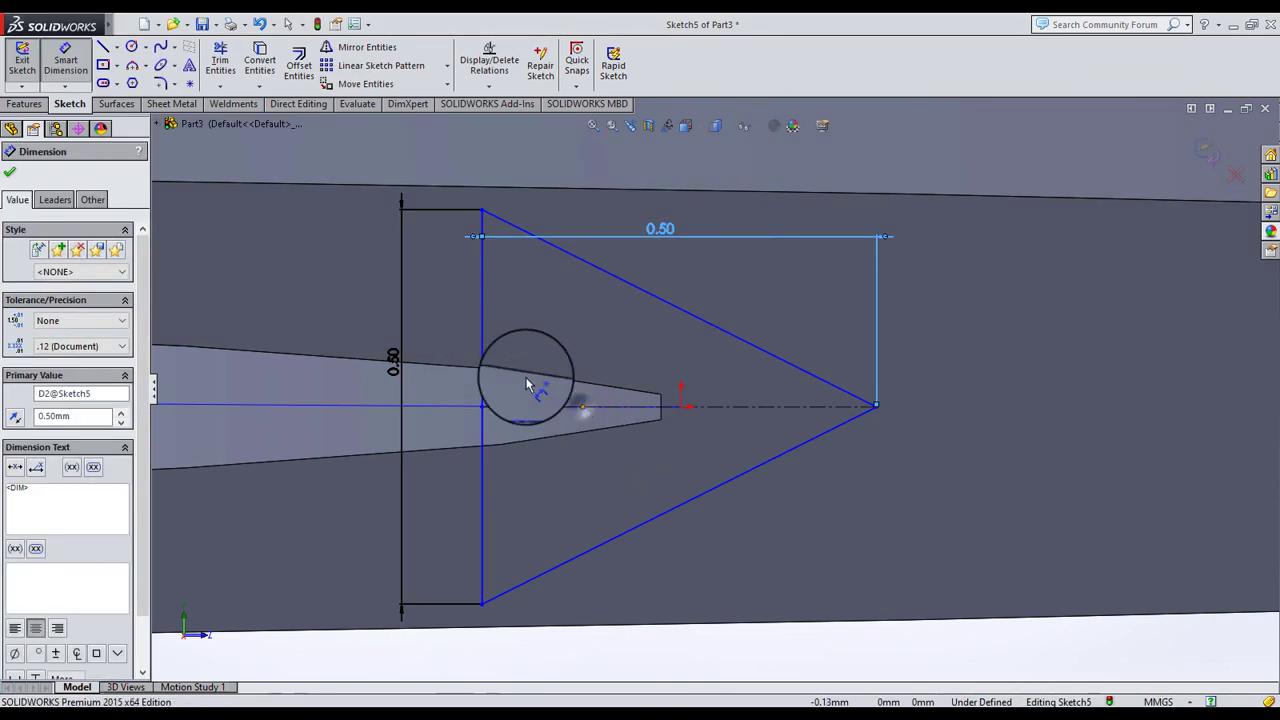
pyautogui.click(482, 340)
pyautogui.click(584, 407)
pyautogui.click(549, 508)
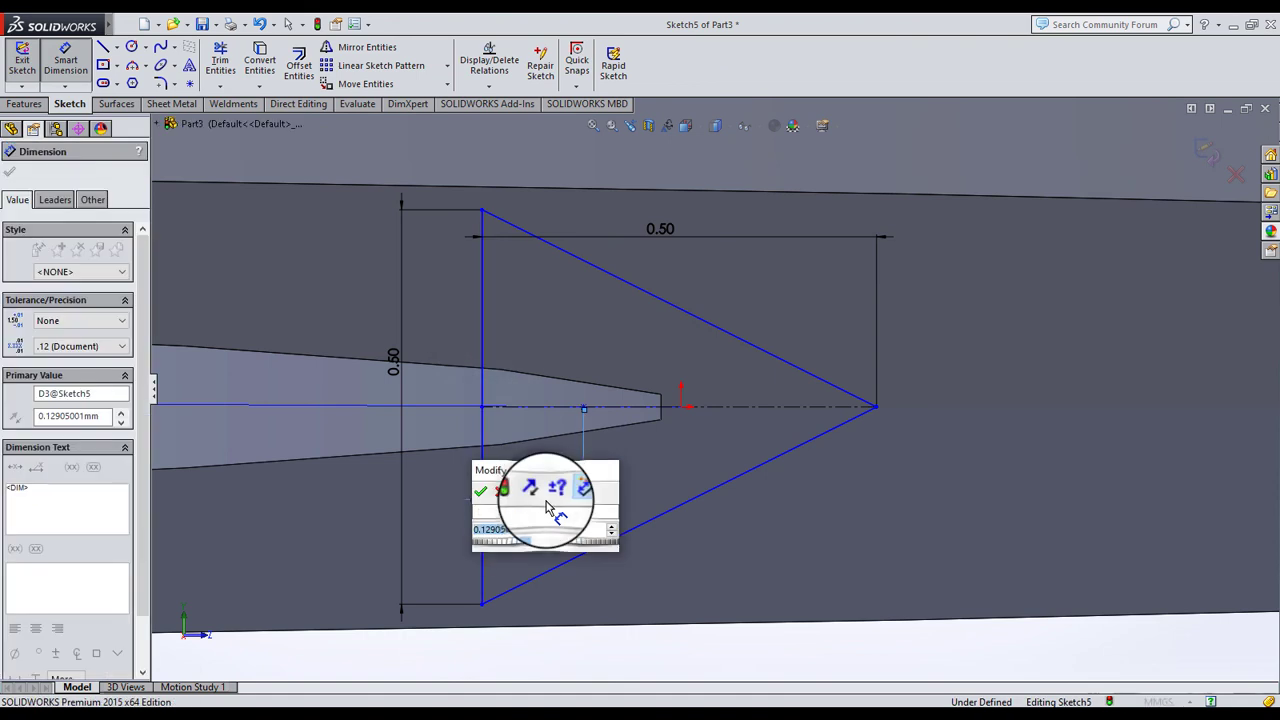
pyautogui.write('0.1')
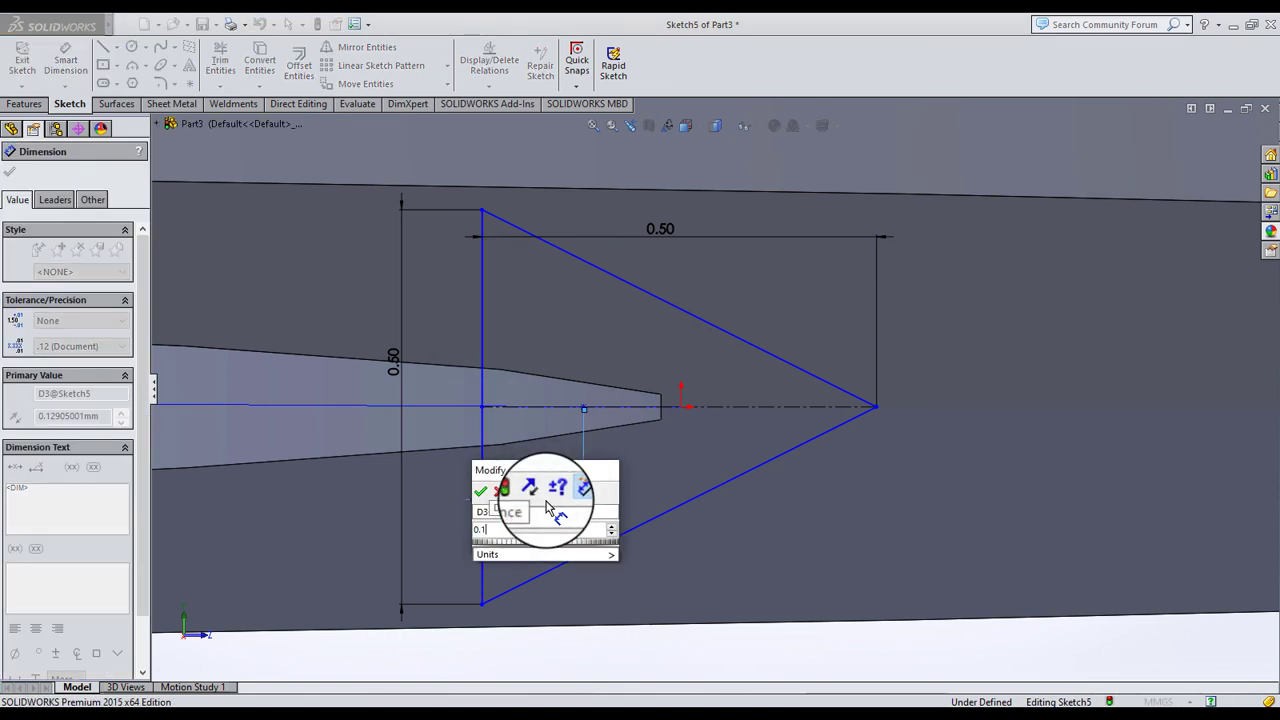
pyautogui.press('Return')
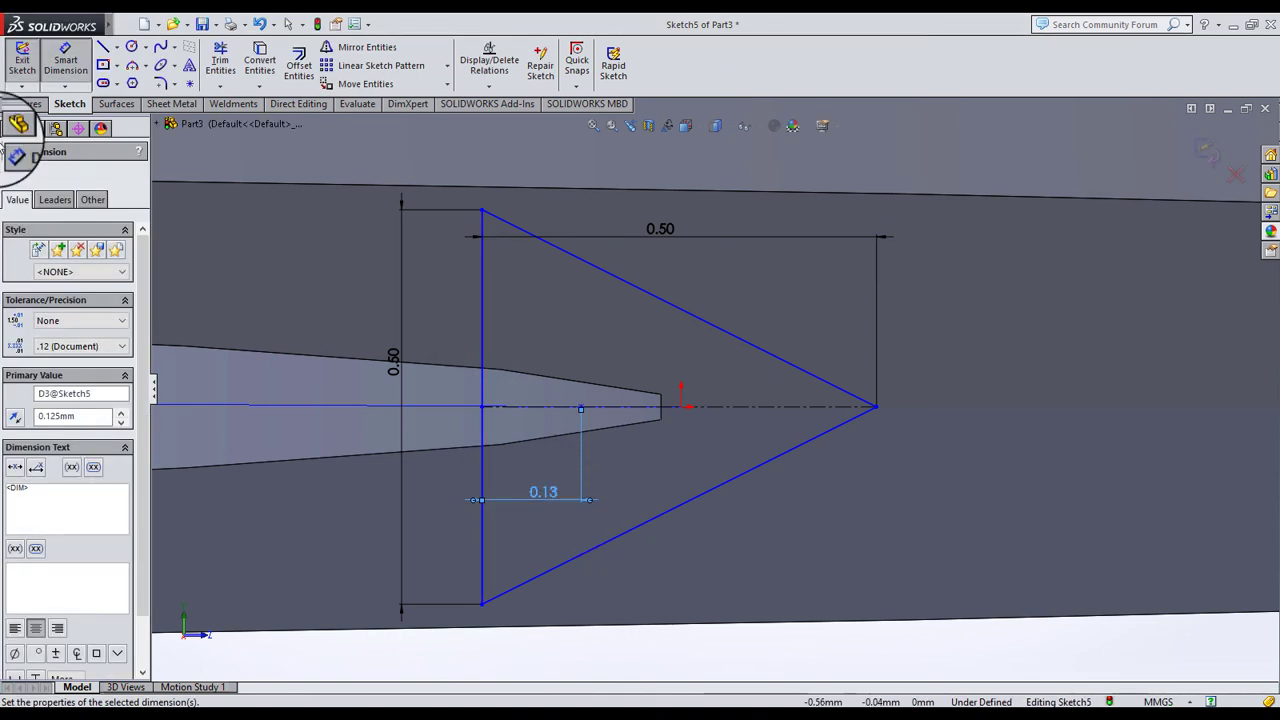
pyautogui.click(12, 175)
# Add a Pierce relation between the centreline point and the helix
pyautogui.scroll(4, 647, 385)
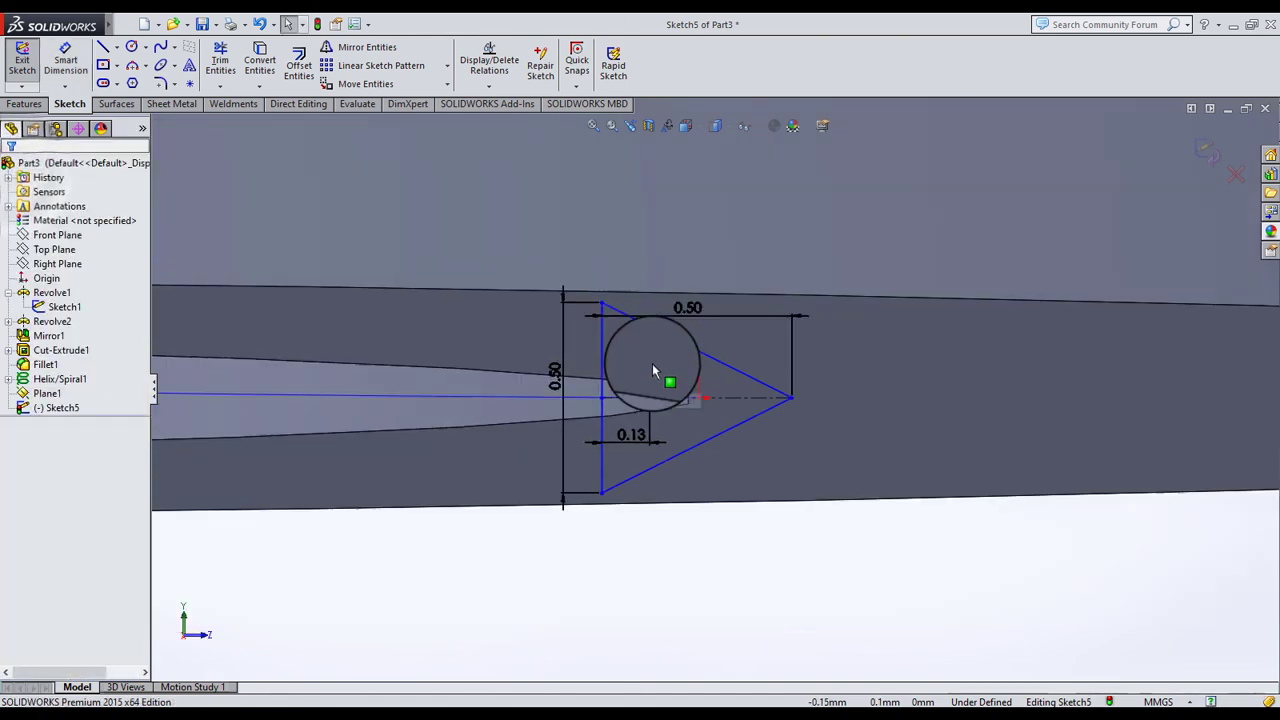
pyautogui.scroll(-2, 655, 400)
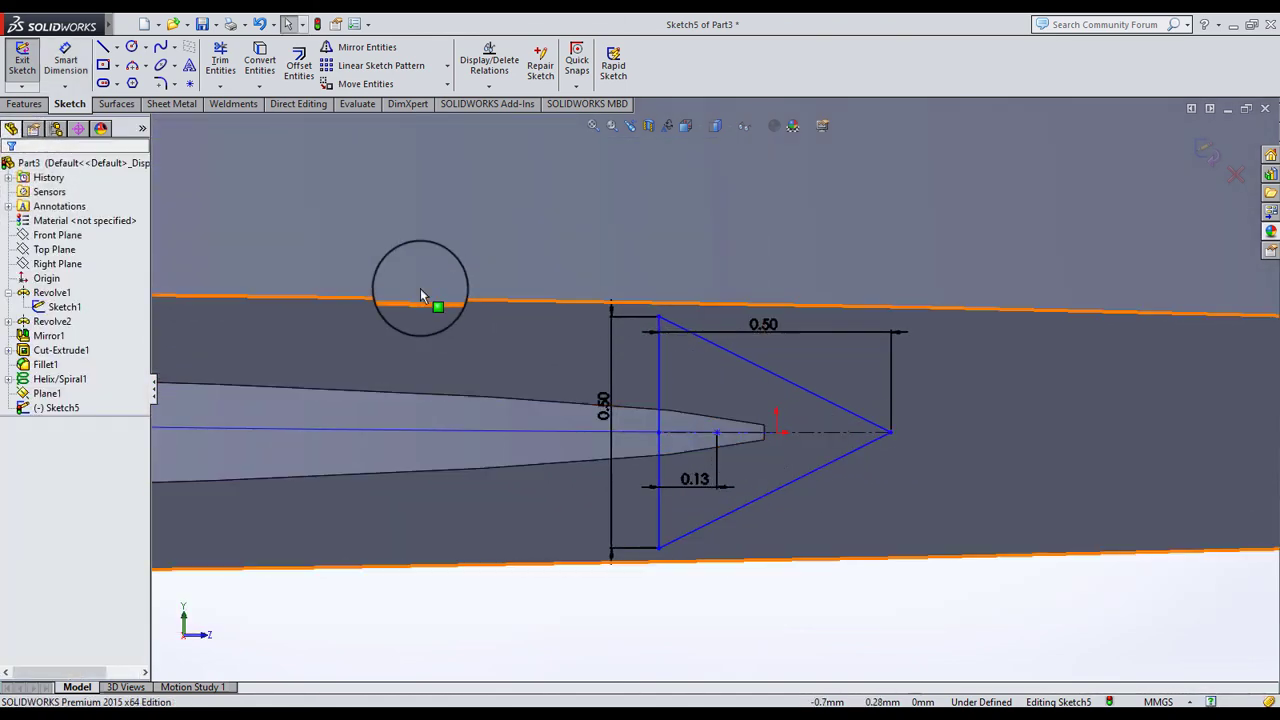
pyautogui.click(716, 432)
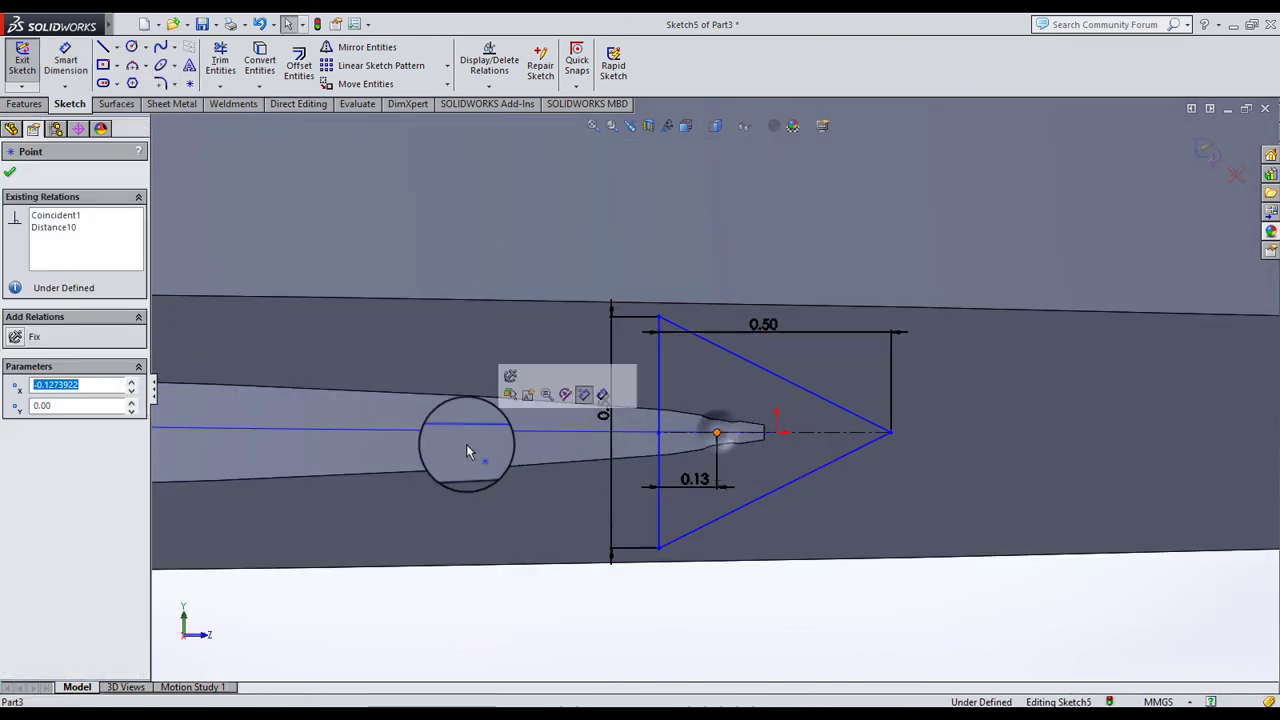
pyautogui.click(40, 429)
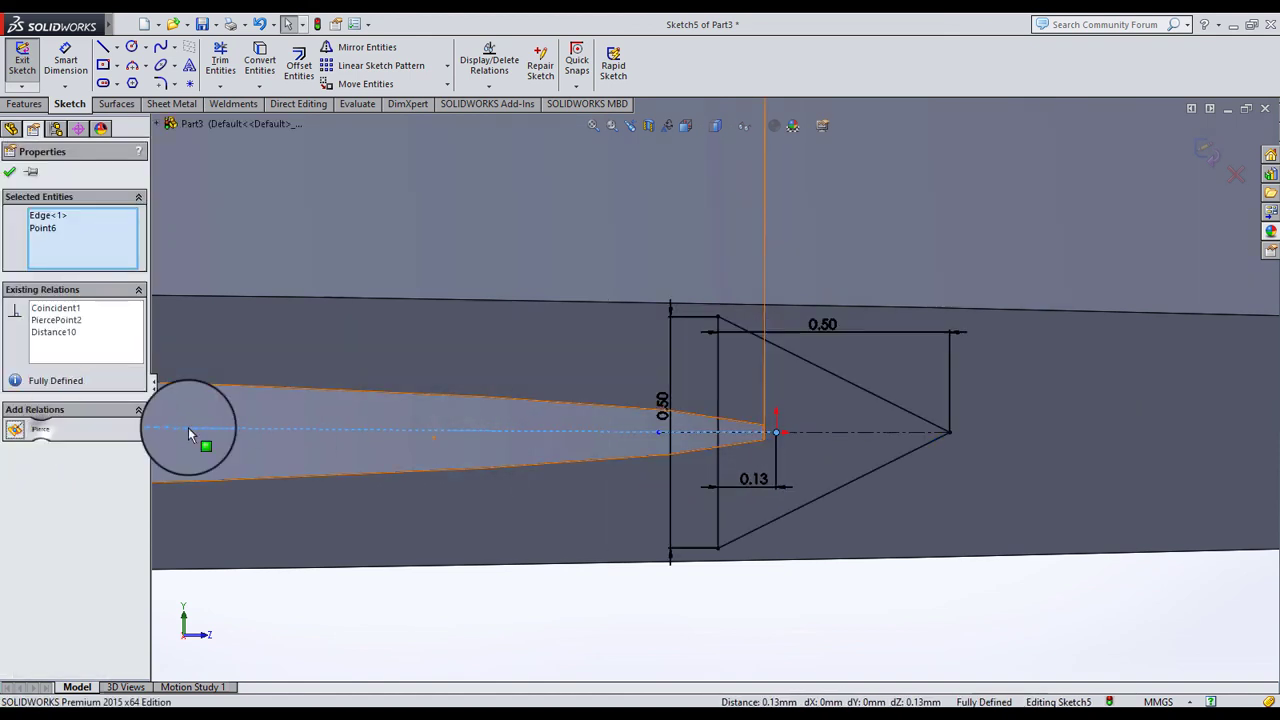
pyautogui.scroll(3, 438, 403)
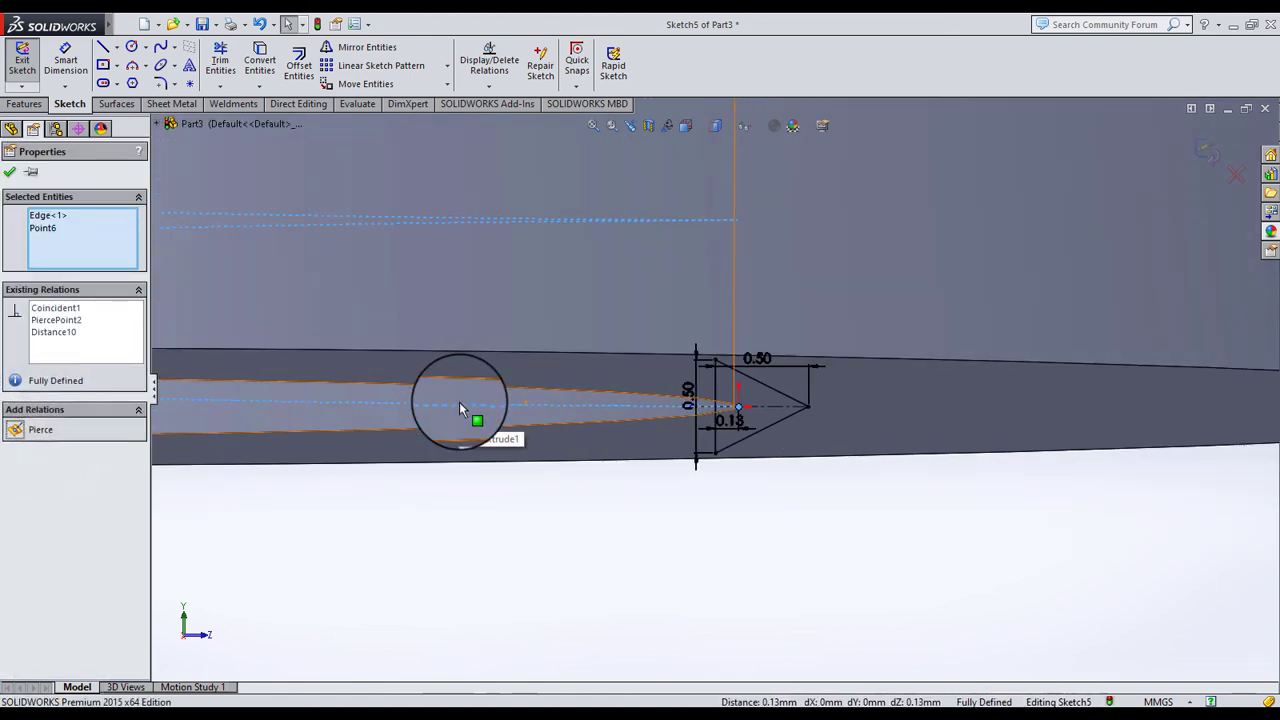
pyautogui.click(10, 171)
pyautogui.click(40, 105)
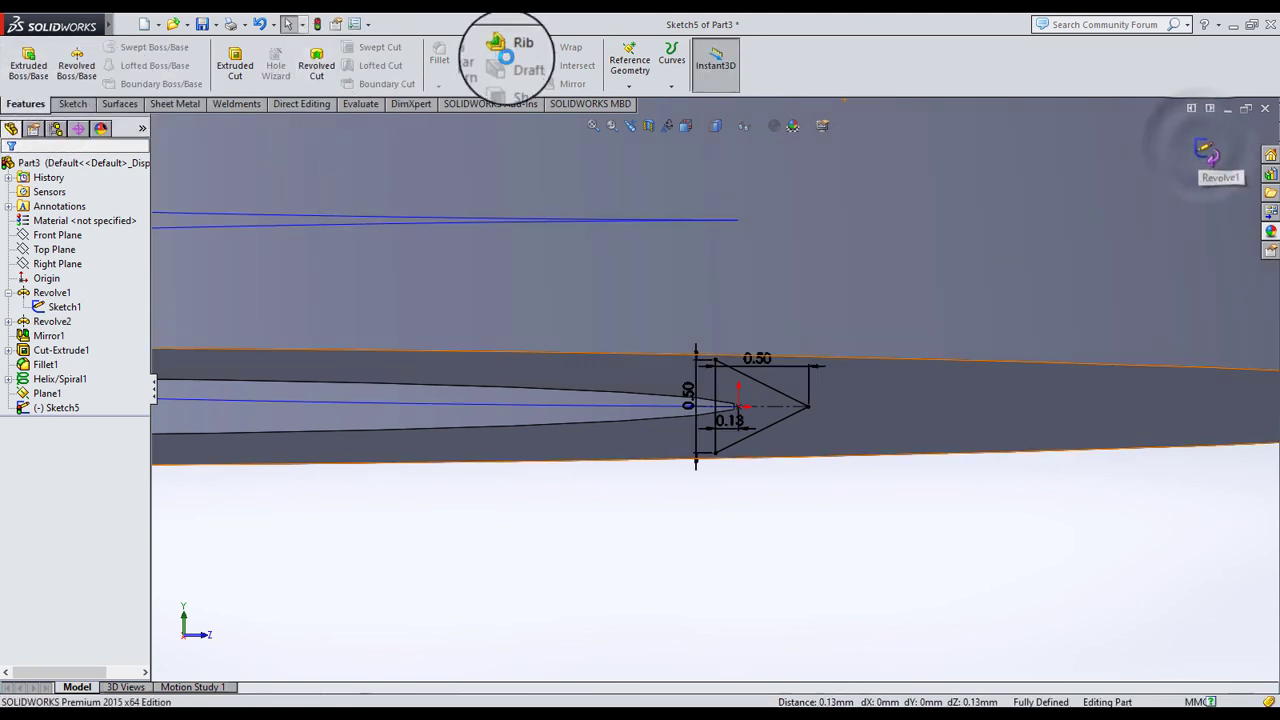
# Swept-cut the Sketch5 triangle along Helix/Spiral1 to thread the bore as Cut-Sweep1
pyautogui.hotkey('ctrl', 'b')
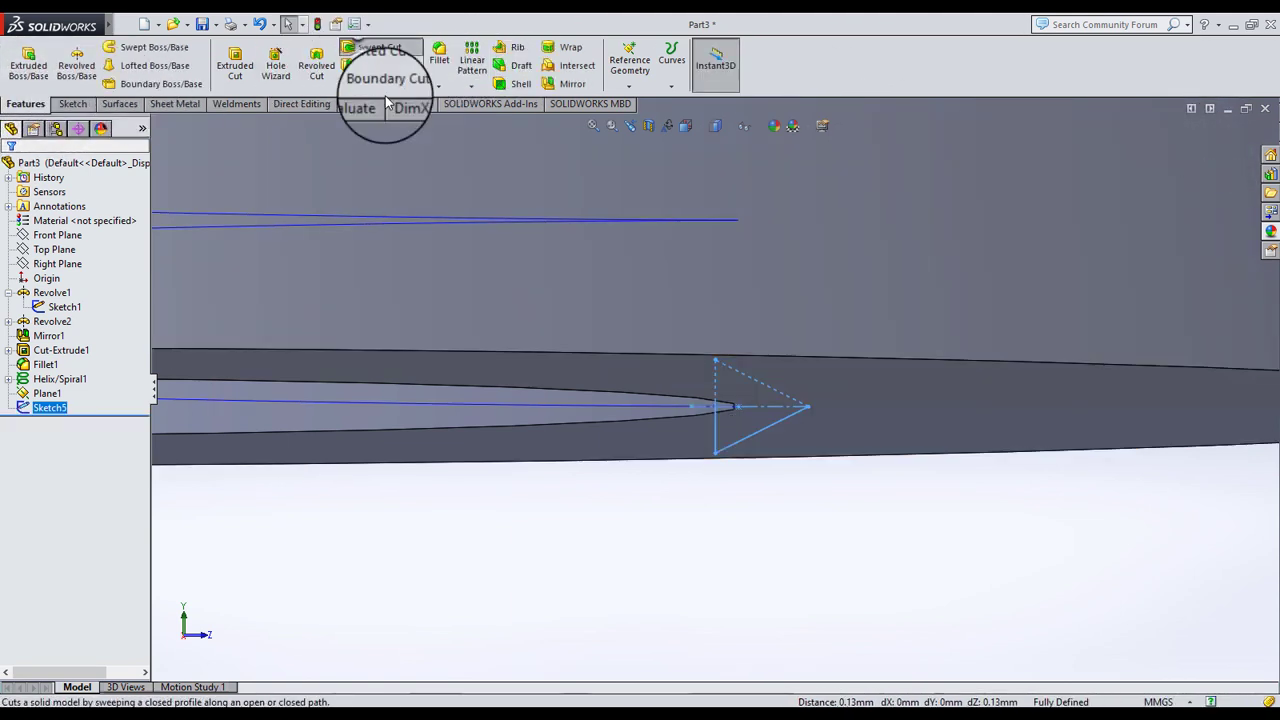
pyautogui.click(375, 47)
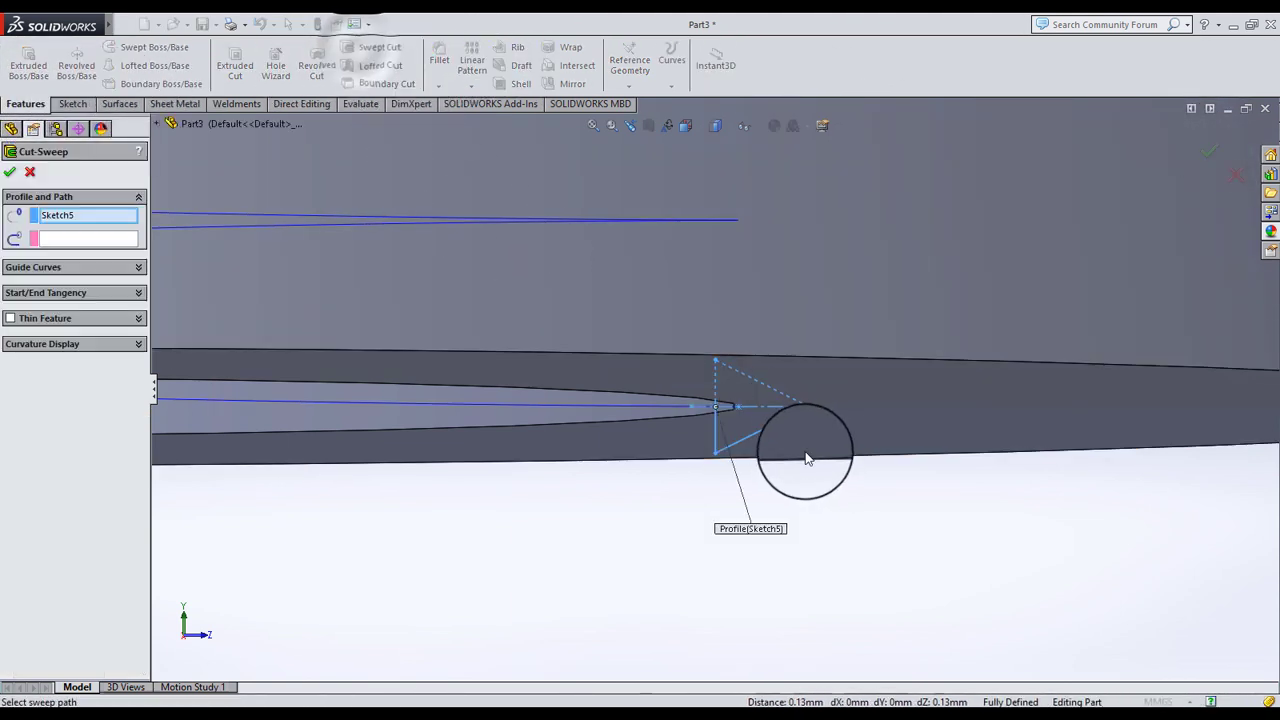
pyautogui.click(275, 228)
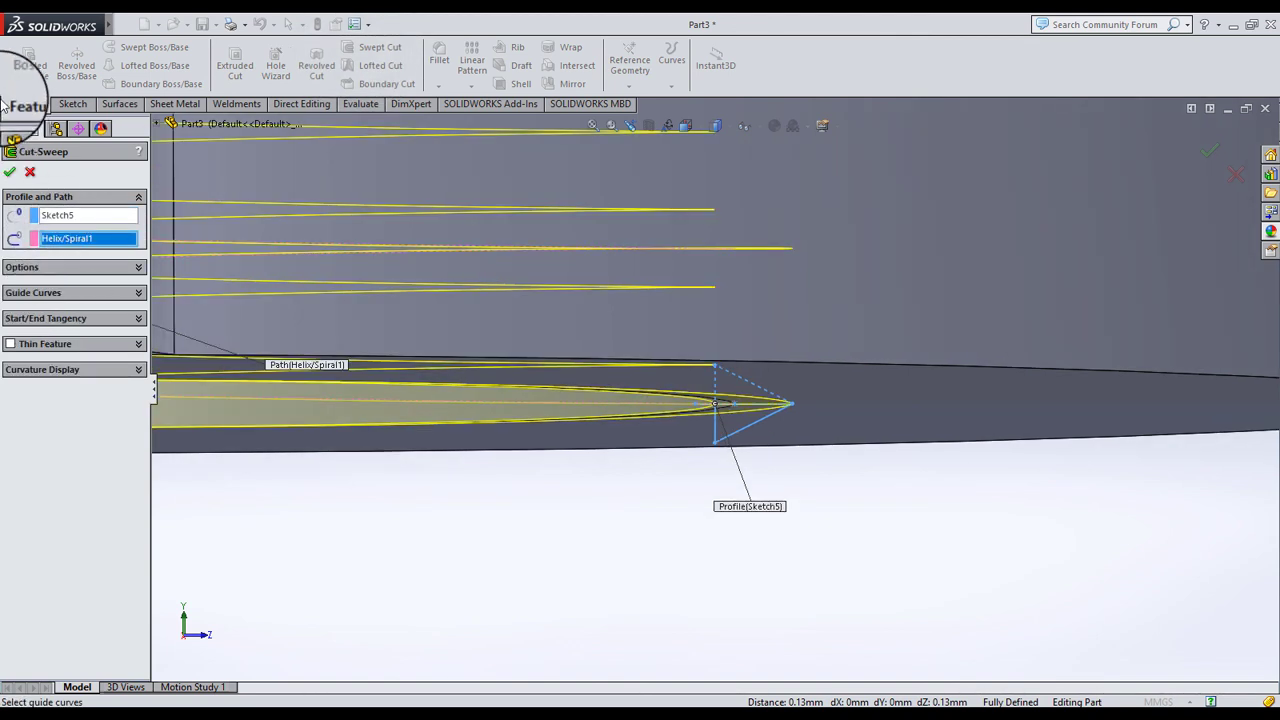
pyautogui.click(10, 174)
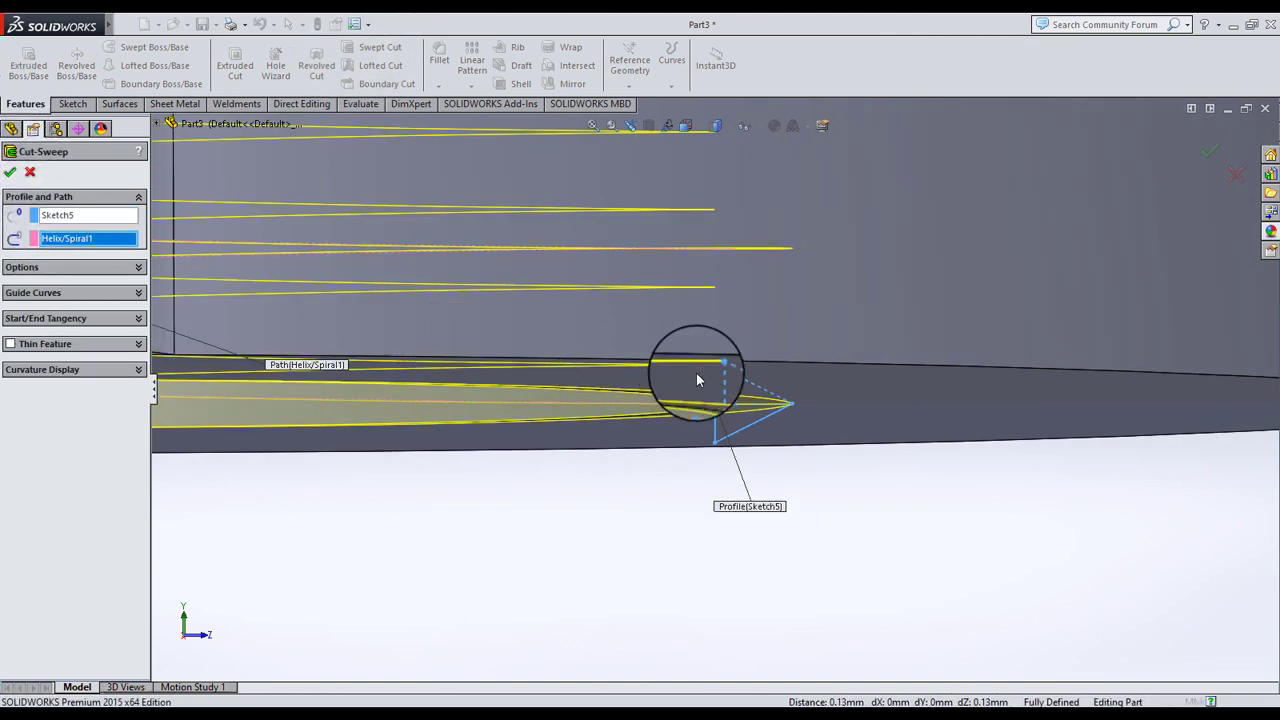
pyautogui.scroll(5, 628, 366)
pyautogui.moveTo(643, 371)
pyautogui.mouseDown(button='middle')
pyautogui.moveTo(639, 139)
pyautogui.moveTo(657, 529)
pyautogui.moveTo(771, 371)
pyautogui.moveTo(723, 586)
pyautogui.moveTo(740, 526)
pyautogui.moveTo(766, 514)
pyautogui.mouseUp(button='middle')
pyautogui.moveTo(1114, 357)
pyautogui.mouseDown(button='middle')
pyautogui.moveTo(772, 202)
pyautogui.moveTo(729, 594)
pyautogui.moveTo(734, 663)
pyautogui.moveTo(837, 580)
pyautogui.moveTo(750, 621)
pyautogui.moveTo(749, 450)
pyautogui.moveTo(697, 310)
pyautogui.moveTo(680, 440)
pyautogui.moveTo(767, 511)
pyautogui.mouseUp(button='middle')
# Hide the reference planes and sketch lines
pyautogui.scroll(-3, 767, 511)
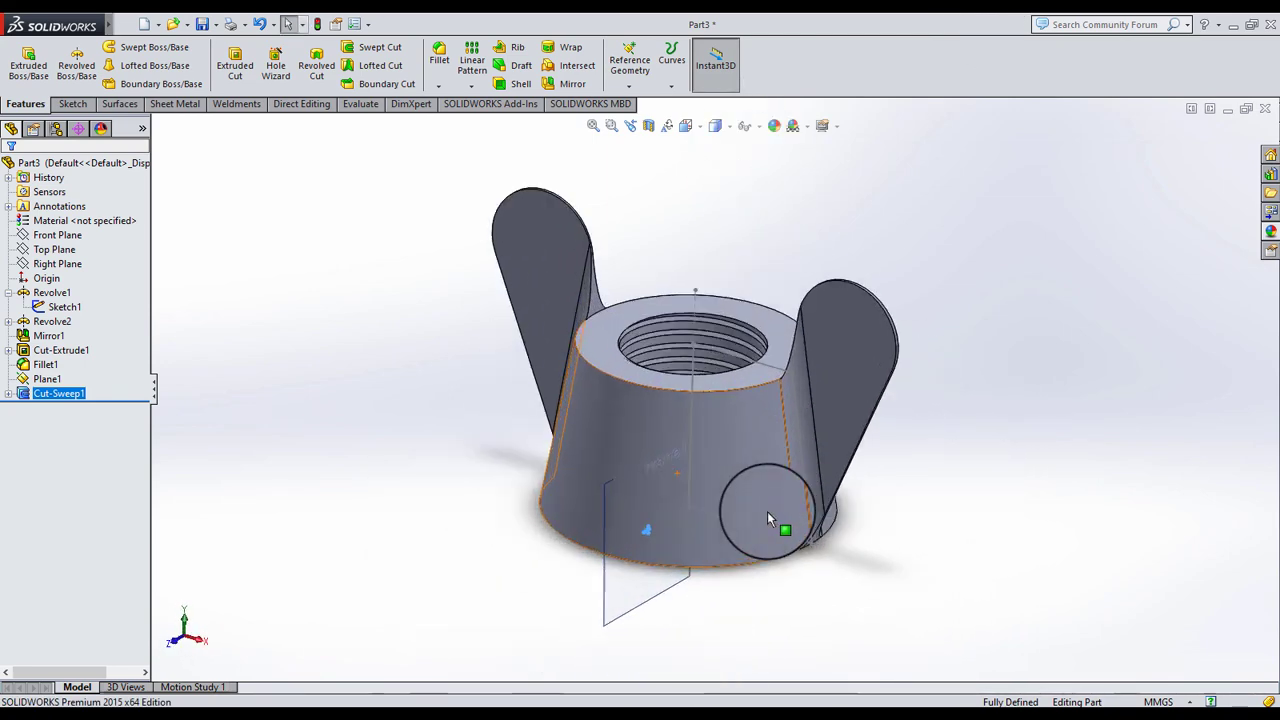
pyautogui.scroll(-2, 767, 511)
pyautogui.click(748, 172)
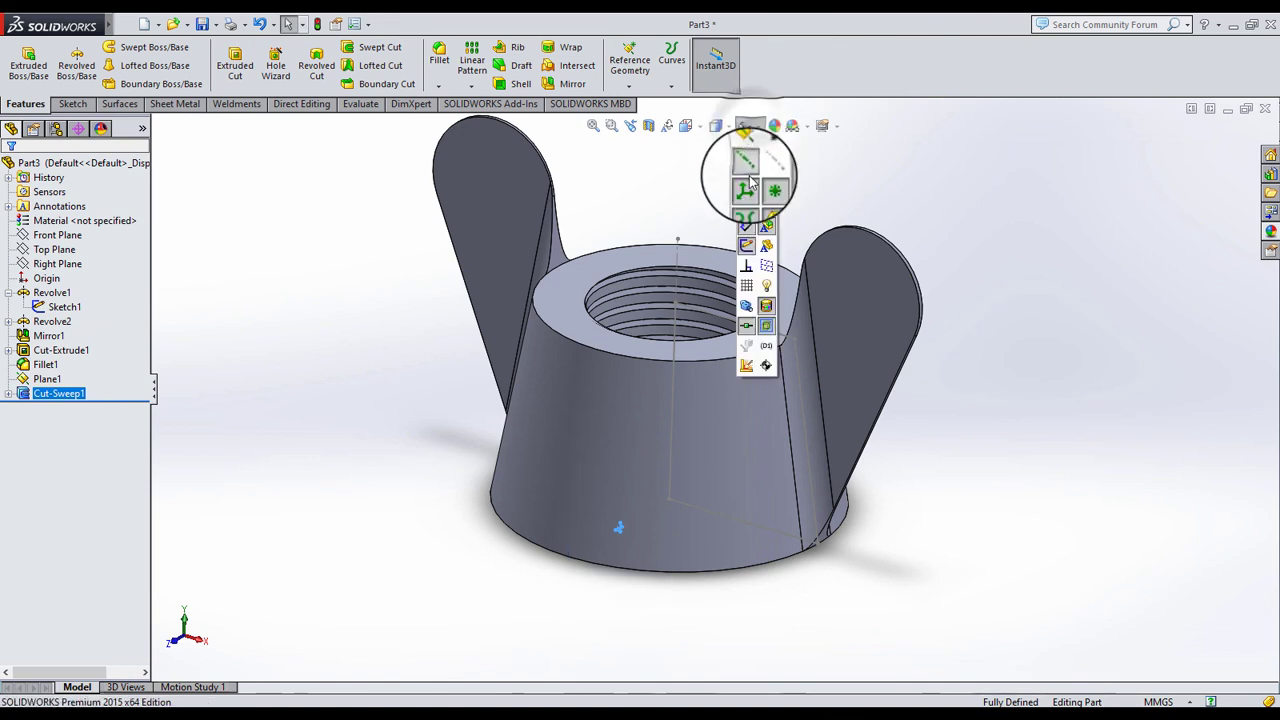
pyautogui.click(749, 229)
# Apply an olive yellow appearance (RGB 192, 192, 0) to the whole wing nut body
pyautogui.click(551, 452)
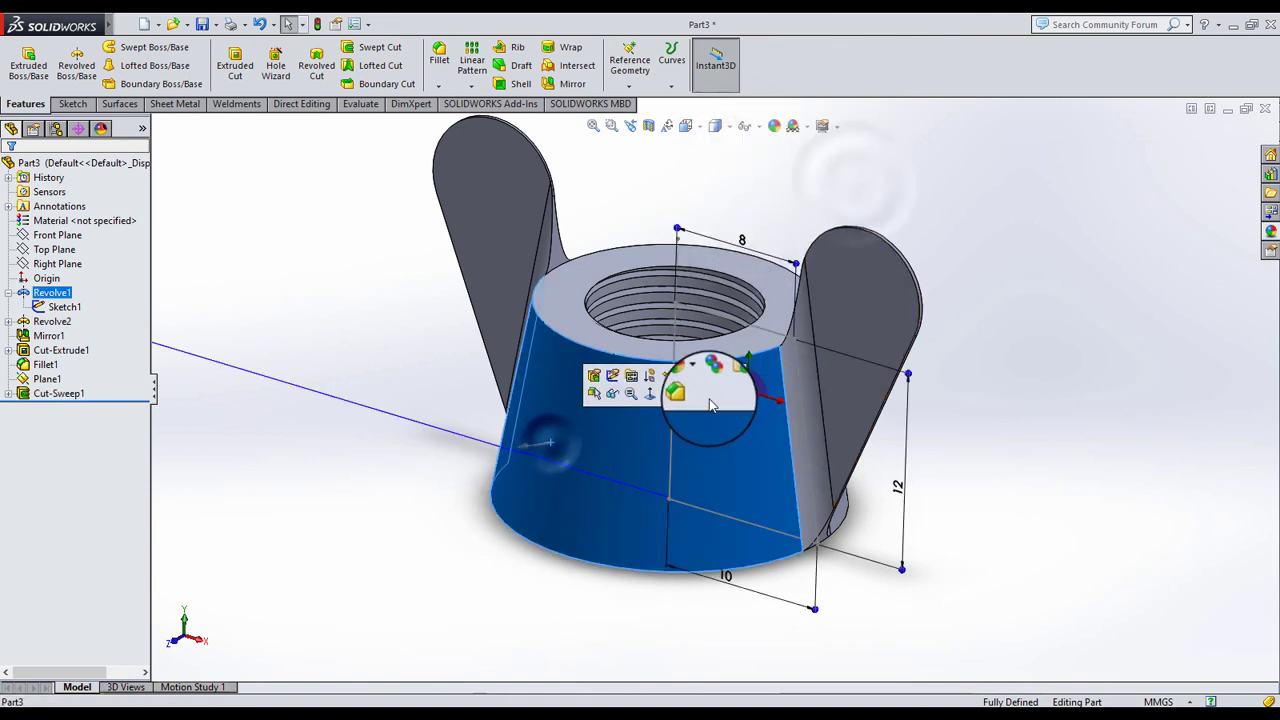
pyautogui.click(688, 375)
pyautogui.click(714, 440)
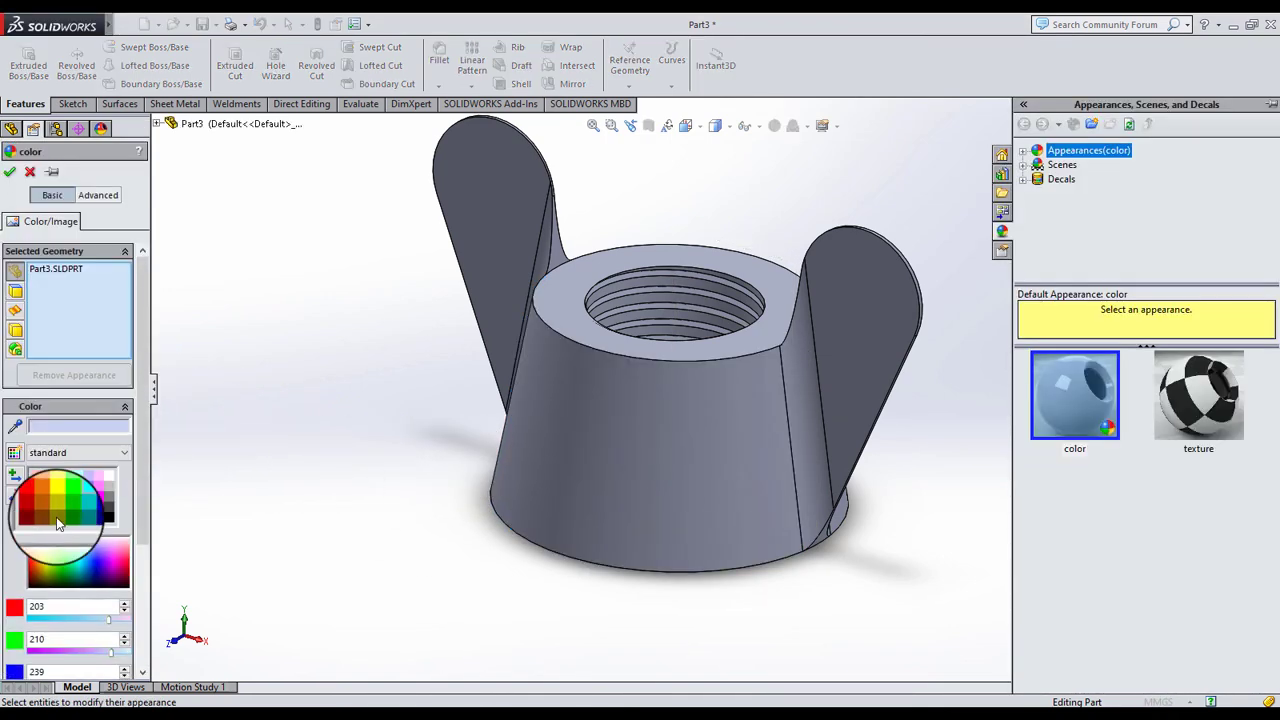
pyautogui.click(54, 512)
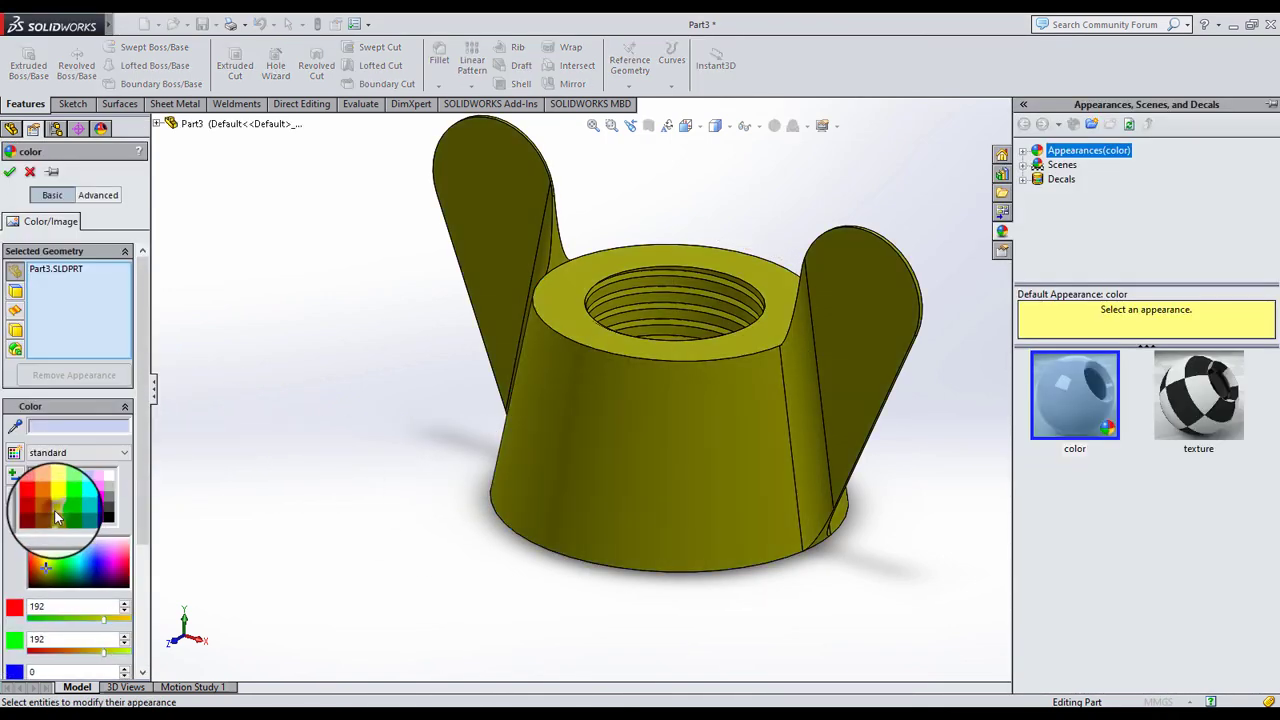
pyautogui.click(11, 175)
pyautogui.moveTo(645, 367)
pyautogui.mouseDown(button='middle')
pyautogui.moveTo(886, 403)
pyautogui.moveTo(818, 401)
pyautogui.moveTo(800, 357)
pyautogui.moveTo(686, 420)
pyautogui.moveTo(733, 421)
pyautogui.moveTo(703, 409)
pyautogui.moveTo(980, 413)
pyautogui.mouseUp(button='middle')
pyautogui.scroll(3, 766, 380)
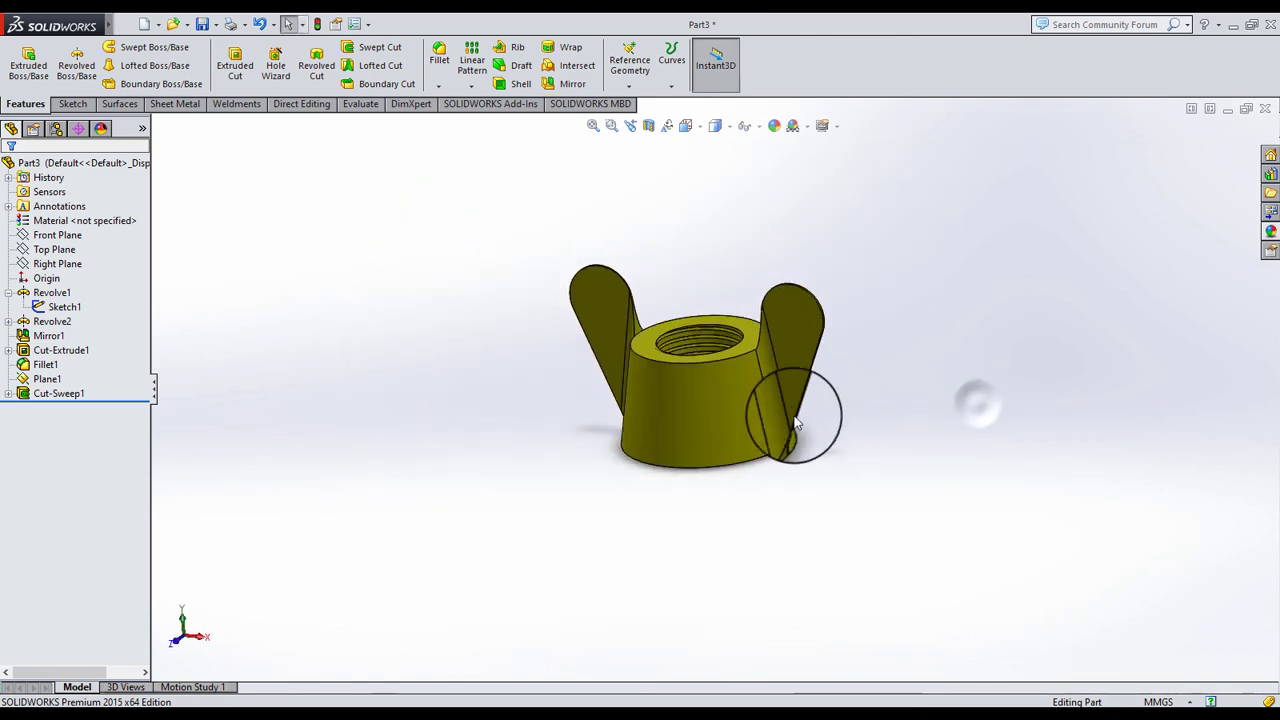
pyautogui.scroll(-3, 796, 423)
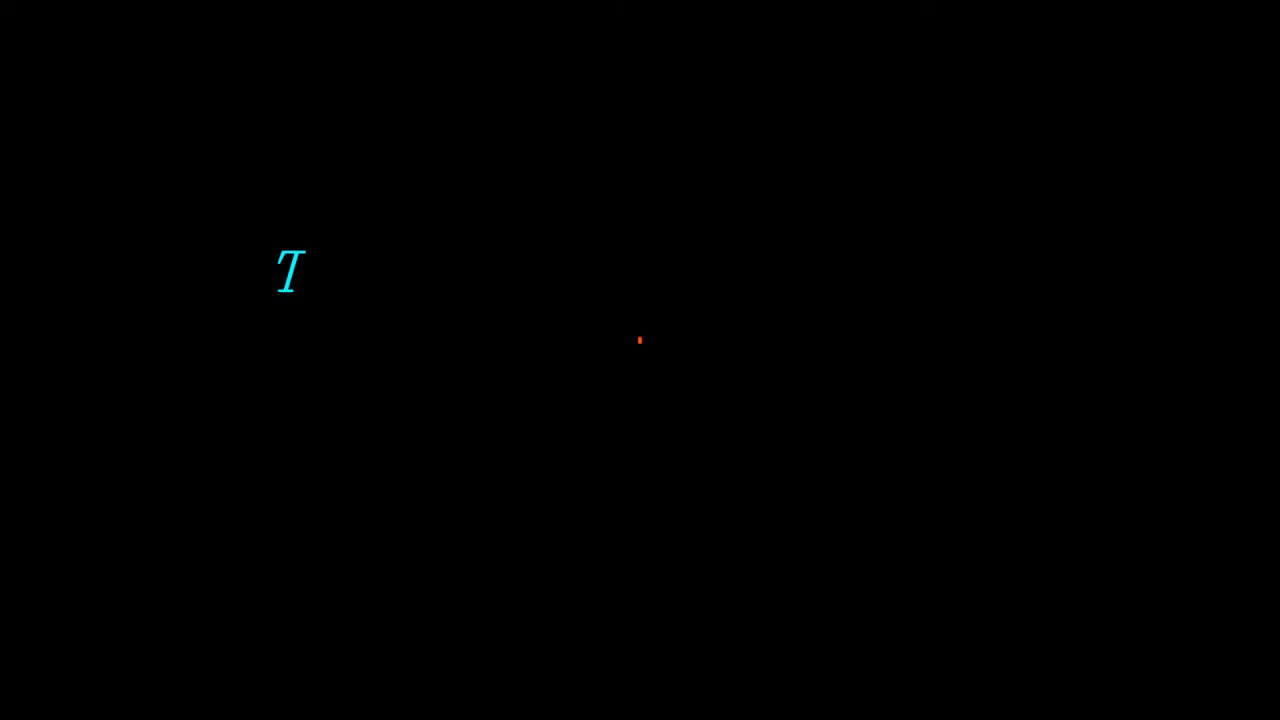